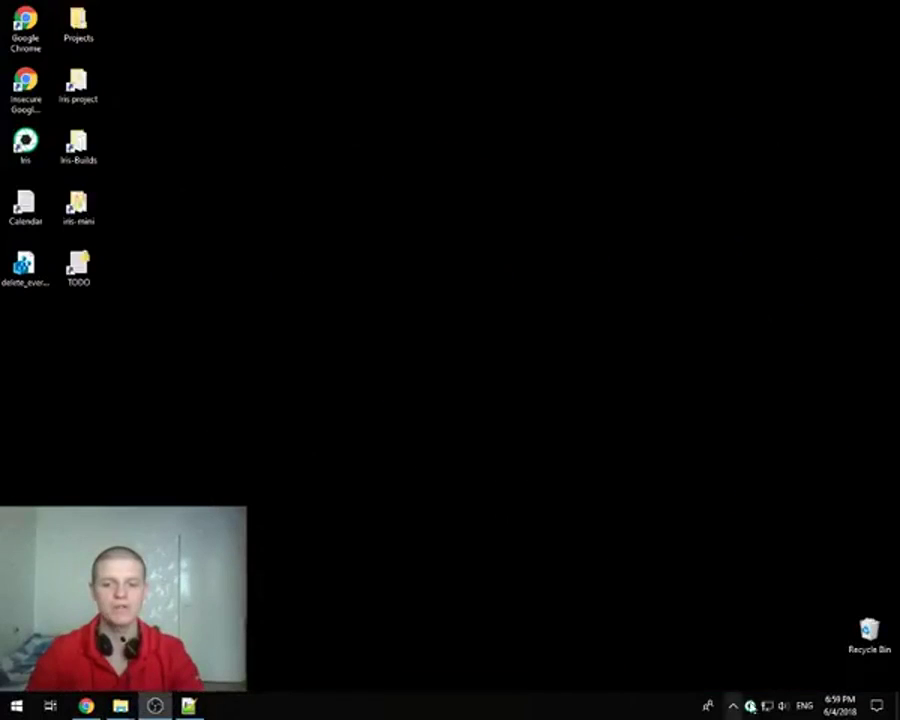
Open the Iris window, turn on the advanced settings, and disable the low-level Color API in the Iris options
click(751, 706)
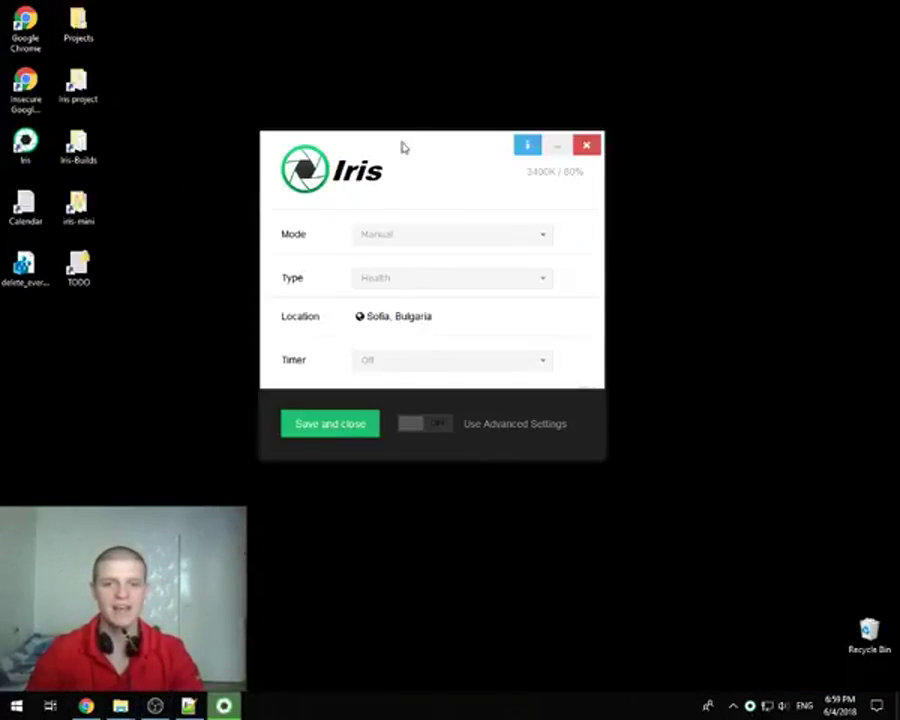
mouse_move(402, 145)
mouse_down()
mouse_move(386, 239)
mouse_move(442, 141)
mouse_move(390, 168)
mouse_move(402, 159)
mouse_up()
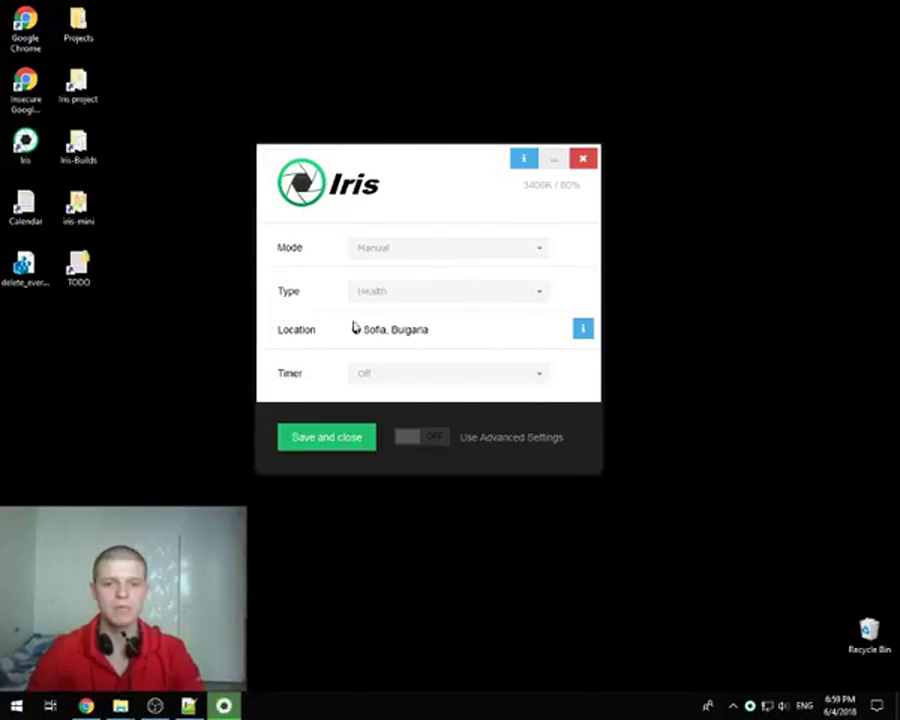
click(409, 440)
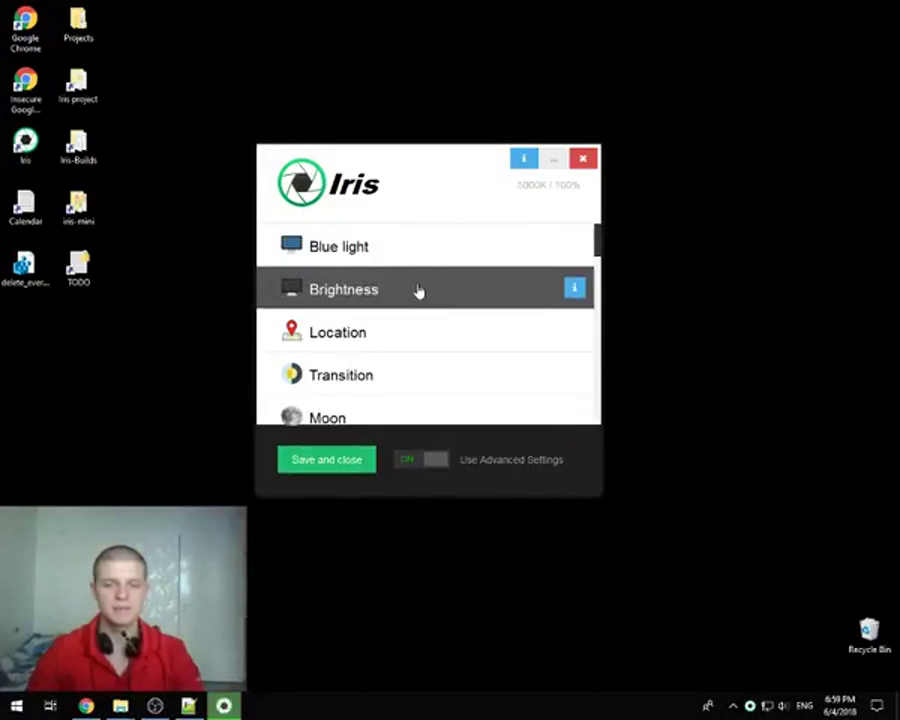
scroll(410, 292, down, 6)
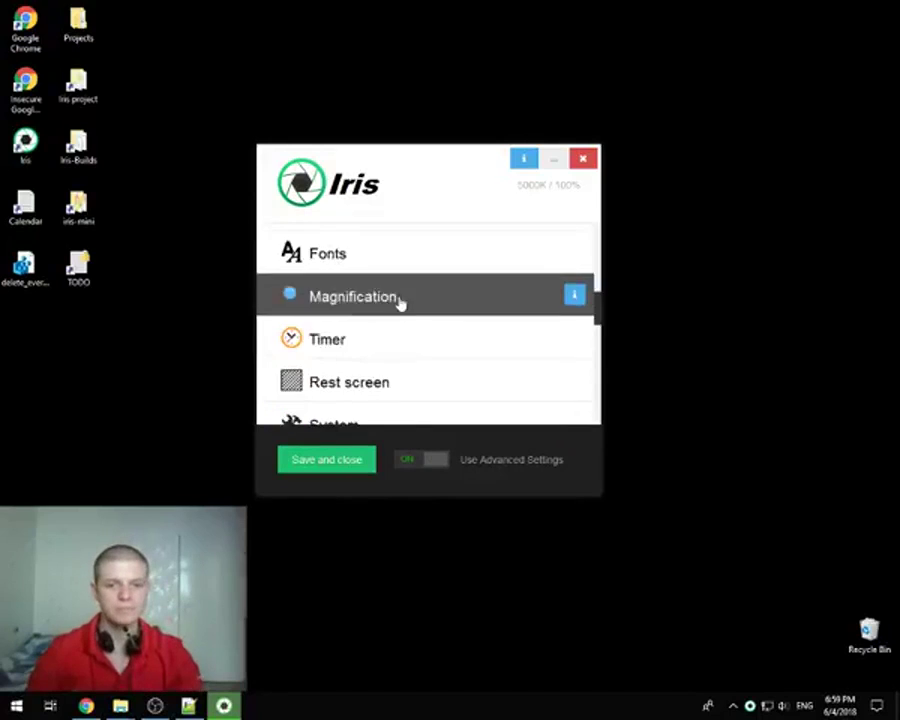
click(330, 296)
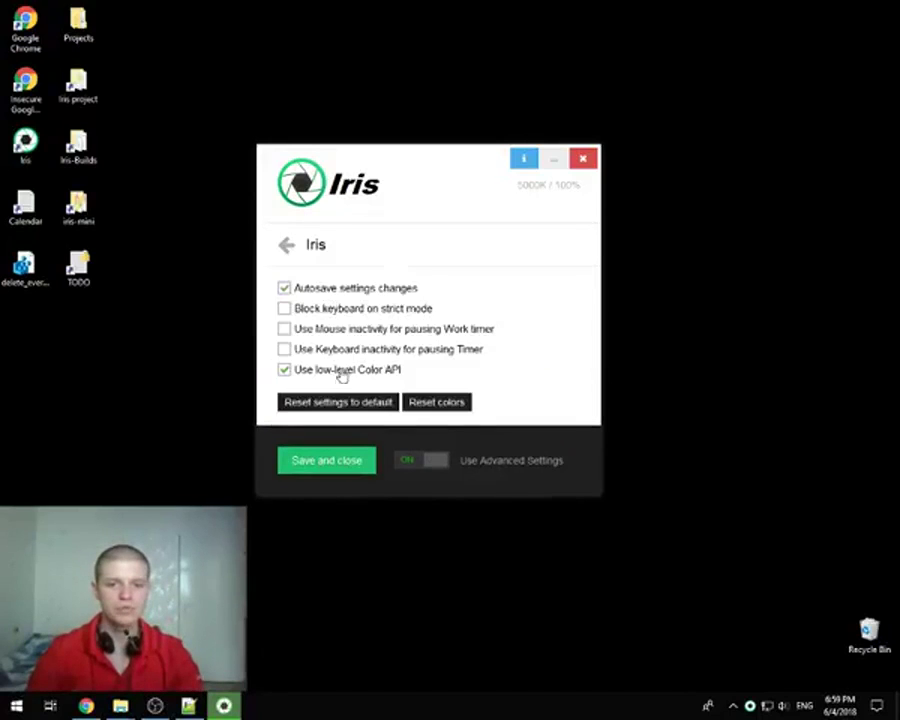
click(342, 370)
click(288, 248)
scroll(360, 334, up, 4)
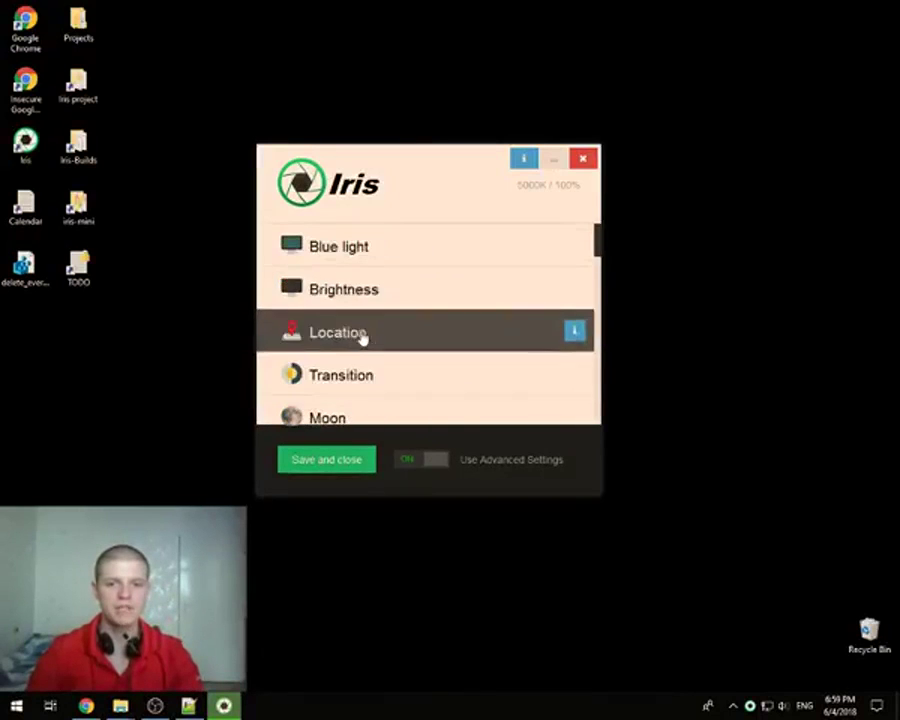
Return to the basic settings and set the mode to Automatic
click(431, 460)
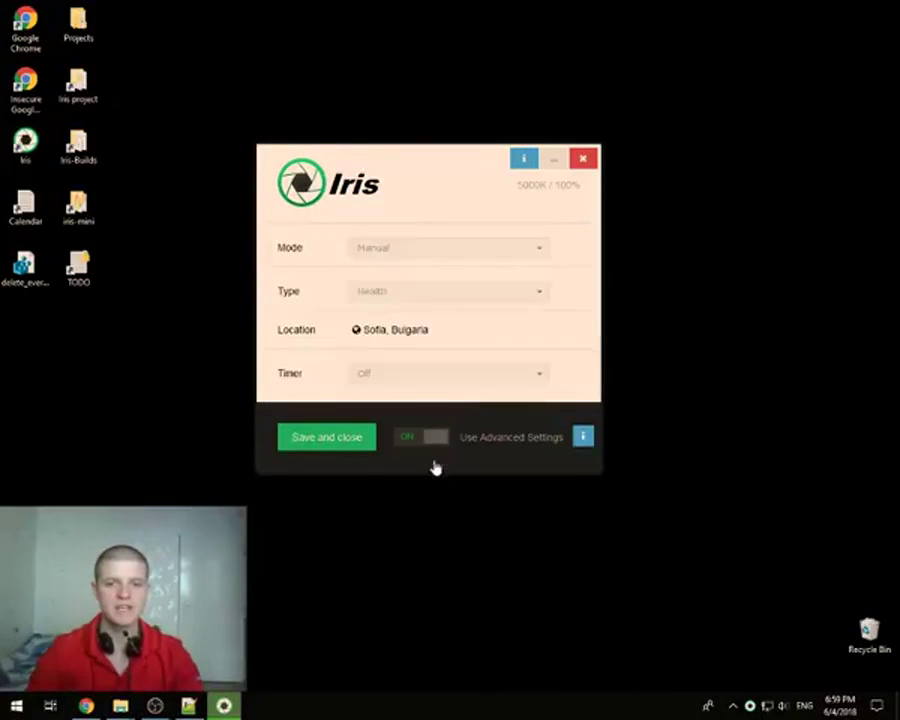
click(381, 259)
click(390, 270)
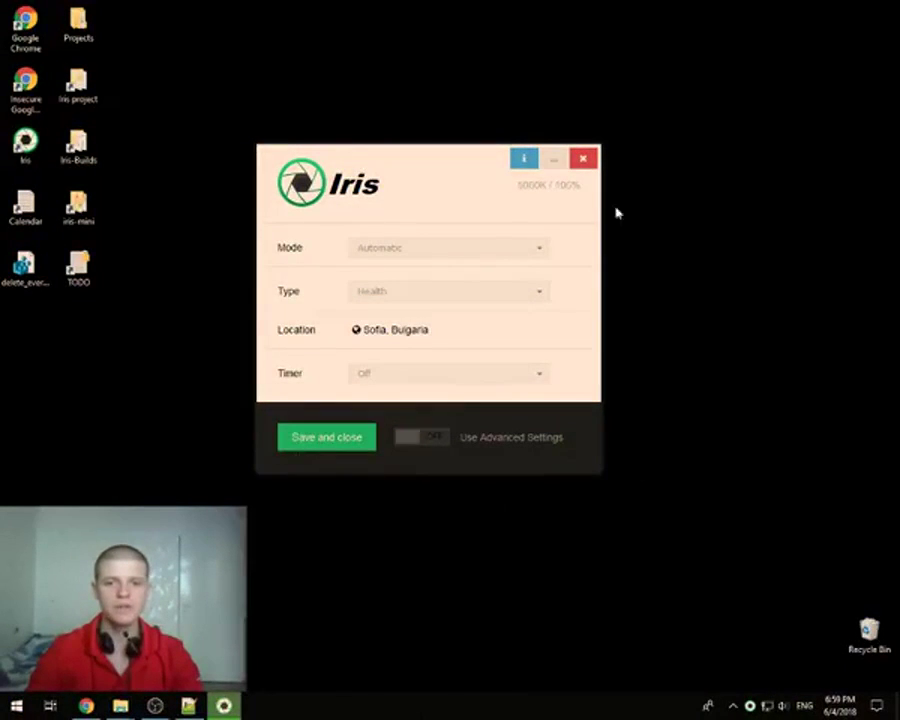
Review the available preset types, and briefly view the advanced settings categories before returning to the basic settings
click(380, 293)
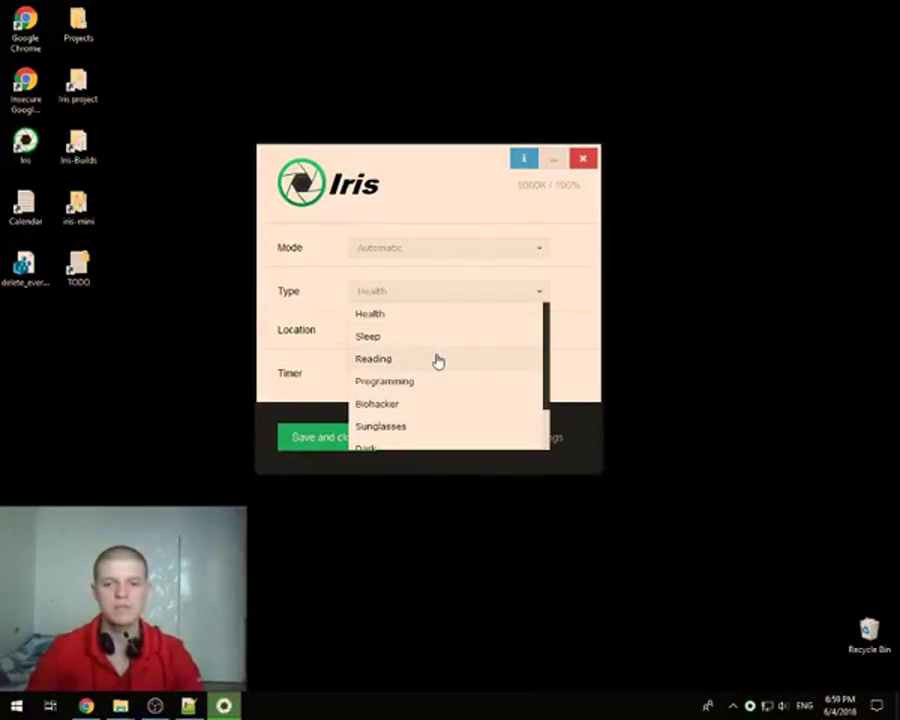
scroll(437, 361, down, 1)
scroll(437, 359, up, 1)
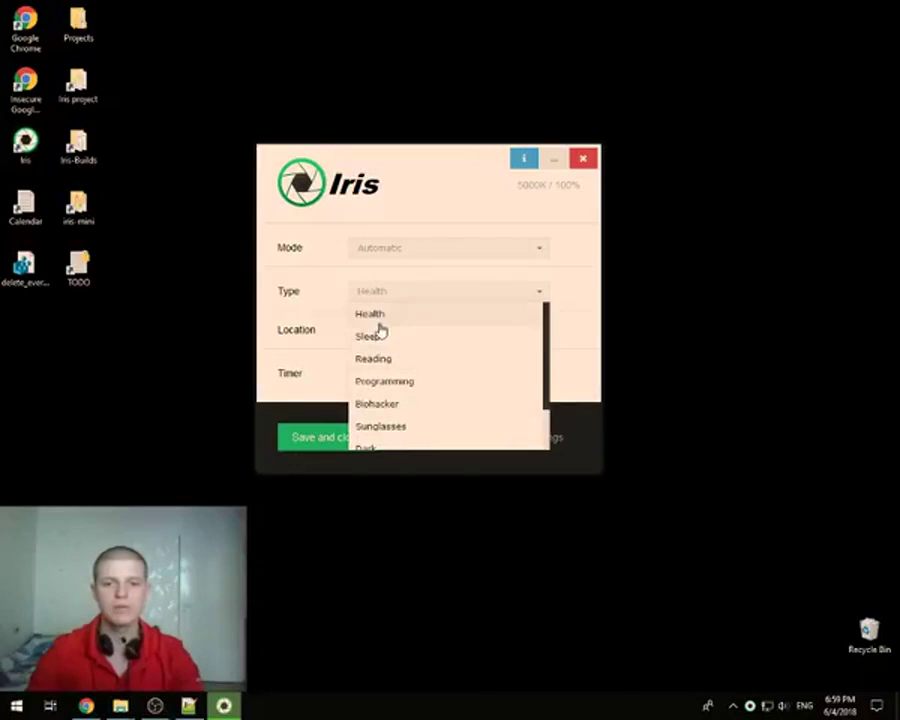
click(313, 287)
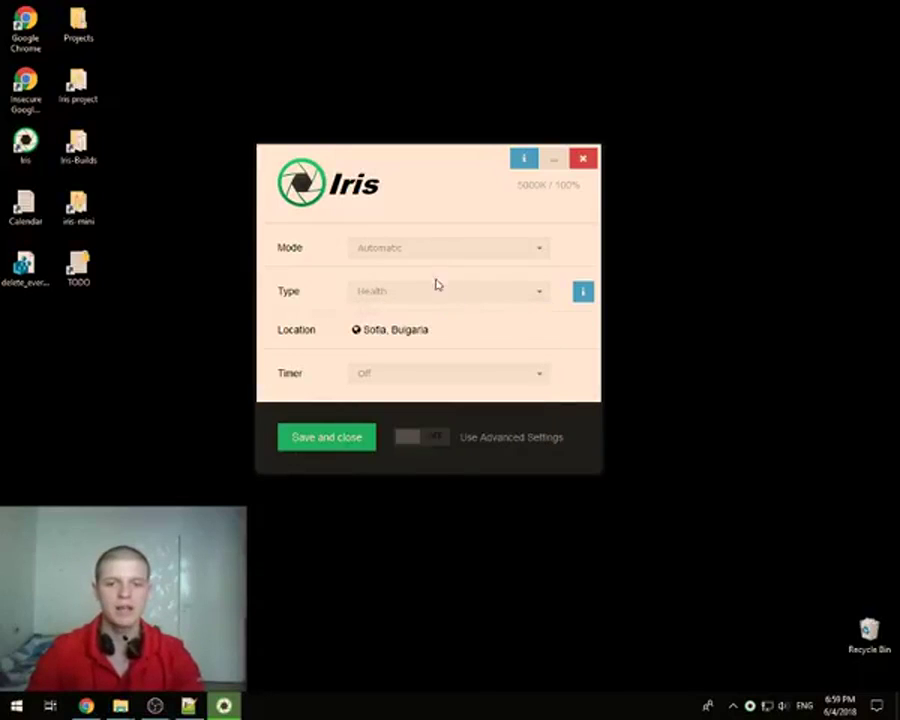
click(403, 294)
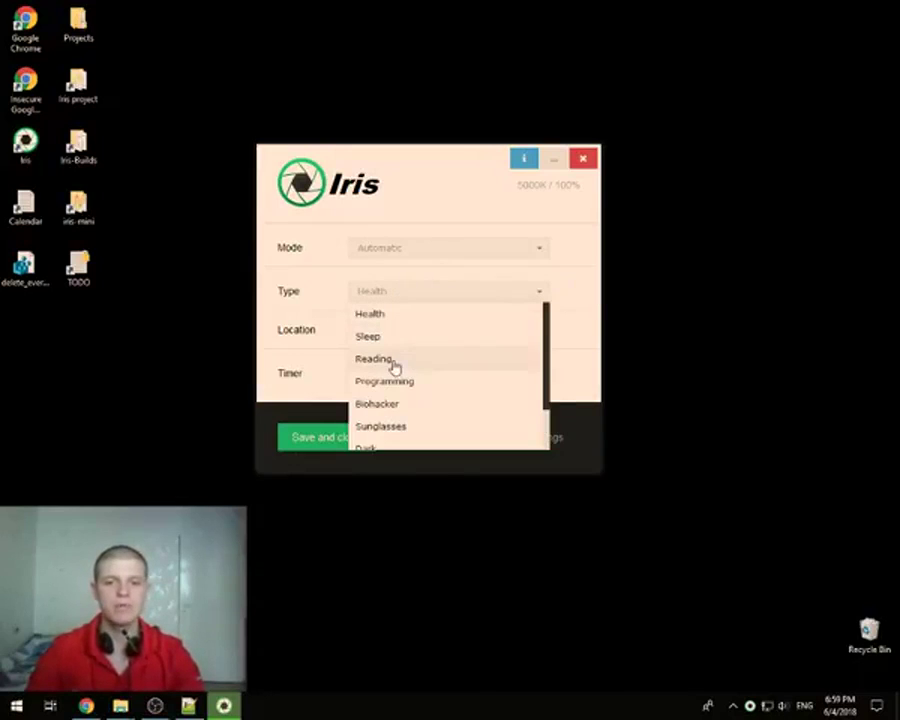
scroll(414, 390, down, 1)
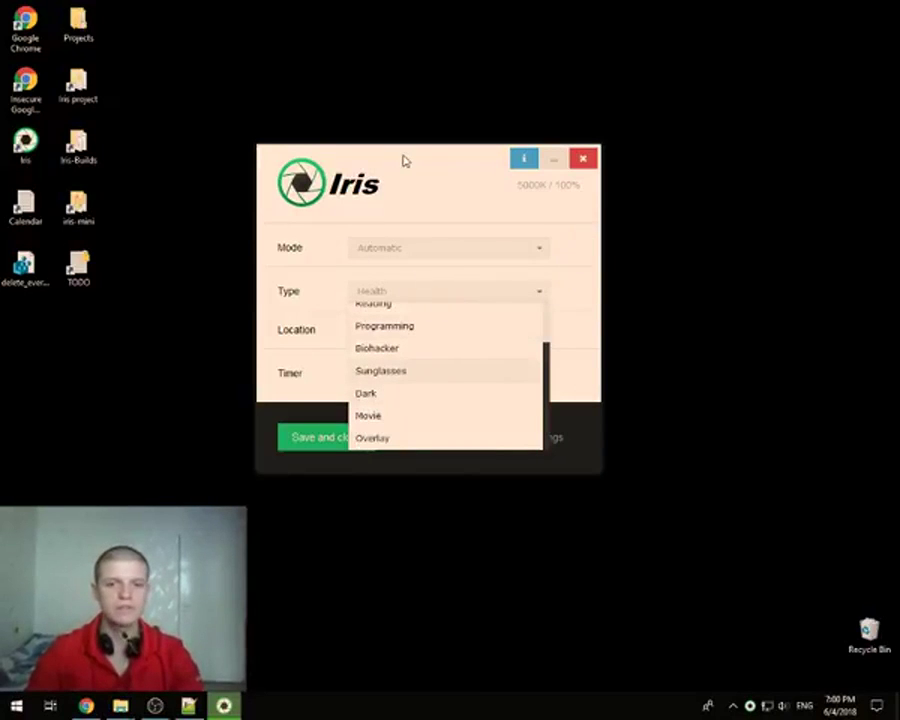
drag(404, 159, 424, 146)
click(315, 262)
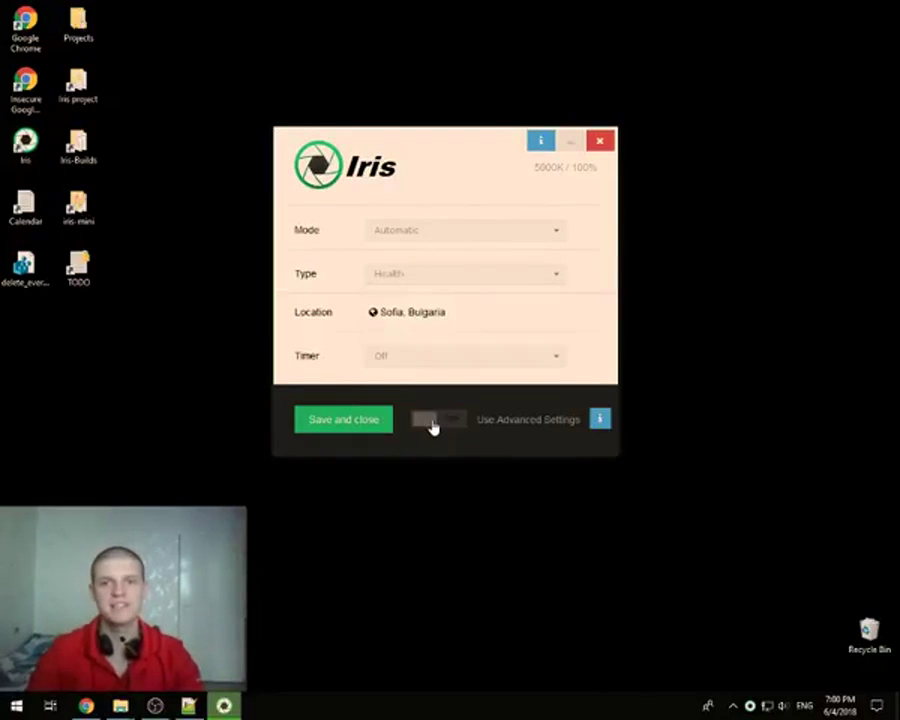
click(433, 425)
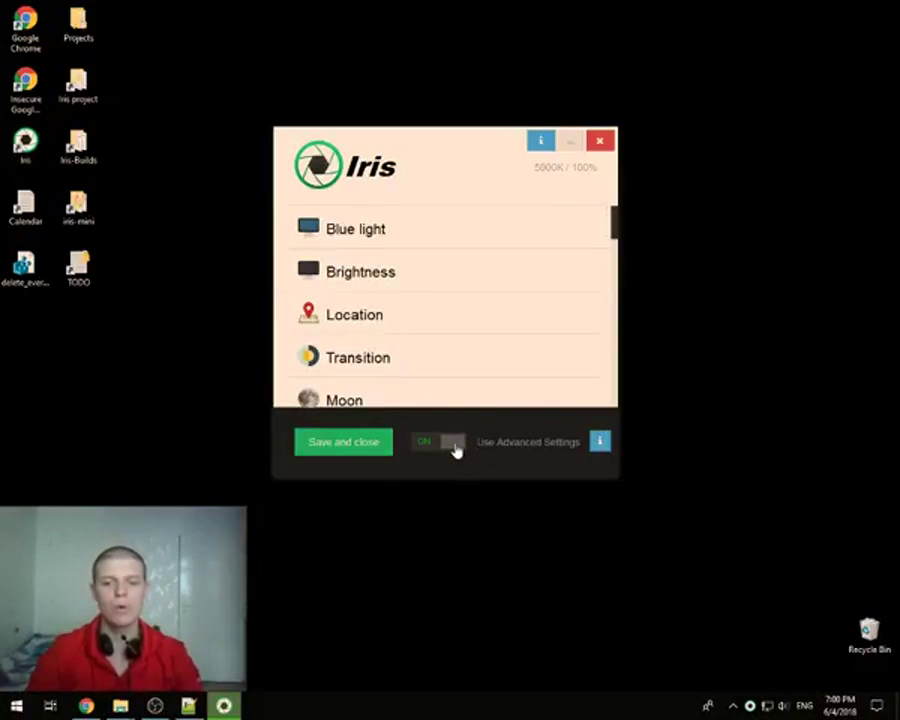
click(452, 442)
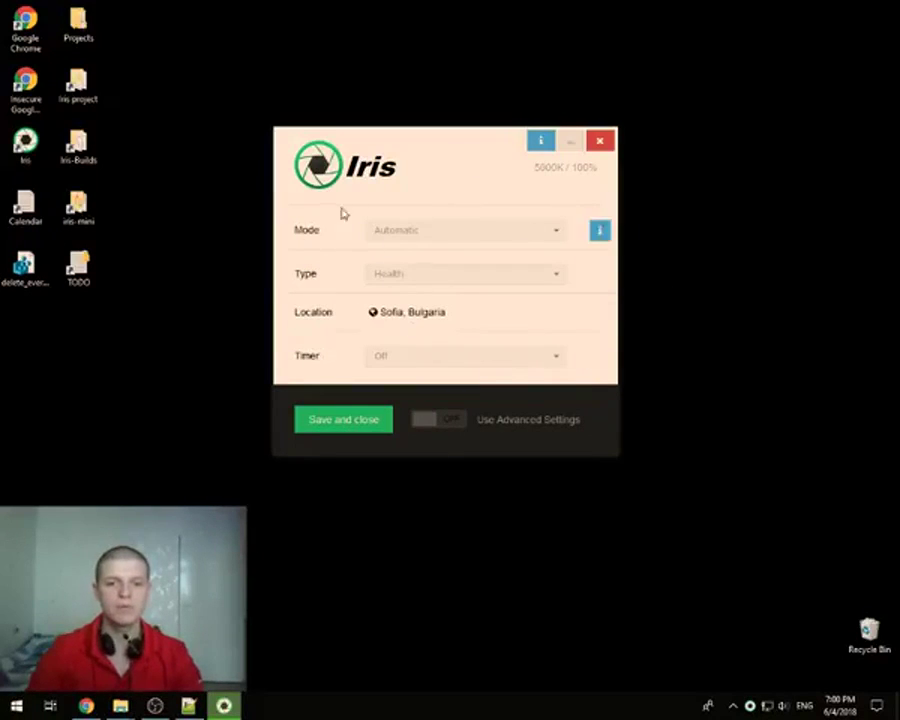
Try the Sleep type and switch the type back to Health
click(392, 275)
scroll(396, 300, up, 1)
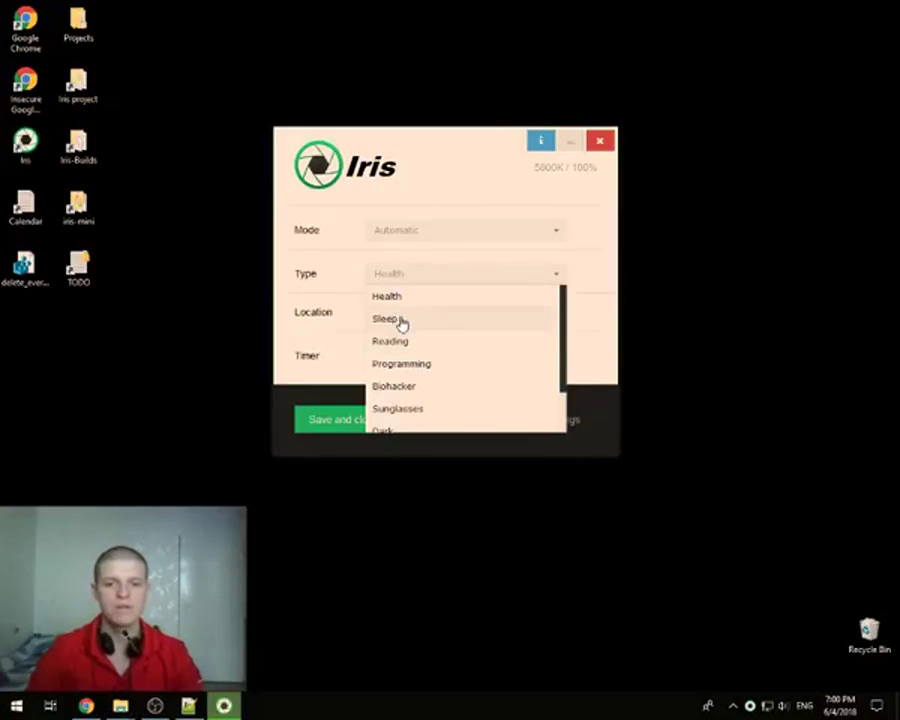
click(397, 318)
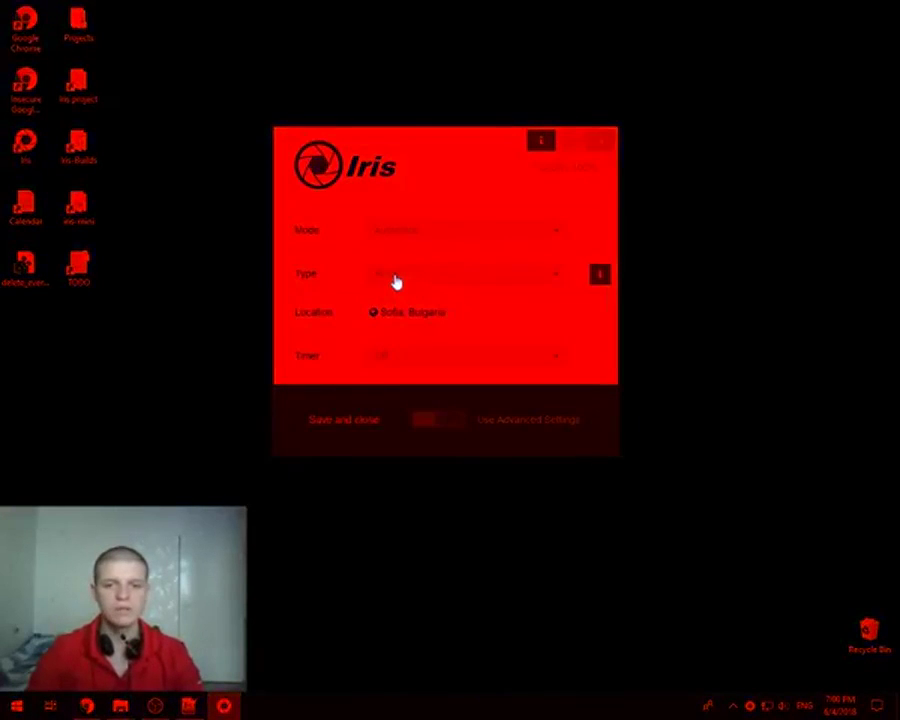
click(396, 283)
click(396, 304)
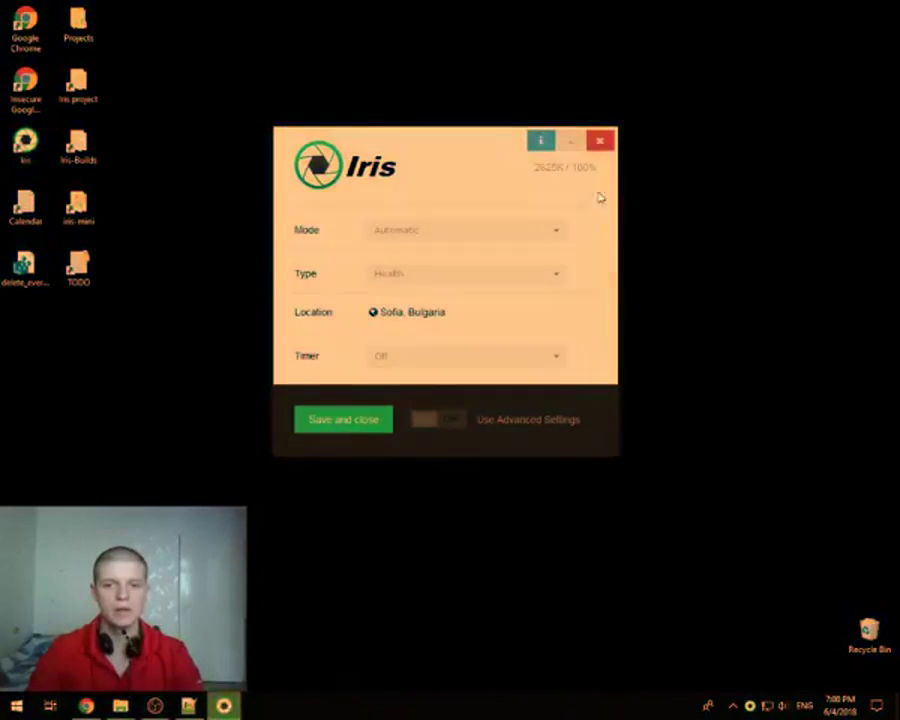
Open the online help for Mode and Type, read the Type page's preset values, and review the type list again
click(599, 233)
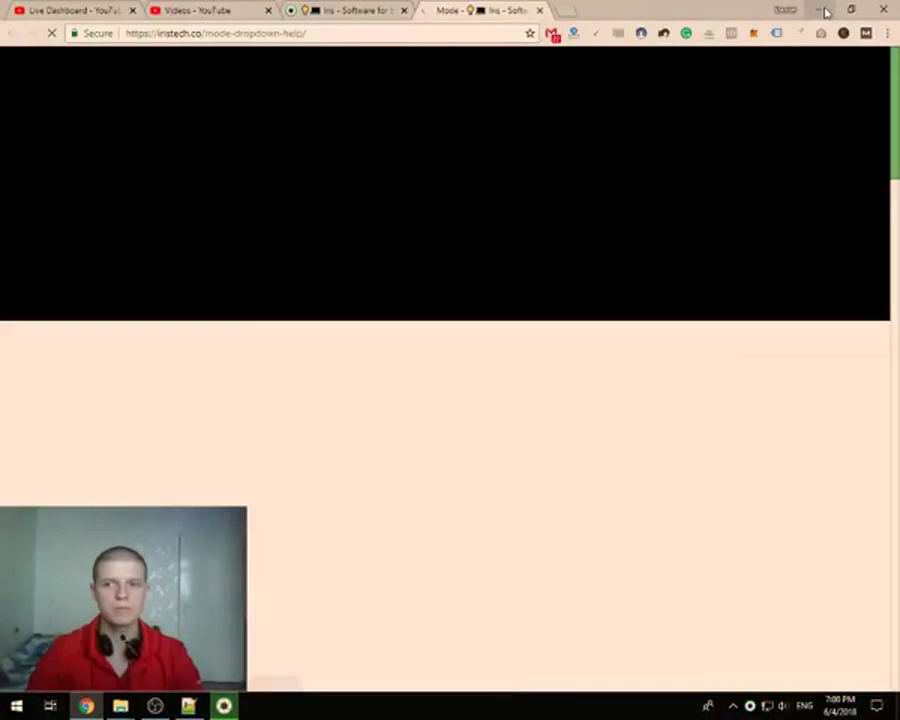
click(823, 11)
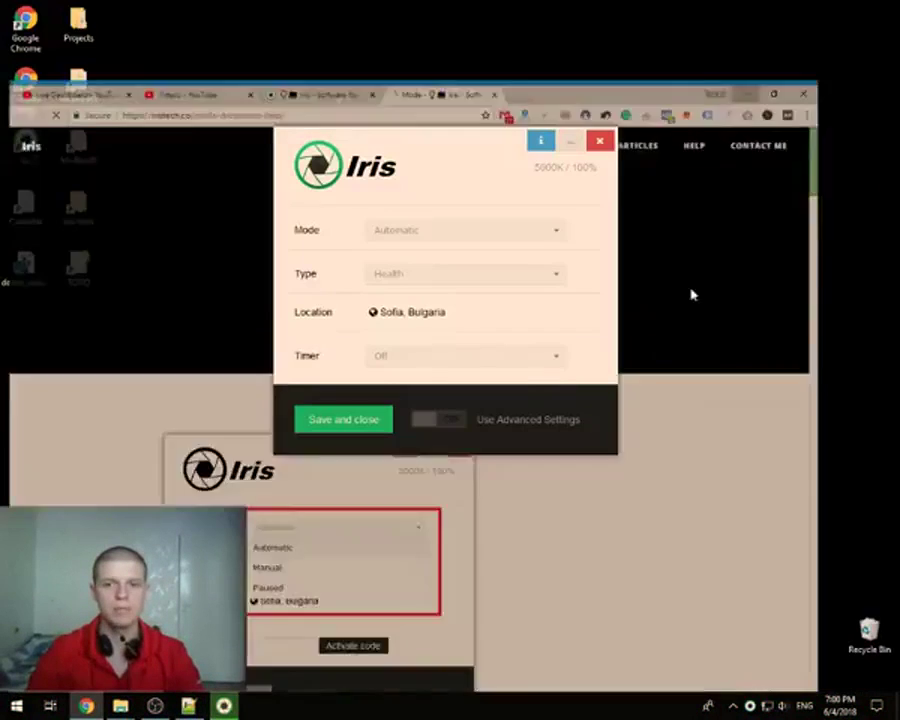
click(595, 275)
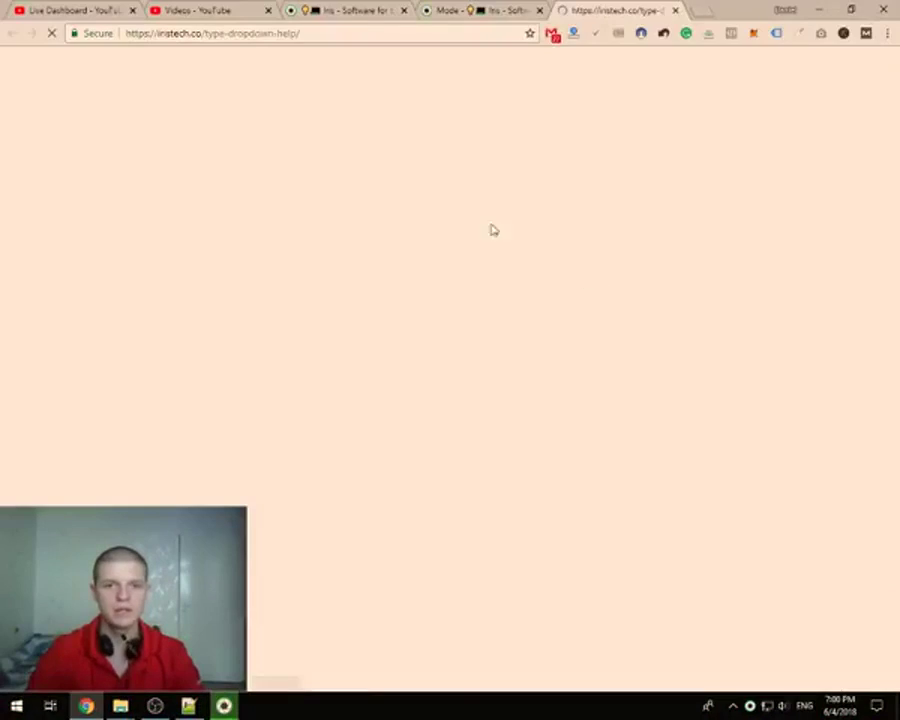
scroll(310, 320, down, 10)
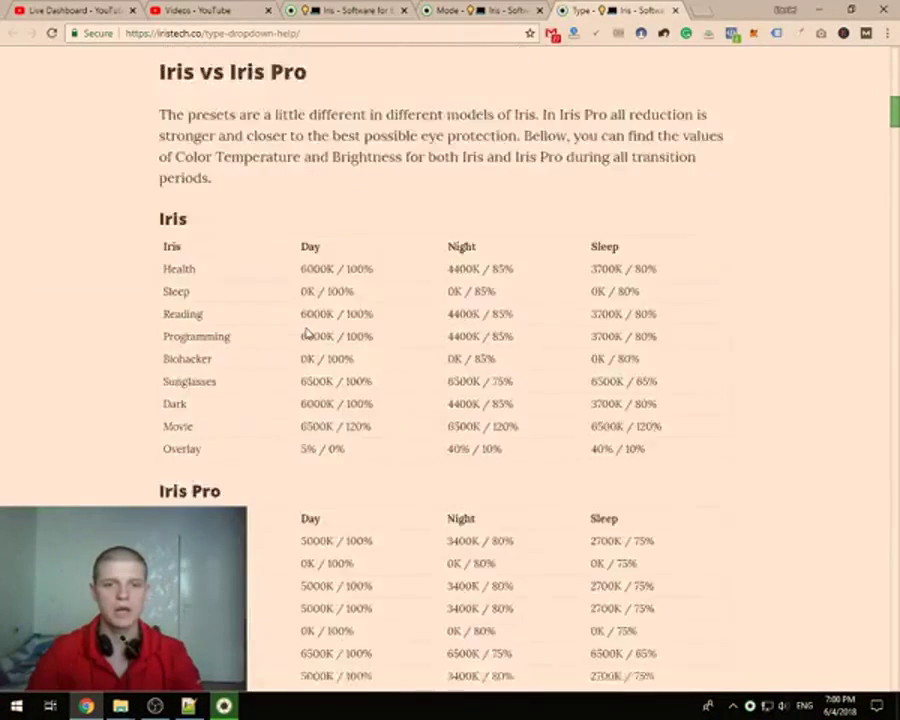
scroll(302, 325, down, 15)
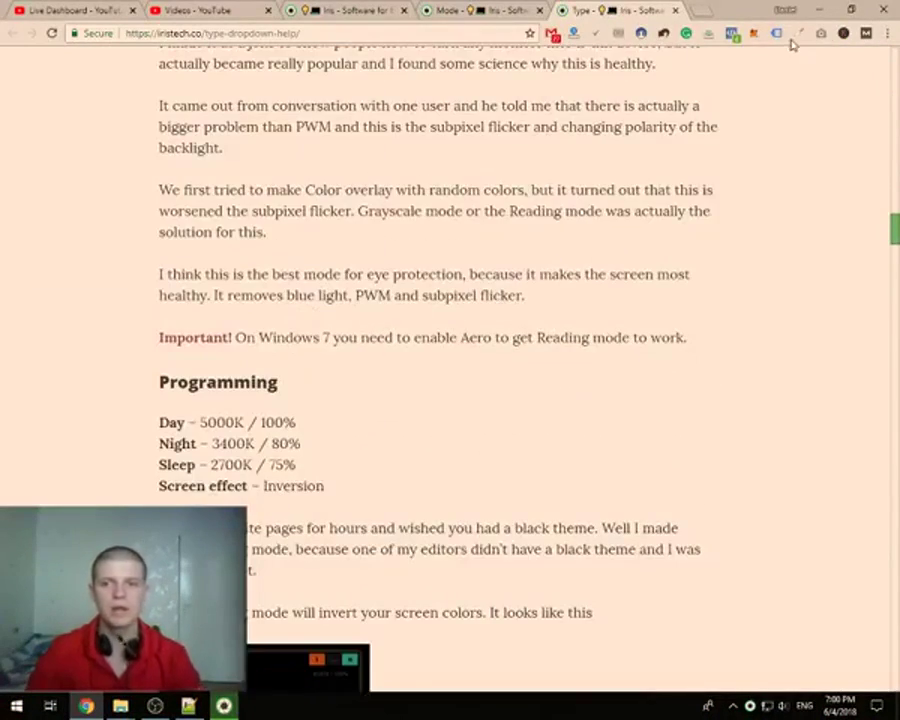
click(820, 8)
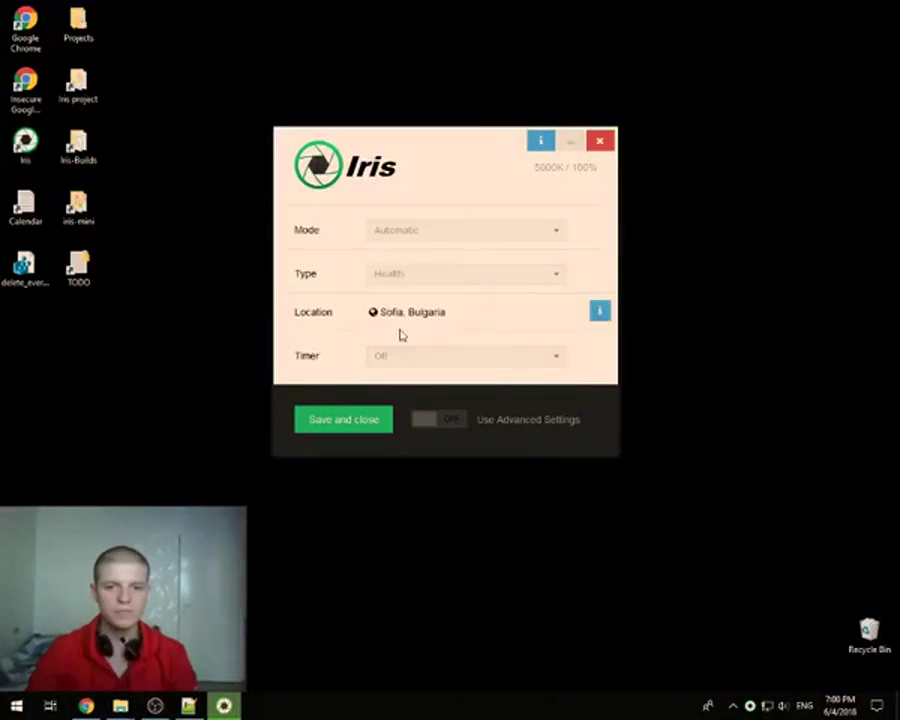
click(418, 275)
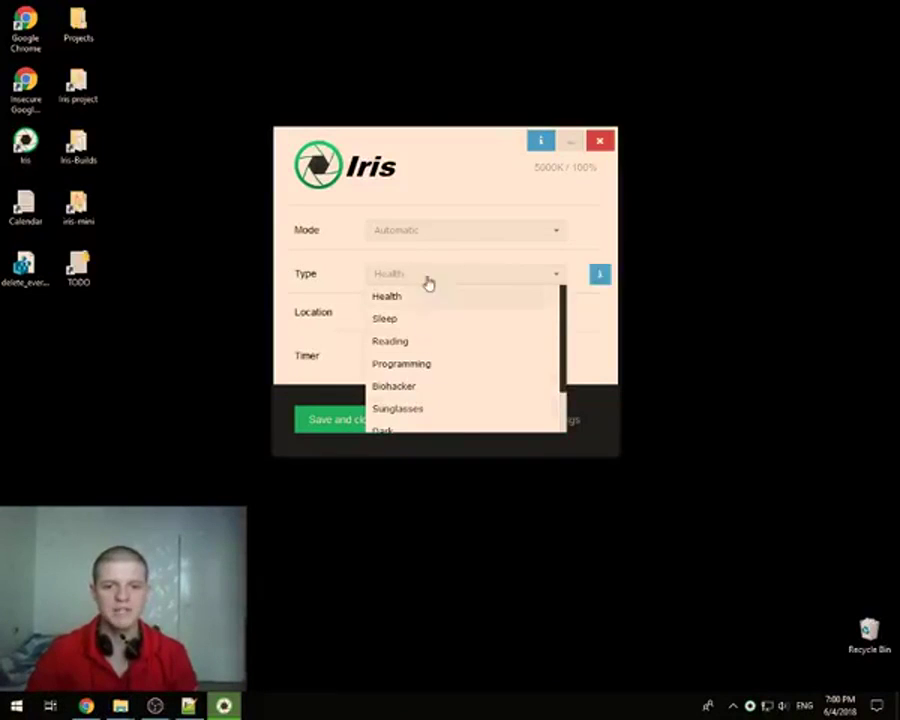
scroll(432, 320, down, 1)
click(319, 225)
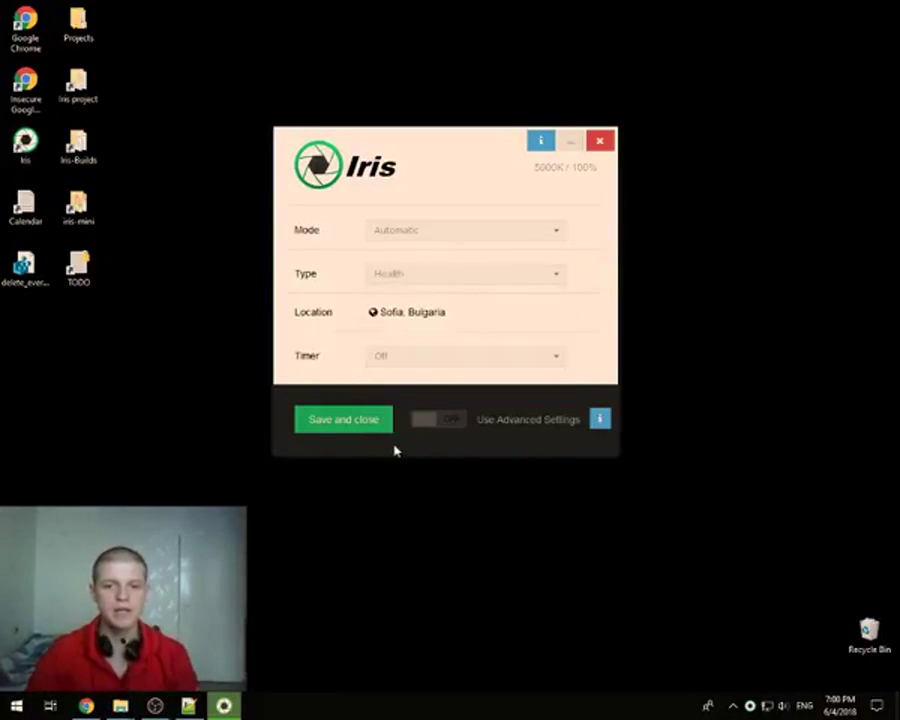
Turn on the advanced settings and set the Day Light value for blue light to 30
click(427, 424)
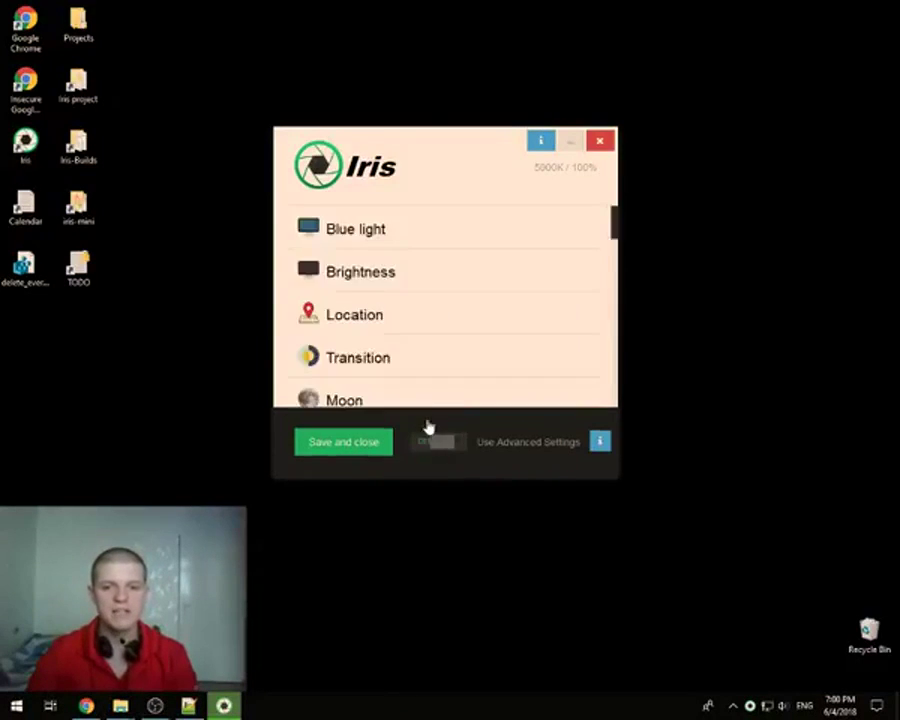
click(336, 232)
drag(470, 276, 444, 280)
Compare the basic Health preset with the custom blue light values by switching advanced settings off and on, ending at the advanced category list
click(455, 493)
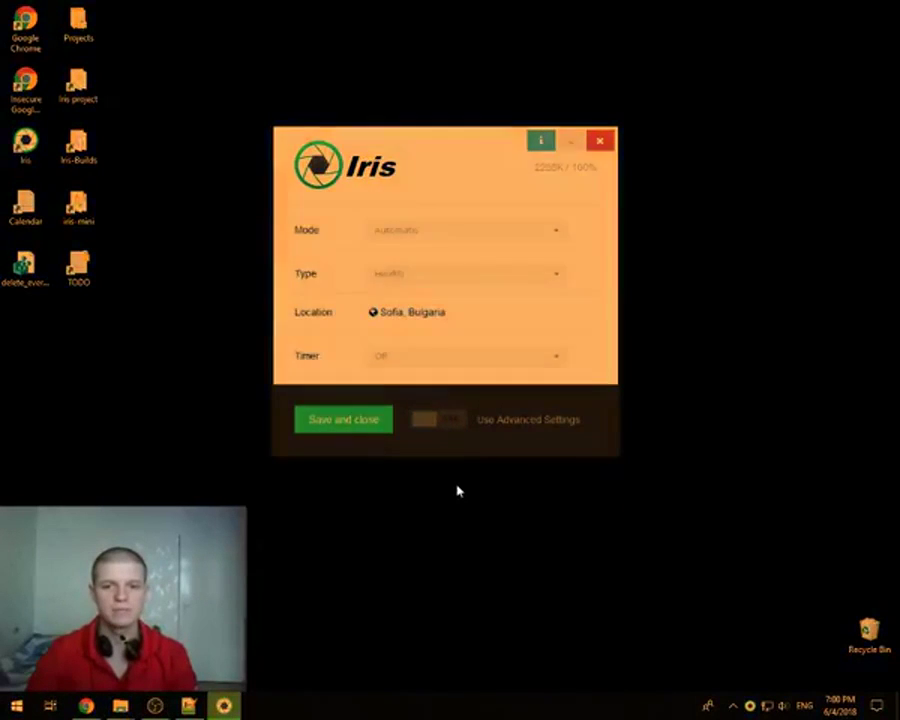
click(428, 420)
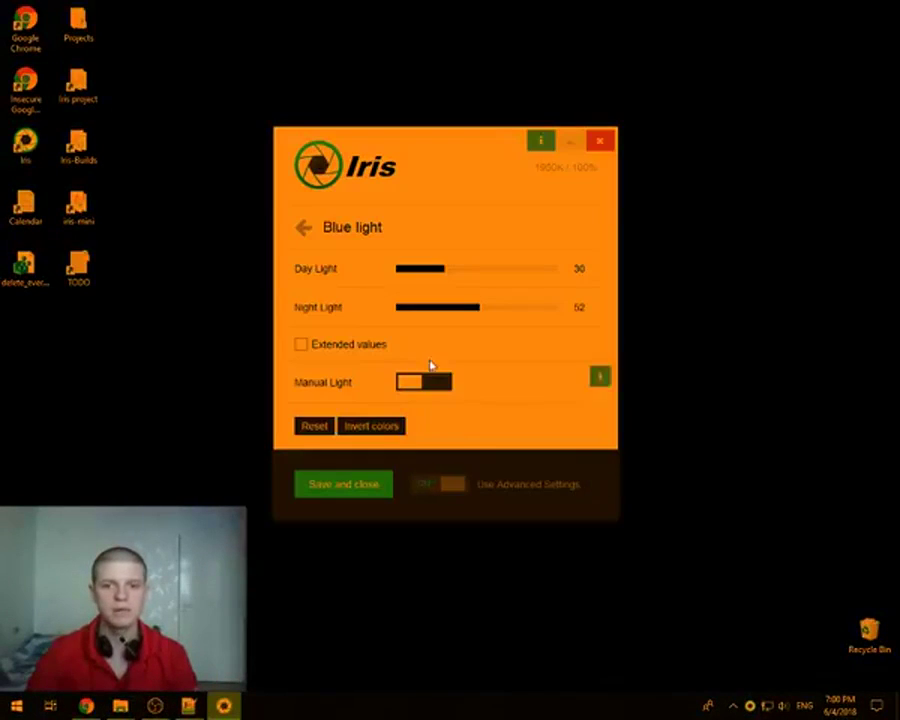
click(457, 488)
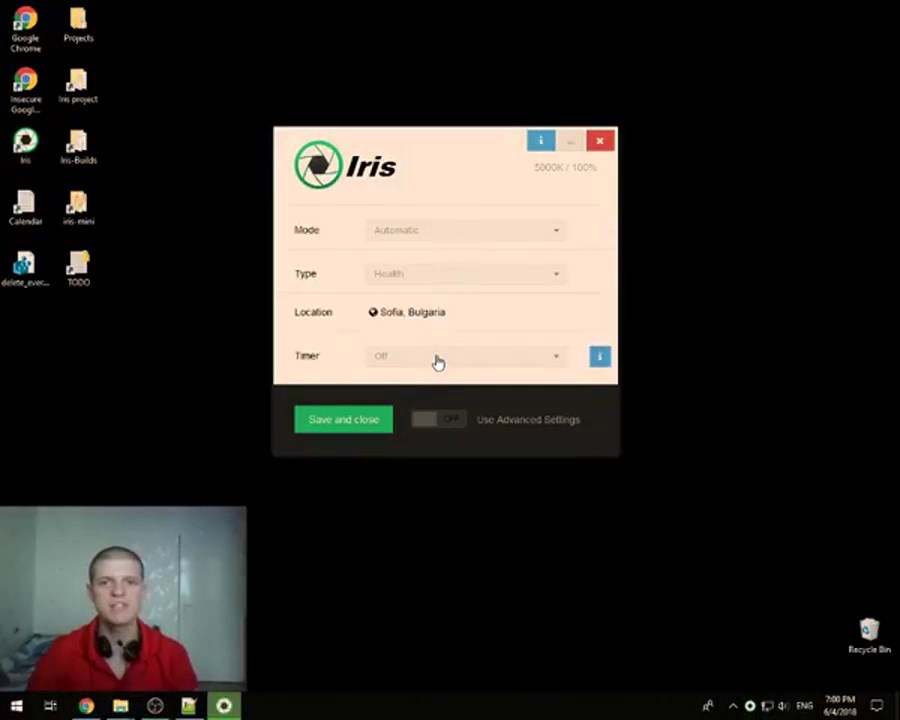
click(434, 419)
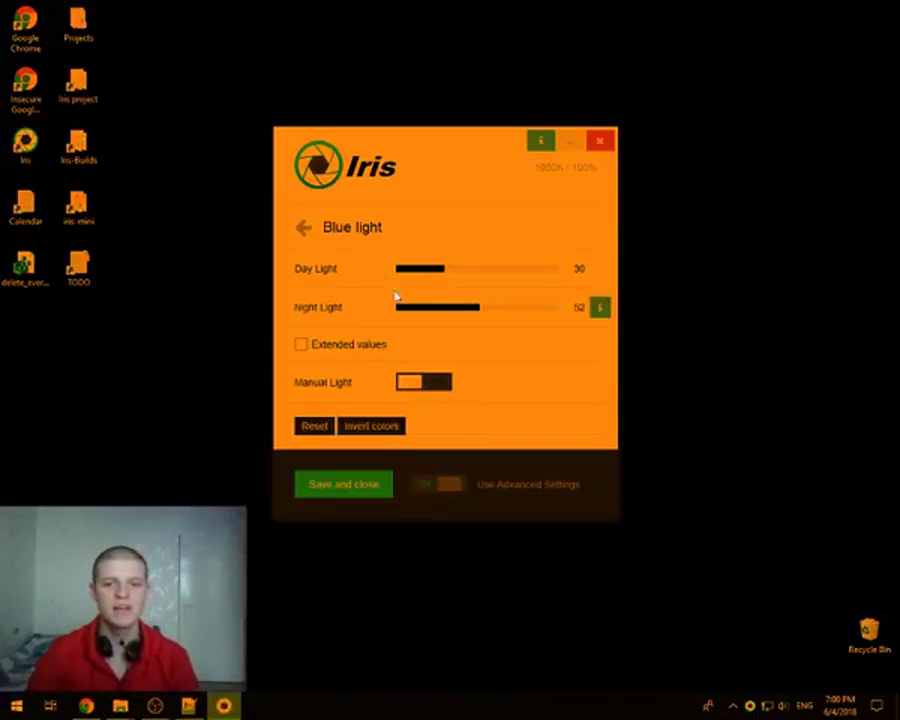
click(304, 227)
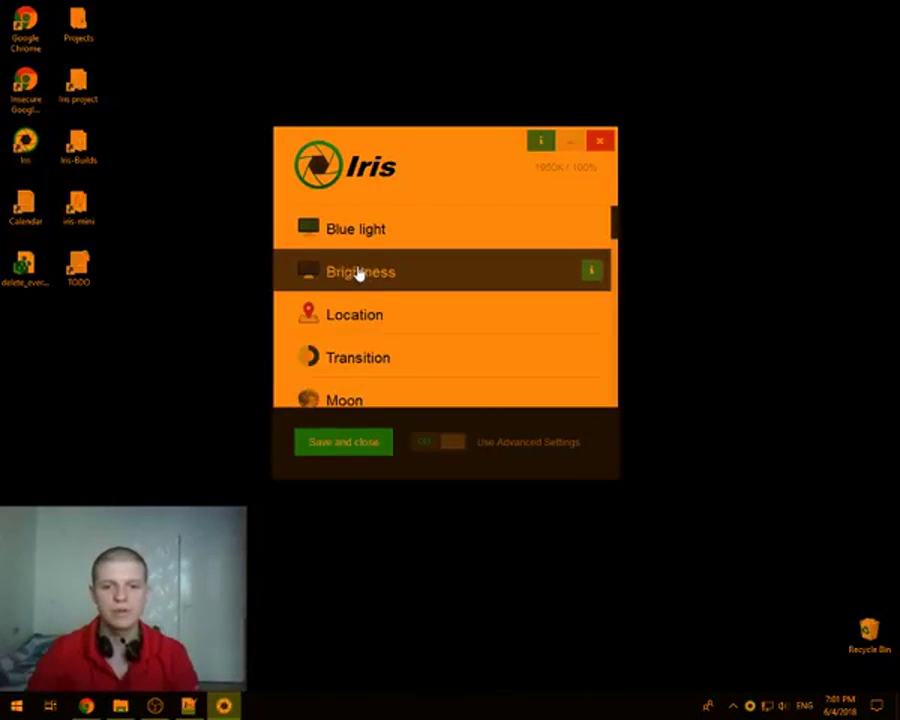
Lower the Day Brightness to about 59
click(358, 275)
drag(506, 277, 474, 286)
click(302, 229)
Raise the daytime blue light setting to 4875K and set the Day Brightness to 85
click(408, 274)
click(305, 229)
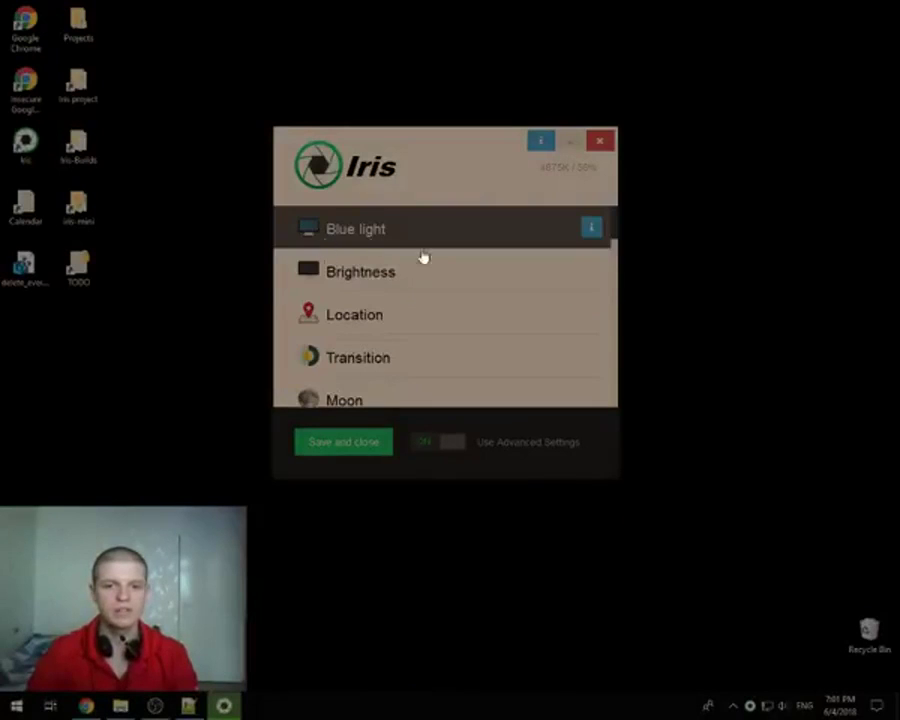
click(394, 281)
drag(508, 267, 530, 277)
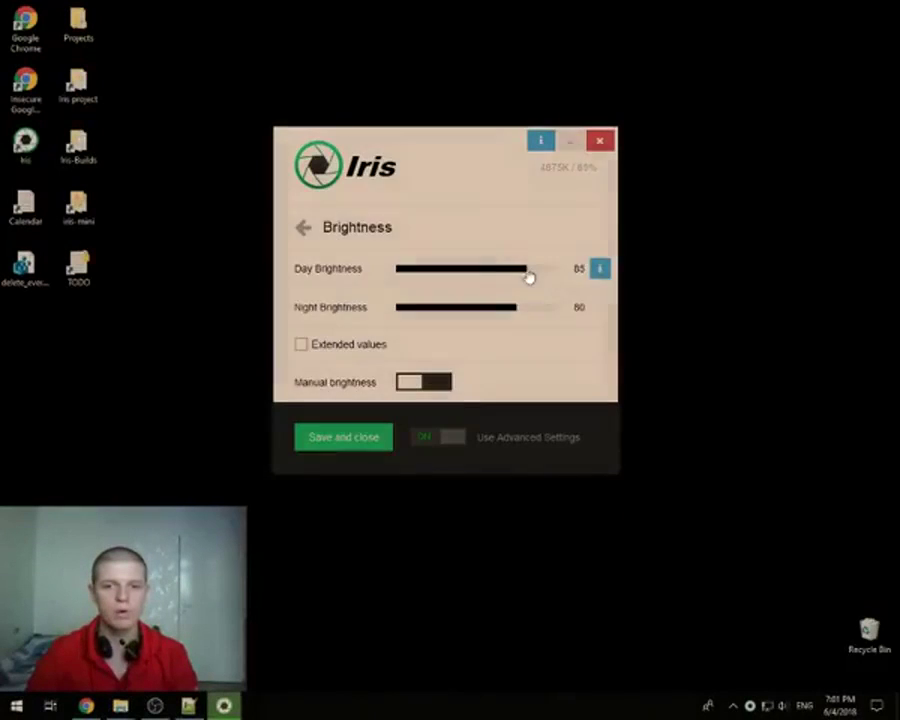
Reset all settings to default from the Iris category of the advanced settings
click(305, 228)
scroll(374, 303, down, 10)
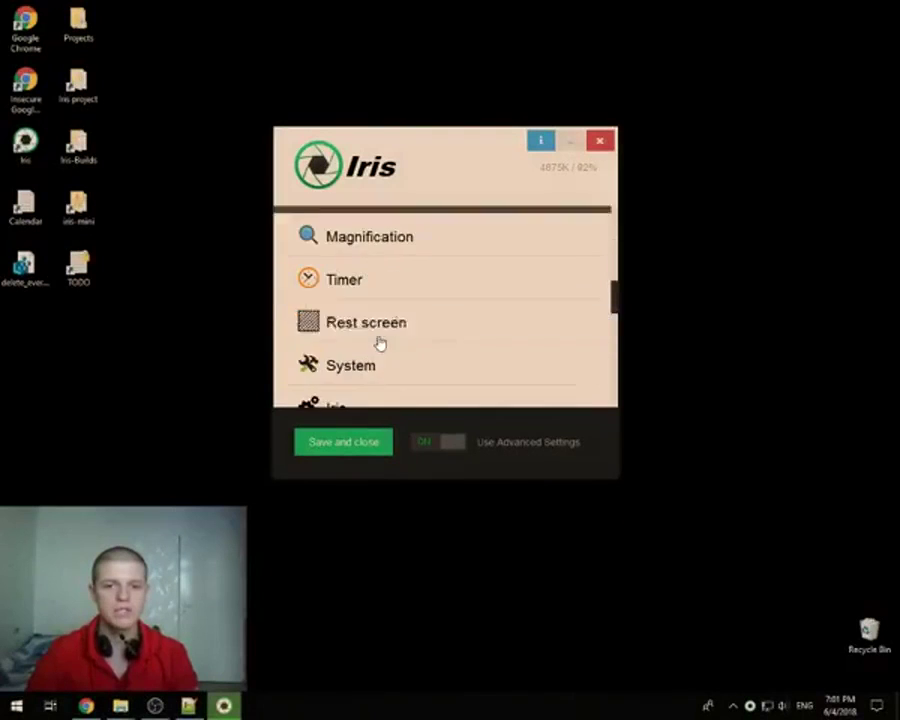
click(352, 250)
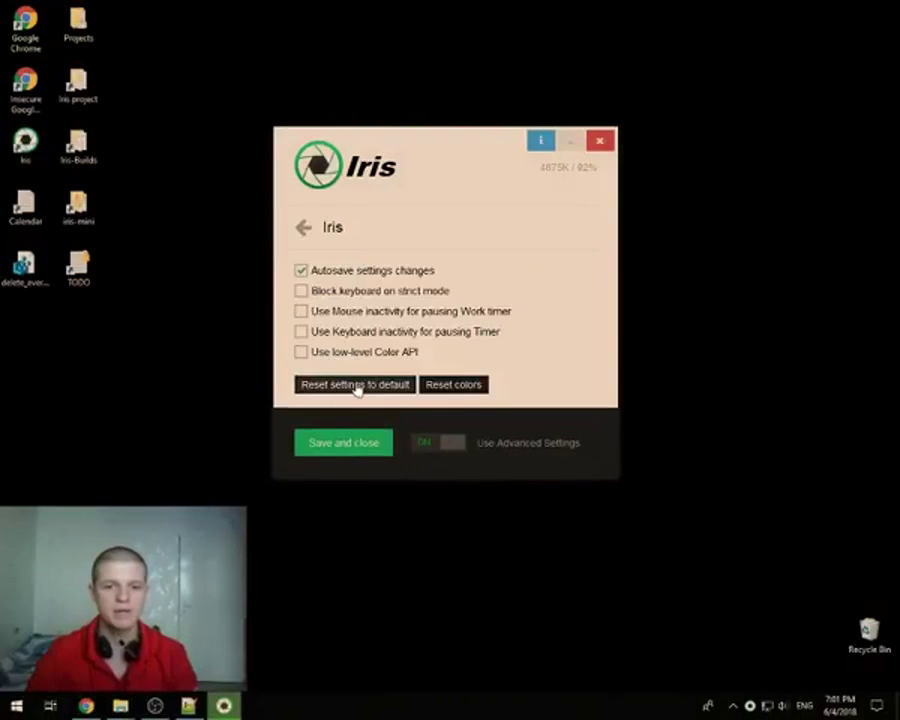
click(355, 385)
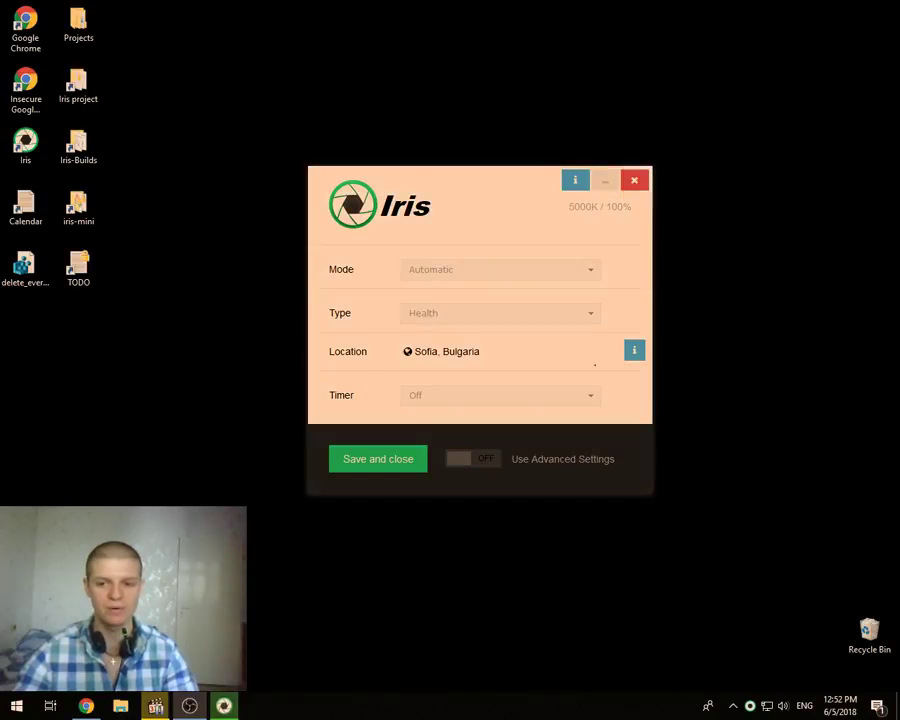
mouse_move(655, 333)
mouse_down()
mouse_move(350, 397)
mouse_move(630, 350)
mouse_up()
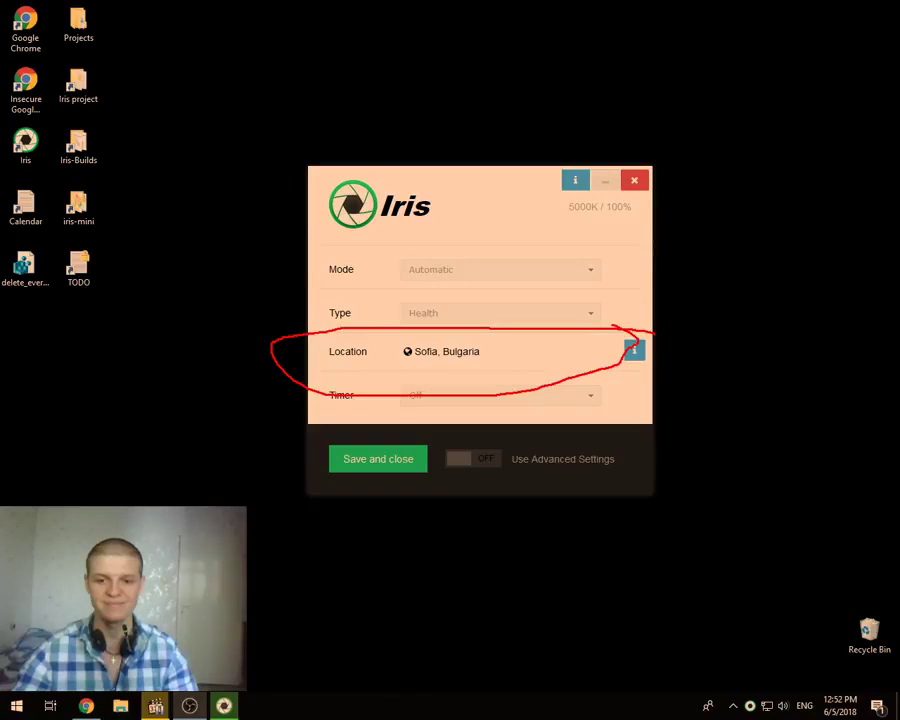
key(Escape)
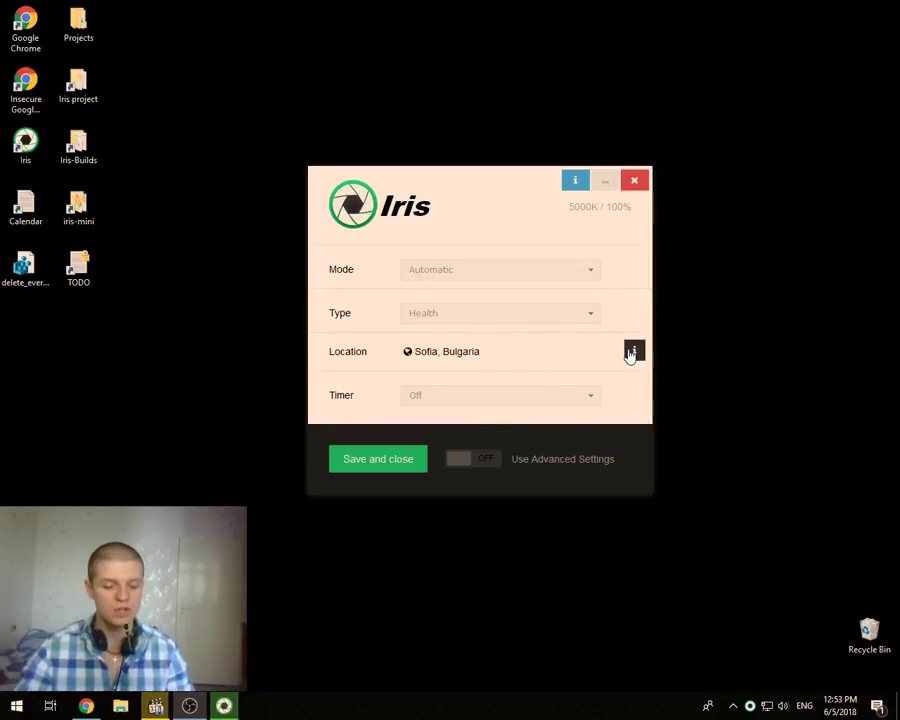
mouse_move(637, 327)
mouse_down()
mouse_move(330, 327)
mouse_move(603, 366)
mouse_up()
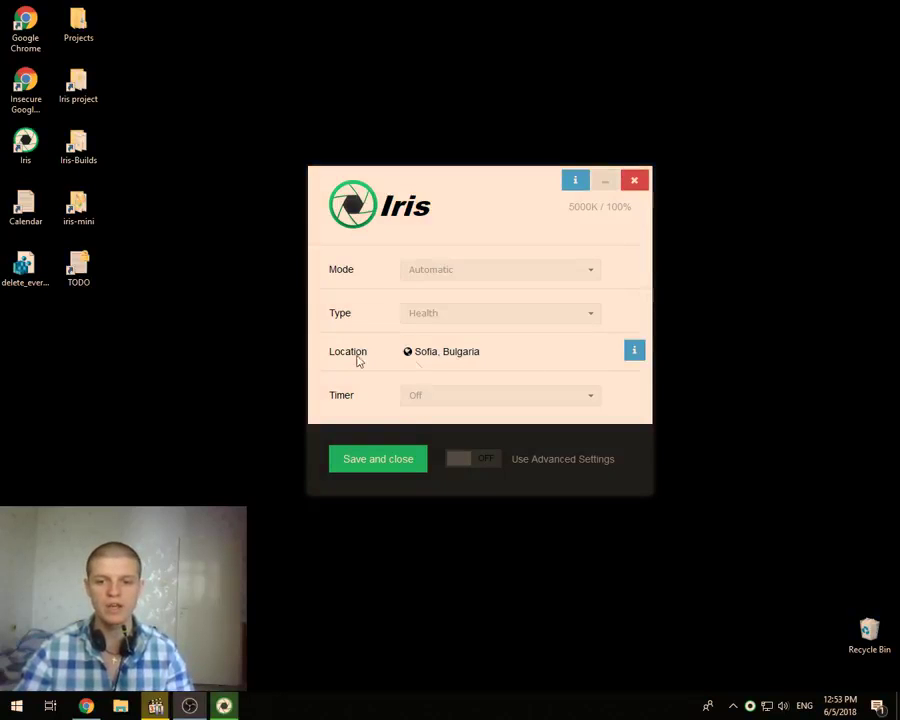
Open the help page for the automatic location, skim it and return to the Iris window
click(634, 352)
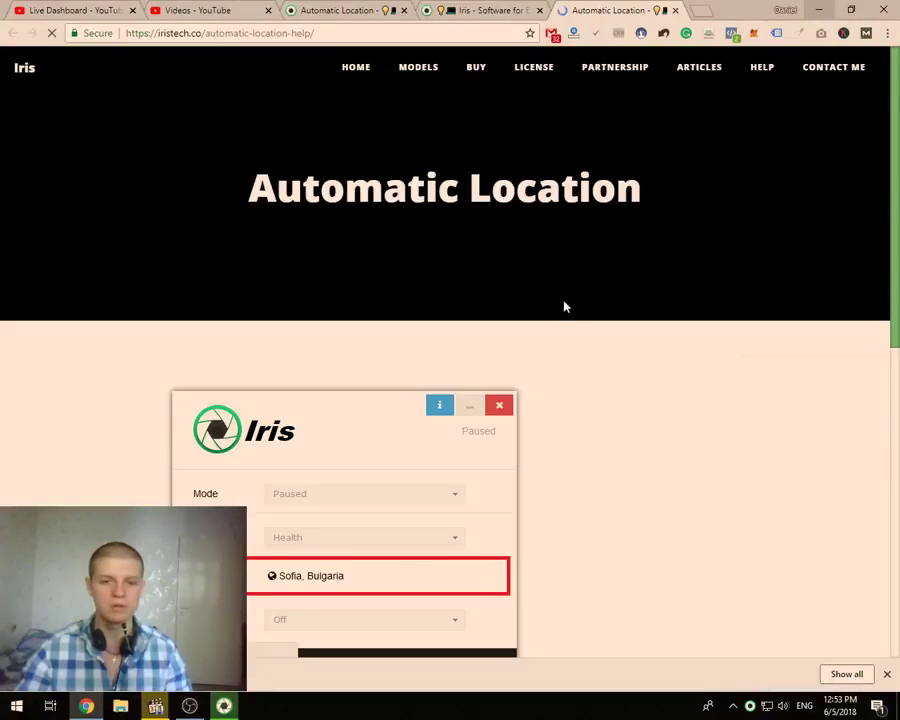
scroll(563, 305, down, 6)
scroll(734, 257, up, 2)
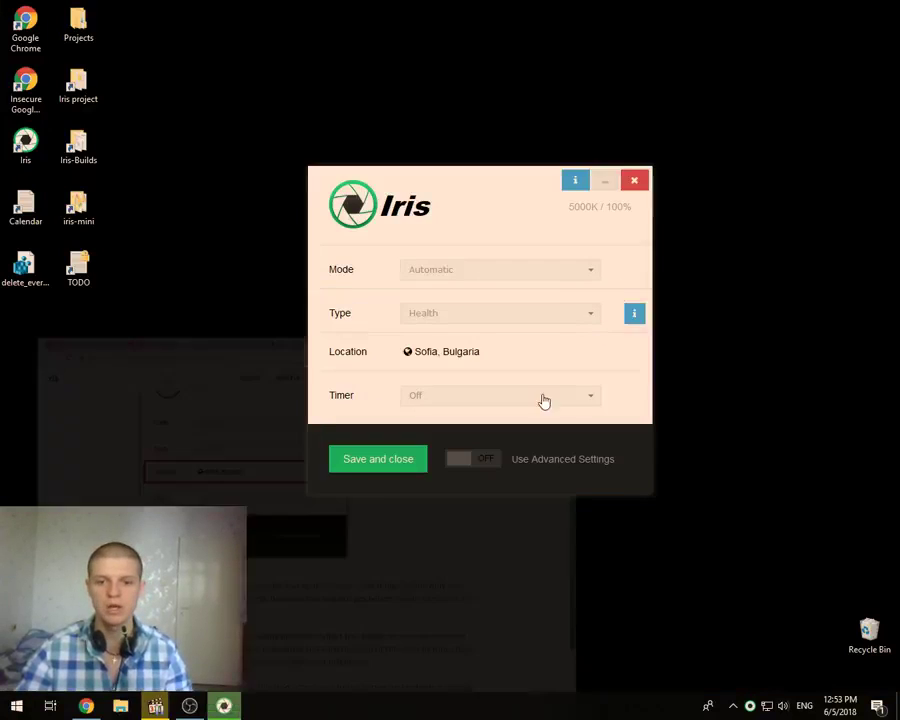
click(816, 8)
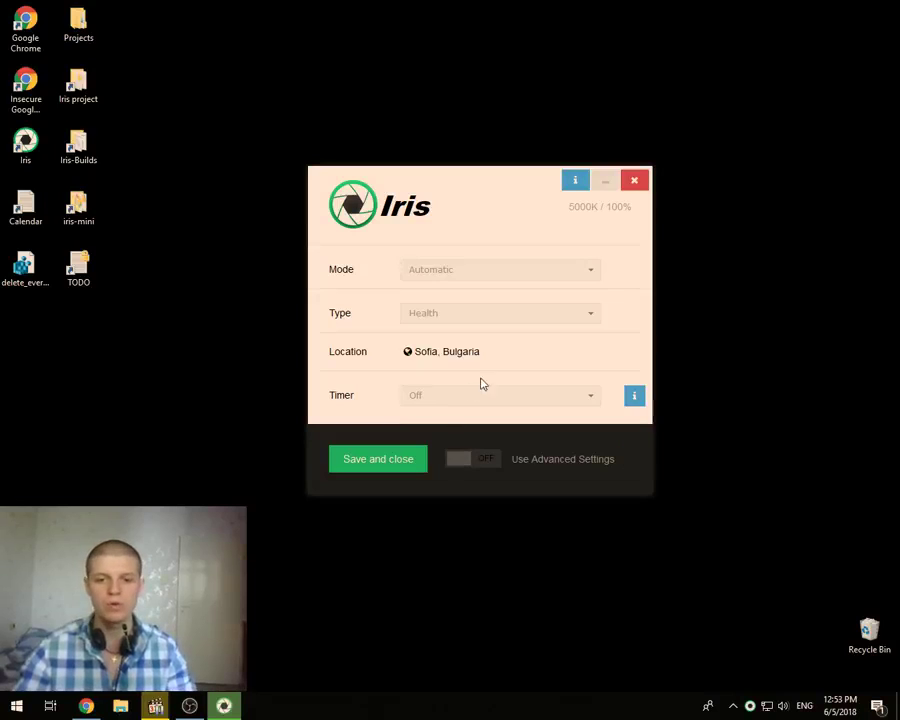
Turn on the advanced settings and examine the latitude and longitude fields in the Location category
click(465, 460)
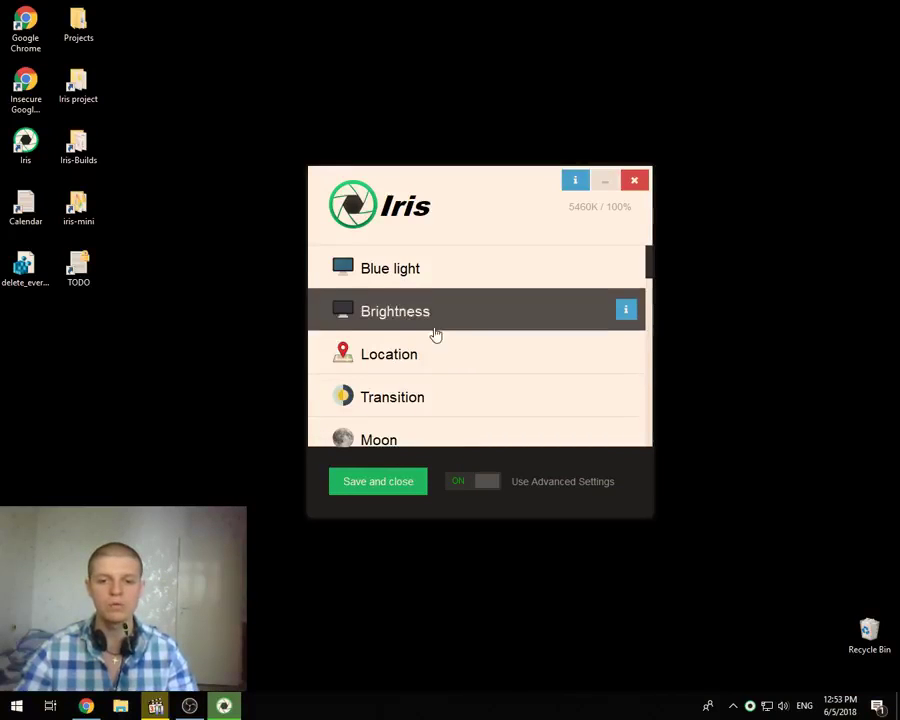
click(463, 481)
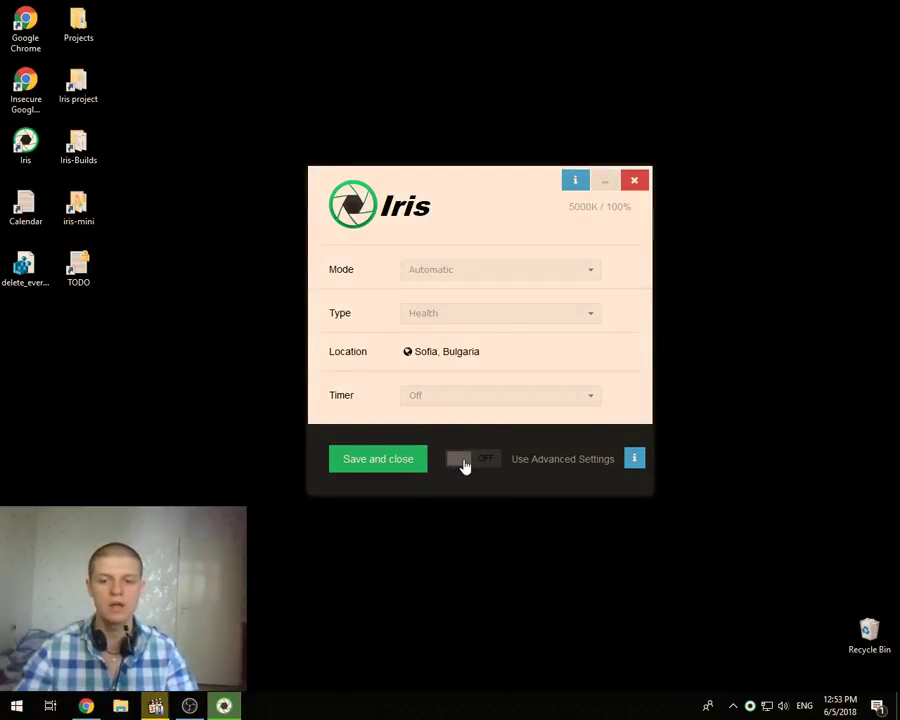
click(463, 462)
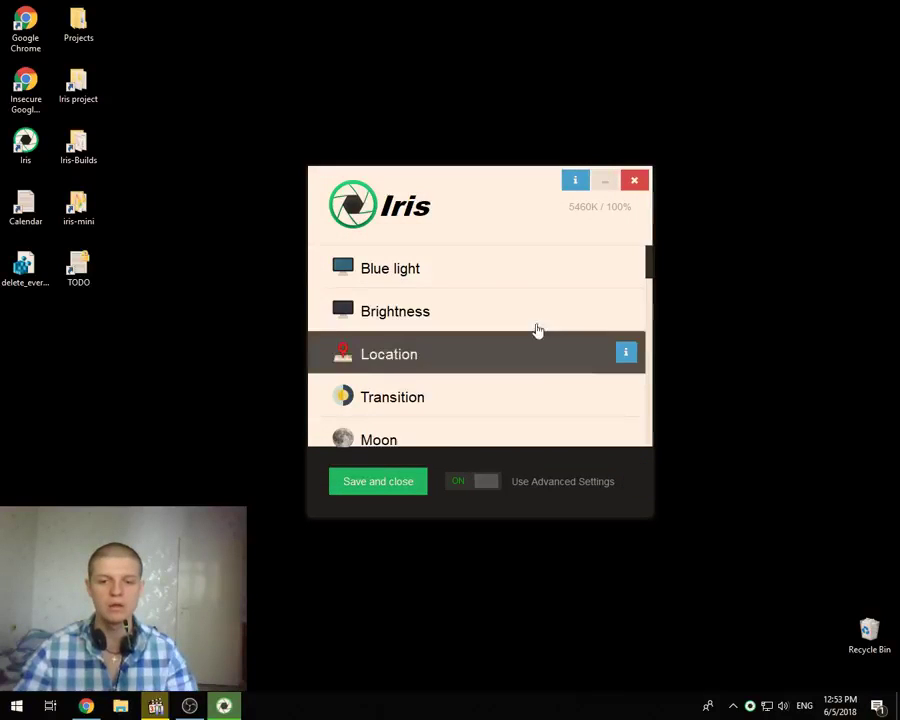
click(403, 358)
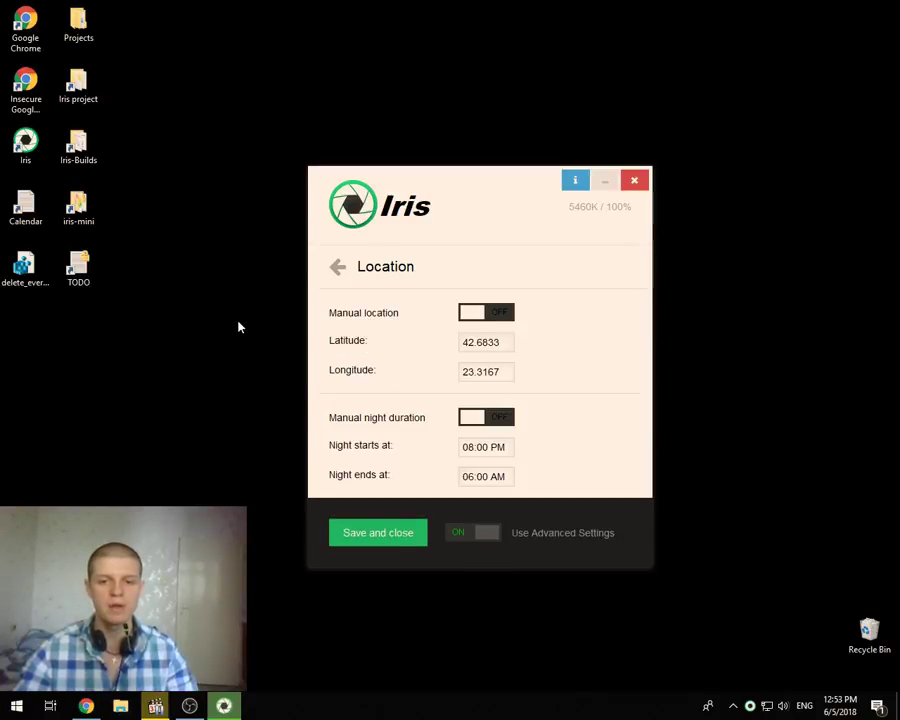
double_click(489, 342)
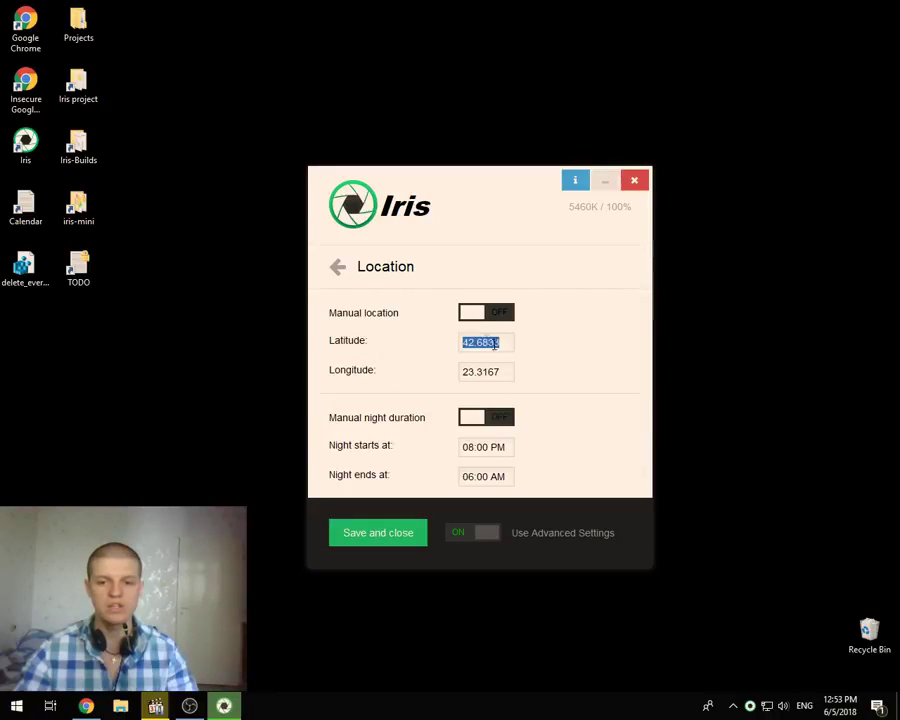
click(499, 371)
double_click(499, 371)
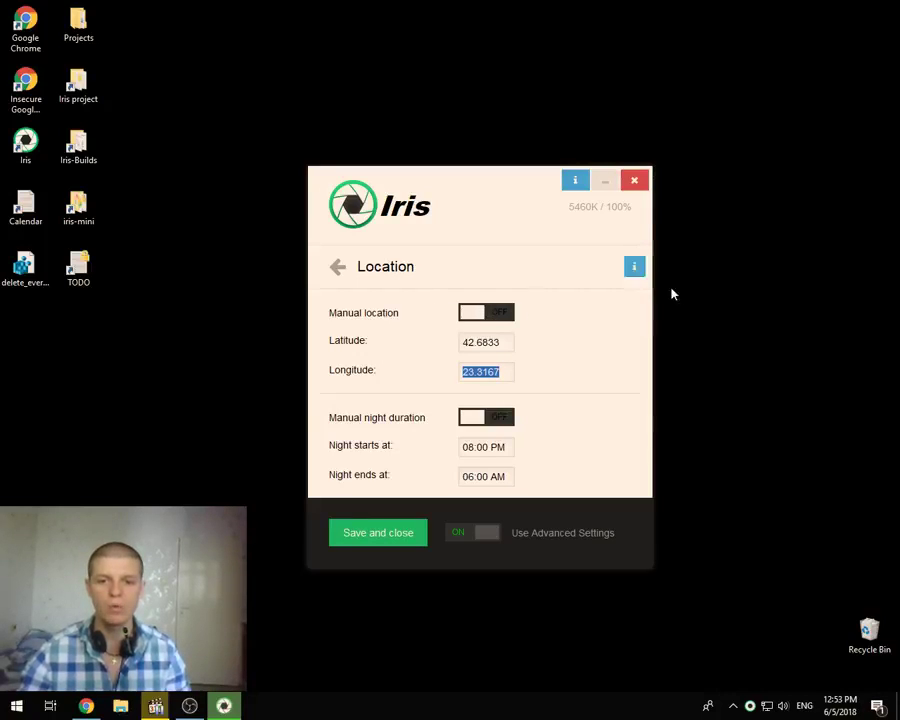
Try out the manual location option, switch it back off and return to the basic settings
click(482, 322)
double_click(503, 342)
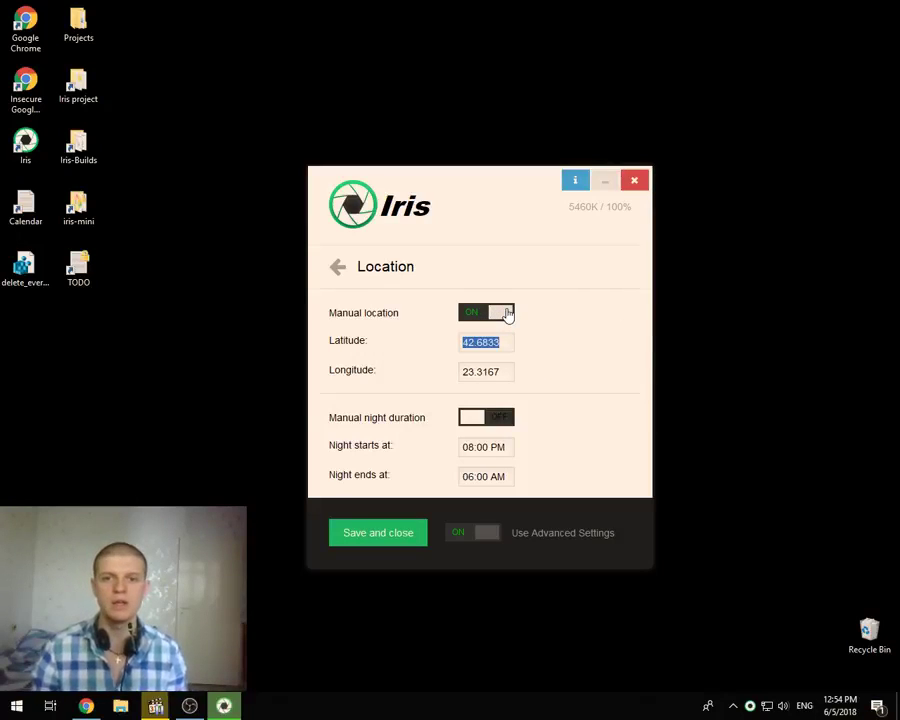
click(507, 314)
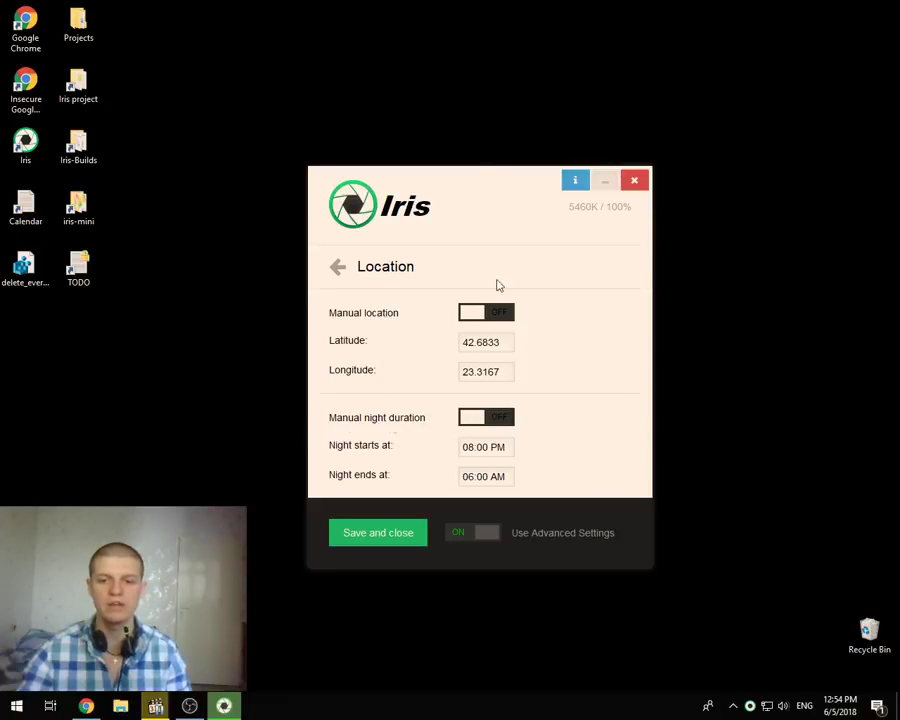
drag(481, 180, 460, 139)
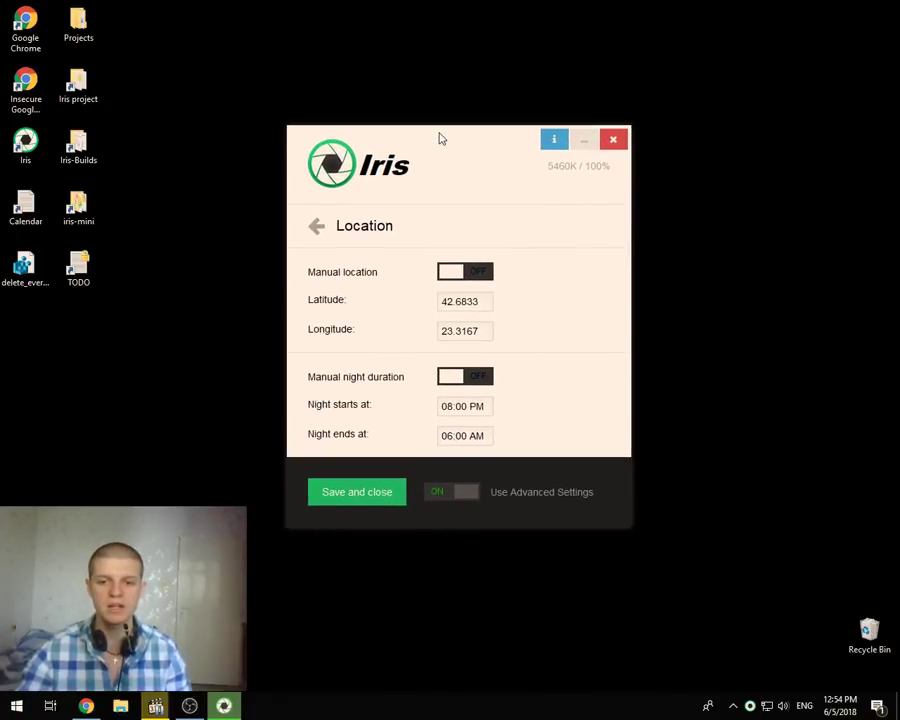
click(470, 492)
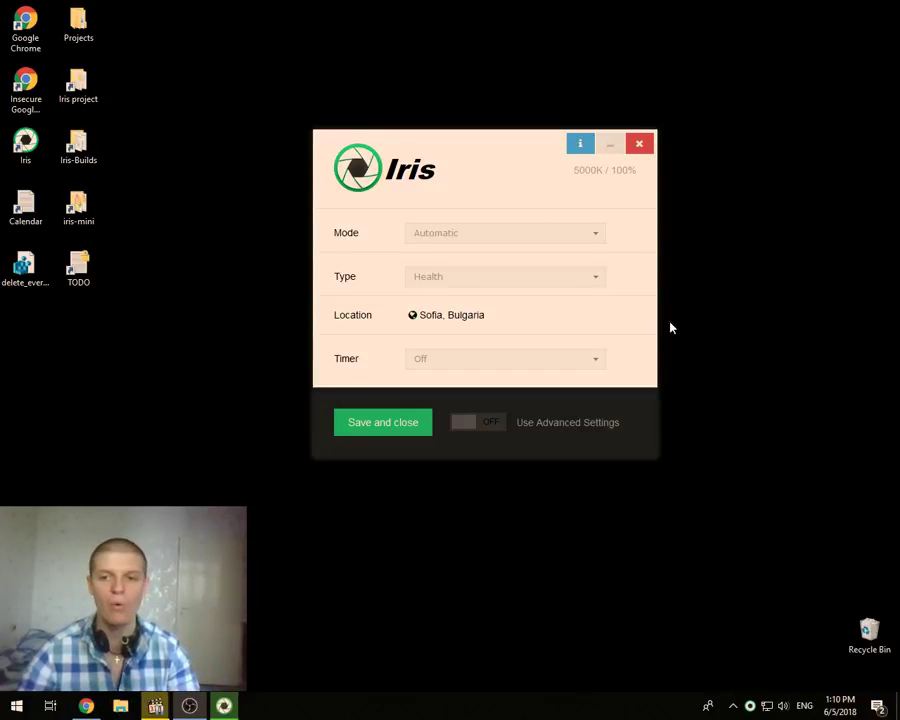
Look through the advanced category list and return to the basic settings
drag(606, 126, 543, 128)
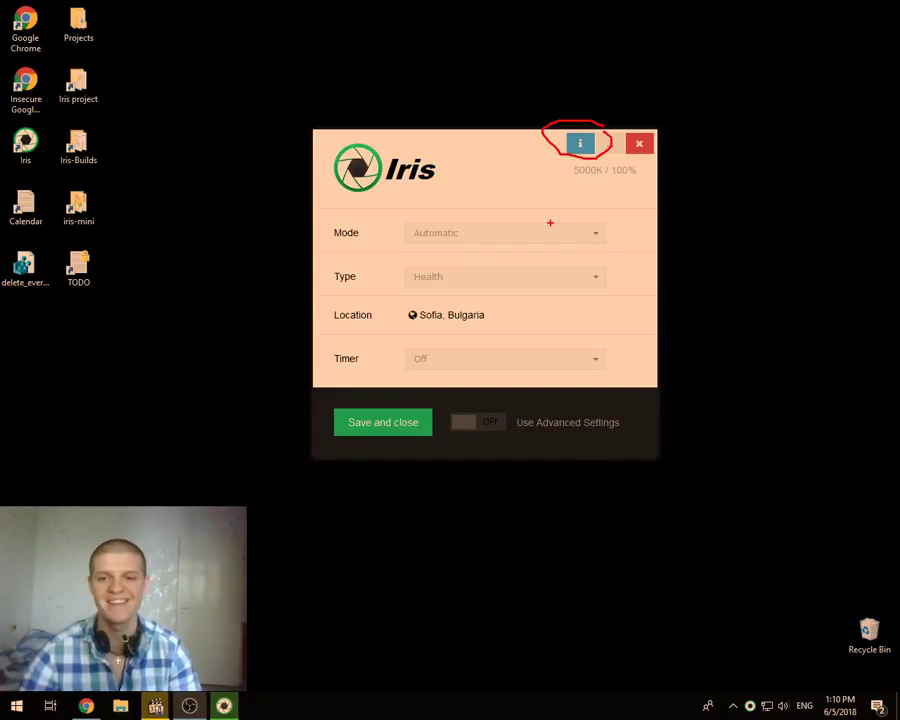
key(Escape)
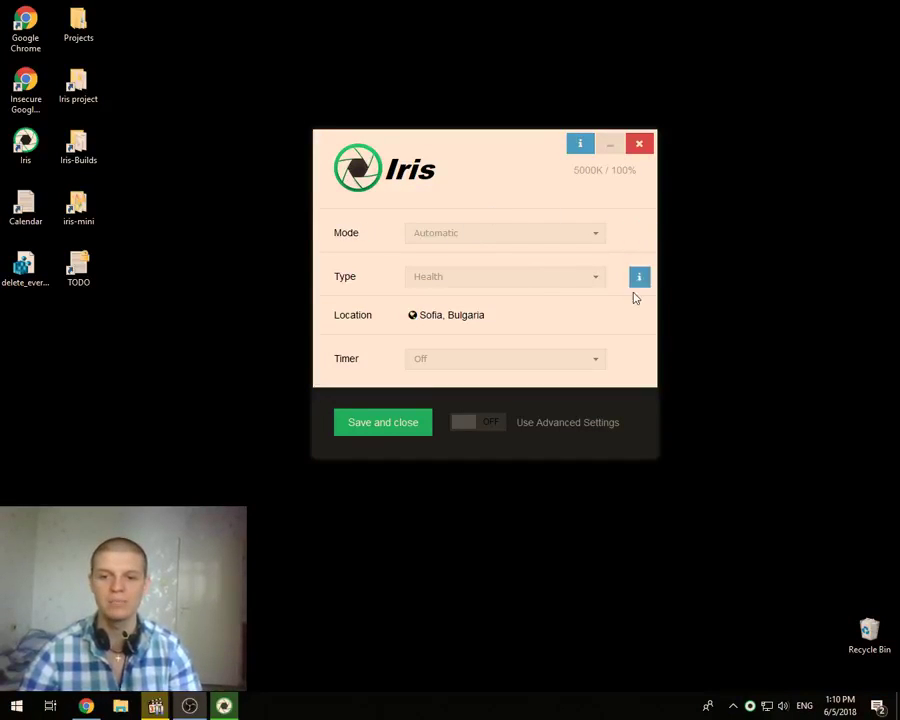
click(469, 425)
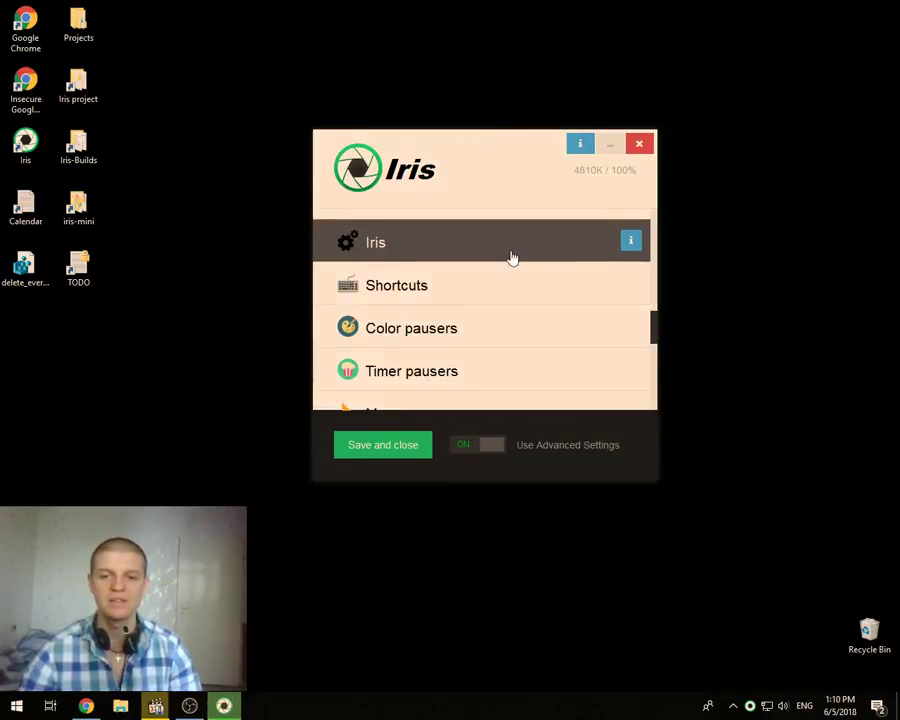
scroll(510, 256, up, 10)
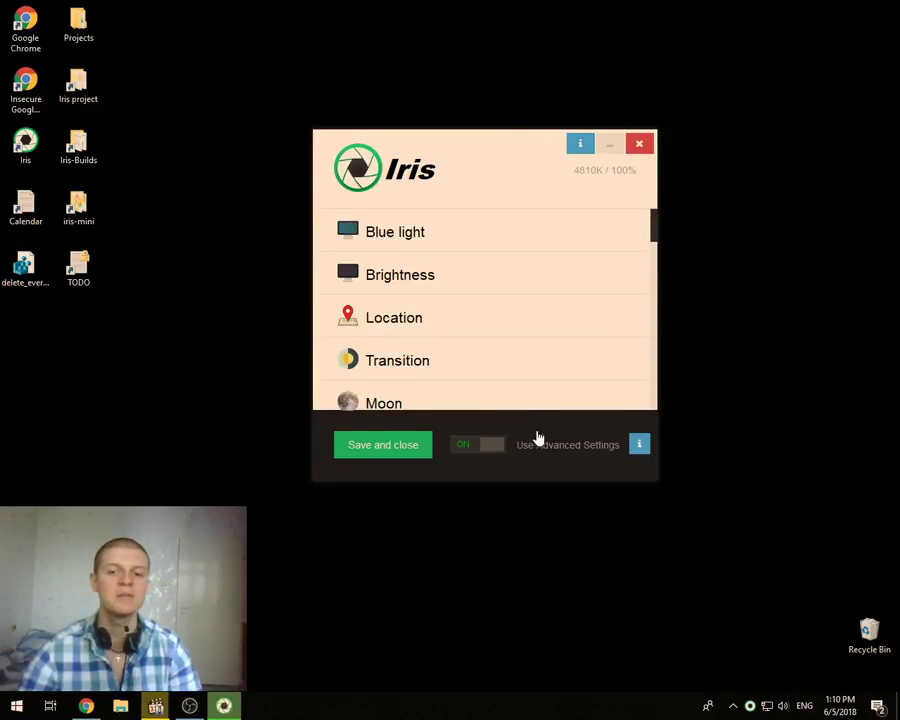
click(481, 447)
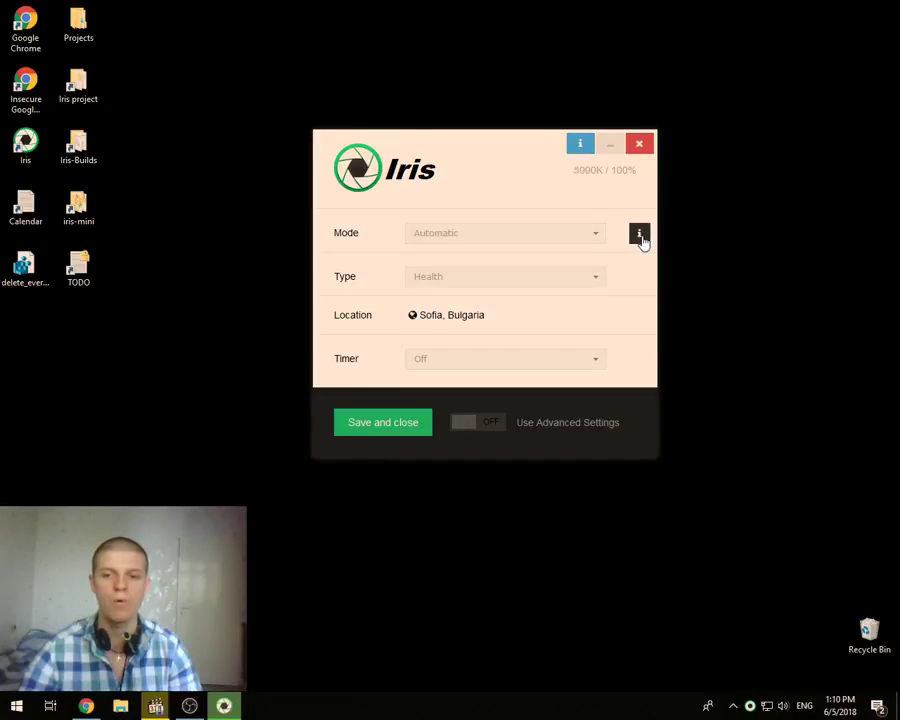
Open the help page for the Mode setting, read through its Automatic, Manual and Paused explanations, and return to the Iris window
click(639, 235)
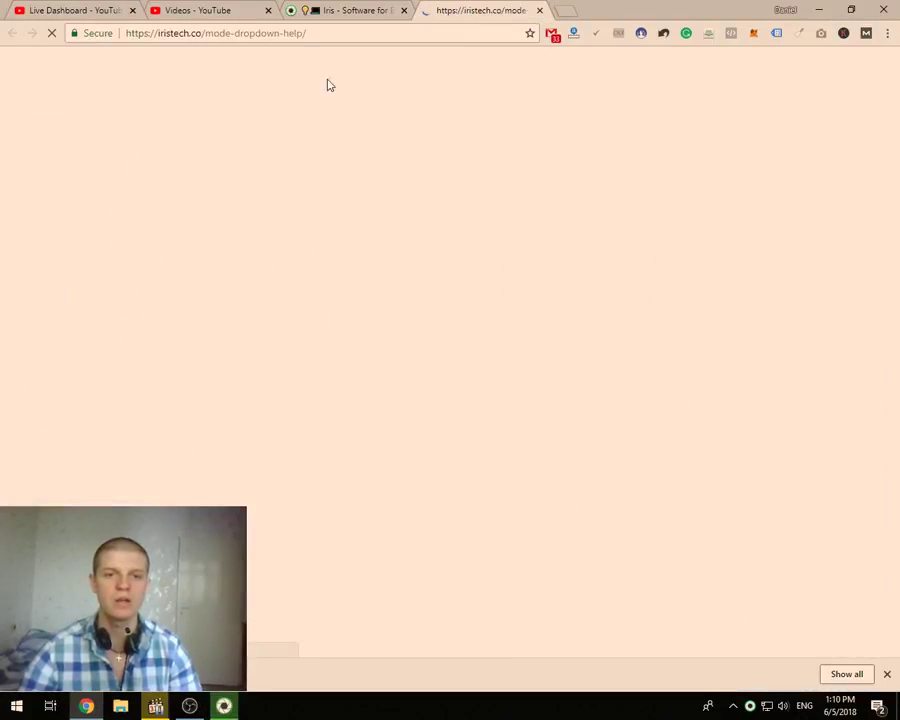
scroll(338, 394, down, 6)
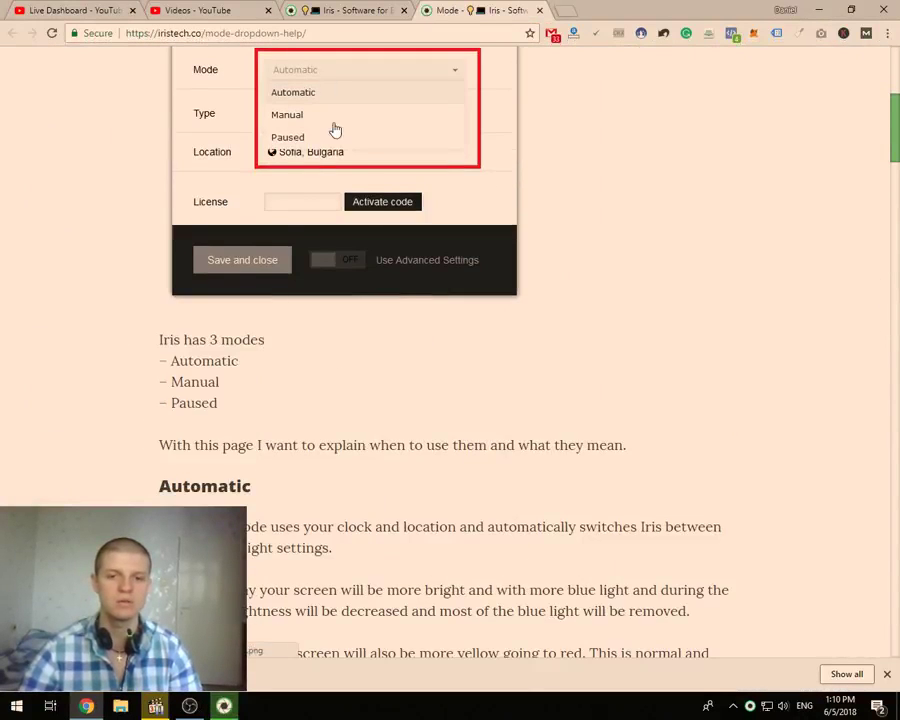
scroll(336, 378, up, 6)
scroll(325, 373, down, 15)
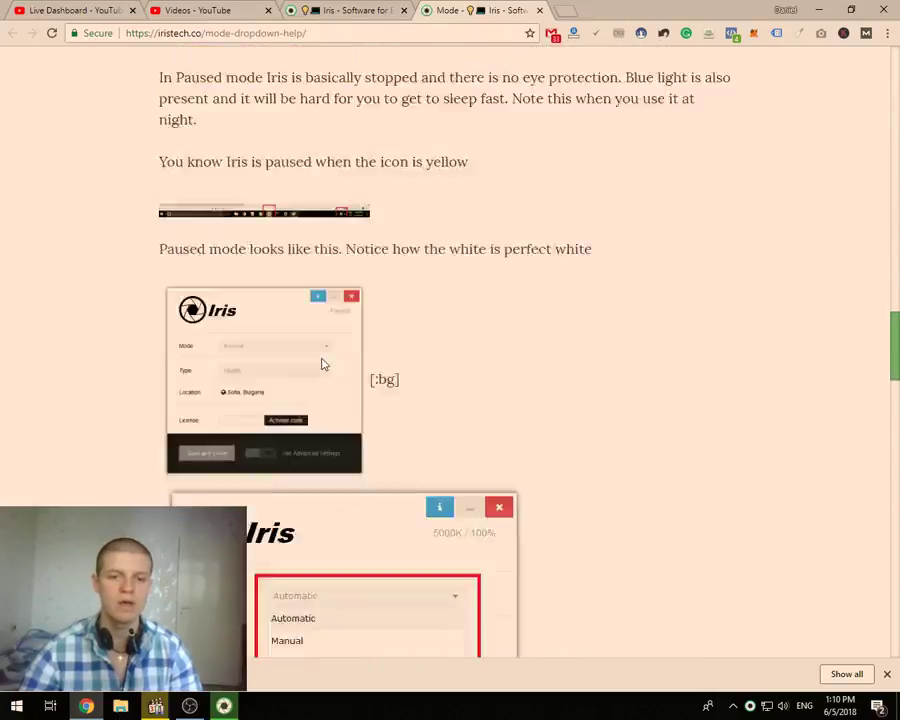
scroll(323, 363, up, 10)
scroll(328, 375, down, 15)
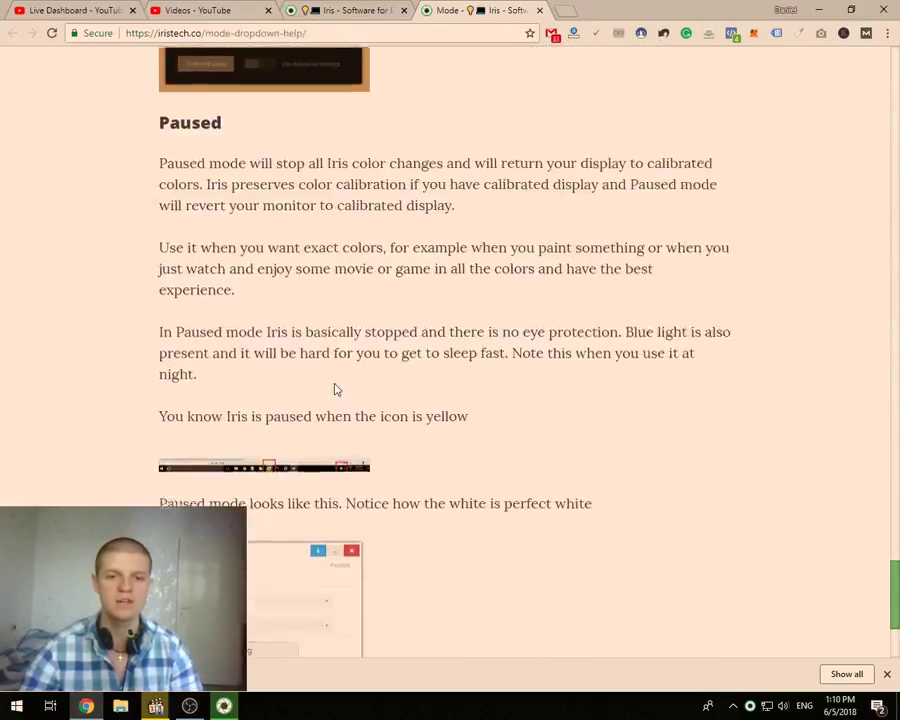
scroll(334, 390, up, 10)
scroll(336, 398, up, 5)
scroll(335, 392, down, 10)
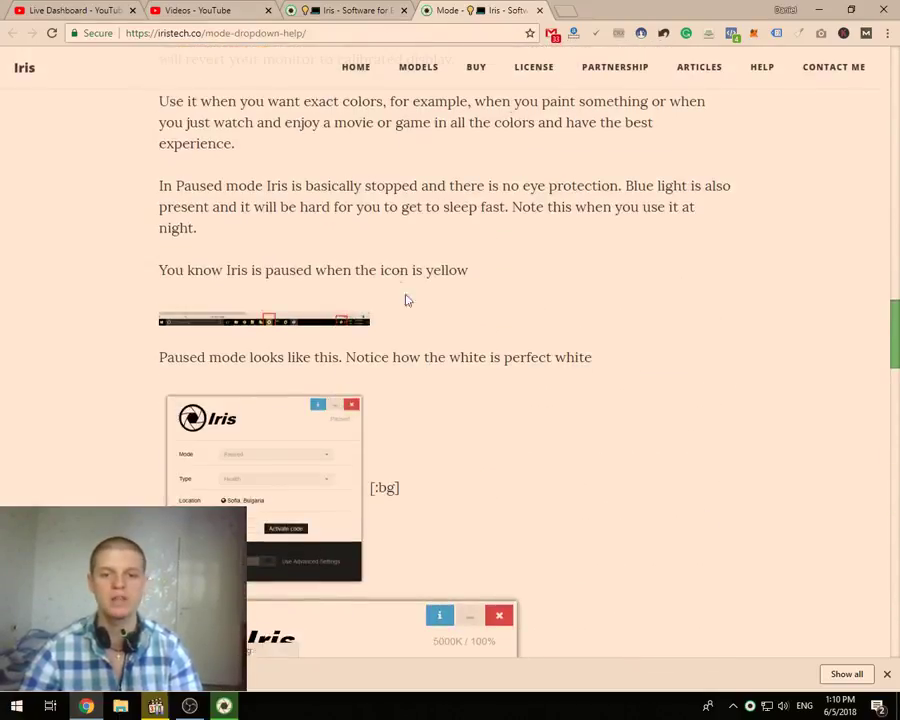
scroll(402, 298, up, 10)
scroll(331, 413, down, 10)
scroll(392, 394, down, 10)
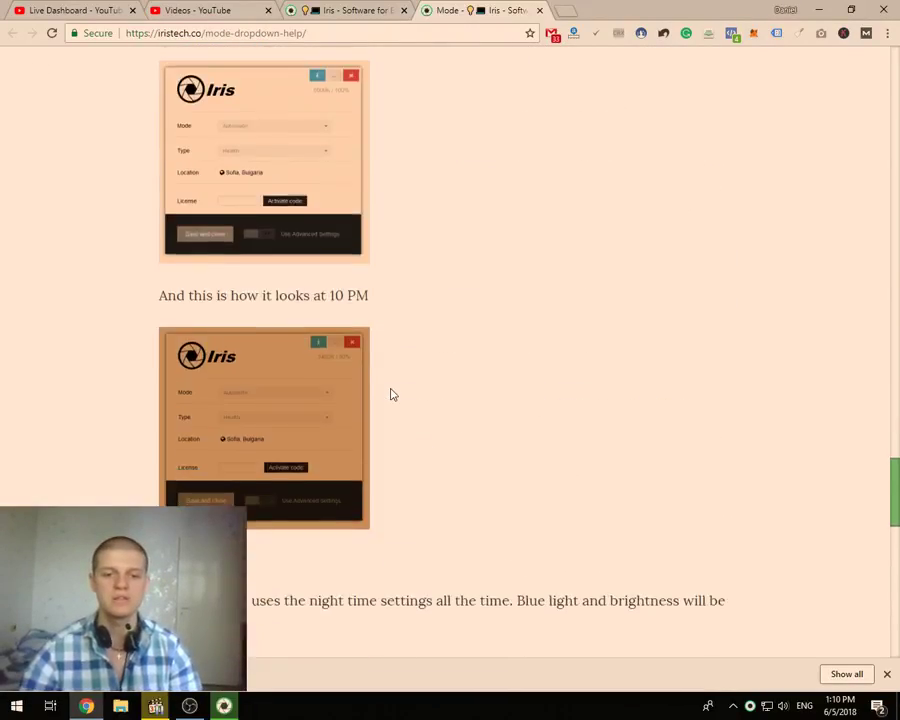
scroll(540, 373, up, 12)
scroll(551, 390, down, 10)
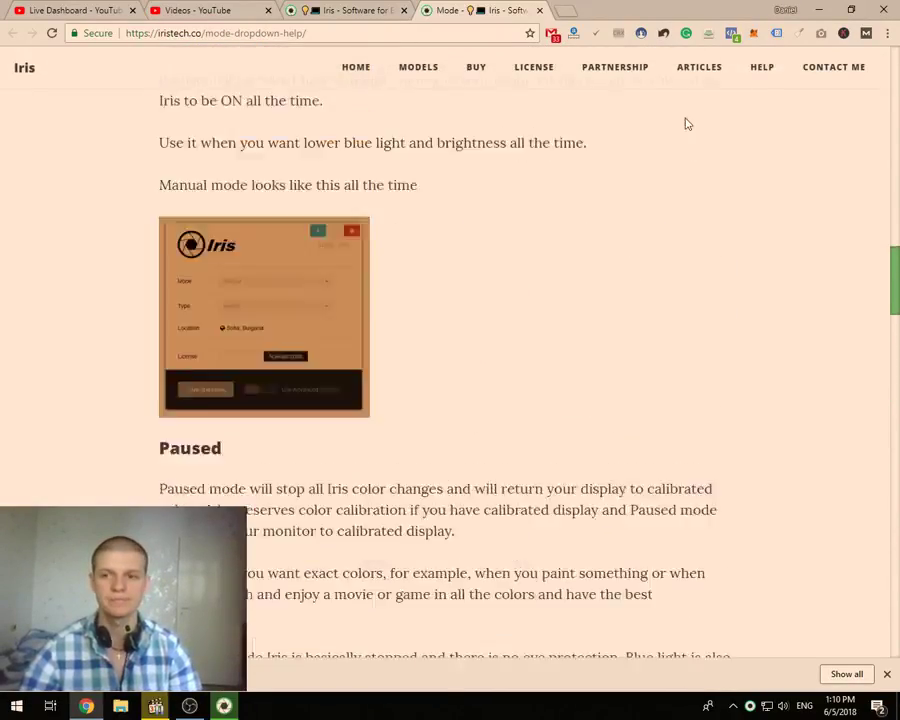
scroll(685, 122, up, 3)
click(818, 9)
Show the help buttons beside all settings and open the Blue light category in the advanced settings
click(580, 143)
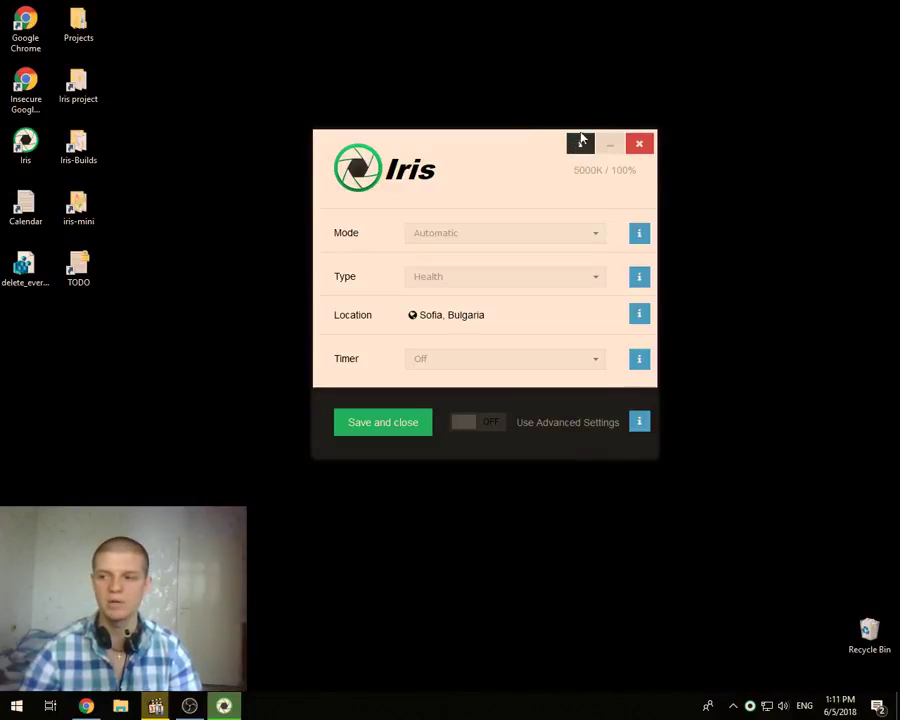
click(465, 425)
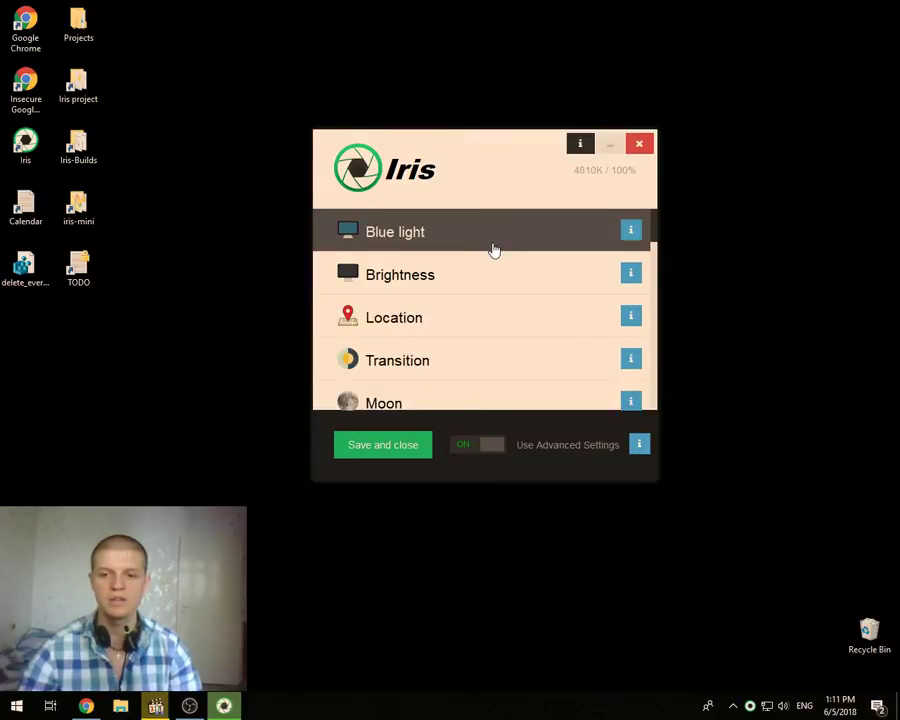
scroll(488, 301, down, 8)
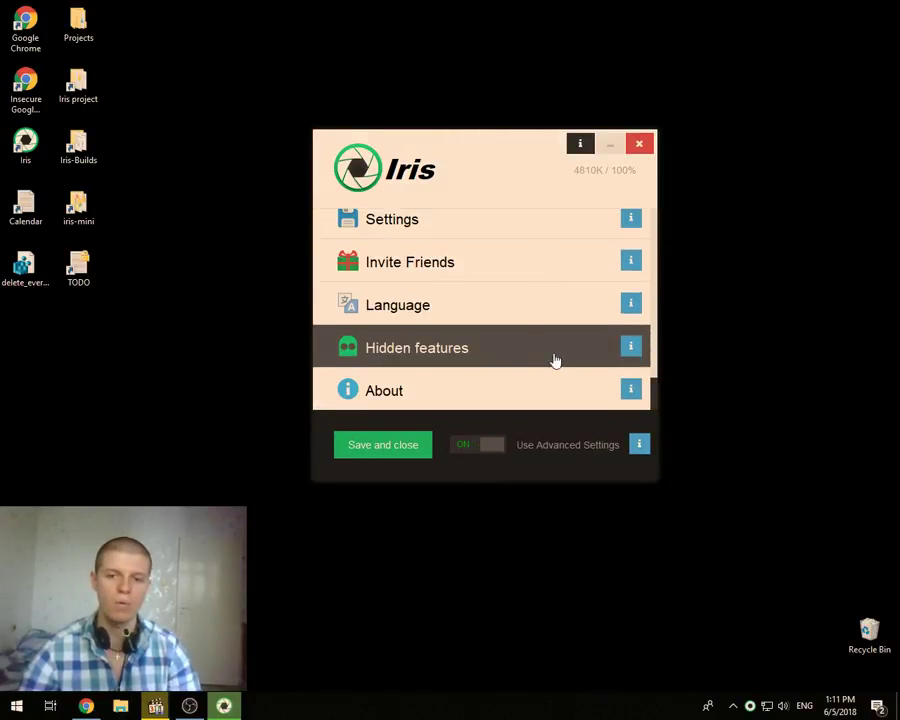
scroll(470, 326, up, 10)
scroll(468, 328, up, 3)
click(392, 233)
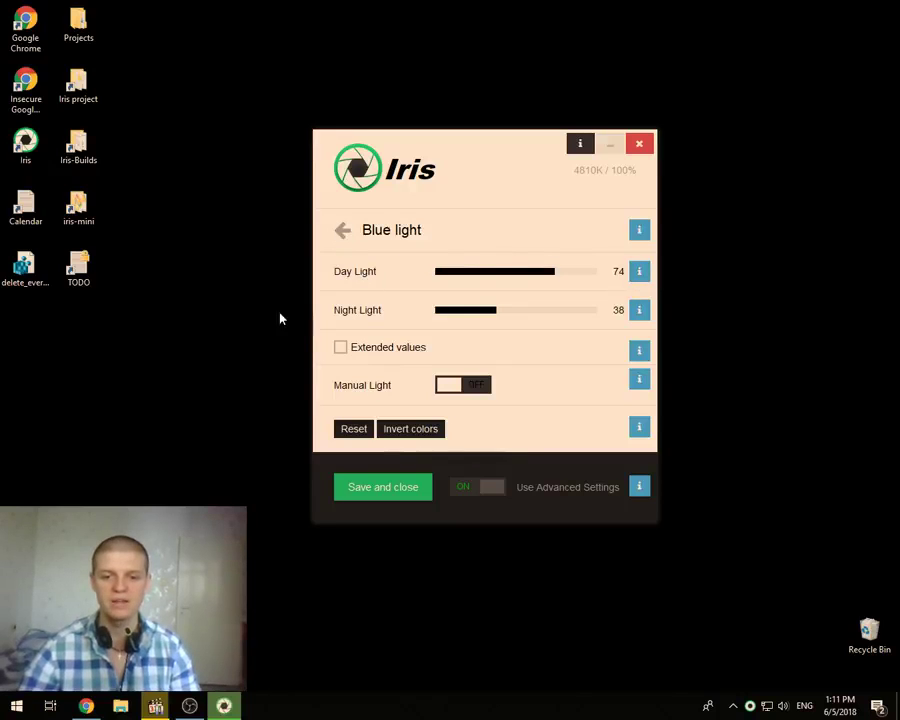
Return from the Blue light category to the basic settings and circle the save-and-close control in red as a screen annotation
click(343, 231)
click(482, 449)
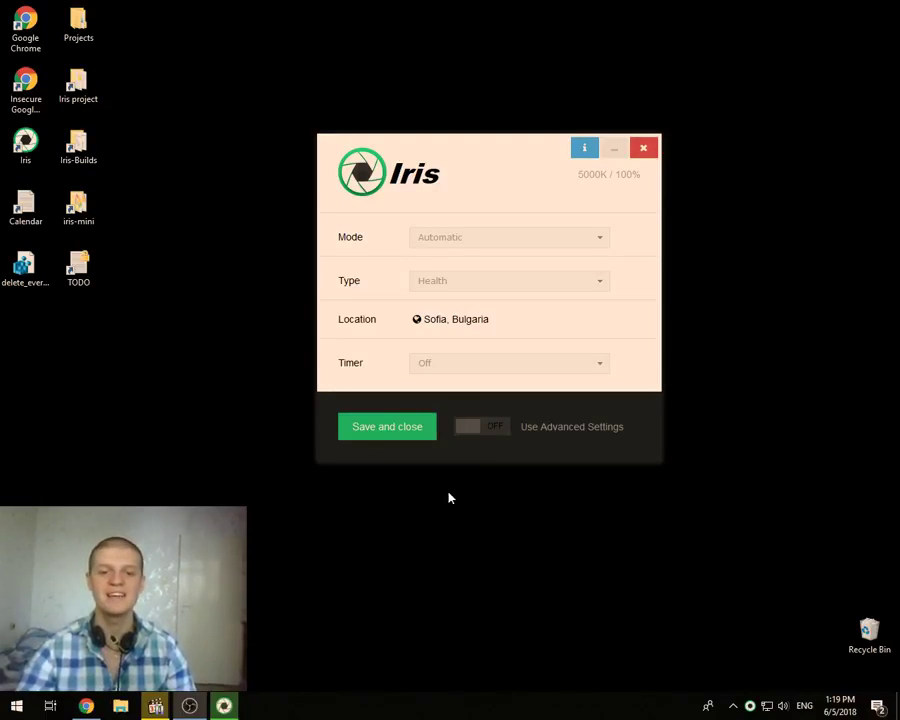
mouse_move(462, 436)
mouse_move(463, 401)
mouse_down()
mouse_move(298, 396)
mouse_move(450, 440)
mouse_up()
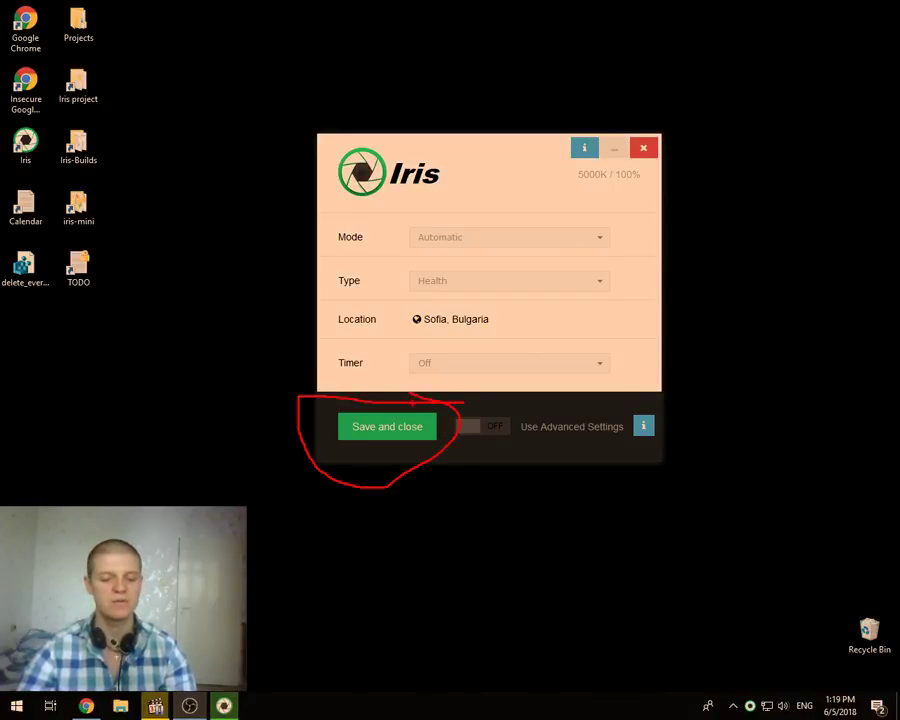
key(Escape)
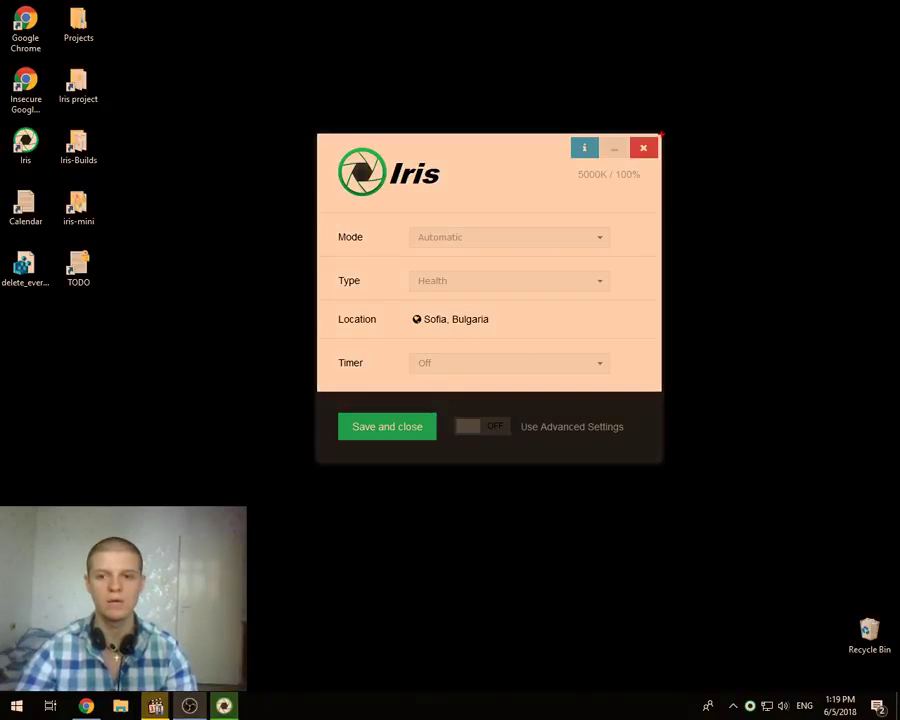
Circle the window's close control in red, close the Iris window without saving and reopen it
mouse_move(652, 127)
mouse_down()
mouse_move(638, 175)
mouse_move(680, 116)
mouse_up()
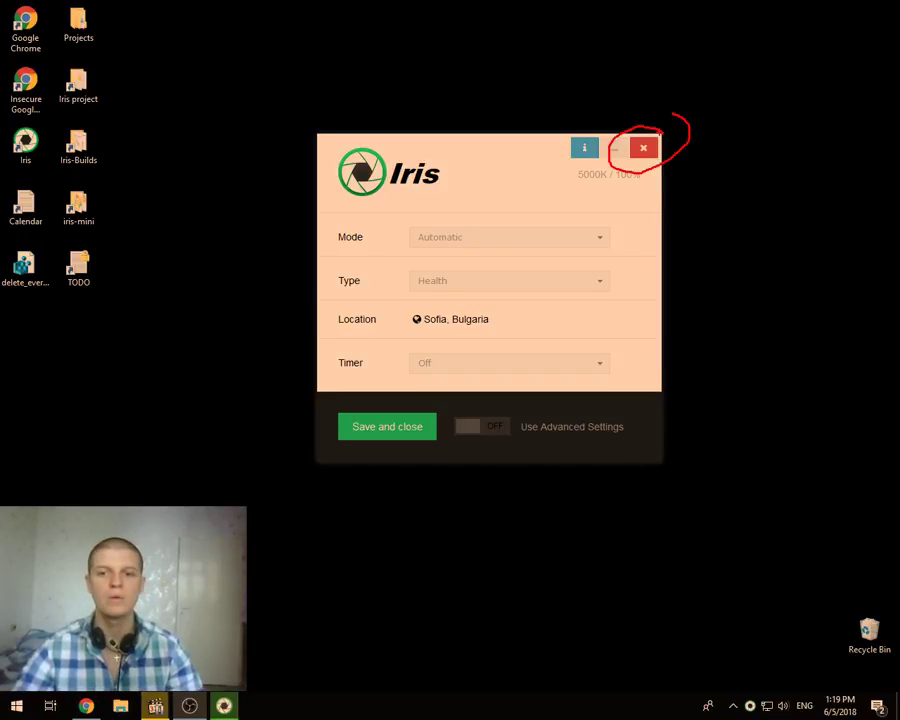
click(643, 150)
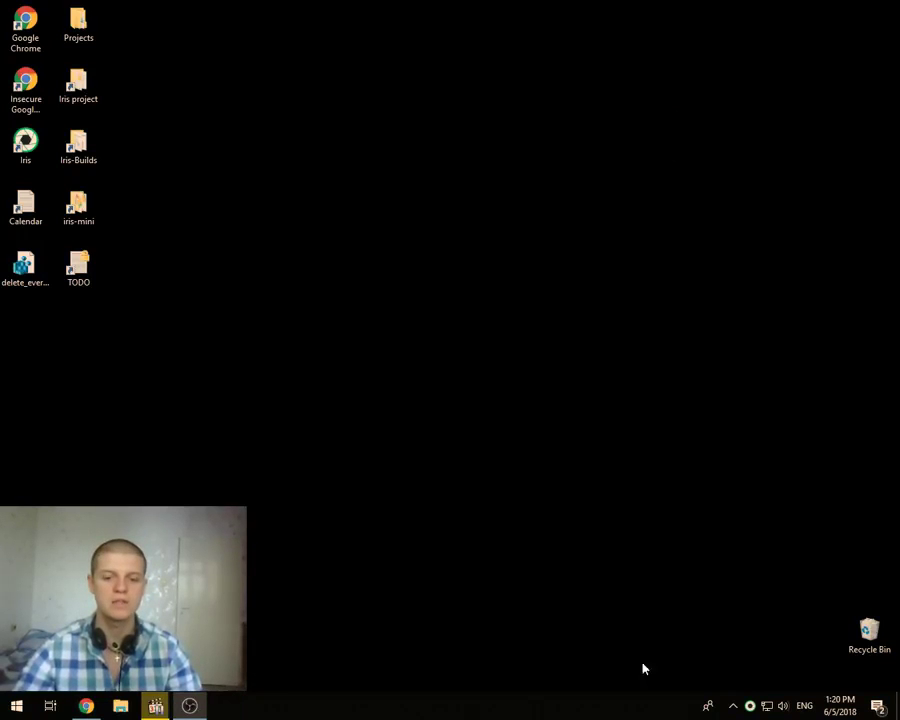
click(750, 707)
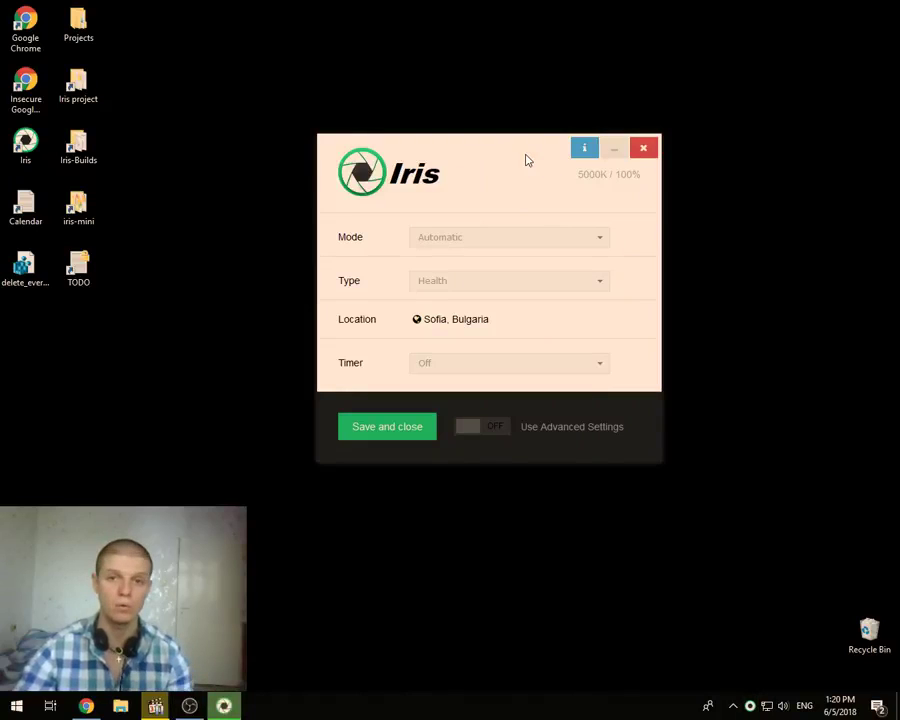
Switch to the advanced settings, leave Autosave settings changes off in the Iris category, and save
click(467, 428)
click(348, 235)
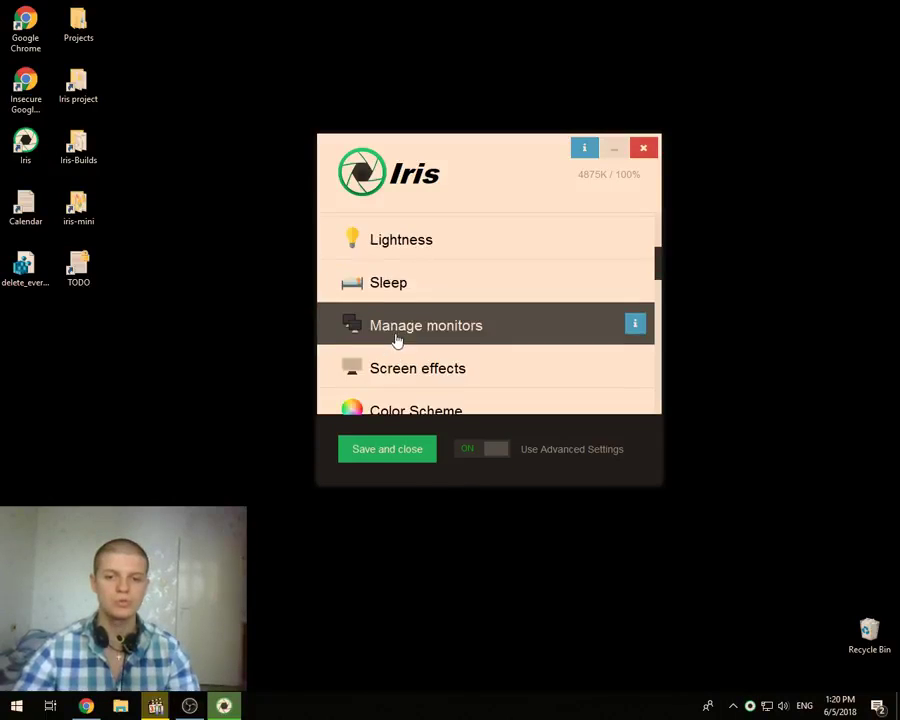
scroll(398, 340, down, 3)
scroll(396, 330, down, 3)
click(370, 345)
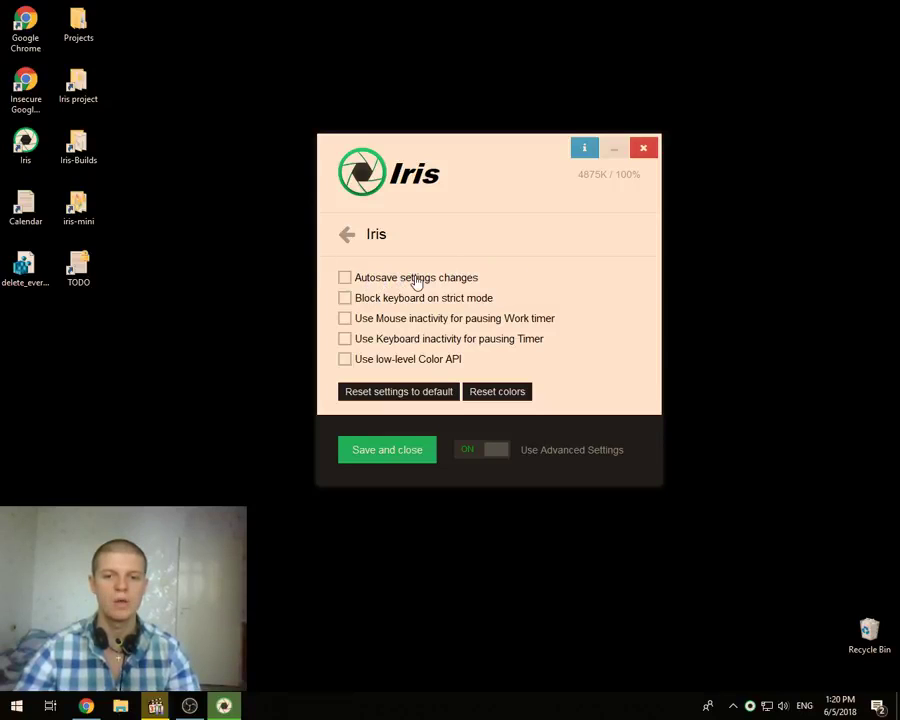
click(368, 450)
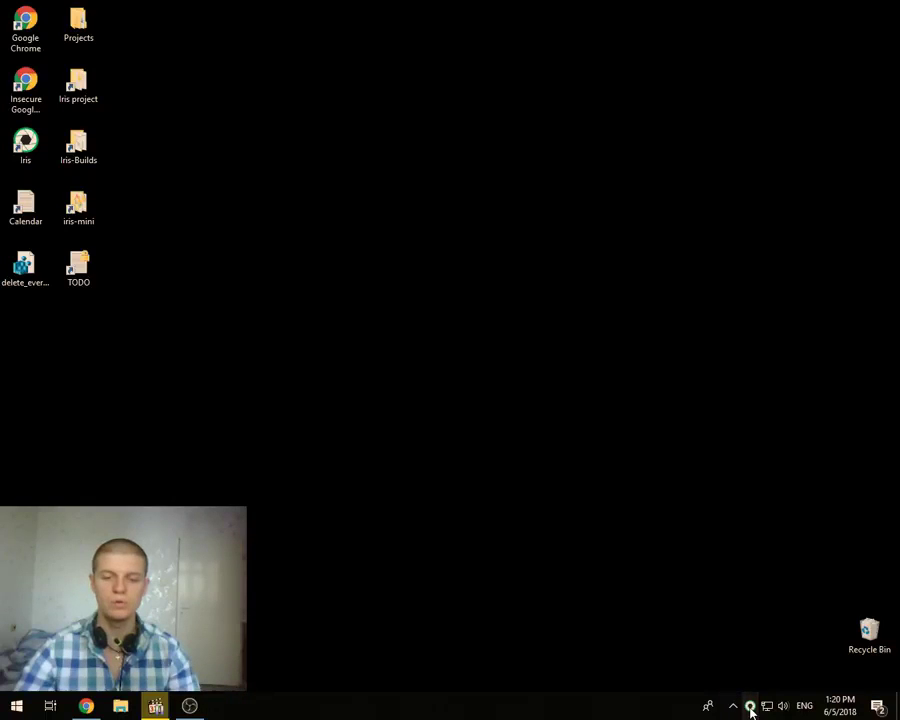
Reopen Iris, lower Day Light to about 14 in the Blue light category and close the window without saving
click(750, 710)
click(349, 233)
scroll(389, 360, up, 3)
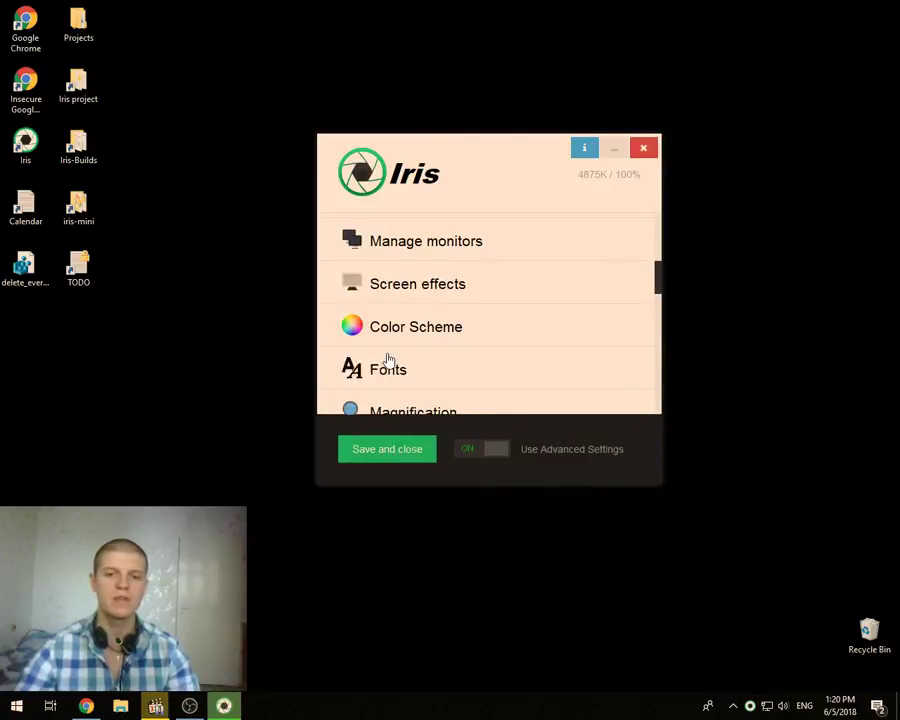
scroll(393, 330, up, 3)
click(426, 241)
drag(500, 285, 464, 279)
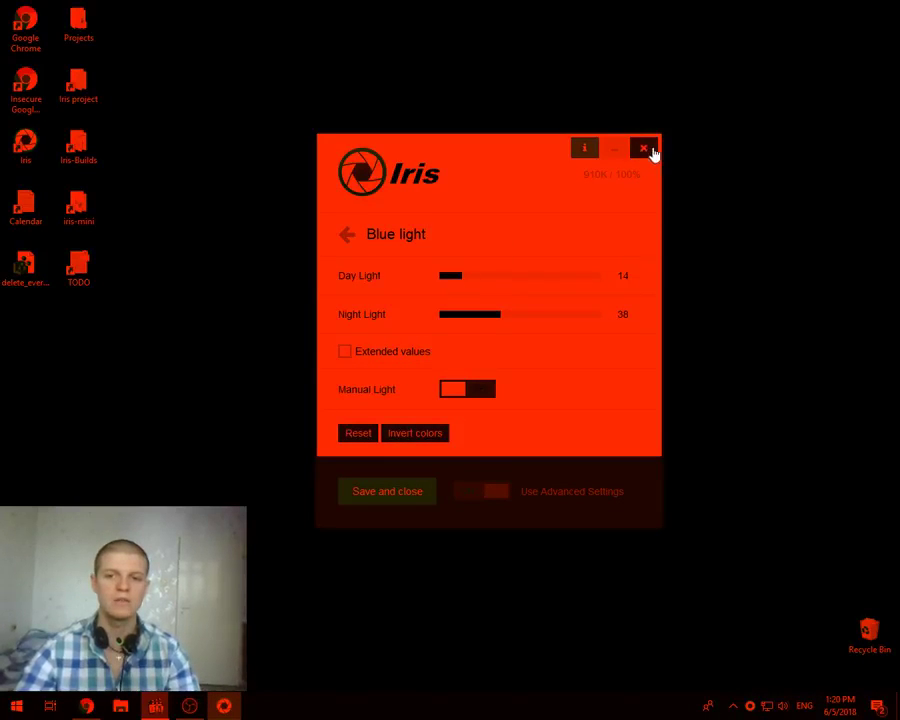
click(645, 149)
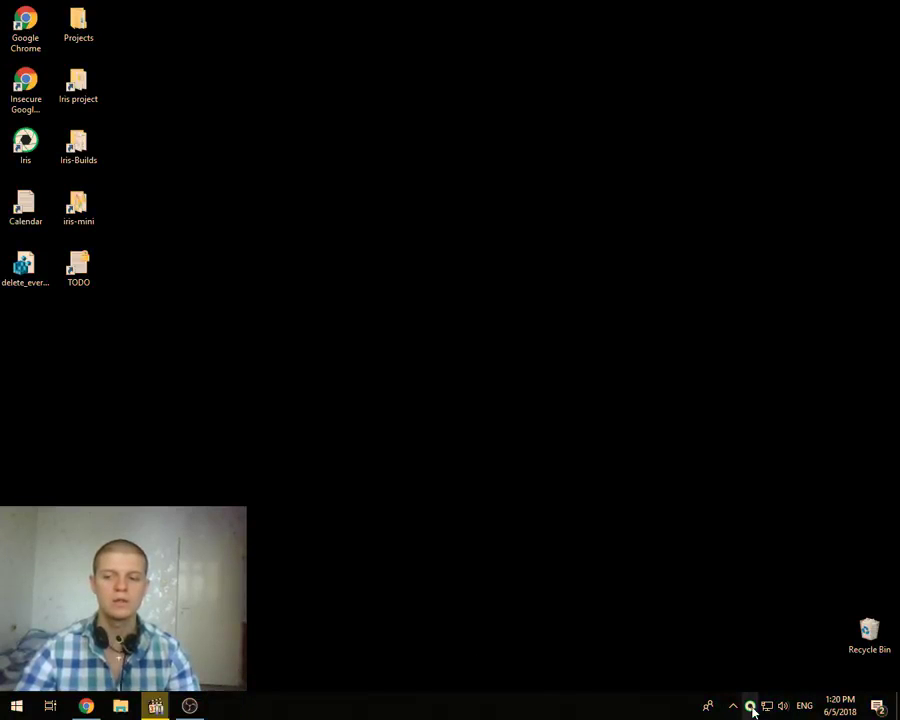
Reopen Iris and set Day Light to about 18 and Night Light to about 76, then return to the category list
click(751, 707)
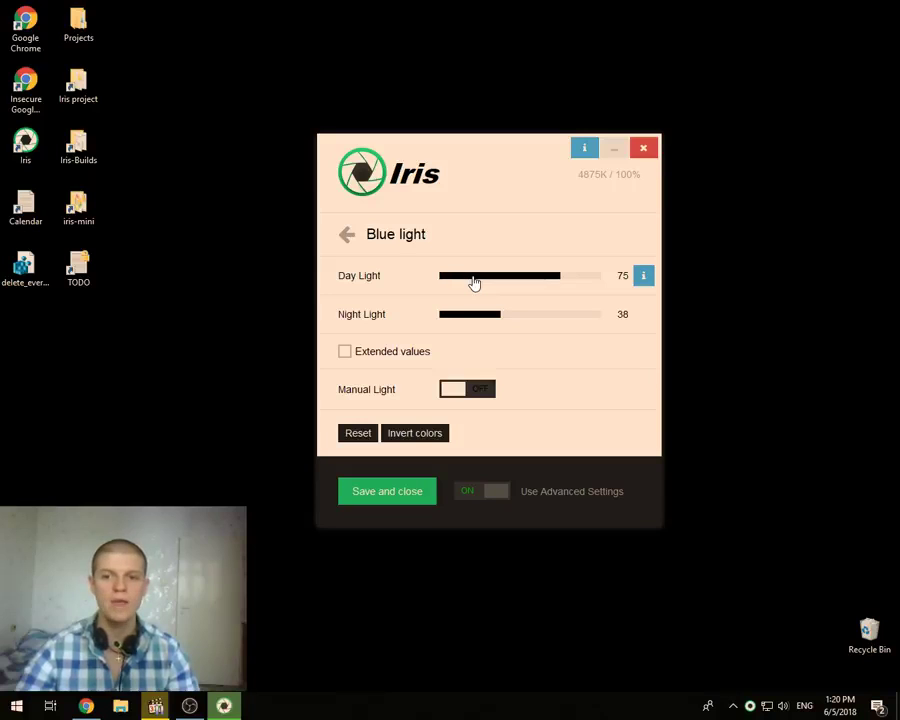
drag(474, 283, 561, 316)
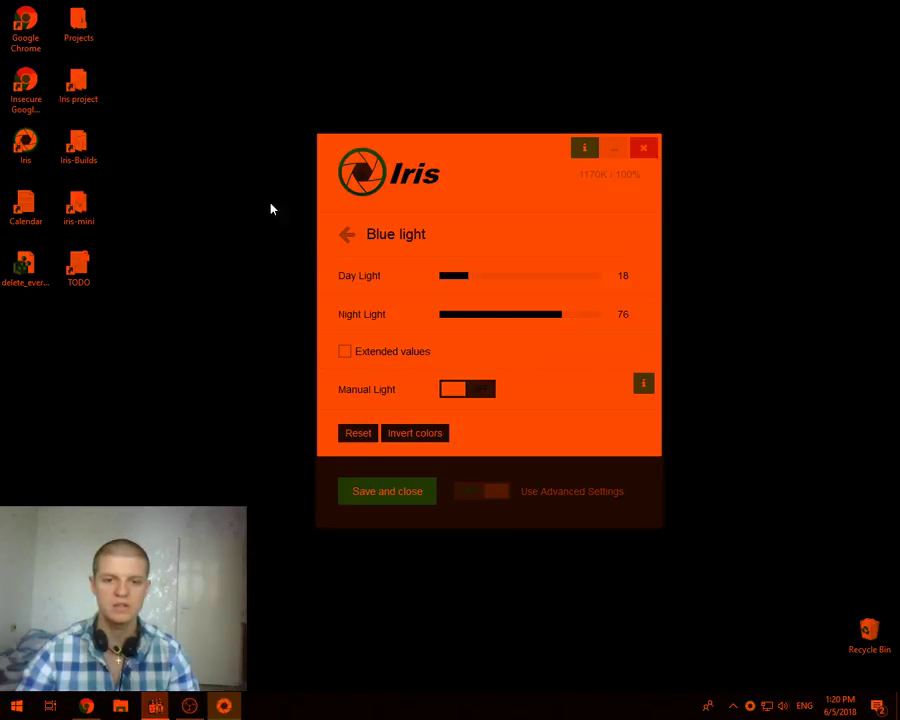
click(350, 235)
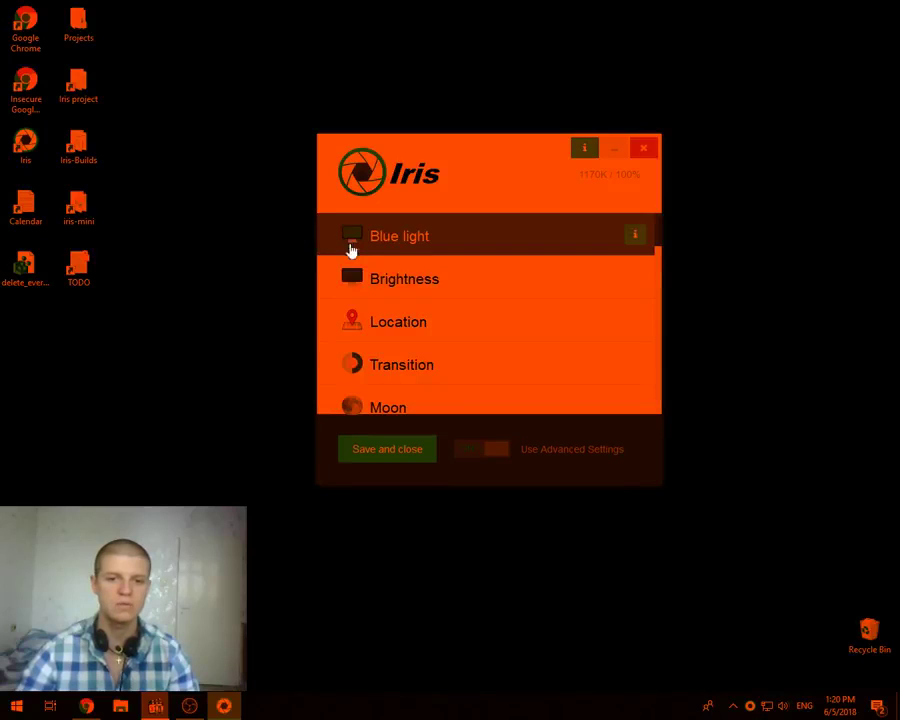
Lower Day Brightness to about 48 in the Brightness category, minimize the Iris window and restore it
click(427, 293)
mouse_move(484, 273)
mouse_down()
mouse_move(494, 281)
mouse_move(480, 285)
mouse_move(495, 280)
mouse_up()
click(615, 152)
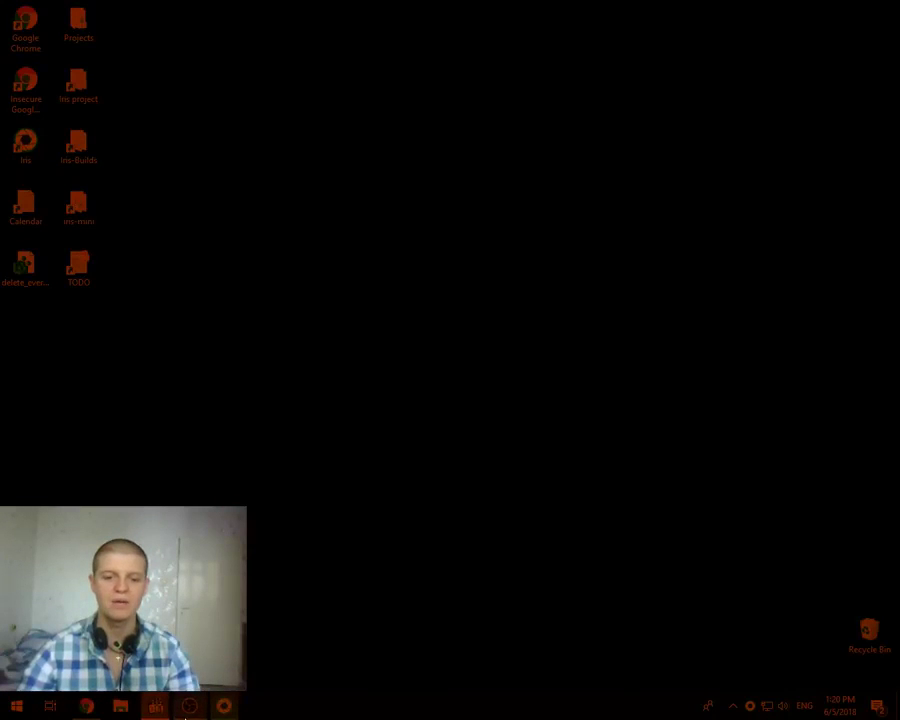
click(222, 706)
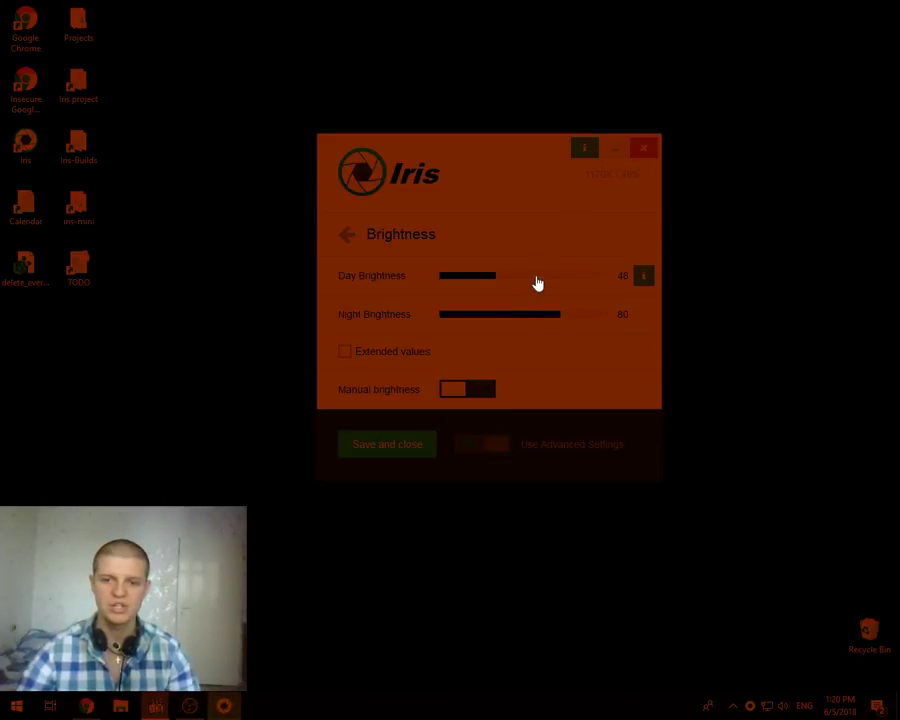
Raise Day Brightness to about 92, discard the unsaved changes by closing the window, and reopen Iris
drag(538, 284, 588, 283)
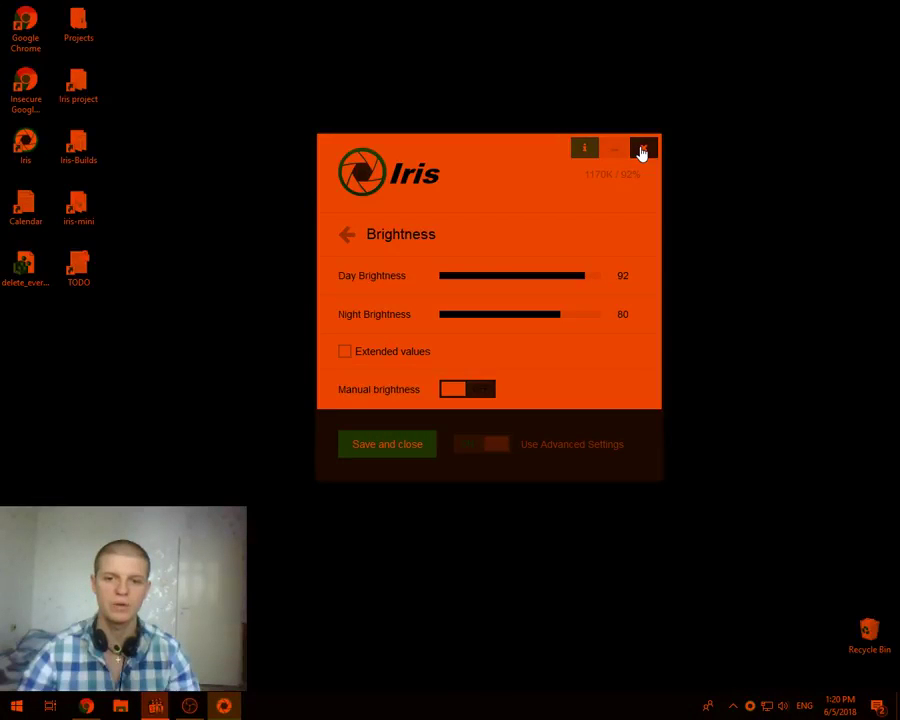
click(642, 150)
click(750, 707)
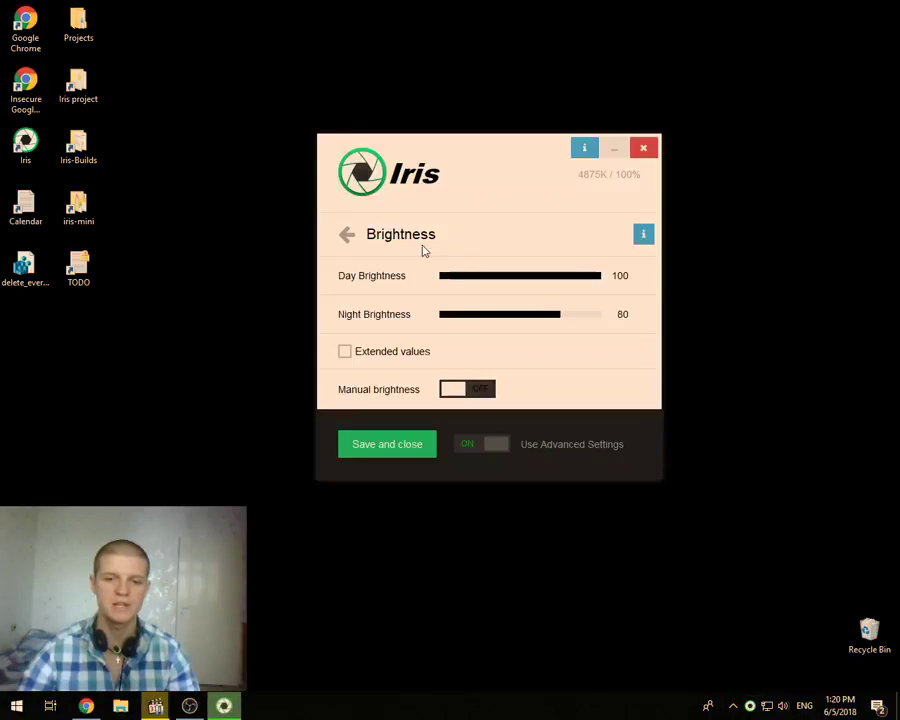
Enable Autosave settings changes in the advanced Iris category, save and reopen the Iris window
click(344, 232)
scroll(456, 356, down, 3)
scroll(456, 350, down, 3)
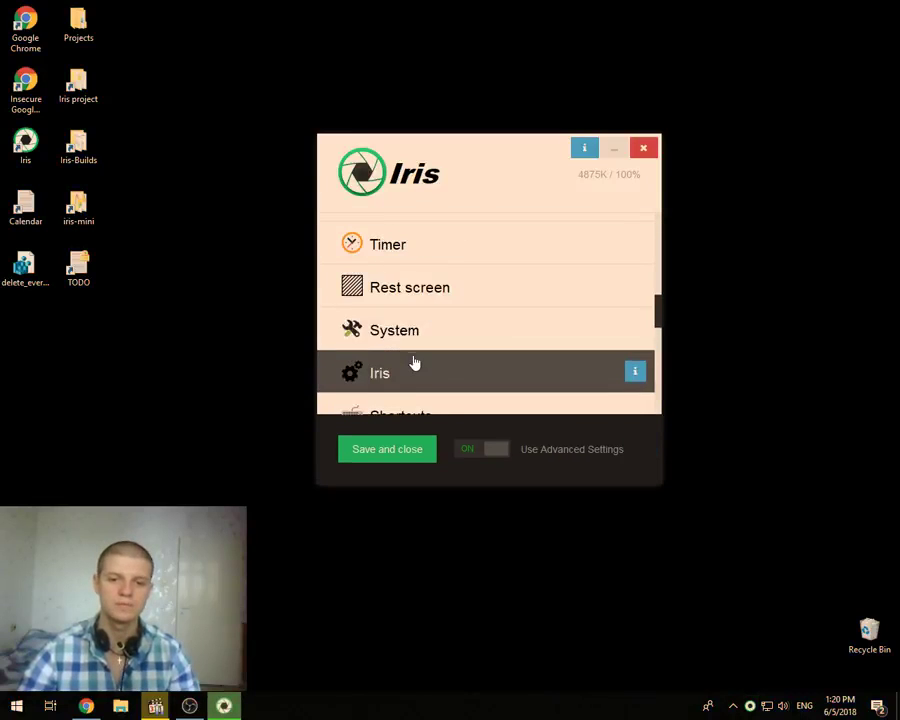
click(414, 370)
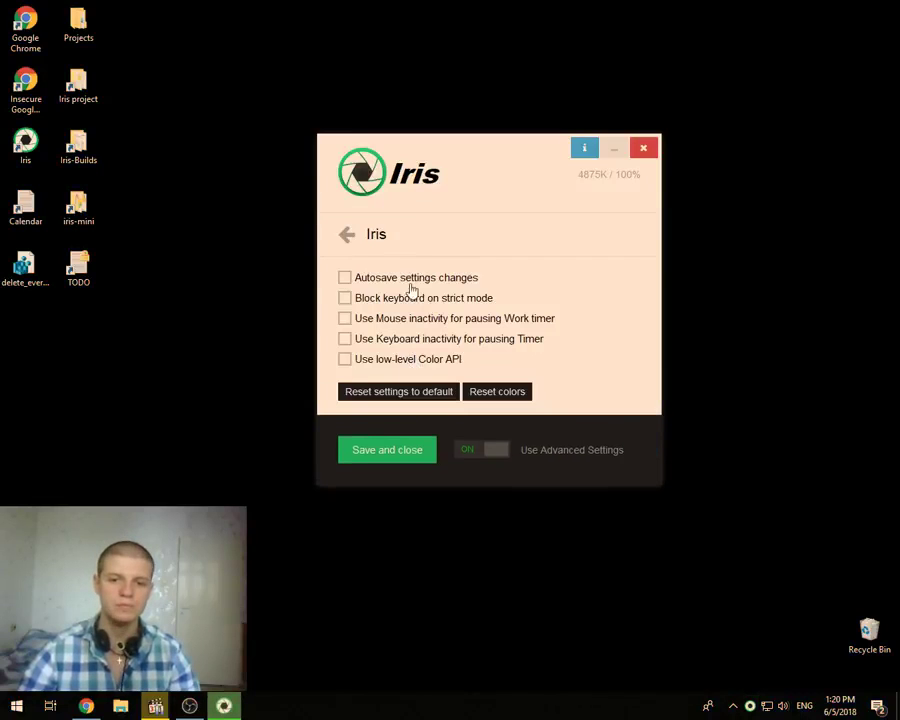
click(345, 278)
click(388, 452)
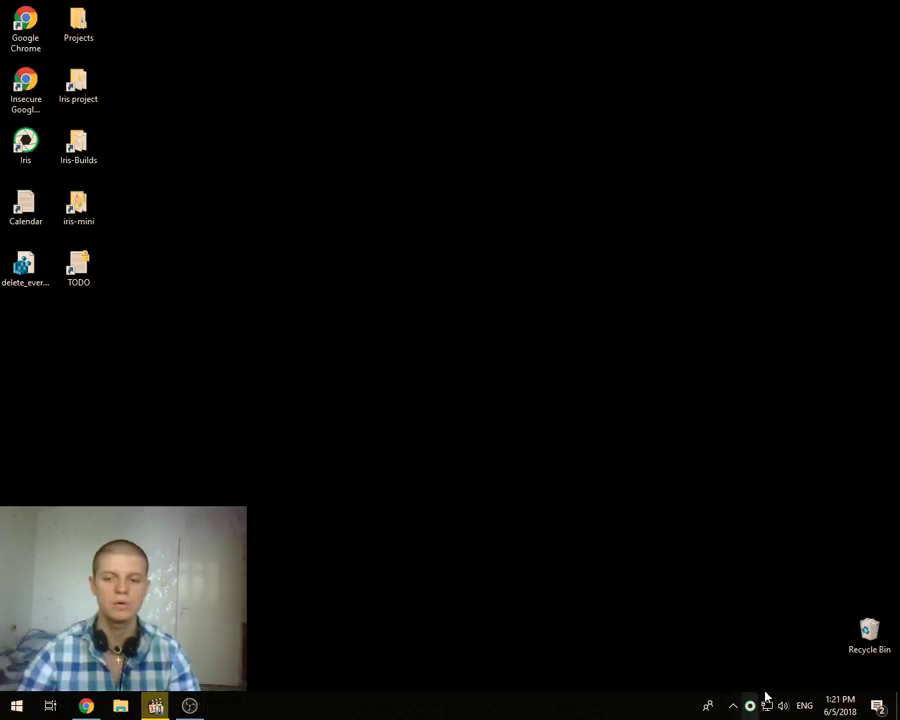
click(751, 706)
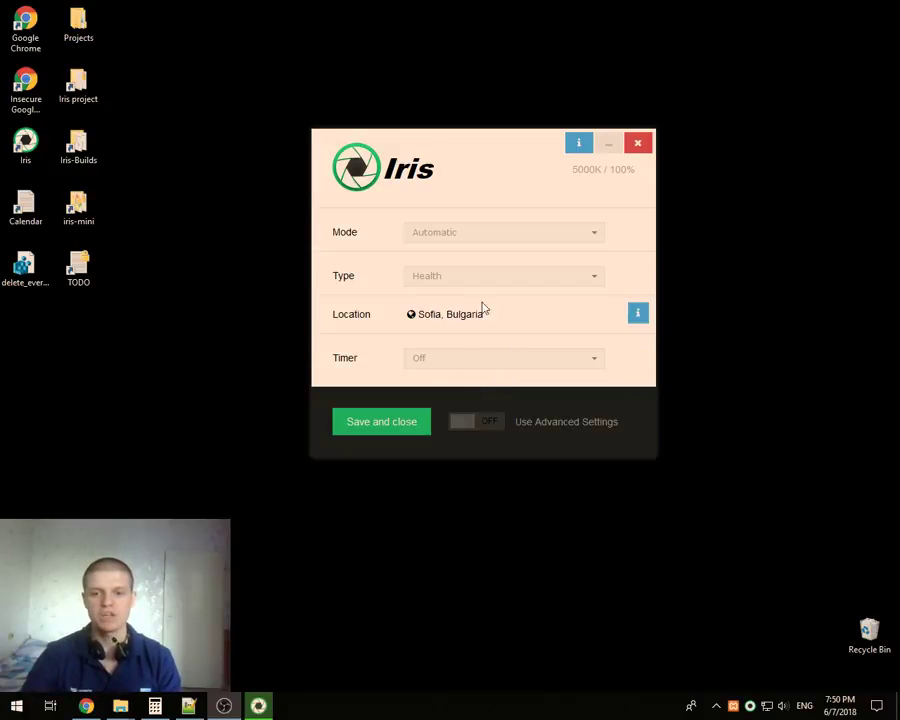
Turn on Manual location in the advanced Location category, set the latitude to 12.6833 and save
click(464, 424)
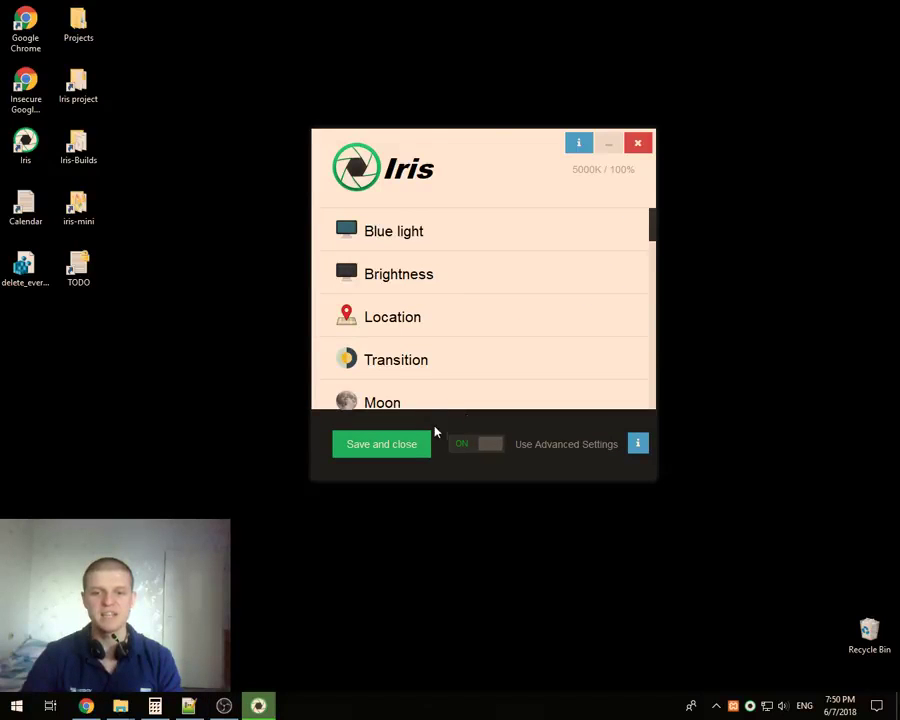
click(384, 318)
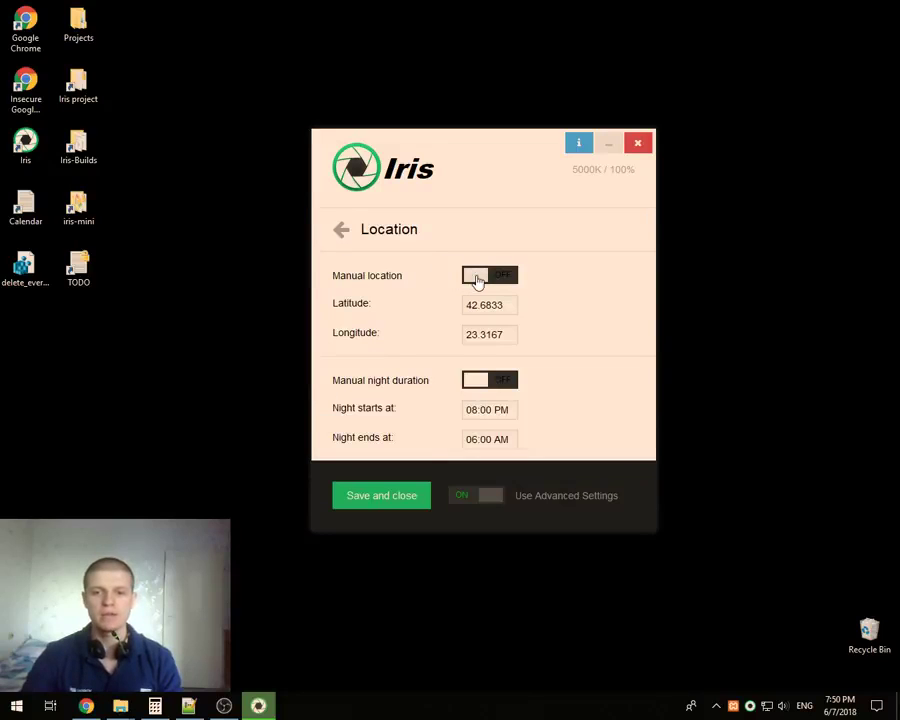
click(475, 281)
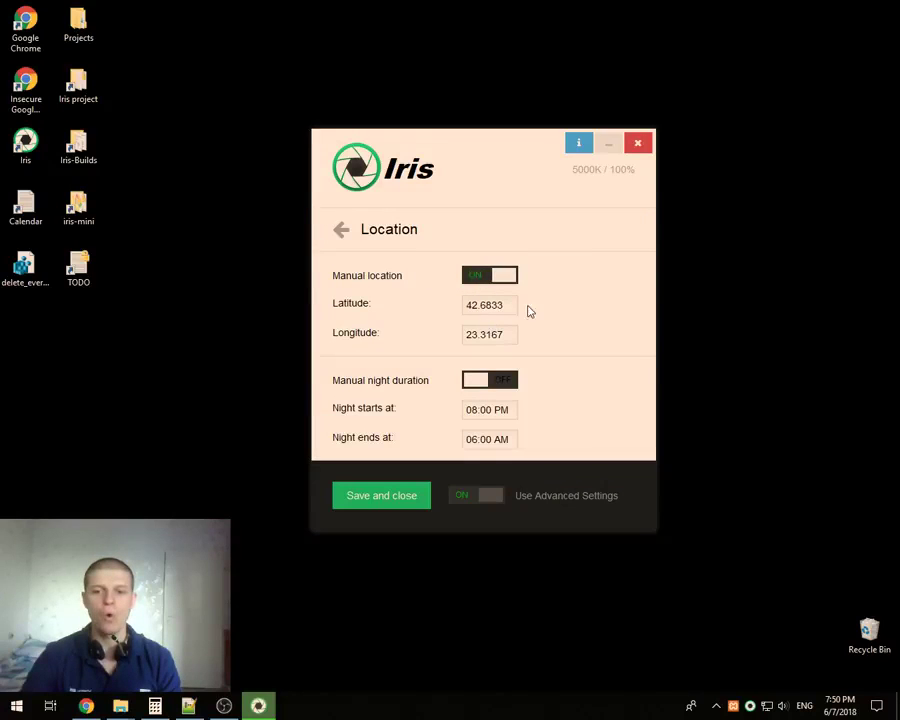
double_click(473, 308)
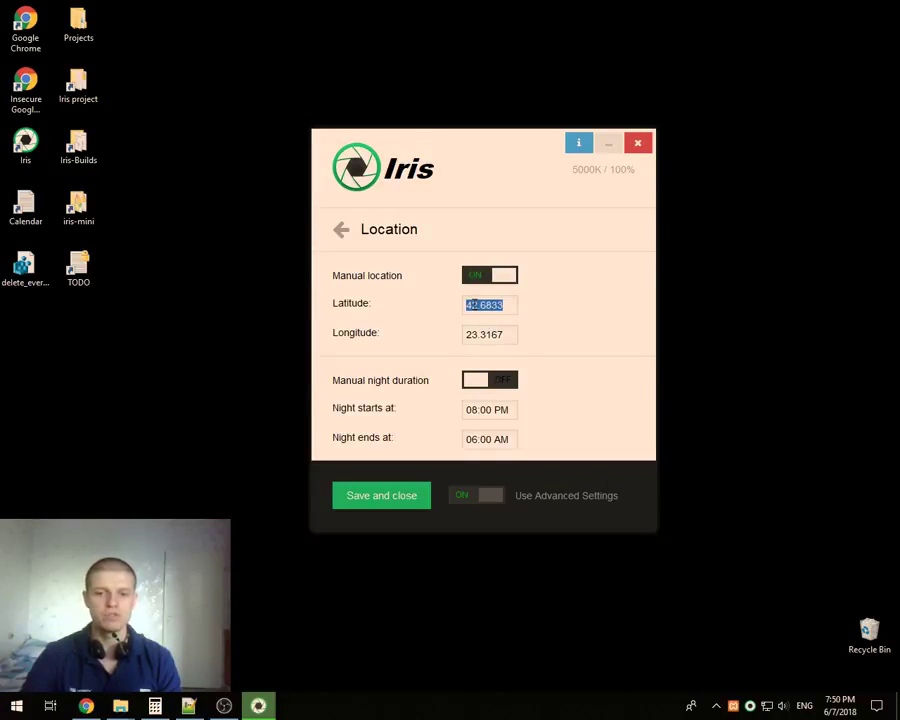
click(475, 304)
key(BackSpace)
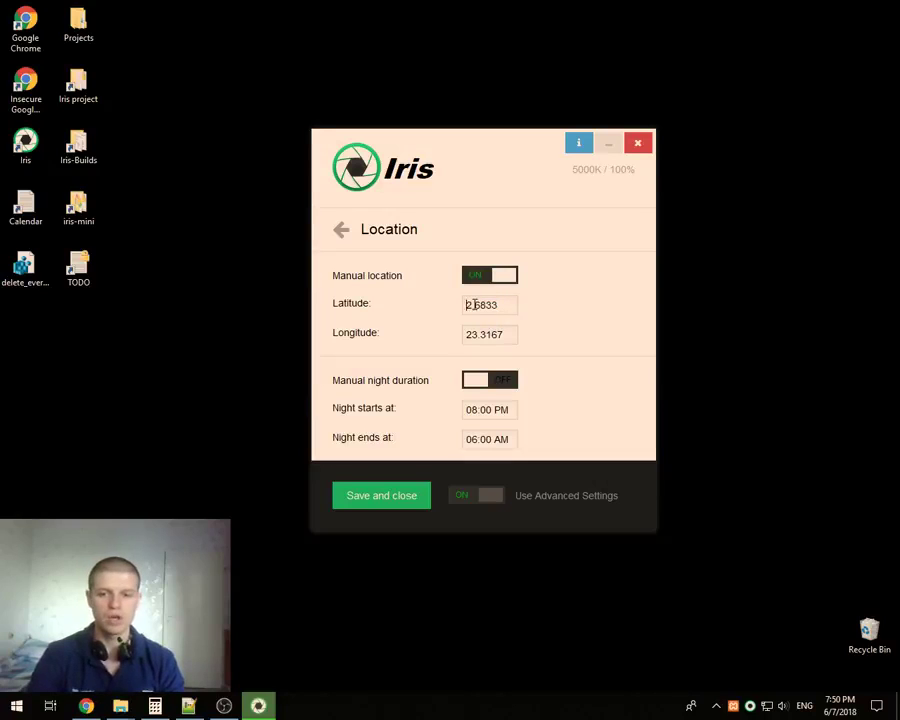
text(1)
click(408, 493)
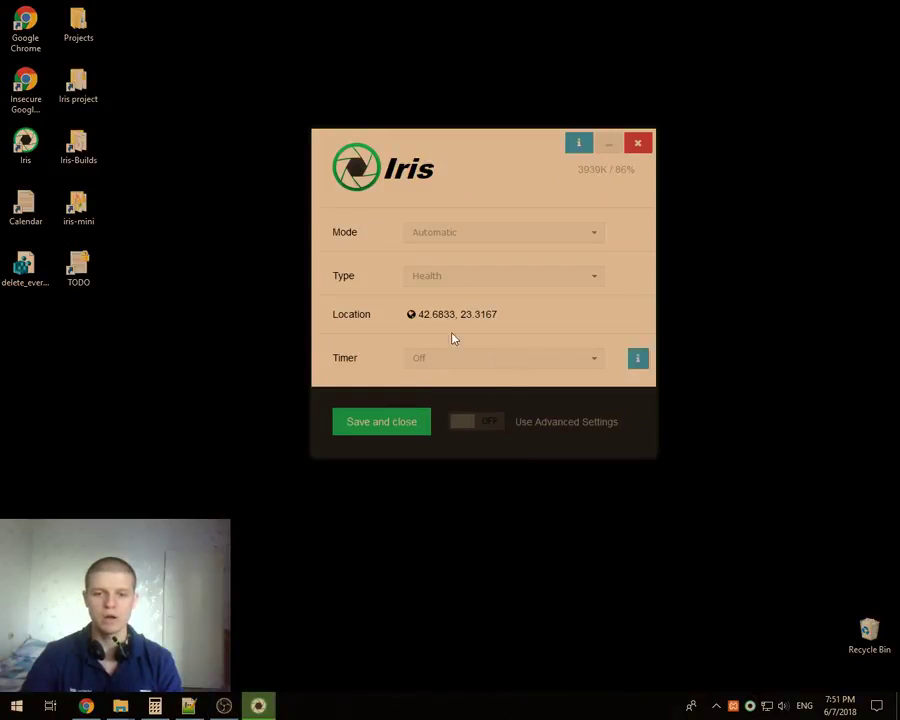
Compare the manual coordinates in the advanced Location category with the location shown in the basic settings
click(466, 422)
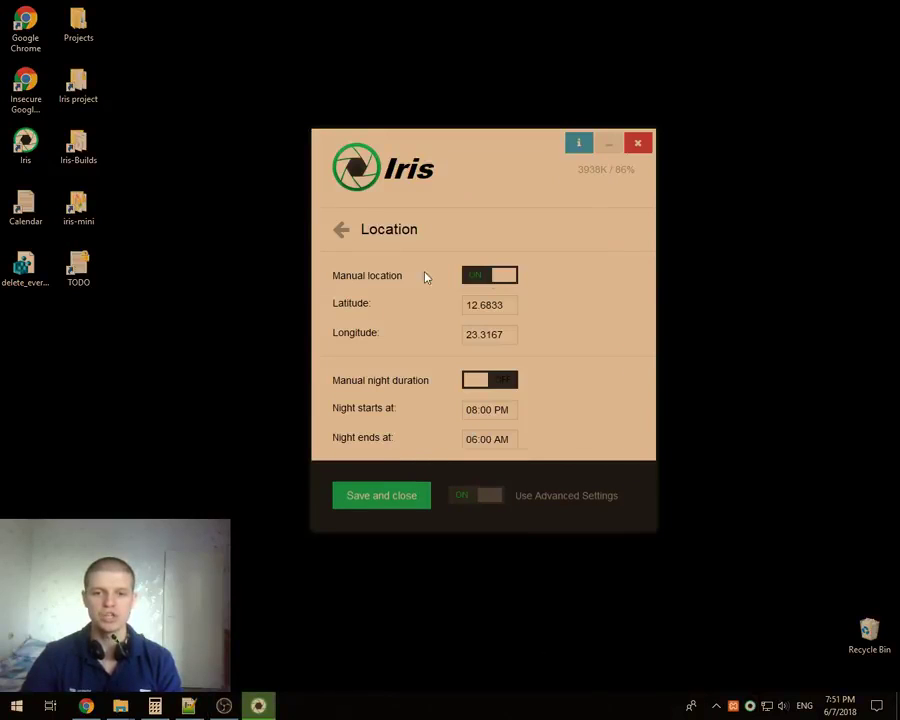
click(486, 497)
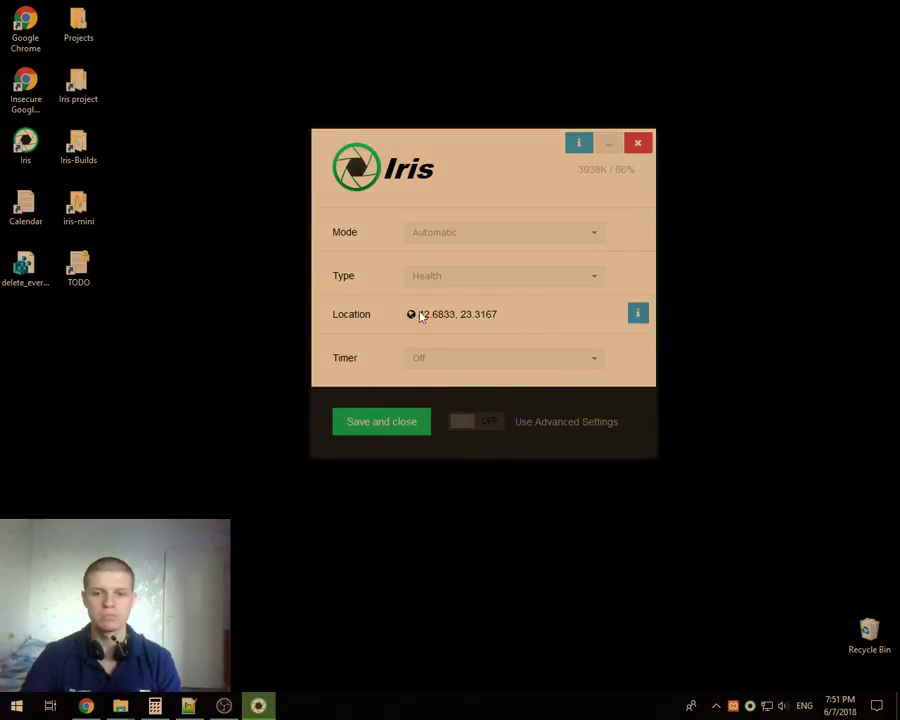
click(460, 423)
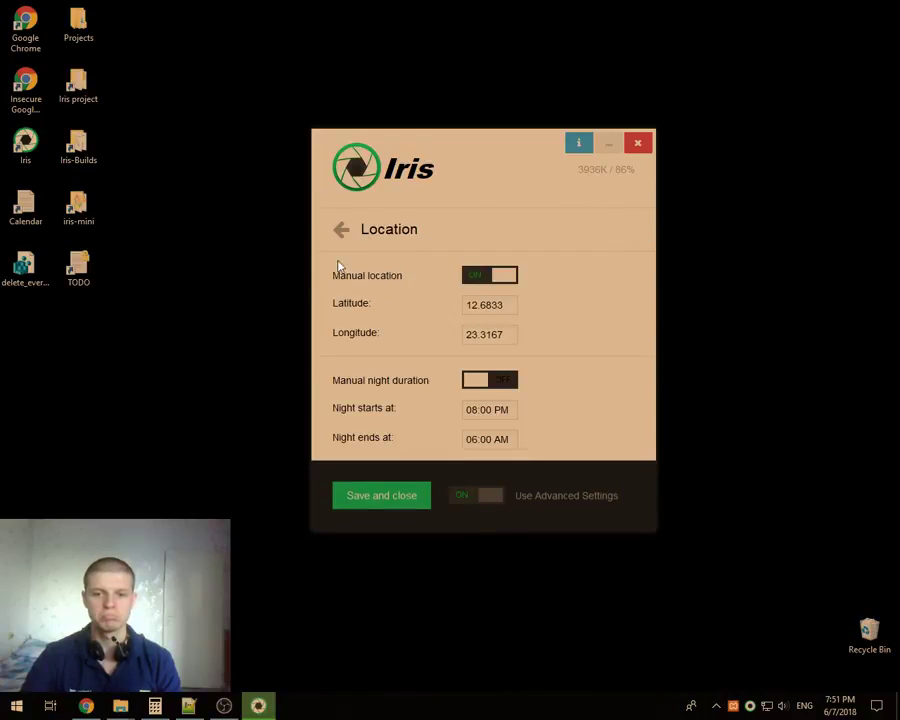
Toggle Manual location, leave it off, and save the settings
click(499, 281)
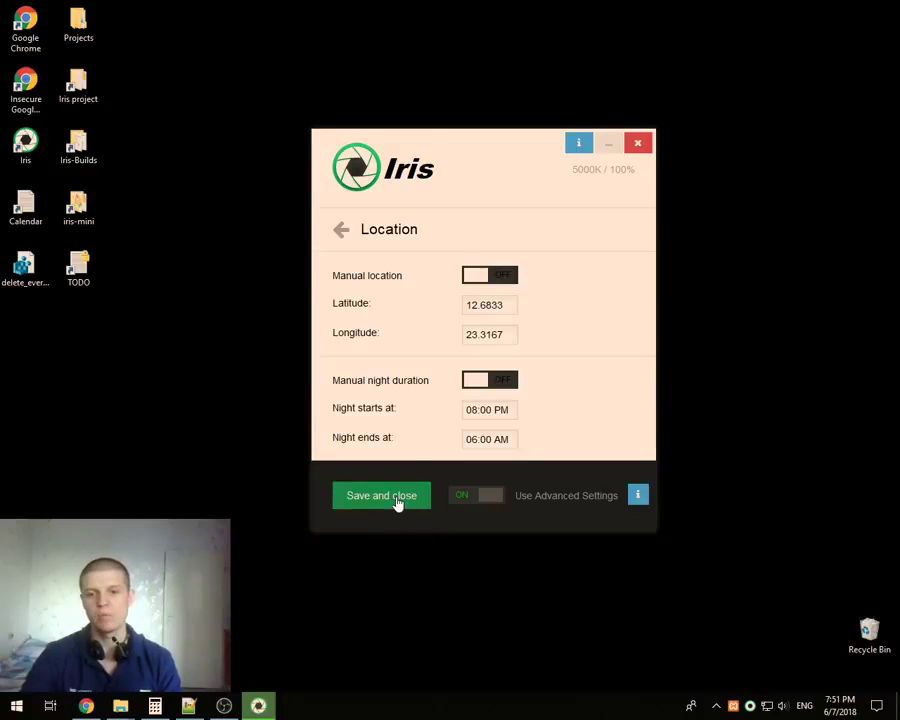
click(494, 281)
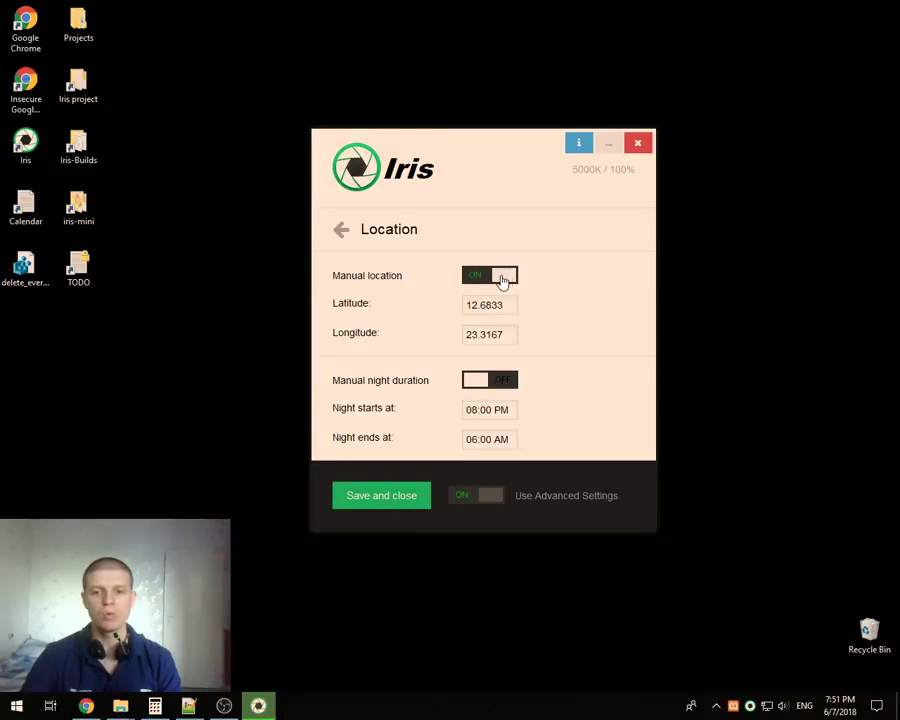
click(502, 281)
click(398, 502)
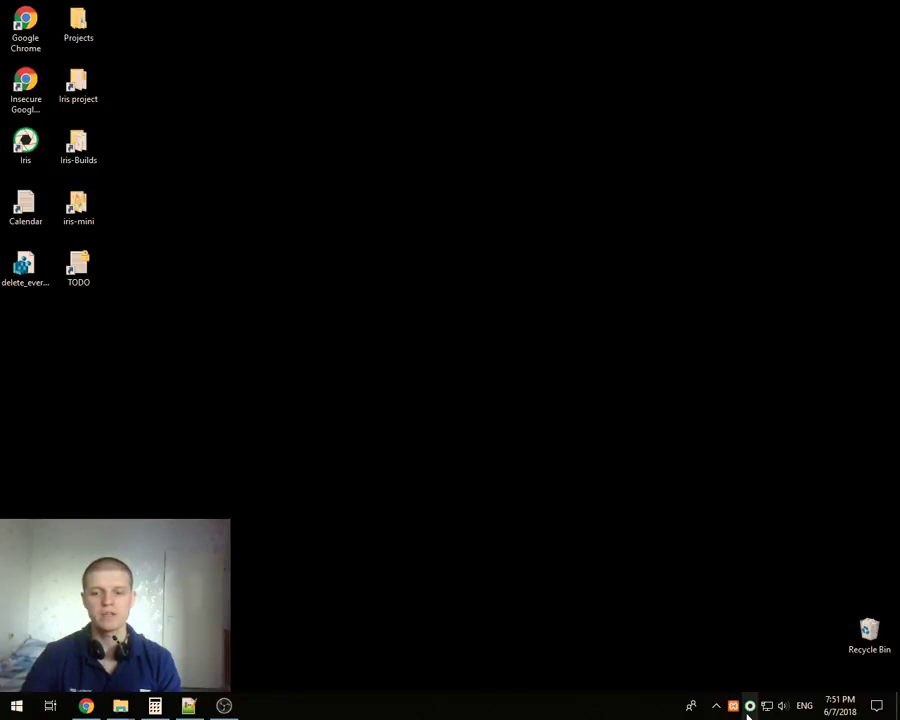
Turn on Advanced Settings and examine the transition durations and transition times in the Transition category, temporarily circling them on screen
click(749, 707)
click(488, 498)
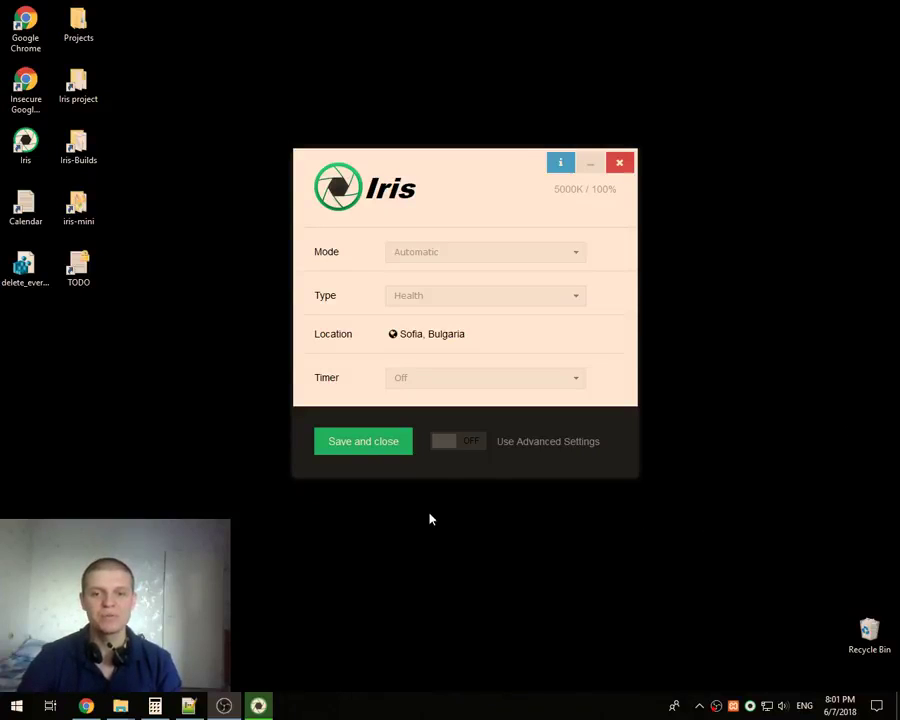
click(446, 442)
scroll(420, 365, down, 1)
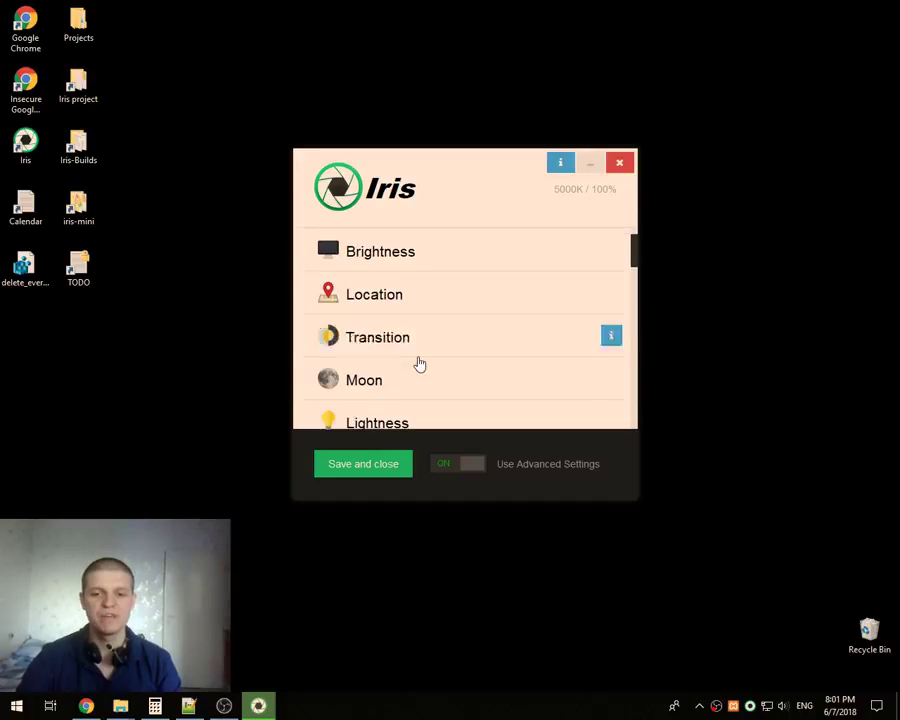
click(388, 342)
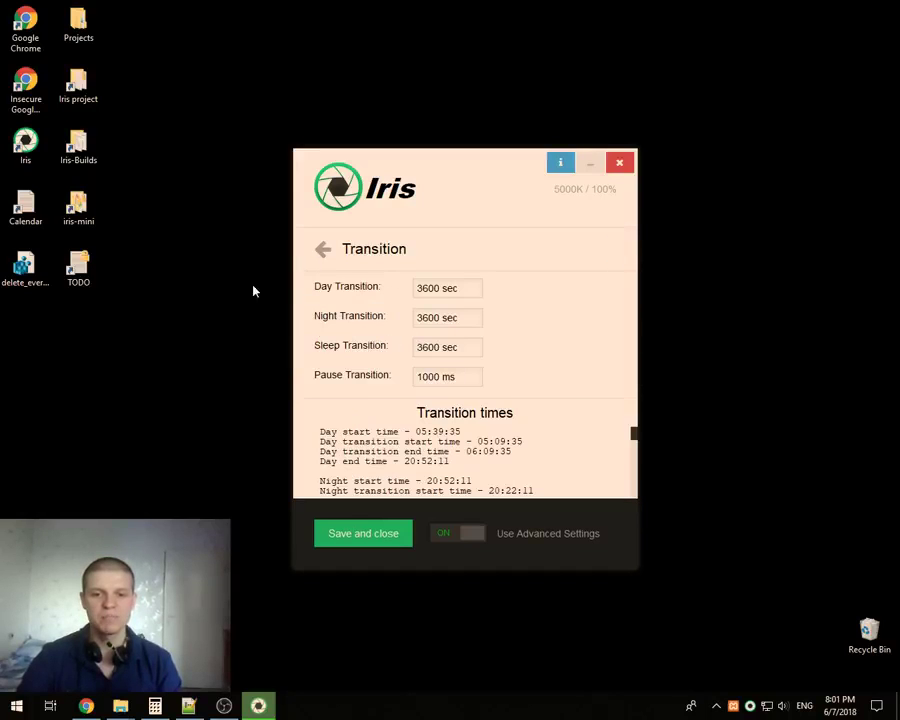
key(ctrl+2)
mouse_move(548, 275)
mouse_down()
mouse_move(317, 235)
mouse_move(554, 426)
mouse_move(508, 299)
mouse_up()
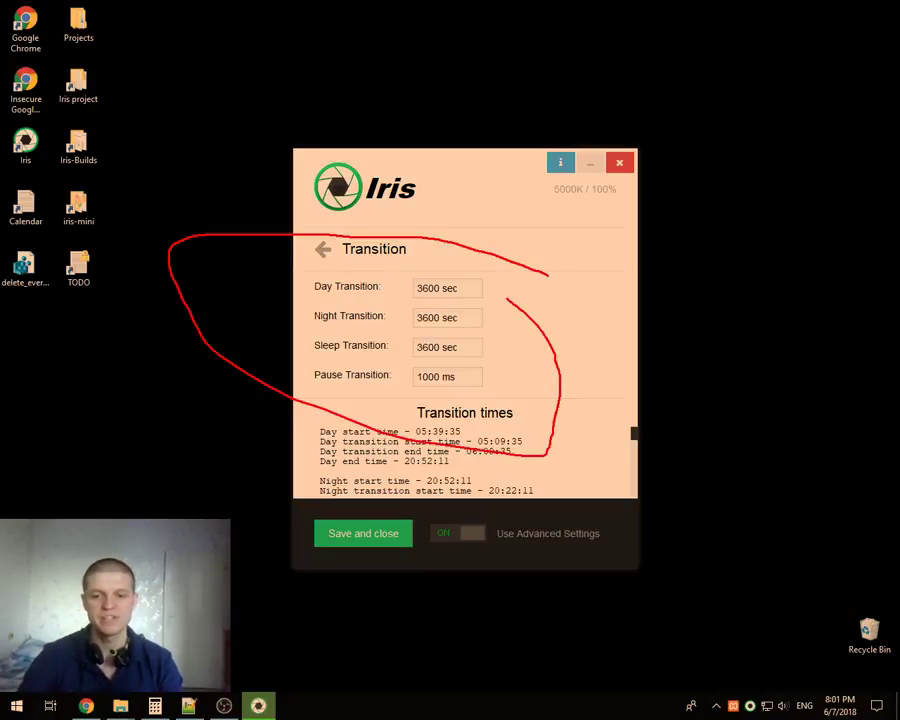
key(Escape)
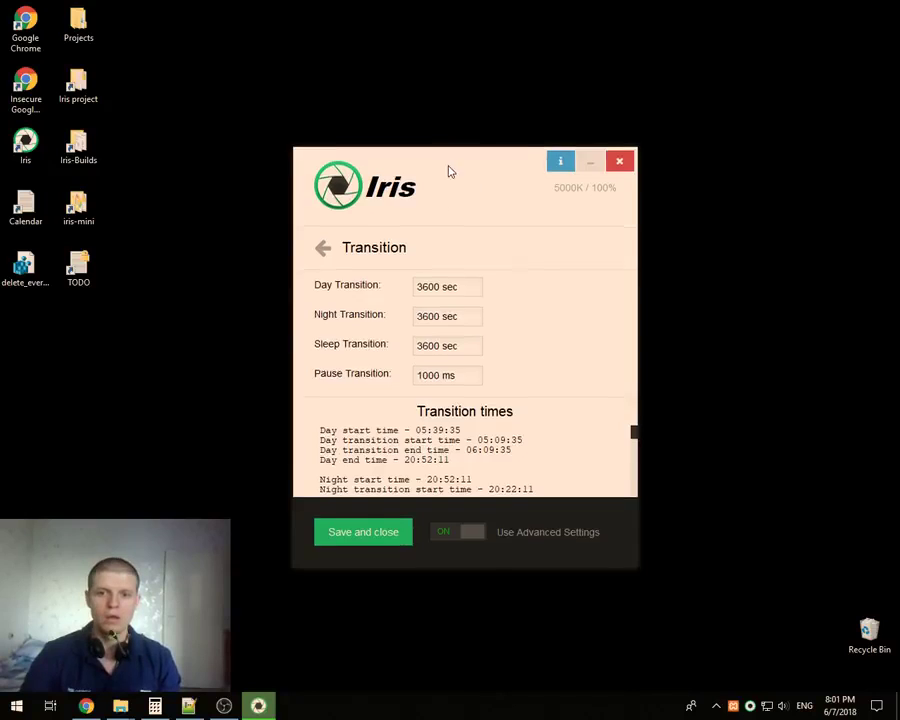
drag(450, 171, 428, 82)
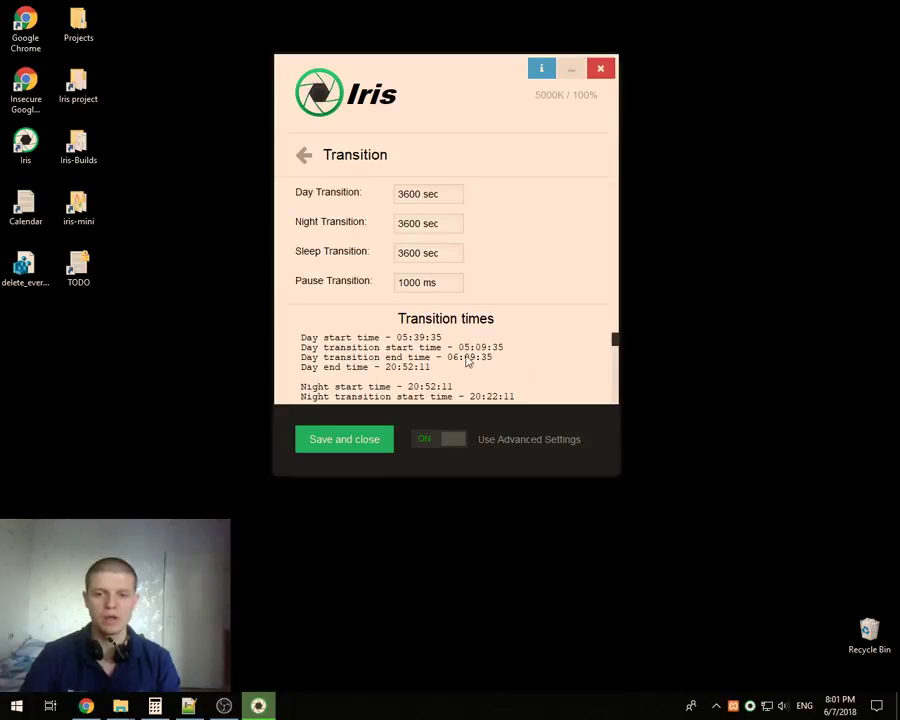
Set the Day Transition to 300 seconds
click(424, 196)
text(300)
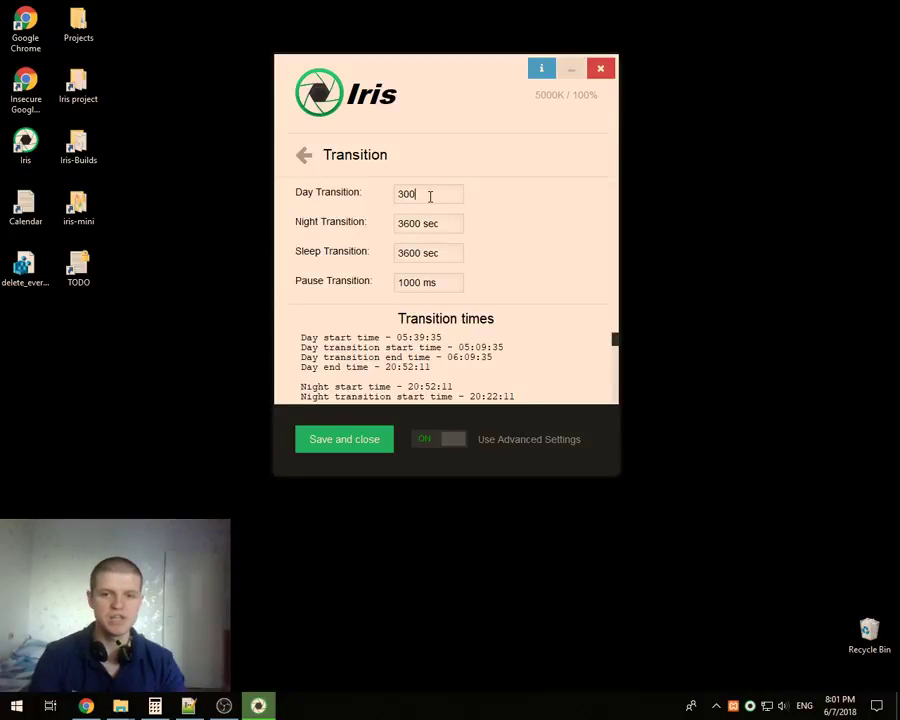
click(516, 261)
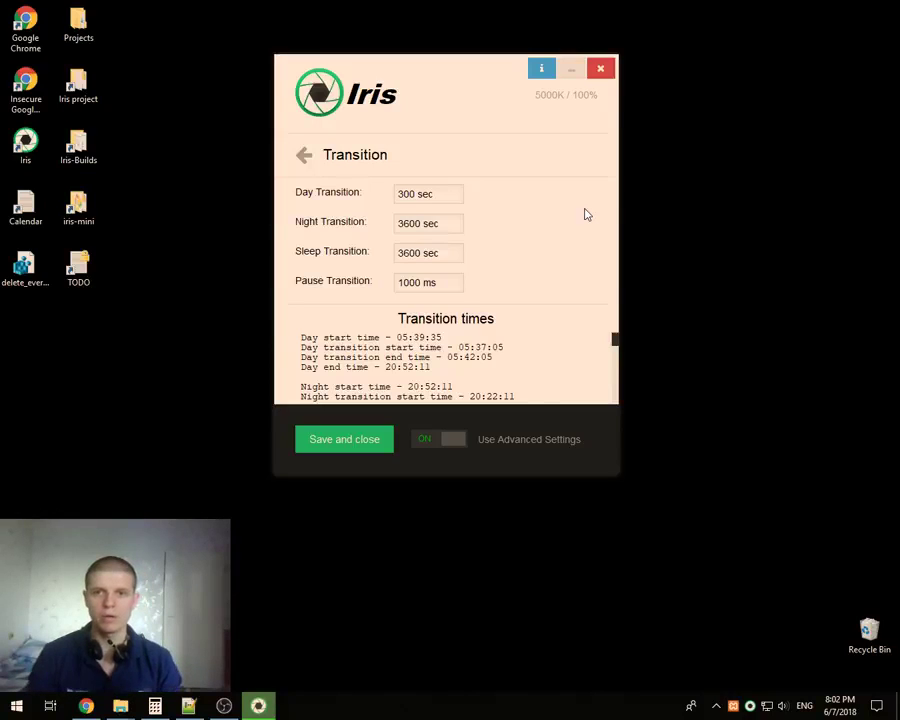
Set the Day Transition back to 3600 seconds
click(458, 192)
key(BackSpace)
key(BackSpace)
key(BackSpace)
key(BackSpace)
key(BackSpace)
key(BackSpace)
key(BackSpace)
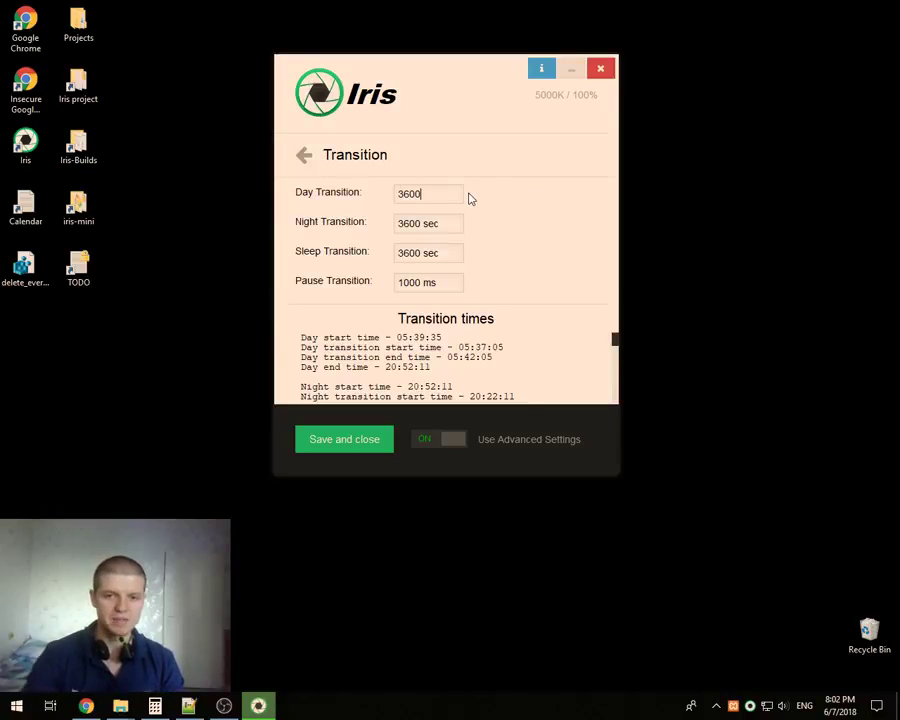
Turn on Manual night duration in the advanced Location category and save the settings
click(303, 155)
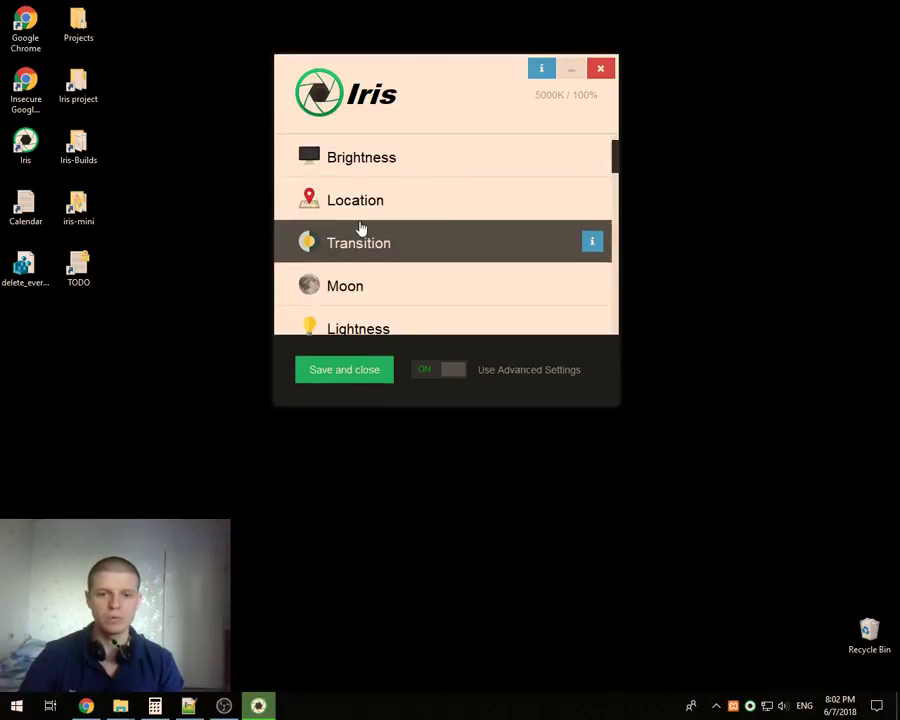
click(374, 210)
click(442, 304)
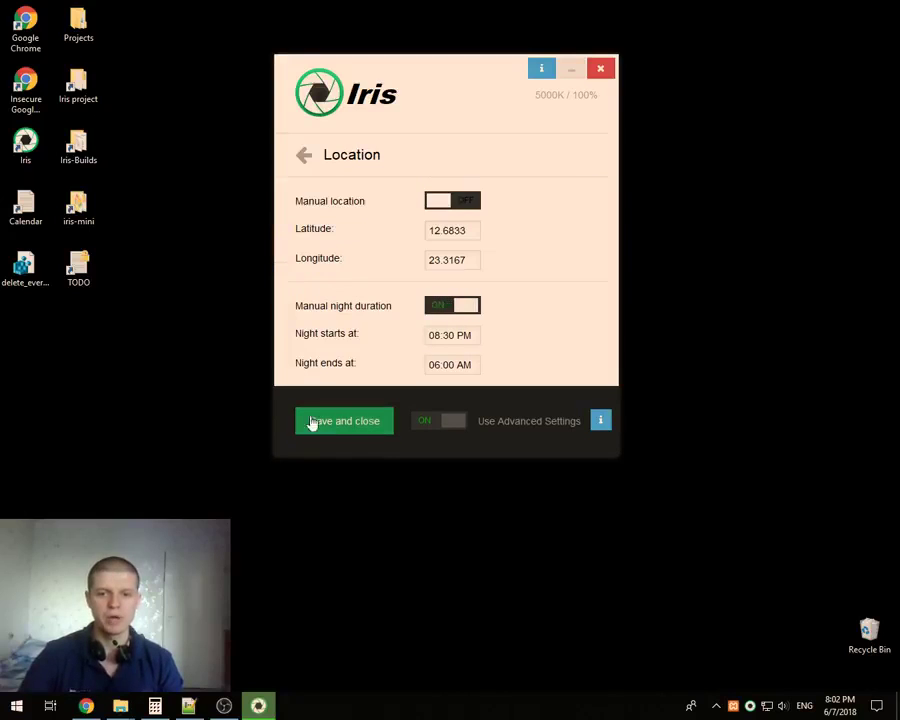
click(353, 427)
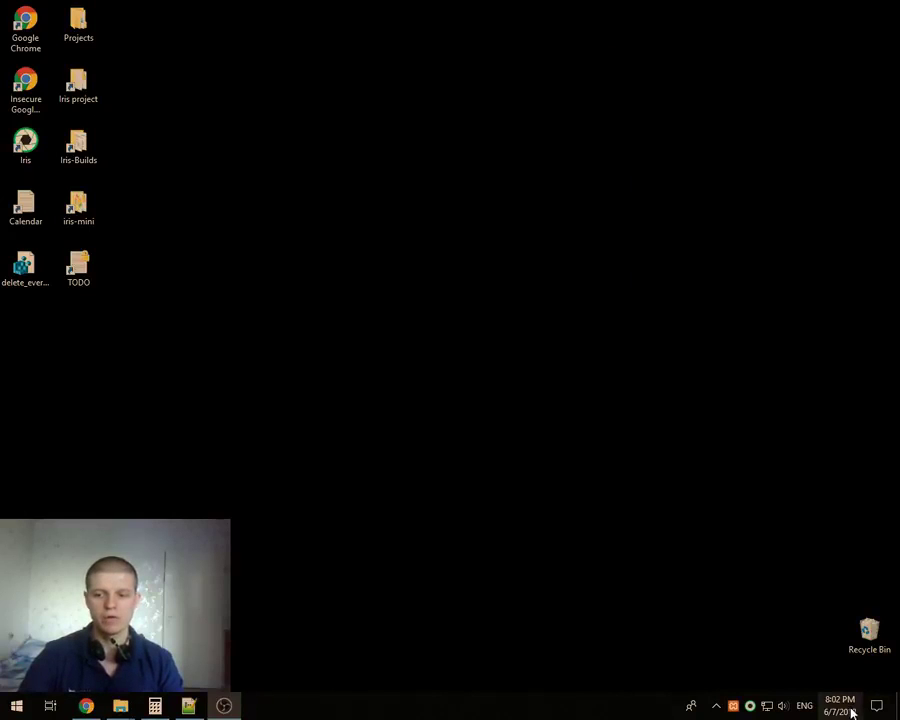
Reopen the Iris window and set the Night Transition to 300 seconds in the advanced Transition category
click(749, 707)
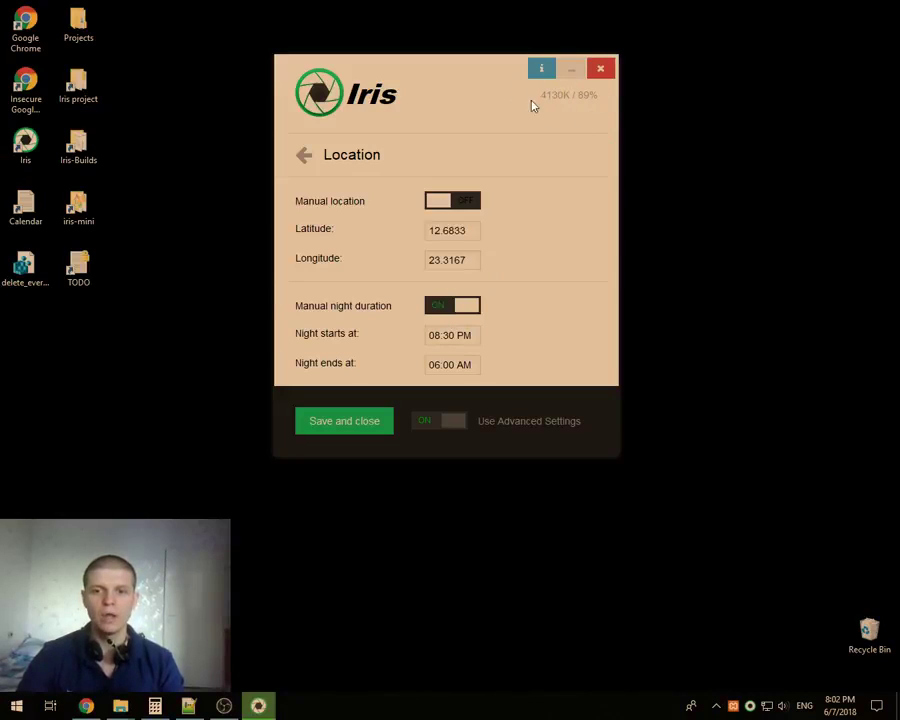
click(308, 157)
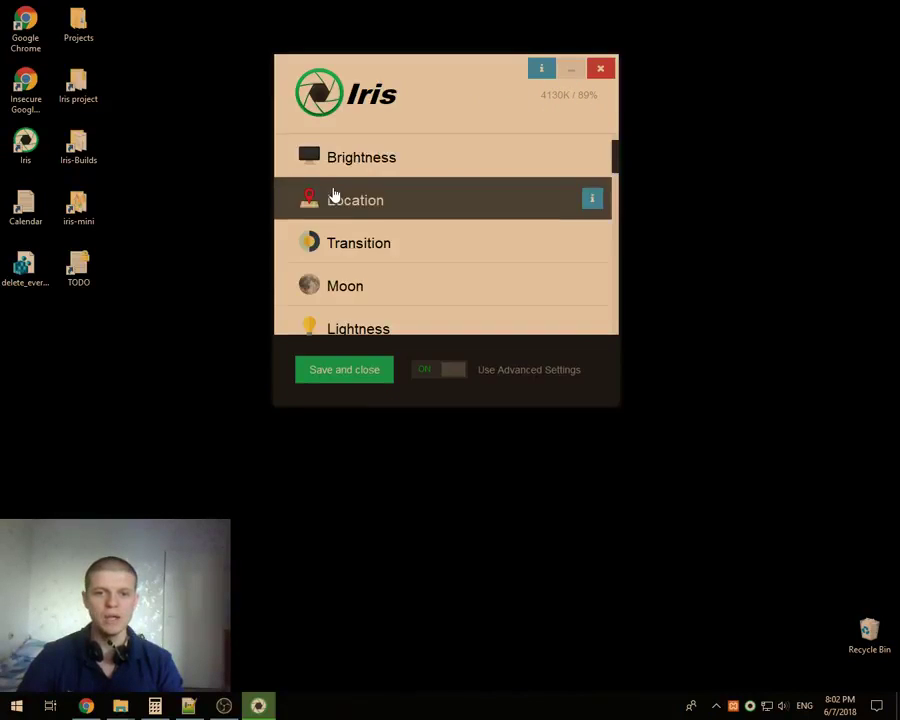
click(337, 248)
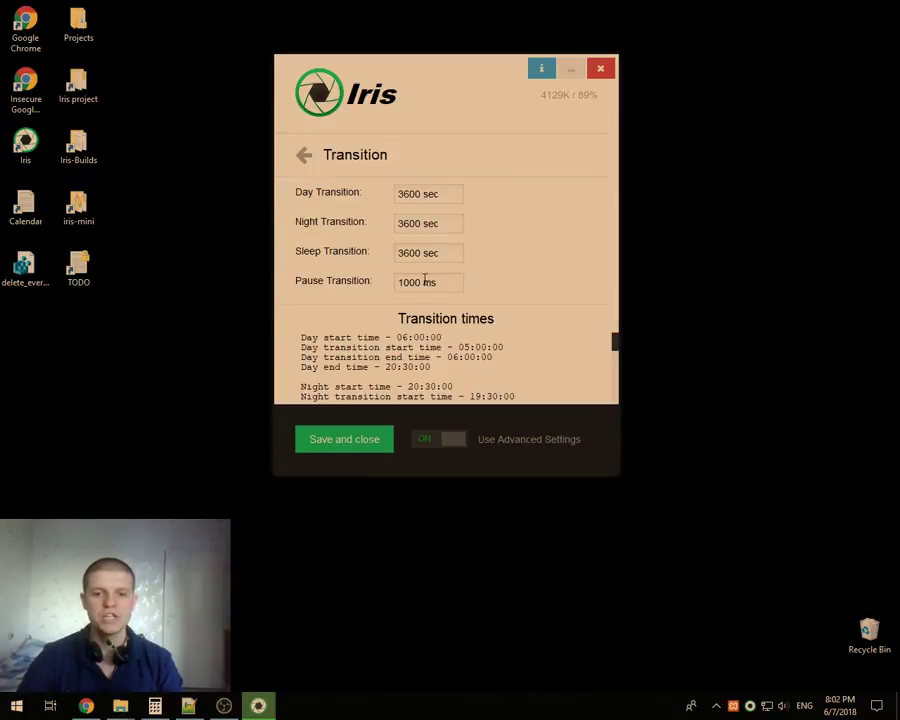
click(418, 224)
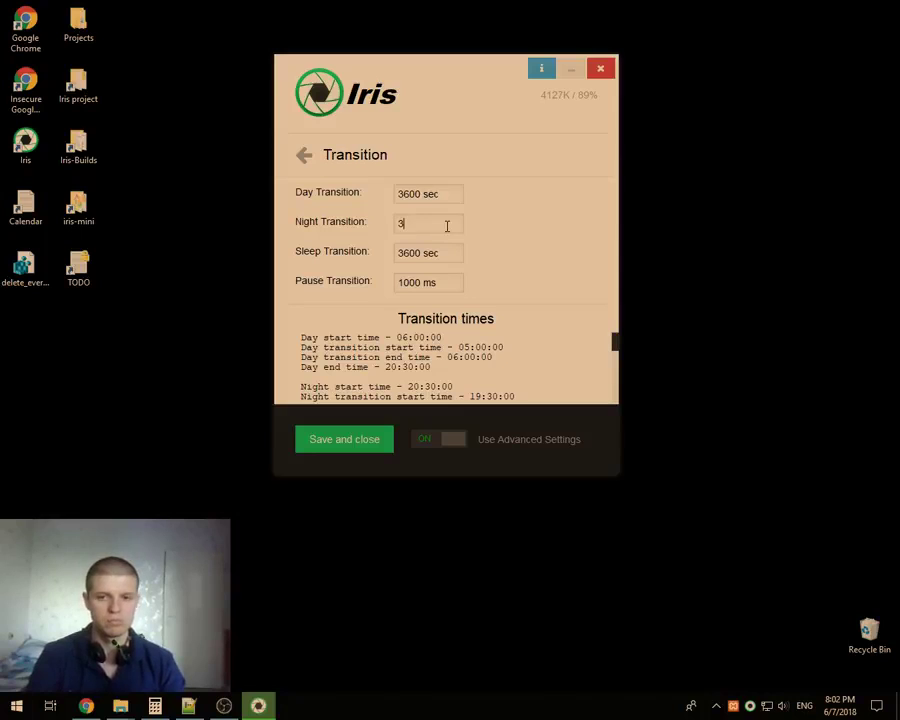
key(Return)
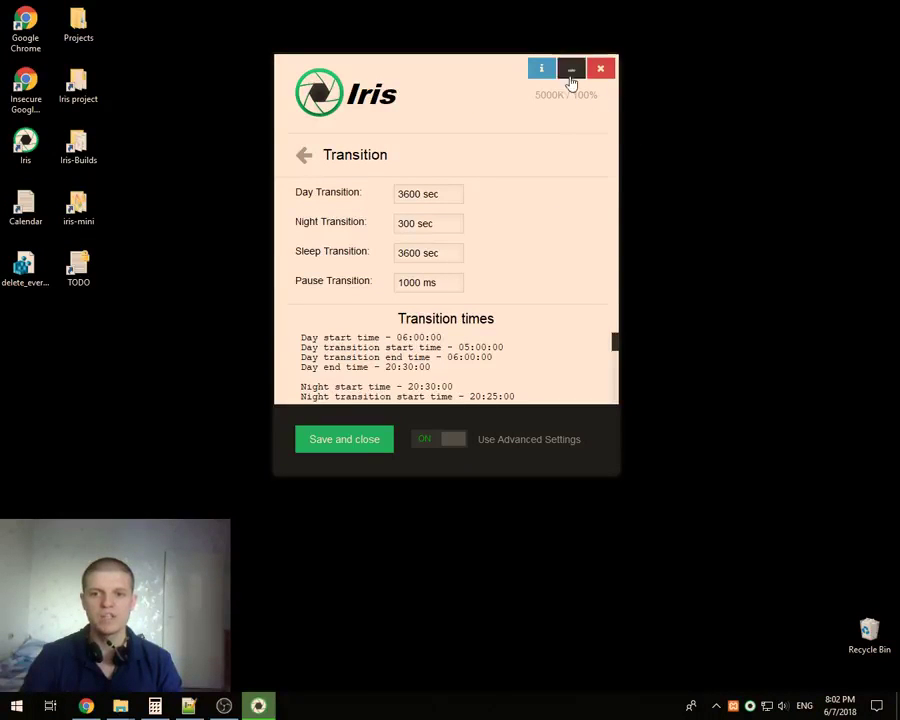
In the advanced Location category, try 08:06 PM as the manual night start, and settle on 08:10 PM
click(305, 157)
click(356, 201)
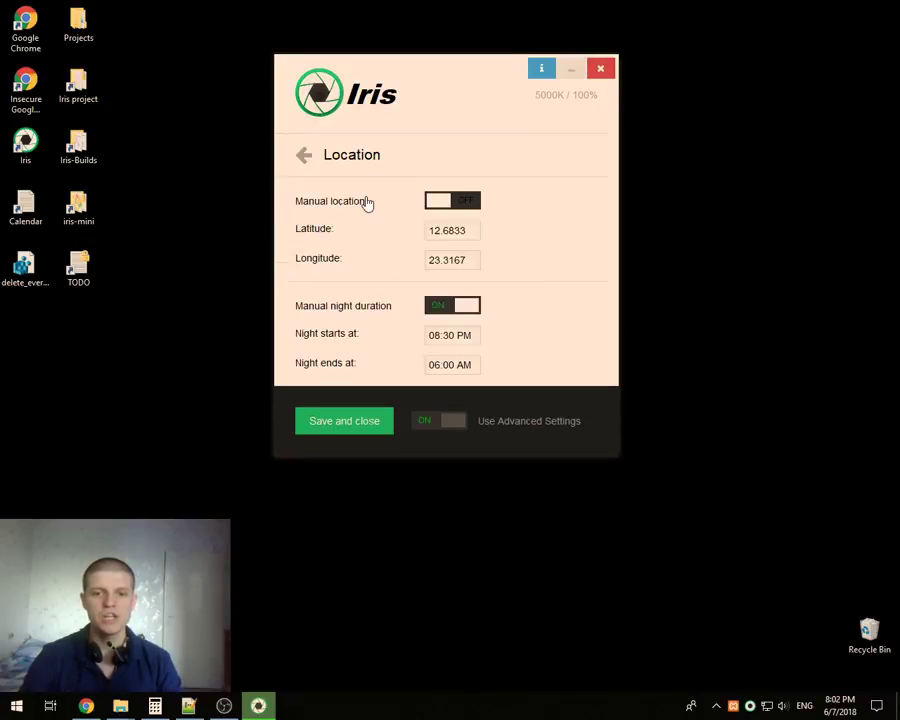
click(450, 335)
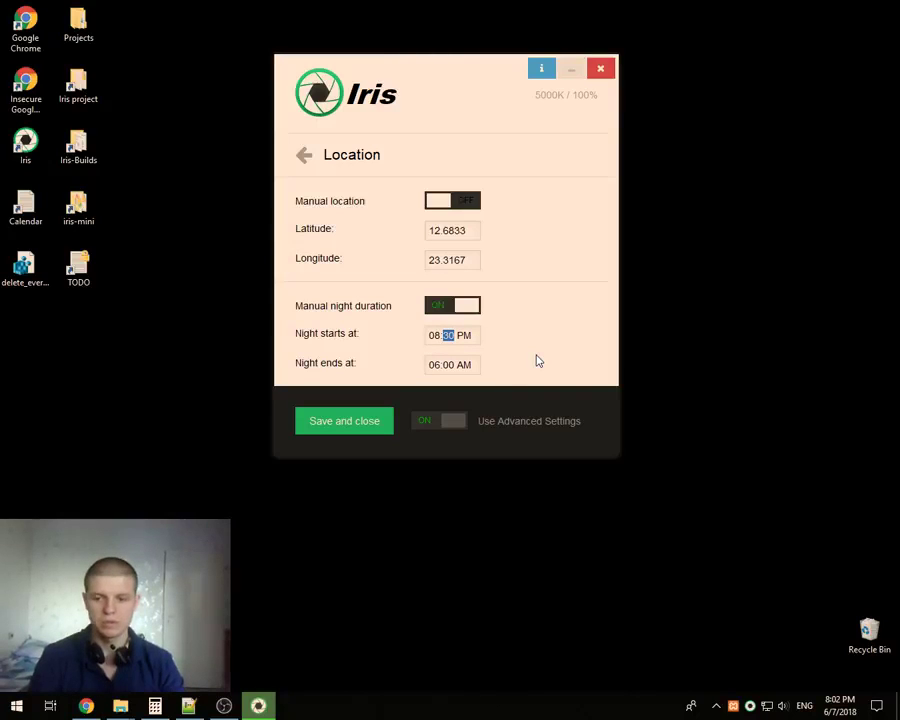
mouse_move(477, 440)
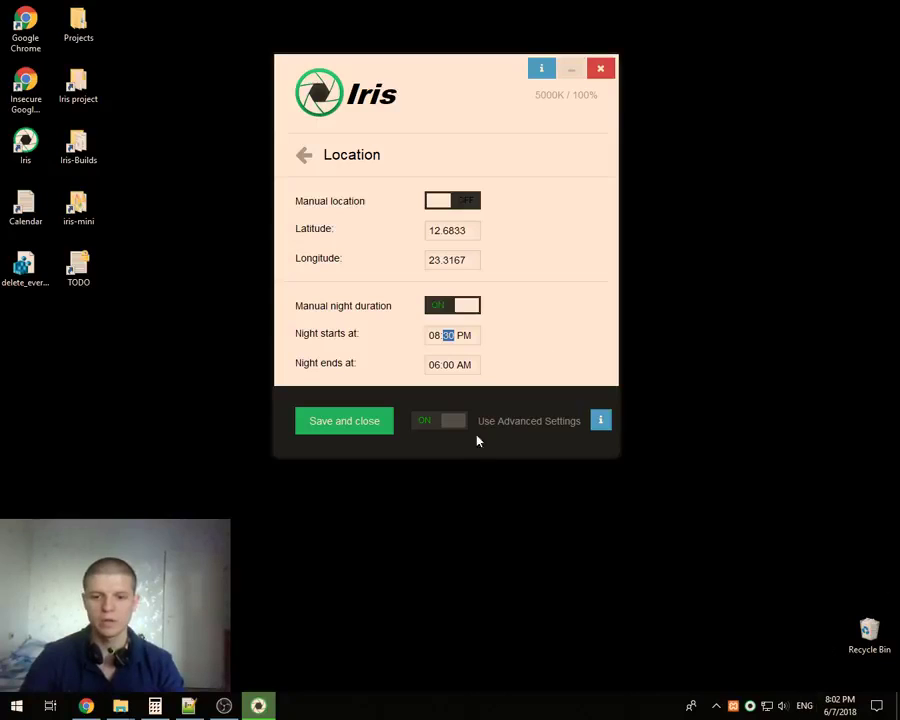
text(06)
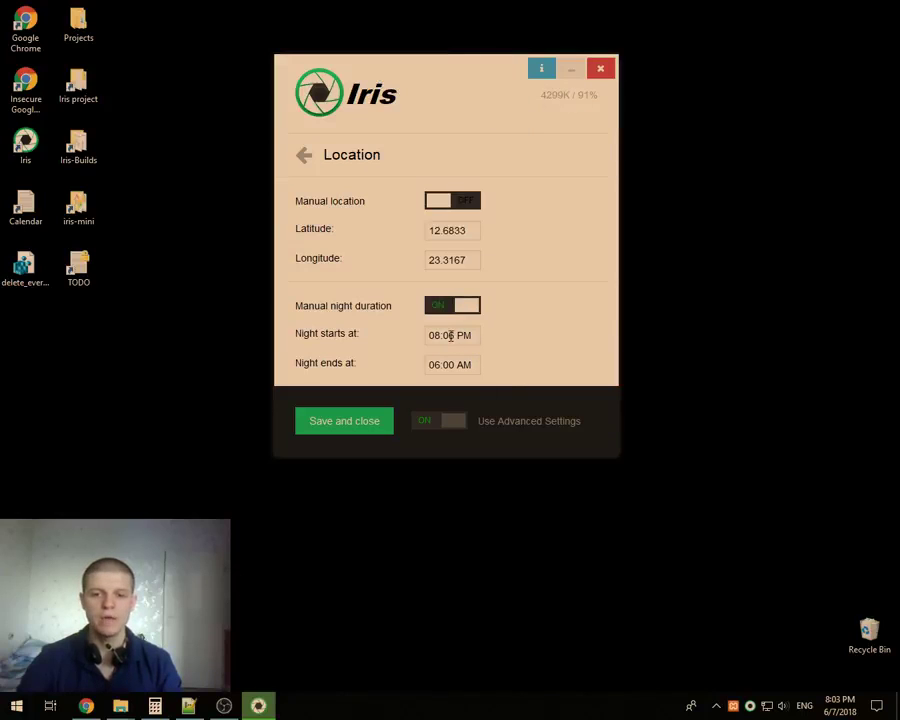
text(10)
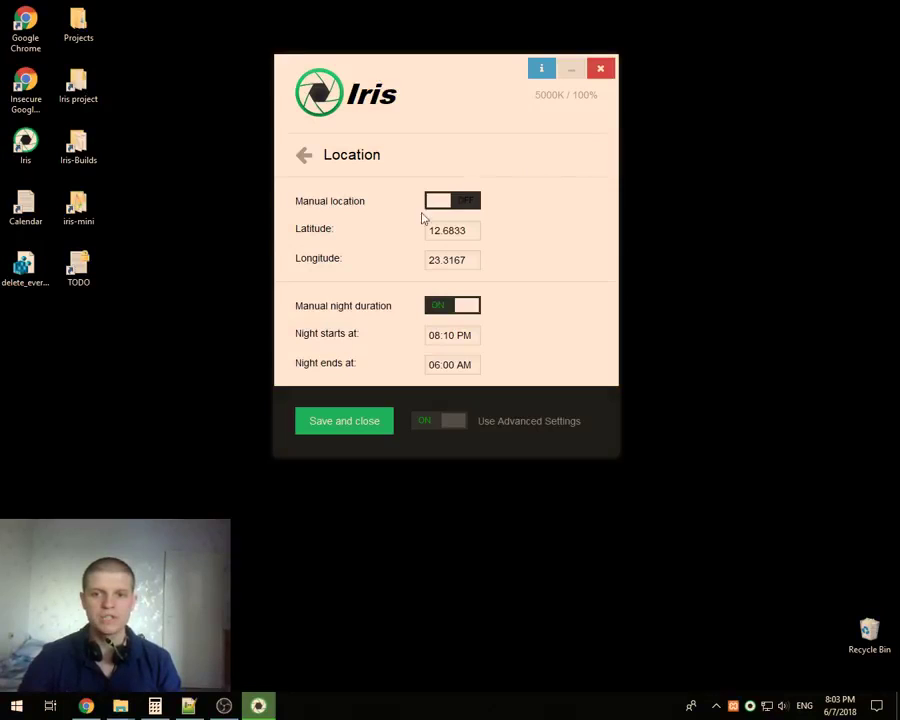
click(306, 160)
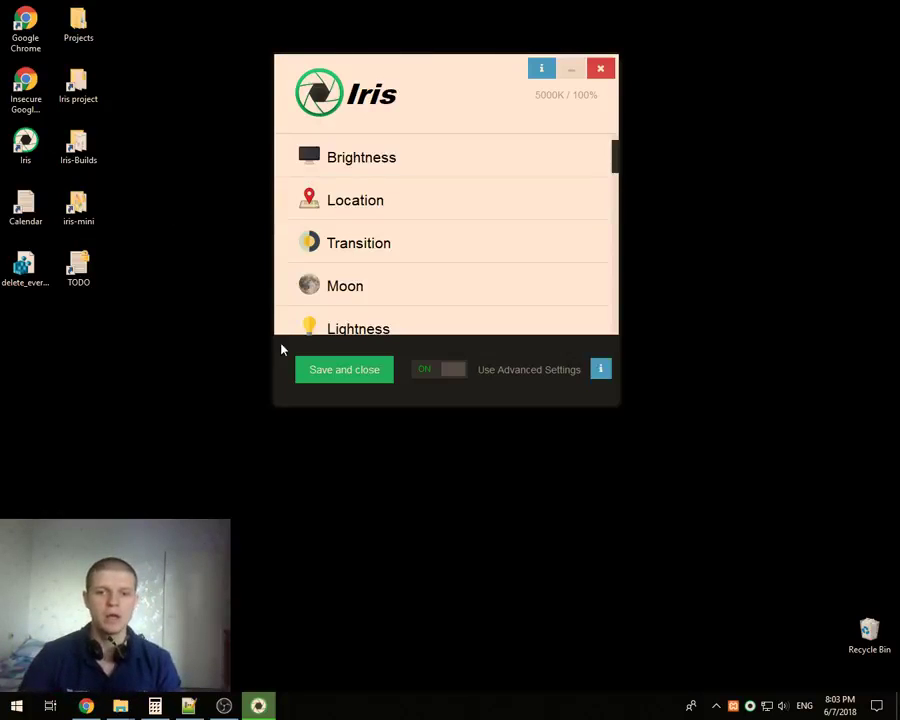
scroll(357, 228, down, 1)
scroll(350, 280, down, 1)
scroll(374, 241, down, 2)
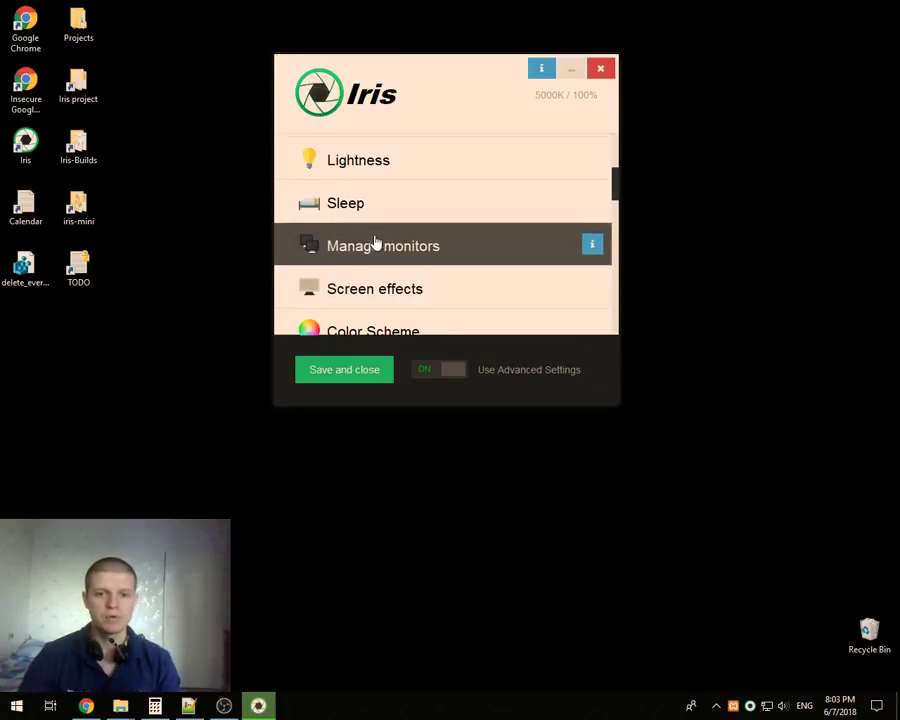
scroll(410, 260, up, 3)
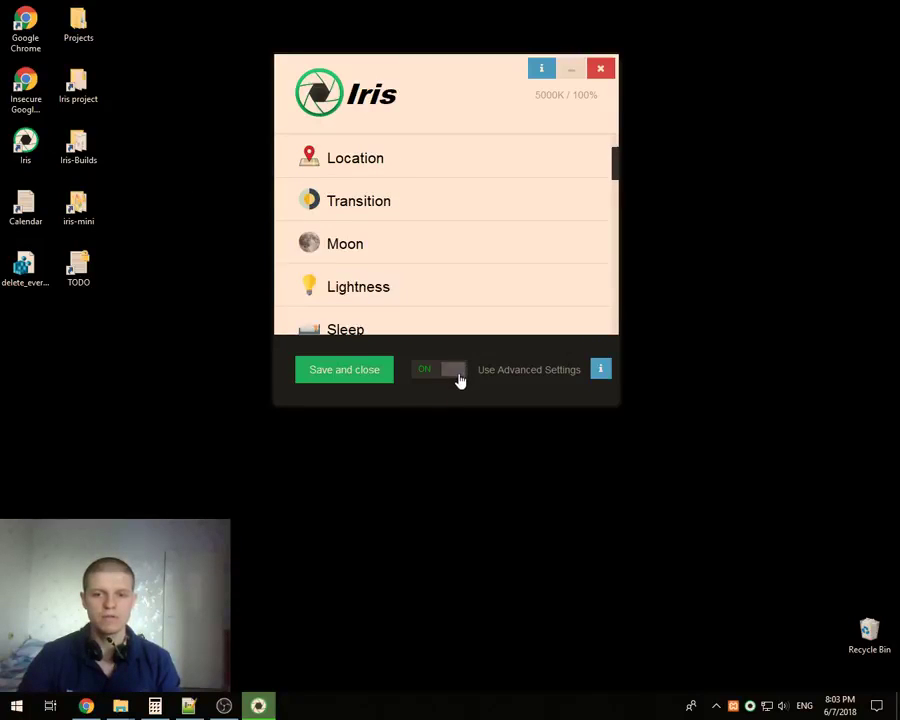
Turn off Advanced Settings and switch the mode to Manual, to Paused and back to Manual
click(459, 377)
click(398, 160)
click(397, 204)
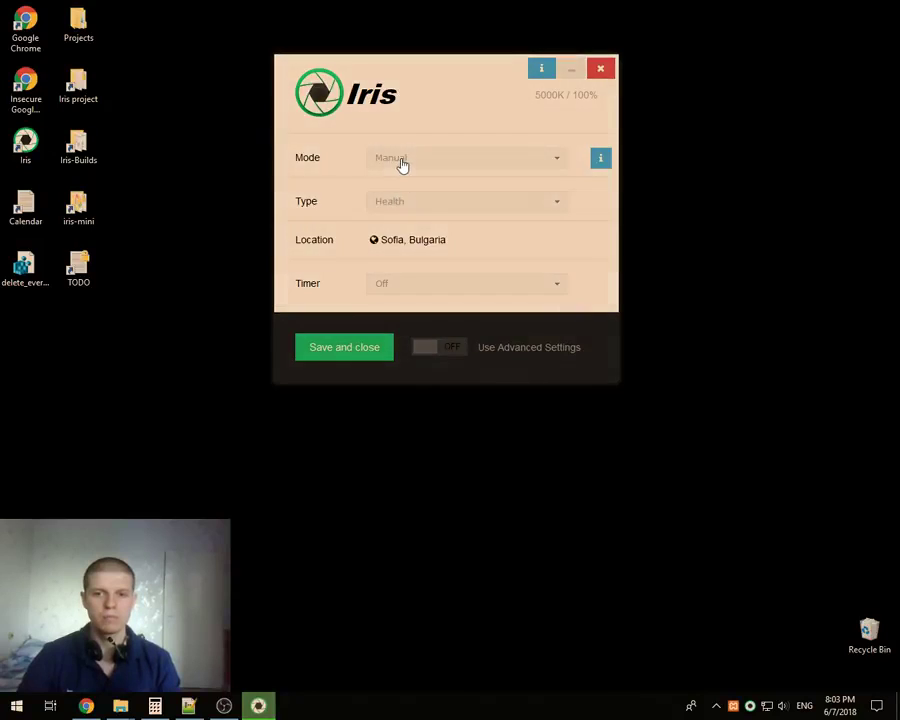
click(400, 163)
click(400, 226)
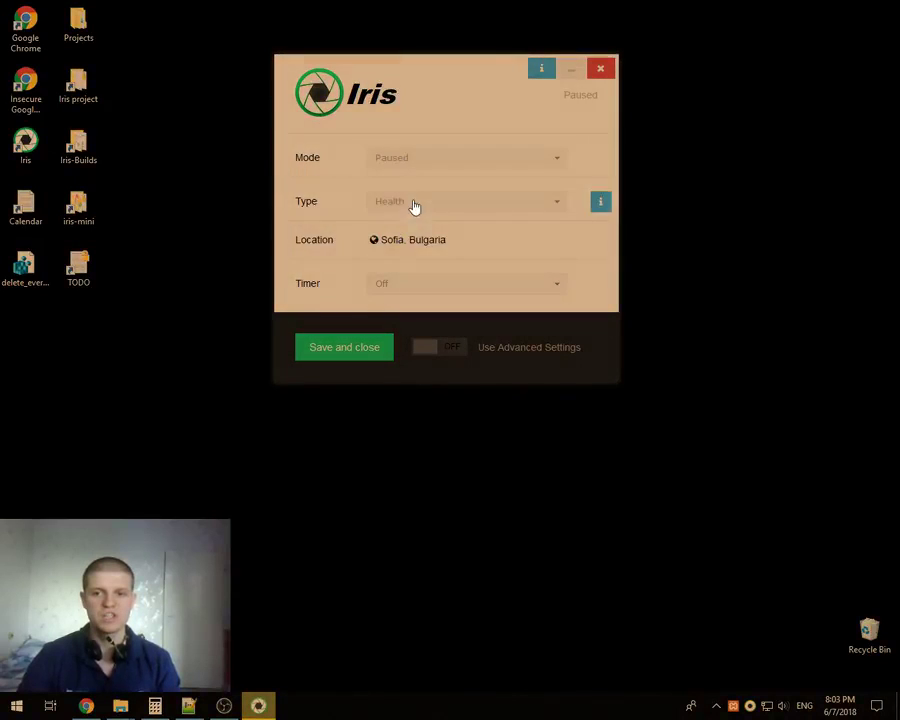
click(402, 168)
click(400, 208)
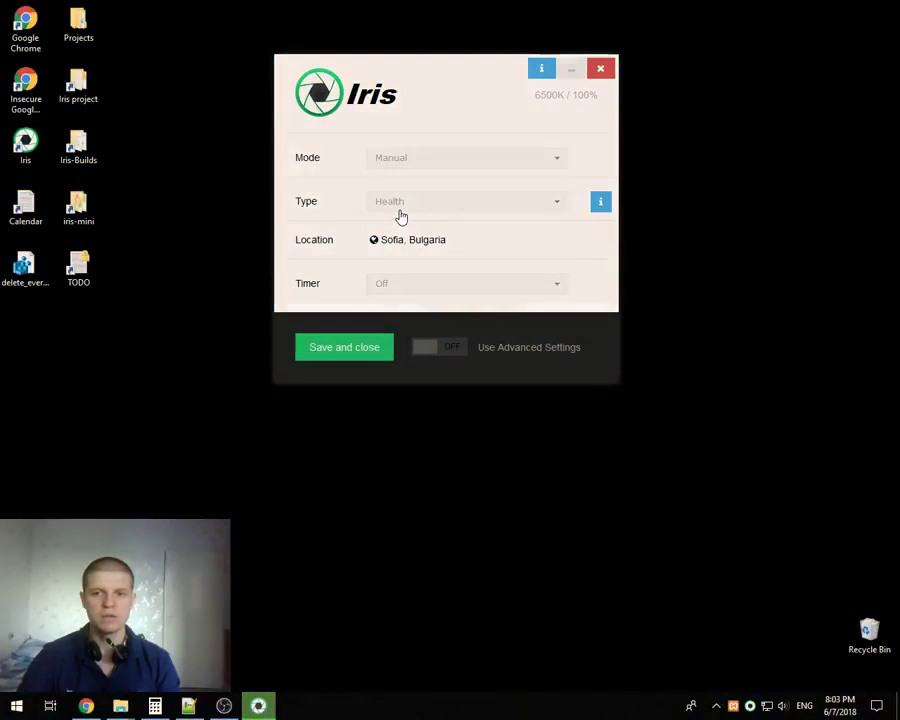
Turn on Advanced Settings and set the Pause Transition to 100 ms in the Transition category
click(426, 348)
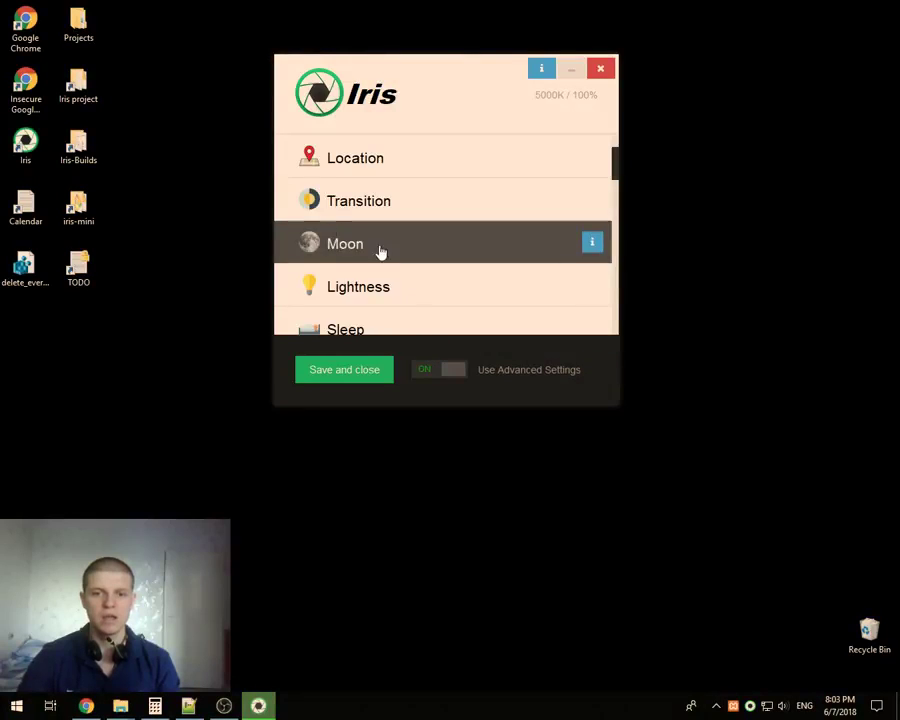
click(340, 205)
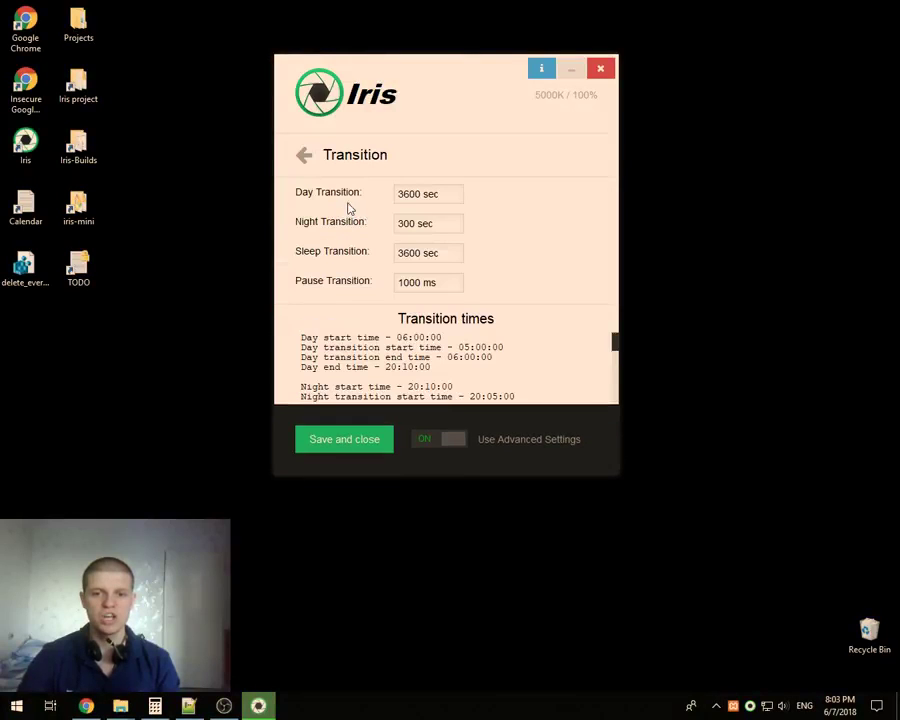
triple_click(420, 281)
key(BackSpace)
text(10)
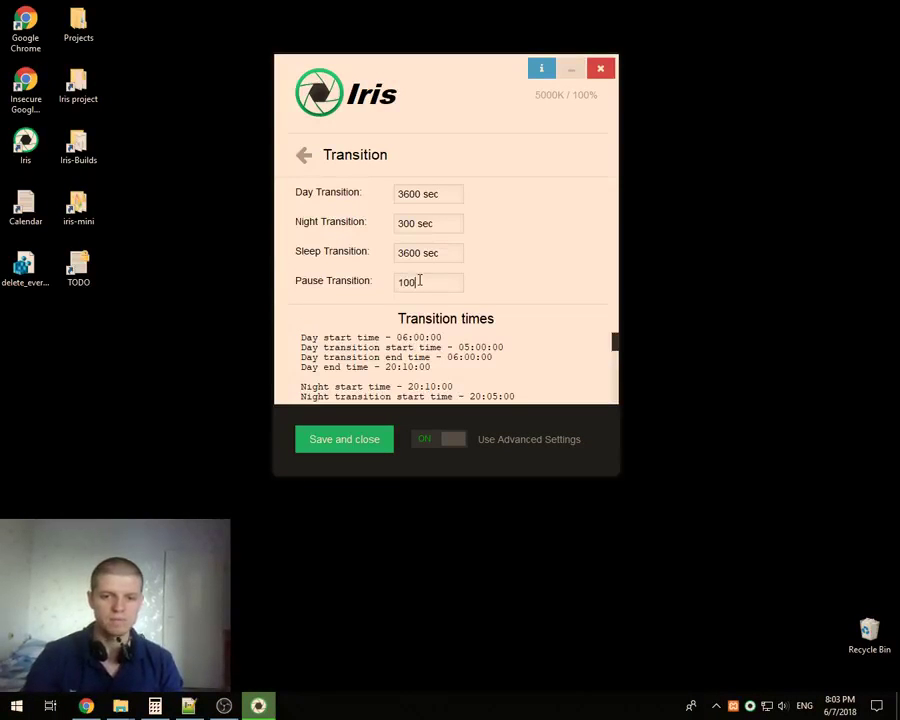
Return to the basic settings and alternate the mode twice between Paused and Manual to test the pause transition, ending on Manual
click(452, 440)
click(395, 162)
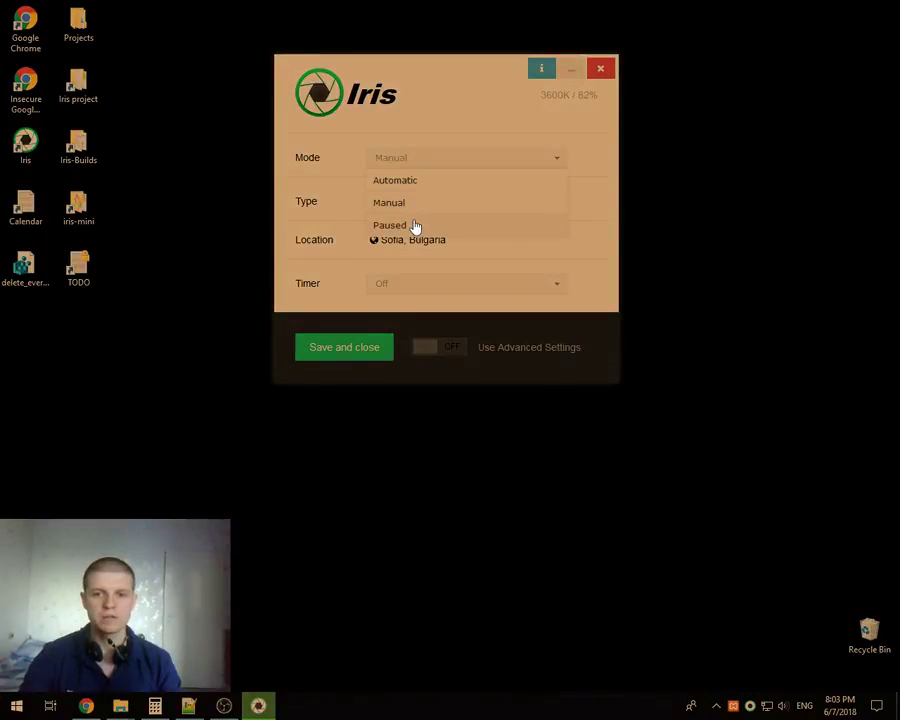
click(413, 225)
click(401, 165)
click(405, 208)
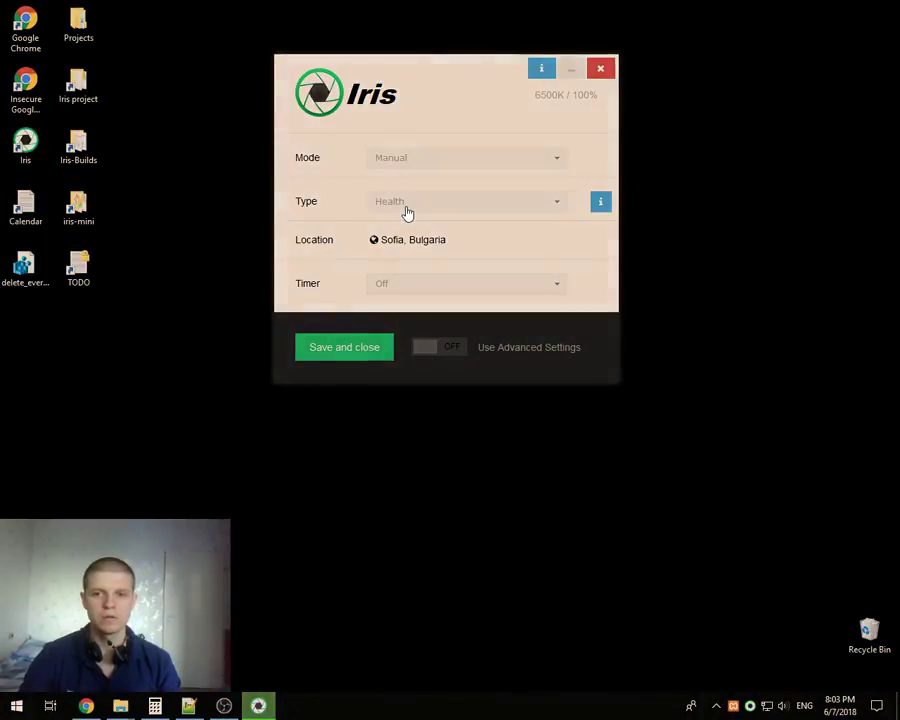
click(400, 157)
click(405, 227)
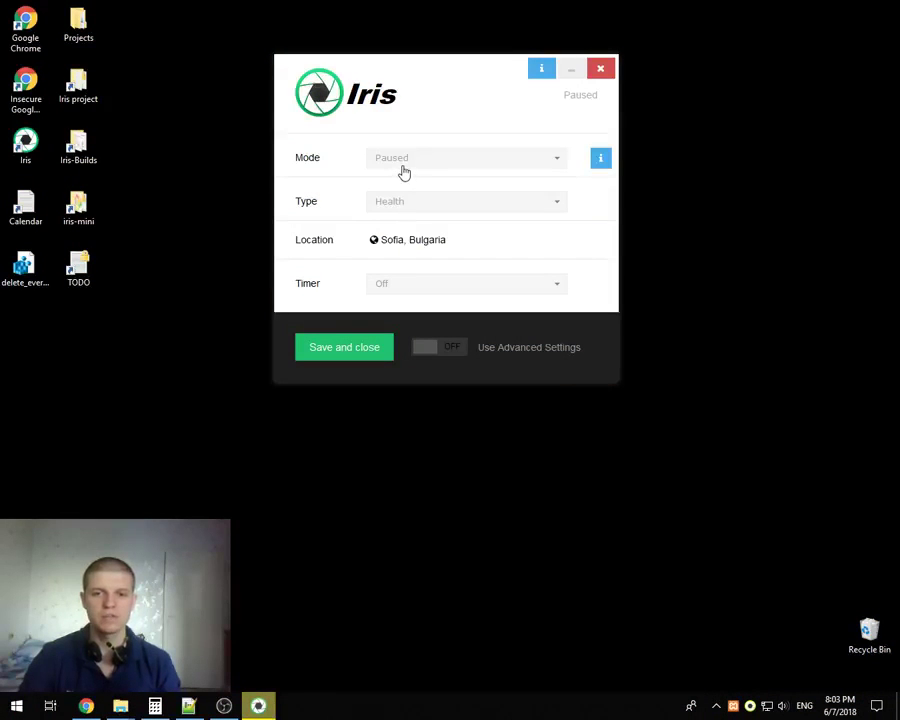
click(403, 167)
click(399, 204)
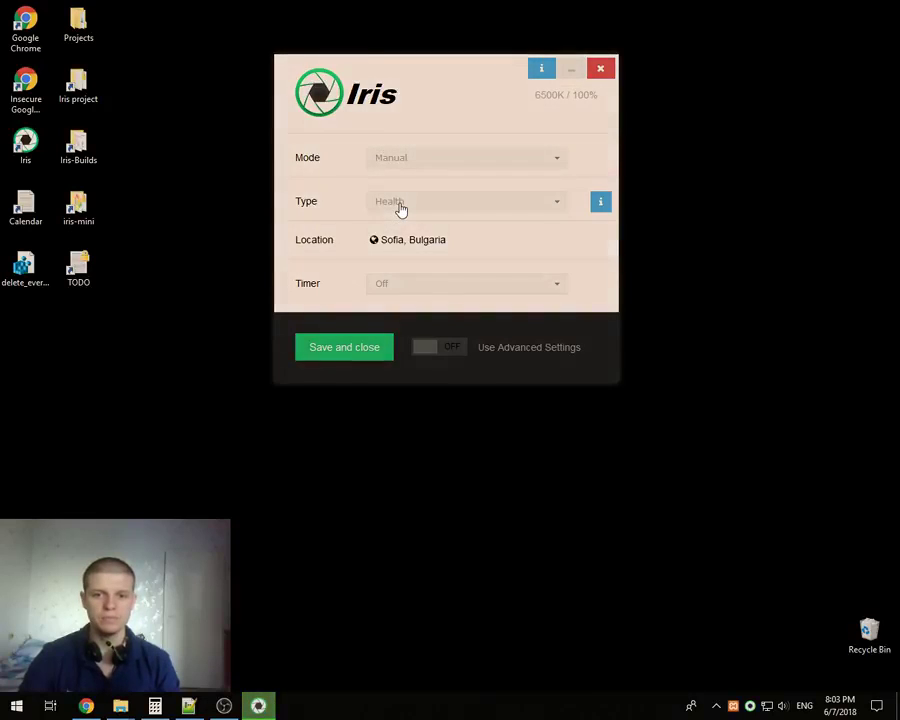
Set the mode to Manual and then to Paused to check the pause transition
click(401, 169)
click(412, 212)
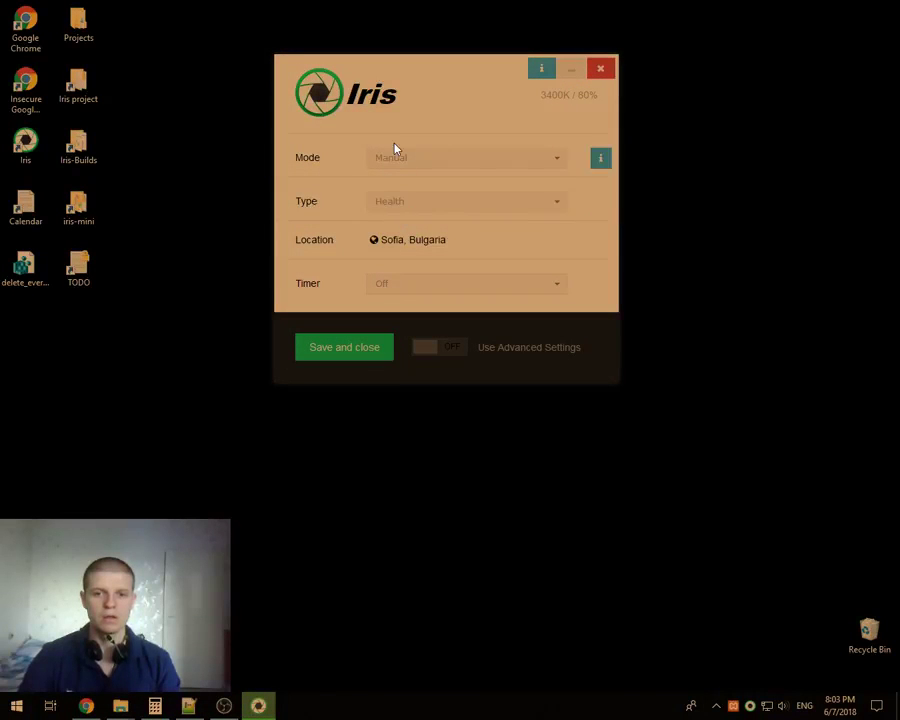
click(399, 163)
click(395, 225)
Turn on Advanced Settings and, in the Transition category, try 100 ms for the Pause Transition and settle on 1000 ms
click(438, 349)
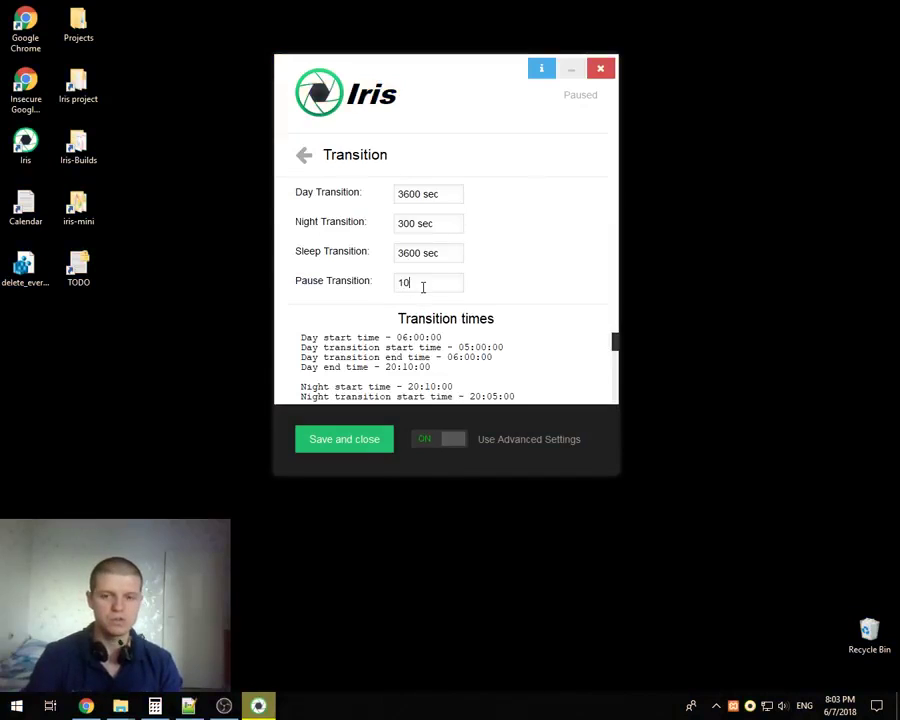
text(0 ms)
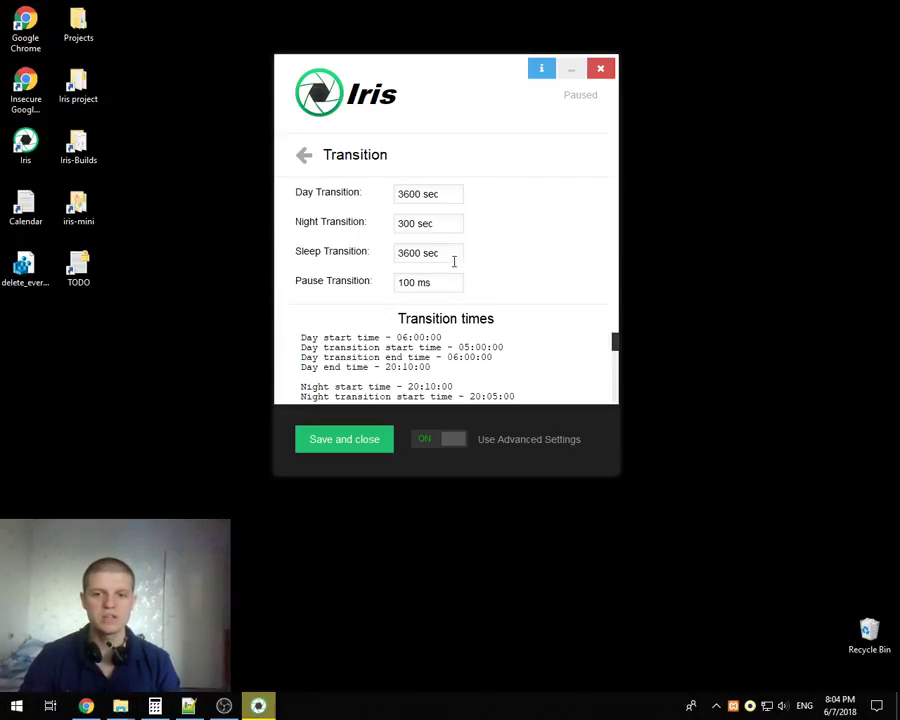
click(412, 282)
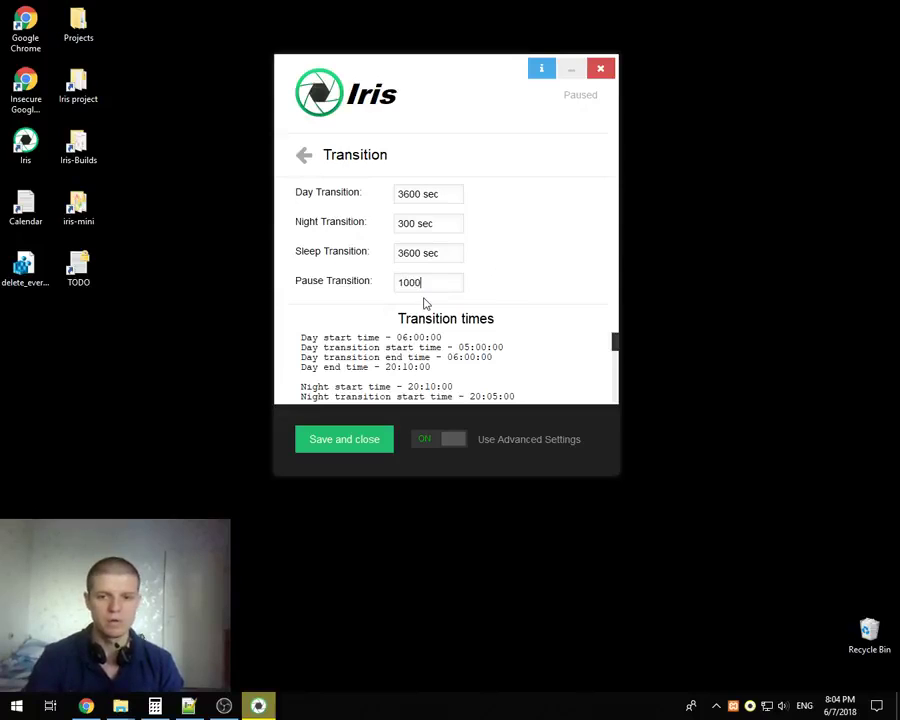
Set the Night Transition to 3600 sec and review the list of transition times
scroll(506, 357, down, 5)
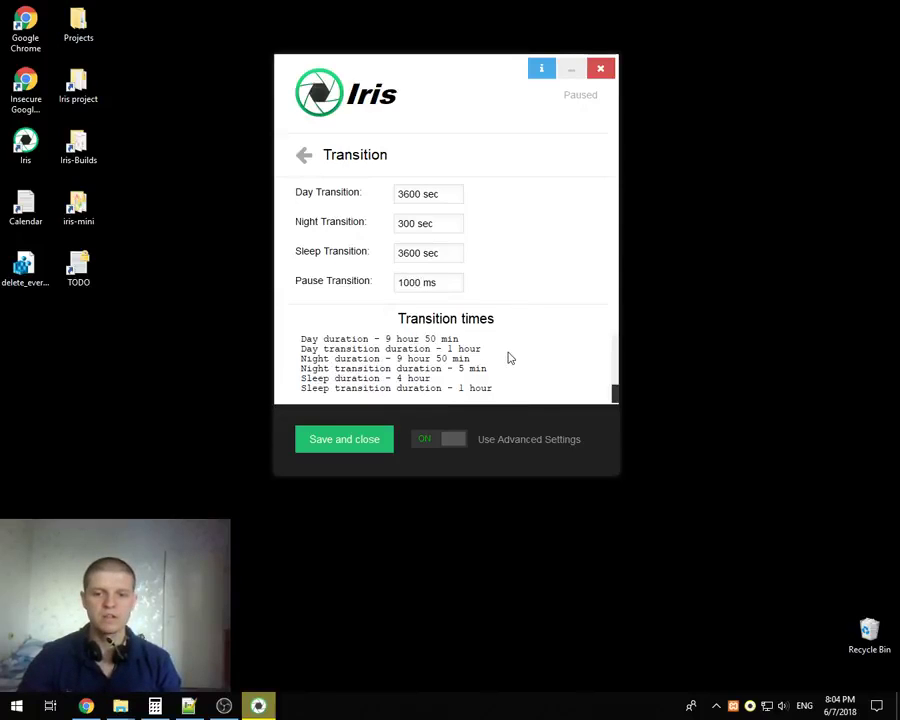
scroll(437, 372, up, 6)
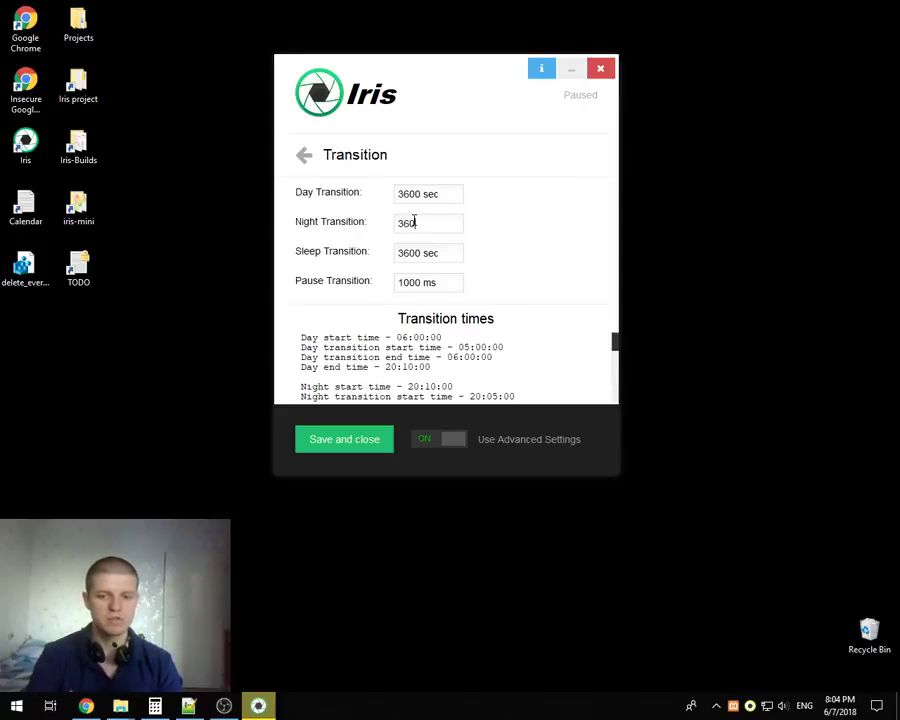
scroll(454, 356, down, 6)
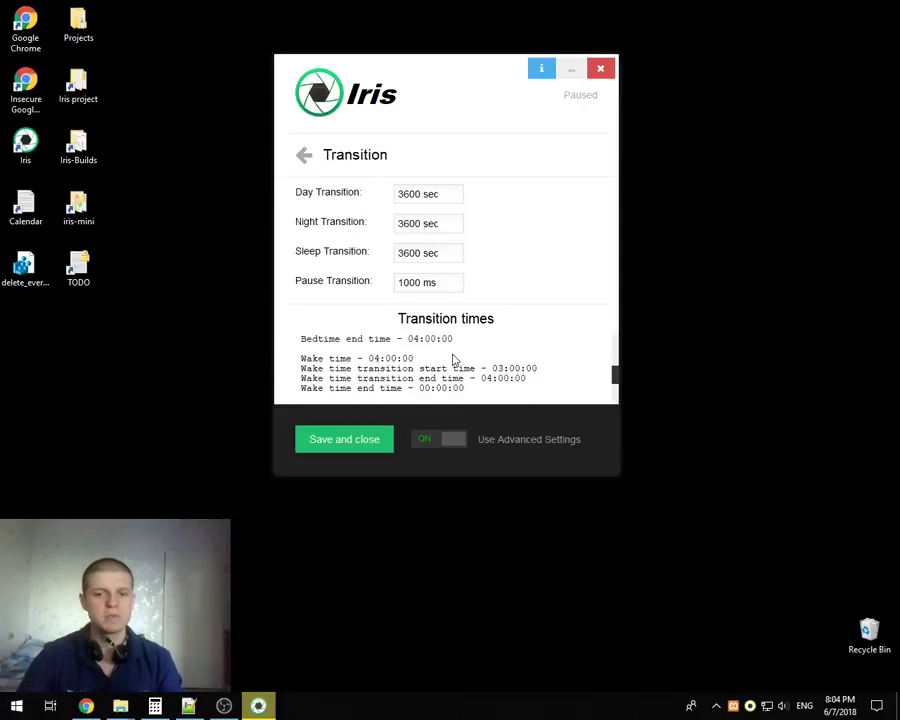
scroll(465, 373, up, 3)
scroll(465, 375, up, 3)
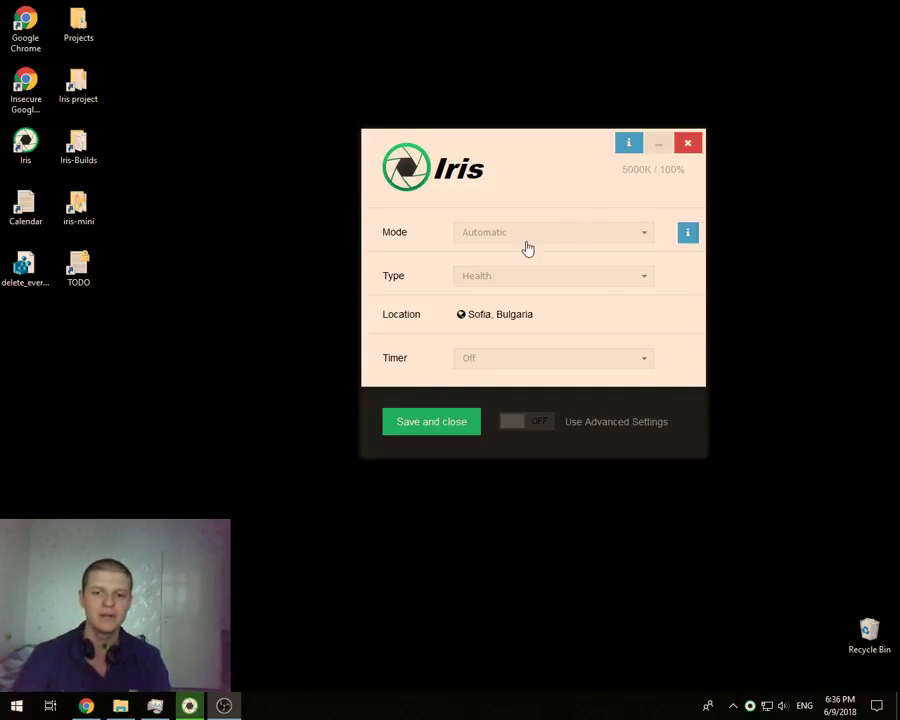
Try the Dark type in the basic settings and return the Type to Health
click(486, 287)
scroll(494, 360, down, 2)
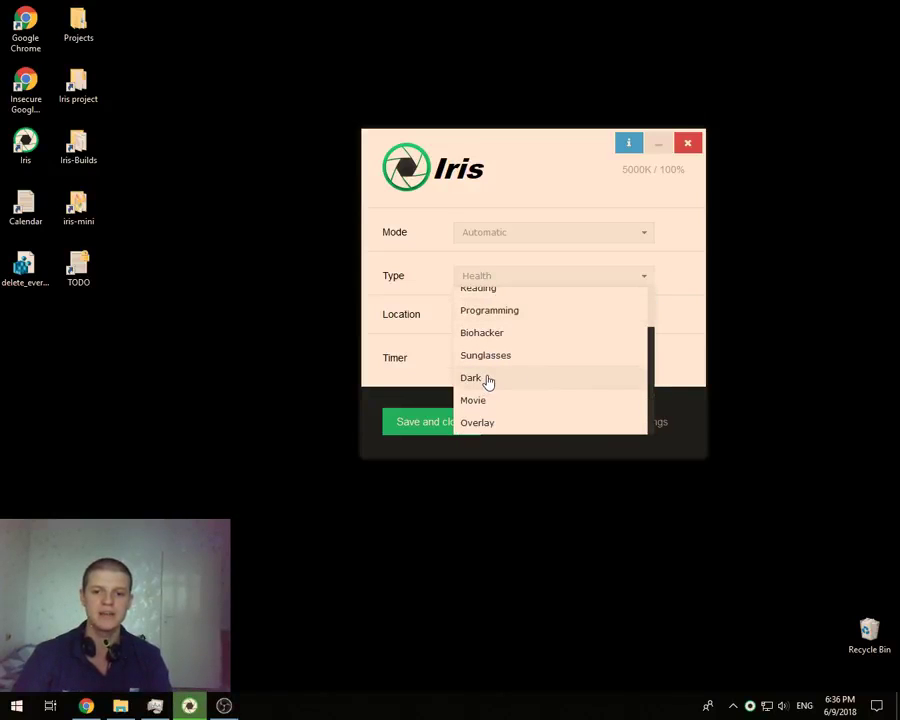
click(474, 378)
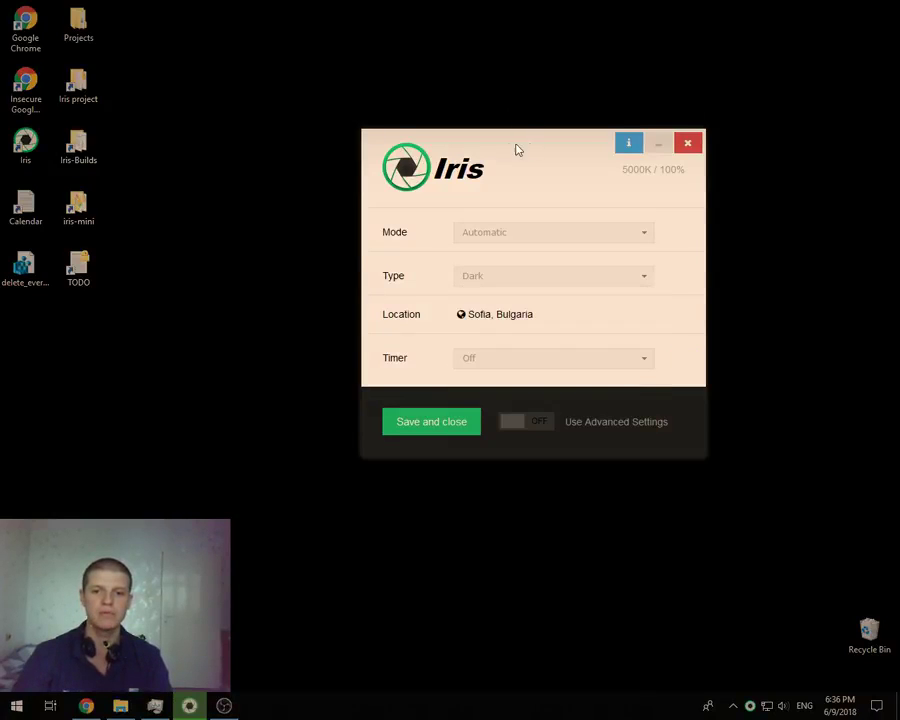
drag(517, 149, 446, 140)
click(400, 267)
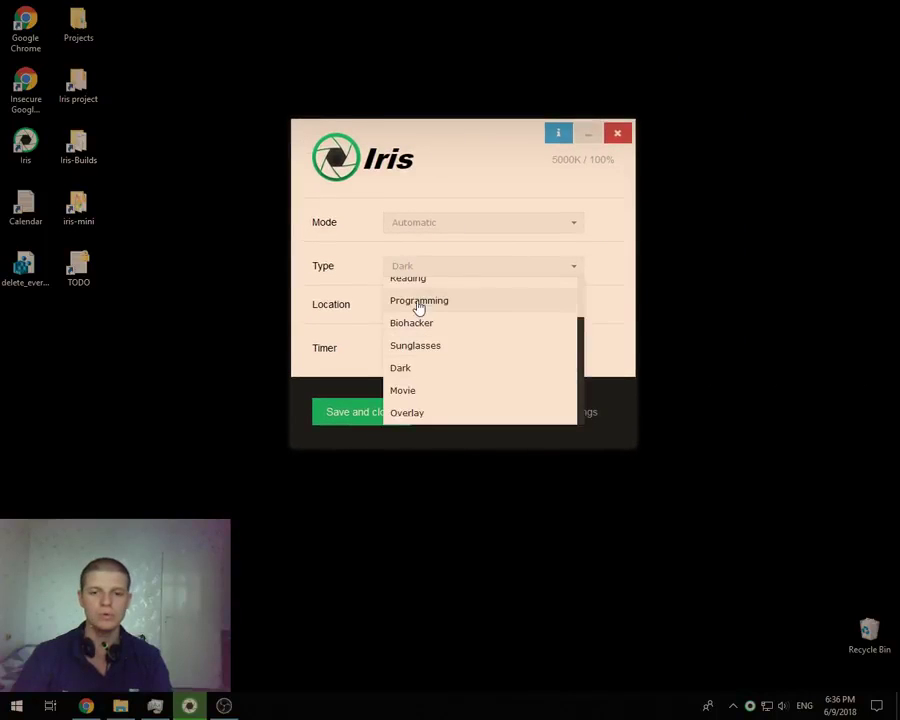
scroll(581, 301, up, 3)
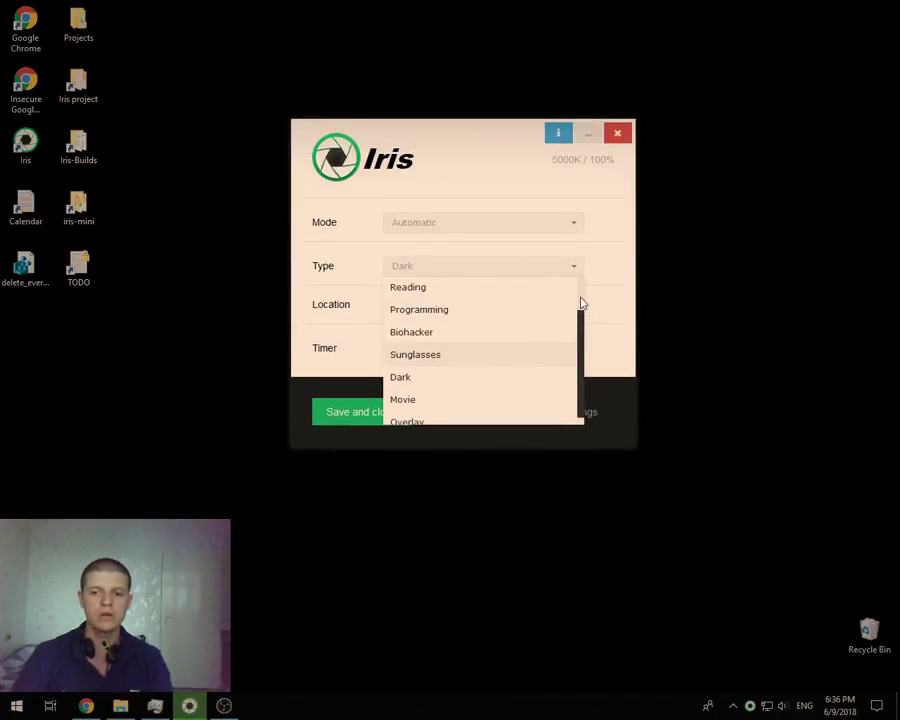
click(426, 290)
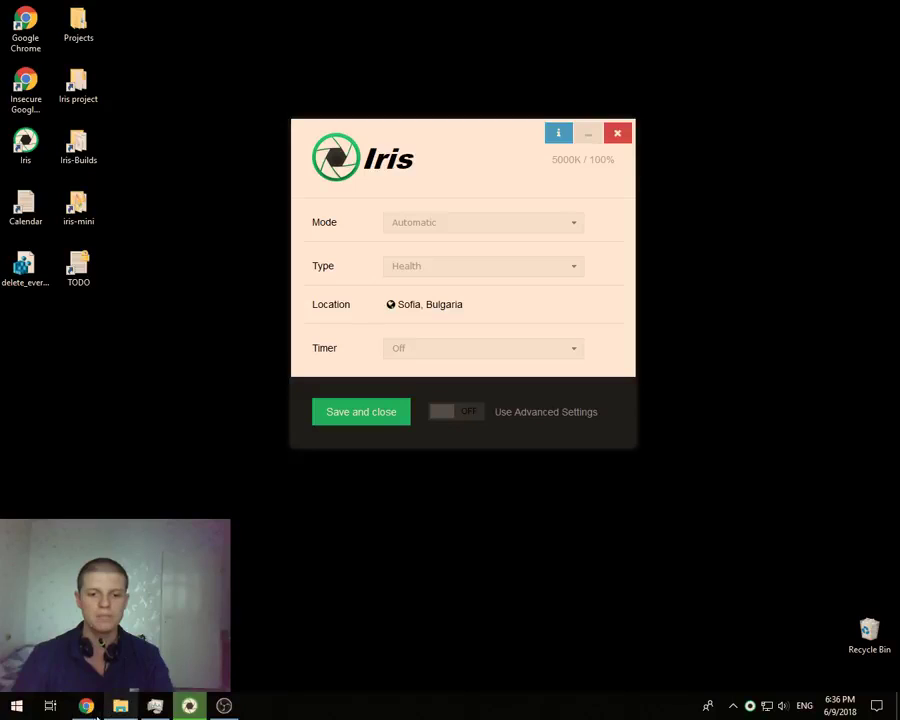
Switch to Chrome, show the presets section of the Iris website, and bring the Iris window back in front of it
click(88, 707)
scroll(518, 396, down, 1)
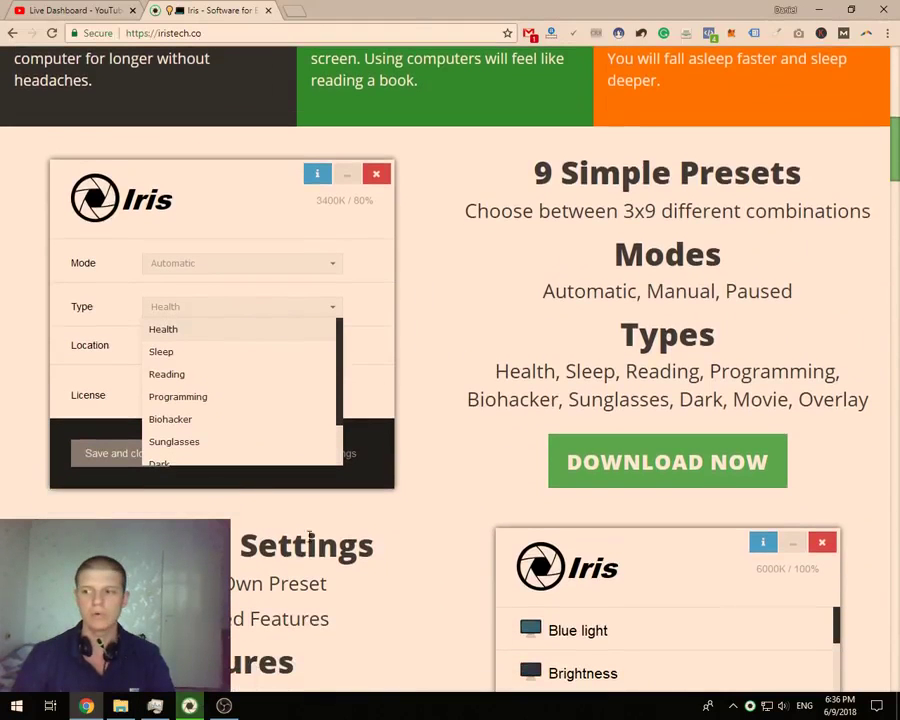
click(204, 705)
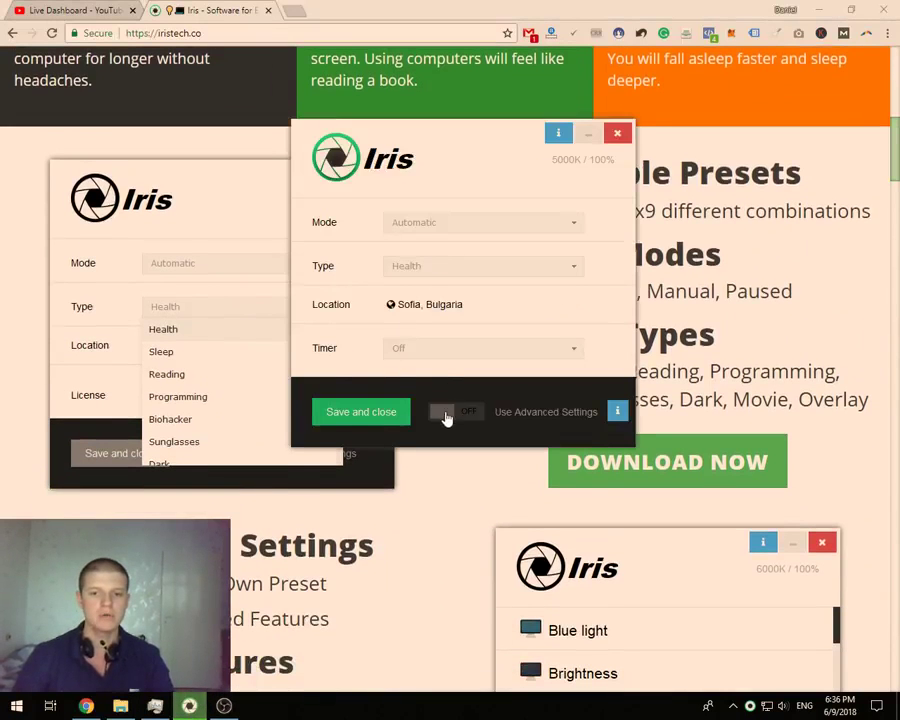
Turn on Advanced Settings and enable the Lightness effect over the website's feature list
click(446, 414)
click(396, 358)
mouse_move(438, 159)
mouse_down()
mouse_move(452, 150)
mouse_move(409, 166)
mouse_move(440, 168)
mouse_up()
scroll(210, 460, down, 6)
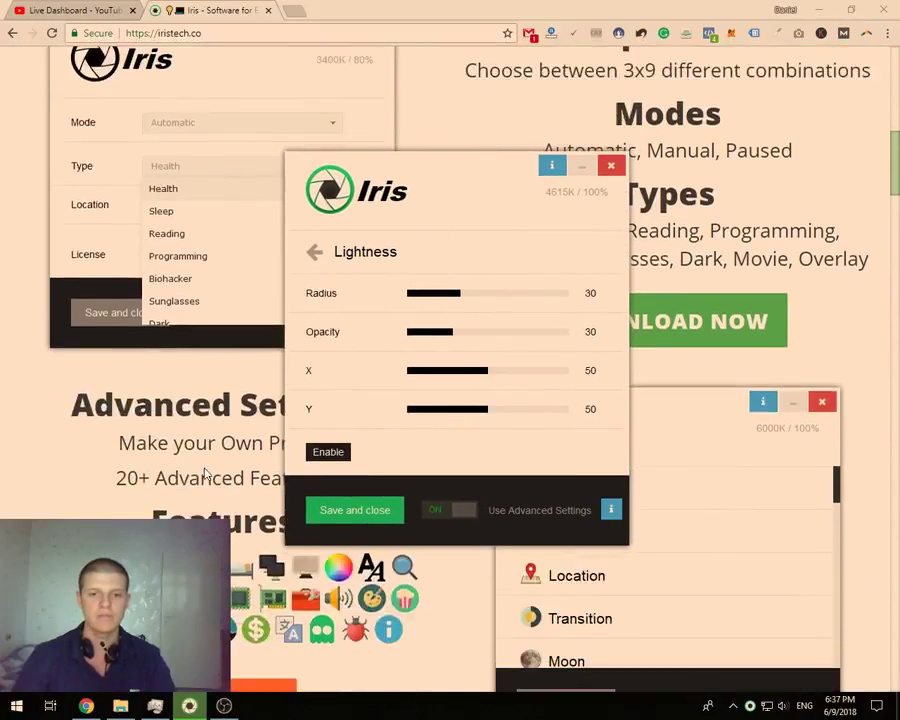
scroll(200, 482, down, 15)
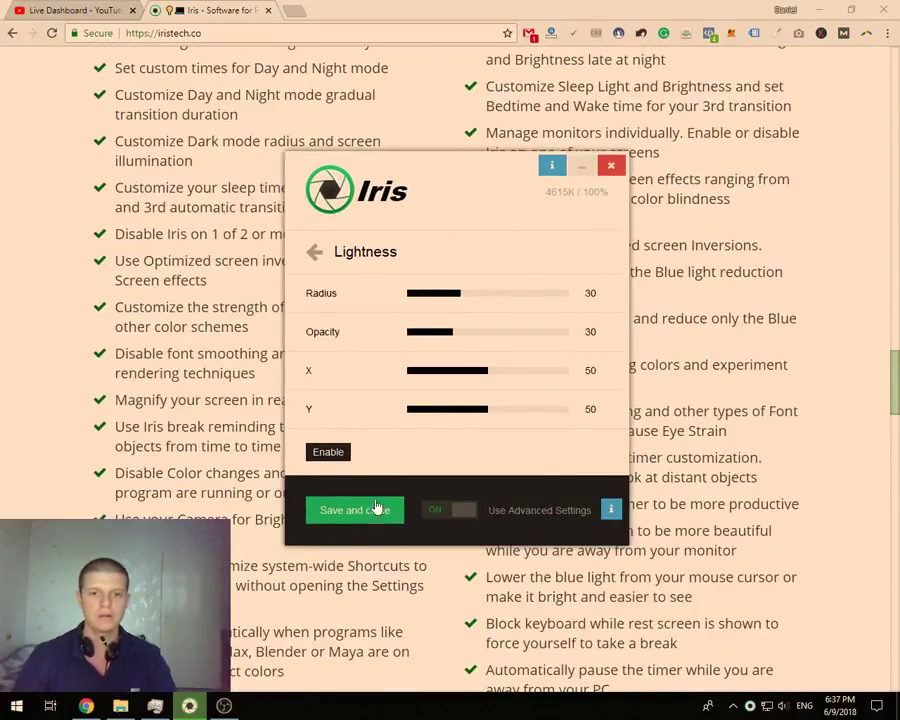
click(330, 453)
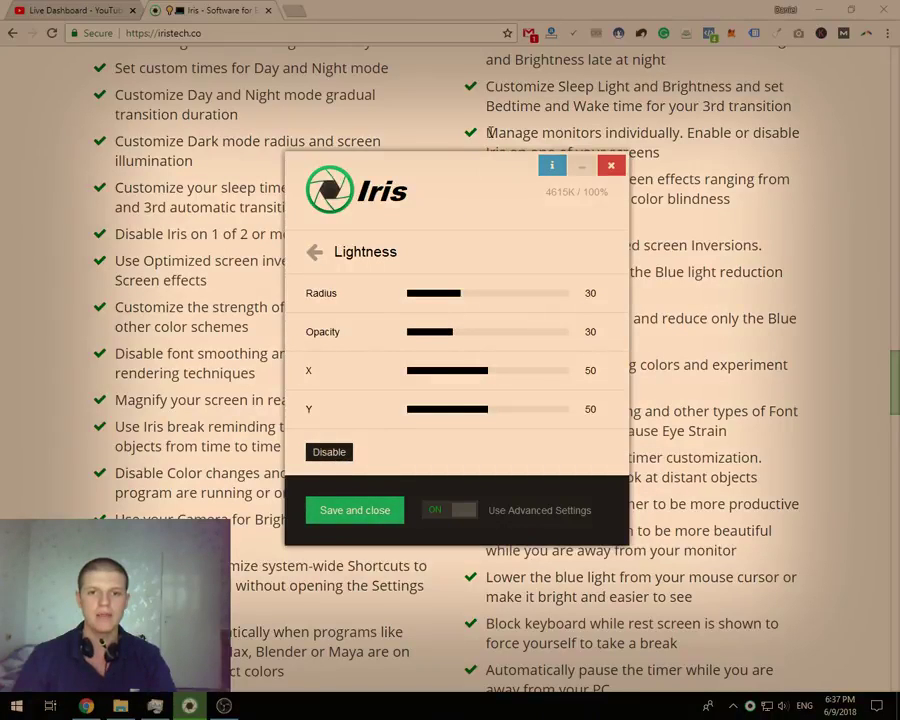
Move the Iris window aside, outline the bright central screen area with a red freehand loop, and clear the annotation
drag(443, 164, 581, 126)
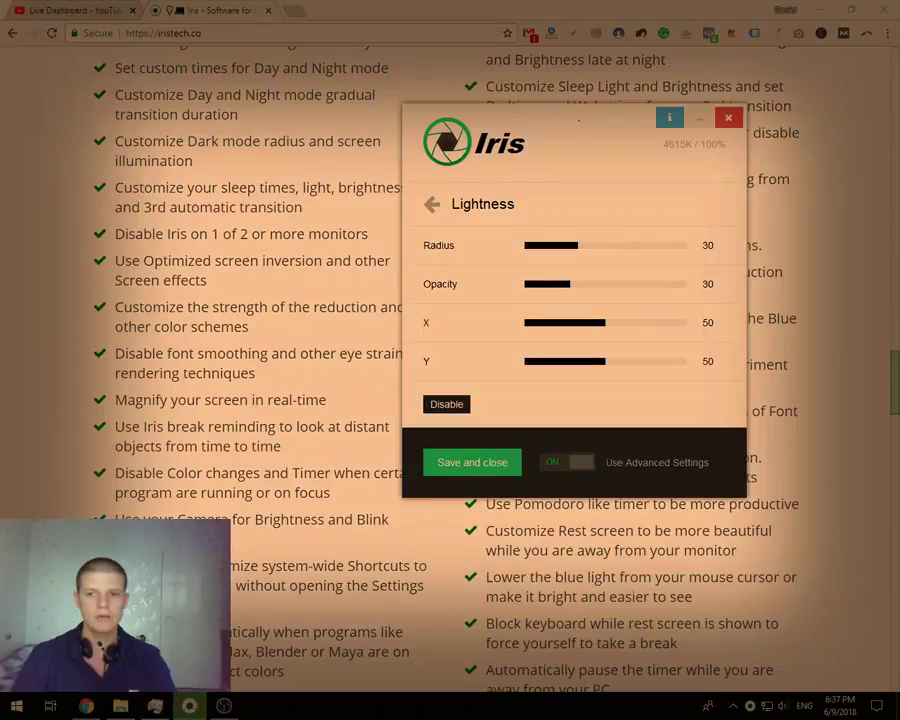
mouse_move(761, 124)
mouse_down()
mouse_move(500, 60)
mouse_move(125, 165)
mouse_move(118, 330)
mouse_move(737, 545)
mouse_move(805, 440)
mouse_move(728, 118)
mouse_up()
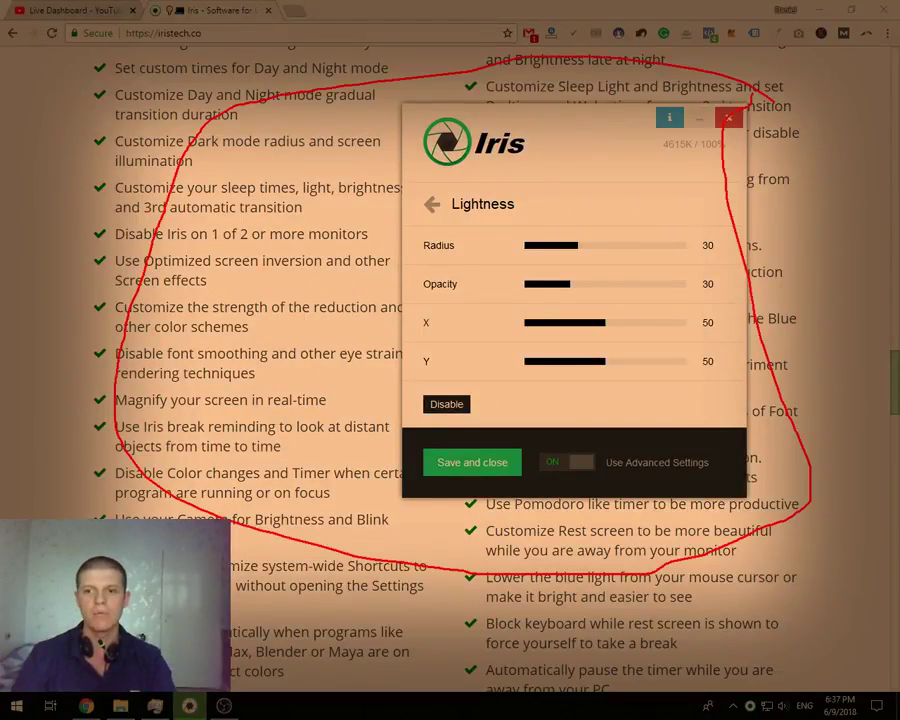
key(Escape)
Raise Day Light to its maximum in the Blue light category and return to the category list
mouse_move(528, 130)
mouse_down()
mouse_move(266, 186)
mouse_move(379, 179)
mouse_move(358, 181)
mouse_move(368, 158)
mouse_up()
click(270, 238)
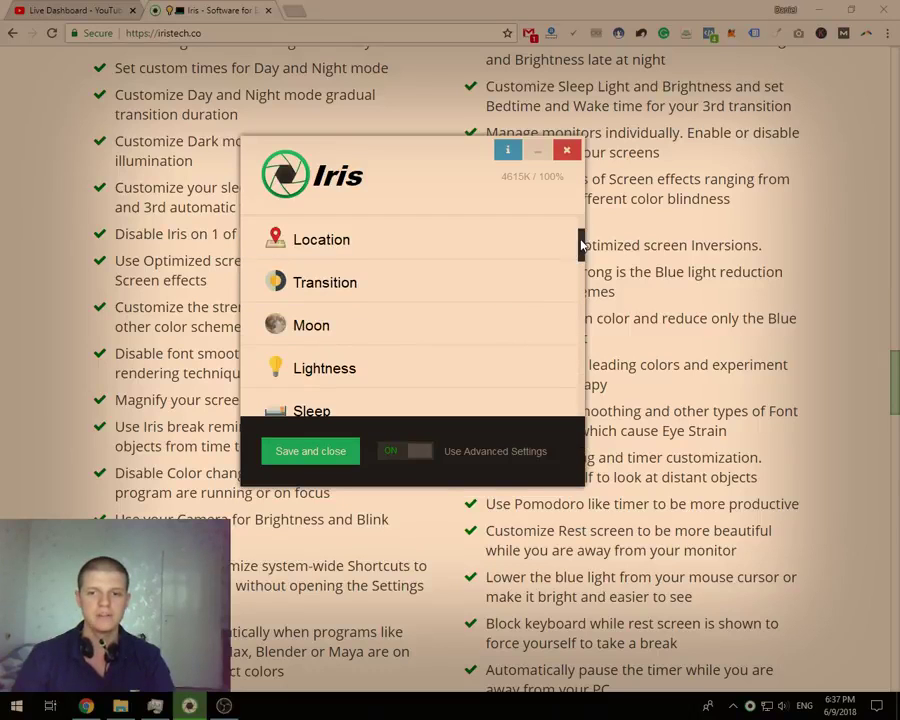
scroll(300, 234, up, 2)
click(300, 234)
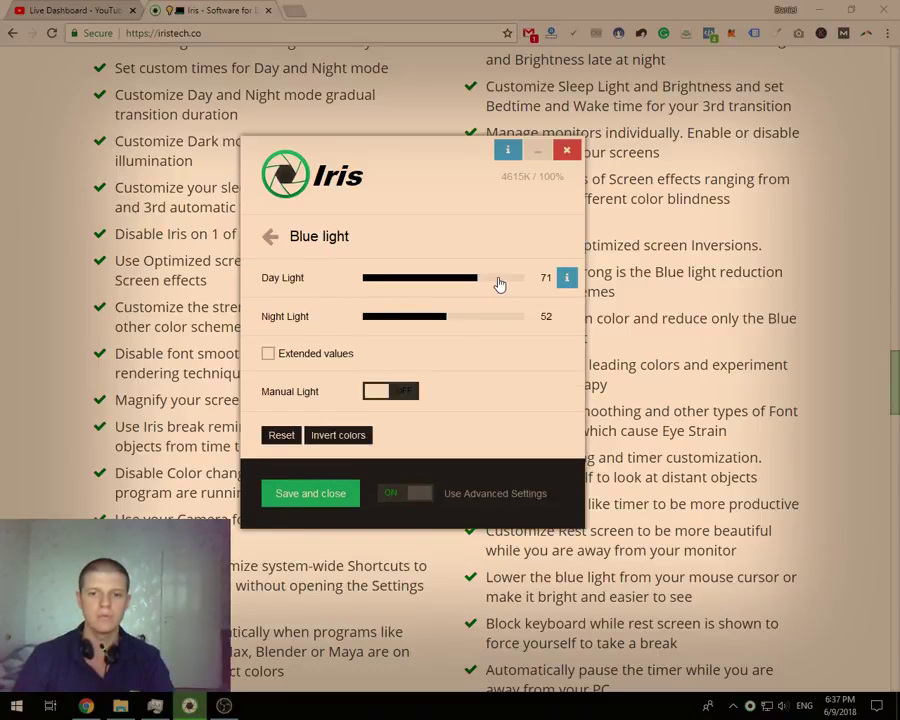
drag(498, 280, 590, 280)
click(270, 237)
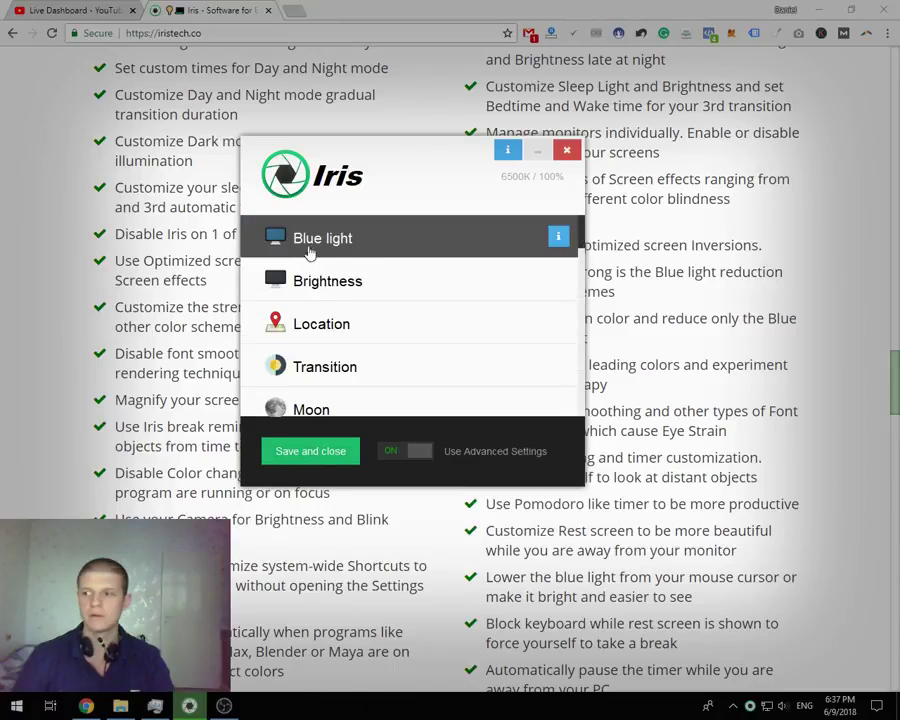
Reposition the Iris window and disable the effect in the Lightness category
drag(413, 178, 458, 205)
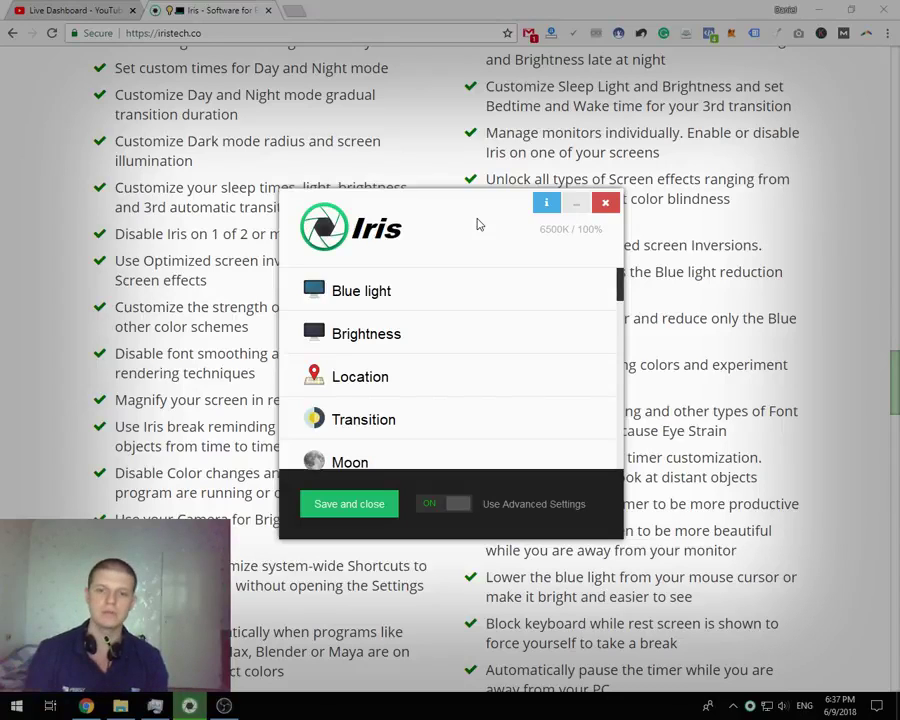
drag(479, 204, 520, 181)
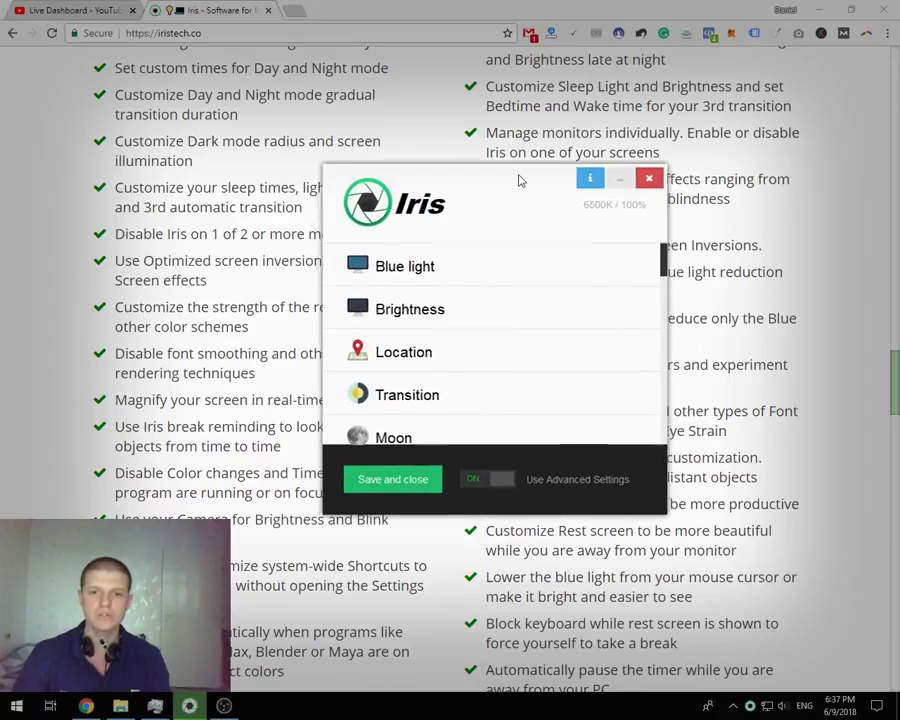
scroll(660, 258, down, 5)
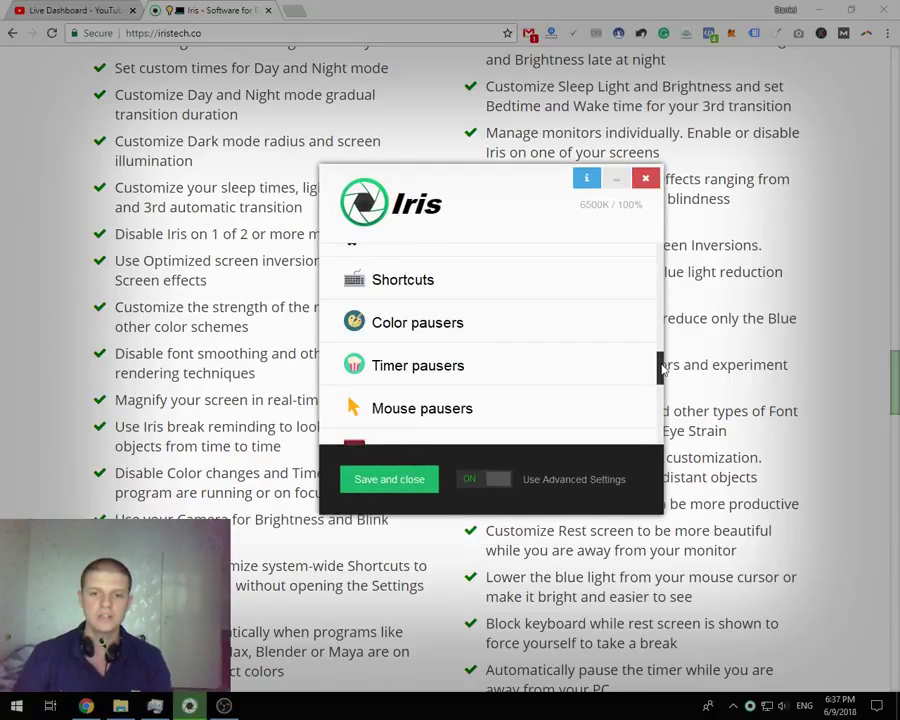
scroll(608, 310, up, 3)
click(405, 247)
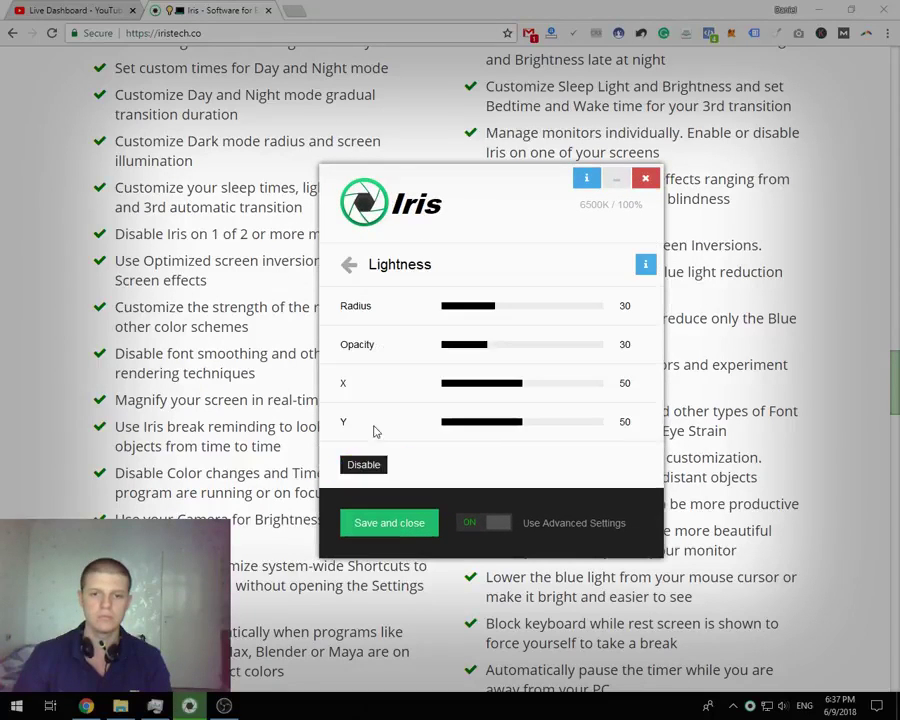
click(366, 465)
Enable the red Screen overlay and select a rectangular screen area around the middle of the page
click(350, 263)
scroll(470, 378, down, 6)
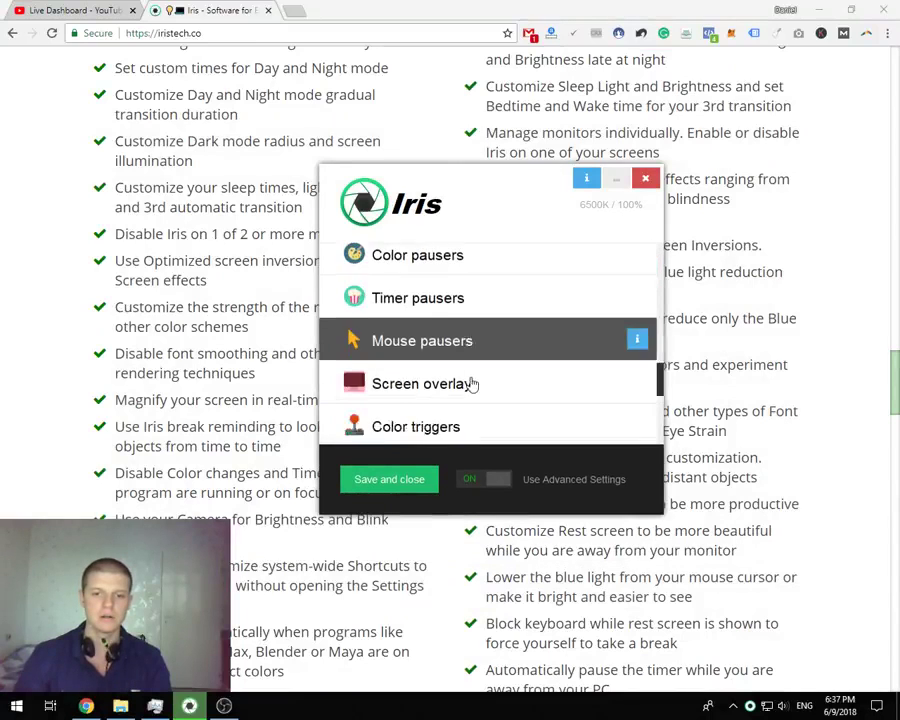
scroll(428, 350, up, 3)
click(408, 301)
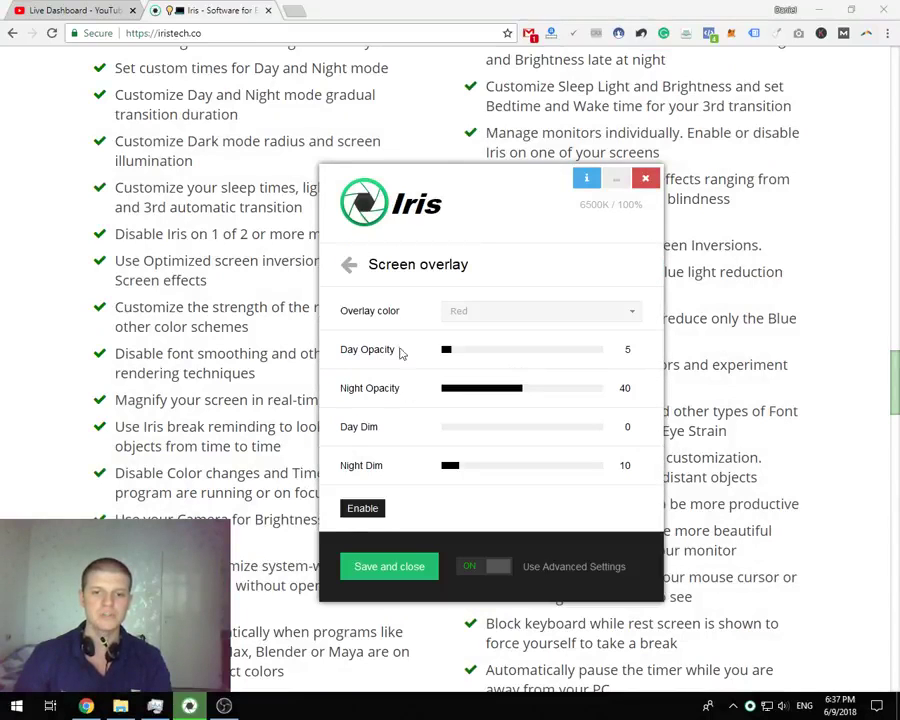
click(364, 508)
click(439, 508)
drag(224, 129, 578, 395)
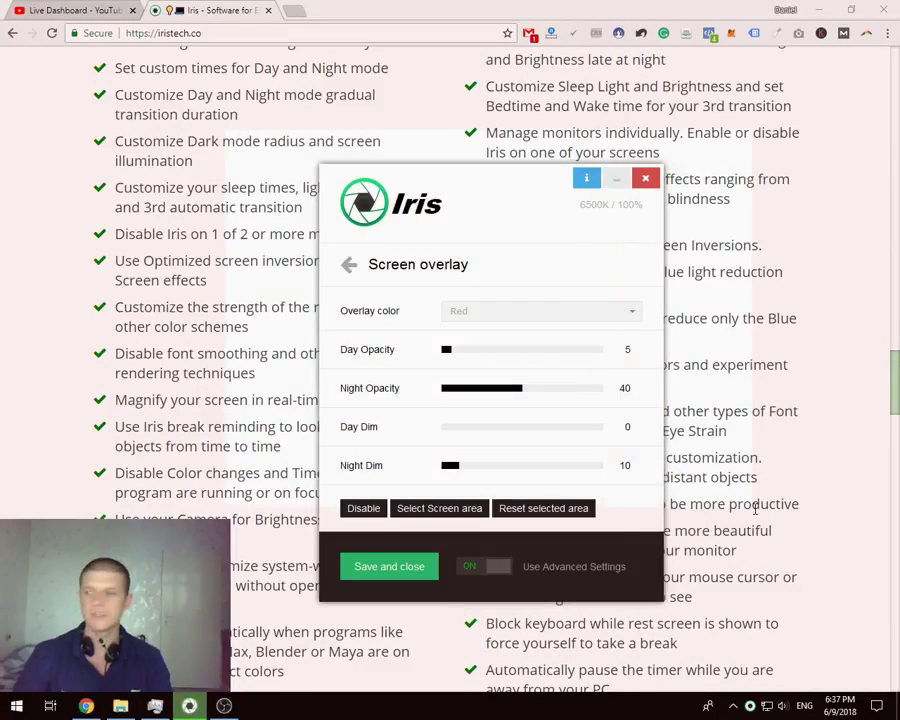
Set the overlay's Day Opacity to 29, shift the Iris window slightly, and disable the overlay
click(500, 351)
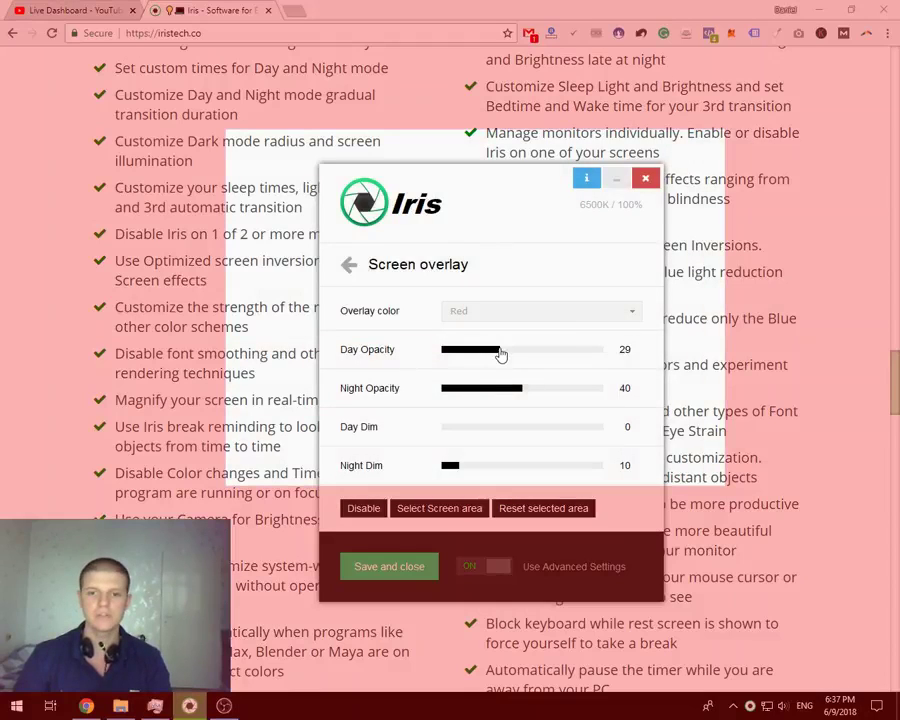
drag(383, 195, 448, 177)
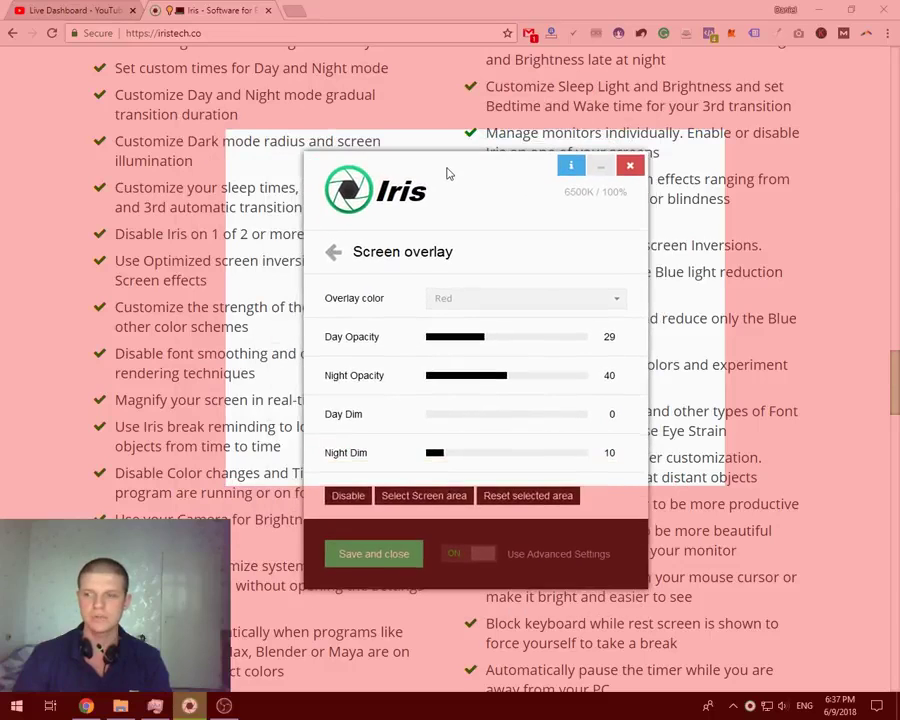
click(349, 496)
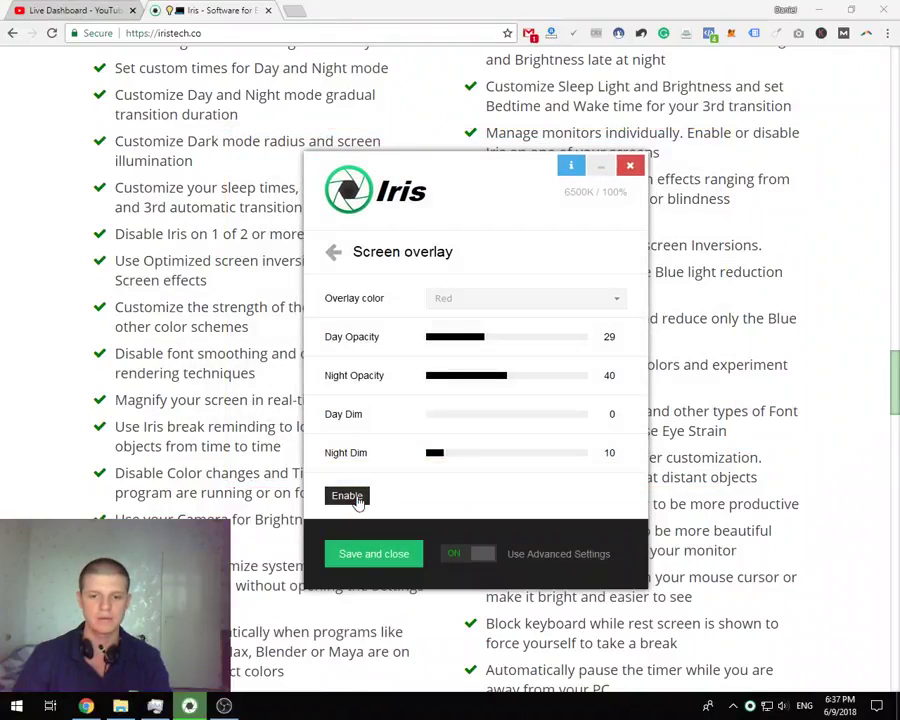
Return to the Lightness category and enable its effect again
click(333, 253)
scroll(405, 390, up, 3)
scroll(410, 360, up, 3)
click(396, 400)
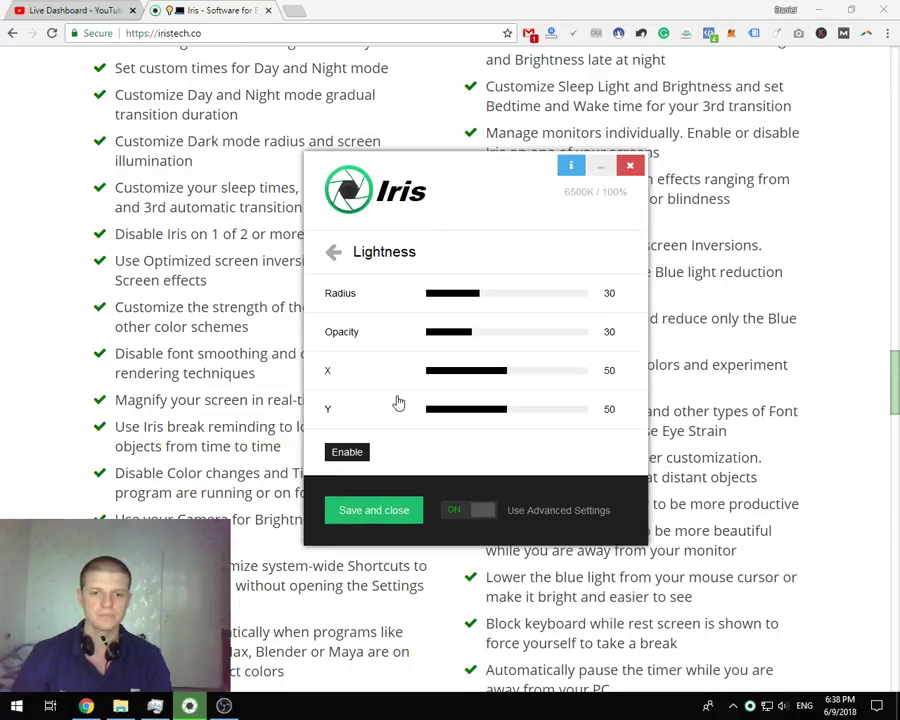
click(355, 453)
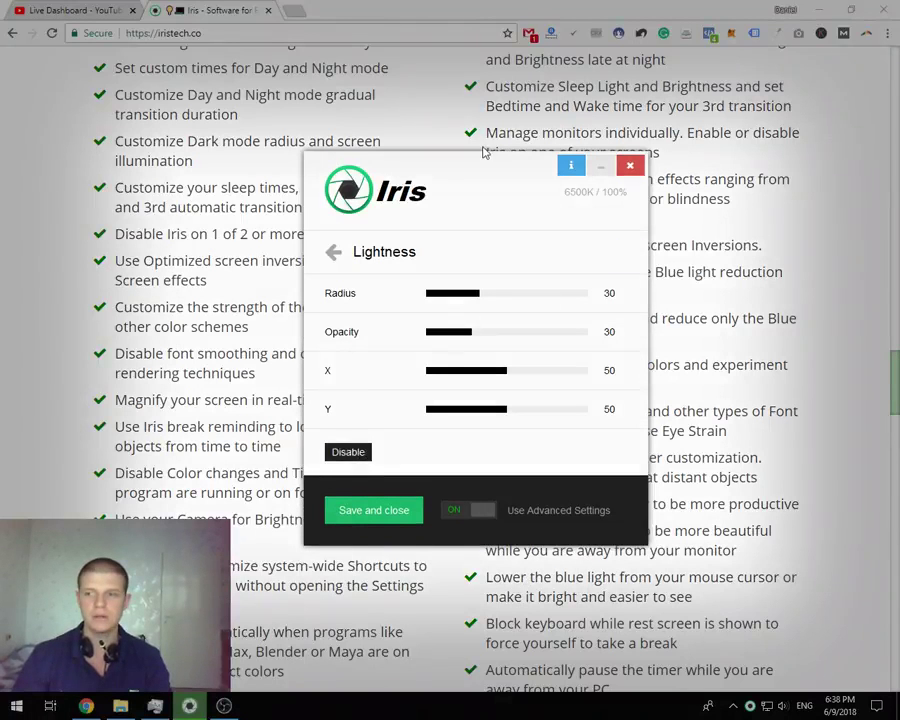
Reposition the Iris window and set the Lightness effect's Radius to 38 and Opacity to 40
drag(483, 150, 500, 190)
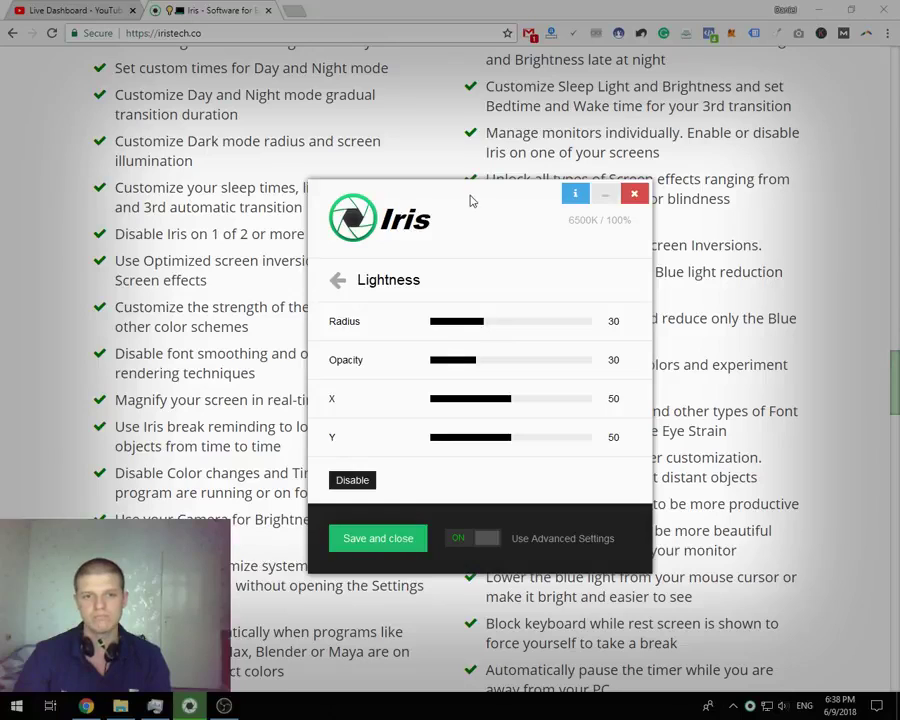
drag(475, 194, 447, 175)
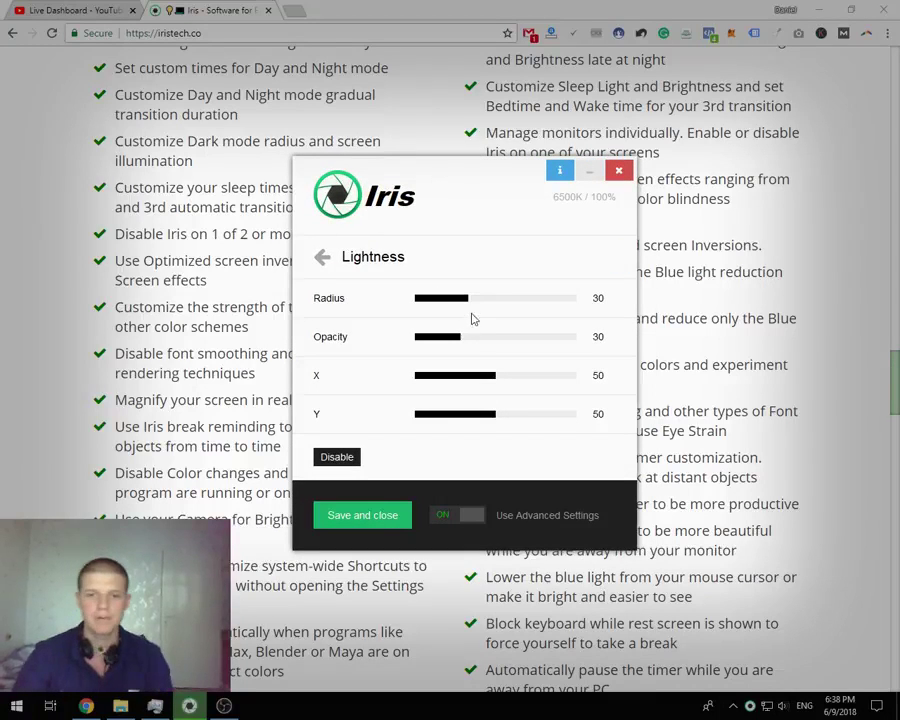
drag(484, 305, 442, 298)
drag(382, 298, 483, 346)
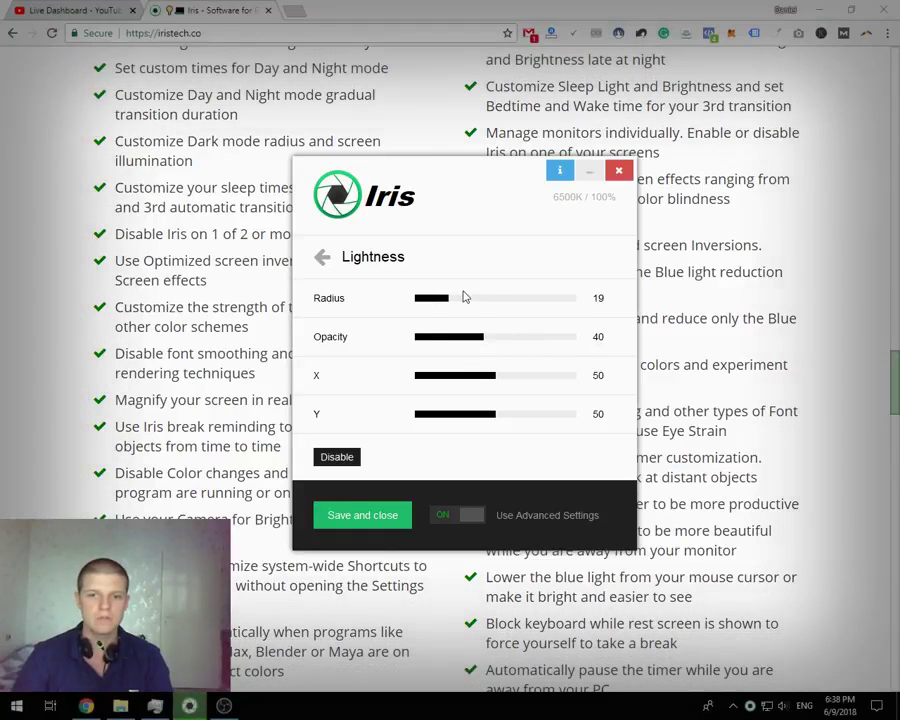
drag(460, 303, 483, 298)
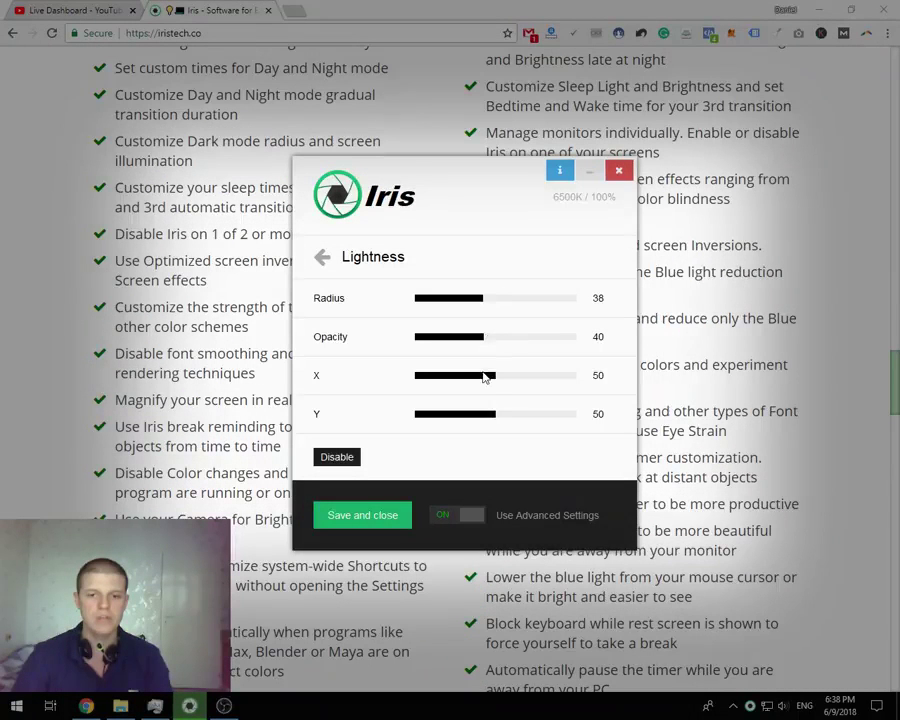
Try other X and Y positions for the Lightness centre, return both to 50, and set the Radius to 30
drag(484, 382, 452, 380)
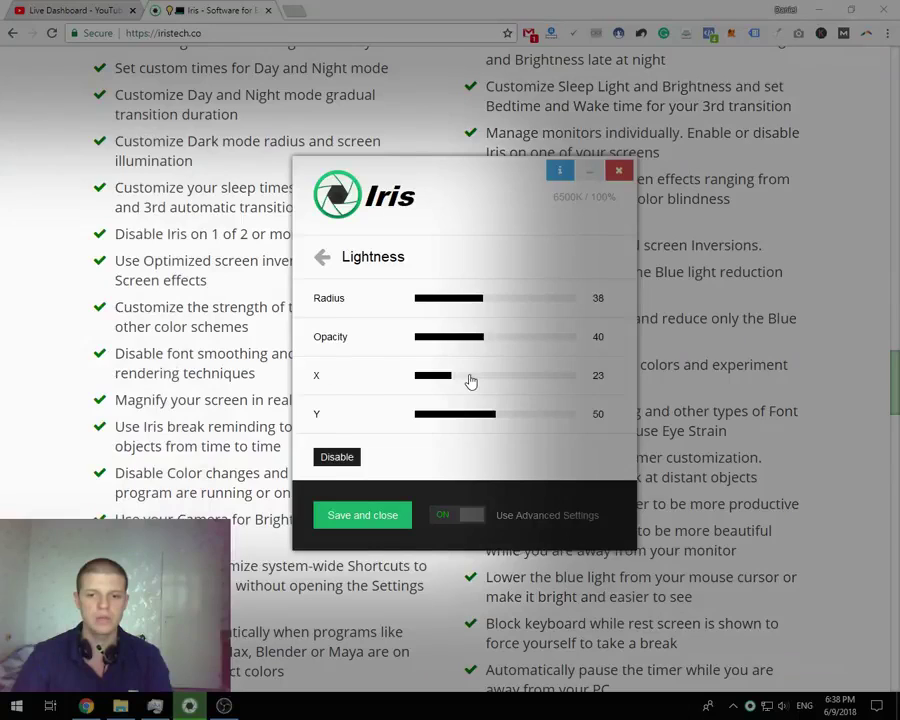
drag(470, 381, 490, 384)
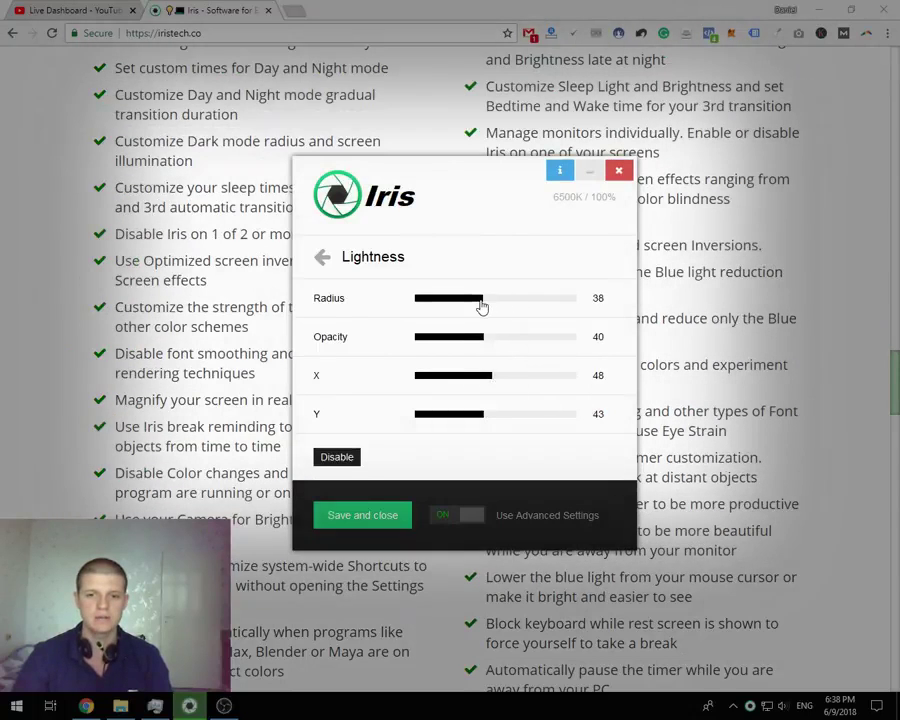
drag(481, 305, 463, 300)
drag(495, 384, 496, 420)
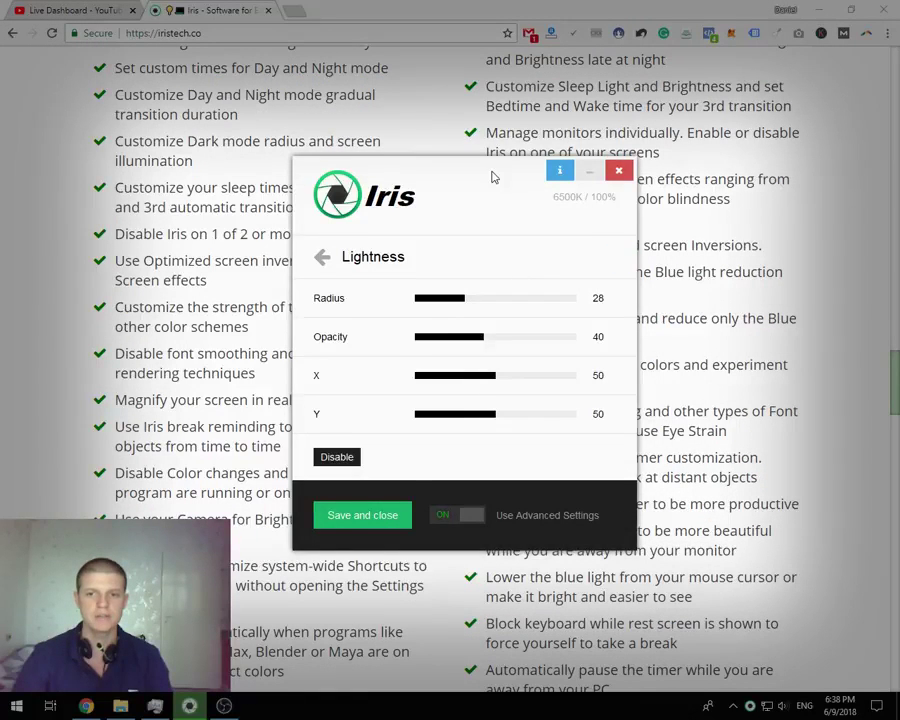
drag(490, 176, 479, 156)
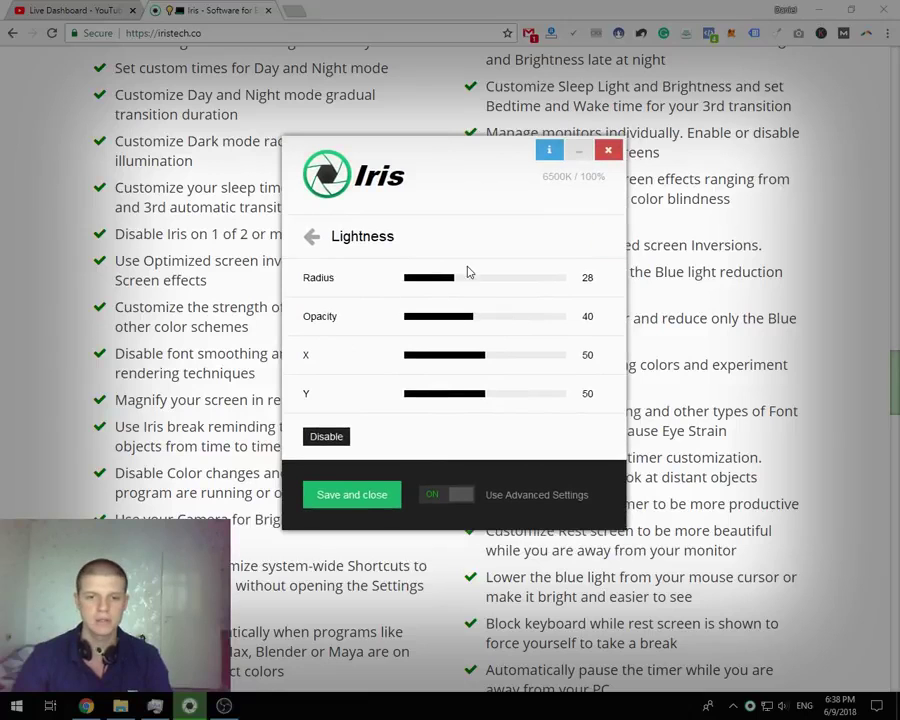
mouse_move(448, 285)
mouse_down()
mouse_move(489, 289)
mouse_move(444, 287)
mouse_move(458, 290)
mouse_up()
Open the Blue light category and set the Day Light to 73
click(313, 238)
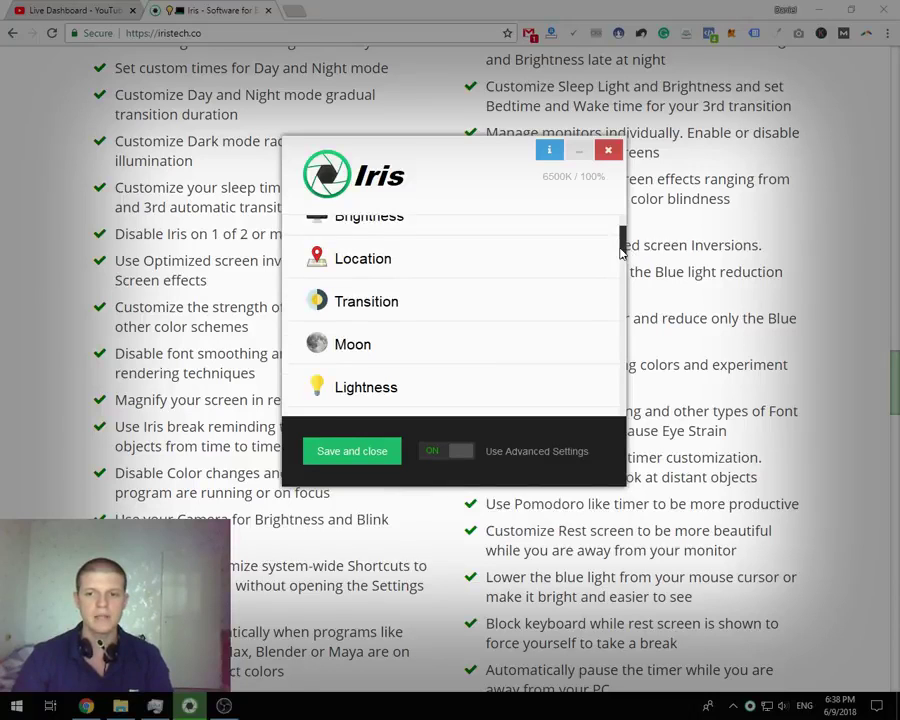
scroll(620, 250, up, 2)
click(363, 234)
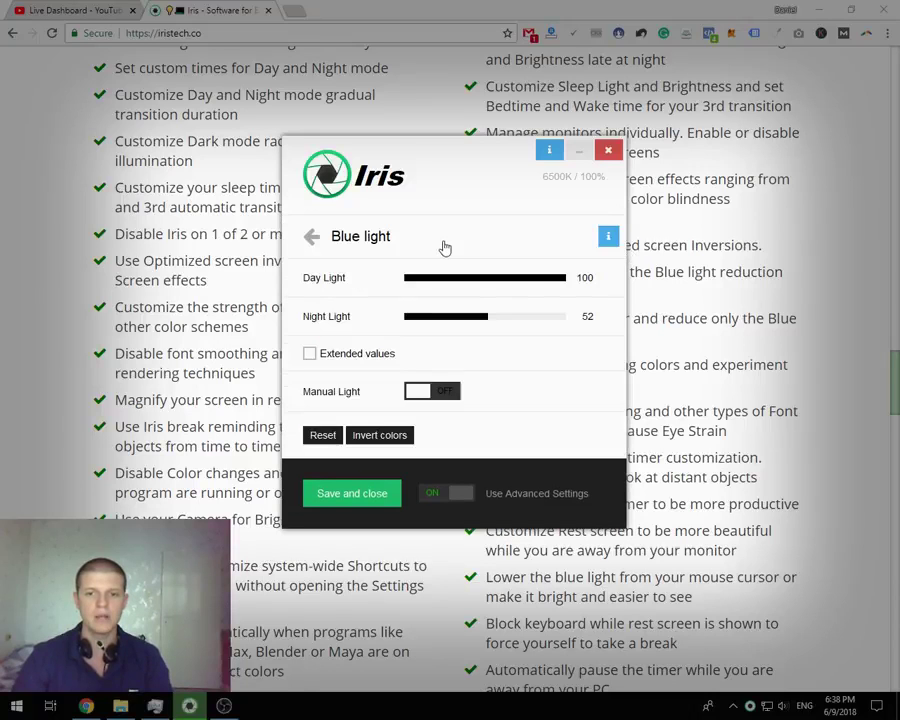
click(521, 284)
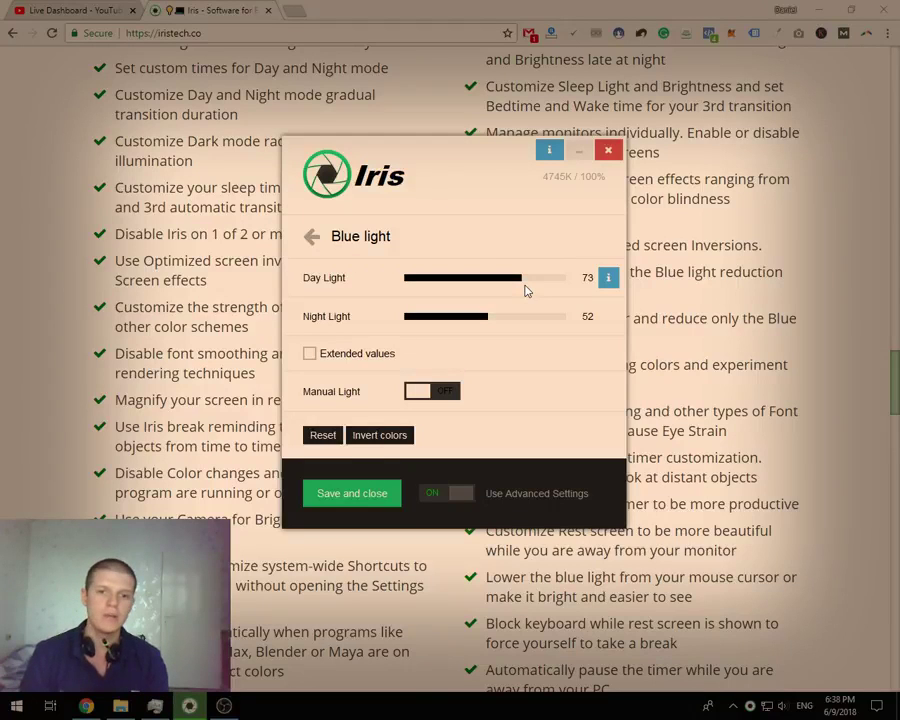
Minimize the Iris window and examine how the web page looks with the Lightness effect and reduced blue light combined
click(577, 151)
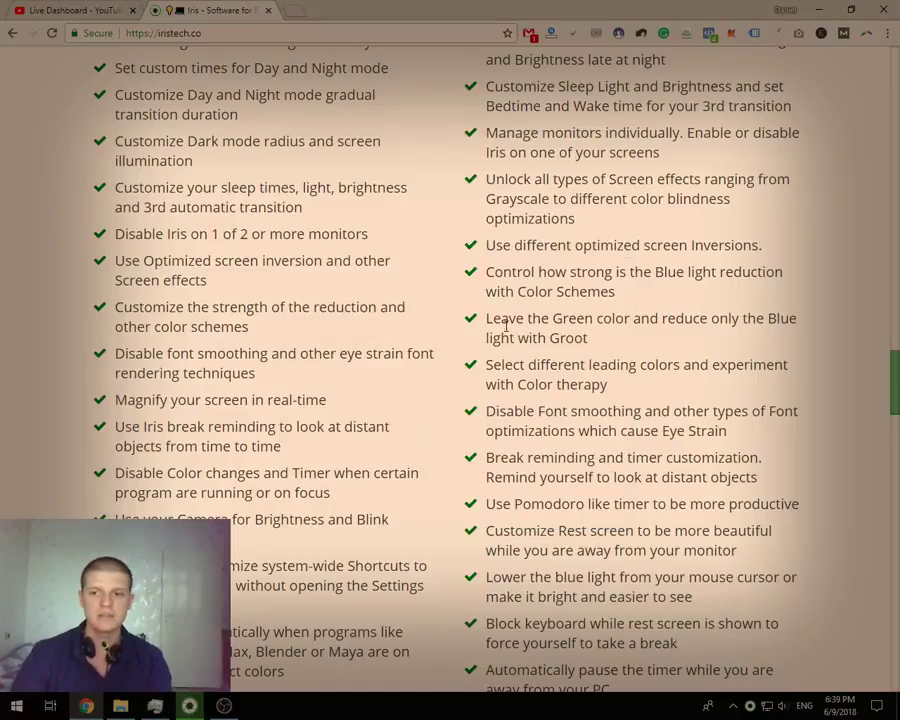
scroll(458, 331, down, 6)
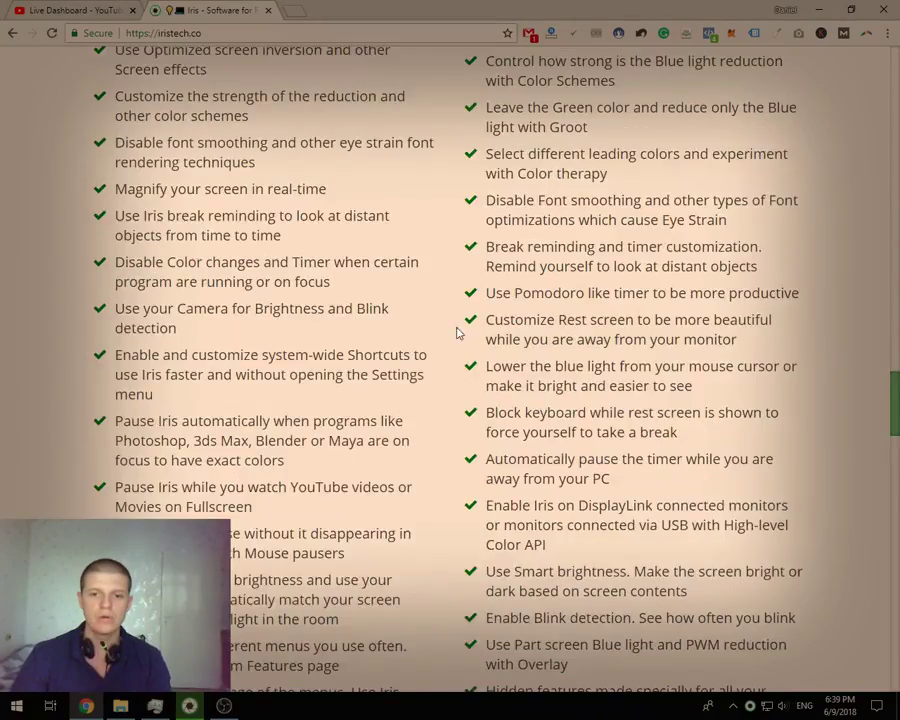
scroll(362, 307, up, 4)
scroll(362, 320, up, 2)
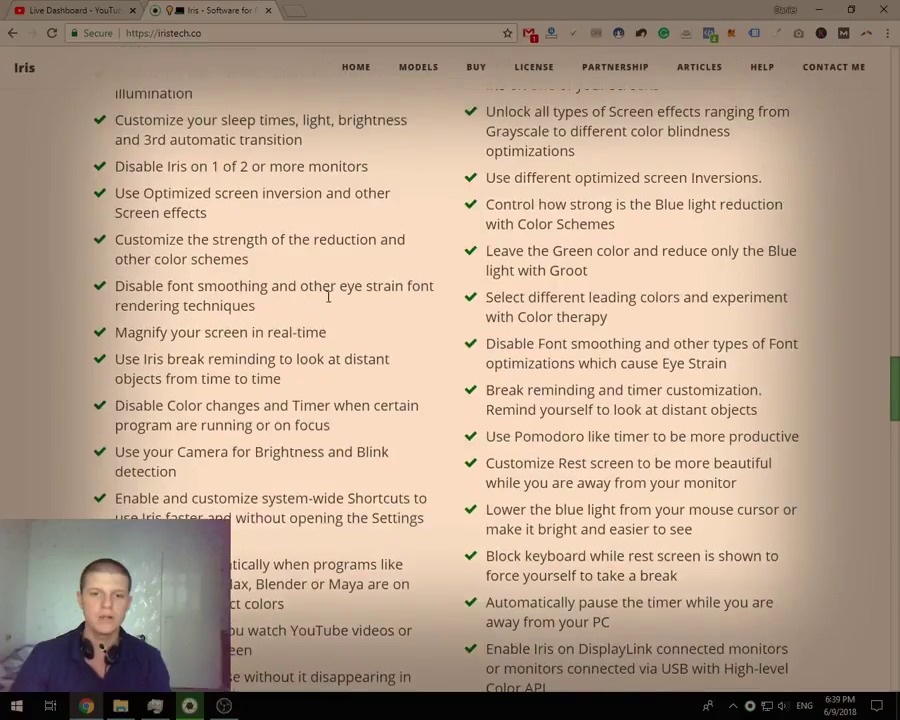
scroll(857, 368, up, 6)
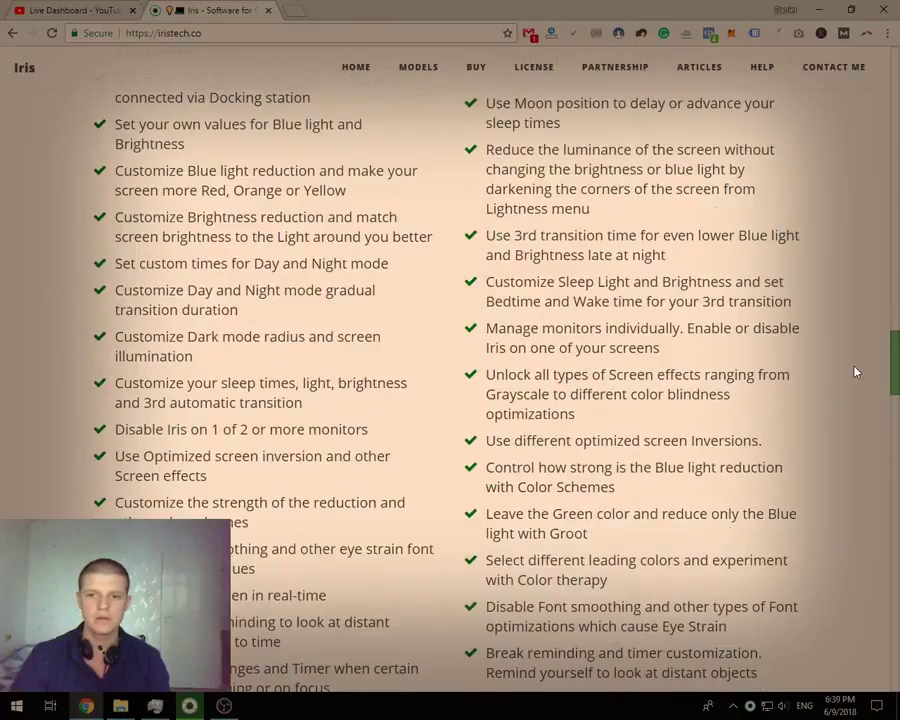
scroll(884, 266, up, 5)
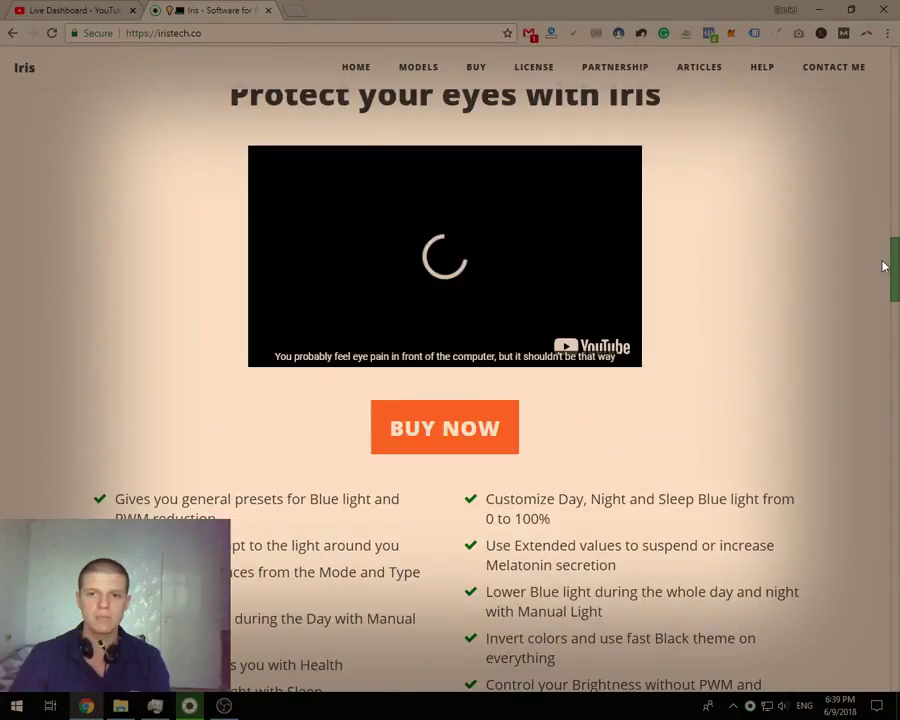
scroll(884, 266, up, 9)
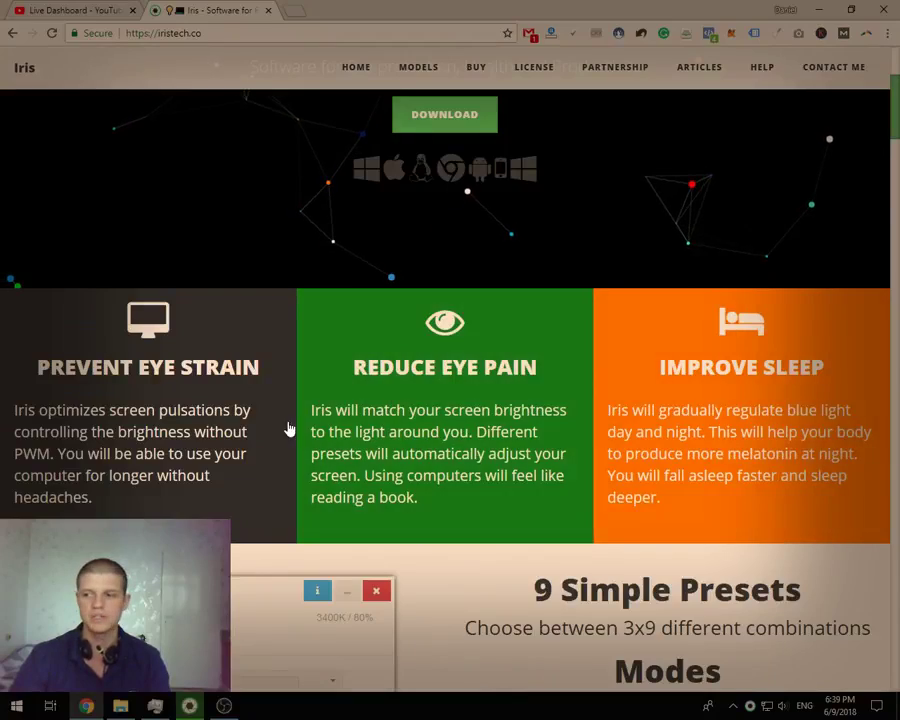
scroll(437, 360, down, 4)
scroll(437, 358, down, 16)
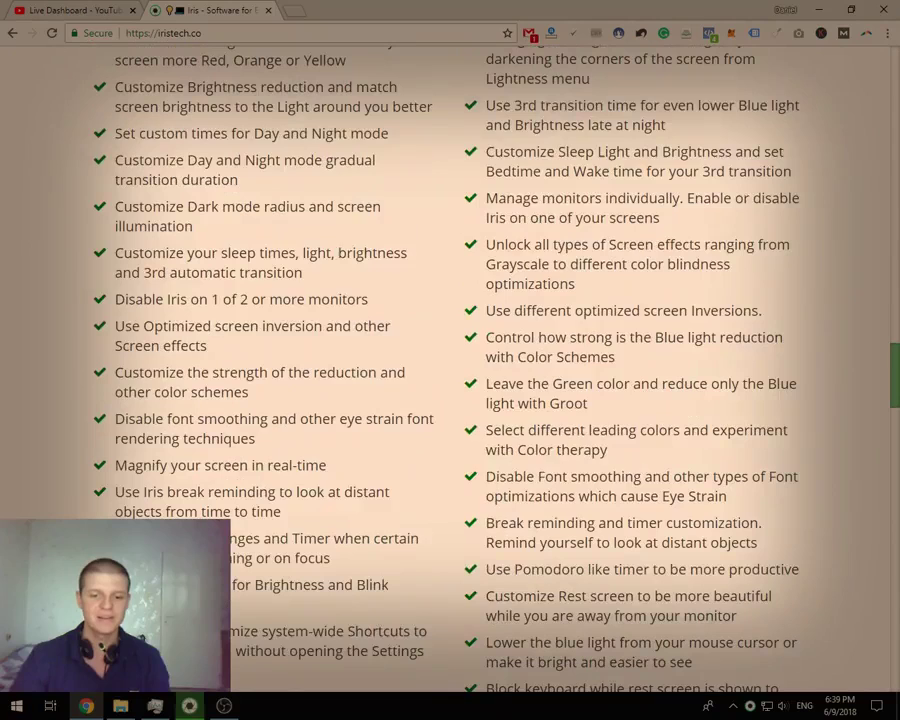
Restore the Iris window, return to the Lightness category, and switch its effect off and on again
click(190, 706)
click(309, 238)
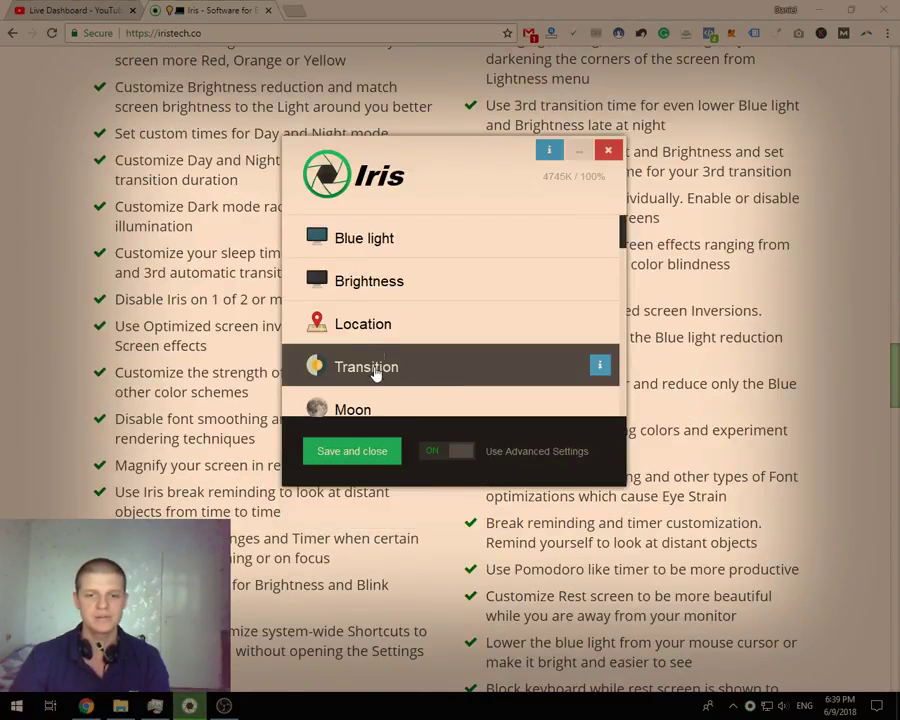
drag(623, 232, 623, 255)
click(372, 314)
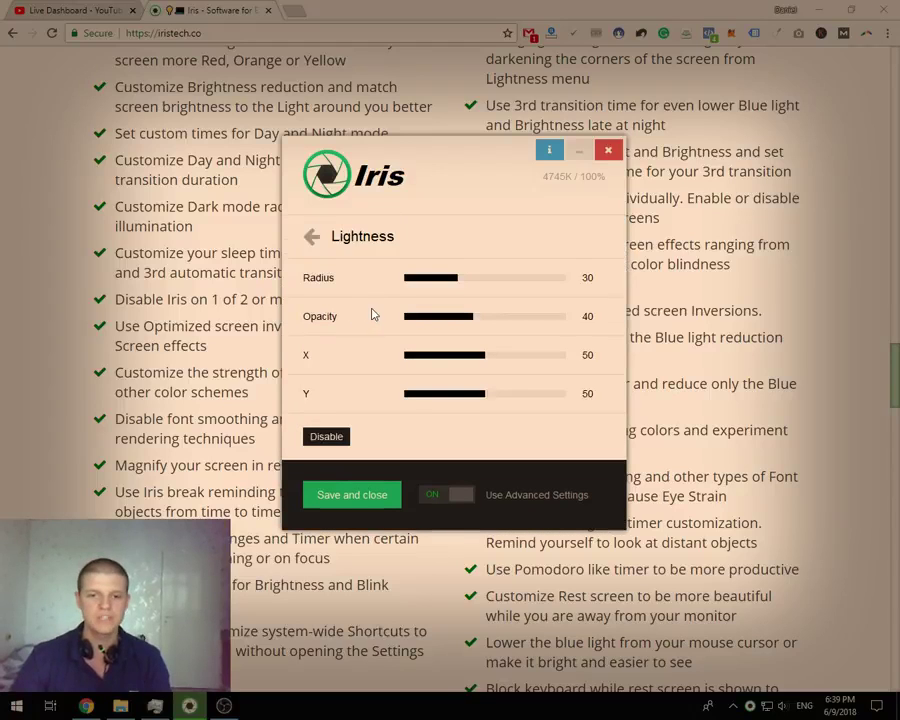
click(330, 440)
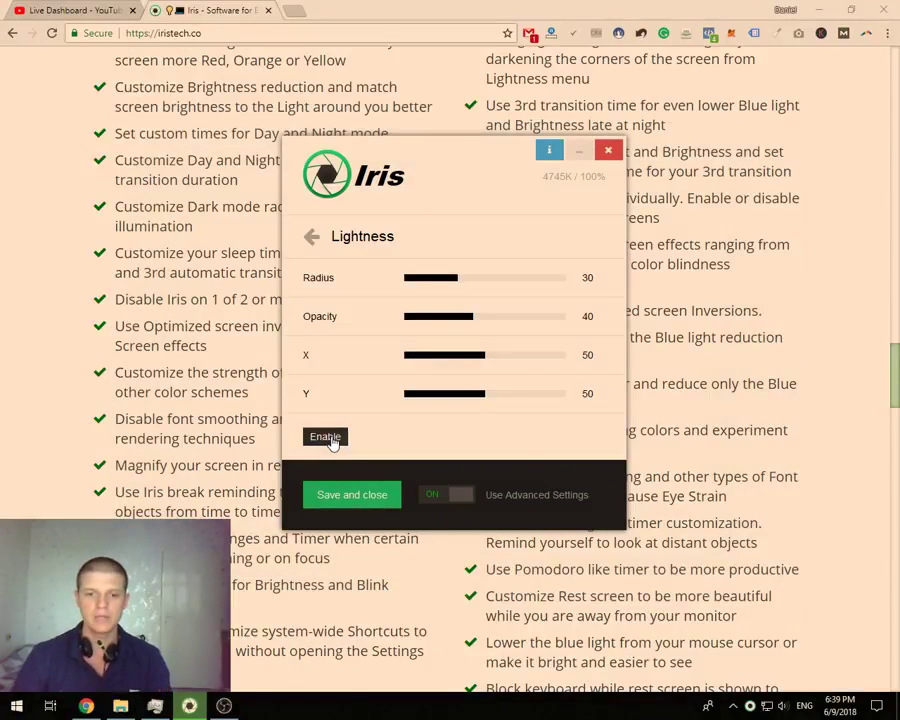
click(330, 439)
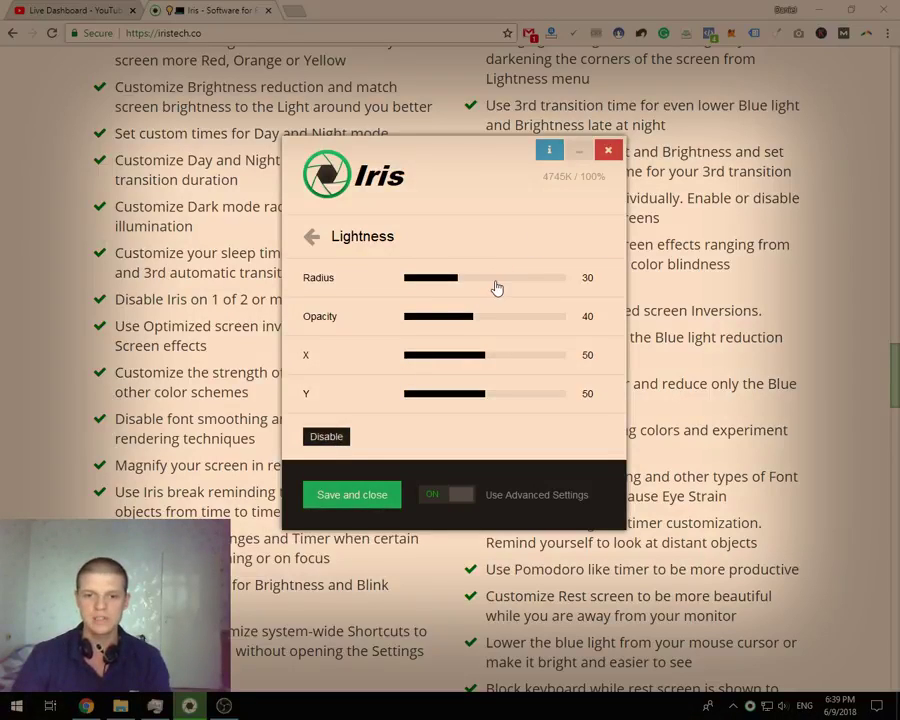
Set the Lightness Radius to 90 and Opacity to 80, toggle the effect repeatedly to compare, and leave it disabled
drag(497, 288, 572, 283)
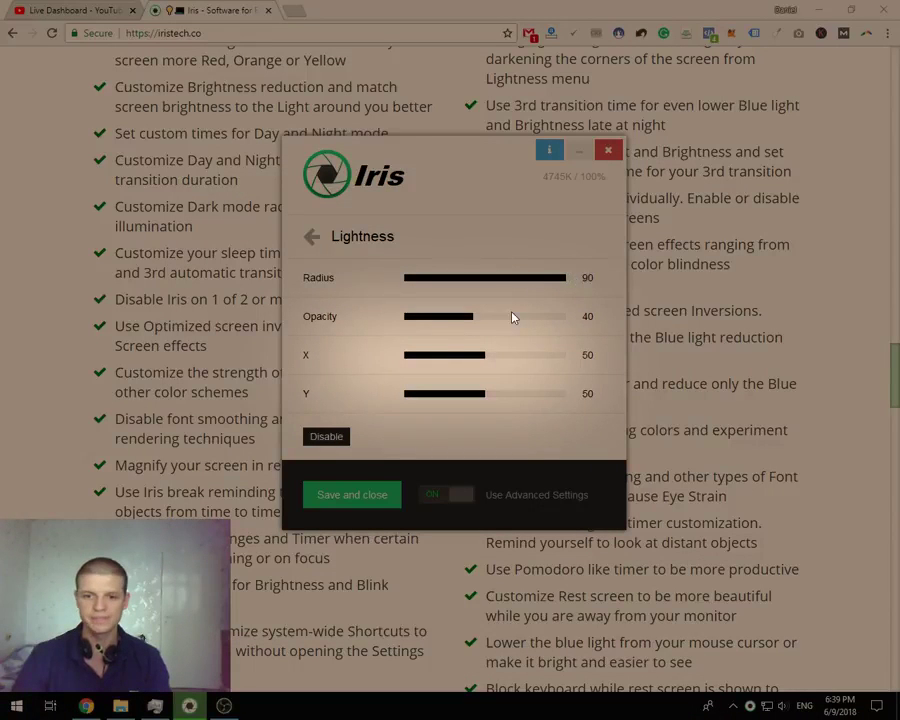
drag(514, 321, 568, 317)
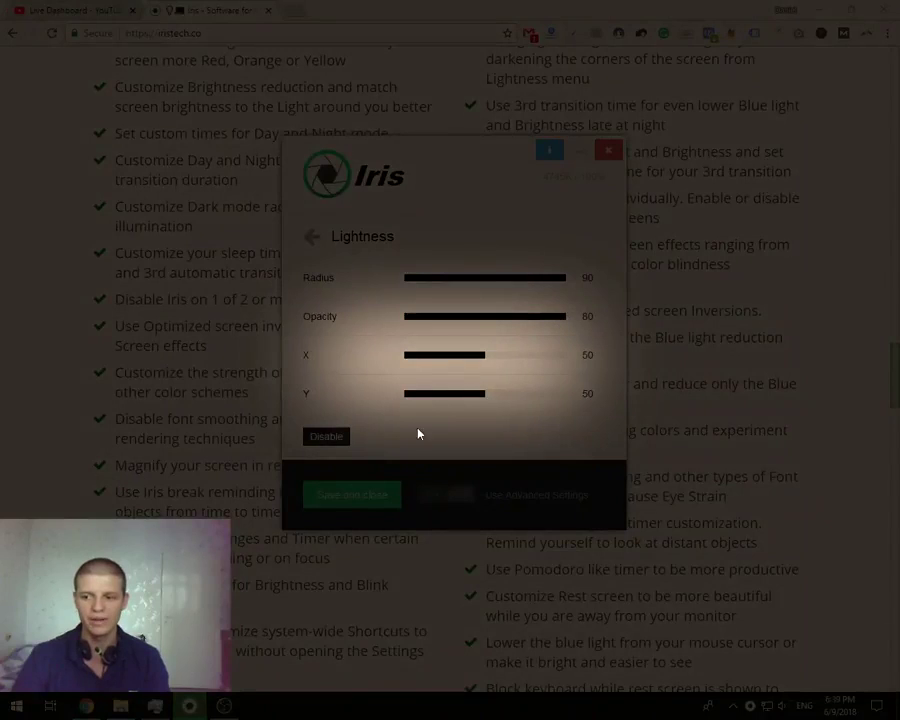
click(320, 439)
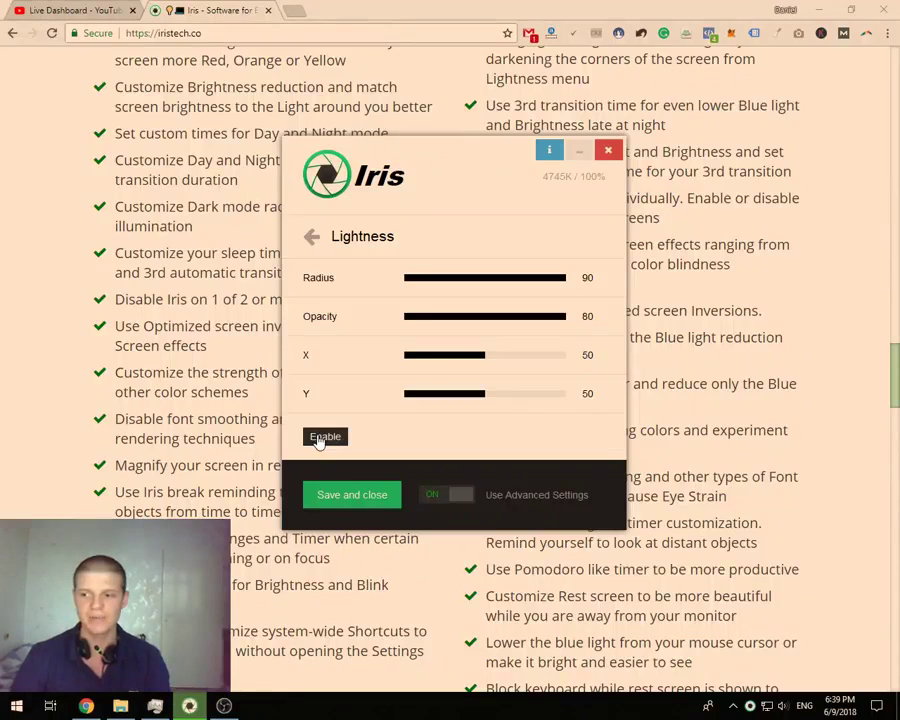
click(320, 438)
click(319, 440)
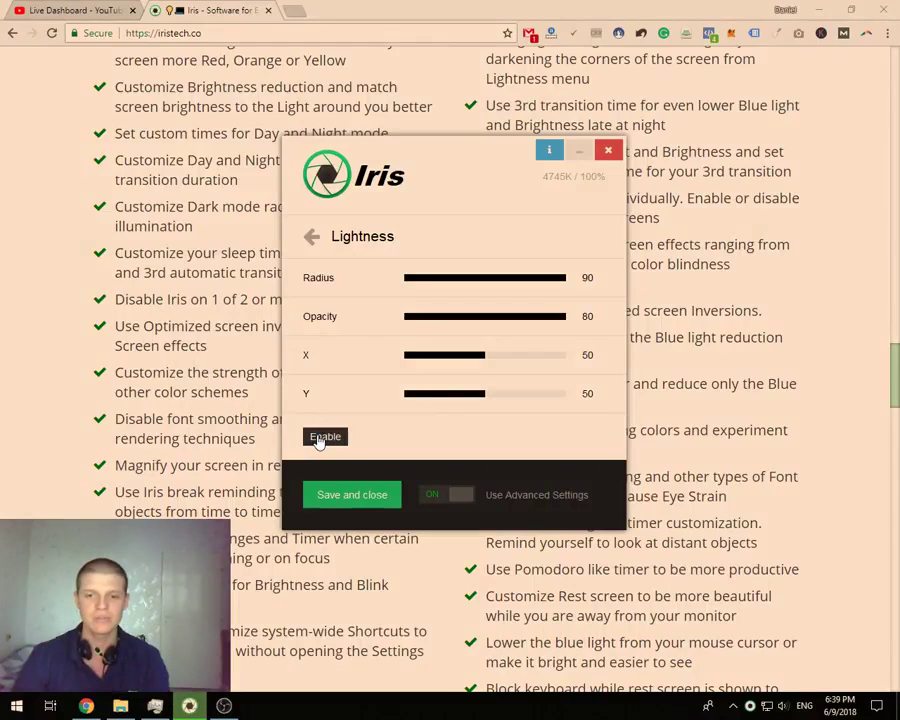
click(319, 440)
click(319, 440)
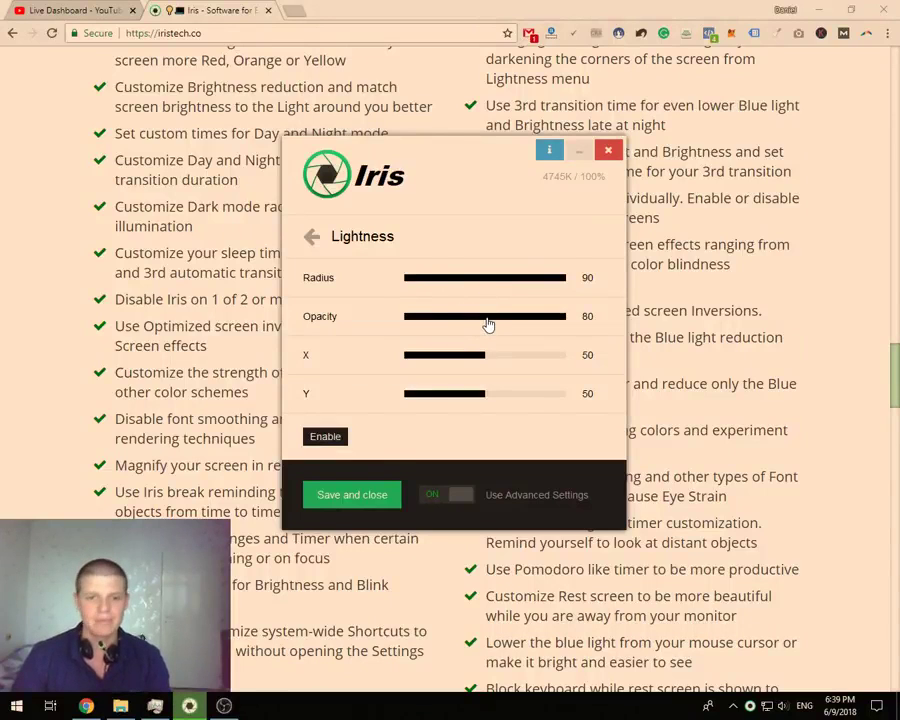
Lower the Lightness Radius and Opacity and enable the effect again
drag(482, 283, 438, 324)
click(333, 440)
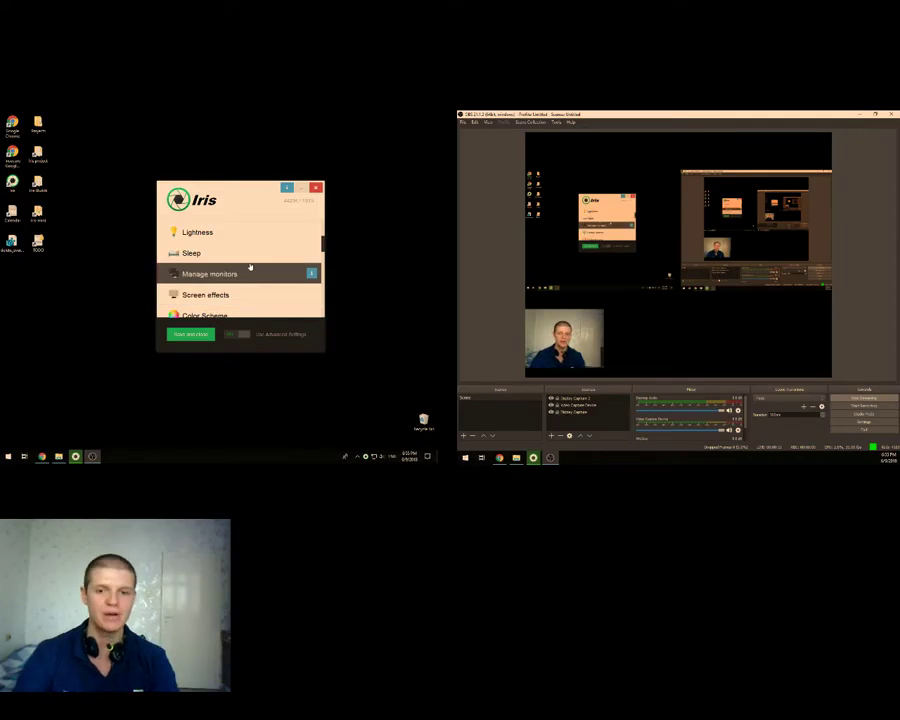
Switch off the advanced settings and close the Iris window
key(ctrl+1)
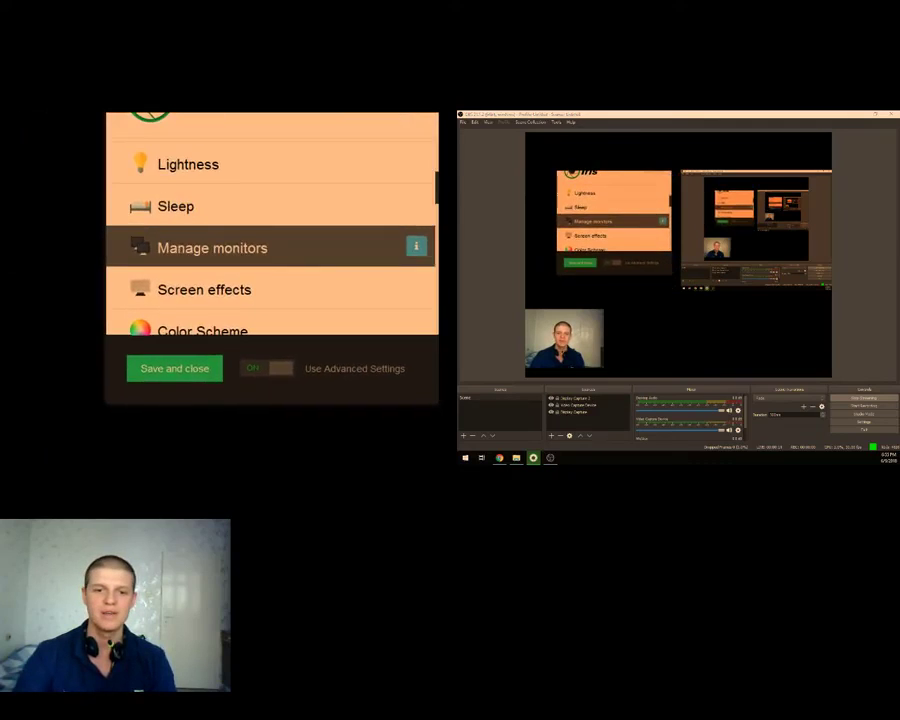
key(Escape)
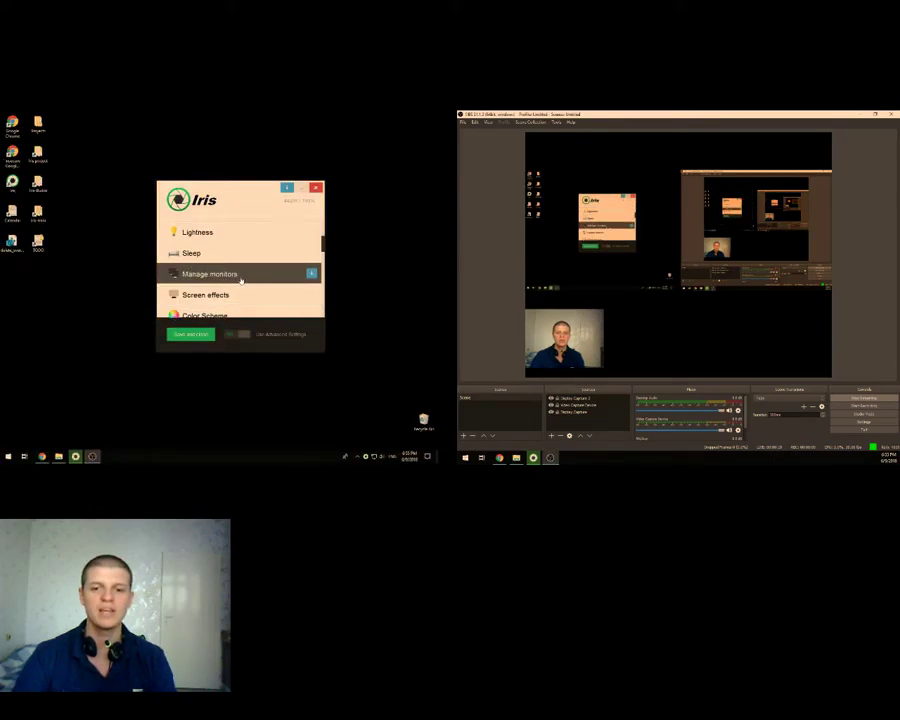
click(240, 334)
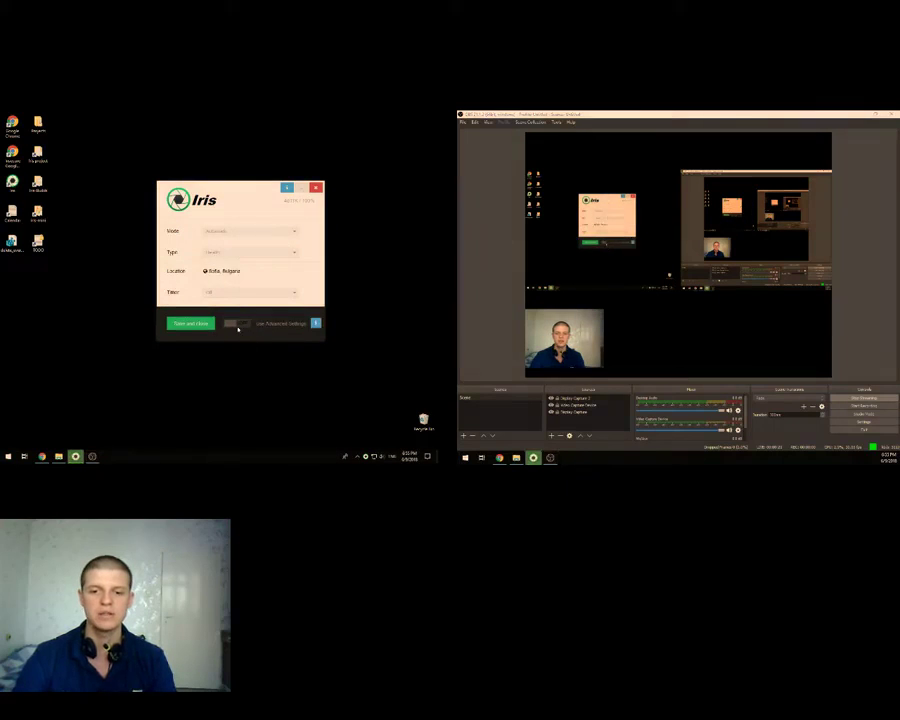
click(316, 188)
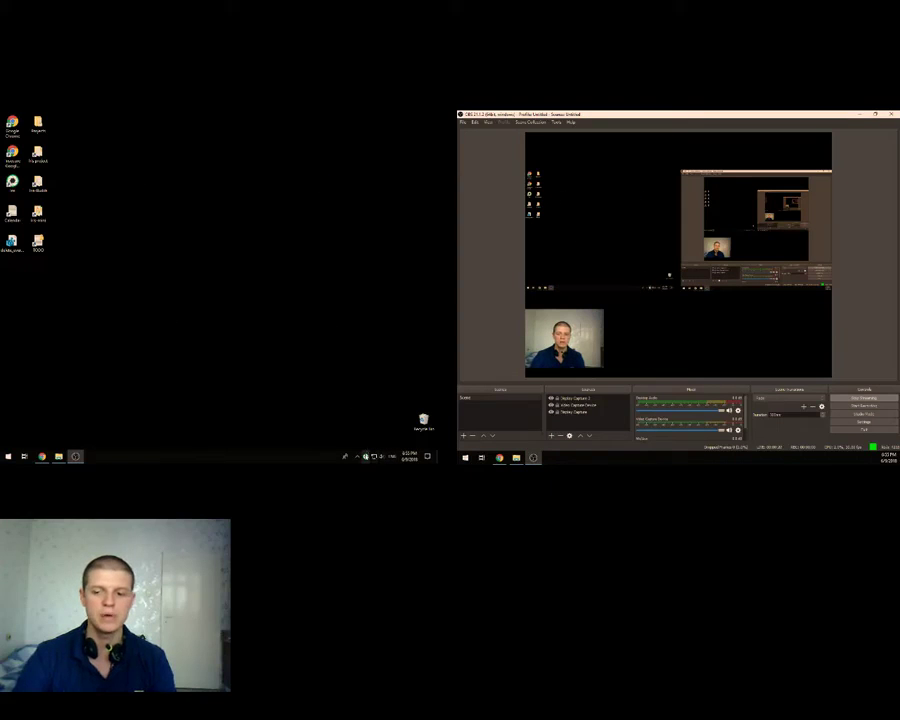
Reopen Iris, turn the advanced settings back on, and show the Manage monitors category magnified
click(364, 456)
click(233, 332)
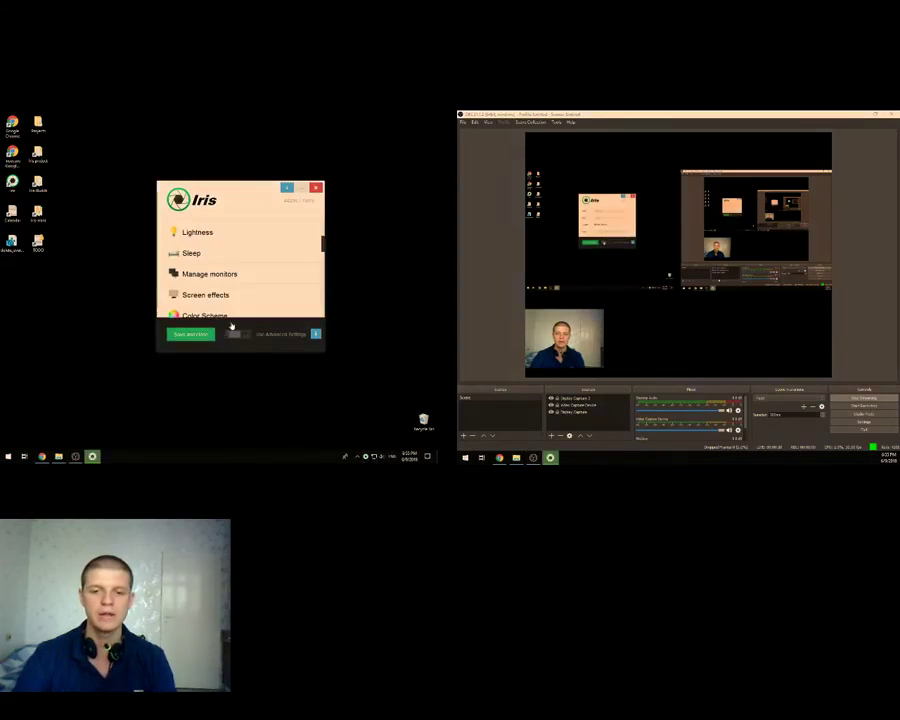
click(196, 274)
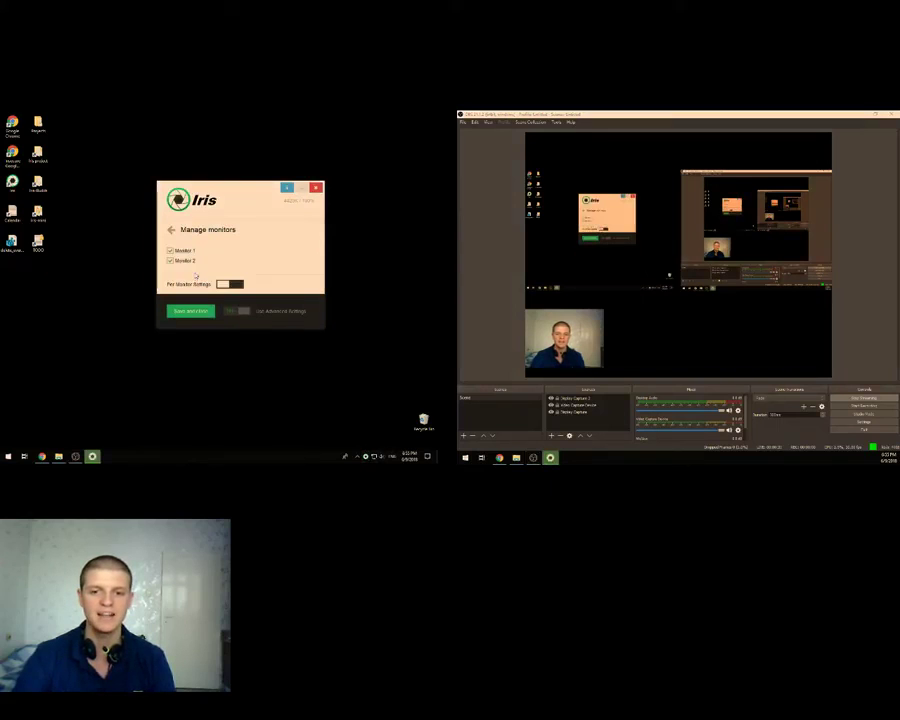
key(super+plus)
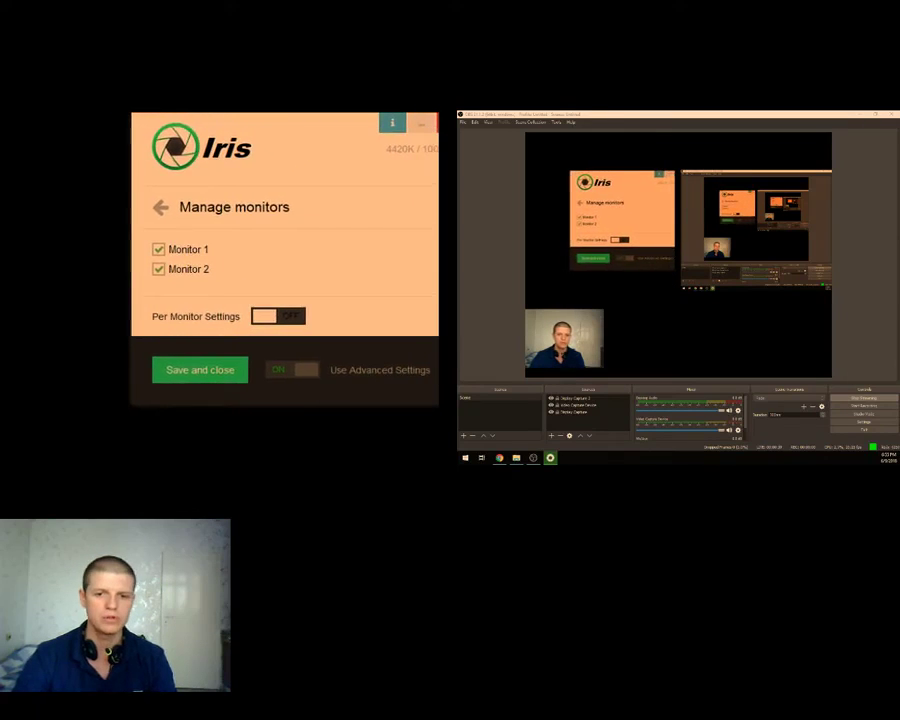
Return the screen to normal magnification, and restore, minimise, reopen and maximise the OBS window on the second monitor
key(super+minus)
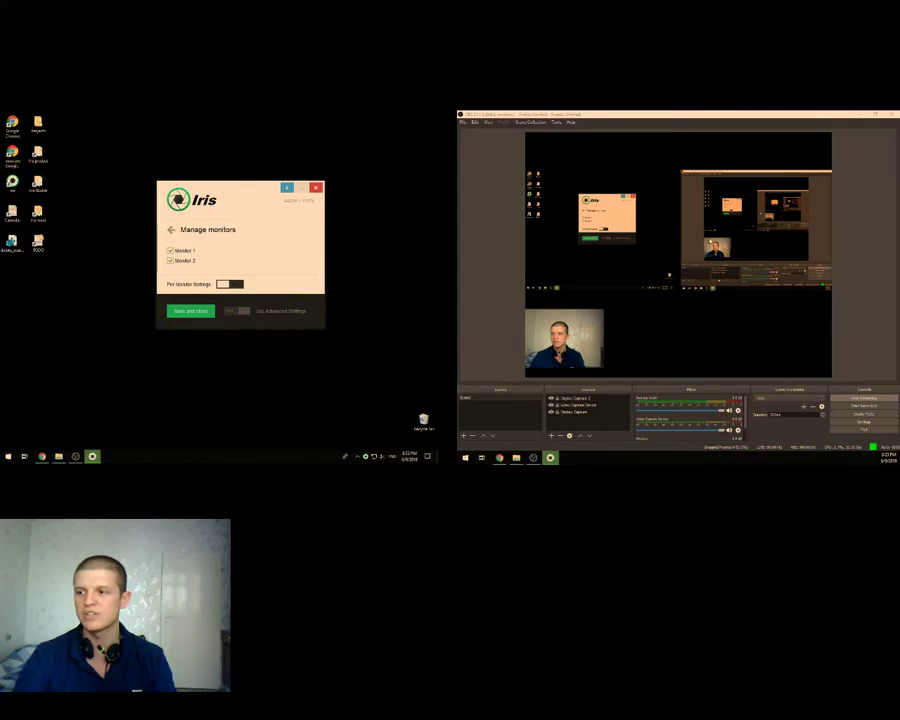
double_click(681, 113)
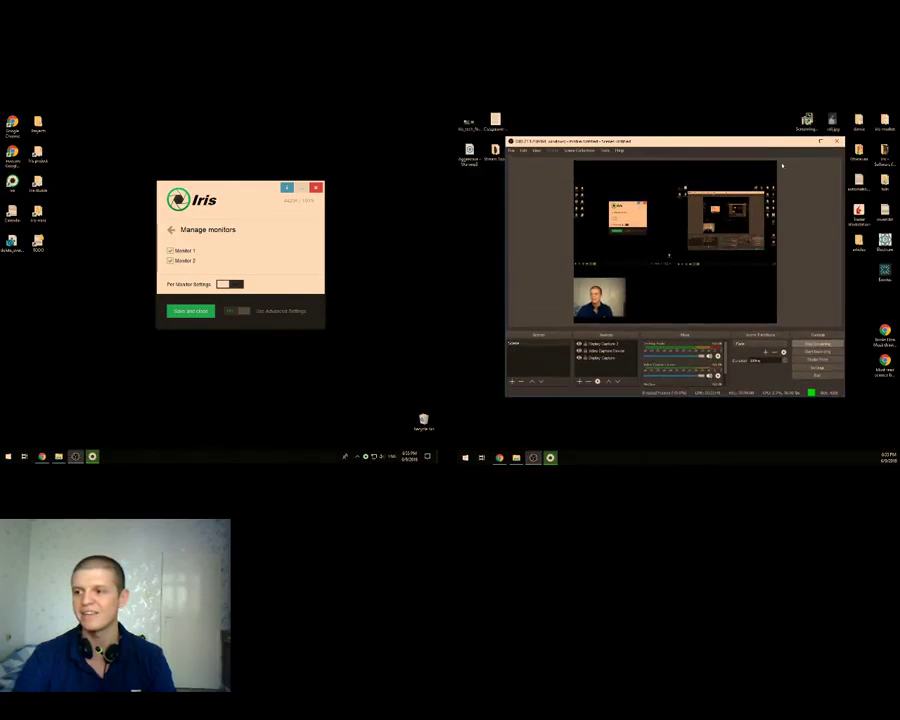
click(810, 142)
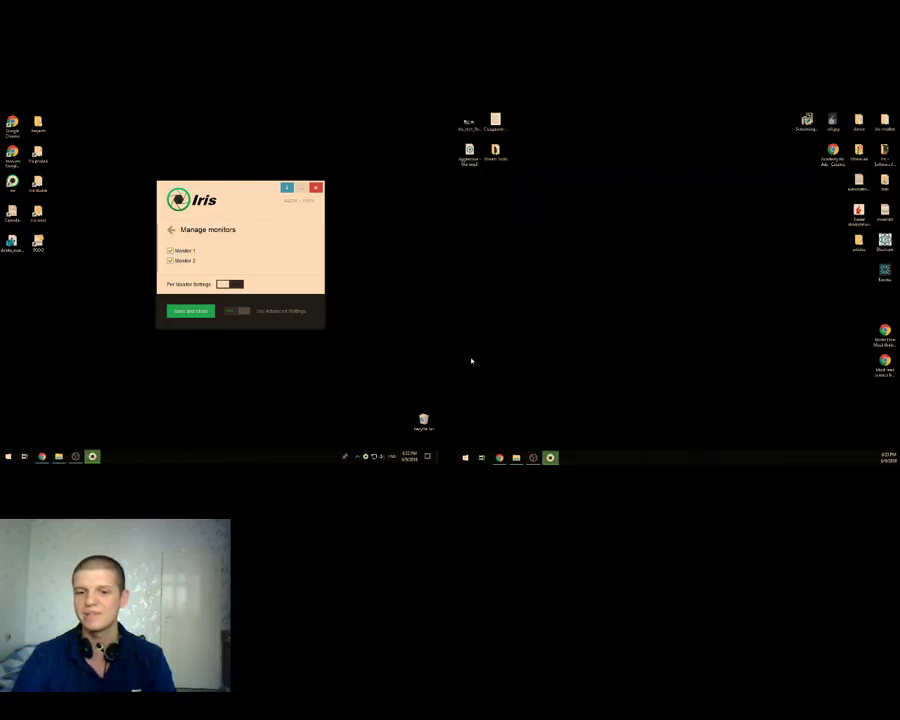
click(533, 458)
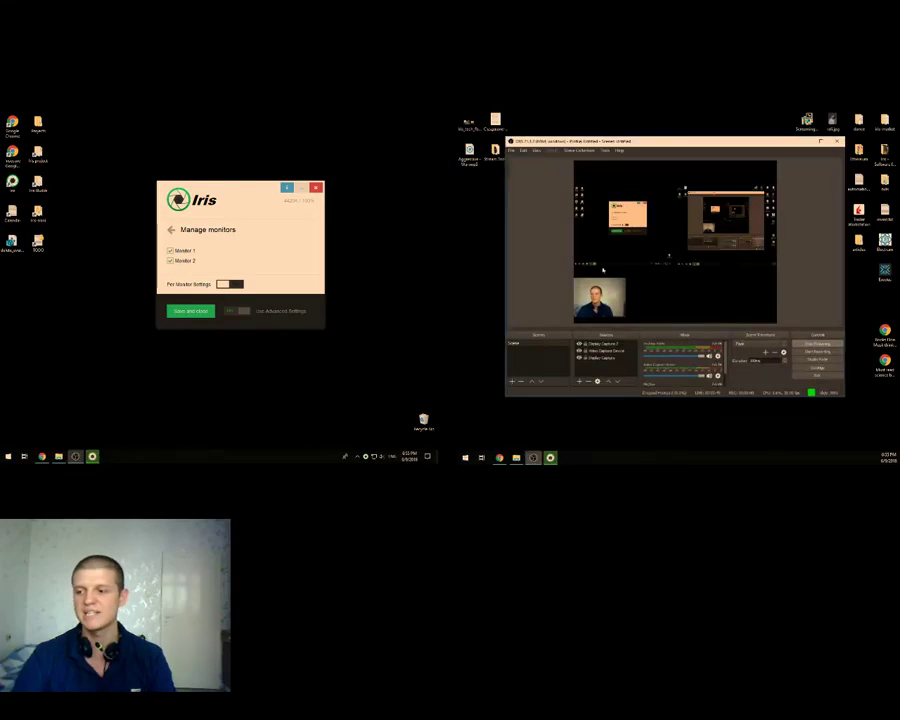
double_click(665, 113)
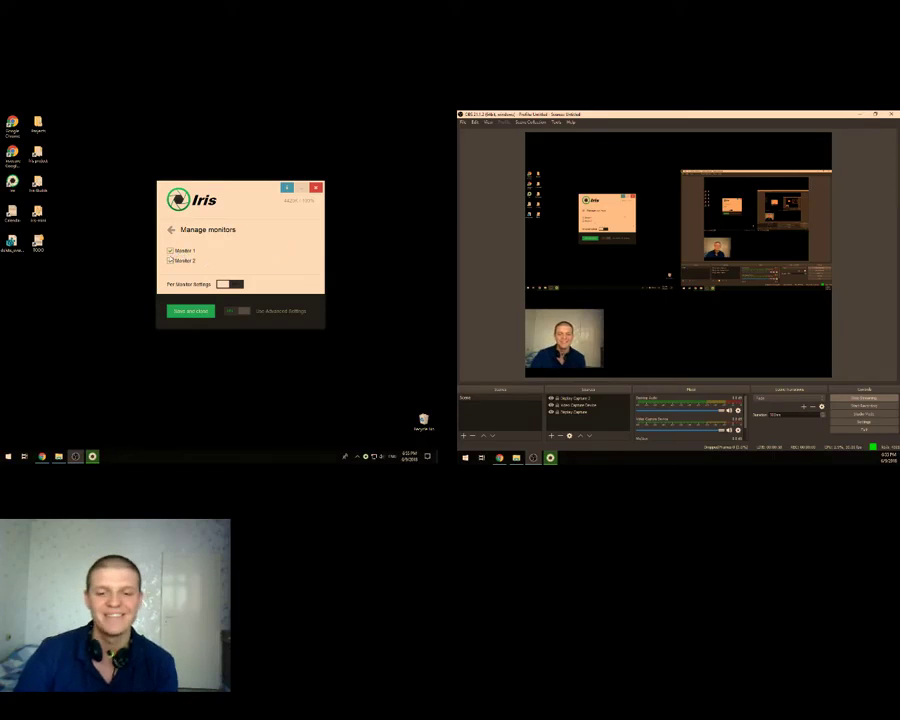
Move the Iris window slightly, circle the Manage monitors heading and monitor list with the annotation pen, and clear the drawing
mouse_move(224, 196)
mouse_down()
mouse_move(194, 209)
mouse_move(293, 209)
mouse_move(241, 211)
mouse_move(224, 202)
mouse_up()
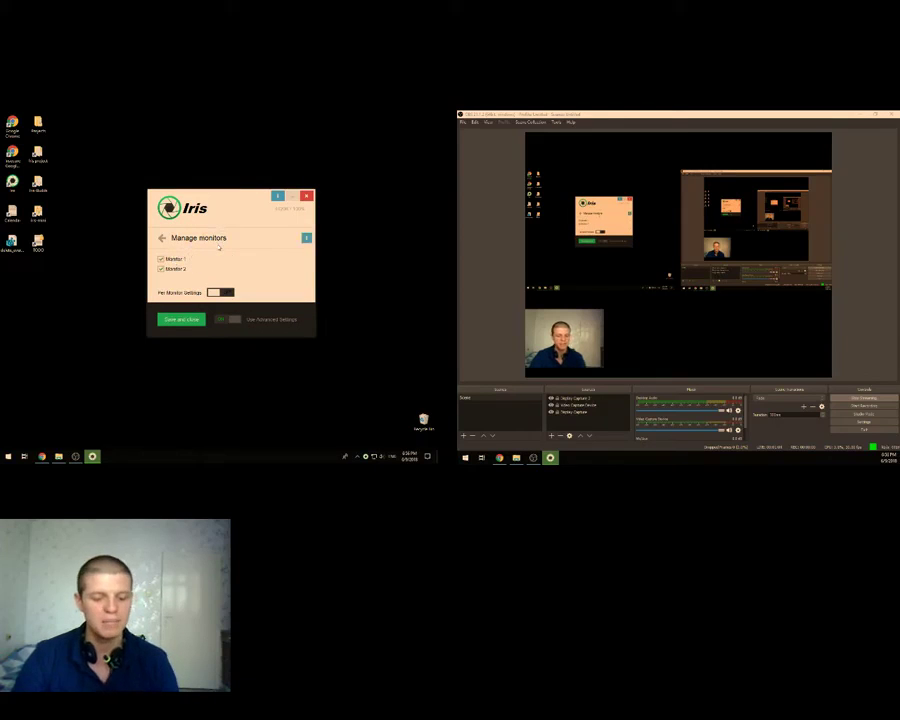
mouse_move(300, 192)
mouse_down()
mouse_move(142, 226)
mouse_move(200, 262)
mouse_up()
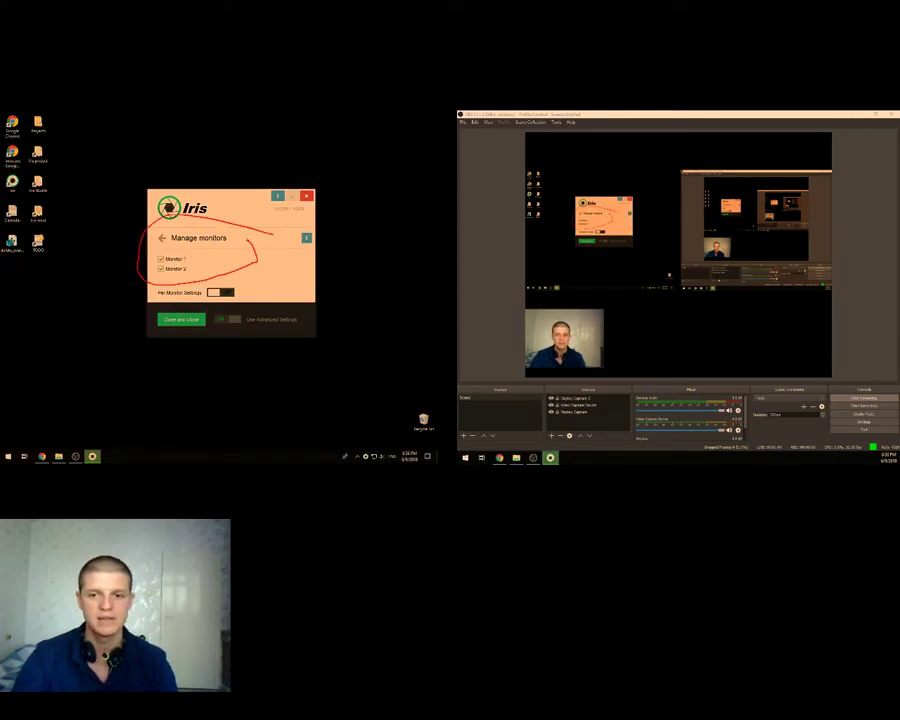
key(Escape)
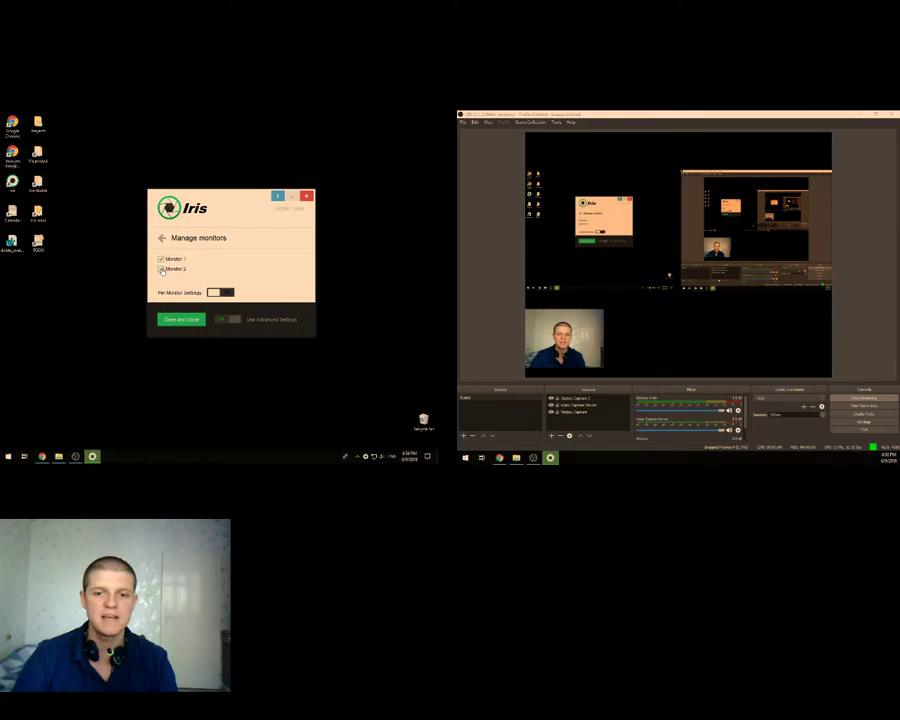
Exclude Monitor 2 from Iris and lower the Blue light category's Day Light almost to its minimum
click(161, 270)
click(161, 270)
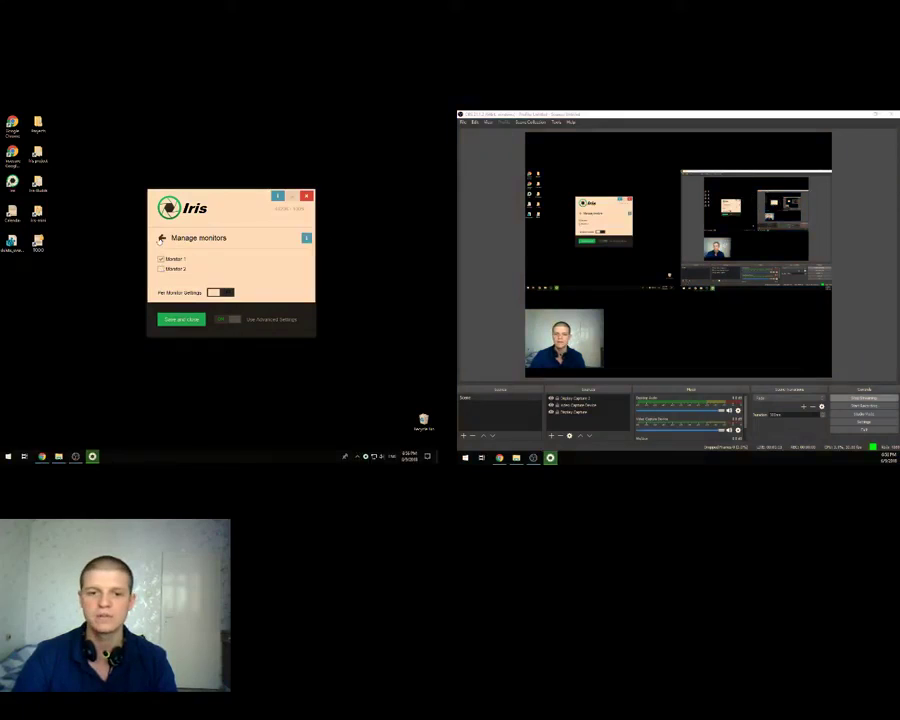
click(161, 238)
scroll(166, 237, up, 3)
click(182, 238)
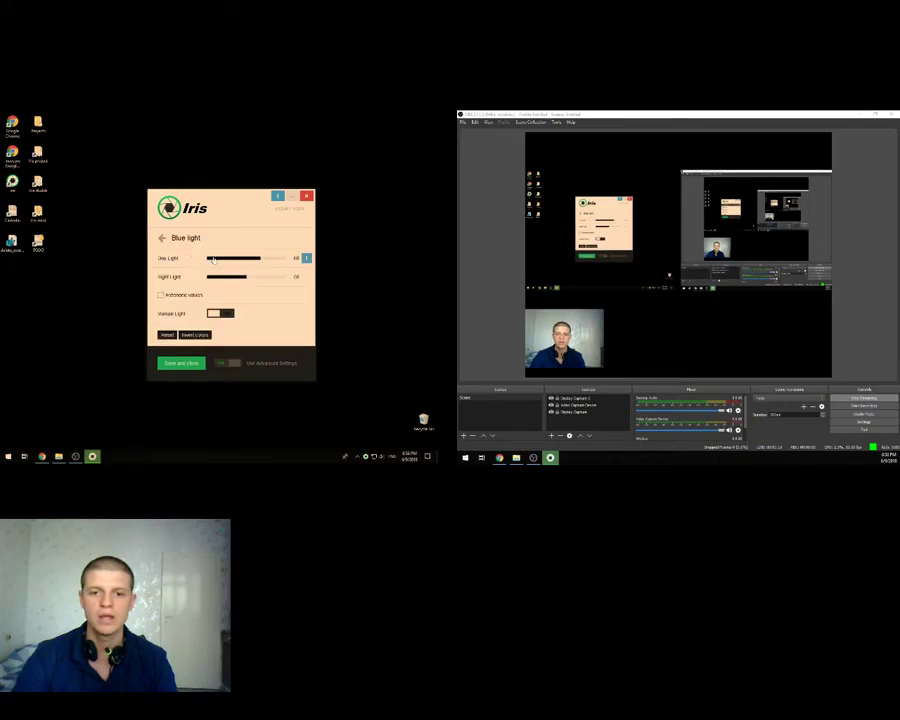
click(213, 259)
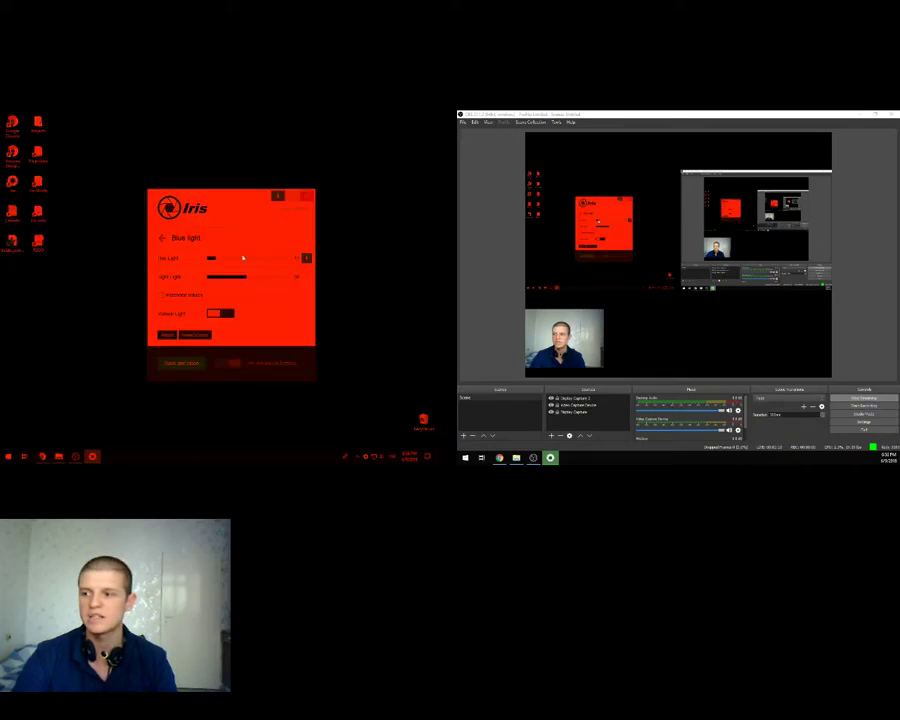
mouse_move(212, 260)
mouse_down()
mouse_move(270, 258)
mouse_move(211, 261)
mouse_up()
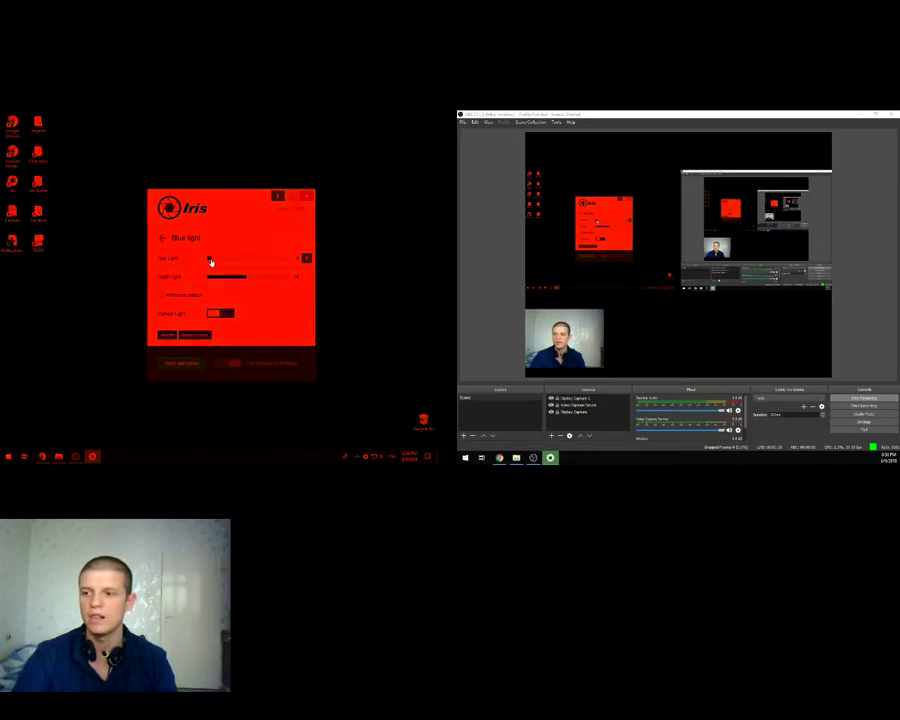
Minimise the OBS window, raise Day Light to a moderate level, and return to the category list
click(858, 114)
drag(730, 165, 565, 378)
drag(232, 260, 245, 258)
drag(735, 173, 610, 325)
click(162, 239)
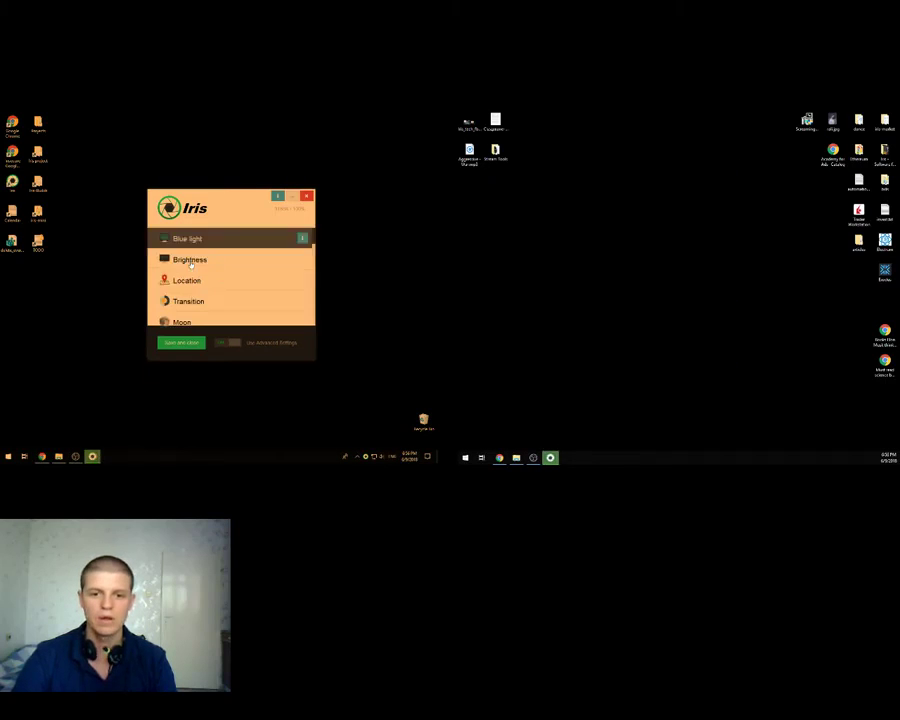
Go back to Manage monitors, enable Monitor 2 and disable Monitor 1
scroll(210, 292, down, 1)
scroll(203, 289, up, 3)
scroll(202, 287, down, 5)
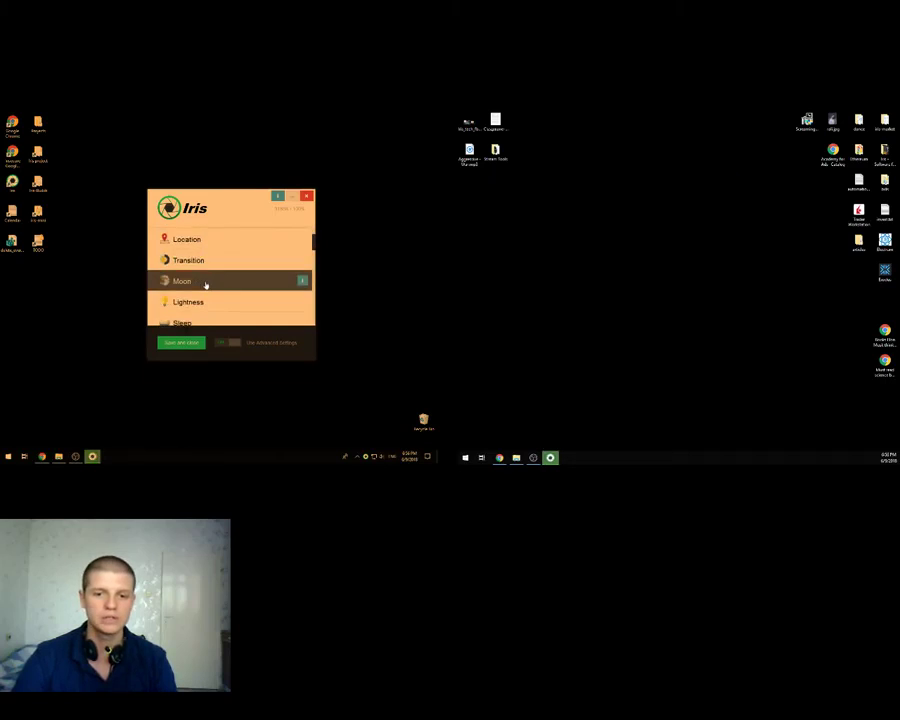
click(193, 304)
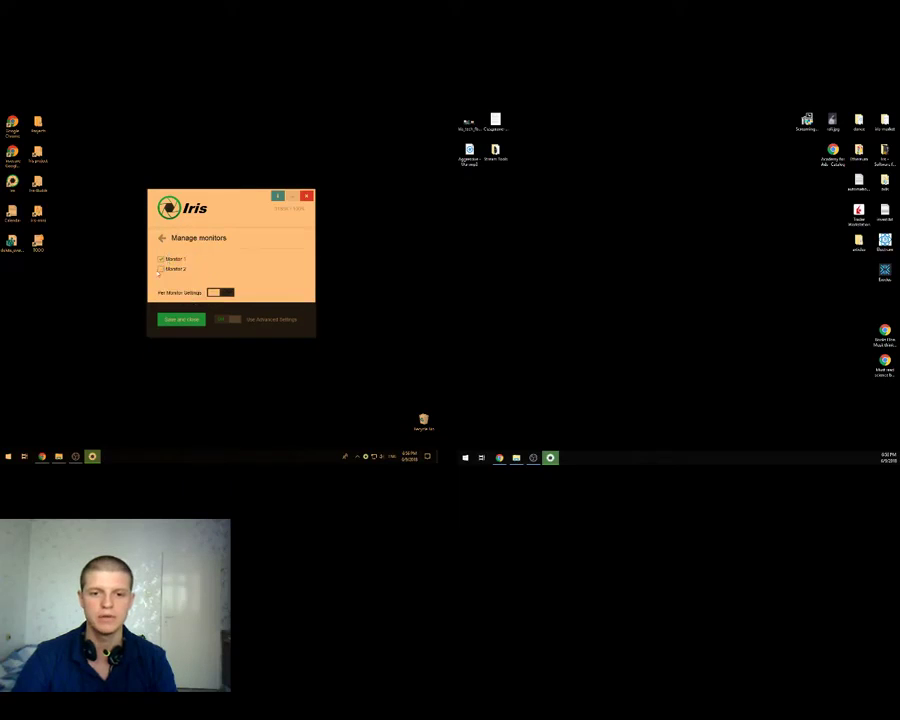
click(160, 269)
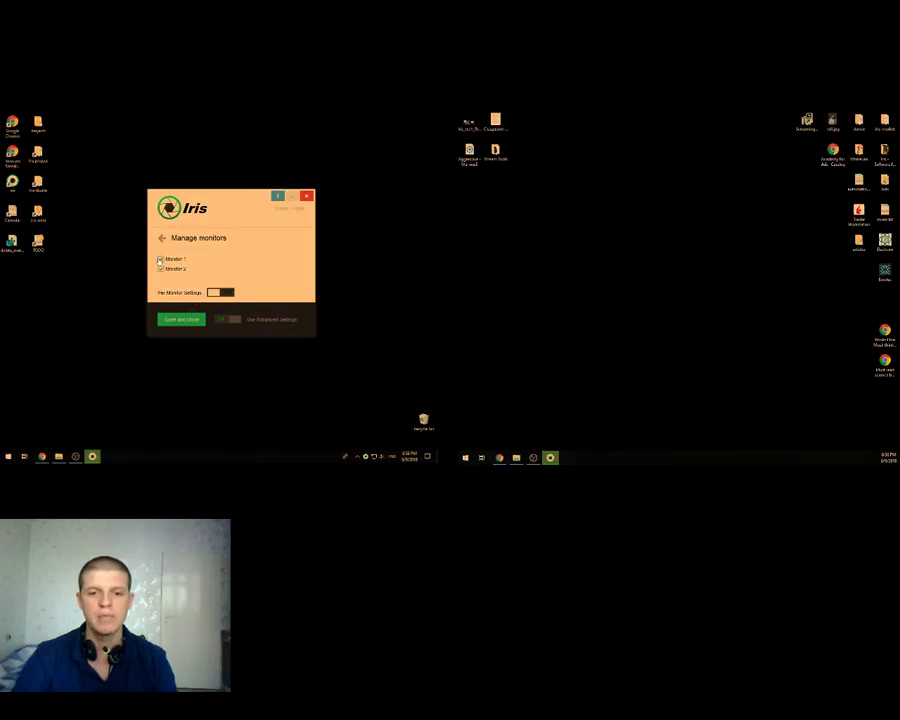
click(161, 259)
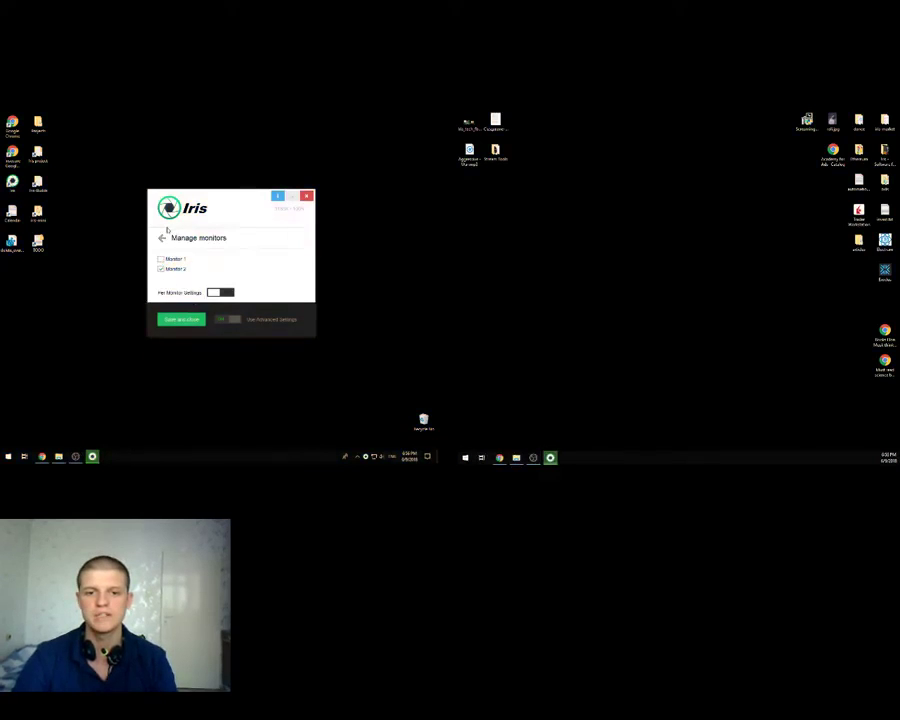
Reposition the Iris window on the first monitor and enable Monitor 1 again
drag(241, 200, 215, 209)
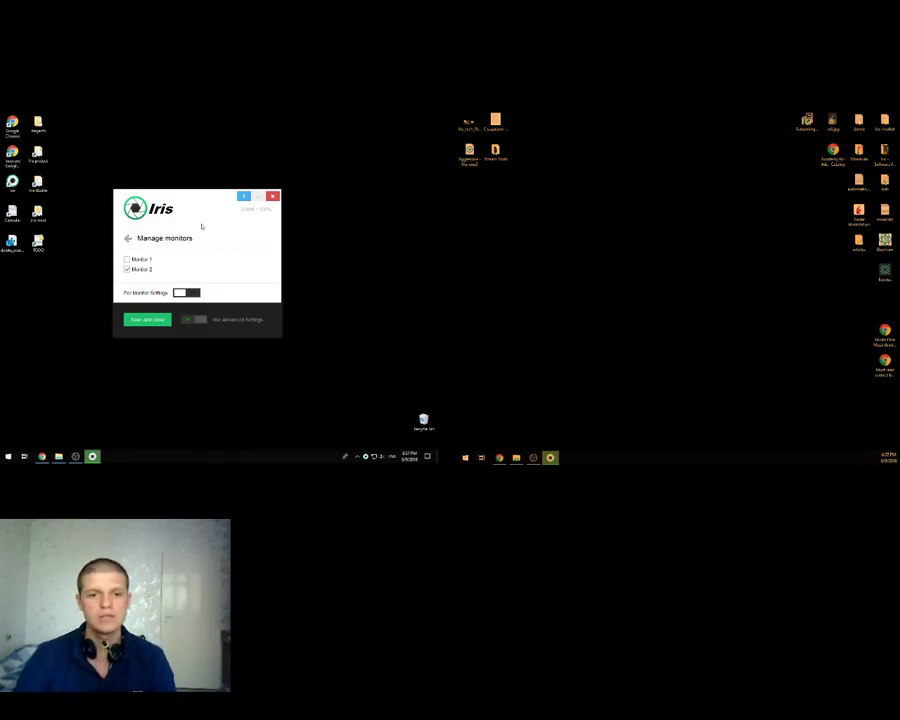
mouse_move(211, 195)
mouse_down()
mouse_move(241, 190)
mouse_move(227, 197)
mouse_up()
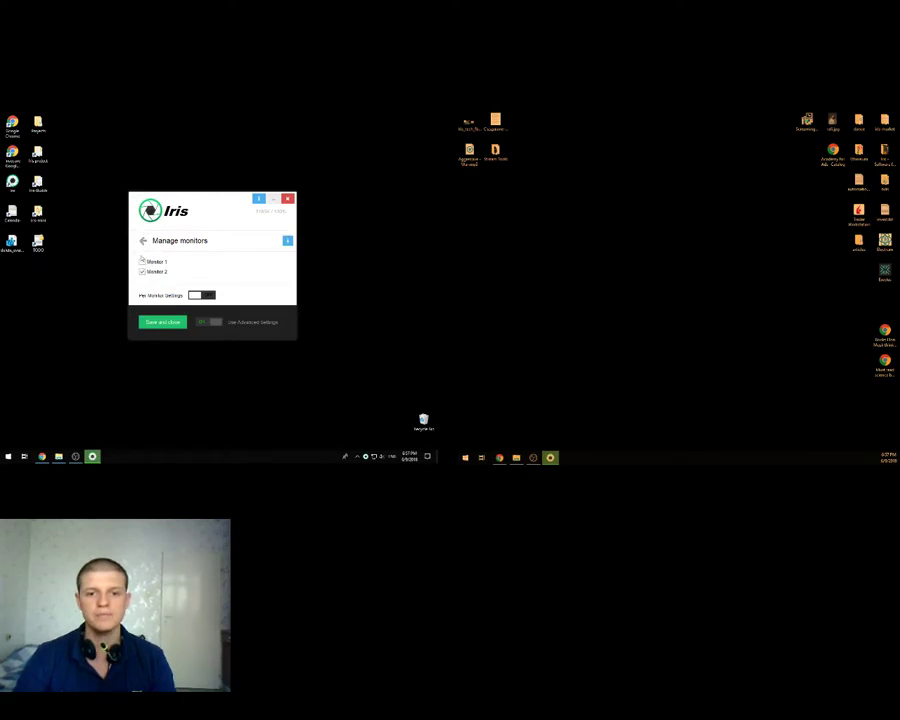
click(142, 261)
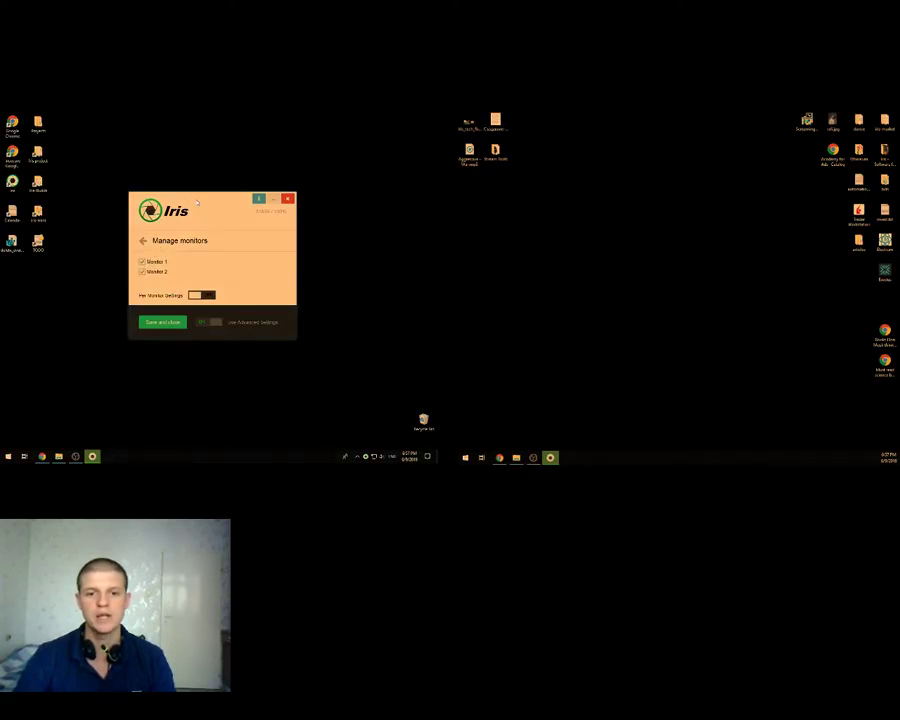
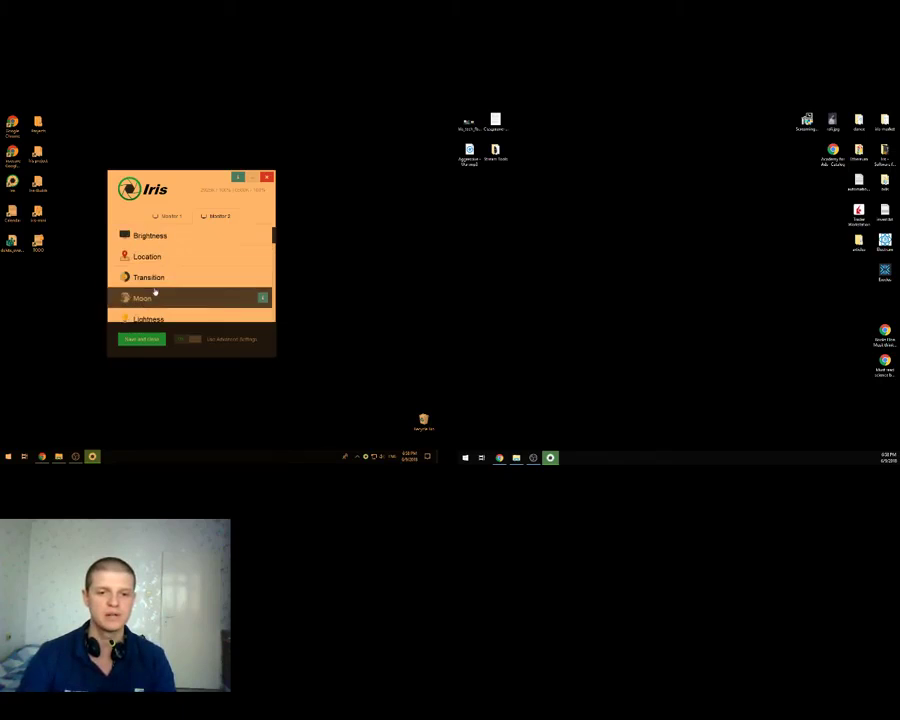
Switch off Per Monitor Settings in Manage monitors and bring the OBS window back on the second monitor
click(145, 290)
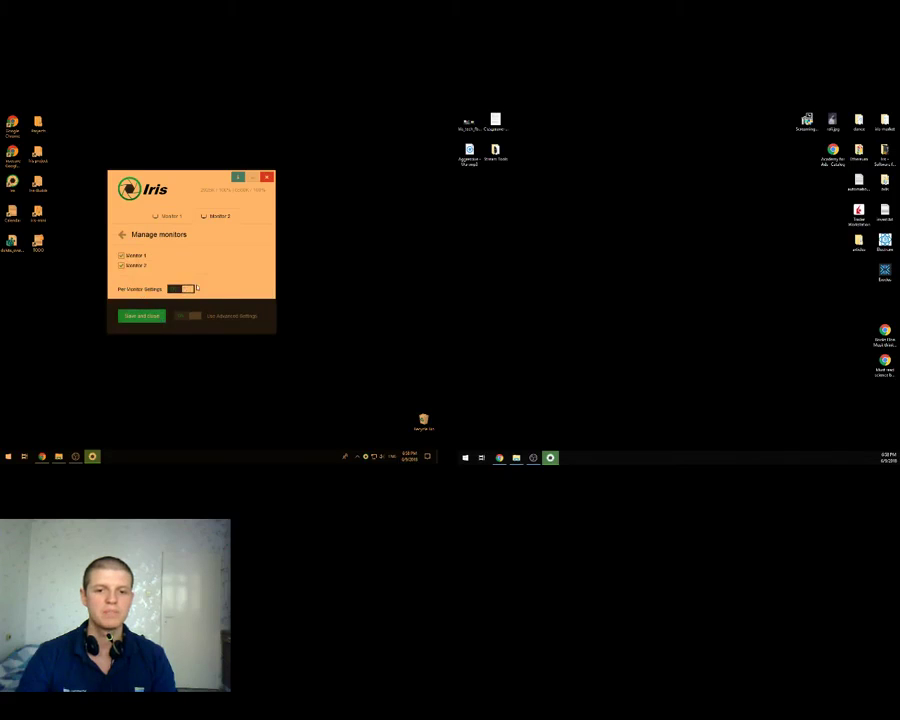
click(184, 290)
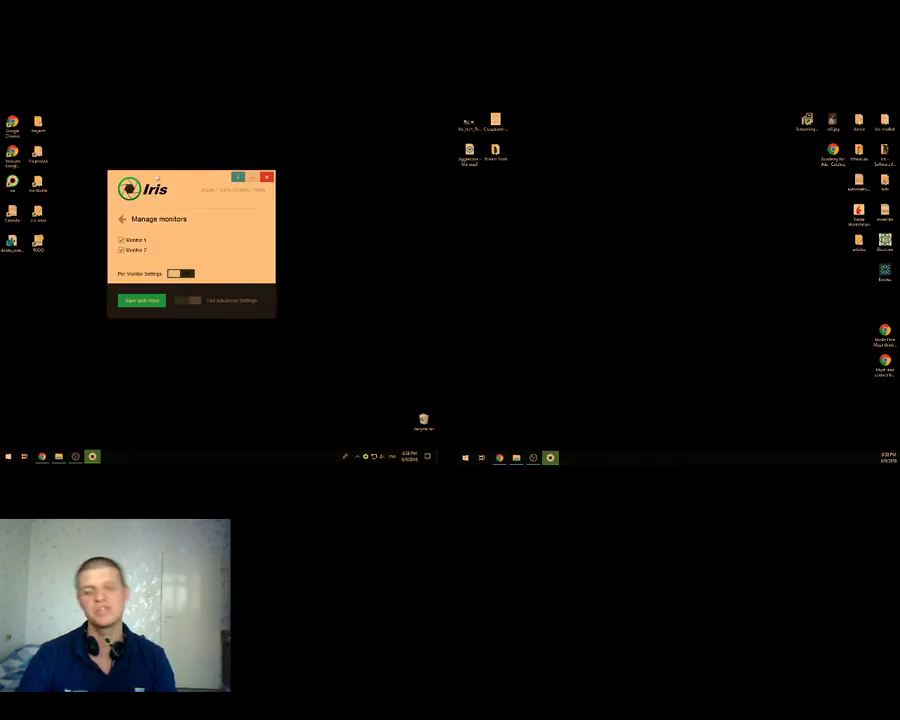
drag(186, 177, 201, 179)
mouse_move(76, 458)
click(75, 414)
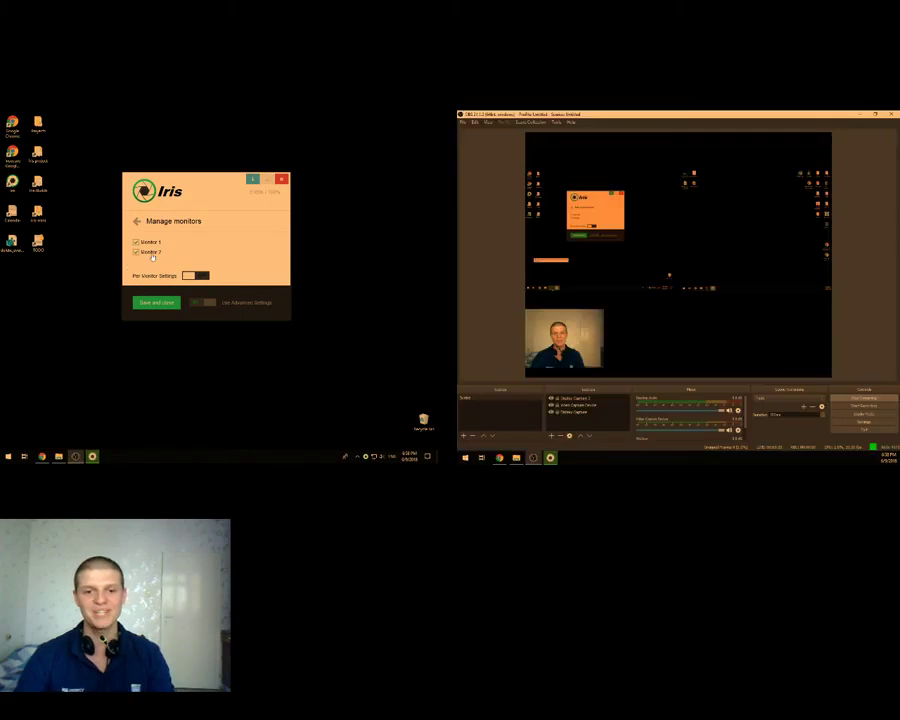
Disable Monitor 2, switch to having only Monitor 2 enabled, and enable Monitor 1 again
click(147, 252)
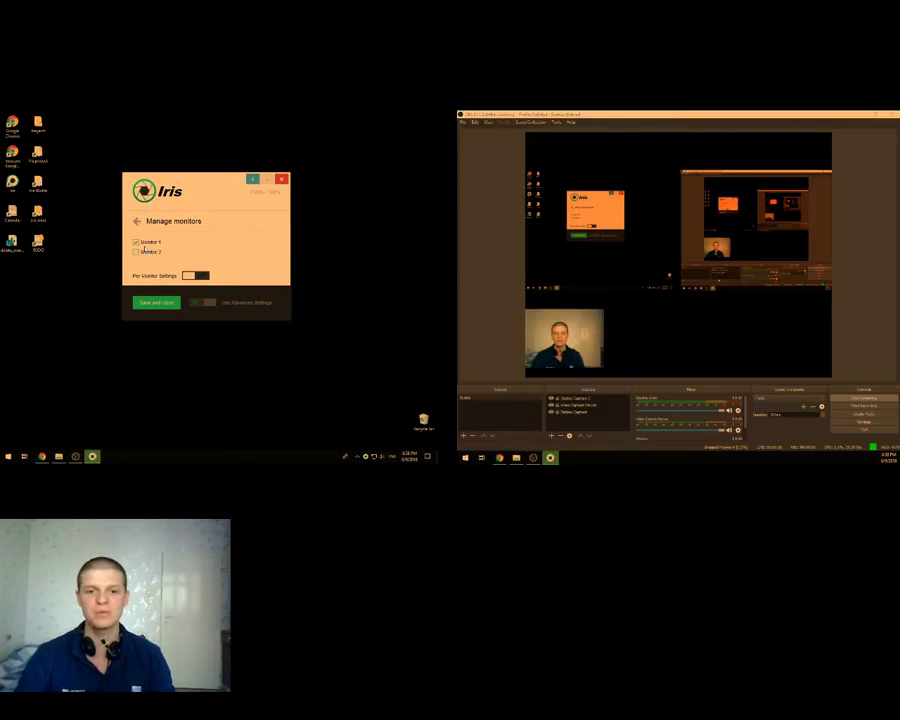
click(147, 243)
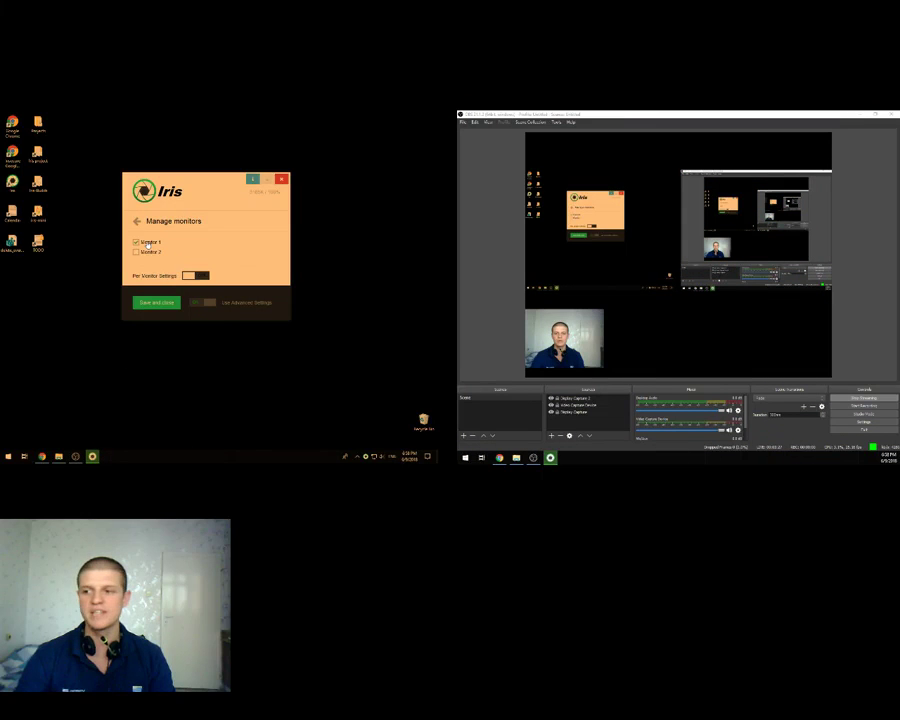
click(147, 252)
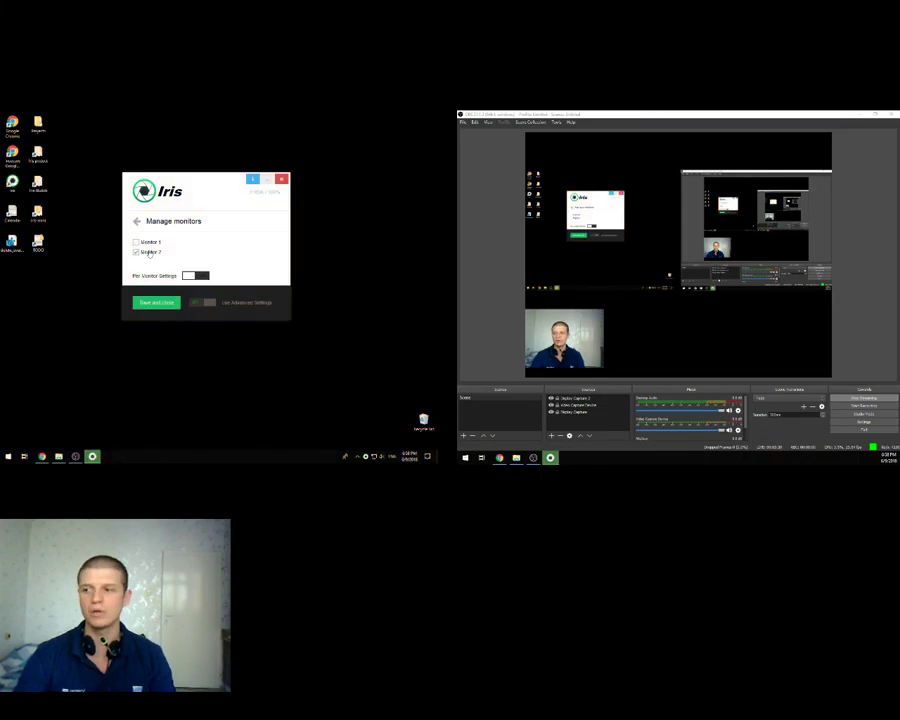
click(146, 243)
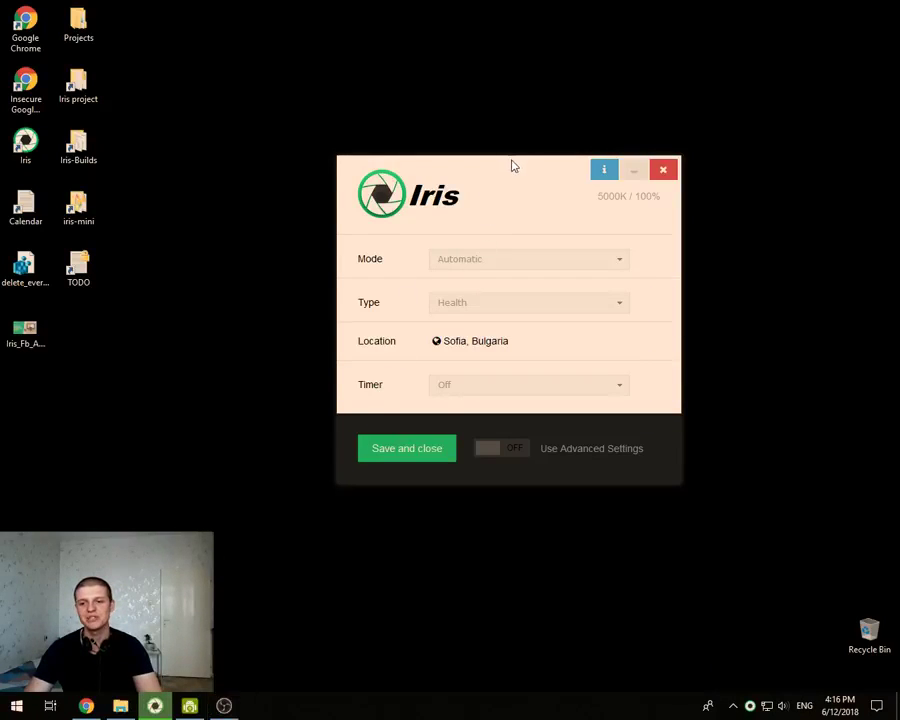
Reposition the Iris window, turn on the advanced settings, circle the Screen effects category in red, and clear the drawing
drag(514, 161, 533, 138)
click(514, 413)
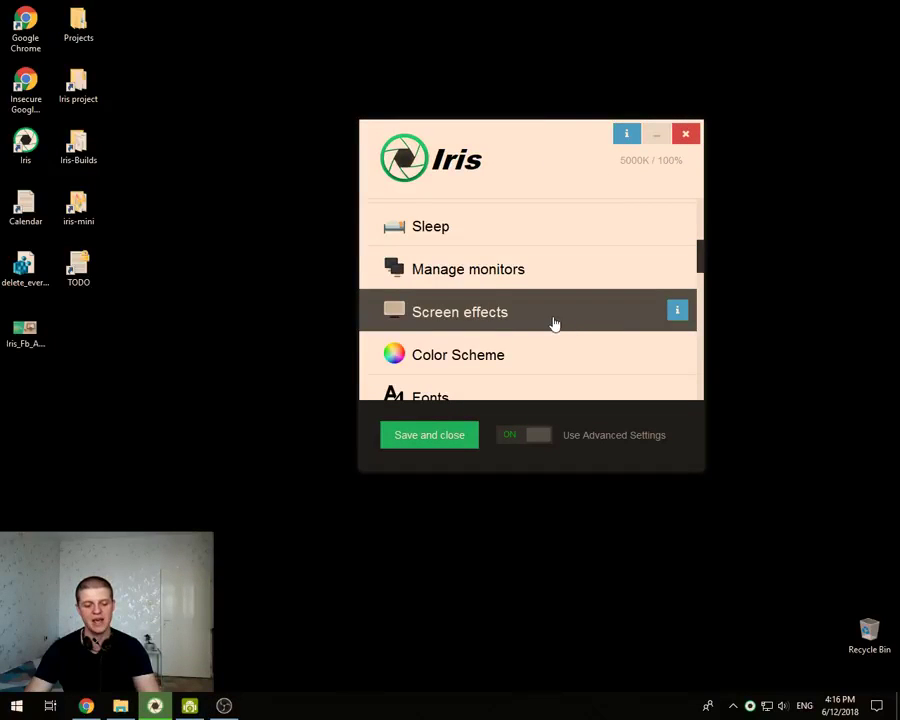
key(ctrl+2)
mouse_move(582, 299)
mouse_down()
mouse_move(448, 295)
mouse_move(556, 318)
mouse_up()
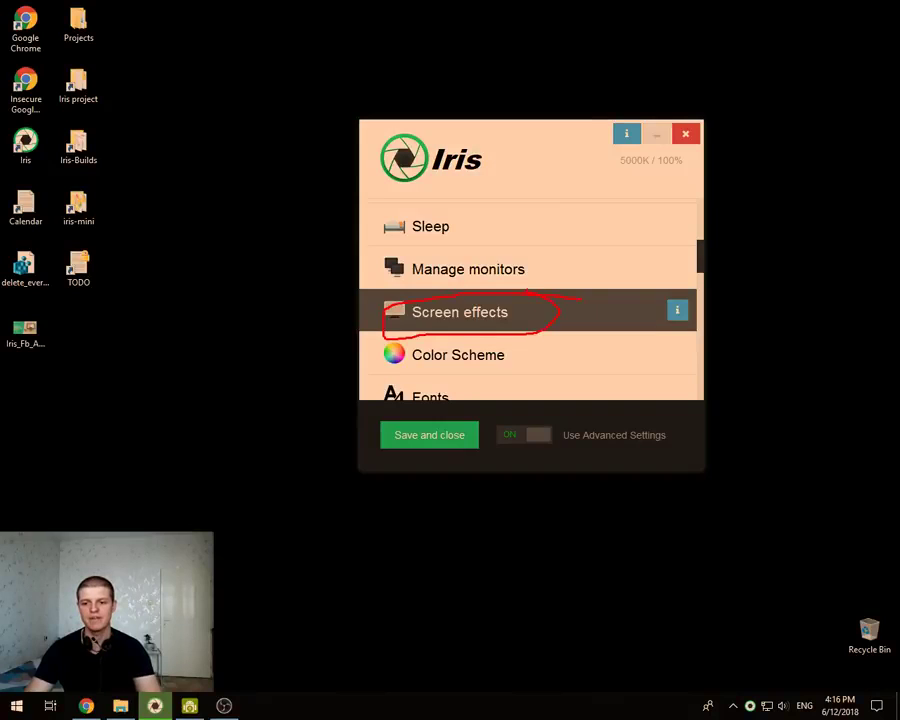
key(Escape)
Browse the advanced categories from Location to Fonts, magnify the Screen effects area for annotation, and leave the magnified view
scroll(538, 263, up, 3)
scroll(450, 266, down, 1)
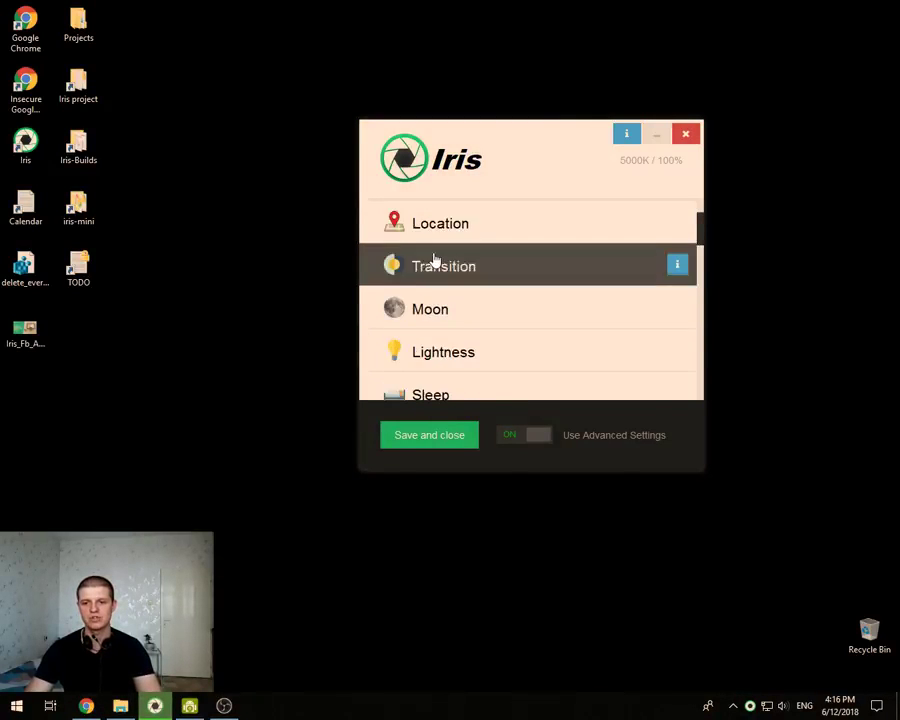
scroll(538, 322, down, 3)
scroll(530, 310, down, 1)
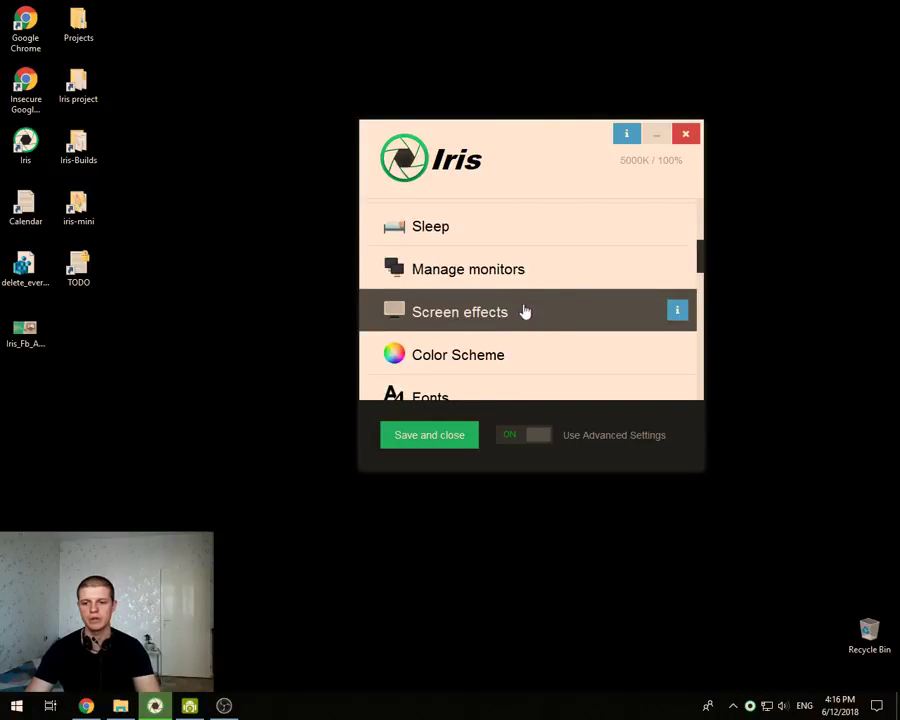
key(ctrl+1)
click(621, 291)
mouse_move(621, 291)
mouse_down()
mouse_move(797, 417)
mouse_move(566, 214)
mouse_up()
key(Escape)
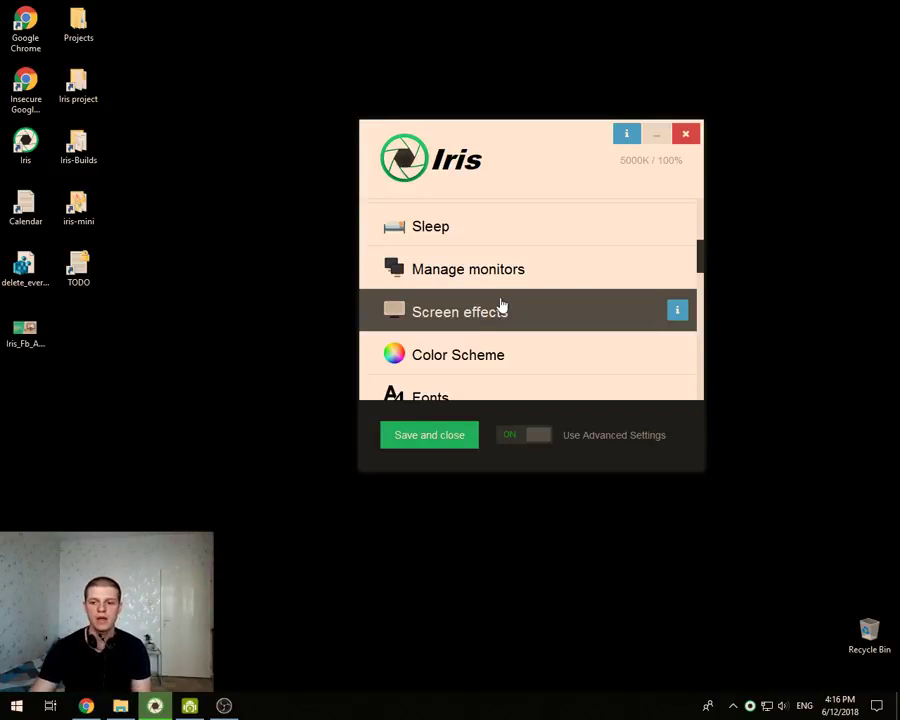
Turn off the advanced settings, set the type to Programming, and reposition the Iris window
click(540, 435)
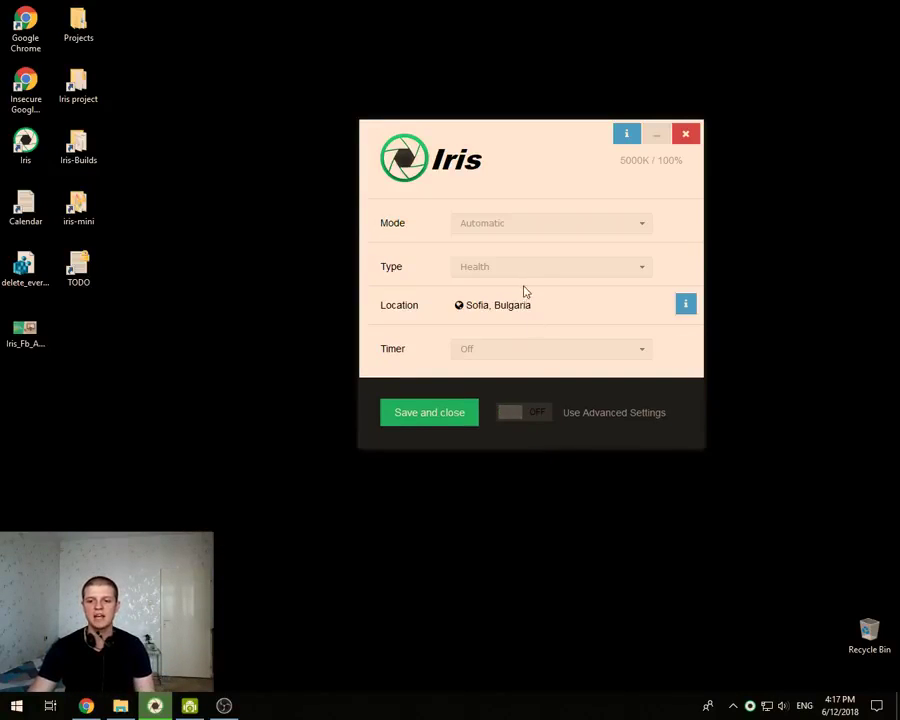
click(500, 268)
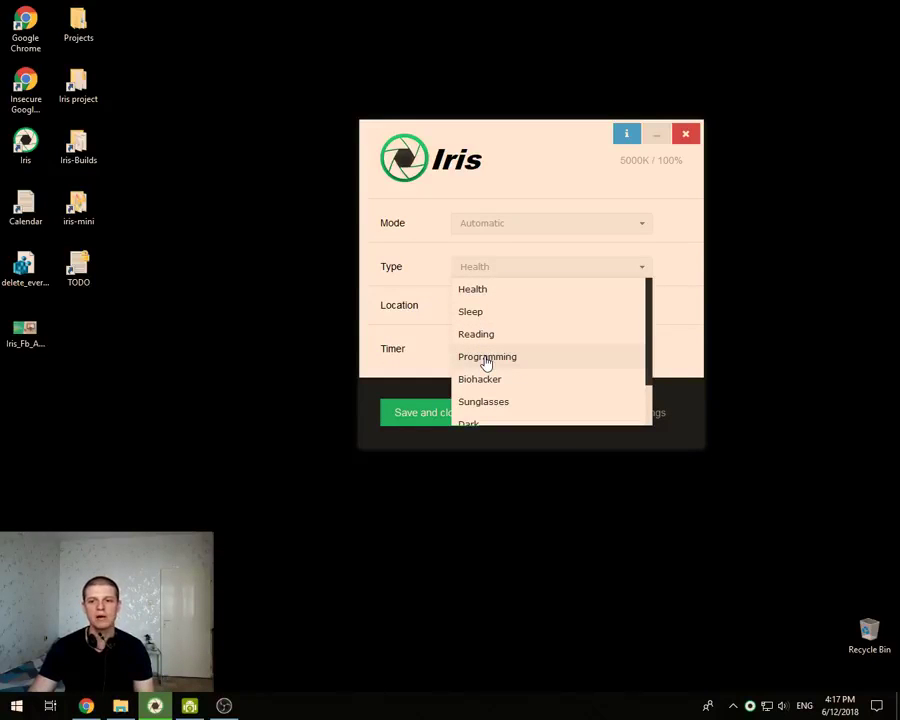
click(486, 358)
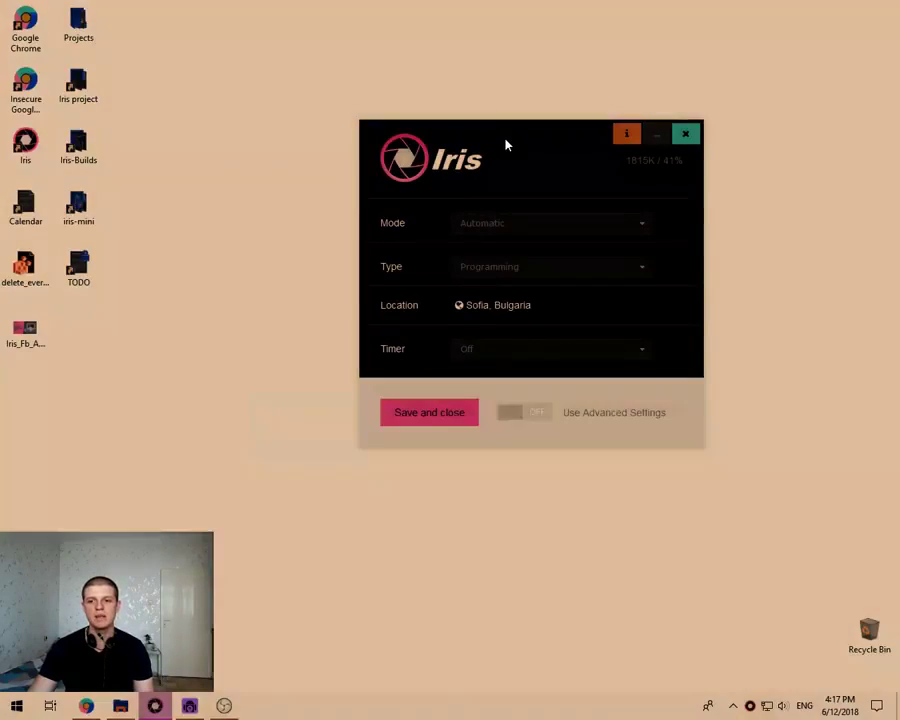
drag(502, 144, 434, 150)
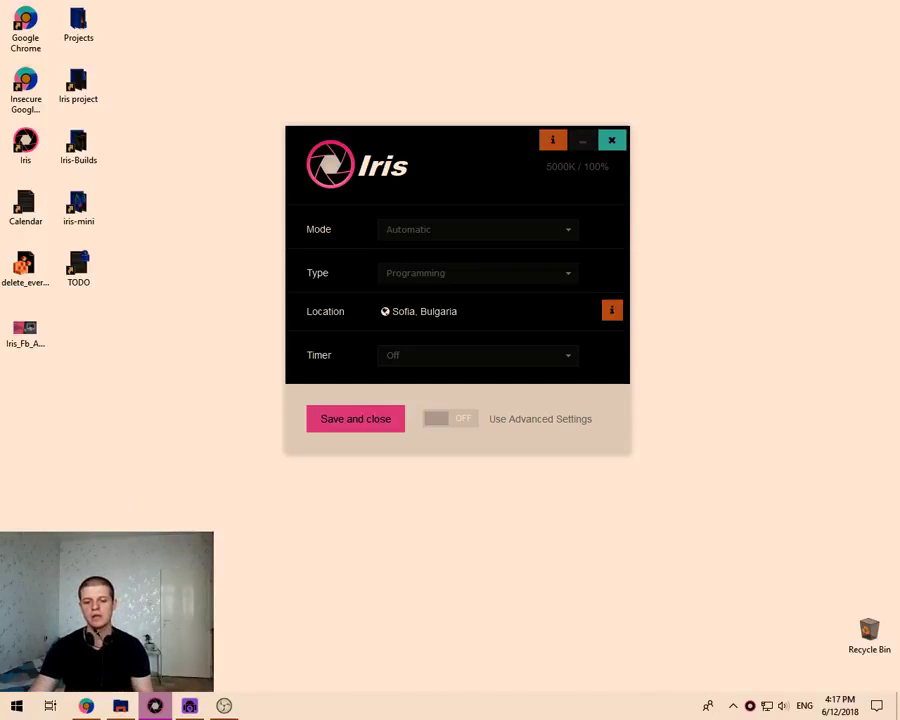
Switch to Chrome, examine the feature list on iristech.co with the Programming type active, and bring Iris back beside it
click(86, 706)
scroll(252, 450, down, 7)
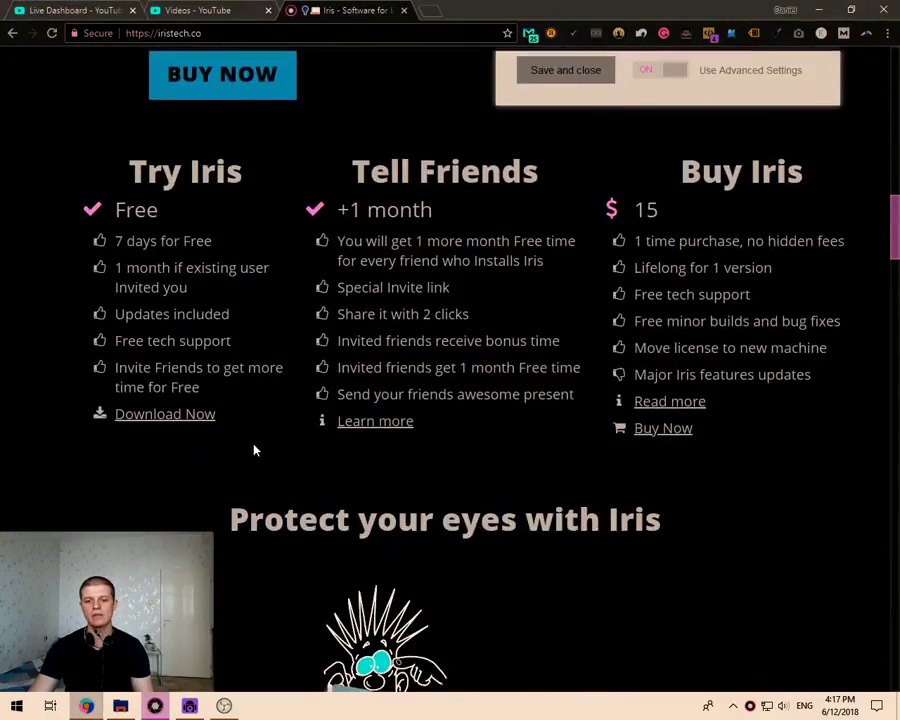
scroll(348, 454, down, 4)
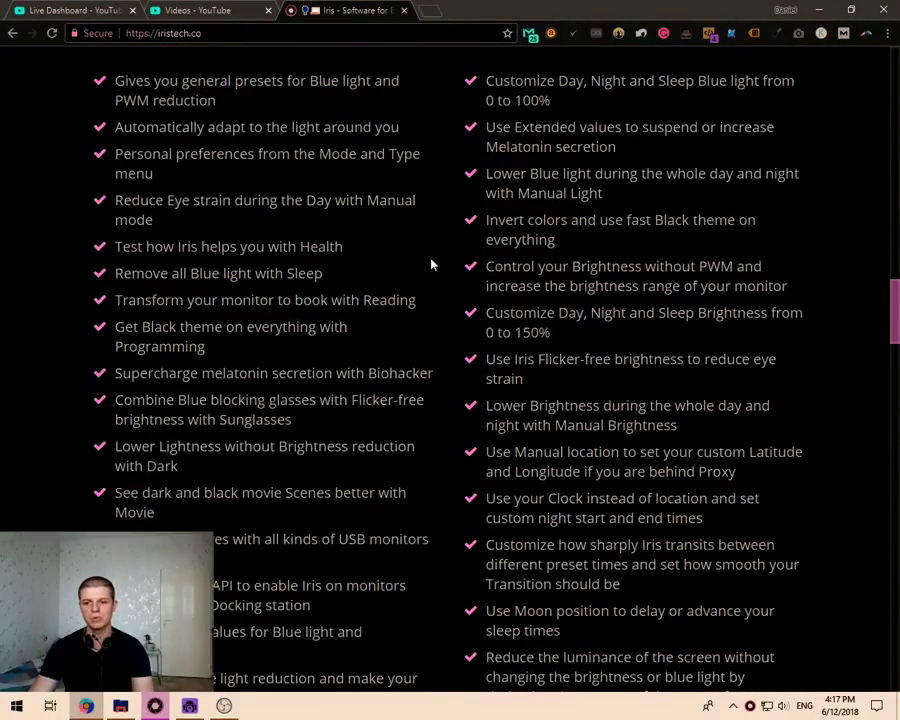
click(157, 706)
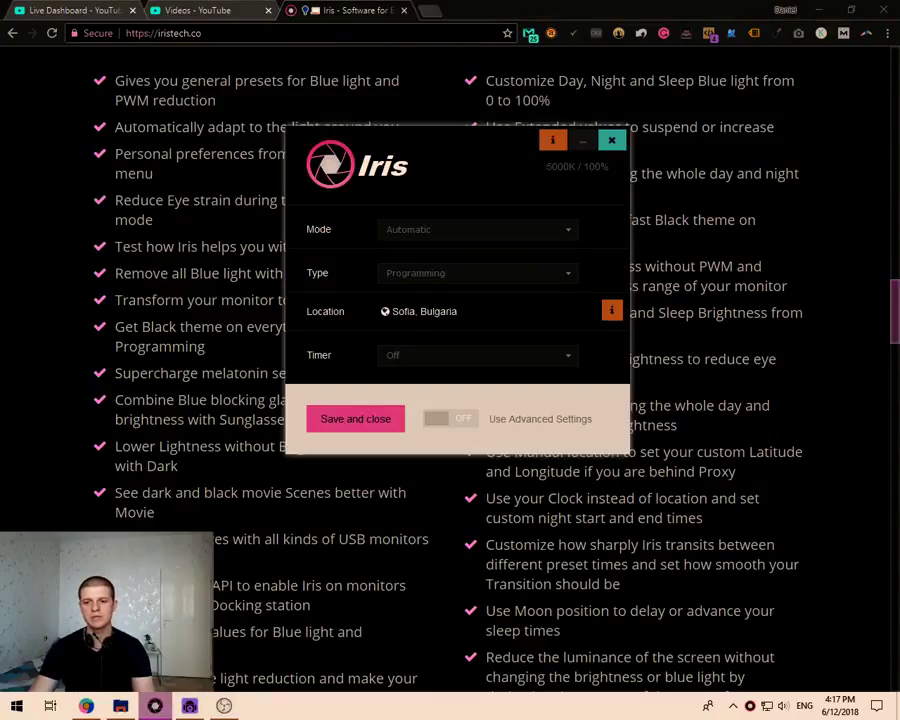
drag(424, 167, 547, 180)
Set the type to Health and then to Reading to compare both on the web page
click(539, 283)
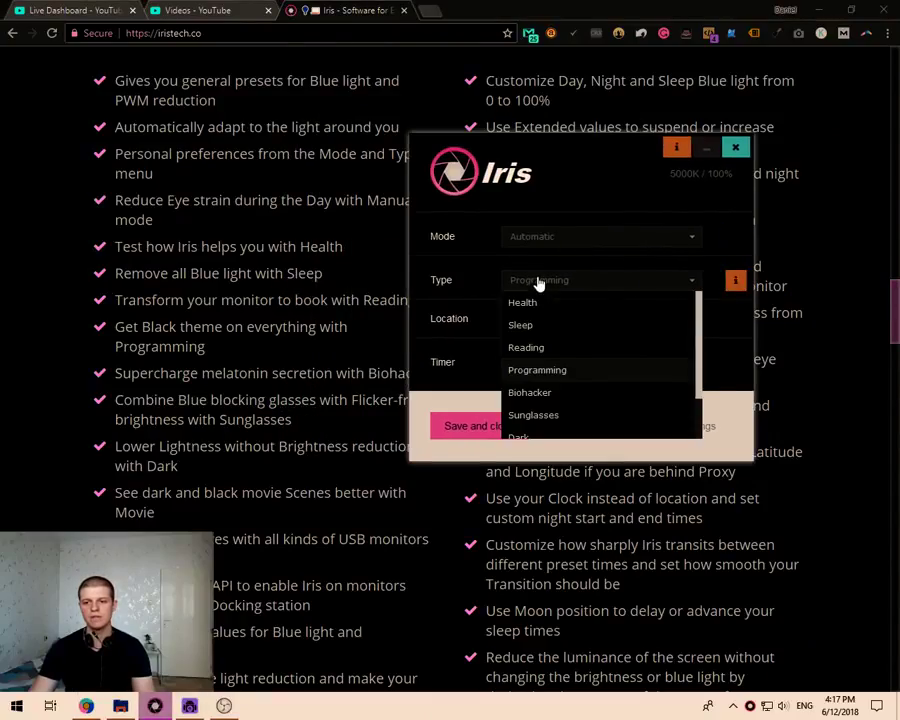
click(534, 304)
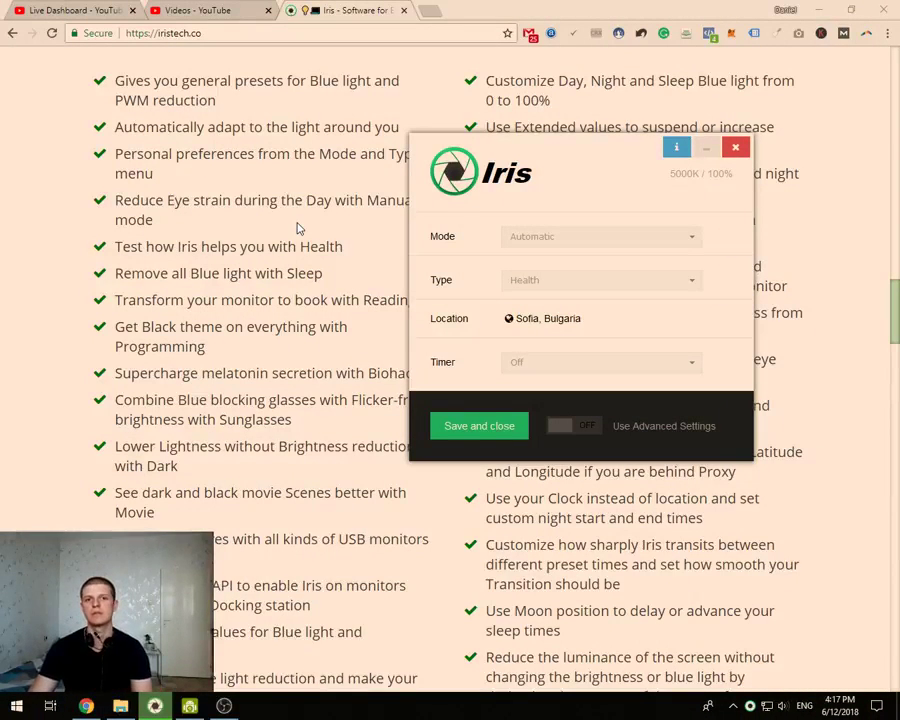
click(534, 280)
click(527, 350)
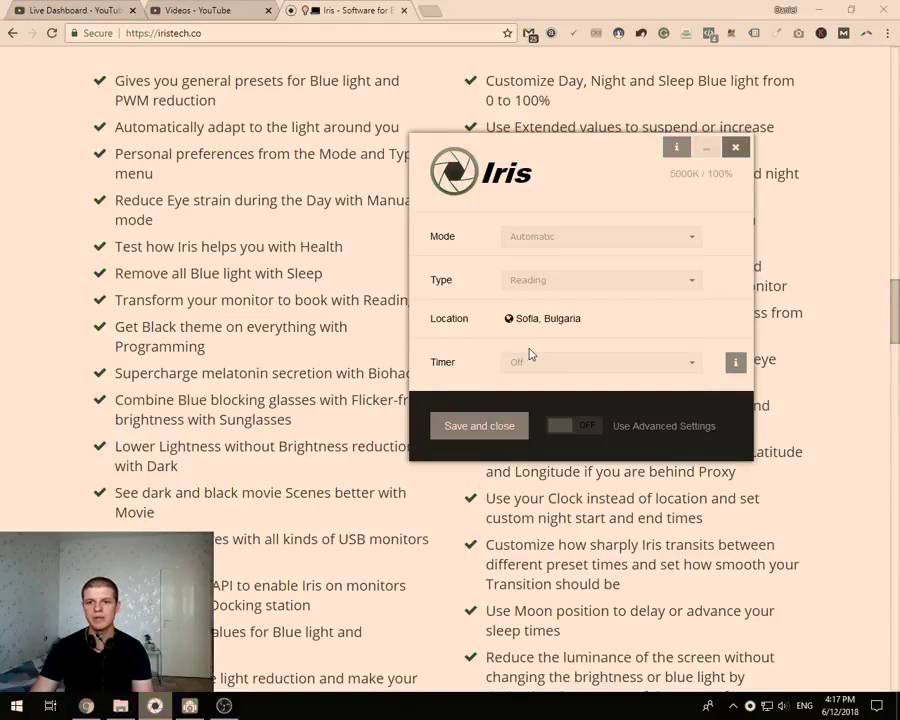
Minimize the browser, move the Iris window over the desktop, and set the type back to Health
click(818, 11)
click(818, 11)
drag(546, 156, 449, 190)
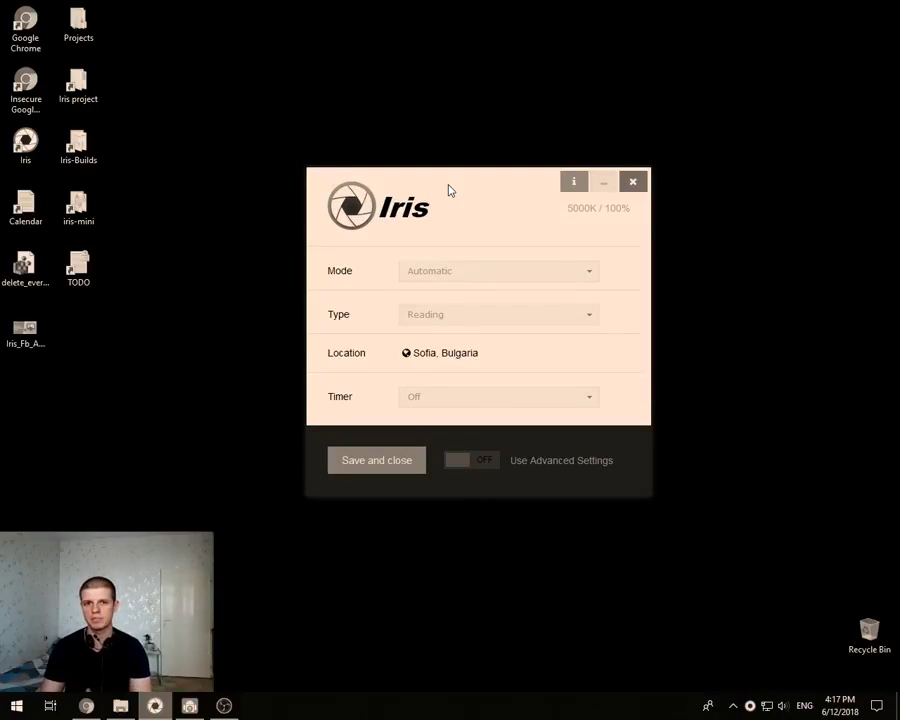
click(438, 316)
click(436, 337)
Turn on the advanced settings and enable Screen effects with the Simple Inversion effect
click(465, 460)
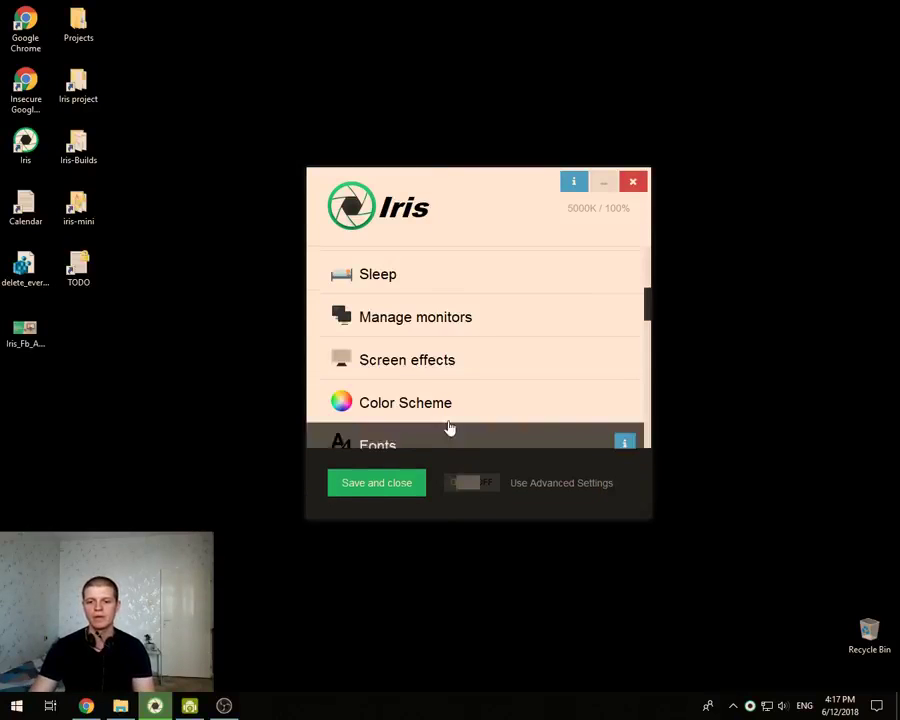
click(424, 371)
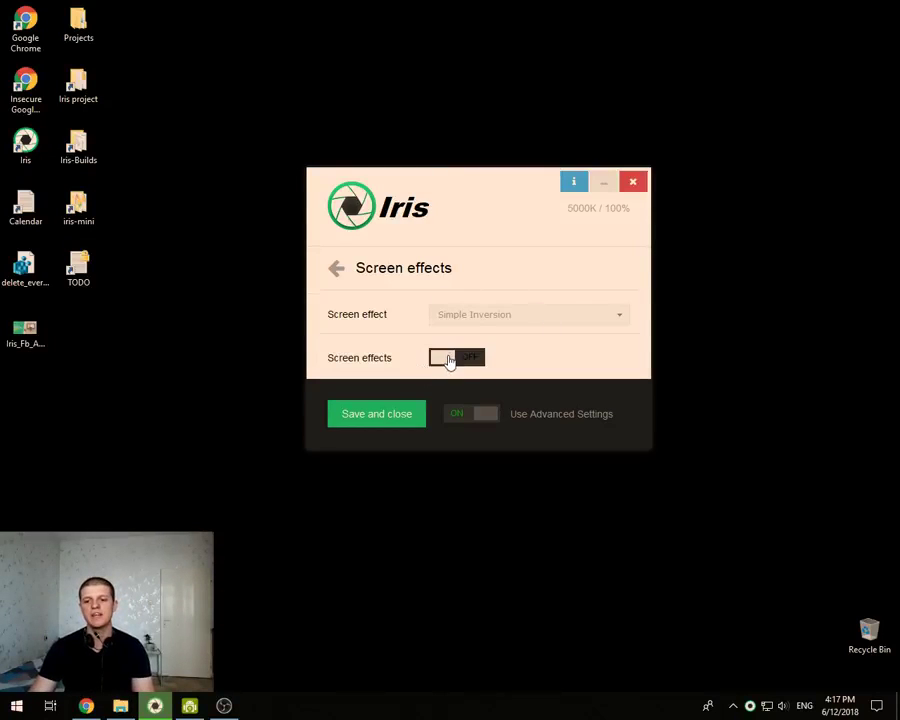
click(450, 360)
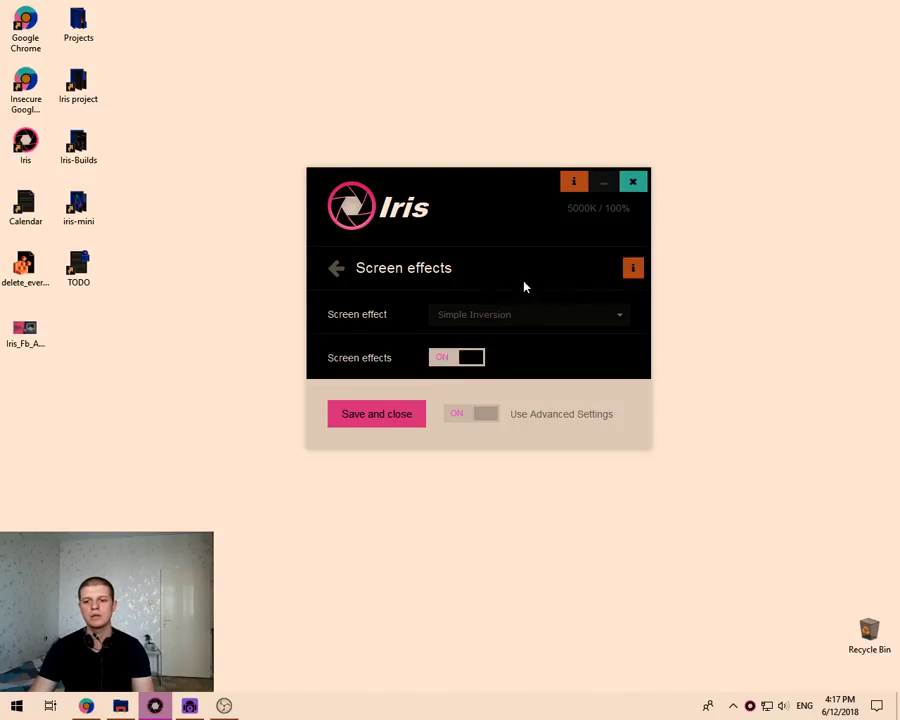
Examine the available screen effects, from Simple Inversion through the Grayscale, Washout and Smart Inversion options, leaving the selection as it is
click(470, 319)
scroll(470, 345, up, 5)
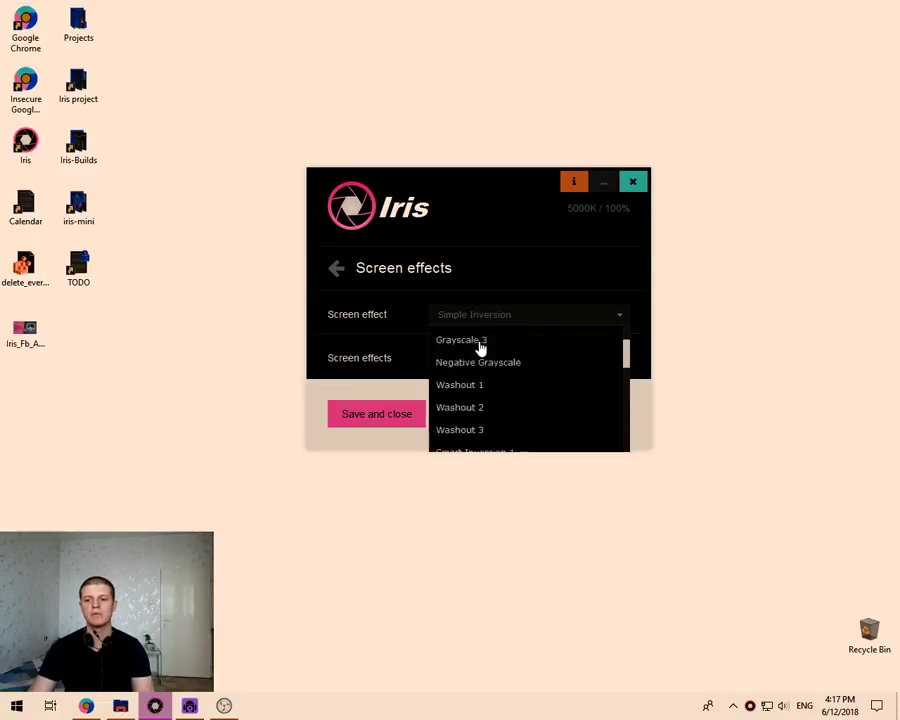
scroll(520, 400, down, 8)
scroll(510, 415, up, 8)
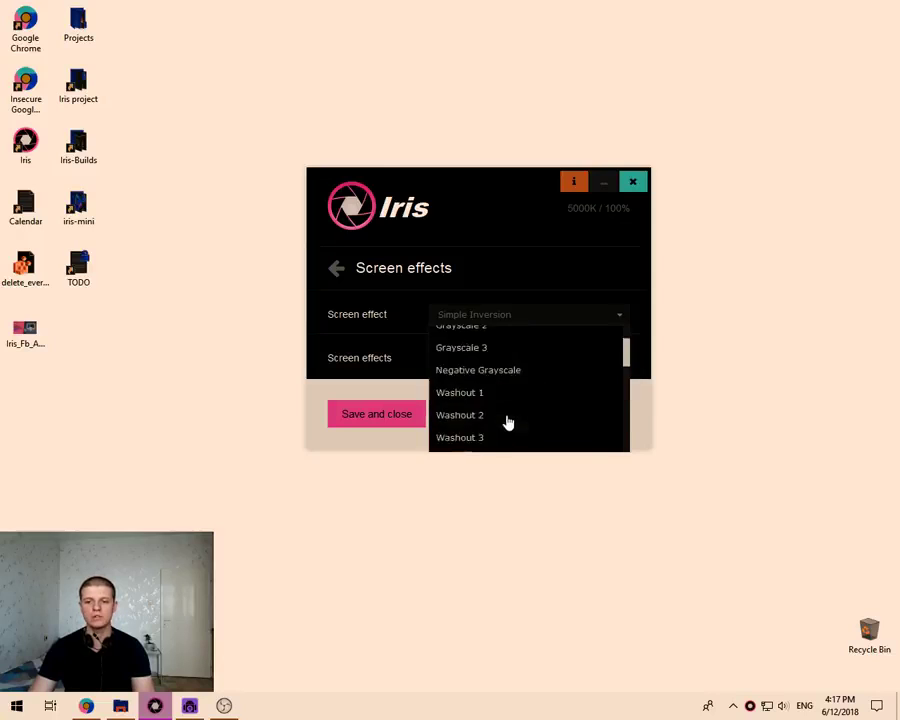
drag(492, 181, 510, 168)
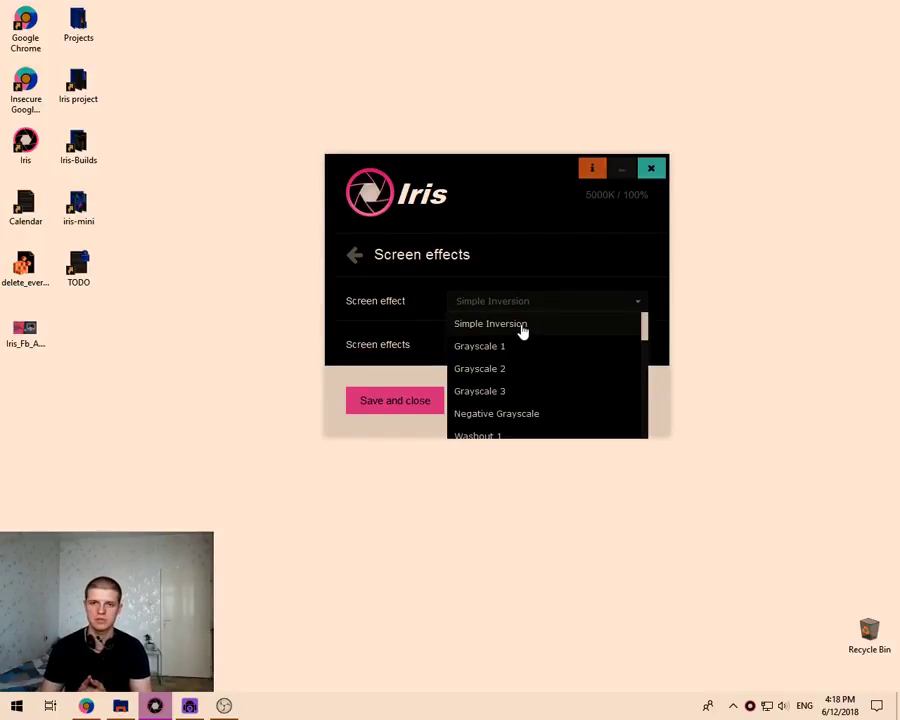
scroll(500, 362, down, 2)
scroll(502, 362, down, 2)
scroll(516, 366, down, 2)
scroll(502, 378, up, 5)
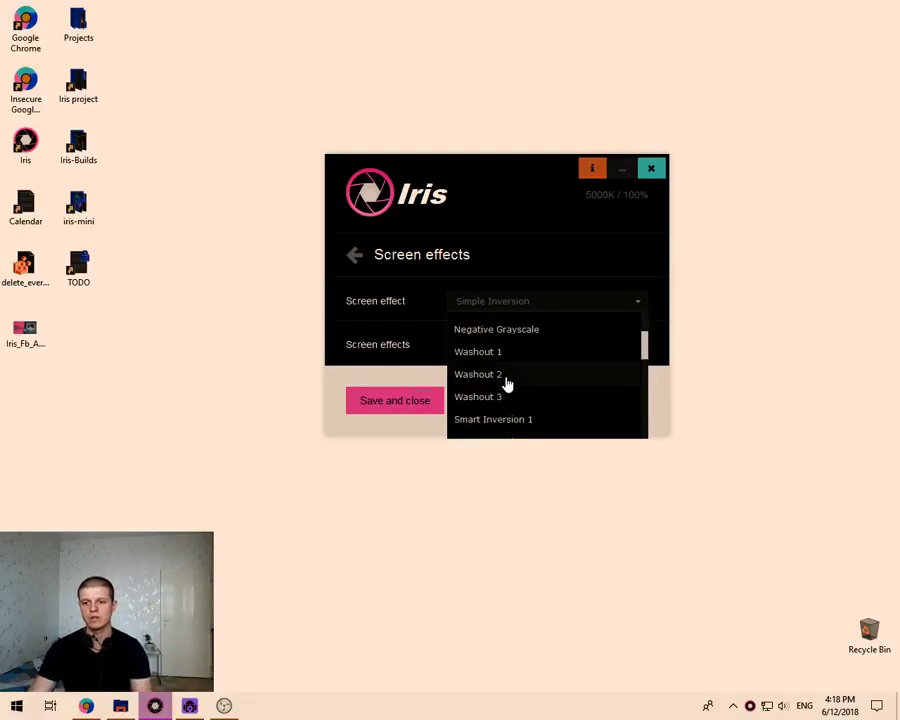
scroll(507, 383, up, 3)
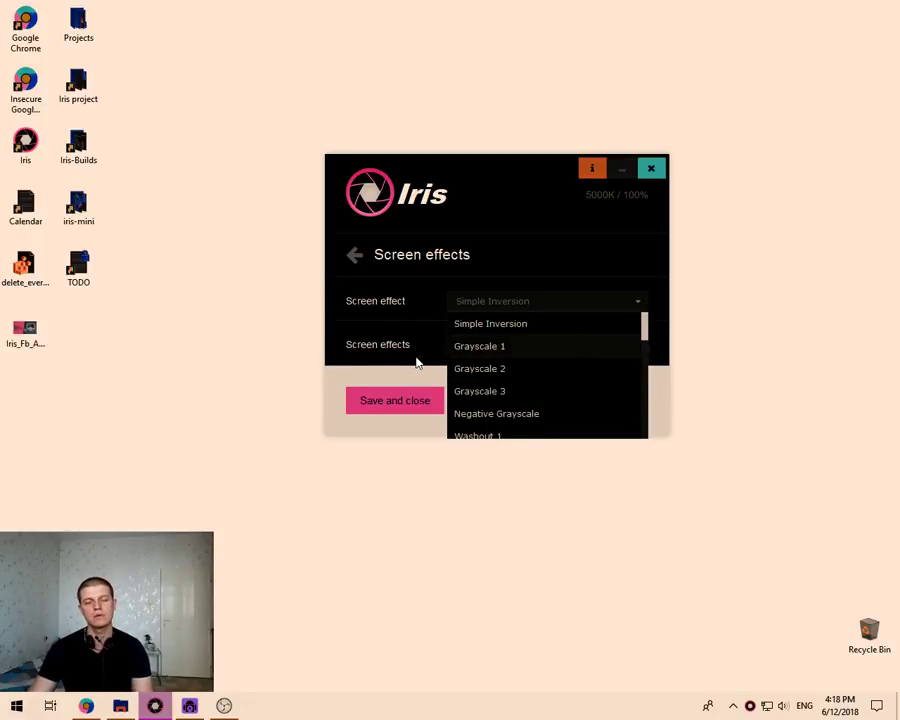
click(458, 284)
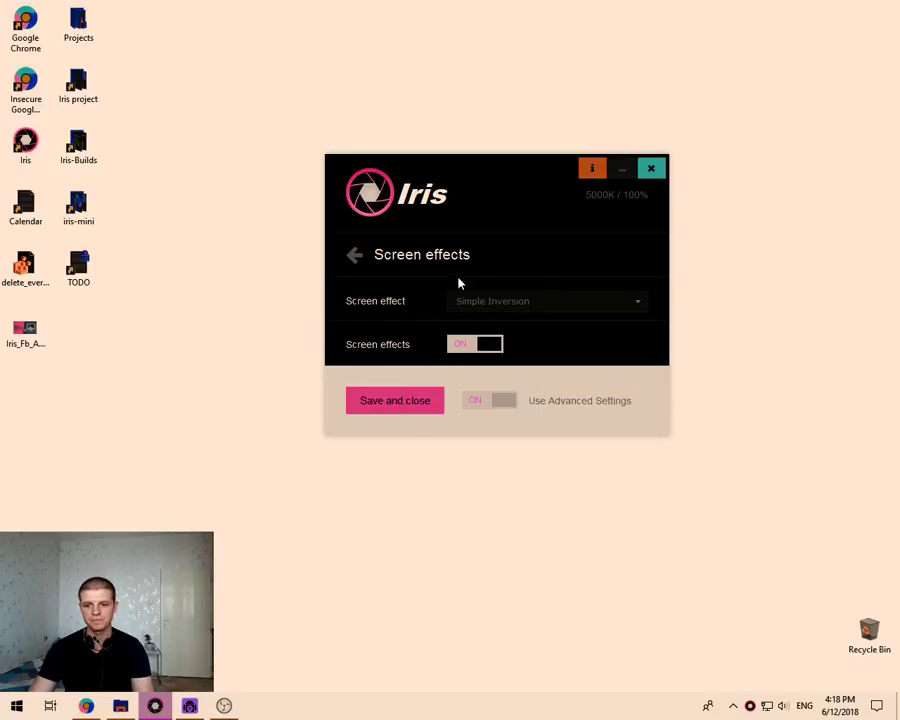
Switch Screen effects off and on again, and apply Grayscale 1, trying Grayscale 2 in between
click(490, 345)
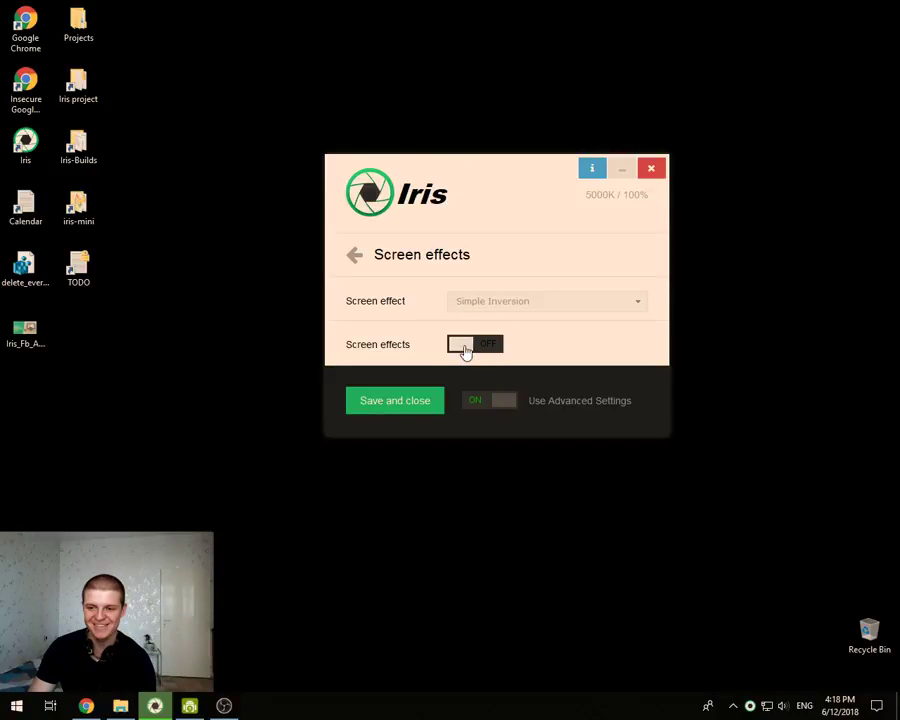
click(464, 346)
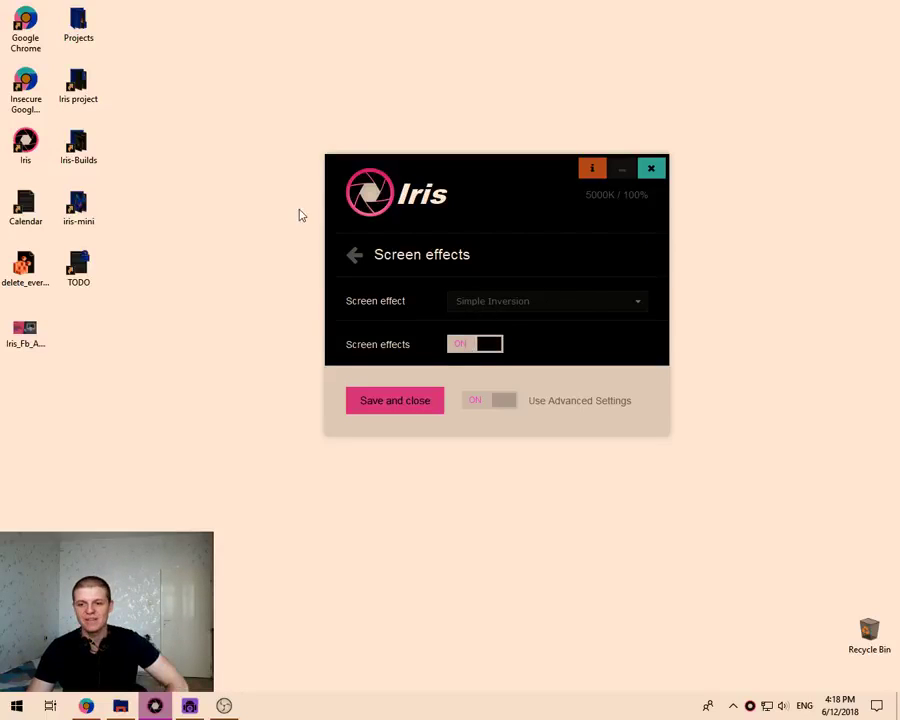
click(484, 302)
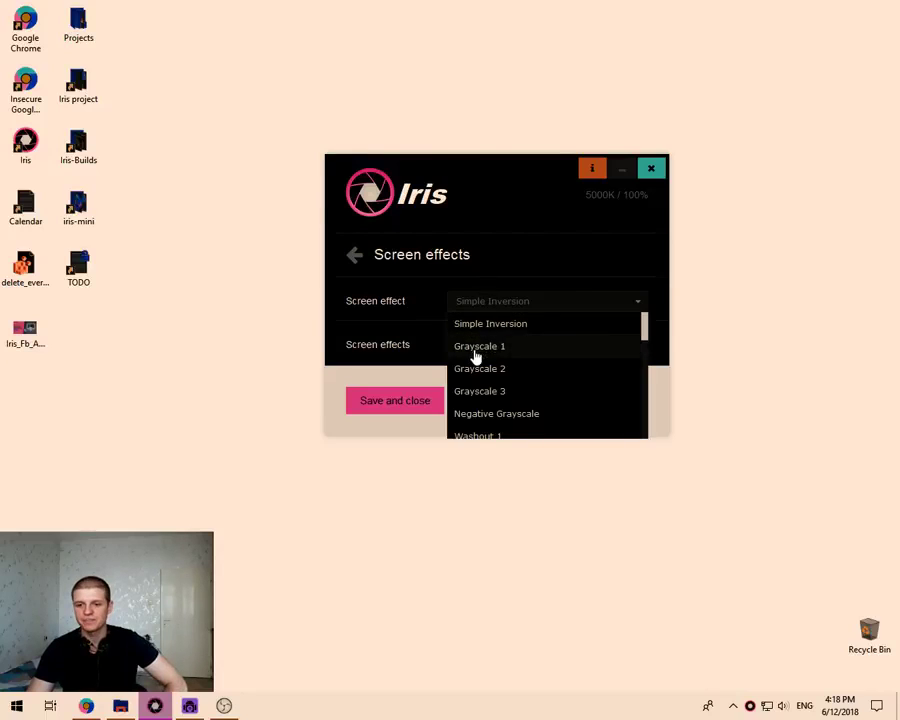
click(476, 352)
key(Down)
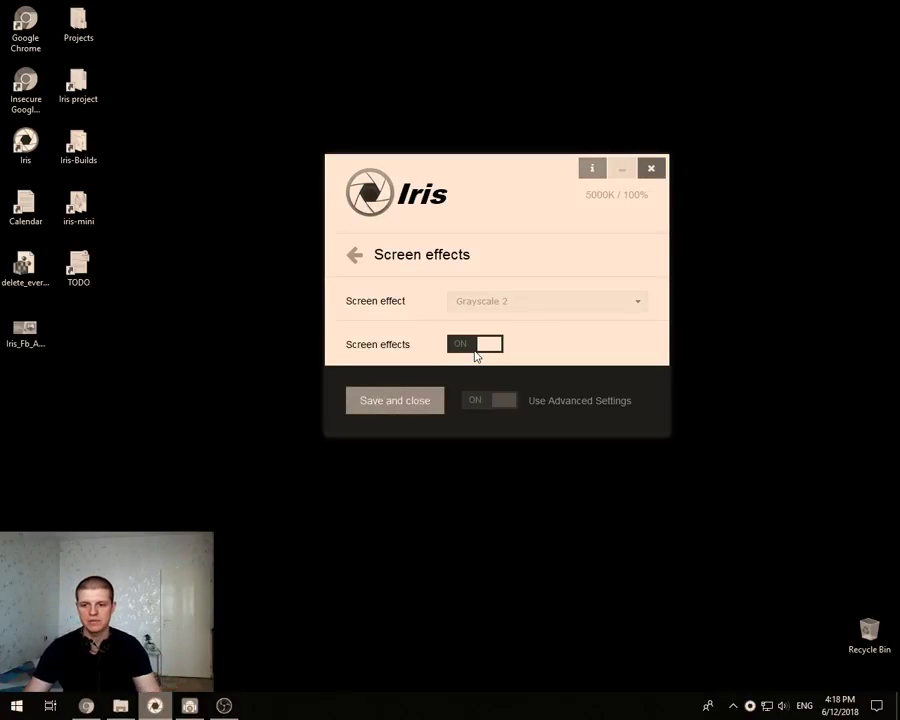
key(Up)
Apply the Grayscale 2, Grayscale 3 and Negative Grayscale screen effects in turn, repositioning the Iris window along the way
click(545, 298)
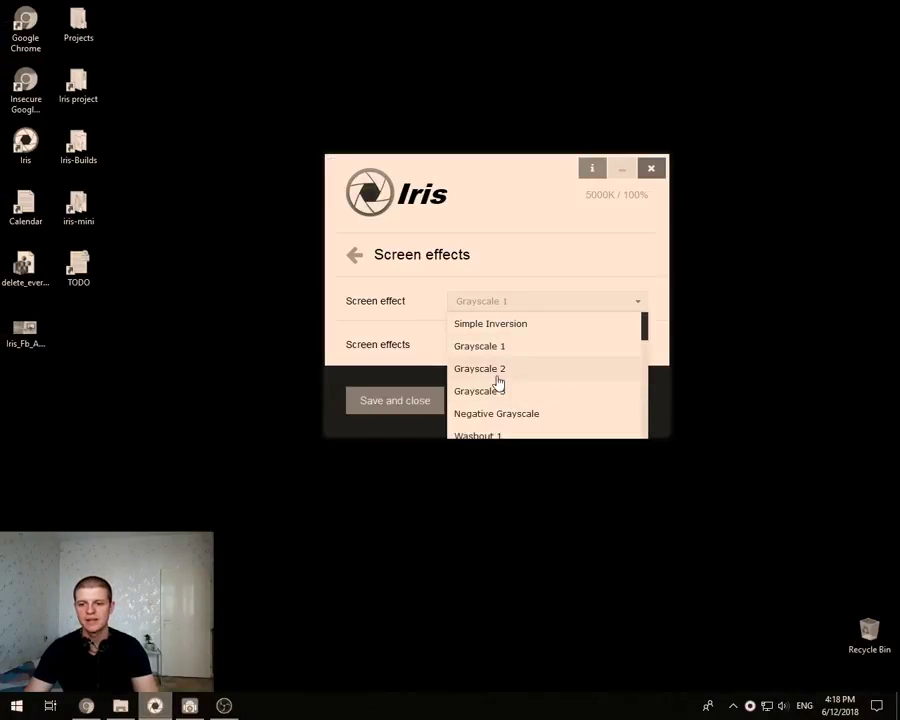
click(465, 365)
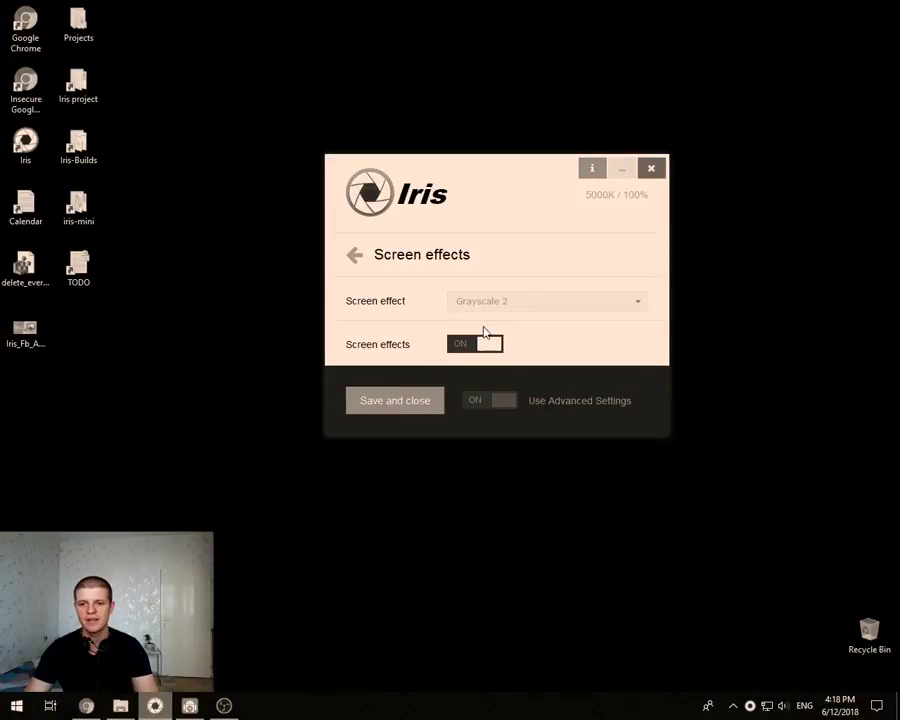
drag(476, 164, 436, 150)
key(Down)
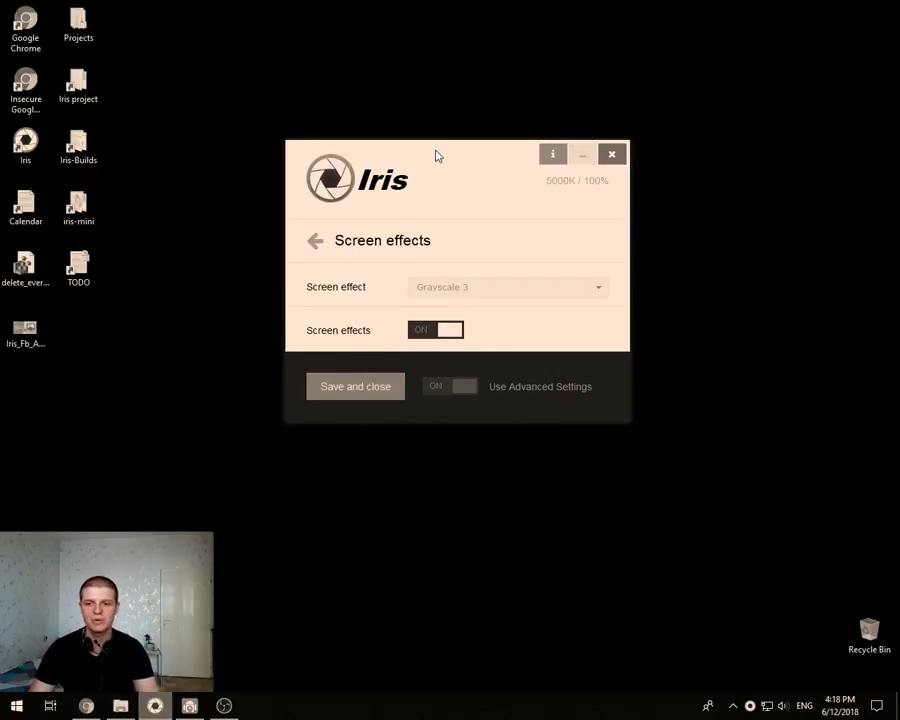
key(Down)
key(Down)
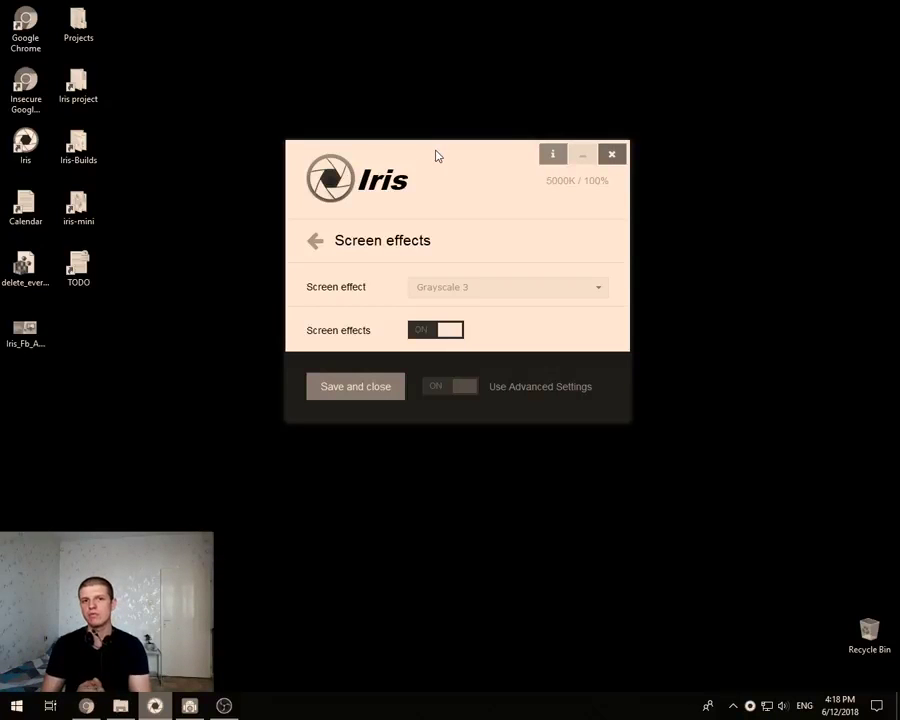
click(491, 286)
click(456, 400)
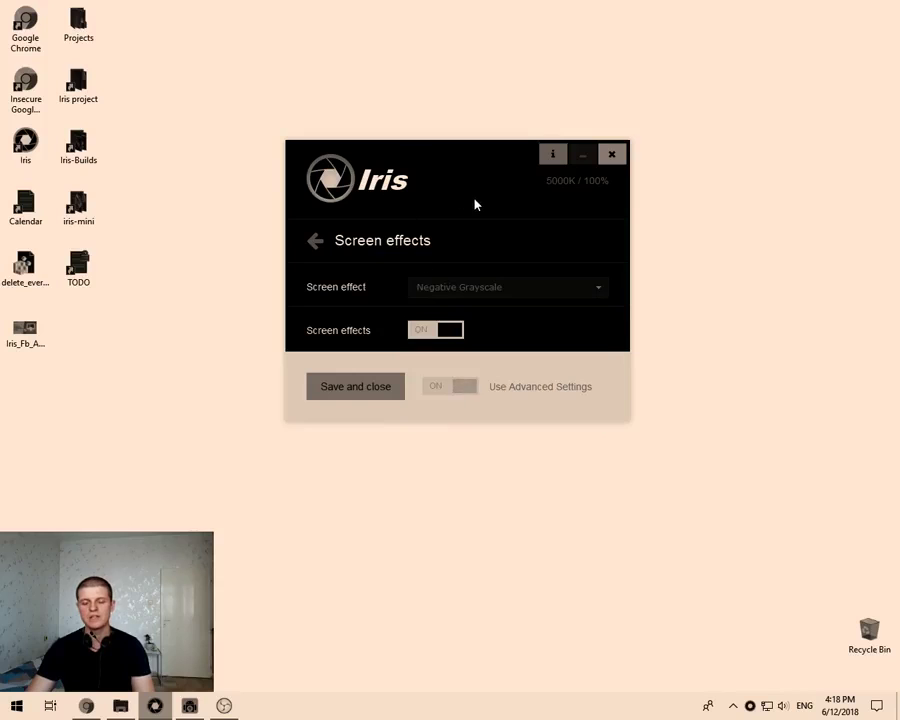
Step through the Washout screen effects to Smart Inversion 1 and move the Iris window lower on the desktop
click(459, 288)
scroll(440, 380, down, 1)
click(426, 388)
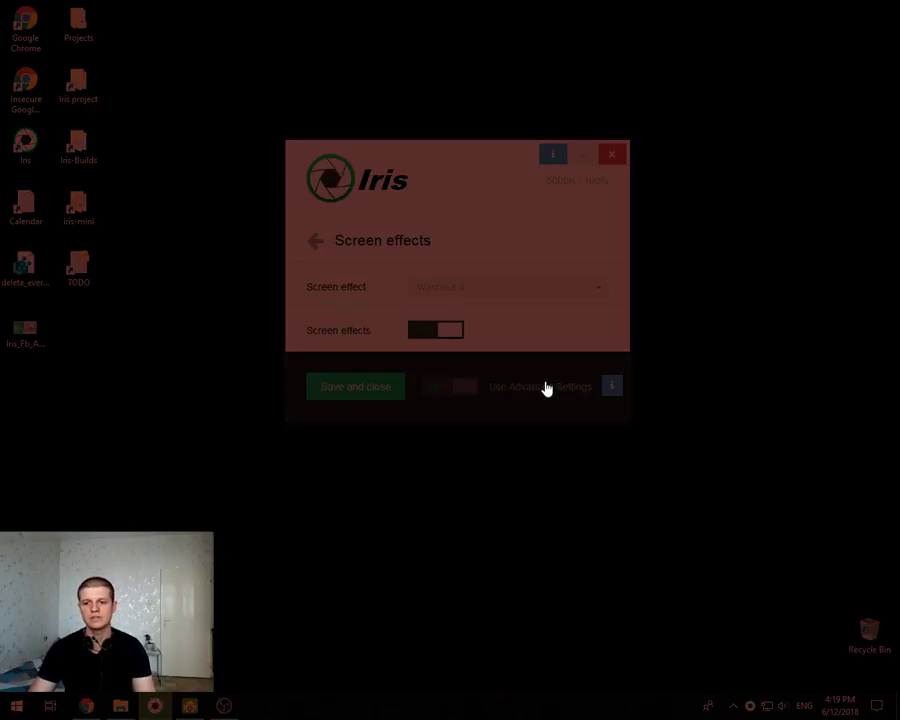
key(Down)
key(Down)
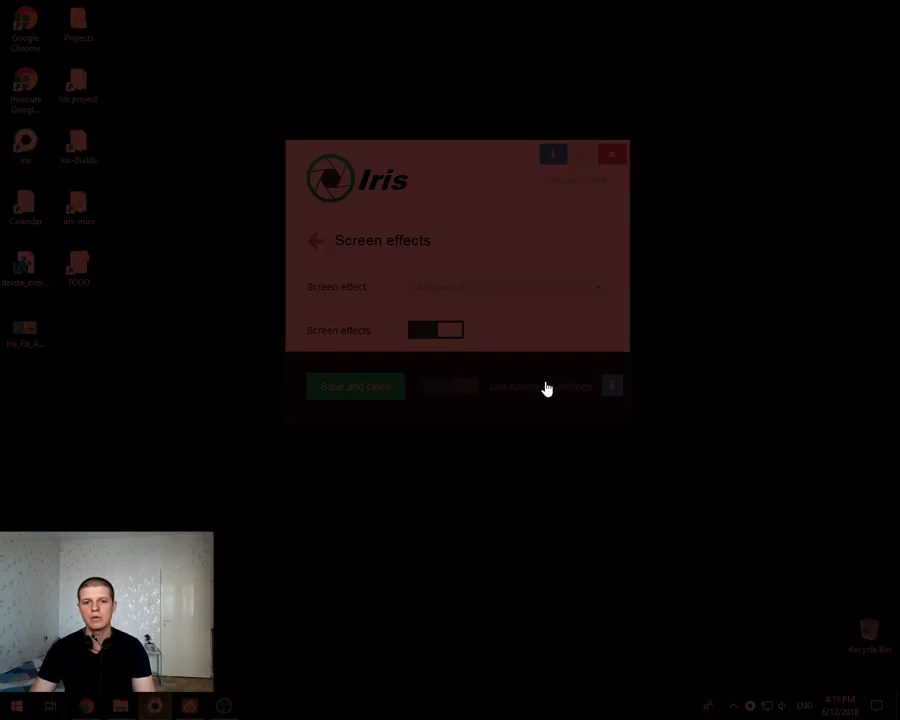
key(Down)
key(Down)
key(Down)
key(Down)
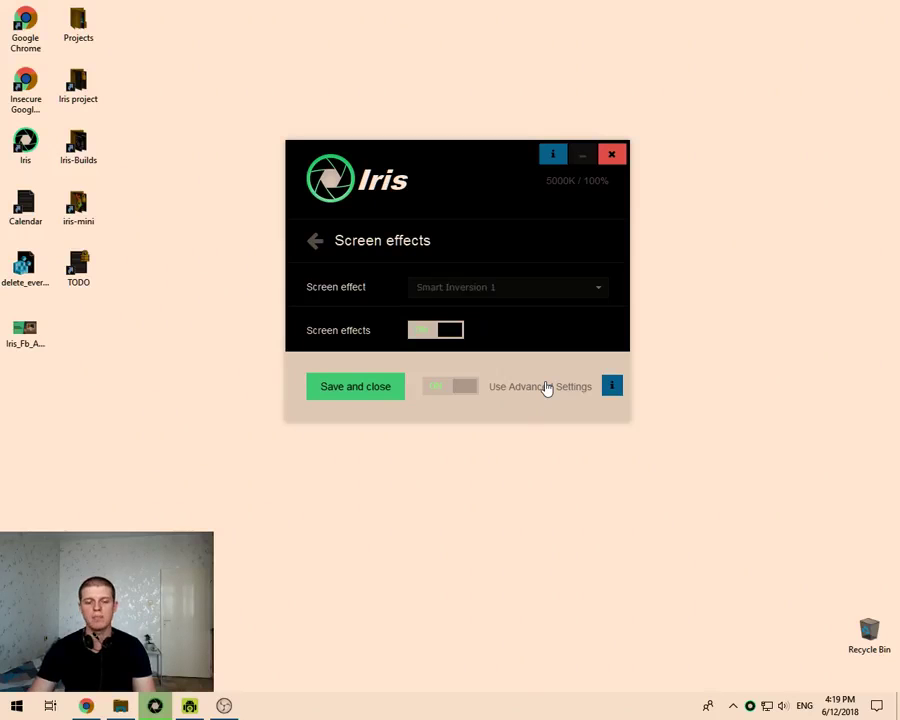
drag(460, 167, 477, 224)
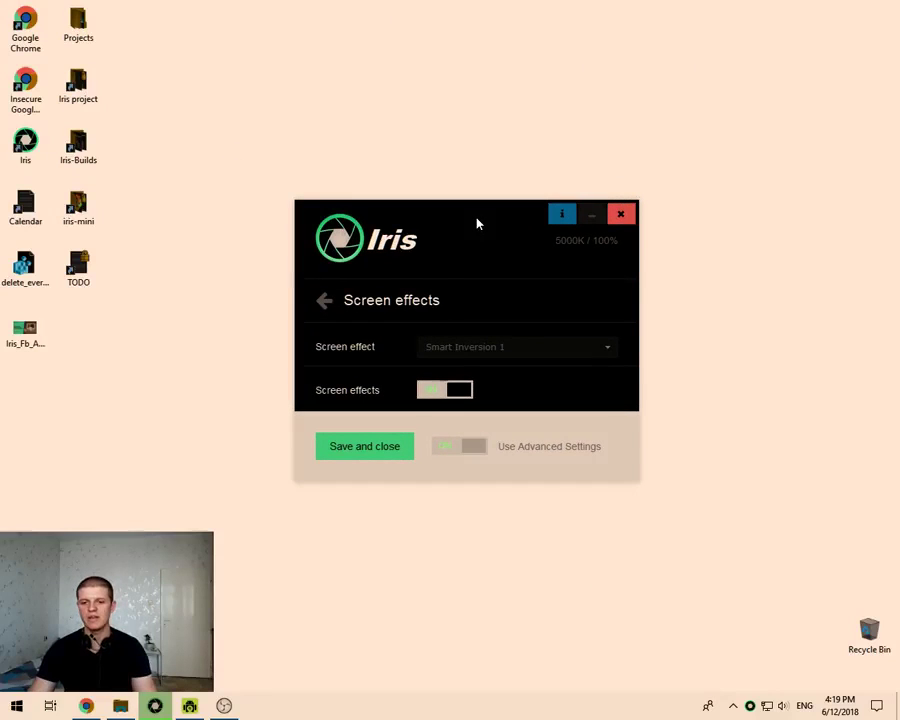
Apply the Simple Inversion screen effect
click(466, 346)
key(Down)
key(Down)
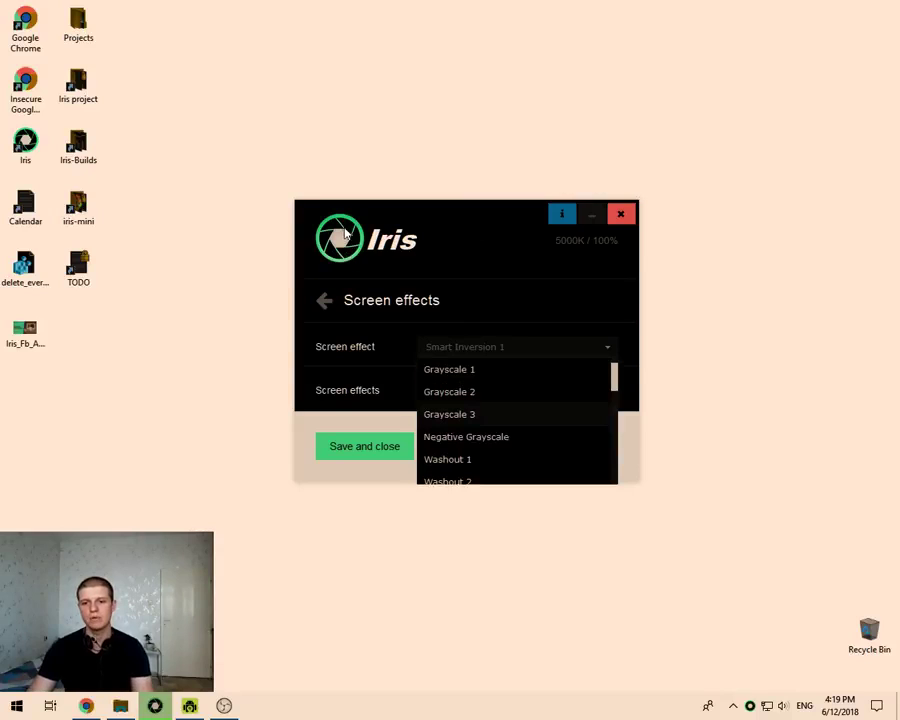
key(Up)
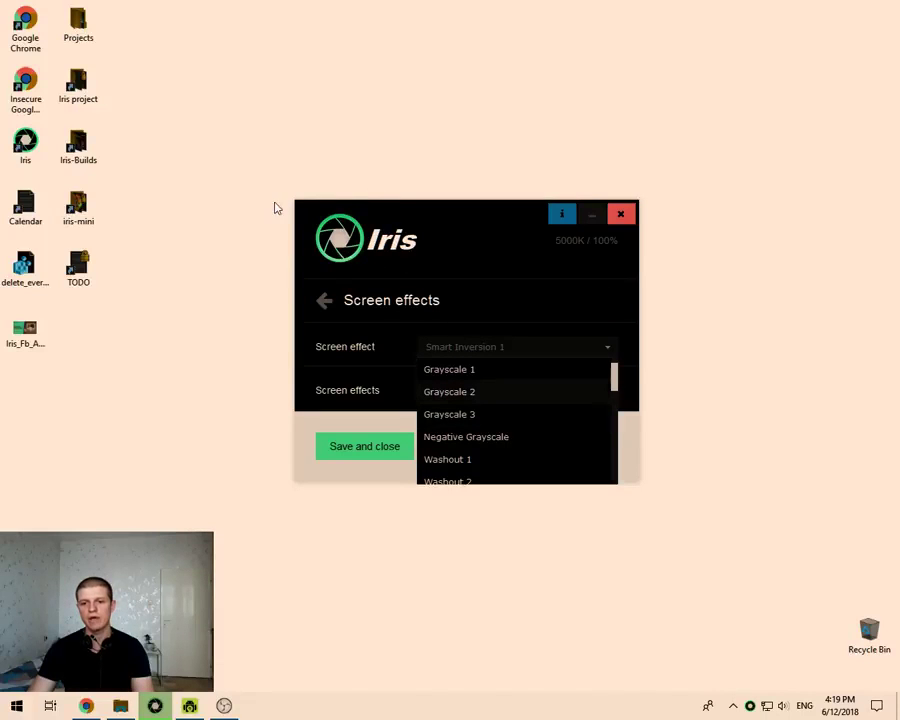
scroll(469, 366, up, 1)
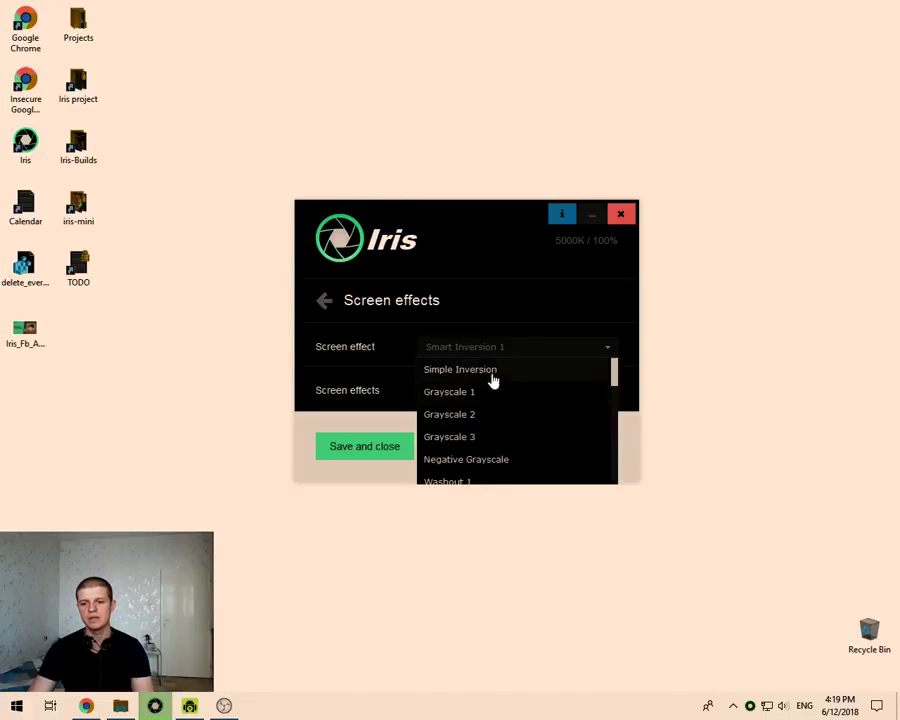
click(460, 370)
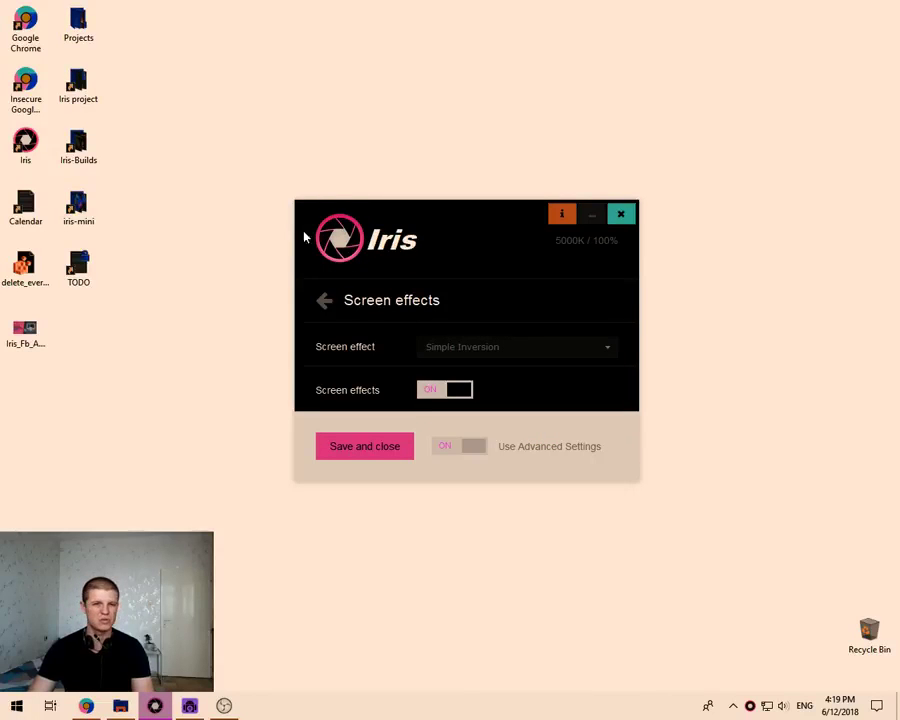
Apply the Smart Inversion 1 screen effect and switch Screen effects off and on again for comparison
click(477, 347)
scroll(472, 372, down, 2)
click(468, 465)
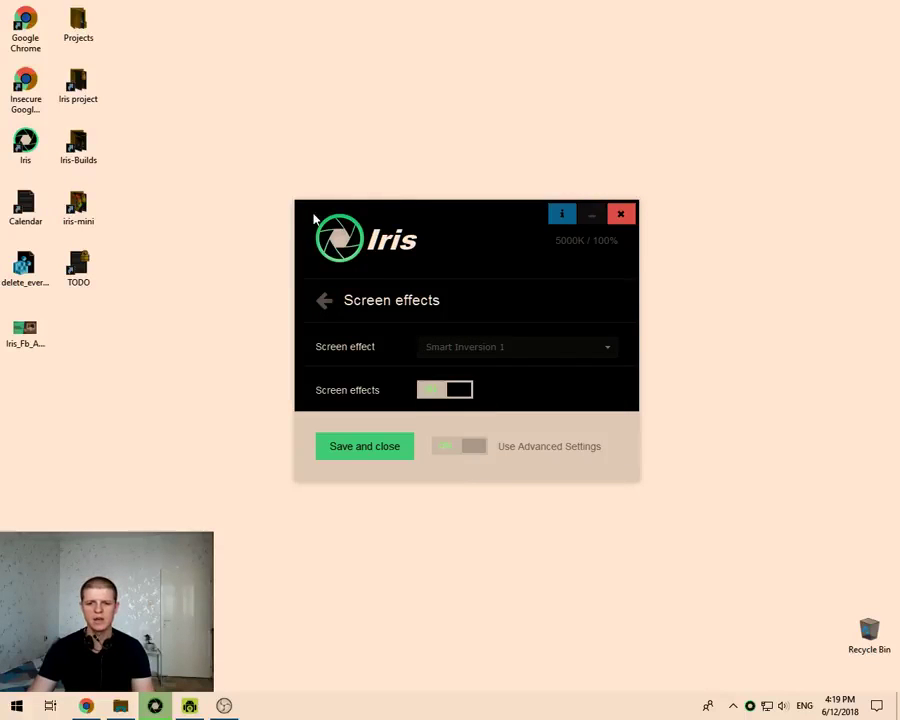
click(460, 395)
click(423, 396)
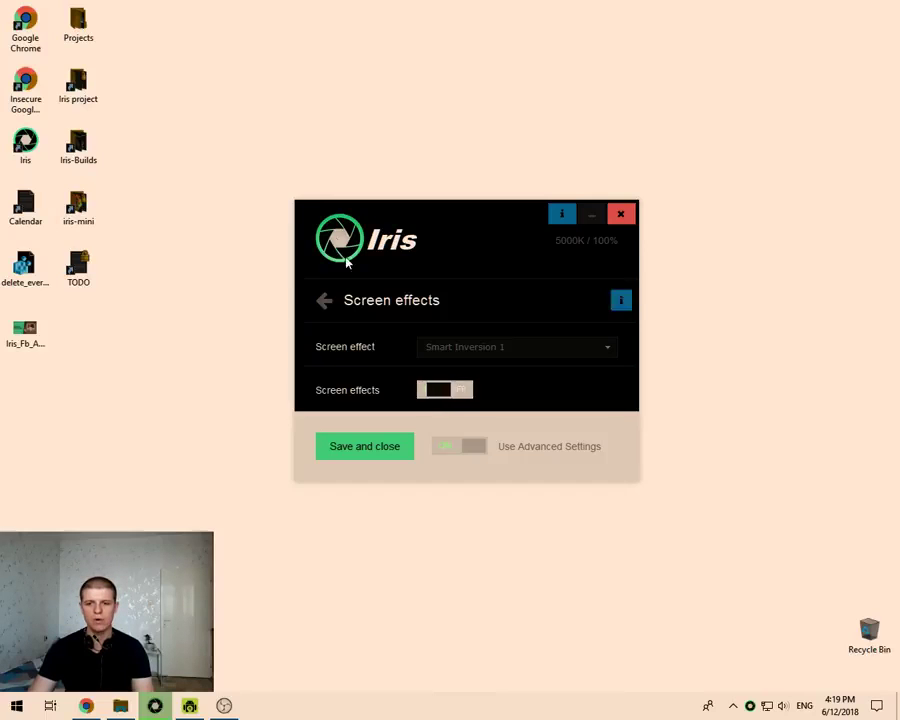
click(463, 393)
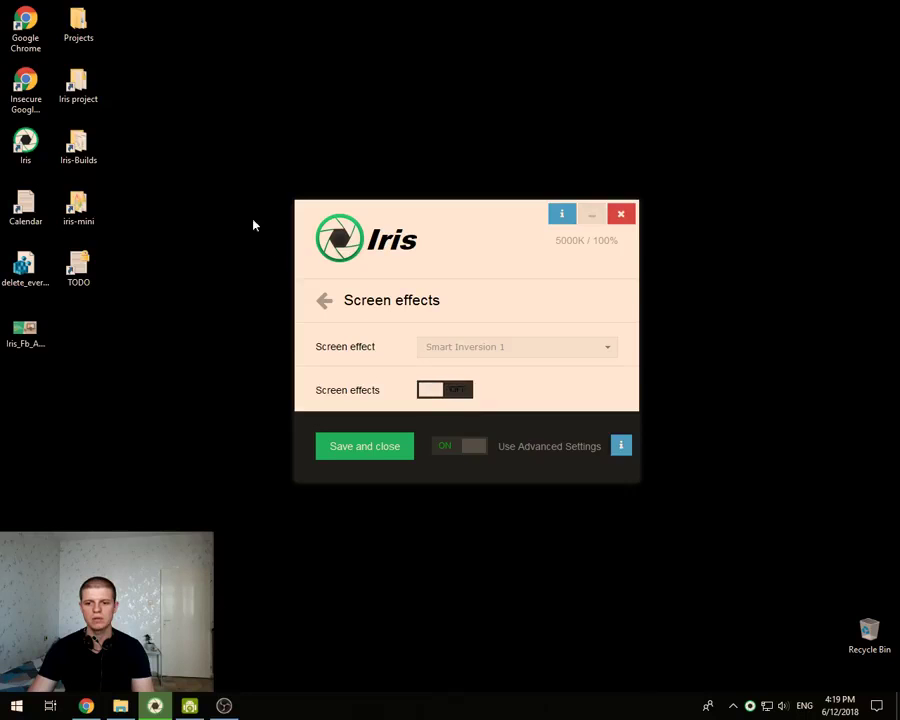
click(440, 390)
Step through the remaining Smart Inversion screen effects and on to Sepia
click(455, 349)
scroll(478, 442, down, 1)
click(472, 446)
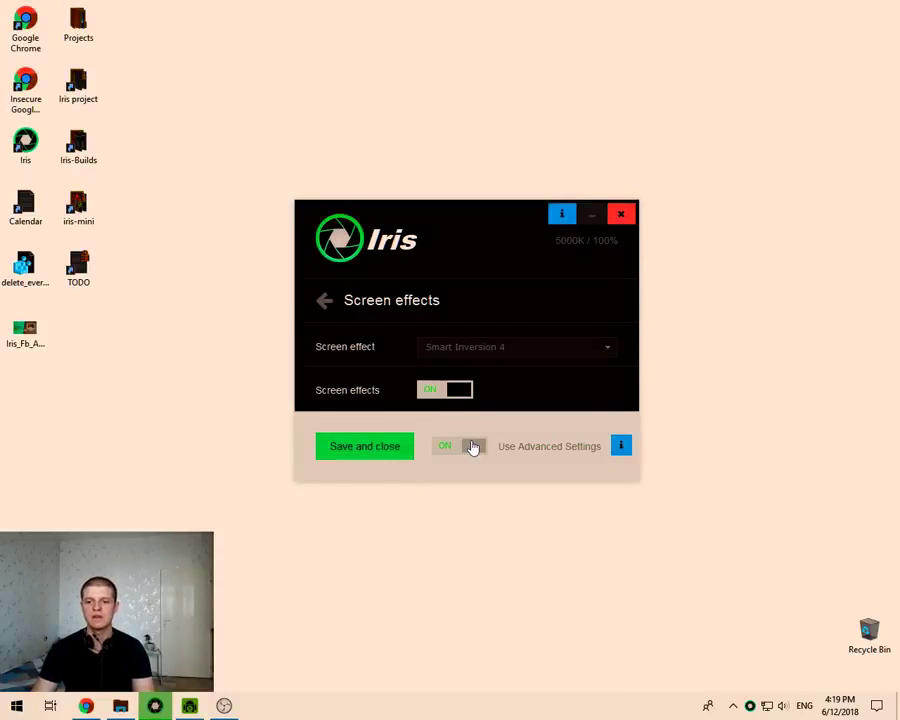
key(Down)
key(Down)
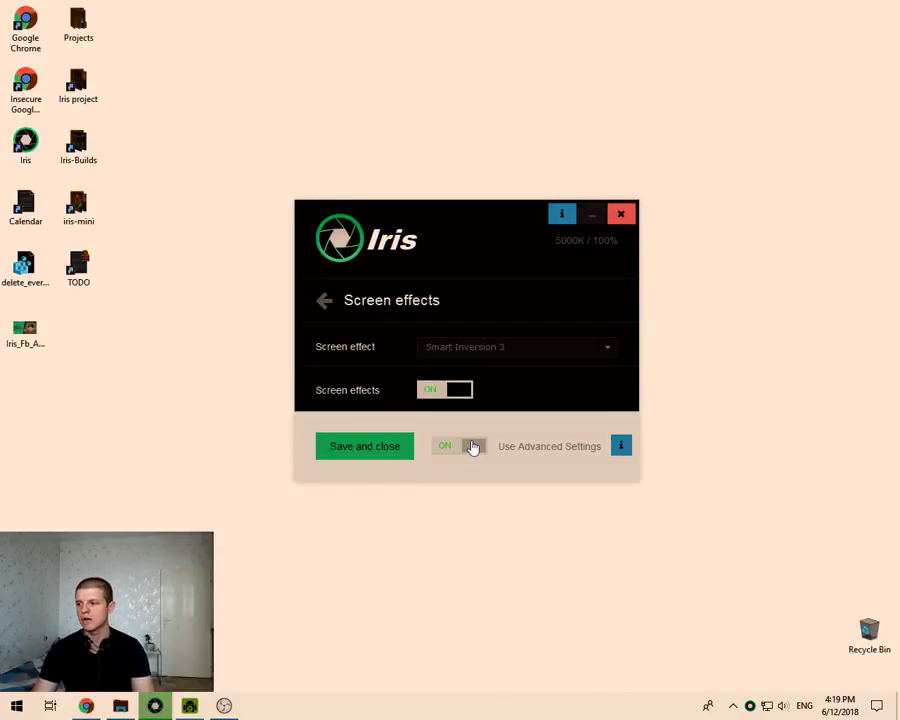
key(Down)
key(Down)
key(Down)
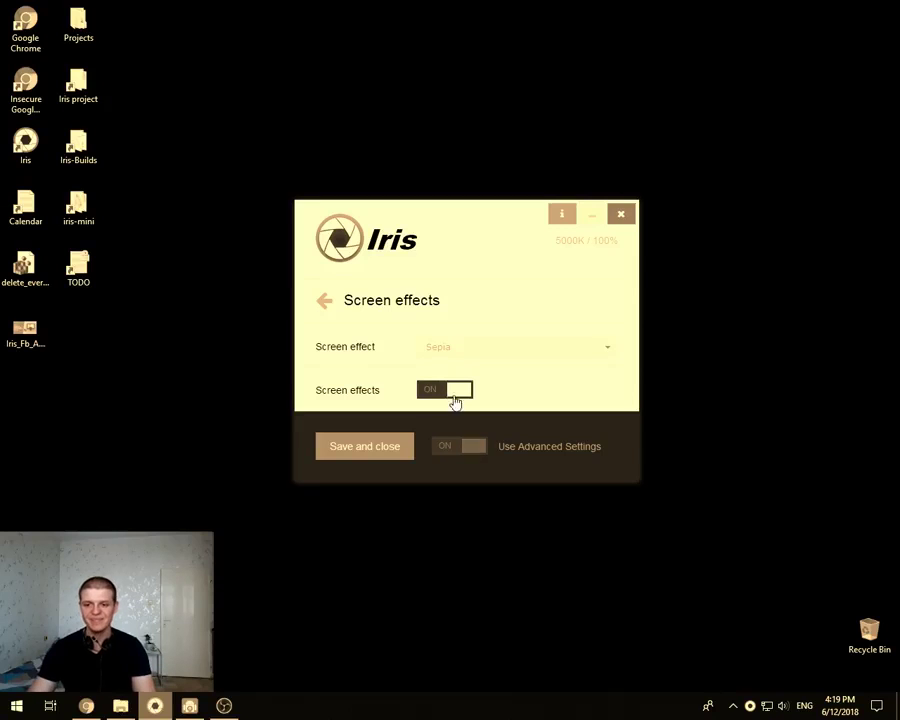
Apply the Grayscale Red screen effect, followed by Negative Grayscale Red
click(474, 352)
scroll(482, 426, down, 3)
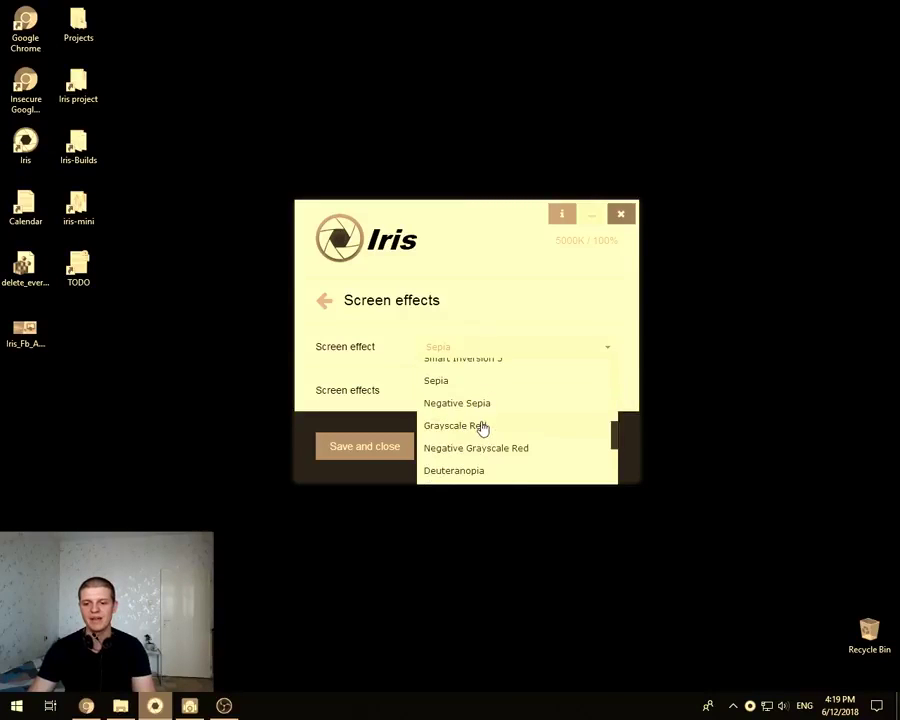
click(460, 428)
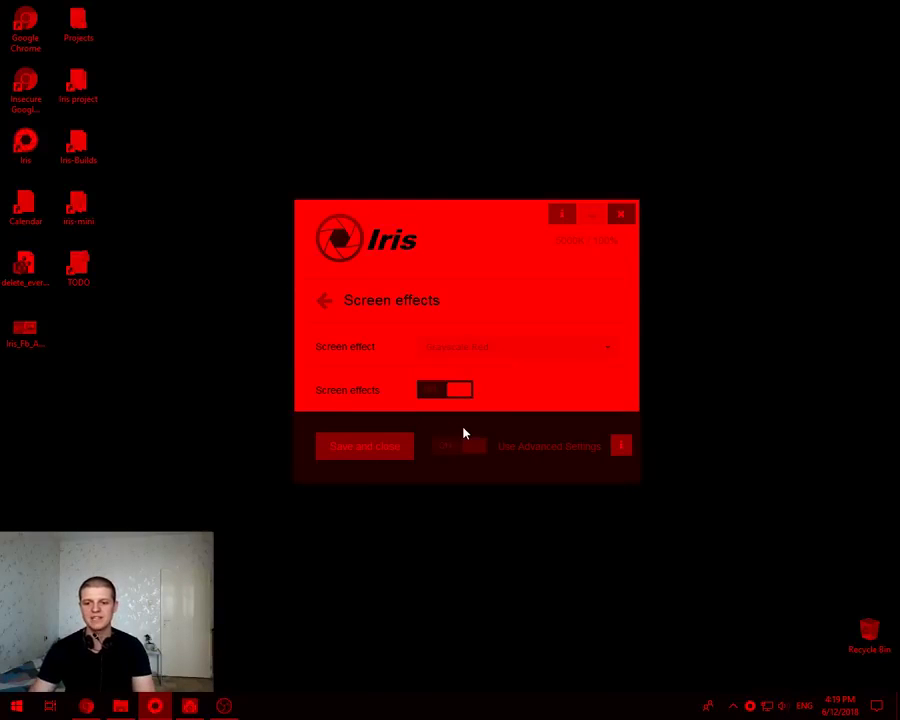
key(Down)
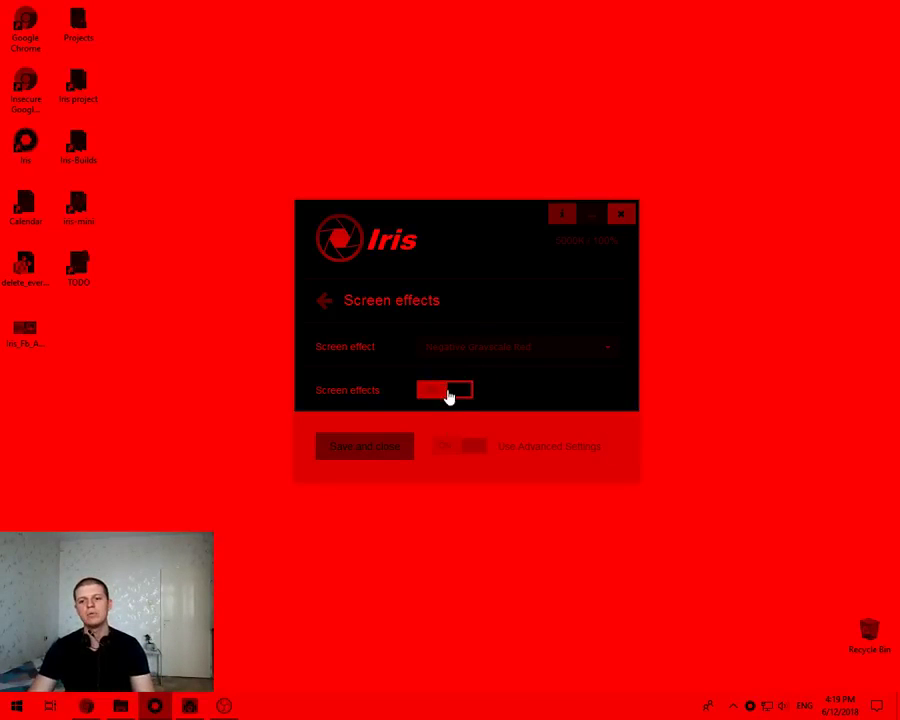
Change the screen effect to Deuteranomaly
click(459, 347)
scroll(465, 440, down, 3)
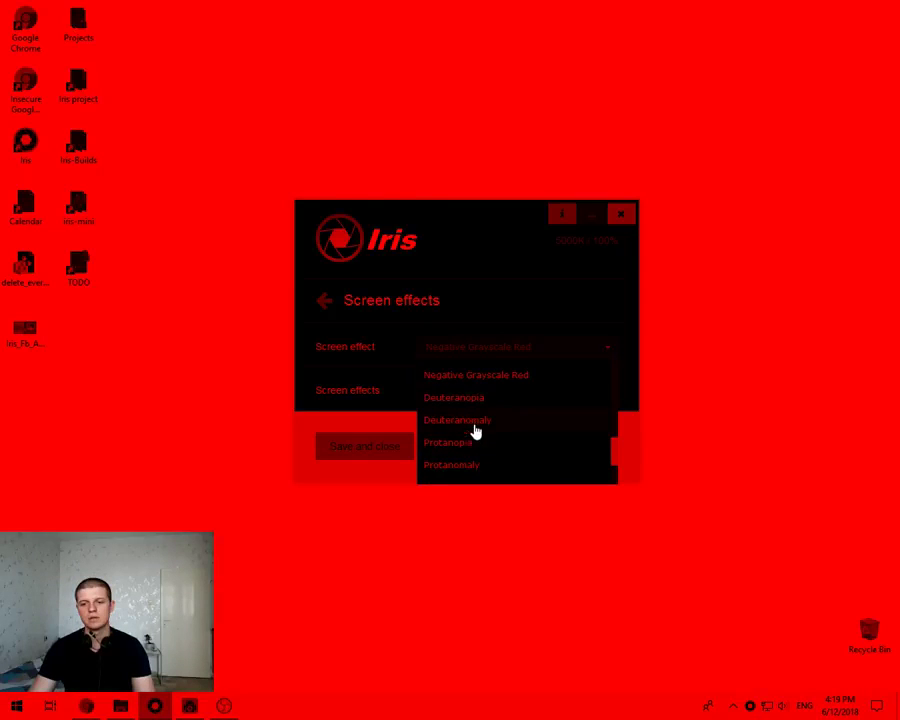
click(476, 430)
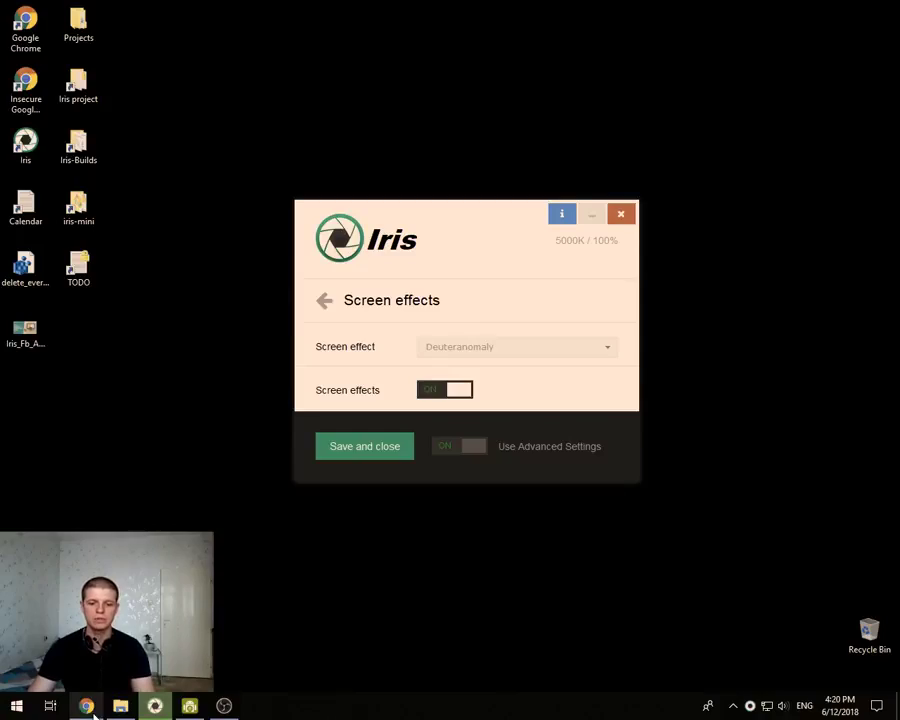
Switch to Chrome and open the Vision page for the color blinded from the Iris website's models
scroll(448, 145, up, 15)
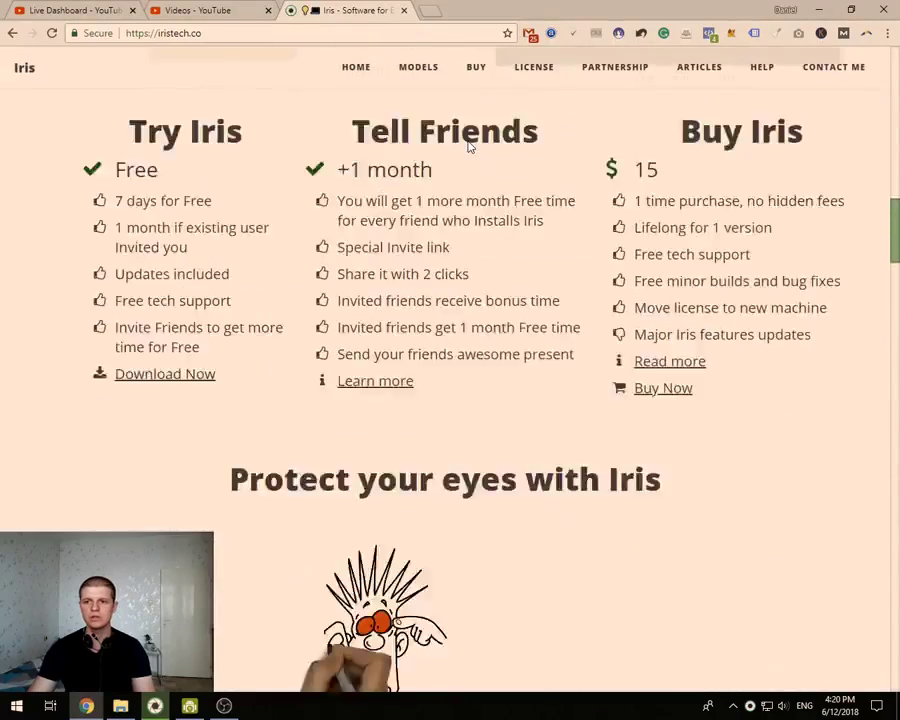
mouse_move(404, 74)
click(410, 244)
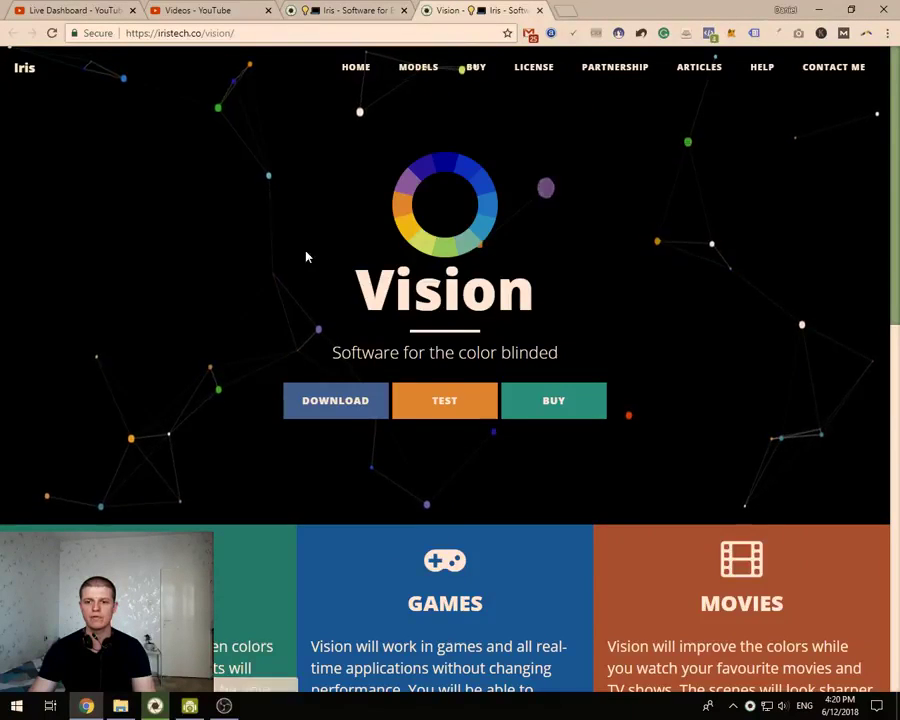
scroll(494, 484, down, 3)
Bring the Iris window over the Vision page and toggle Screen effects to compare the page's colors
click(155, 706)
click(165, 712)
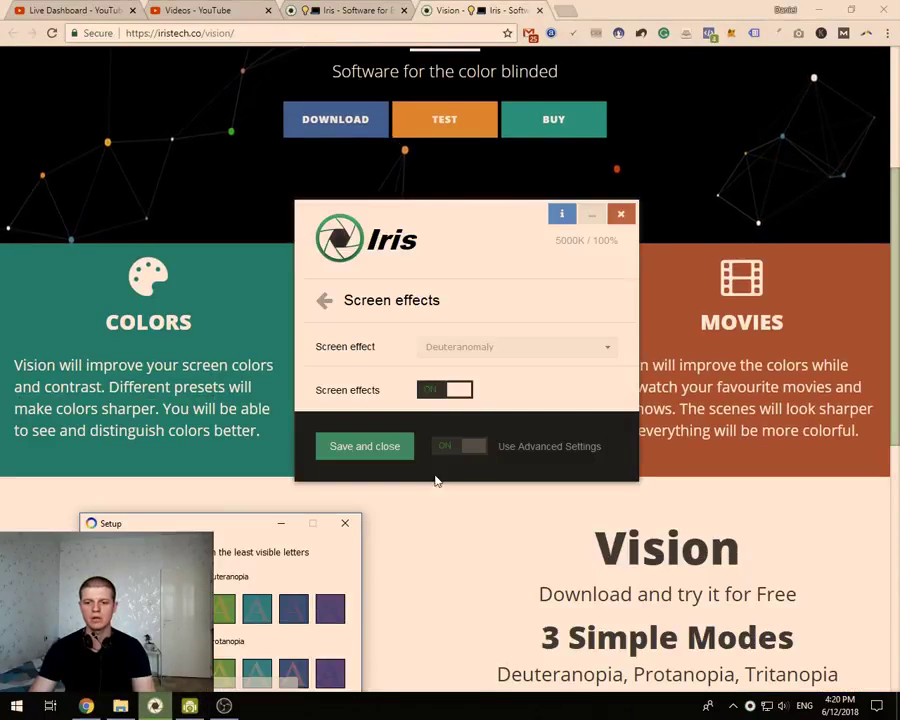
click(449, 391)
click(10, 504)
scroll(456, 300, down, 3)
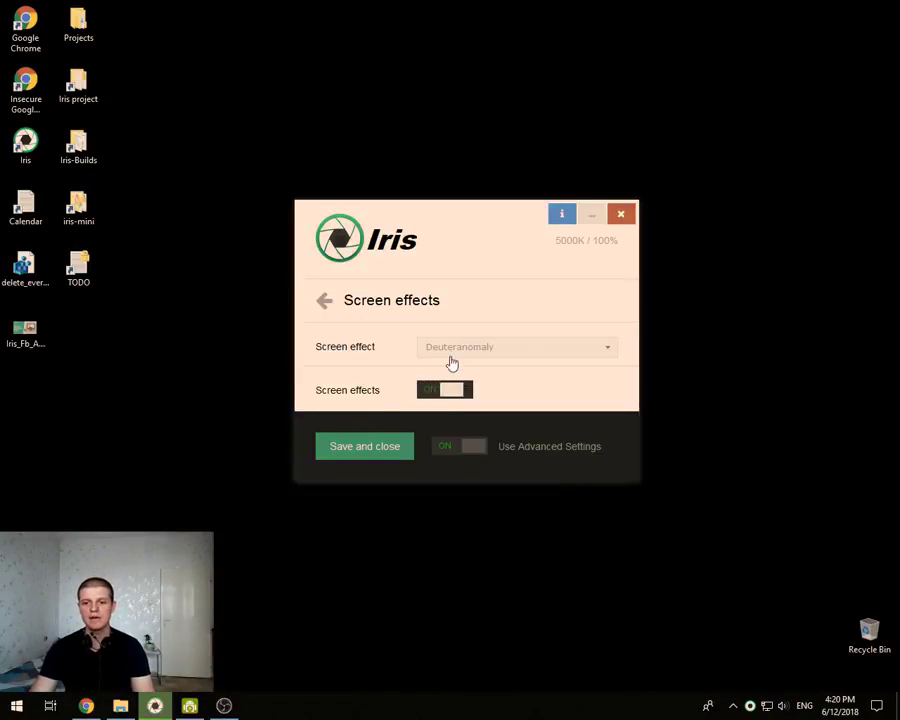
Step through the color-blindness effects from Protanopia and Protanomaly to Achromatopsia, and go back to Tritanopia
click(449, 345)
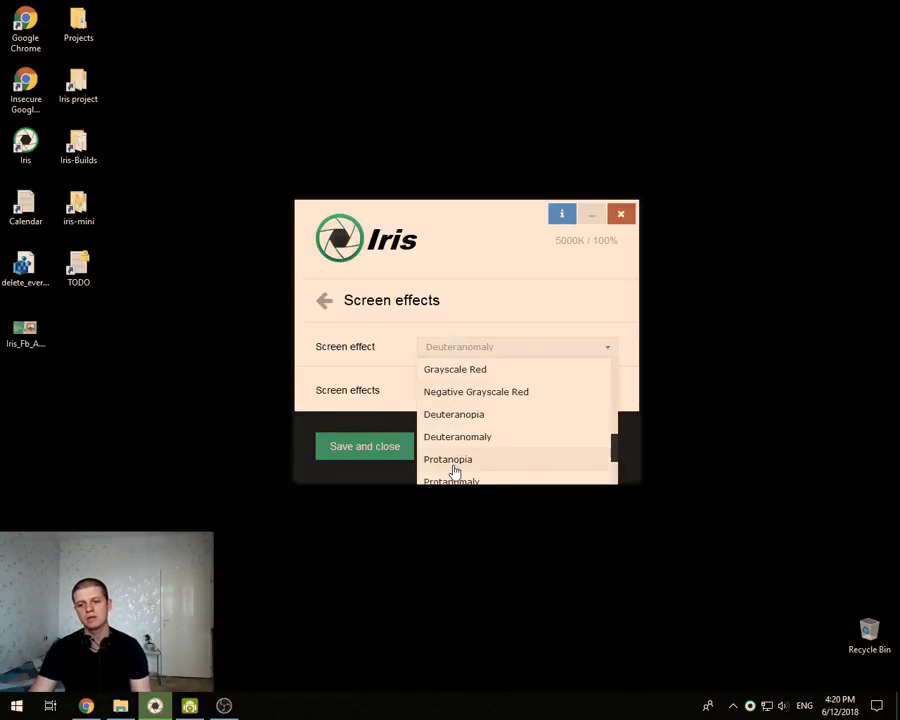
click(453, 468)
key(Down)
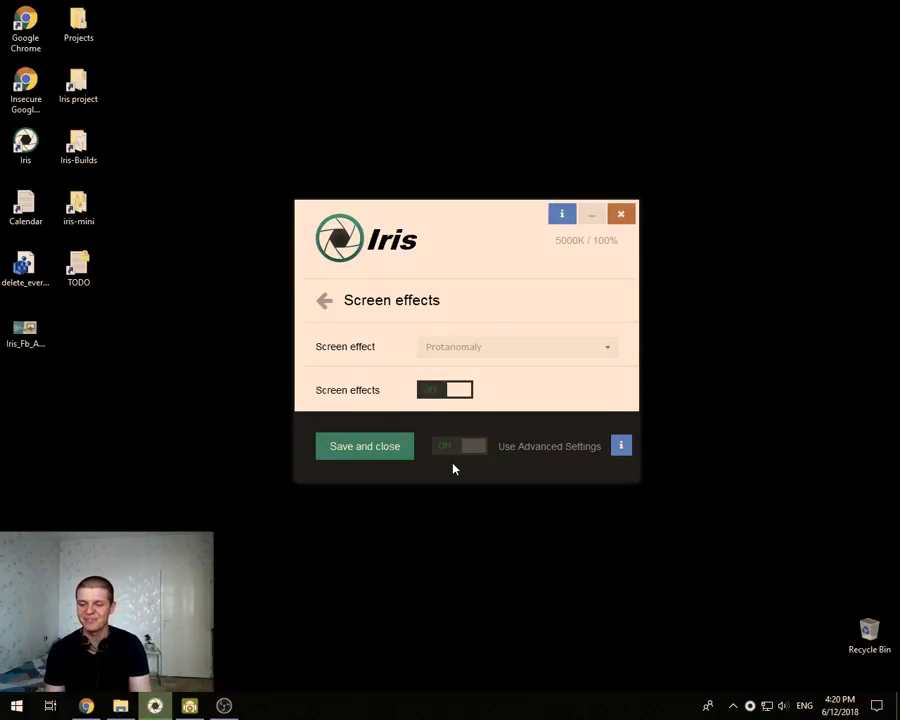
key(Down)
key(Down)
key(Down)
key(Down)
key(Down)
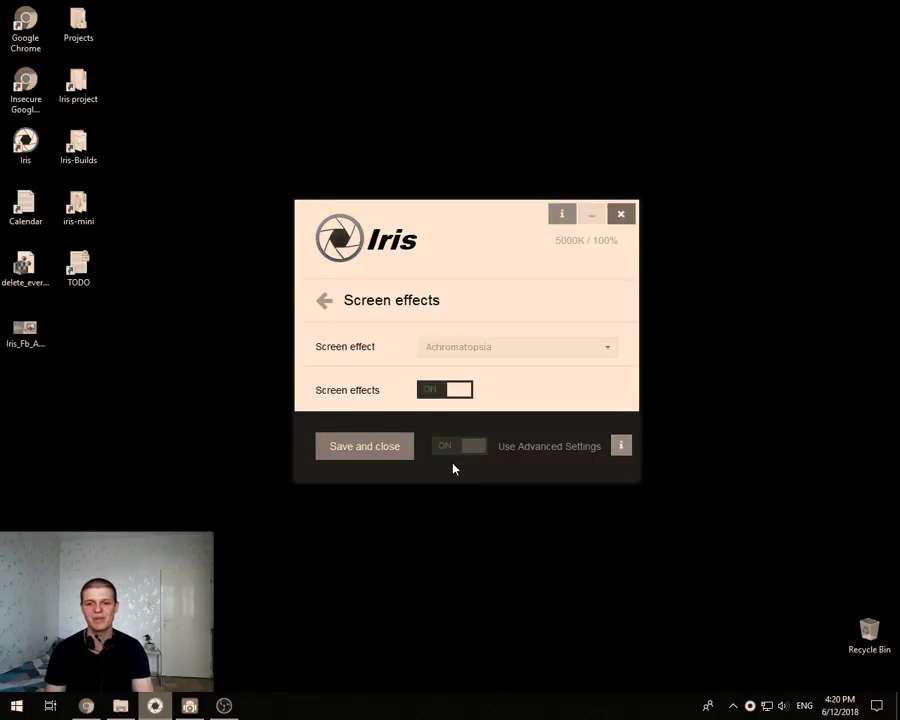
key(Up)
key(Up)
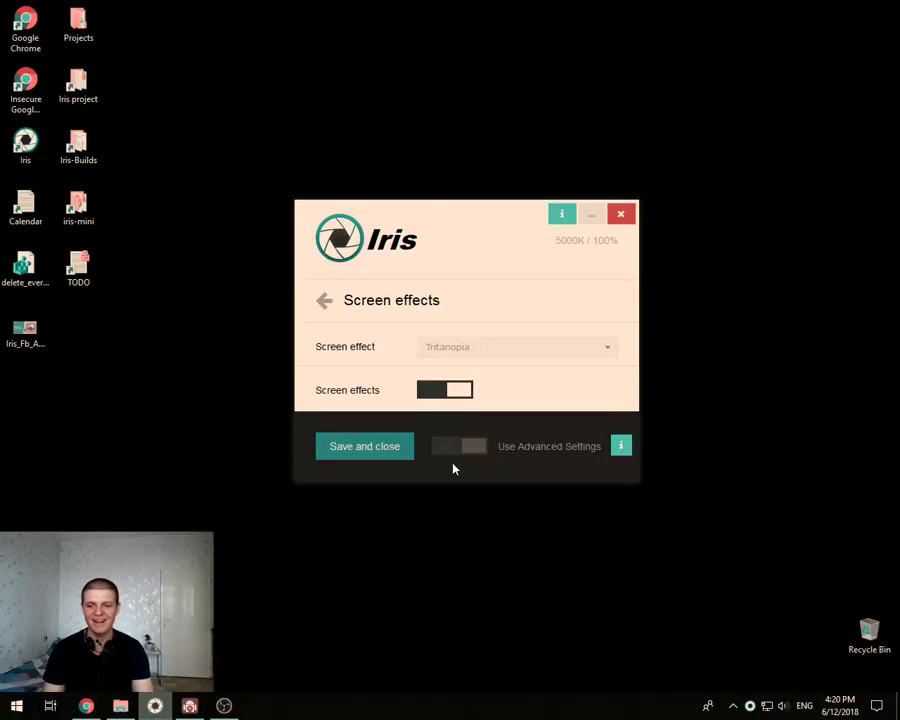
Move the Iris window higher on the desktop and view the Vision page in Chrome under the Tritanopia effect
drag(500, 206, 566, 109)
click(87, 706)
scroll(400, 480, up, 5)
scroll(405, 453, up, 2)
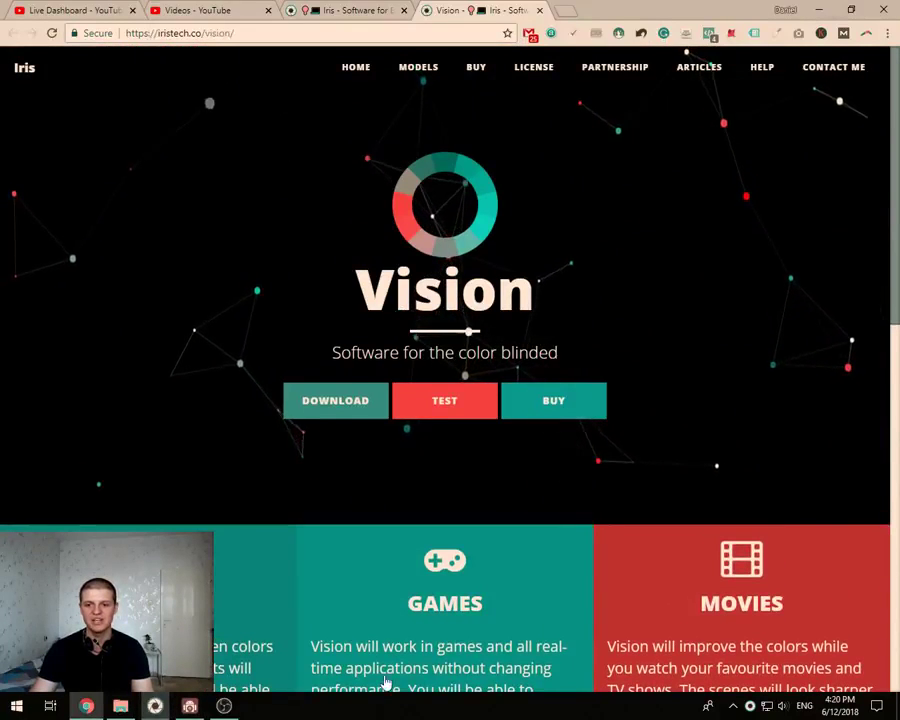
Return to Iris, apply the Deuteranopia screen effect over the Vision page and move the Iris window aside
click(156, 706)
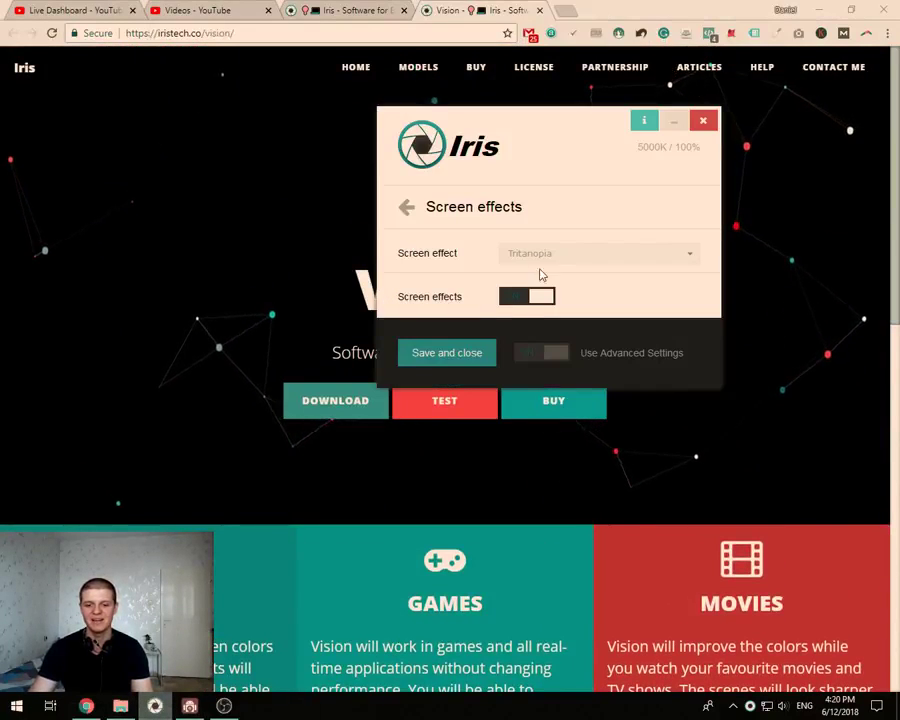
click(539, 262)
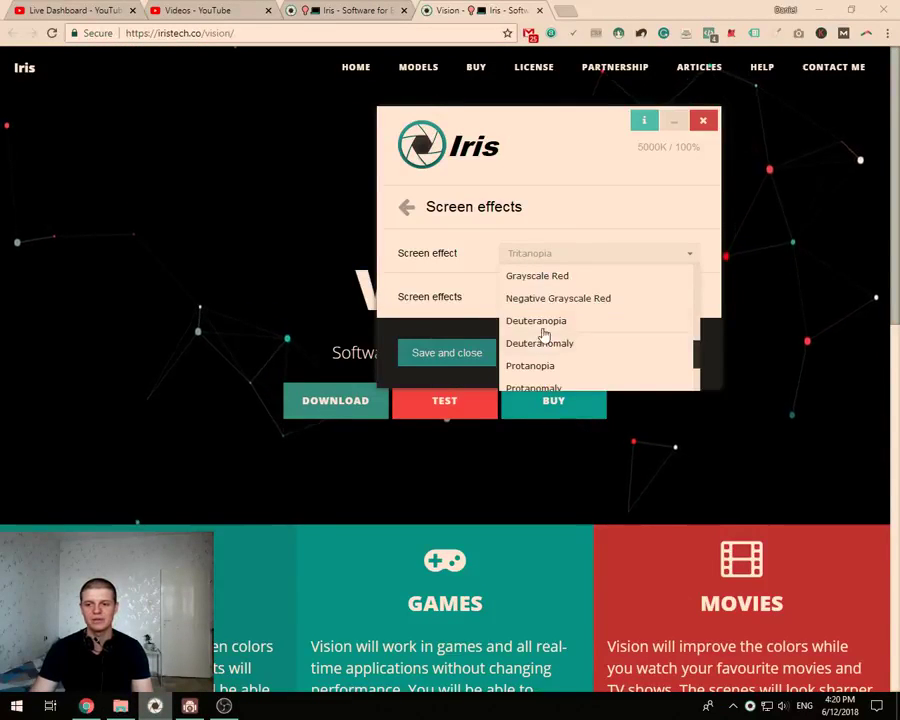
click(540, 321)
drag(505, 163, 597, 157)
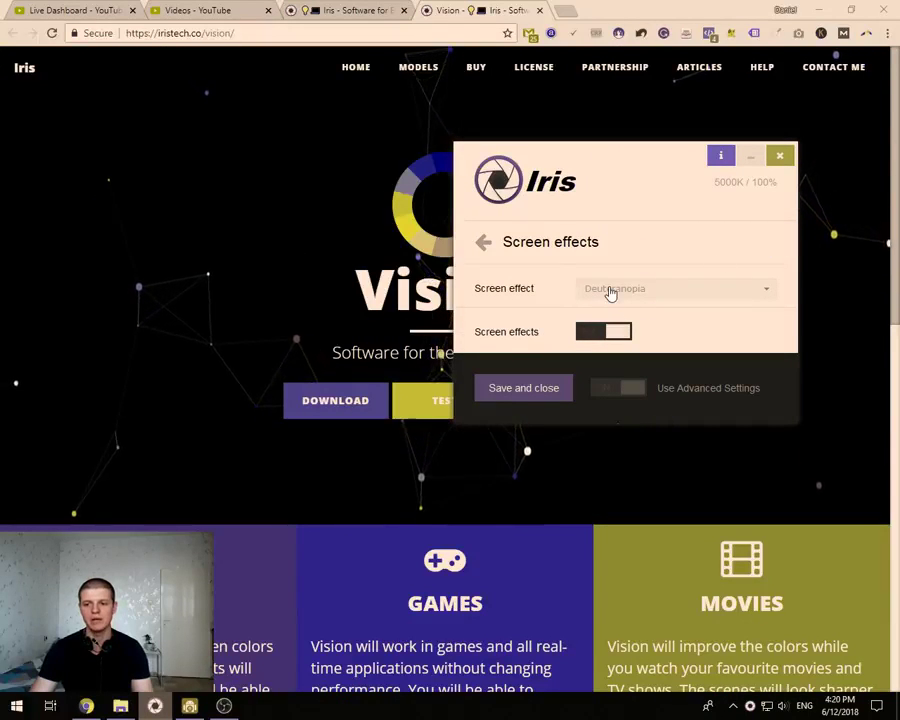
Set the screen effect to Simple Inversion
click(610, 291)
scroll(632, 400, down, 2)
scroll(640, 400, up, 5)
scroll(638, 400, up, 5)
click(620, 311)
Try the Grayscale 1 screen effect and switch back to Simple Inversion
click(614, 290)
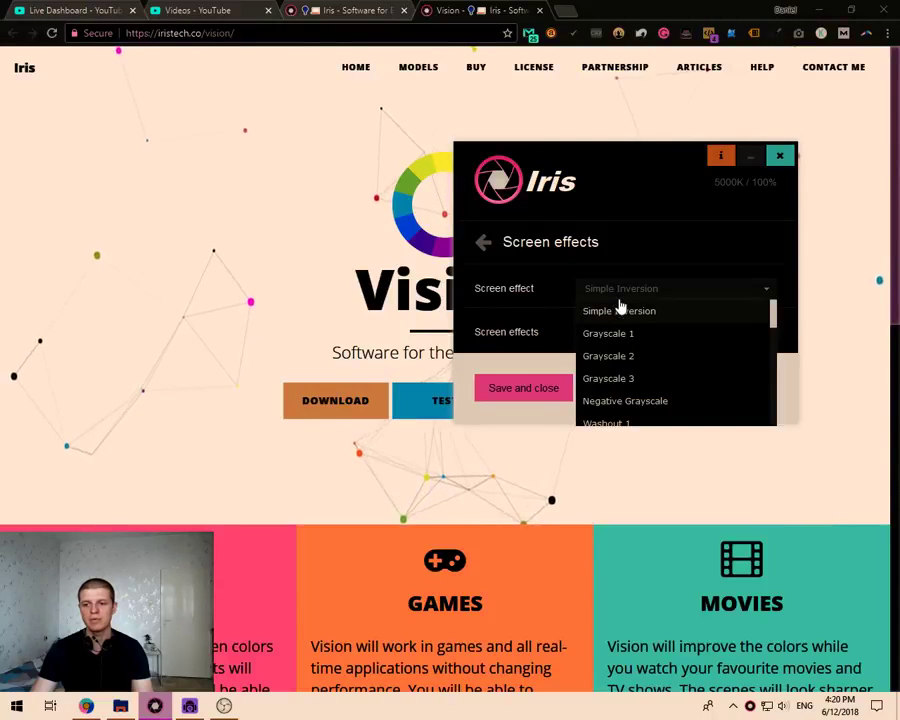
scroll(640, 378, down, 1)
scroll(626, 384, up, 2)
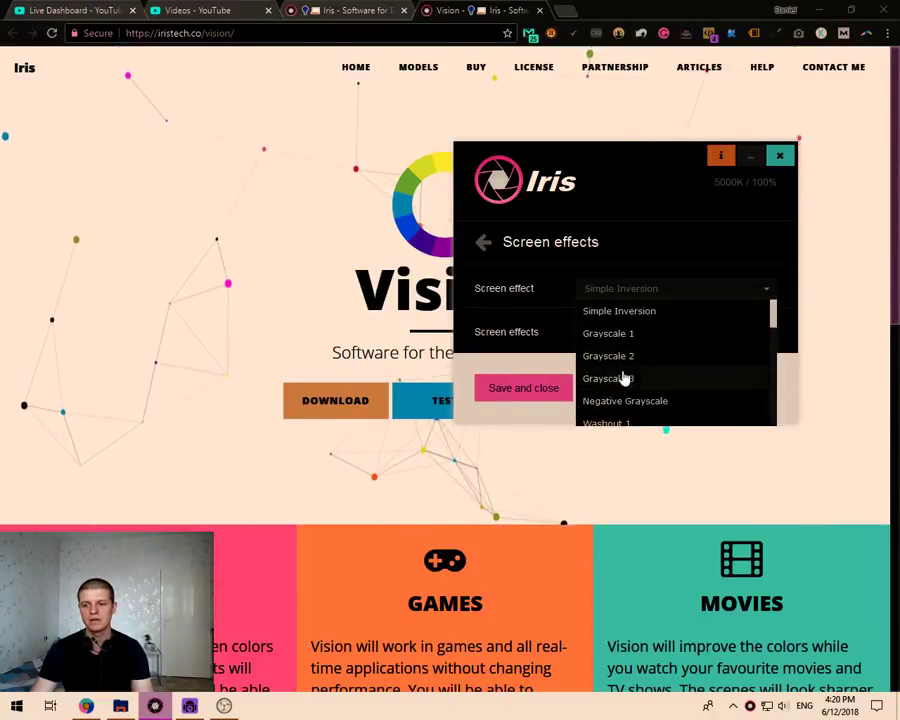
click(612, 334)
click(608, 288)
click(605, 311)
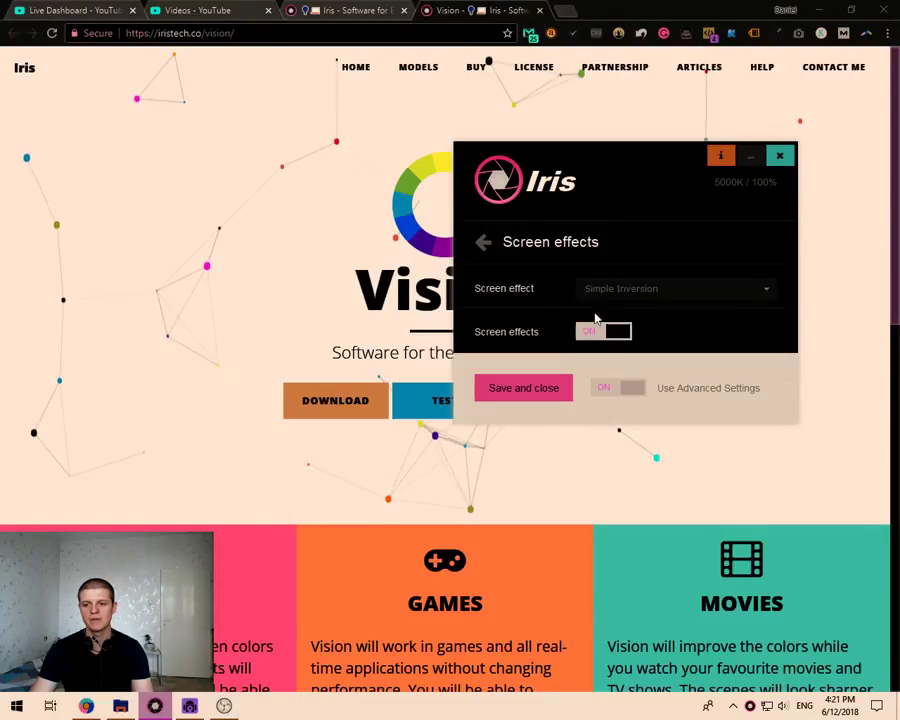
Open the Iris website's home page and view it down to the feature list with the inversion effect active
click(356, 72)
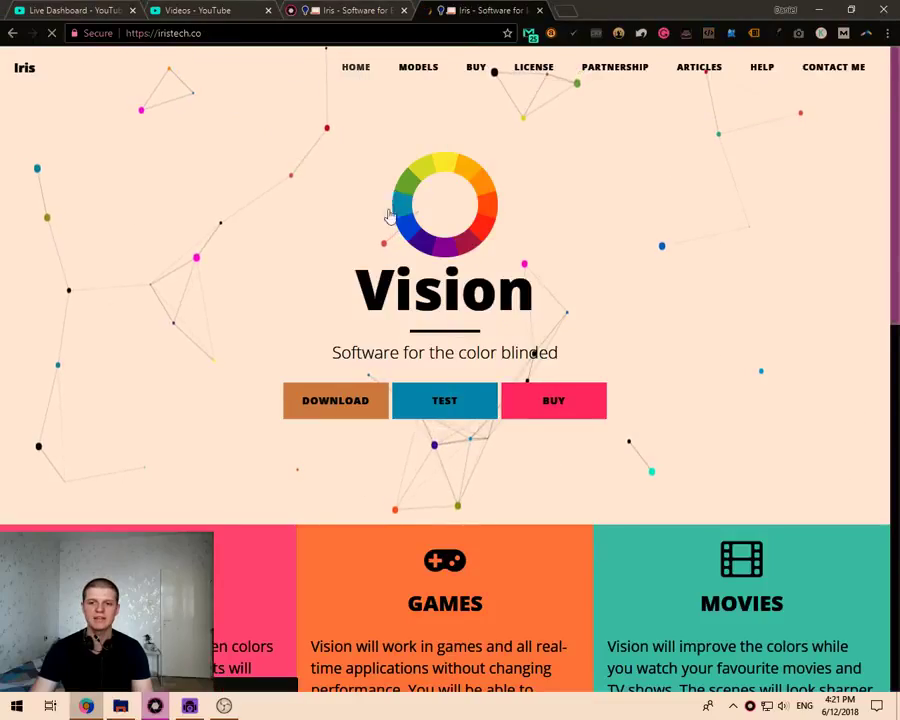
scroll(450, 274, down, 15)
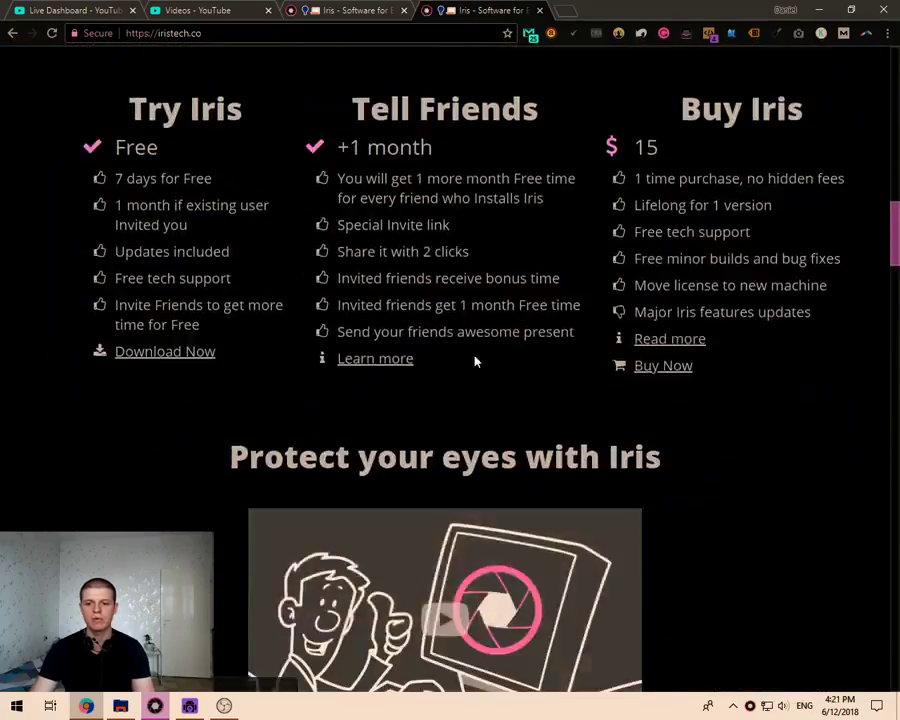
scroll(420, 430, down, 12)
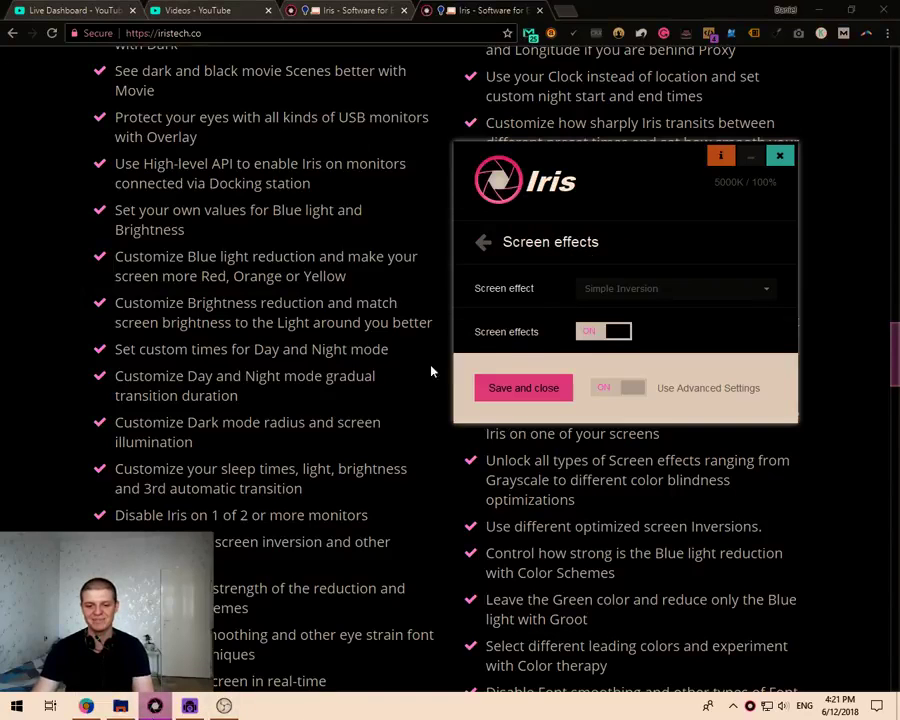
Turn off screen effects, move the Iris window over the middle of the web page and return to the settings list
click(612, 333)
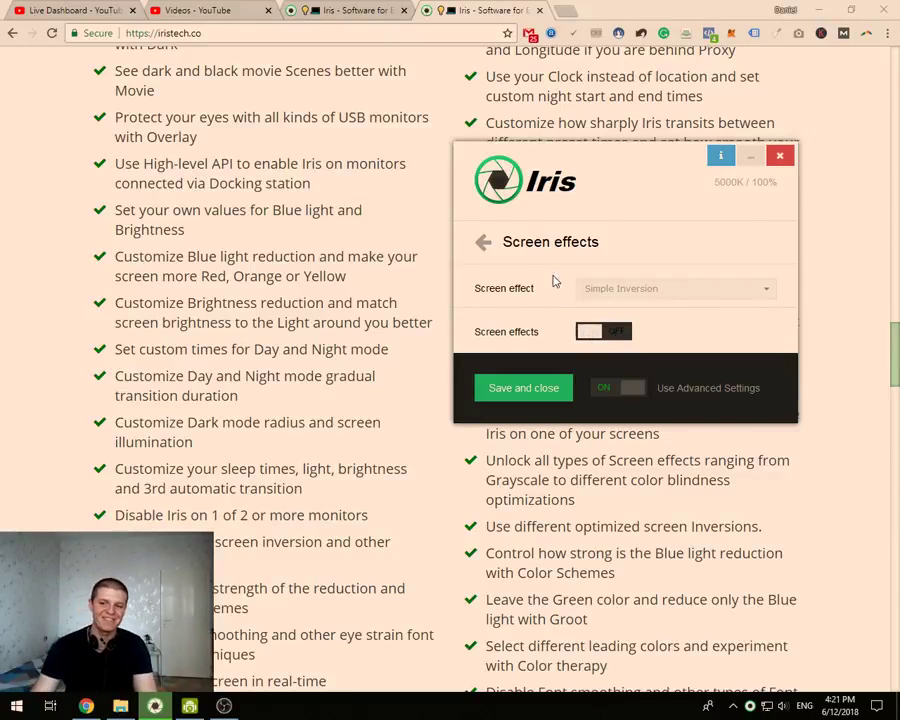
drag(599, 161, 422, 193)
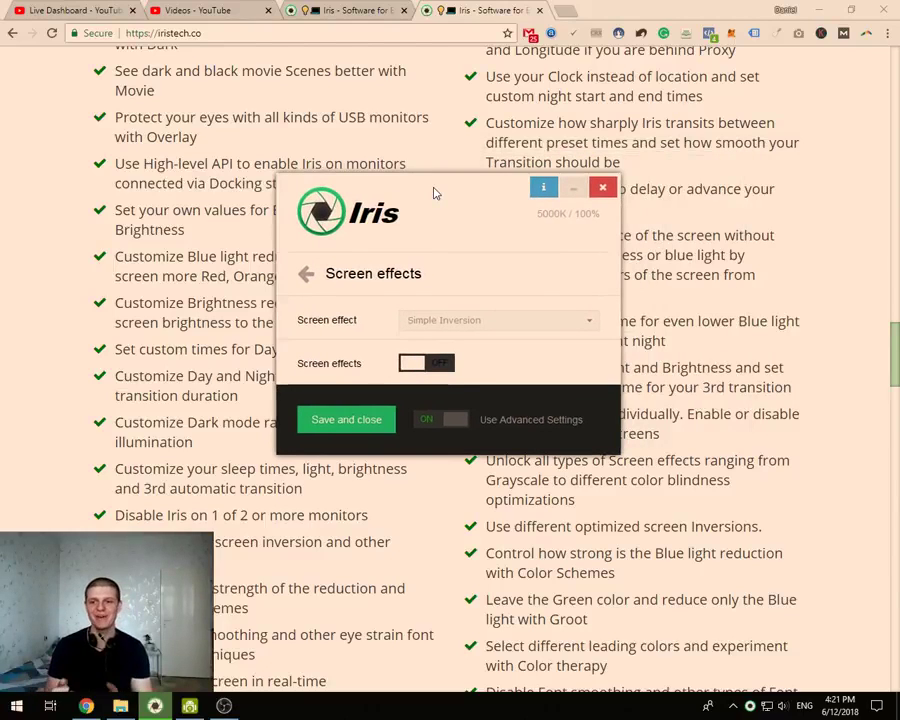
click(307, 275)
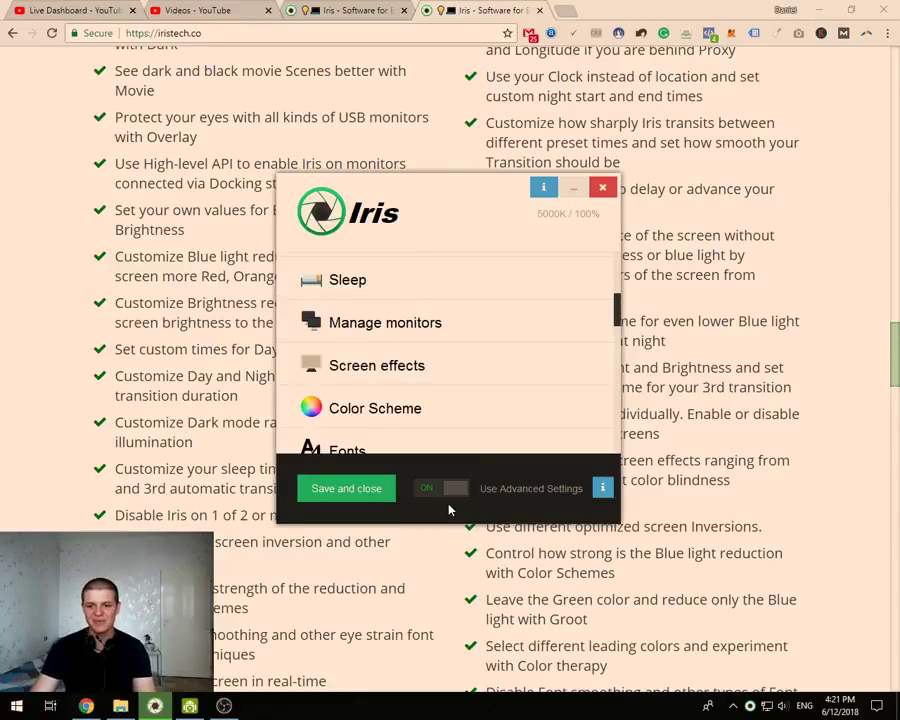
Toggle the Simple Inversion effect on and off in the Screen effects settings, and disable Use Advanced Settings
click(396, 372)
click(408, 372)
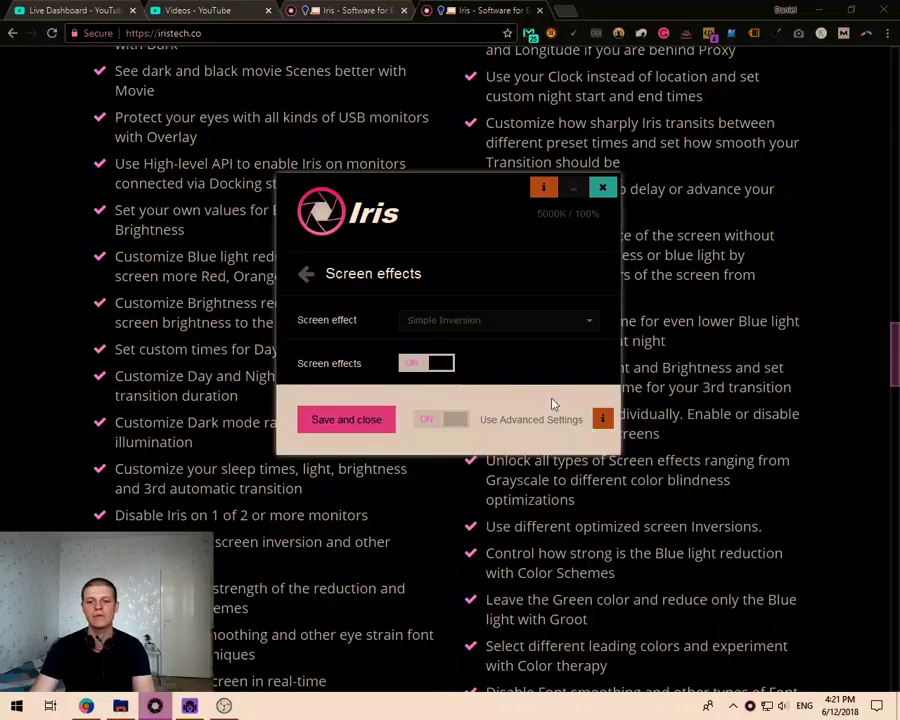
click(434, 363)
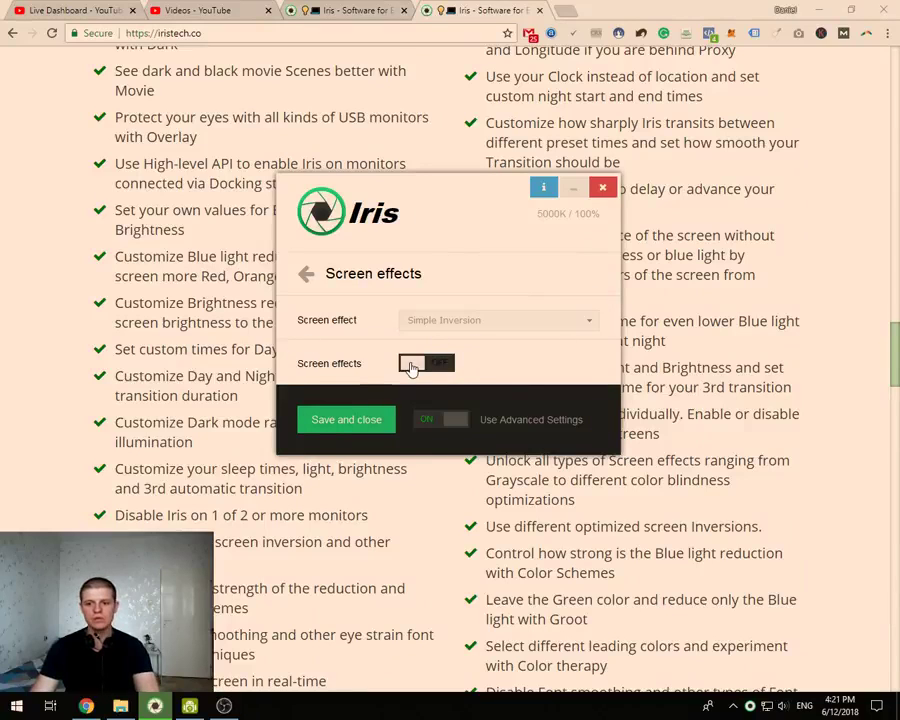
click(410, 362)
click(446, 362)
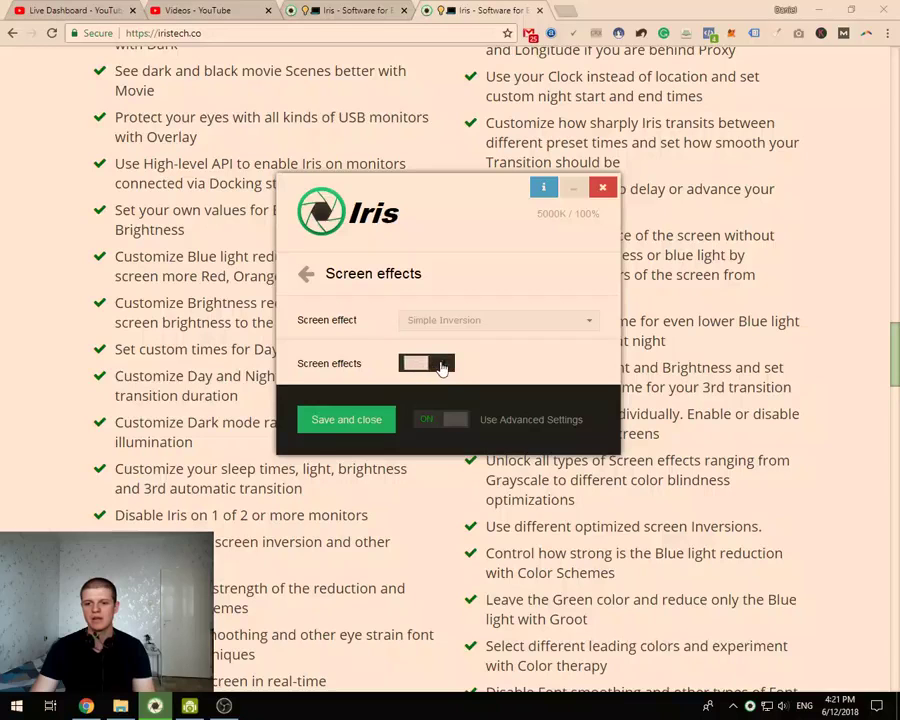
click(455, 421)
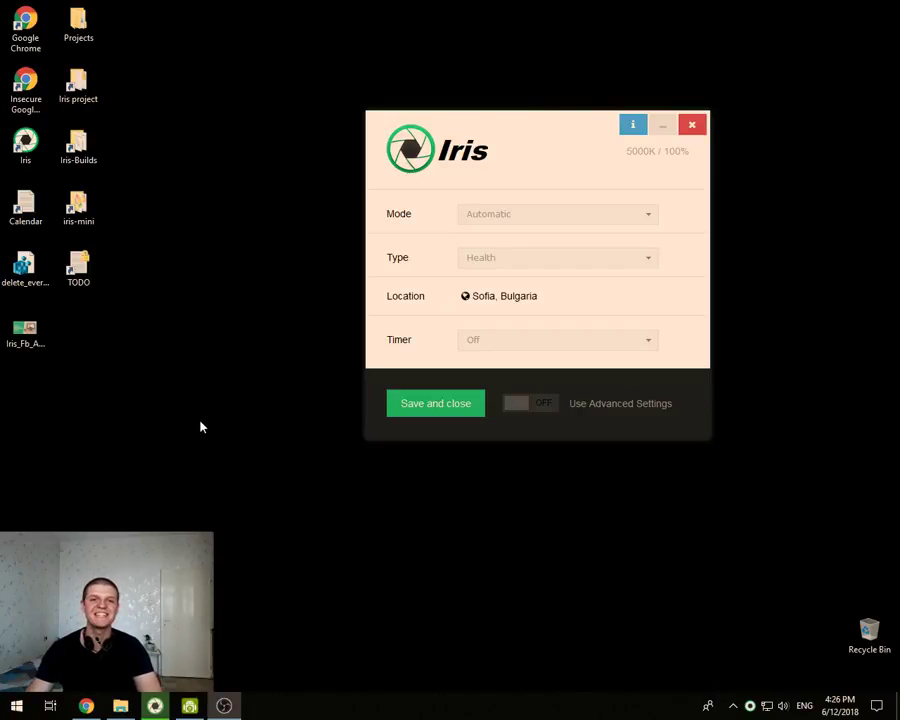
Enable Use Advanced Settings and look through the list of settings categories
click(522, 405)
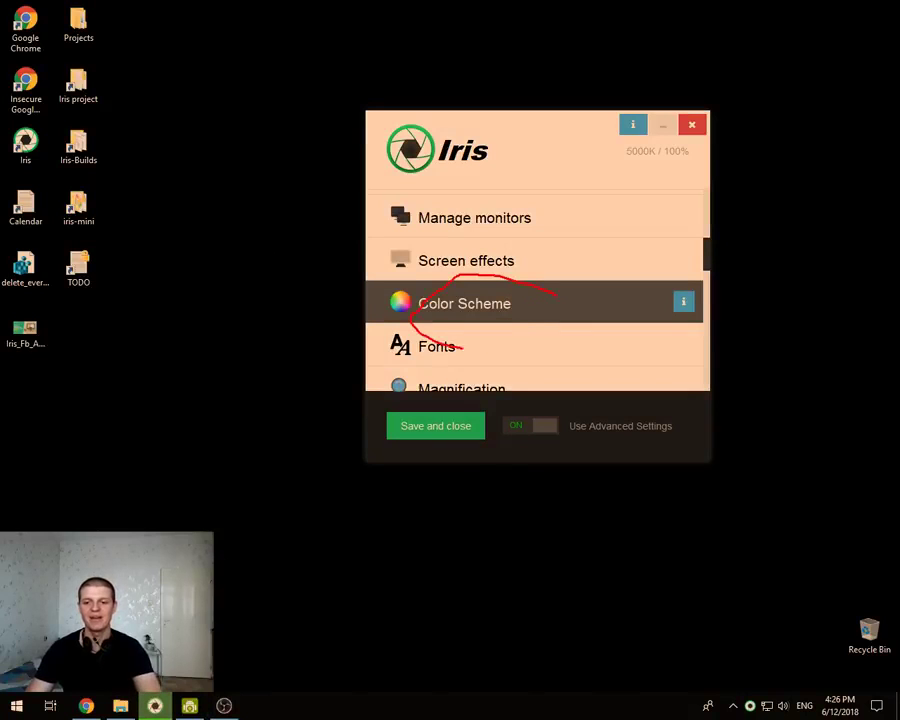
scroll(580, 300, up, 5)
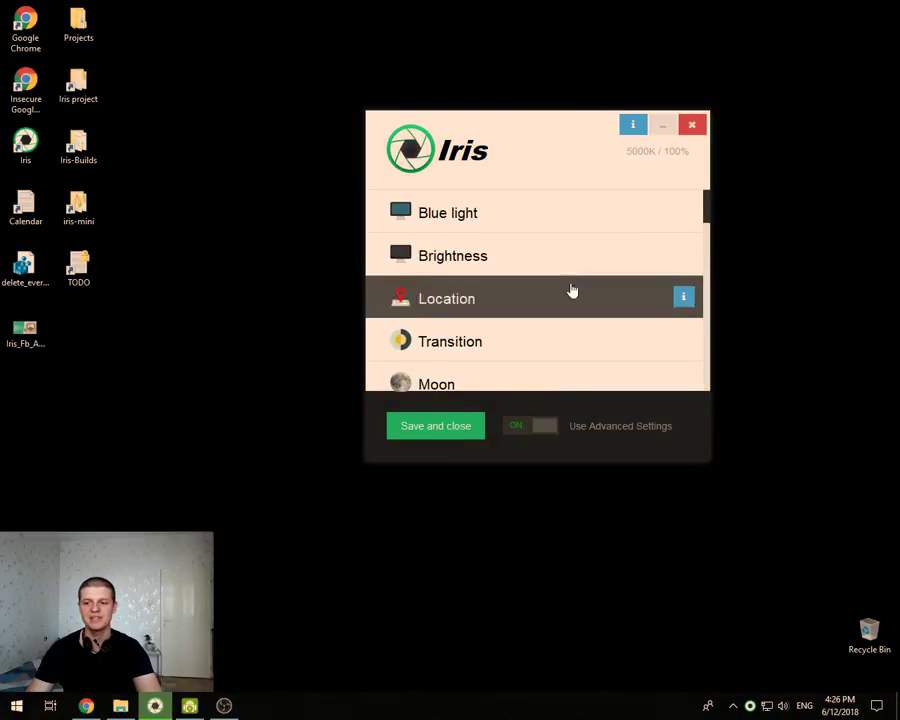
scroll(576, 293, down, 5)
click(557, 428)
click(518, 425)
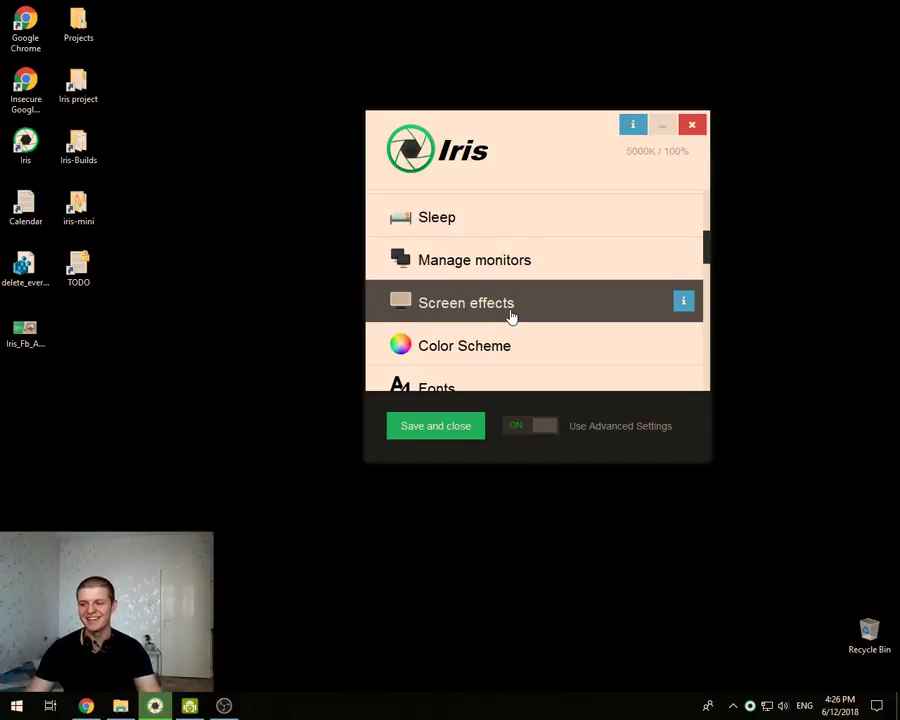
Enable Manual Light in the Blue light settings and set Night Light to 35
scroll(462, 251, up, 4)
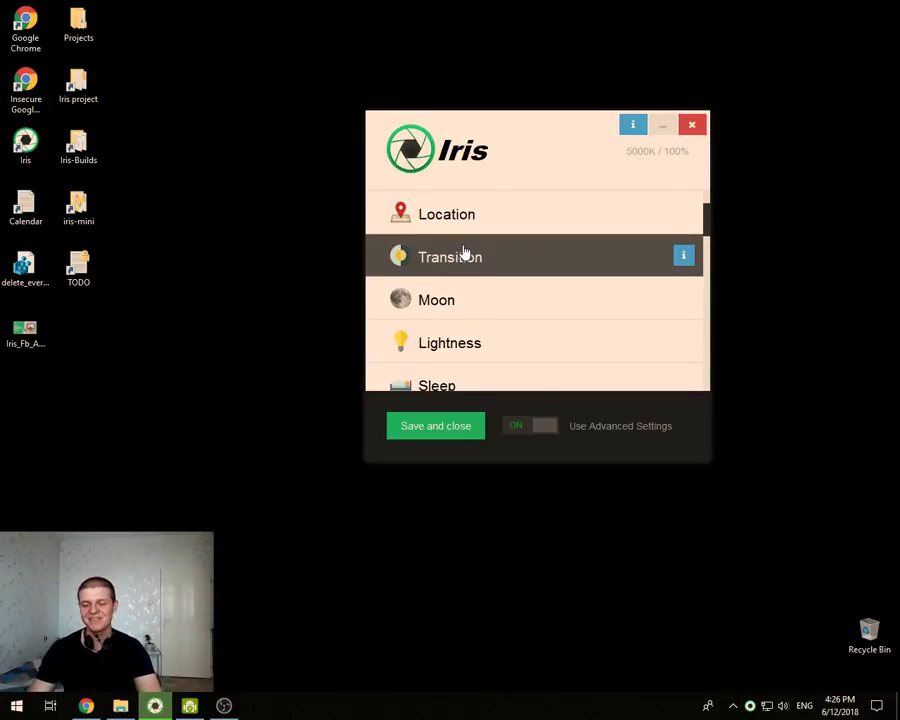
scroll(446, 221, up, 2)
click(446, 221)
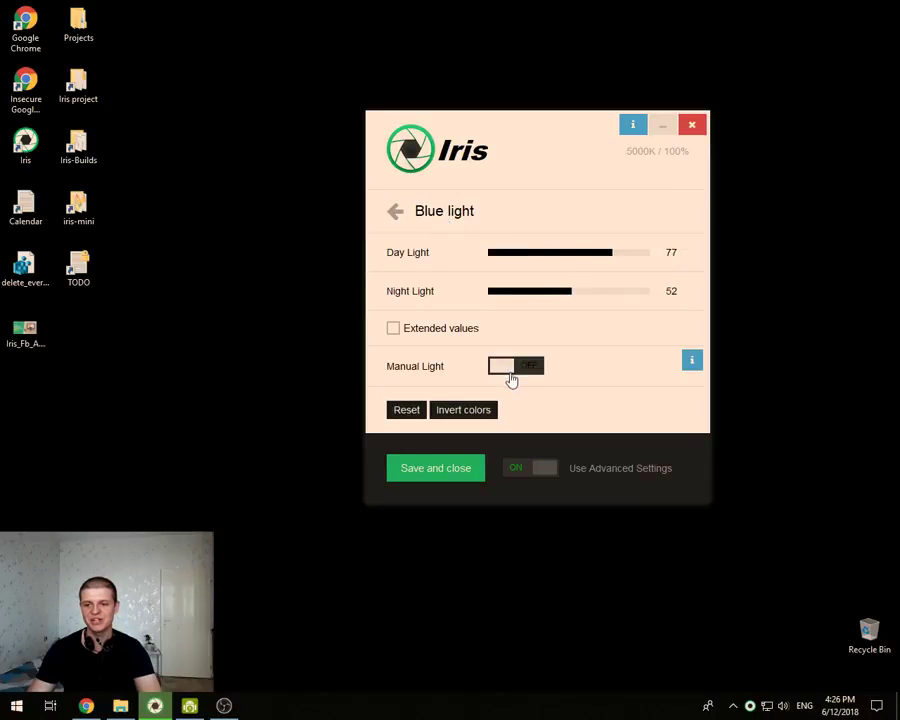
click(506, 366)
click(545, 257)
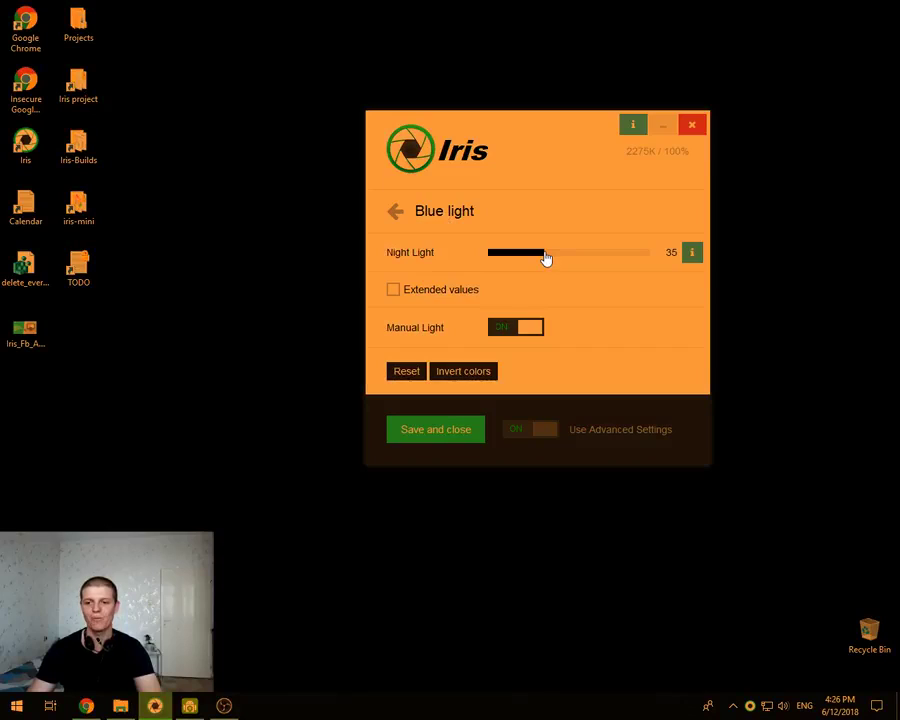
Open the Color Scheme settings and check the available color schemes, keeping Iris
click(400, 213)
scroll(506, 346, down, 3)
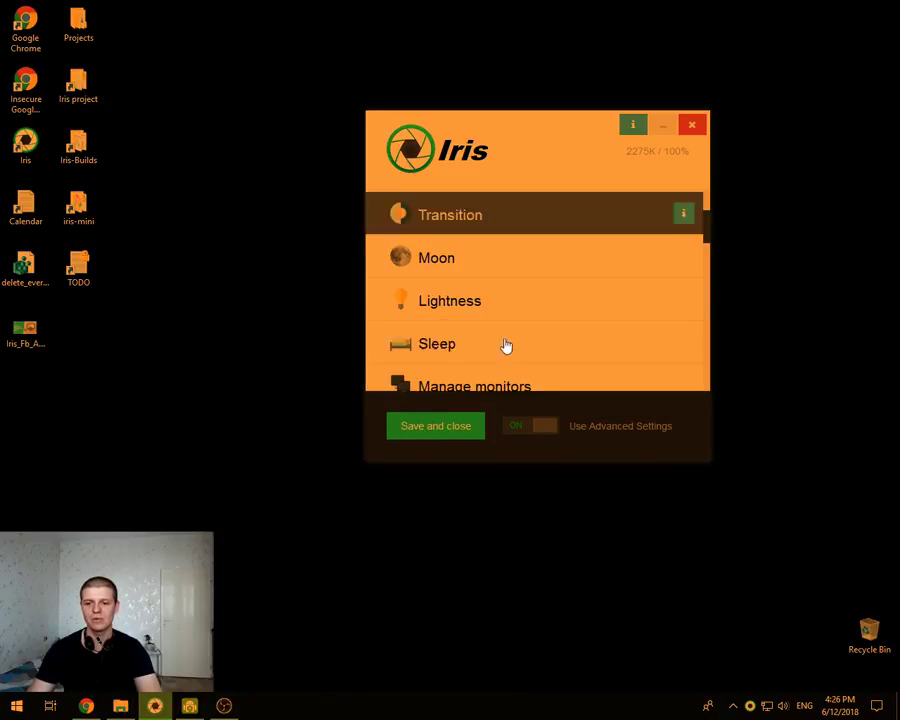
scroll(460, 344, down, 3)
click(456, 344)
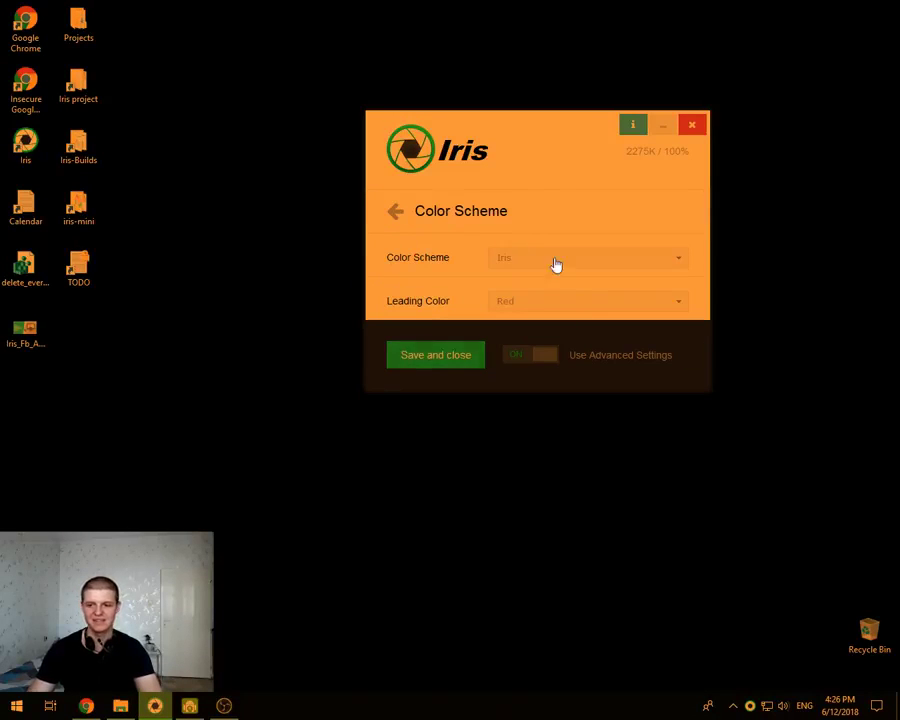
click(509, 262)
click(423, 256)
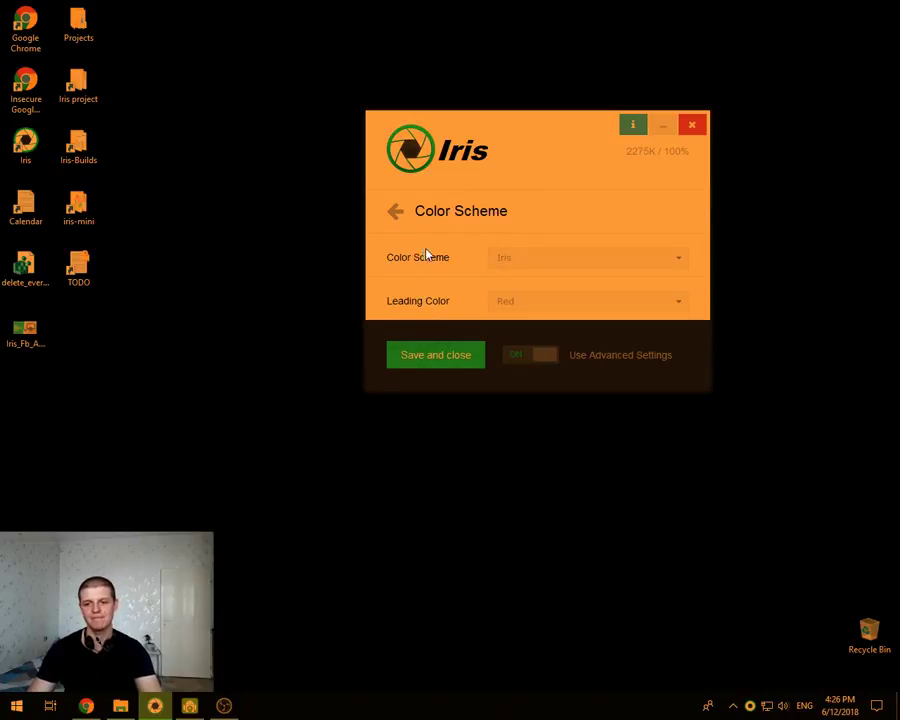
Try Green and Blue as the leading color and switch back to Red
click(508, 306)
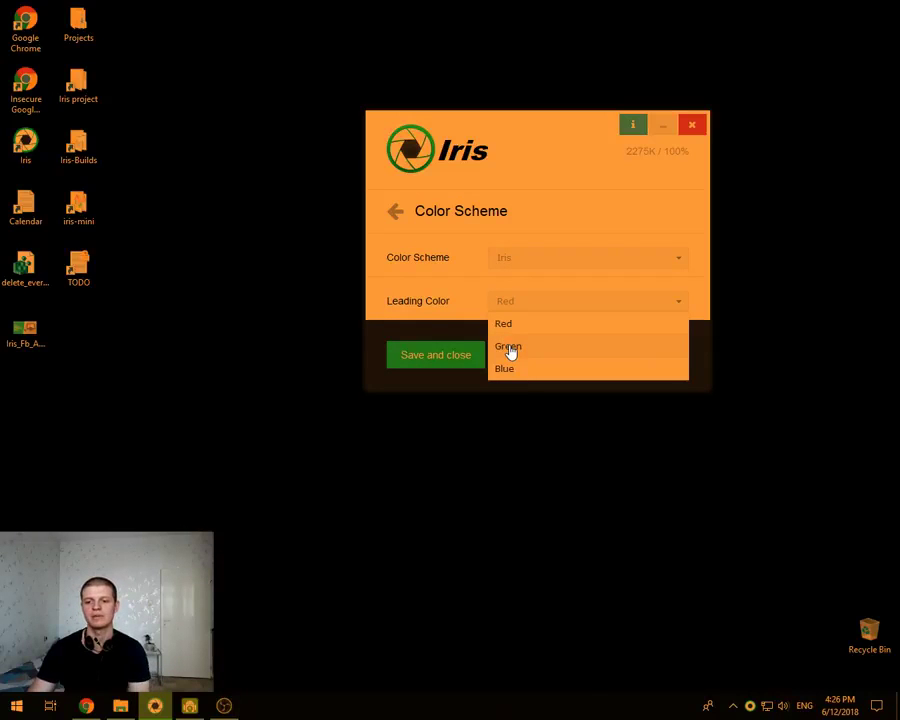
click(510, 347)
click(510, 302)
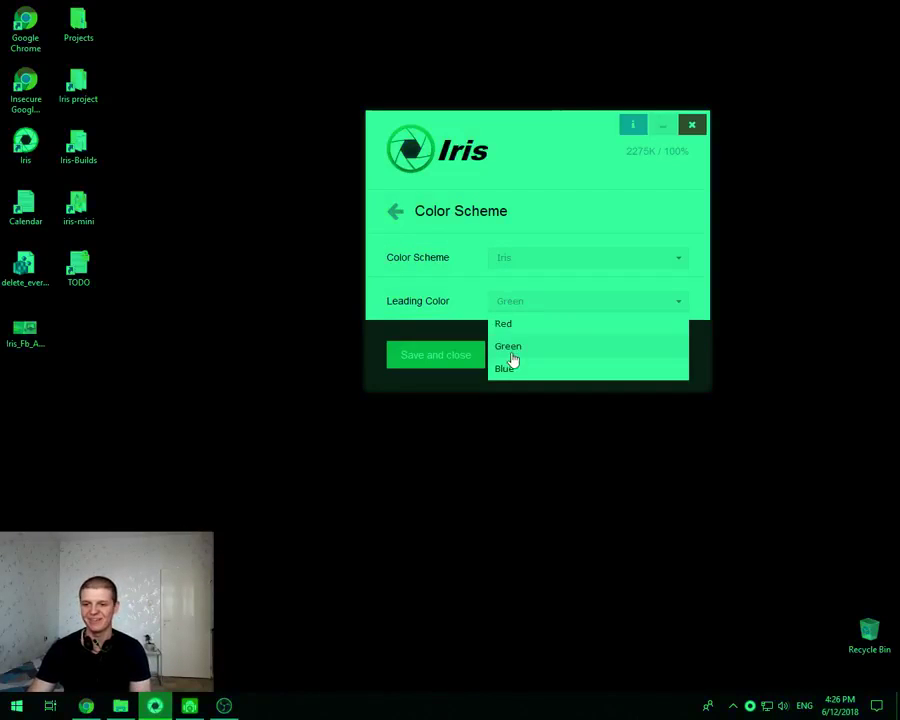
click(511, 367)
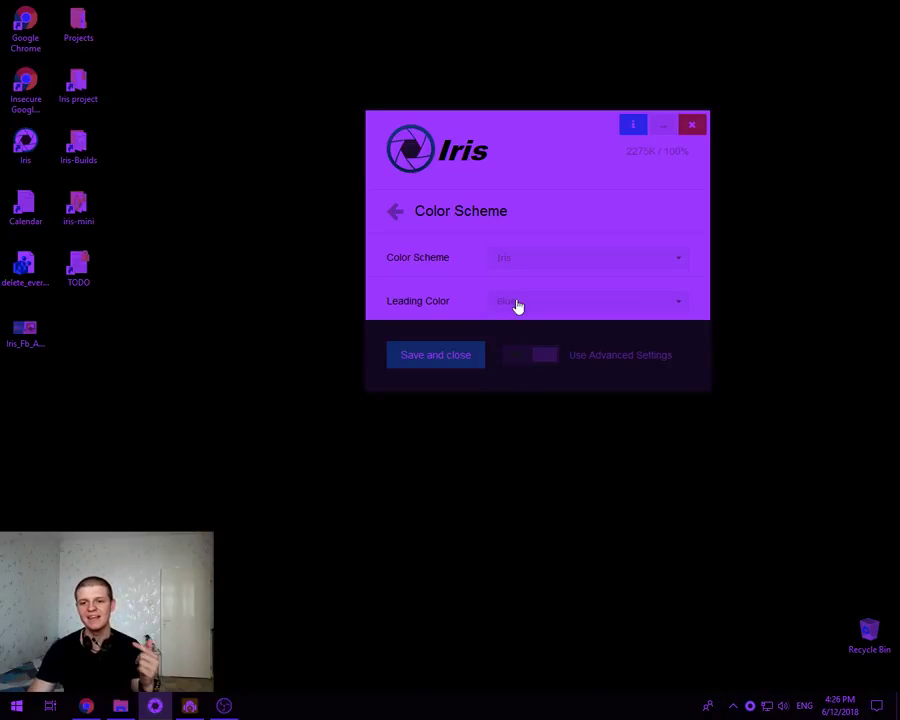
click(517, 306)
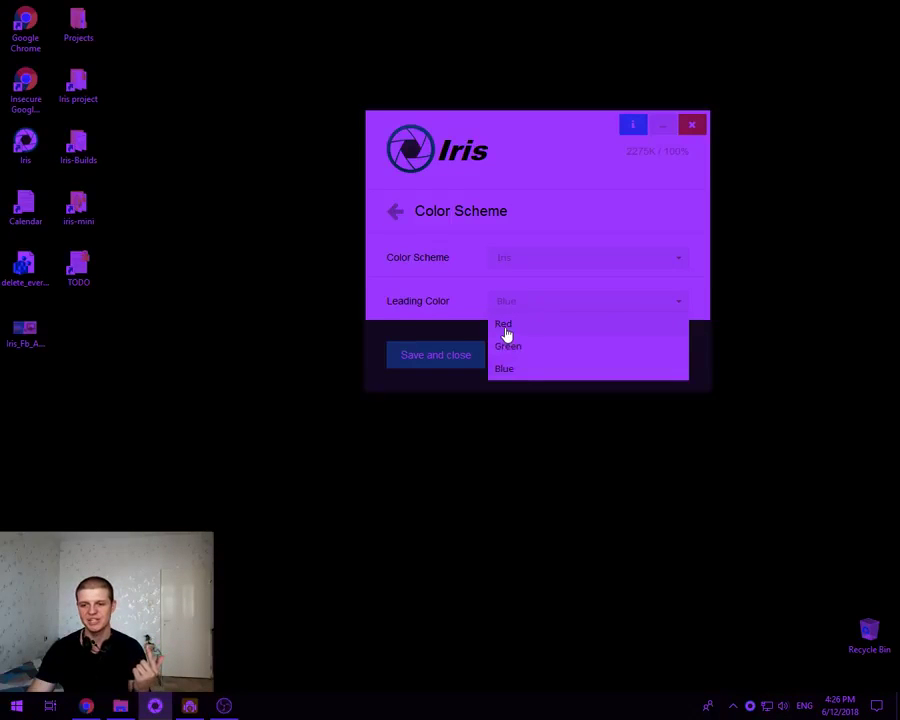
click(506, 328)
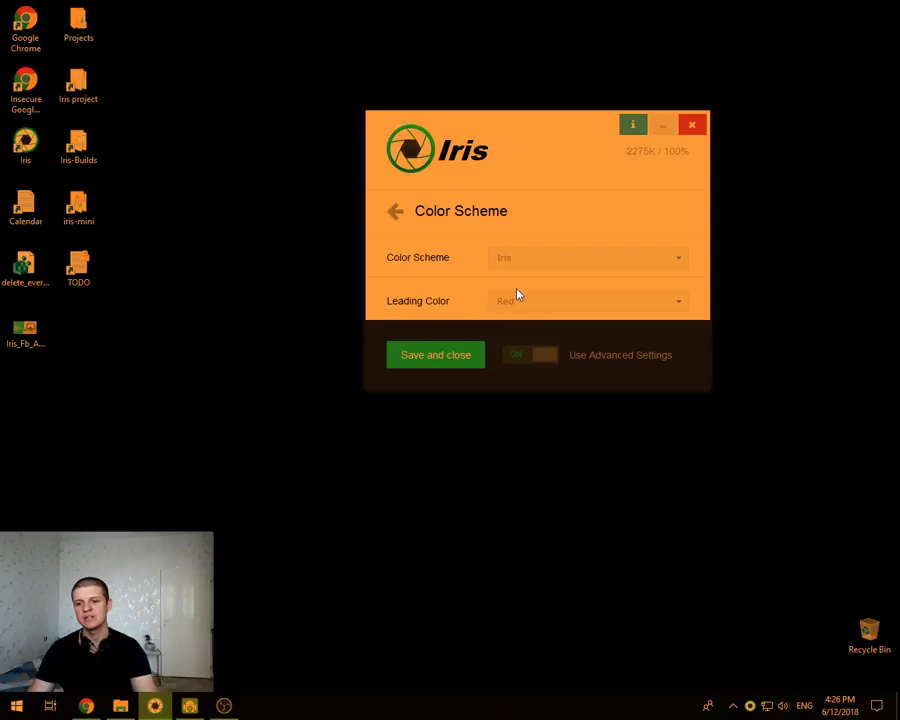
Compare the leading colors again by applying Green, Blue and Green, and restore Red
click(516, 299)
click(516, 347)
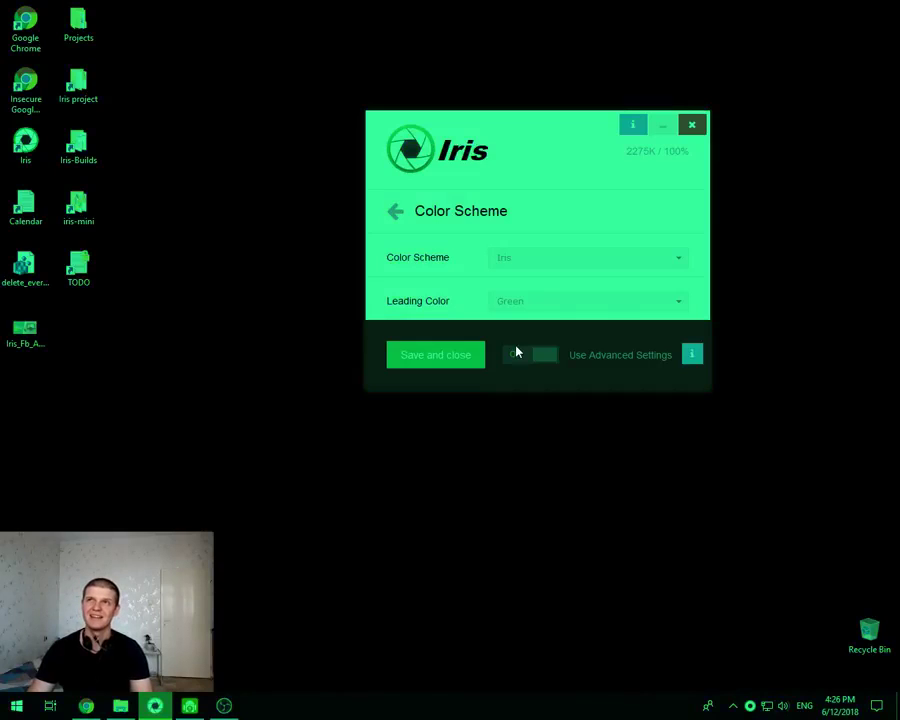
click(506, 304)
click(508, 370)
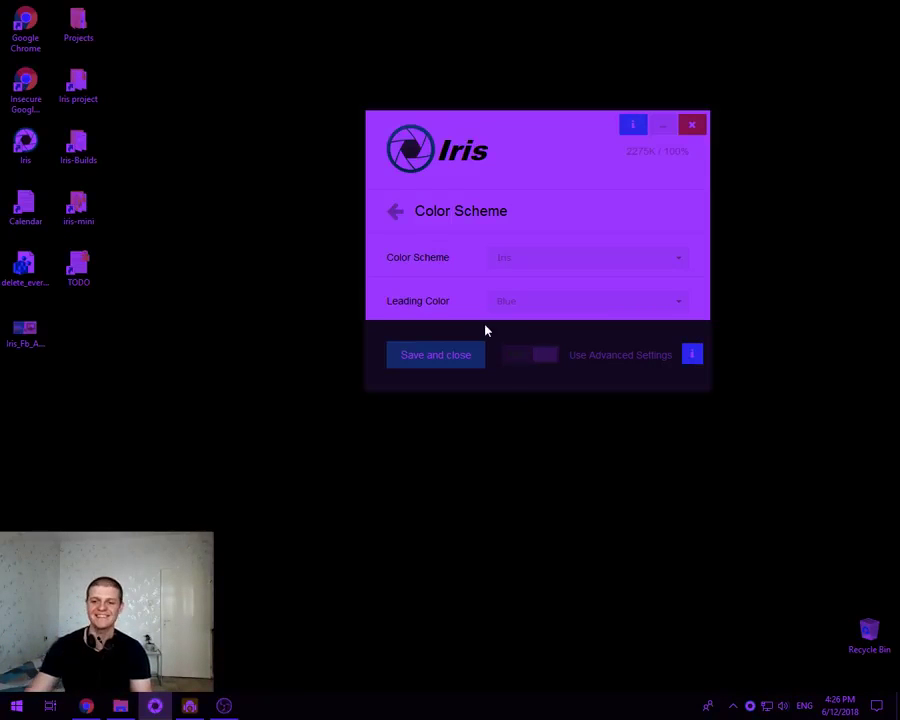
click(505, 305)
click(510, 347)
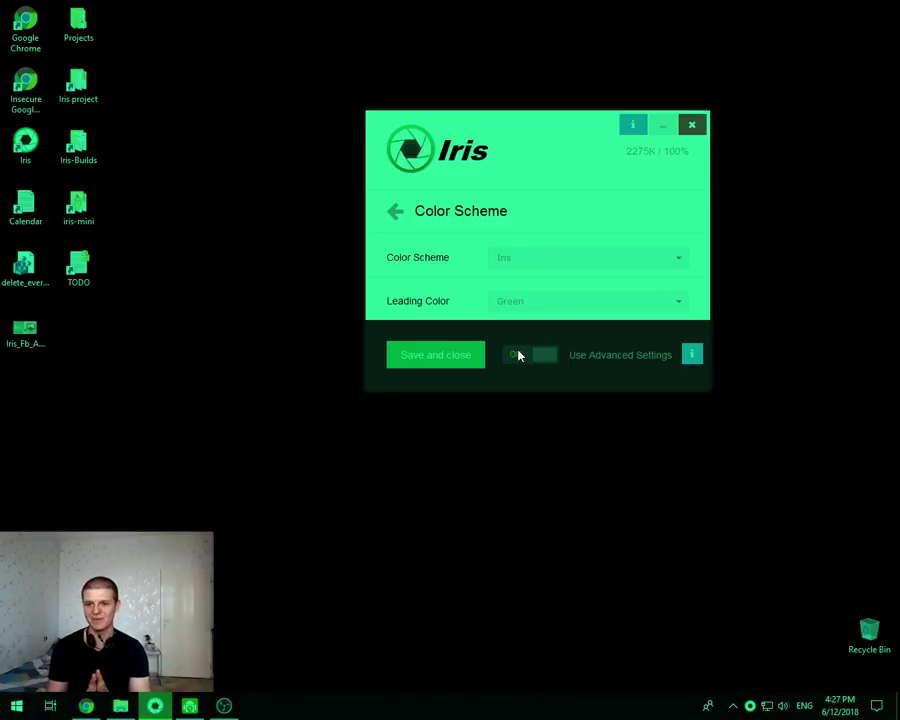
click(512, 304)
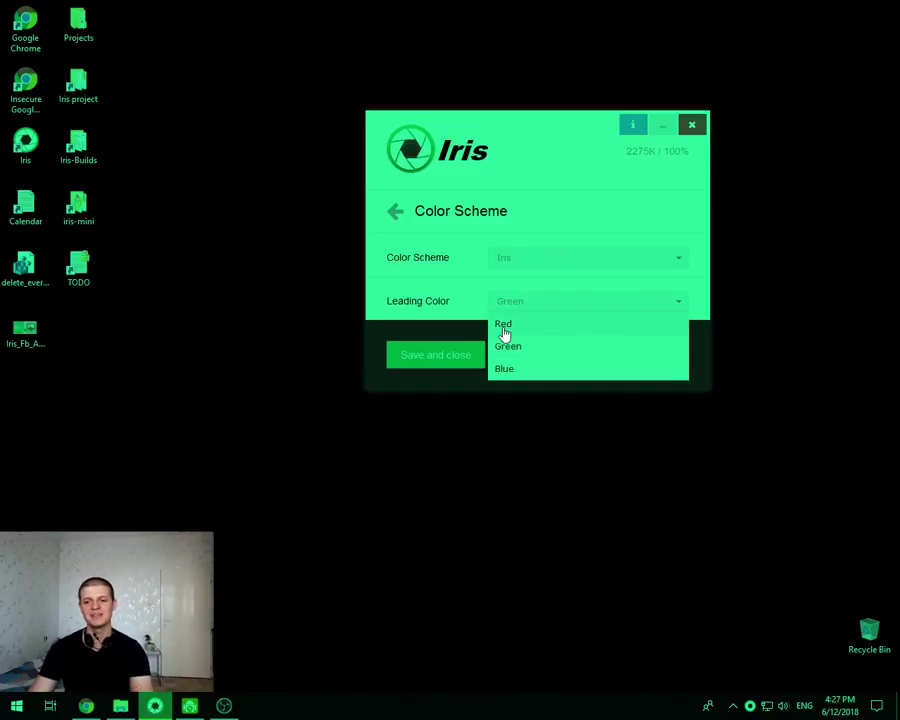
click(503, 326)
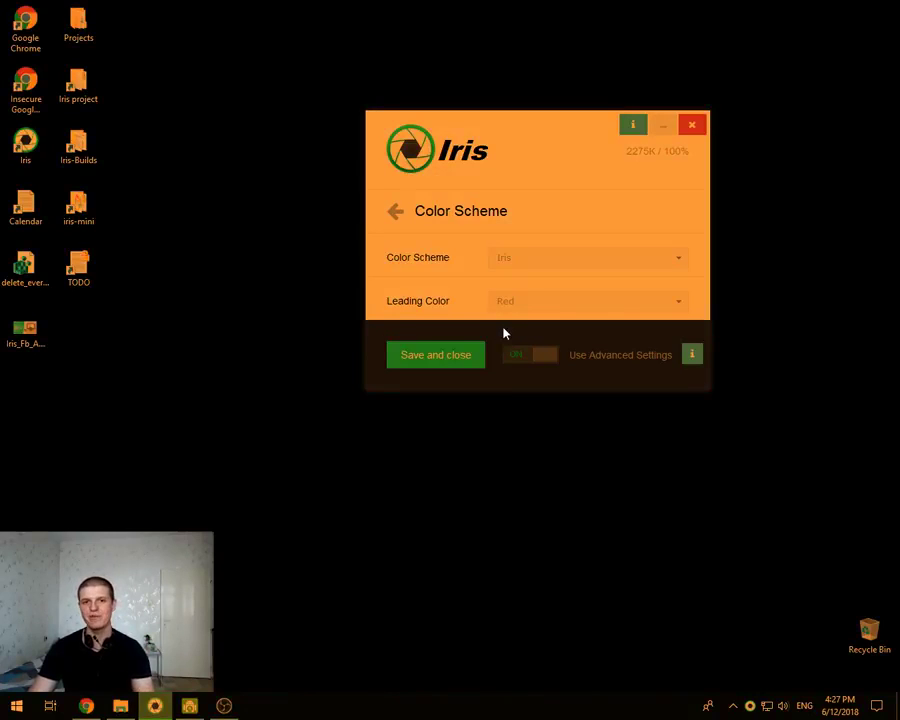
Leave the Color Scheme settings and set Night Light to 73 in the Blue light settings
click(512, 305)
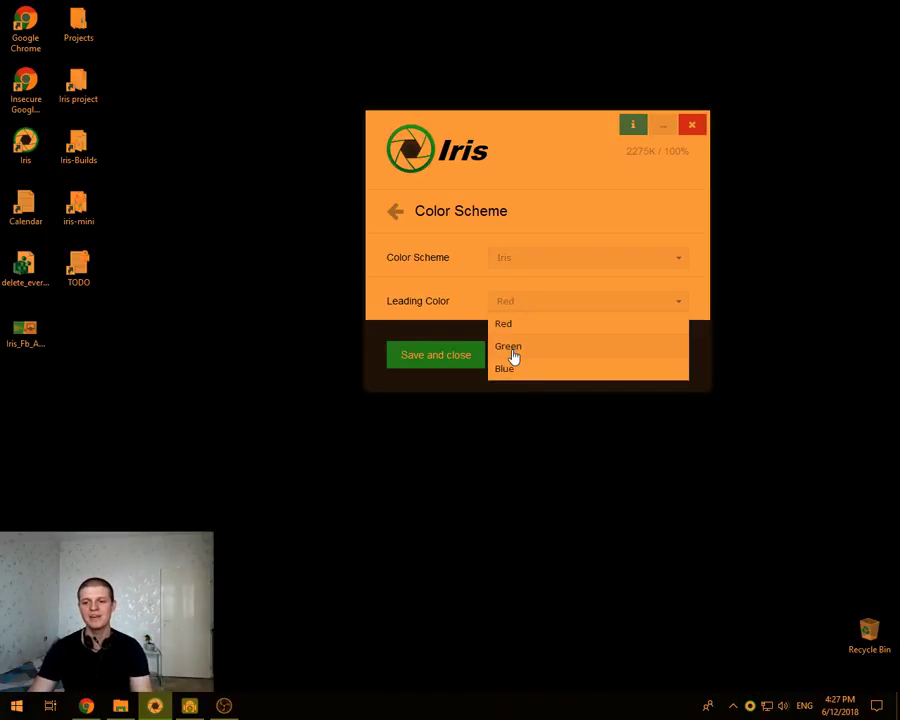
click(404, 212)
click(458, 302)
click(452, 212)
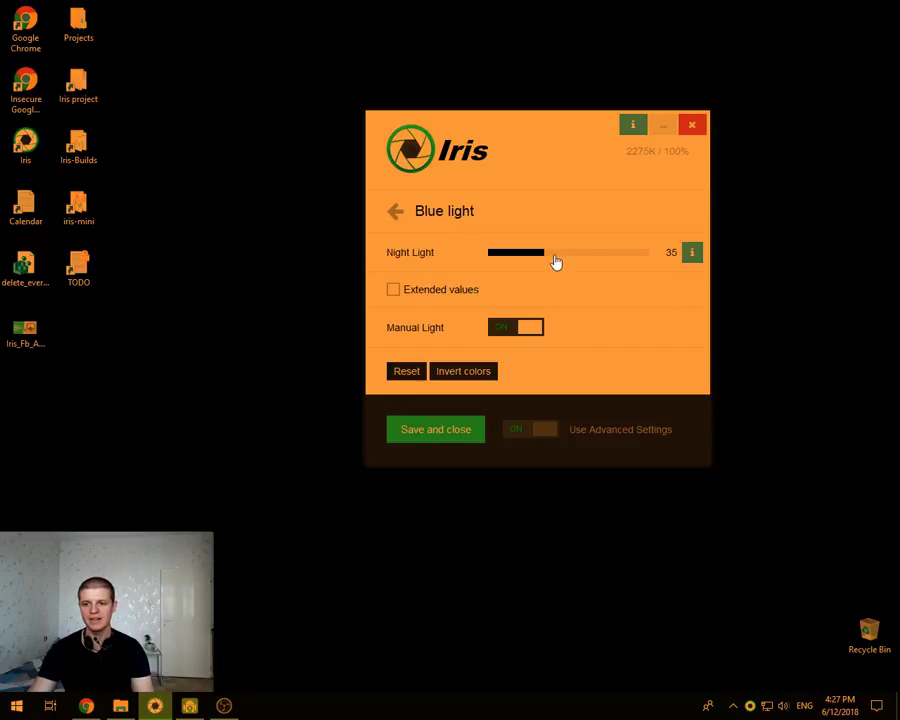
drag(600, 262, 607, 259)
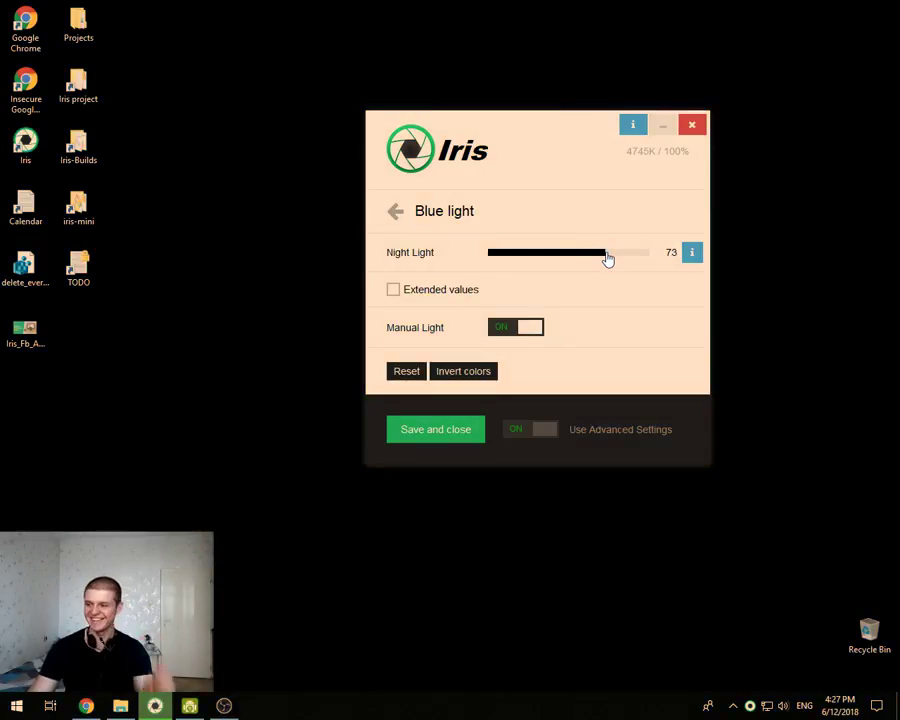
Compare the Night Light extremes by switching between 100 and 0, and set the colour temperature to 5330K
click(499, 255)
drag(555, 262, 811, 287)
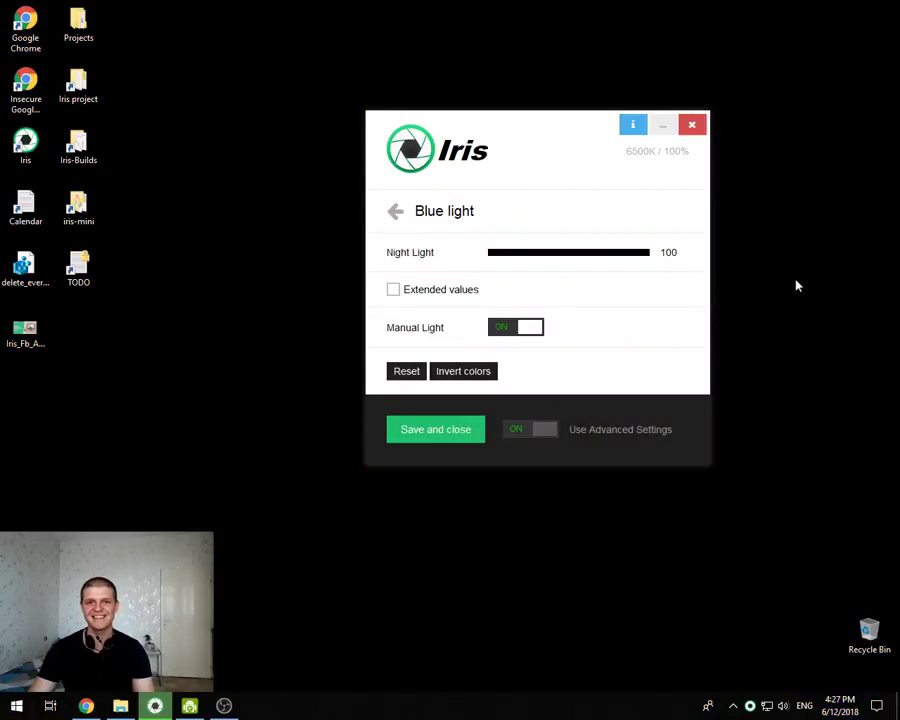
drag(645, 257, 456, 273)
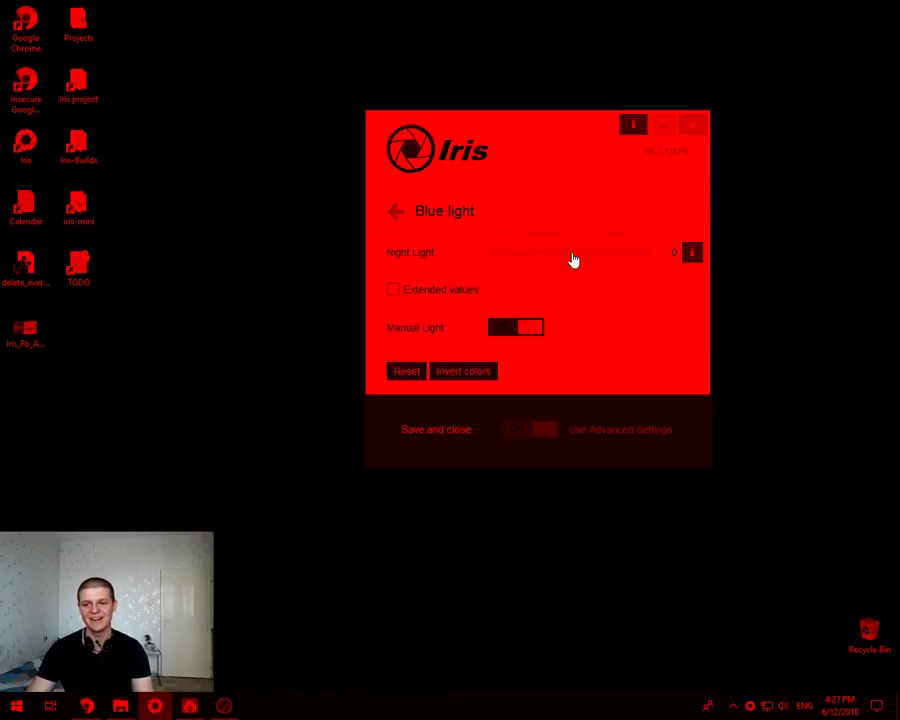
drag(645, 257, 693, 255)
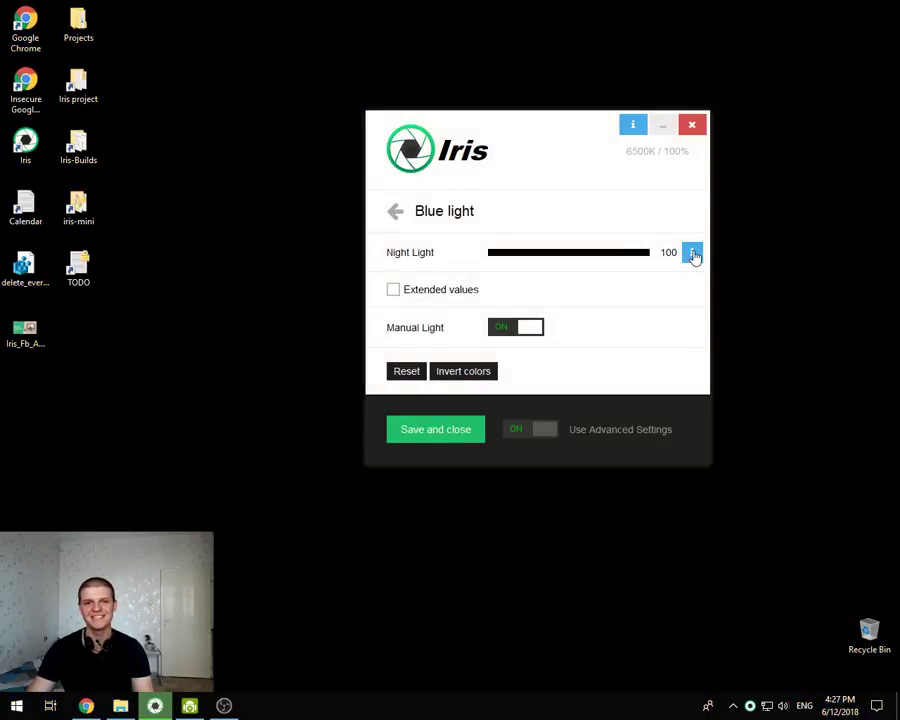
drag(635, 257, 618, 262)
Open the Color Scheme settings from the main list and apply Magmus, followed by Olaf
click(394, 210)
scroll(490, 270, down, 5)
scroll(495, 298, down, 3)
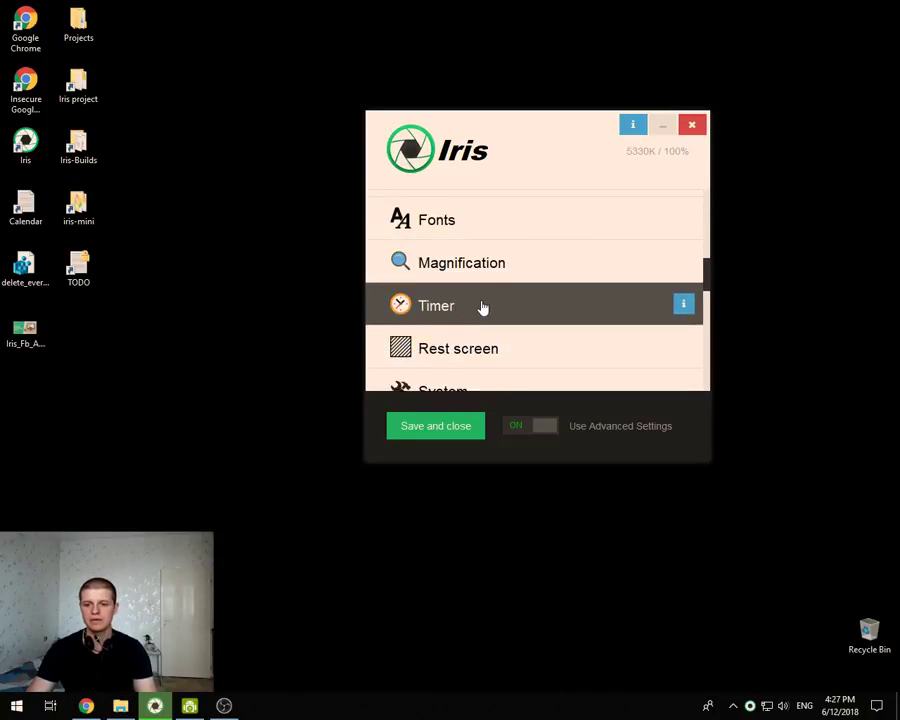
scroll(460, 285, up, 3)
click(442, 262)
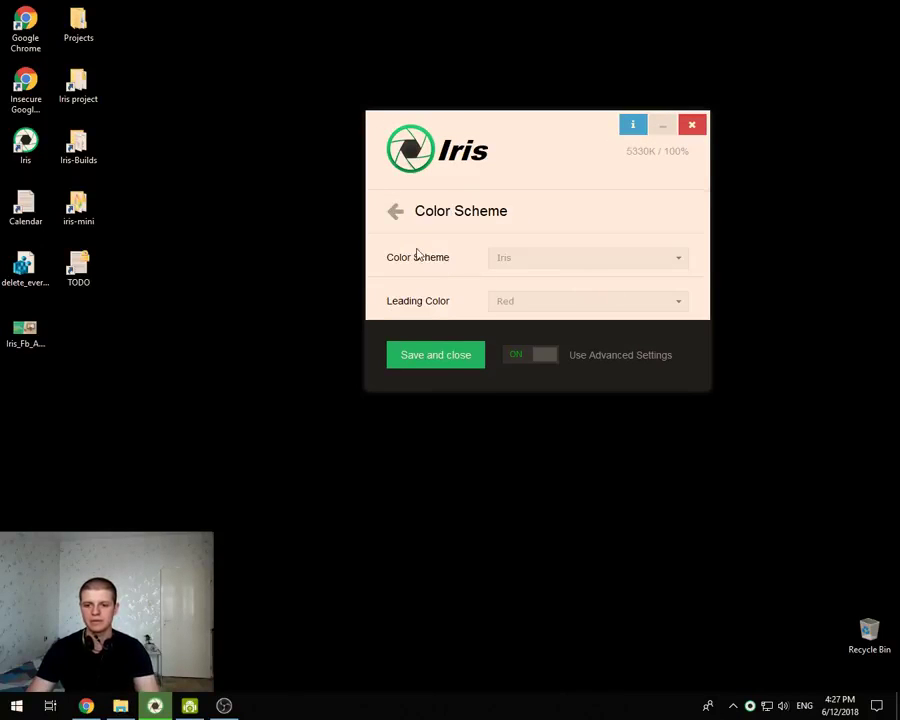
click(528, 264)
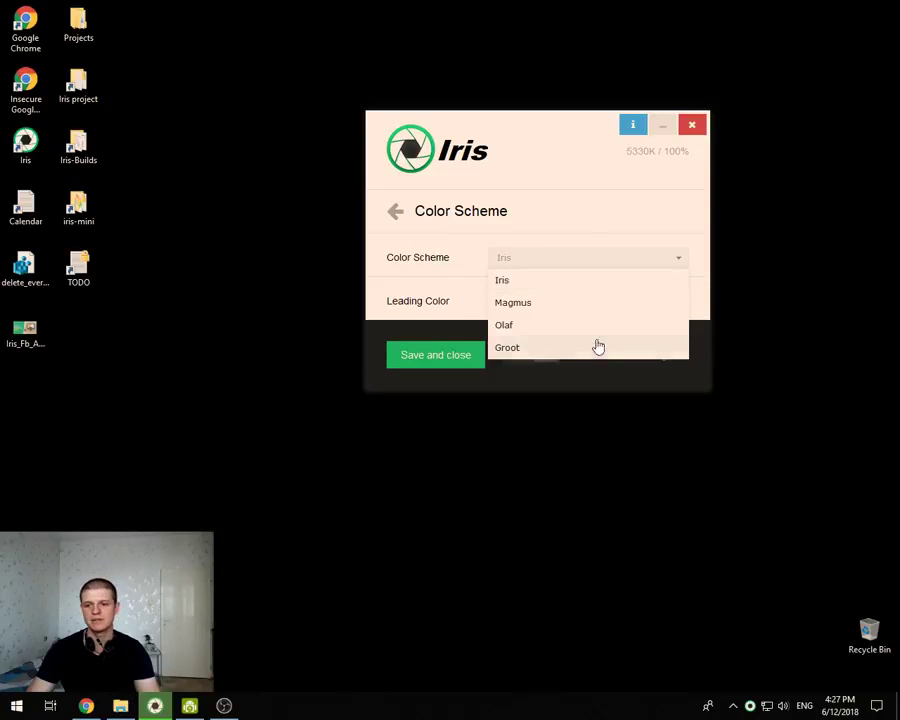
click(525, 304)
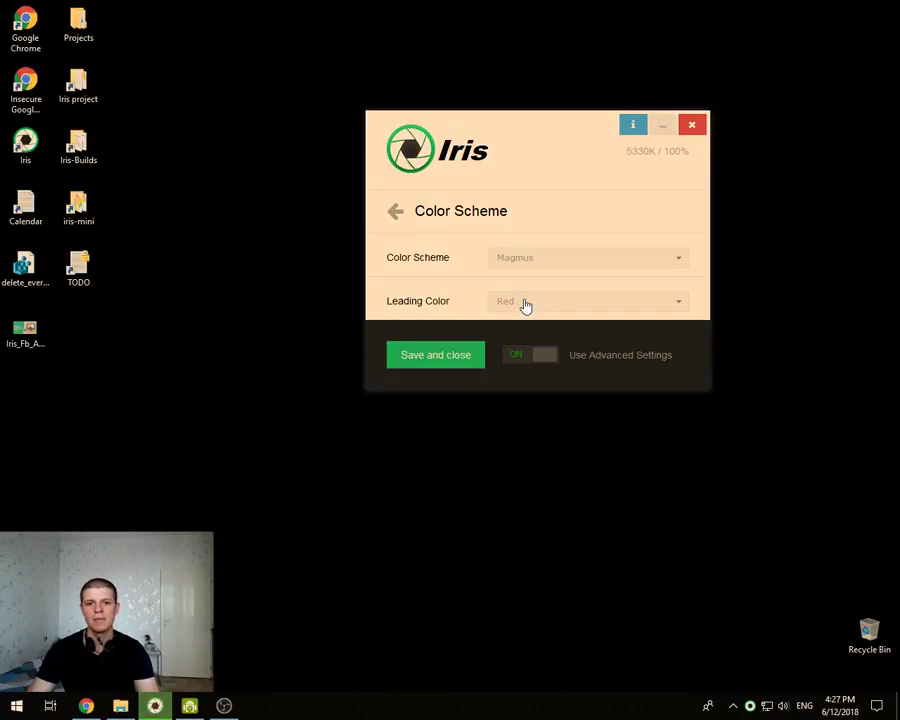
click(518, 257)
click(525, 326)
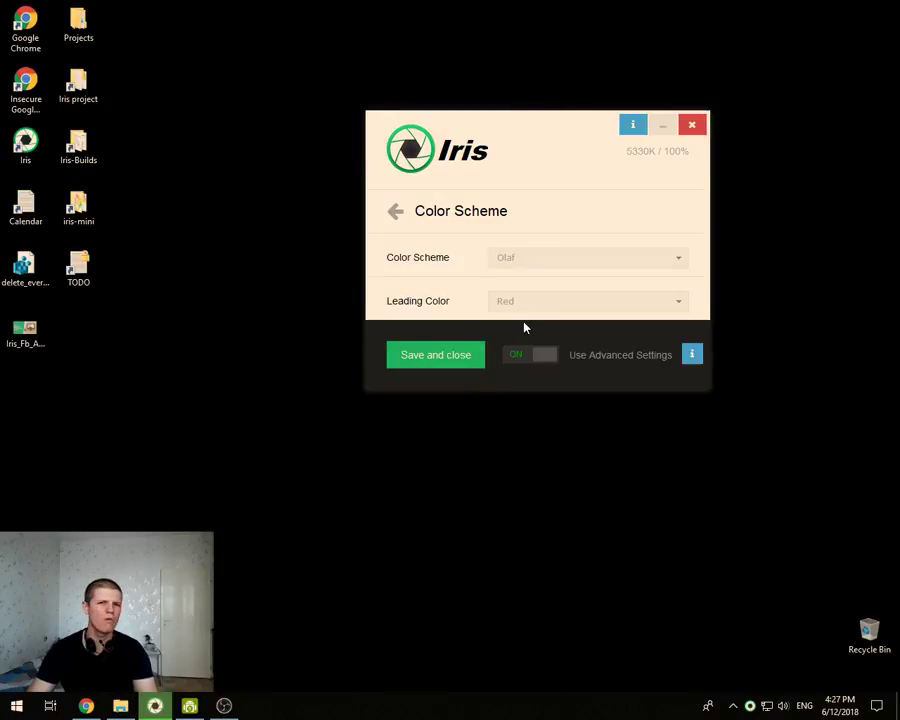
click(516, 256)
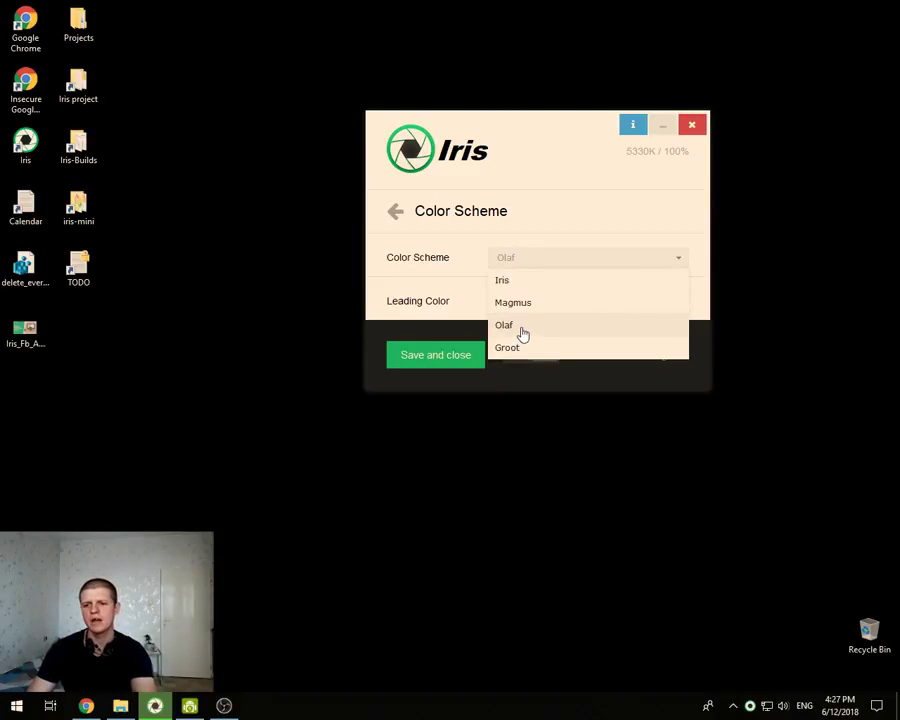
click(522, 326)
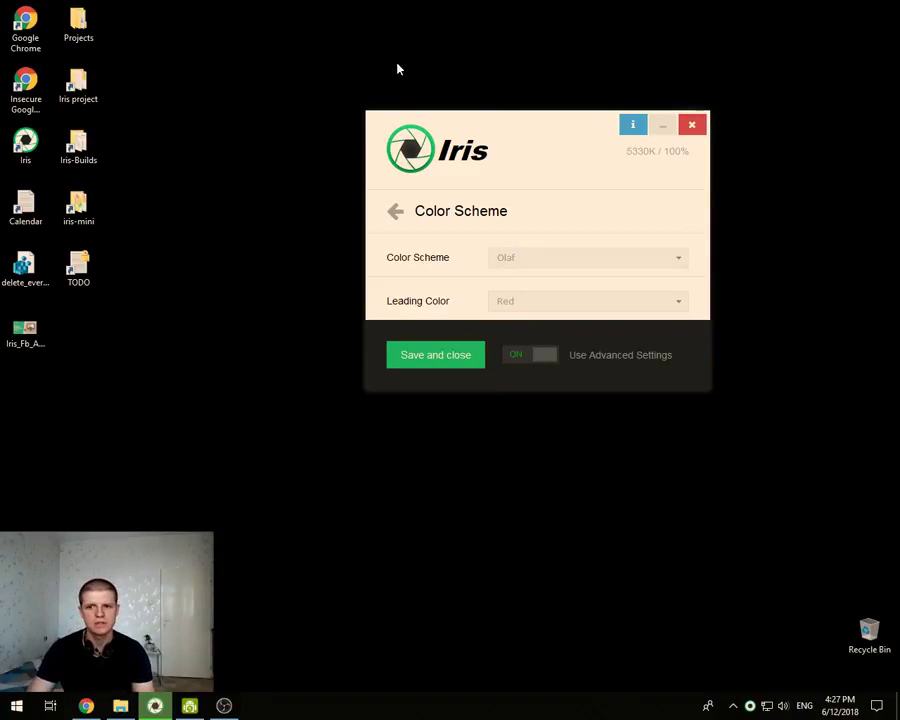
Return to the Blue light settings and set Night Light to 72
click(396, 212)
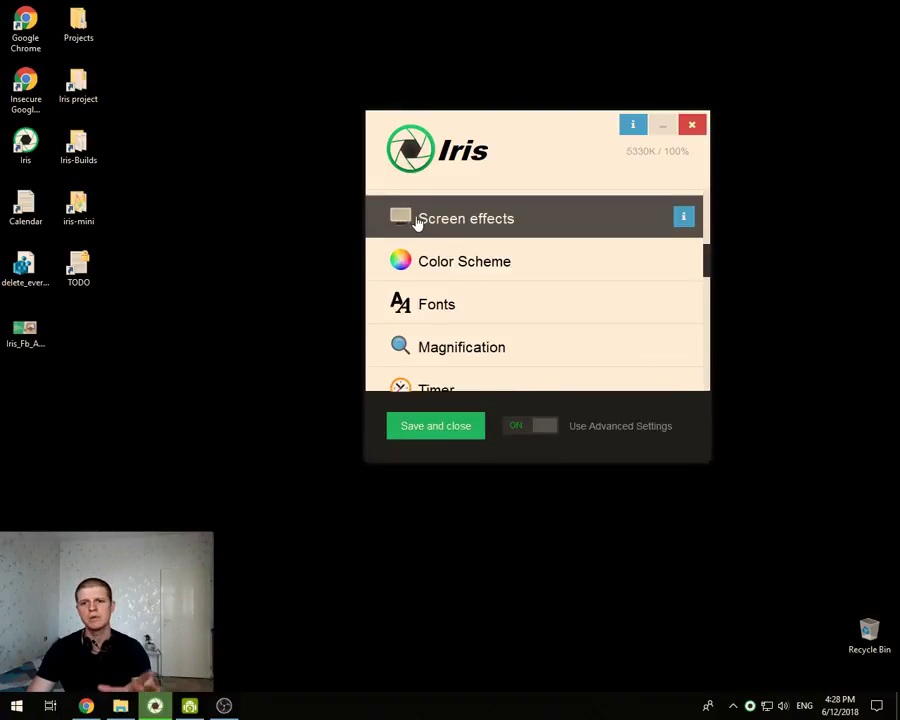
scroll(430, 230, down, 3)
click(490, 214)
mouse_move(592, 248)
mouse_down()
mouse_move(577, 259)
mouse_move(498, 257)
mouse_move(643, 263)
mouse_move(569, 259)
mouse_move(604, 261)
mouse_up()
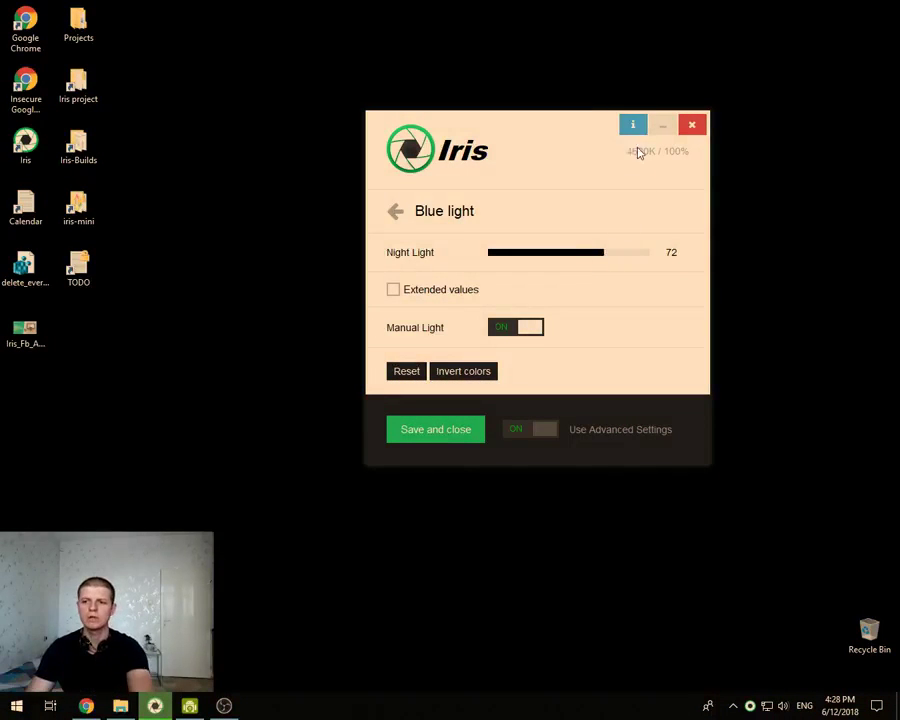
Circle the colour temperature read-out in red with the screen annotation tool and clear the drawing
key(ctrl+2)
mouse_move(672, 147)
mouse_down()
mouse_move(600, 157)
mouse_move(673, 148)
mouse_up()
key(Escape)
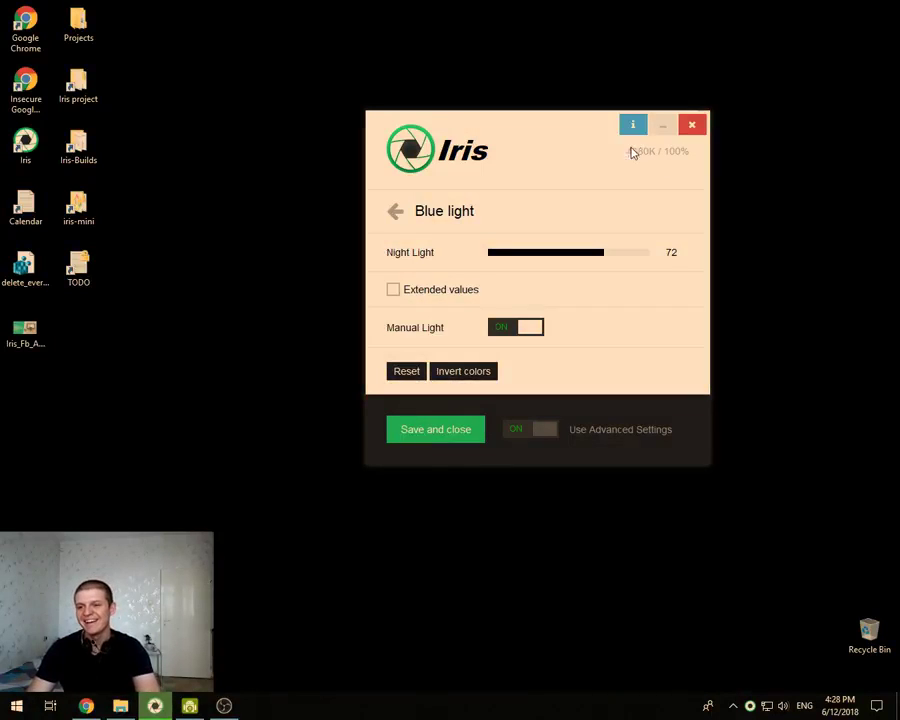
key(ctrl+2)
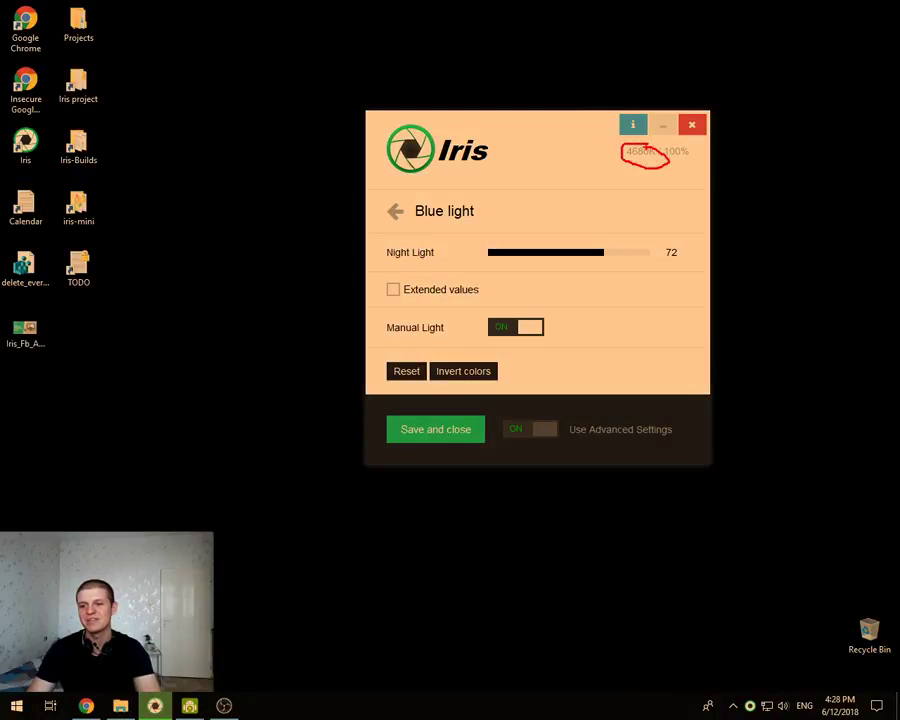
key(Escape)
Raise Night Light to 100 and reselect Olaf in the Color Scheme settings
click(533, 253)
drag(549, 261, 652, 260)
click(398, 214)
scroll(450, 310, down, 1)
scroll(468, 304, down, 5)
scroll(466, 316, up, 2)
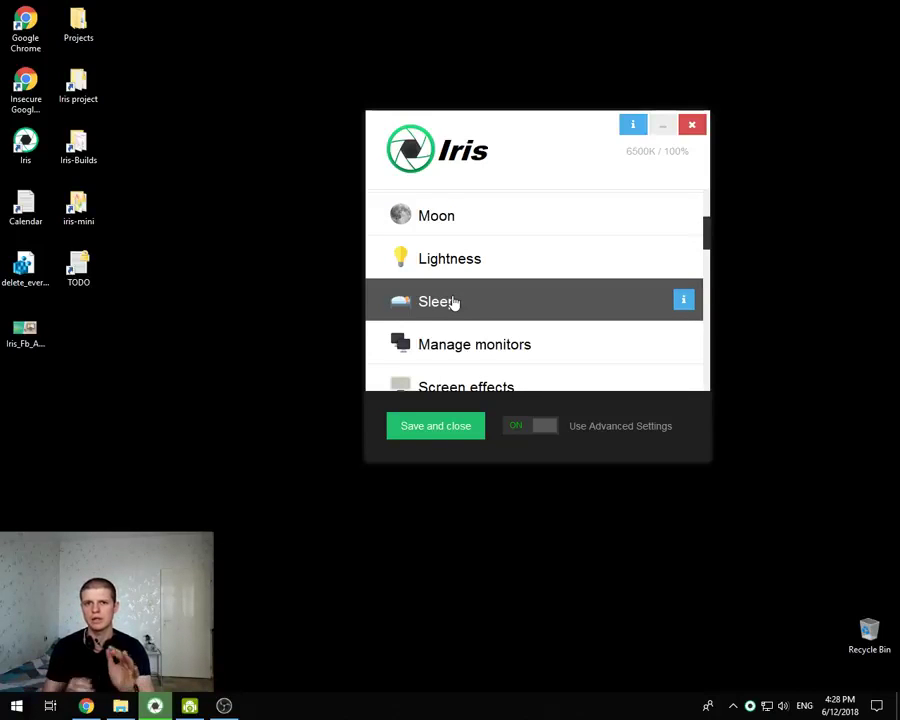
scroll(456, 303, down, 2)
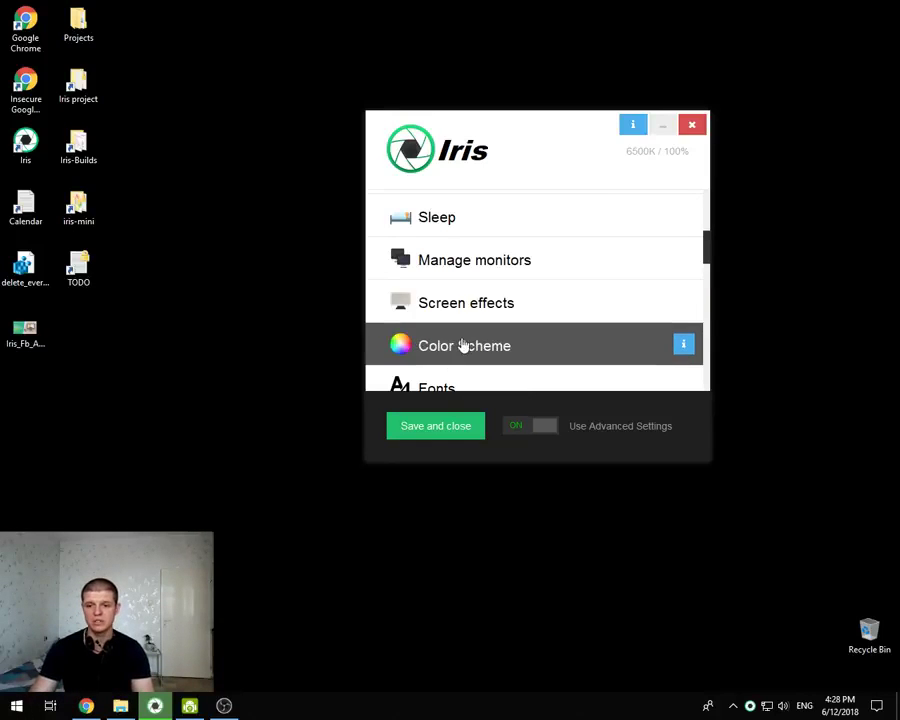
click(462, 346)
click(518, 260)
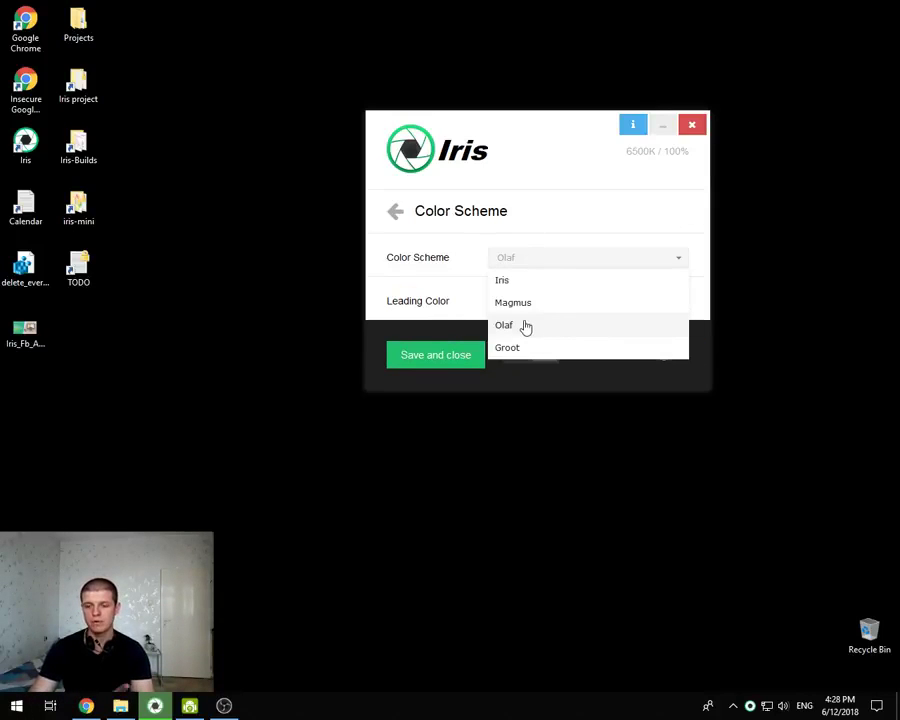
click(518, 328)
Go back to the Blue light settings and lower Night Light to 61
click(396, 213)
scroll(442, 263, up, 2)
click(472, 213)
click(577, 254)
drag(563, 260, 587, 259)
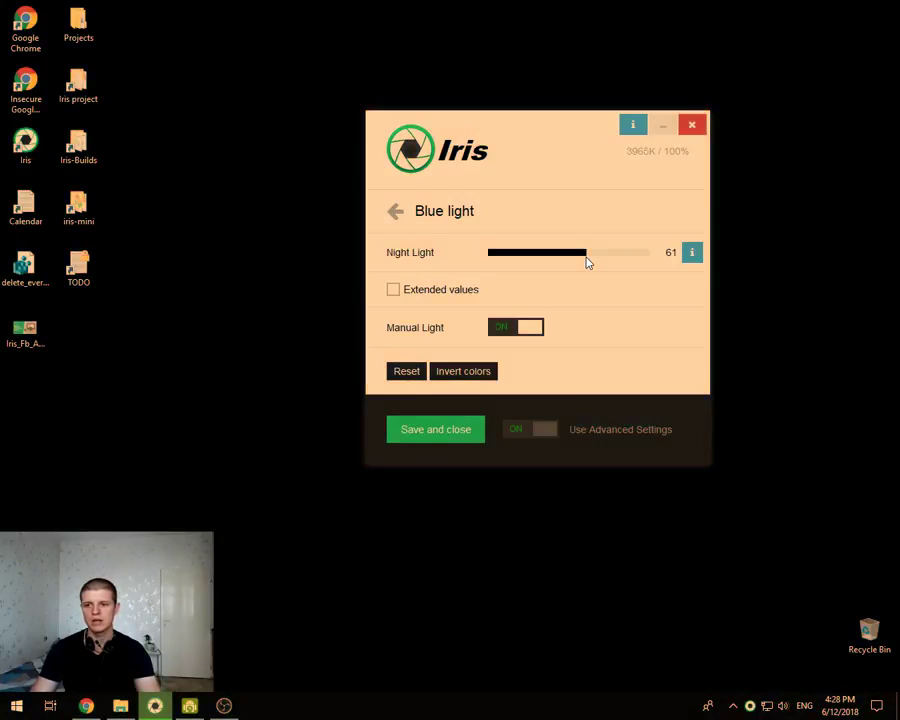
Leave and reopen the Blue light settings, and set Night Light to 65
click(389, 219)
click(490, 223)
drag(569, 252, 594, 261)
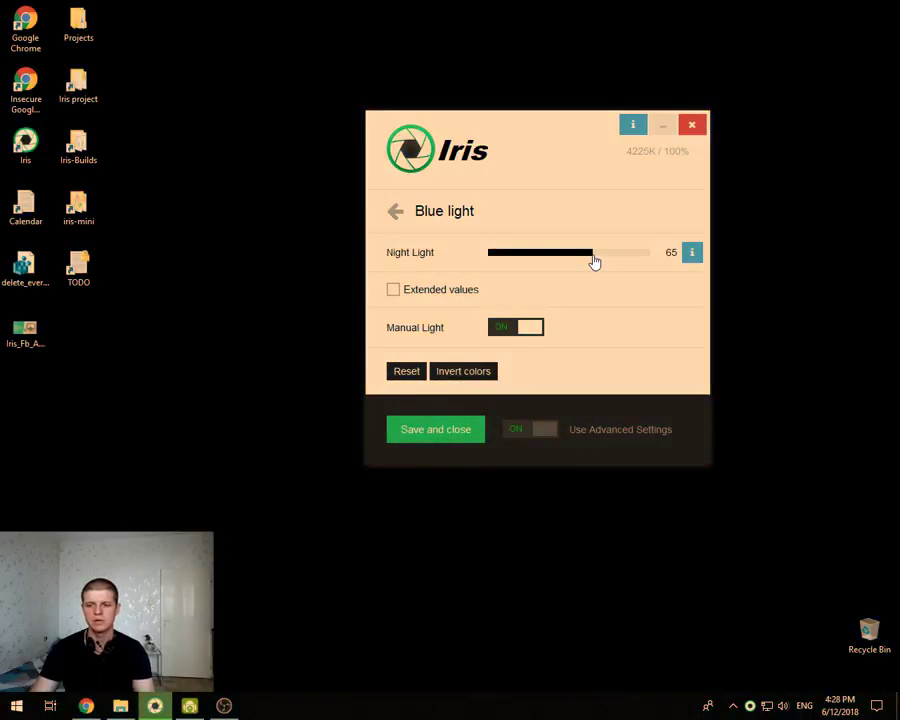
Open the Color Scheme settings and apply Iris, followed by Magmus, for comparison
click(396, 210)
scroll(480, 290, down, 5)
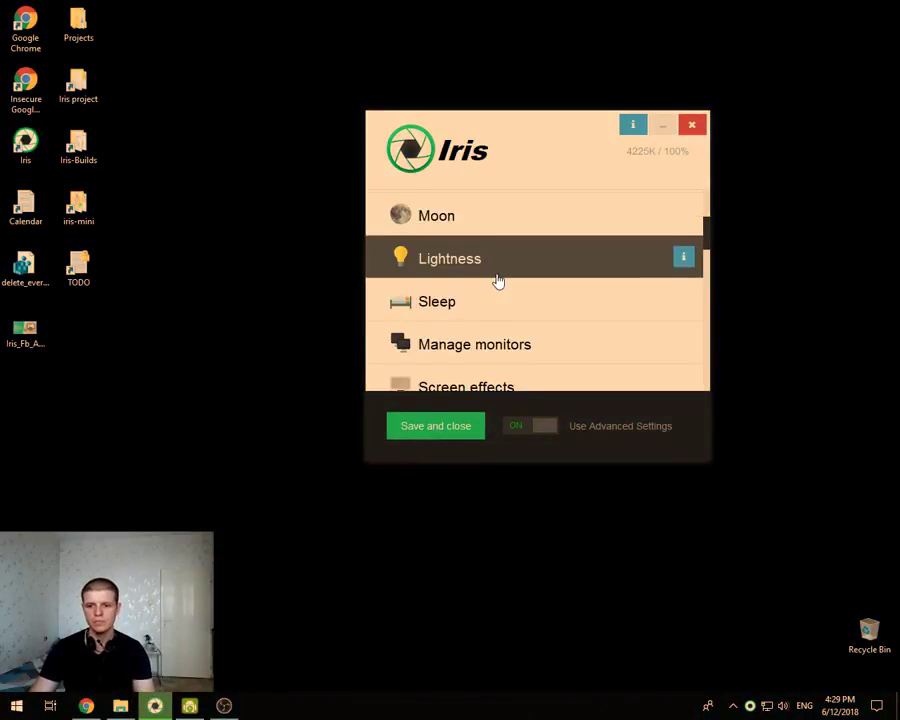
click(488, 262)
click(518, 262)
click(498, 278)
click(505, 262)
click(512, 301)
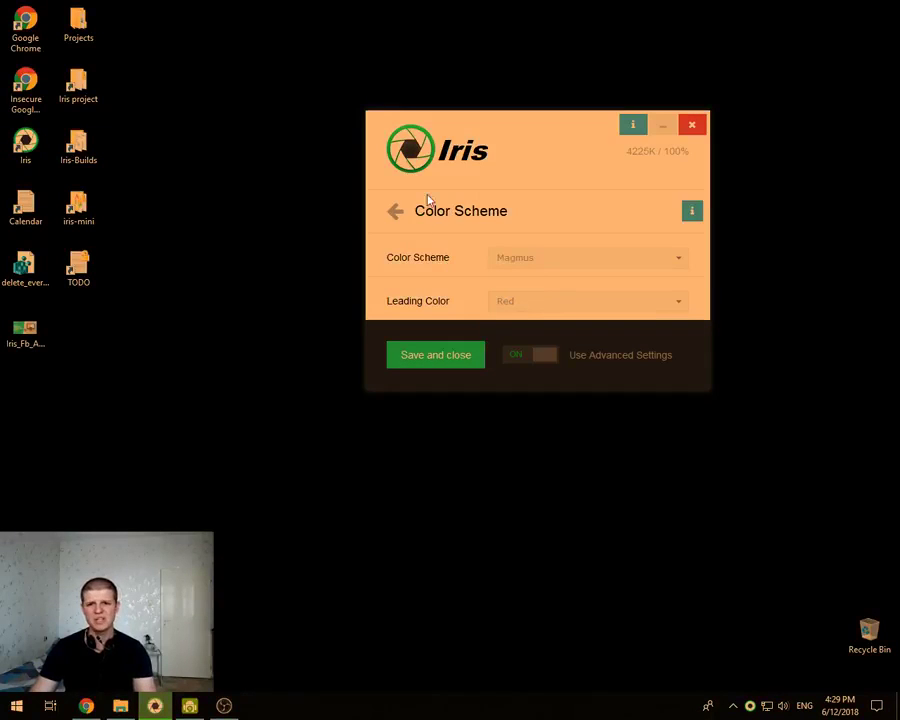
Reopen the Blue light settings, try Night Light at 46 and set it to 53
click(396, 222)
scroll(500, 250, up, 4)
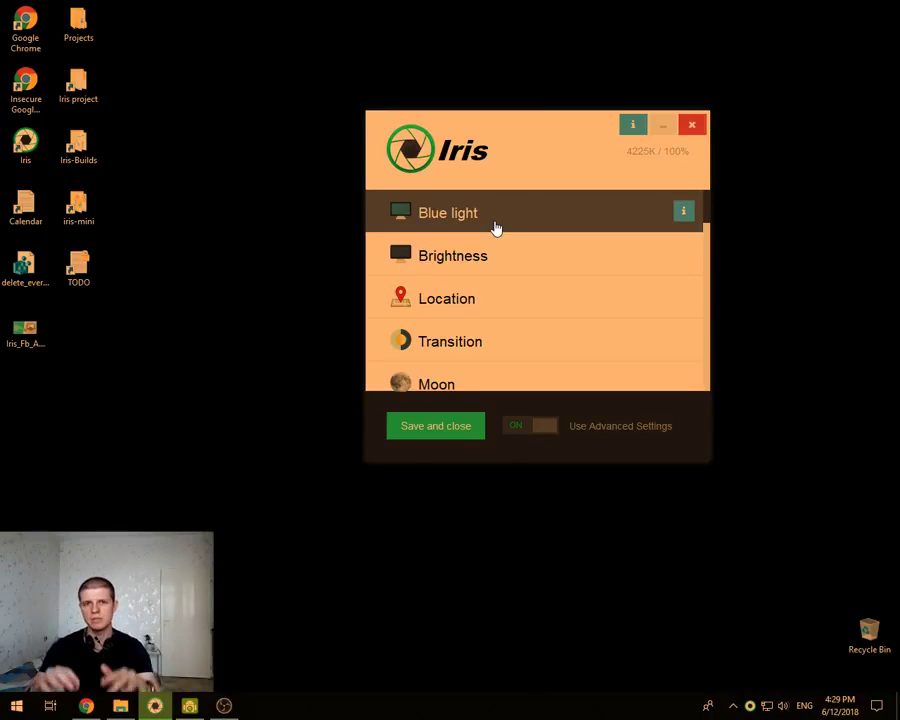
click(495, 228)
drag(597, 251, 565, 263)
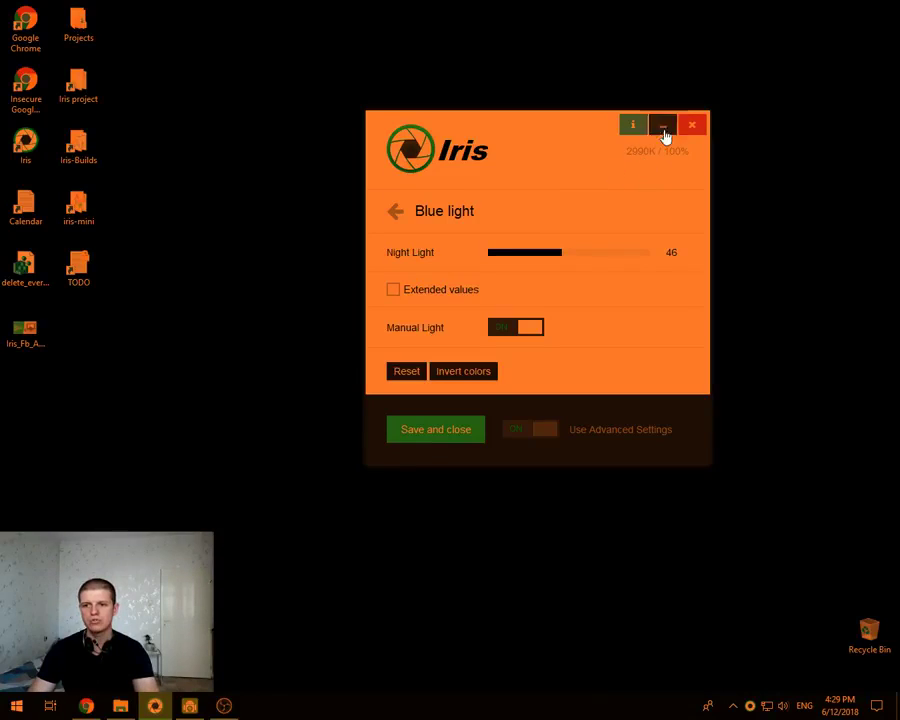
drag(561, 252, 575, 253)
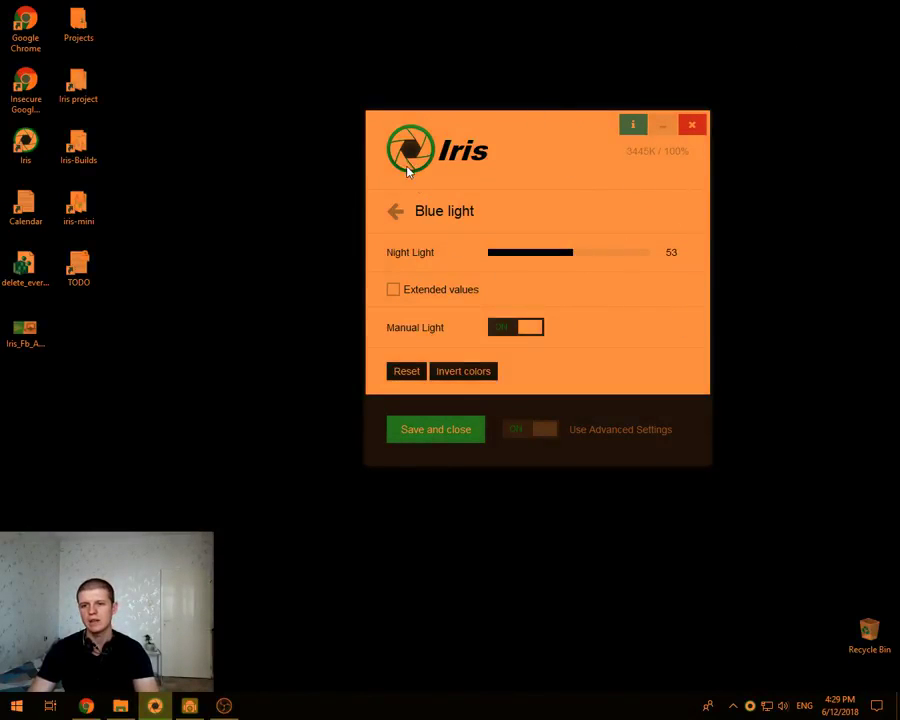
Reopen the Color Scheme settings, switch the scheme to Iris and change it back to Magmus
click(398, 216)
scroll(440, 295, down, 5)
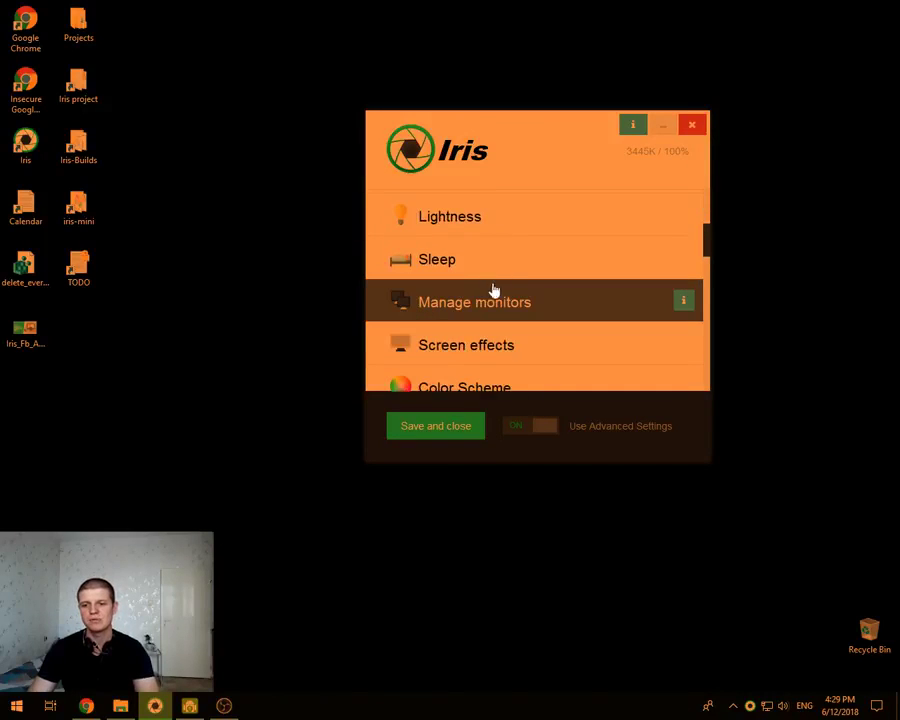
scroll(485, 300, down, 1)
click(450, 352)
click(524, 257)
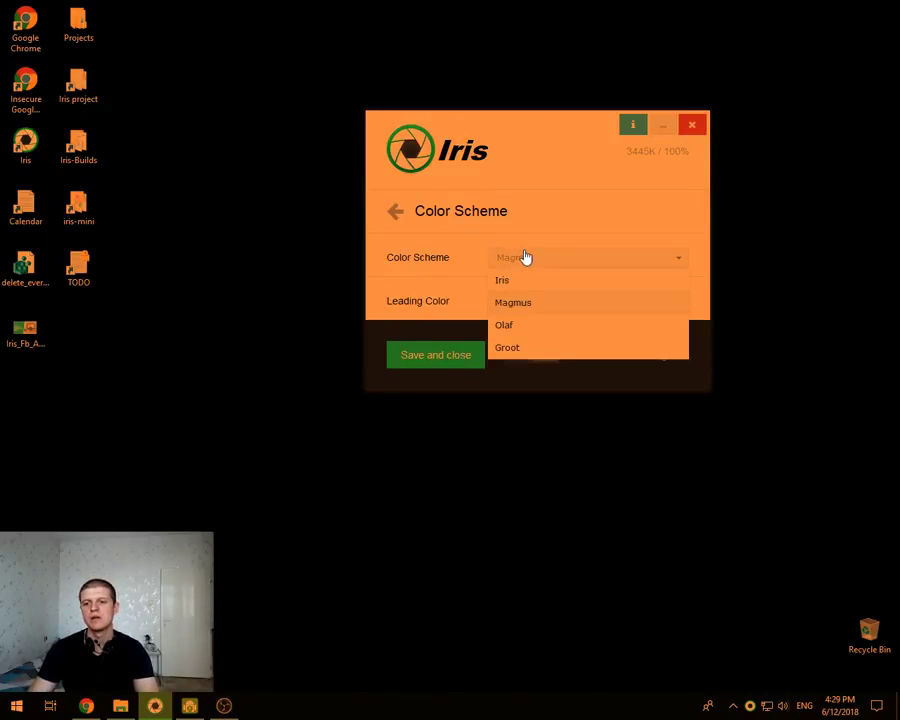
click(511, 285)
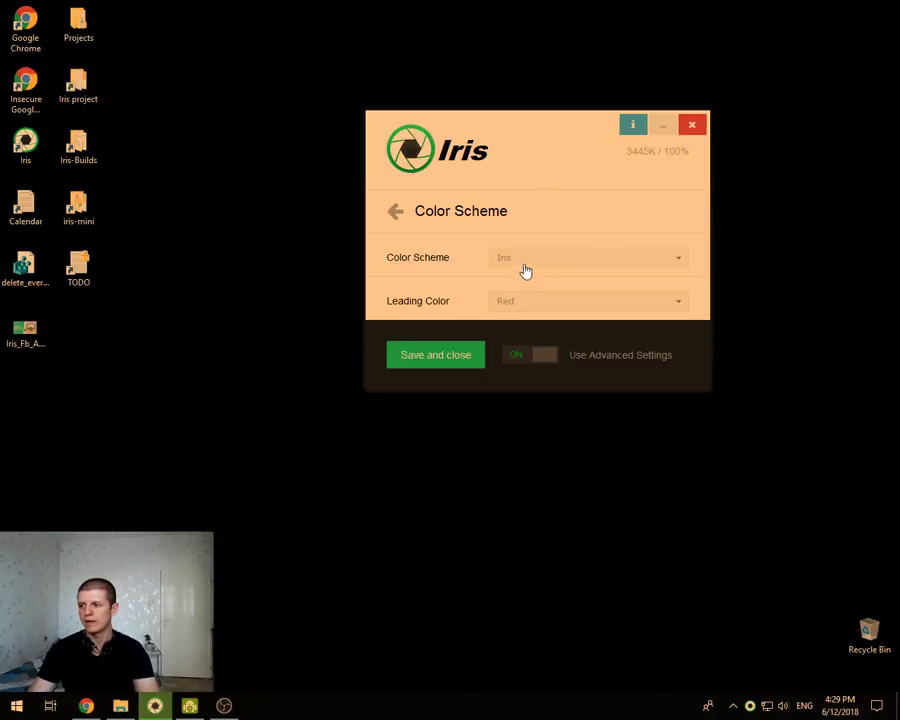
click(526, 260)
click(520, 303)
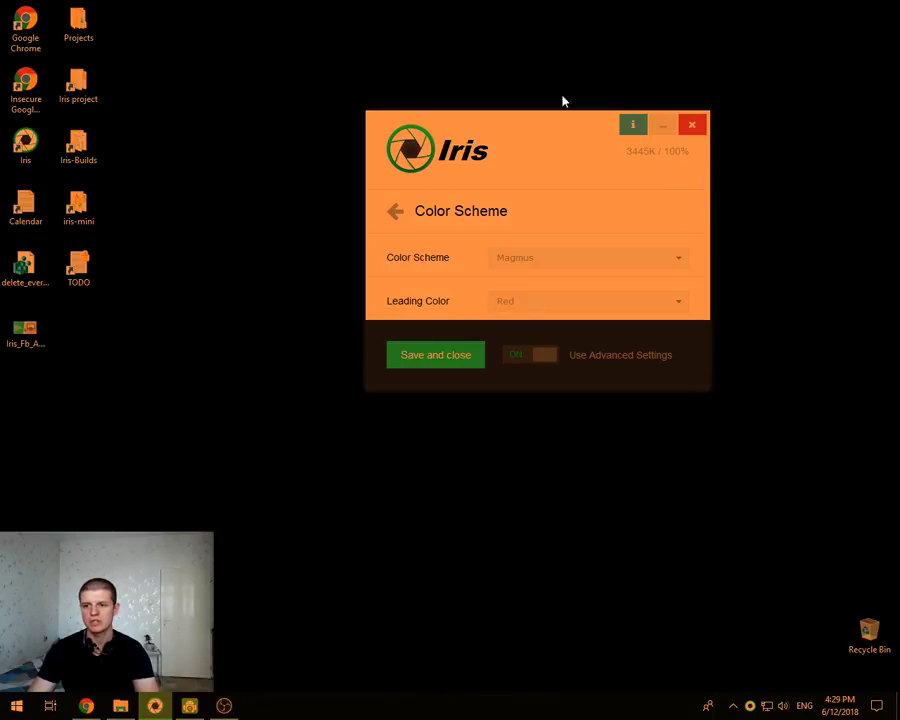
Compare the Olaf and Magmus color schemes again and apply Groot
click(537, 267)
click(510, 325)
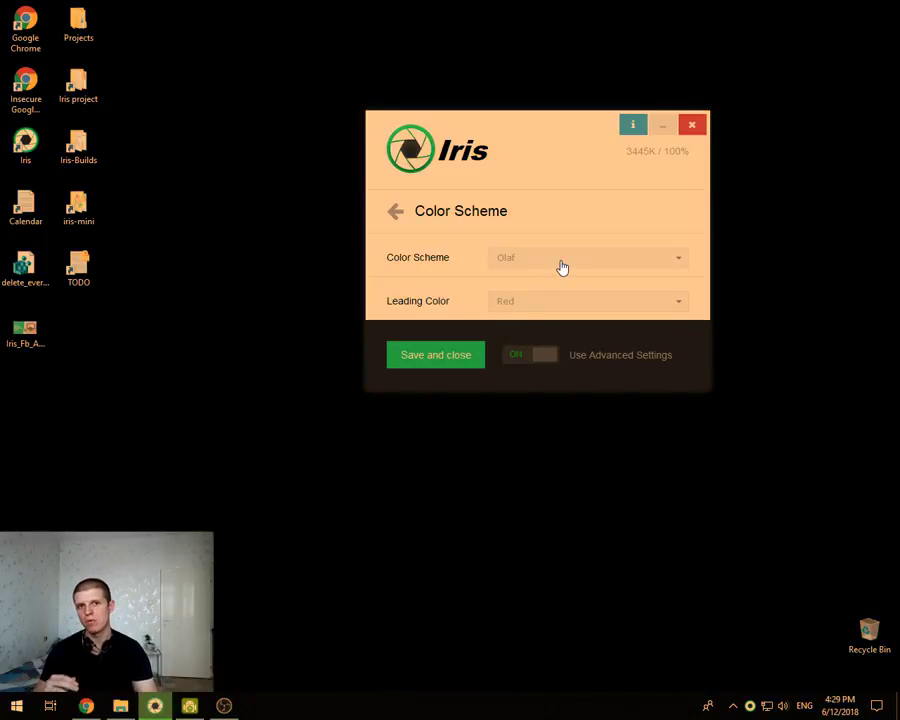
click(531, 261)
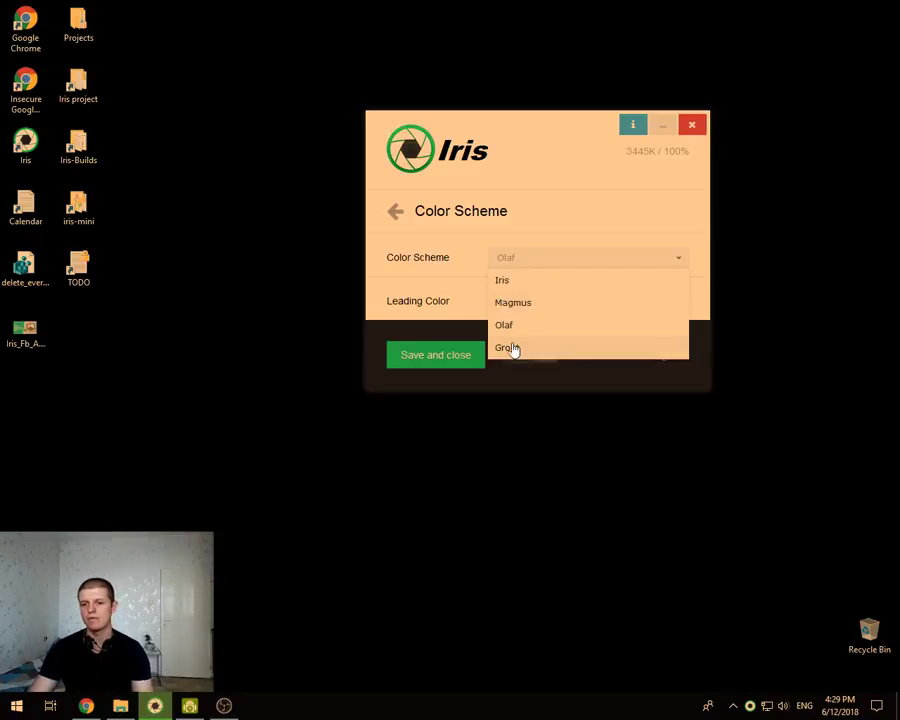
click(512, 303)
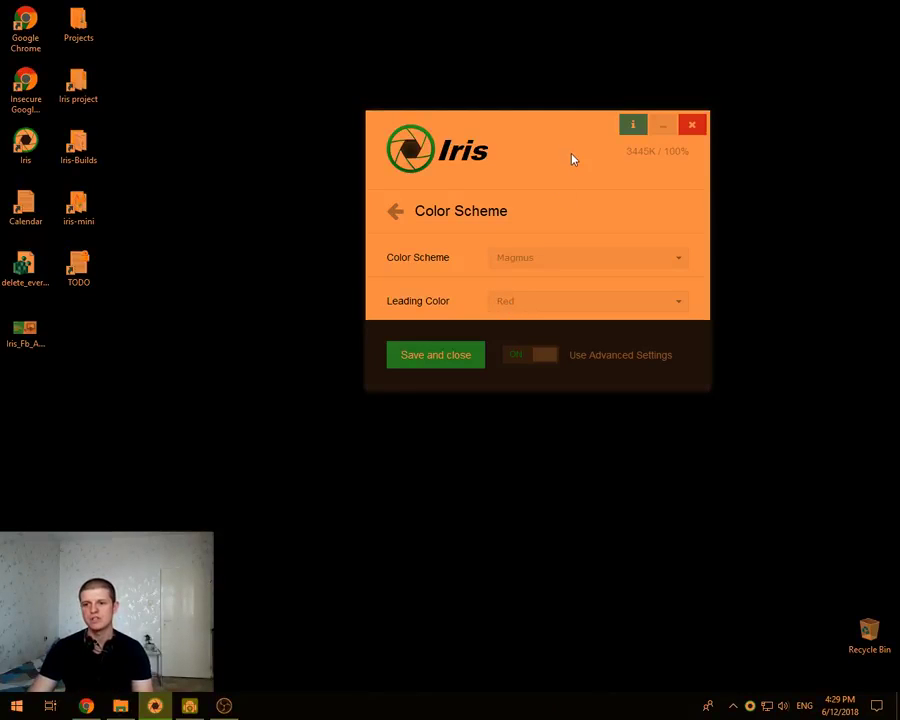
click(500, 261)
click(524, 348)
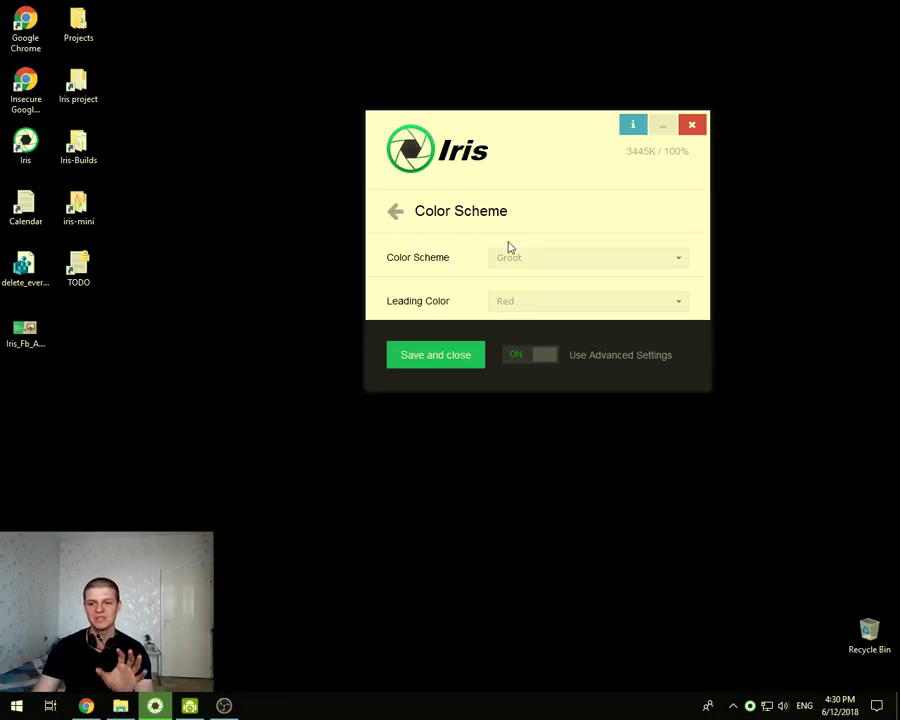
Return to the Blue light settings, try Night Light at 0 and set it to 47
click(395, 213)
scroll(445, 240, up, 3)
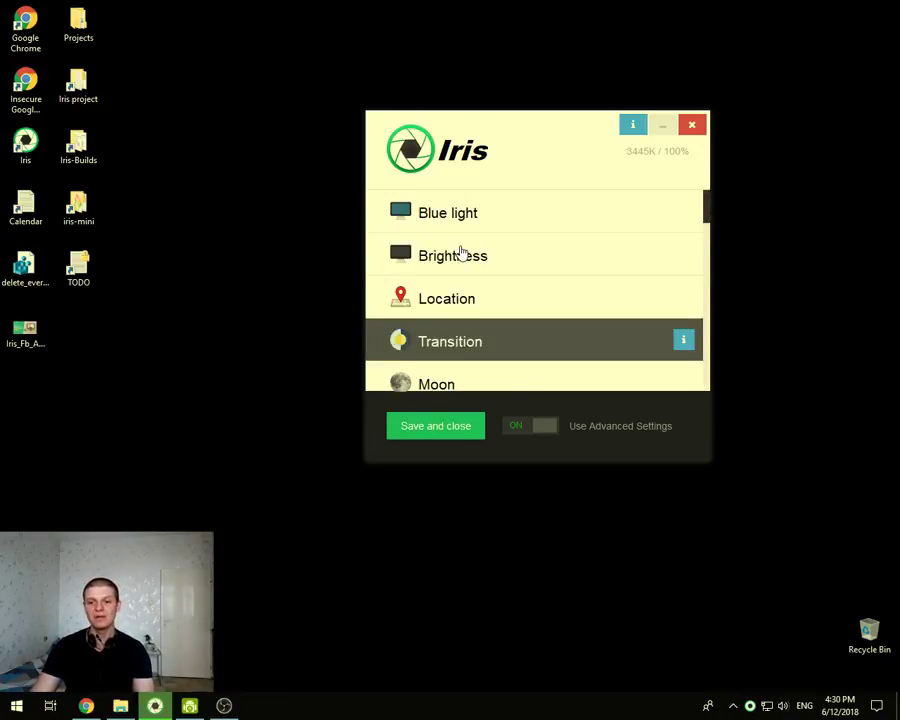
click(463, 224)
drag(524, 257, 445, 257)
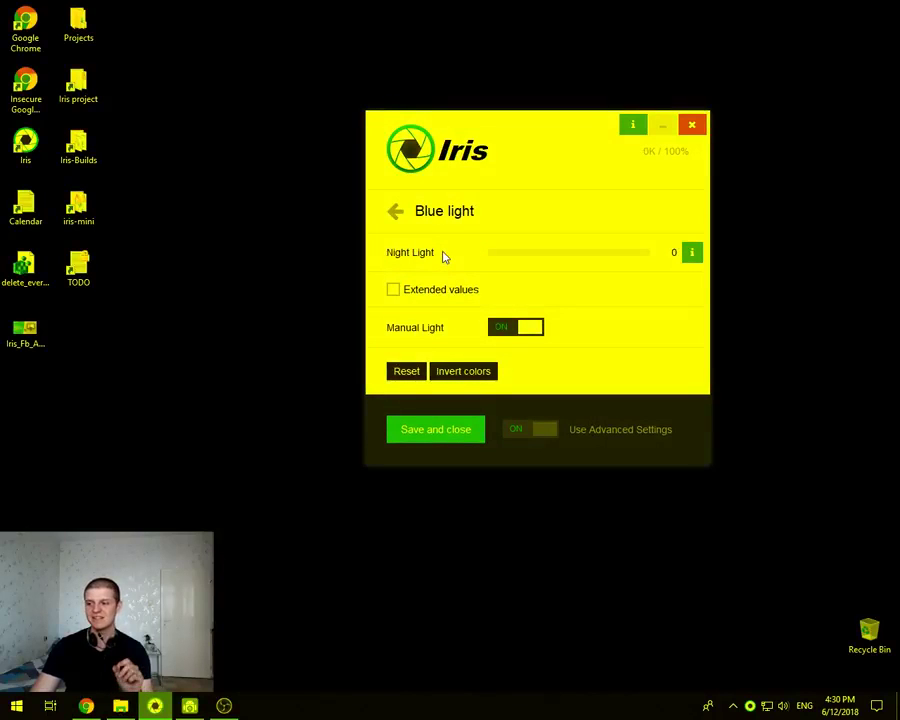
click(538, 255)
click(564, 255)
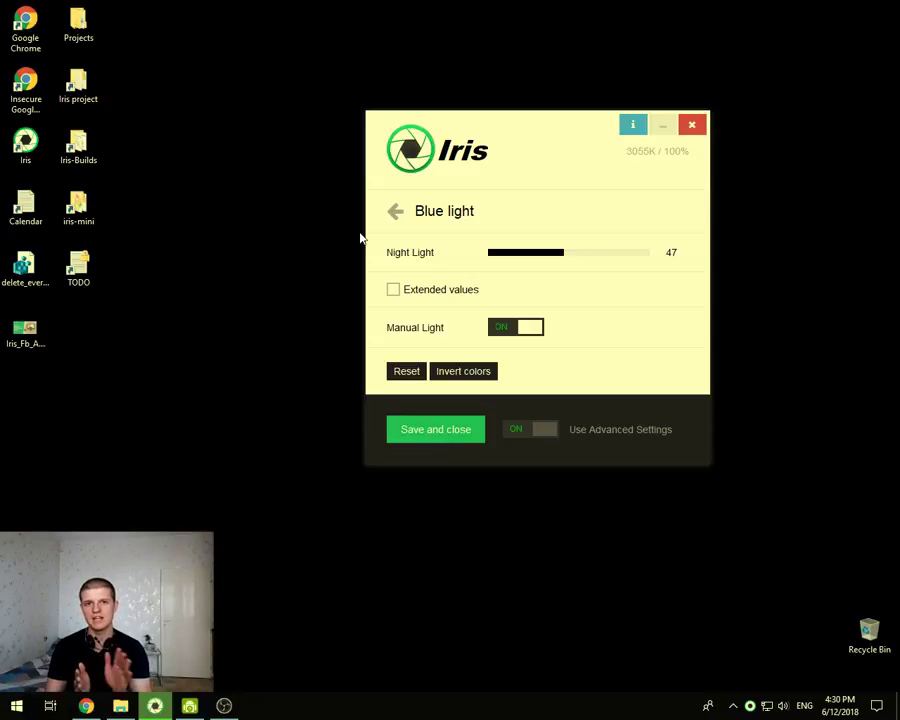
Set Night Light to 45 after trying 0, and switch the color scheme to Iris
drag(513, 257, 484, 253)
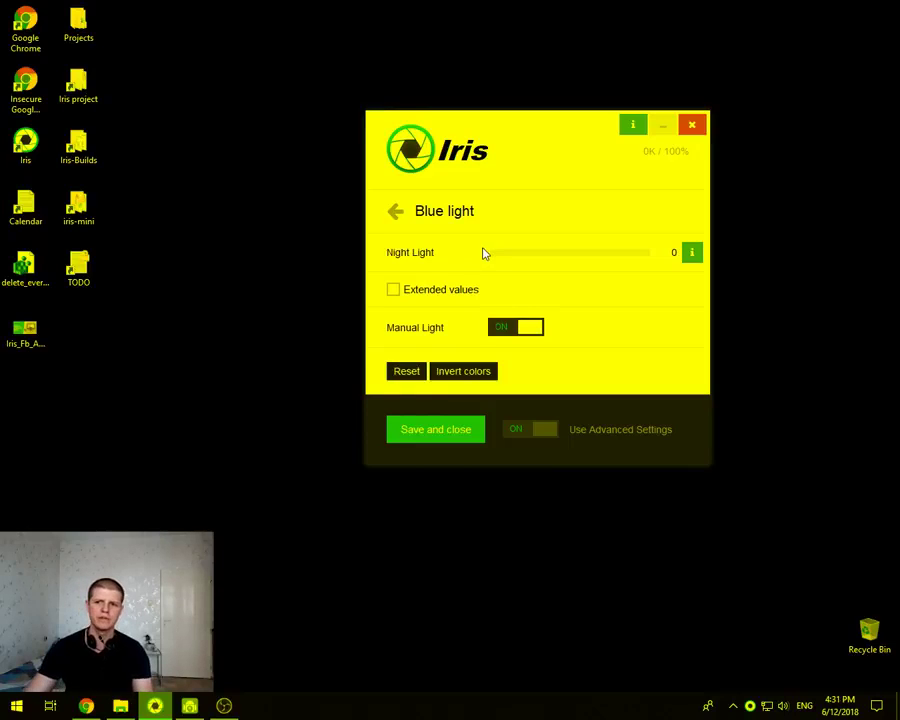
drag(552, 261, 563, 264)
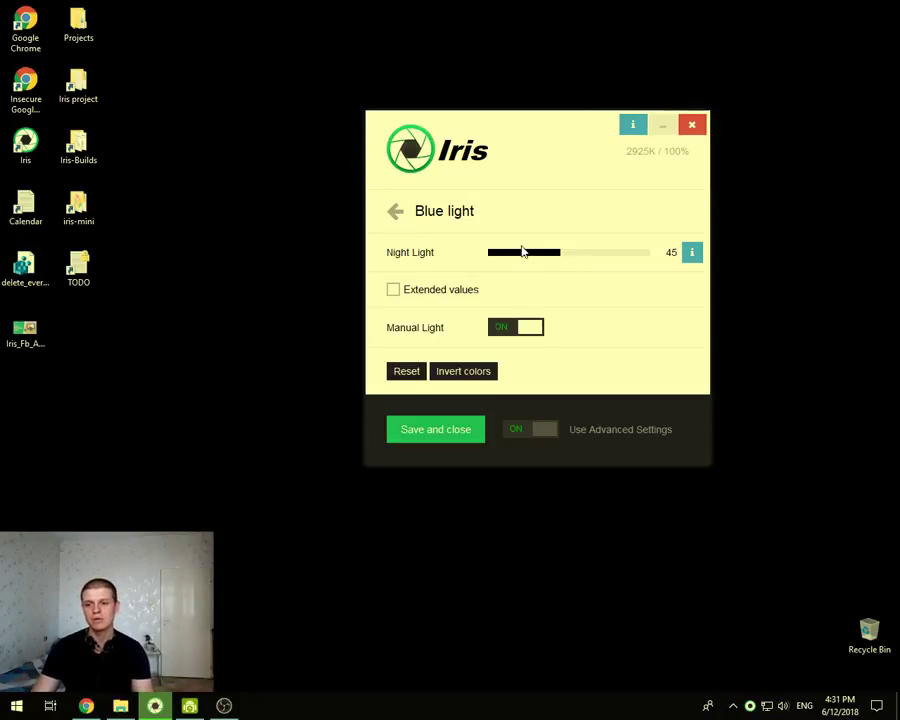
click(397, 224)
scroll(474, 295, down, 5)
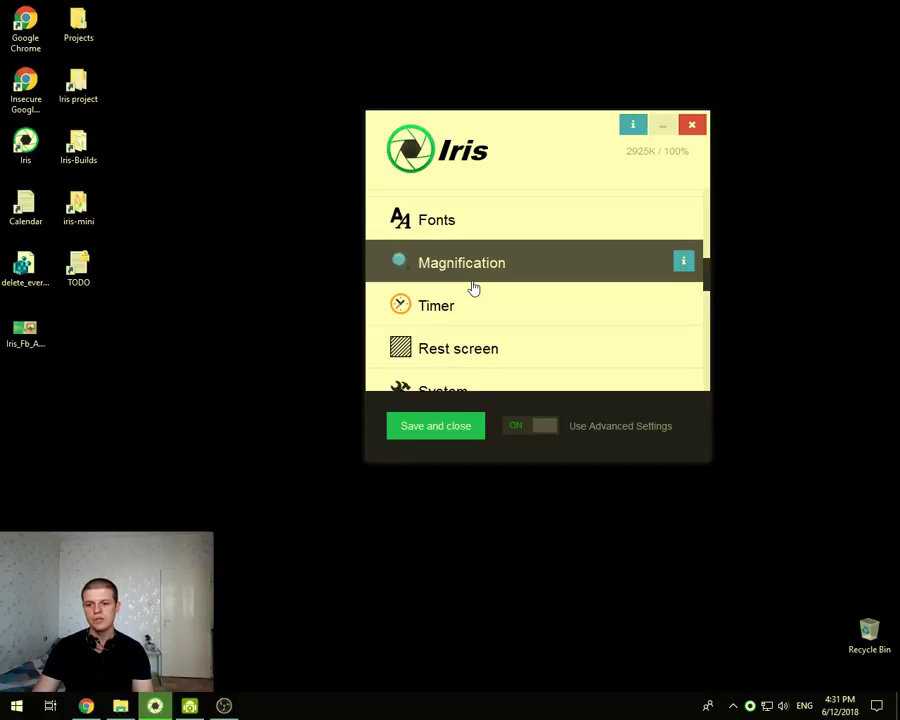
scroll(470, 300, up, 3)
click(466, 305)
click(518, 264)
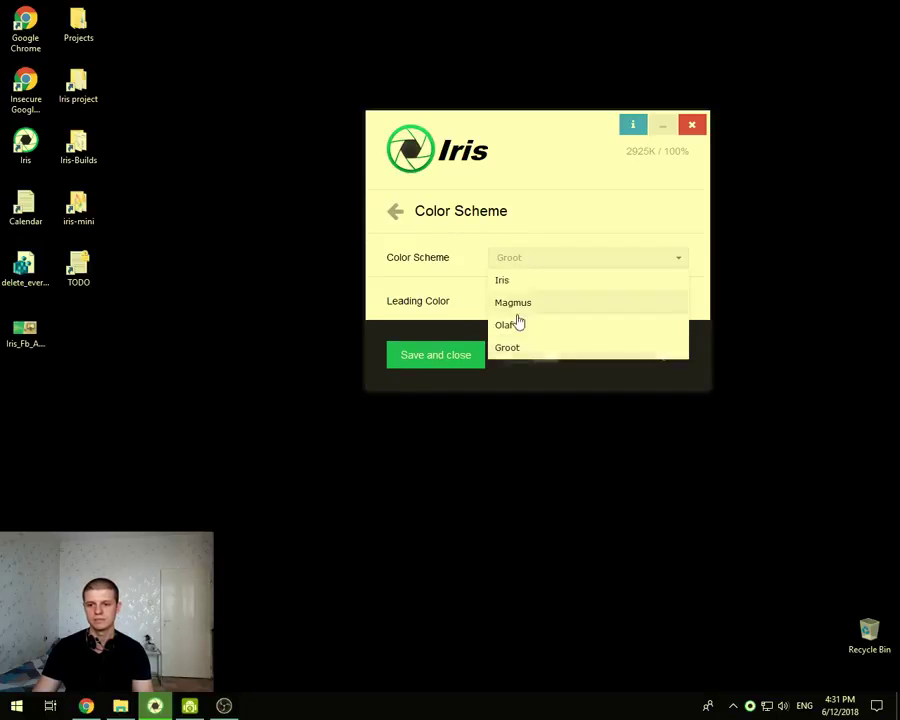
click(445, 243)
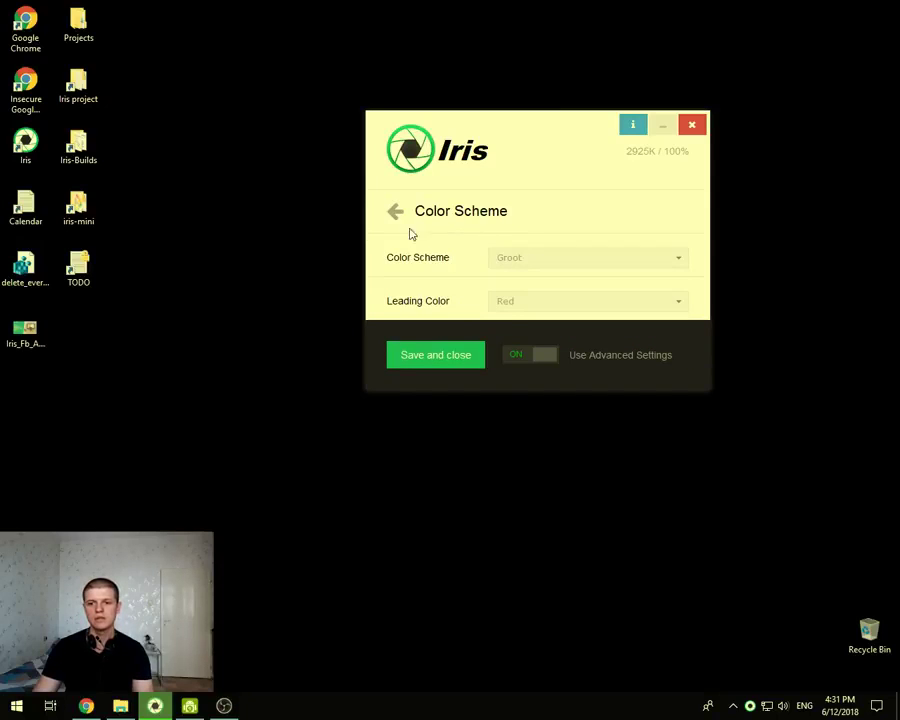
click(508, 259)
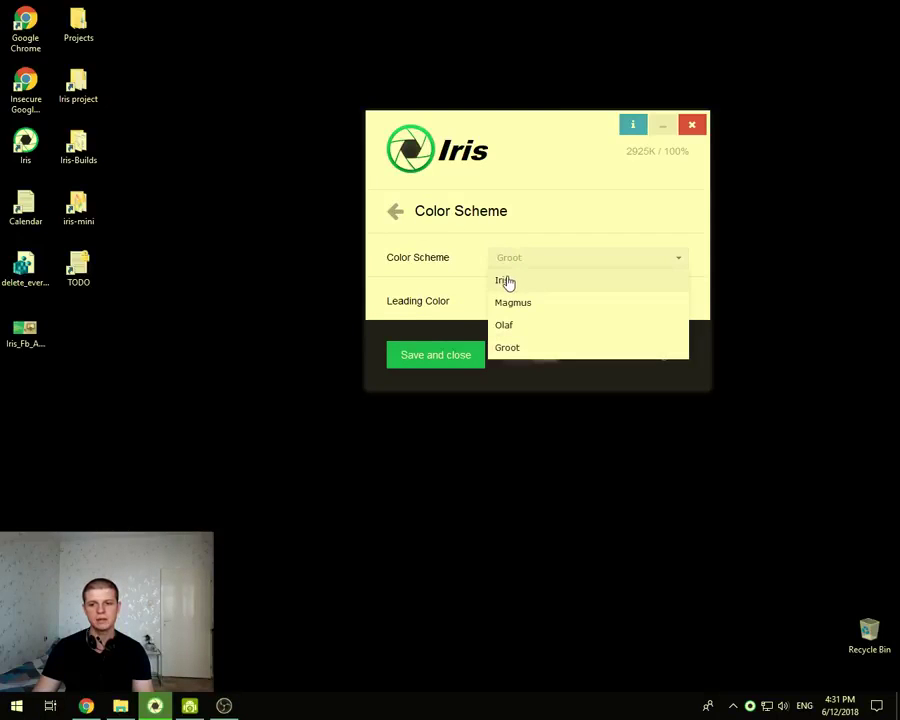
click(510, 281)
Try Green as the leading color of the Iris scheme and change it to Blue
click(505, 305)
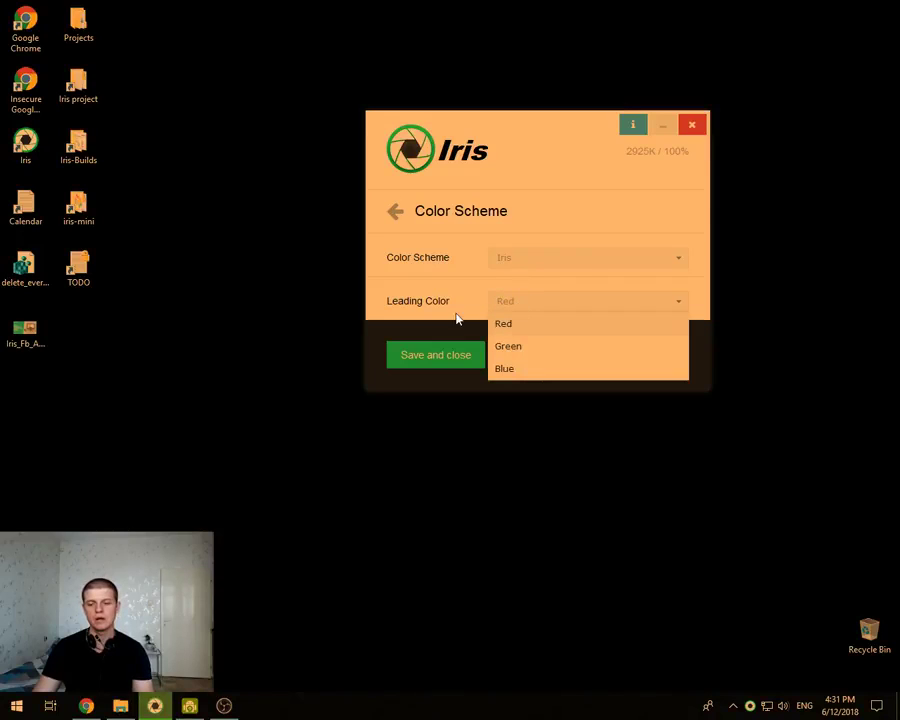
click(515, 350)
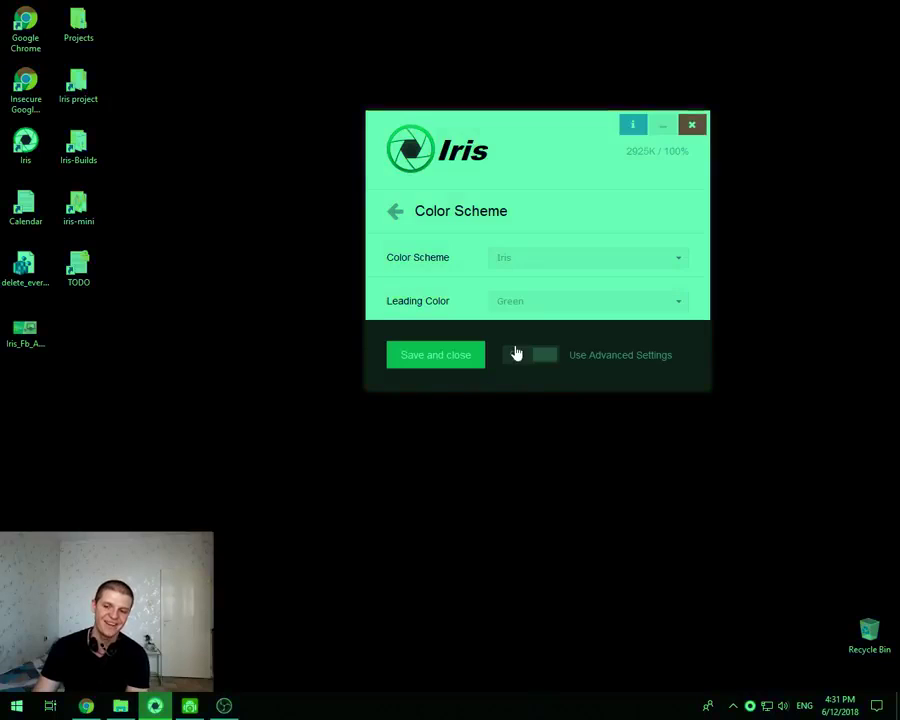
click(516, 304)
click(512, 370)
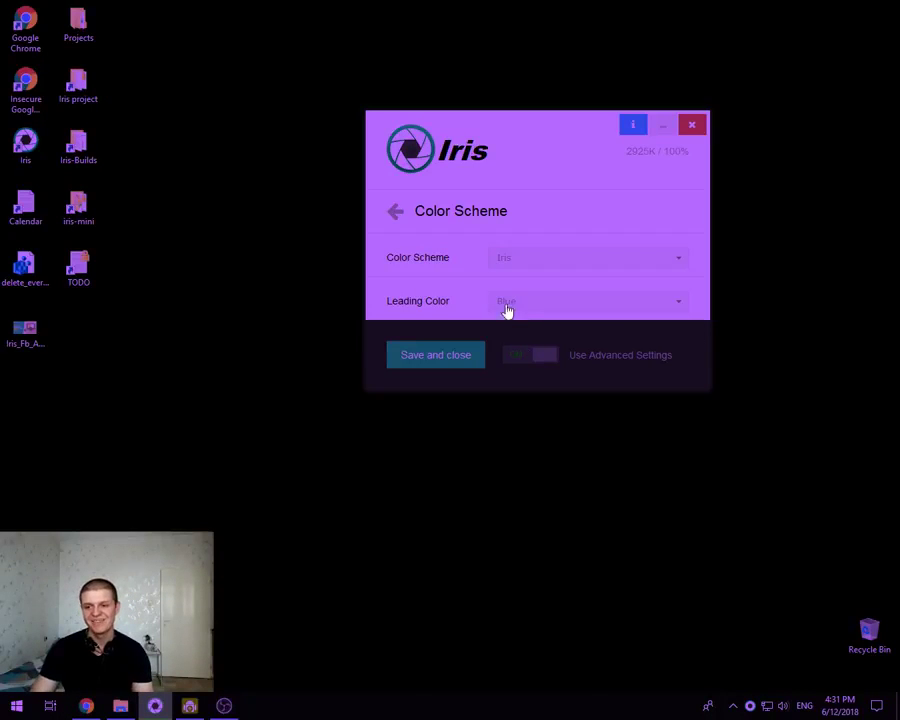
Return to the Blue light settings, try Night Light at 0, 100 and 20, and set it to 100
click(400, 220)
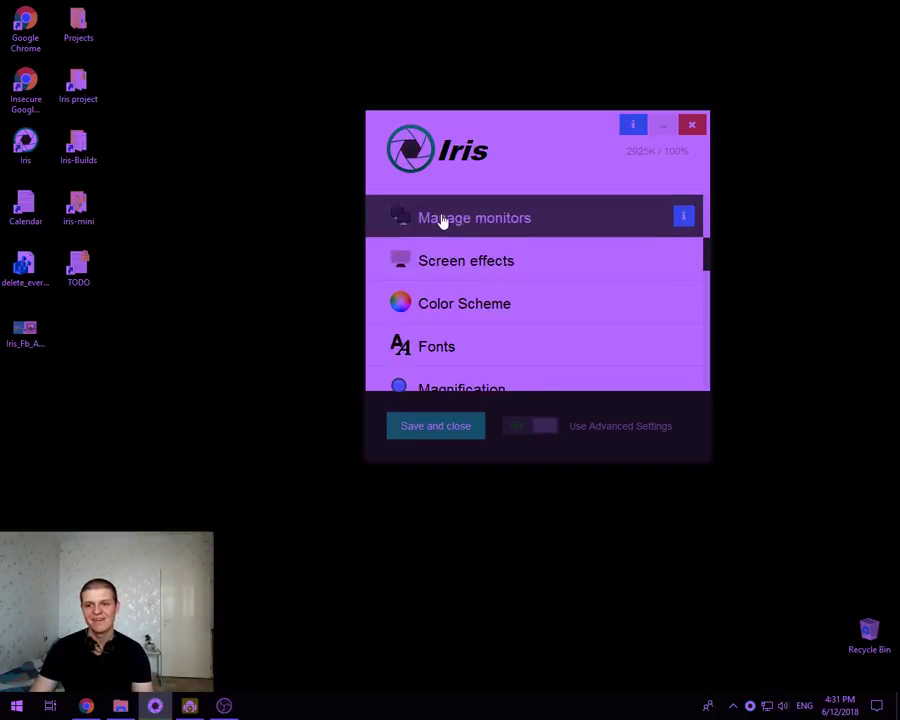
scroll(445, 212, up, 3)
click(466, 221)
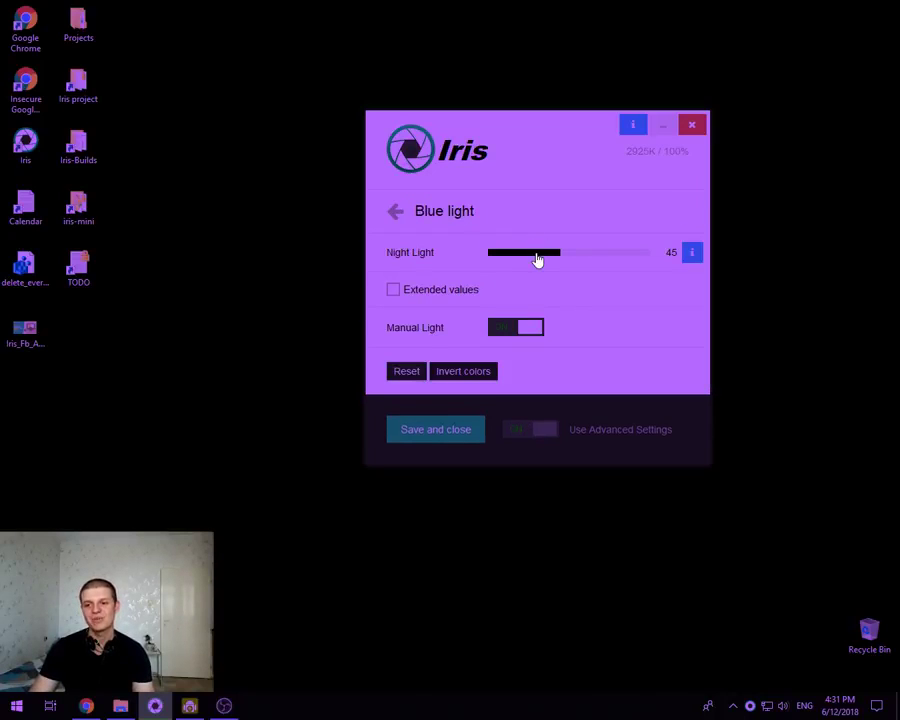
drag(538, 253, 438, 261)
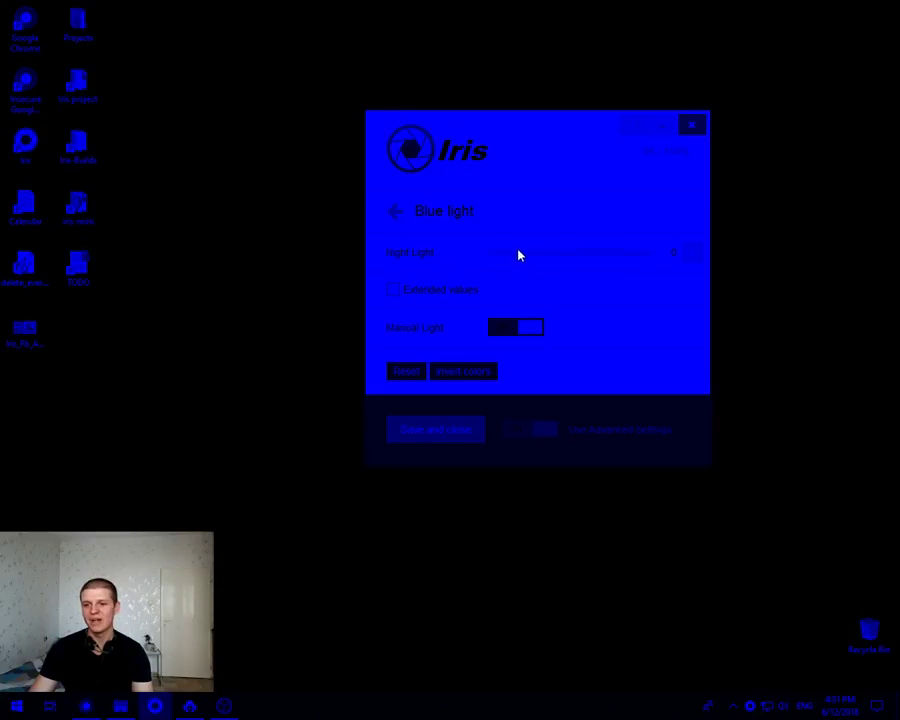
drag(533, 259, 665, 243)
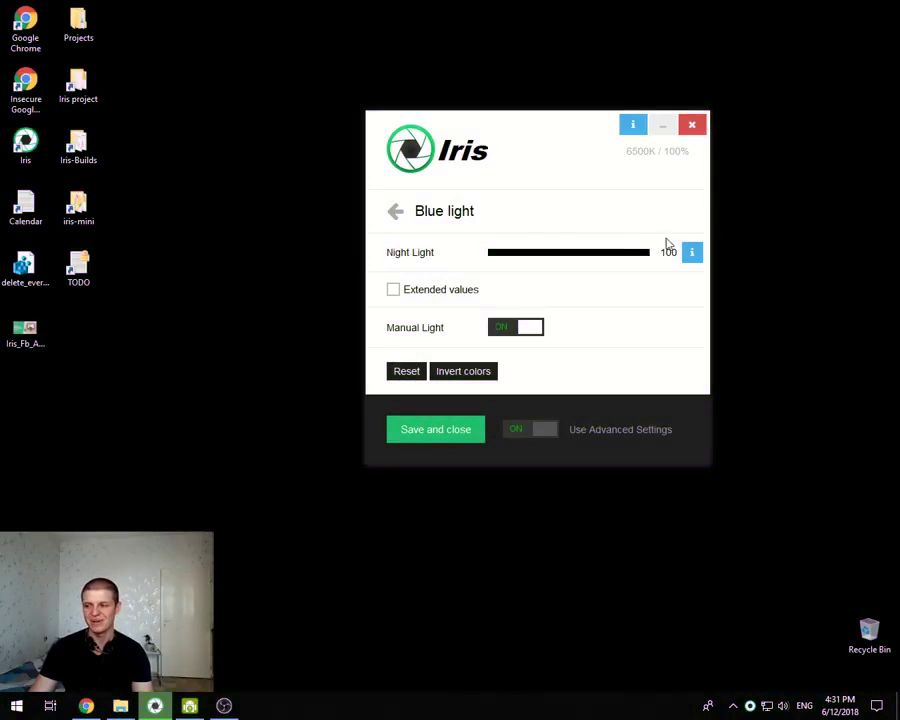
click(521, 256)
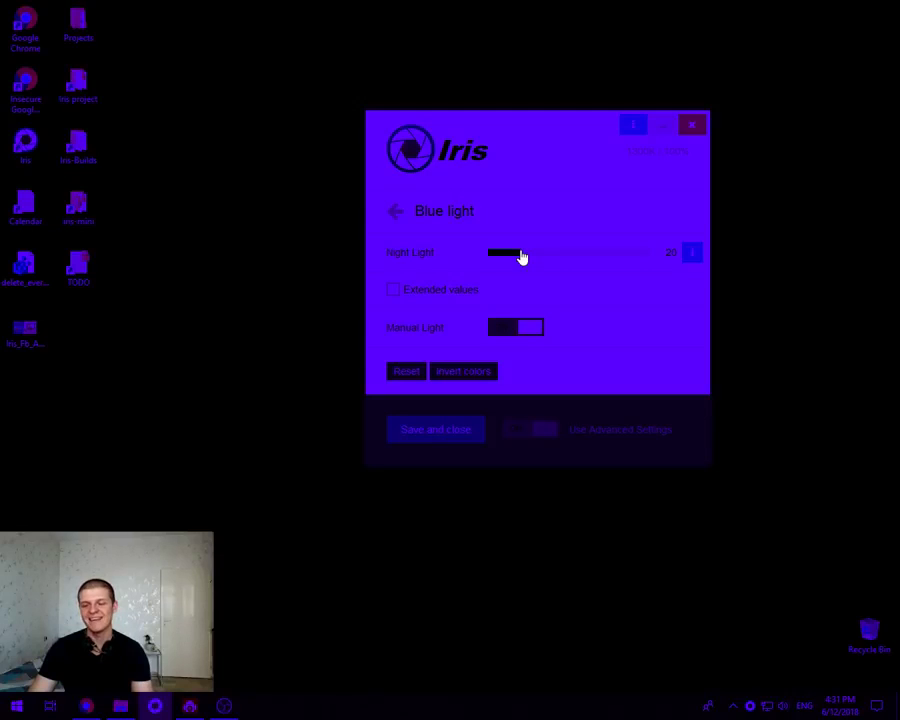
drag(521, 256, 669, 253)
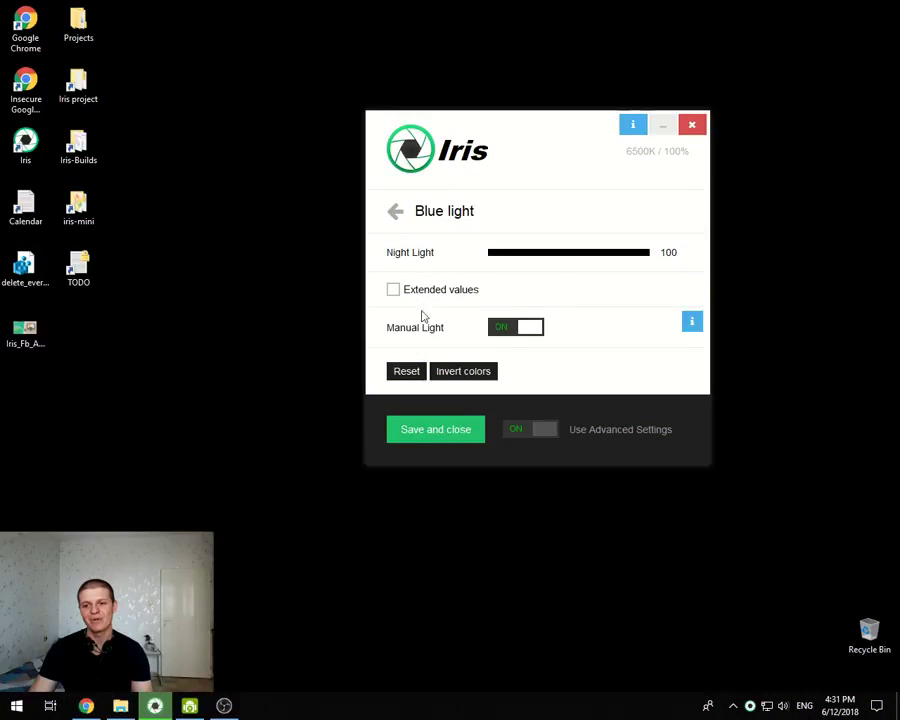
Enable Extended values, set Night Light to 95 and turn Extended values off again
click(394, 290)
drag(615, 261, 590, 261)
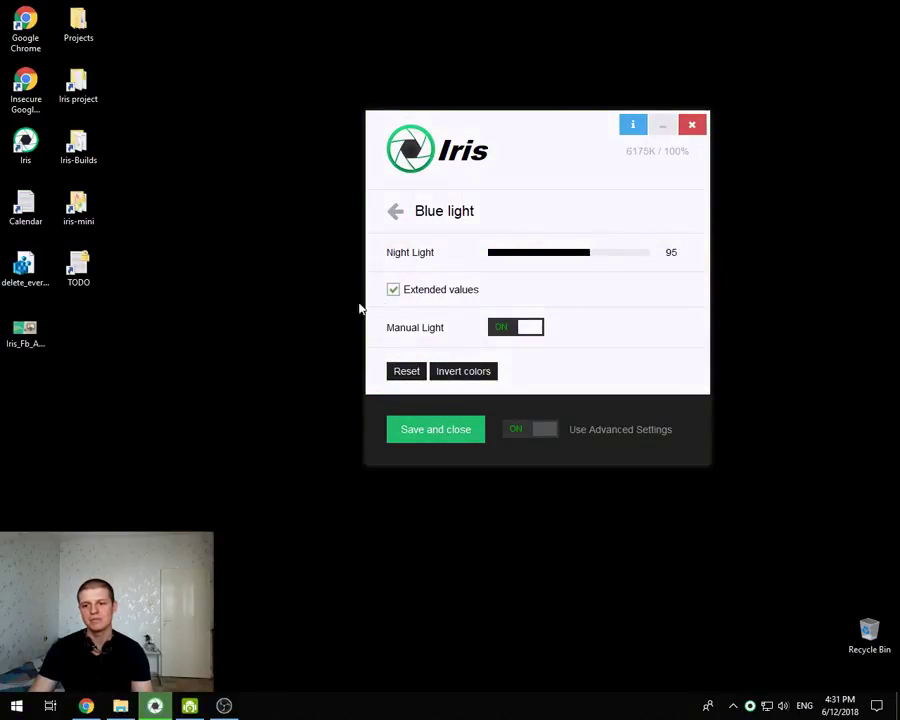
click(404, 295)
Reopen the Color Scheme settings and set the leading color to Red
click(395, 210)
scroll(490, 260, down, 3)
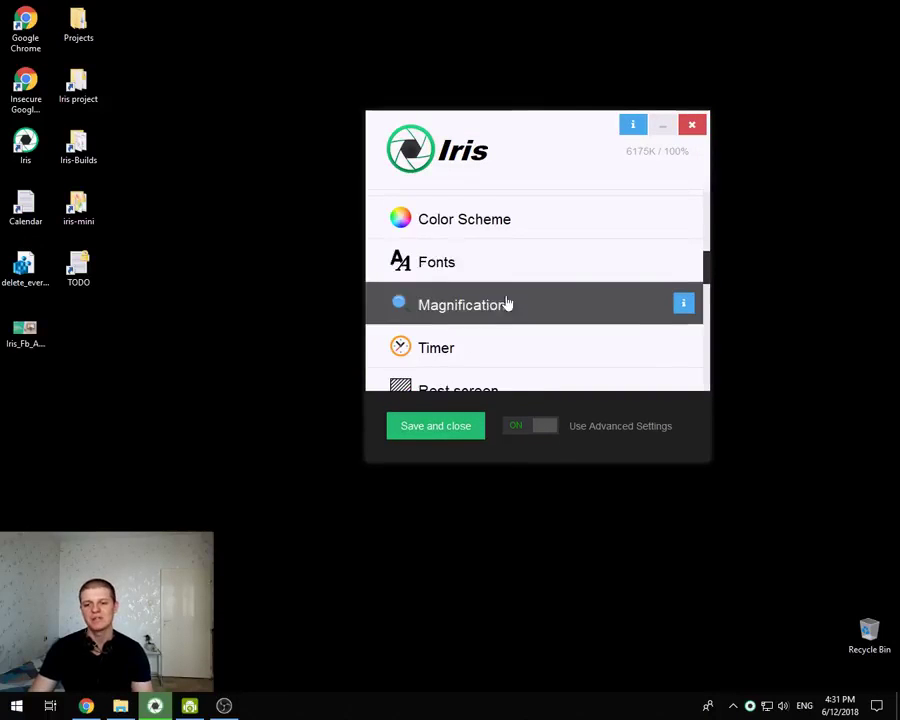
scroll(481, 298, up, 5)
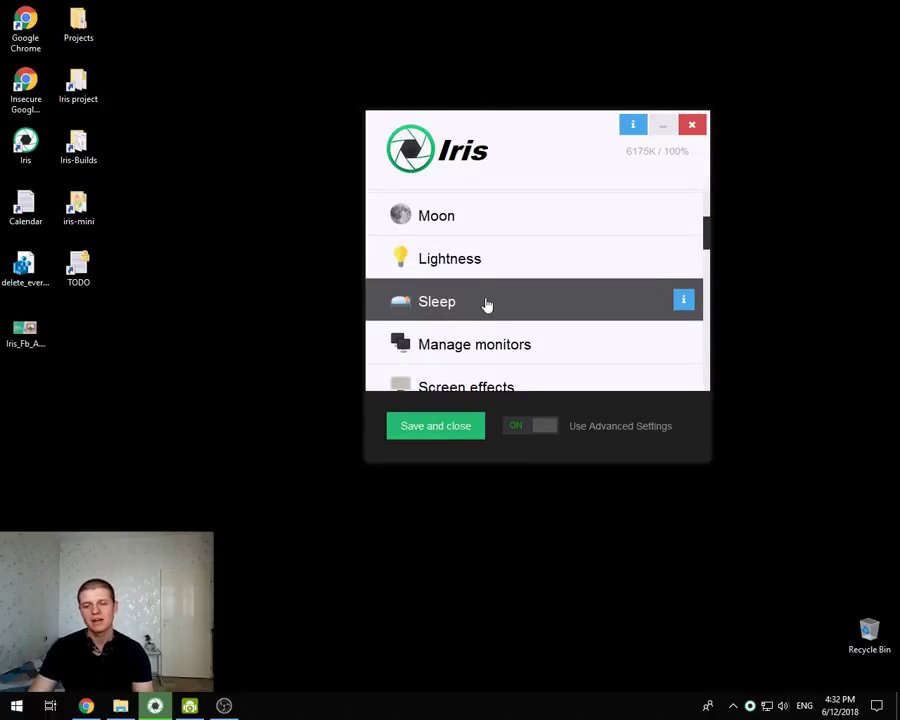
scroll(486, 305, down, 2)
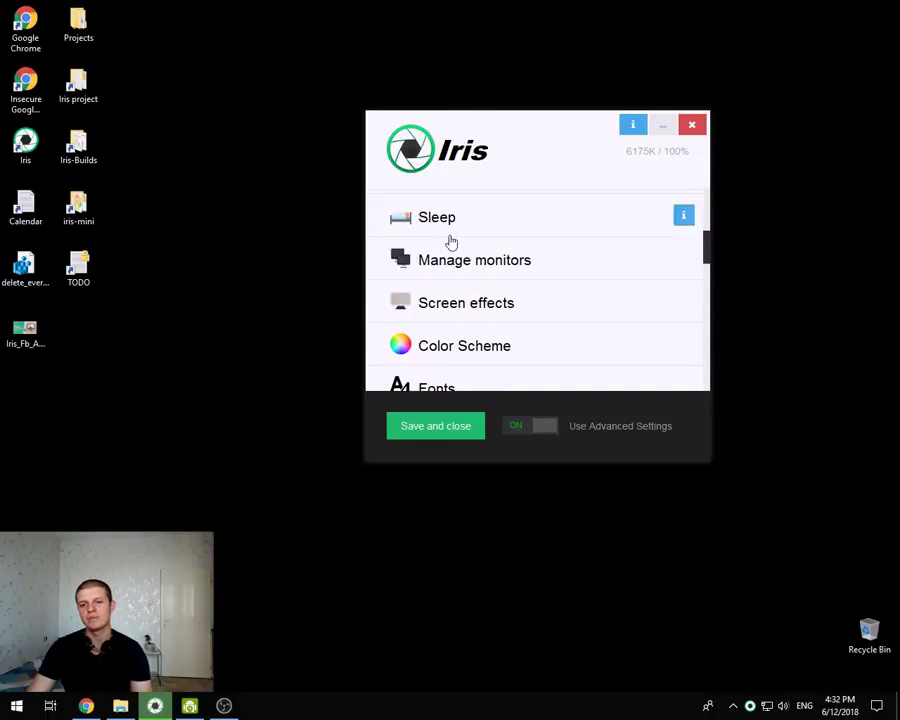
scroll(482, 289, up, 2)
scroll(480, 294, down, 2)
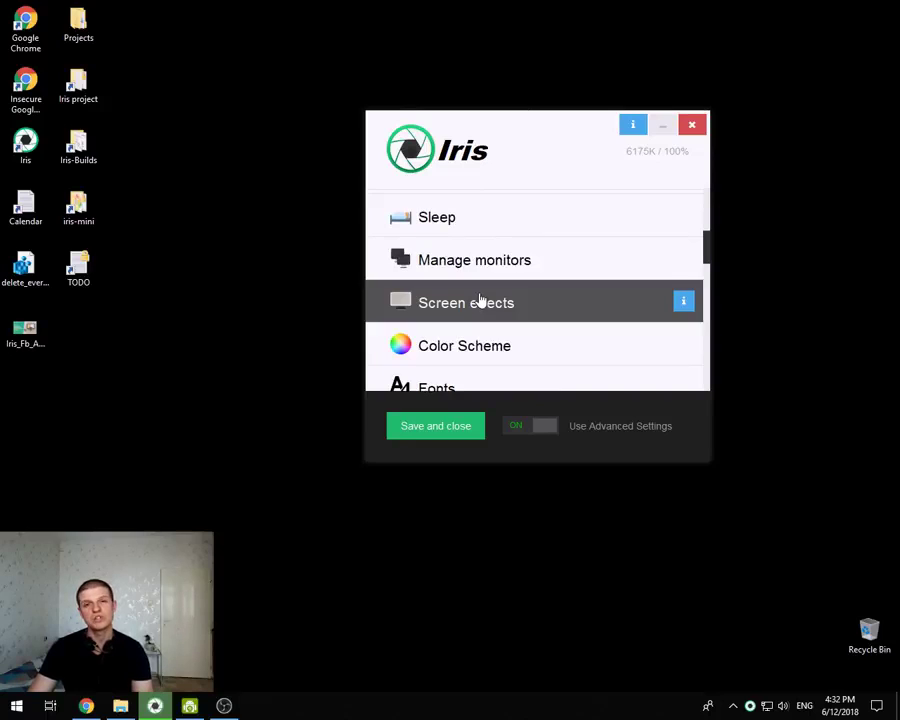
scroll(480, 300, down, 1)
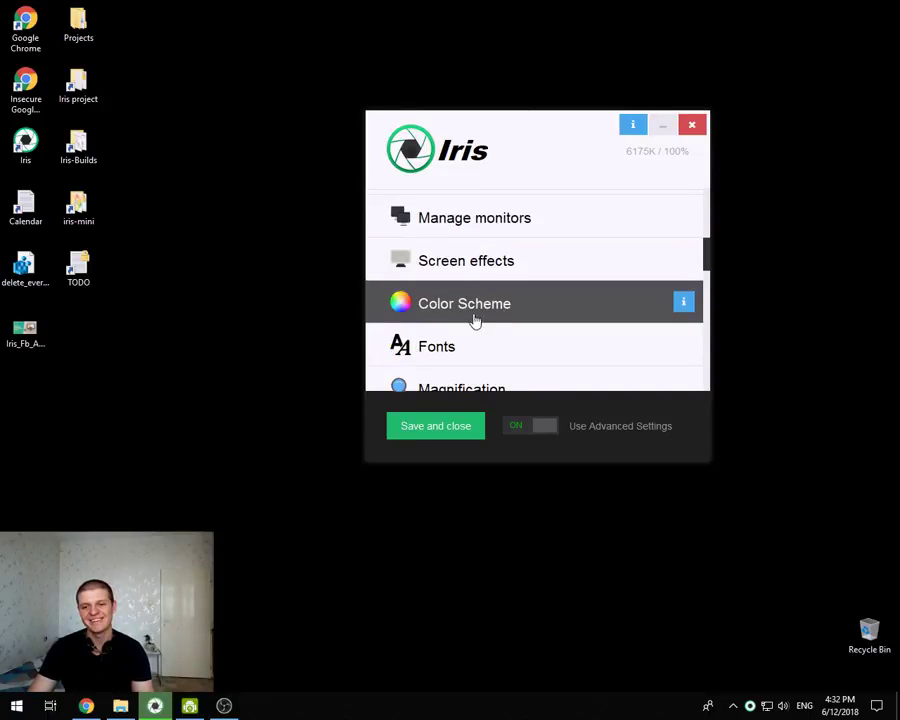
click(474, 314)
click(515, 300)
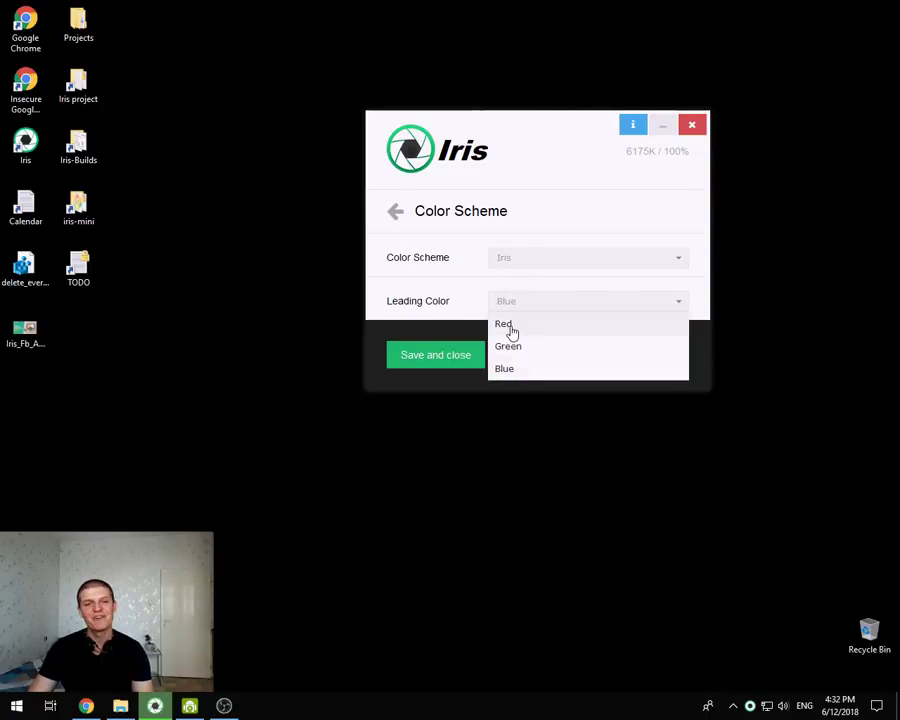
click(510, 325)
Reopen the Blue light settings, enable Extended values and raise Night Light to 150
click(404, 216)
scroll(464, 240, up, 5)
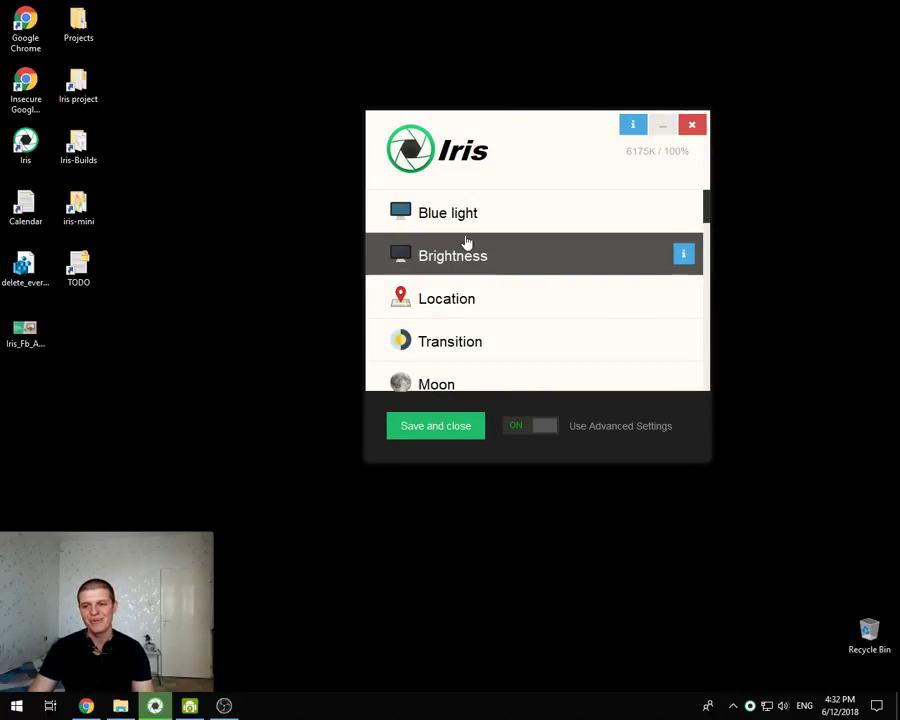
click(456, 222)
click(434, 291)
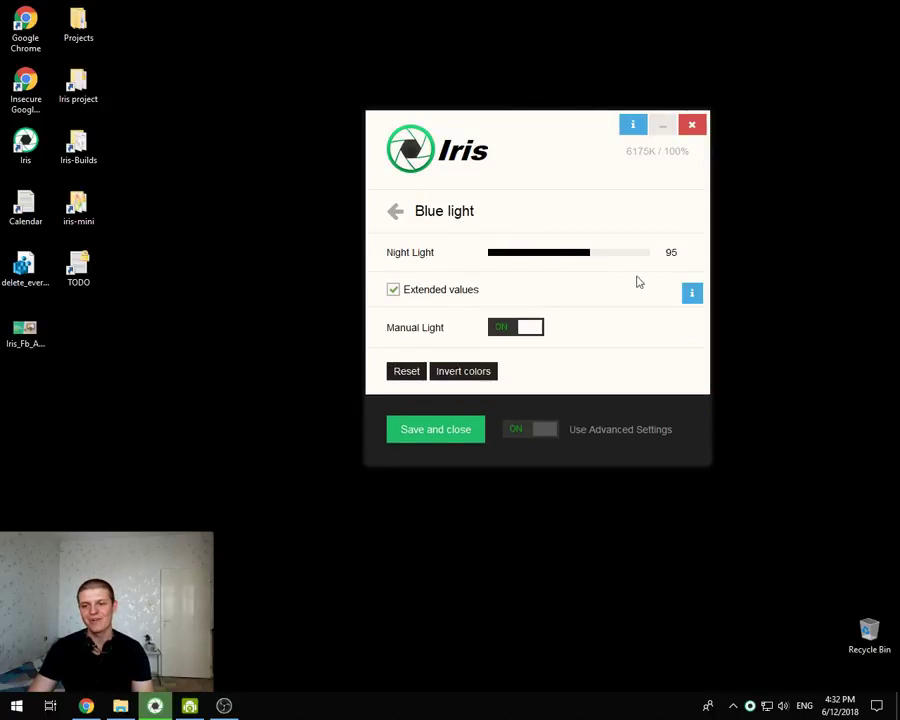
drag(594, 258, 656, 262)
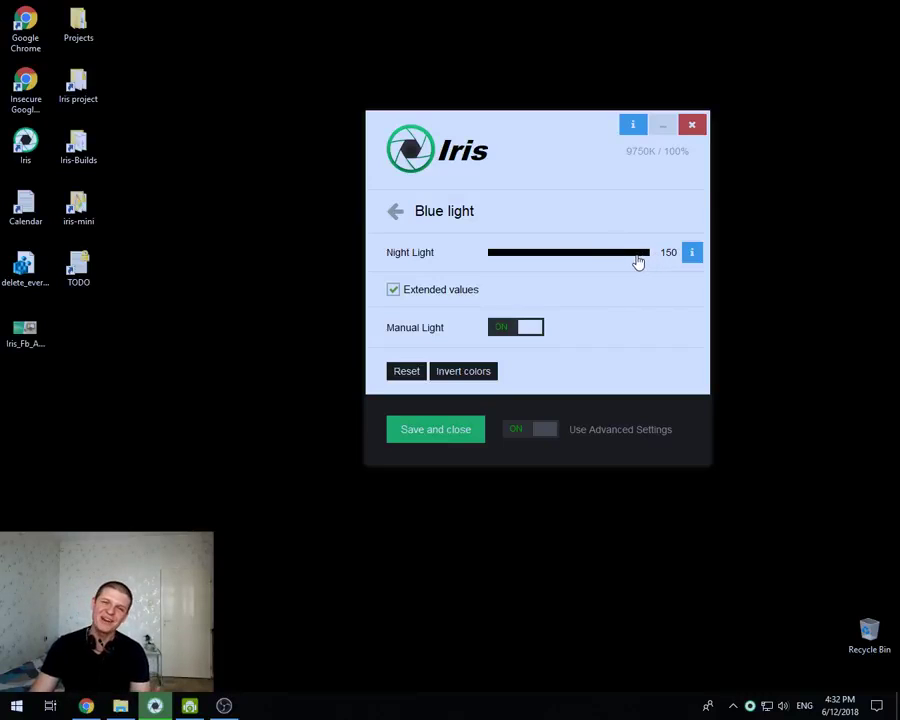
Try Night Light at 100, set it to 74 and turn off Extended values
click(578, 258)
click(444, 294)
drag(570, 252, 704, 254)
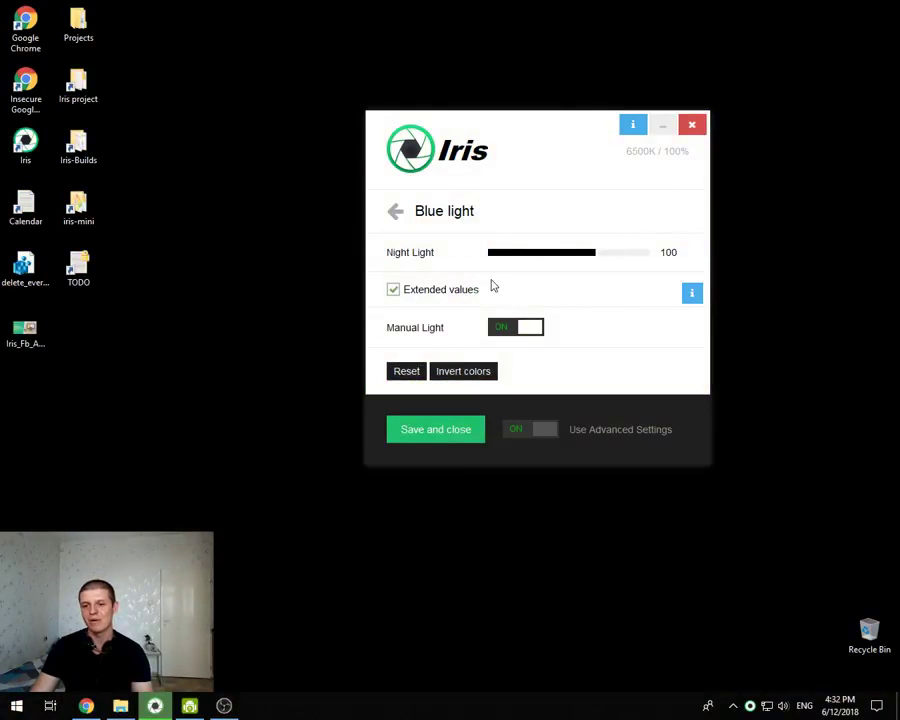
click(438, 291)
drag(607, 259, 565, 253)
click(424, 295)
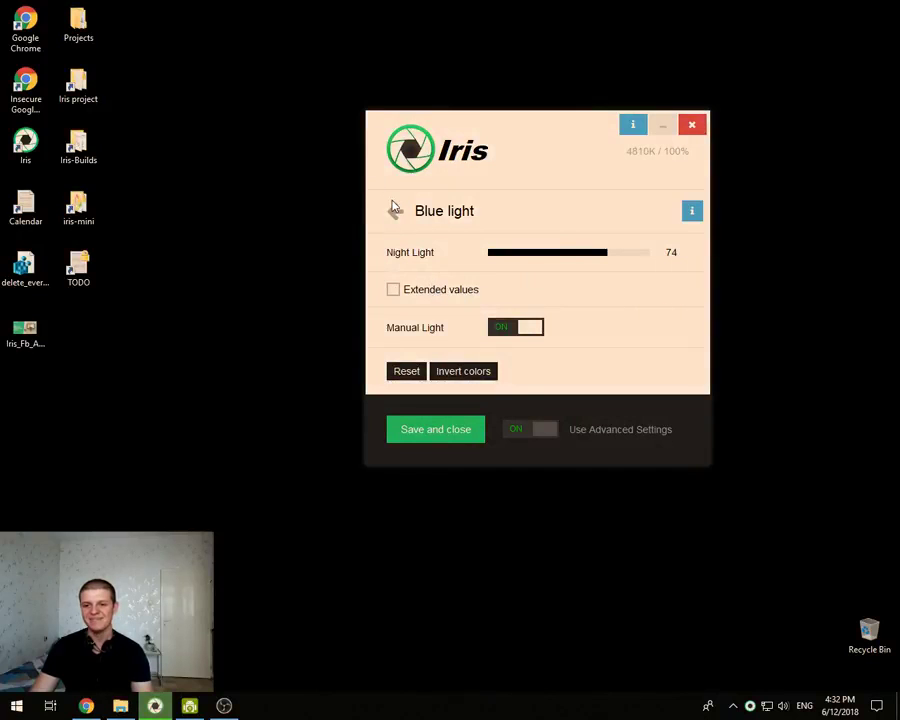
Return to the Color Scheme settings and review the Color Scheme and Leading Color options
click(396, 211)
scroll(418, 298, down, 5)
scroll(516, 331, down, 1)
click(443, 350)
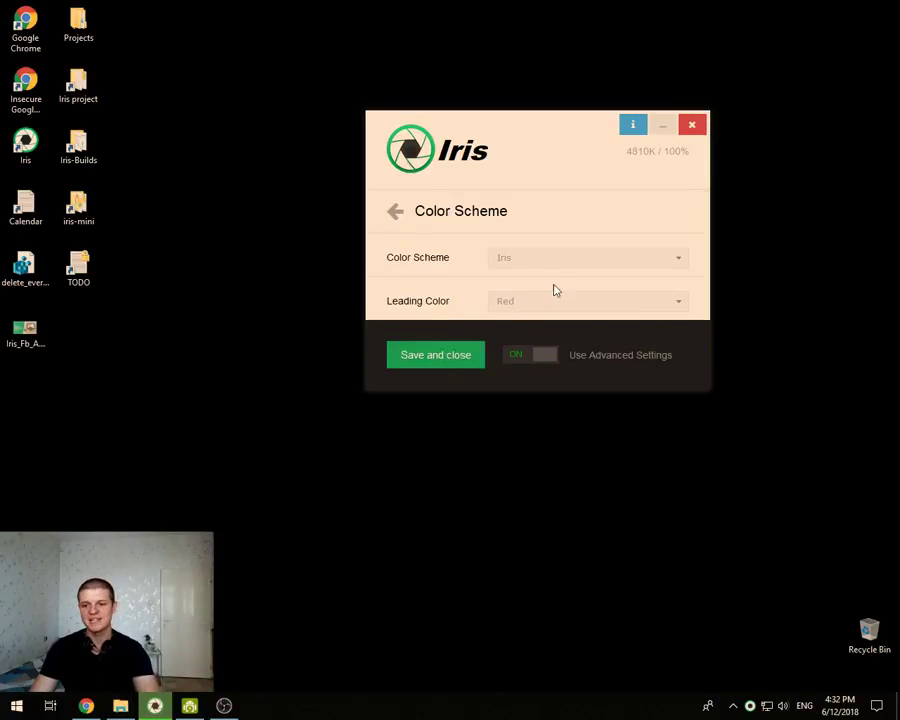
key(ctrl+2)
mouse_move(707, 233)
mouse_down()
mouse_move(607, 233)
mouse_move(681, 243)
mouse_up()
key(Escape)
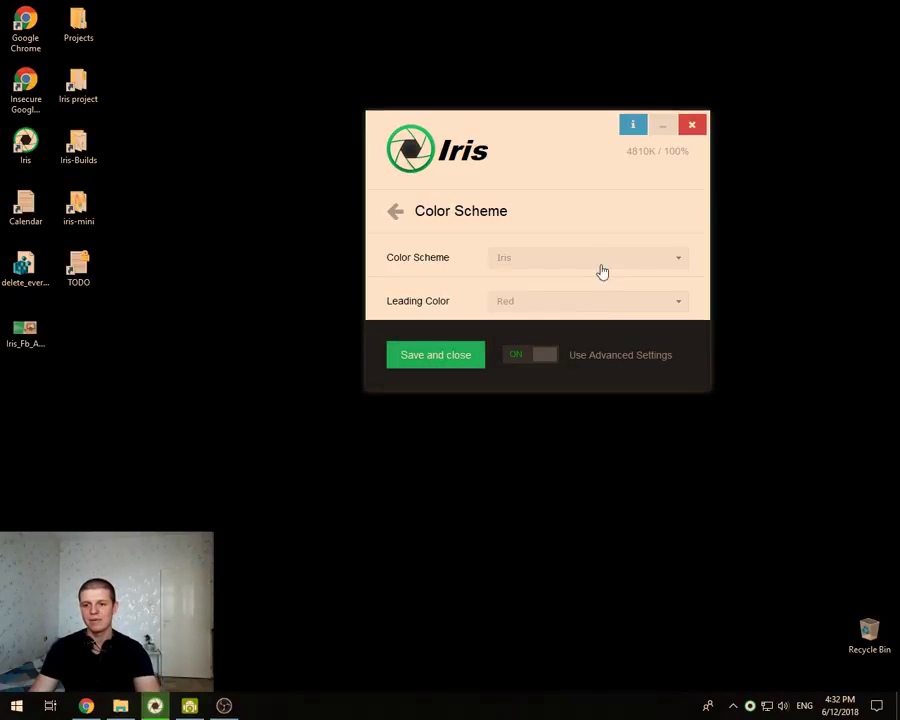
click(529, 303)
click(387, 300)
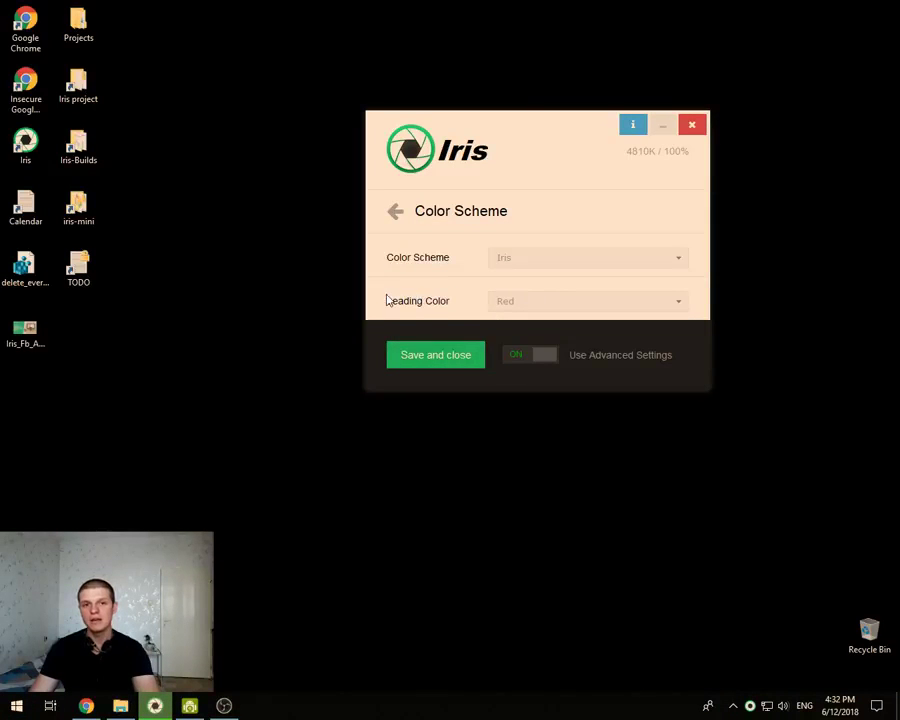
click(508, 259)
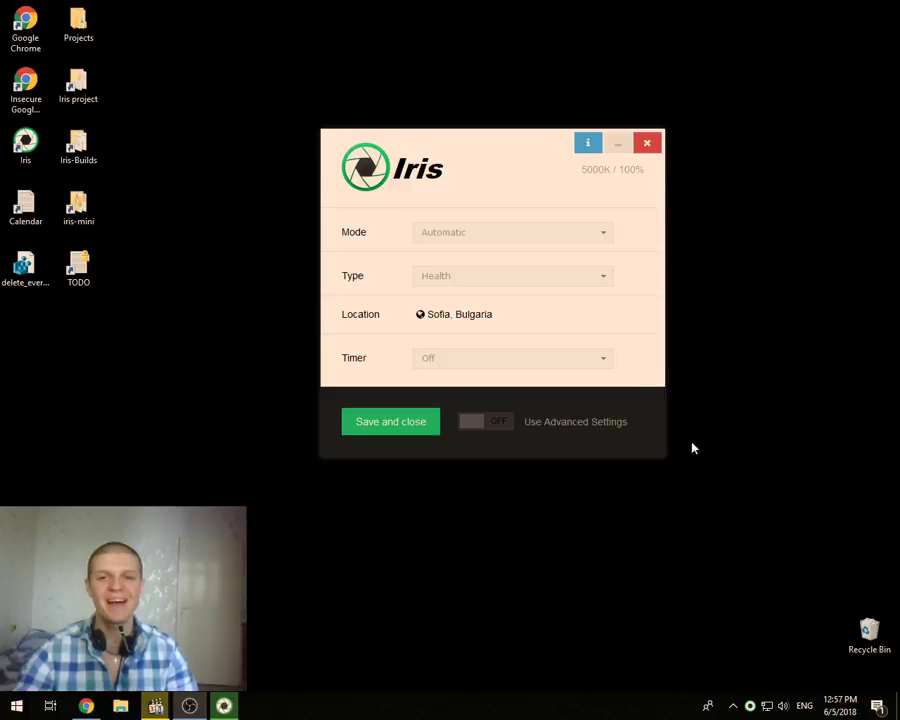
Circle the Timer setting with a freehand red annotation, clear it and set the Timer to Normal
mouse_move(330, 336)
mouse_down()
mouse_move(678, 344)
mouse_move(355, 366)
mouse_move(330, 336)
mouse_up()
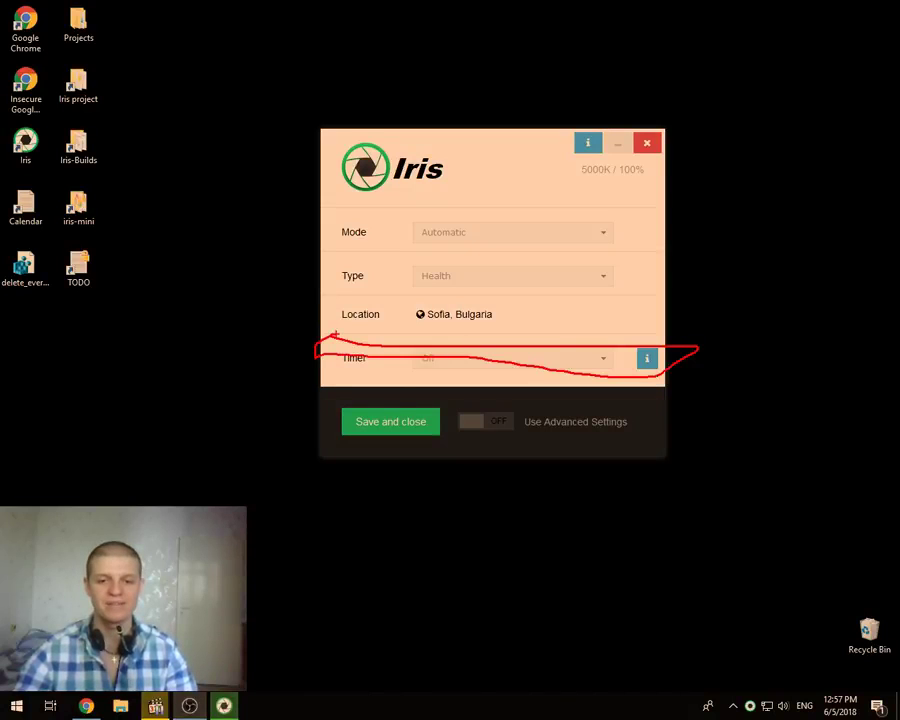
key(Escape)
click(460, 358)
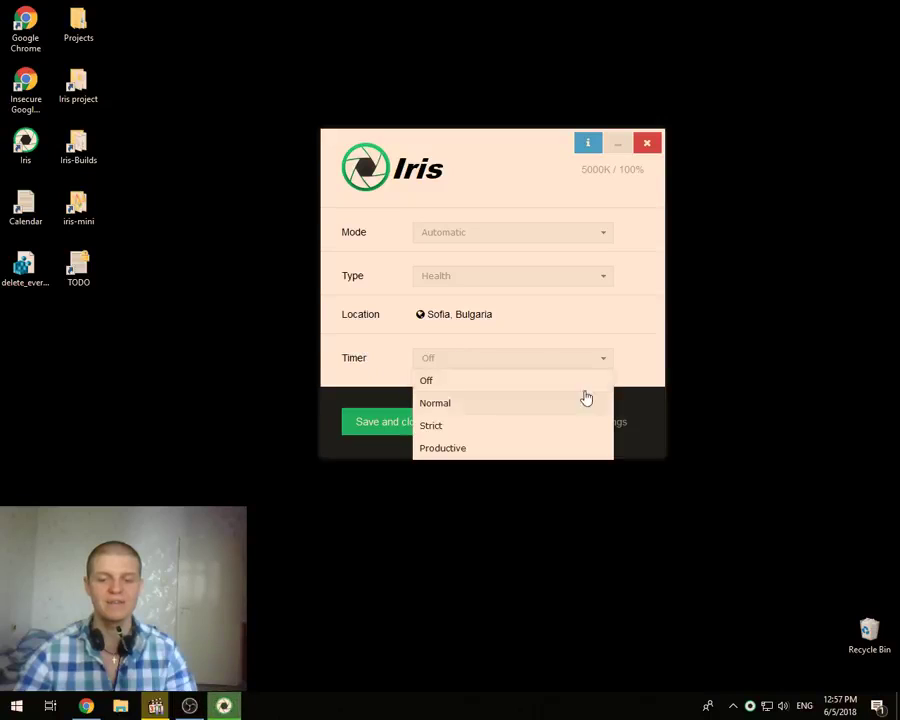
click(439, 407)
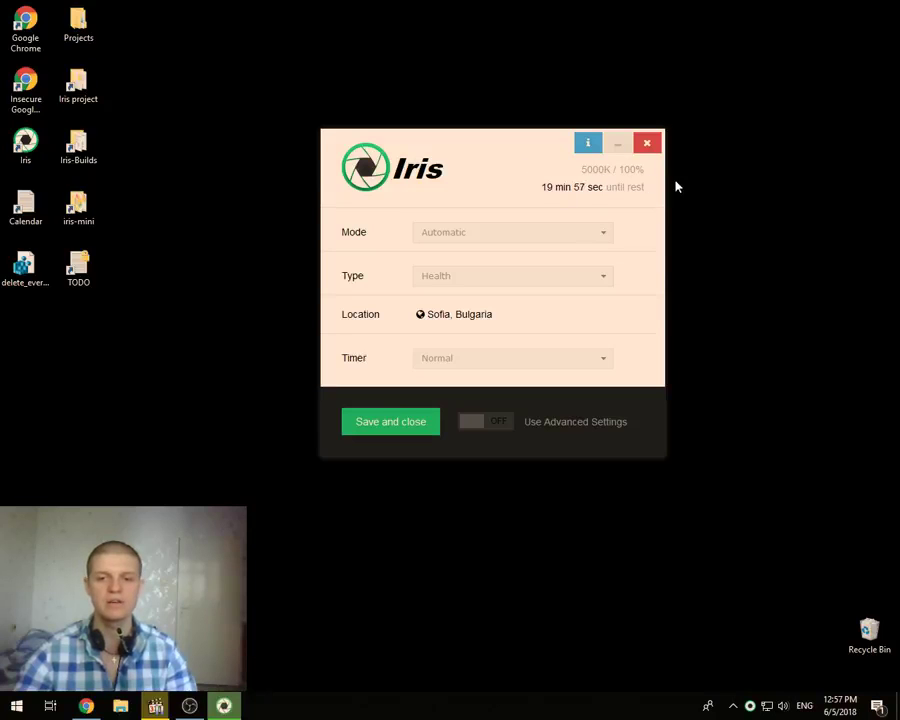
Move the Iris window slightly aside and check the remaining time until rest in the tray icon's tooltip
drag(520, 147, 493, 147)
mouse_move(748, 700)
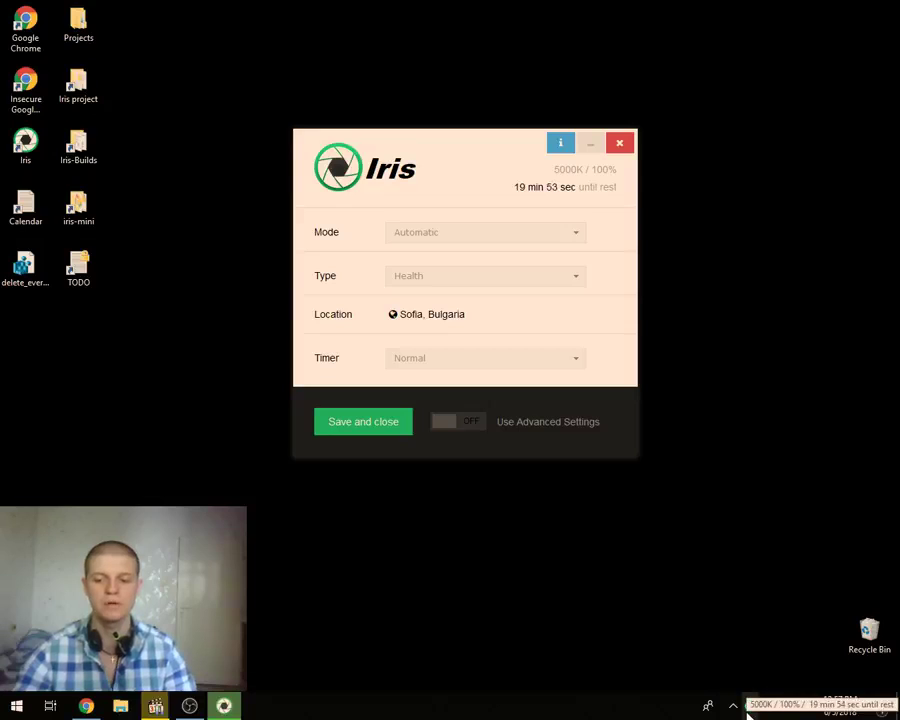
Try the Strict option of the Timer and set it back to Normal
mouse_move(372, 369)
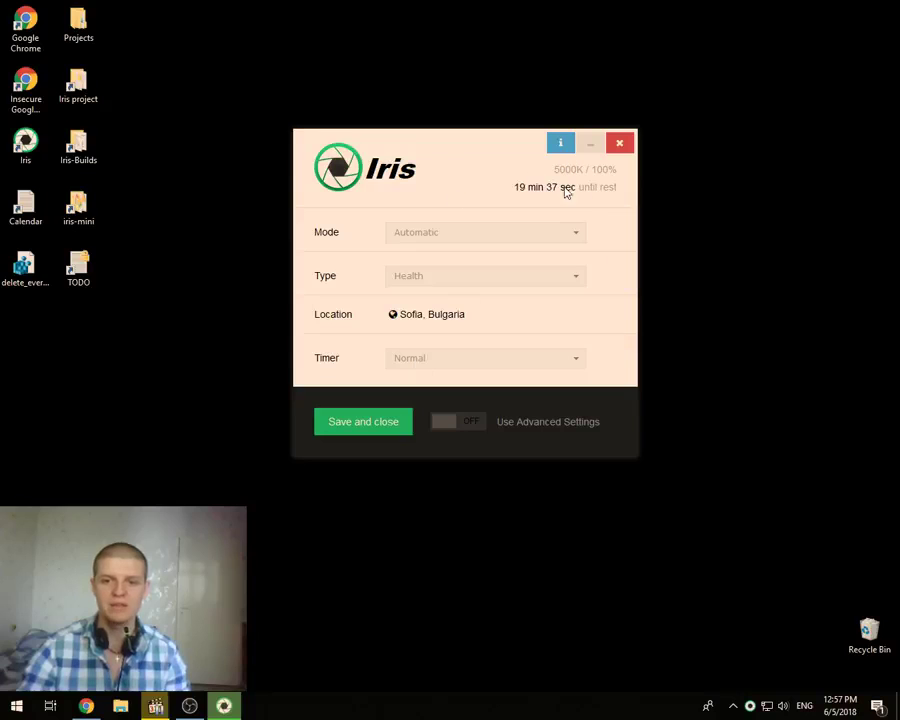
click(427, 366)
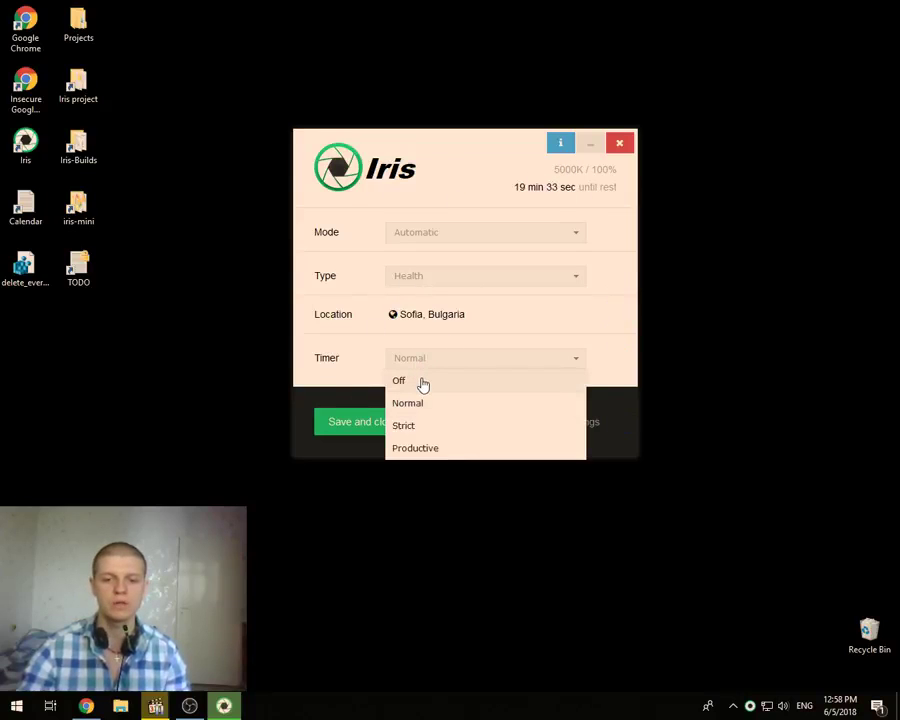
click(418, 426)
click(411, 364)
click(406, 404)
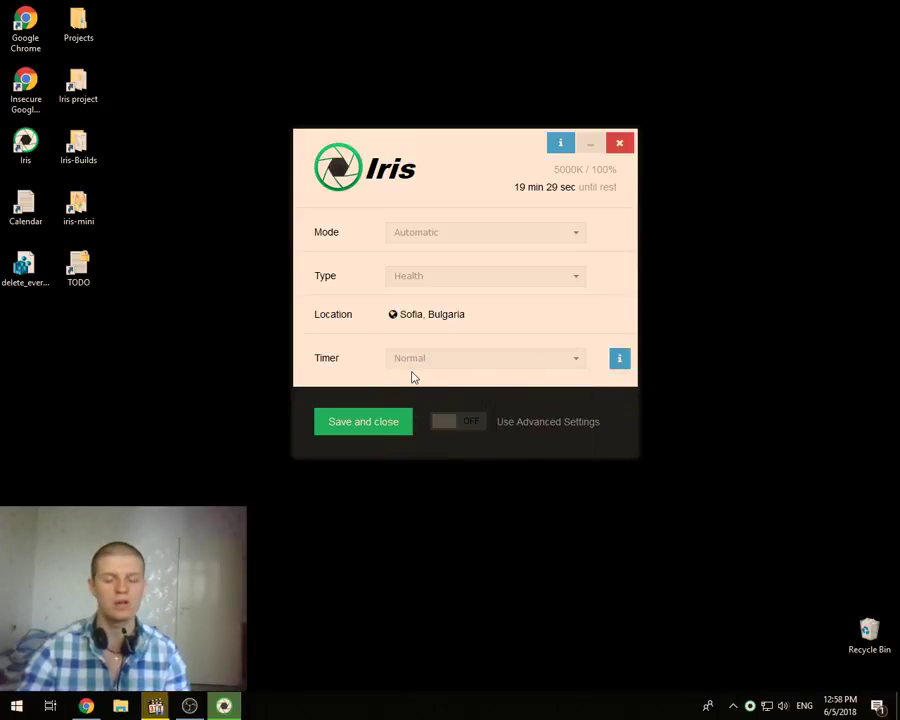
Set the Timer to Productive and move its floating countdown to just below the Iris window
click(418, 364)
click(420, 446)
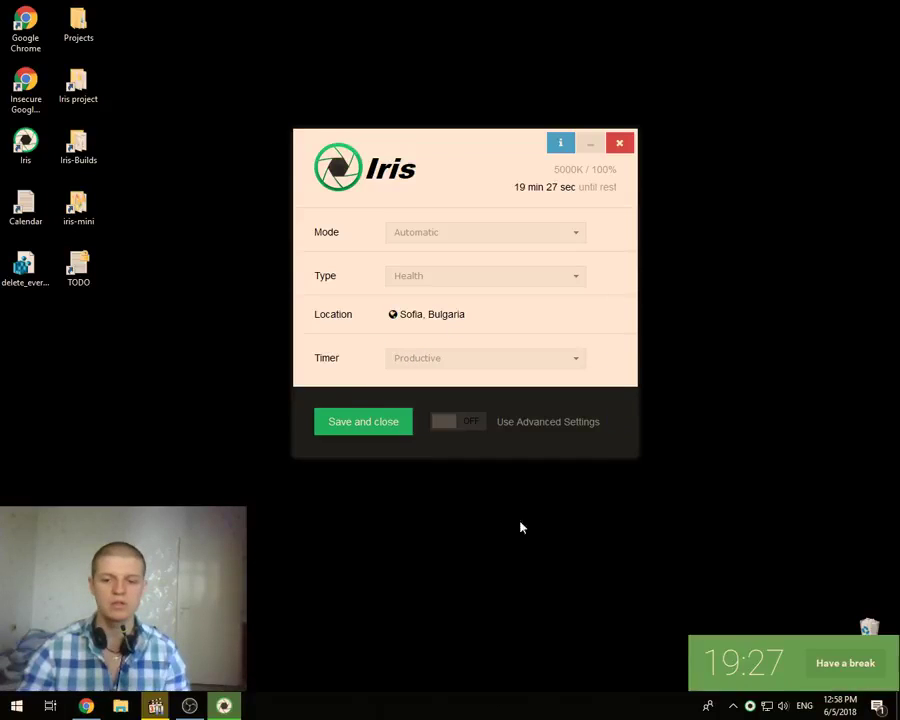
drag(750, 673, 475, 551)
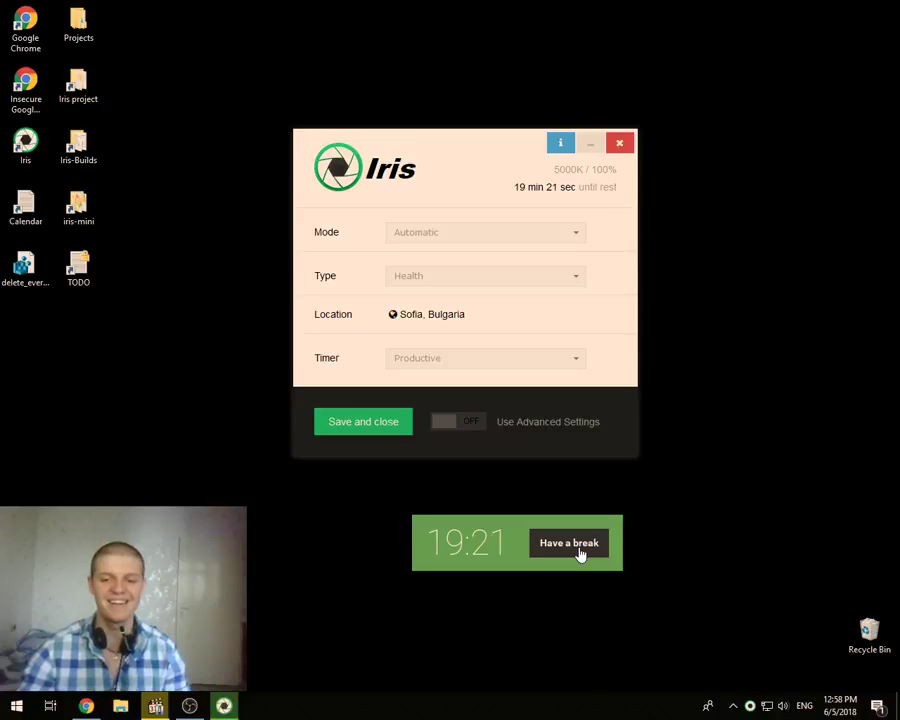
Start a break from the floating countdown, resume working and set the Timer to Off
click(578, 553)
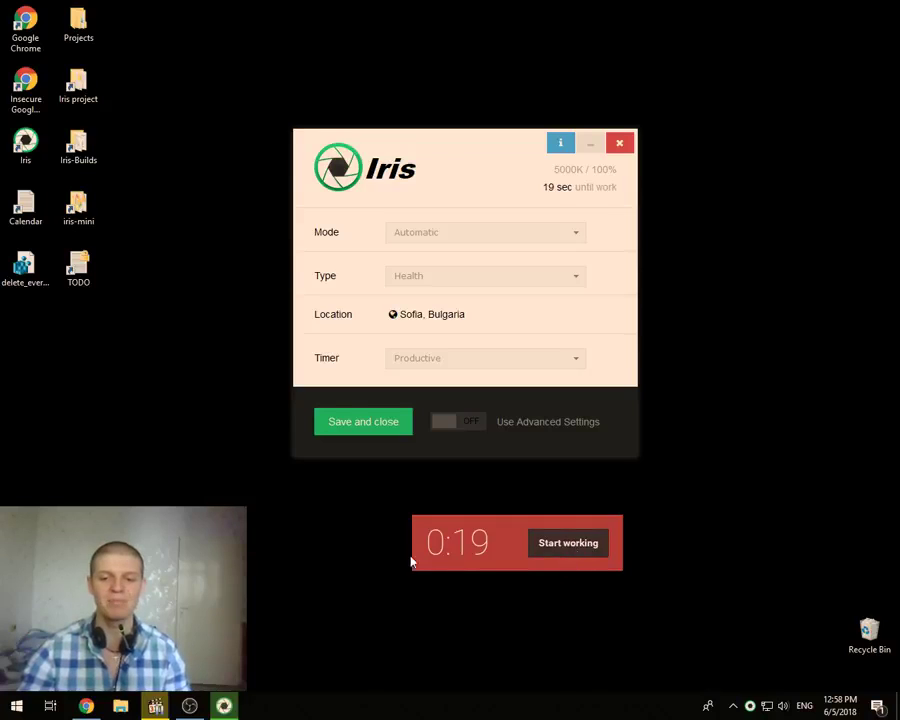
click(567, 551)
click(421, 358)
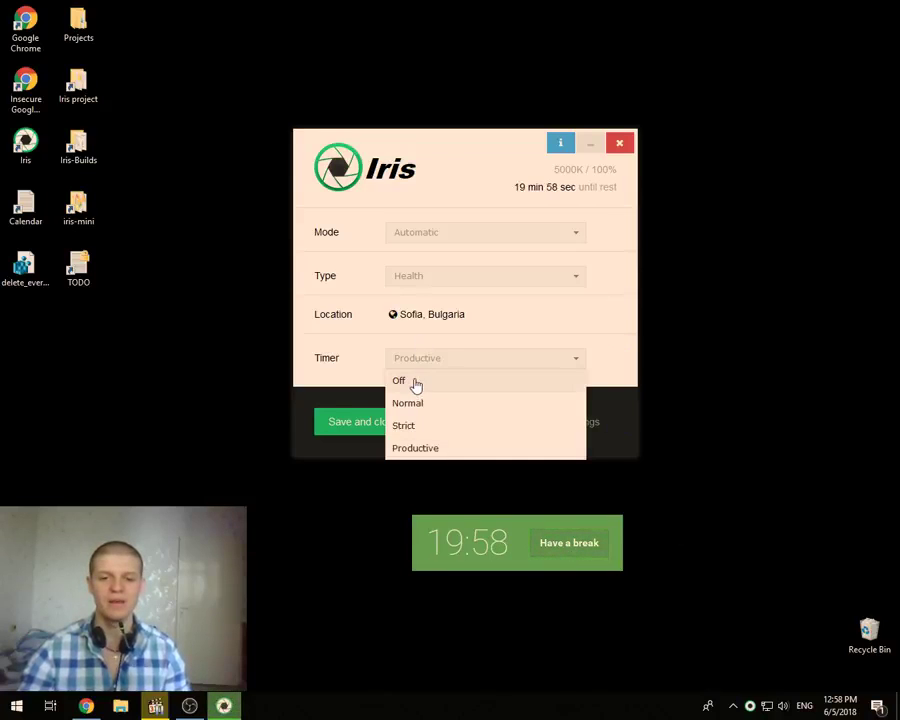
click(420, 385)
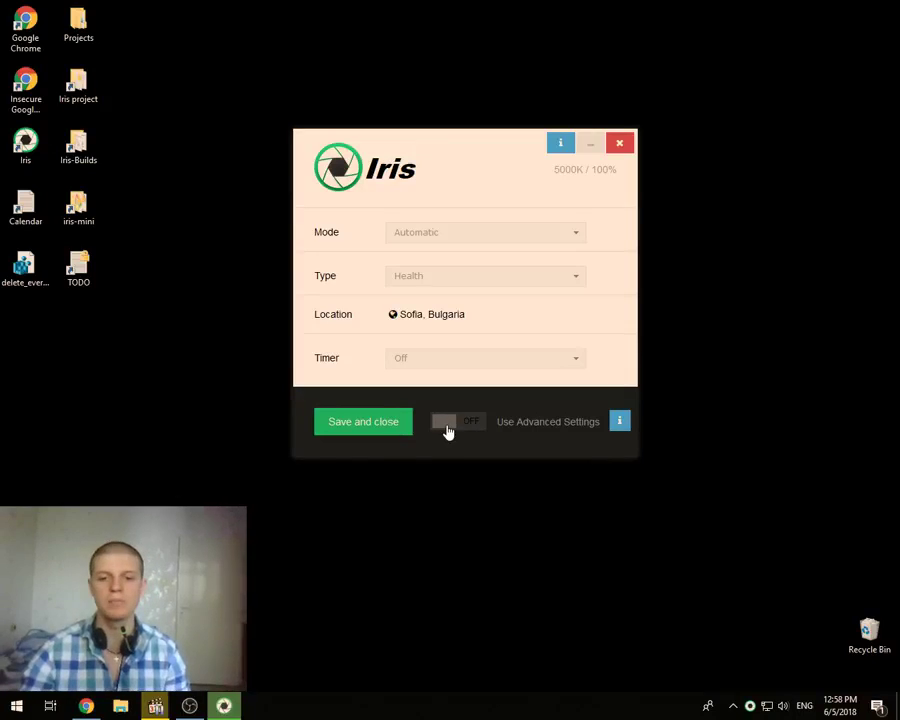
Turn on Advanced Settings, leave the Location page and open the Timer settings
click(448, 428)
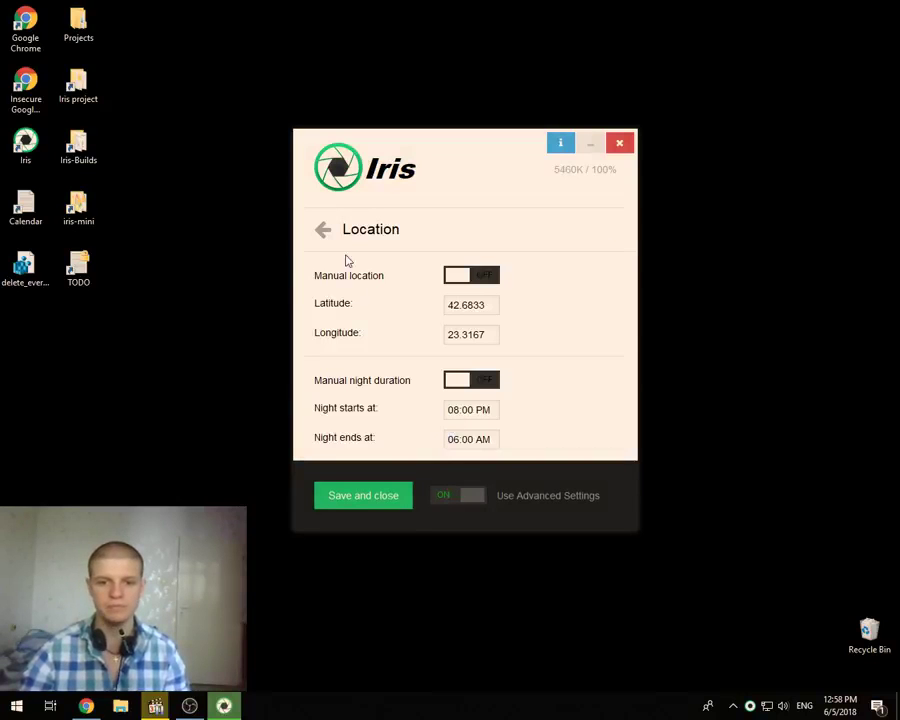
click(321, 231)
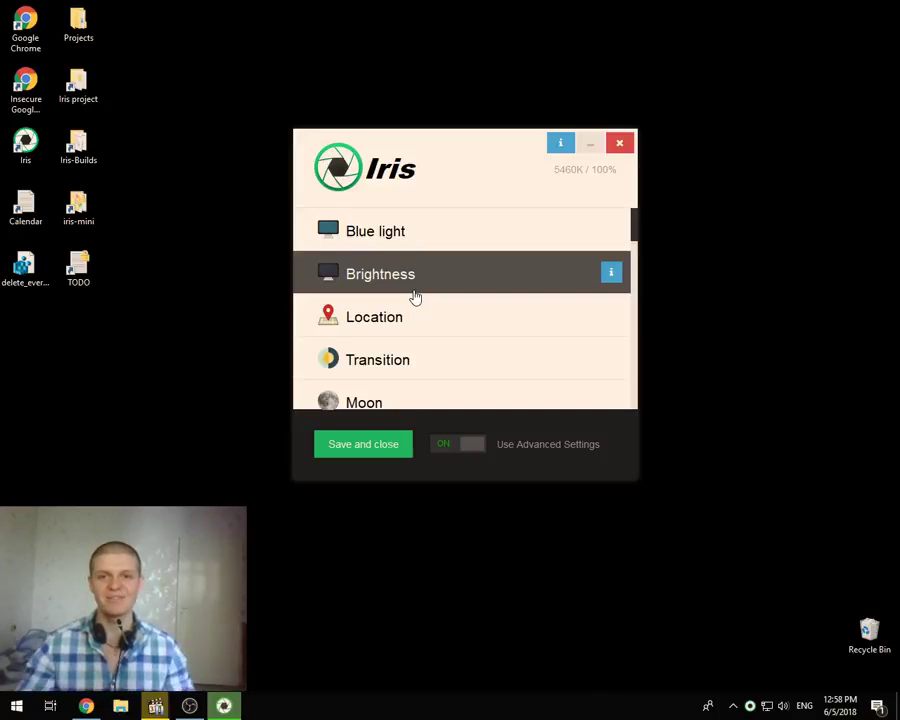
scroll(418, 297, down, 3)
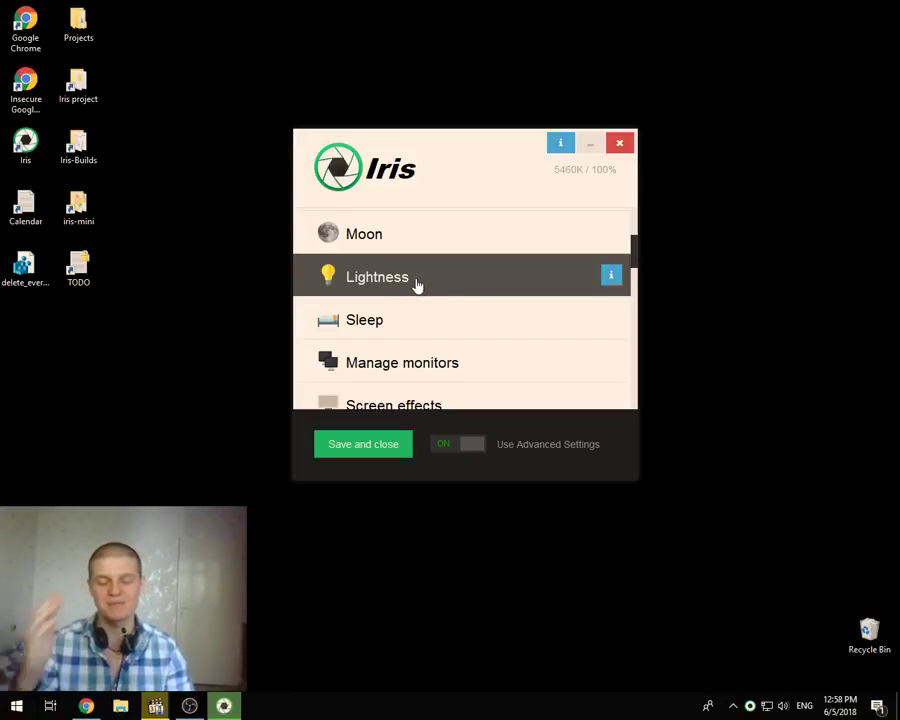
scroll(418, 286, down, 6)
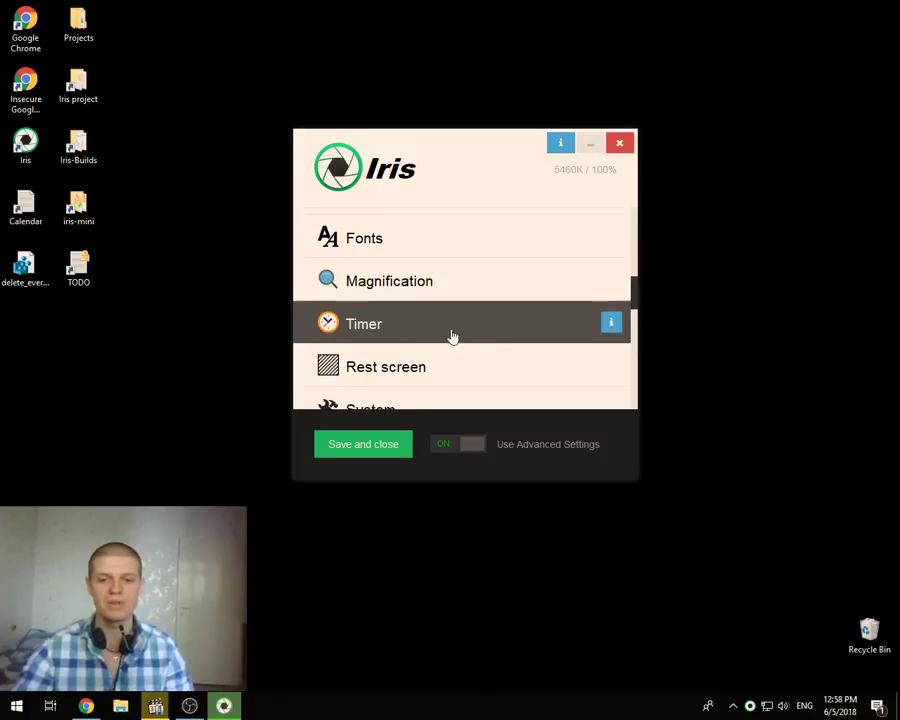
scroll(420, 262, down, 2)
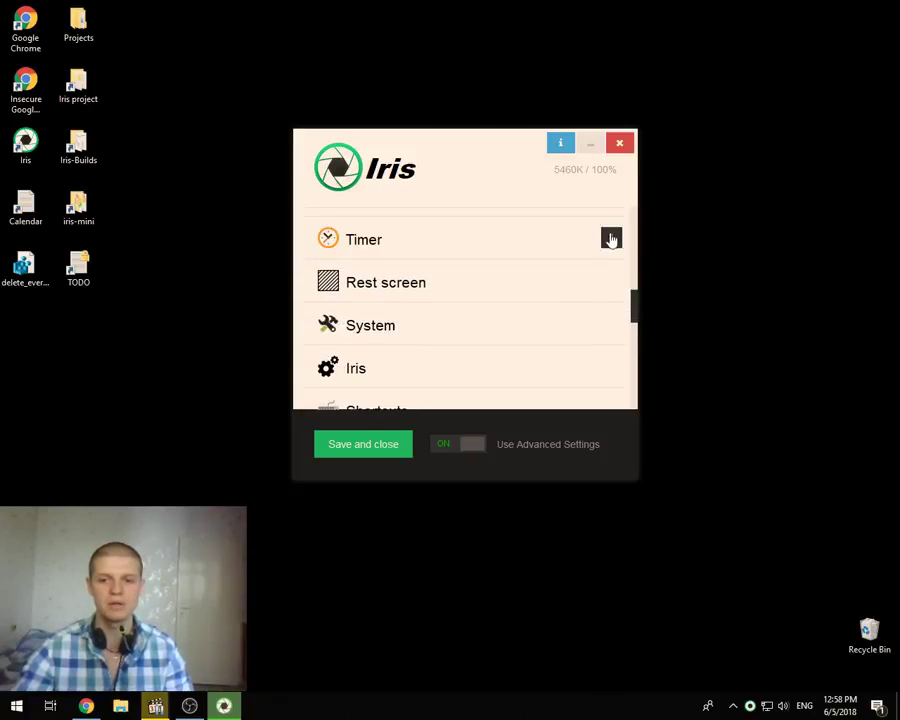
click(472, 444)
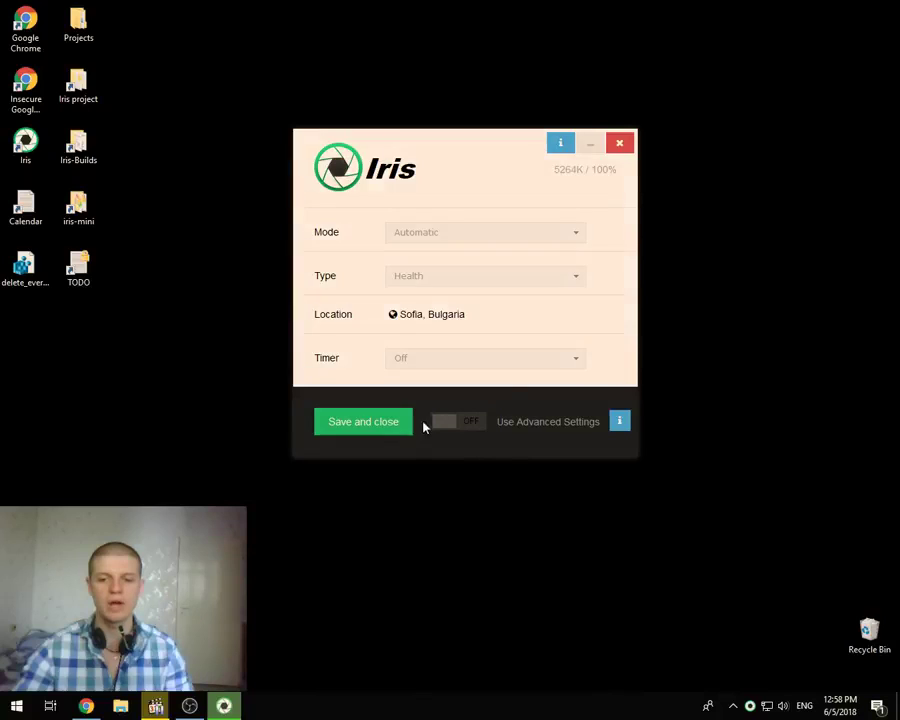
click(441, 428)
click(392, 239)
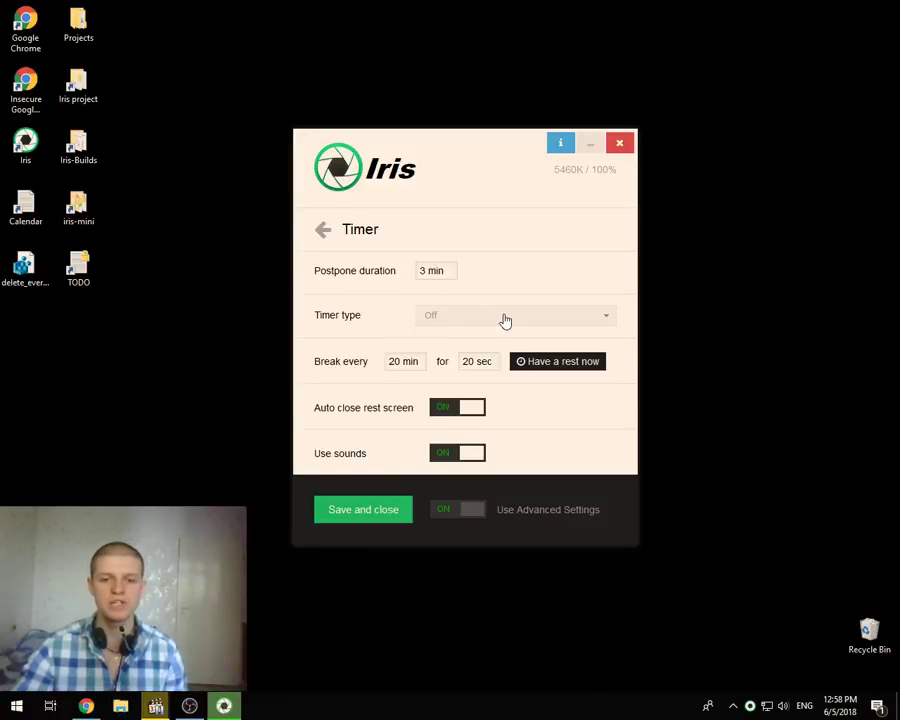
Set a break every 1 min for 20 sec and change the Timer type to Normal
click(407, 361)
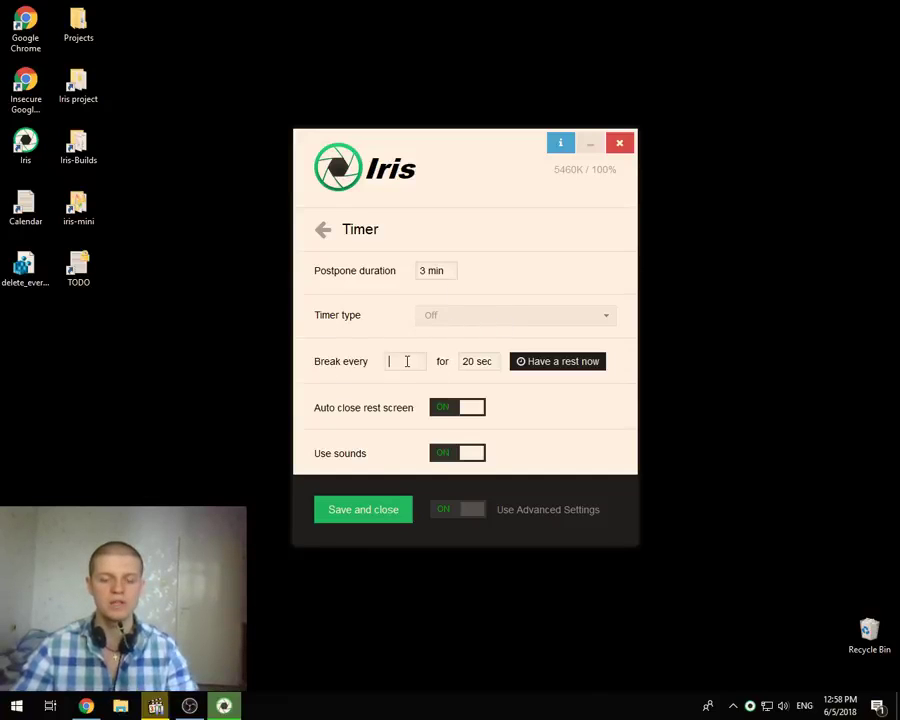
click(477, 361)
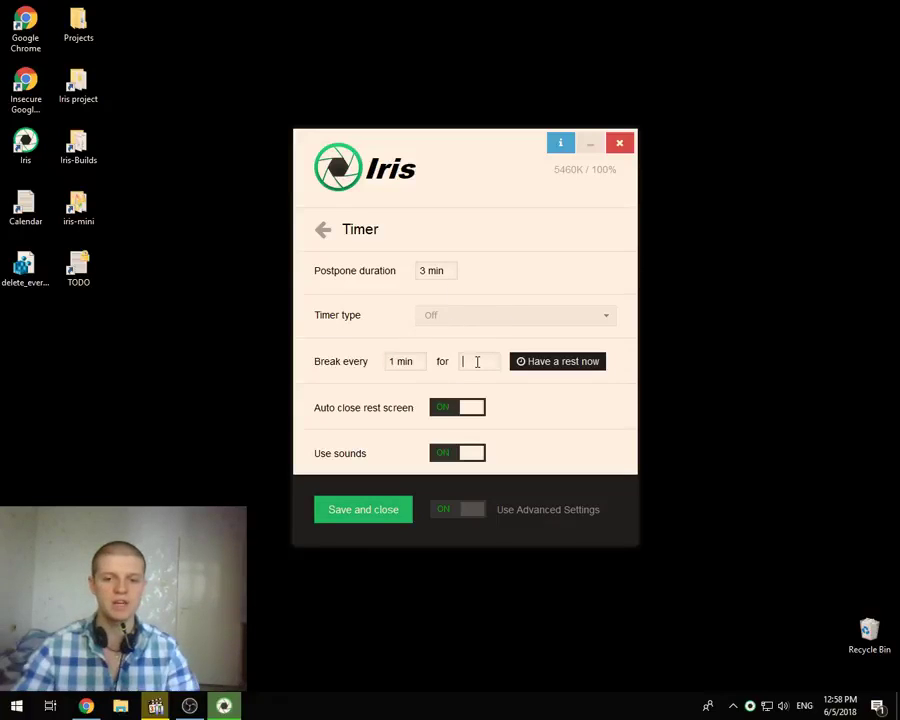
text(20)
click(358, 332)
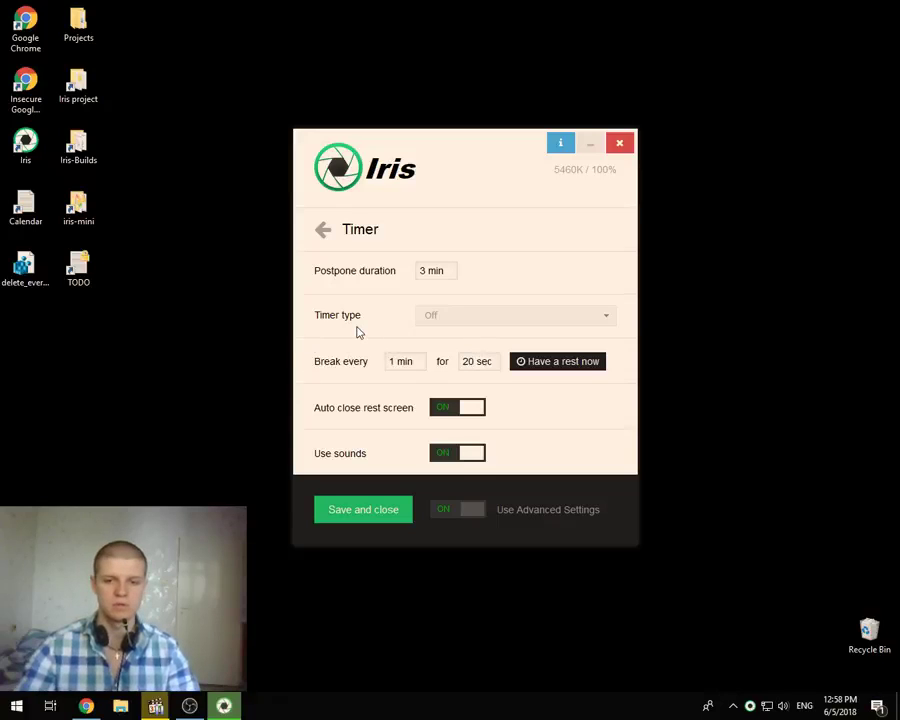
click(446, 325)
click(437, 360)
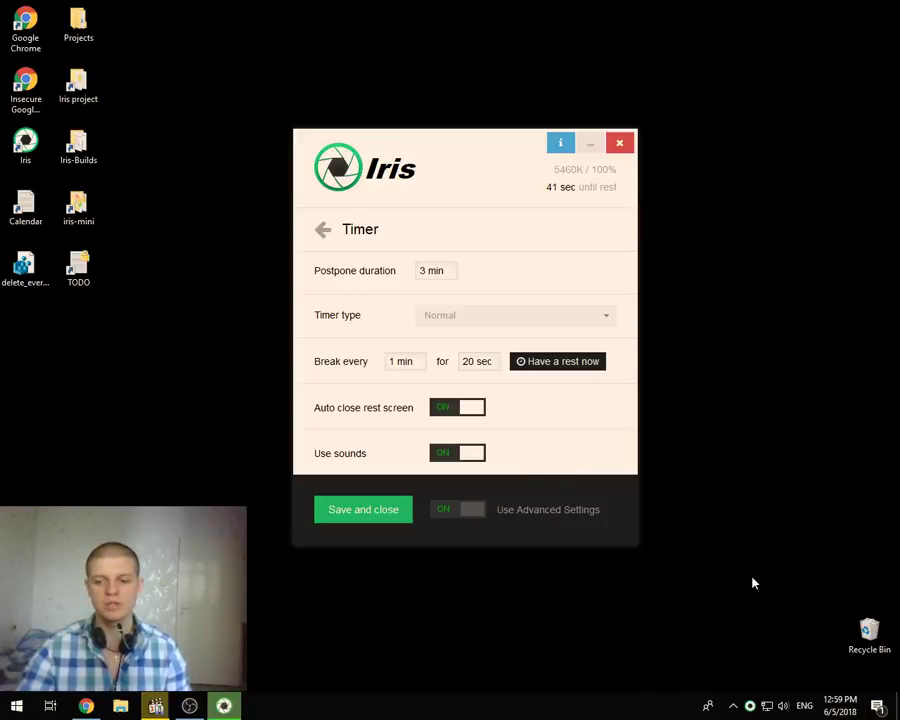
Dismiss the notification announcing the upcoming big rest
drag(863, 588, 587, 690)
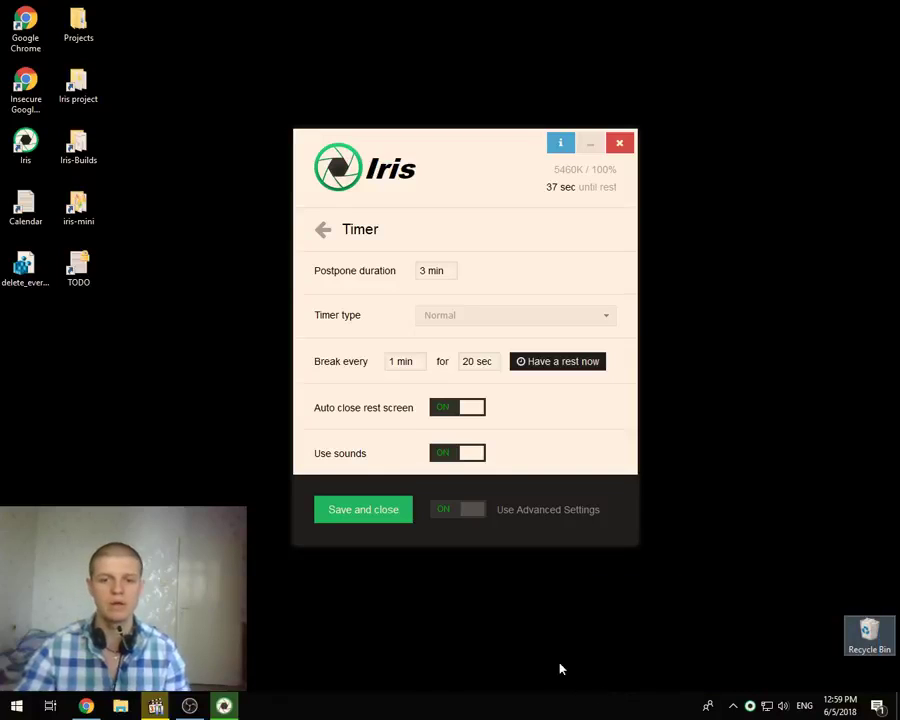
click(742, 343)
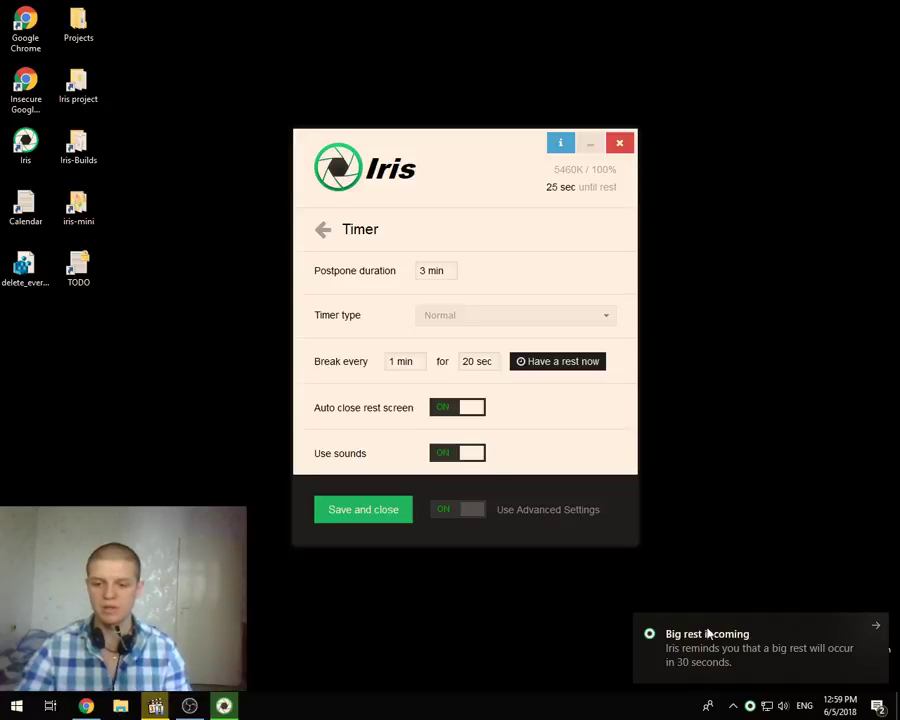
click(874, 628)
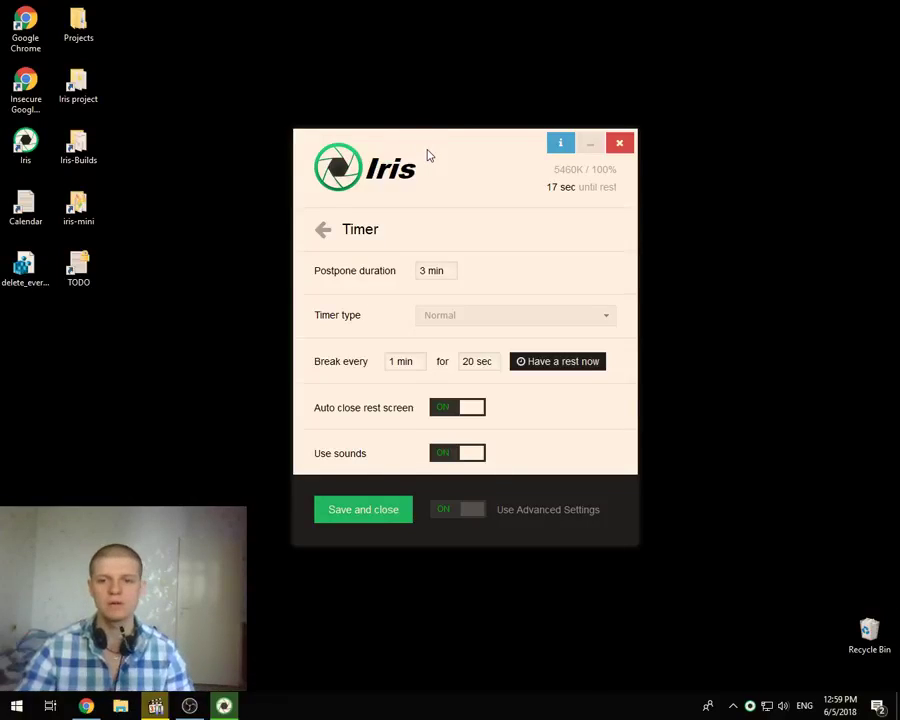
Review the Type options of the Rest screen settings and return to the Timer settings
click(318, 243)
click(402, 292)
click(447, 280)
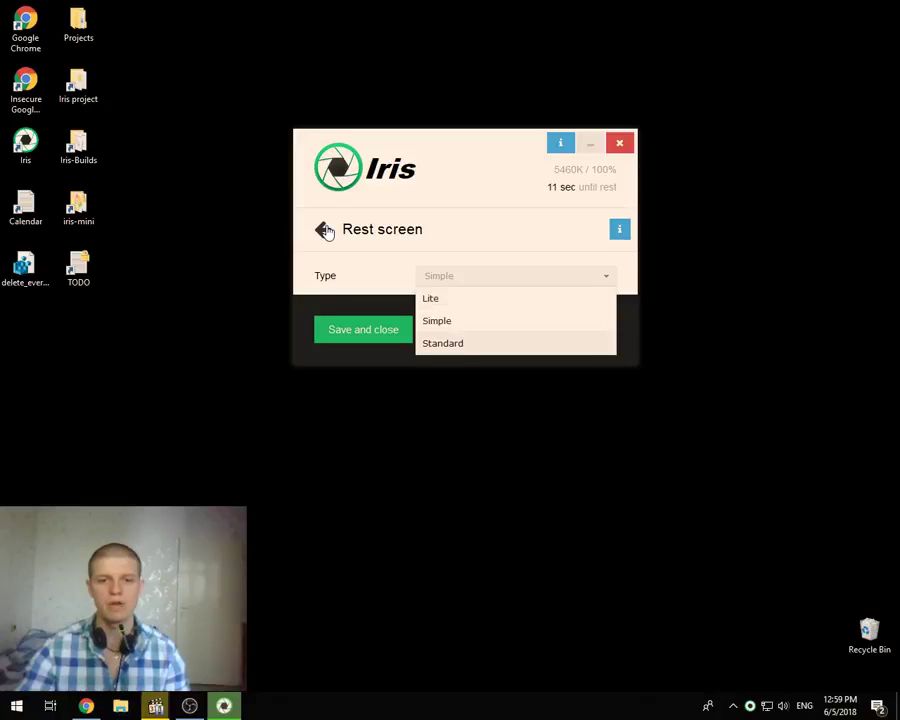
click(323, 230)
click(390, 286)
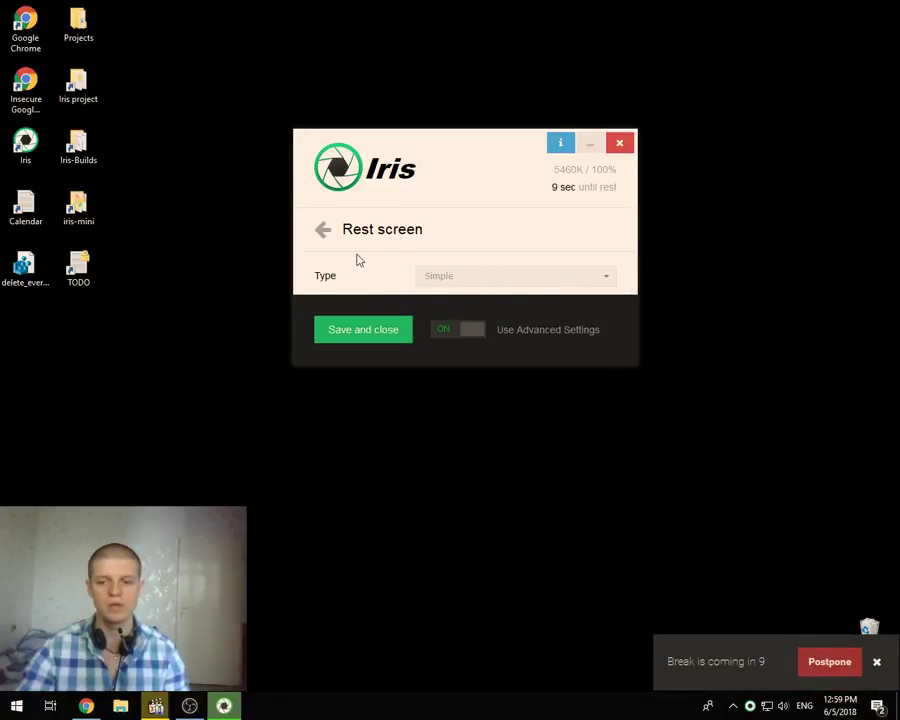
click(324, 234)
click(400, 240)
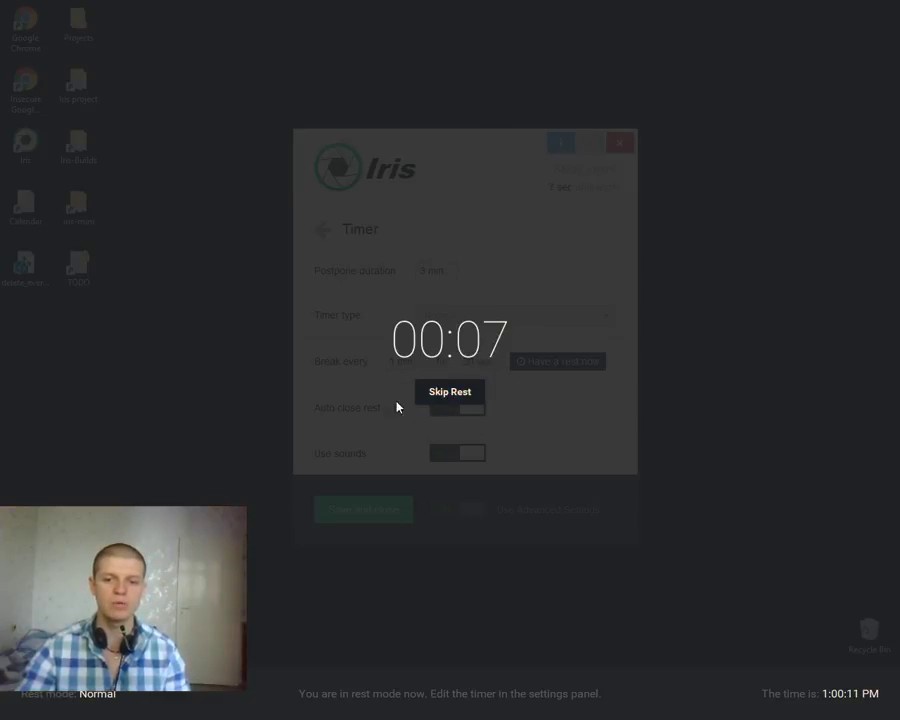
Skip the running rest and set the Timer type to Off
click(458, 396)
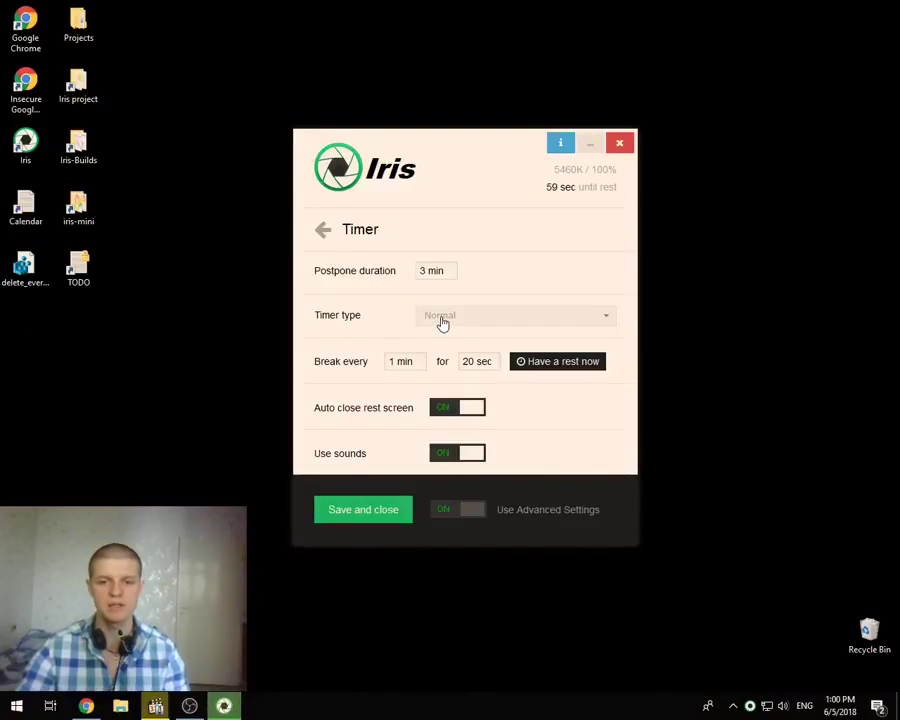
click(443, 323)
click(426, 335)
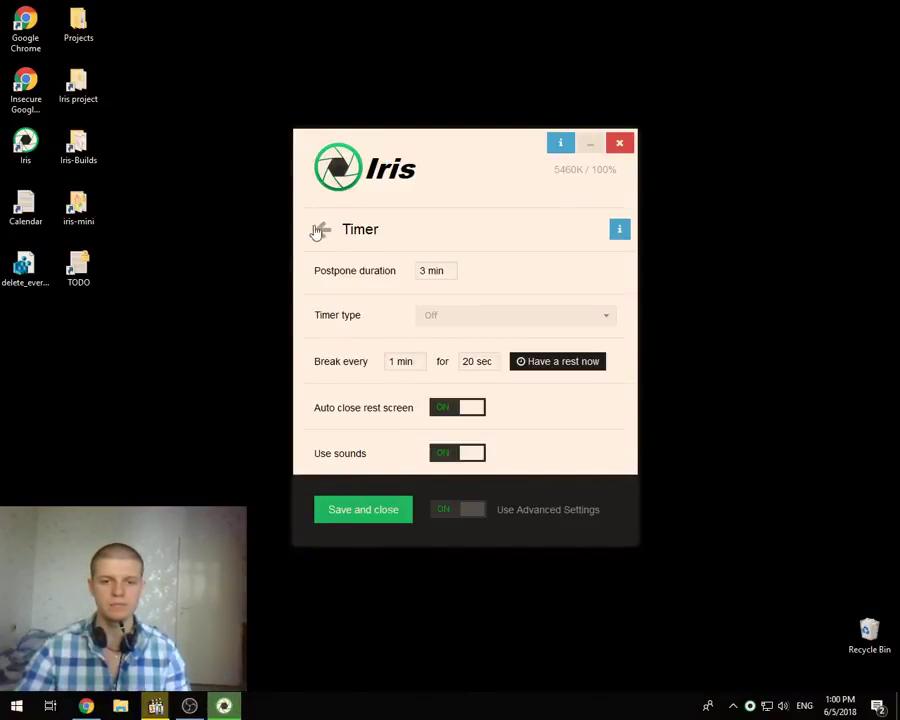
Set the Rest screen type to Standard and return to the settings list
click(311, 231)
click(408, 288)
click(464, 279)
click(459, 345)
click(321, 233)
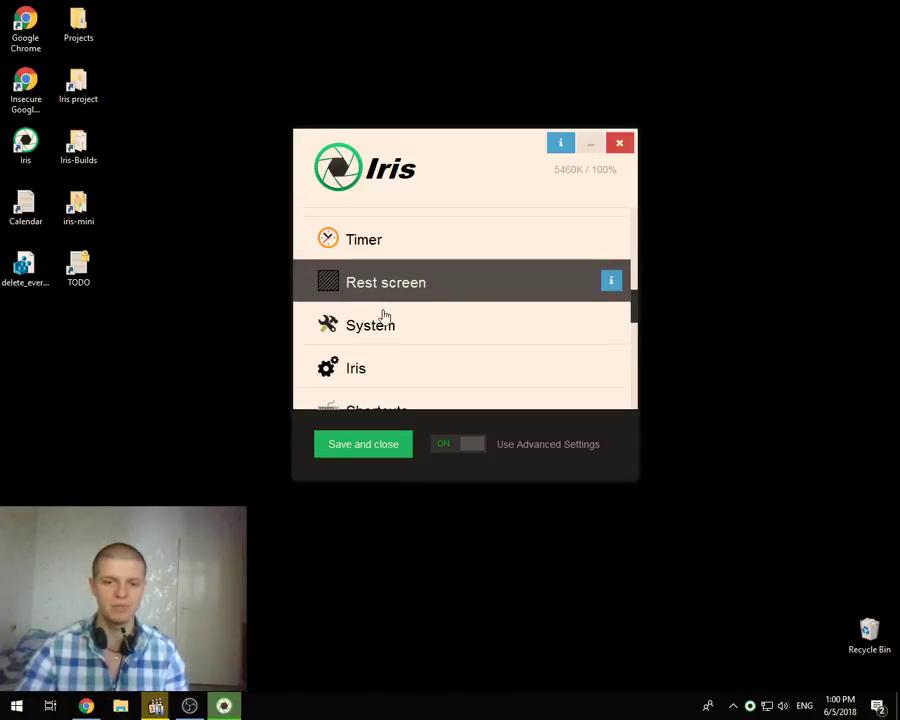
Set the Timer type to Normal, start a rest immediately to preview the rest screen and skip it
click(364, 240)
click(488, 316)
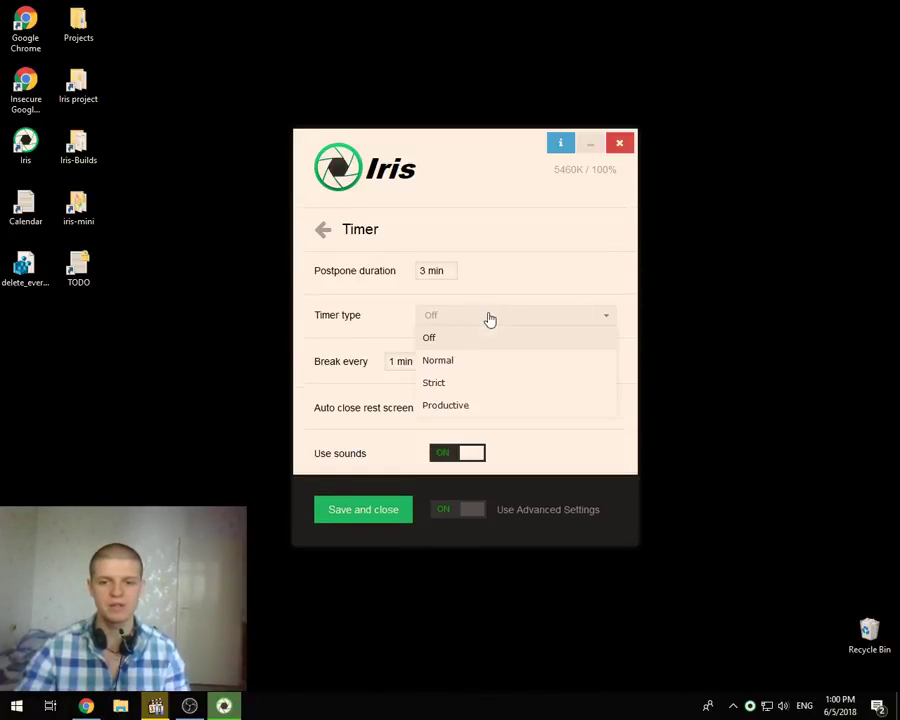
click(440, 360)
click(548, 363)
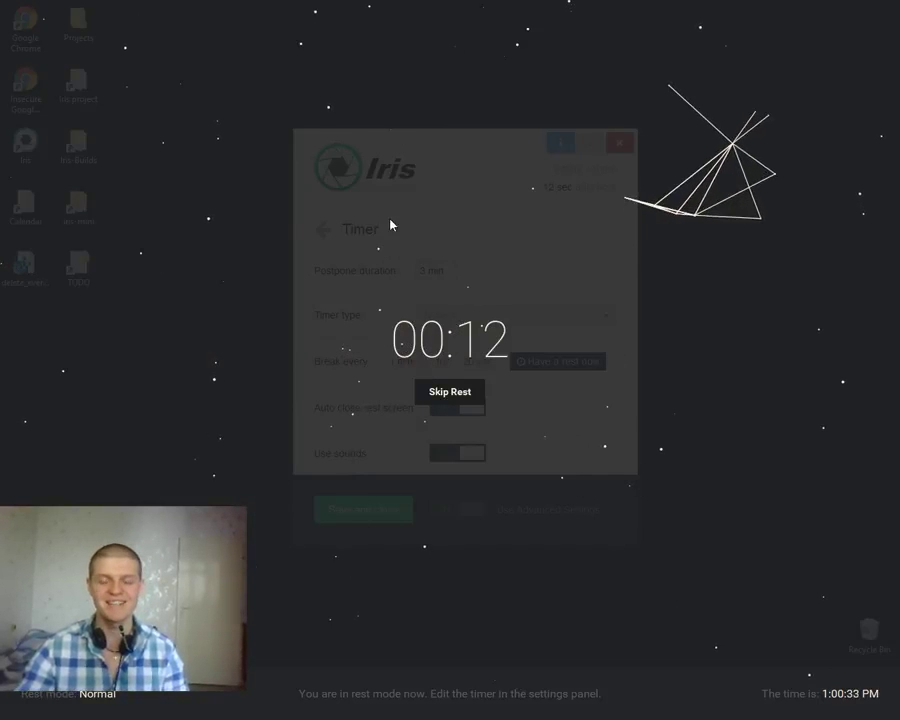
click(432, 394)
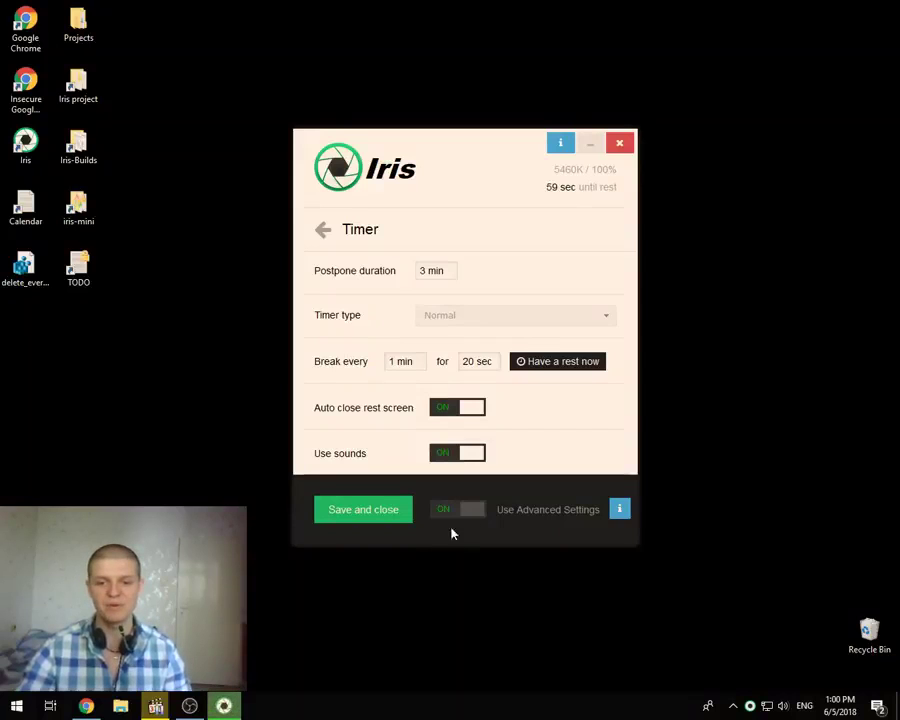
Turn off Advanced Settings and set the Timer to Off
click(474, 512)
click(418, 358)
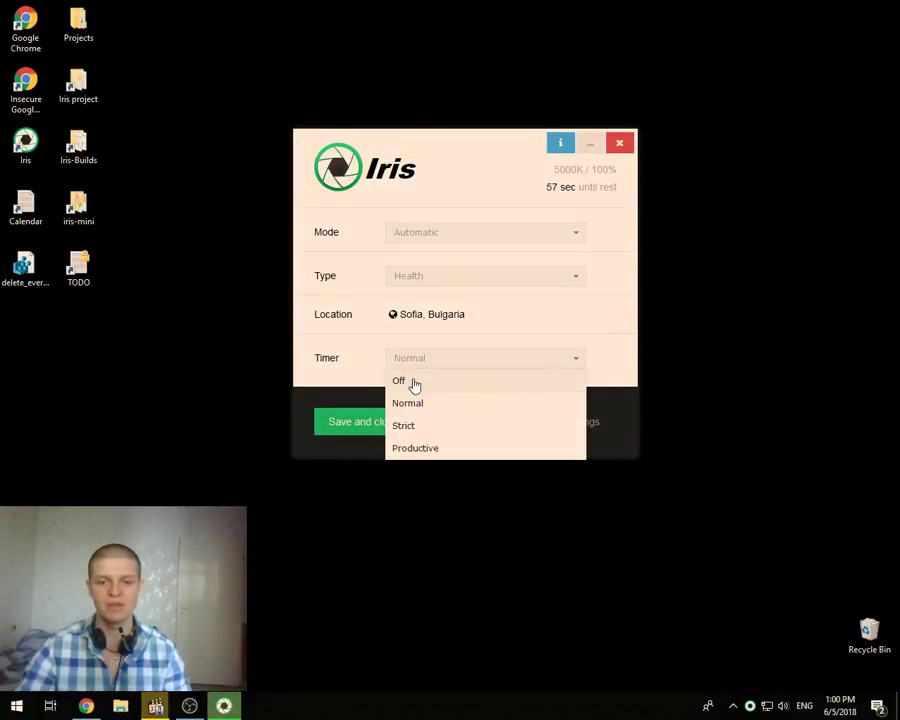
click(412, 381)
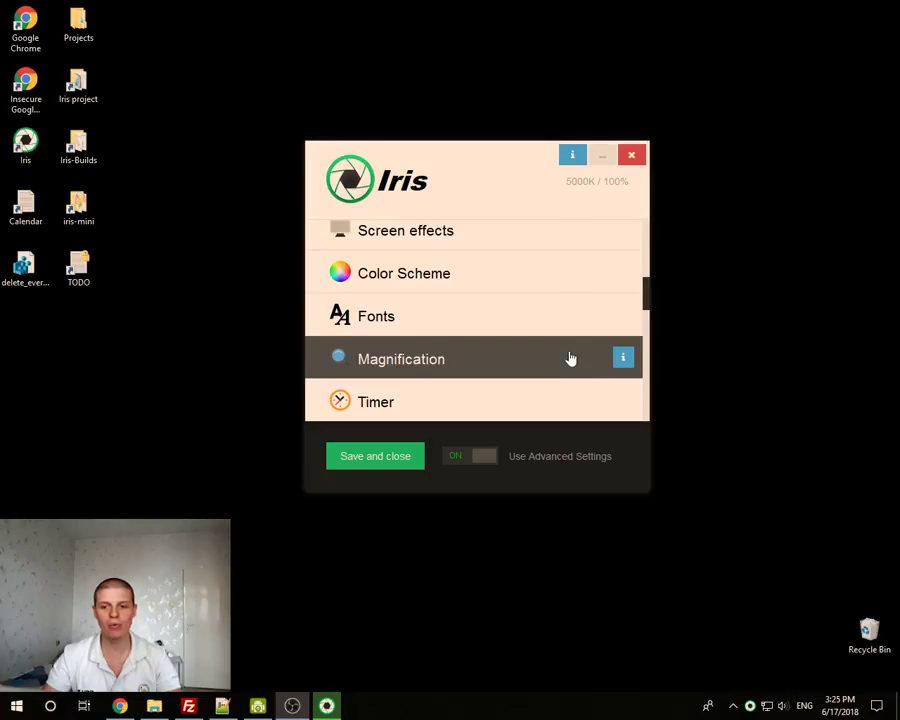
Circle the Fonts entry with a freehand red annotation, clear it and turn off Advanced Settings
mouse_move(506, 319)
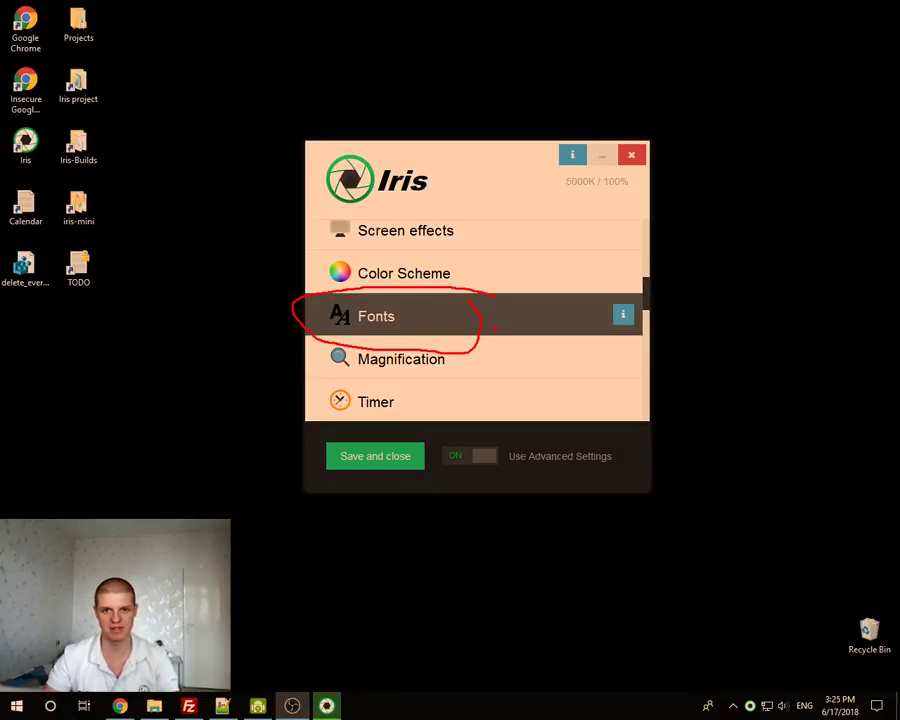
click(484, 456)
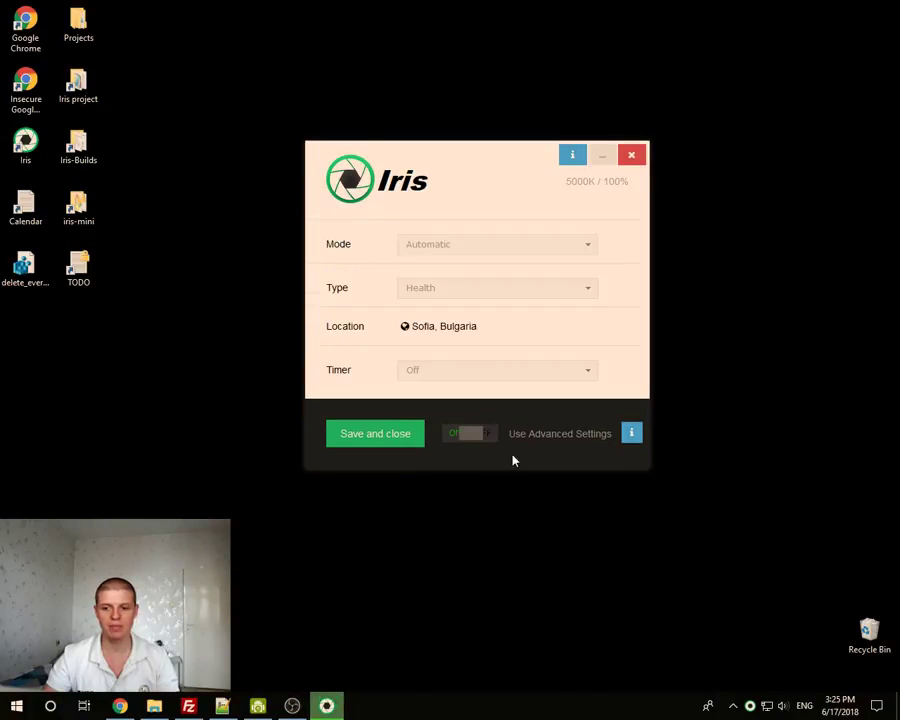
Turn on Advanced Settings, open the Fonts settings, circle the ClearType fonts value with a freehand red annotation and clear it
click(461, 438)
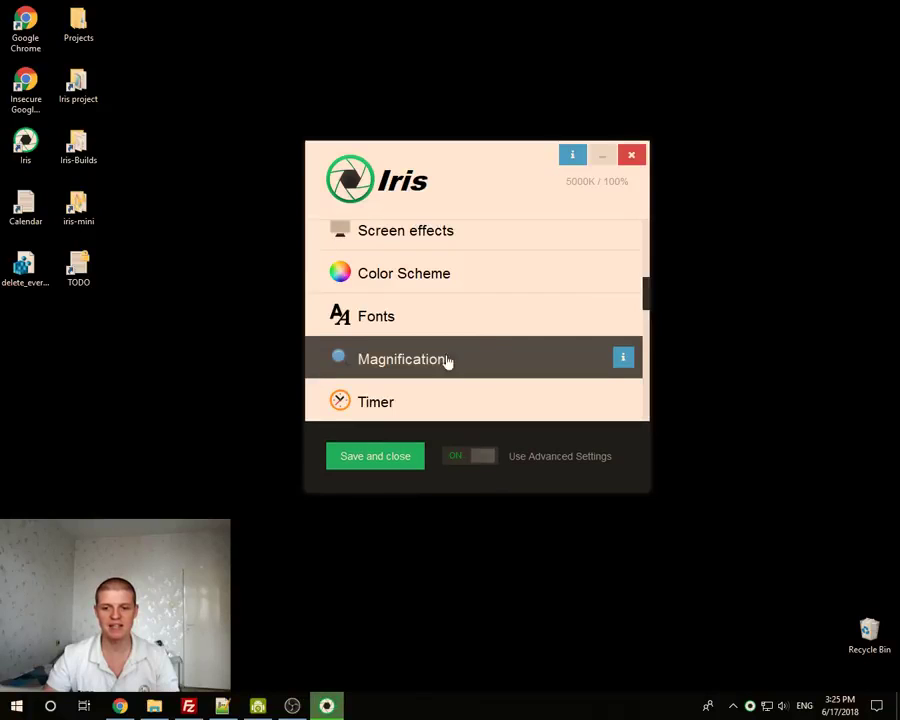
click(380, 331)
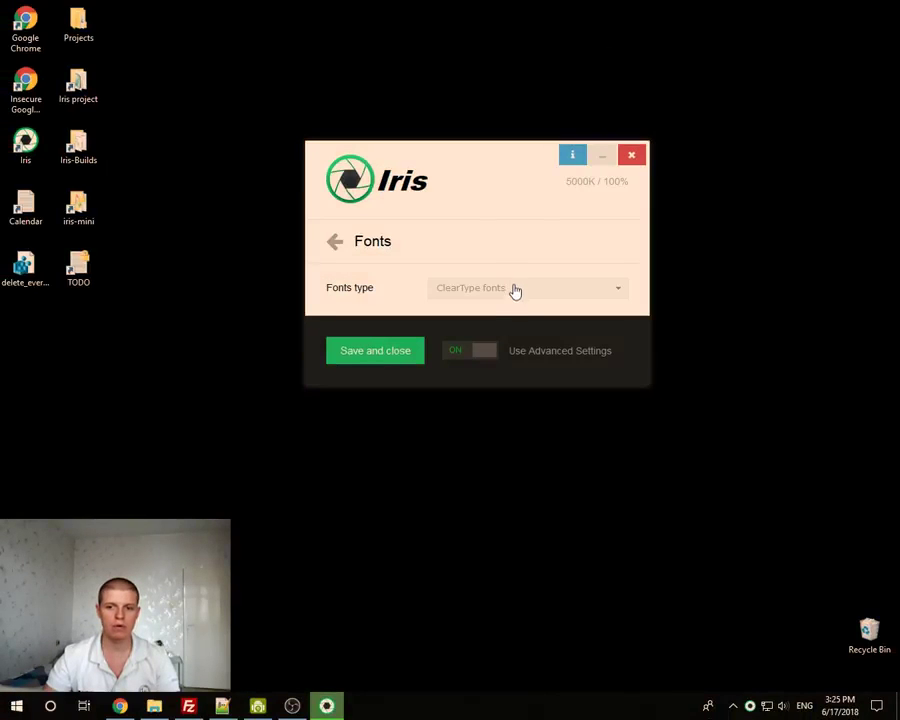
mouse_move(516, 279)
mouse_down()
mouse_move(424, 293)
mouse_move(491, 280)
mouse_up()
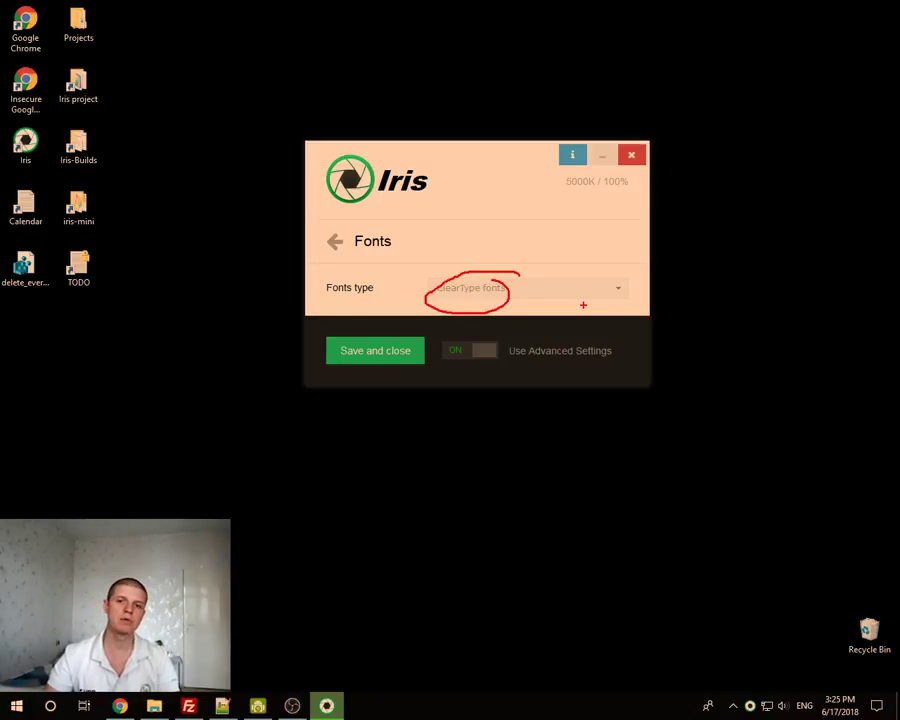
key(Escape)
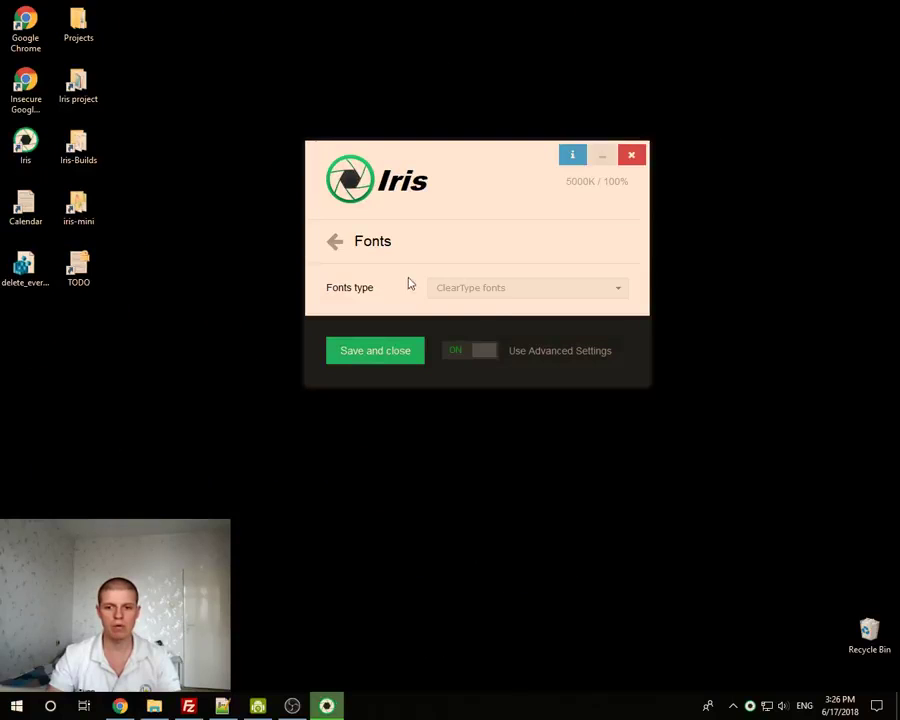
Set the Fonts type to Simple fonts and circle the magnified Iris desktop label with a freehand red annotation
click(496, 289)
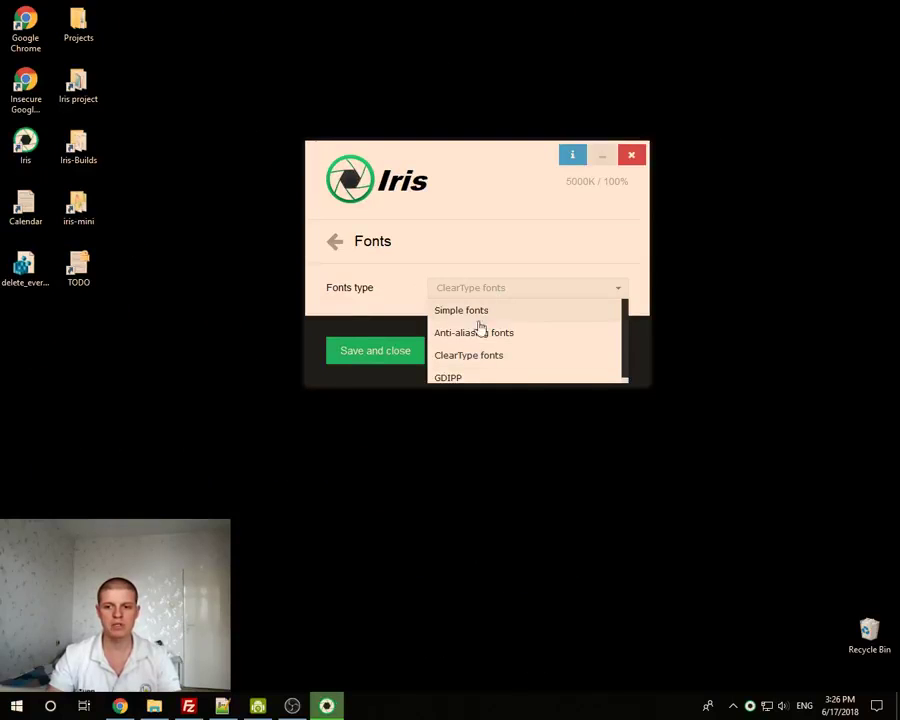
click(461, 320)
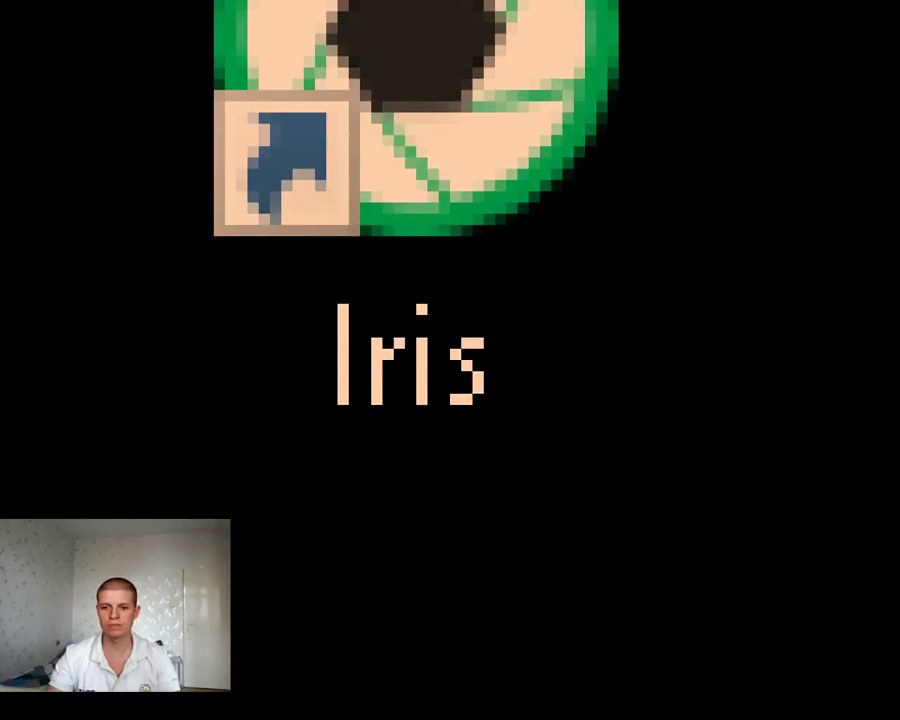
mouse_move(569, 161)
mouse_down()
mouse_move(352, 207)
mouse_move(338, 706)
mouse_move(585, 86)
mouse_move(545, 22)
mouse_up()
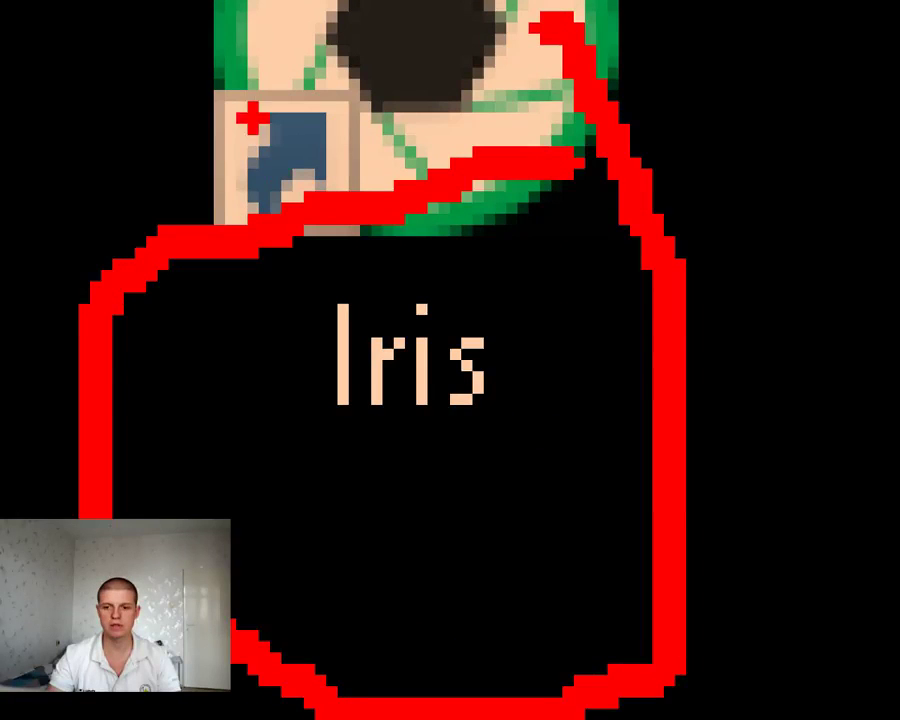
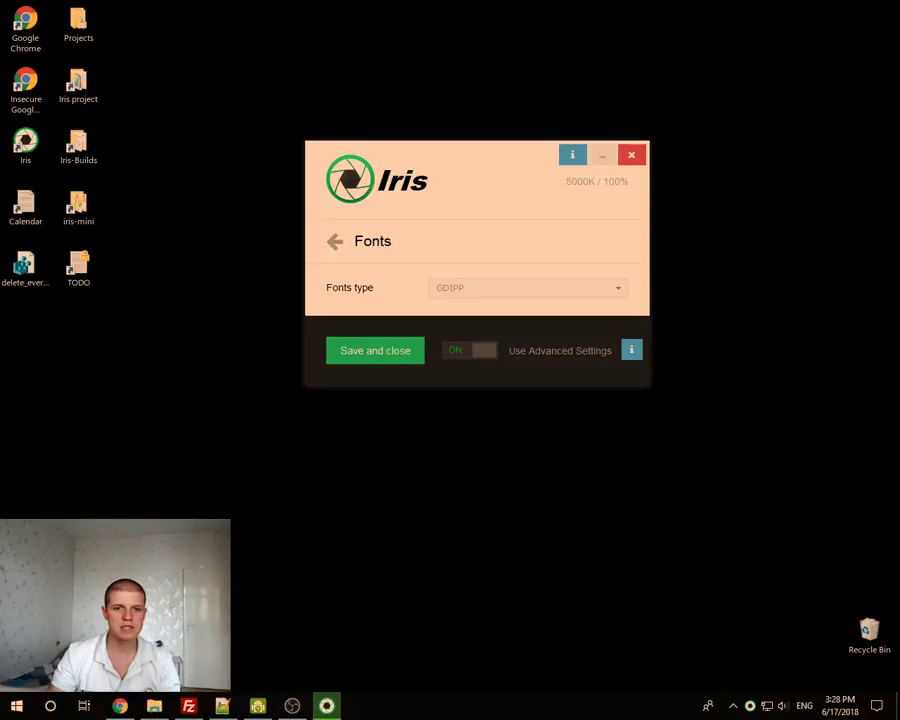
drag(301, 159, 153, 127)
drag(186, 19, 219, 192)
drag(149, 1, 190, 340)
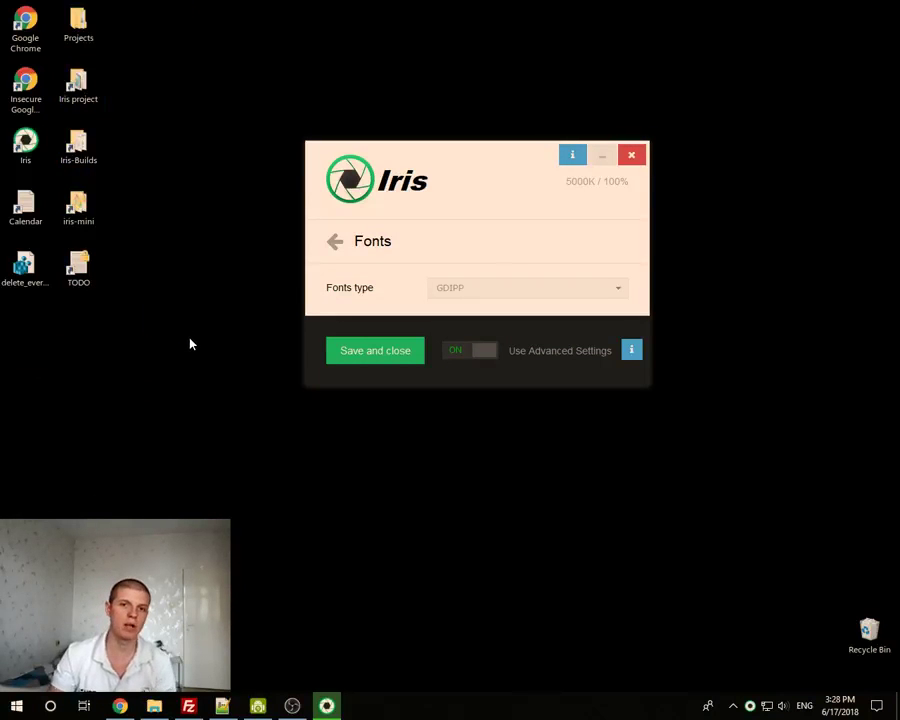
Change the Fonts type from GDIPP to Simple fonts and approve the system permission prompt
click(449, 289)
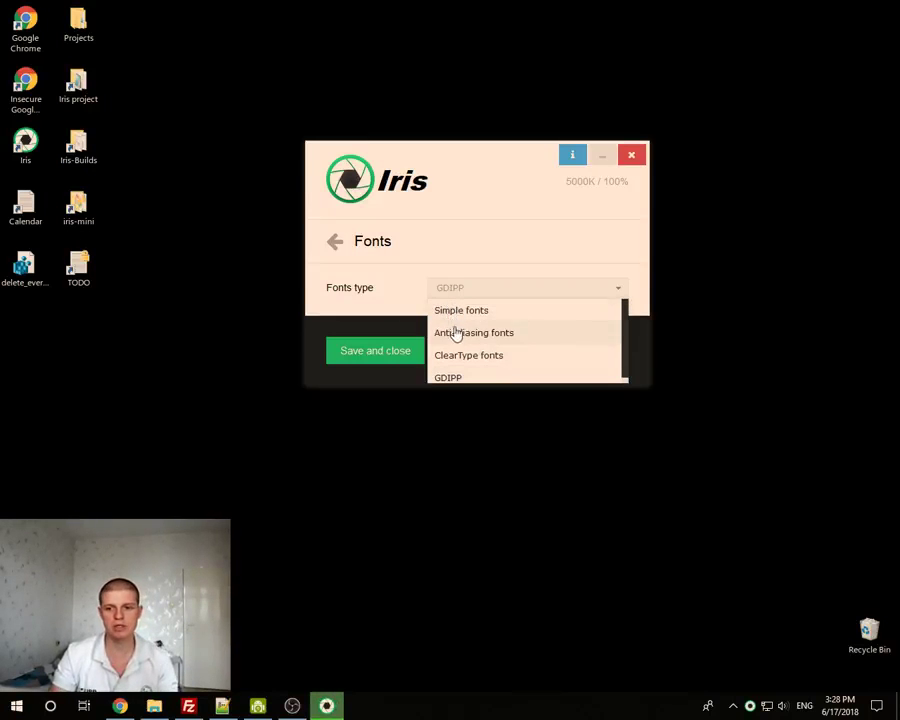
scroll(500, 360, down, 1)
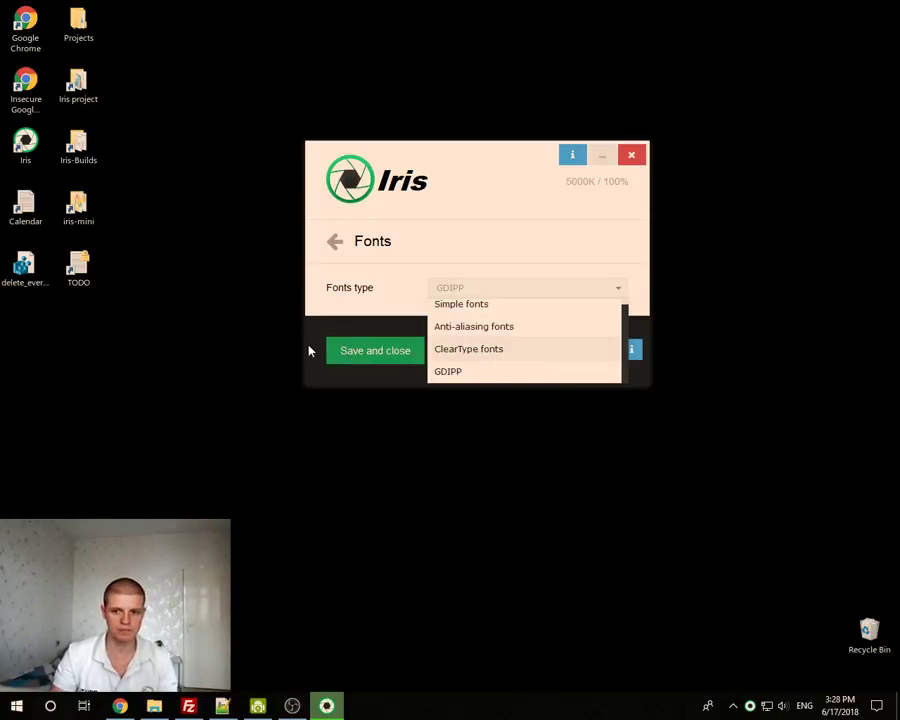
drag(178, 3, 140, 400)
drag(198, 345, 181, 193)
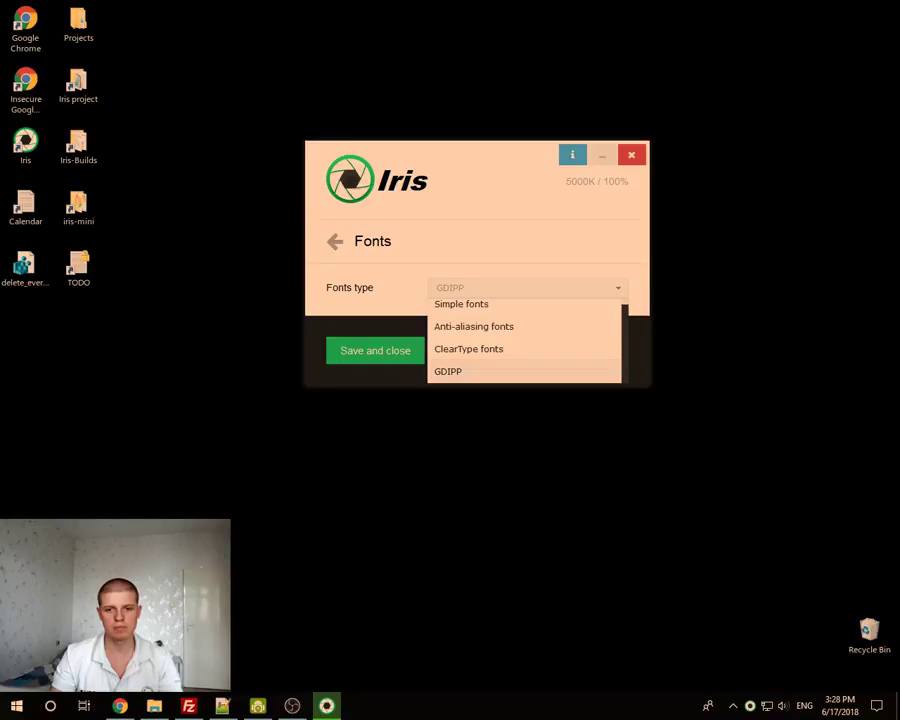
click(455, 310)
click(398, 441)
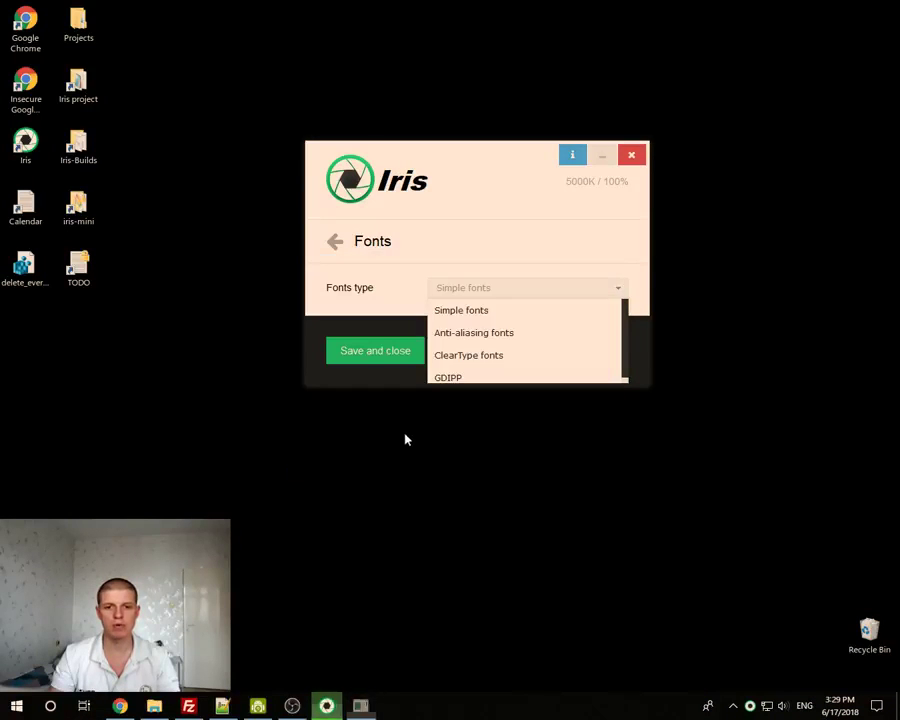
Magnify the Iris desktop icon's label to inspect its font rendering, draw a red mark beside it and clear the annotation
drag(230, 302, 193, 190)
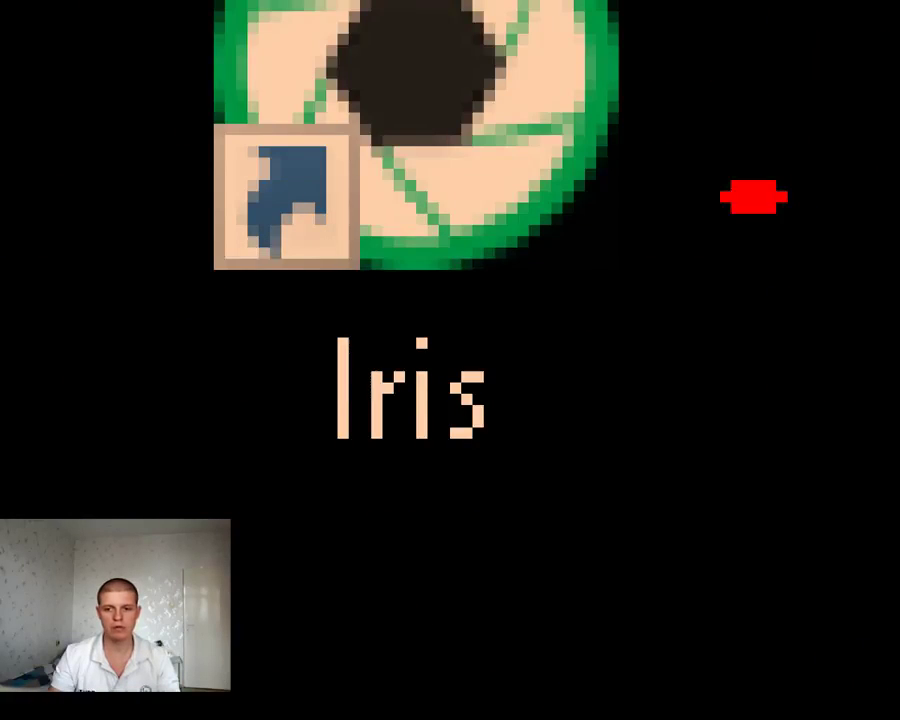
mouse_move(754, 197)
mouse_down()
mouse_move(880, 707)
mouse_move(804, 488)
mouse_up()
key(Escape)
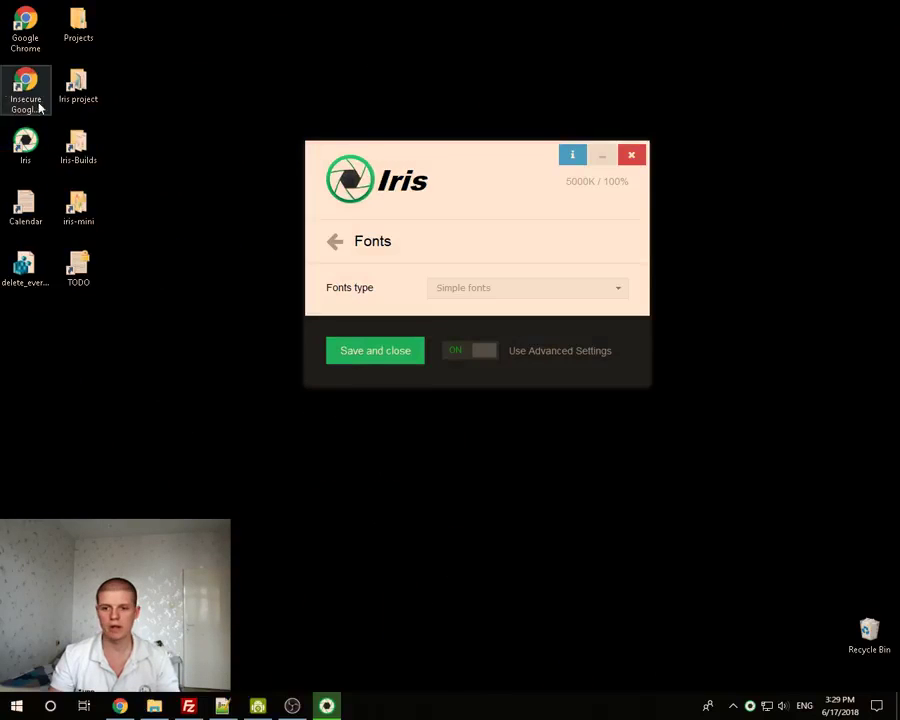
Try the ClearType fonts option as the Fonts type and switch it to Anti-aliasing fonts
click(446, 287)
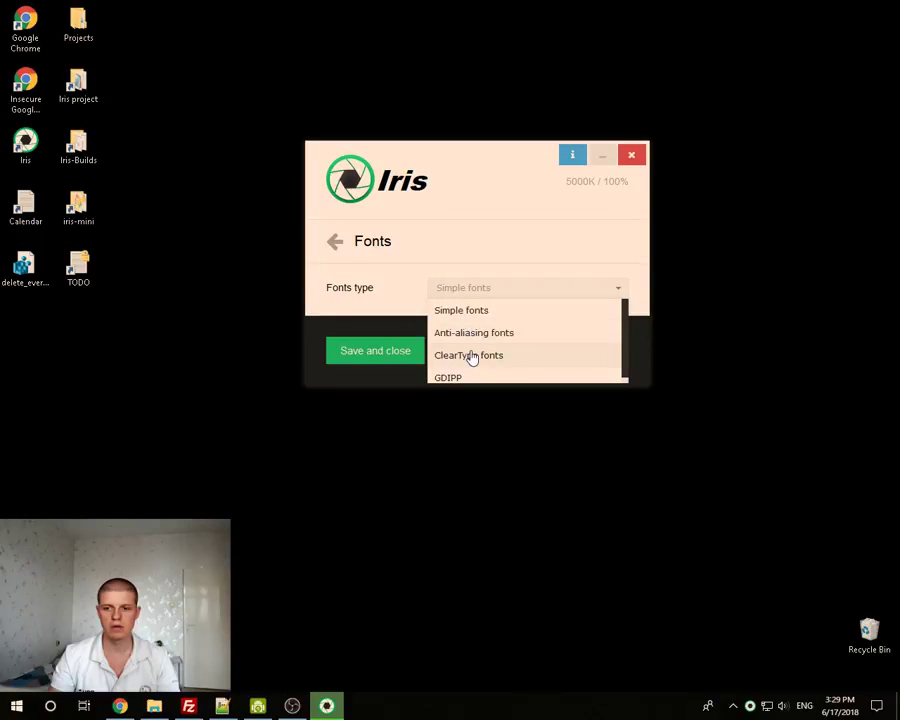
click(470, 355)
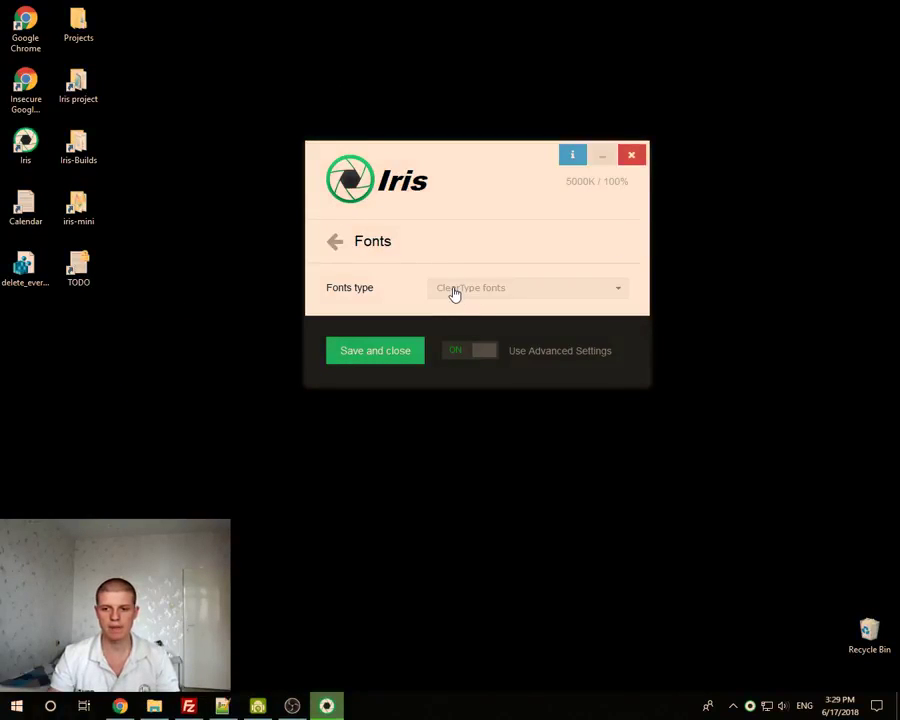
click(454, 292)
click(458, 332)
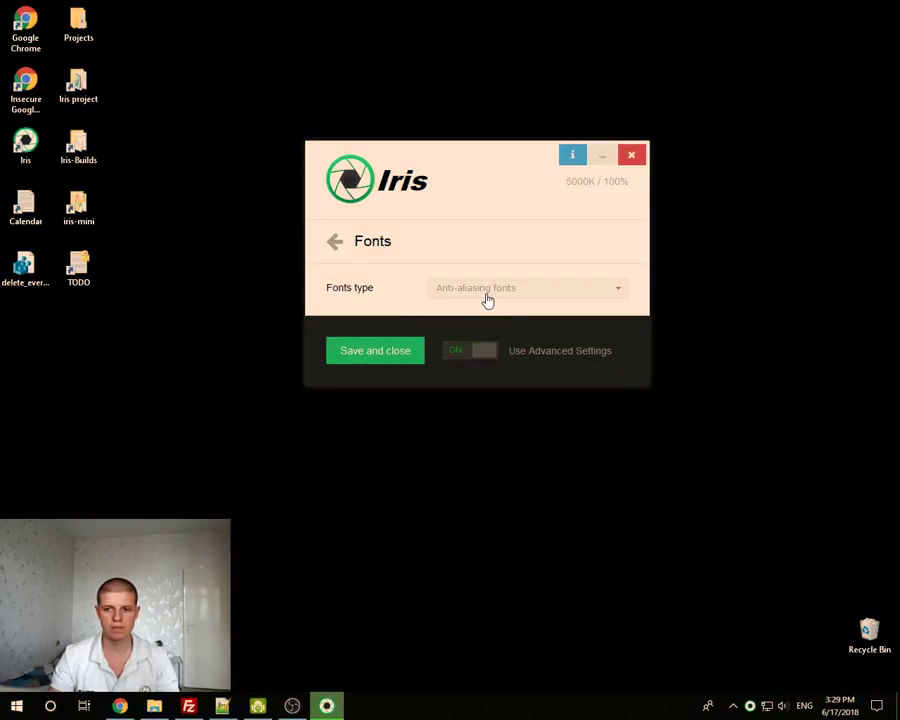
Set the Fonts type to GDIPP and allow Windows Command Processor to make changes to the device
click(487, 290)
click(465, 377)
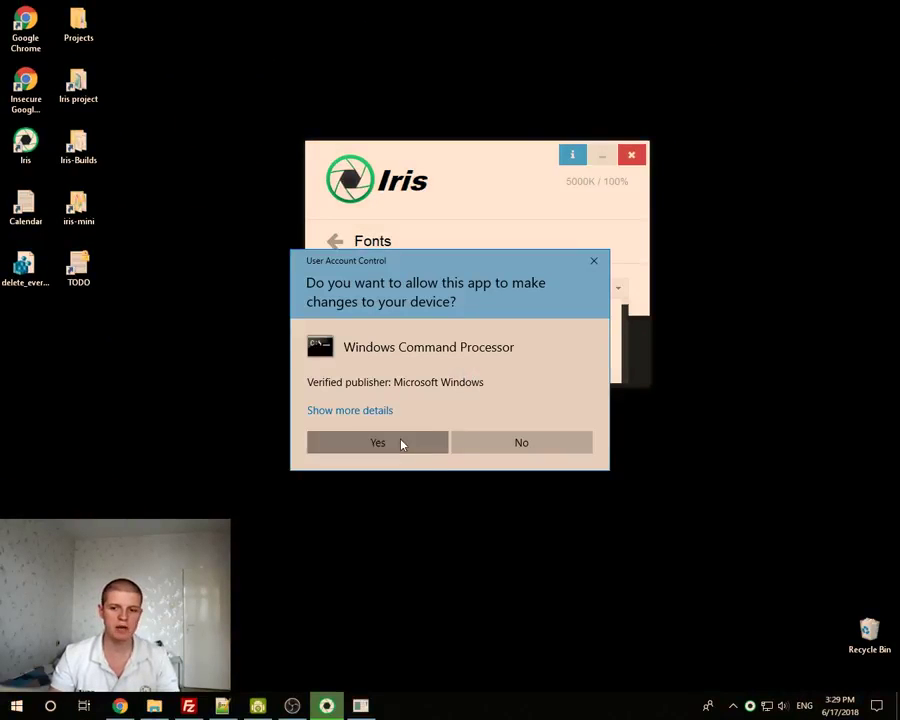
click(402, 442)
drag(257, 355, 100, 258)
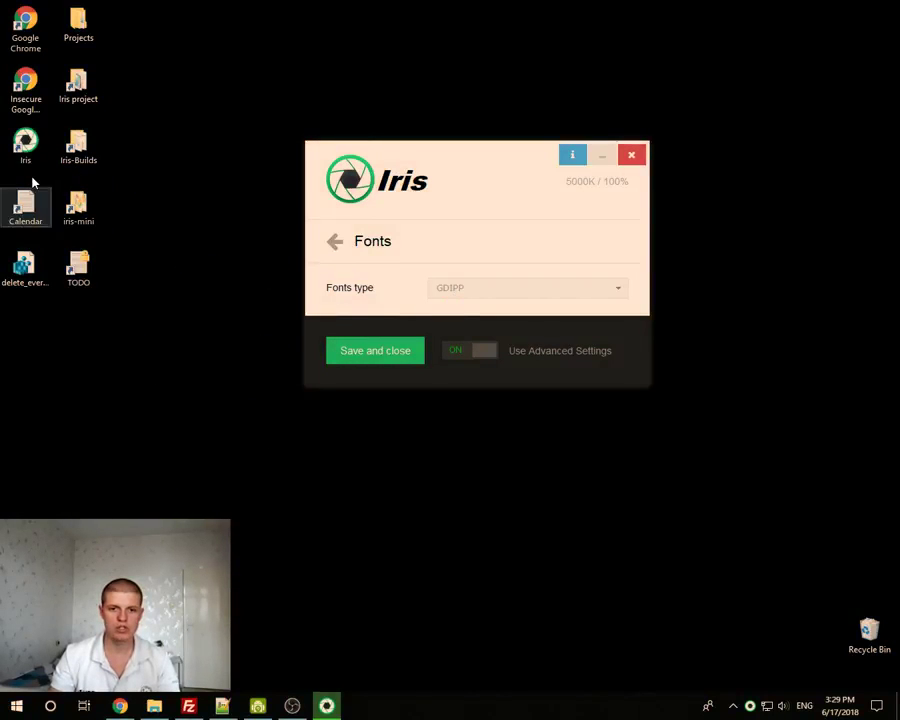
drag(141, 118, 205, 243)
Set the Fonts type back to ClearType fonts and approve the system permission prompt
click(474, 292)
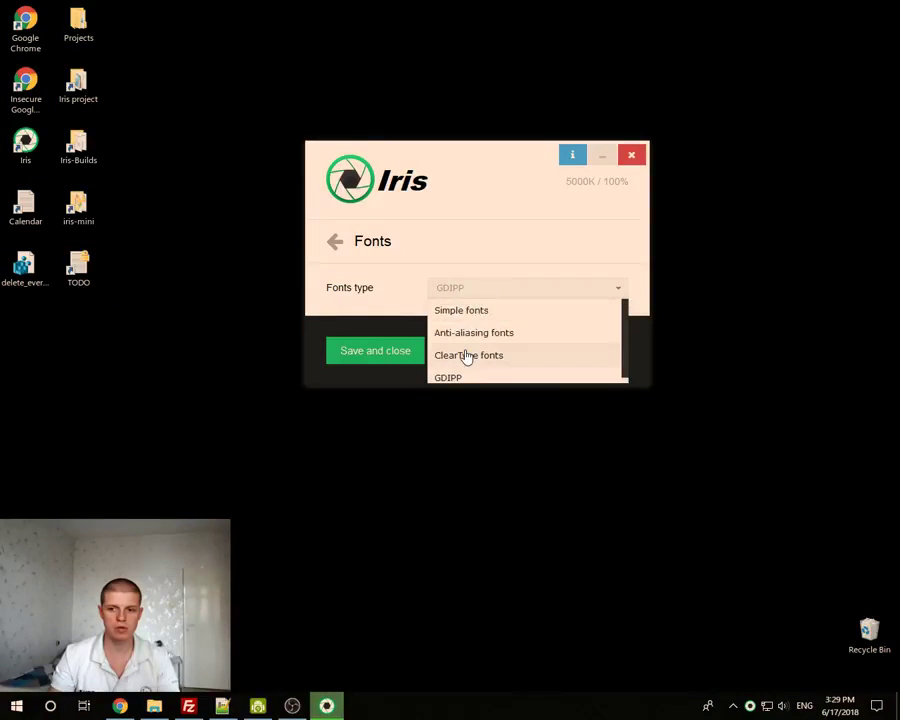
click(466, 353)
click(394, 441)
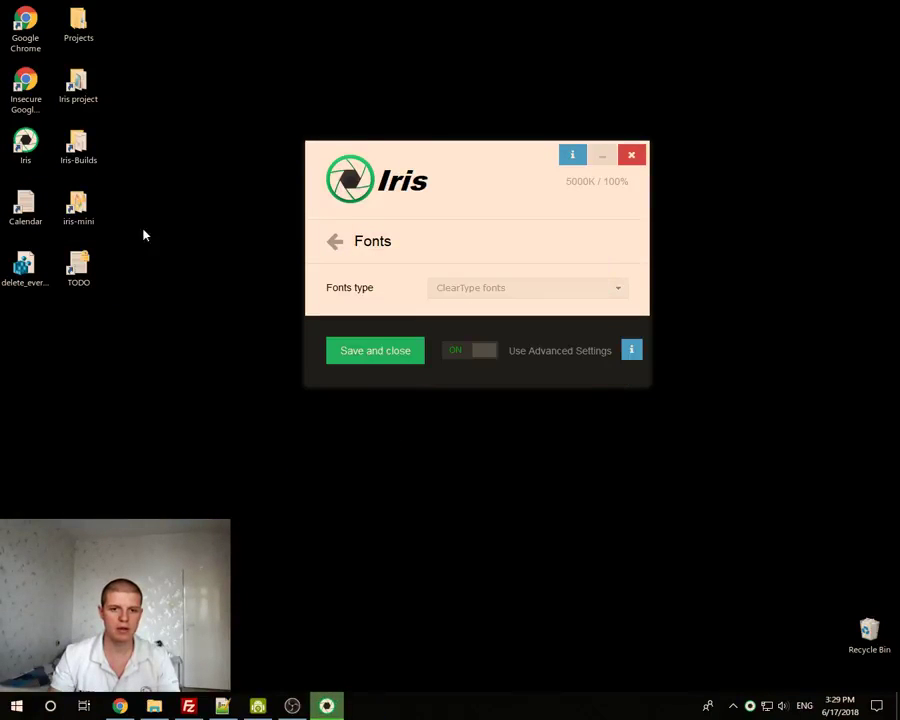
drag(186, 291, 165, 119)
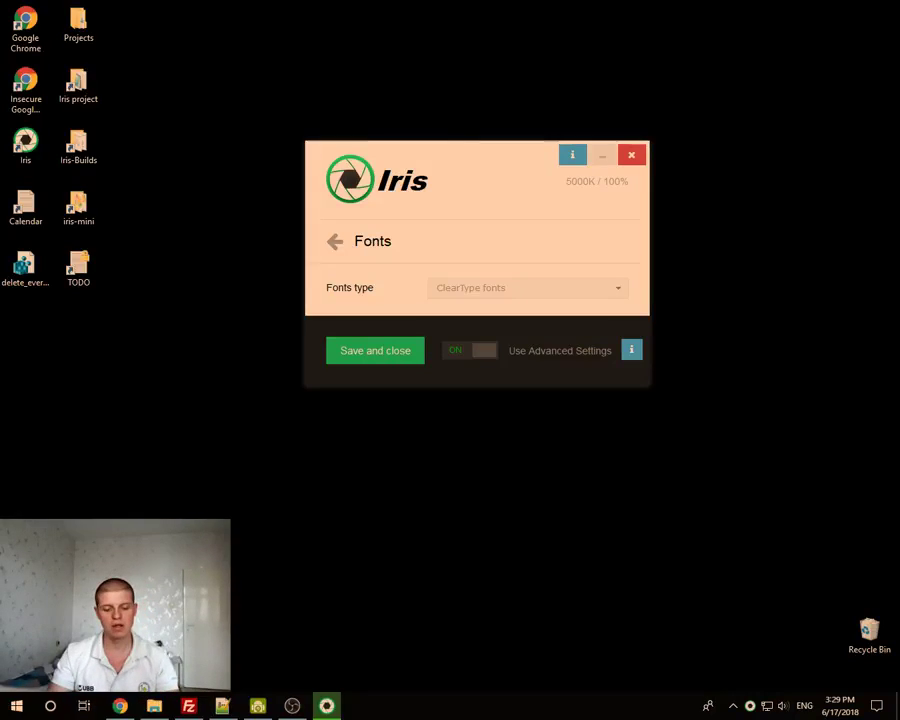
drag(205, 13, 150, 352)
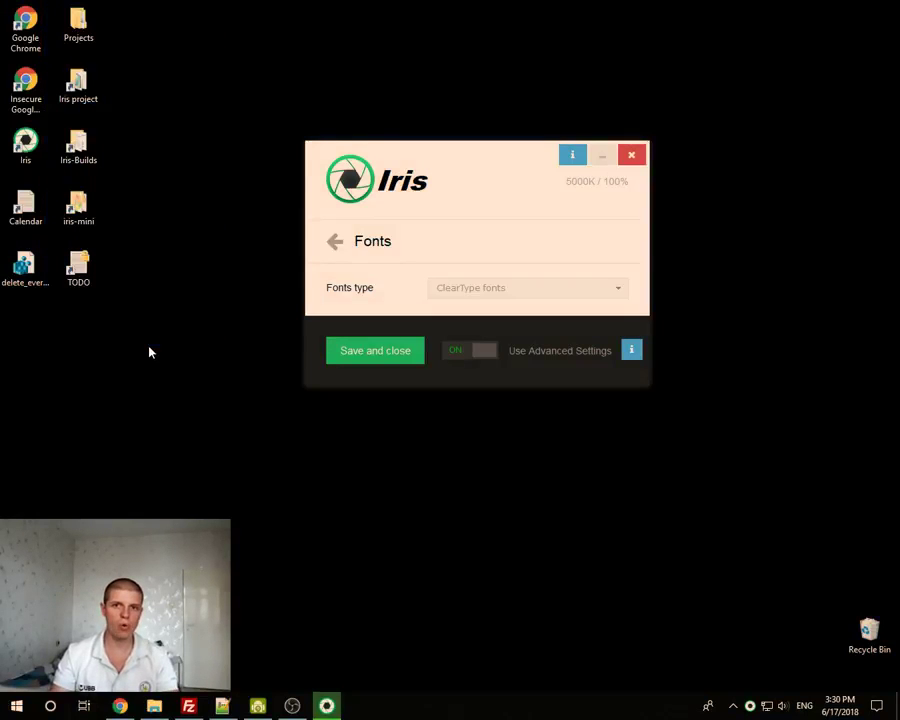
Set the Fonts type to Simple fonts and move the Iris window closer to the desktop icons
click(484, 289)
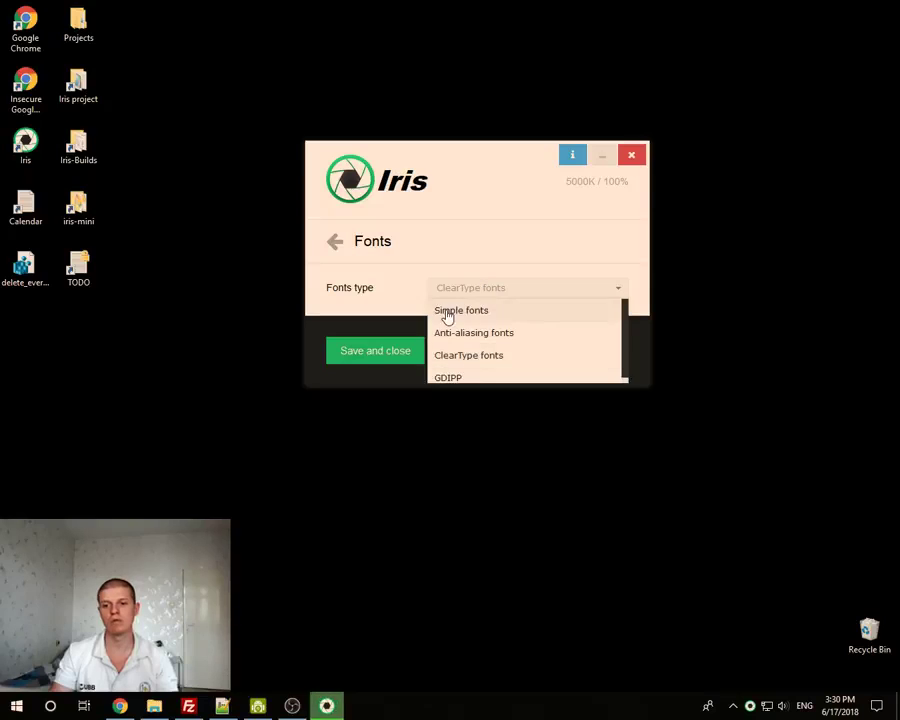
click(447, 315)
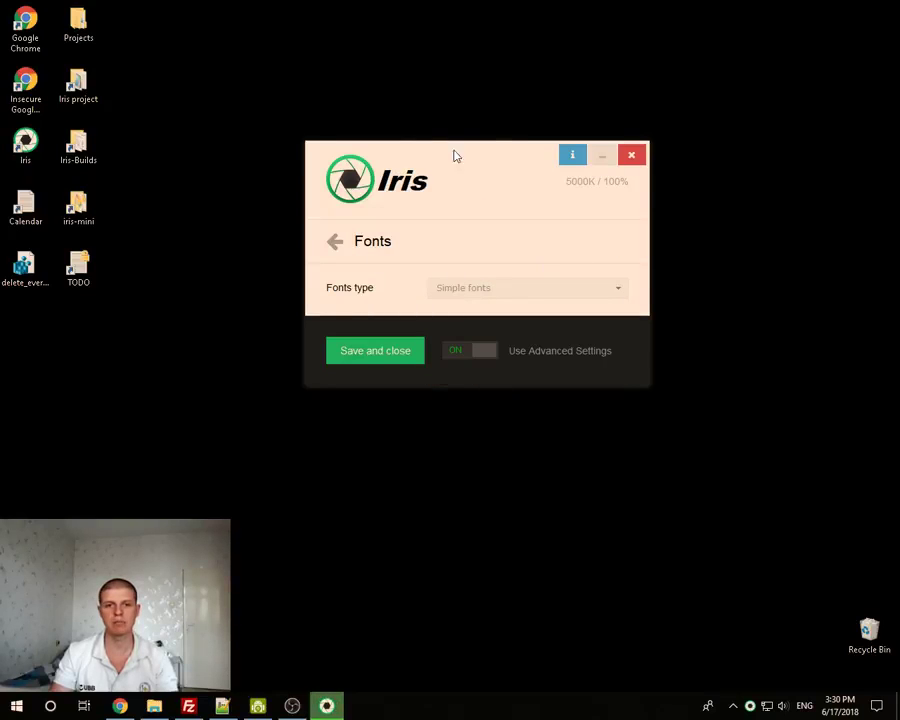
drag(455, 151, 416, 140)
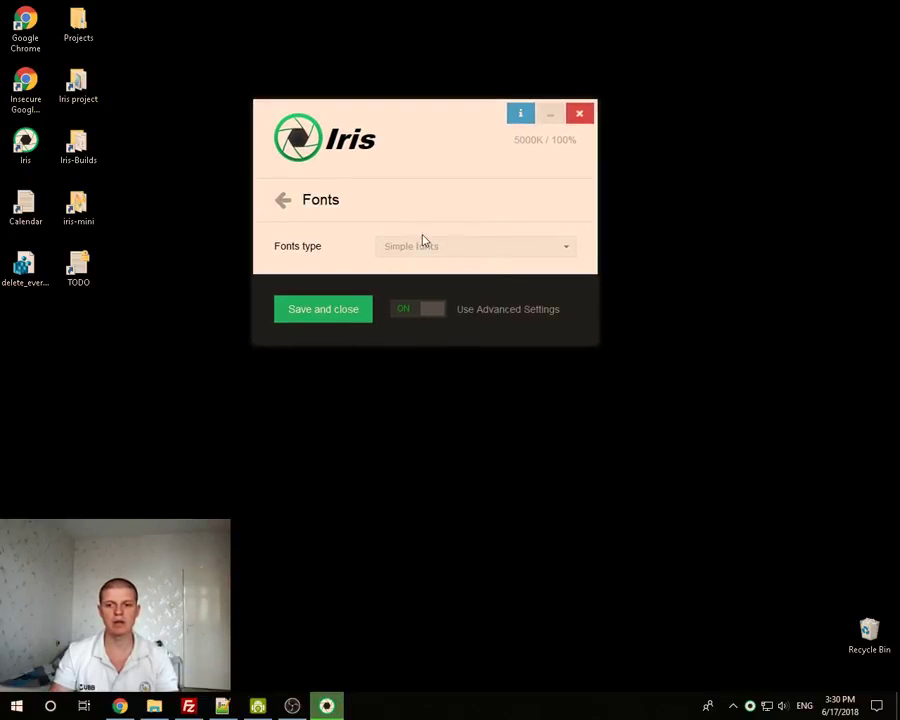
Open the Projects folder from the desktop and select the folders from liutenica through websites to inspect their text
click(418, 248)
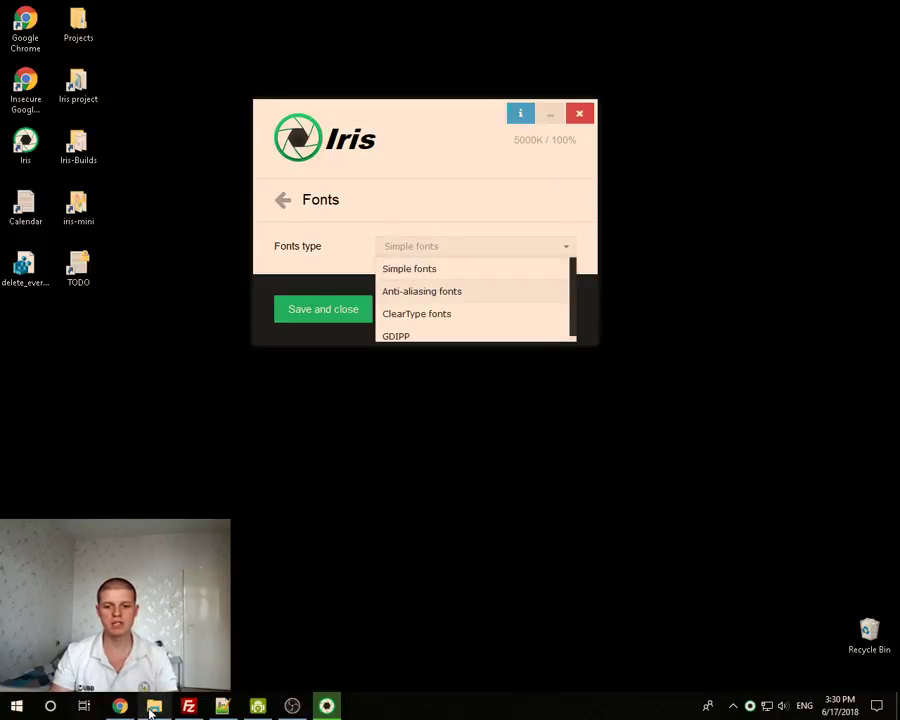
double_click(89, 36)
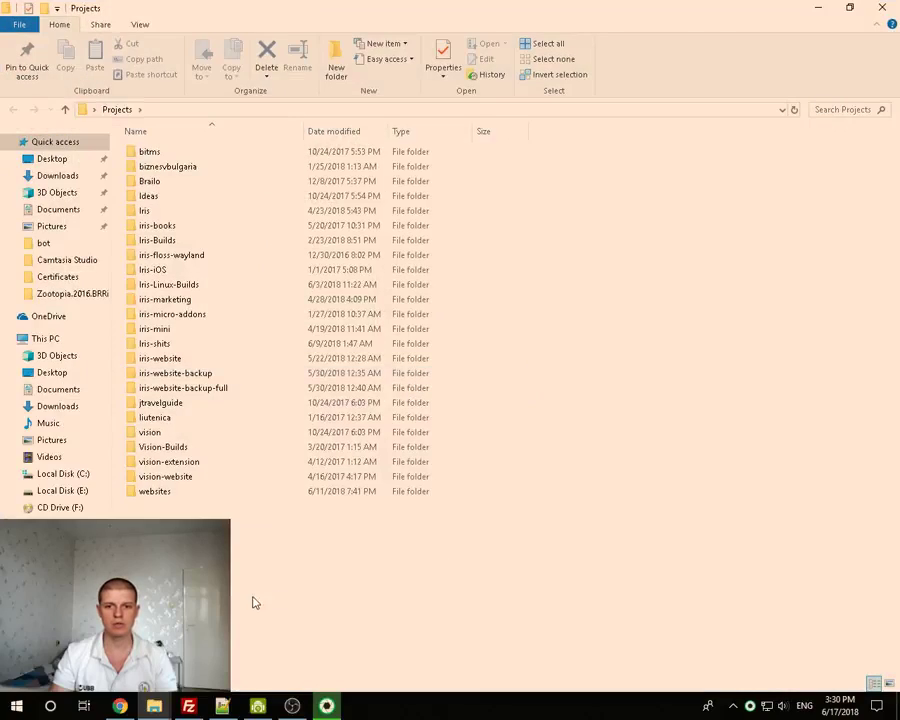
drag(260, 598, 112, 406)
mouse_move(303, 428)
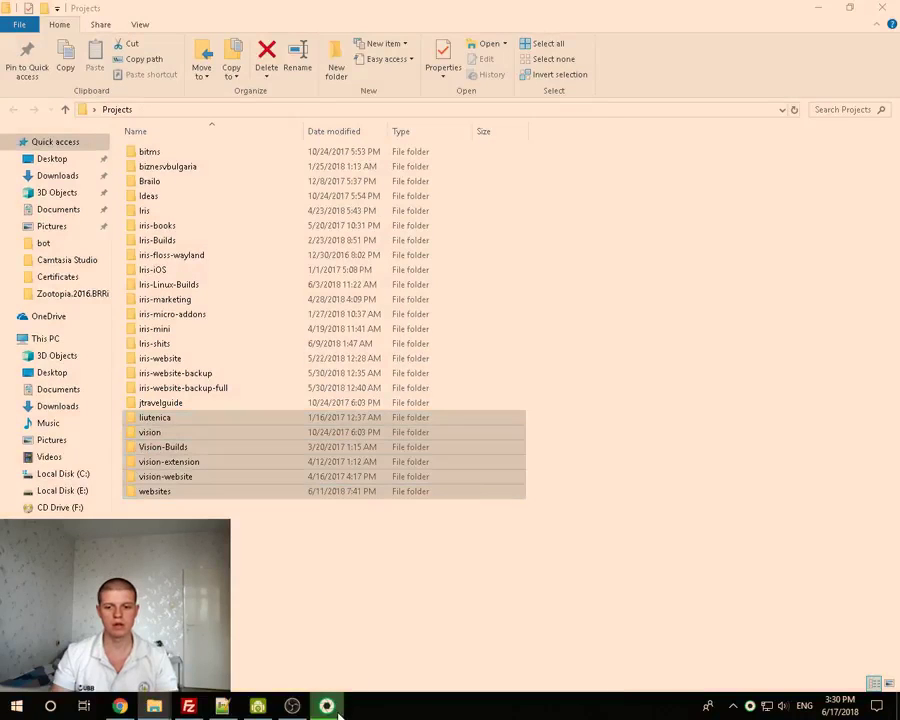
Switch to Iris, set the Fonts type to ClearType fonts and select the folders from iris-website-backup-full through websites in Projects
click(326, 706)
click(417, 313)
drag(569, 601, 235, 386)
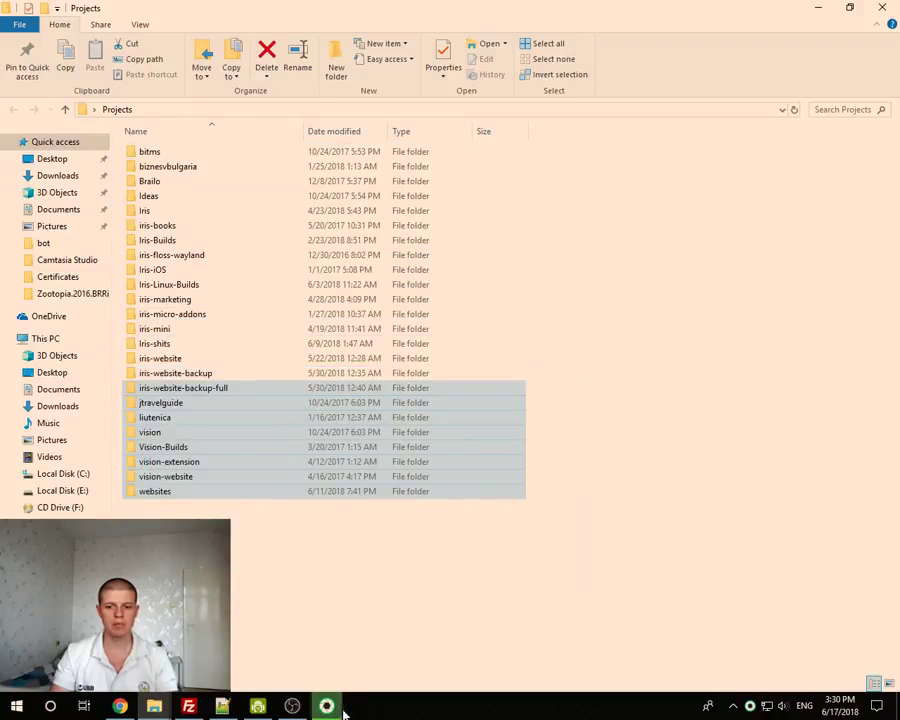
Set the Fonts type to Simple fonts and back to ClearType fonts to compare the text in the Projects folder
click(408, 247)
click(413, 269)
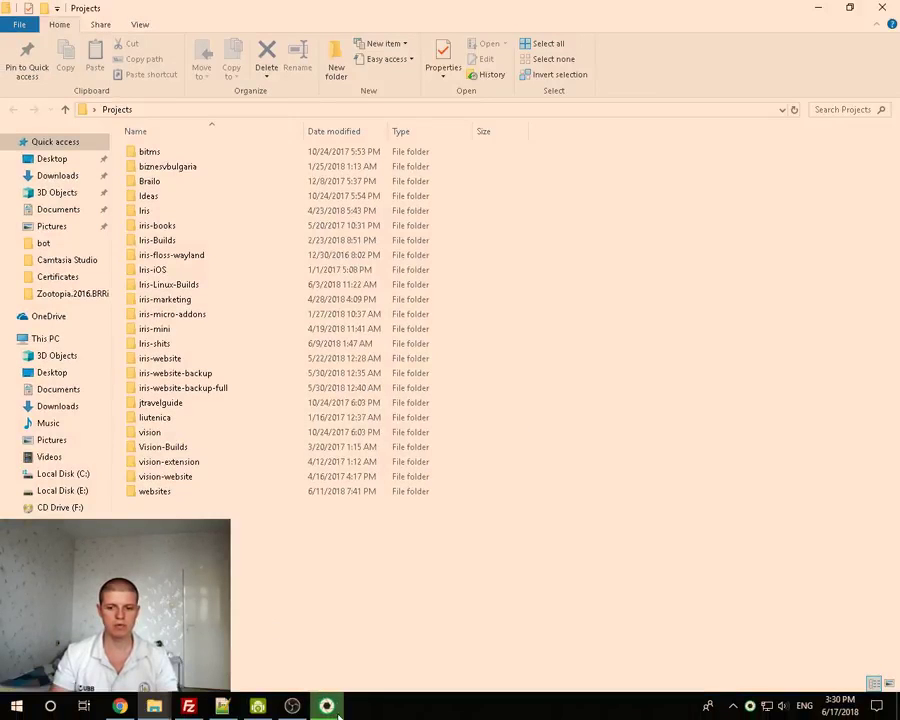
click(404, 248)
click(402, 312)
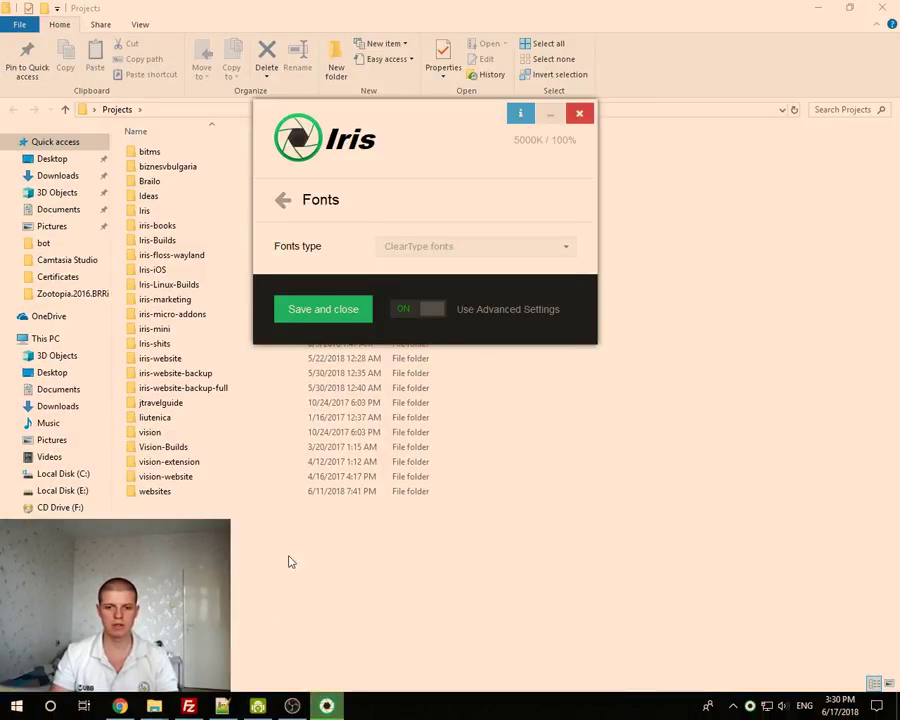
drag(432, 580, 101, 488)
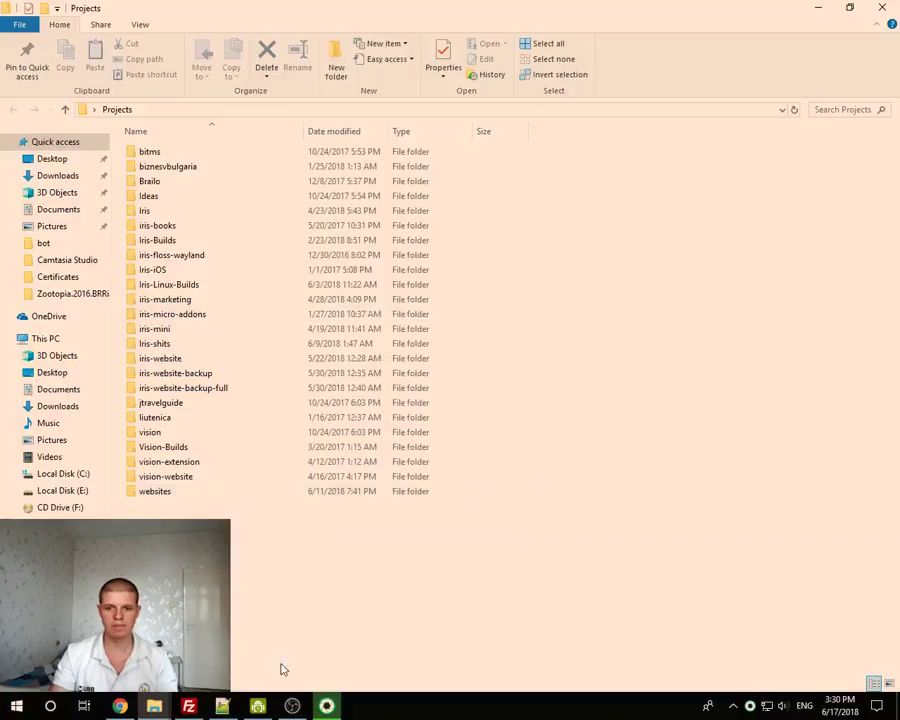
Switch to Iris, set the Fonts type to Simple fonts and reopen the Fonts settings from the settings list
click(327, 708)
click(446, 250)
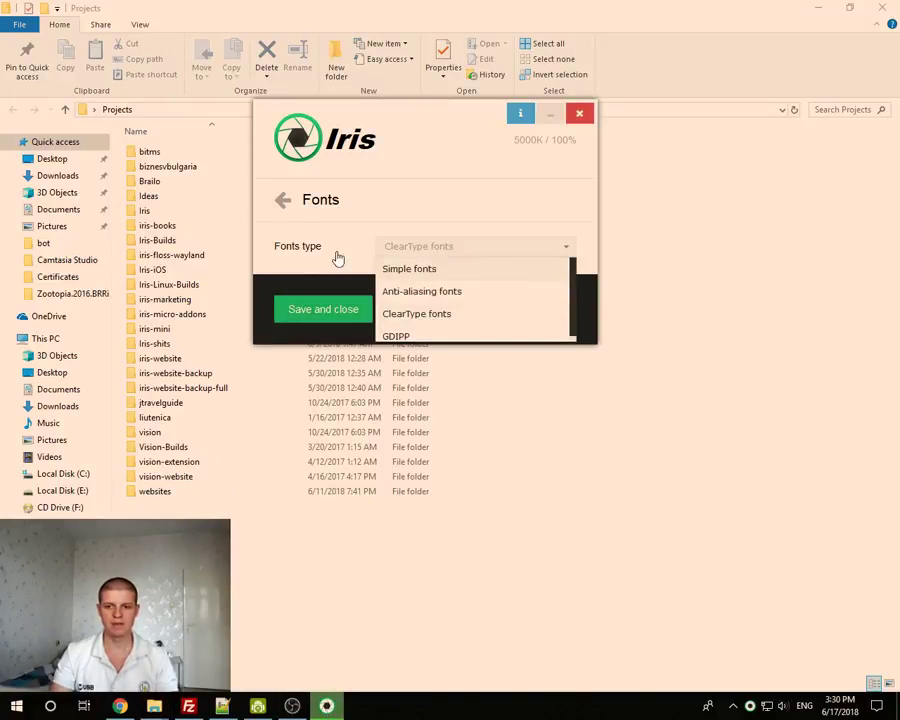
click(412, 267)
click(284, 208)
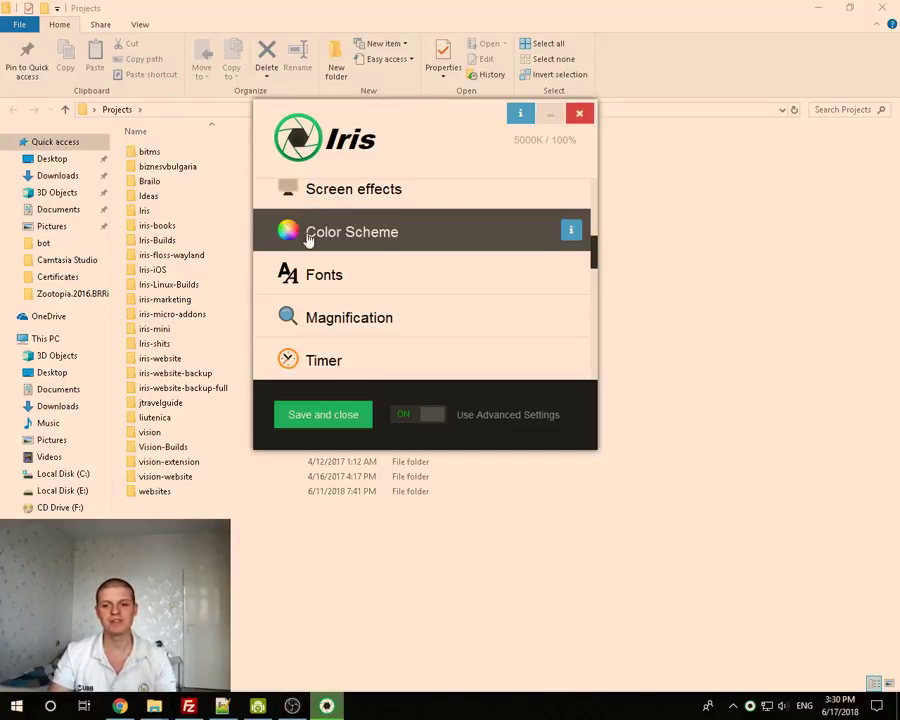
click(328, 292)
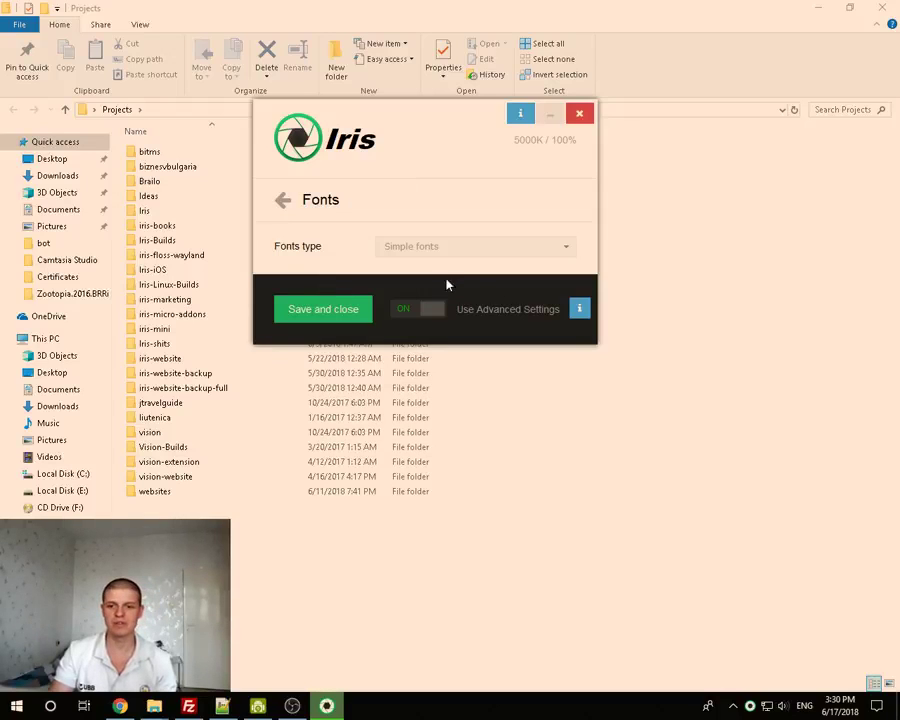
Set the Fonts type back to ClearType fonts
click(405, 250)
scroll(440, 300, down, 1)
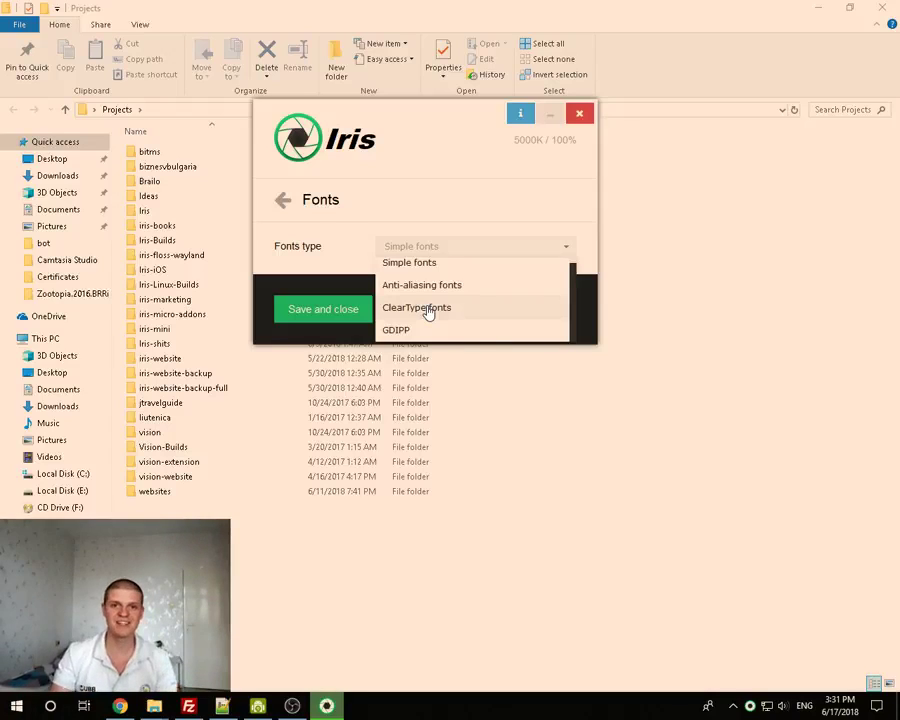
click(416, 309)
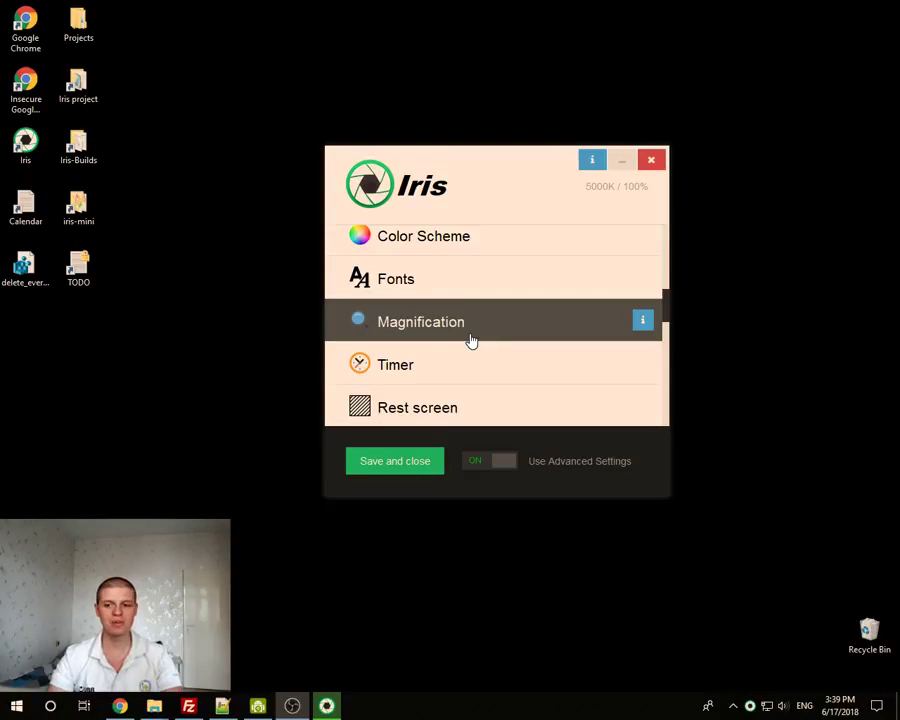
Circle the Magnification entry in red with the screen annotation tool and clear the drawing
drag(484, 309, 352, 297)
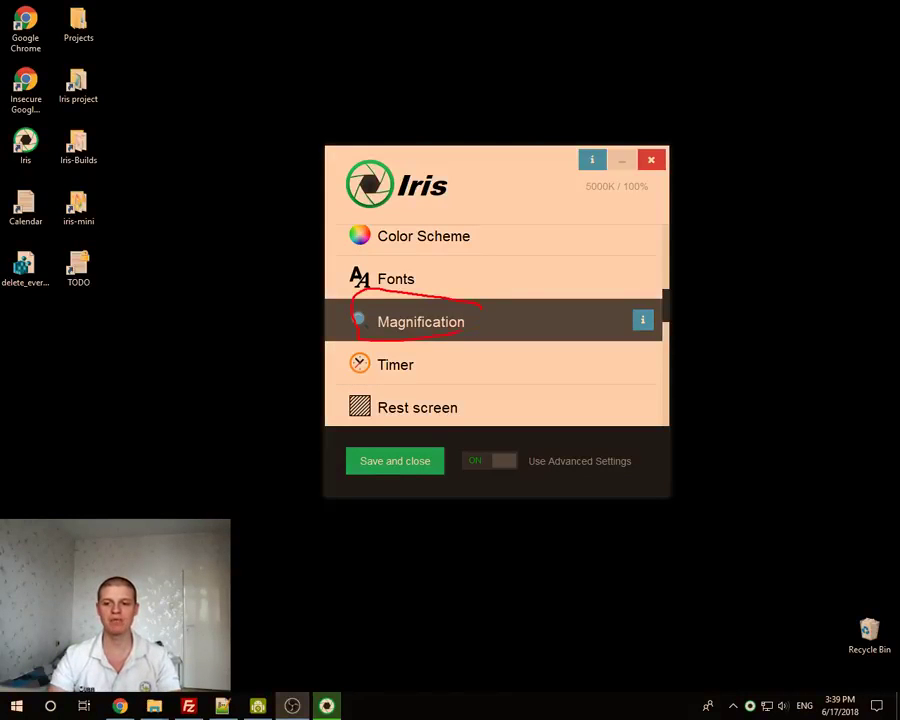
key(Escape)
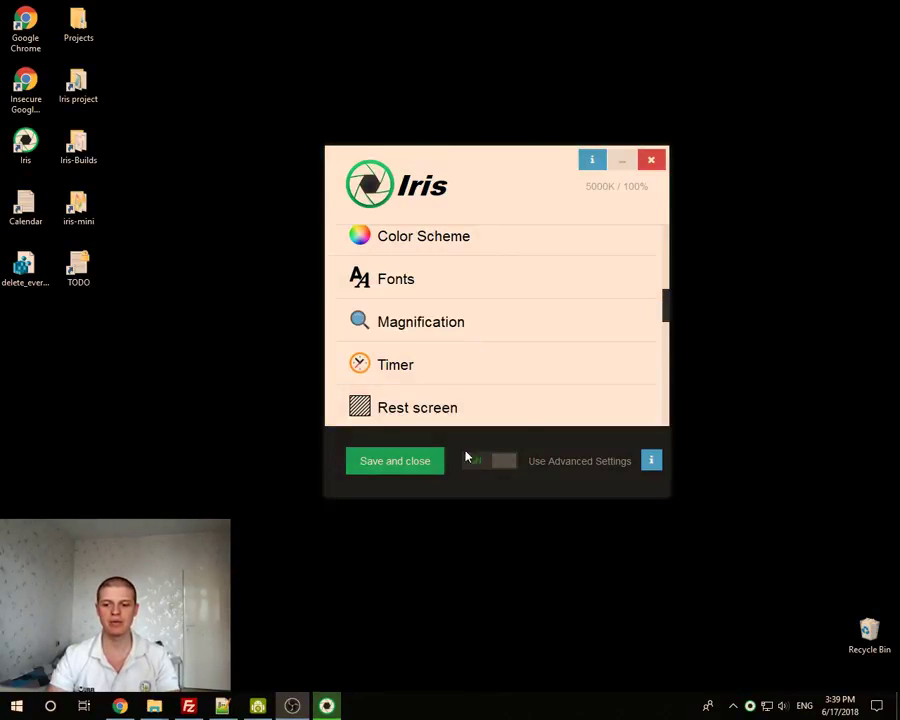
Turn Use Advanced Settings off and on again, and open the Magnification settings
click(506, 461)
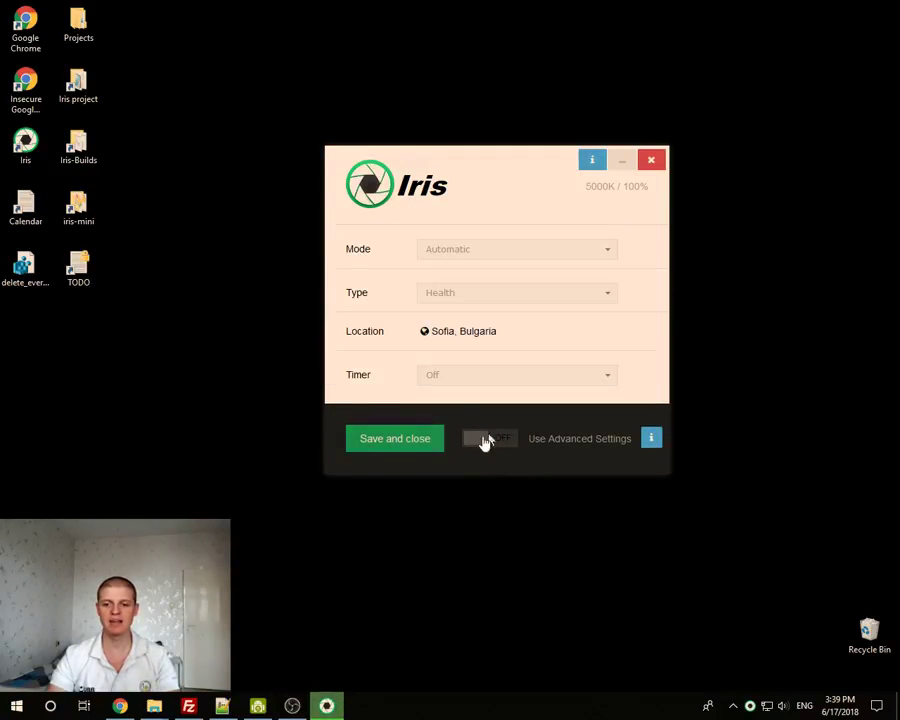
click(477, 445)
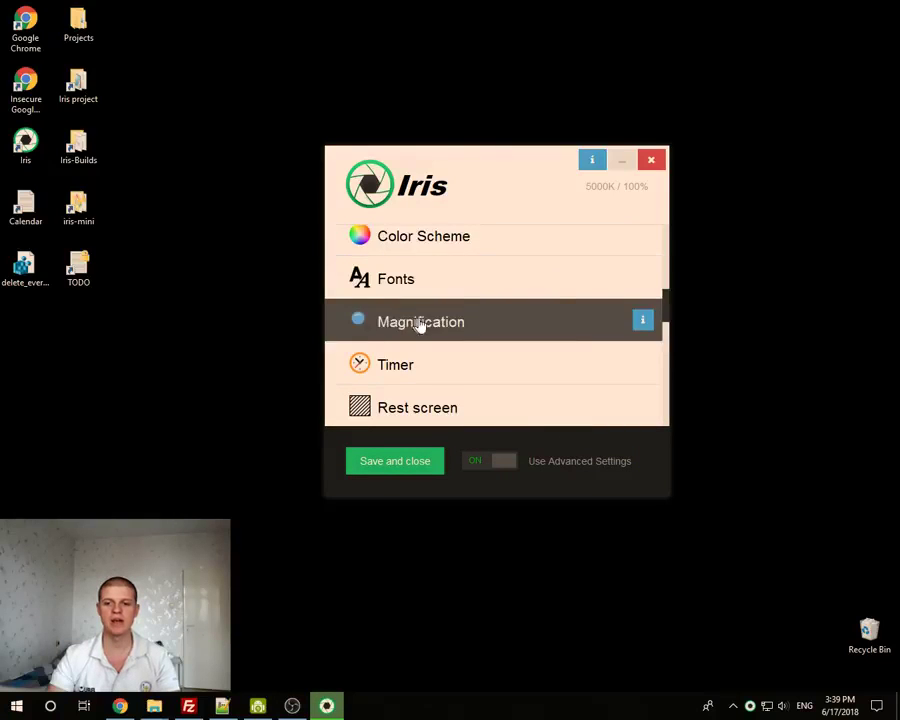
click(408, 262)
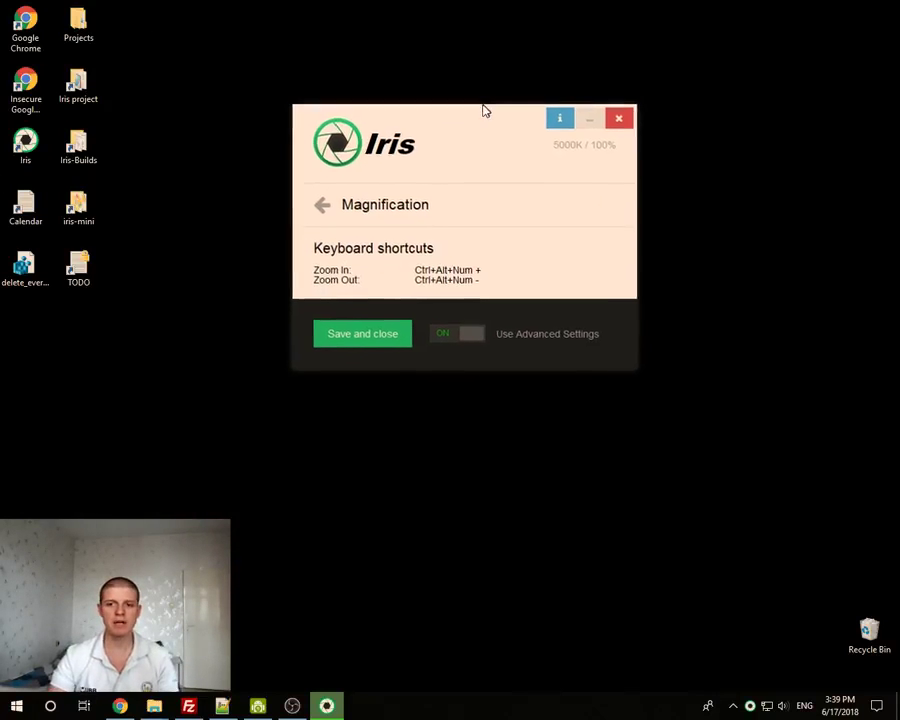
Magnify the screen with Iris's zoom-in shortcut, look over the desktop icons and the Iris window, and restore the normal zoom
key(ctrl+alt+KP_Add)
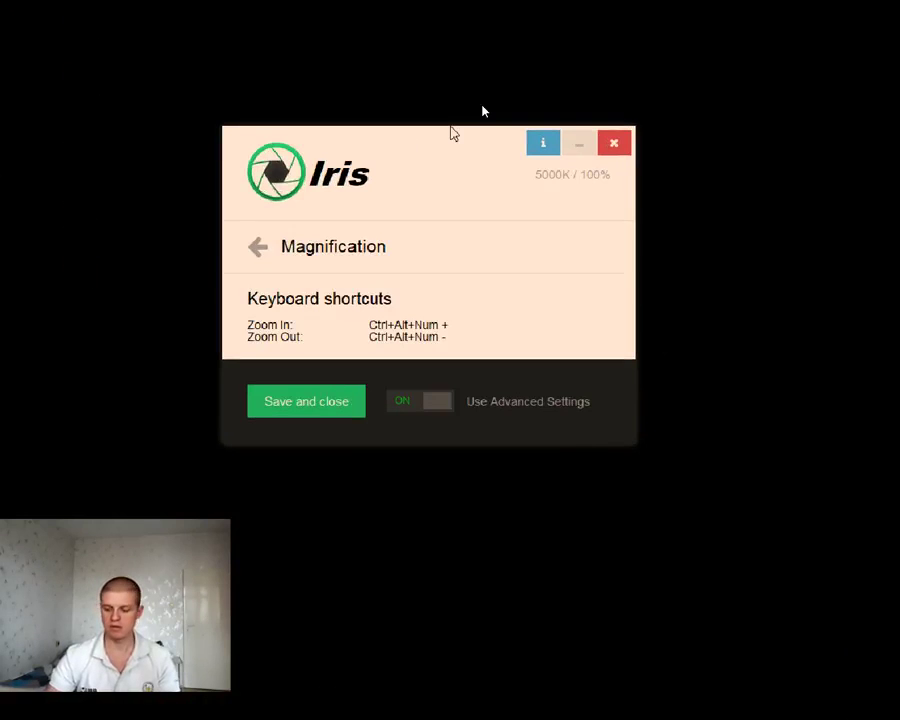
key(ctrl+alt+KP_Add)
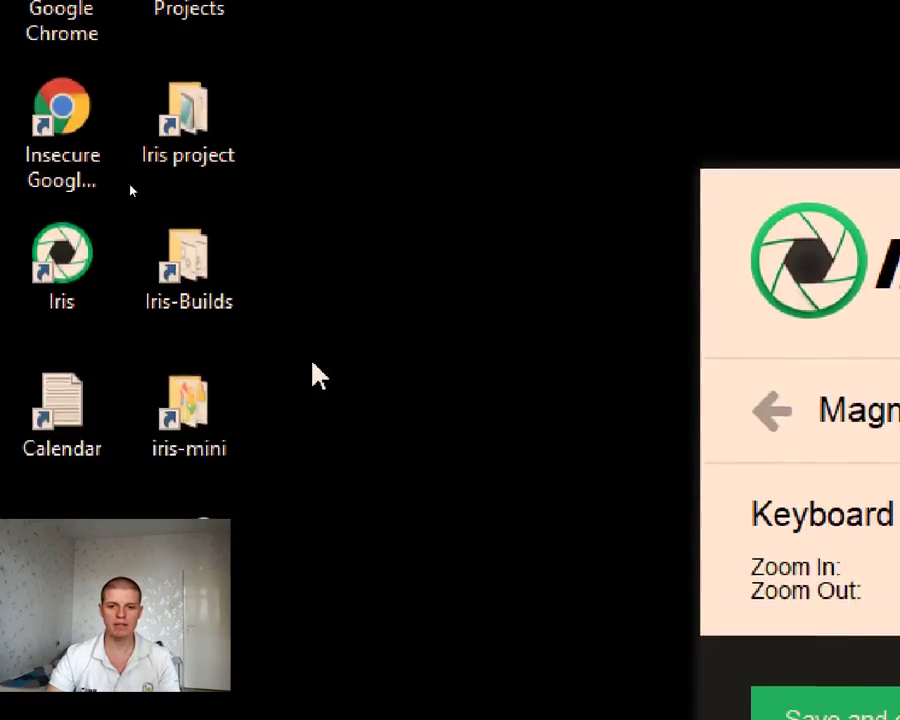
drag(389, 5, 422, 34)
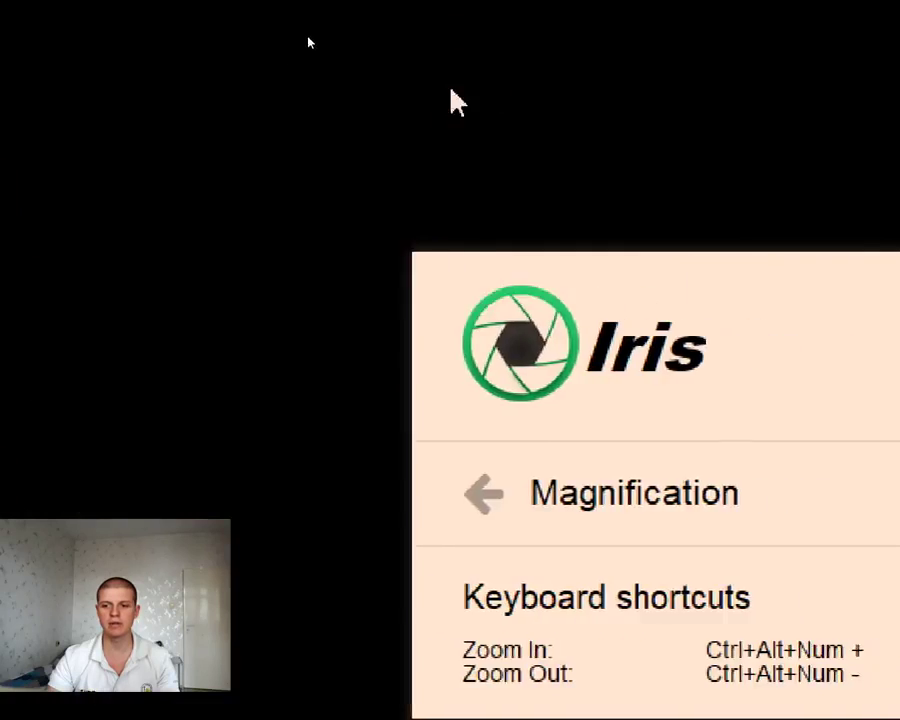
drag(401, 2, 376, 8)
key(ctrl+alt+KP_Subtract)
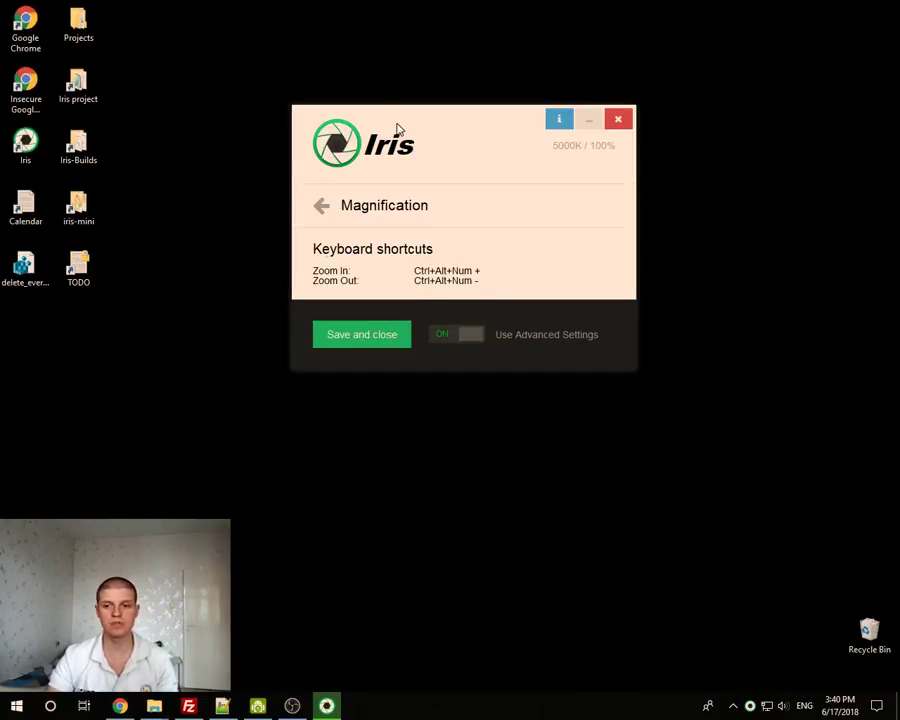
Move the Iris window closer to the desktop icons, and briefly zoom the screen in and back out
drag(424, 114, 378, 127)
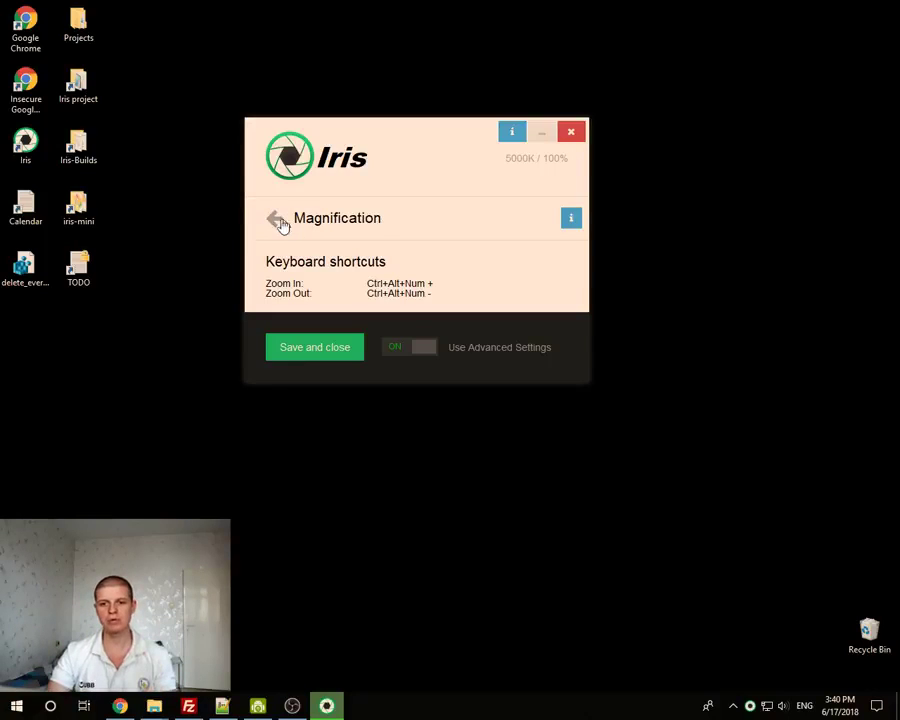
key(ctrl+alt+KP_Add)
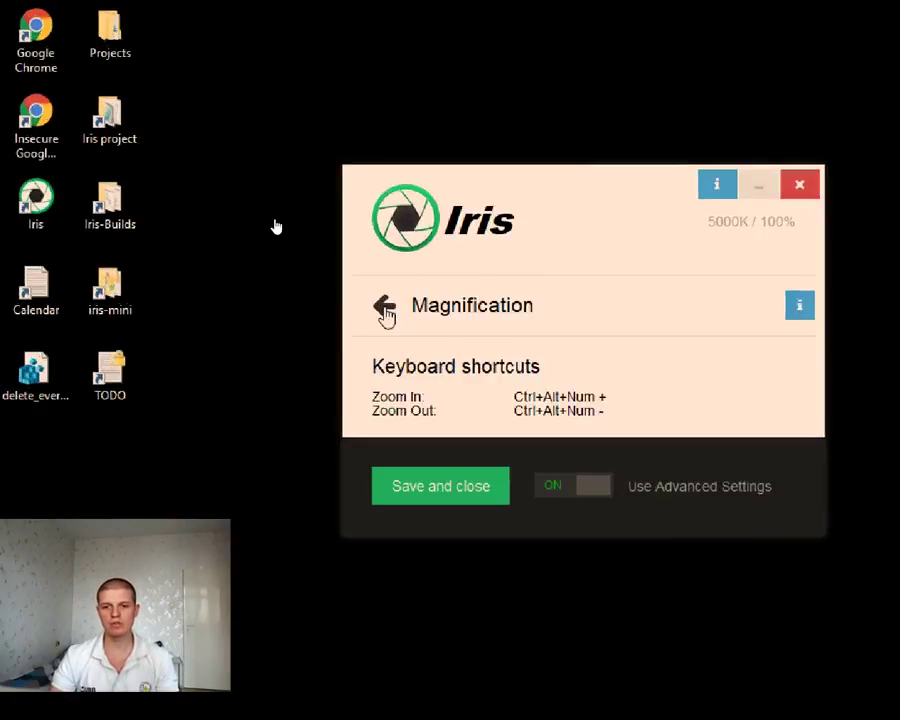
key(ctrl+alt+KP_Subtract)
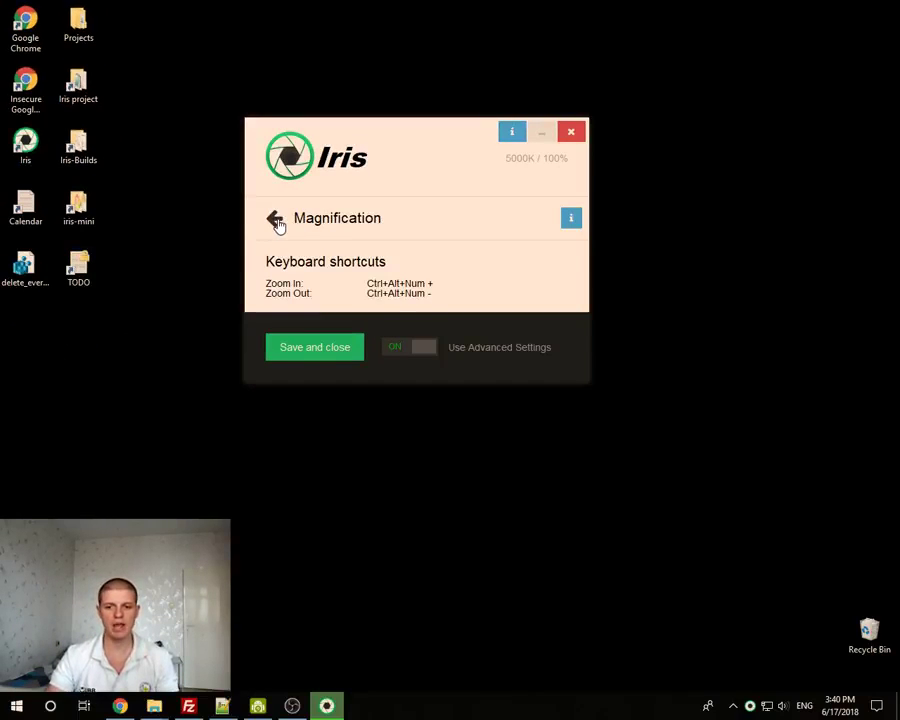
Open the Shortcuts settings in Iris and turn the Shortcuts option off and back on
click(277, 224)
drag(444, 142, 498, 114)
scroll(440, 282, down, 5)
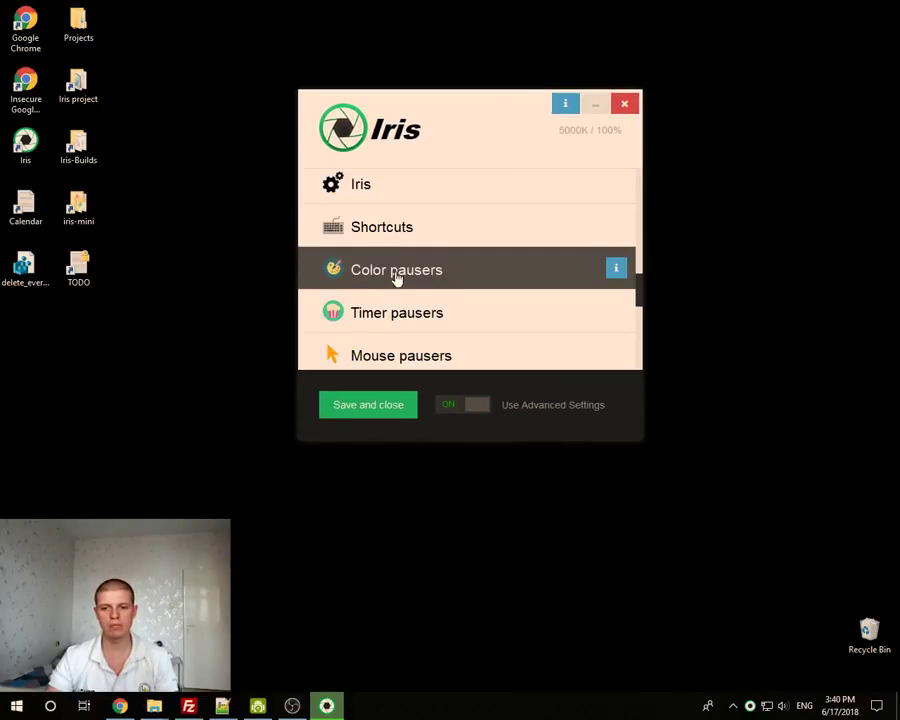
click(394, 229)
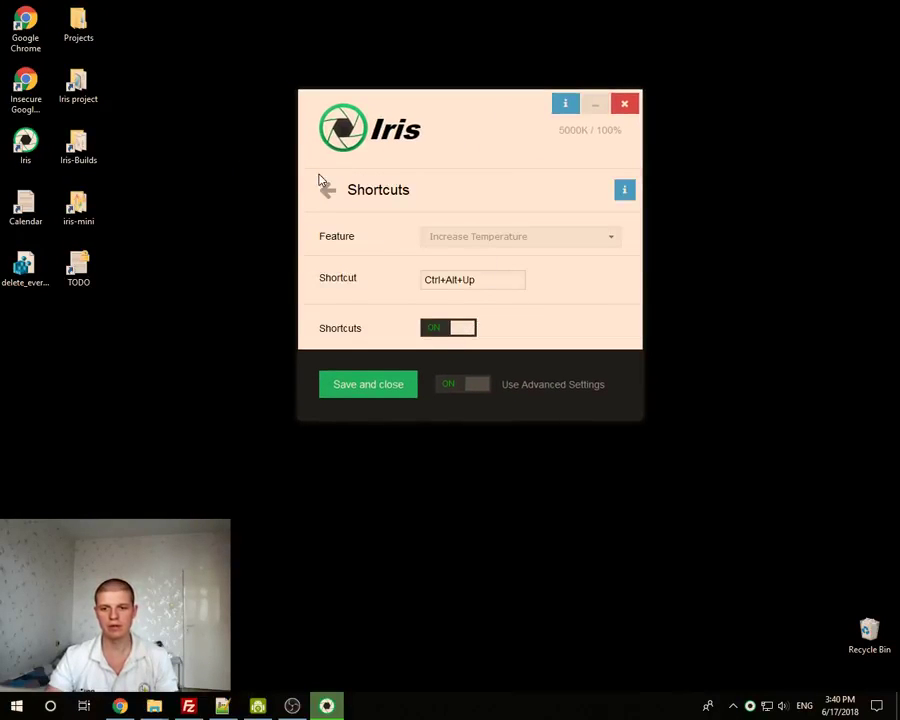
click(324, 187)
click(372, 232)
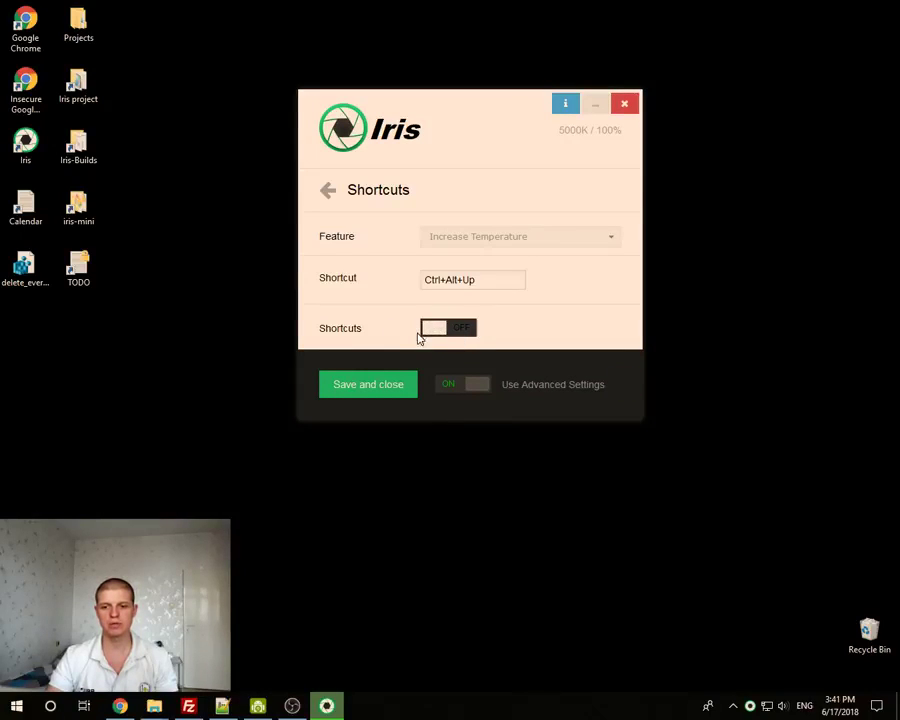
click(466, 330)
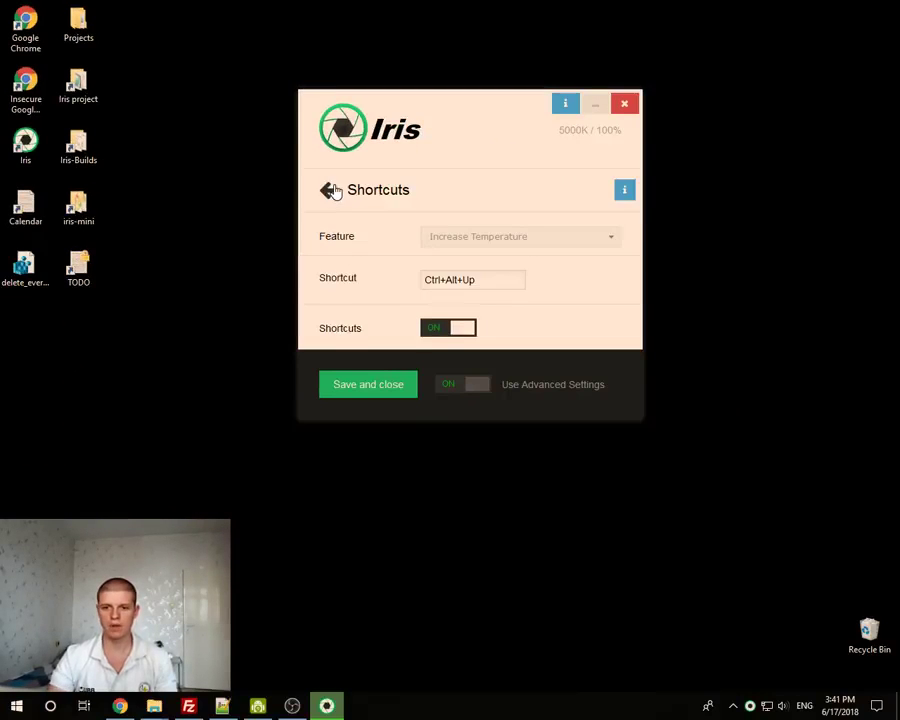
Open the Magnification settings to review the zoom shortcuts and return to the settings list
click(446, 311)
scroll(366, 270, up, 5)
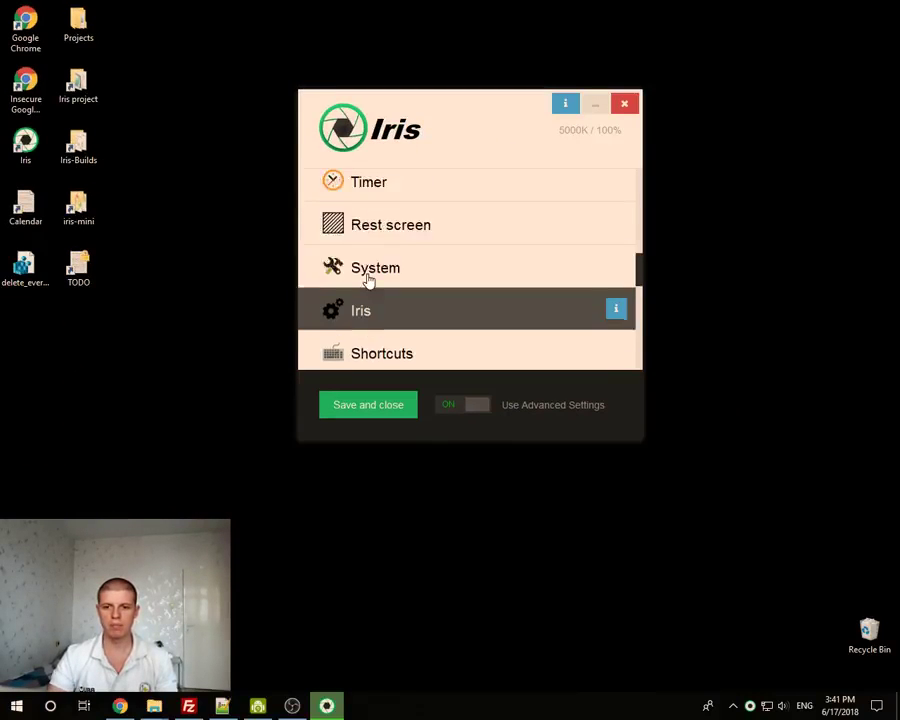
click(420, 306)
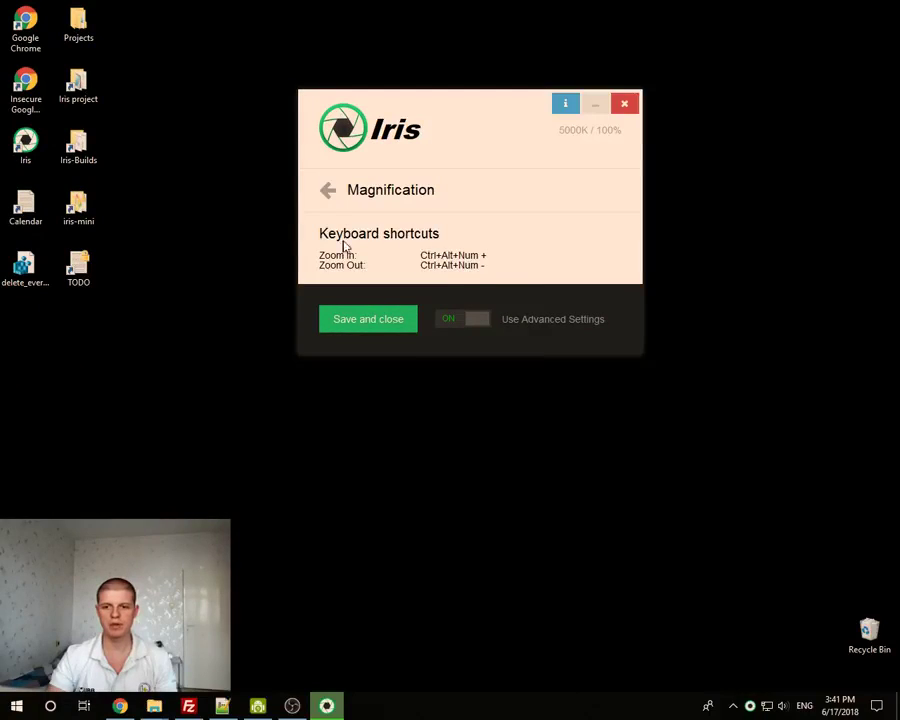
click(327, 189)
Select Zoom in as the Feature in the Shortcuts settings and look through the other available features
scroll(418, 256, down, 4)
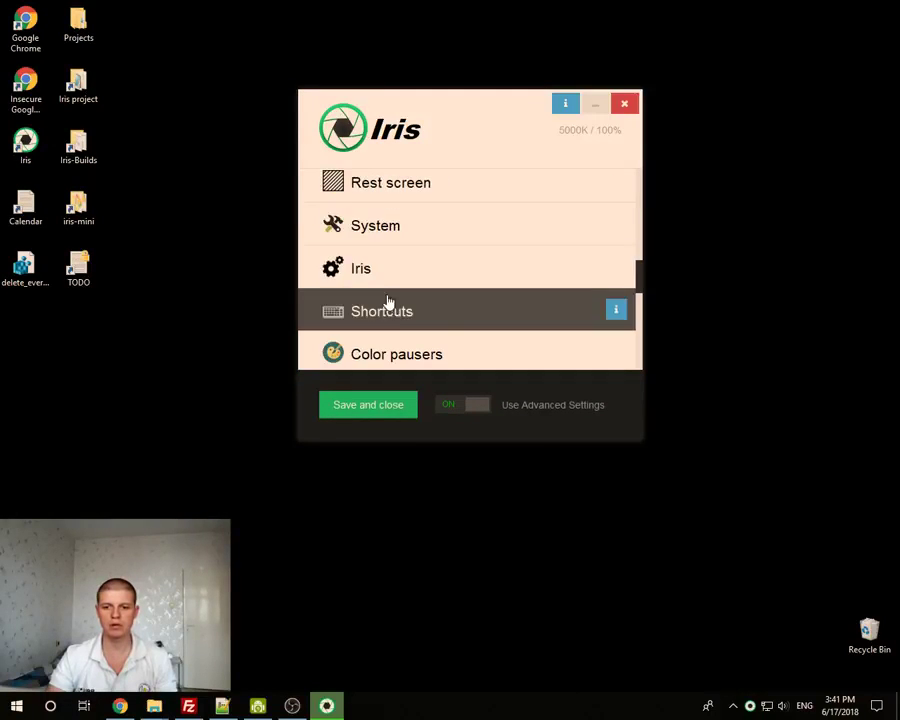
click(386, 305)
click(465, 240)
scroll(473, 317, down, 5)
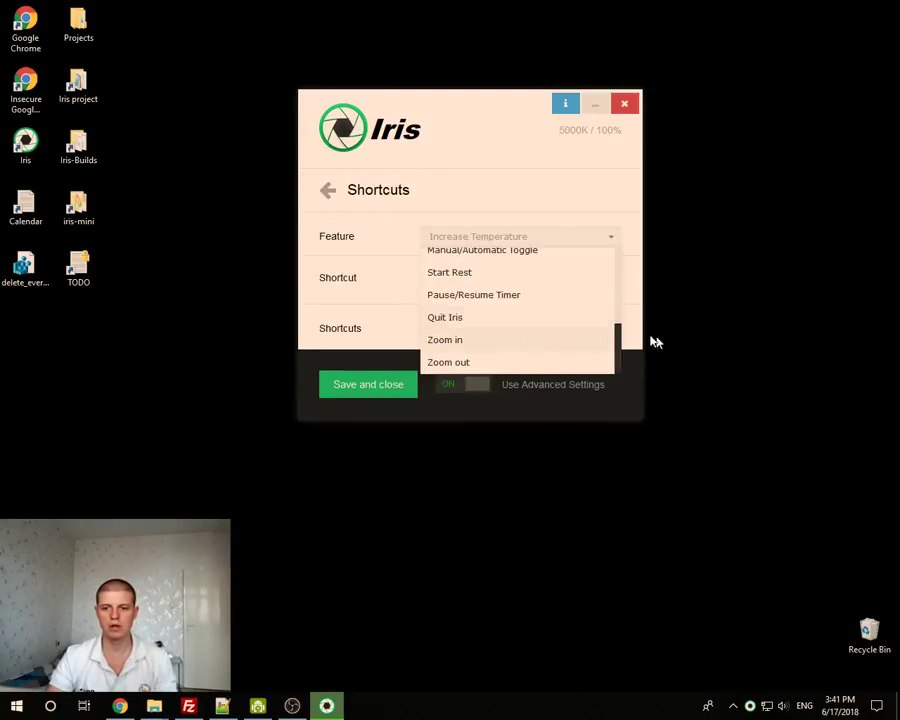
click(444, 340)
click(463, 242)
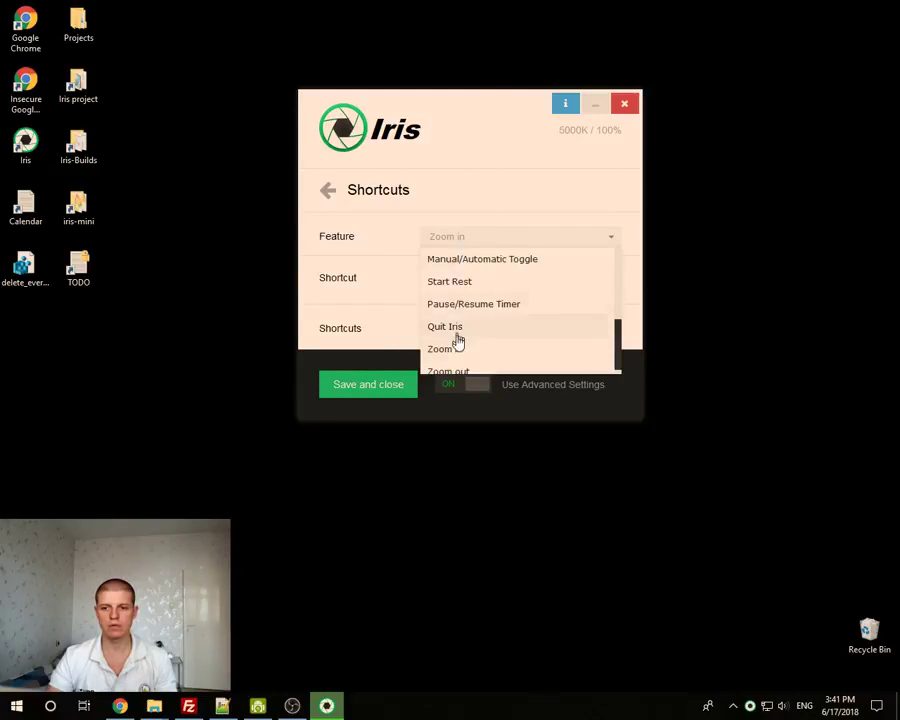
scroll(466, 276, up, 5)
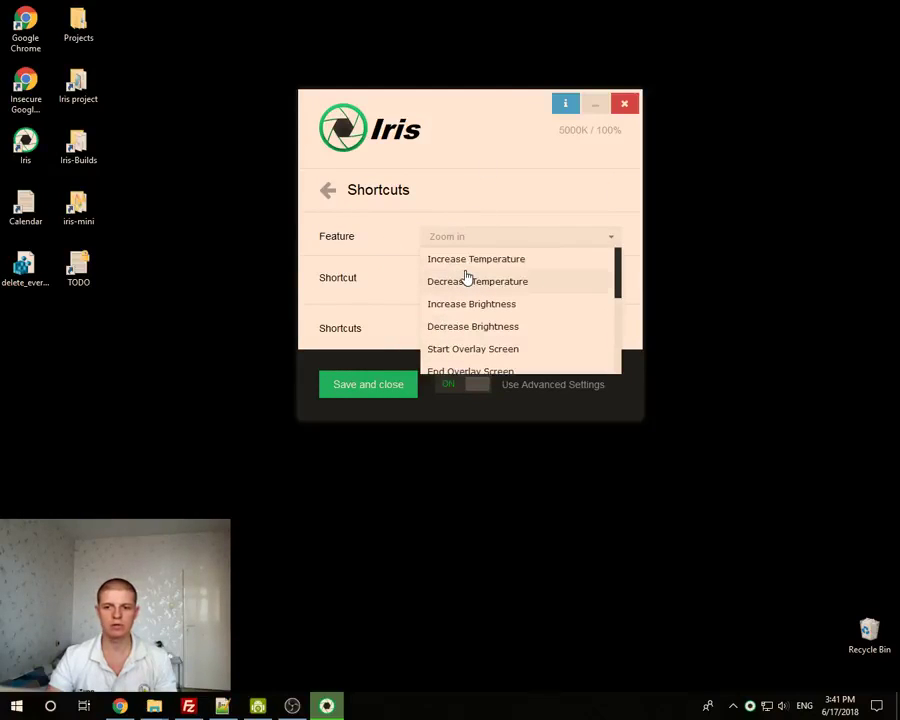
click(449, 242)
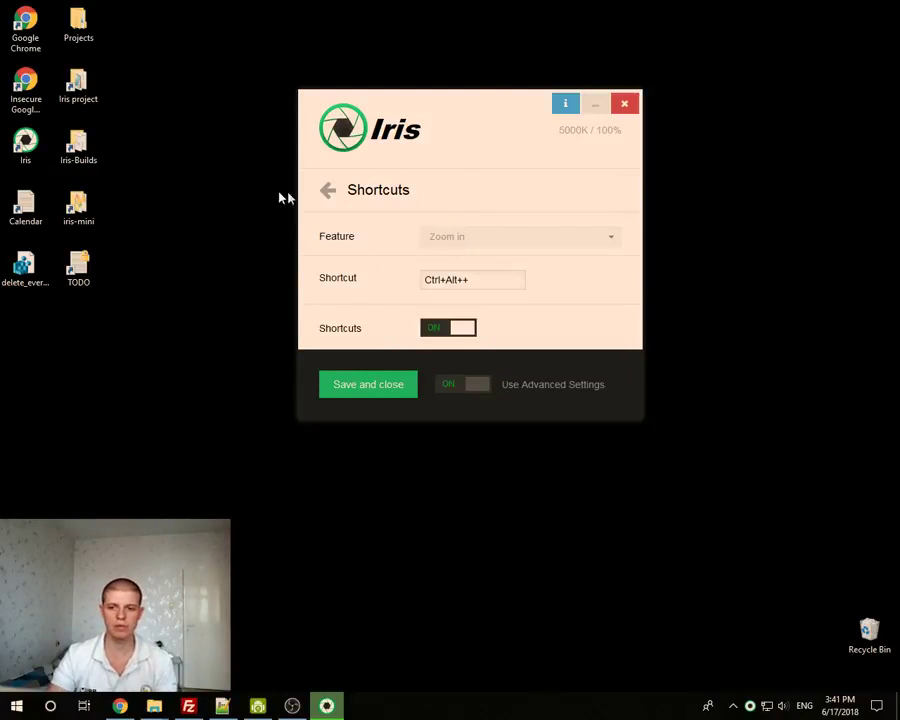
Return to the settings list, magnify the screen to view the taskbar and desktop icons, and restore the normal zoom
click(326, 193)
scroll(367, 311, down, 5)
scroll(375, 290, up, 5)
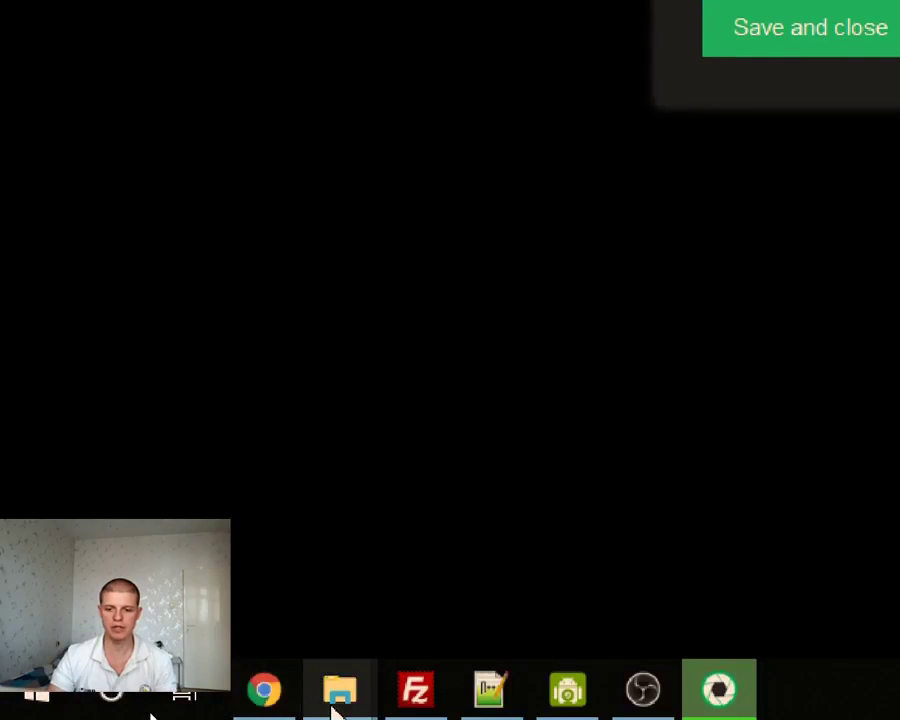
mouse_move(335, 708)
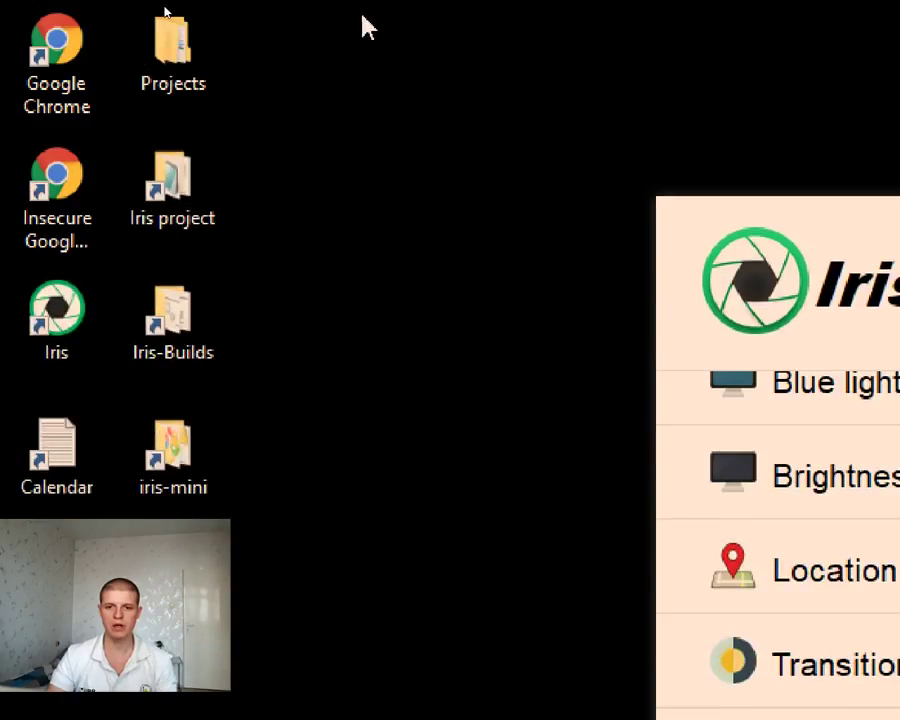
drag(361, 13, 450, 360)
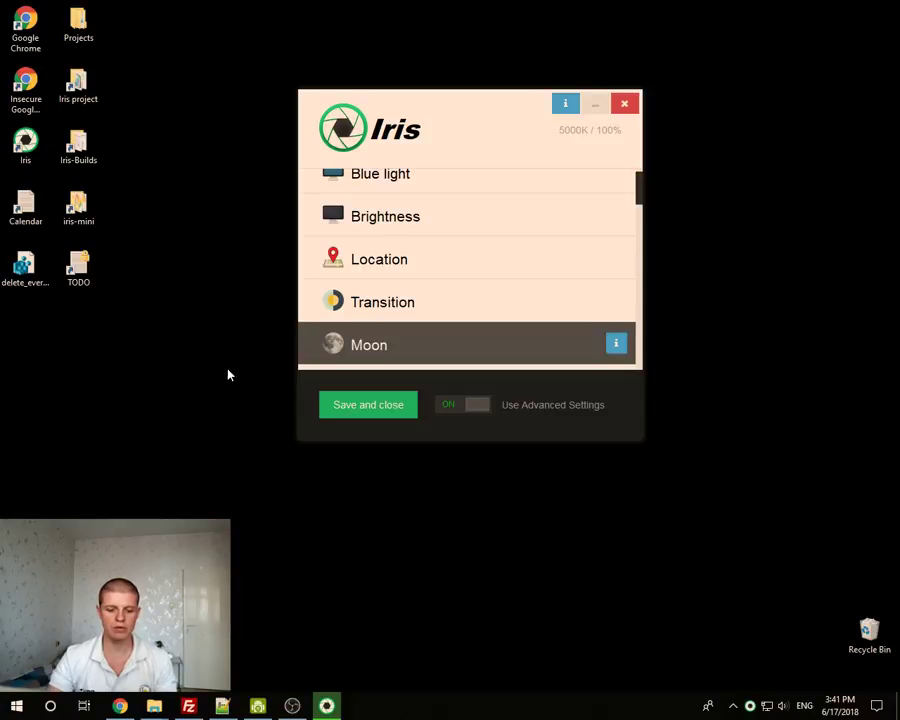
Draw a red freehand loop over the Iris settings list with the screen annotation tool and clear it
key(ctrl+2)
mouse_move(472, 242)
mouse_down()
mouse_move(297, 201)
mouse_move(220, 229)
mouse_up()
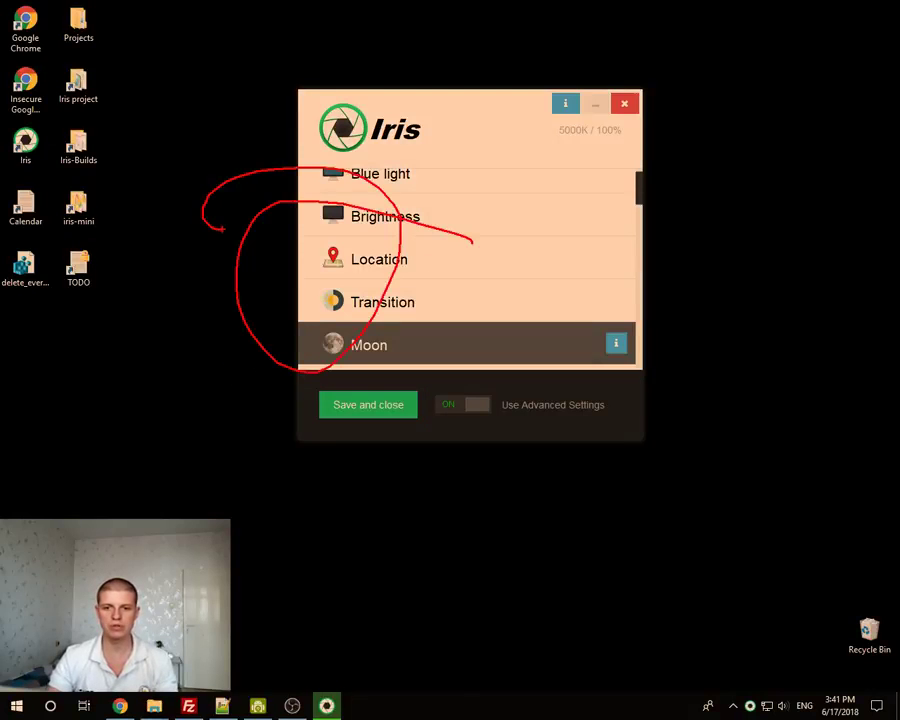
key(Escape)
Demonstrate the screen annotation tool's zoom on the Iris settings list with a freehand stroke, and exit to normal view
key(ctrl+1)
click(303, 243)
mouse_move(594, 210)
mouse_down()
mouse_move(138, 295)
mouse_move(492, 299)
mouse_move(414, 412)
mouse_move(361, 267)
mouse_up()
key(Escape)
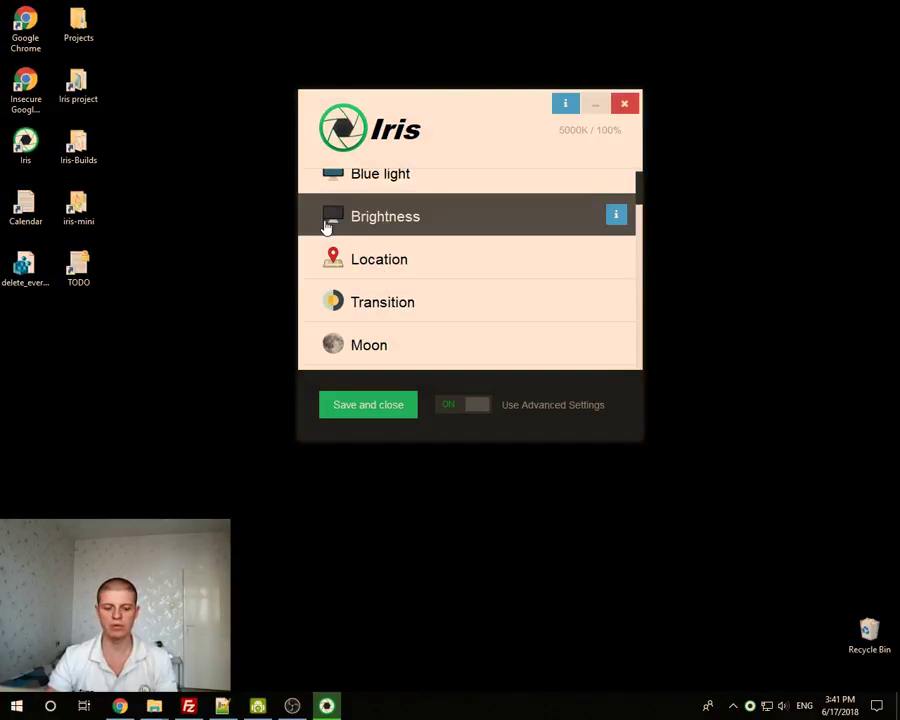
key(ctrl+1)
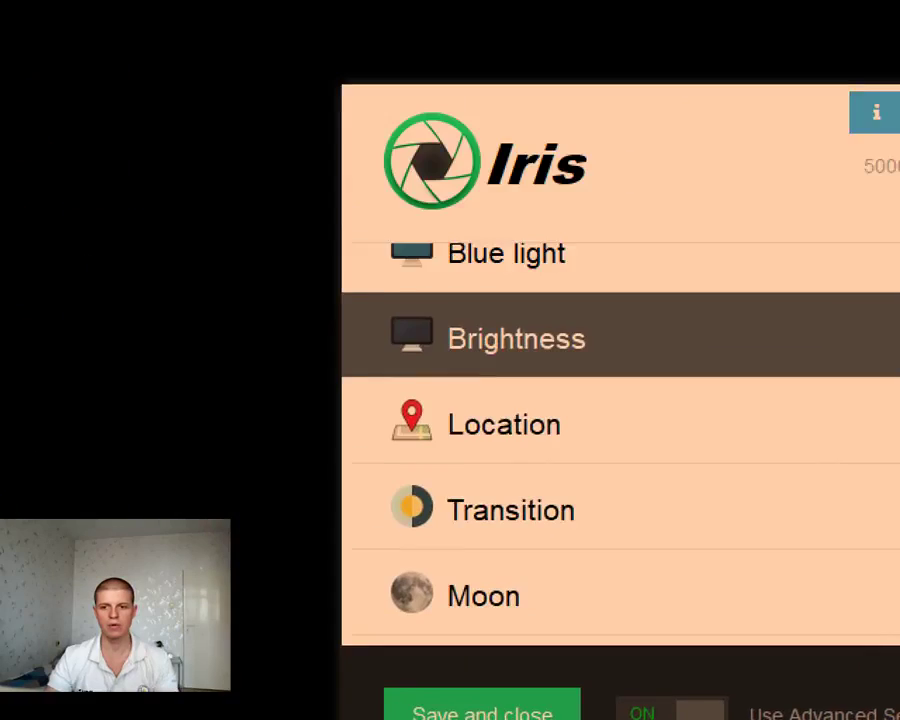
key(Escape)
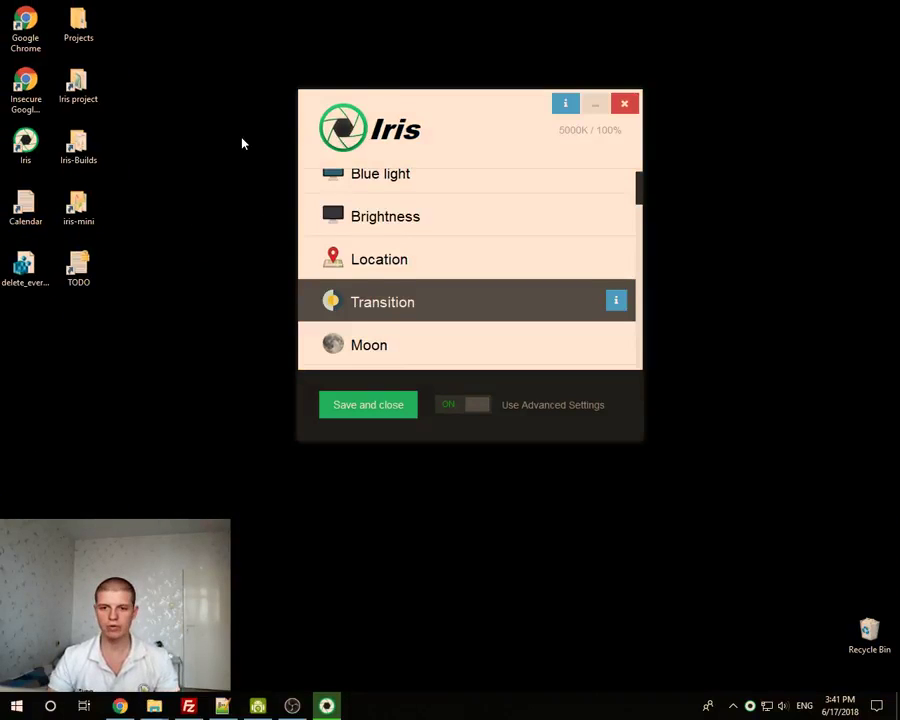
Magnify the screen to view the taskbar, desktop icons and Iris settings list, and restore the normal view
key(ctrl+1)
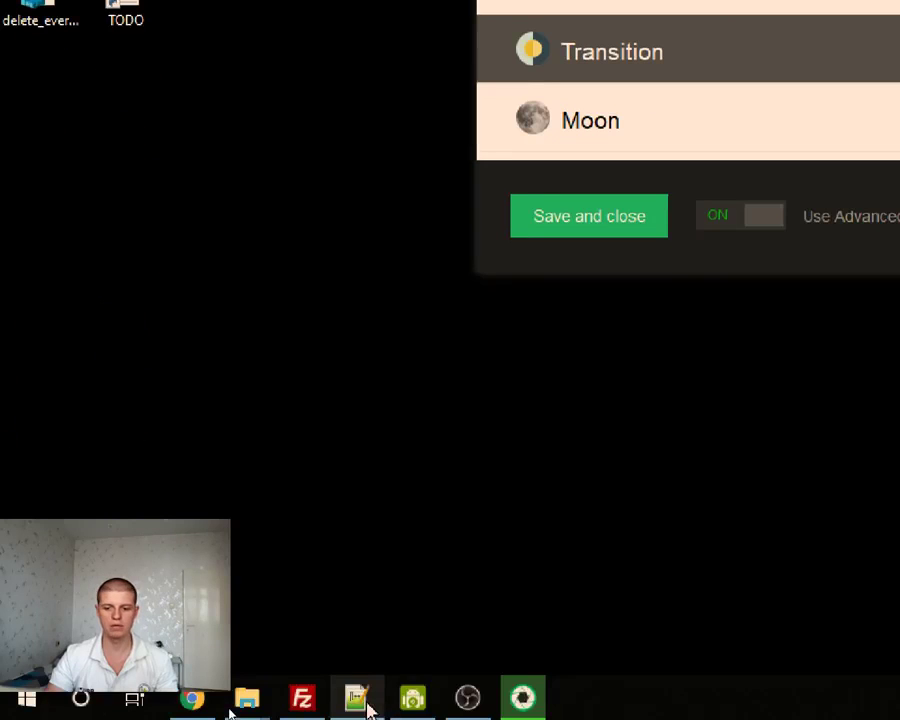
mouse_move(367, 706)
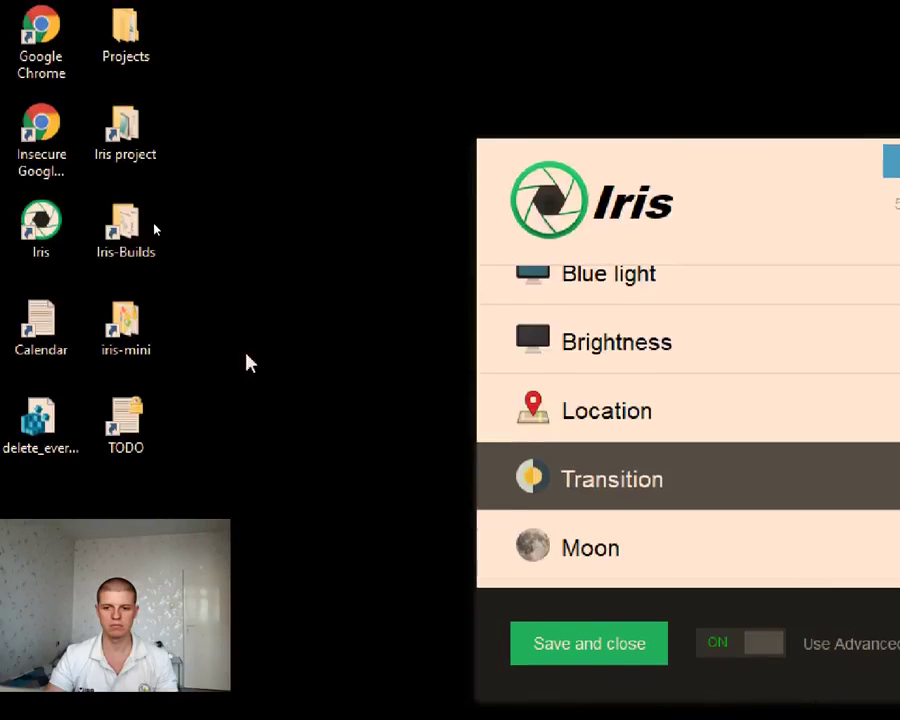
drag(289, 175, 142, 362)
click(361, 360)
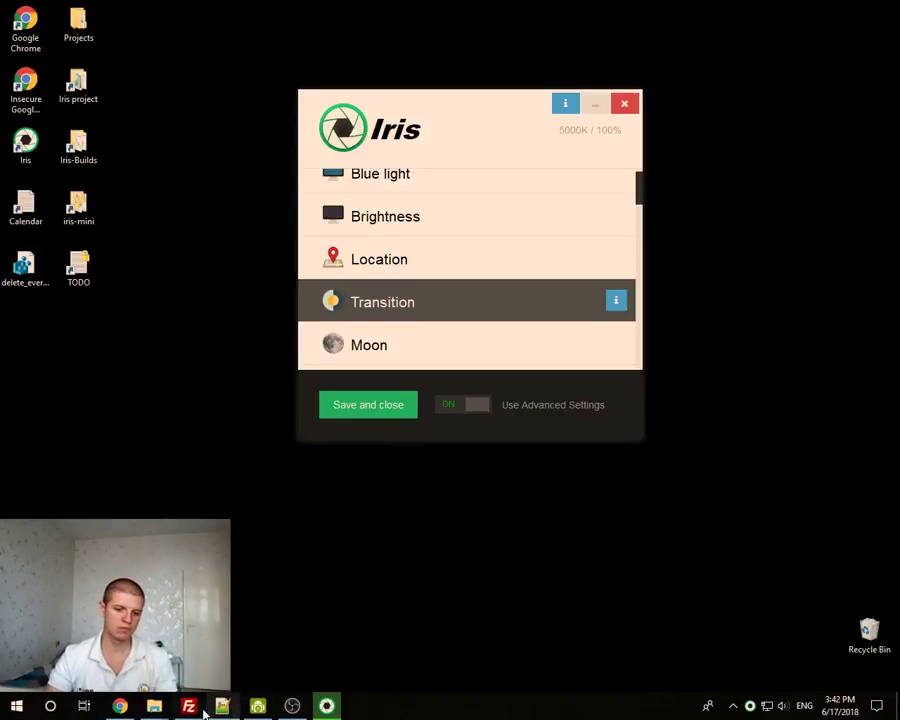
Switch to Chrome, play the Naruto Shippuden video muted in full screen, then pause it and exit full screen
click(122, 706)
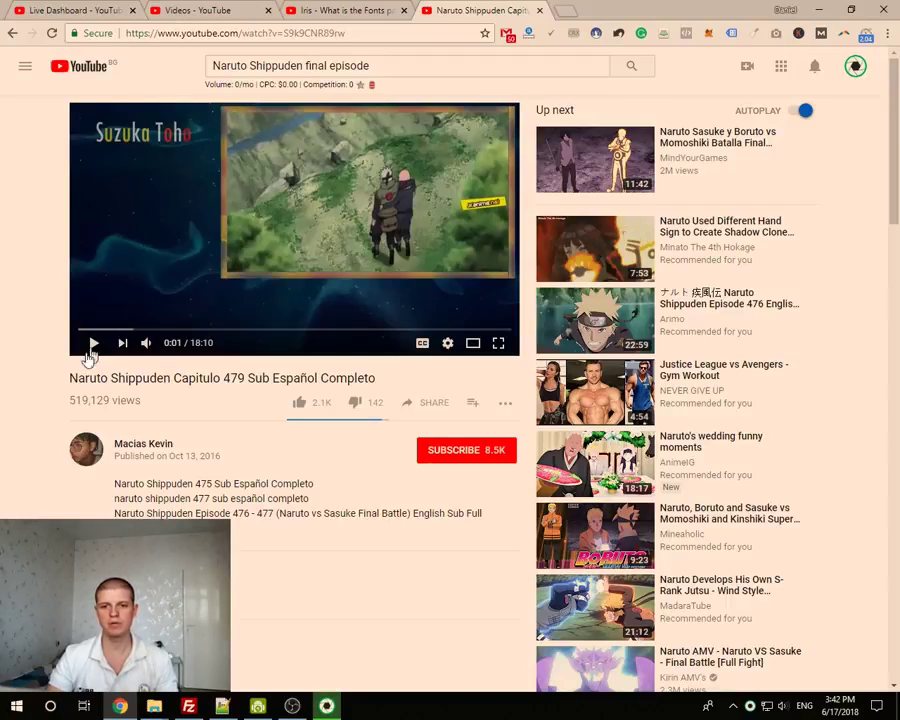
click(498, 343)
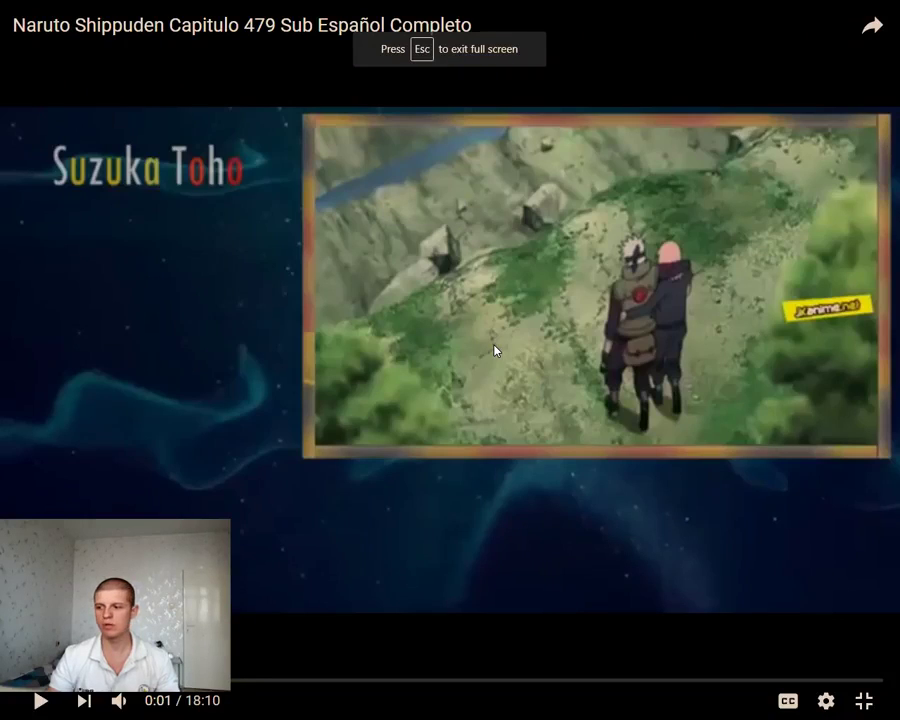
click(120, 700)
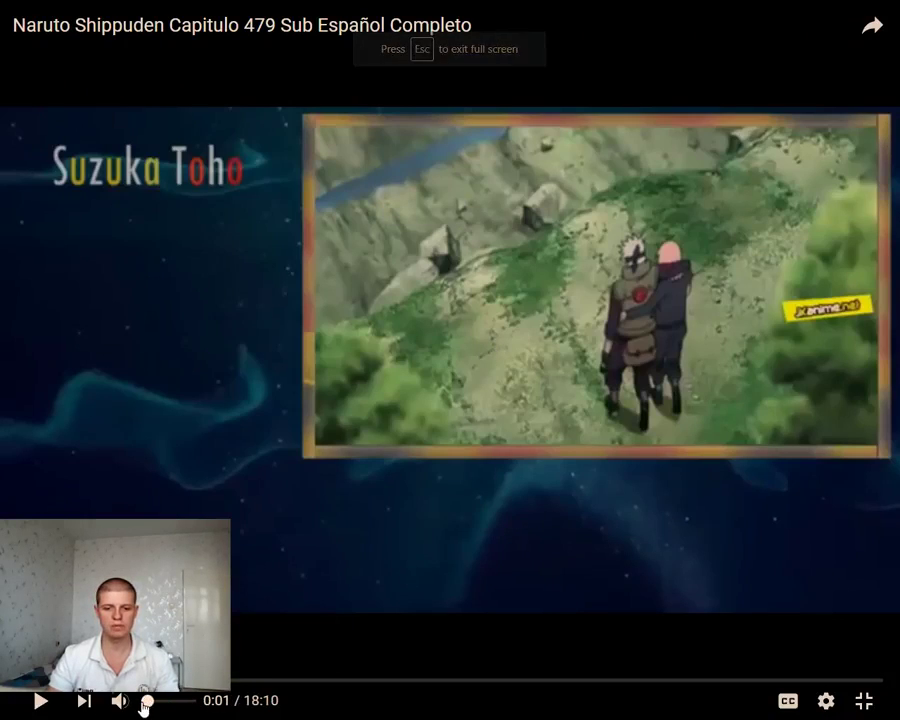
click(38, 702)
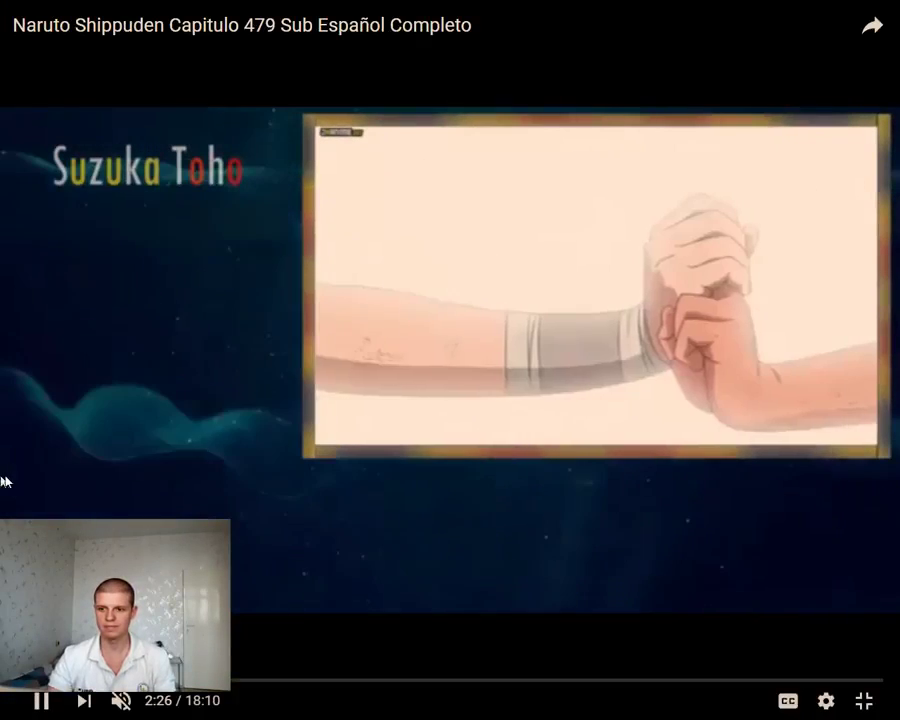
click(40, 699)
click(864, 700)
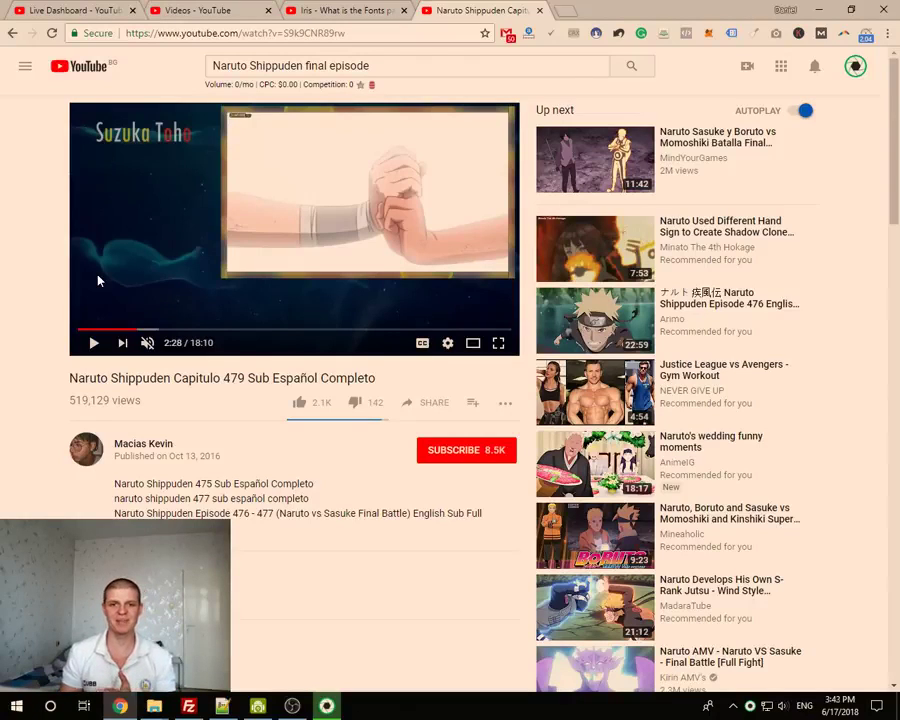
Resume the Naruto video in full screen, exit full screen, pause it, and minimize the browser
click(498, 342)
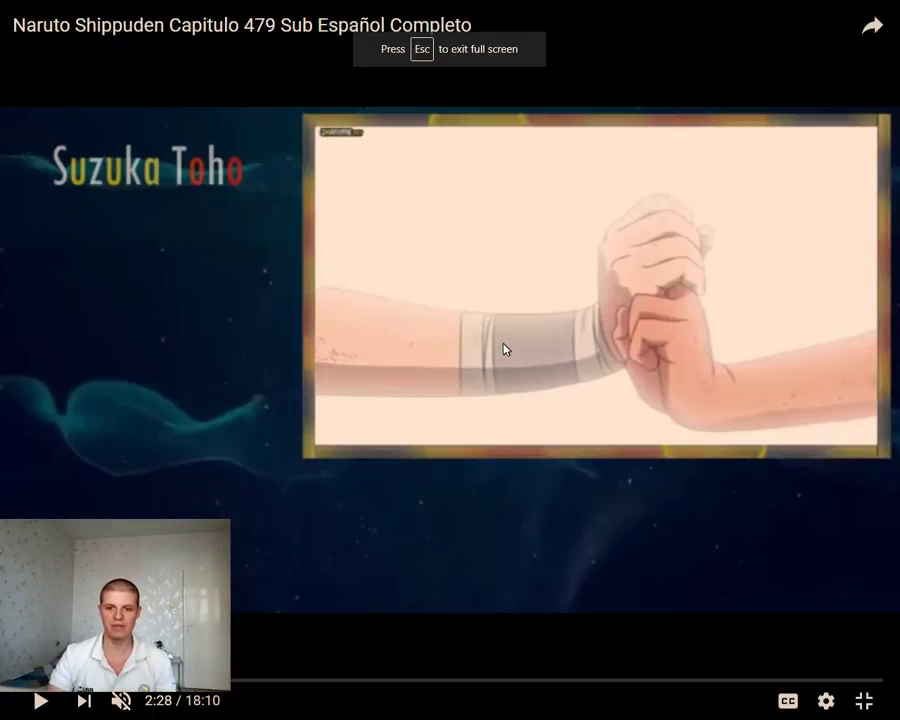
click(38, 697)
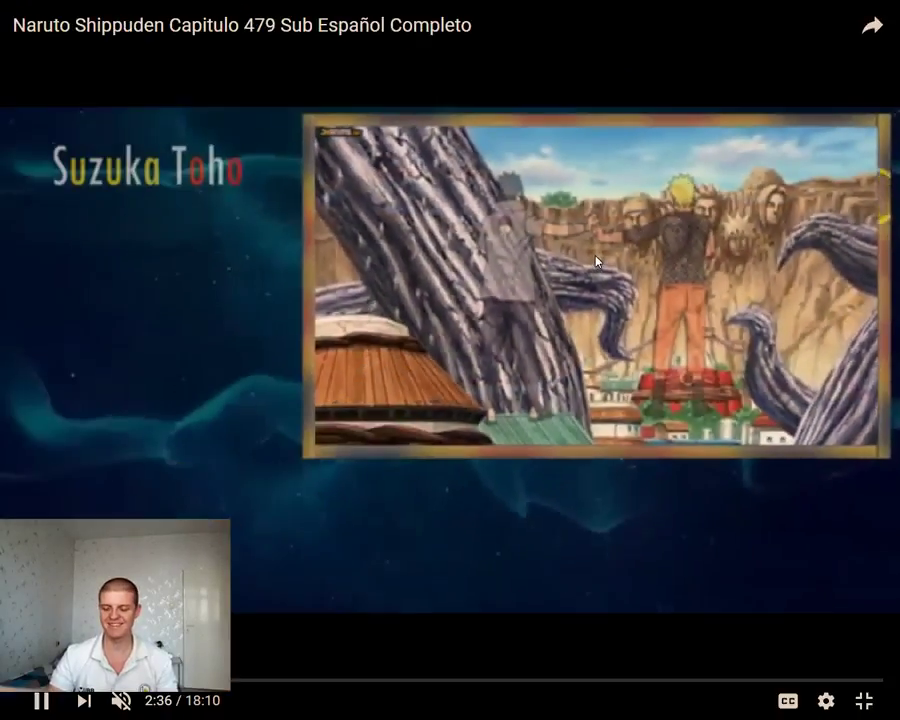
click(865, 700)
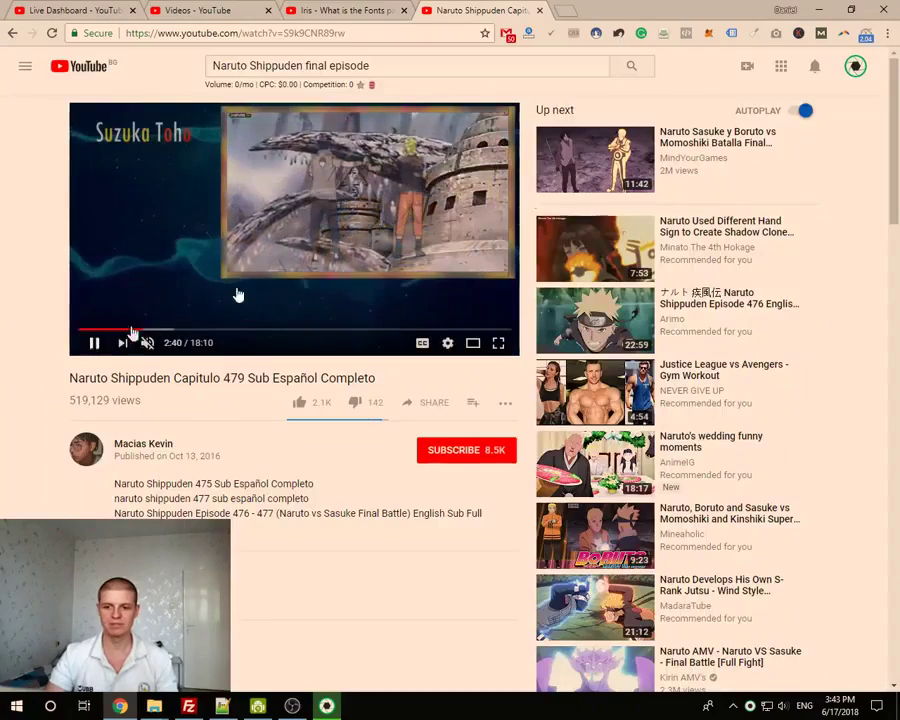
click(237, 293)
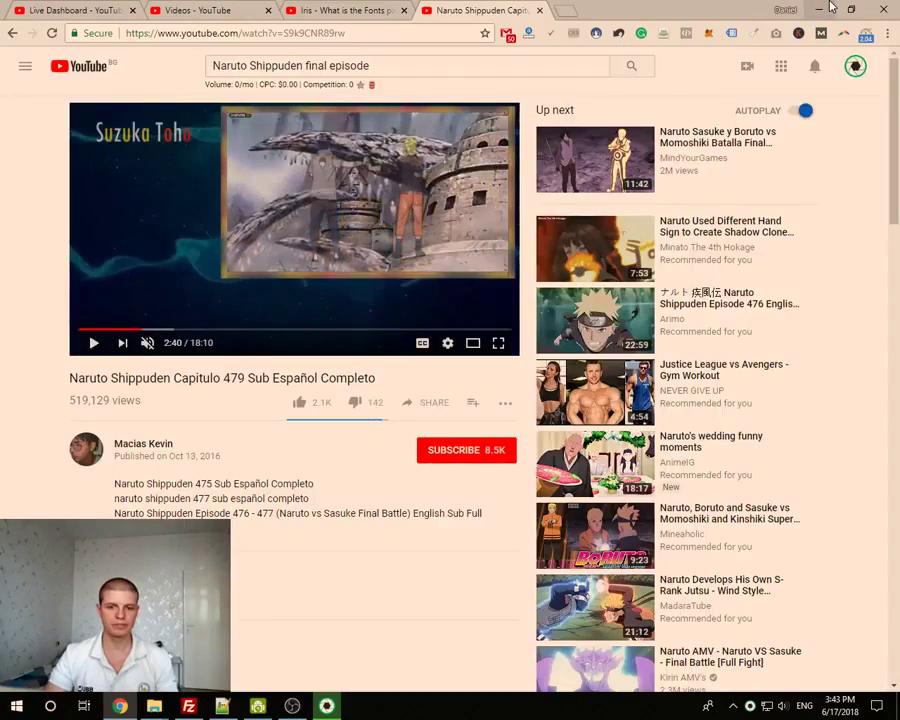
click(828, 8)
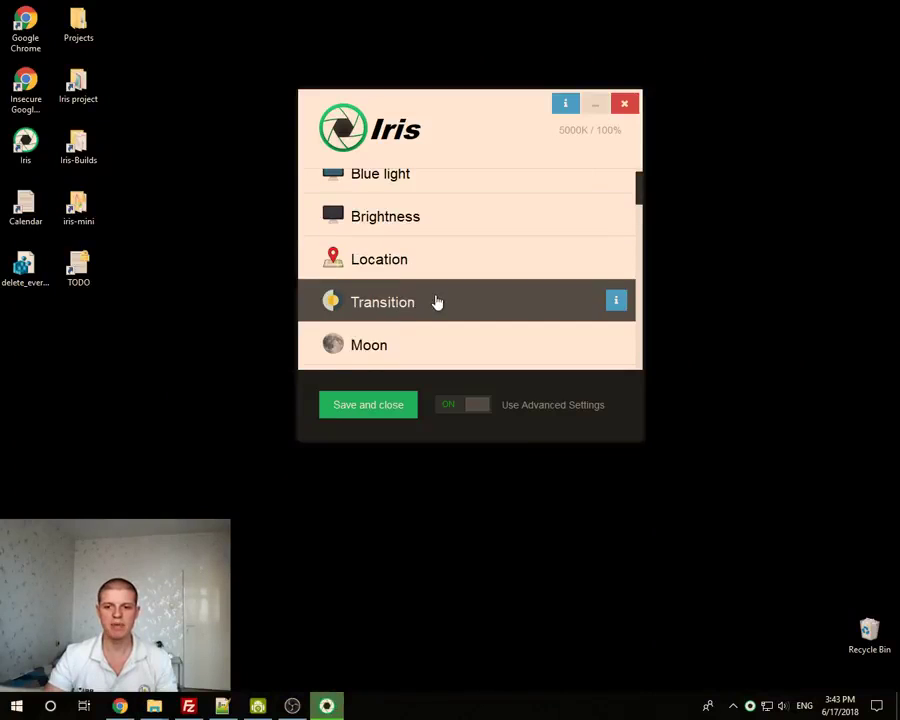
Open the Magnification settings to view its keyboard shortcuts and reposition the Iris window on the desktop
scroll(434, 298, down, 5)
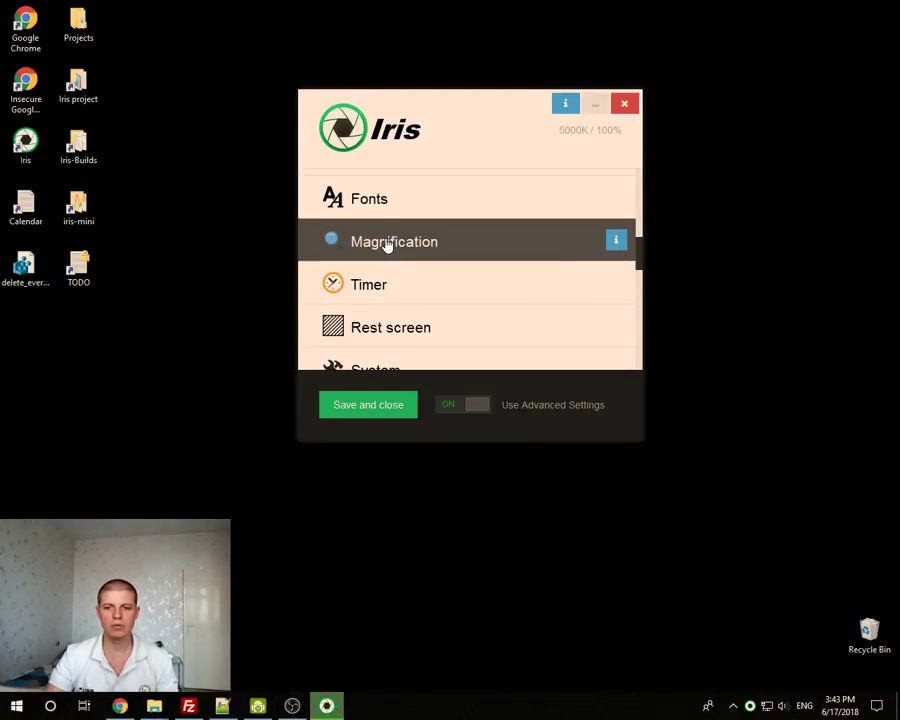
click(388, 245)
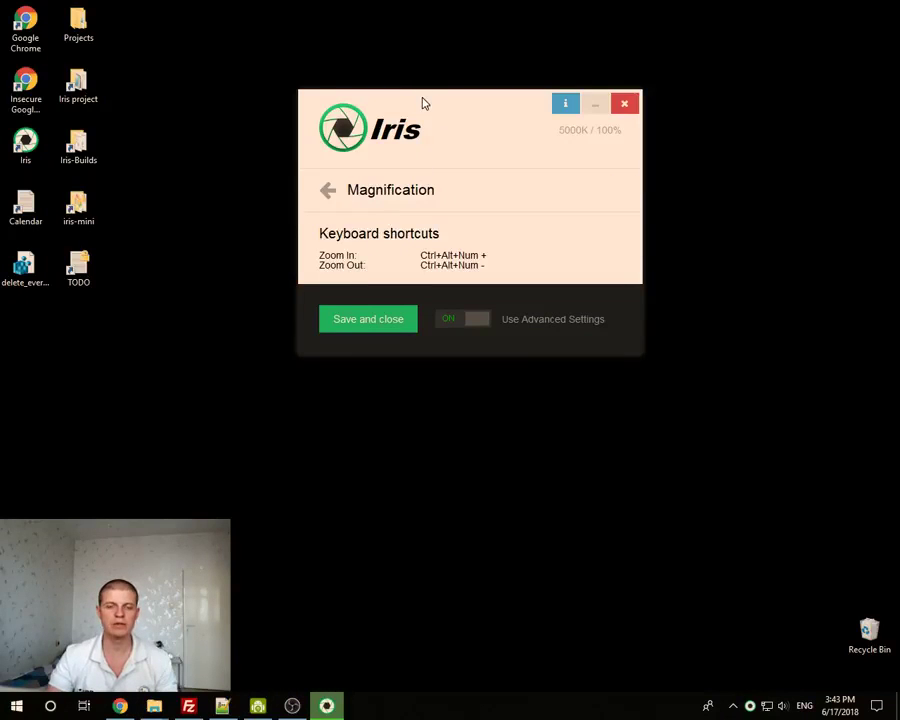
drag(422, 100, 433, 132)
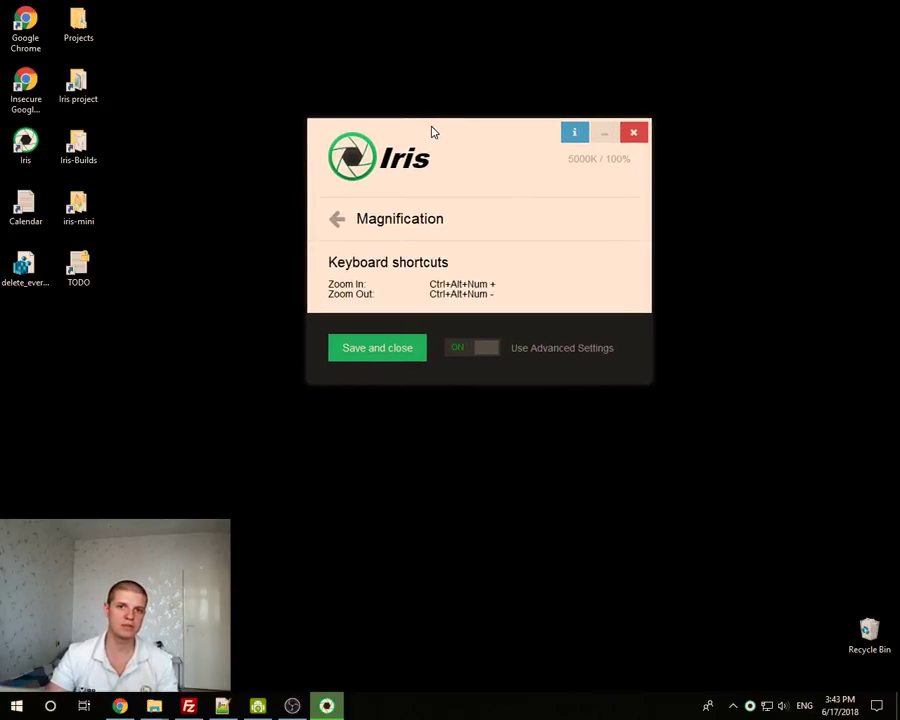
drag(248, 70, 204, 423)
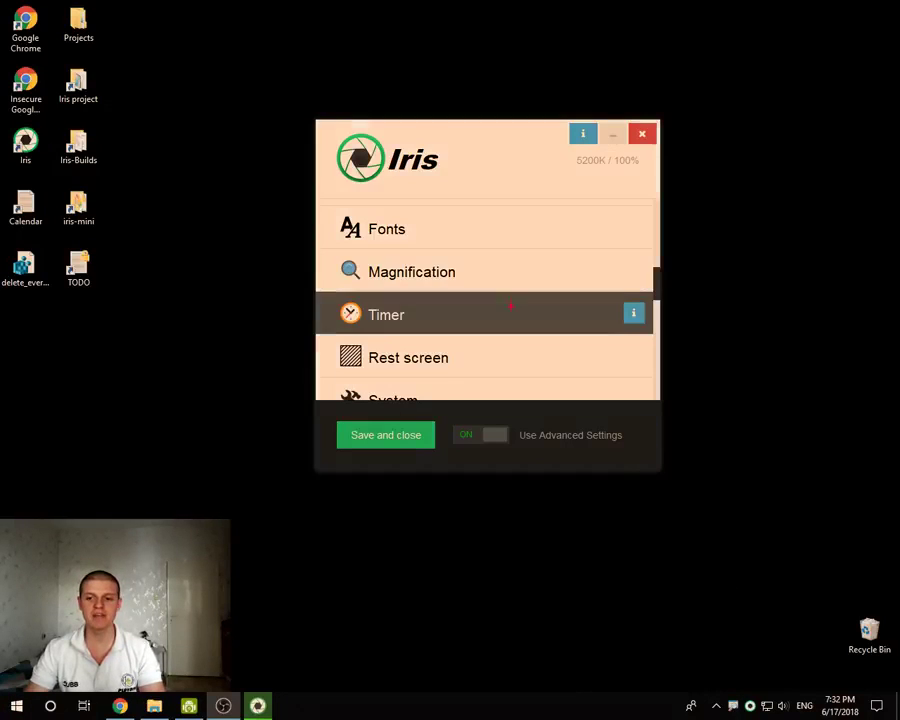
Circle the Timer entry with a red freehand loop, clear it, and switch Use Advanced Settings off and back on
mouse_move(505, 292)
mouse_down()
mouse_move(381, 286)
mouse_move(555, 338)
mouse_up()
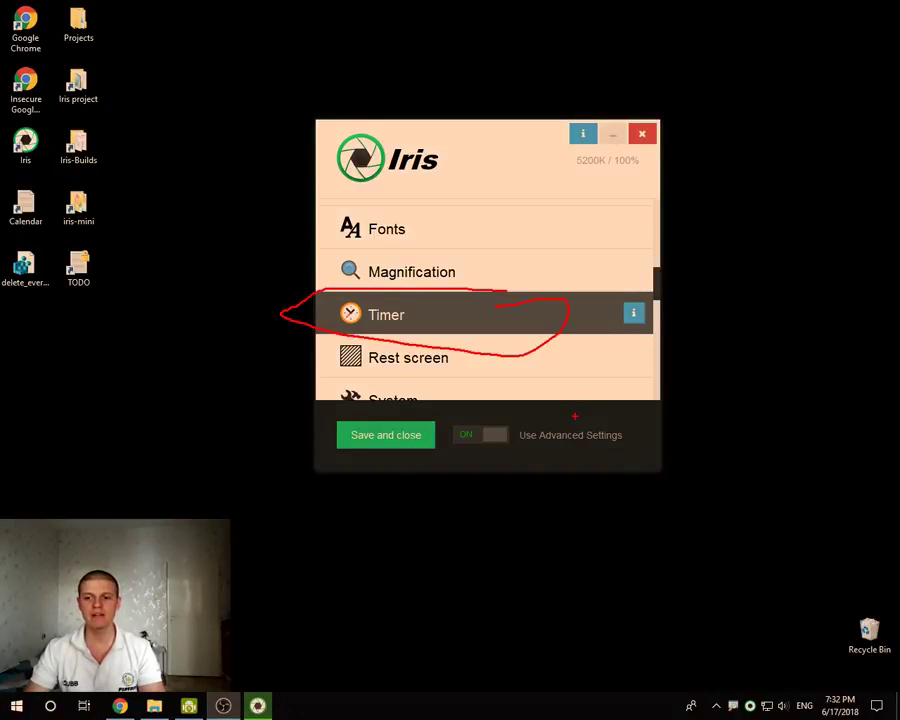
click(490, 436)
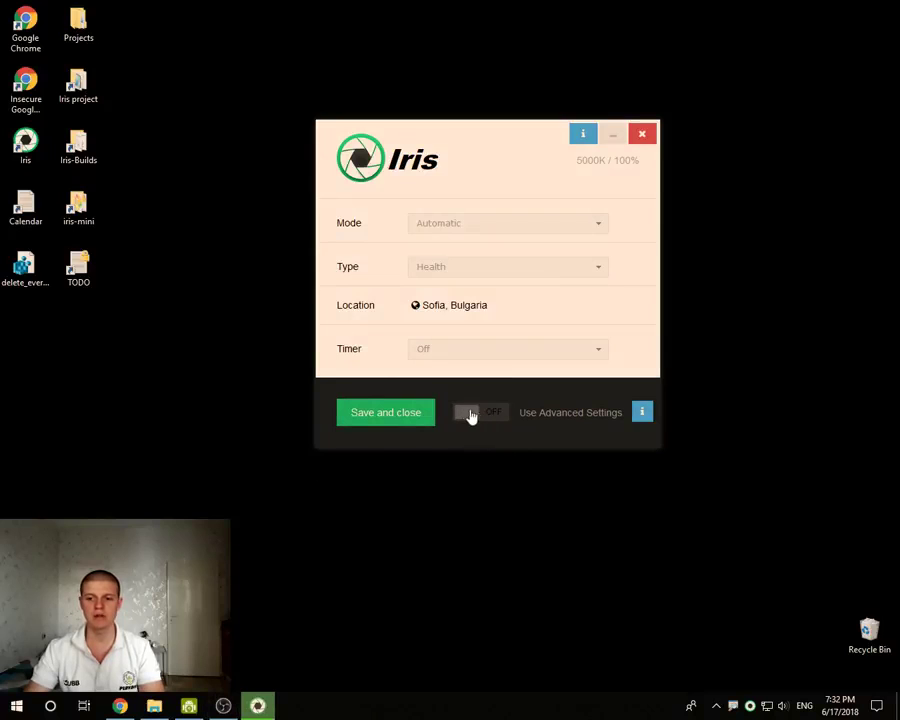
click(471, 416)
Find Timer in the advanced settings list and open its settings
scroll(376, 293, up, 3)
scroll(378, 291, down, 4)
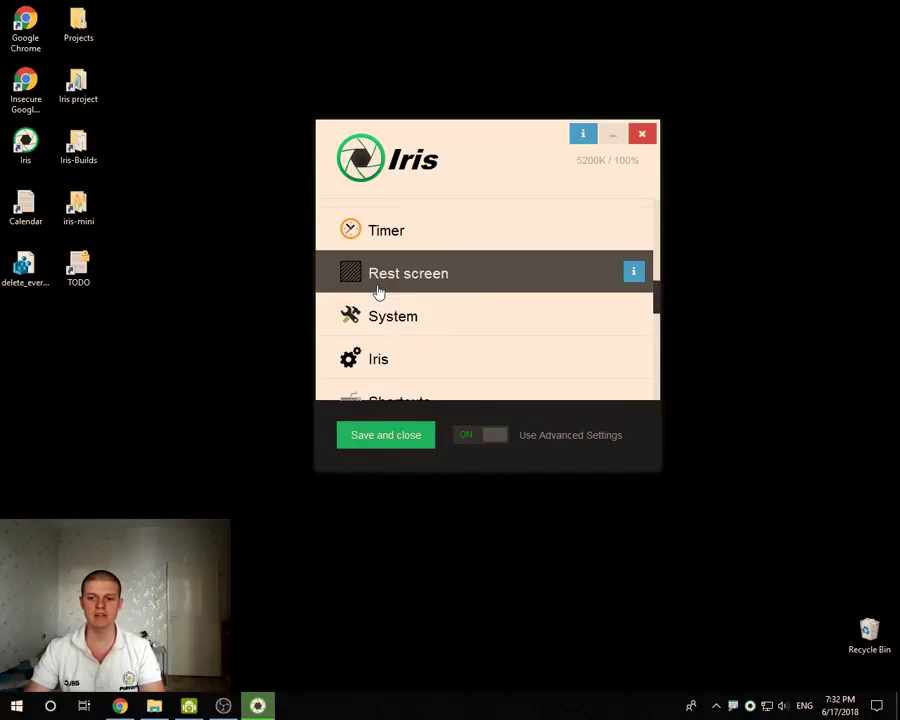
scroll(470, 262, up, 1)
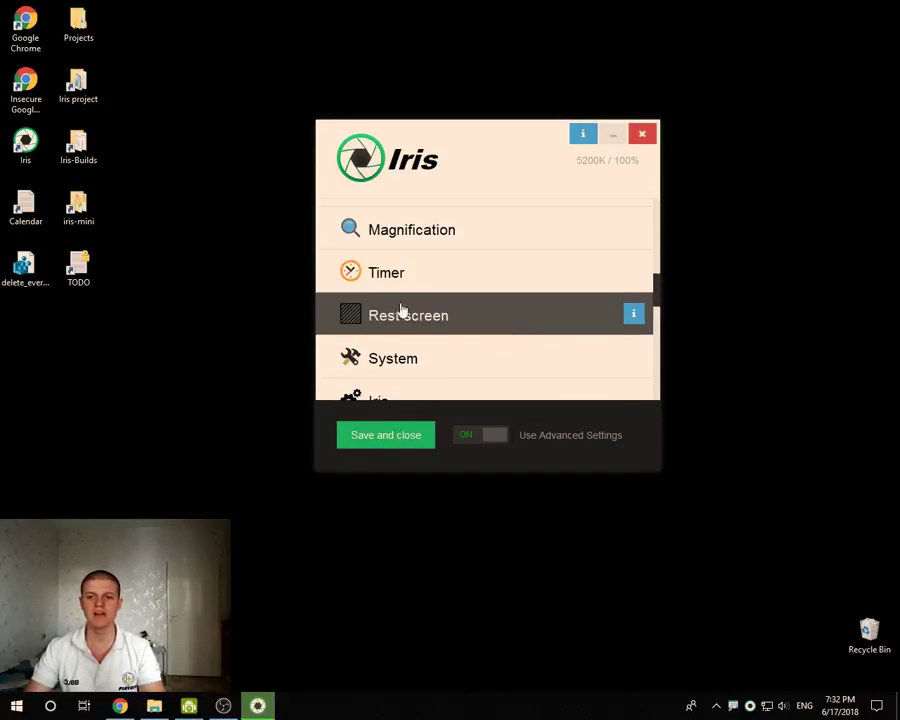
click(416, 271)
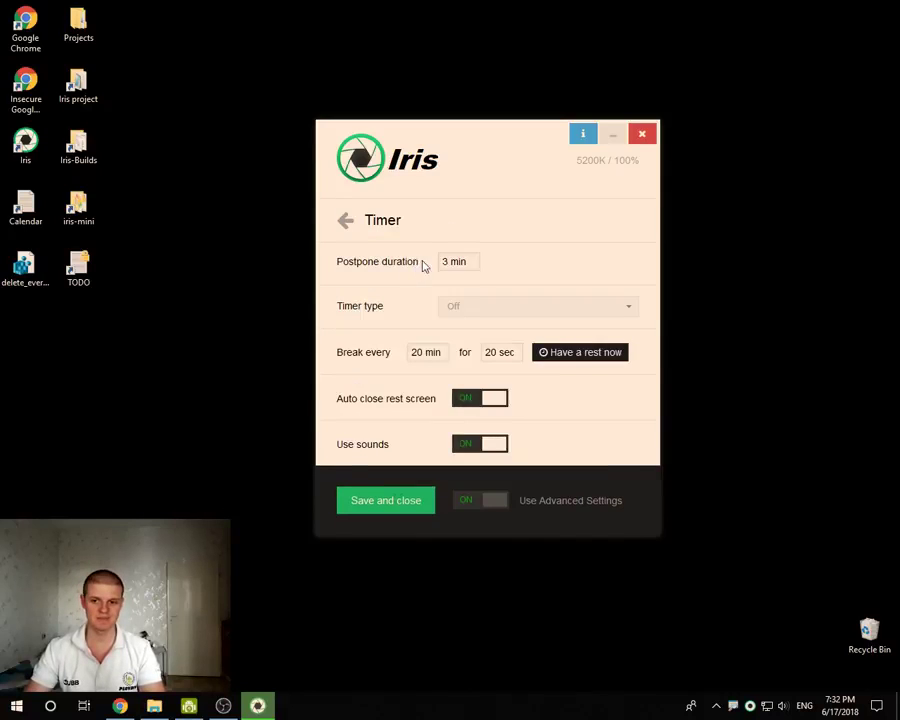
Draw a freehand stroke over the Timer settings with the screen annotation tool, clear it, and reposition the Iris window
key(ctrl+2)
mouse_move(626, 197)
mouse_down()
mouse_move(587, 192)
mouse_move(462, 390)
mouse_move(637, 256)
mouse_up()
key(Escape)
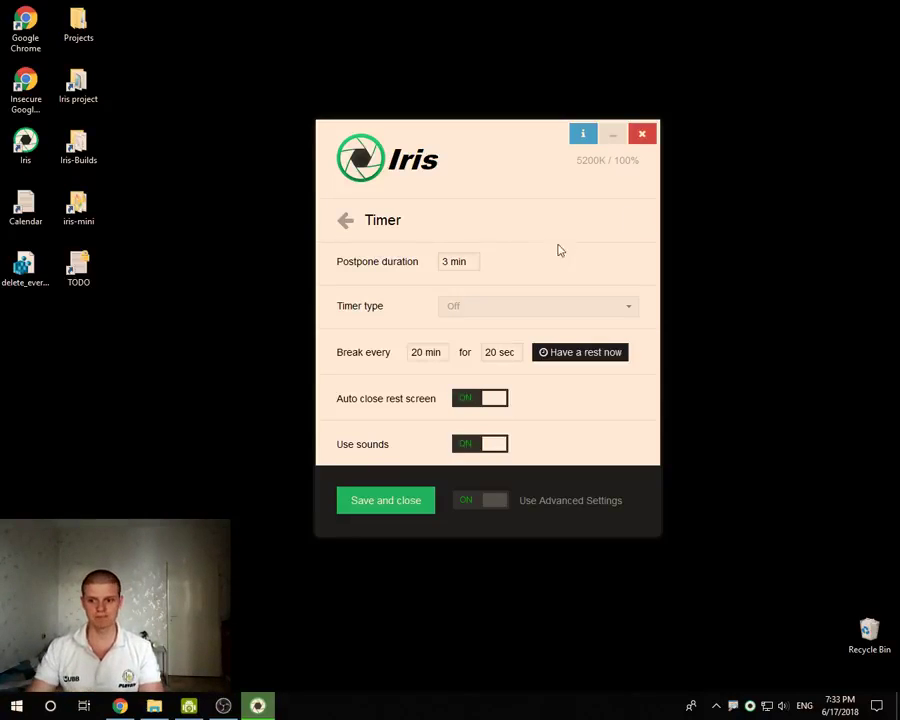
drag(472, 141, 447, 118)
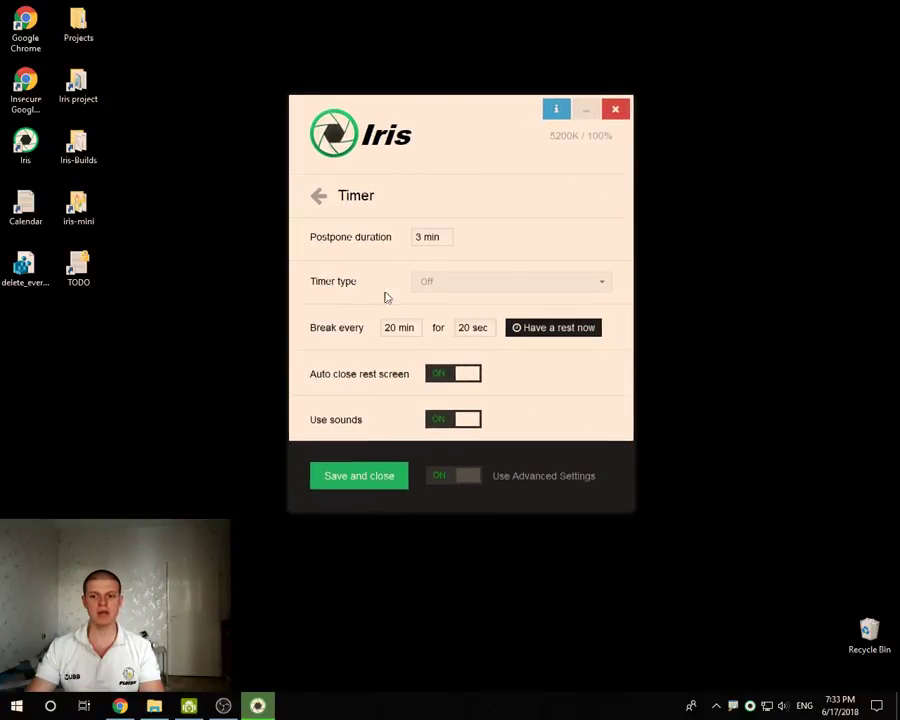
Set the timer type to Normal with a break every 1 min for 5 sec, and start a rest immediately
click(440, 286)
click(437, 330)
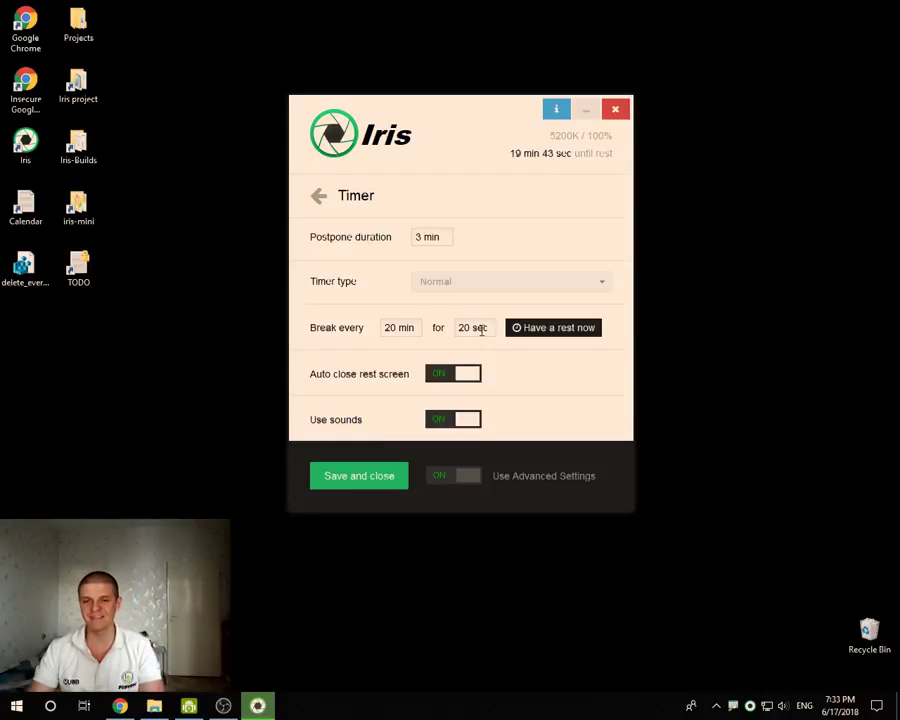
click(404, 329)
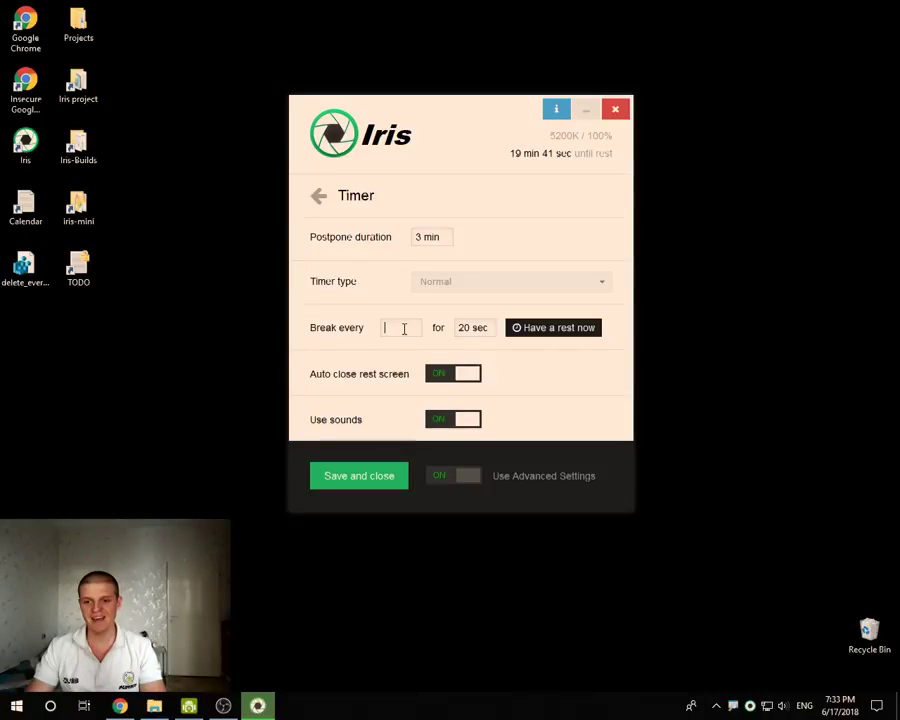
text(1 min)
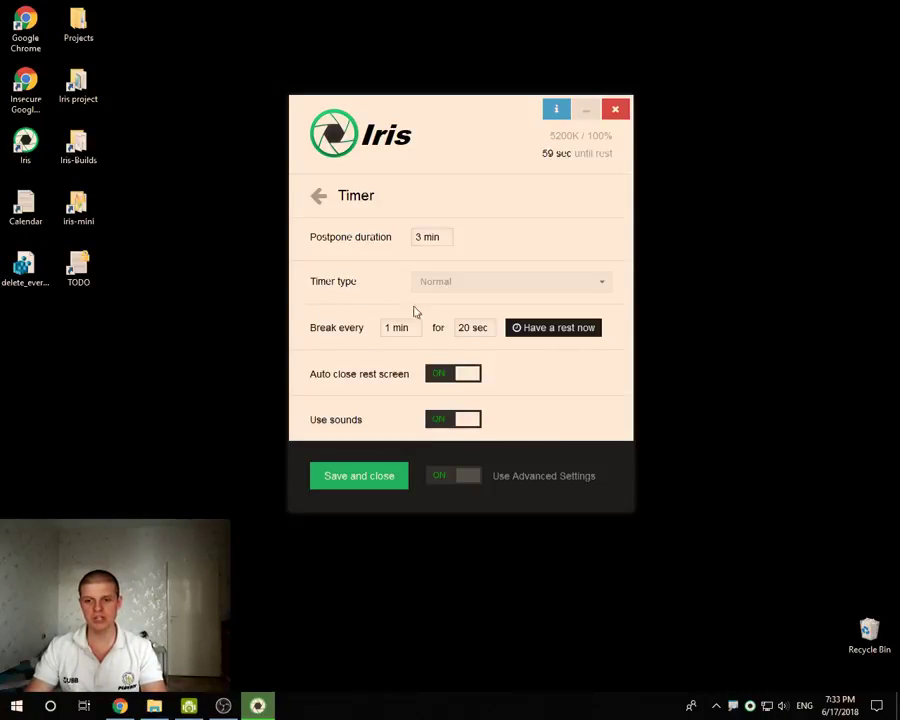
click(466, 333)
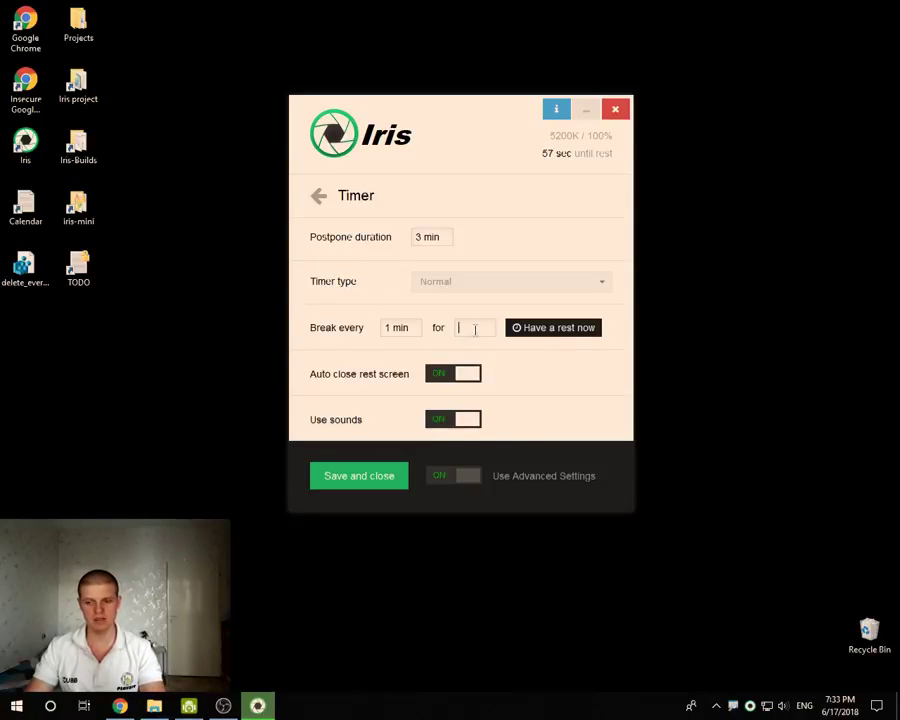
text(5 sec)
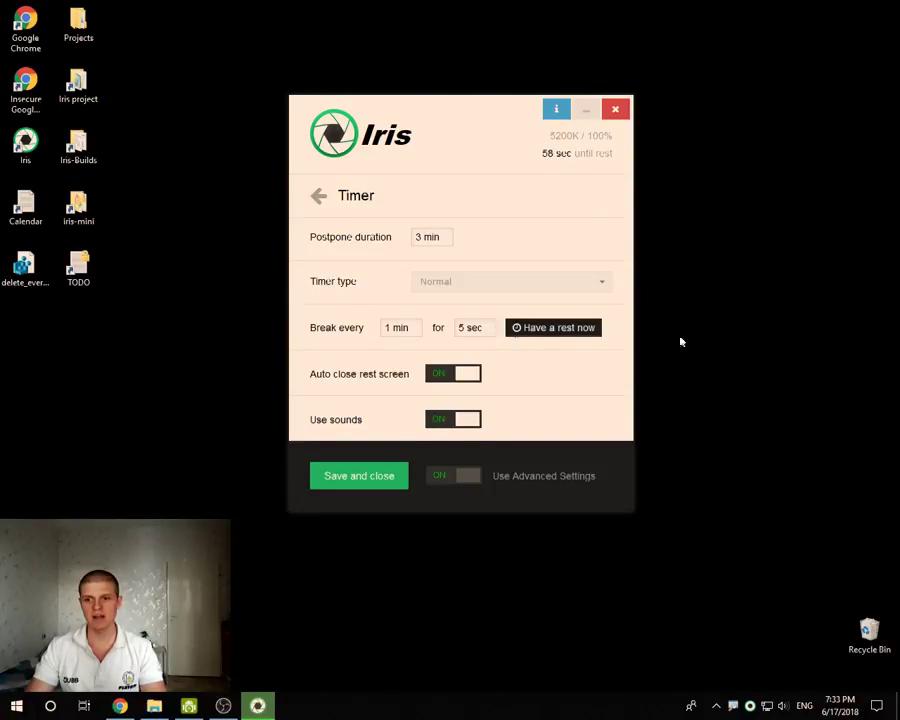
click(548, 331)
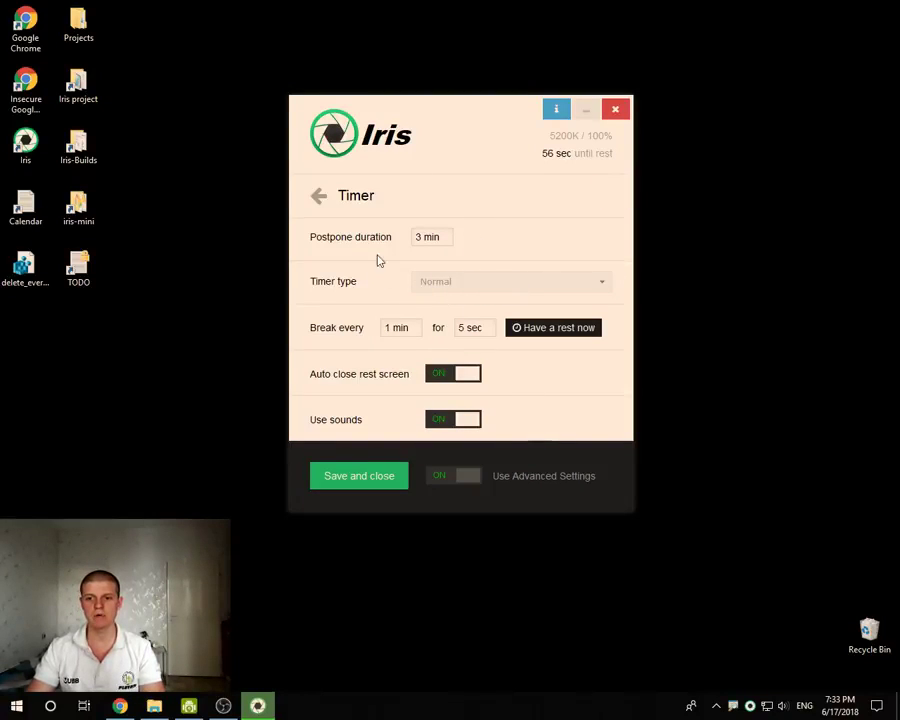
Set the timer type to Strict and start a rest immediately to demonstrate it
click(446, 292)
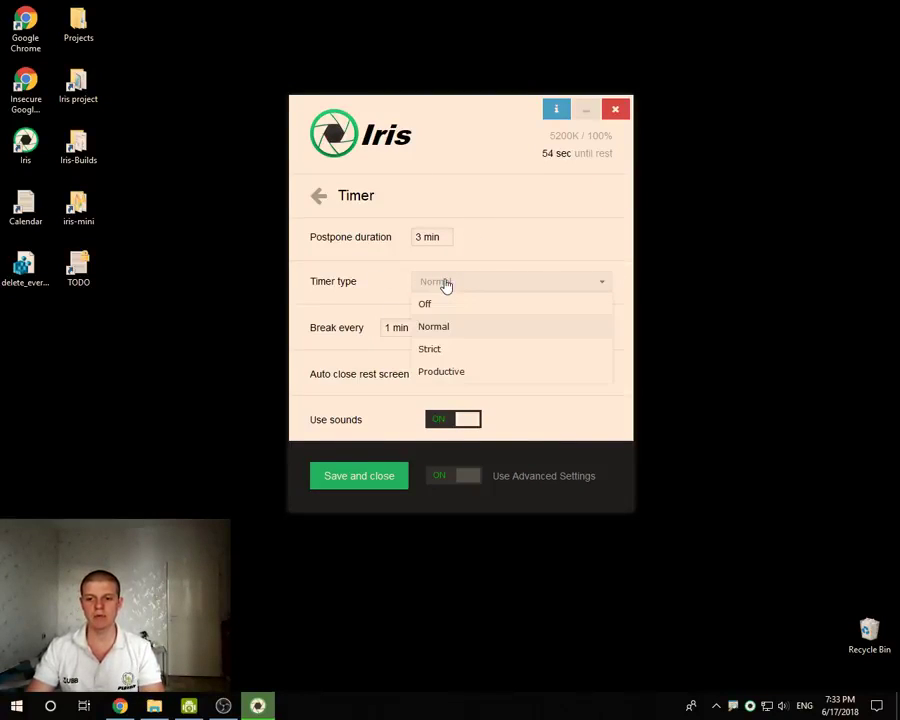
click(433, 353)
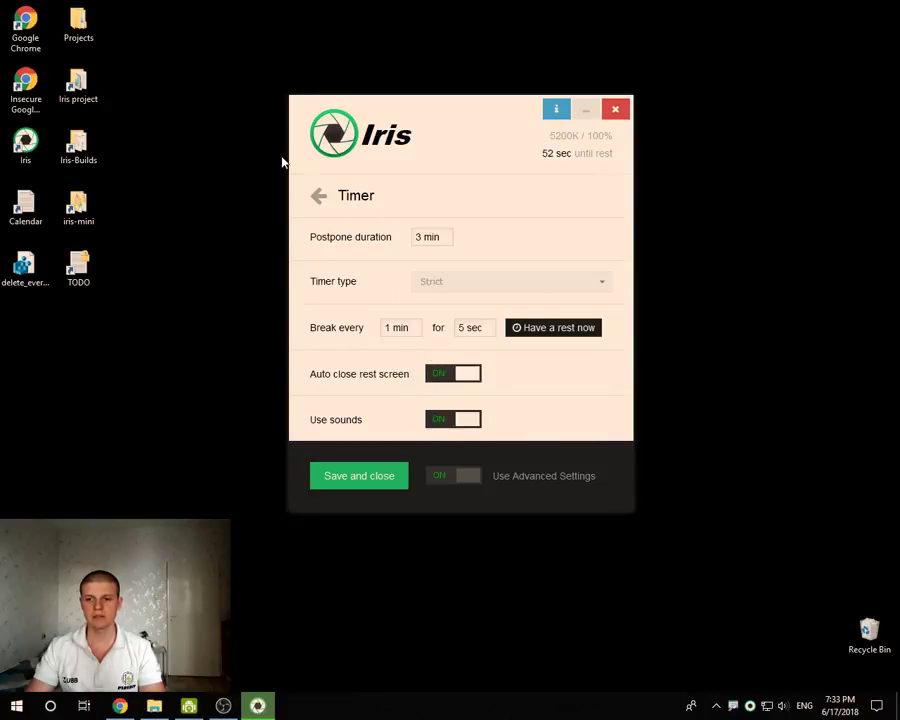
click(536, 335)
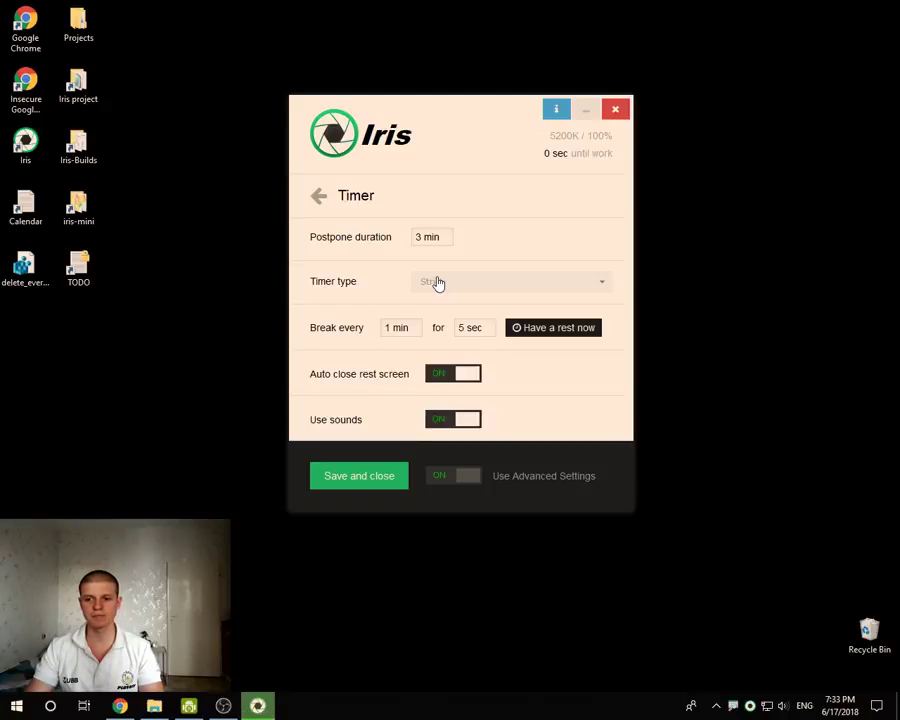
Set the timer type to Productive
click(436, 283)
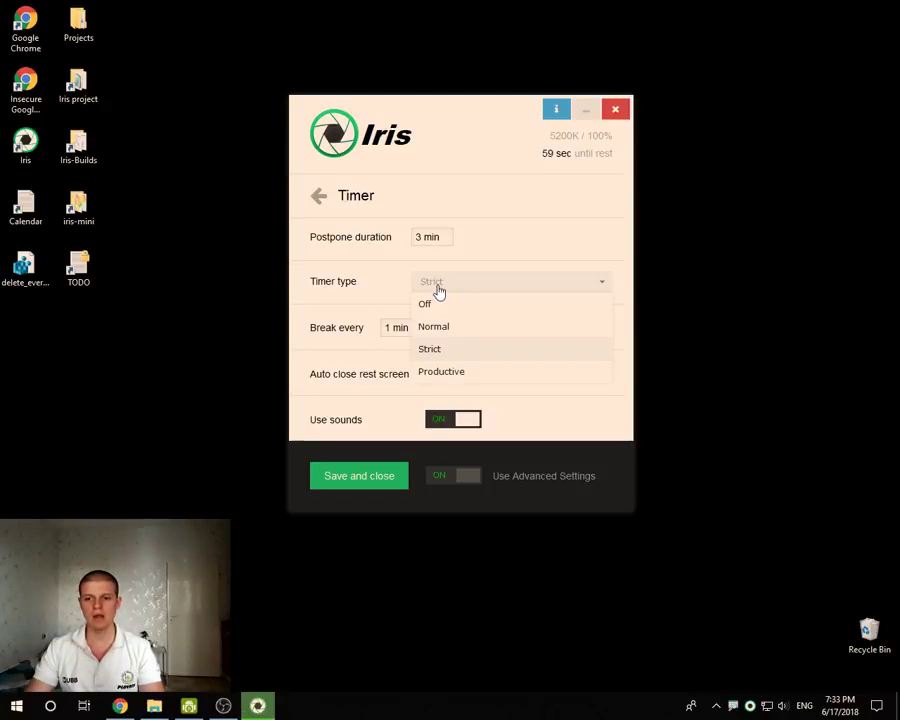
click(438, 373)
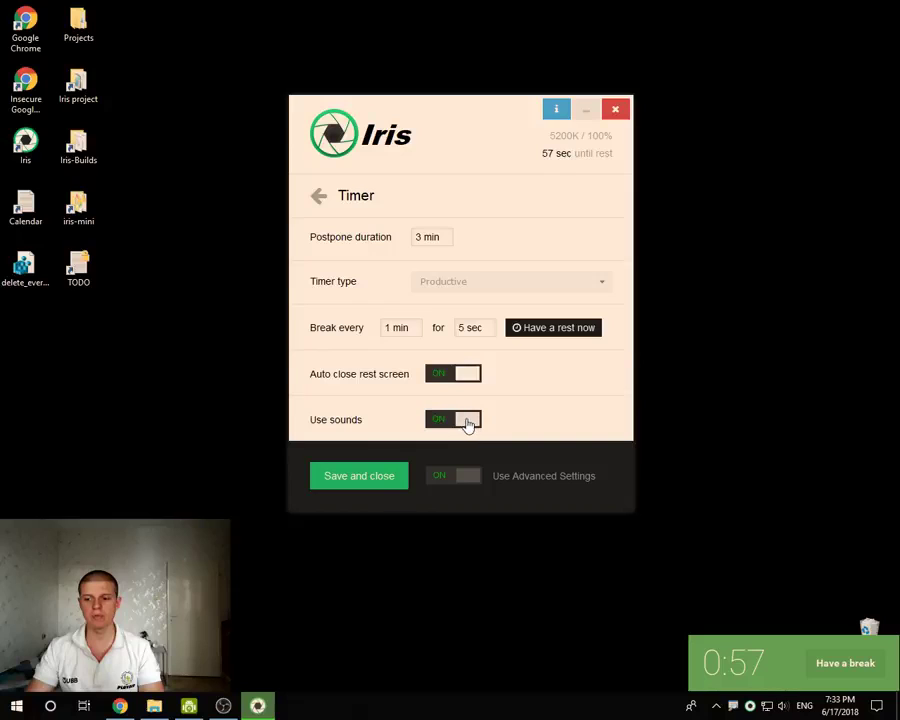
Toggle the timer's Use sounds option, leaving it off, and move the floating countdown onto the empty desktop below the settings window
click(465, 423)
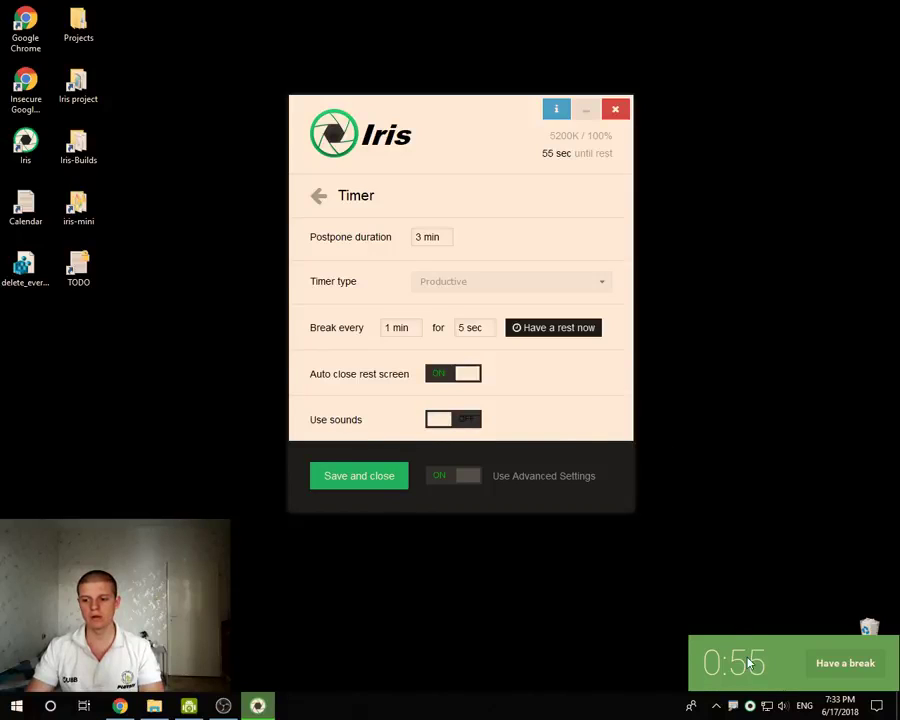
drag(749, 663, 661, 530)
click(445, 421)
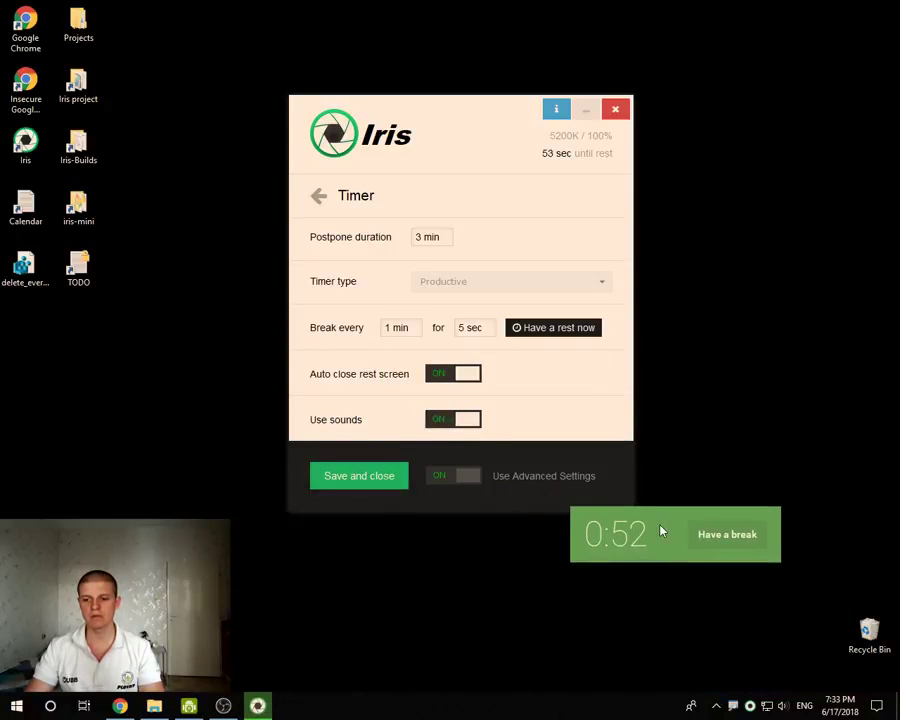
click(472, 422)
drag(628, 545, 646, 601)
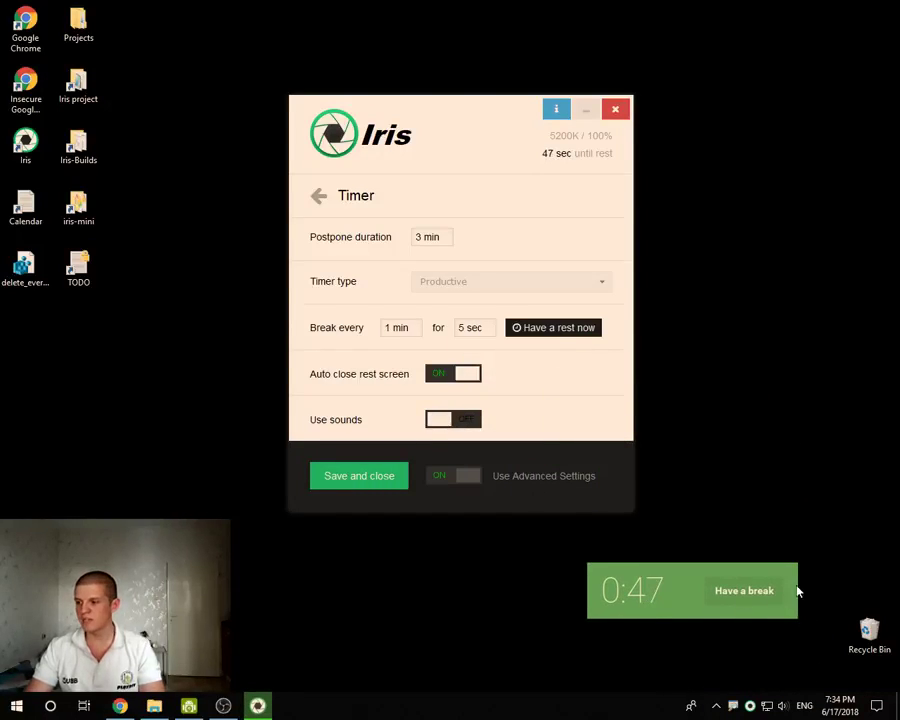
Start a break from the floating countdown and move the countdown around the desktop
click(733, 595)
drag(641, 613, 568, 603)
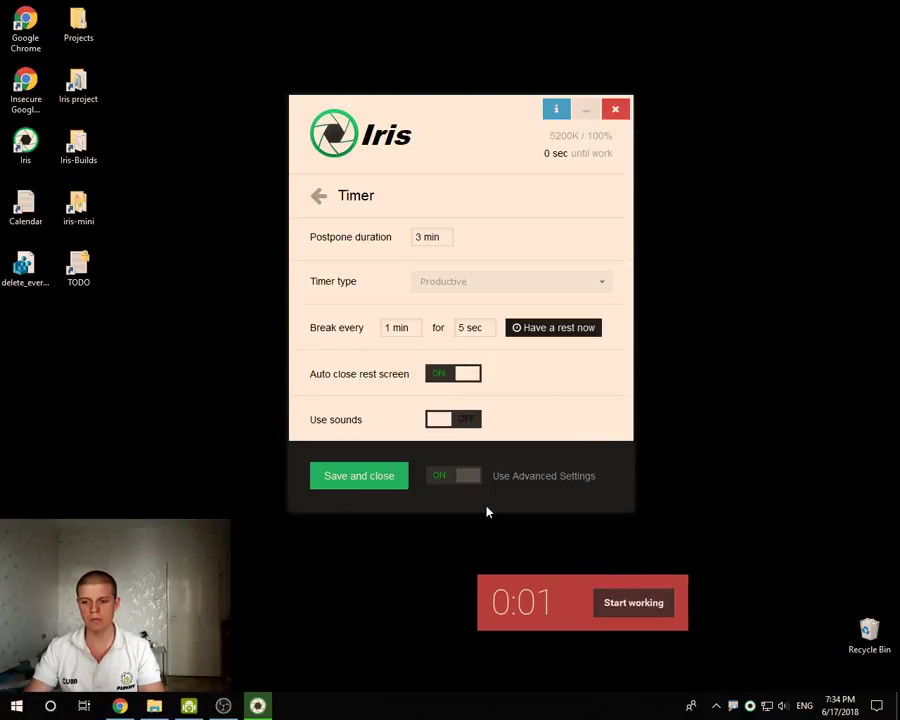
drag(534, 602, 703, 573)
Set the timer type to Normal and return to the settings list
click(440, 281)
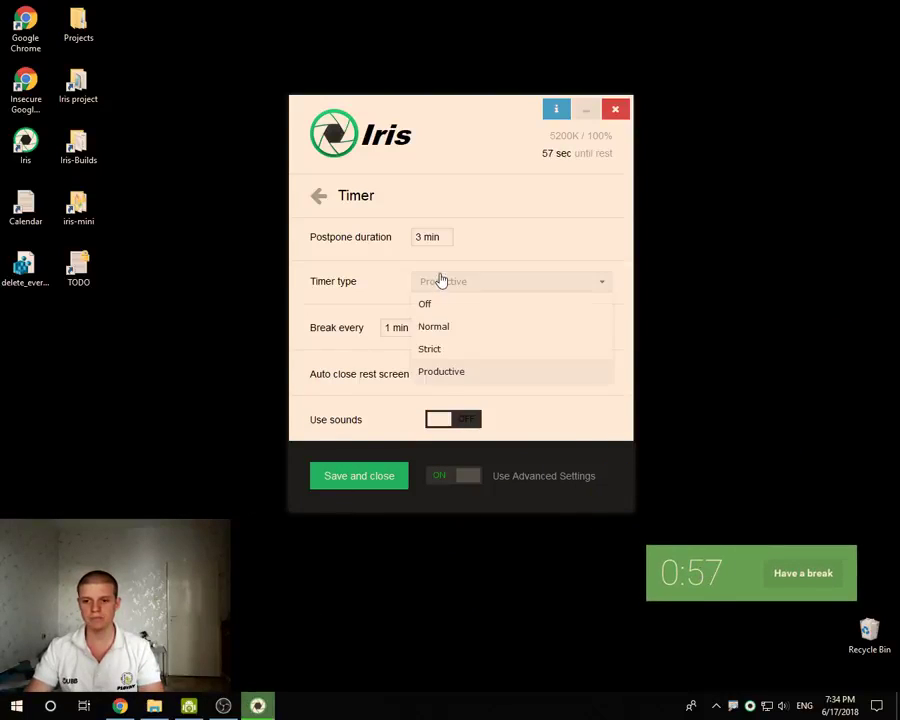
click(433, 329)
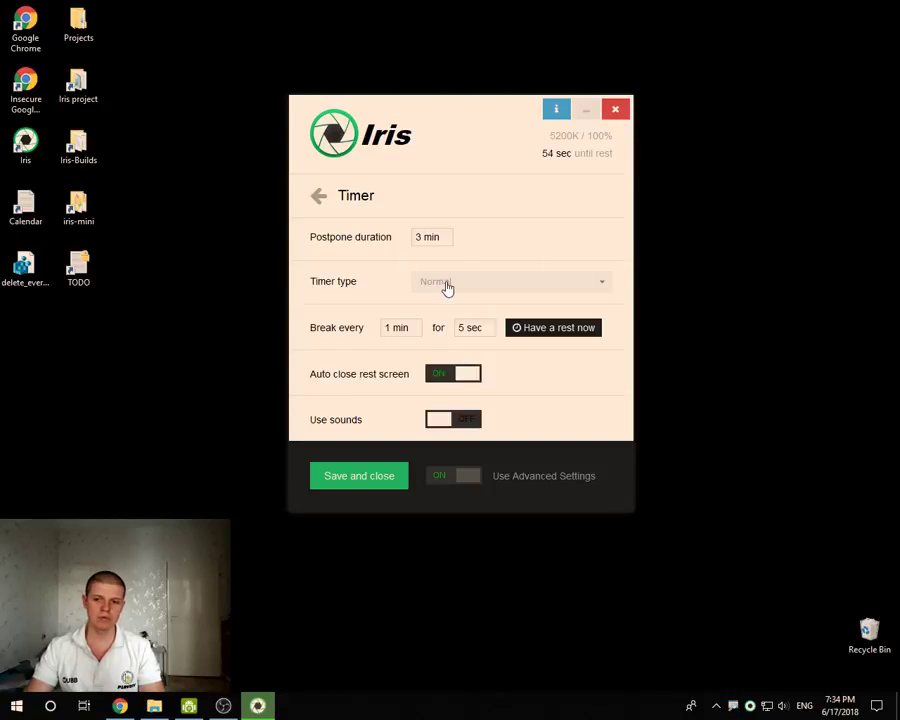
click(317, 195)
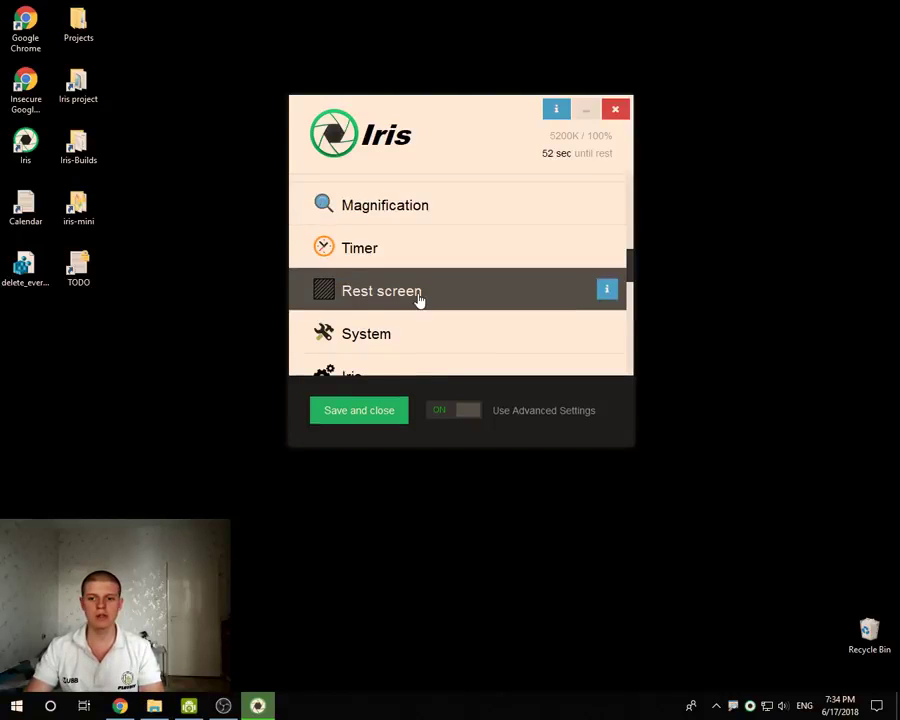
Set the rest screen type to Standard and return to the settings list
scroll(410, 285, down, 2)
click(370, 208)
click(448, 245)
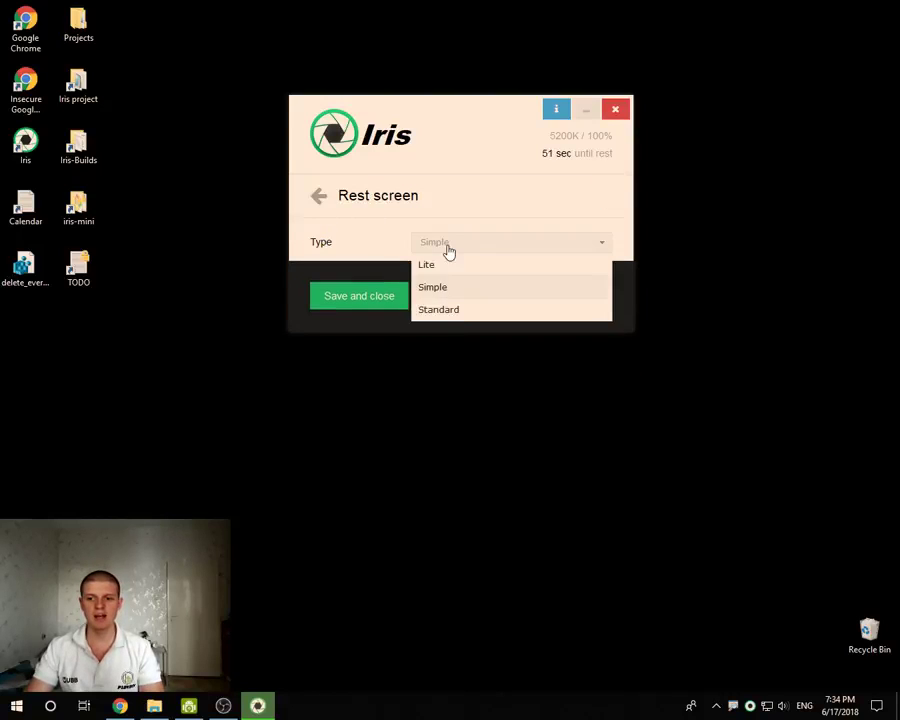
click(442, 309)
click(329, 203)
Start a rest immediately from the Timer settings and skip it from the rest screen
scroll(452, 291, up, 2)
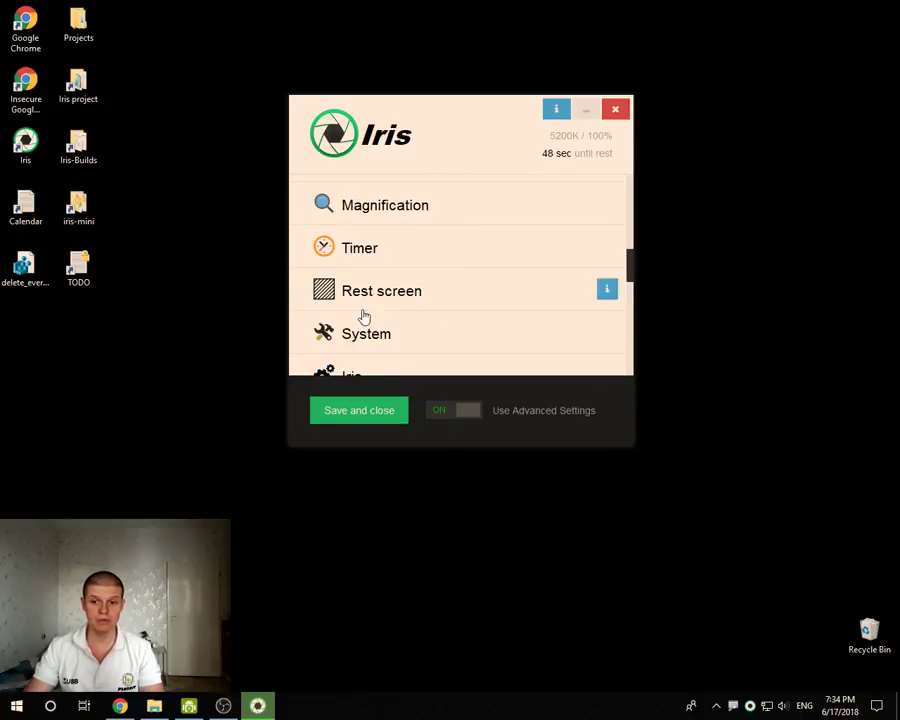
click(393, 252)
click(538, 322)
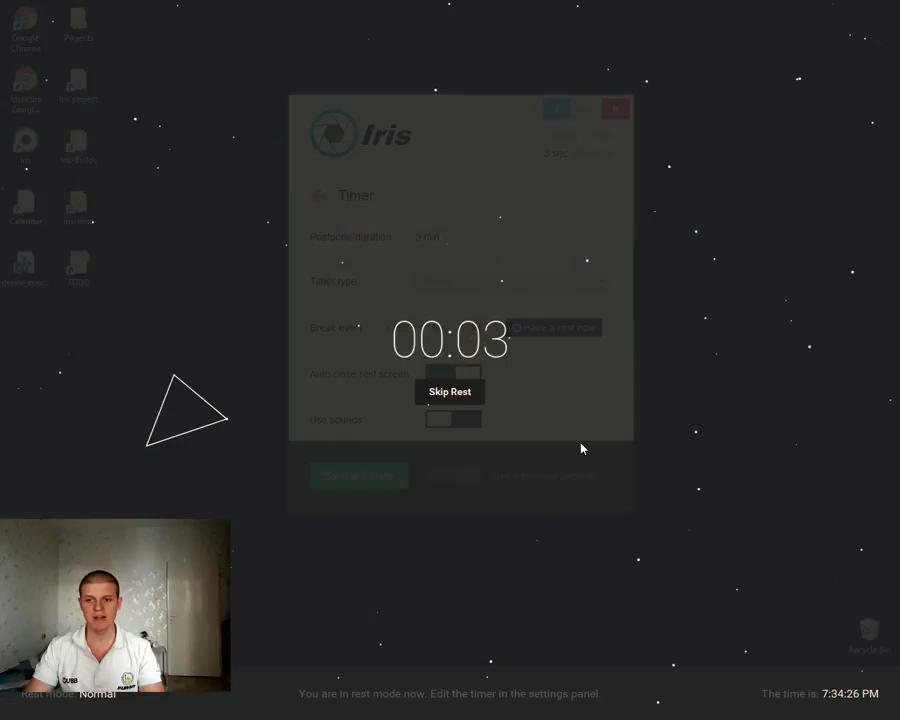
click(452, 394)
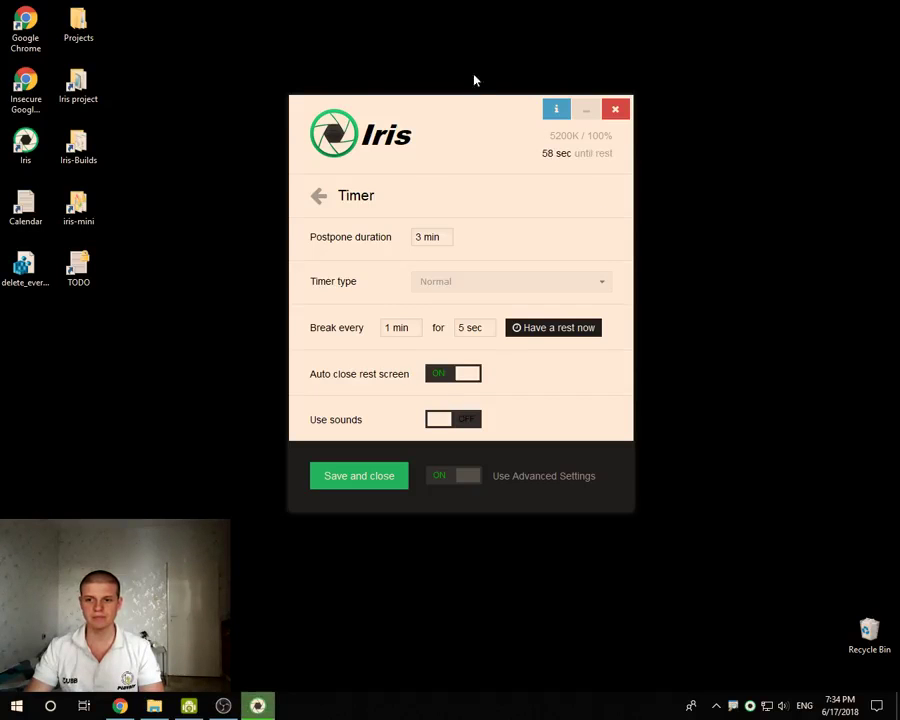
Reposition the Iris window, circle the desktop area above the system tray with the annotation tool, and clear the drawing
drag(455, 112, 422, 110)
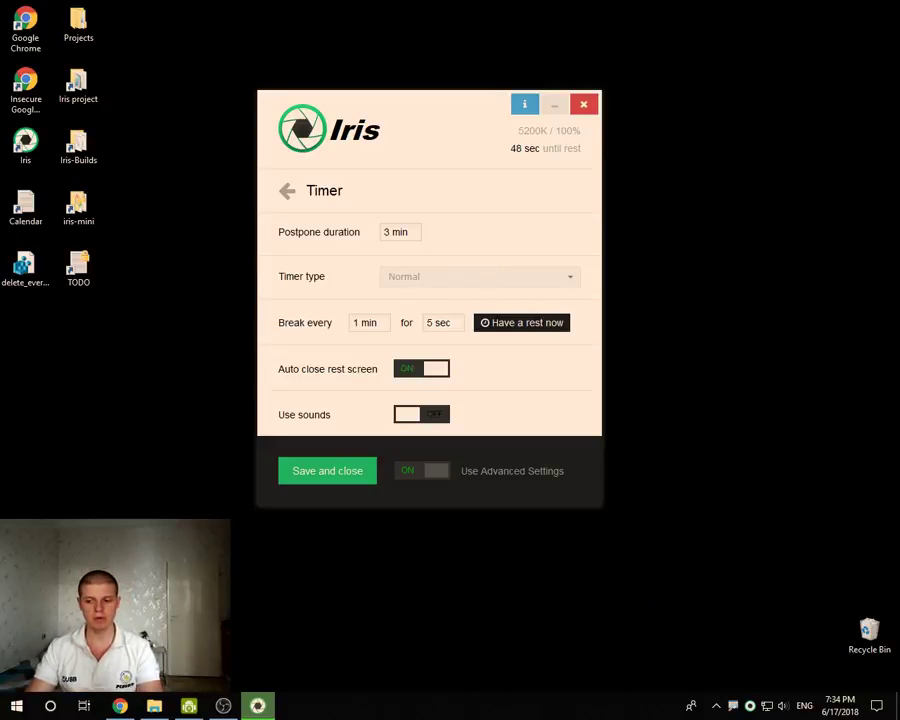
mouse_move(672, 595)
mouse_down()
mouse_move(838, 590)
mouse_move(616, 680)
mouse_up()
drag(838, 590, 896, 660)
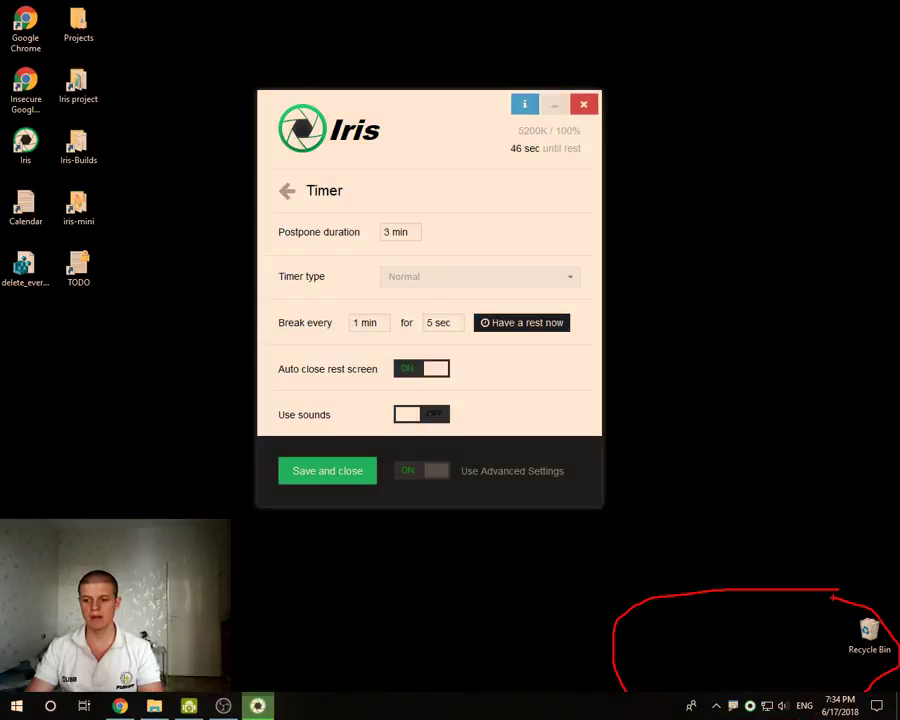
key(Escape)
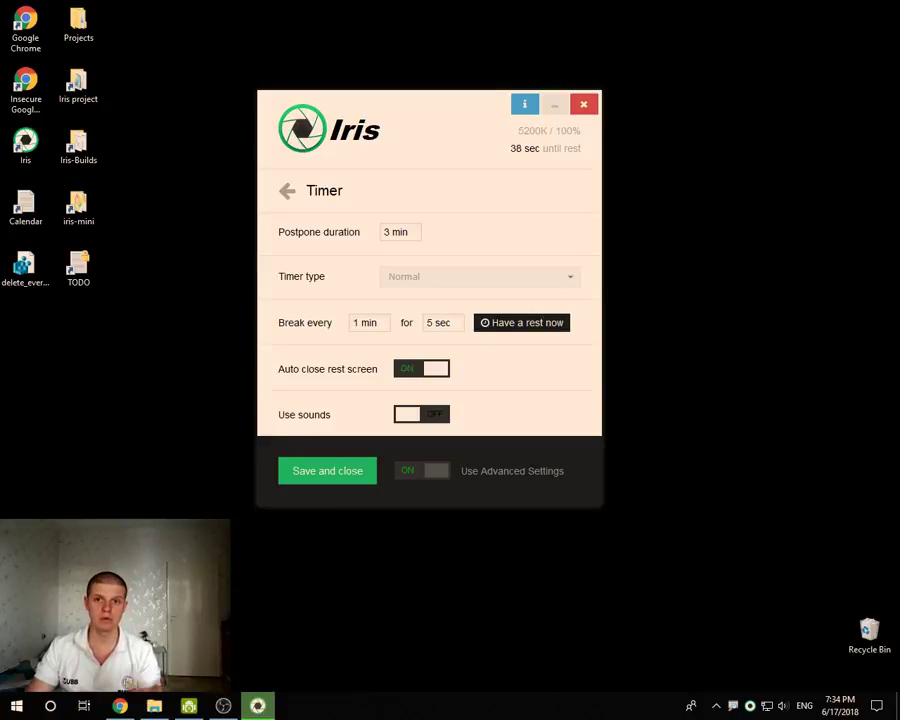
Circle the 1 min break interval and the 5 sec break length with the annotation tool, clearing each drawing
drag(436, 101, 433, 123)
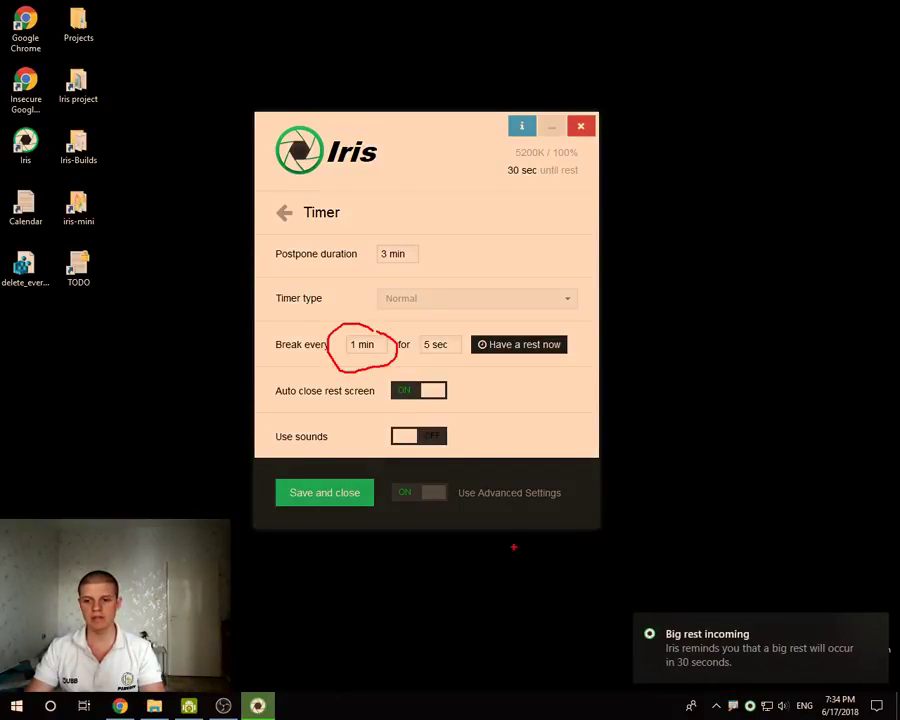
key(Escape)
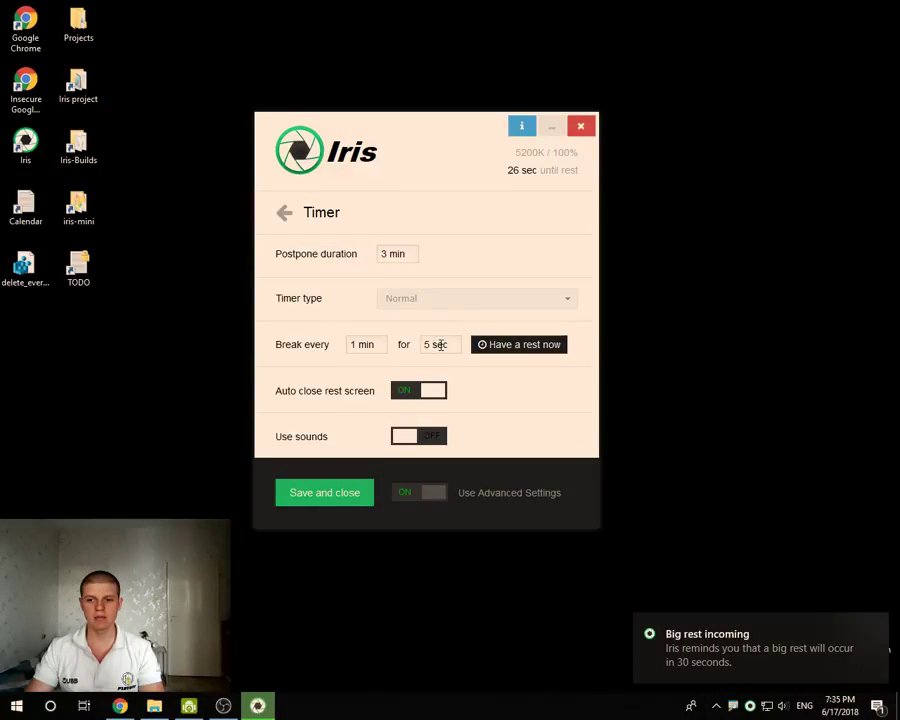
key(ctrl+2)
mouse_move(447, 326)
mouse_down()
mouse_move(458, 364)
mouse_move(446, 329)
mouse_up()
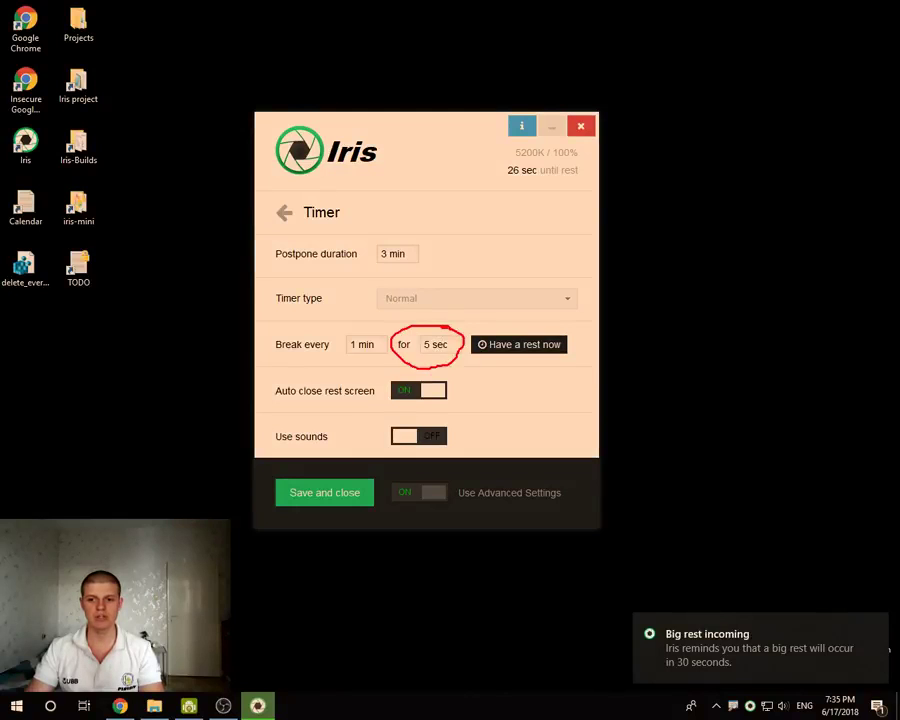
key(Escape)
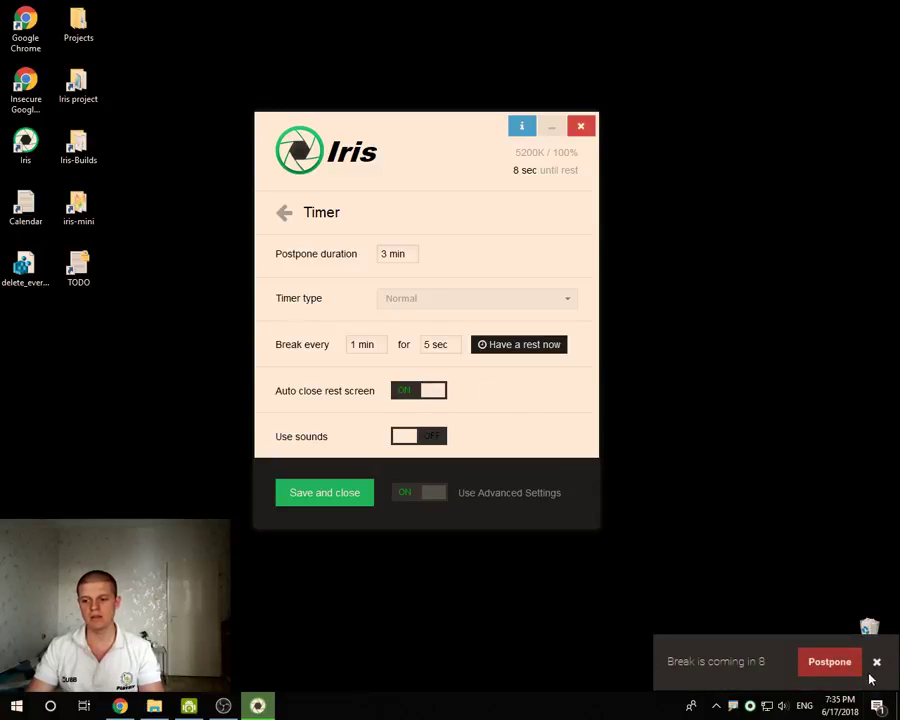
Circle the upcoming break notice with its Postpone option using the annotation tool, and clear the drawing
mouse_move(745, 610)
mouse_down()
mouse_move(803, 608)
mouse_move(866, 690)
mouse_up()
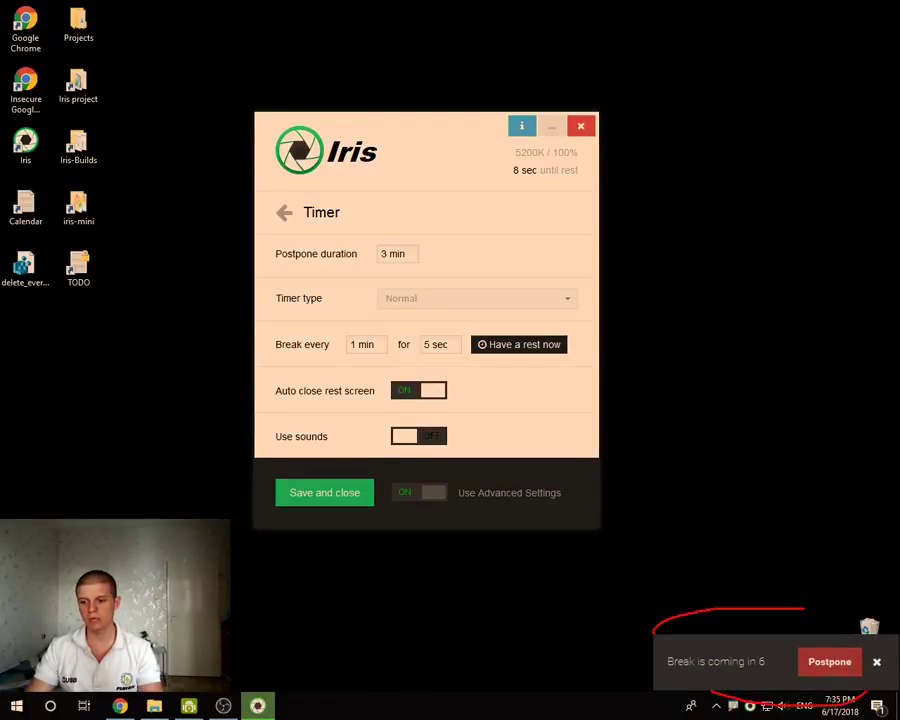
key(Escape)
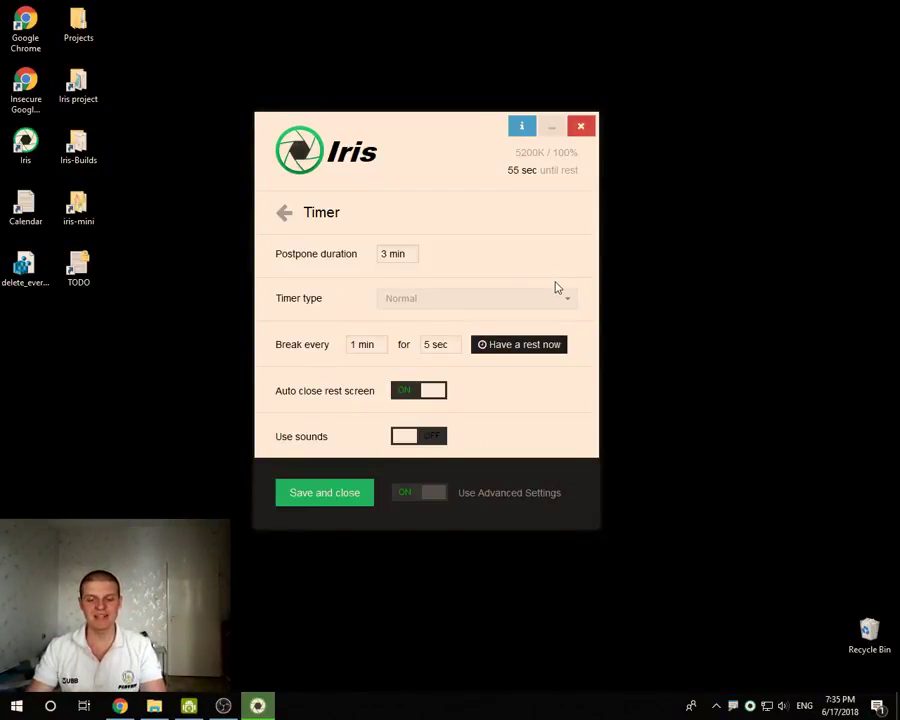
Reposition the Iris window and dismiss the Big rest incoming notification
mouse_move(503, 198)
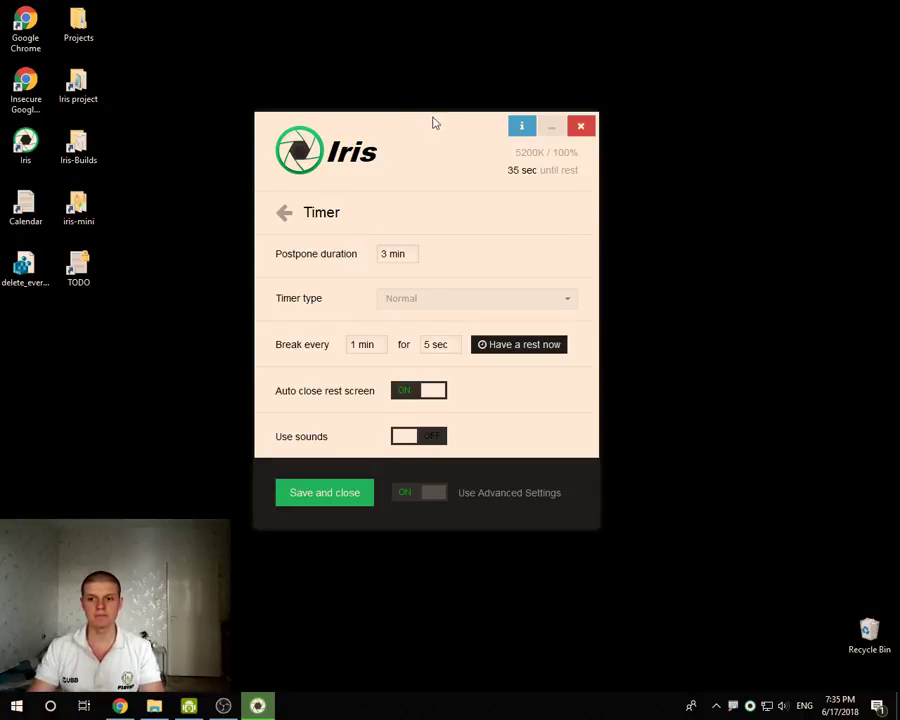
mouse_move(435, 122)
mouse_down()
mouse_move(438, 96)
mouse_move(435, 144)
mouse_up()
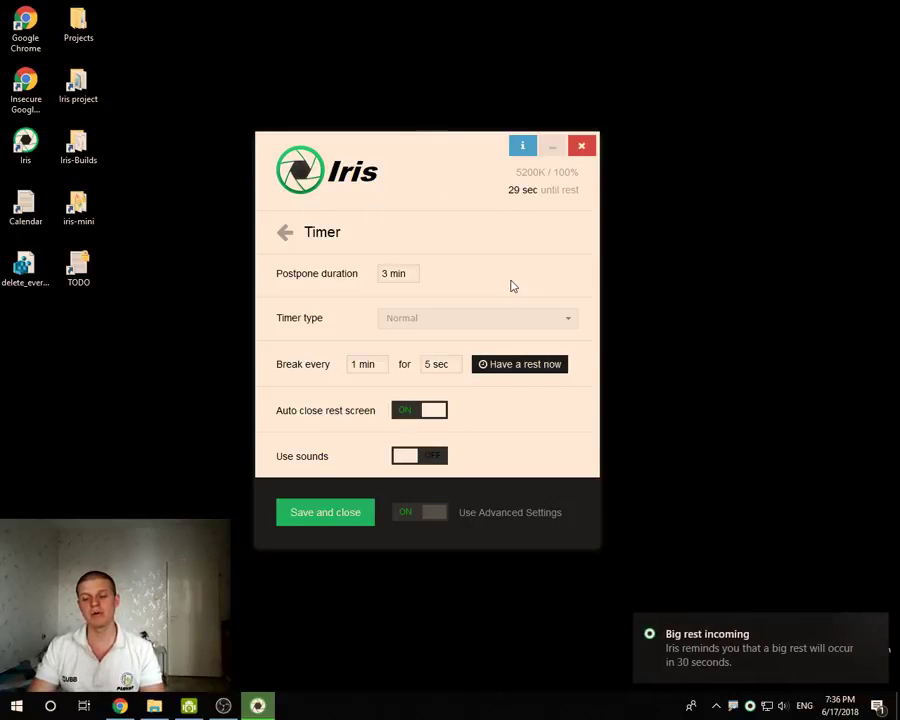
click(876, 626)
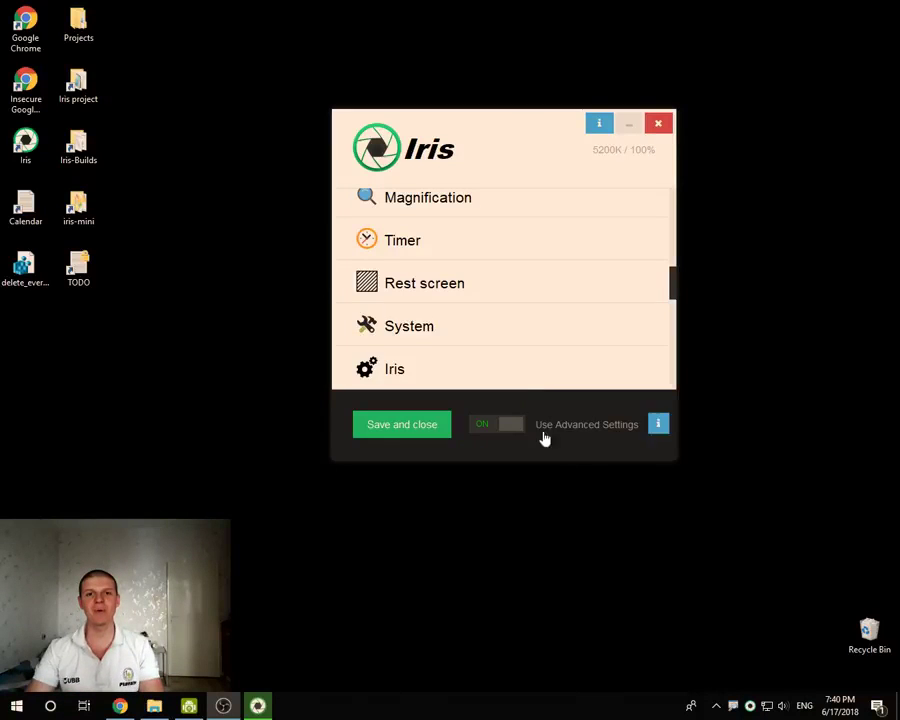
Draw an annotation stroke over the settings list and clear it
mouse_move(505, 242)
mouse_down()
mouse_move(476, 371)
mouse_move(503, 239)
mouse_up()
key(Escape)
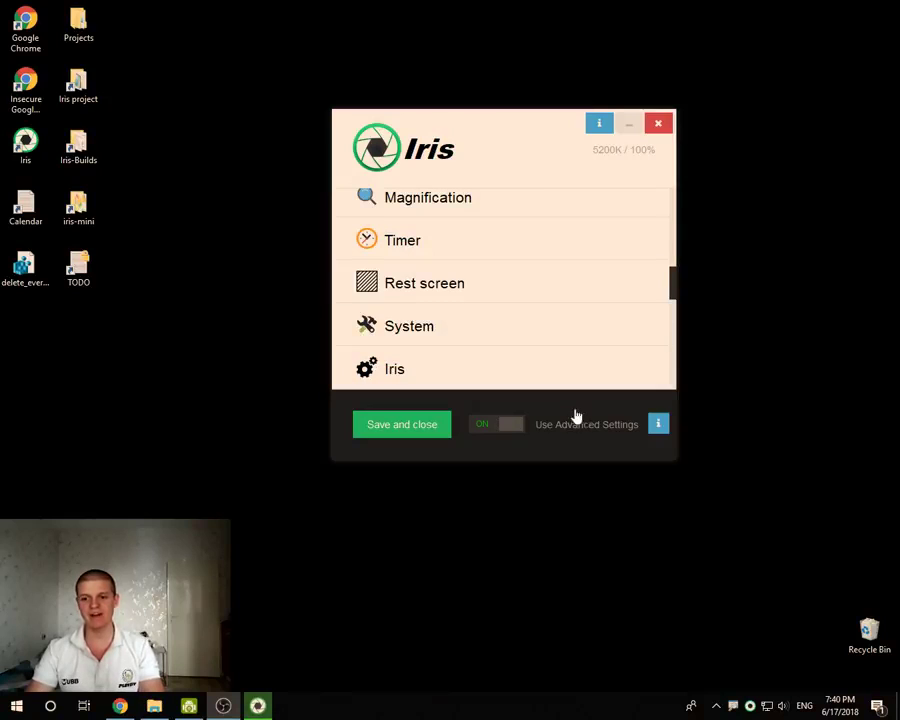
Switch Use Advanced Settings off to show the basic settings, and switch it back on
click(508, 425)
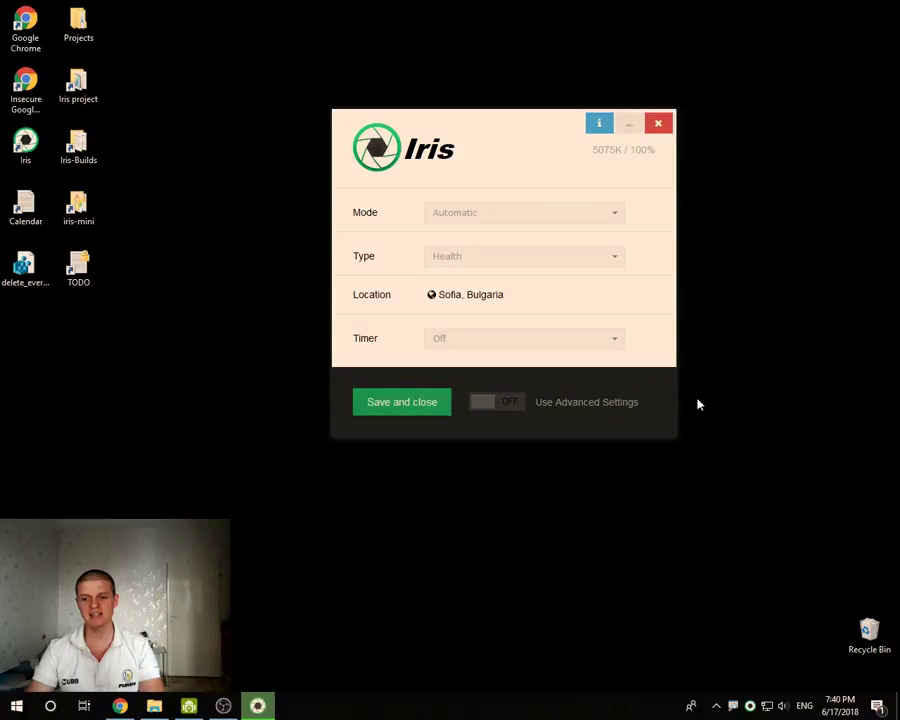
click(482, 404)
scroll(508, 322, up, 5)
Open the Rest screen settings to view the type option, and return to the settings list
scroll(524, 282, down, 6)
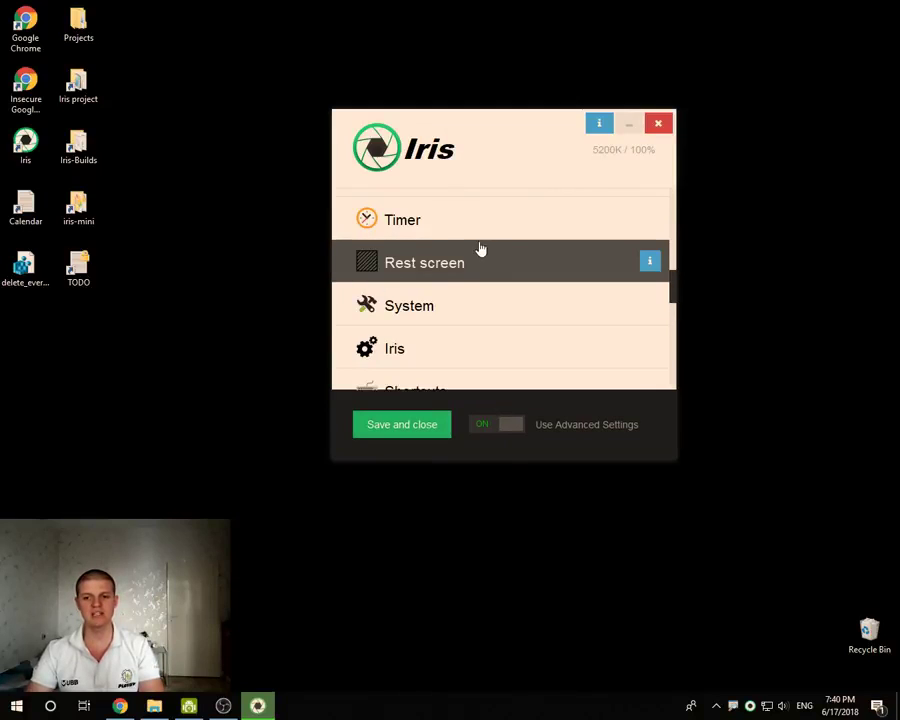
click(476, 256)
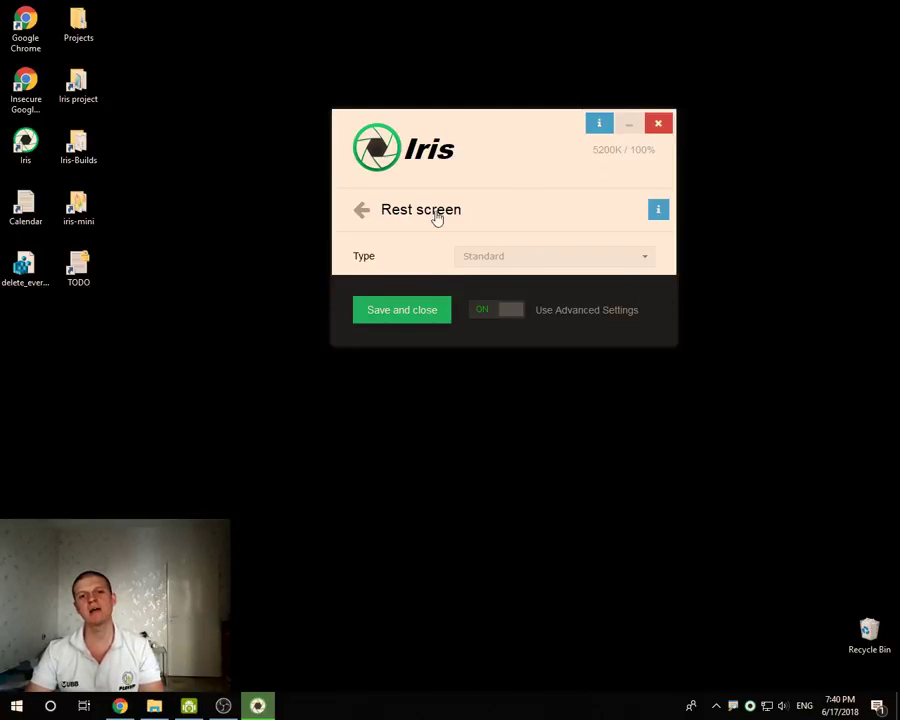
click(358, 213)
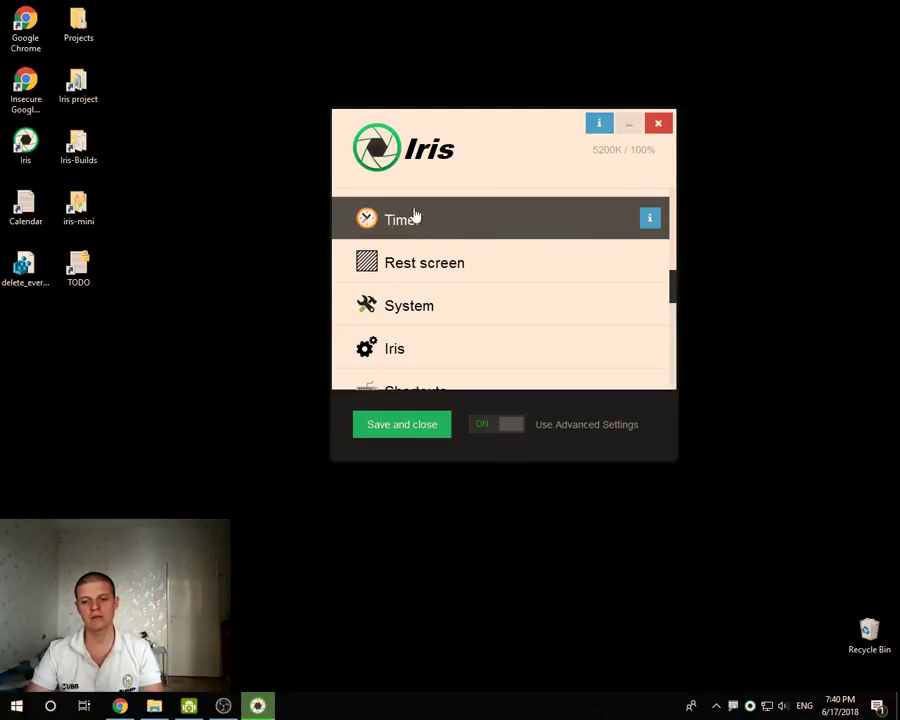
Set the timer type to Normal and start a rest immediately
click(404, 222)
click(502, 294)
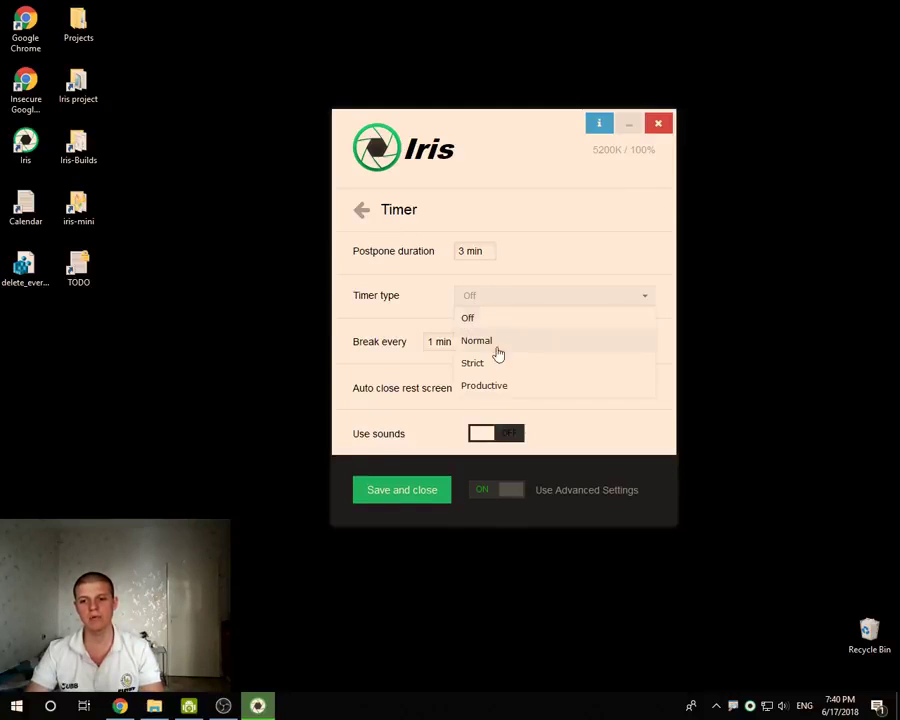
click(522, 342)
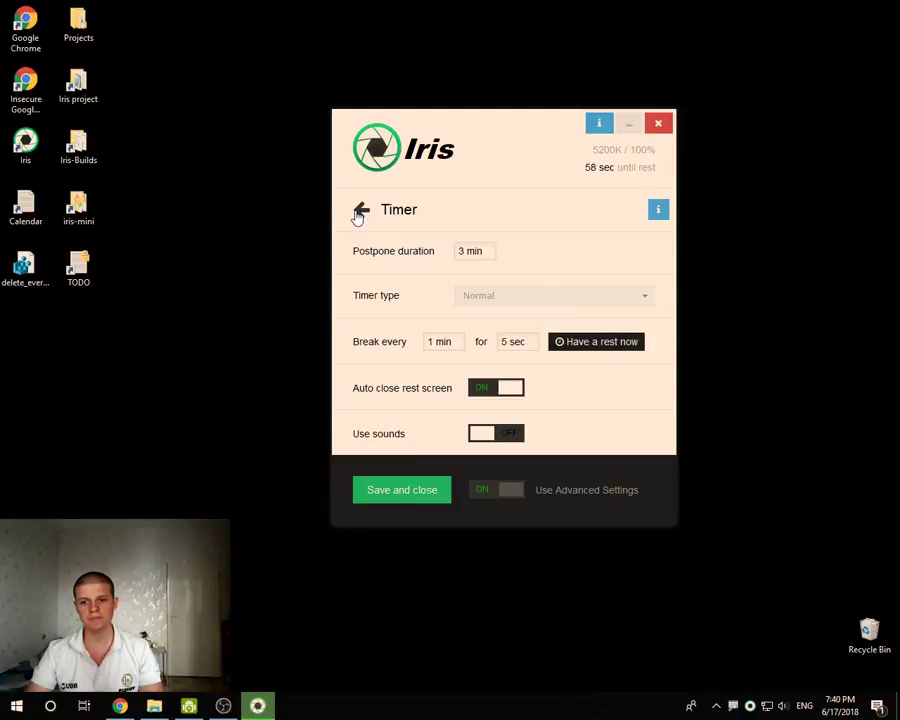
click(590, 342)
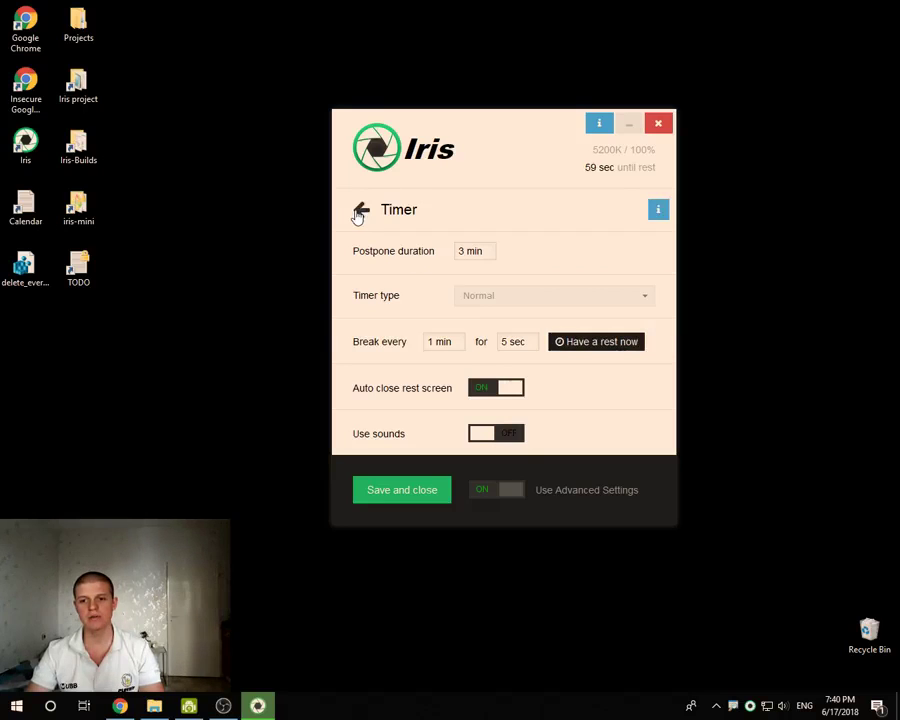
Set the rest screen type to Simple
click(359, 211)
click(417, 280)
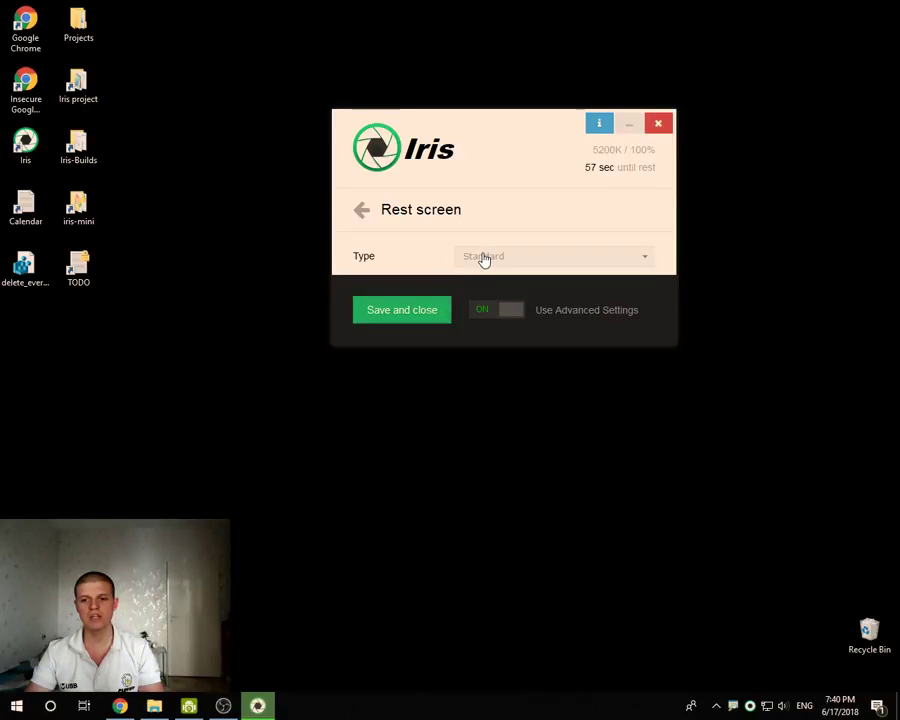
click(482, 257)
click(482, 300)
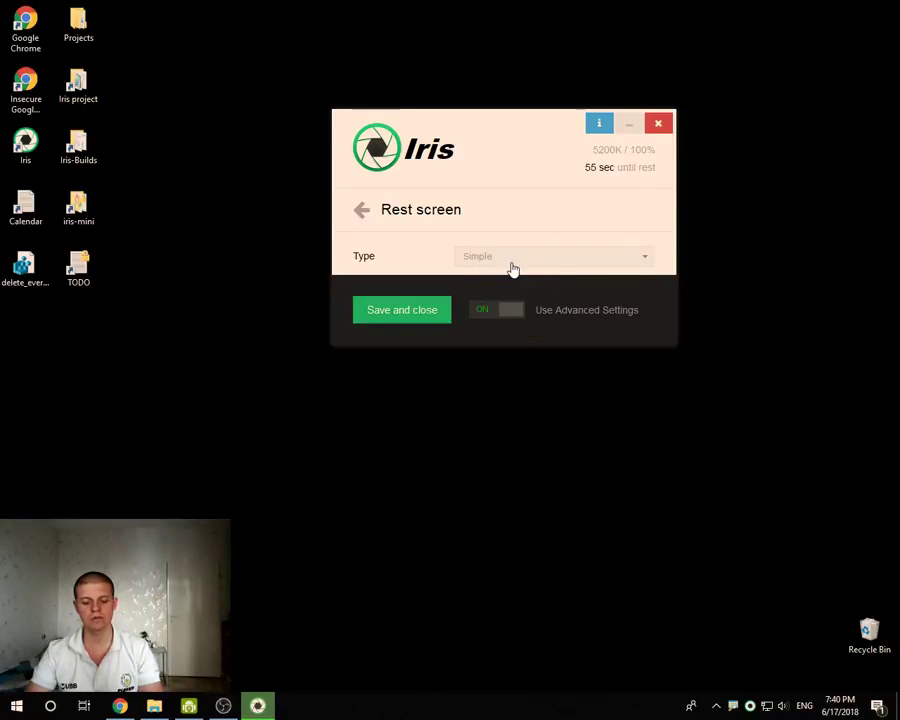
click(490, 262)
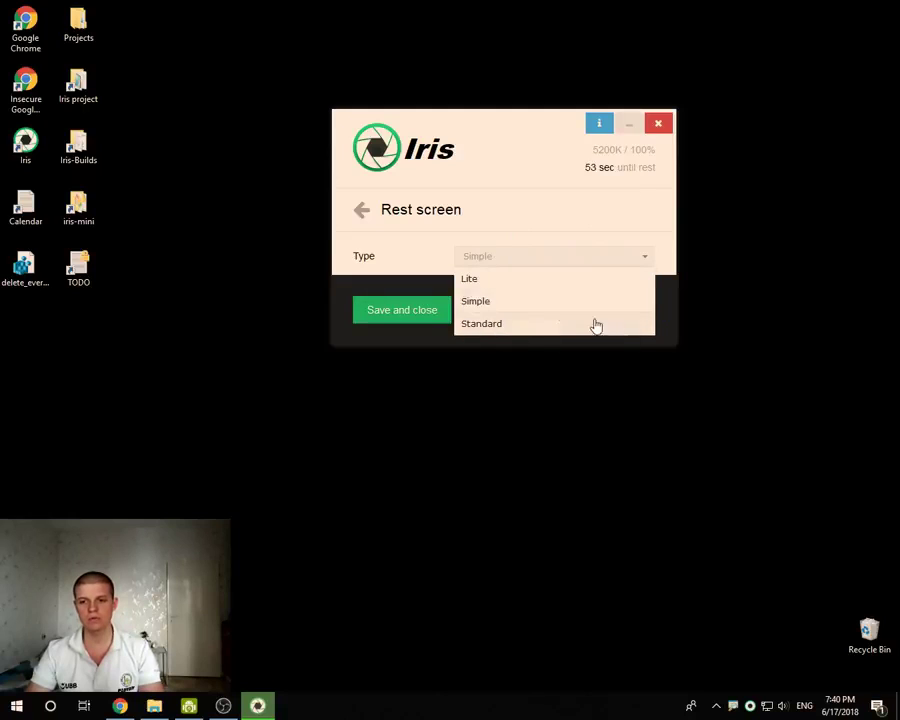
click(478, 306)
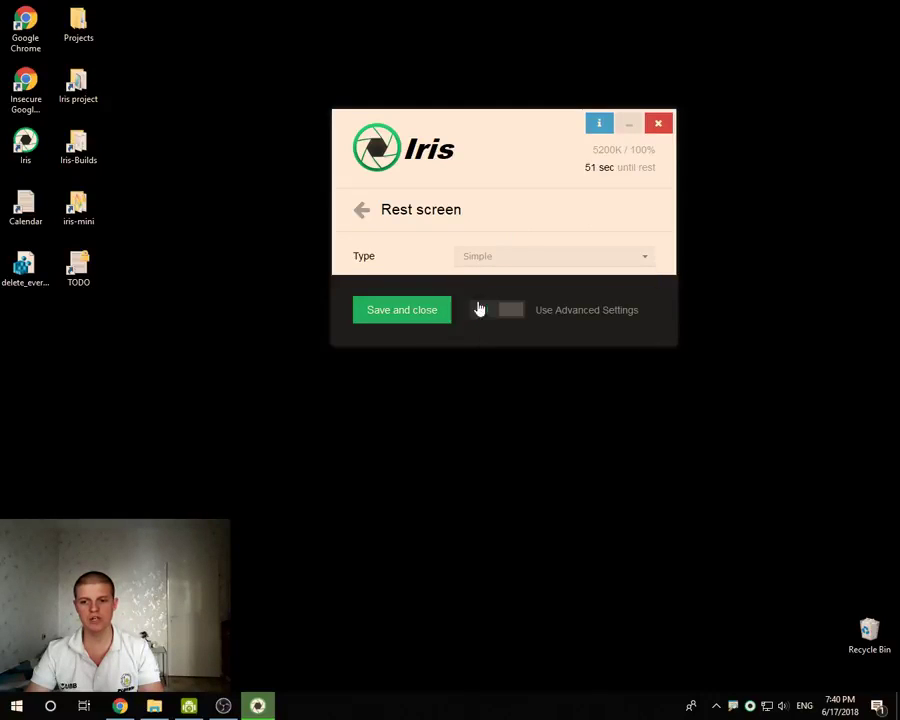
Start a rest immediately from the Timer settings to preview the Simple rest screen
click(361, 212)
scroll(450, 296, up, 2)
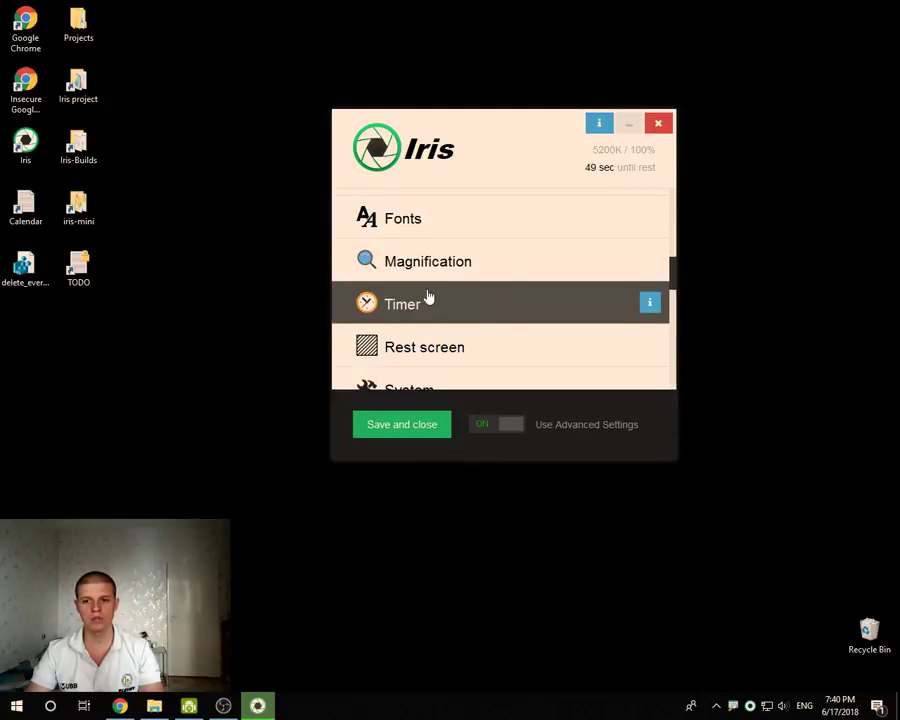
click(438, 314)
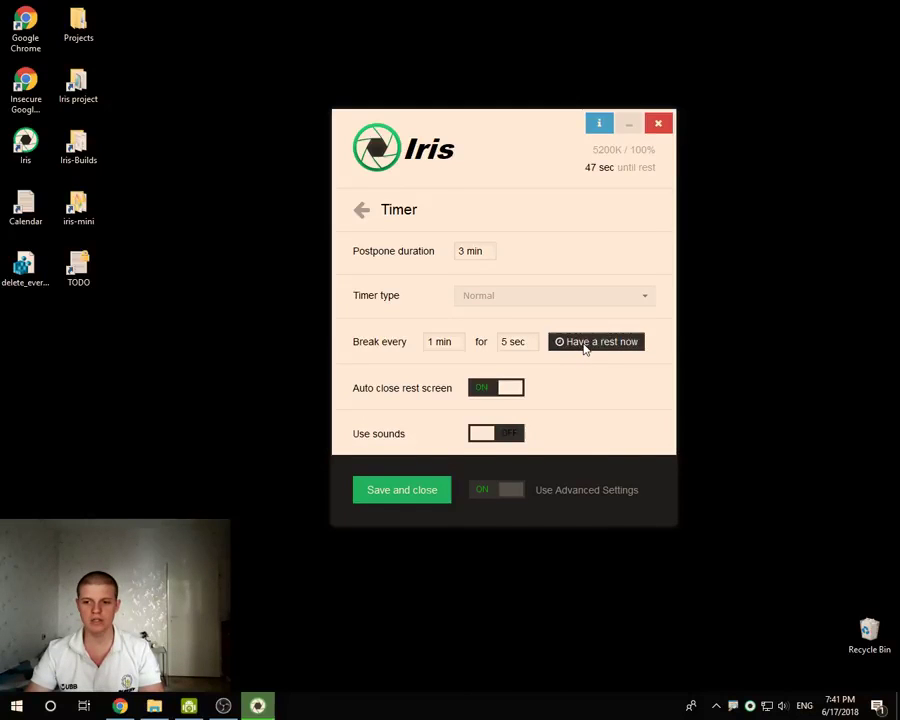
click(584, 344)
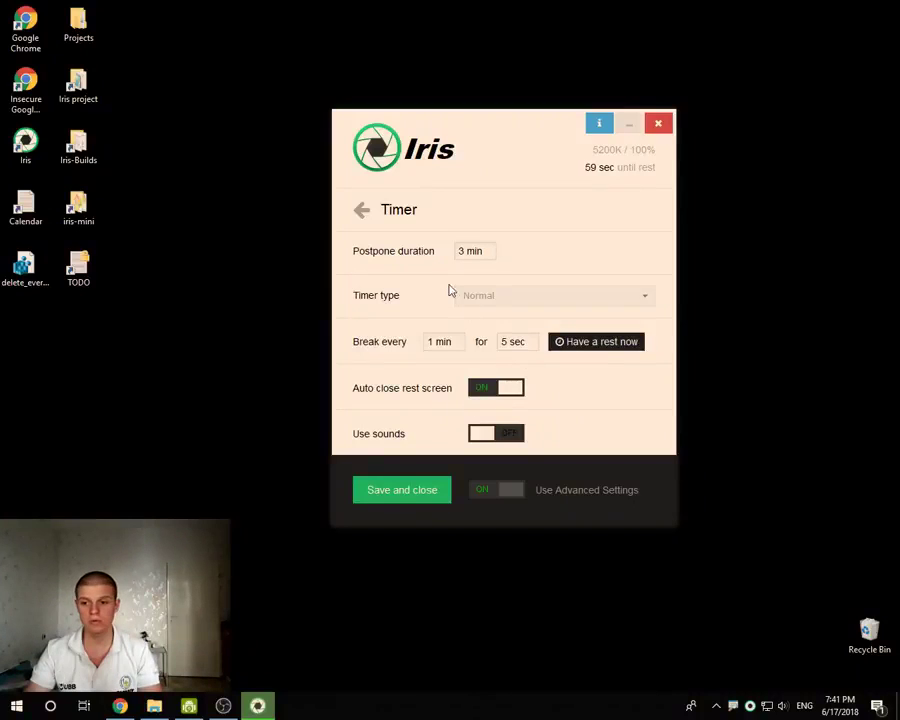
Set the break length to 30 sec, and start a rest immediately and skip it
click(514, 342)
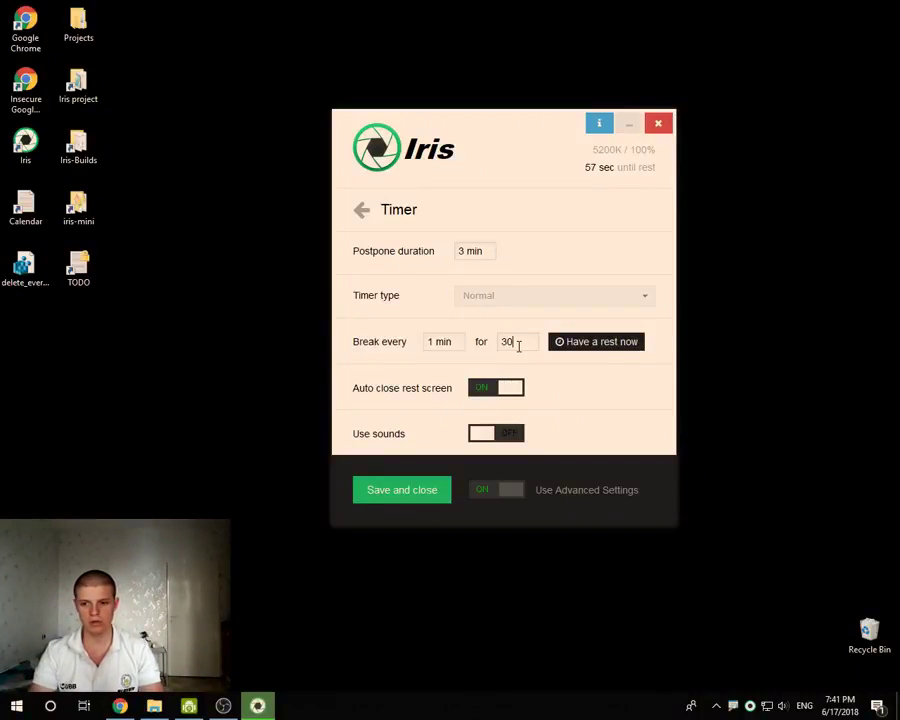
click(492, 287)
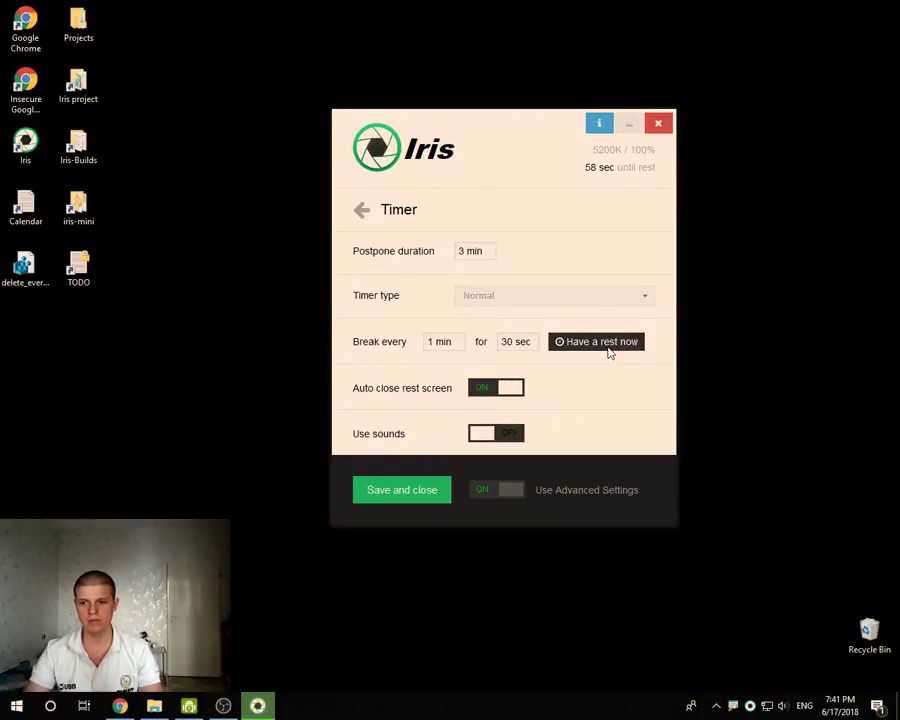
click(608, 346)
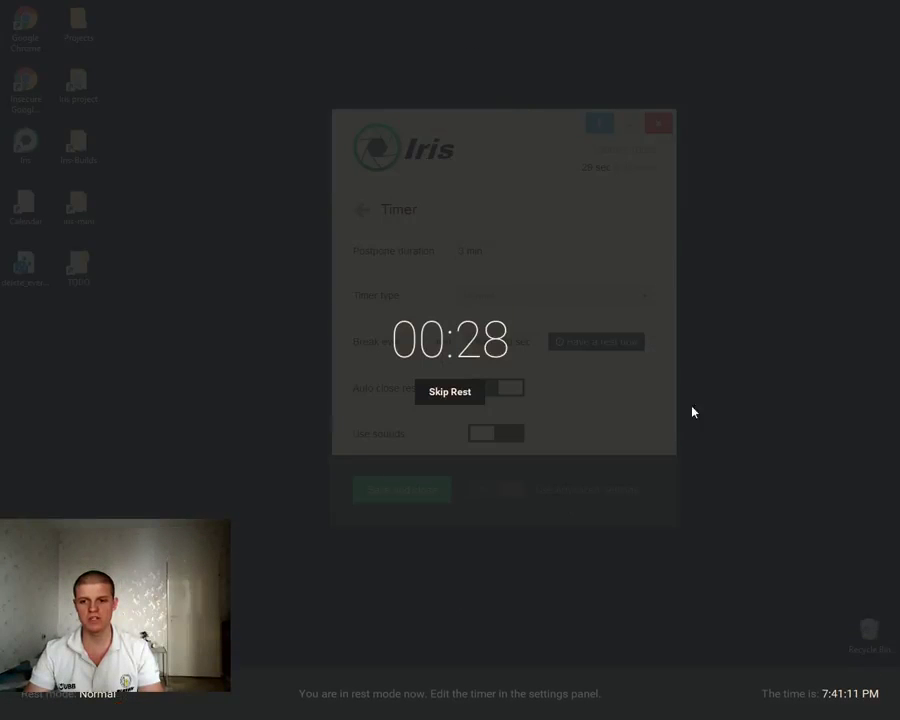
click(450, 394)
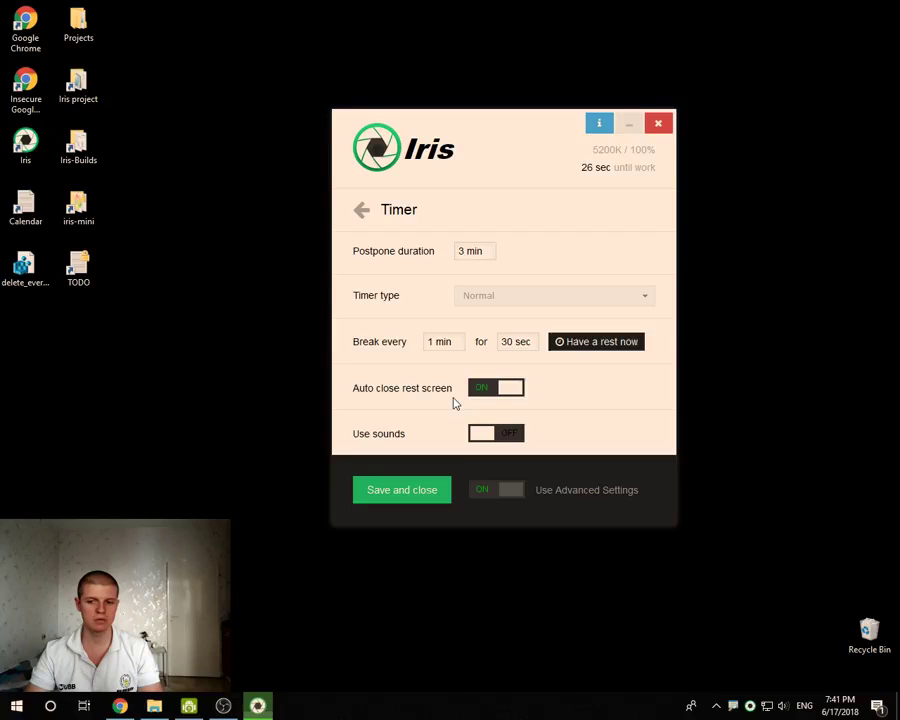
Set the rest screen type to Lite in the Rest screen settings
click(362, 211)
click(395, 355)
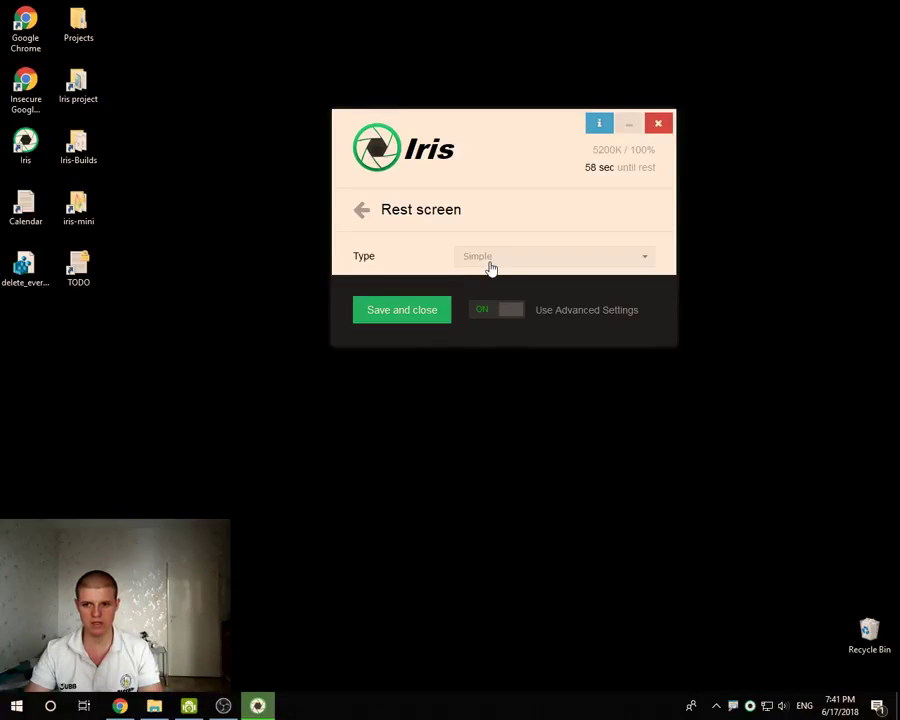
click(490, 257)
click(476, 282)
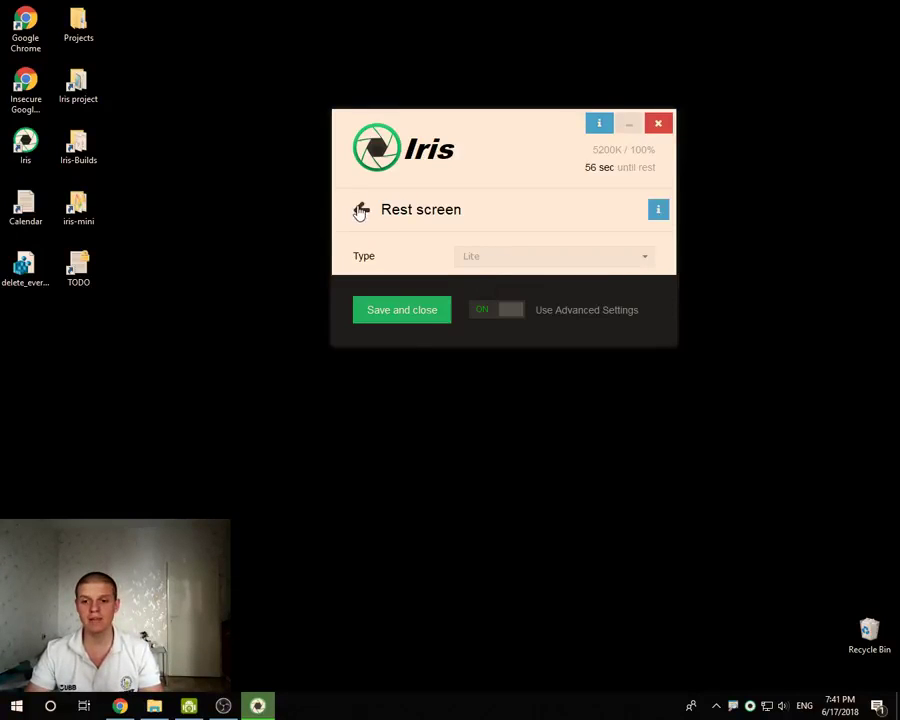
Start a rest from the Timer settings to preview the Lite rest screen, and skip it
click(360, 209)
click(419, 308)
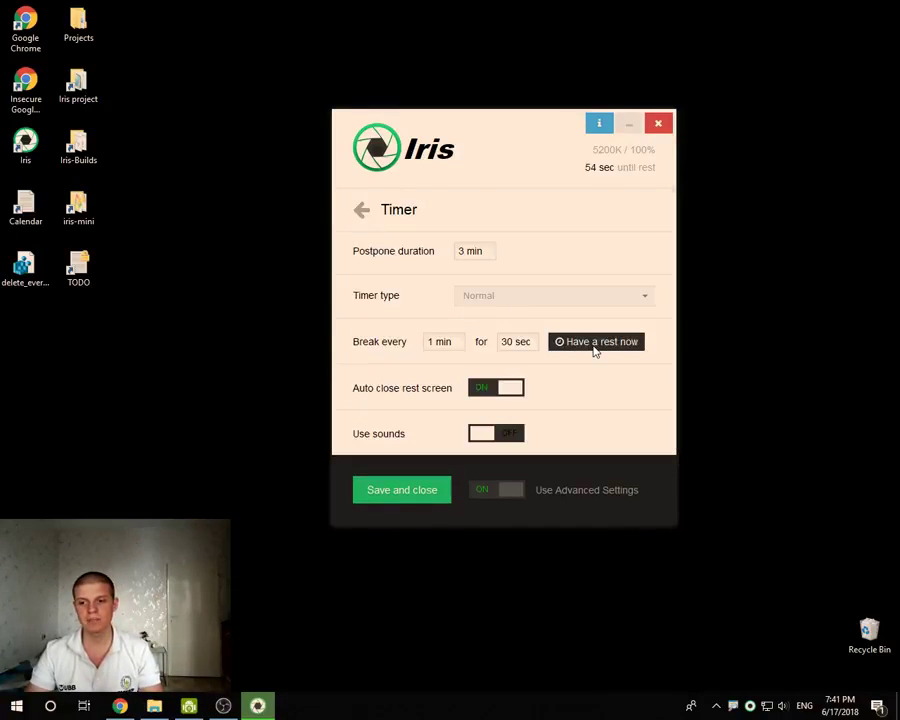
click(595, 343)
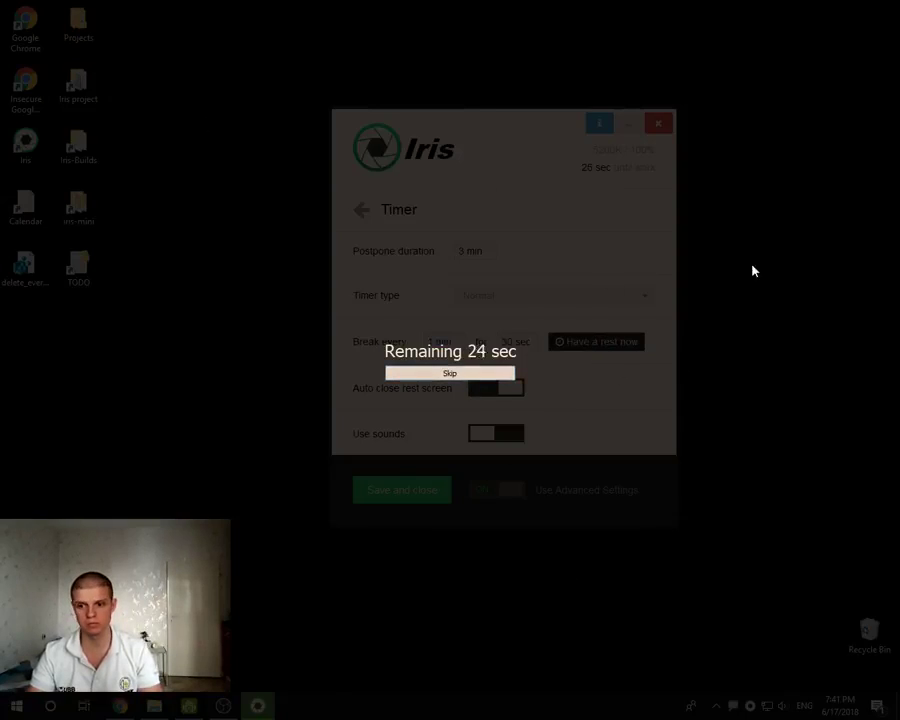
click(443, 381)
Set the rest screen type to Standard in the Rest screen settings
click(364, 214)
scroll(460, 330, down, 1)
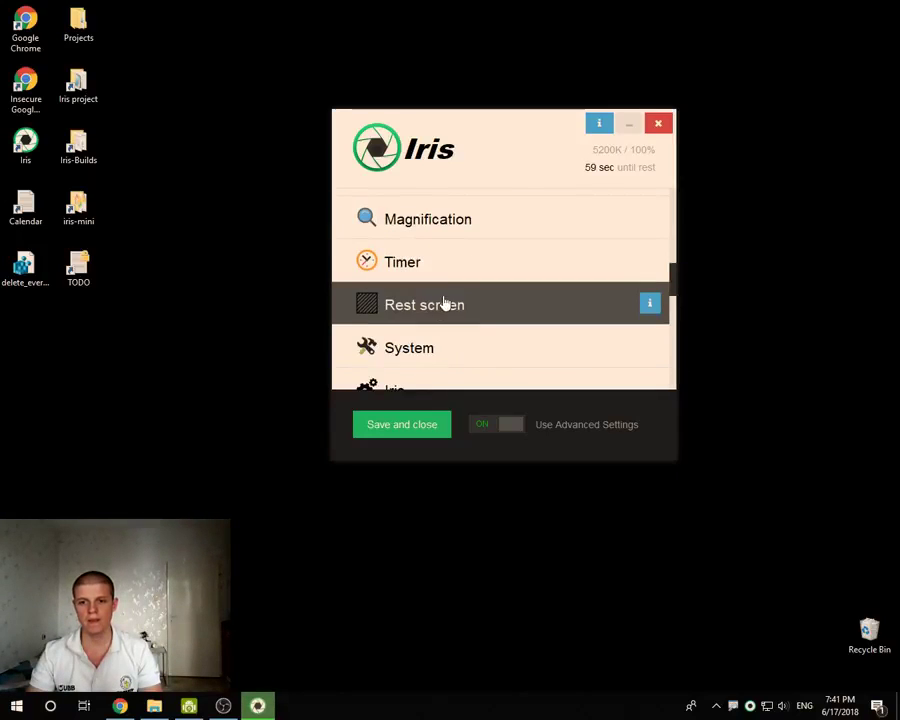
click(444, 303)
click(474, 255)
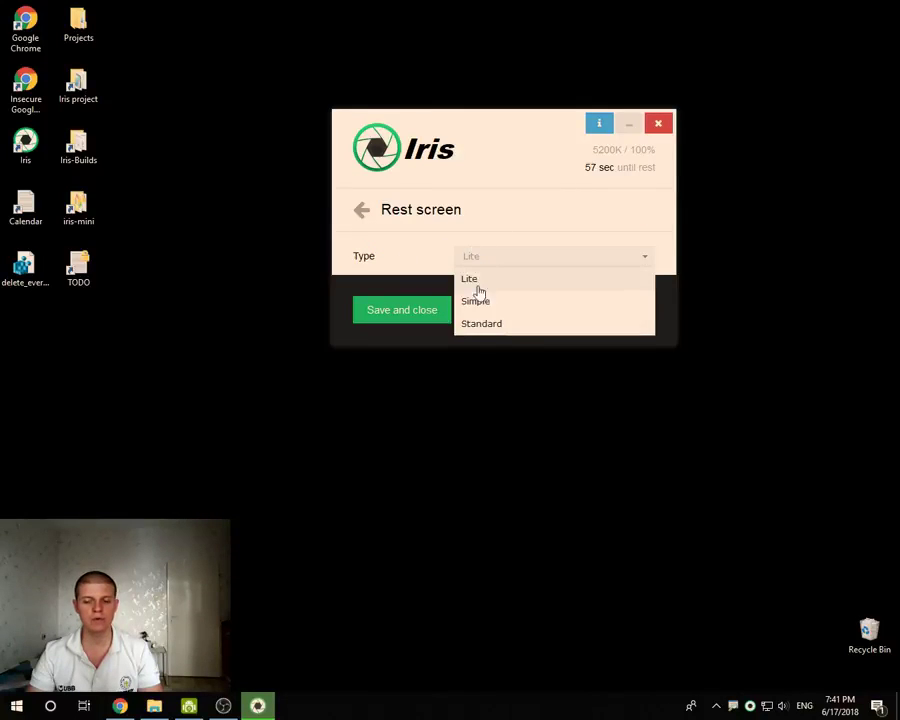
click(487, 320)
Start a rest from the Timer settings to preview the Standard rest screen, and skip it
click(362, 209)
scroll(458, 305, up, 1)
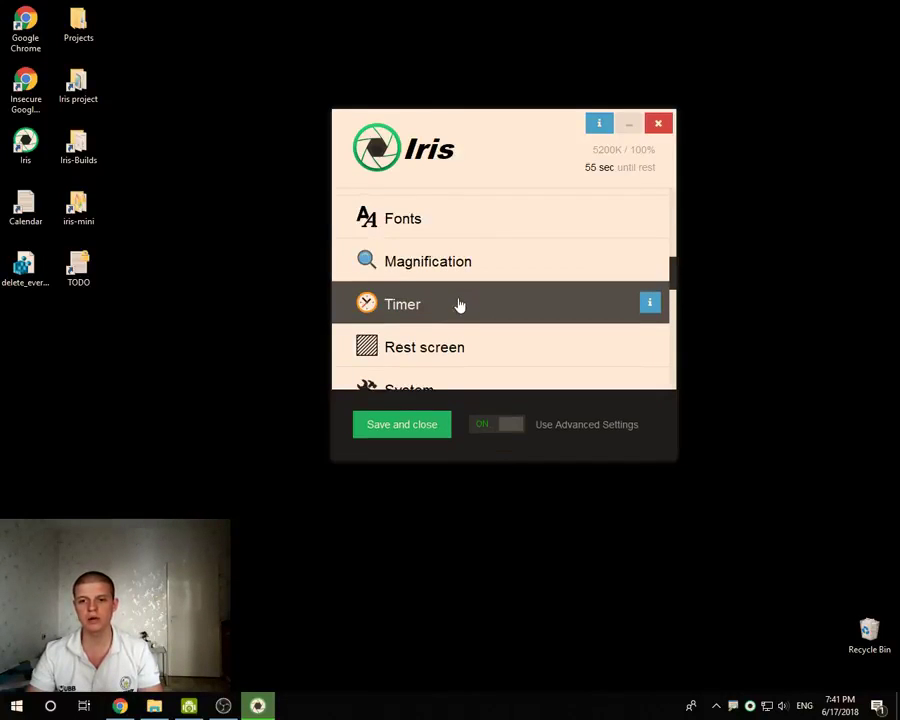
click(434, 306)
click(614, 344)
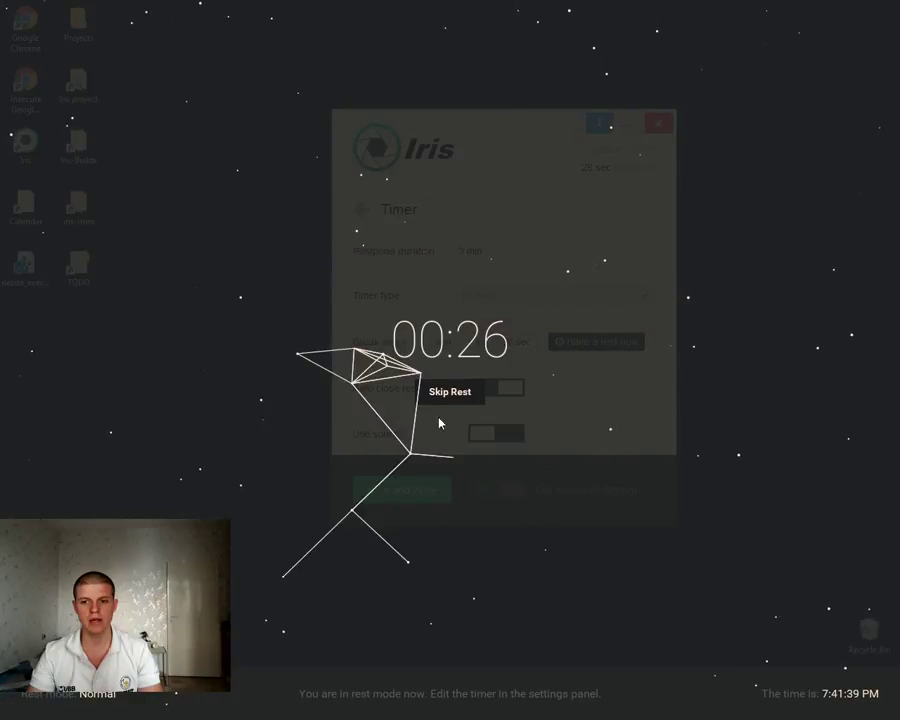
click(466, 393)
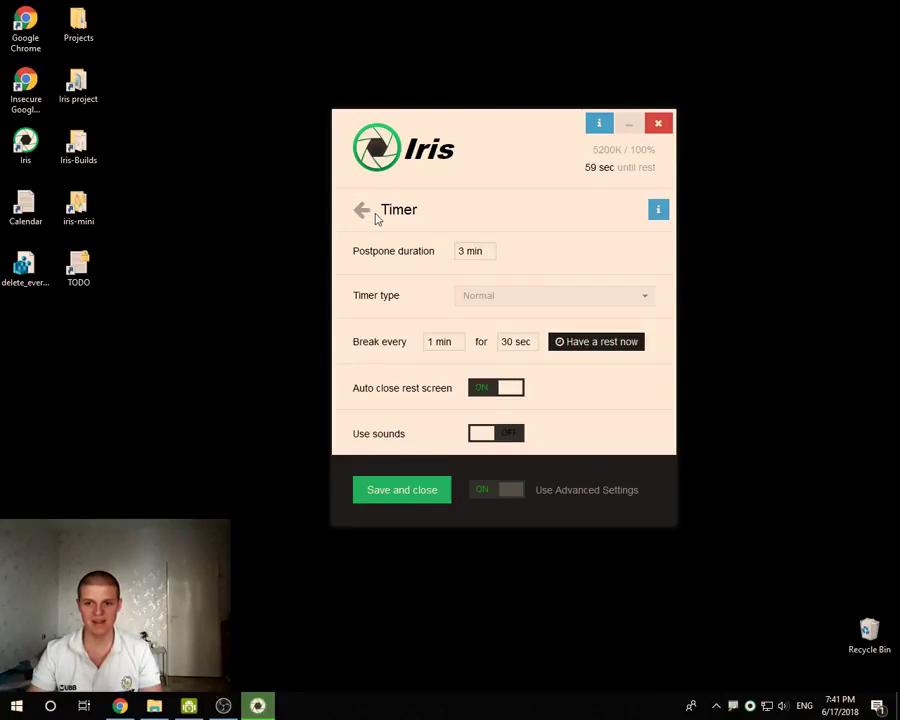
Return to the Rest screen settings and switch the type from Standard back to Lite
click(362, 209)
scroll(430, 310, down, 1)
click(435, 308)
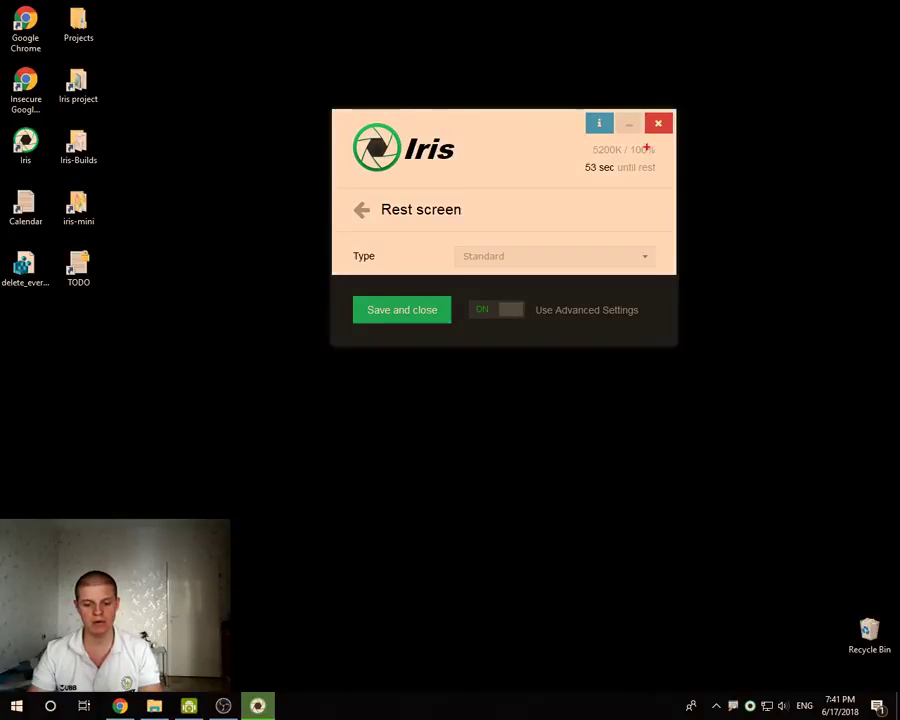
mouse_move(662, 146)
mouse_down()
mouse_move(636, 178)
mouse_move(664, 160)
mouse_up()
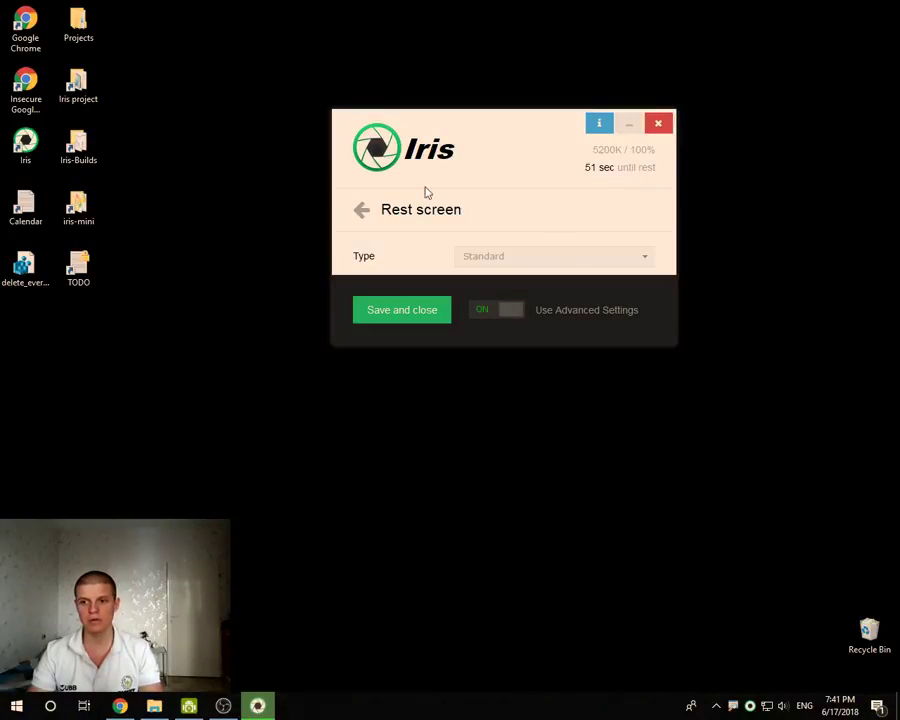
click(478, 257)
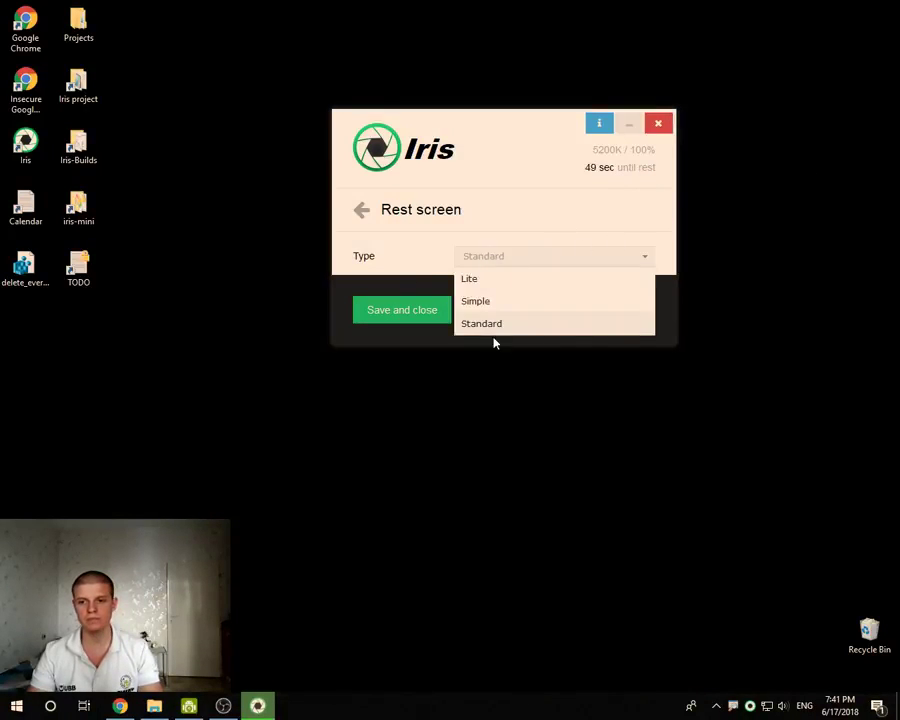
click(518, 335)
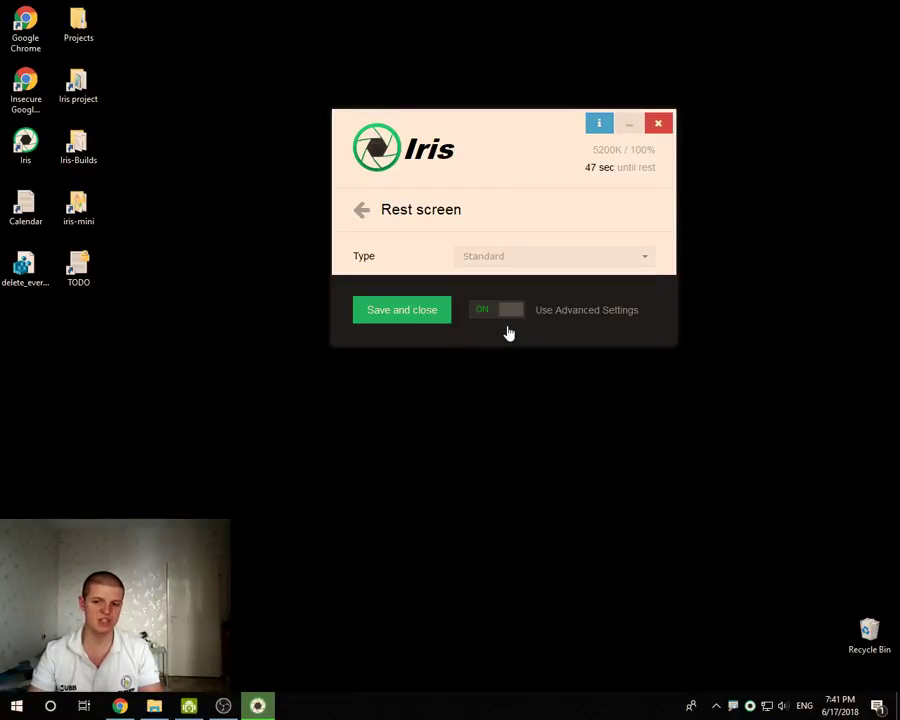
click(488, 259)
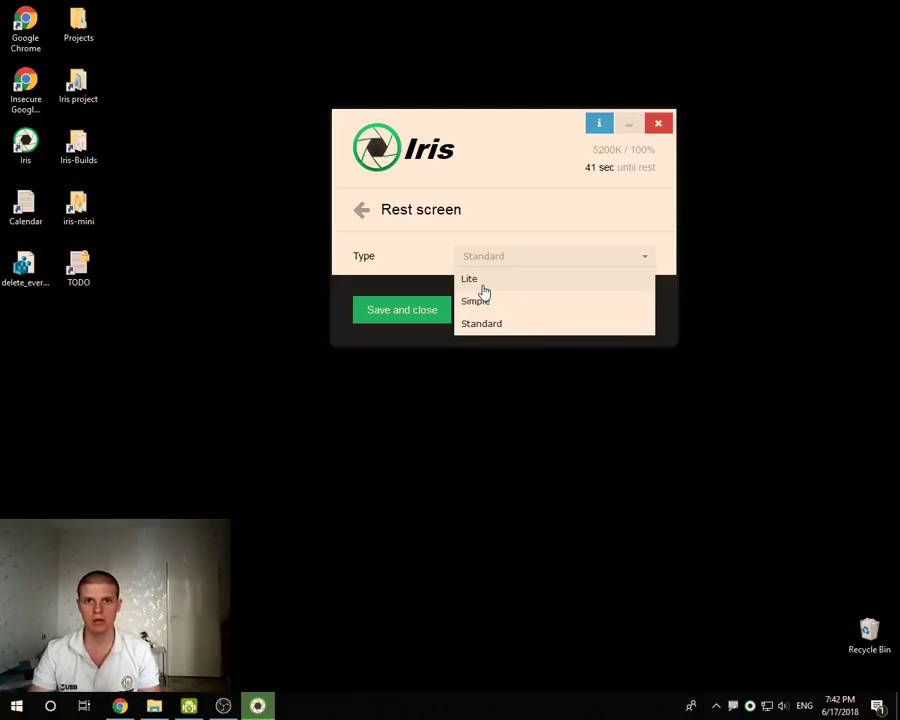
click(476, 286)
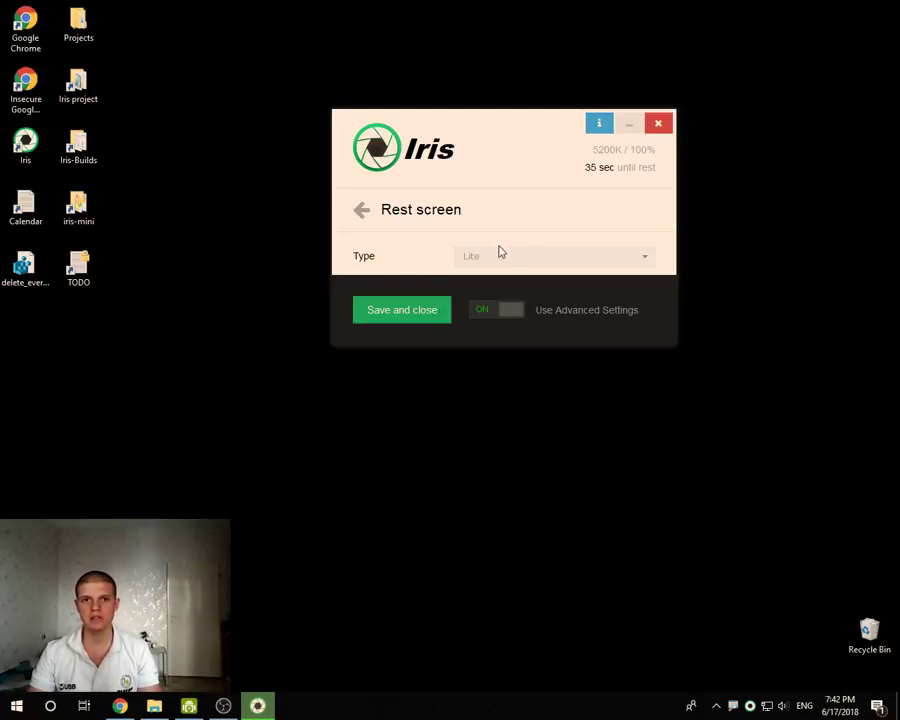
Leave the Rest screen settings and open the Timer settings
click(361, 211)
click(432, 302)
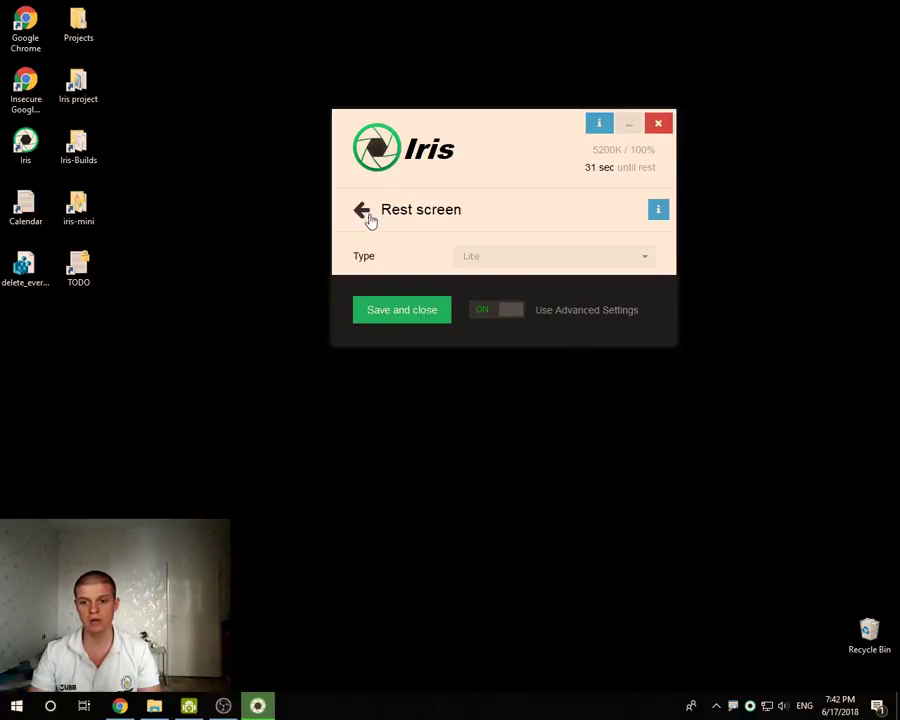
click(364, 213)
click(432, 258)
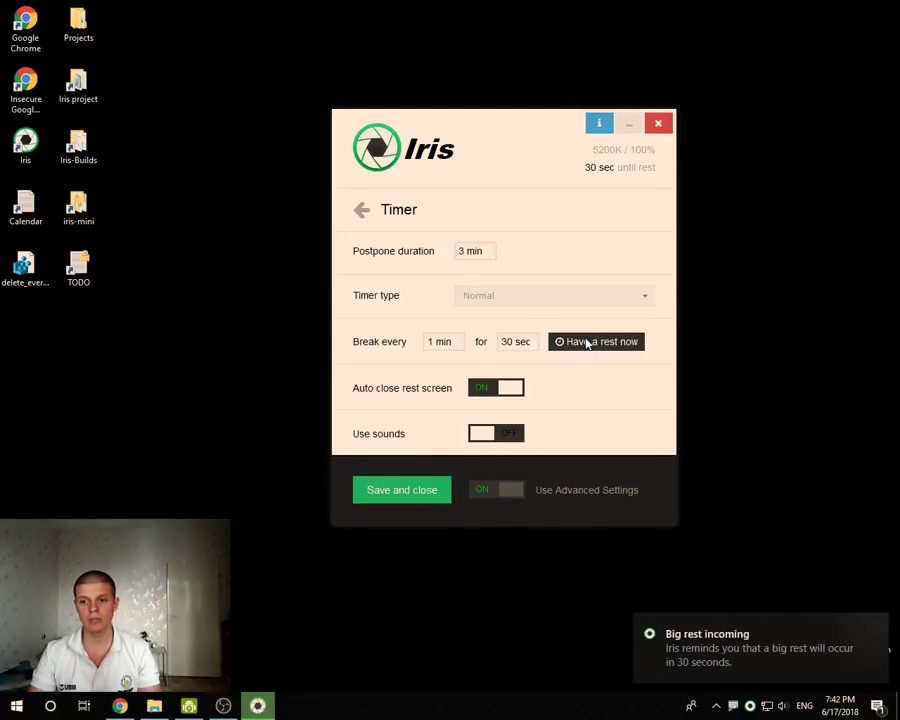
Start a rest break immediately from the timer settings and skip its rest screen
click(590, 342)
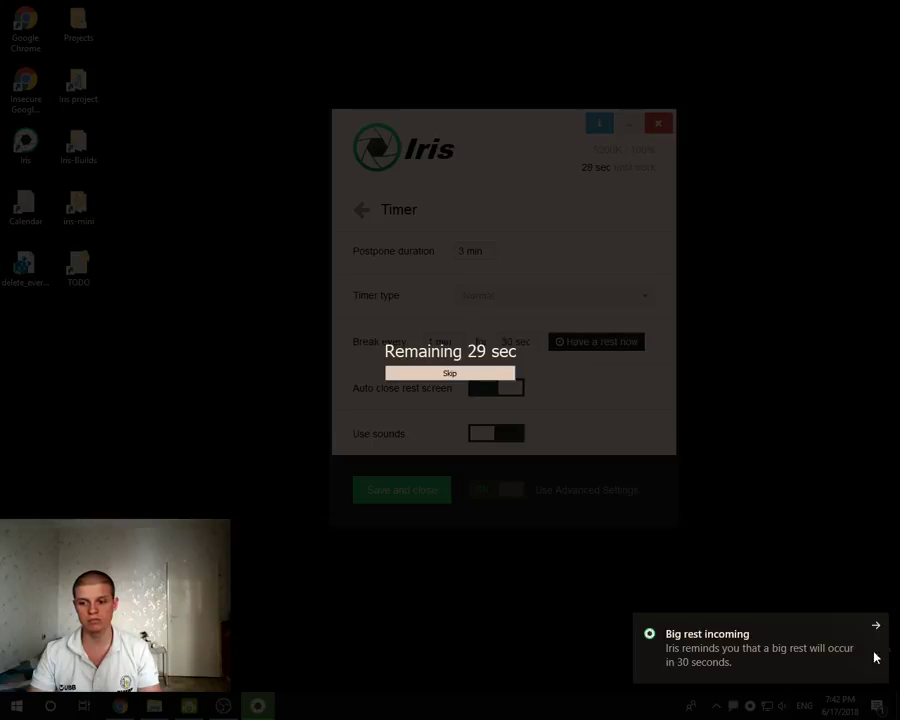
click(440, 376)
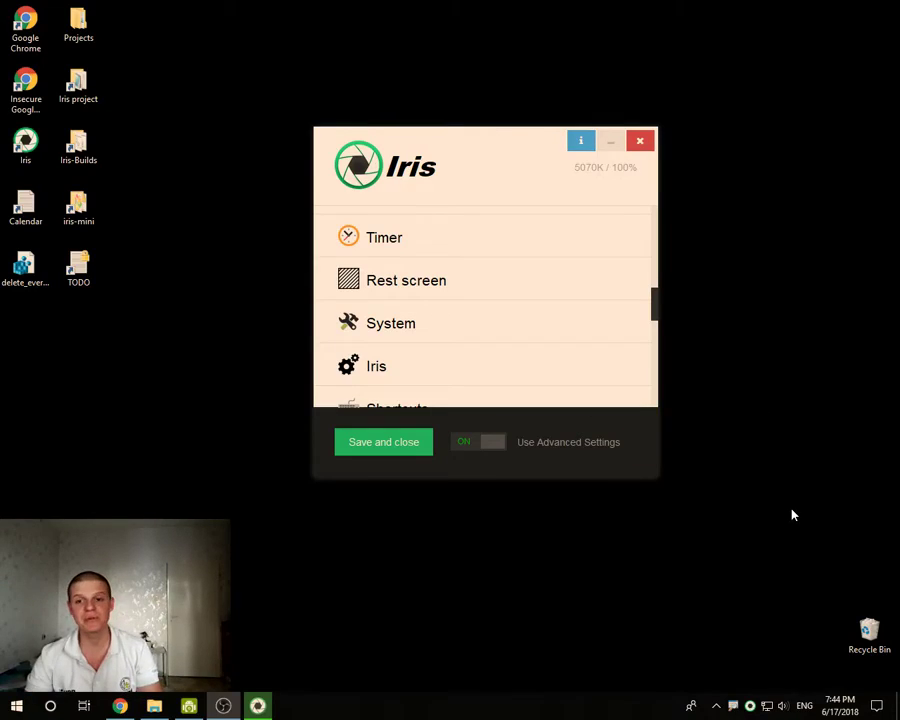
Circle the System entry in red and clear the mark, then turn advanced settings off and back on
key(ctrl+2)
mouse_move(522, 305)
mouse_down()
mouse_move(331, 298)
mouse_move(513, 338)
mouse_up()
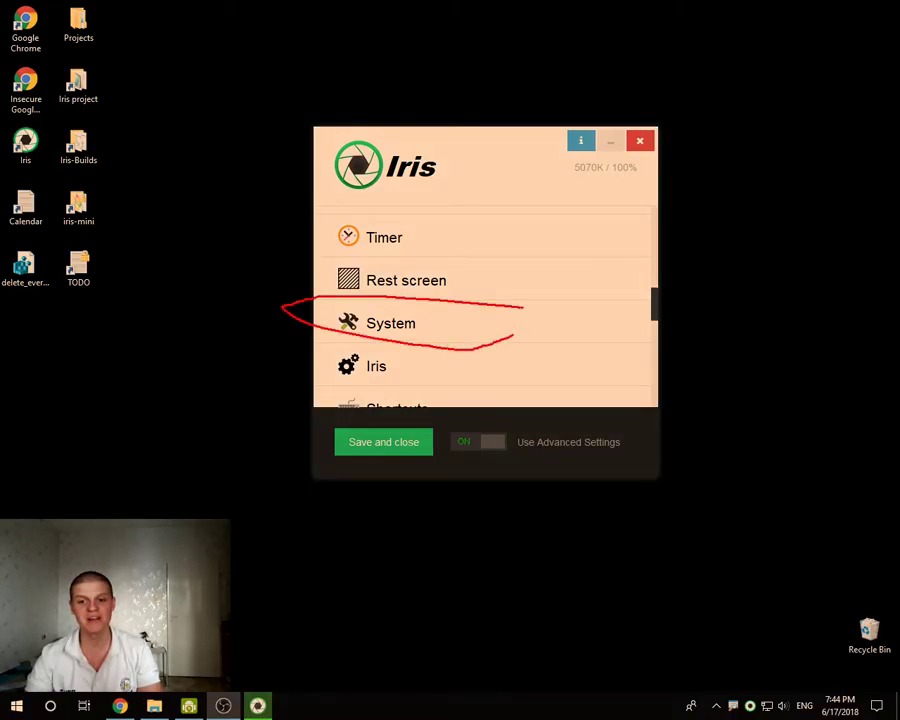
key(Escape)
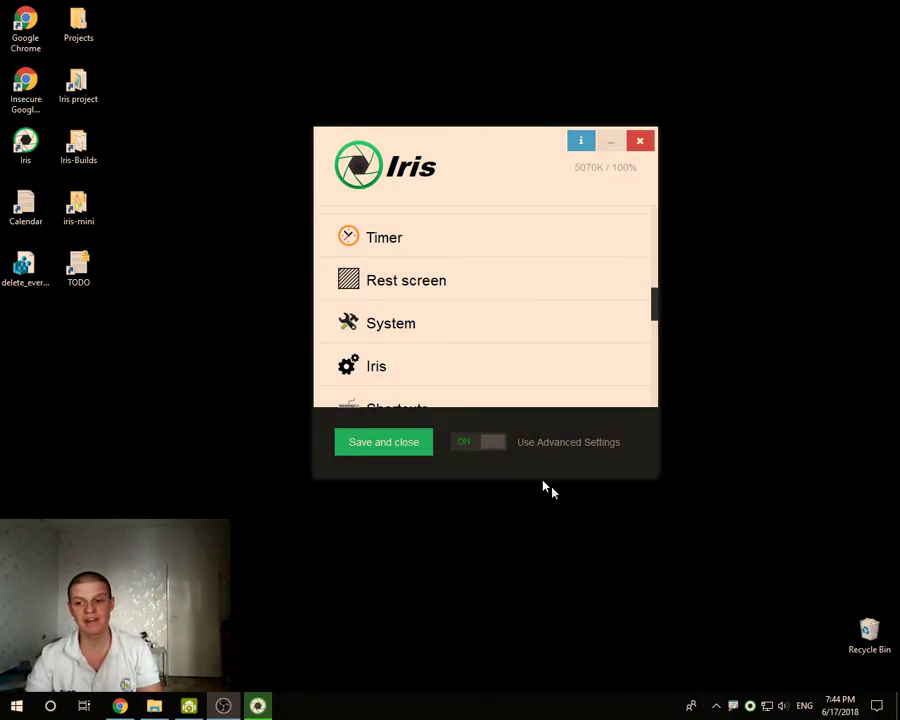
click(481, 442)
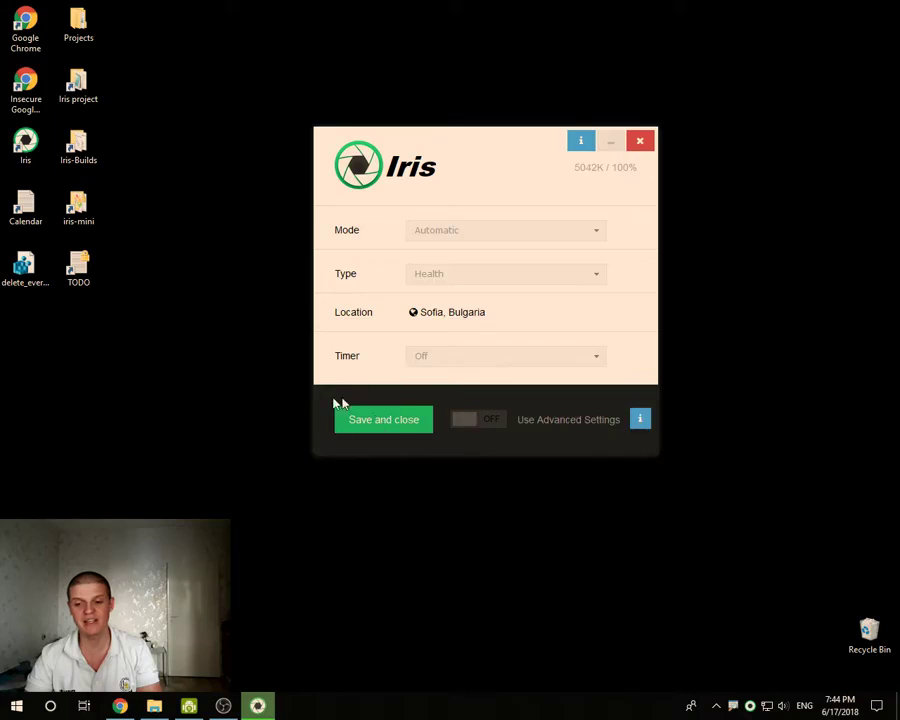
click(468, 424)
Mark the System entry in the advanced settings list with a red outline and open the System settings
scroll(455, 330, up, 5)
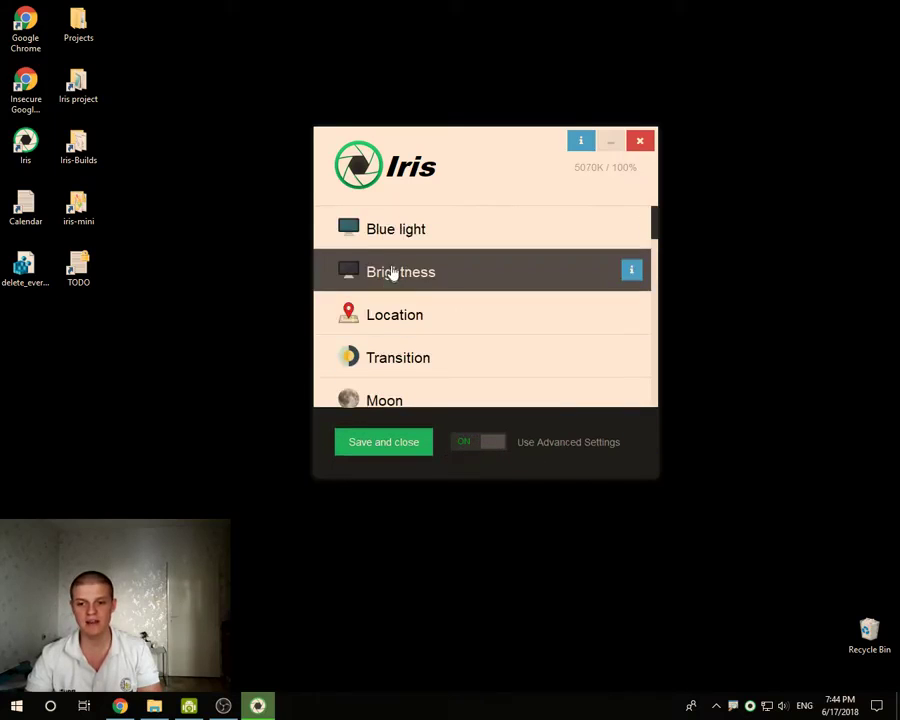
scroll(400, 280, down, 5)
scroll(438, 320, down, 1)
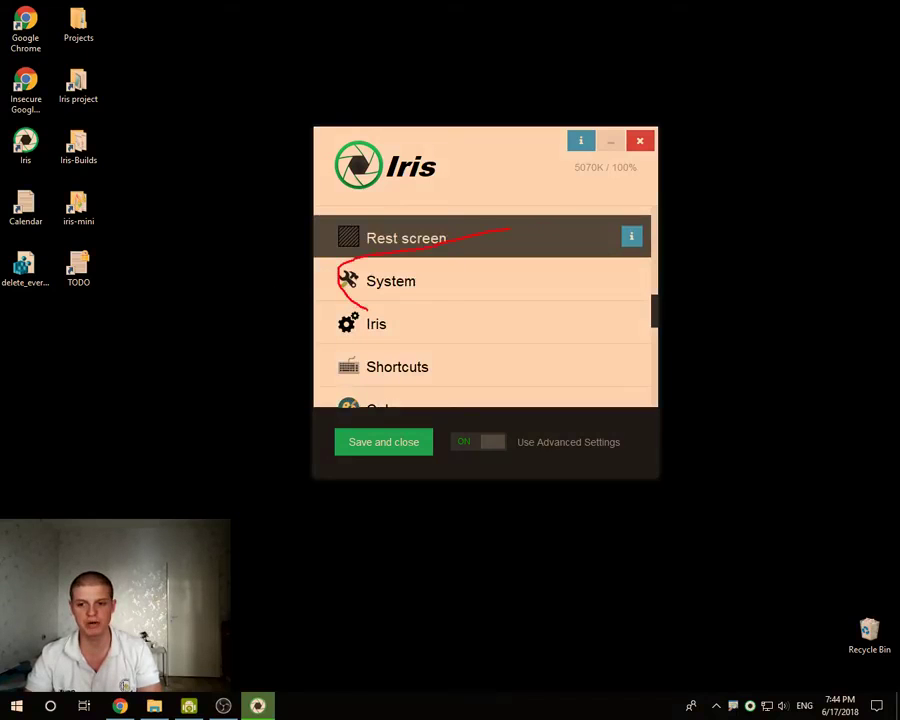
drag(368, 312, 502, 257)
click(438, 293)
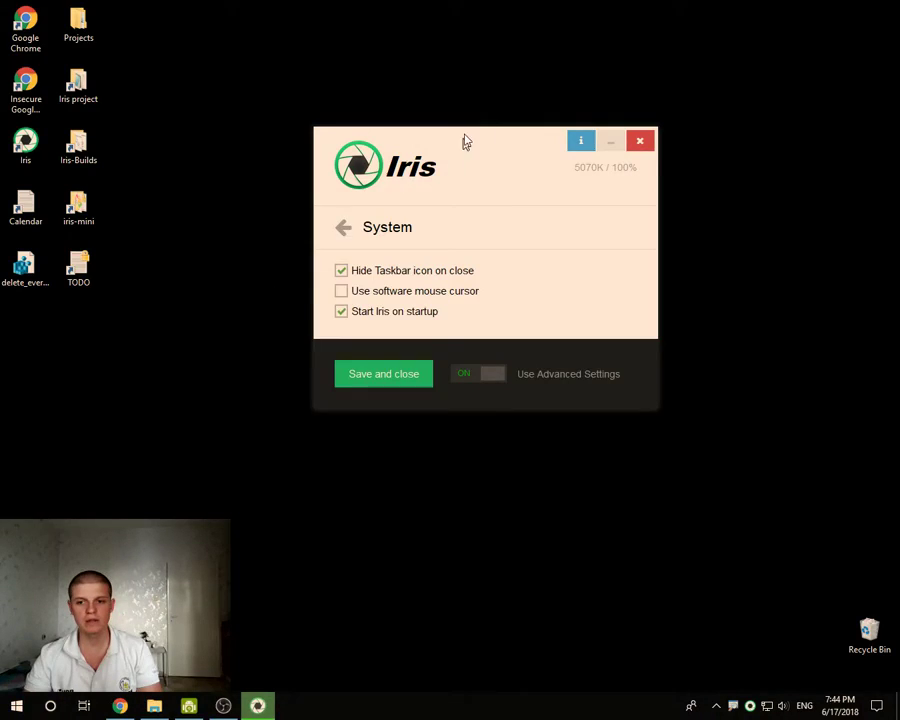
Circle the "Start Iris on startup" option in red on screen and clear the annotation
drag(464, 140, 522, 147)
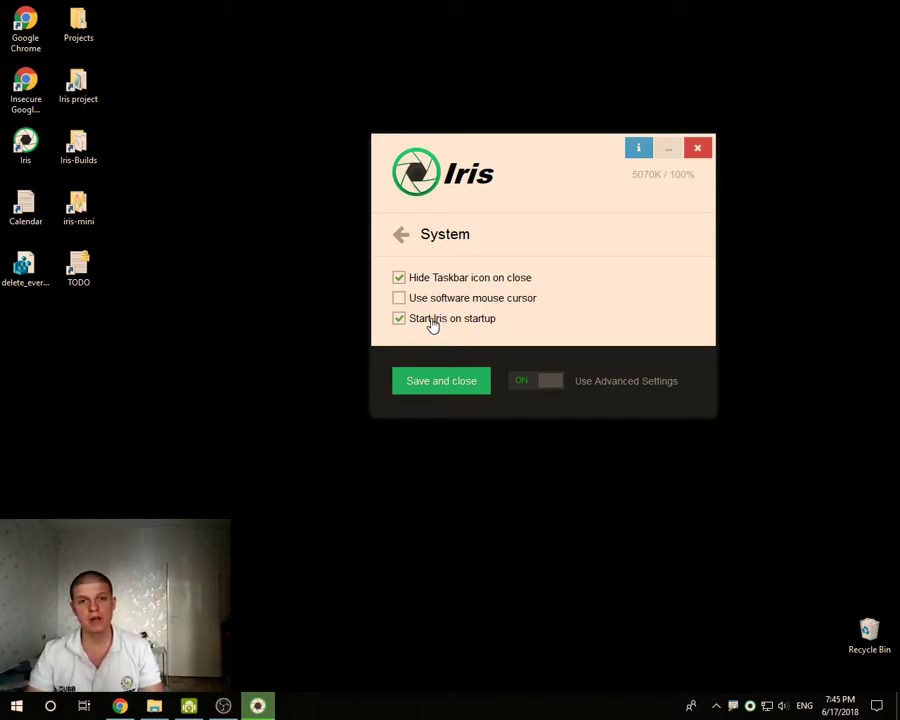
mouse_move(537, 297)
mouse_down()
mouse_move(397, 301)
mouse_move(487, 336)
mouse_up()
key(Escape)
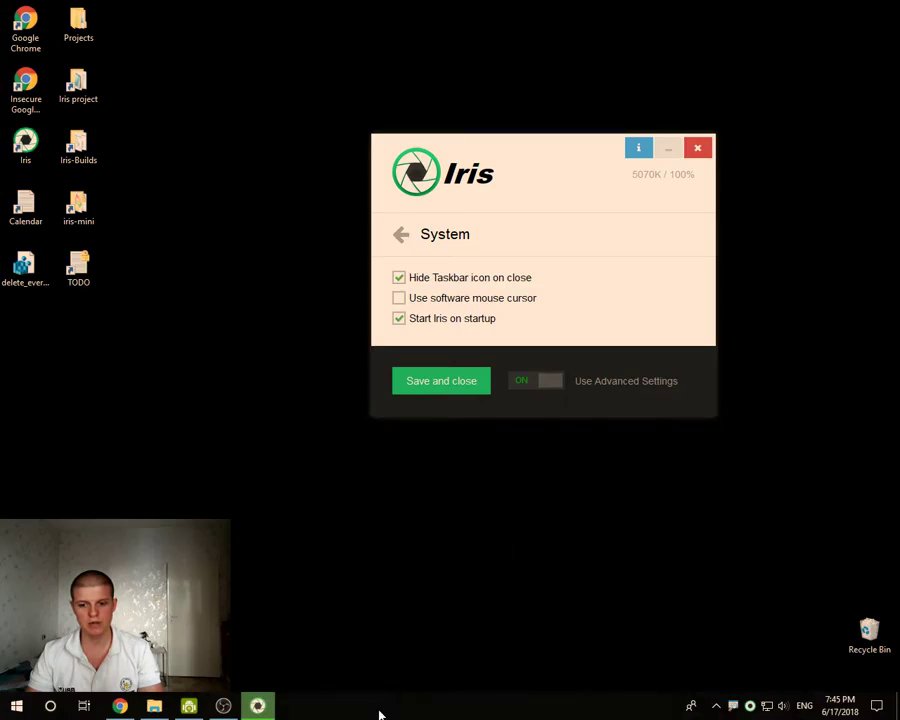
Switch to Task Manager and show the list of startup programs
right_click(380, 713)
click(424, 639)
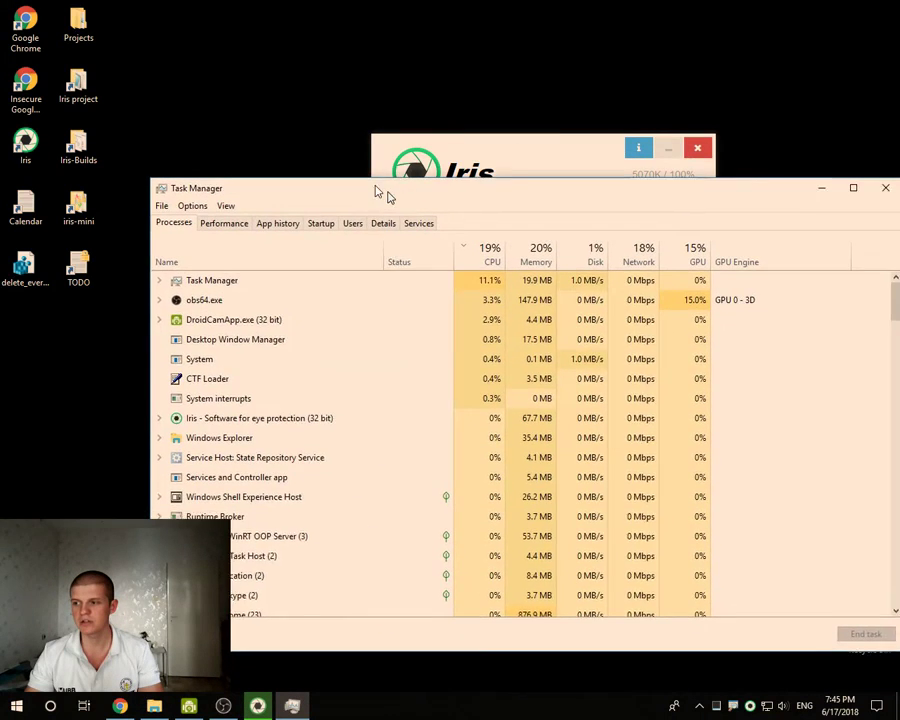
drag(378, 190, 310, 196)
click(252, 216)
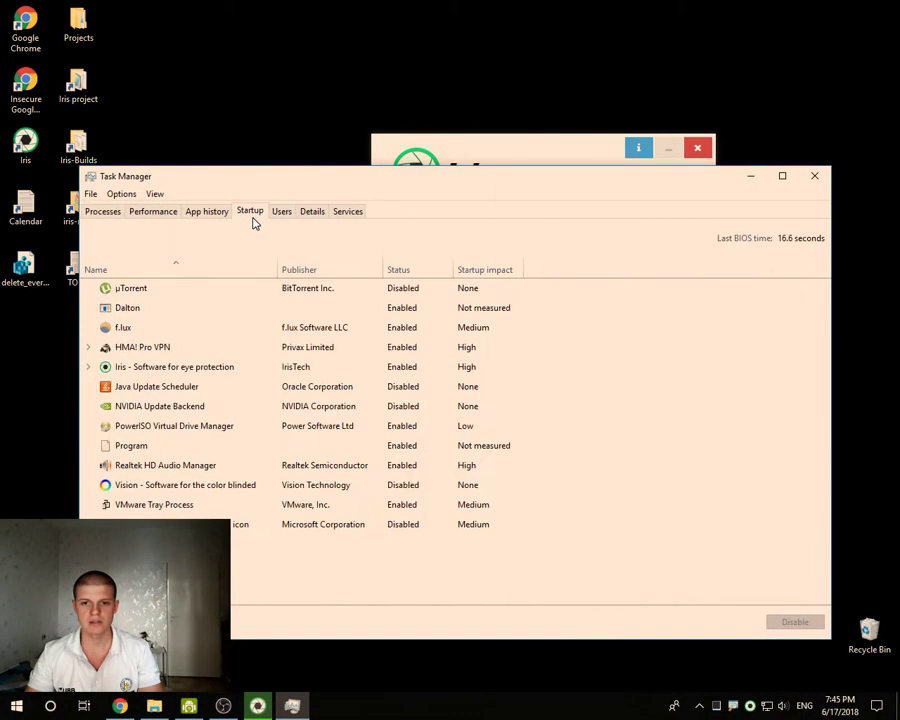
Inspect the available actions for the Iris startup entry and select the Vision entry for comparison
right_click(182, 368)
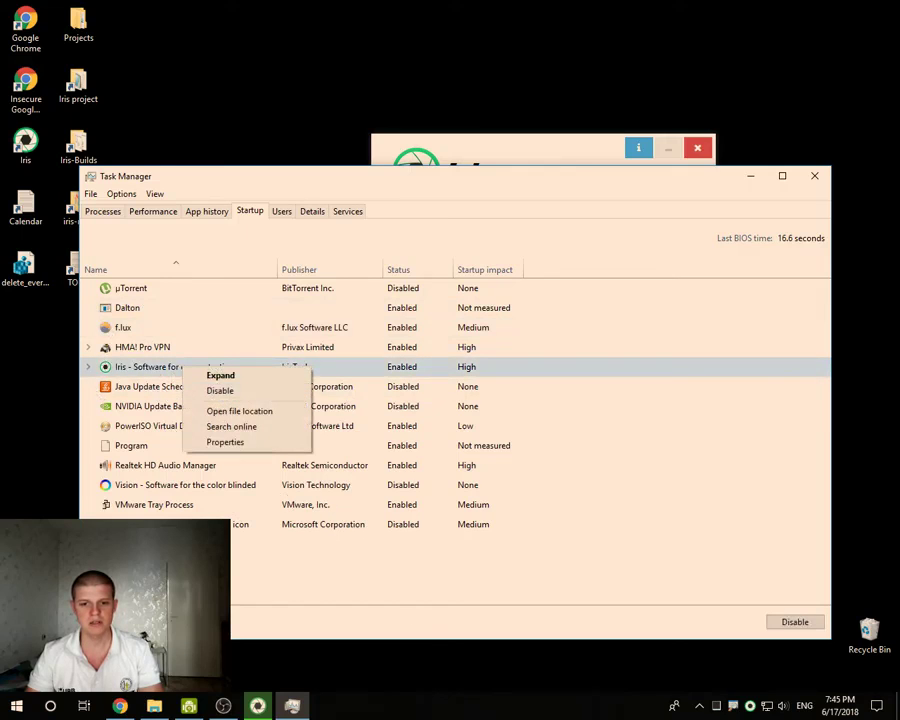
click(402, 577)
click(195, 484)
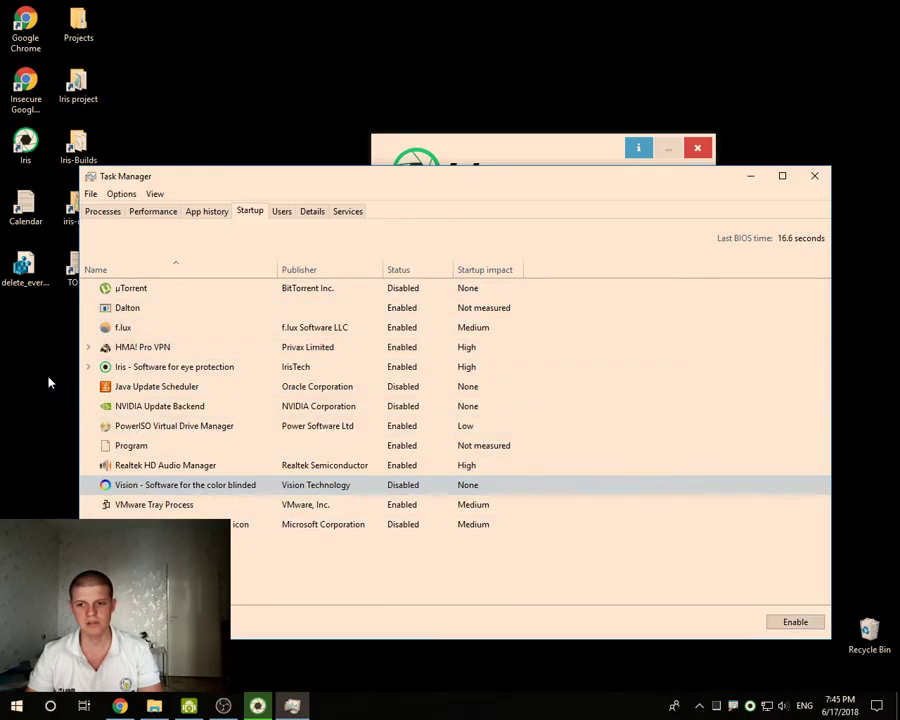
Disable f.lux from running at startup and close Task Manager
click(160, 330)
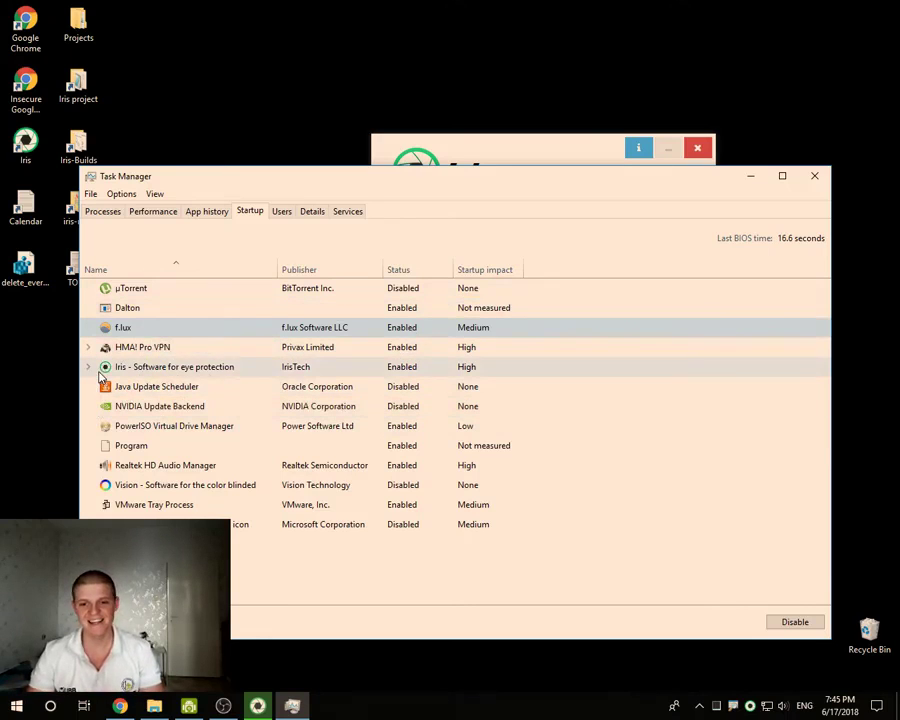
right_click(132, 337)
click(152, 341)
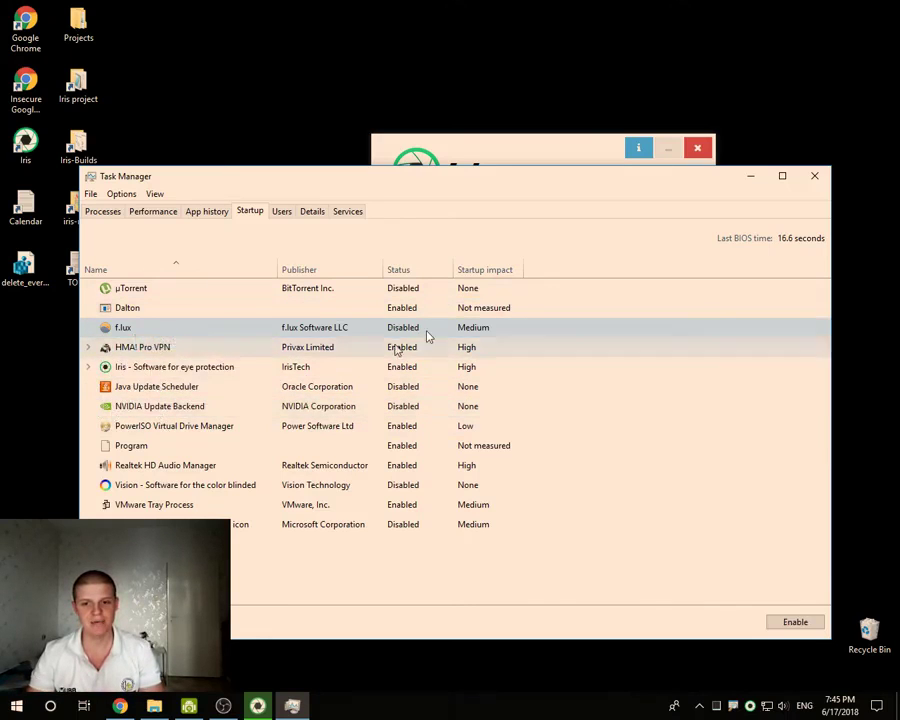
click(150, 446)
click(812, 176)
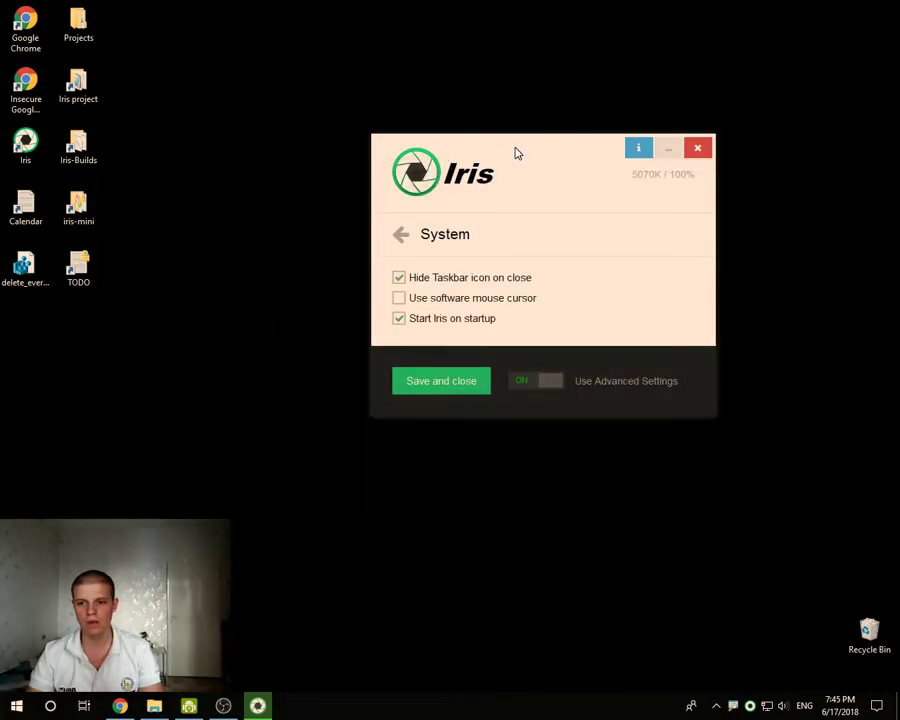
Turn off "Hide Taskbar icon on close" in Iris, save it, and test closing and reopening the window
drag(514, 150, 421, 160)
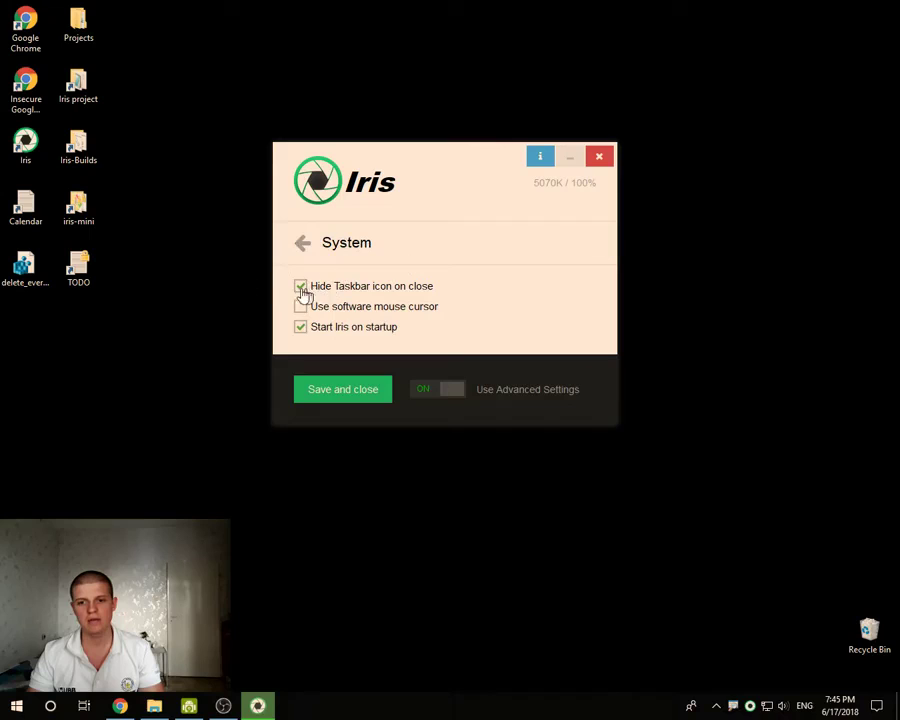
drag(440, 165, 474, 187)
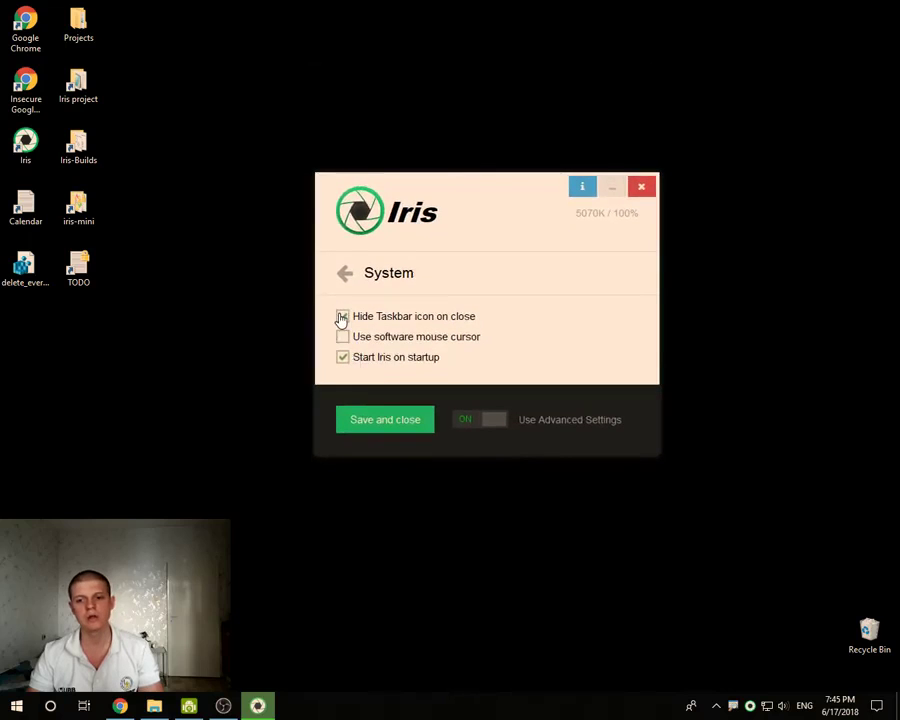
click(641, 187)
click(749, 705)
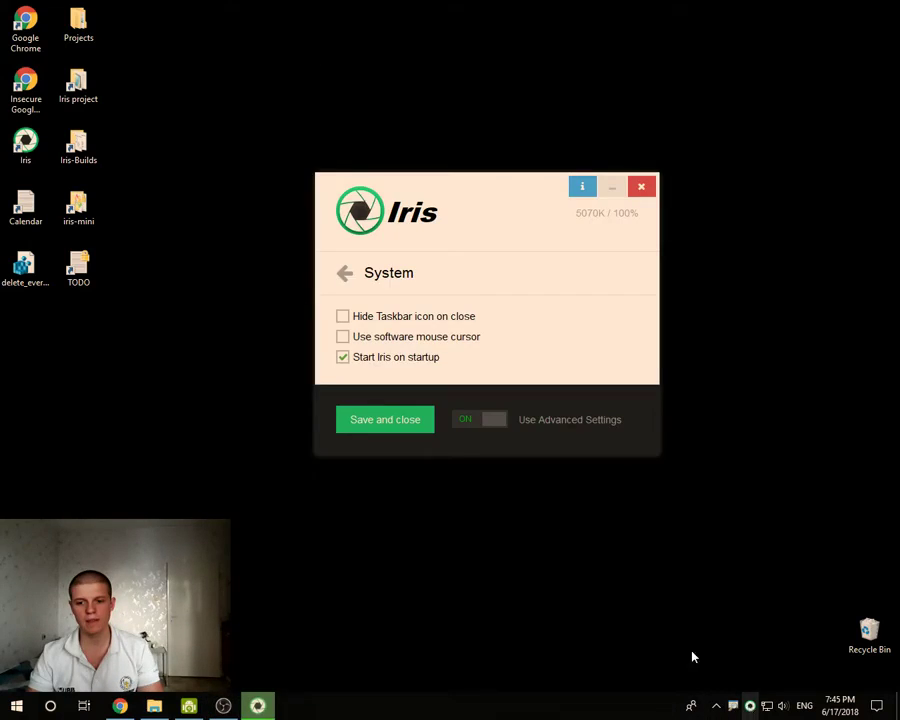
click(381, 418)
click(270, 705)
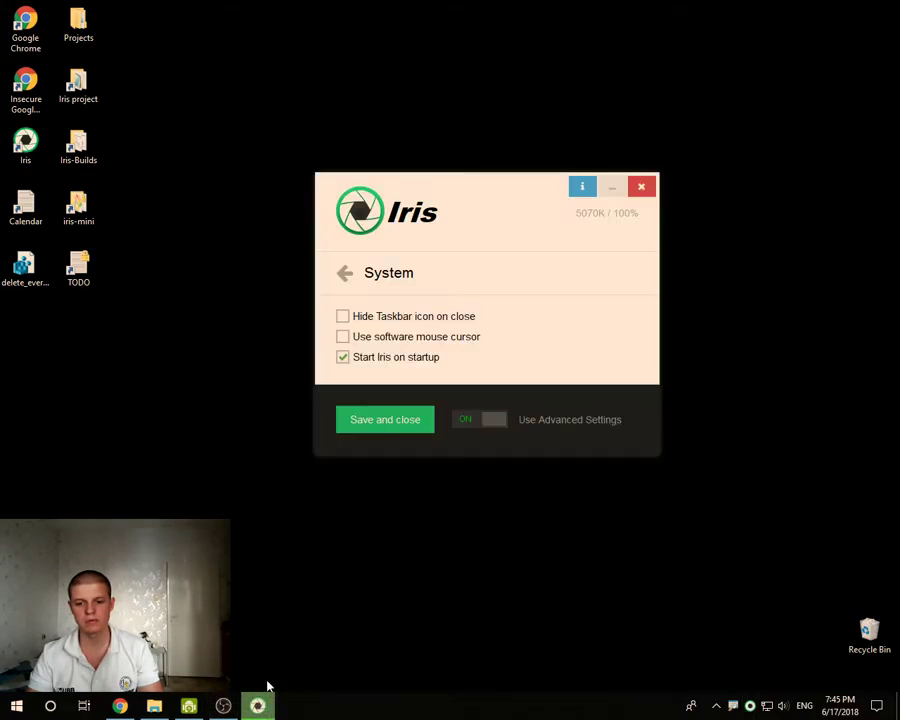
mouse_move(289, 534)
mouse_down()
mouse_move(243, 690)
mouse_move(259, 596)
mouse_move(280, 545)
mouse_up()
click(641, 187)
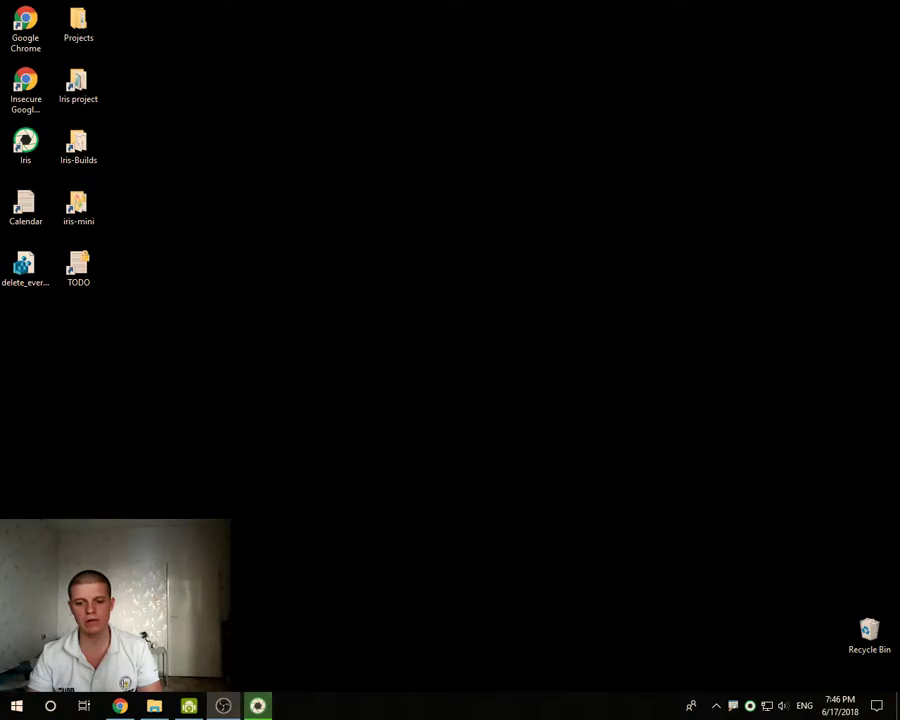
Turn on "Hide Taskbar icon on close" in the System settings, then save and close Iris
click(257, 705)
click(360, 316)
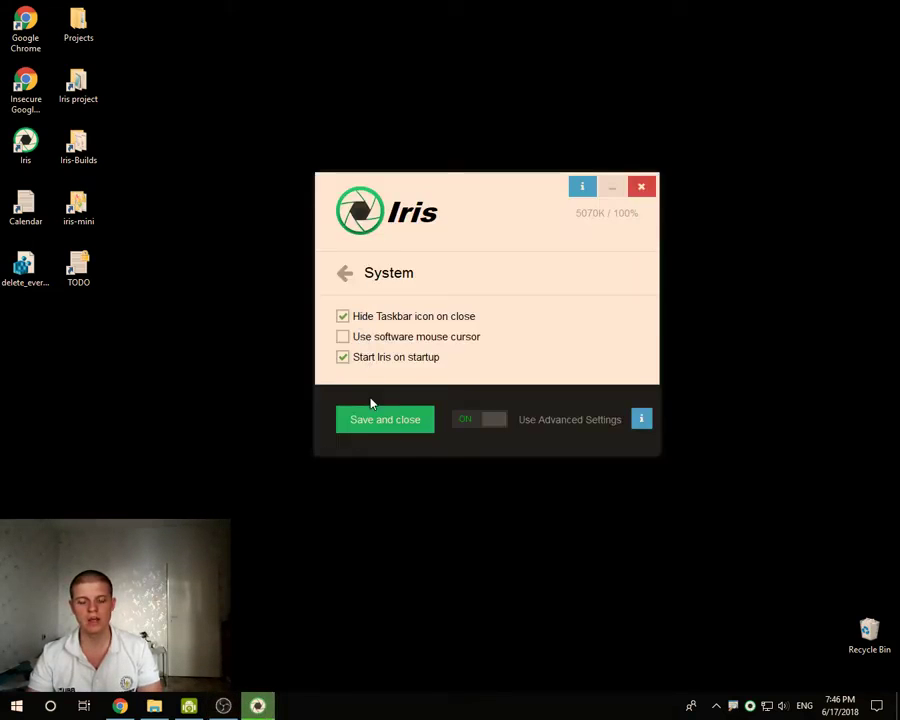
click(369, 422)
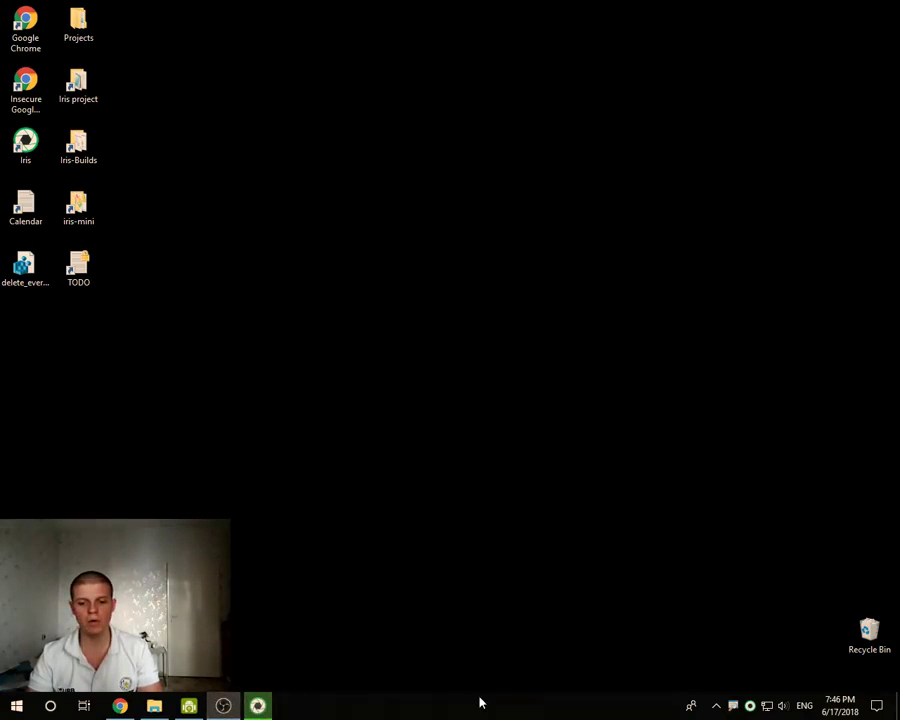
click(257, 705)
click(418, 428)
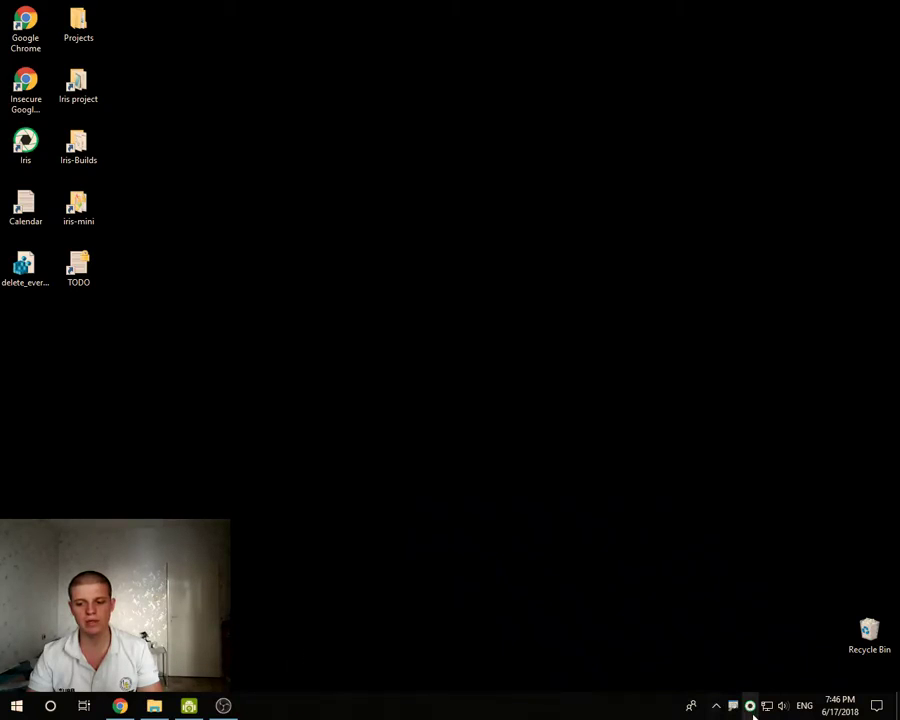
Restore the Iris window from the system tray, close it, and restore it again
click(750, 706)
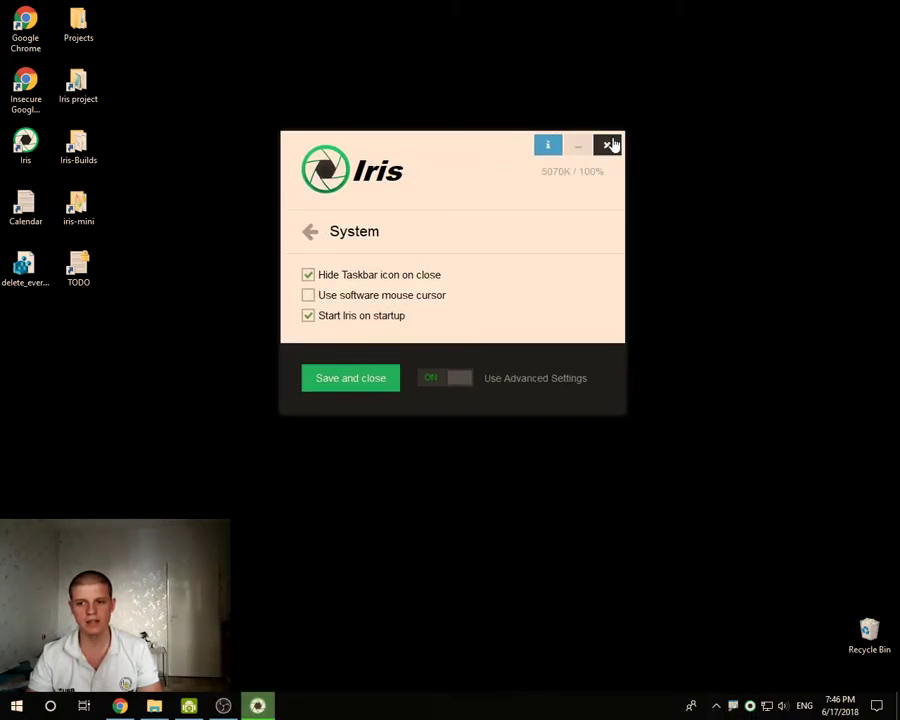
click(608, 145)
click(750, 706)
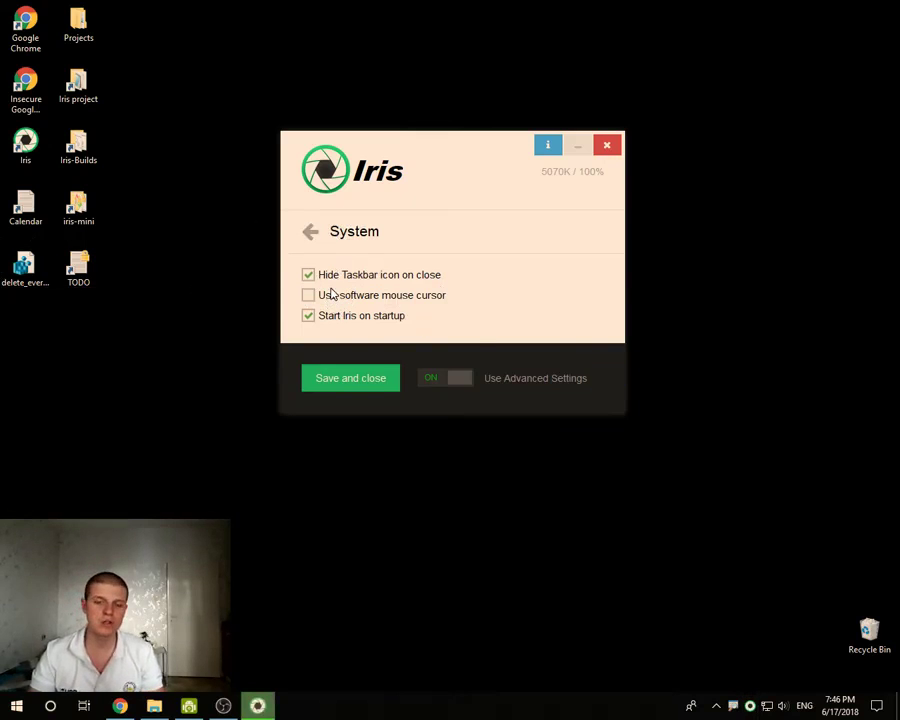
Set the Day Light value to 22 in the Blue light settings
click(311, 233)
scroll(426, 329, down, 6)
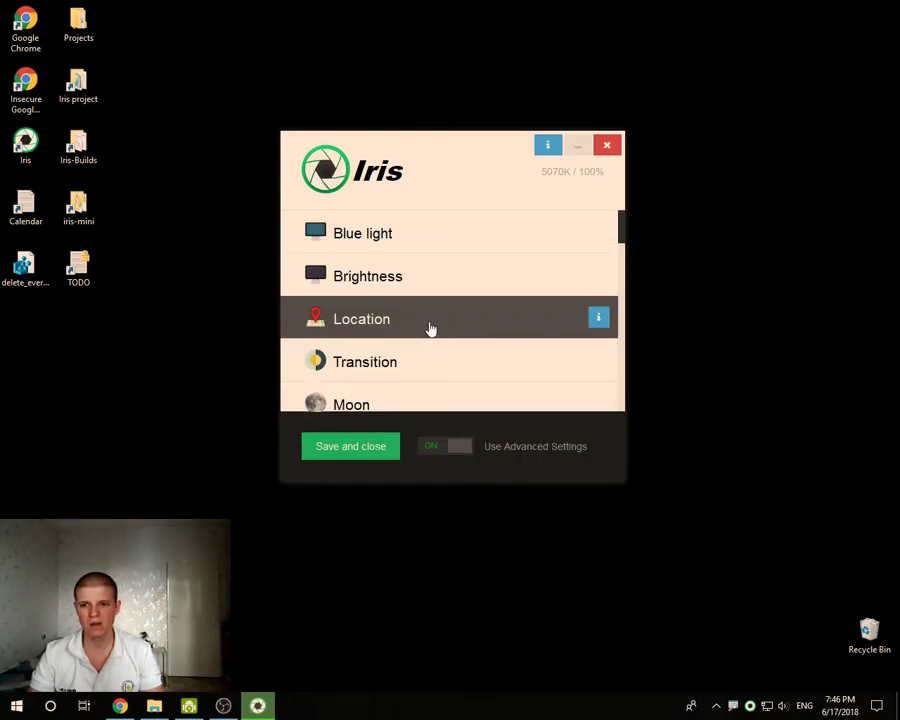
scroll(386, 264, down, 10)
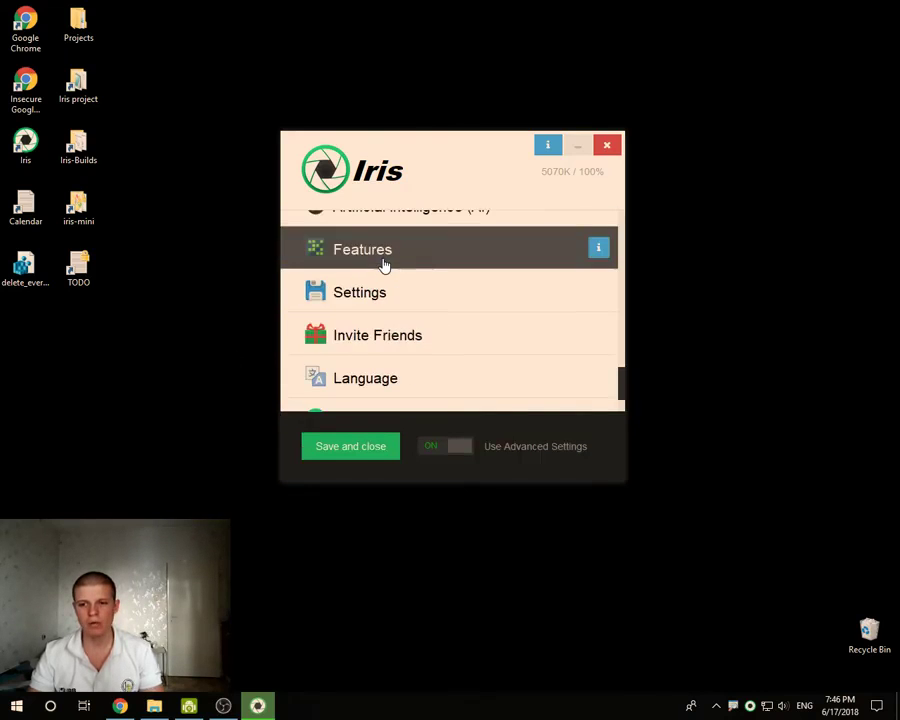
scroll(390, 325, up, 10)
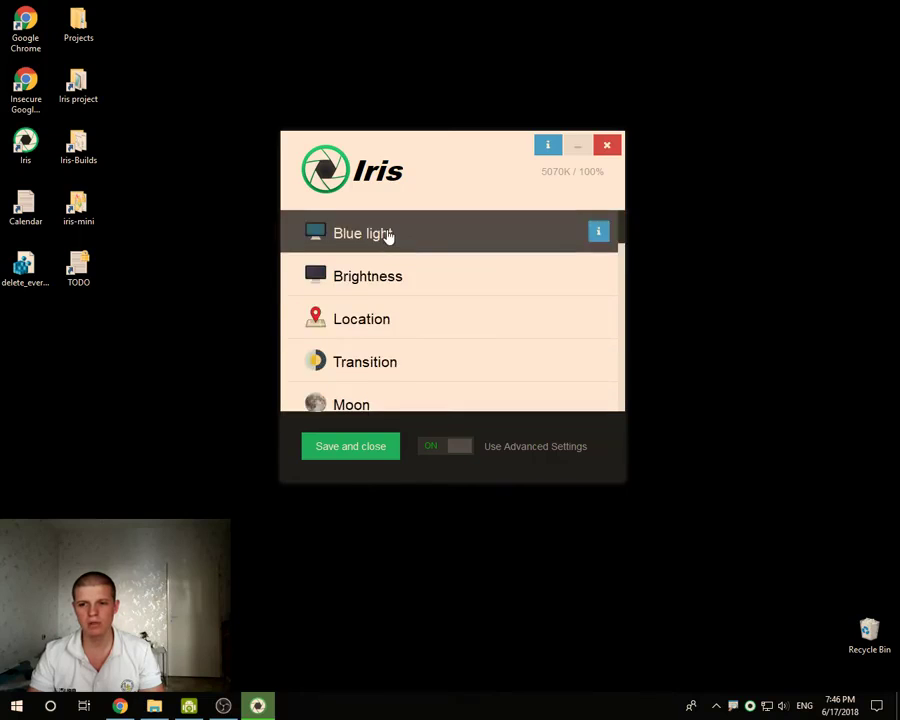
click(388, 237)
click(437, 276)
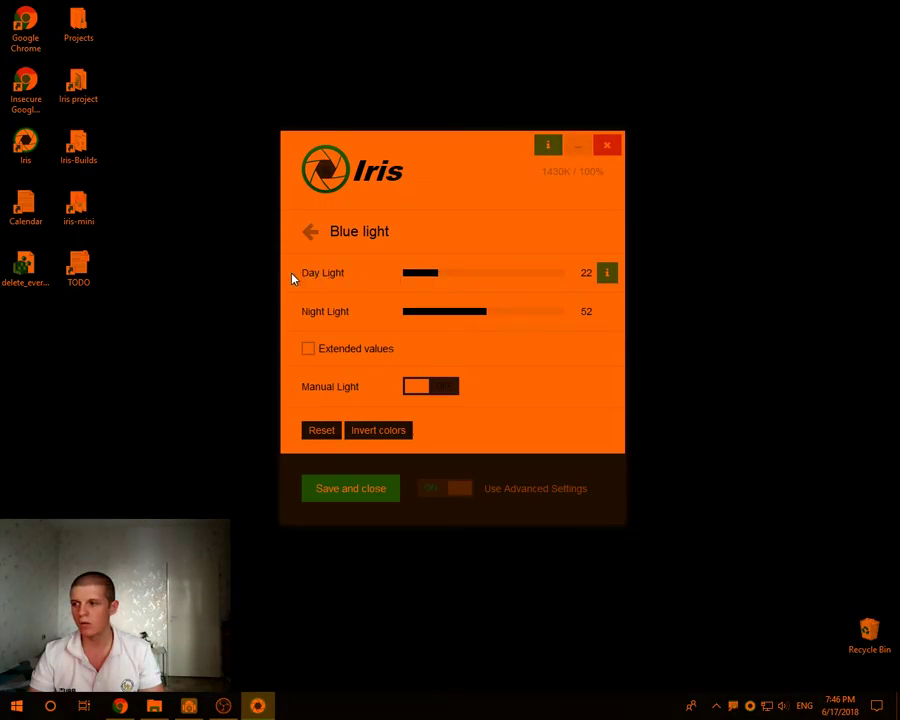
Look through the advanced settings list, view the Iris settings page, and return to the list
click(309, 232)
scroll(368, 356, down, 5)
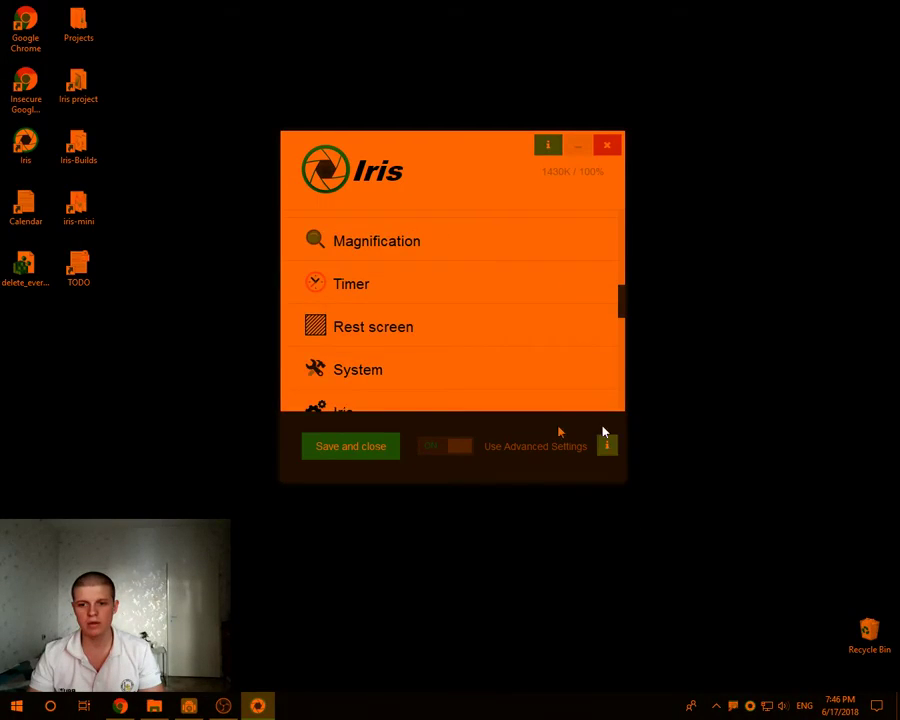
scroll(378, 325, down, 4)
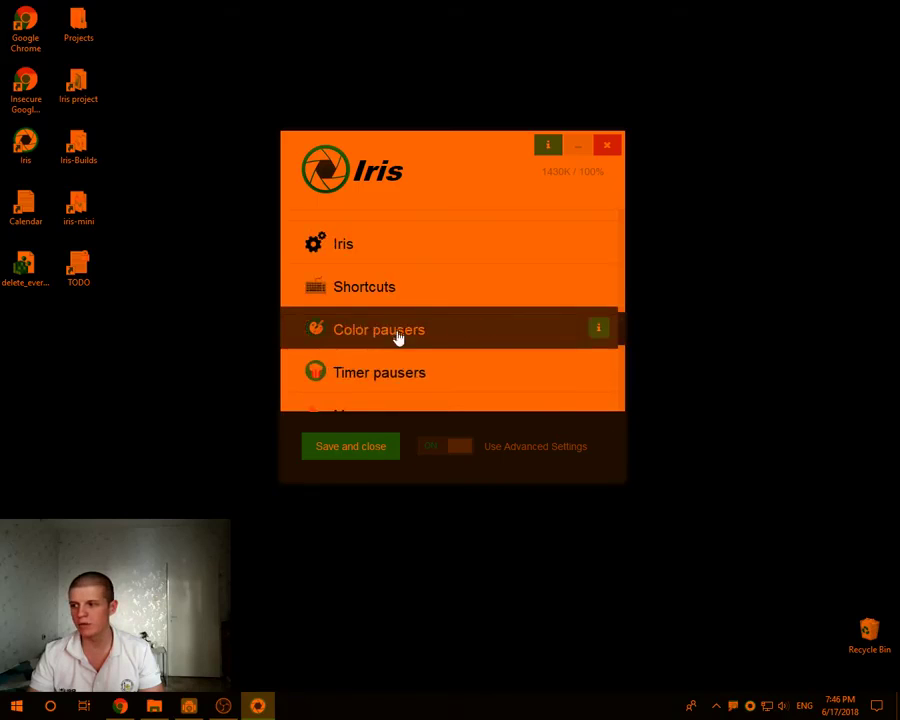
scroll(390, 340, down, 3)
scroll(378, 320, up, 5)
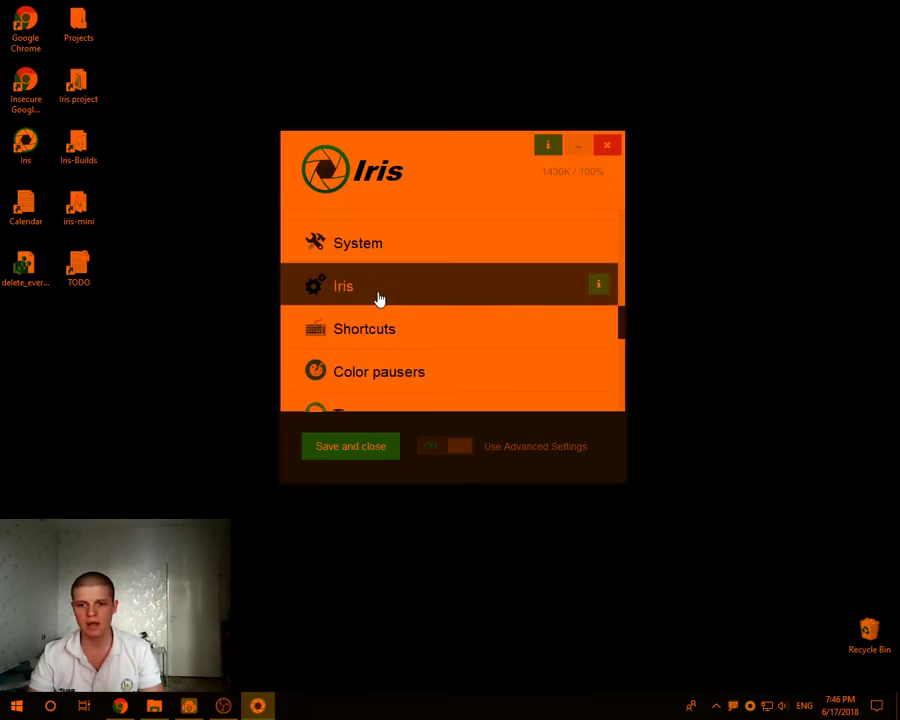
click(345, 287)
click(311, 231)
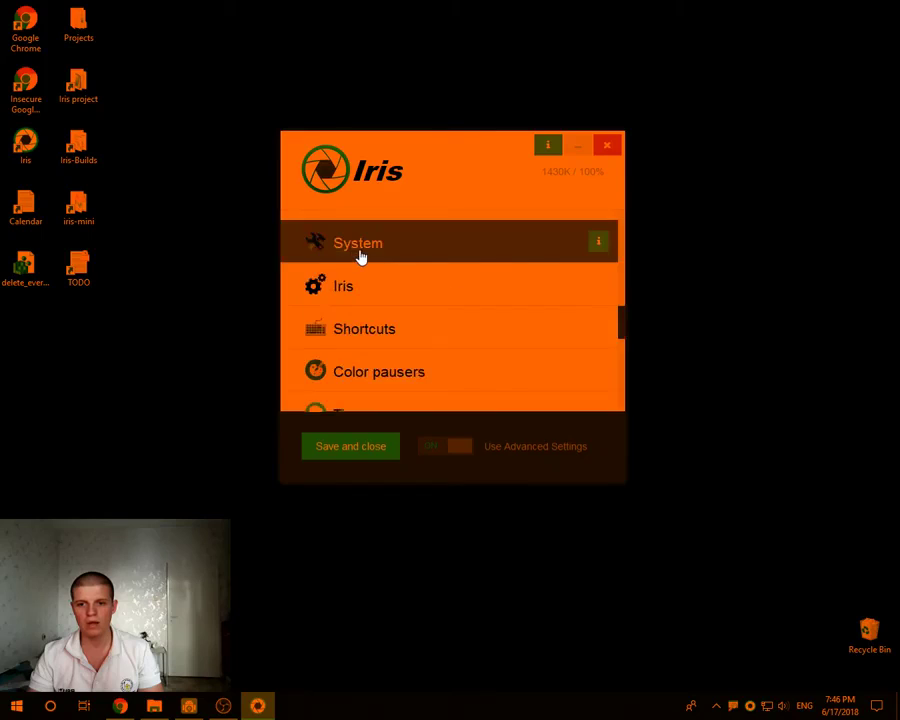
Turn on "Use low-level Color API" in the Iris settings page and turn it off again
click(358, 250)
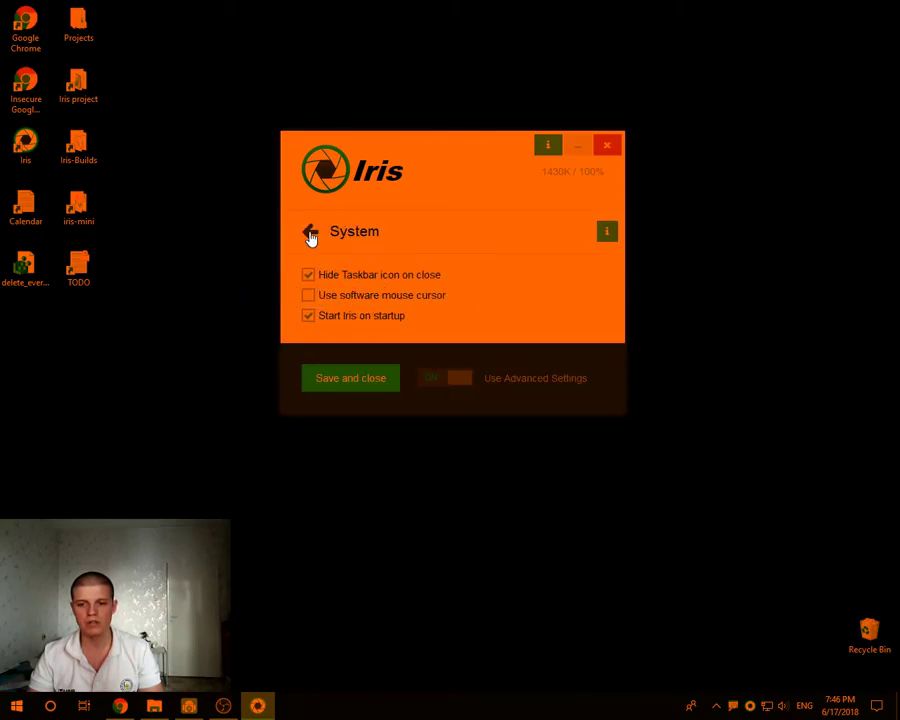
click(310, 232)
click(357, 289)
click(351, 360)
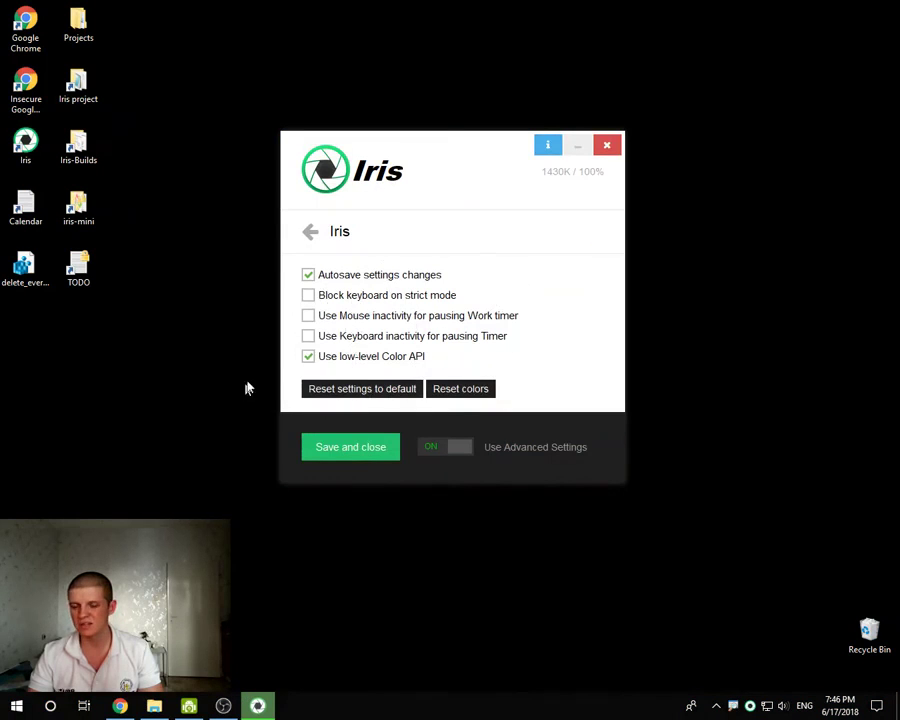
click(343, 360)
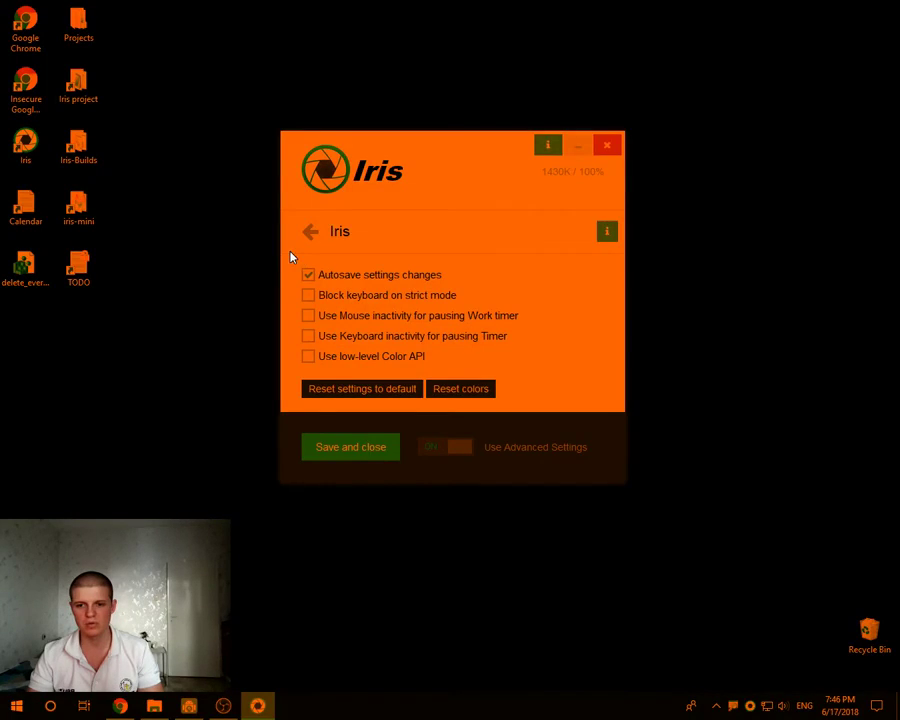
Look over the Iris settings page and the System settings page once more
click(309, 231)
click(366, 288)
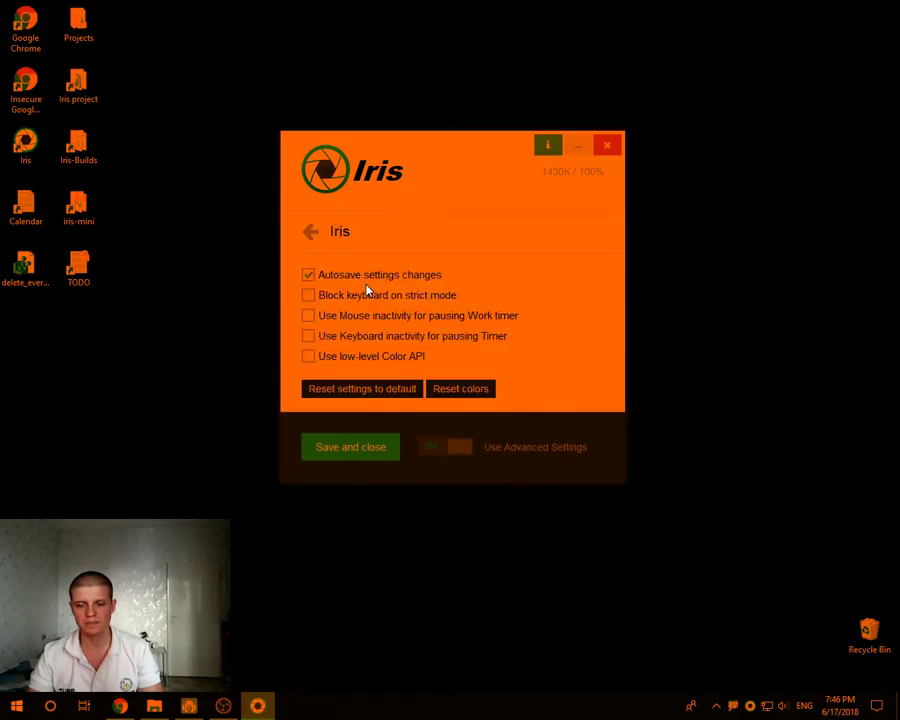
click(310, 231)
click(366, 248)
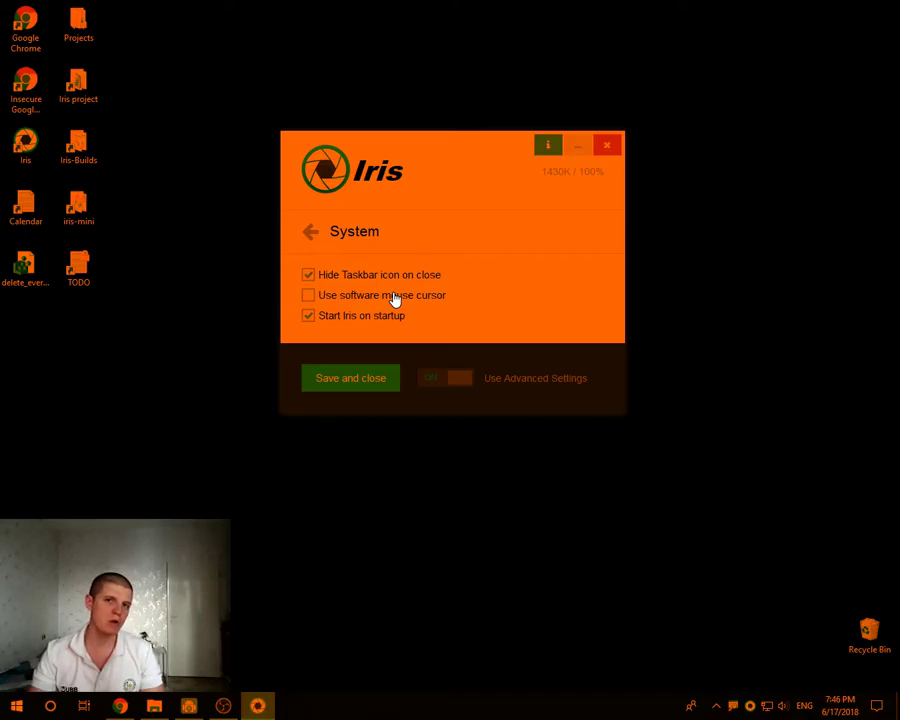
click(312, 229)
Raise the Day Light value in the Blue light settings until the color temperature is 5005K
scroll(380, 300, up, 5)
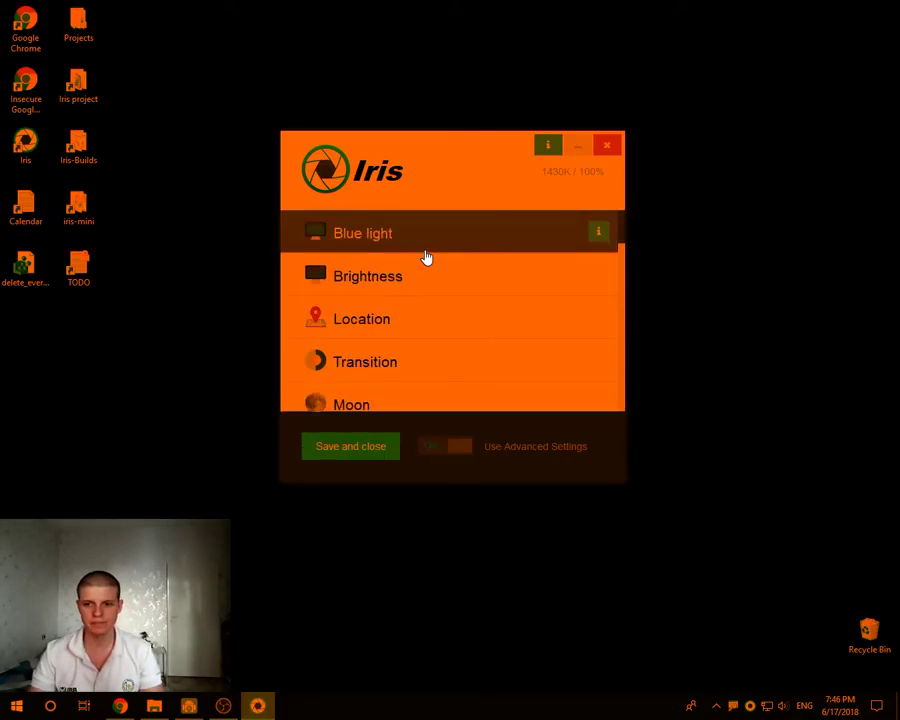
click(426, 250)
drag(505, 274, 527, 282)
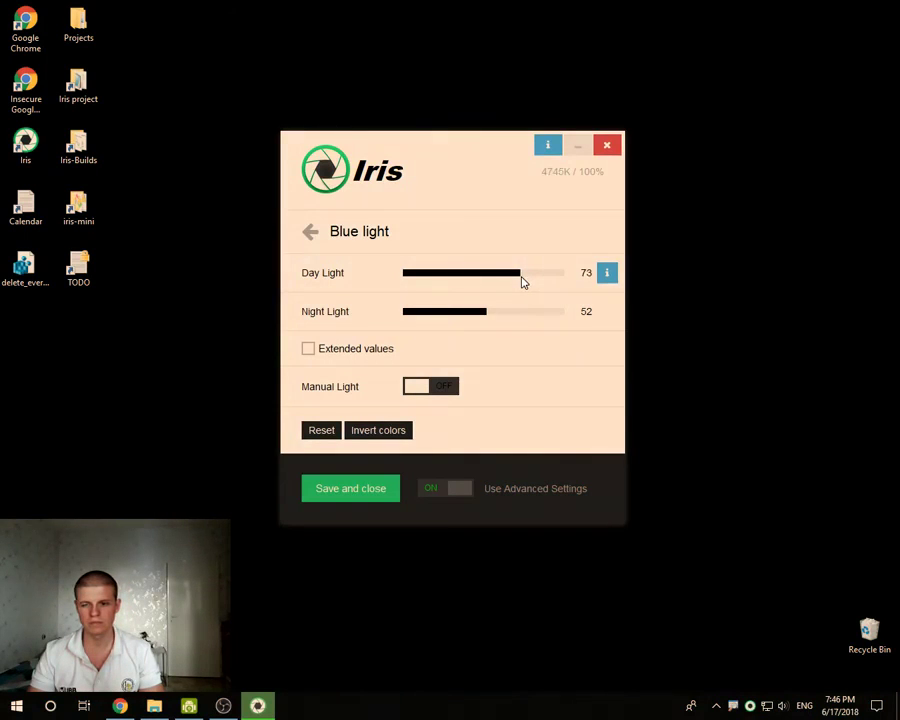
Open the System settings and mark "Hide Taskbar icon on close" and the Iris taskbar icon with red strokes, clearing each mark
click(311, 231)
scroll(380, 340, down, 5)
click(362, 245)
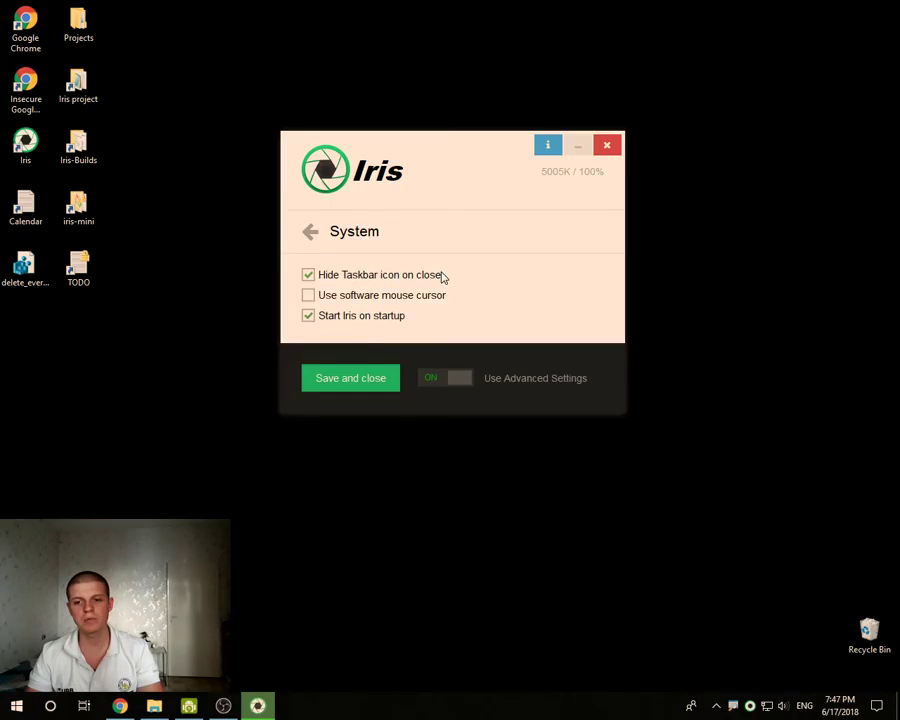
drag(444, 270, 378, 276)
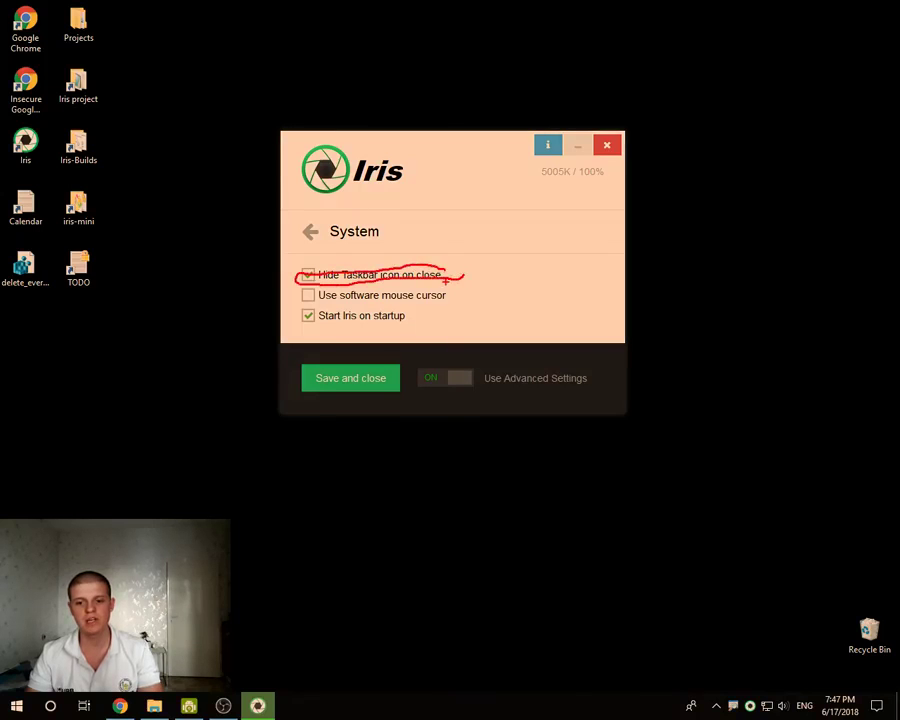
key(Escape)
key(ctrl+2)
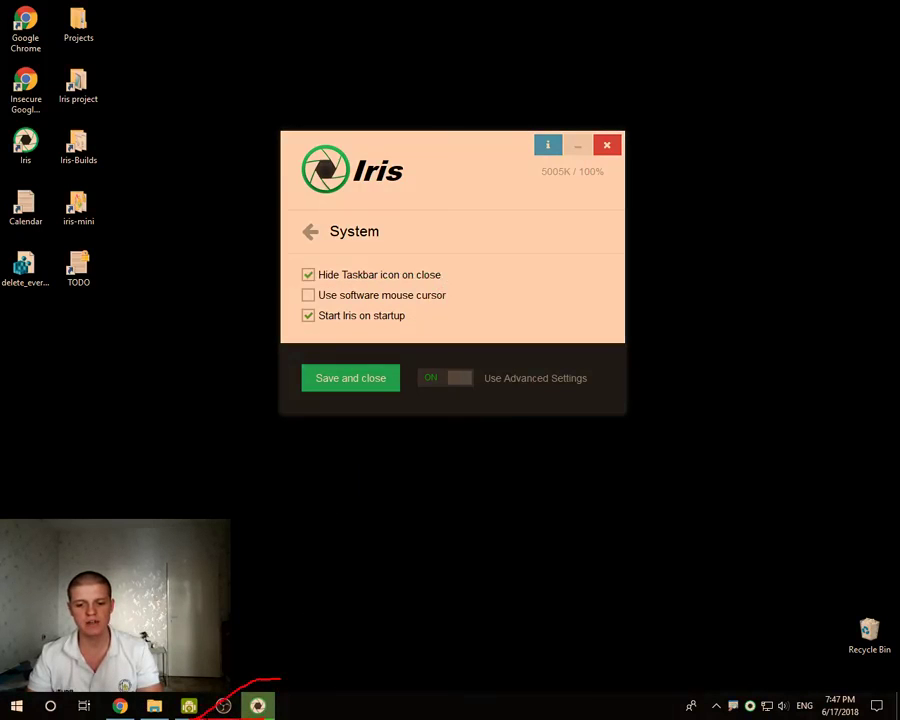
key(Escape)
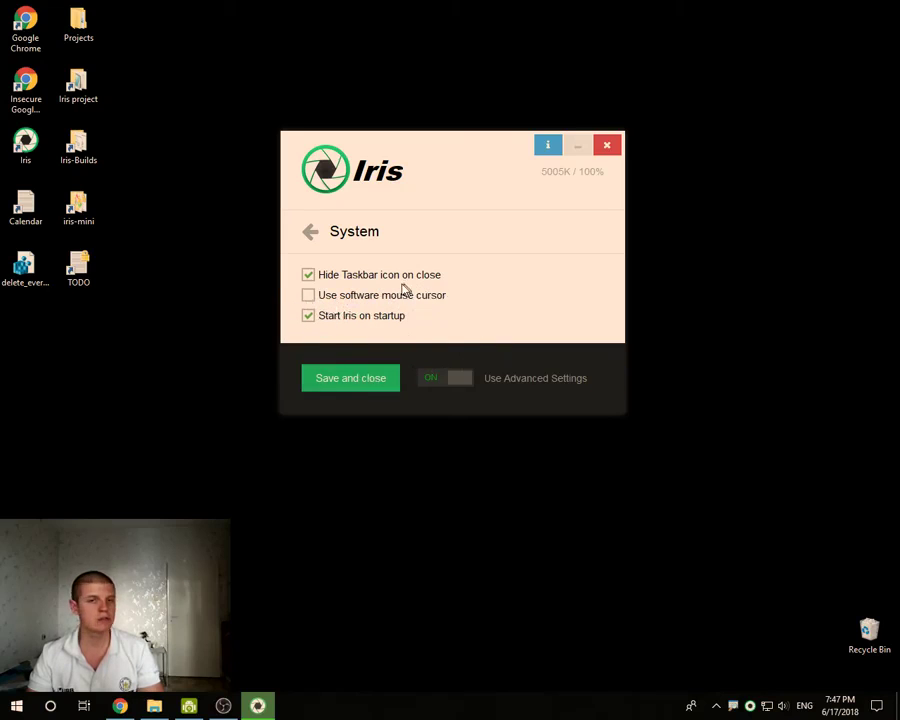
Save and close the Iris settings, and show the list of startup programs in Task Manager
click(308, 316)
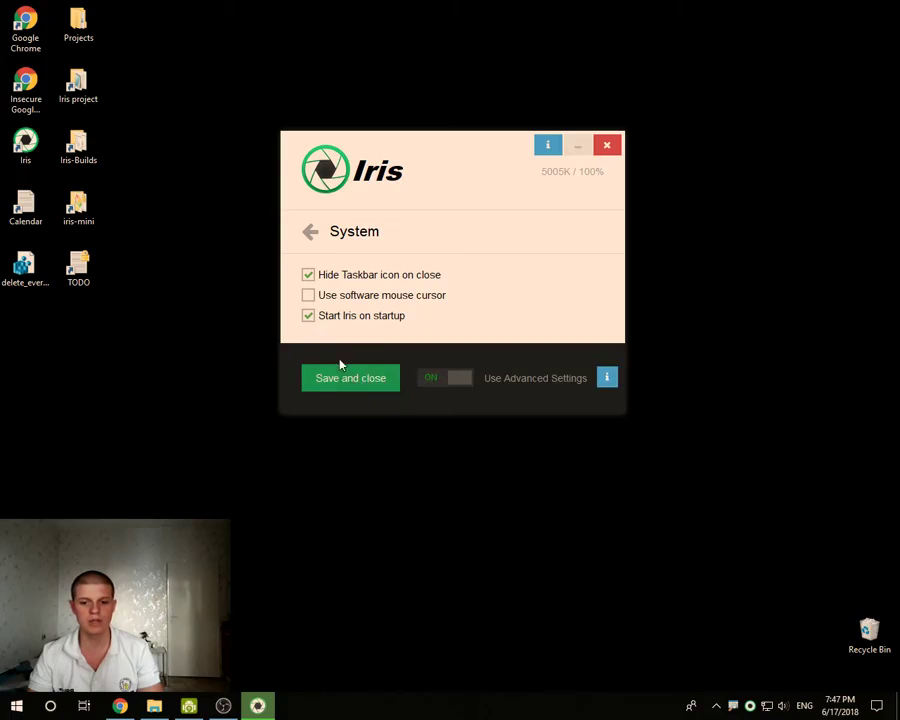
click(352, 385)
right_click(428, 707)
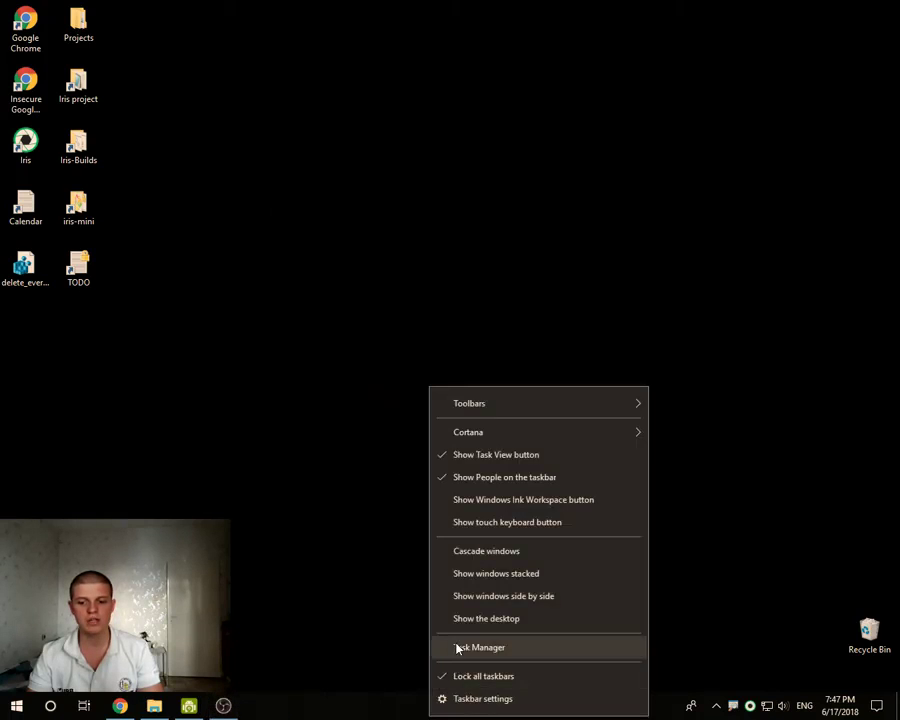
click(458, 646)
drag(300, 182, 315, 145)
click(265, 175)
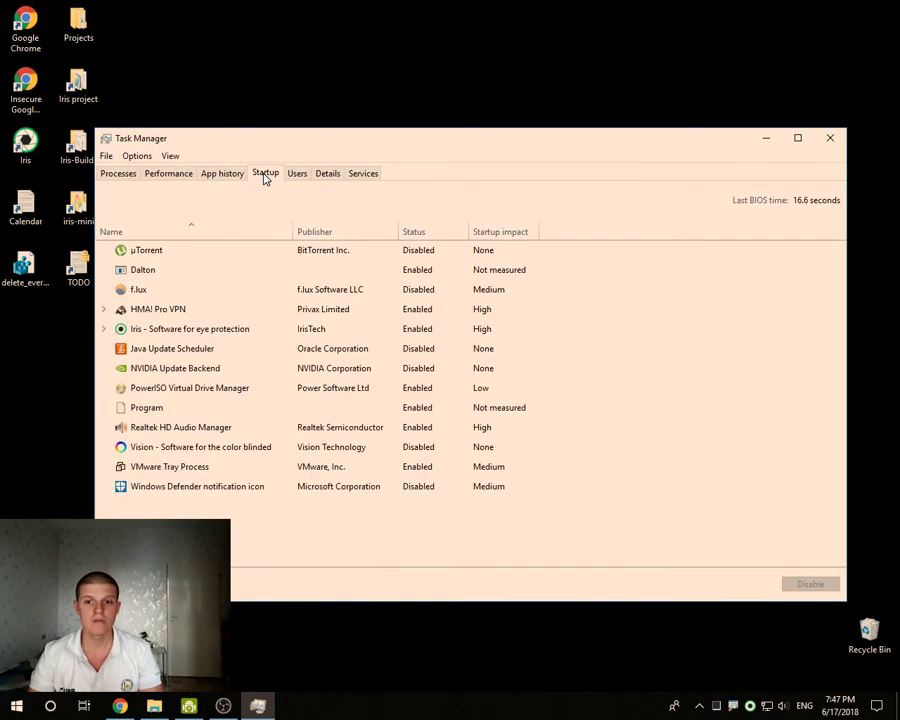
Disable the Iris startup entry, enable it again, and close Task Manager
right_click(160, 331)
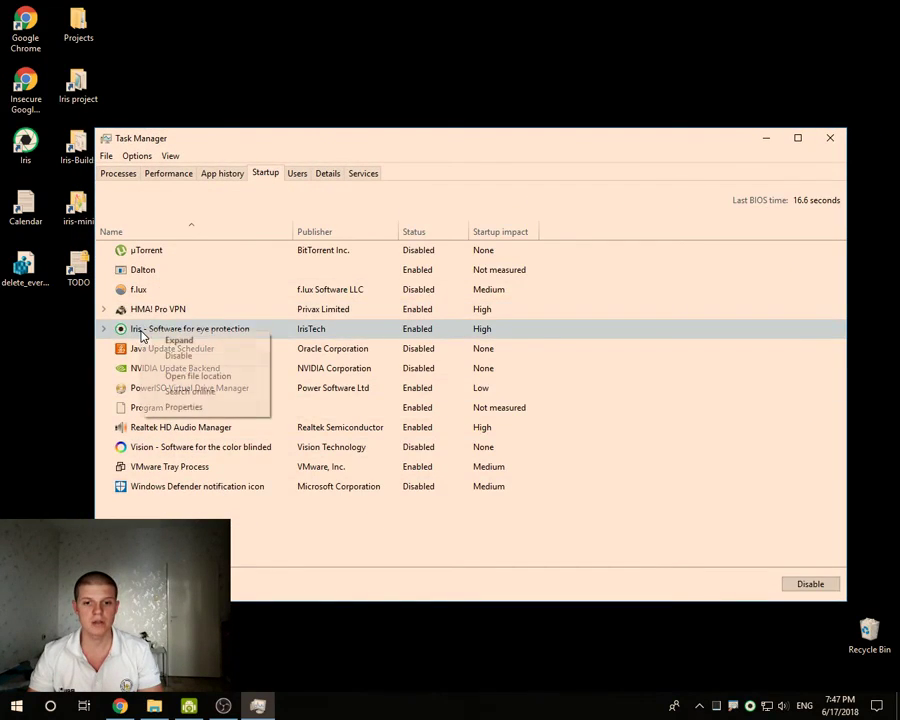
click(180, 357)
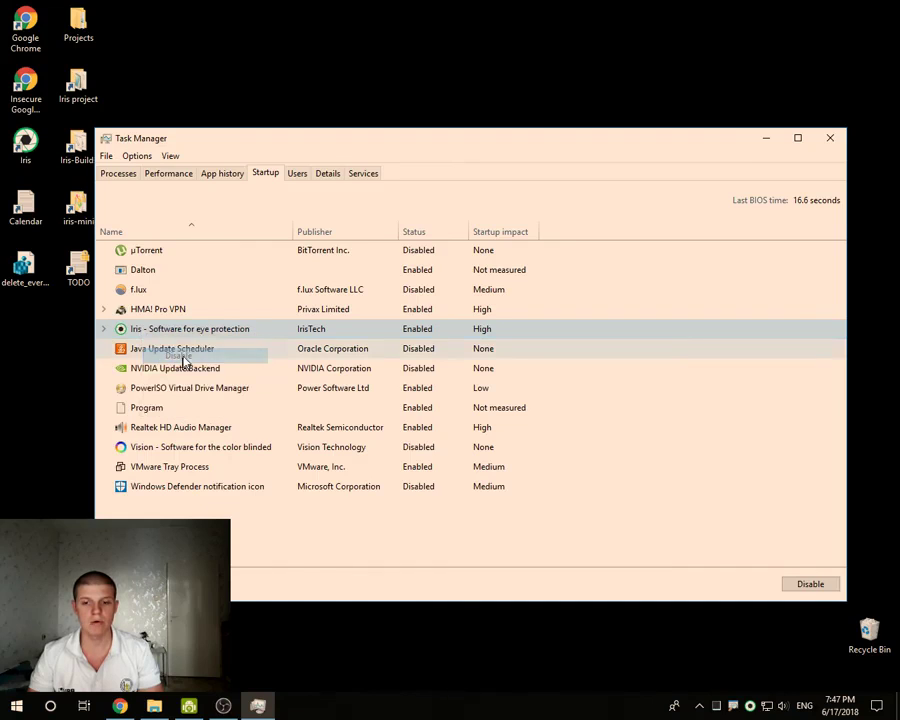
right_click(178, 328)
click(212, 350)
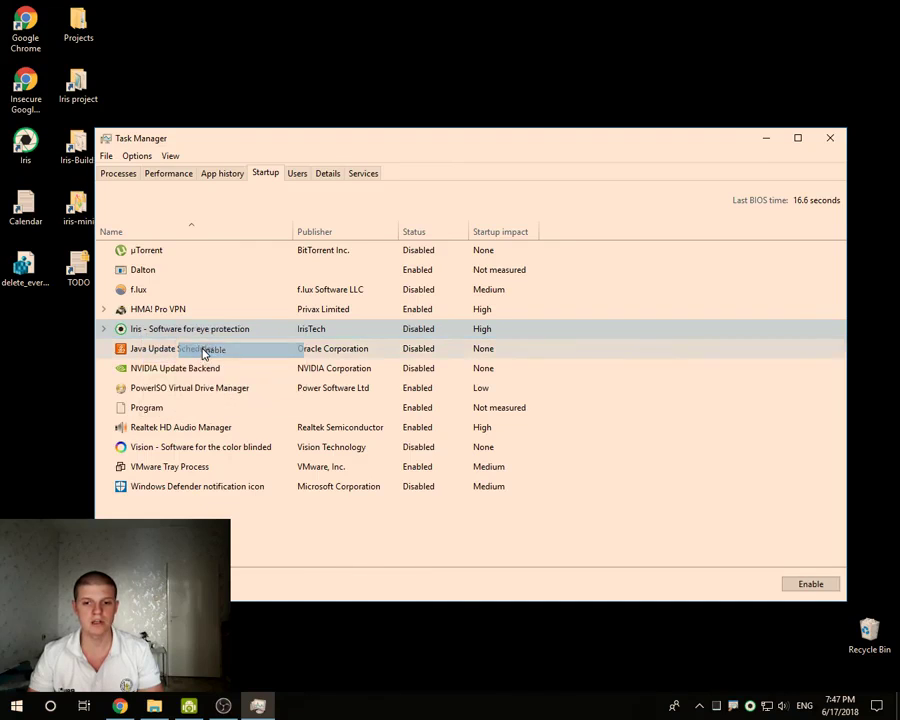
click(829, 138)
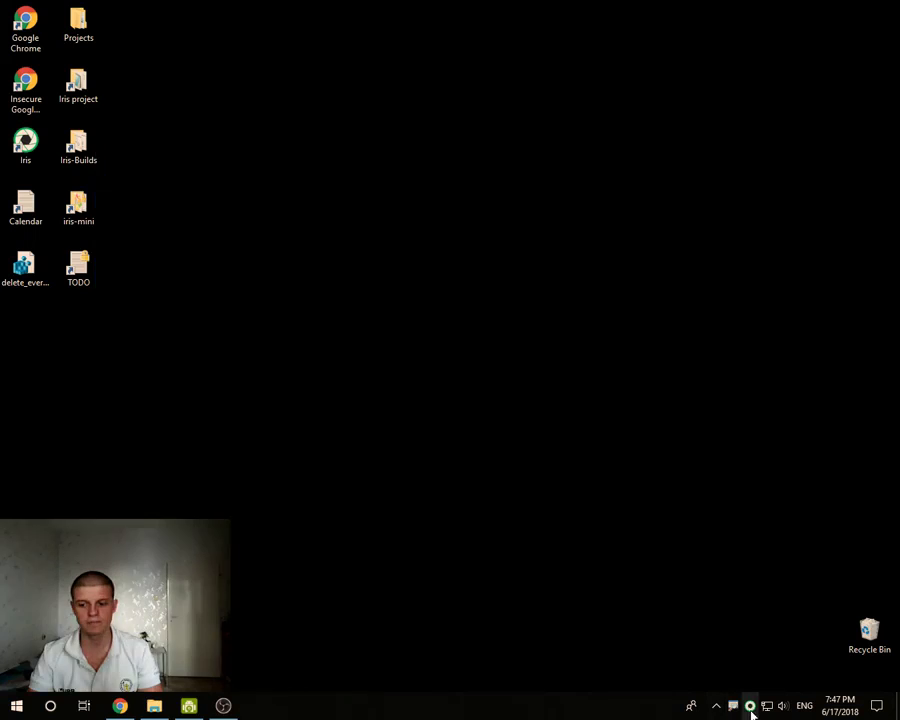
Restore the Iris window from the system tray and return to the advanced settings list
click(750, 706)
click(310, 231)
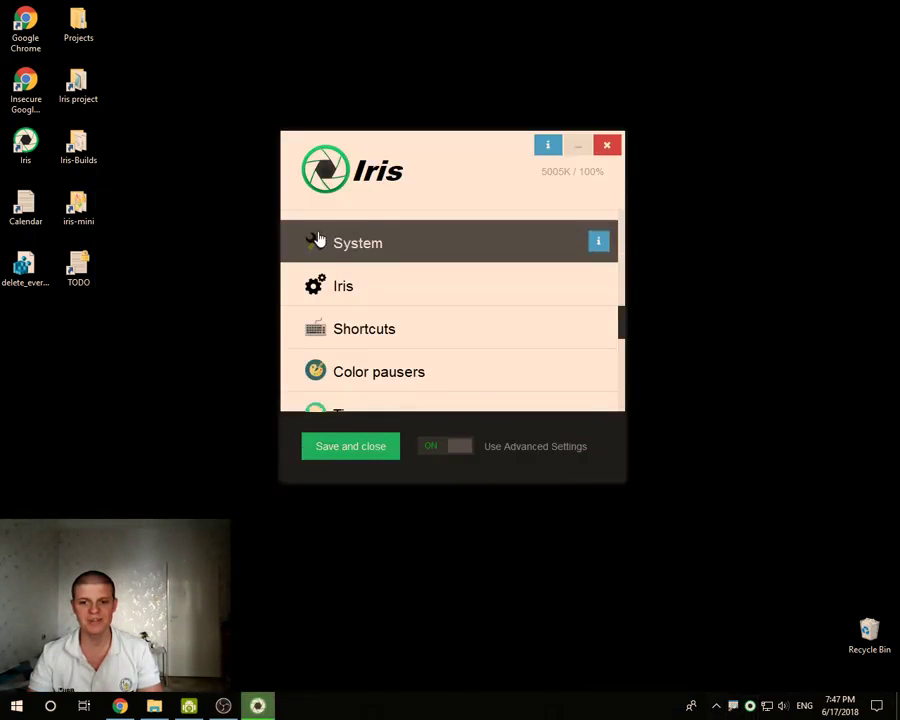
scroll(430, 250, up, 1)
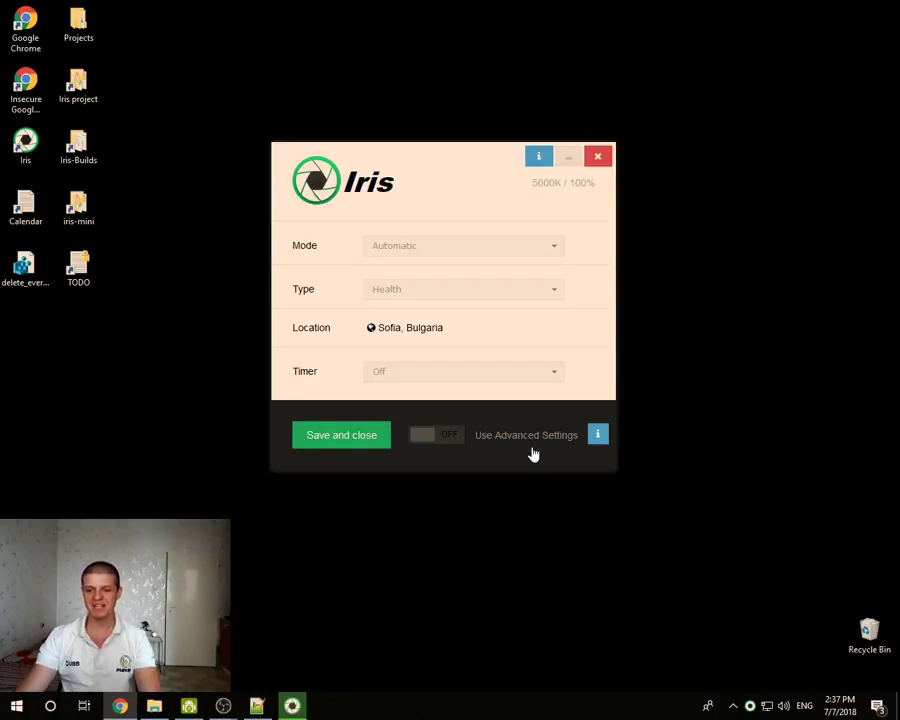
Turn on "Use Advanced Settings" and open the Iris settings page
click(426, 442)
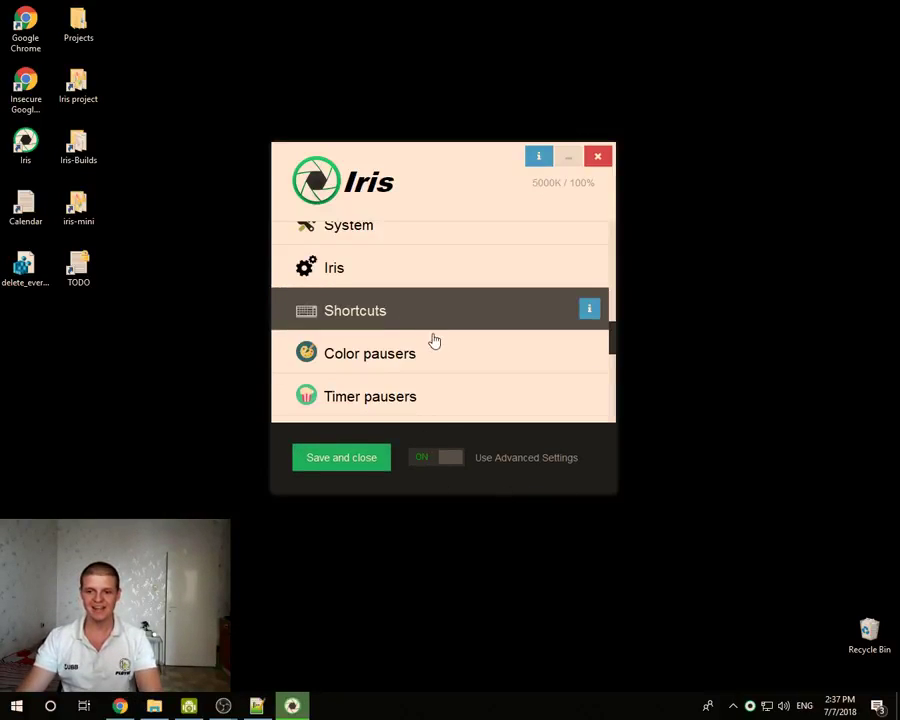
scroll(428, 340, up, 4)
scroll(422, 312, up, 4)
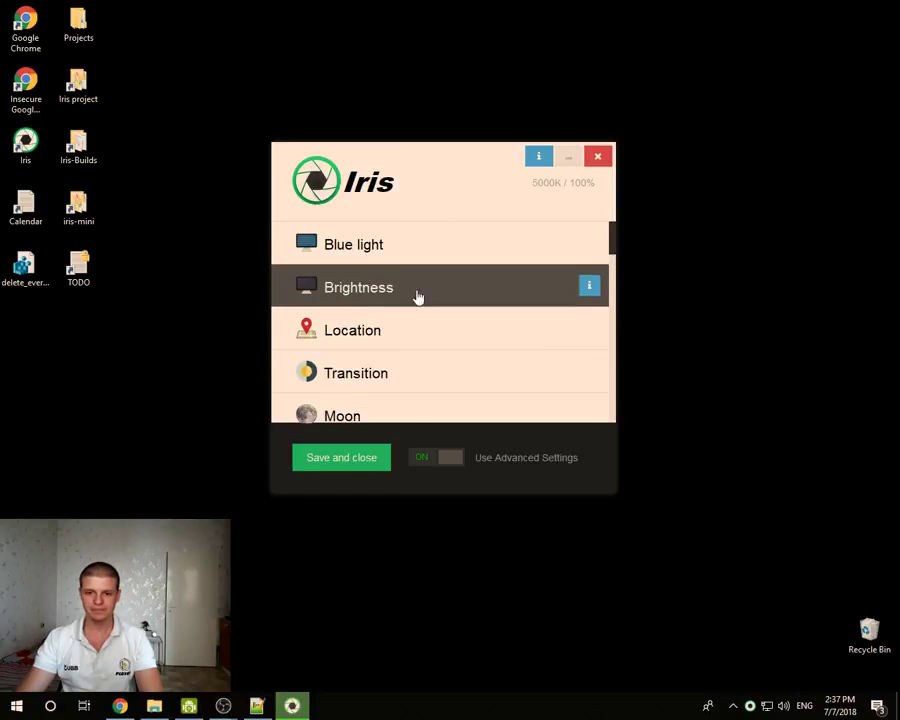
scroll(376, 296, down, 6)
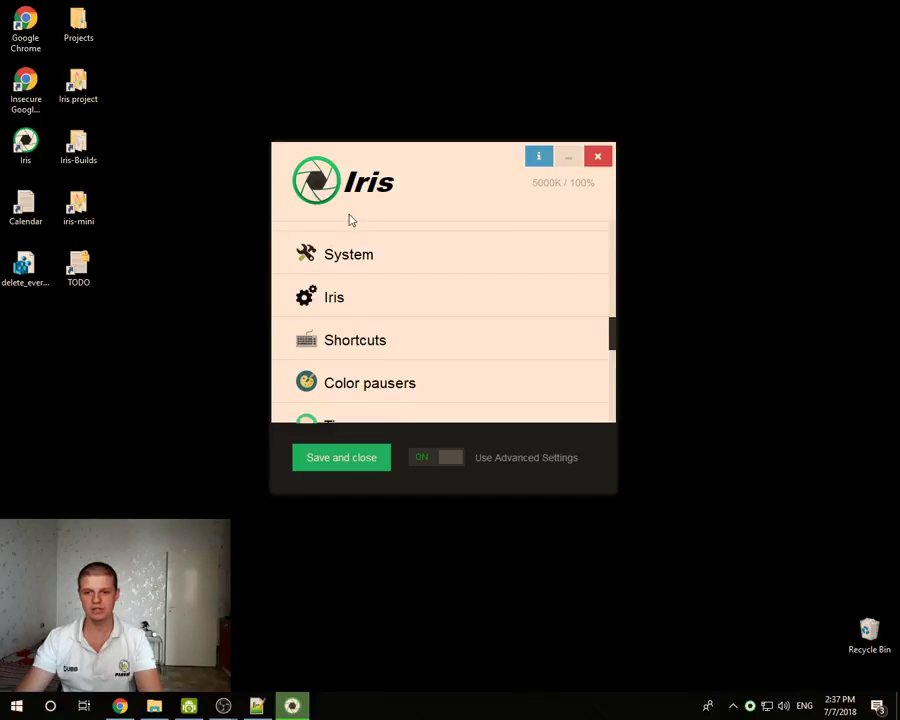
click(398, 298)
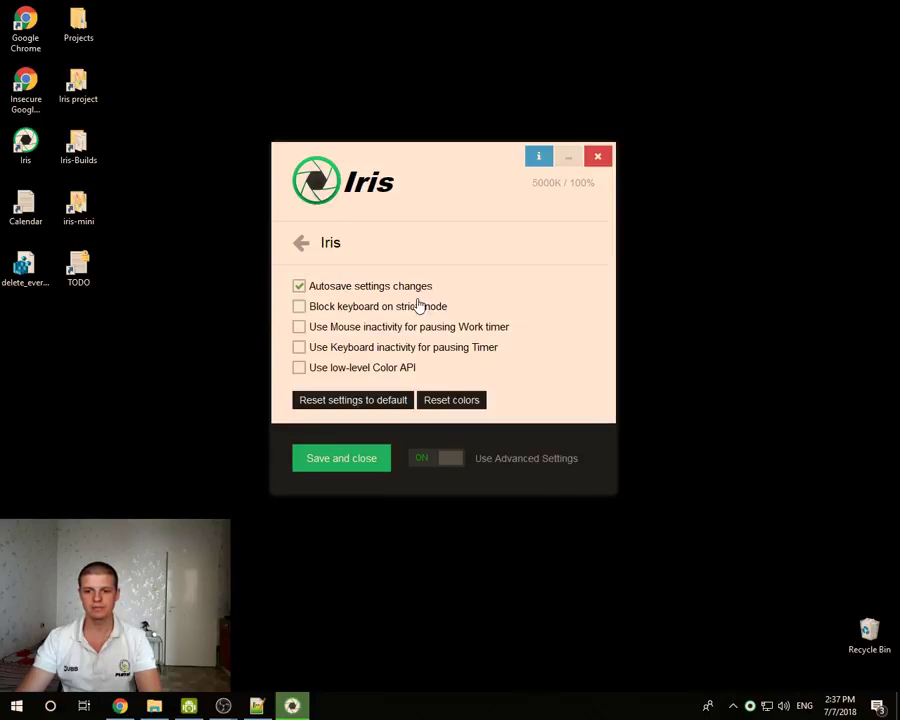
drag(424, 161, 433, 152)
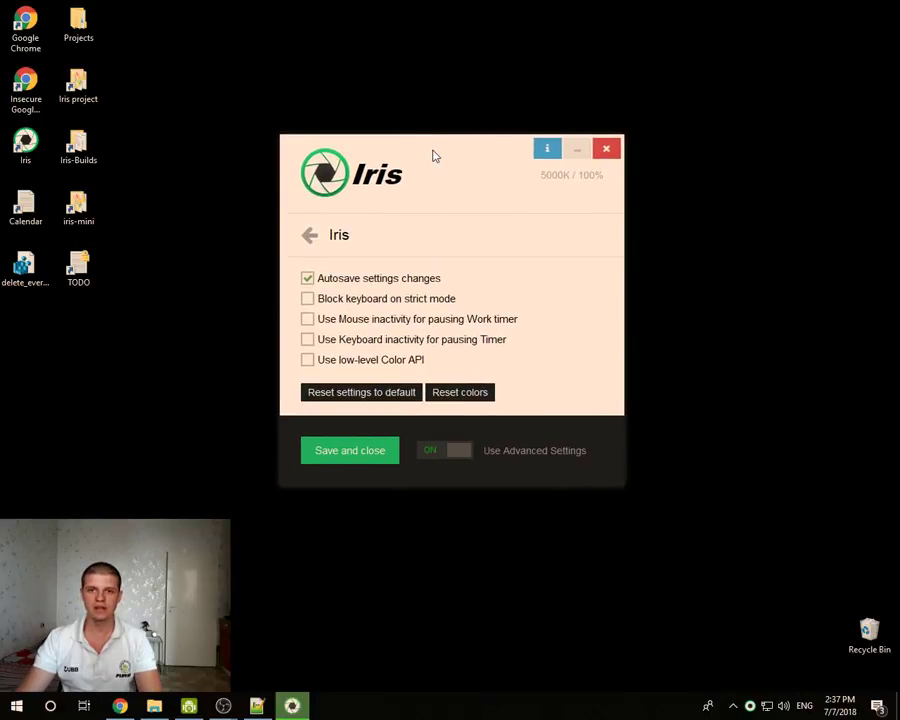
click(605, 243)
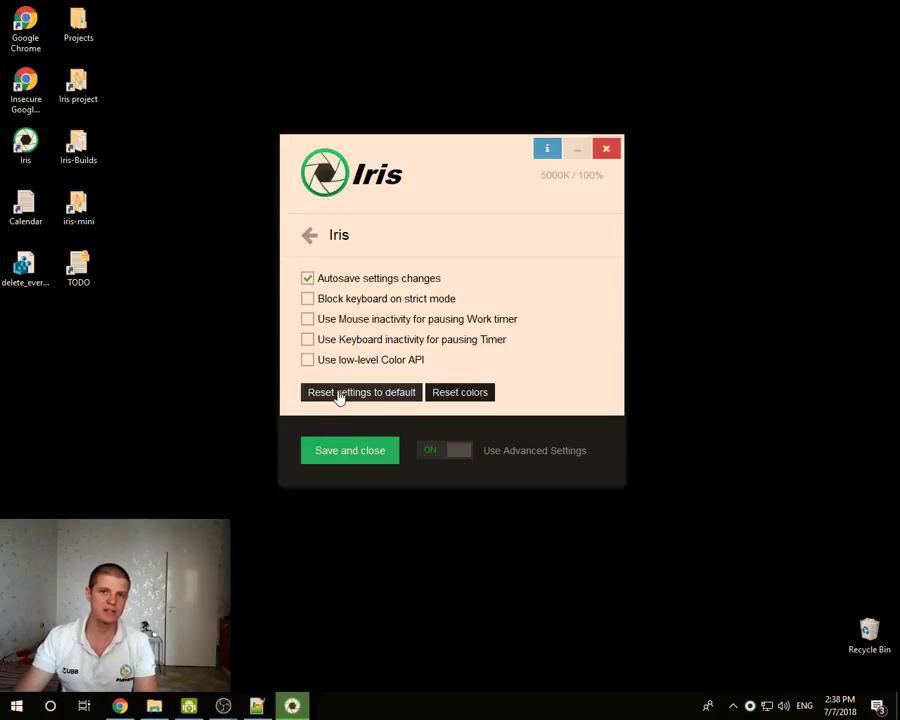
Set the Day Light value to 38 in the Blue light settings and turn on Manual Light
click(310, 235)
scroll(414, 287, down, 5)
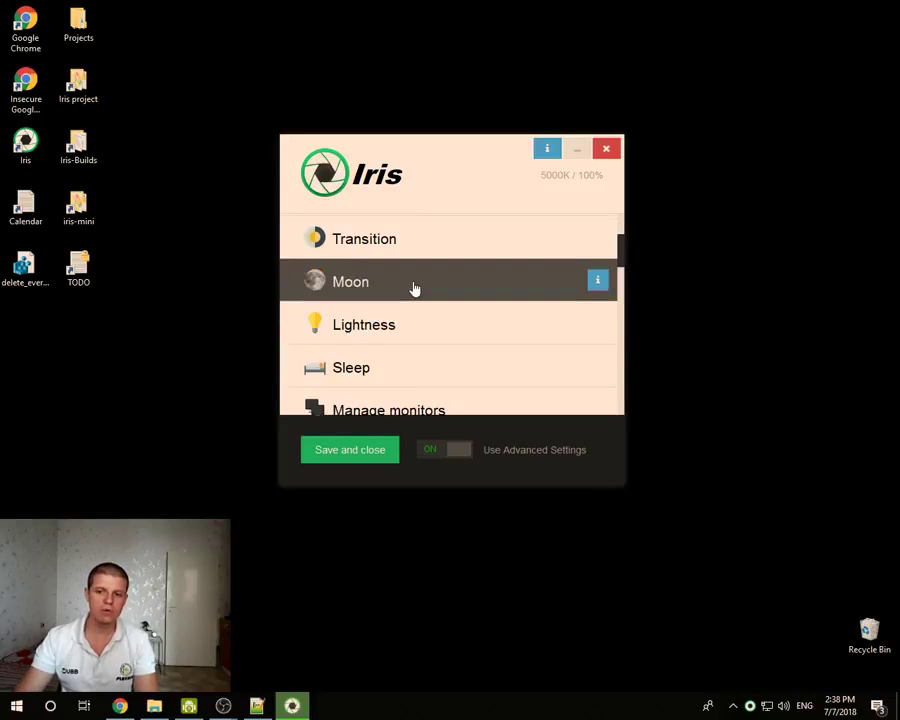
scroll(412, 270, up, 3)
click(409, 240)
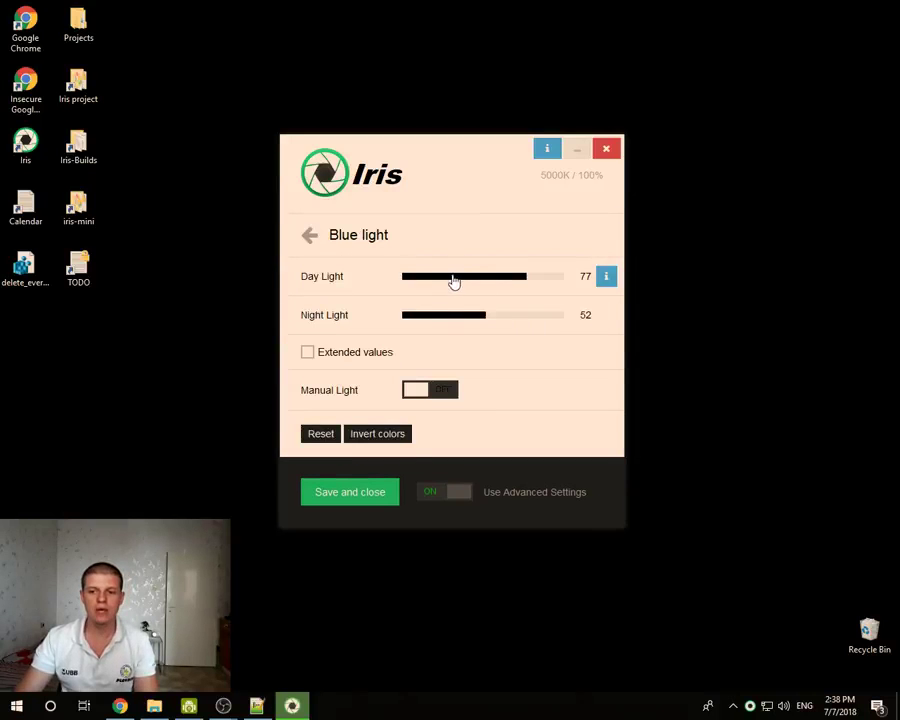
click(427, 278)
drag(427, 283, 463, 281)
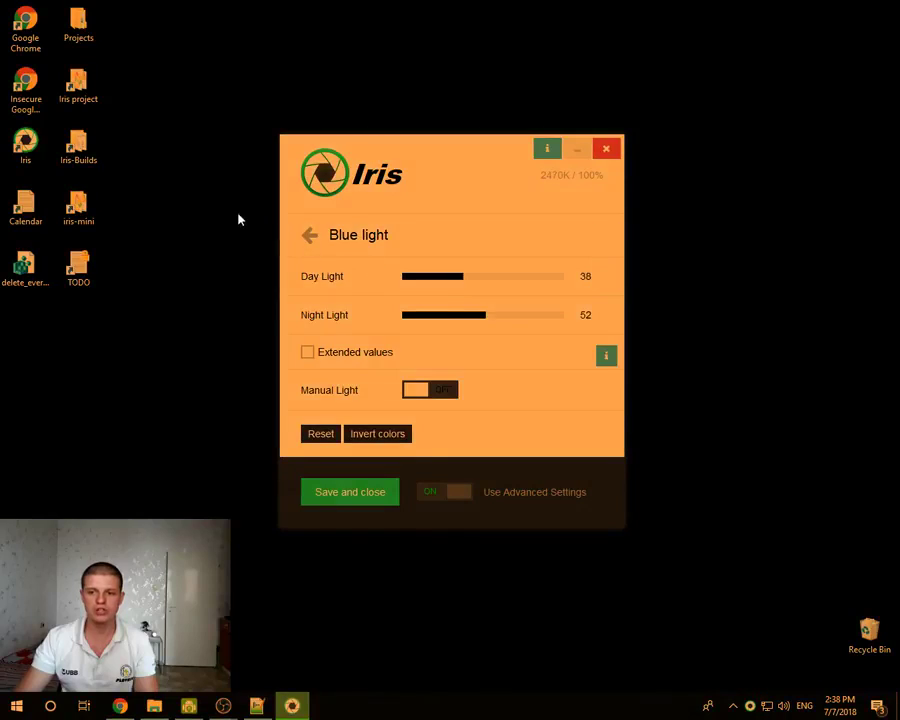
click(428, 392)
Reset all settings to default from the Iris settings page
click(309, 235)
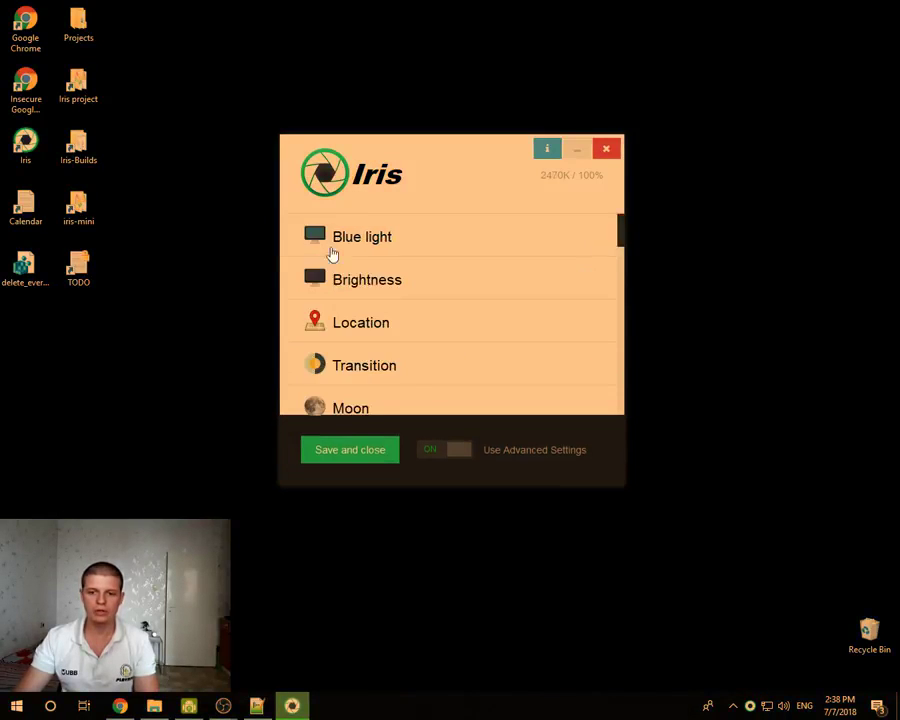
scroll(407, 362, down, 4)
scroll(403, 362, down, 5)
click(366, 292)
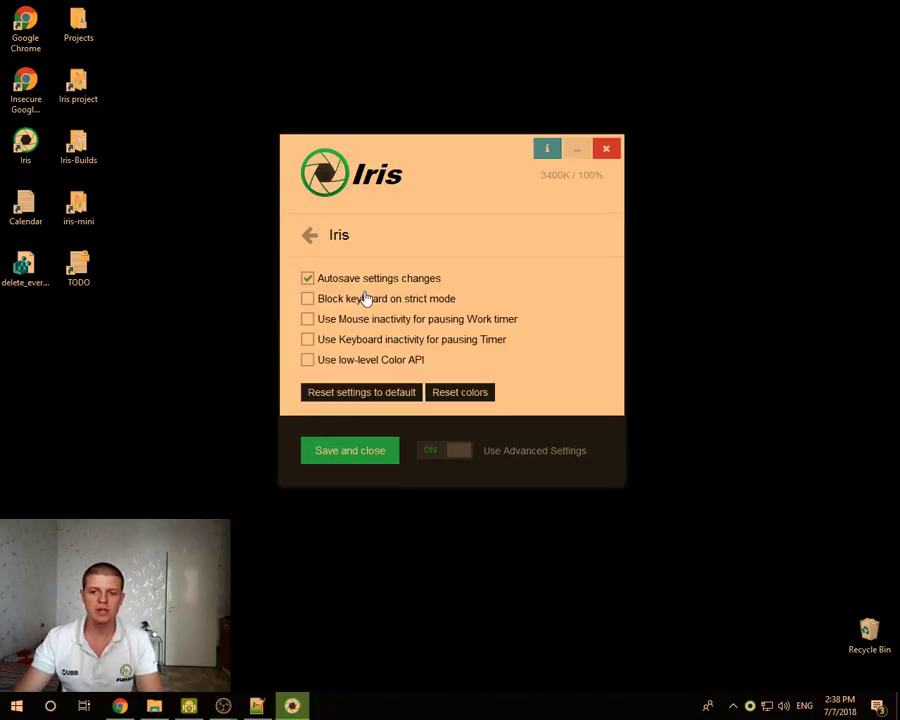
click(363, 395)
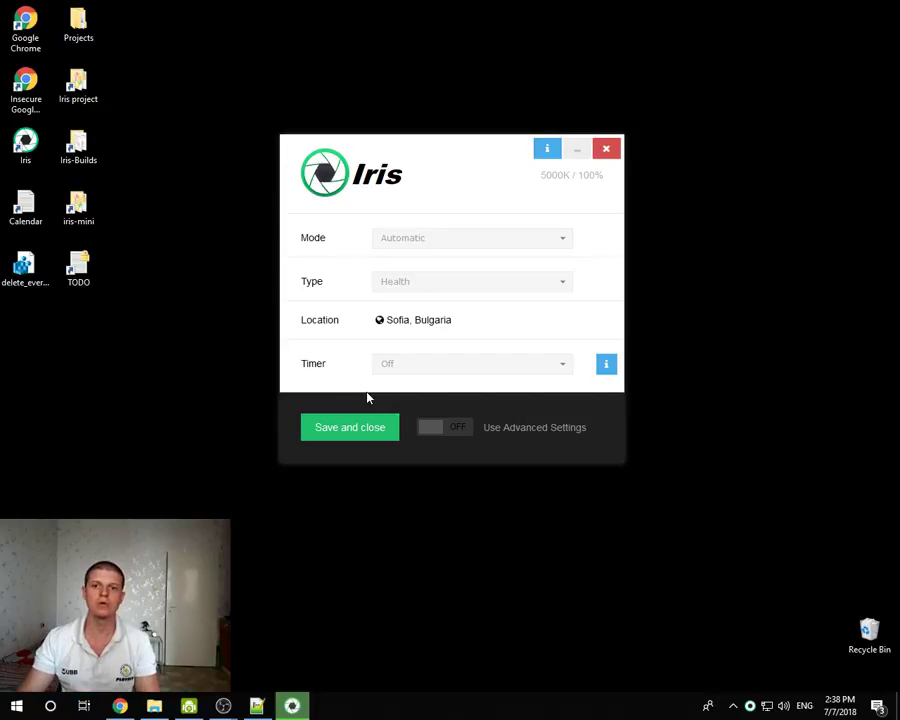
Turn "Use Advanced Settings" back on and turn off "Use low-level Color API" in the Iris settings page
click(434, 431)
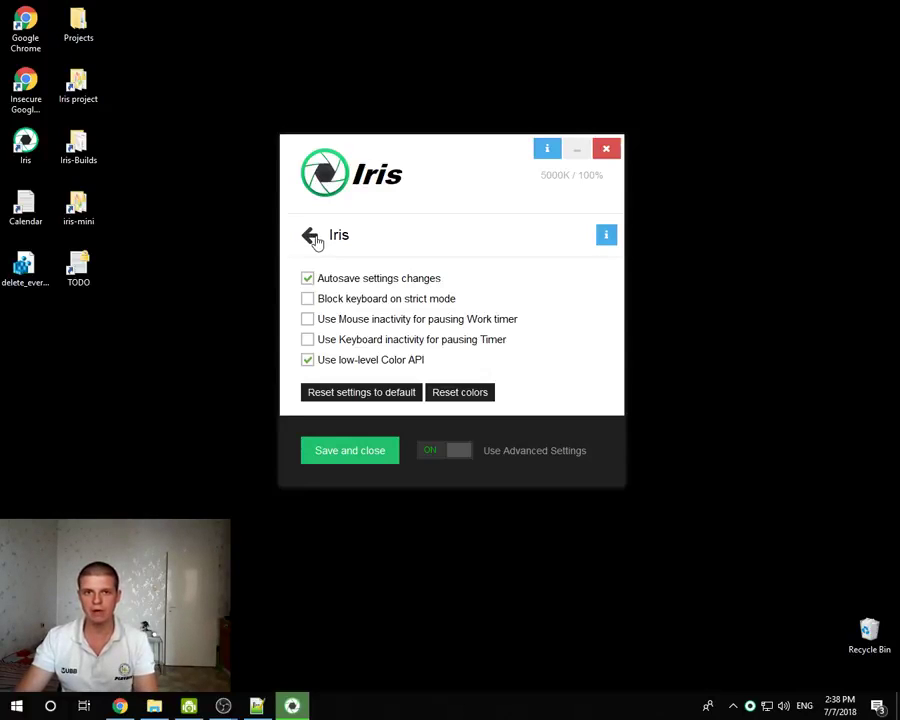
click(325, 368)
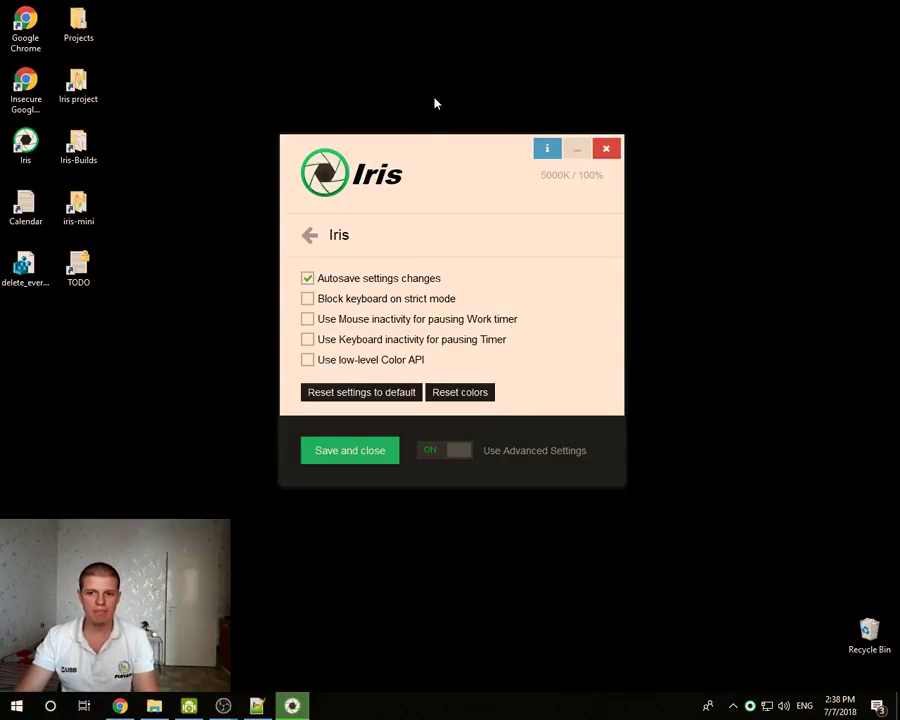
mouse_move(450, 143)
mouse_down()
mouse_move(427, 152)
mouse_move(430, 104)
mouse_move(437, 137)
mouse_up()
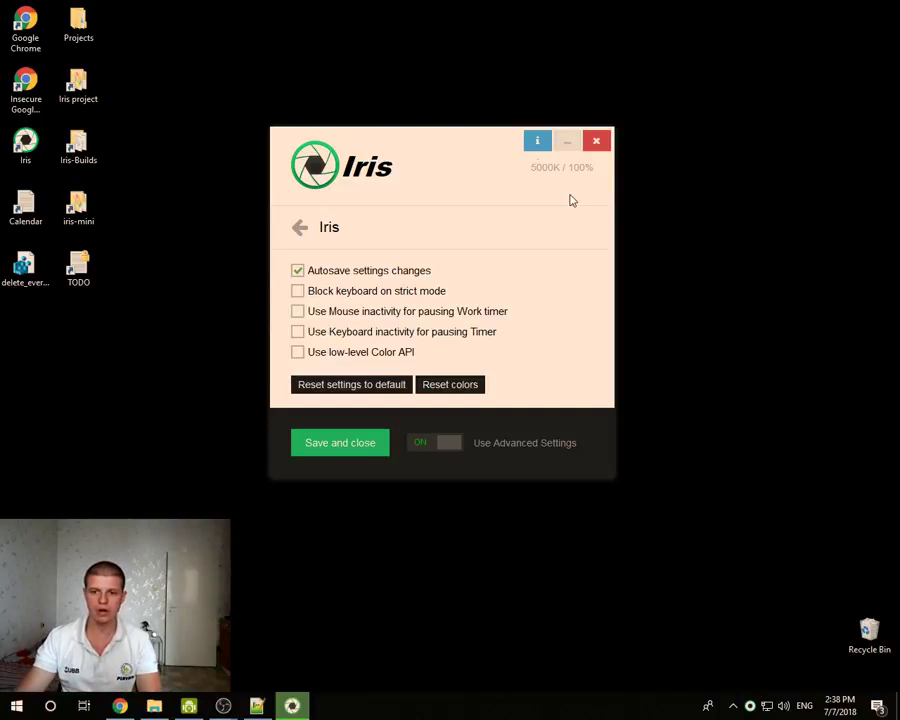
Switch to Paint, paste the captured screenshot into a new image and examine the colours of the Iris window in it
click(15, 709)
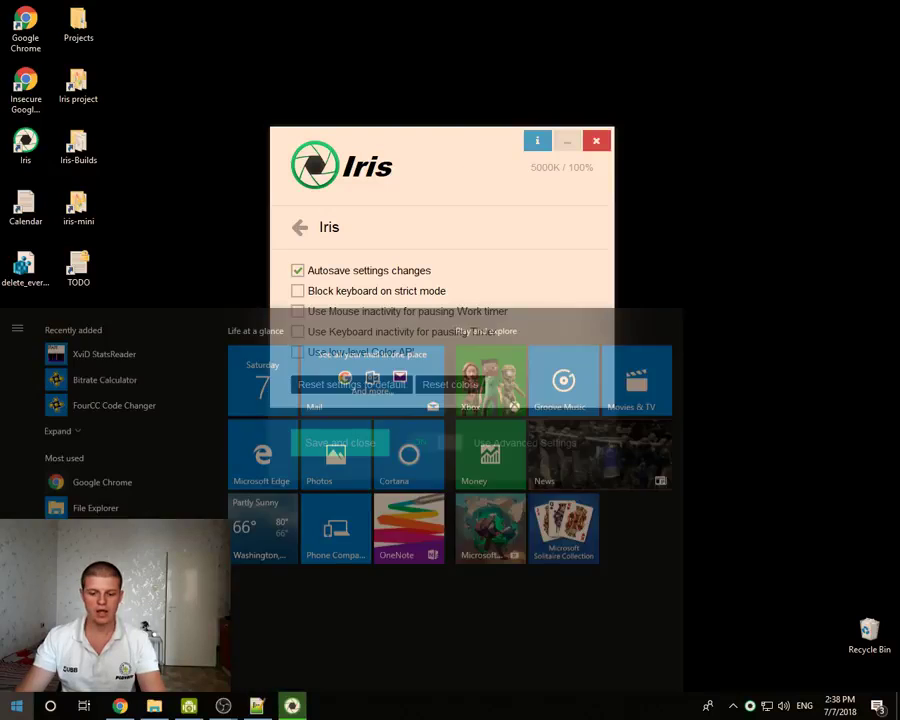
text(paint)
key(Return)
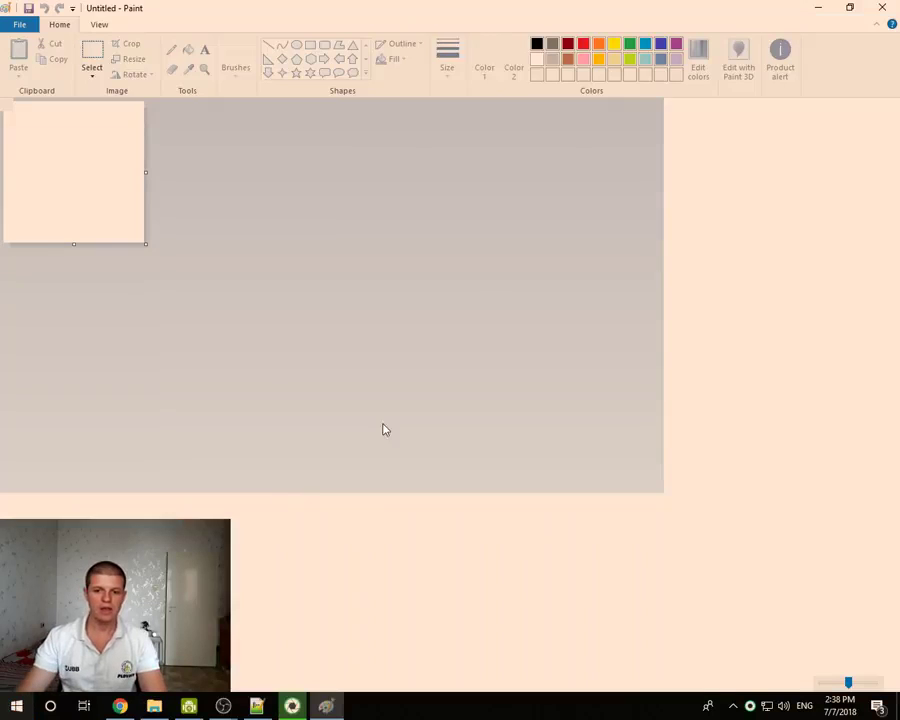
key(ctrl+v)
scroll(482, 383, down, 1)
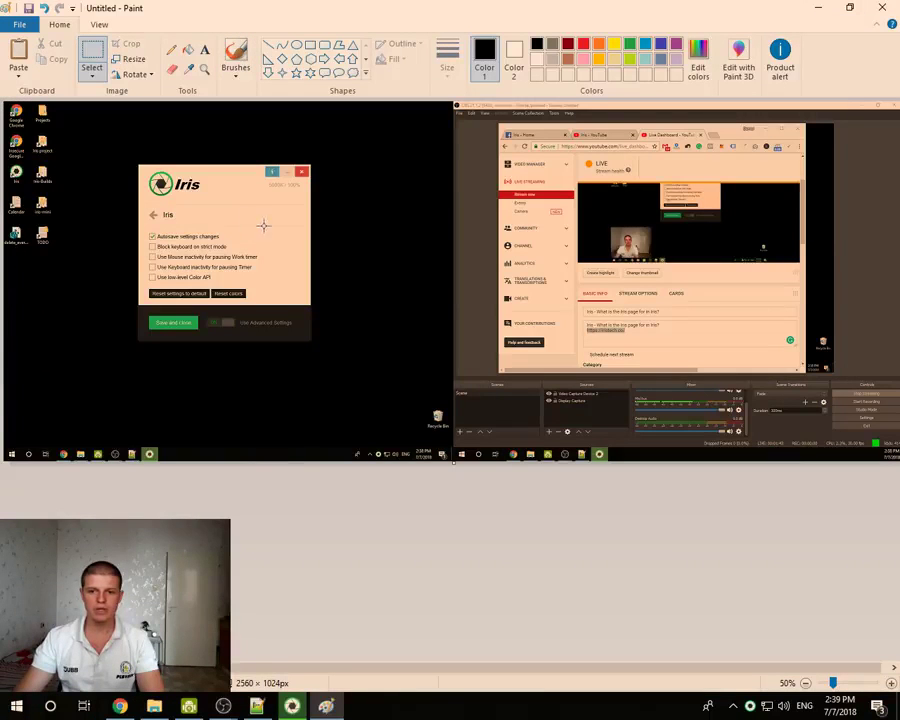
scroll(244, 310, up, 1)
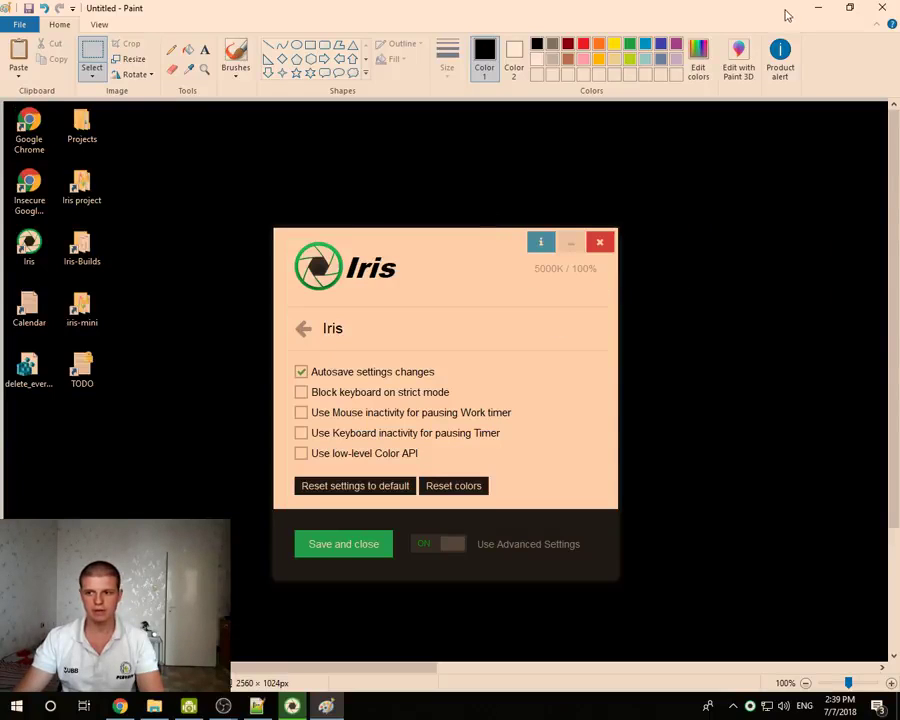
click(818, 7)
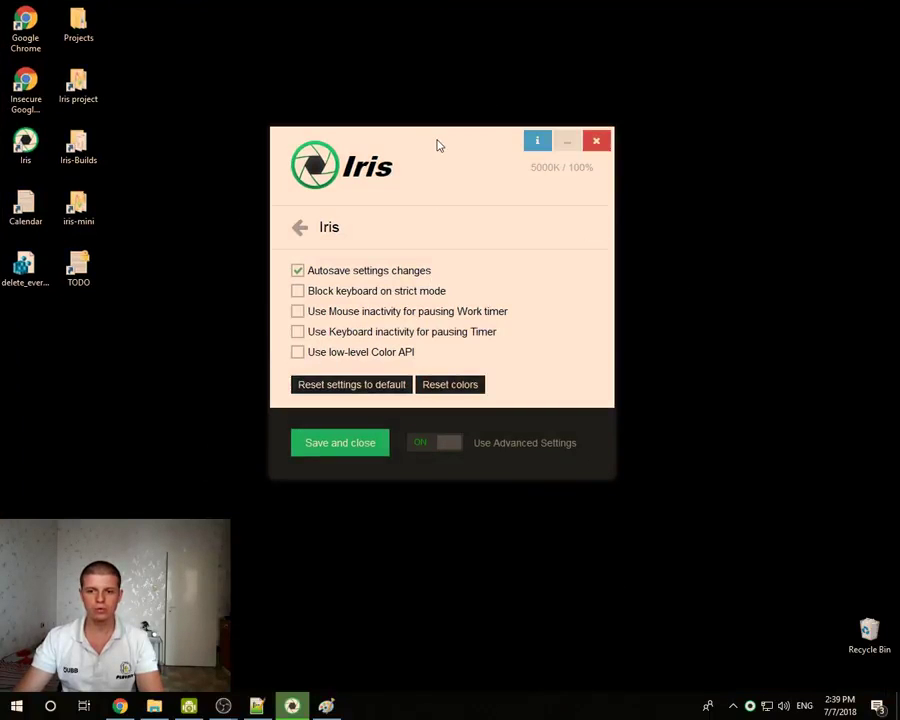
Turn on "Use low-level Color API" to compare the screen colours, and turn it back off
mouse_move(438, 144)
mouse_down()
mouse_move(502, 198)
mouse_move(440, 166)
mouse_up()
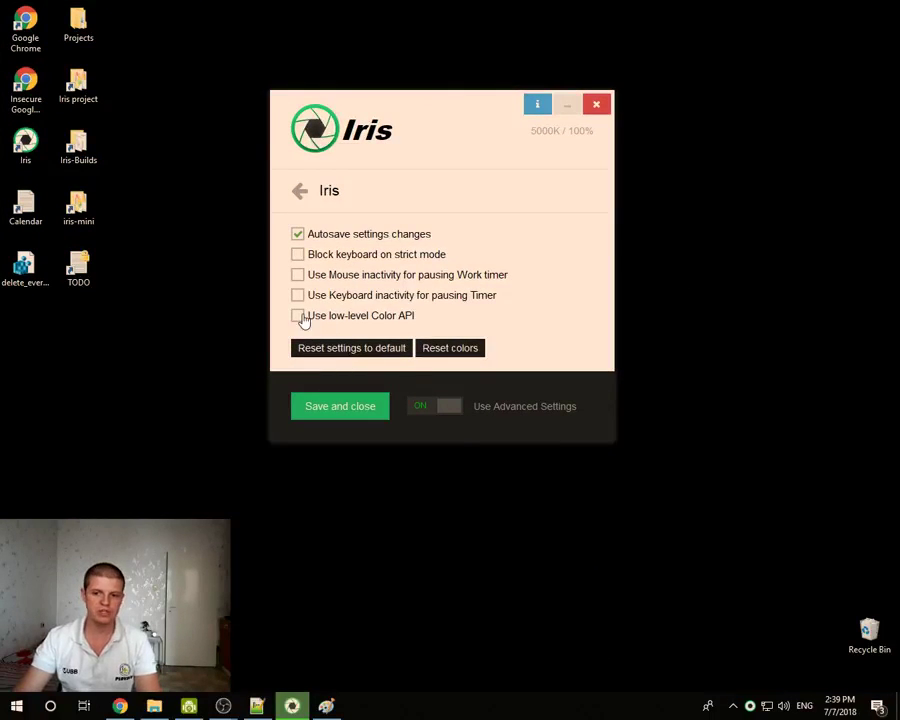
click(298, 316)
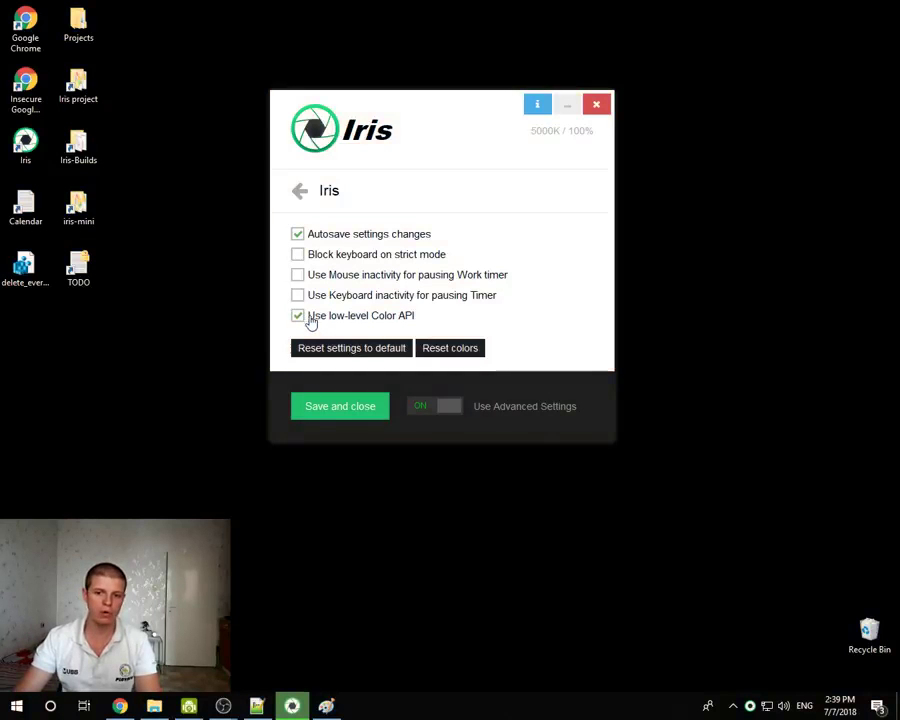
drag(476, 103, 484, 155)
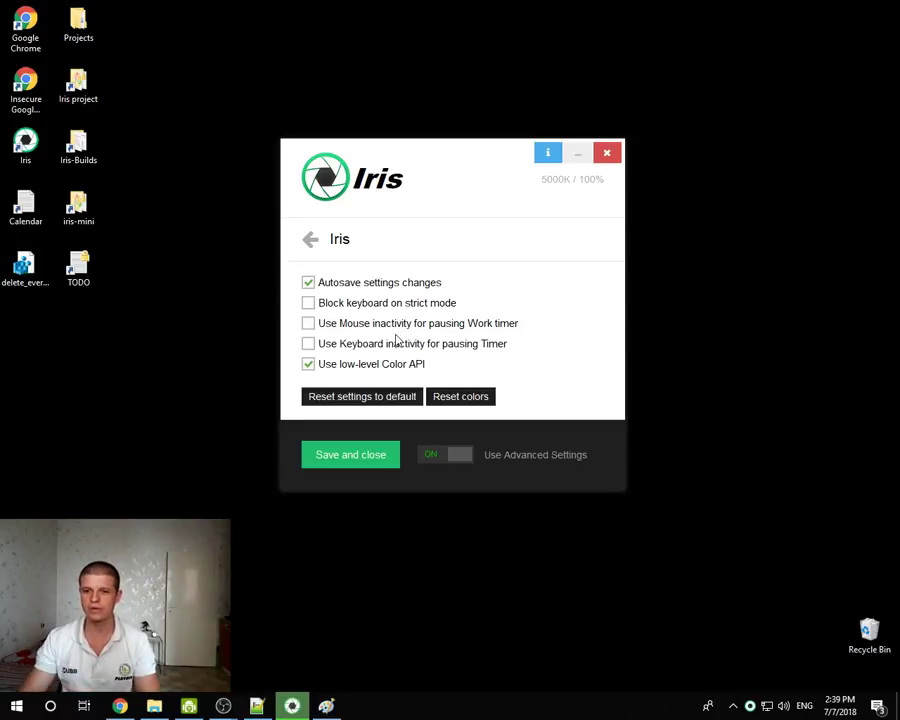
click(368, 366)
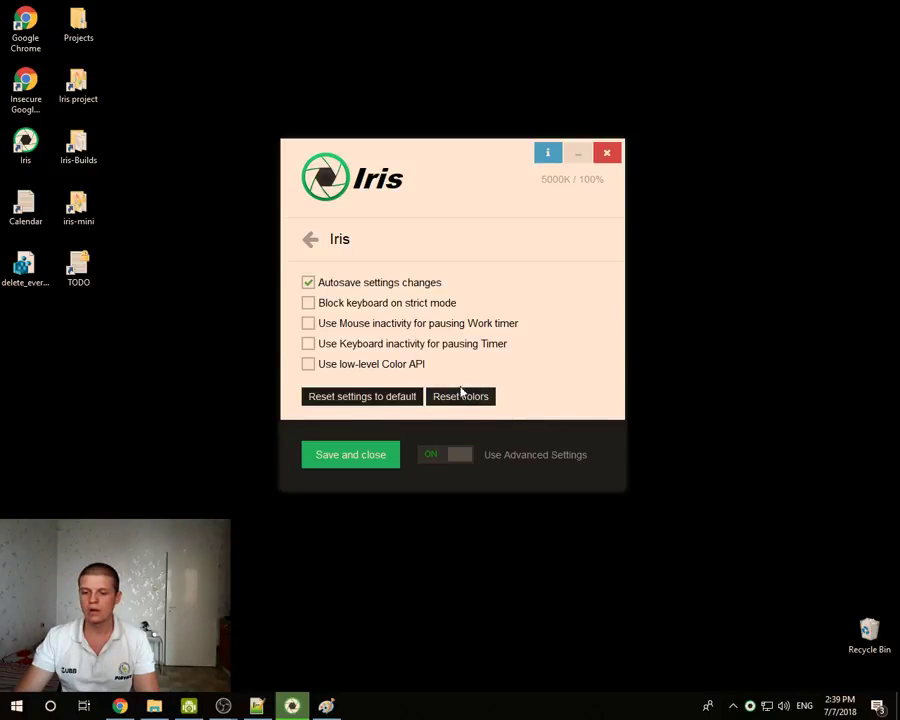
Go to the Blue light settings and set the Day Light value to 45
mouse_move(319, 252)
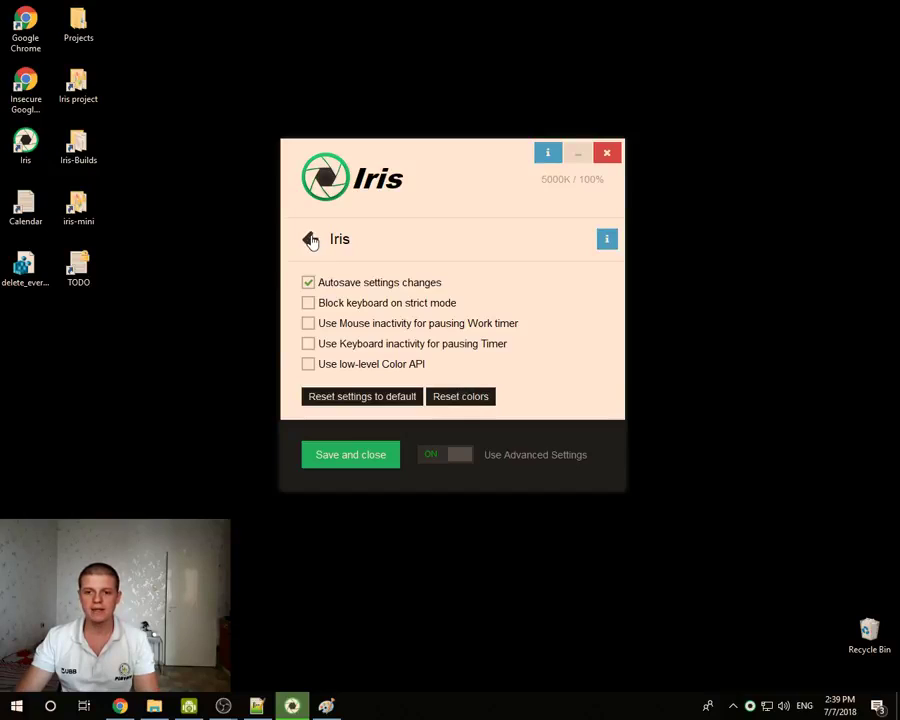
click(310, 240)
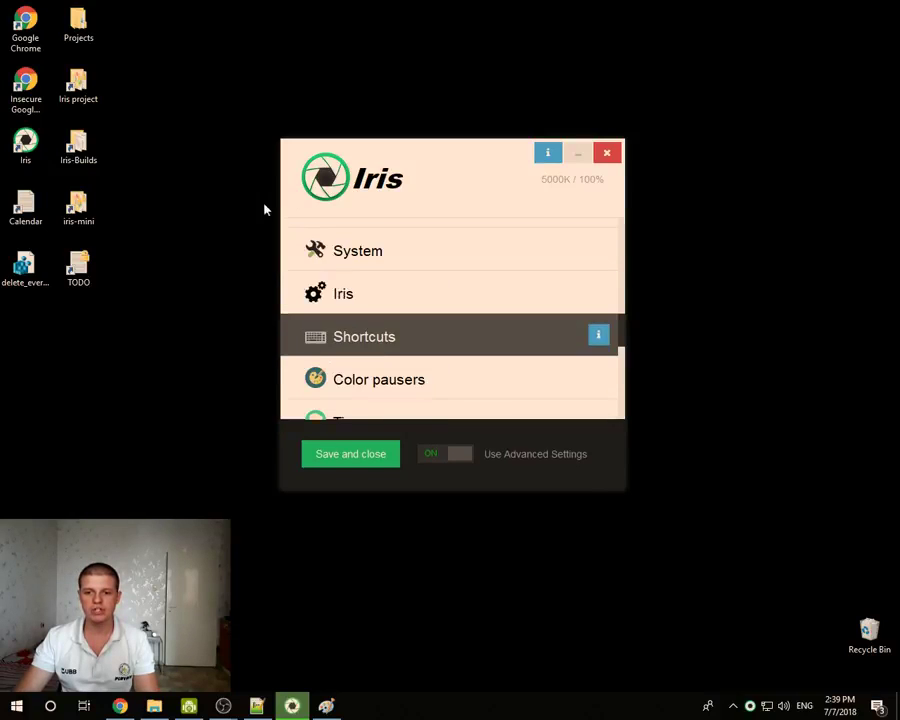
click(357, 300)
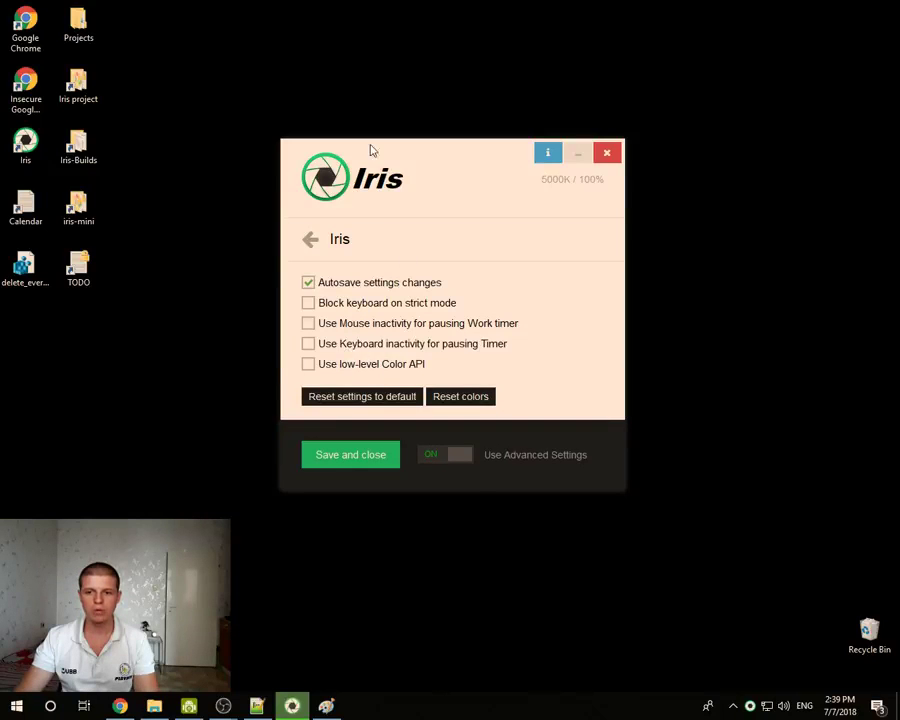
click(310, 242)
scroll(428, 292, down, 4)
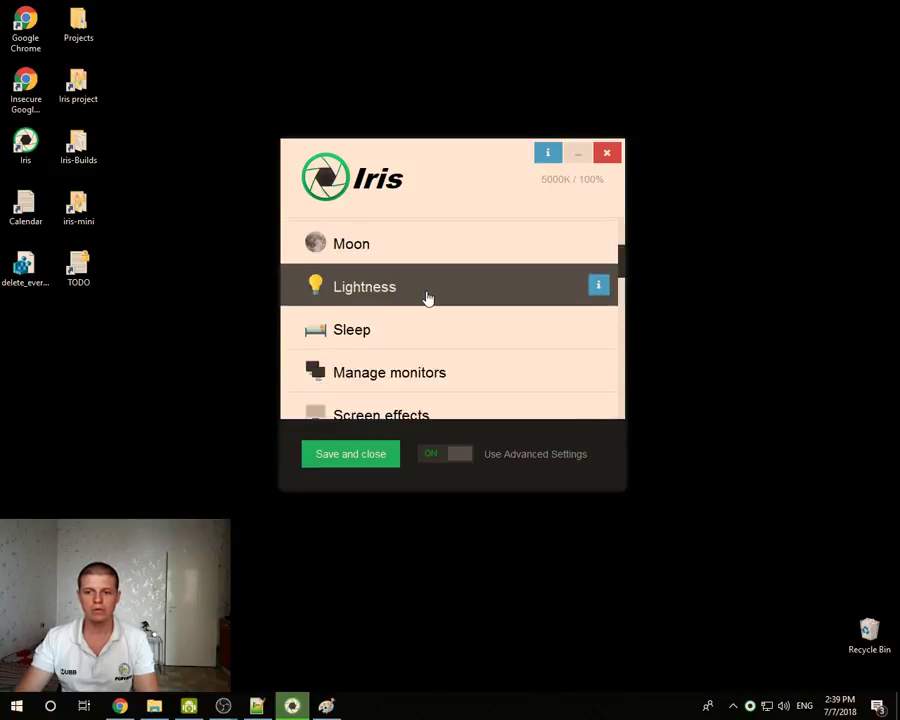
scroll(424, 270, up, 2)
click(422, 241)
click(476, 281)
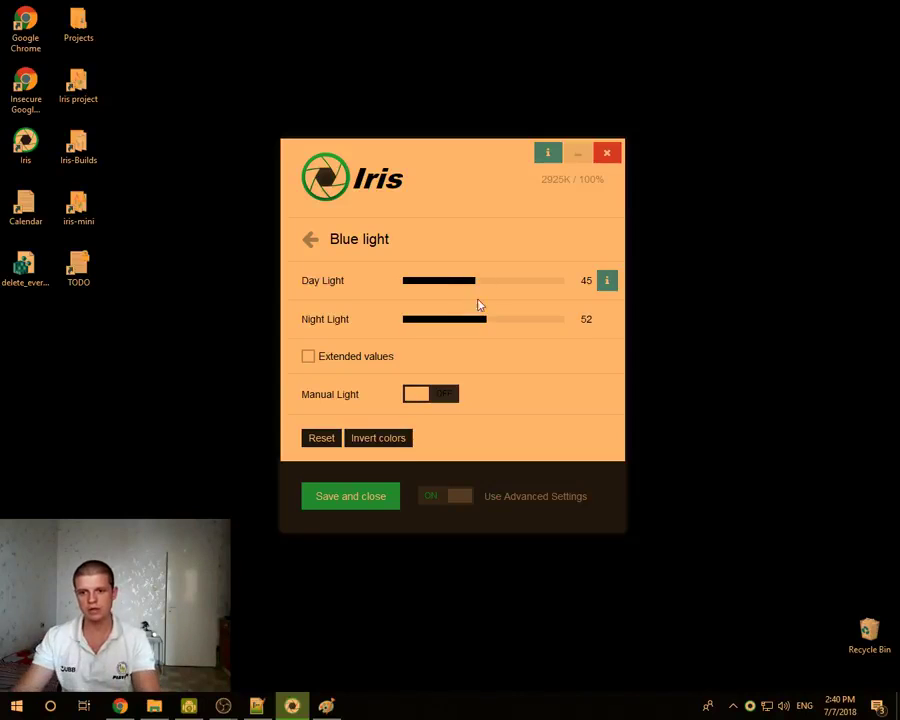
Close and reopen the Iris window, and go to its Iris settings page
click(606, 152)
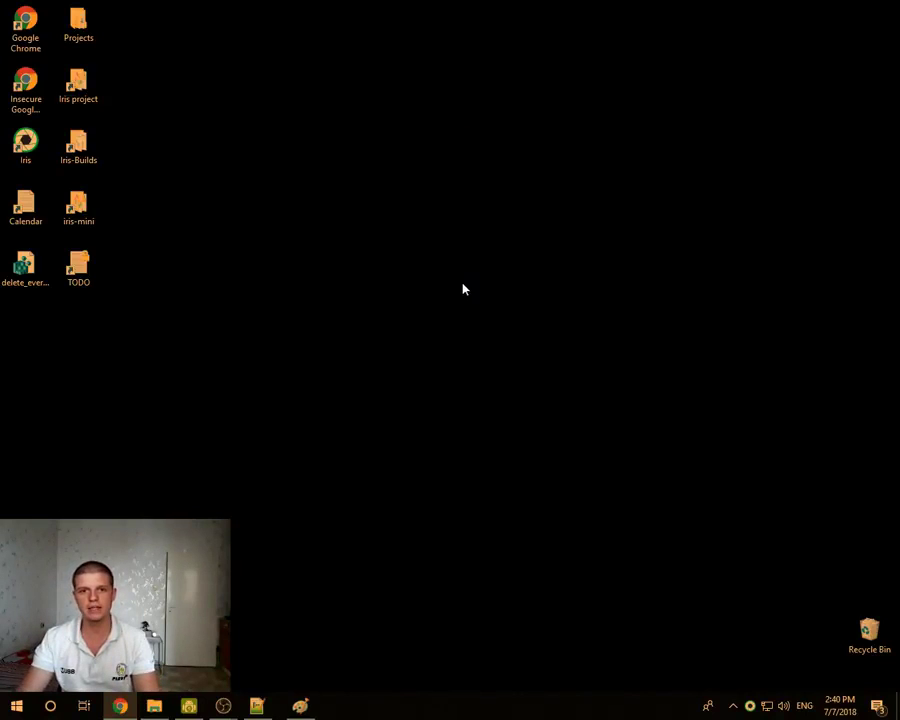
drag(500, 196, 440, 392)
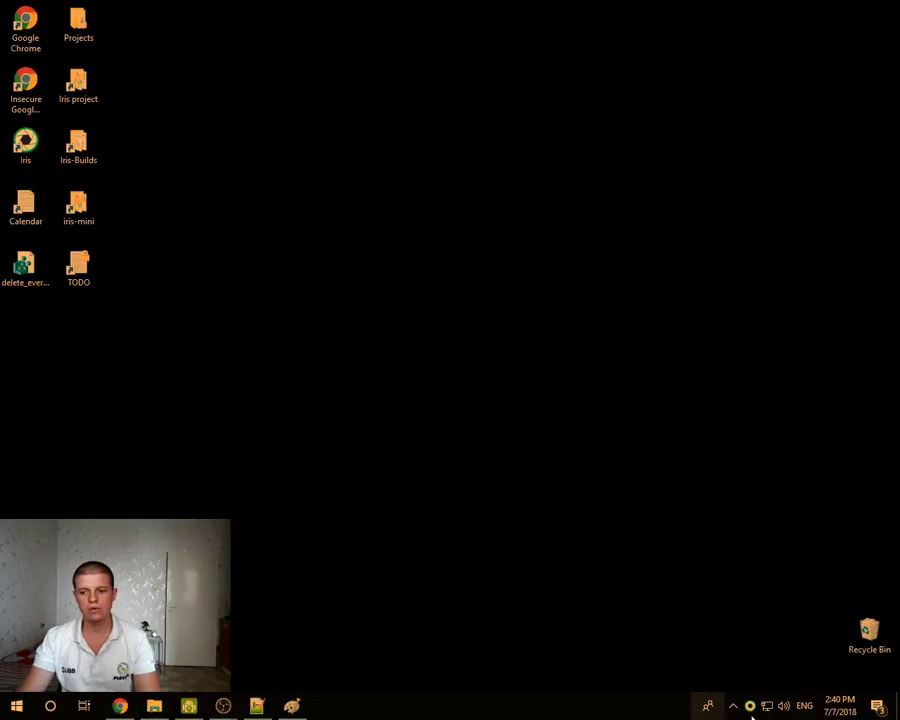
click(750, 706)
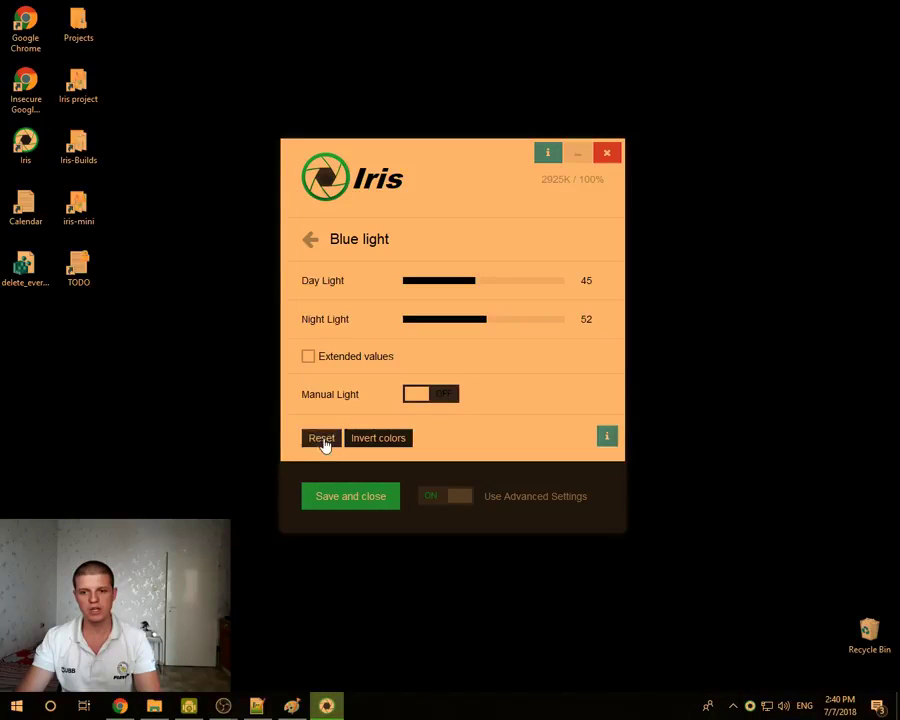
click(306, 239)
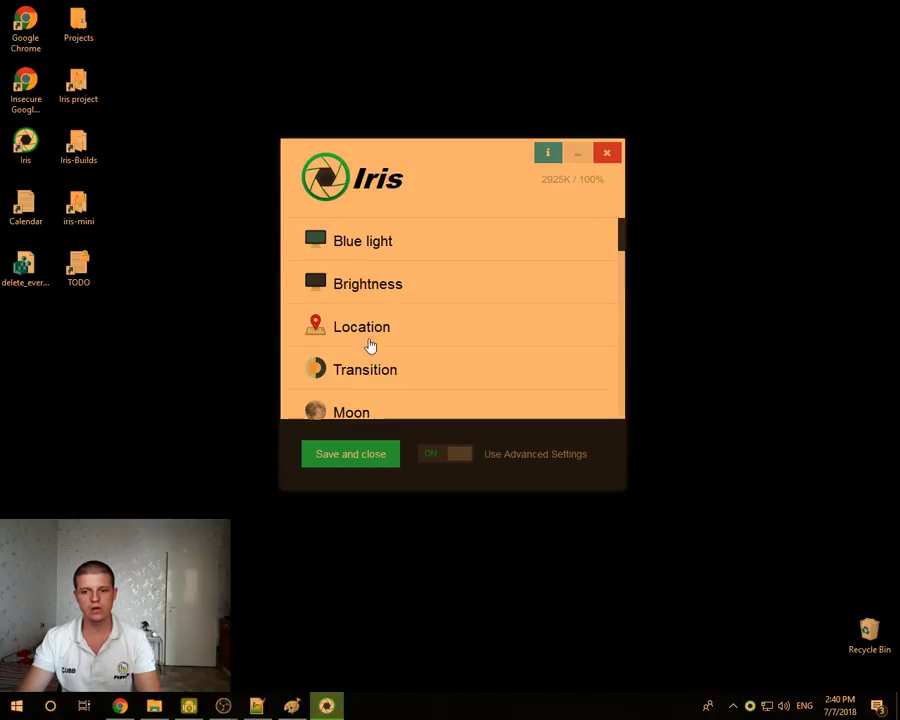
scroll(357, 353, down, 10)
click(358, 302)
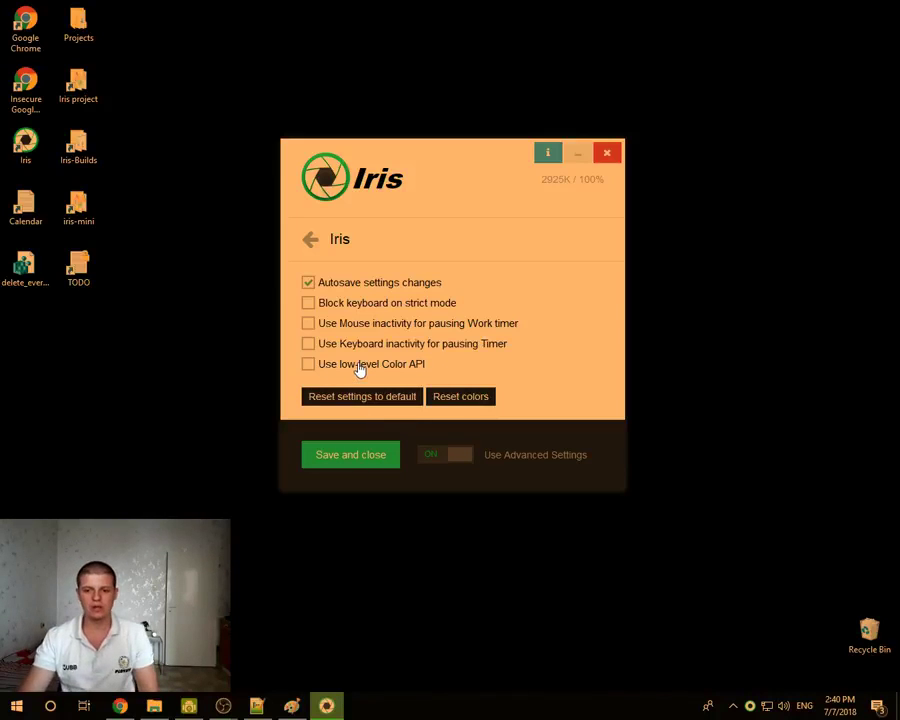
mouse_move(422, 165)
mouse_down()
mouse_move(378, 156)
mouse_move(416, 157)
mouse_move(410, 164)
mouse_up()
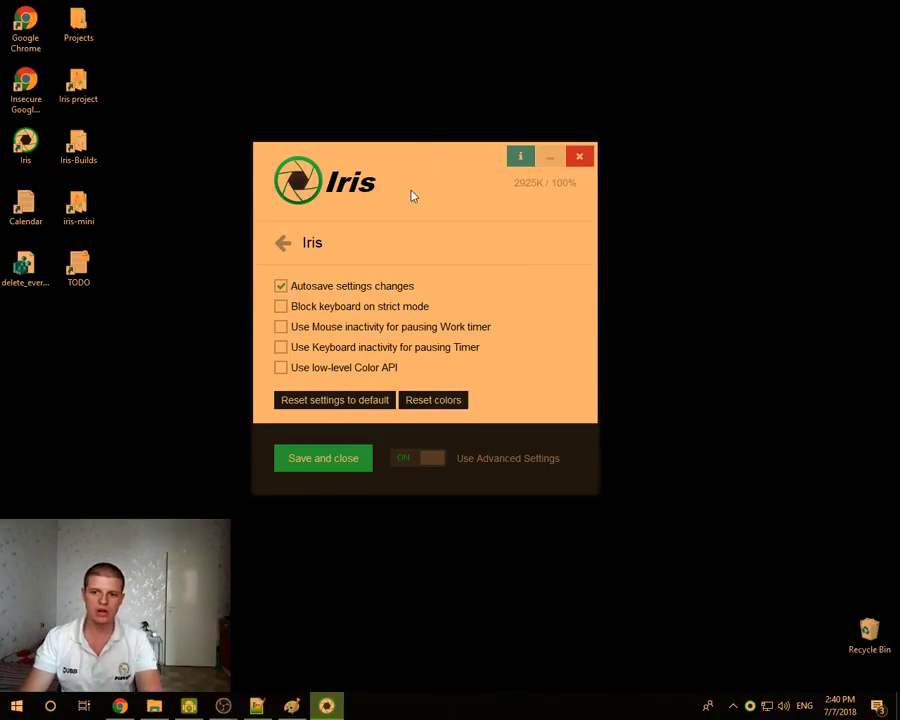
Open Task Manager and select the "Iris - Software for eye protection (32 bit)" process
right_click(474, 704)
click(512, 626)
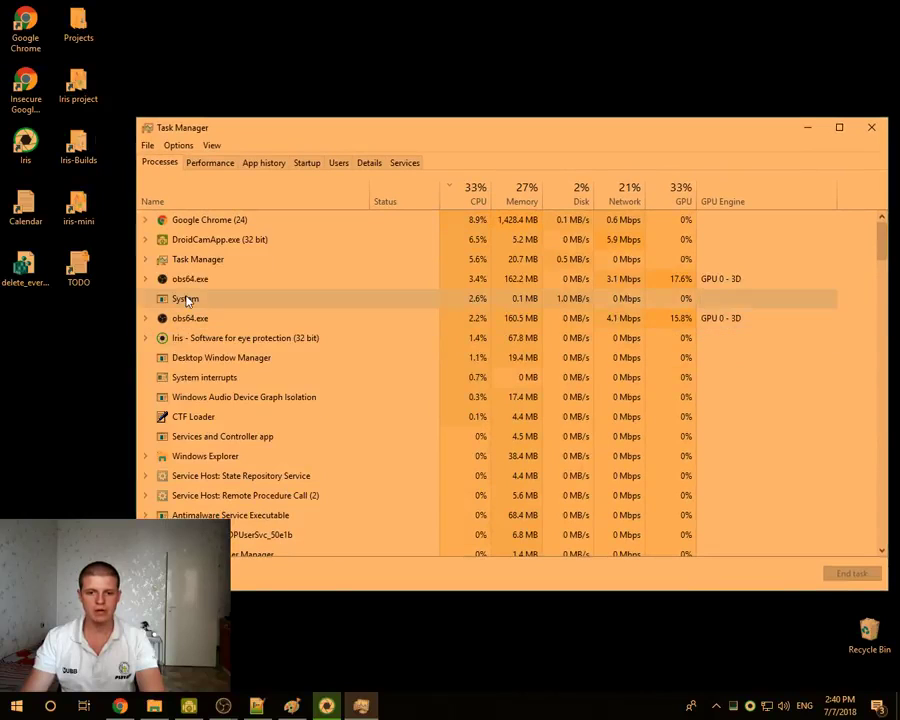
click(185, 339)
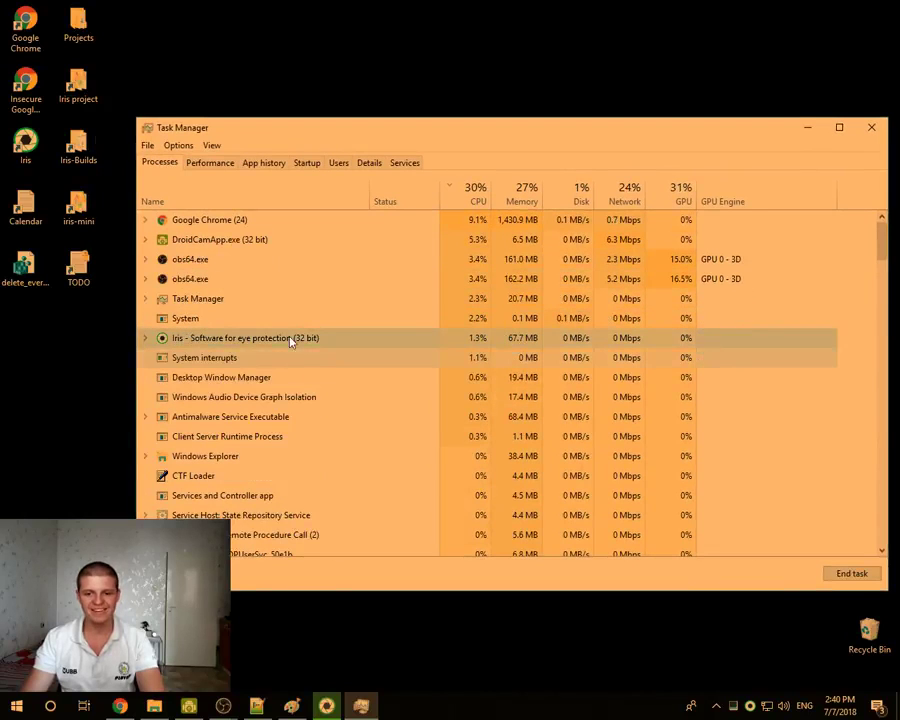
right_click(289, 336)
click(265, 318)
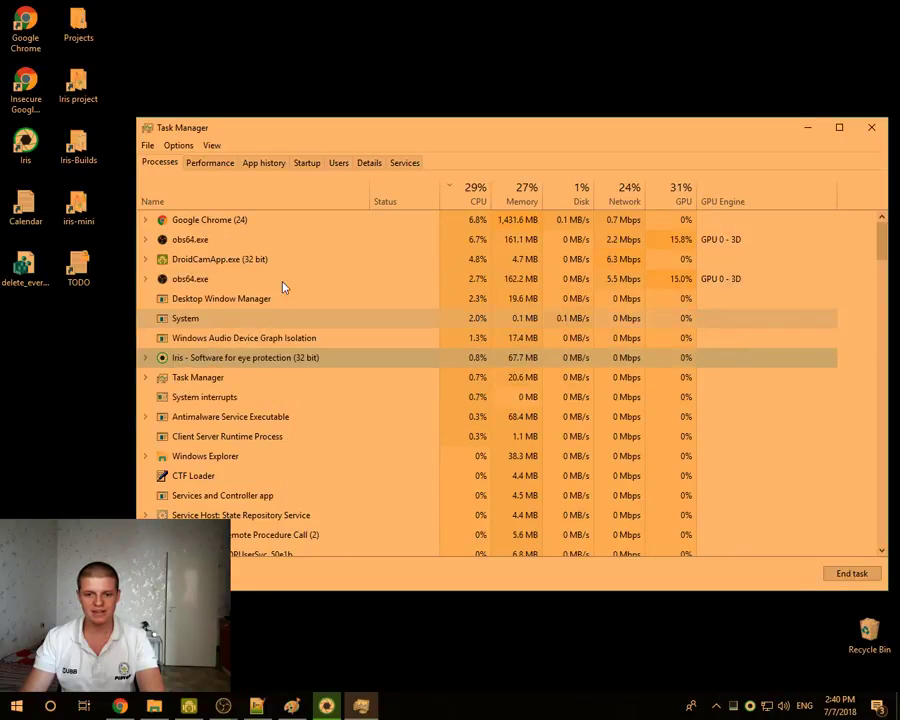
right_click(253, 317)
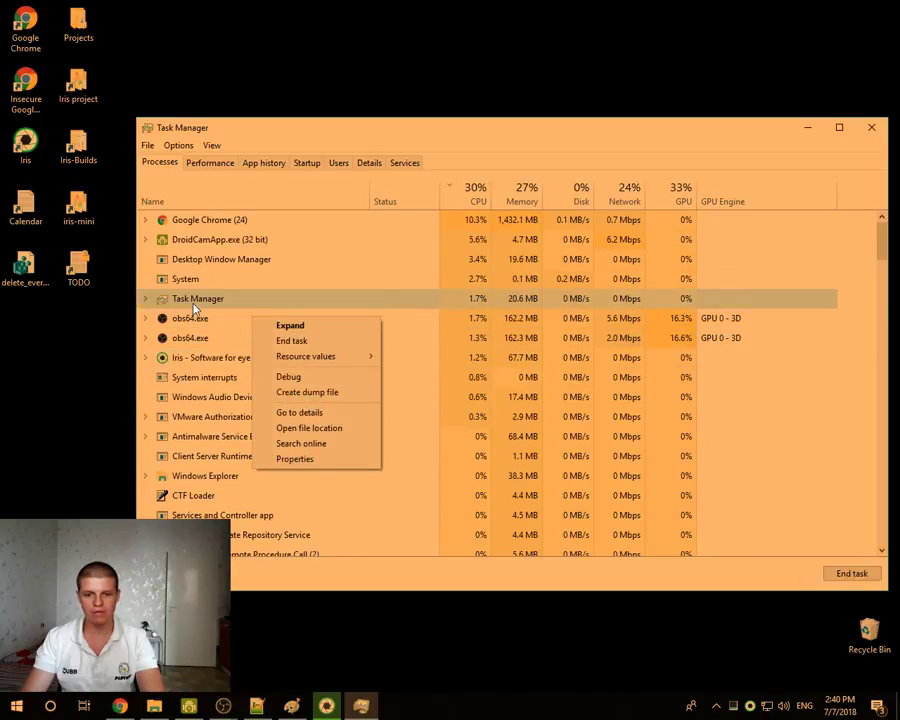
click(485, 190)
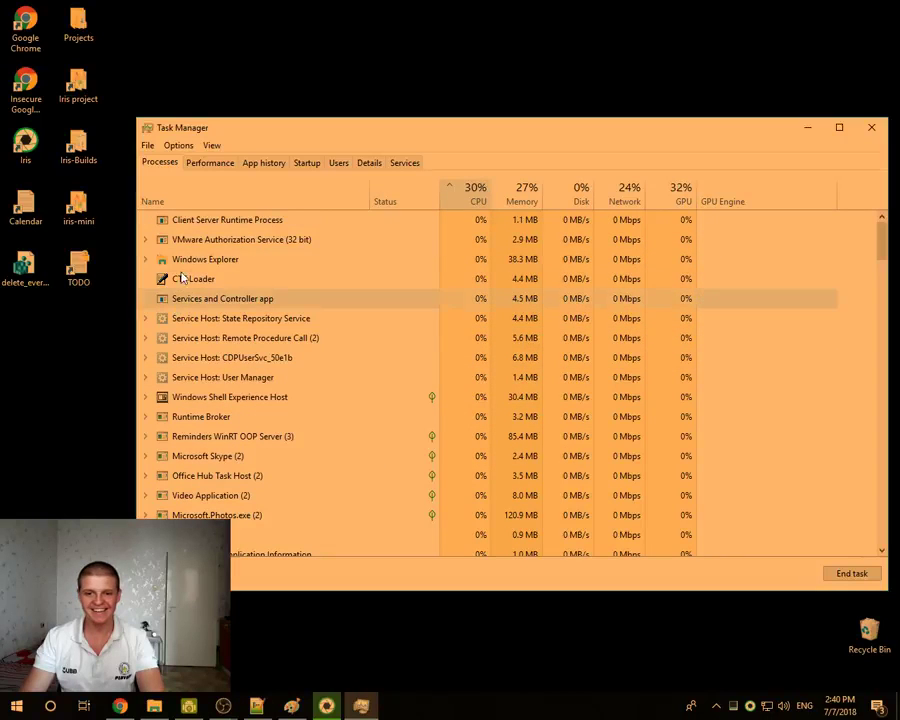
click(485, 190)
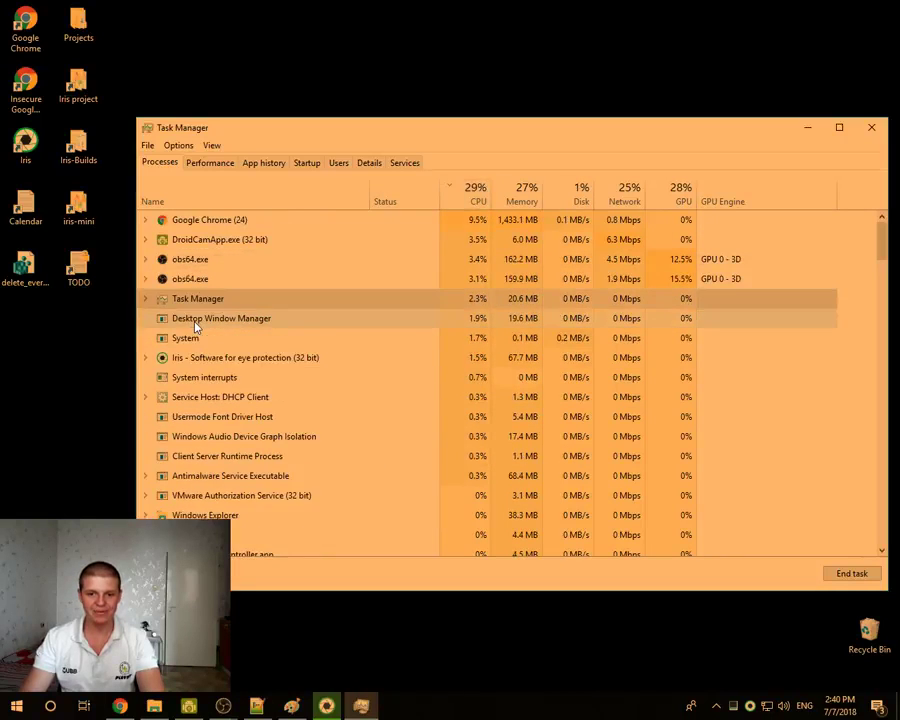
click(196, 322)
key(Up)
click(204, 337)
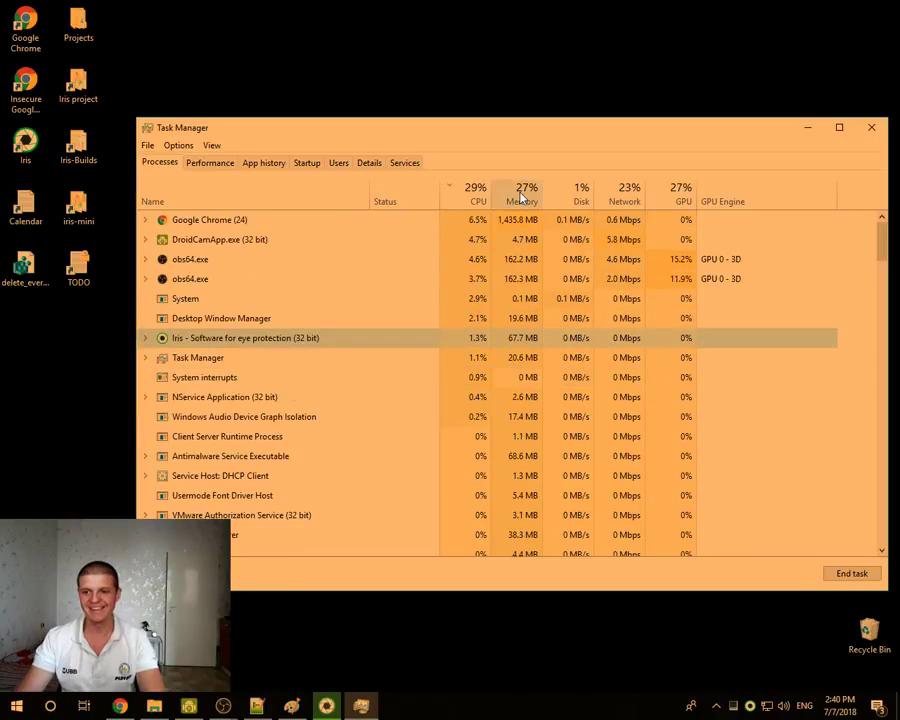
Sort the processes by memory usage and end the "Iris - Software for eye protection" task
click(522, 195)
right_click(234, 341)
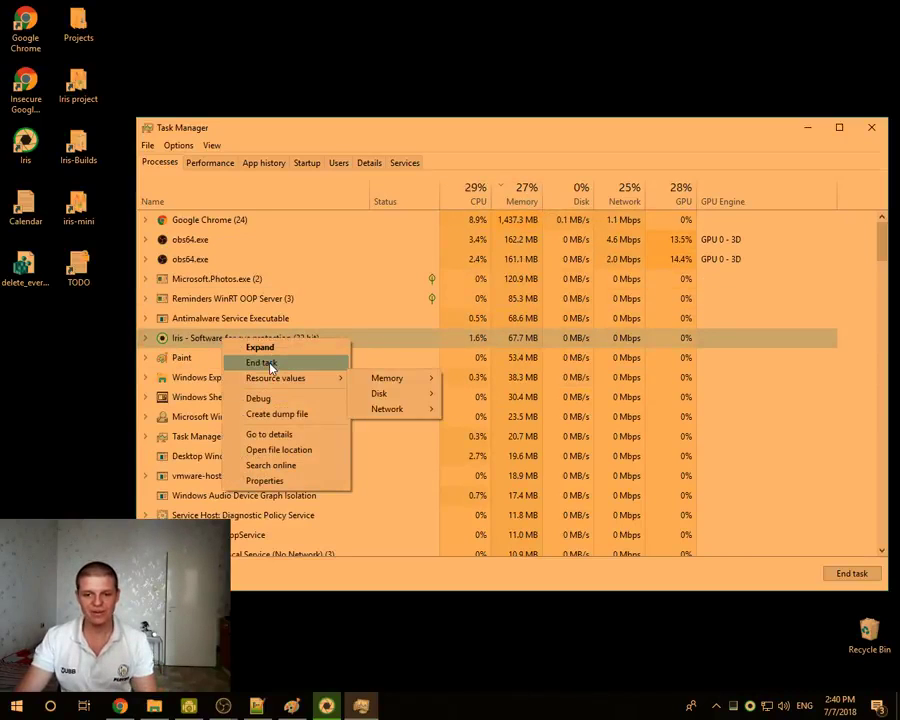
click(266, 364)
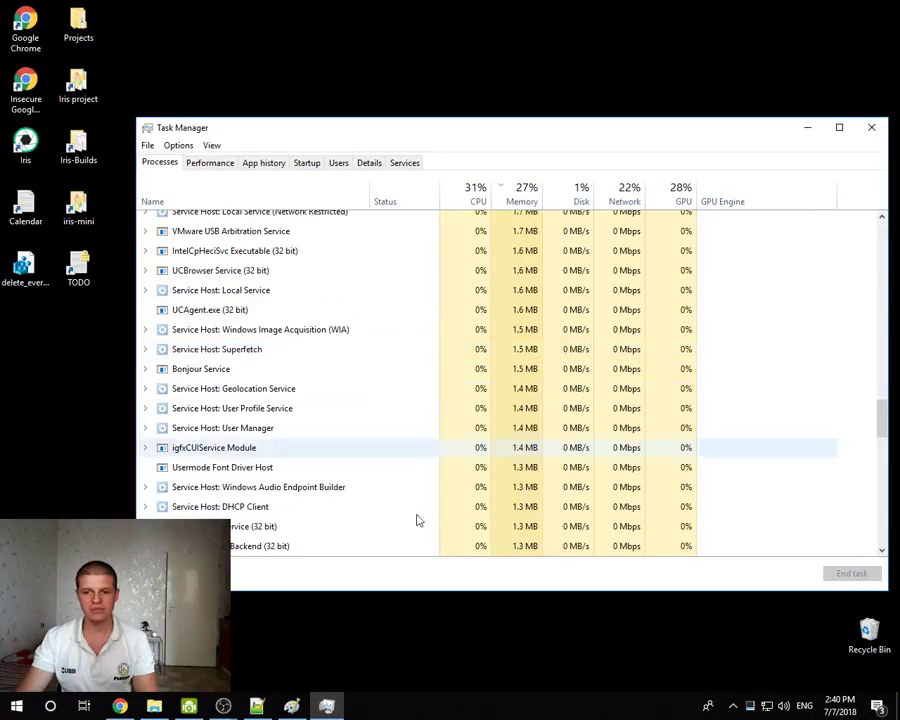
Relaunch Iris from the desktop and return to the start of Task Manager's process list
click(805, 127)
double_click(25, 144)
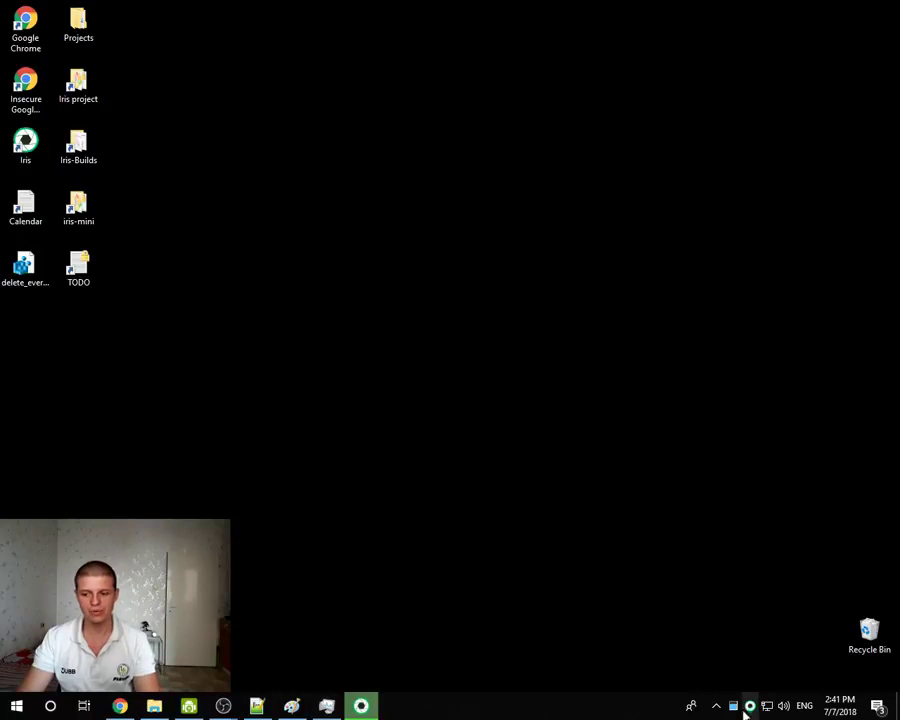
click(325, 705)
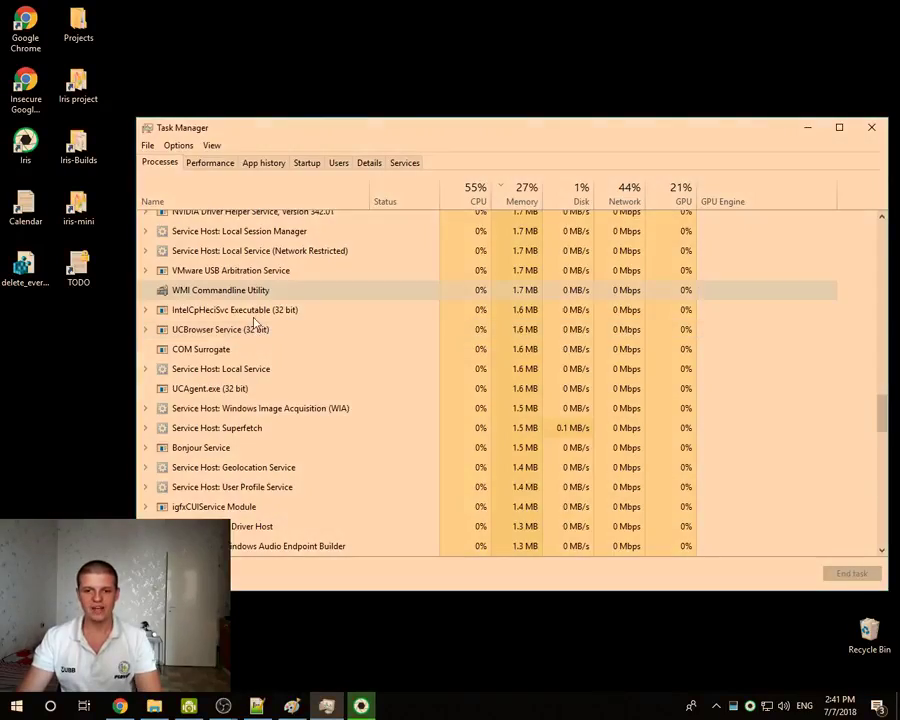
scroll(260, 310, up, 8)
scroll(263, 290, up, 15)
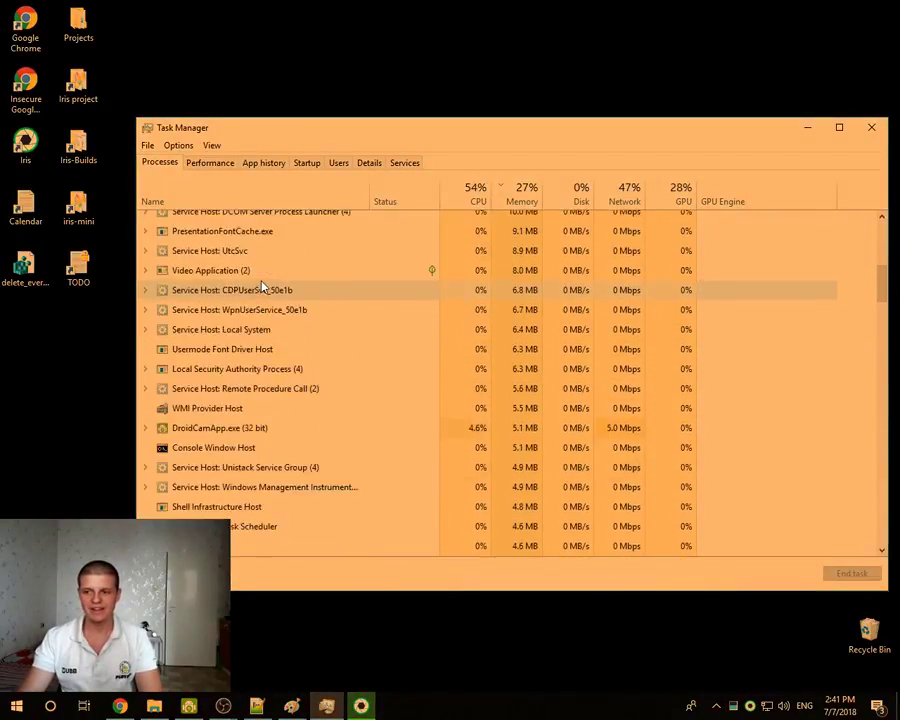
Turn on the Use low-level Color API option in the Iris window's Iris settings, then save and close
click(364, 708)
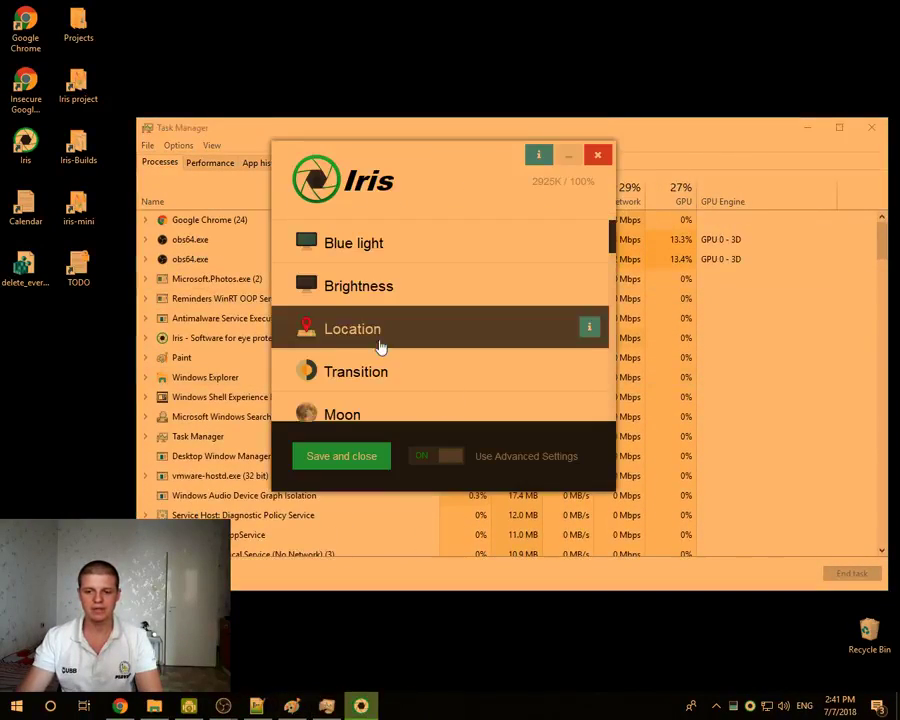
scroll(381, 300, down, 6)
scroll(348, 340, up, 2)
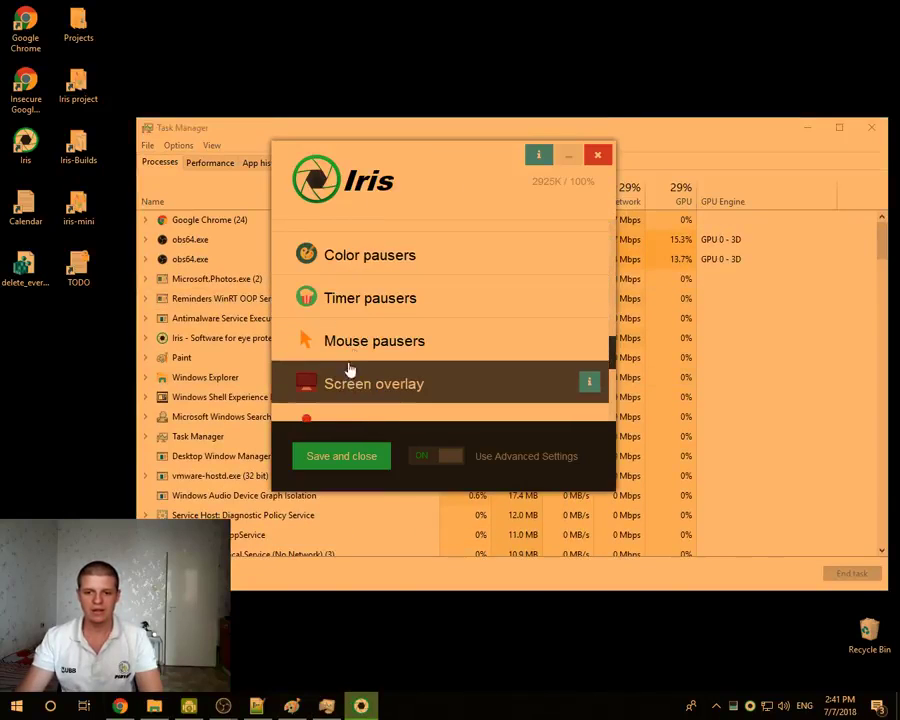
scroll(347, 355, down, 2)
scroll(352, 318, up, 4)
scroll(352, 322, up, 1)
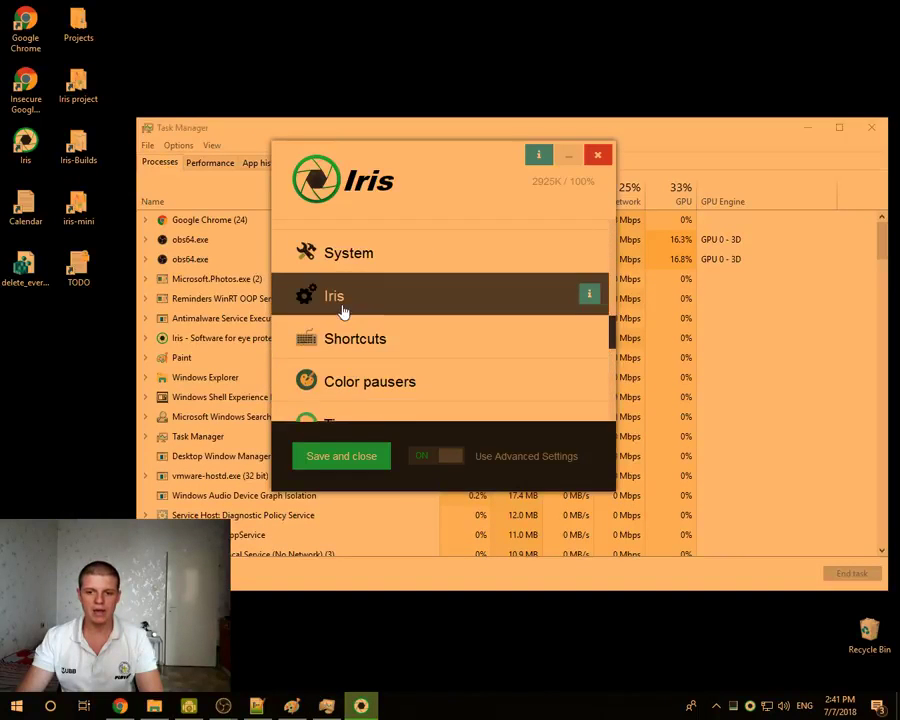
click(344, 302)
click(331, 368)
click(344, 458)
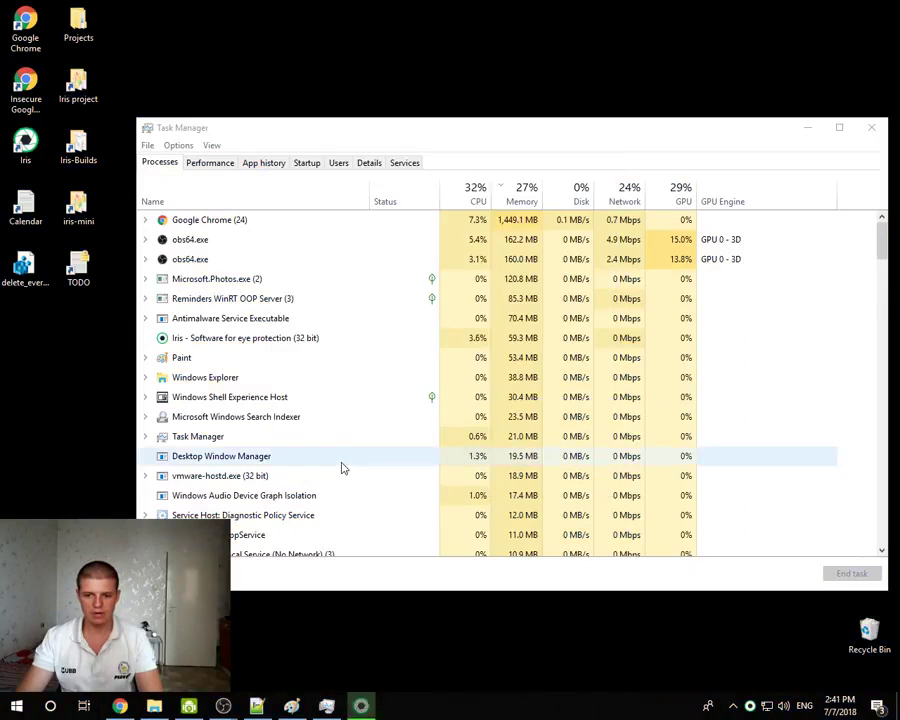
End the "Iris - Software for eye protection (32 bit)" task in Task Manager and relaunch Iris from the desktop
right_click(175, 339)
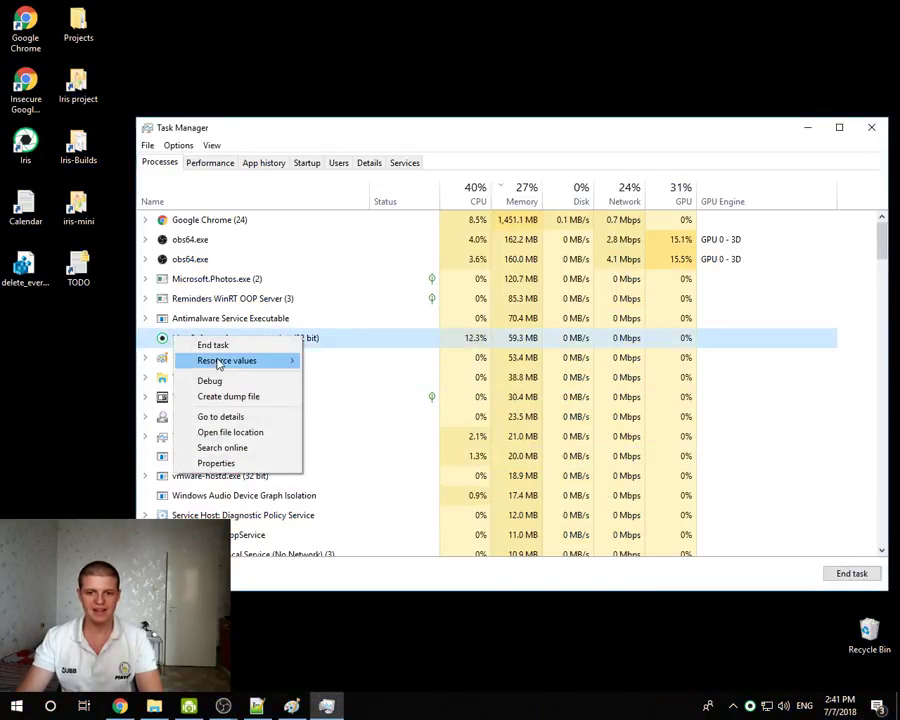
click(219, 347)
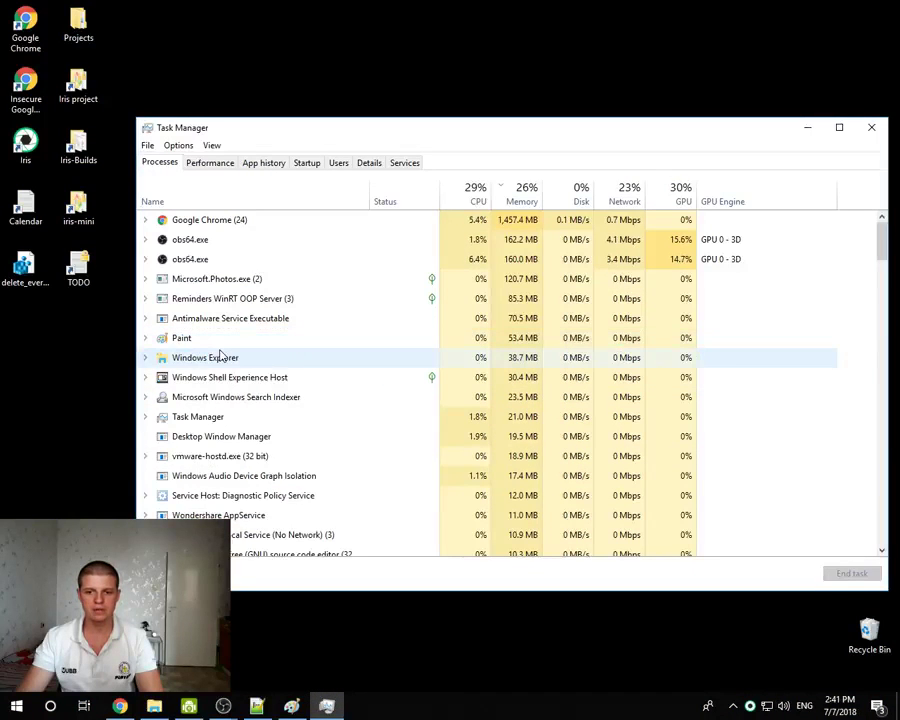
mouse_move(382, 26)
mouse_down()
mouse_move(198, 168)
mouse_move(104, 590)
mouse_move(203, 590)
mouse_move(152, 593)
mouse_up()
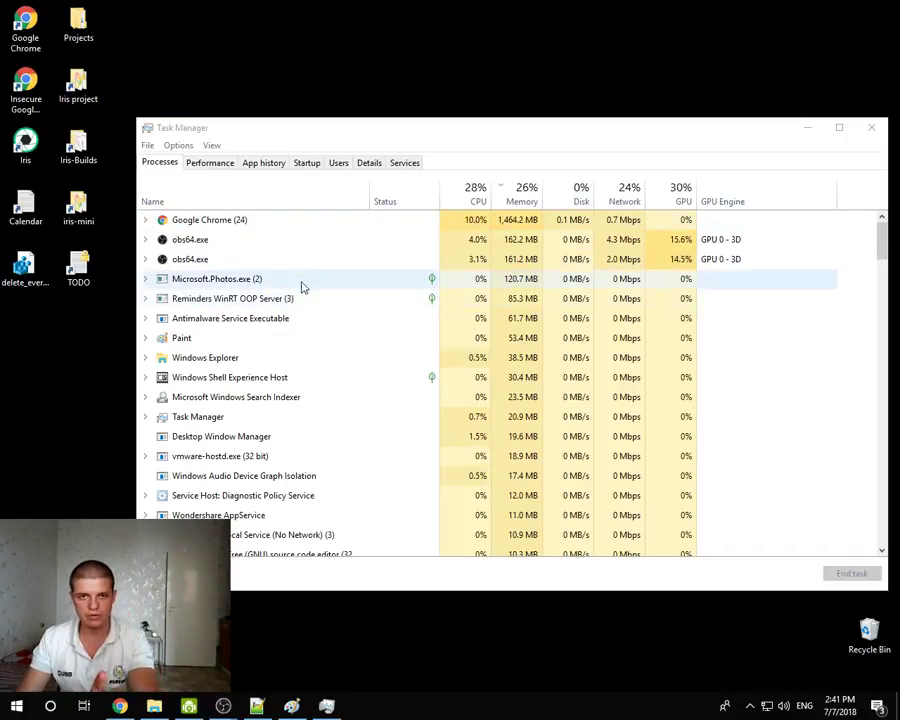
double_click(28, 149)
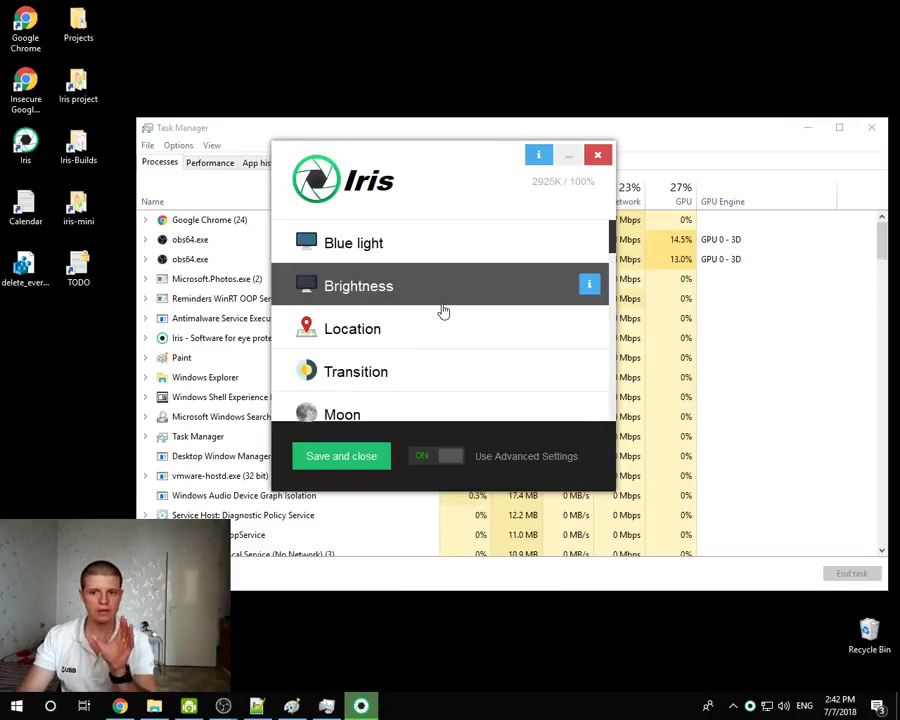
View the Iris settings page and the Blue light page to review the colour reset options
scroll(443, 312, down, 5)
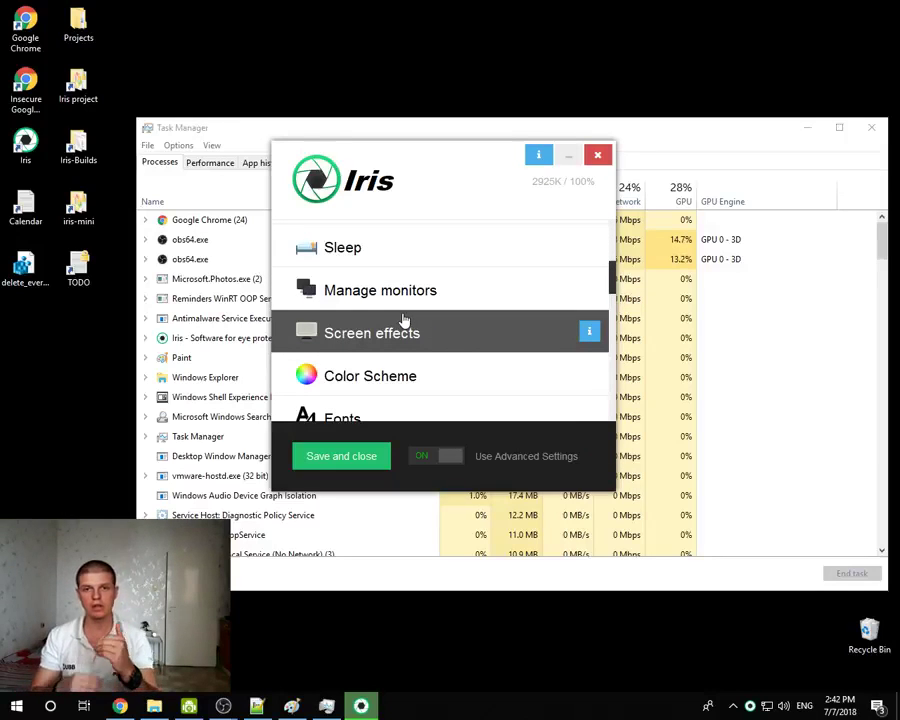
scroll(394, 346, down, 5)
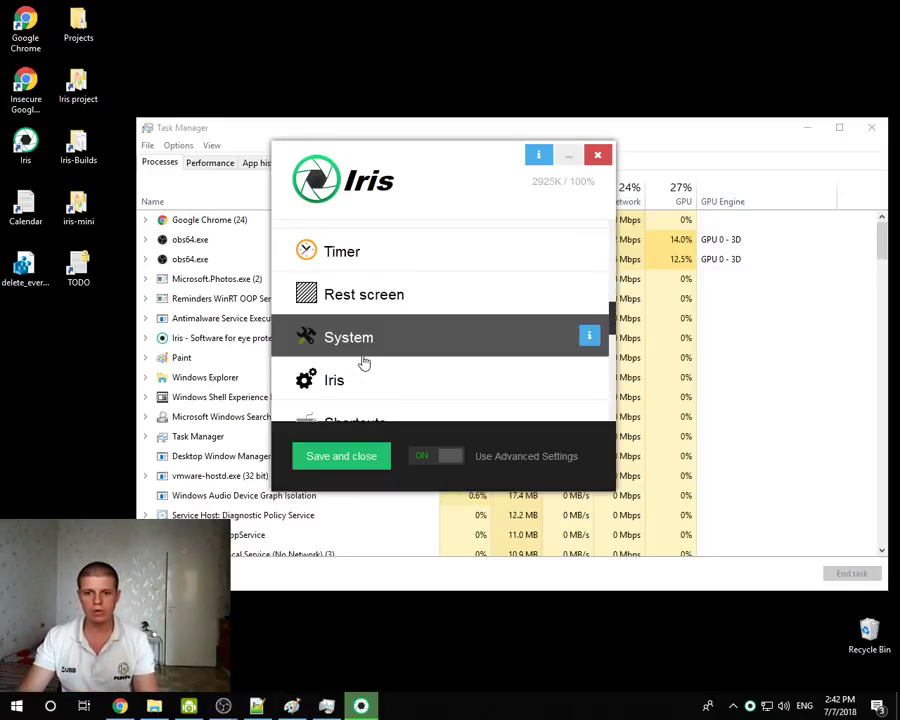
click(350, 385)
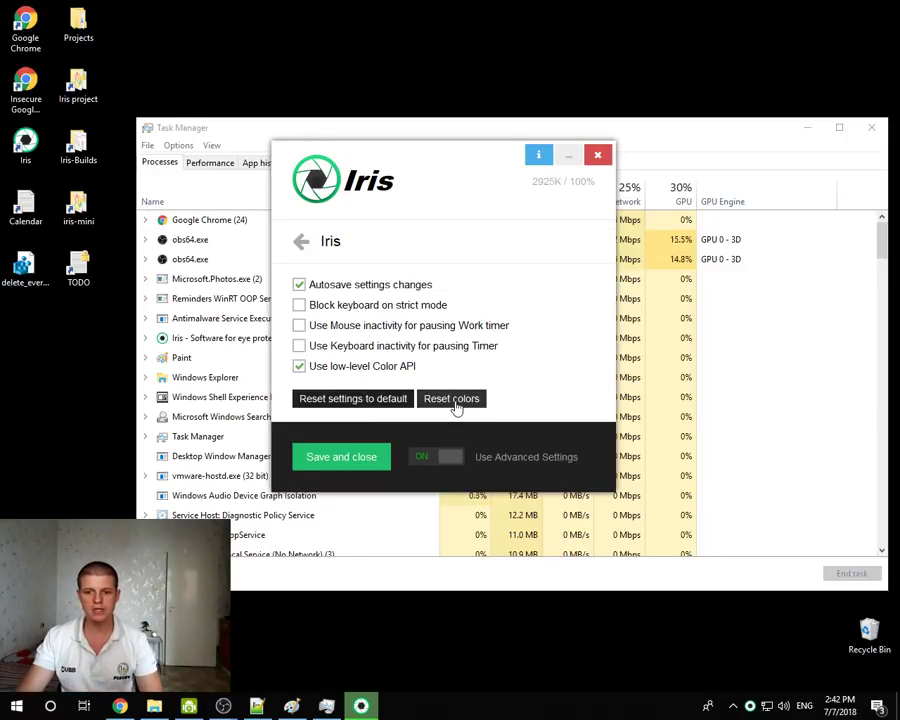
click(301, 241)
scroll(380, 270, up, 10)
click(357, 248)
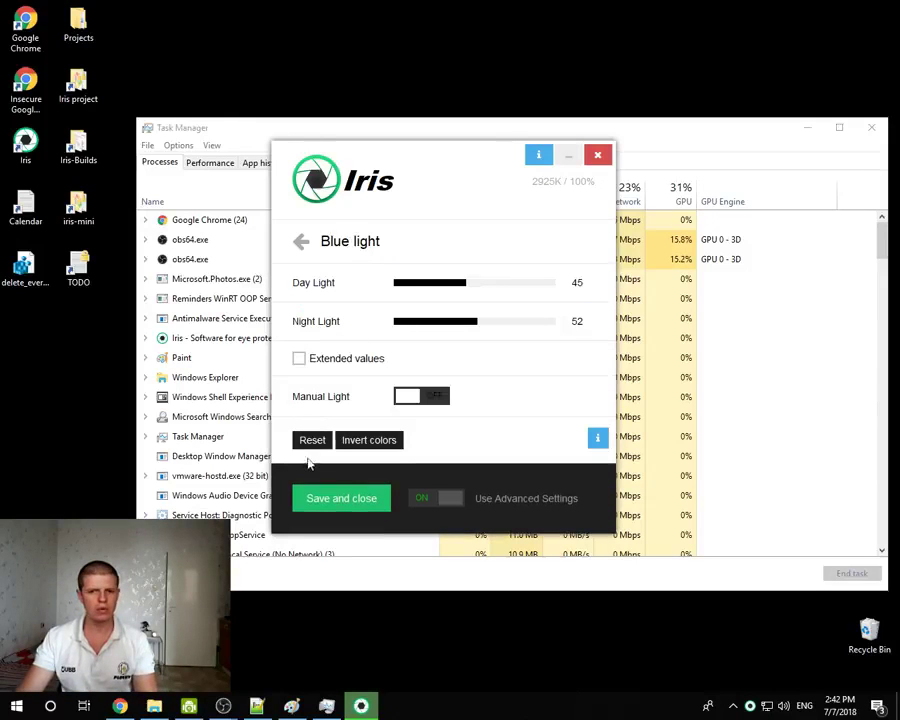
Turn off the Use low-level Color API option in the Iris settings
click(300, 244)
scroll(378, 320, down, 10)
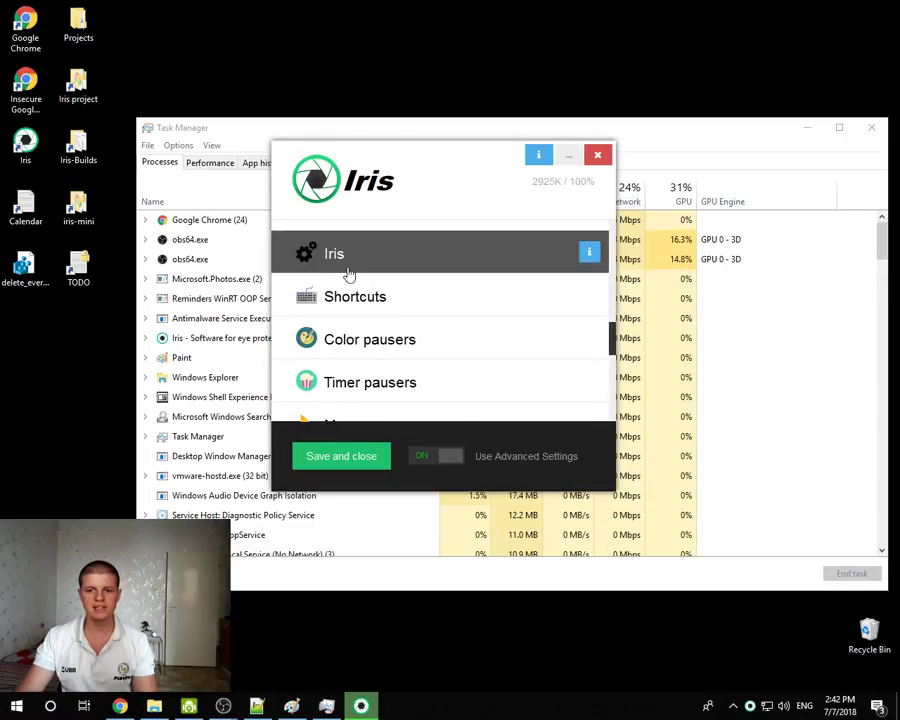
click(346, 265)
click(338, 368)
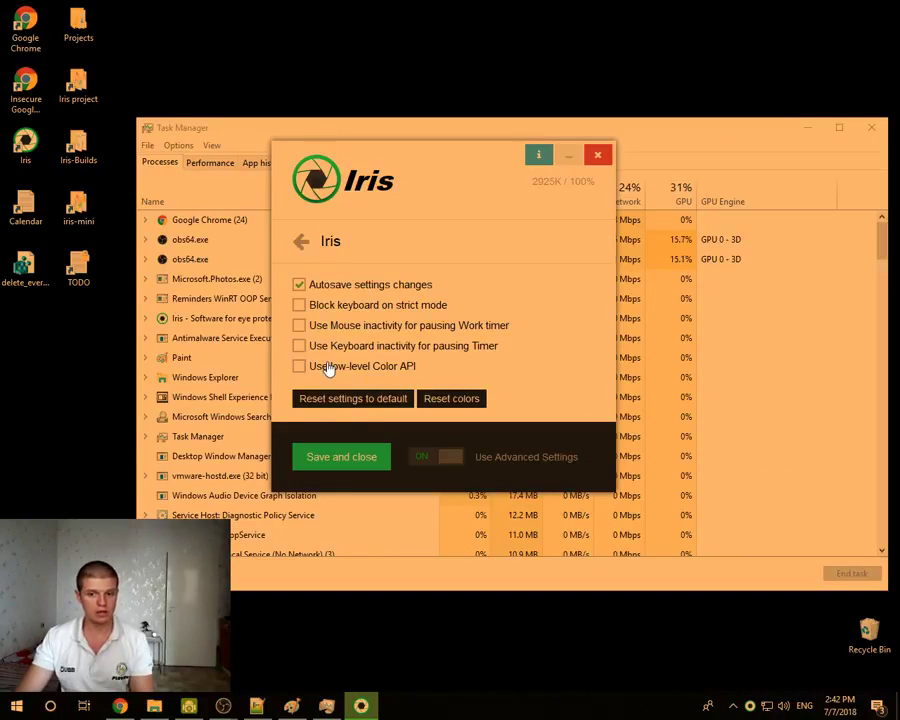
Set the Day Light value to 70 in the Blue light settings
click(299, 241)
scroll(444, 301, down, 5)
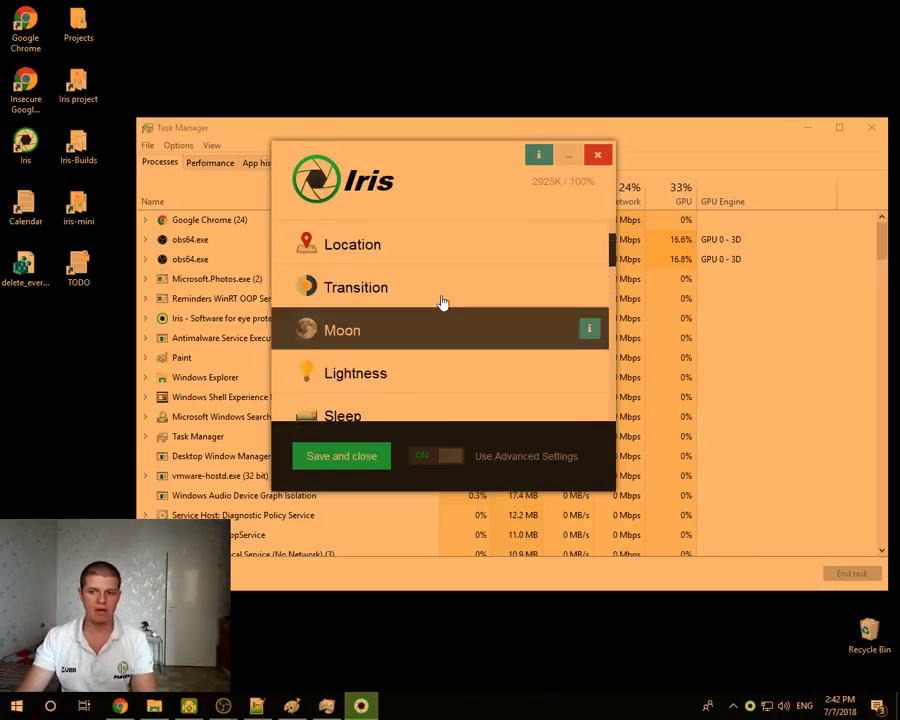
scroll(400, 250, up, 2)
click(392, 243)
click(494, 288)
drag(497, 288, 506, 289)
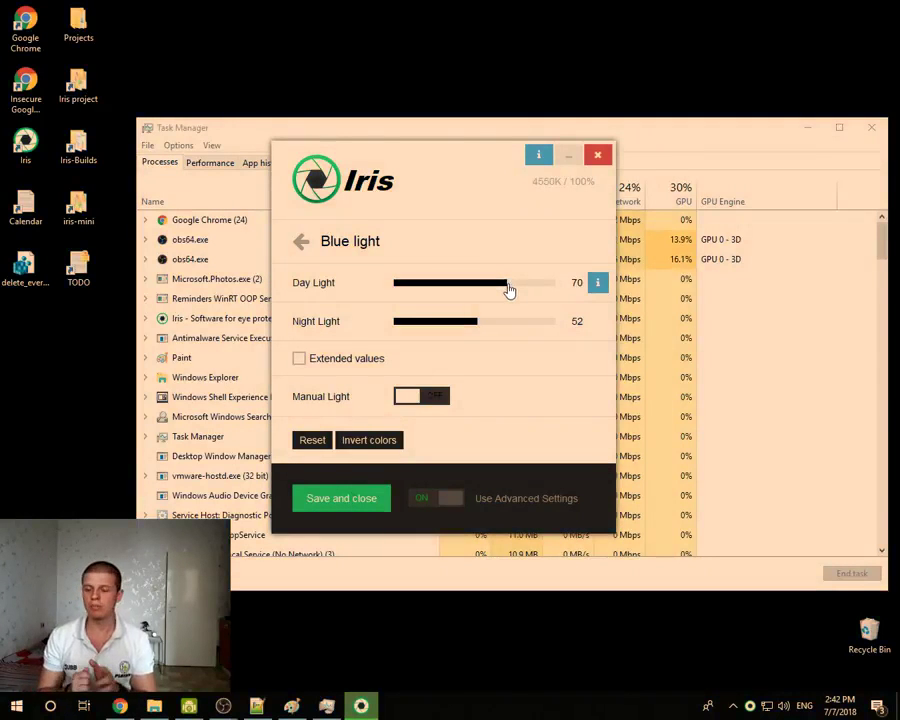
Reopen the Iris settings page and move the Iris window slightly higher on the desktop
click(301, 242)
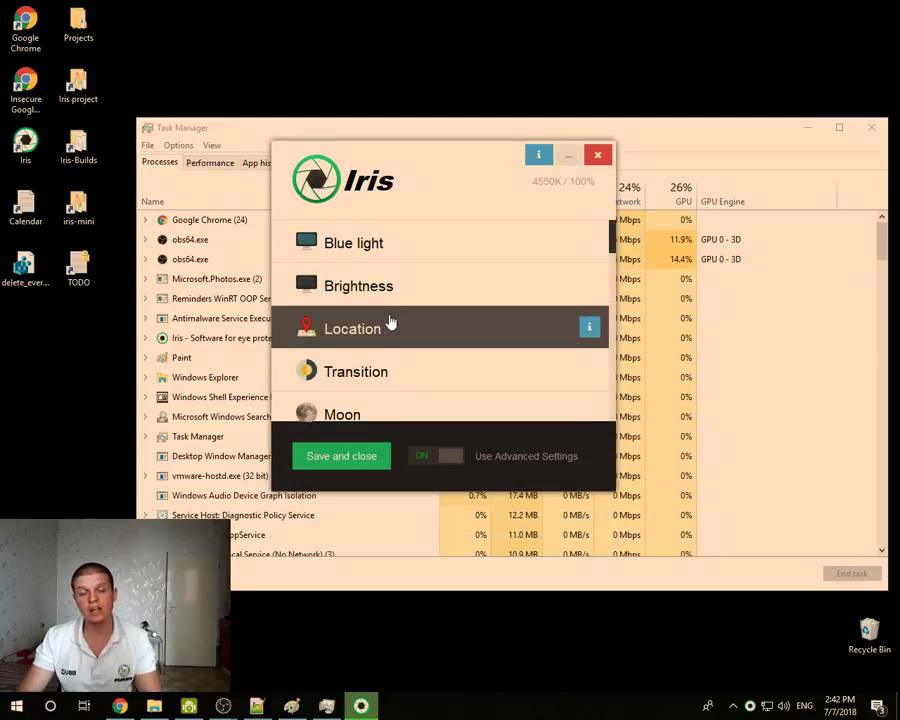
scroll(390, 322, down, 8)
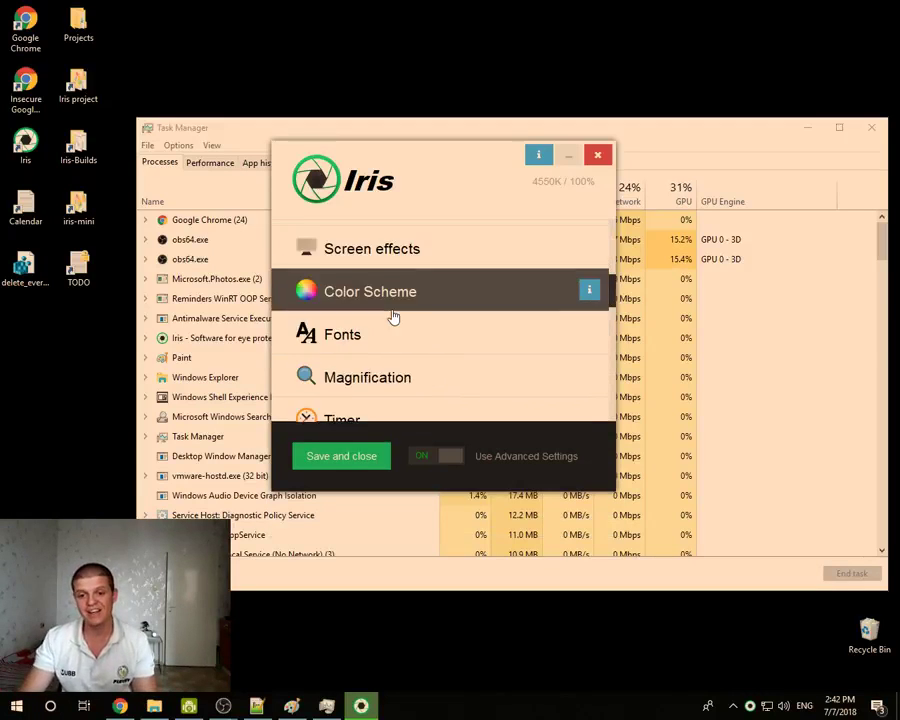
click(347, 375)
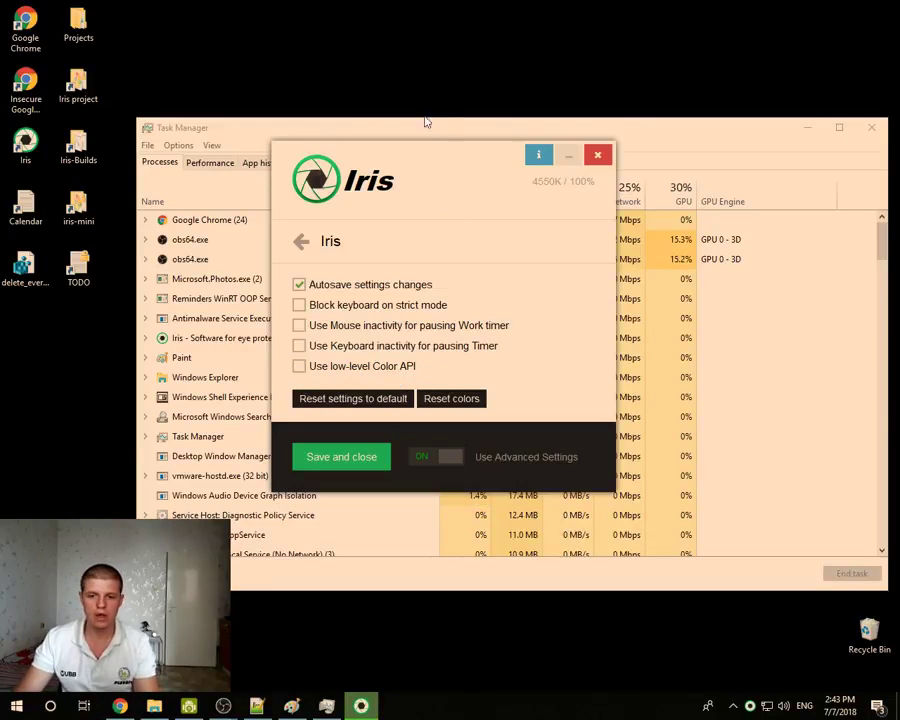
drag(436, 155, 441, 114)
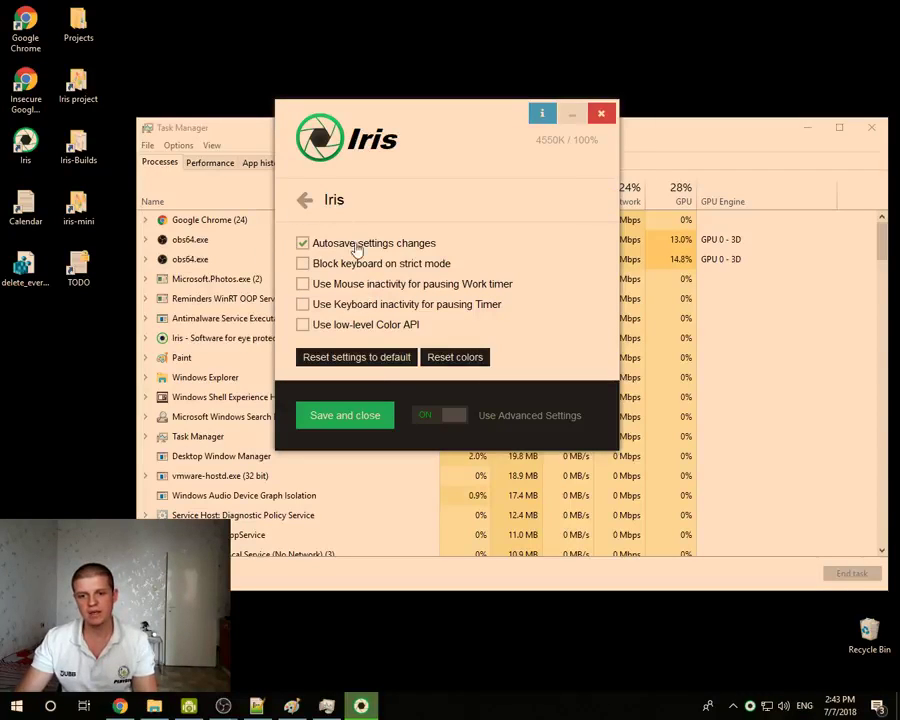
Set the Timer type to Normal in the Timer settings
click(305, 200)
scroll(425, 275, down, 2)
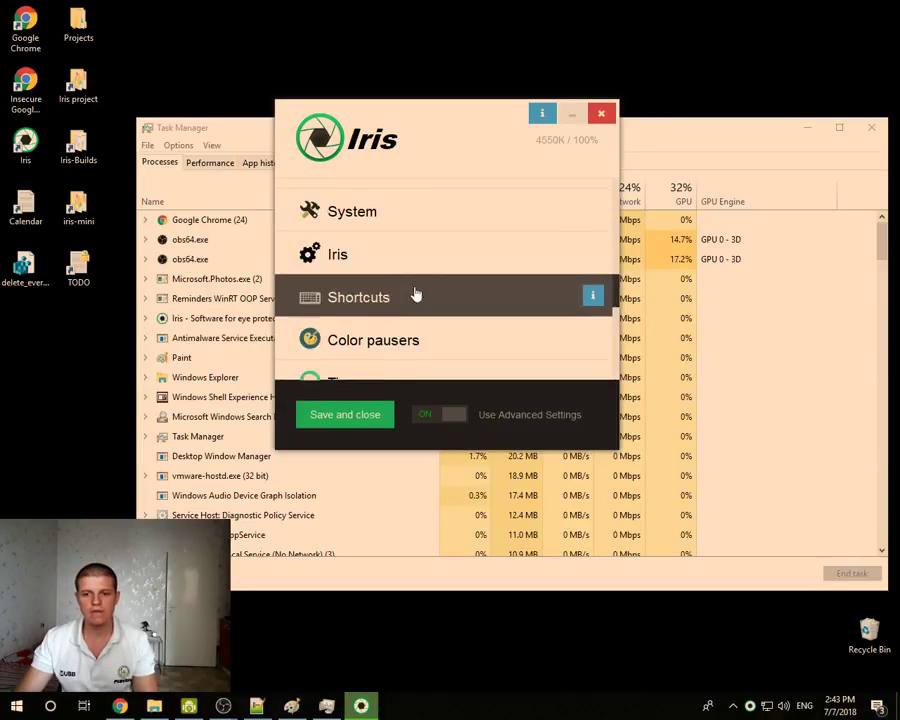
scroll(416, 294, up, 5)
click(365, 342)
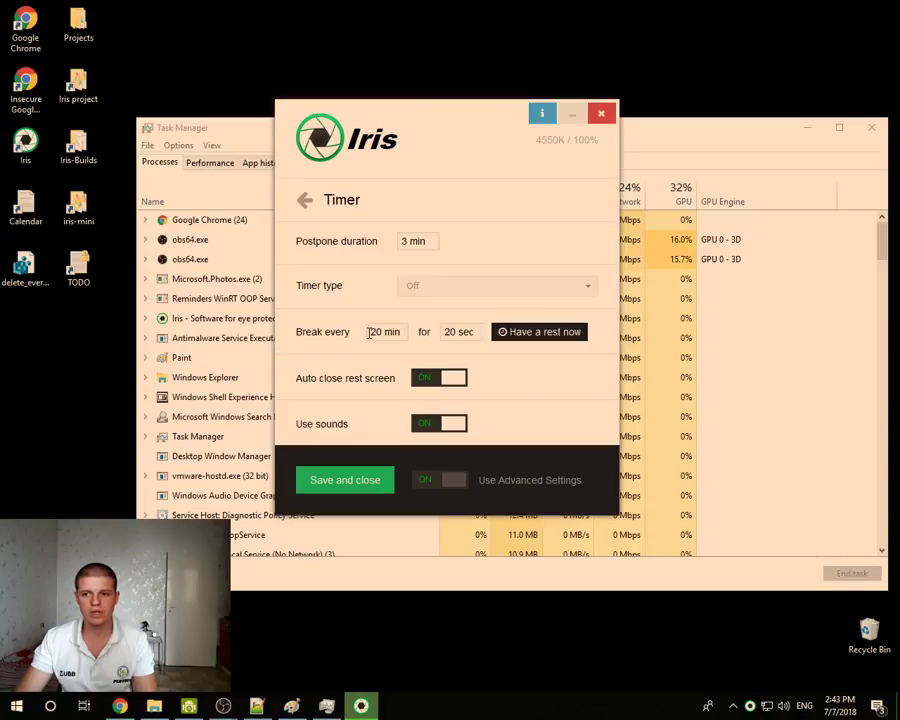
click(449, 289)
click(422, 327)
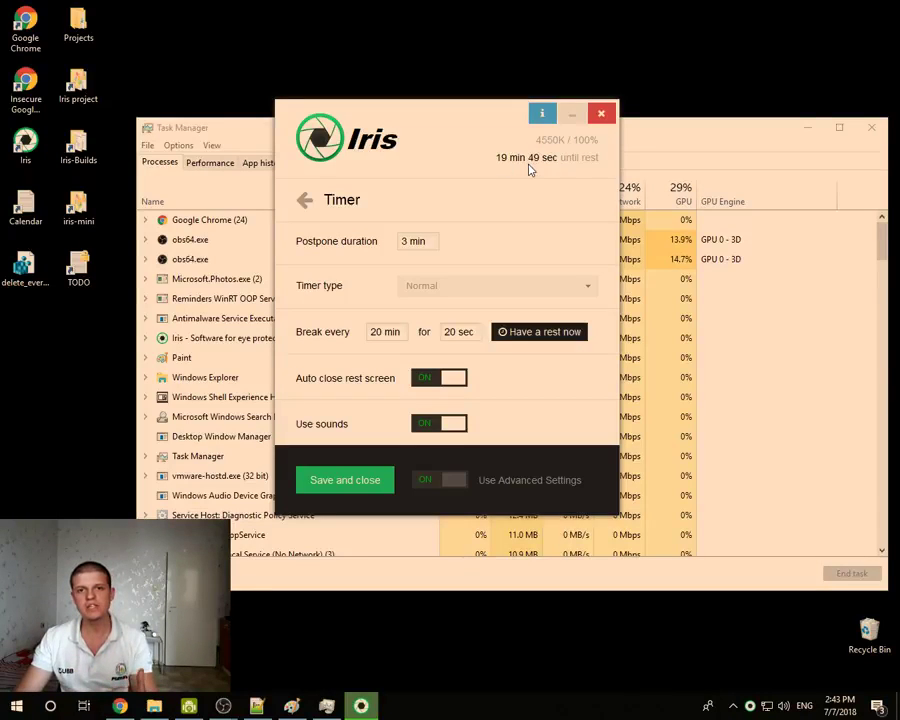
Return to the Iris settings page and enable mouse and keyboard inactivity for pausing the timer
click(301, 200)
scroll(400, 295, down, 2)
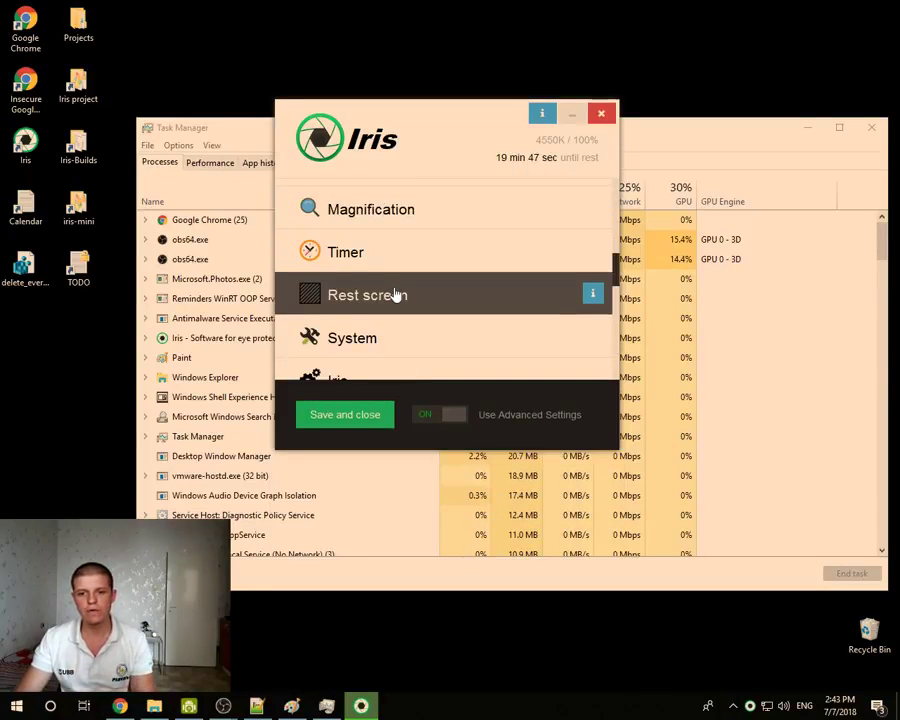
scroll(396, 295, down, 2)
click(349, 256)
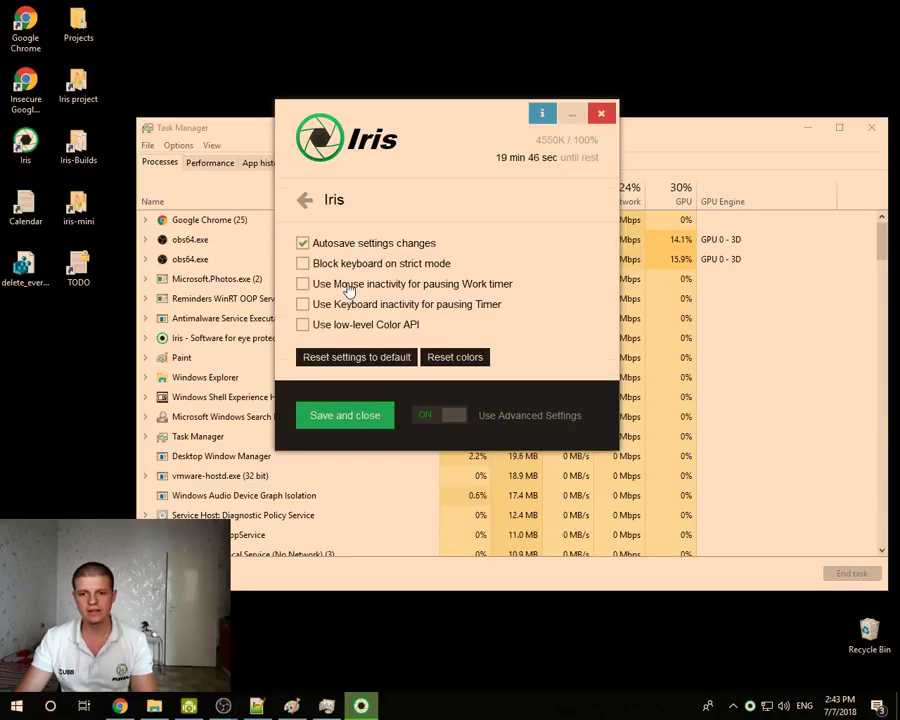
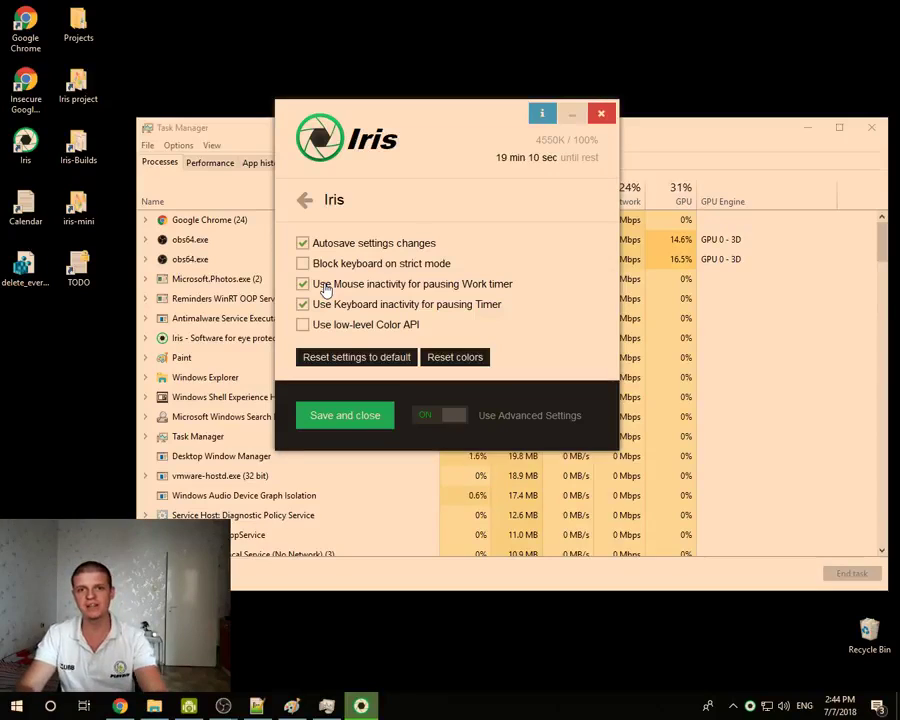
Start an immediate rest from the Timer settings and skip it from the rest screen
click(305, 201)
scroll(413, 316, up, 1)
scroll(413, 316, up, 3)
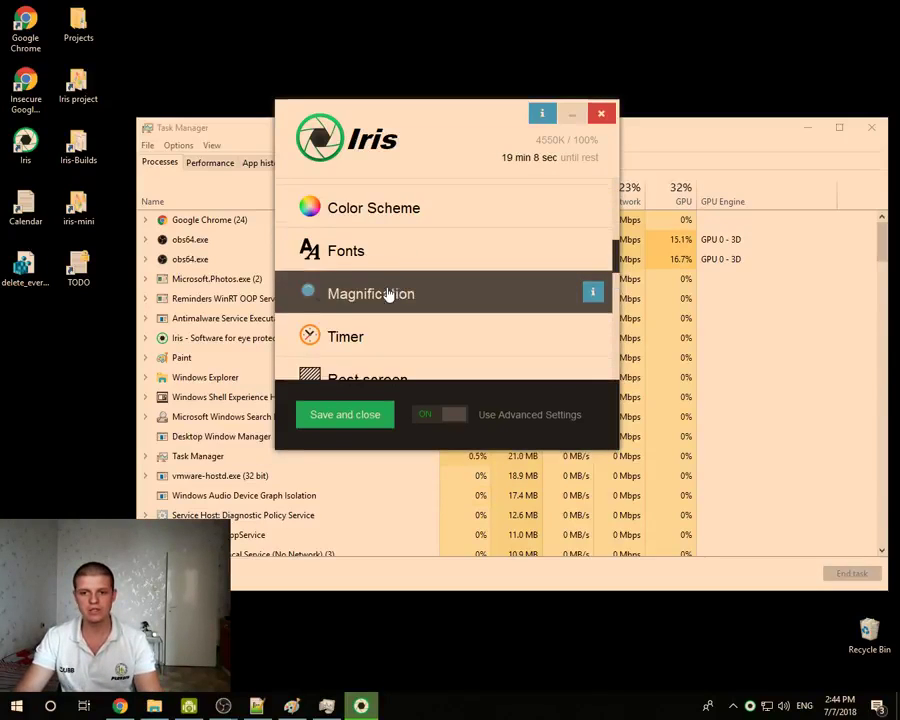
click(440, 336)
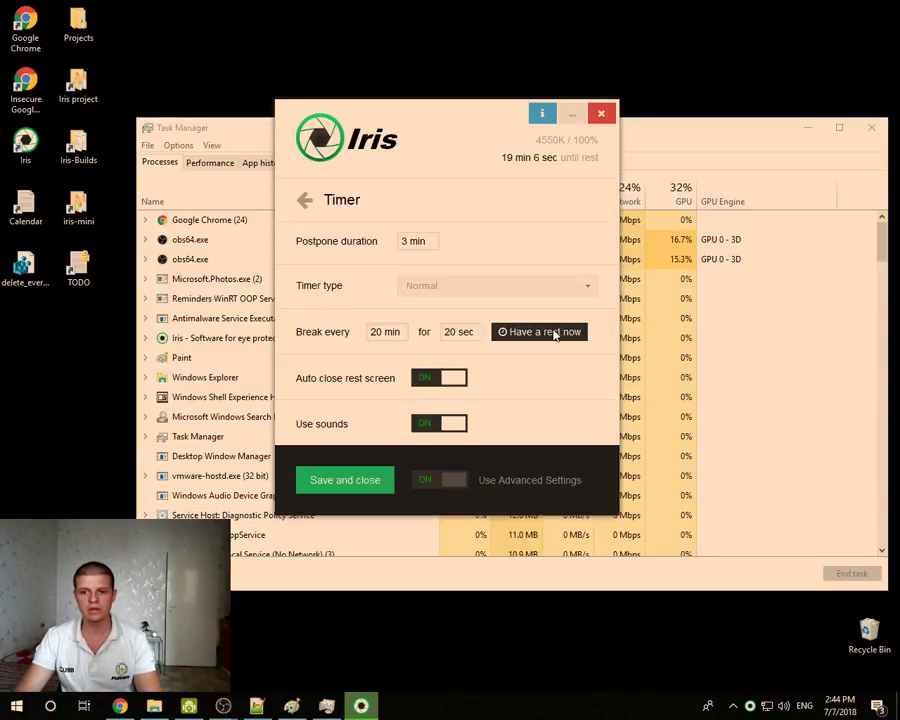
click(514, 331)
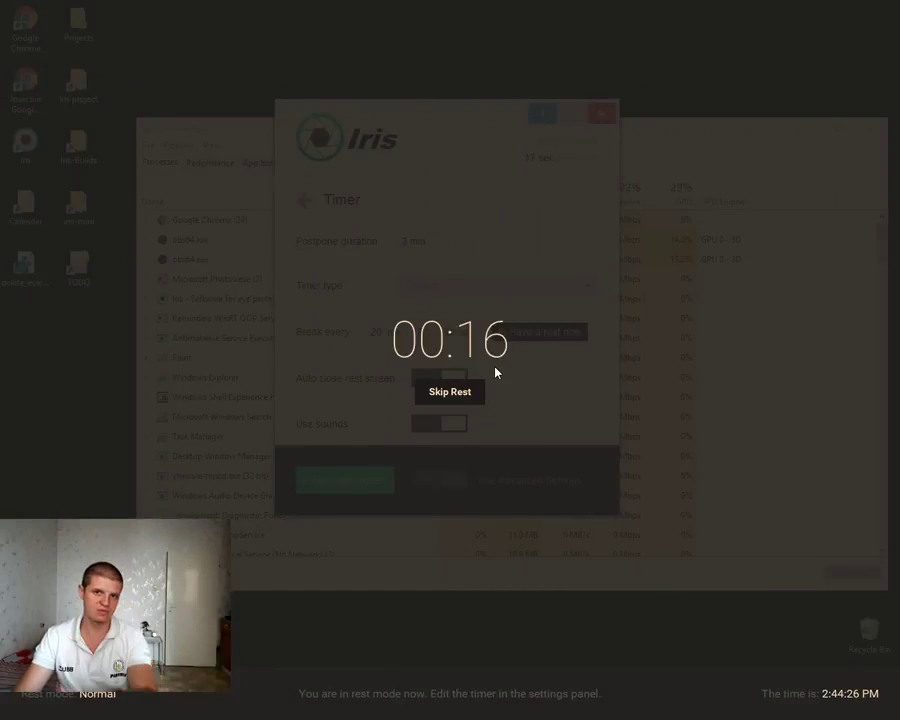
click(448, 395)
Disable both mouse and keyboard inactivity for pausing the timer on the Iris settings page
click(302, 199)
scroll(366, 326, down, 2)
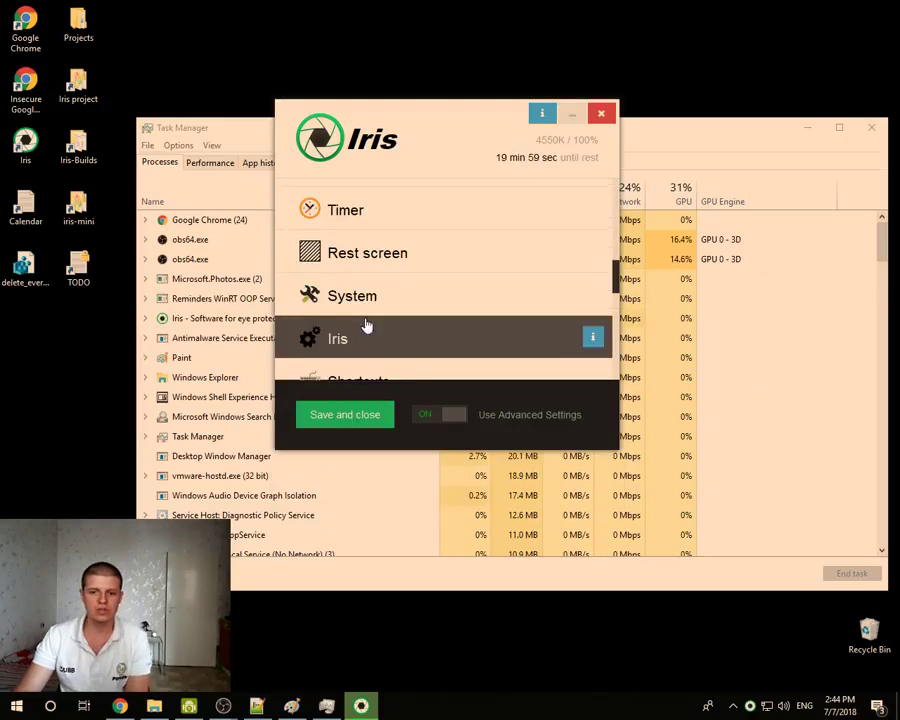
click(352, 336)
click(313, 283)
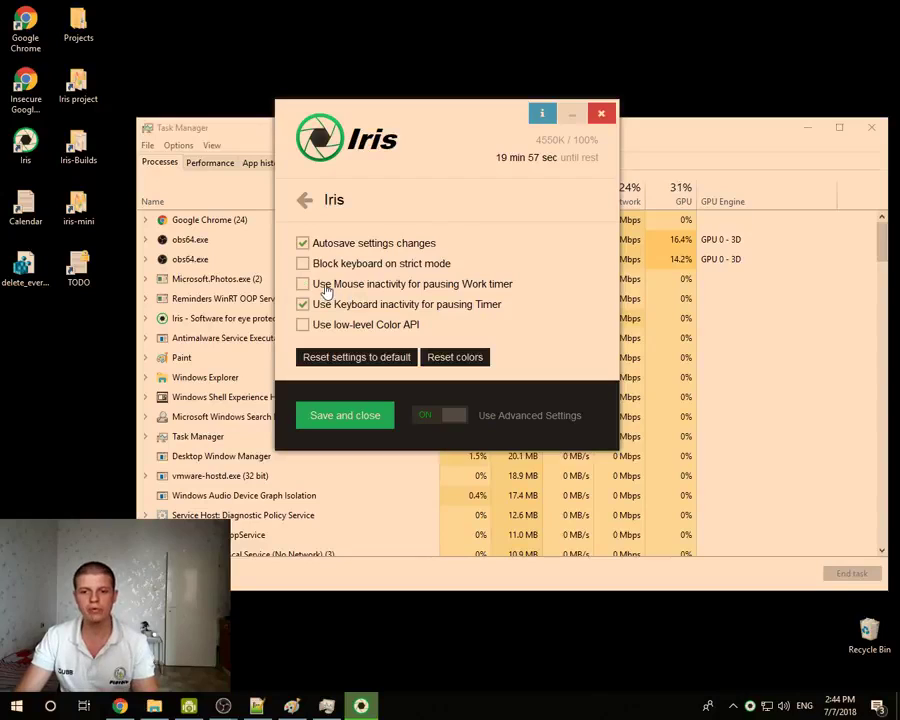
click(321, 304)
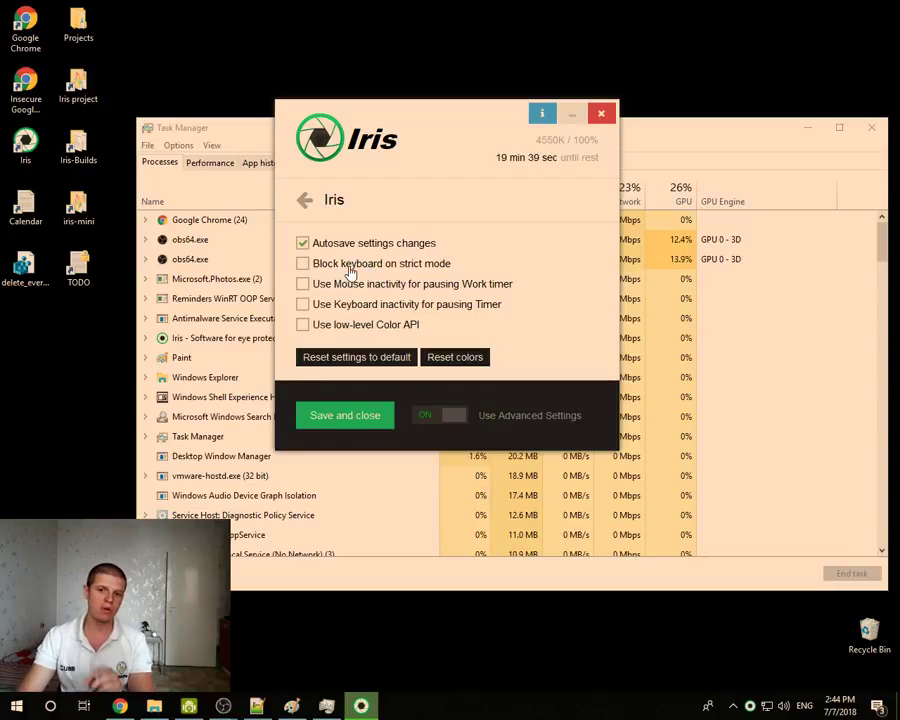
Turn Block keyboard on strict mode on and off again, and disable Autosave settings changes
click(404, 264)
click(404, 264)
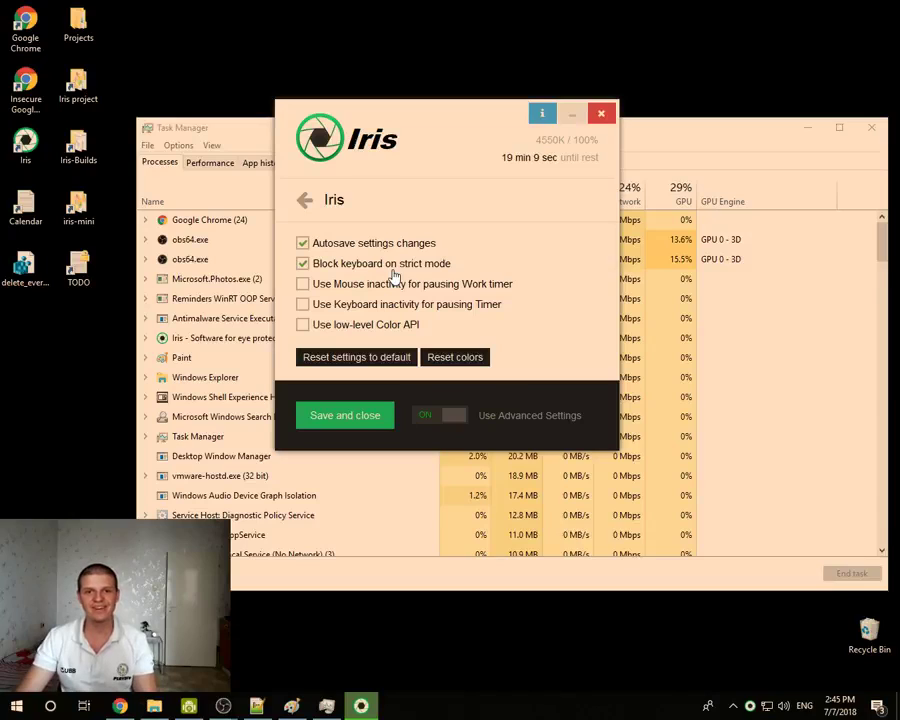
click(327, 265)
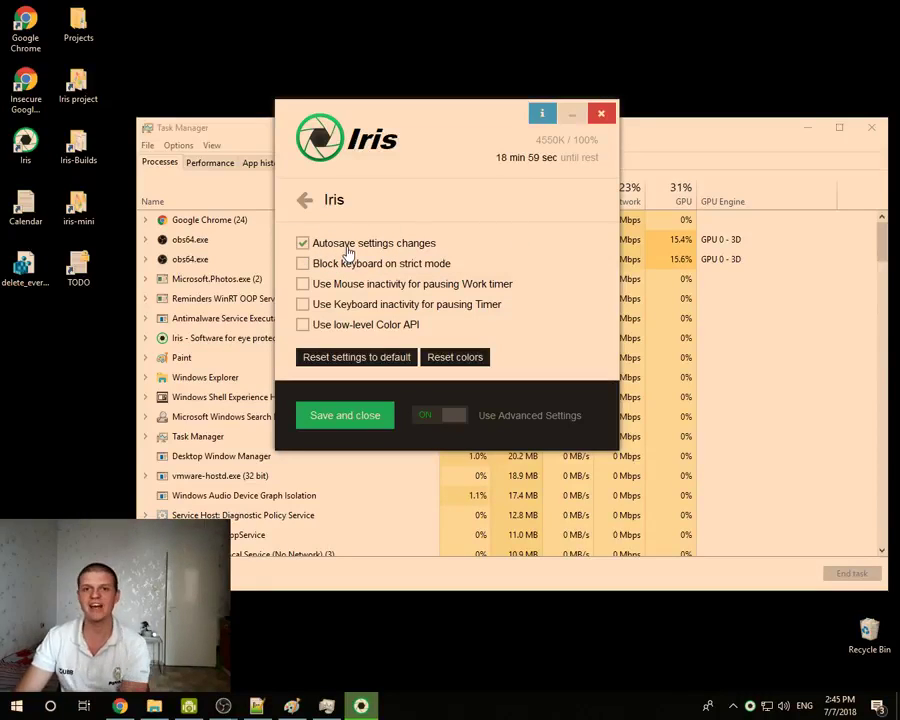
click(343, 246)
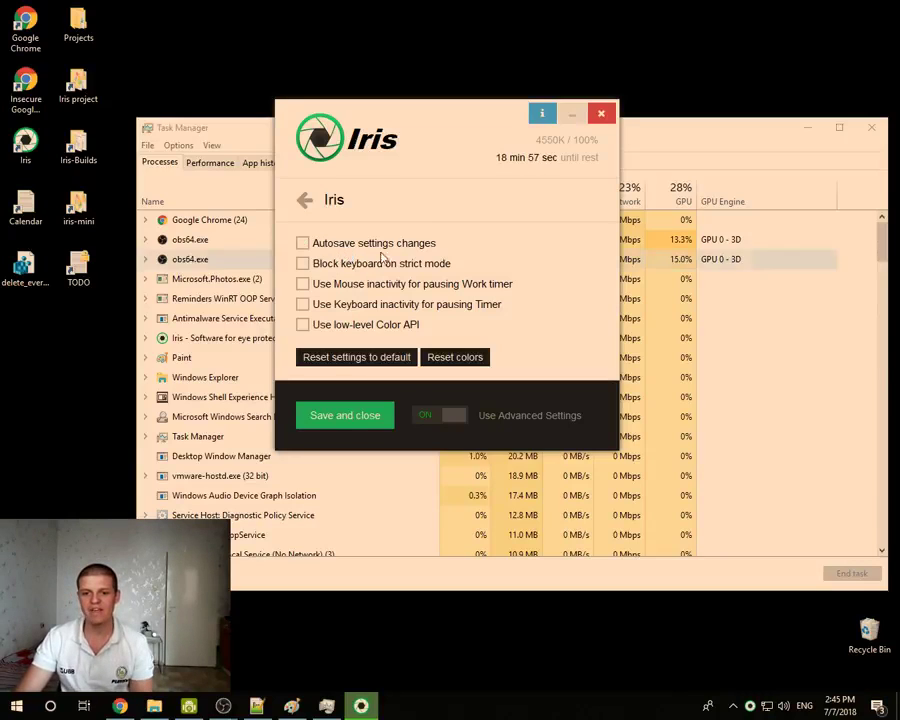
Save and close the Iris settings, and reopen the window at the main settings list
click(350, 425)
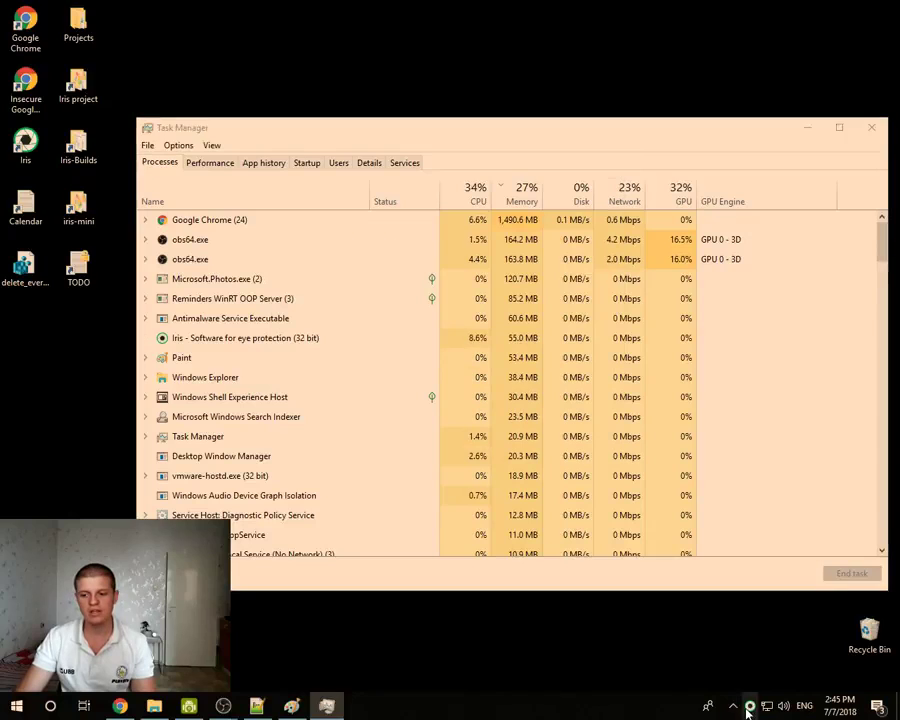
click(749, 705)
click(305, 200)
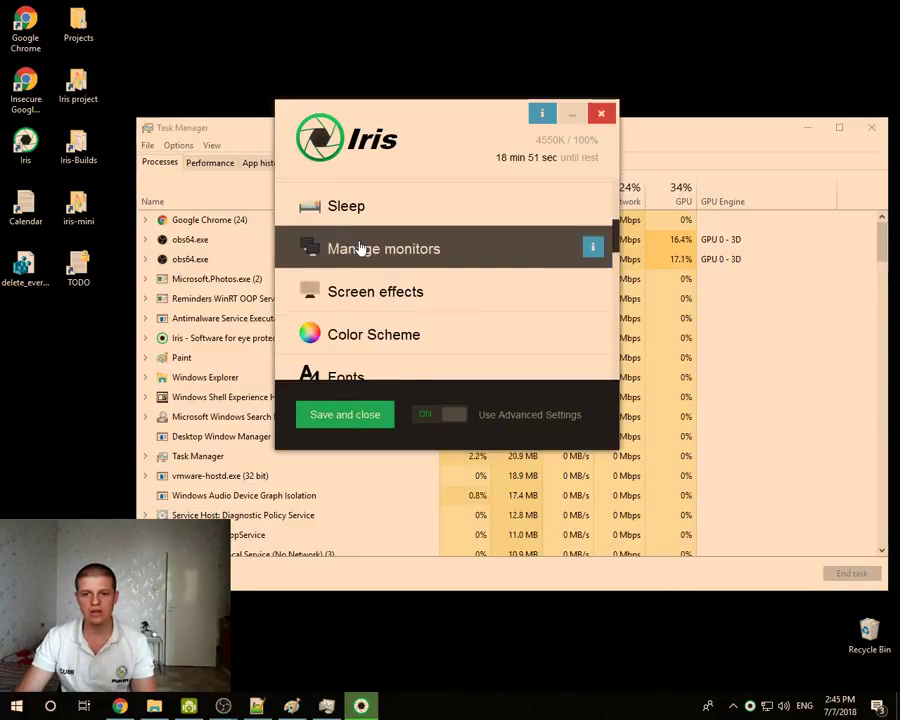
On the Blue light page, set Day Light to 15 and Night Light to 95
scroll(361, 240, up, 5)
click(362, 203)
drag(467, 249, 421, 246)
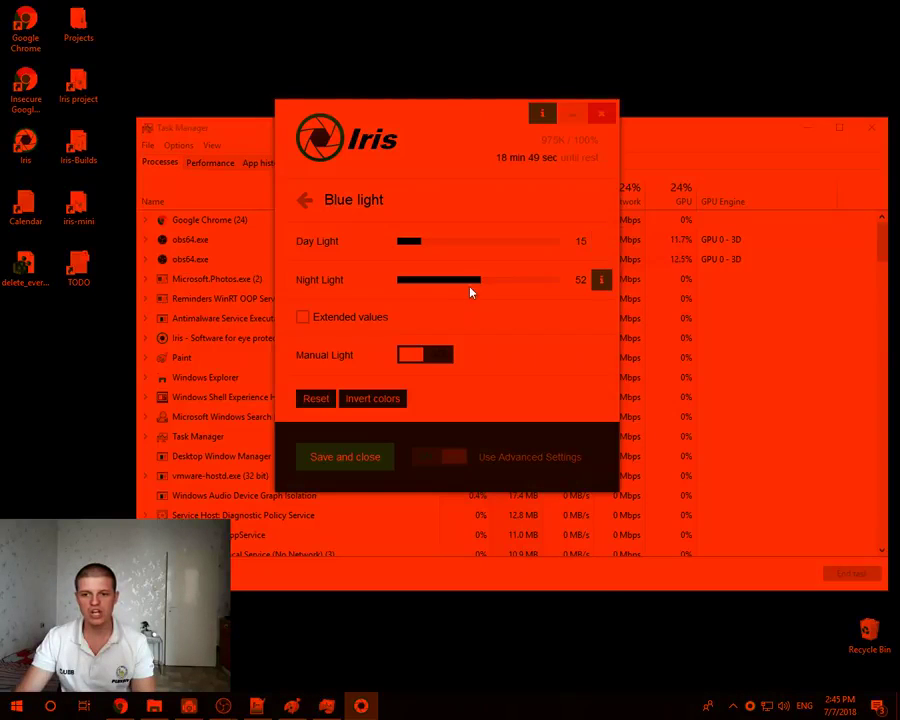
drag(470, 283, 550, 283)
Turn on Manual Light, lower Night Light to its minimum, and return to the settings list
click(419, 350)
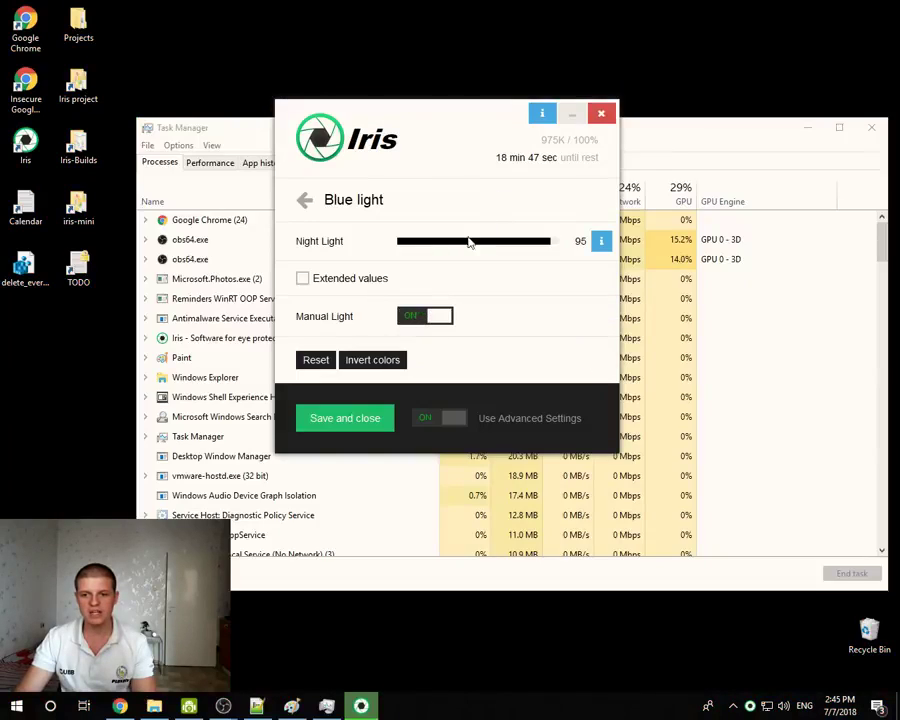
drag(468, 239, 395, 245)
click(298, 206)
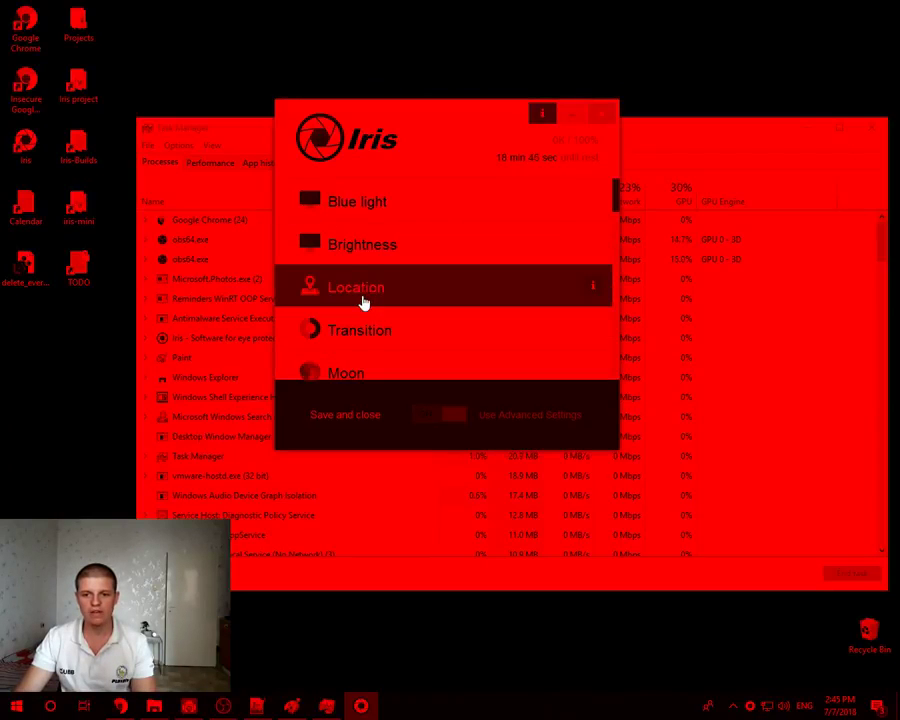
Lower Day Brightness to 51 on the Brightness page and return to the settings list
scroll(366, 292, down, 2)
scroll(354, 267, up, 2)
click(357, 243)
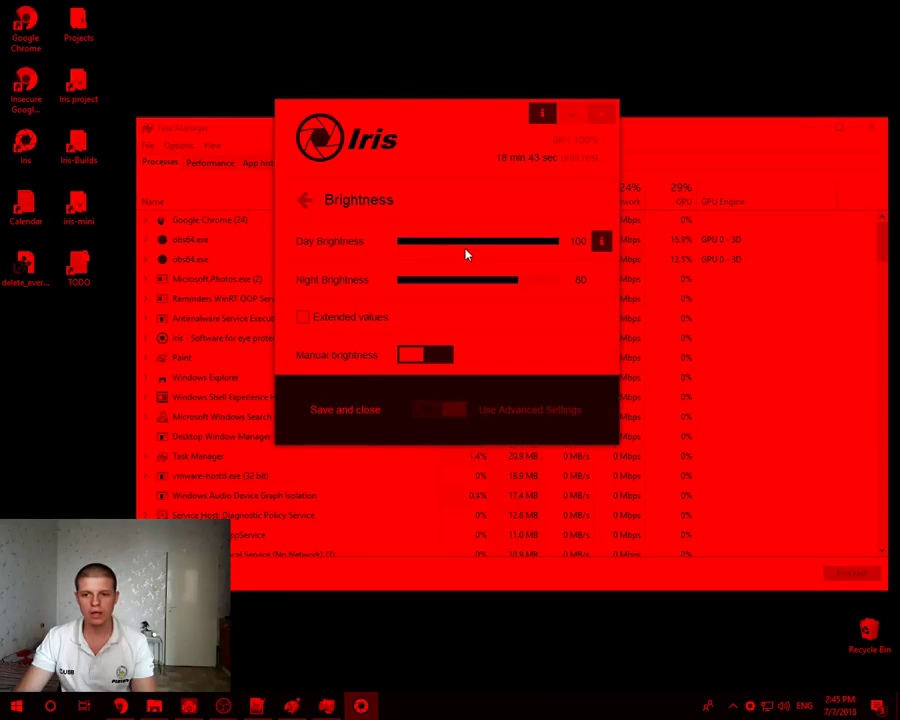
click(462, 245)
click(307, 202)
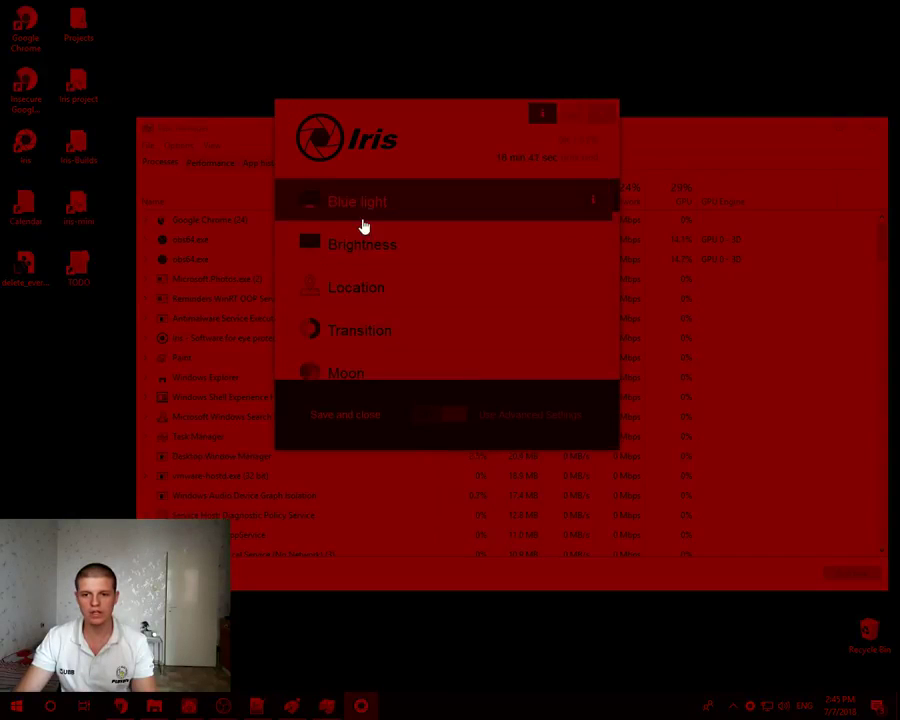
Set the manual Night Light to 70 on the Blue light page and close Iris without saving
click(369, 212)
click(512, 245)
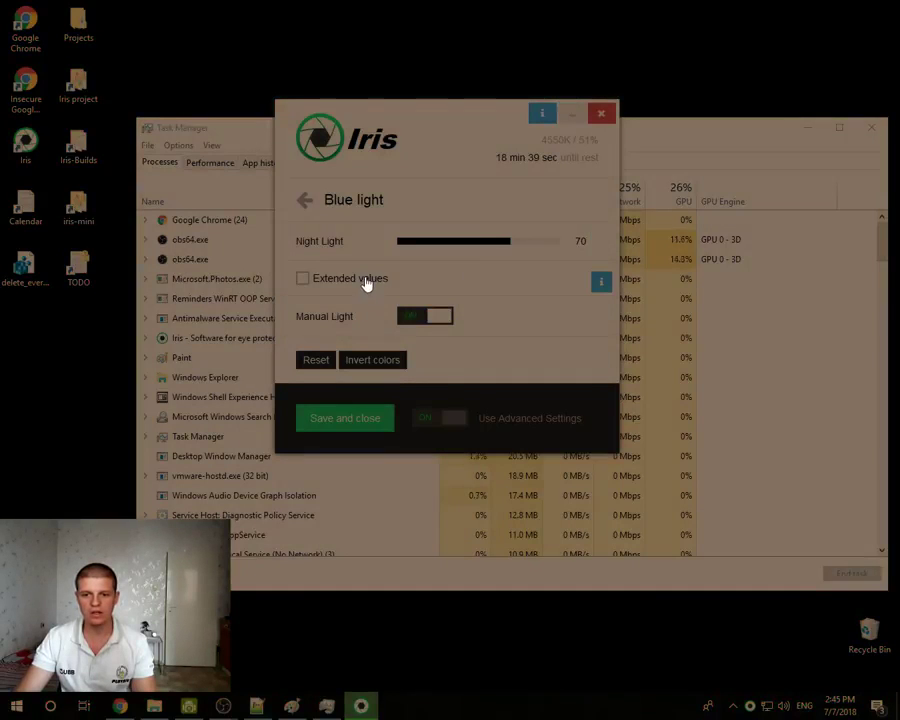
click(366, 281)
click(303, 200)
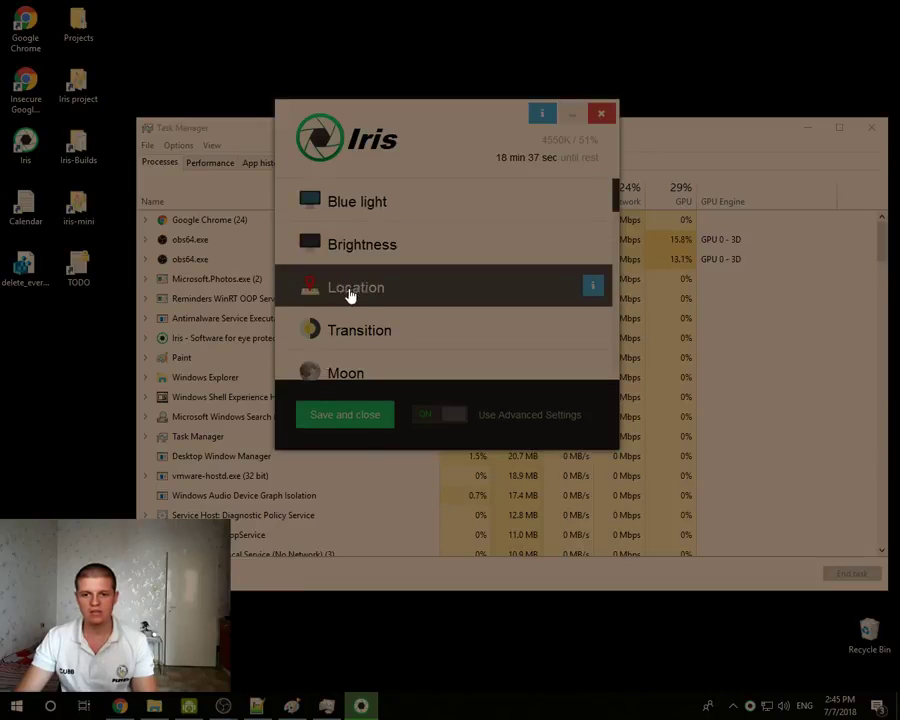
click(604, 117)
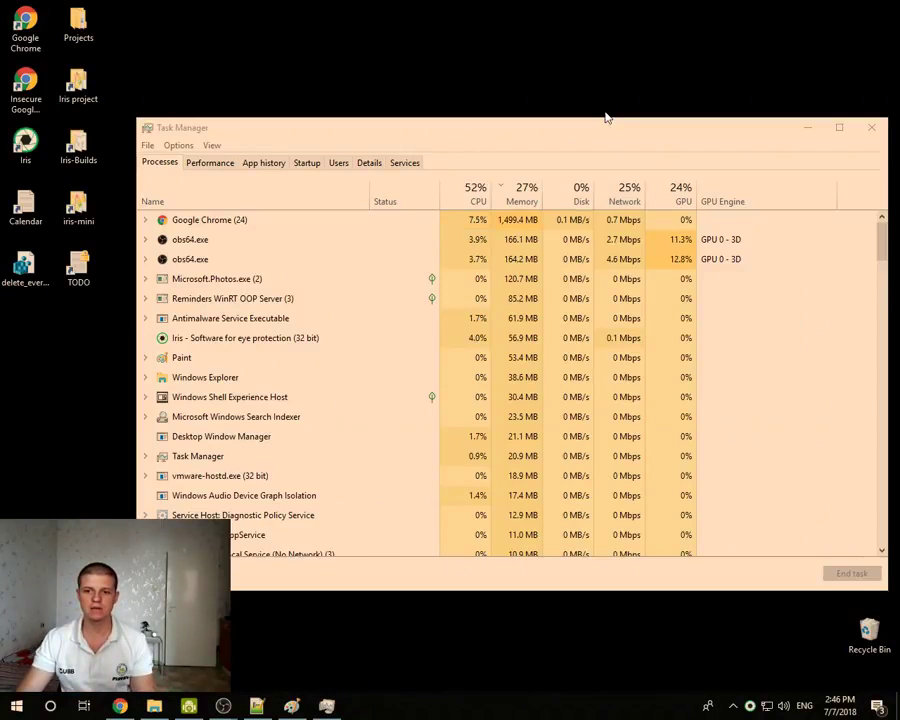
Reopen Iris, set Day Light to 26 on the Blue light page, and close the window without saving
click(749, 706)
click(321, 192)
mouse_move(450, 241)
mouse_down()
mouse_move(446, 249)
mouse_move(438, 242)
mouse_up()
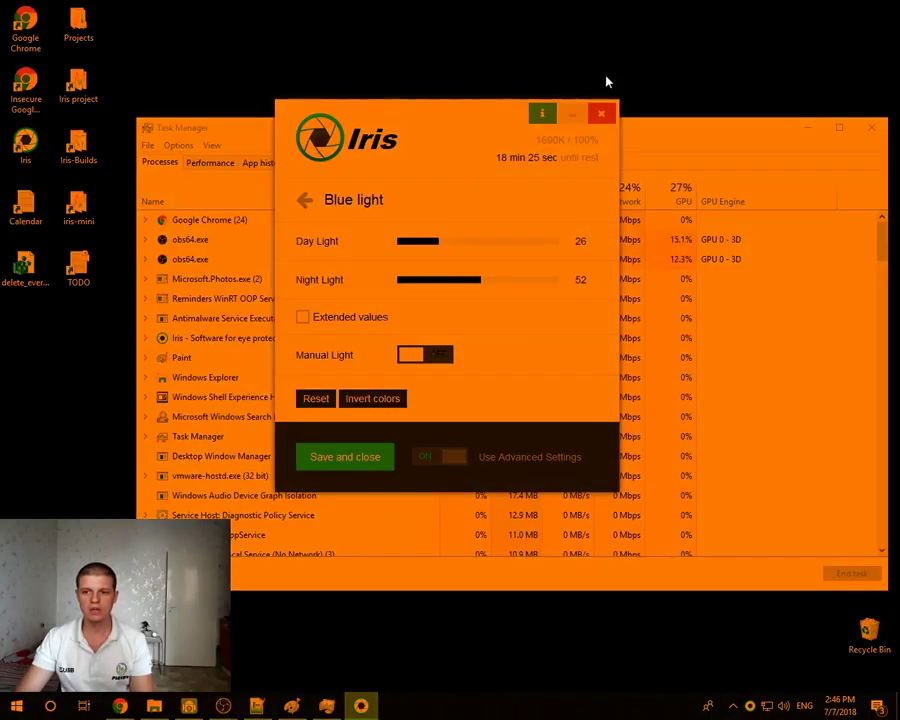
click(602, 117)
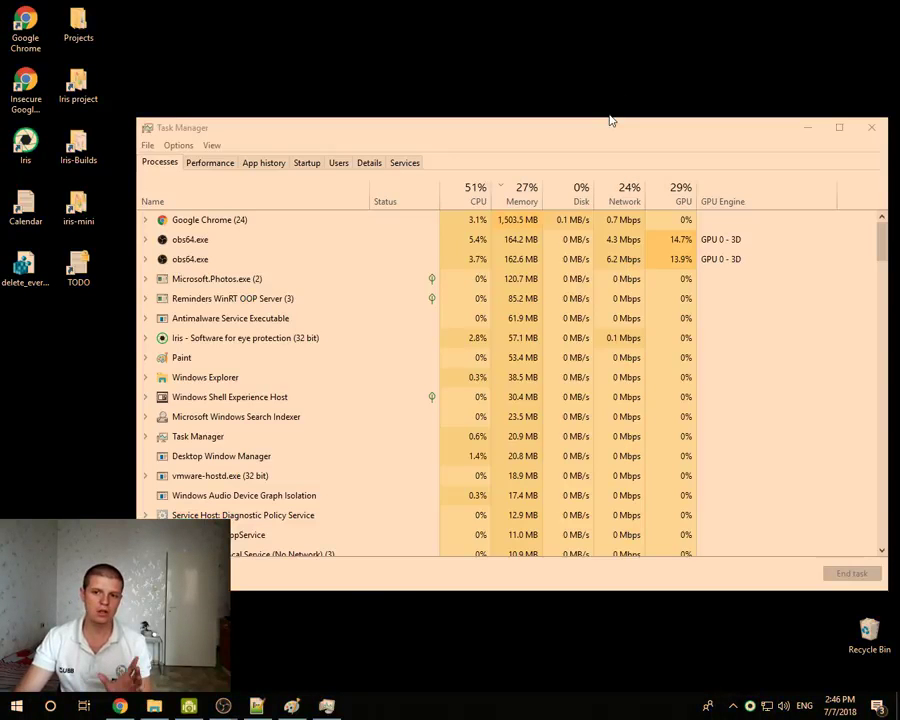
Reopen Iris to check the unsaved Day Light value, and view the autosave option on the Iris settings page
click(751, 708)
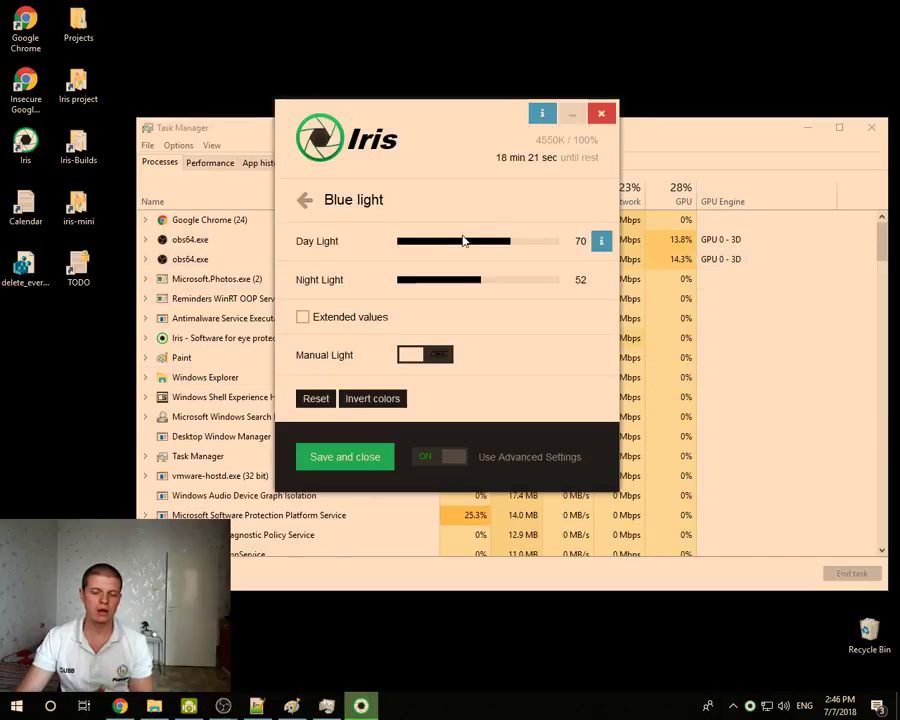
click(306, 203)
scroll(364, 325, down, 10)
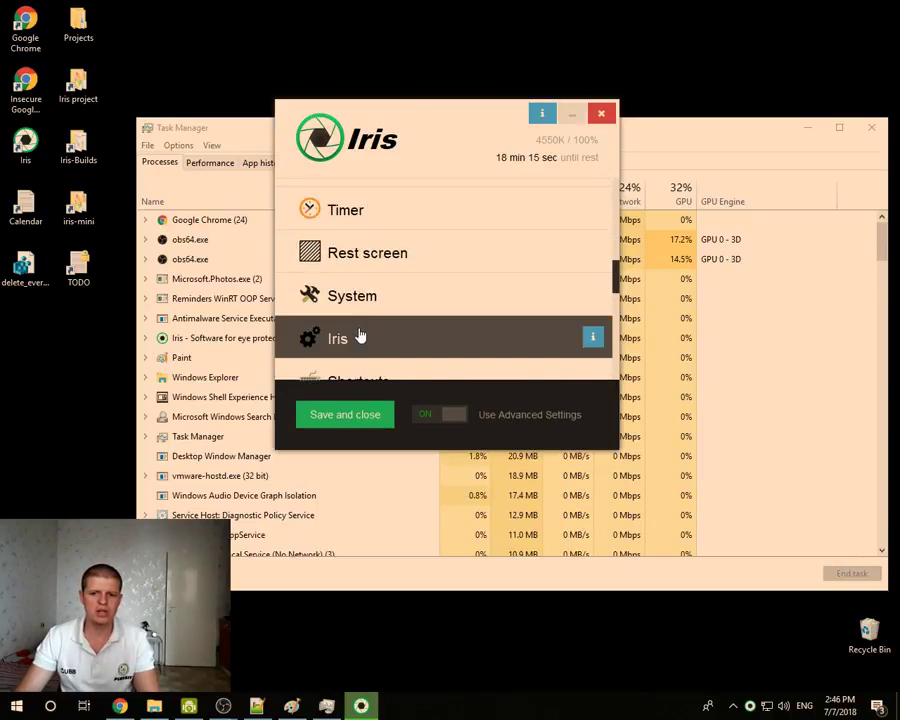
click(360, 336)
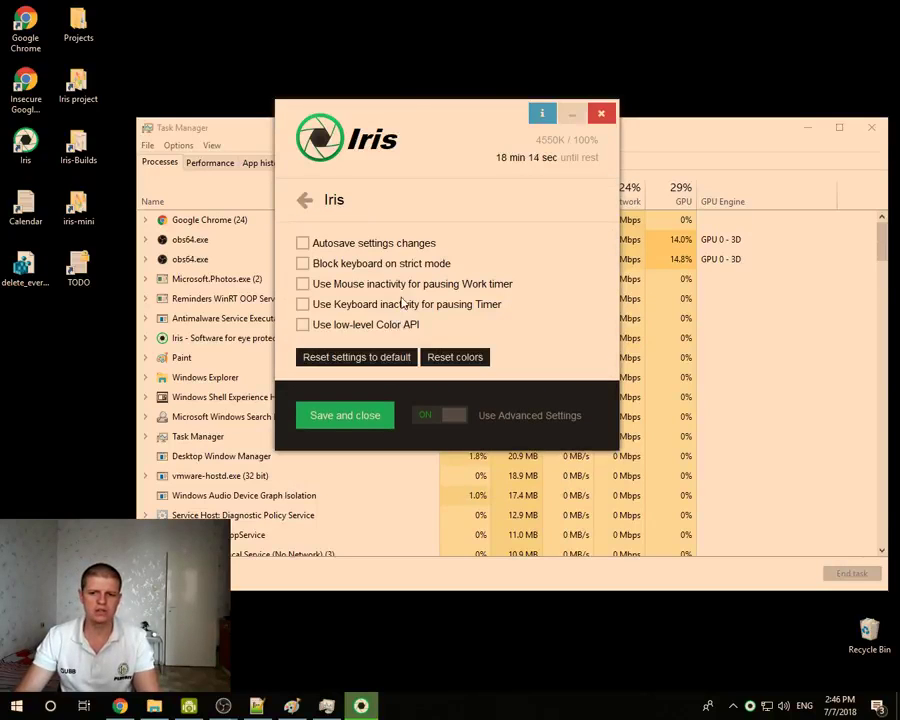
Lower Day Brightness to 34 on the Brightness page and go back to the settings list
click(306, 203)
click(370, 205)
click(376, 203)
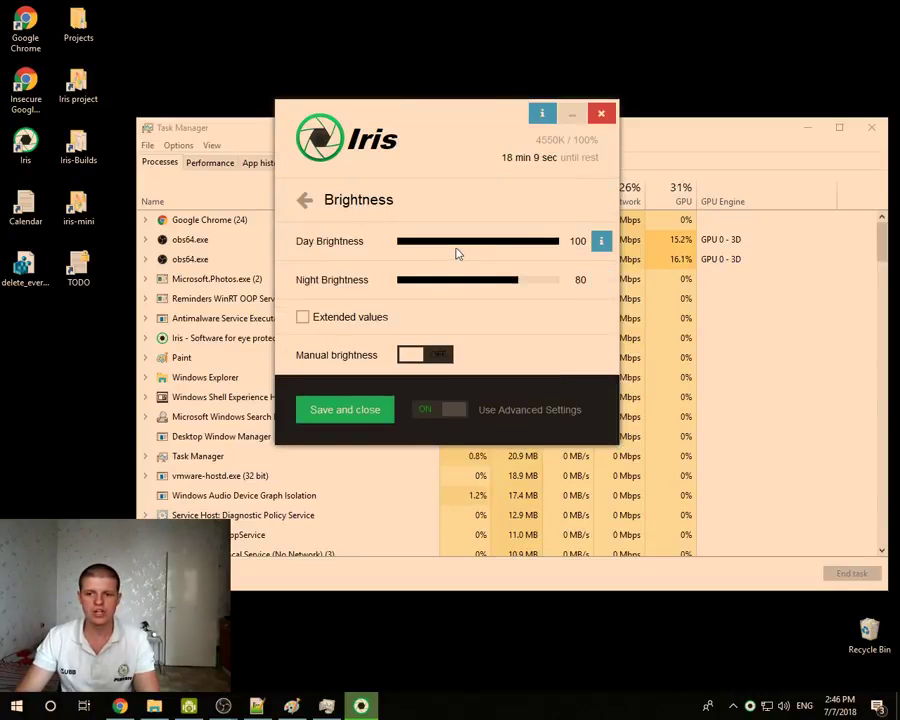
drag(456, 253, 426, 245)
click(298, 204)
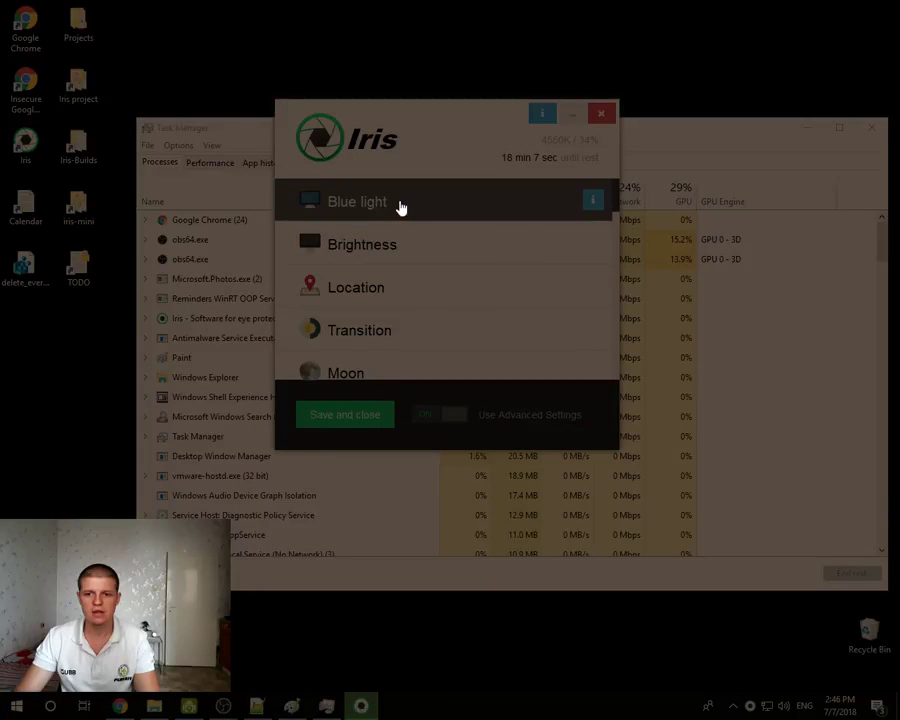
Lower Day Light on the Blue light page and close Iris without saving the changes
click(400, 207)
click(472, 251)
click(575, 115)
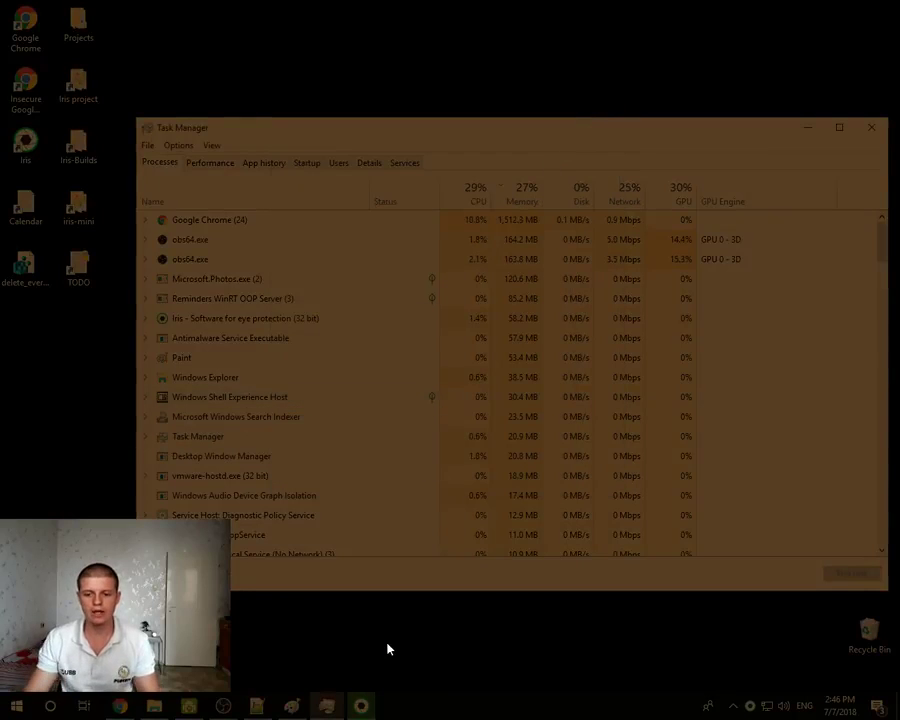
click(359, 704)
click(603, 117)
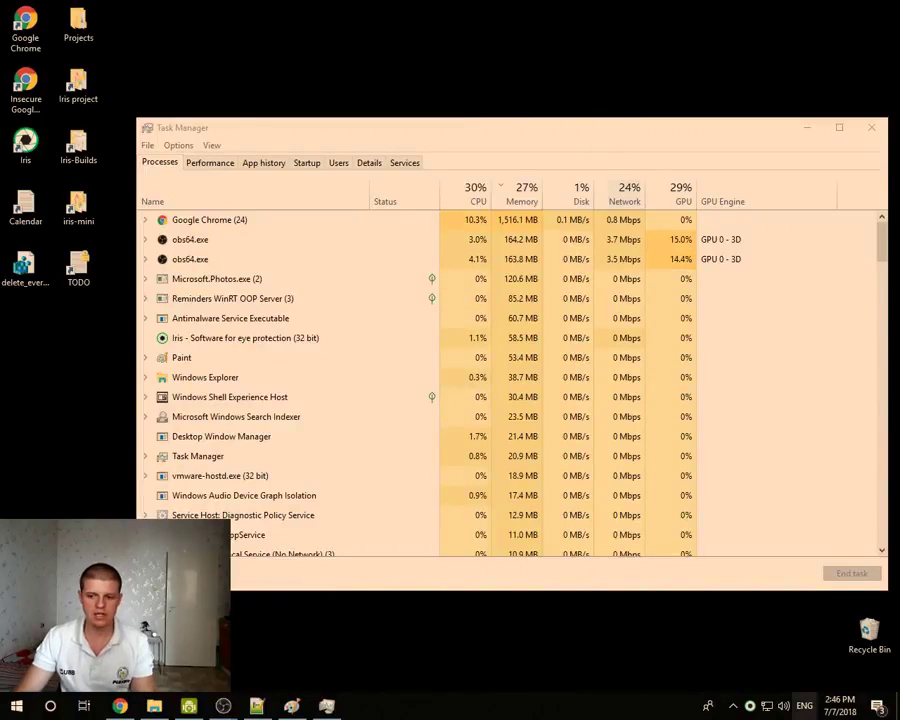
Reopen Iris, reposition its window on the desktop, and minimize Task Manager
click(750, 706)
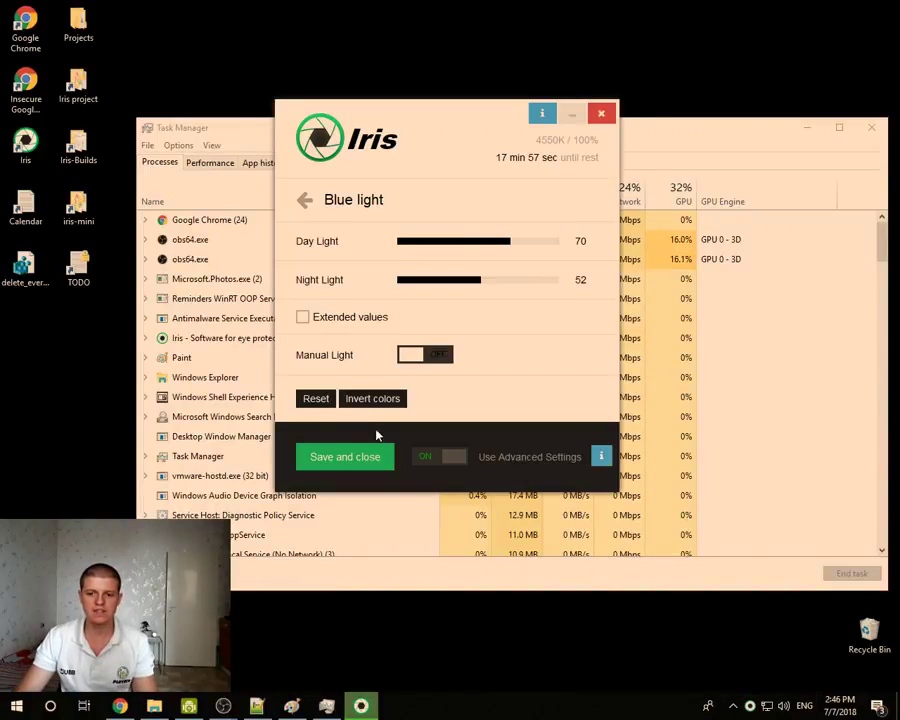
drag(438, 105, 388, 50)
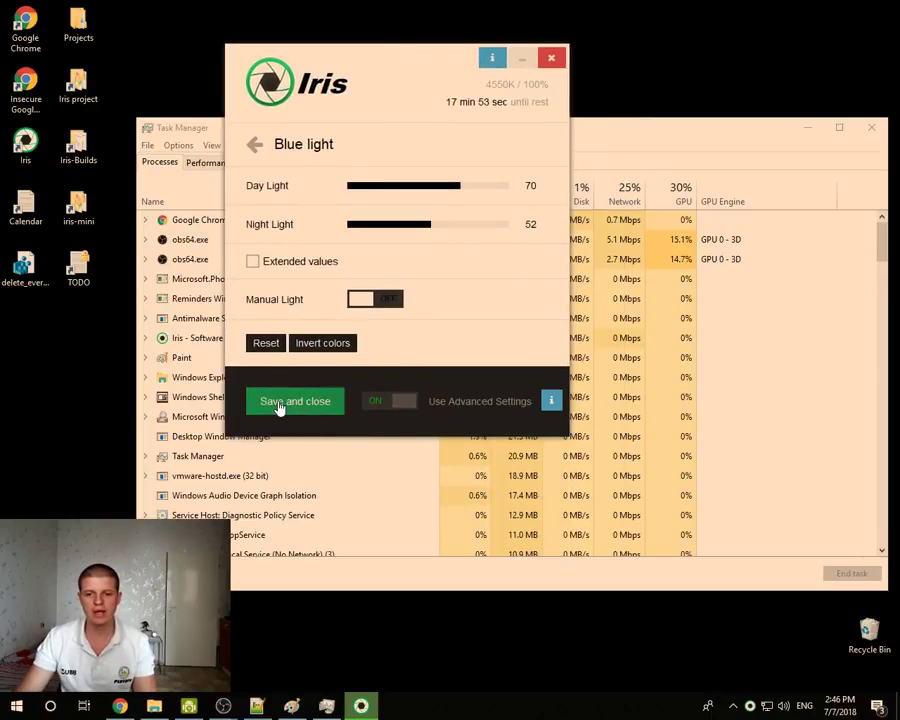
click(807, 127)
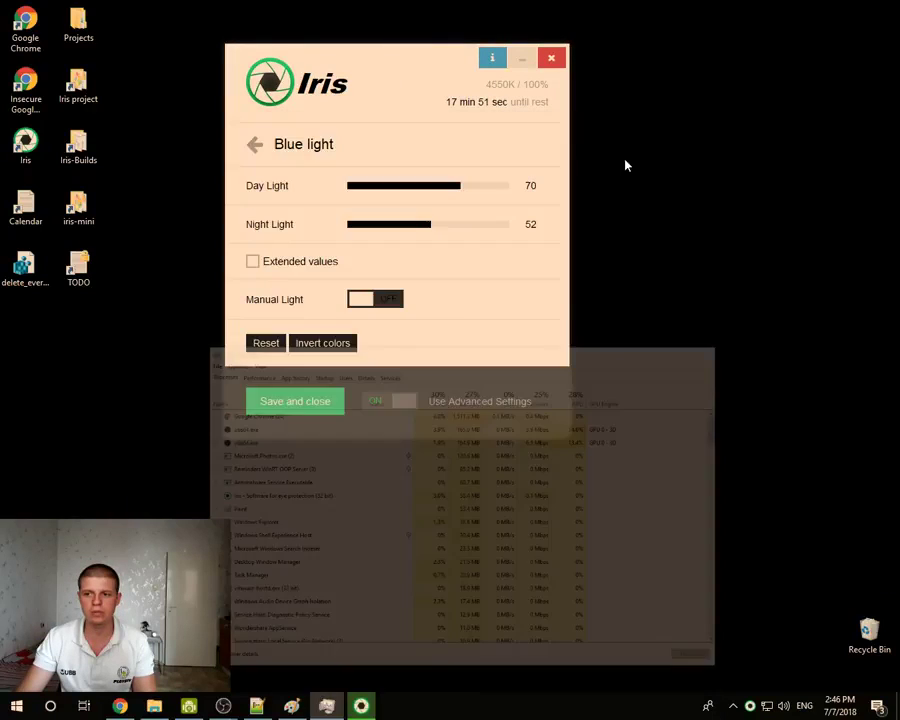
drag(370, 68, 414, 108)
Open the Iris settings page to review its options, and return to the settings list
click(285, 195)
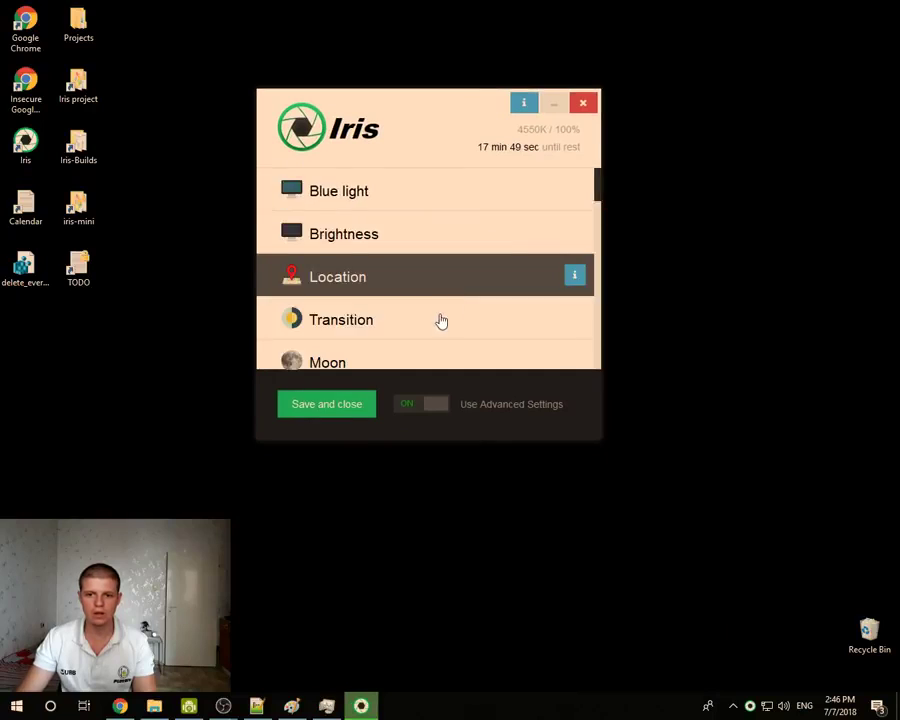
scroll(438, 310, down, 5)
scroll(435, 303, down, 4)
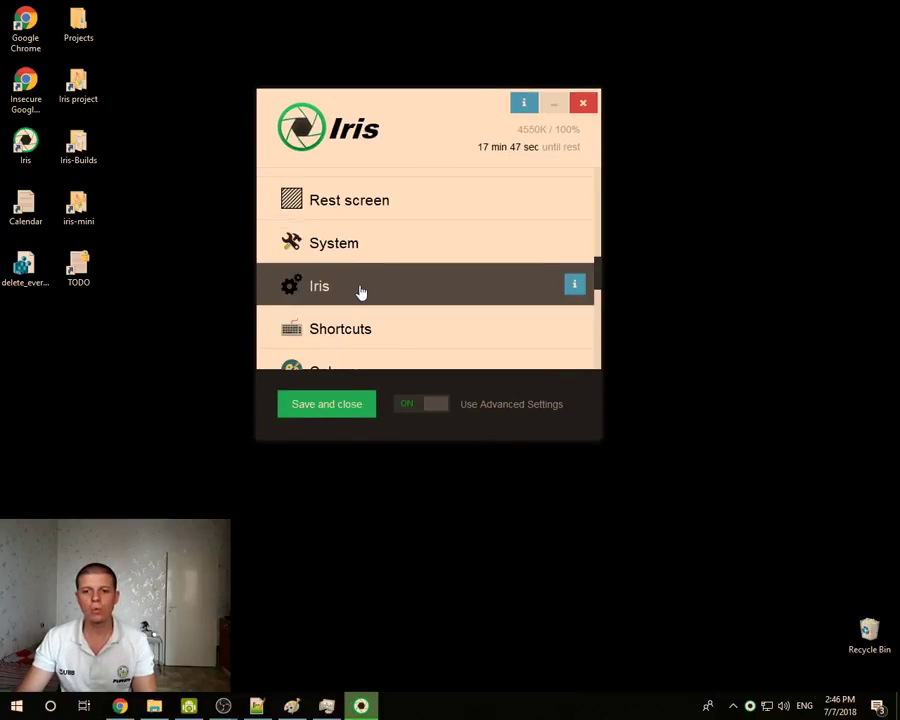
click(362, 291)
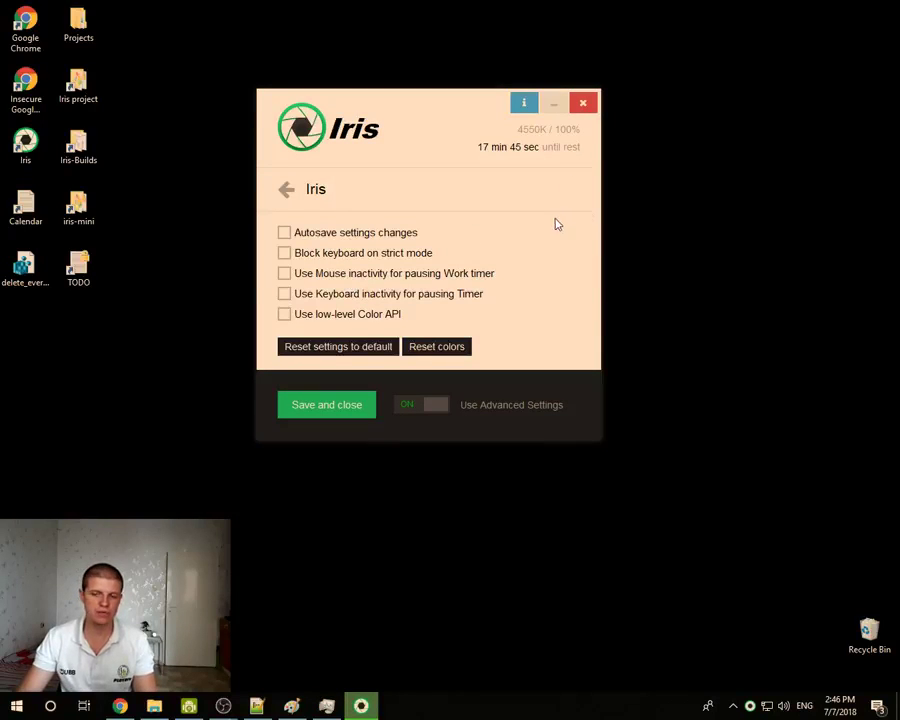
mouse_move(548, 185)
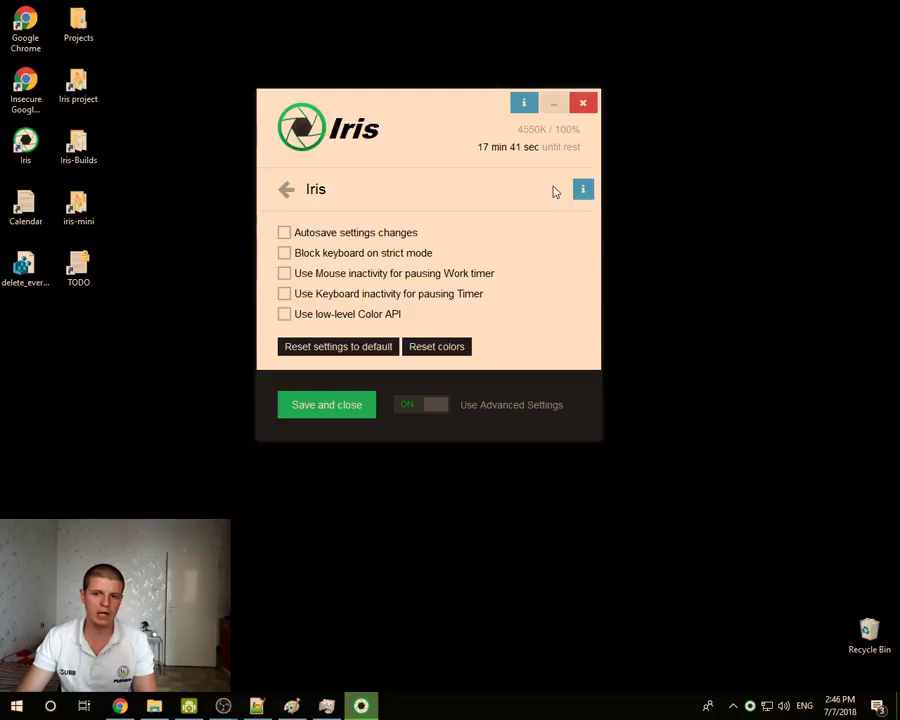
click(286, 190)
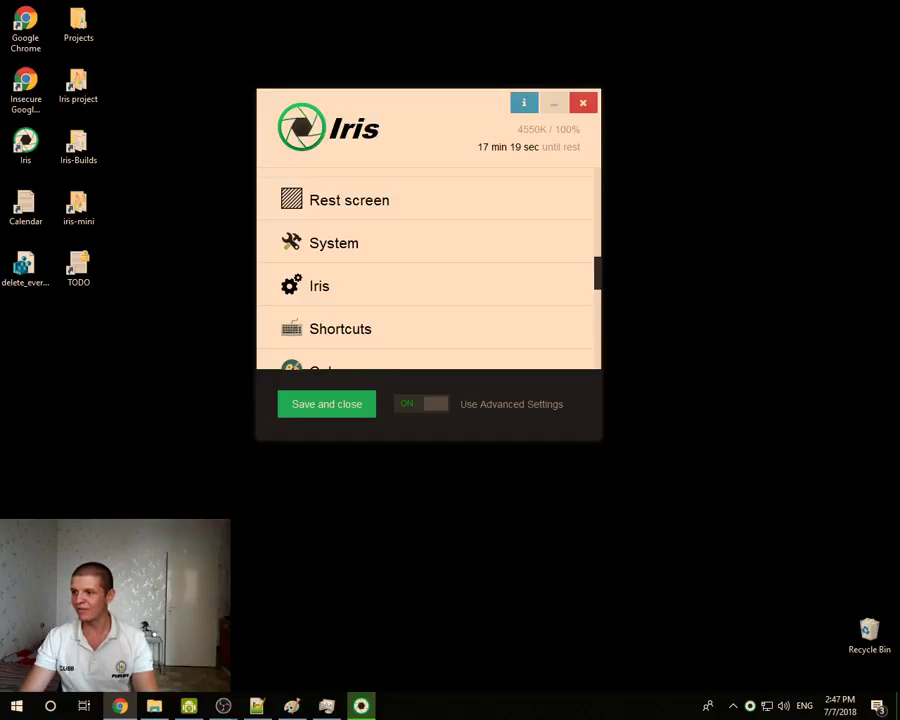
Switch to Chrome and check the live broadcast on the Facebook page and the YouTube Live Dashboard
click(119, 706)
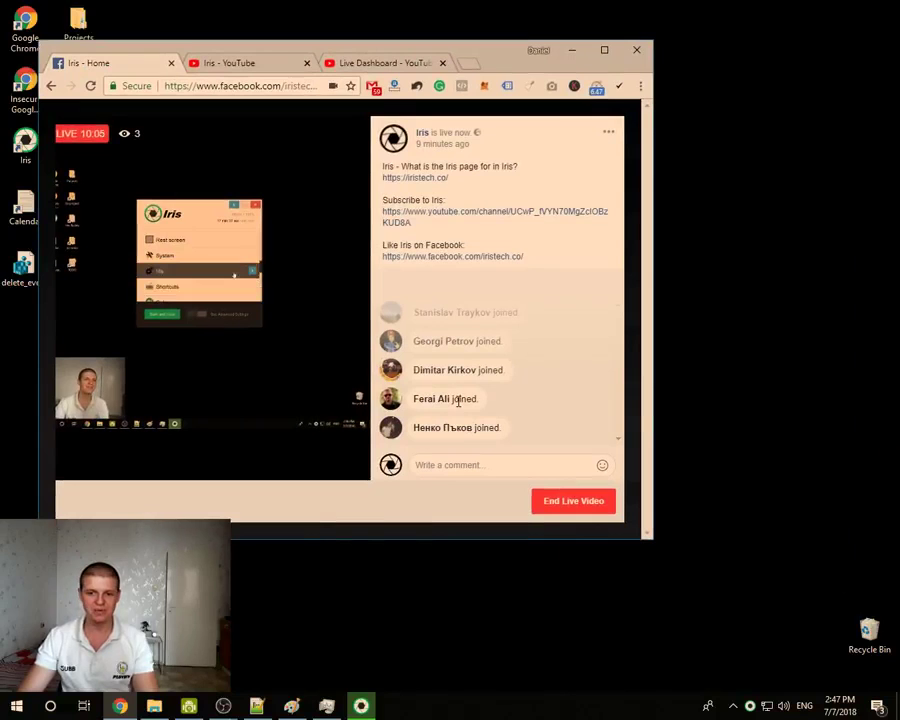
click(255, 68)
click(388, 68)
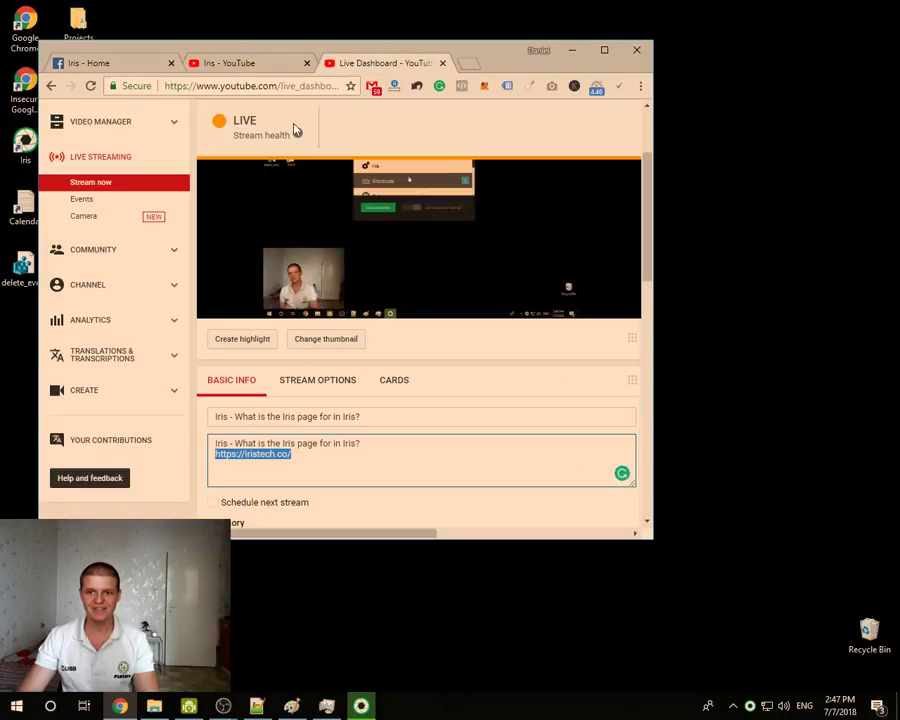
scroll(392, 313, up, 2)
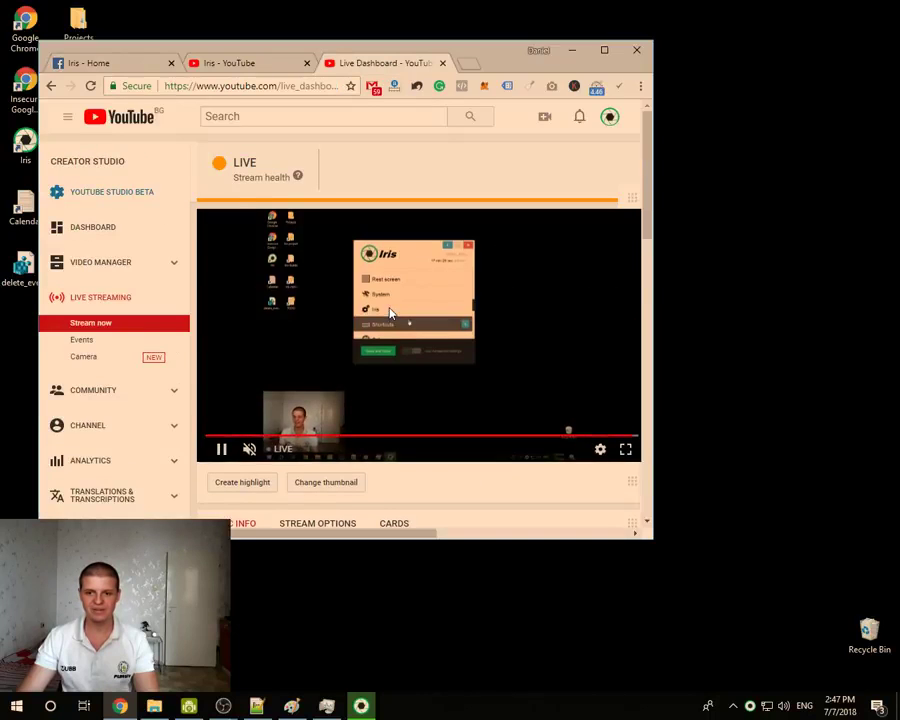
click(100, 63)
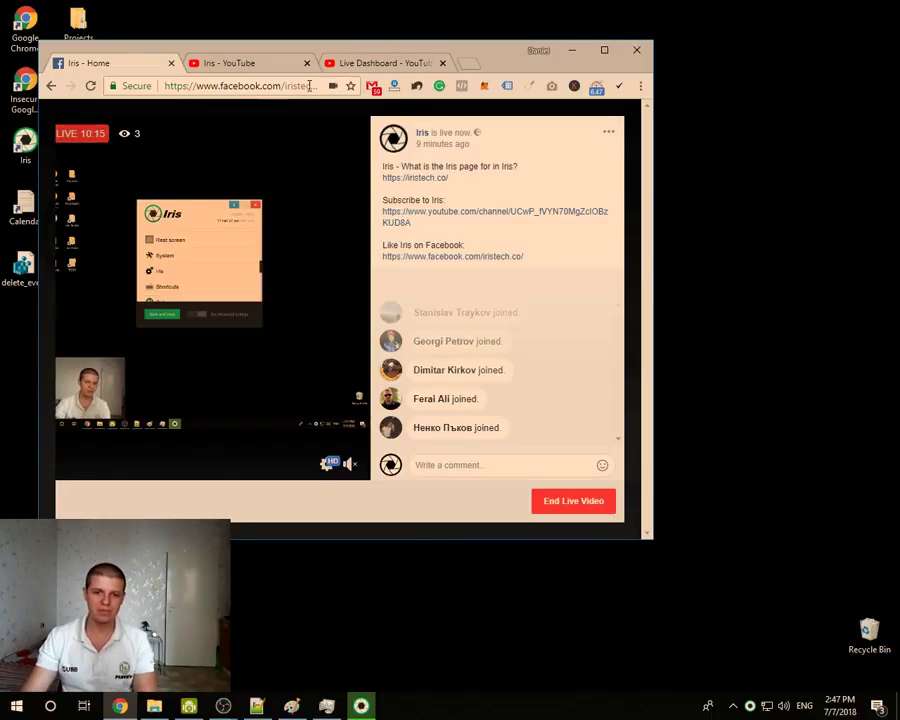
click(378, 63)
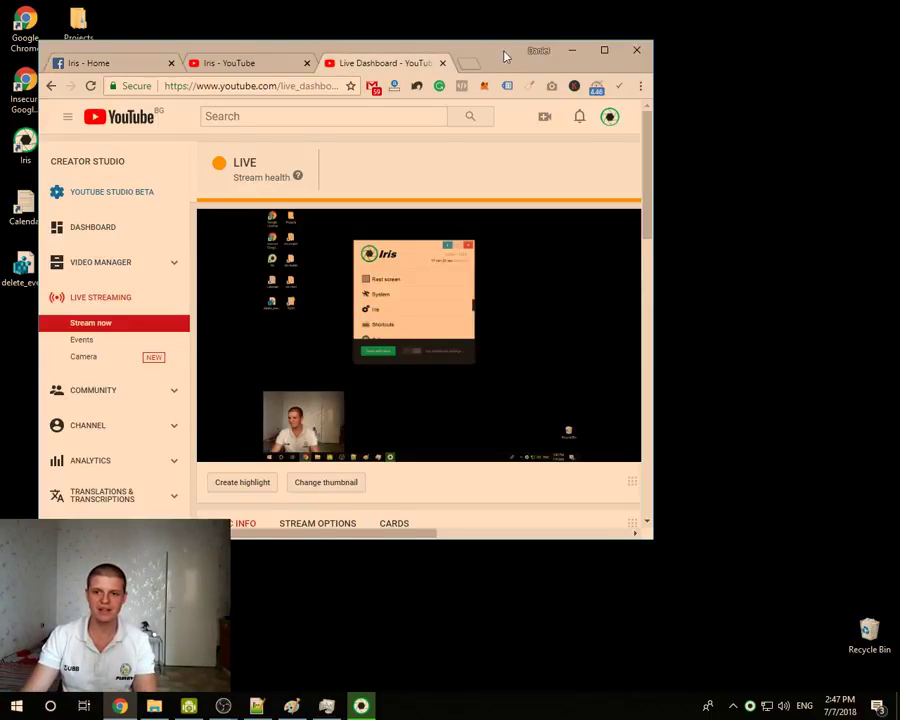
View the Iris YouTube channel, and return to the Facebook live video page in an enlarged browser window
drag(505, 56, 527, 58)
click(297, 63)
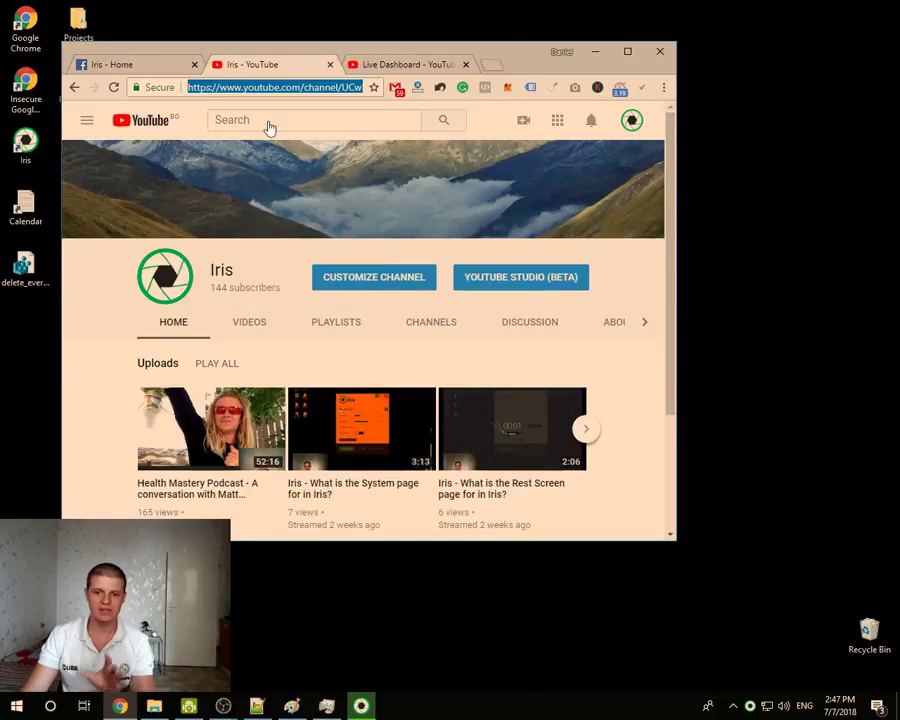
click(146, 66)
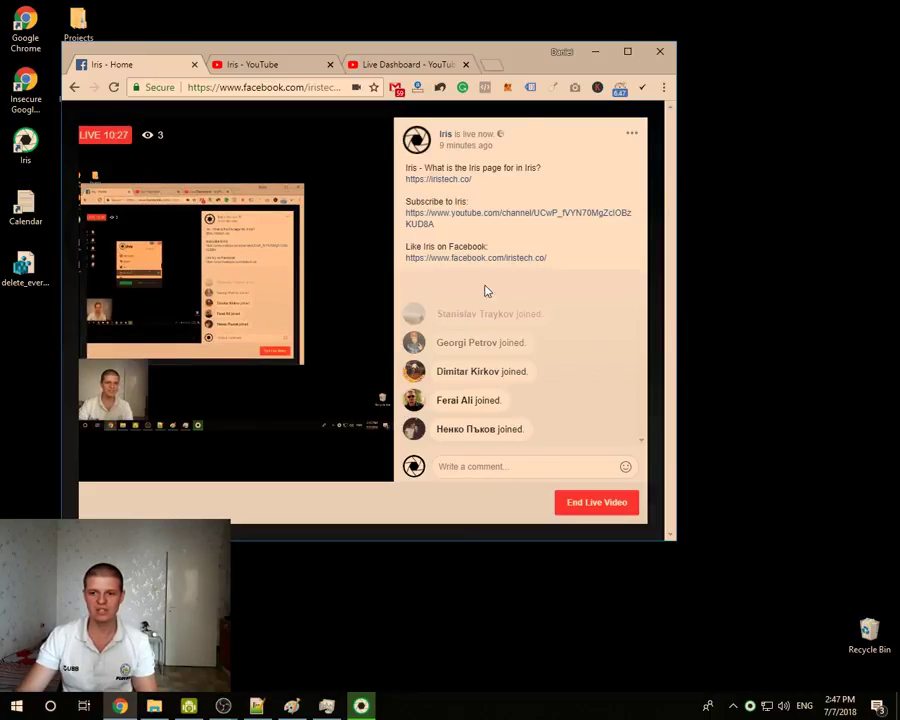
drag(677, 542, 802, 622)
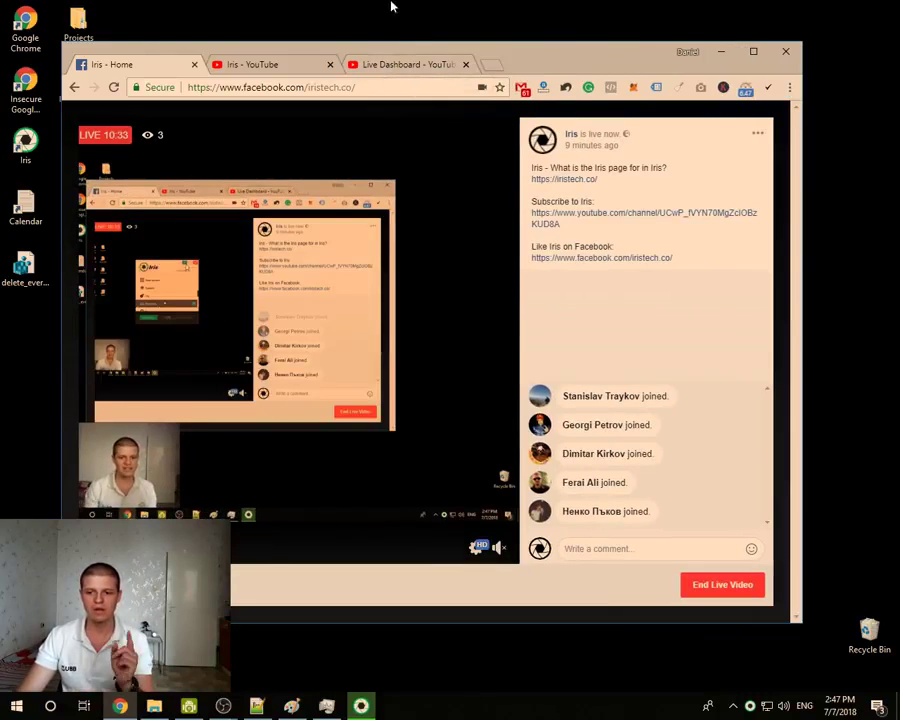
Check the stream on the YouTube Live Dashboard, and end the live video on the Iris Facebook page
click(388, 66)
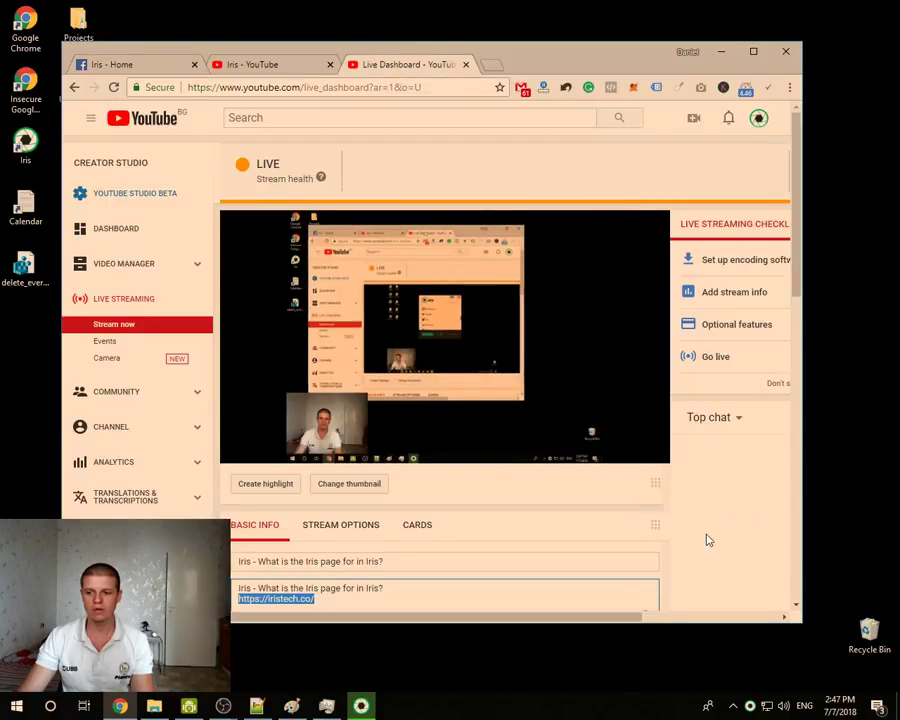
click(113, 65)
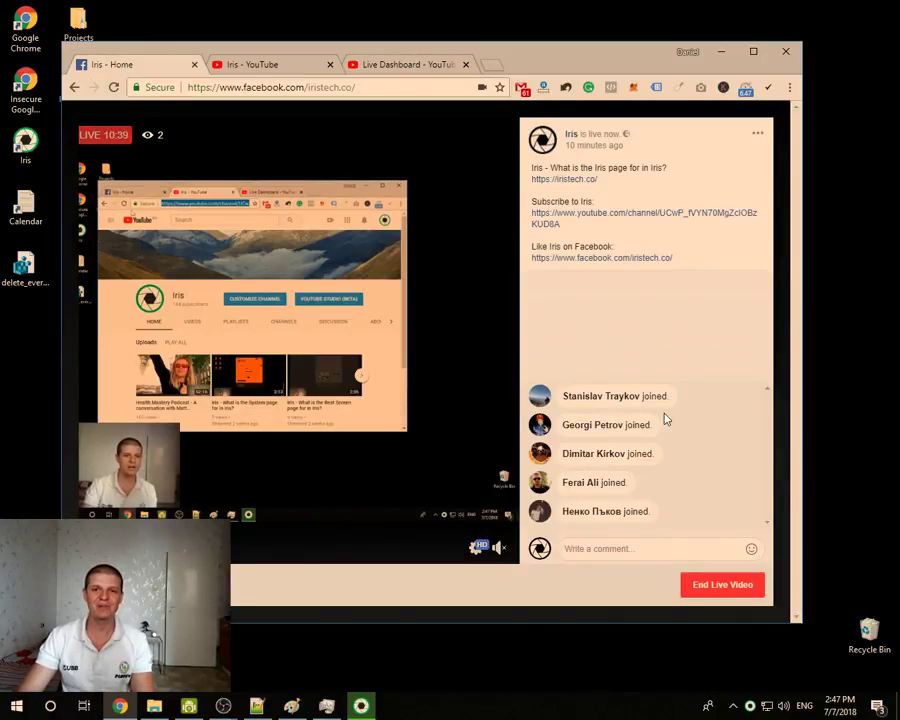
click(720, 588)
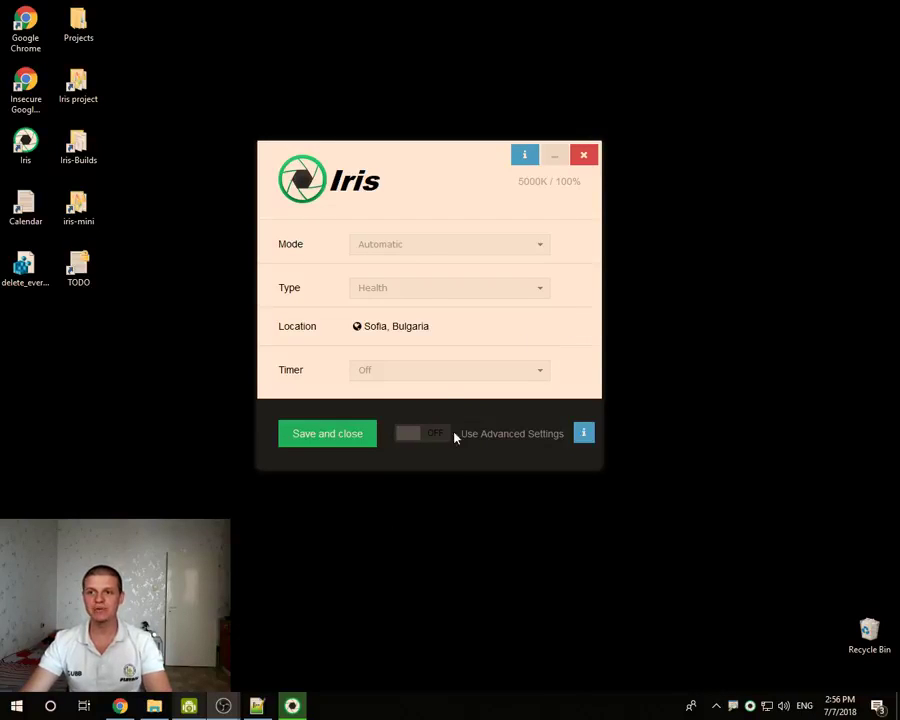
Reposition the Iris window, turn on Use Advanced Settings, and browse the settings list to the Shortcuts entry
drag(419, 165, 453, 169)
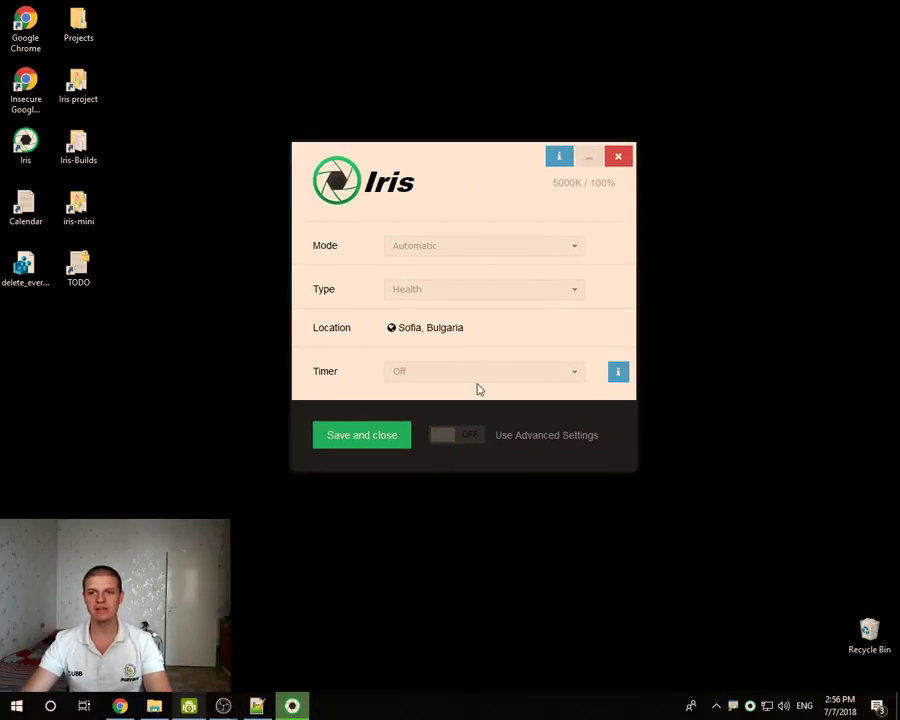
click(454, 438)
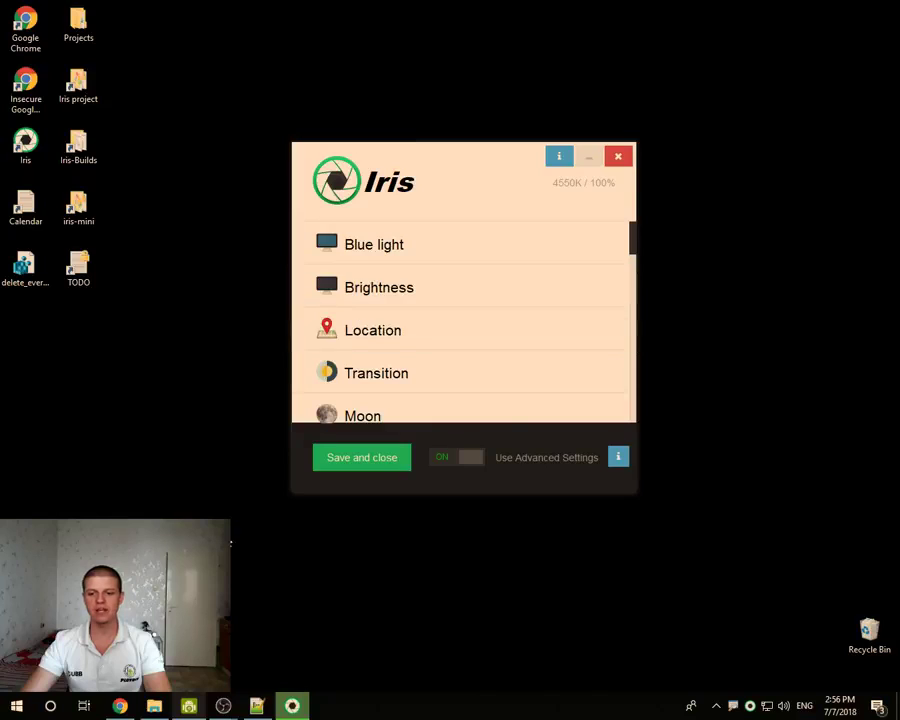
click(476, 462)
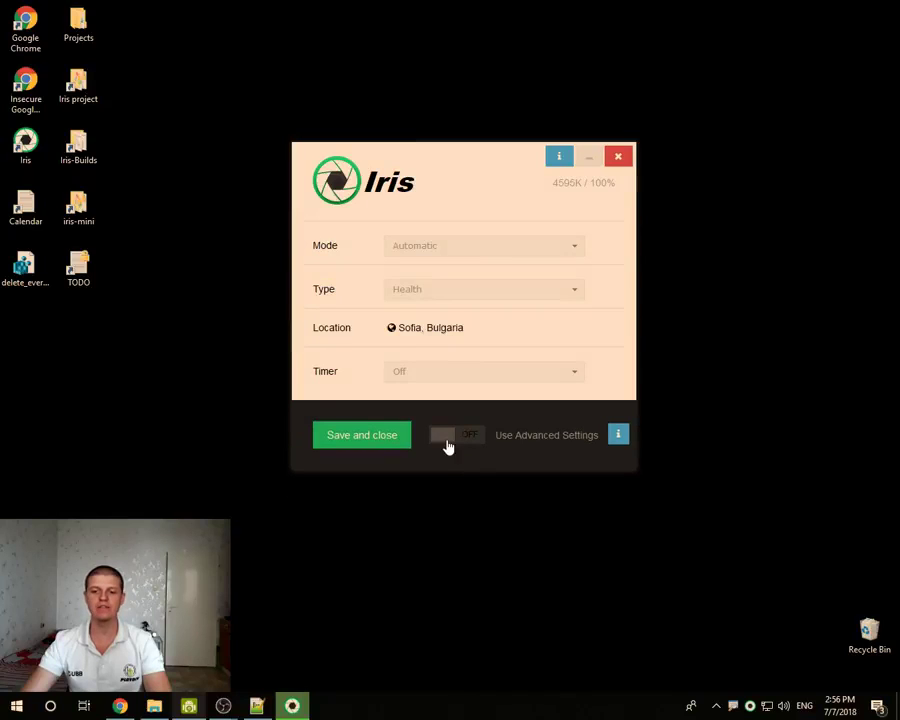
click(446, 440)
scroll(433, 302, down, 8)
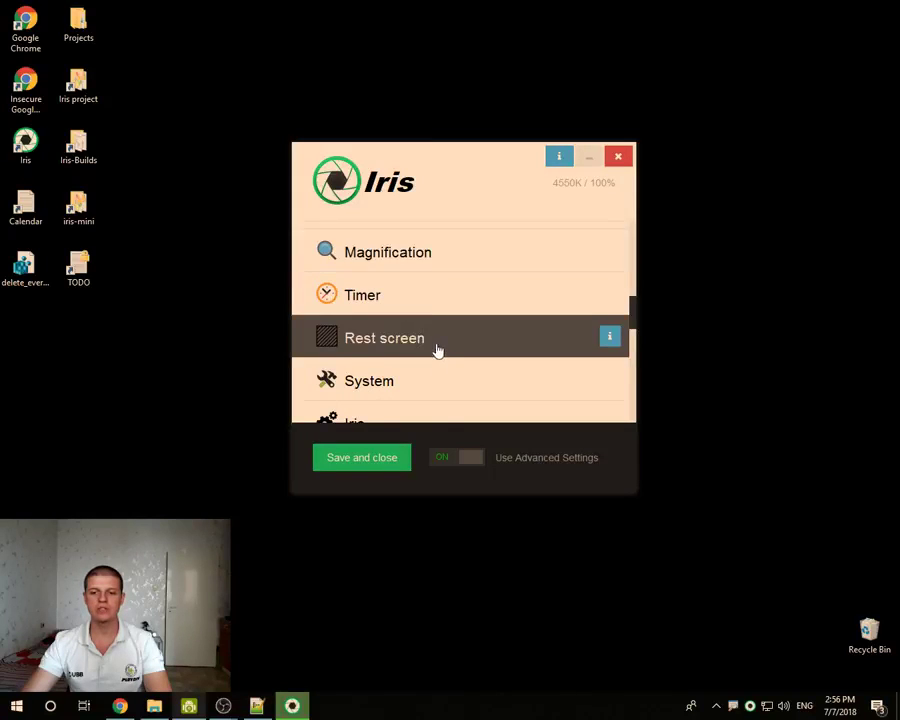
scroll(420, 370, down, 2)
scroll(425, 353, down, 1)
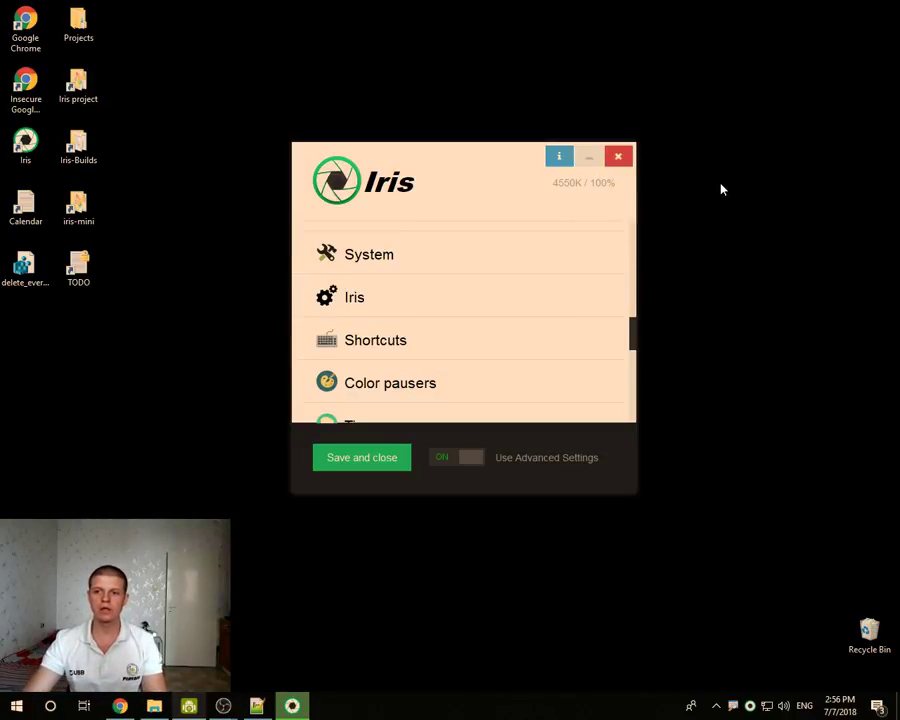
Close the Iris window and reopen its settings from the system tray
click(618, 157)
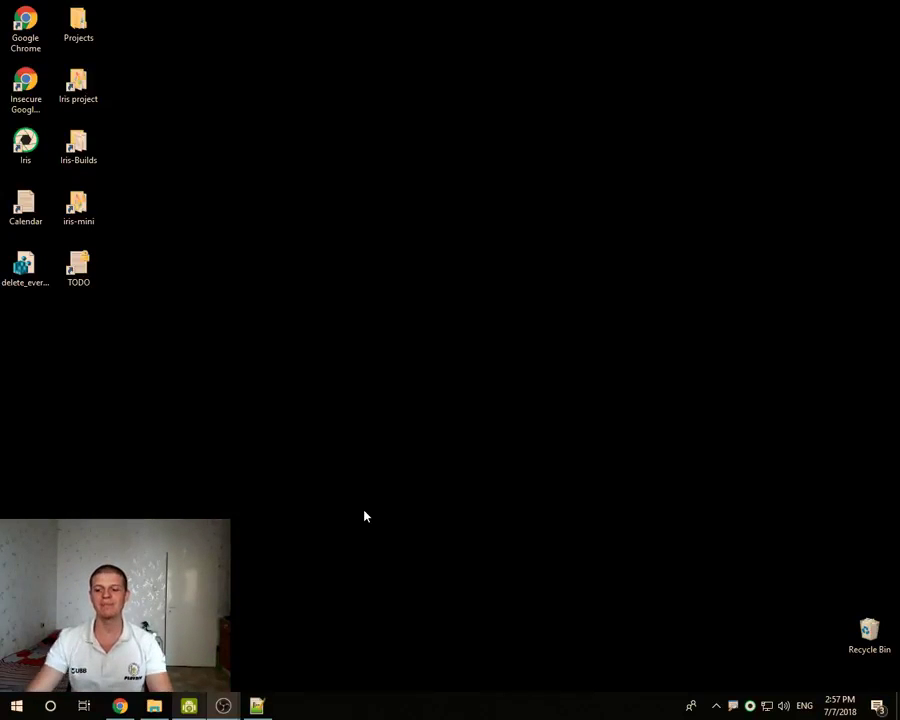
right_click(749, 706)
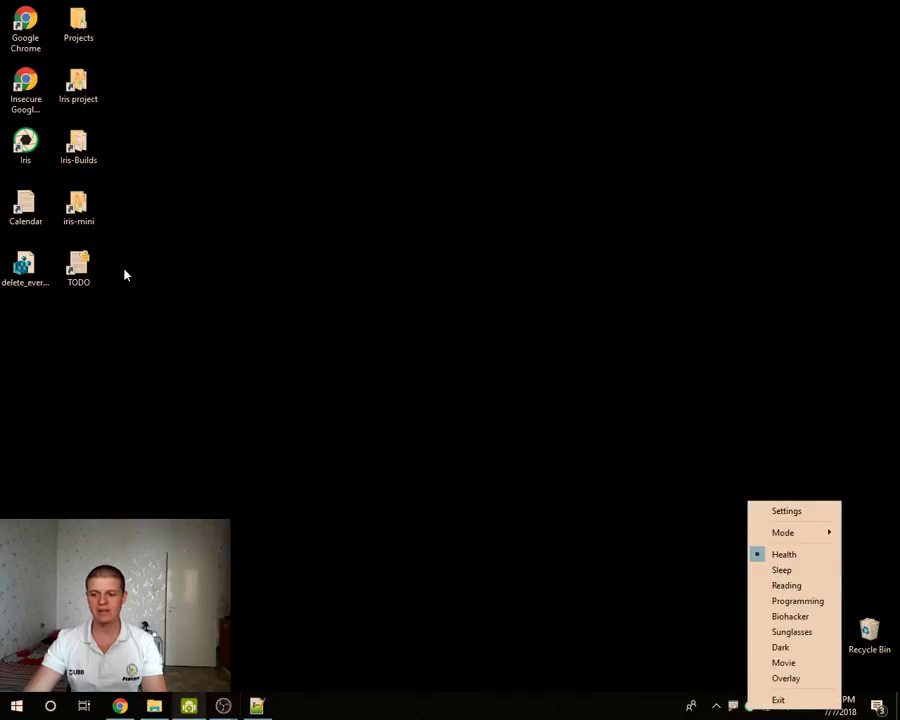
click(352, 285)
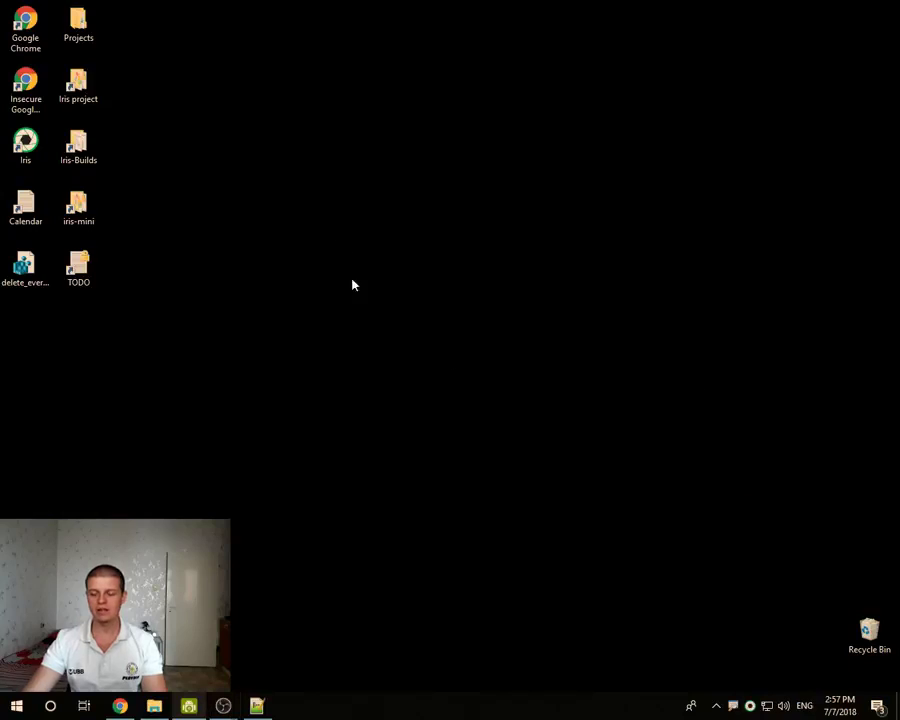
right_click(749, 706)
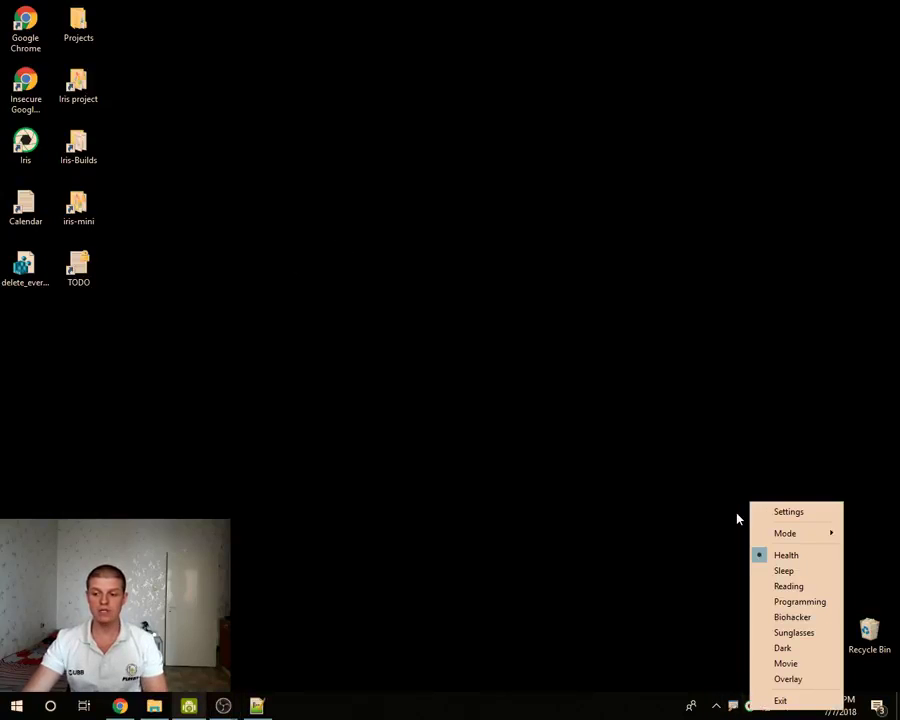
click(702, 632)
right_click(749, 706)
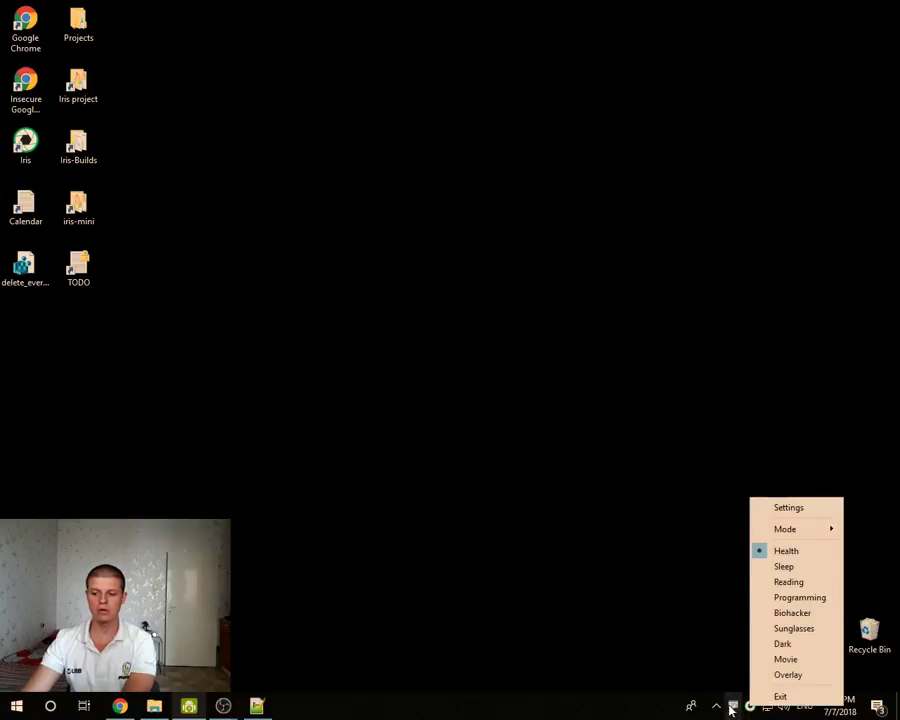
click(716, 706)
click(605, 582)
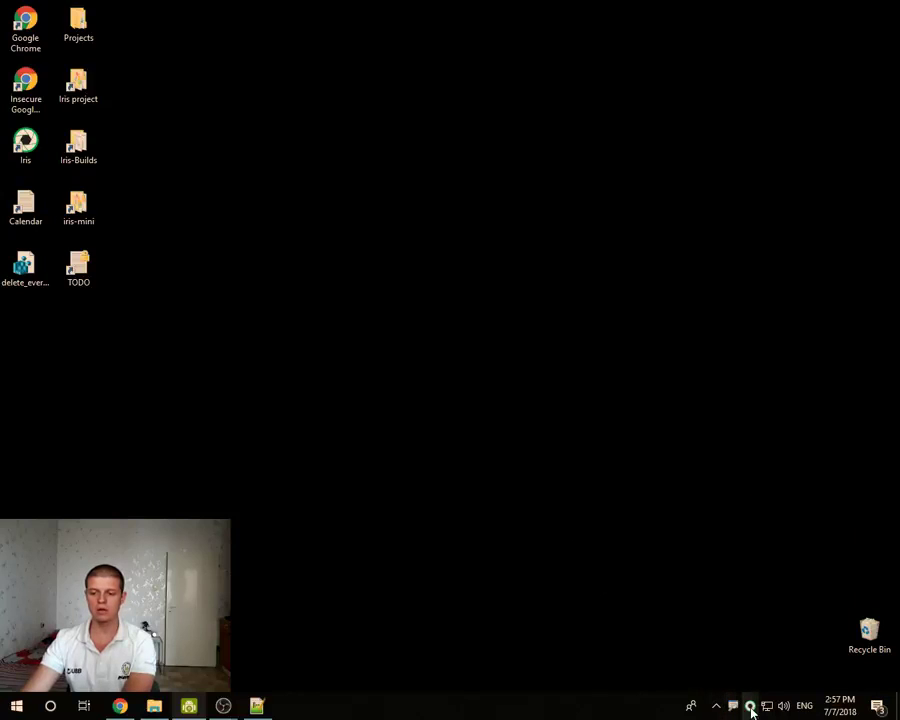
right_click(749, 706)
mouse_move(778, 536)
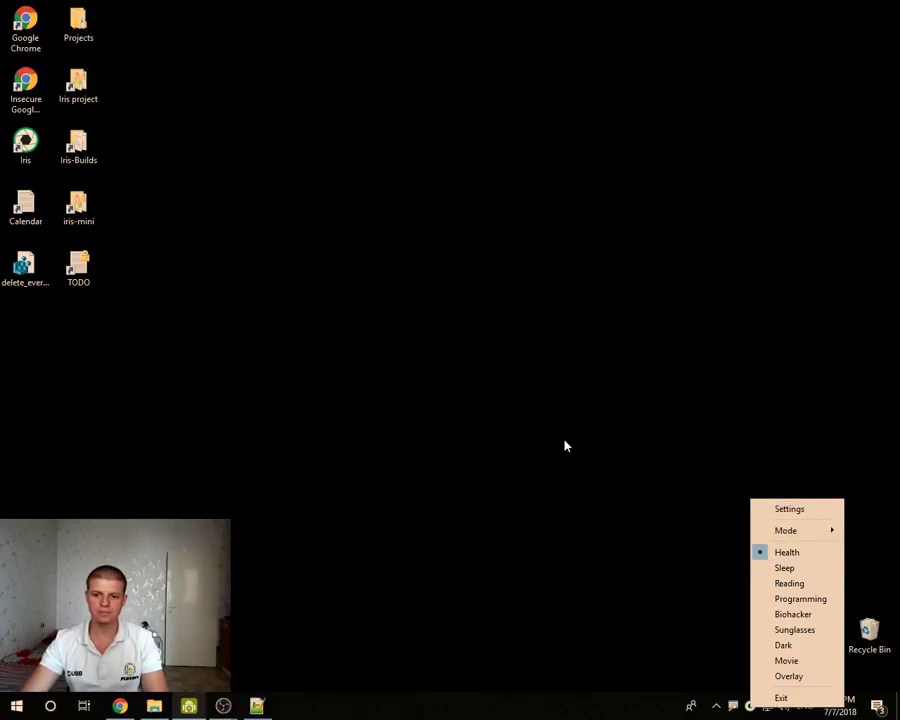
click(795, 511)
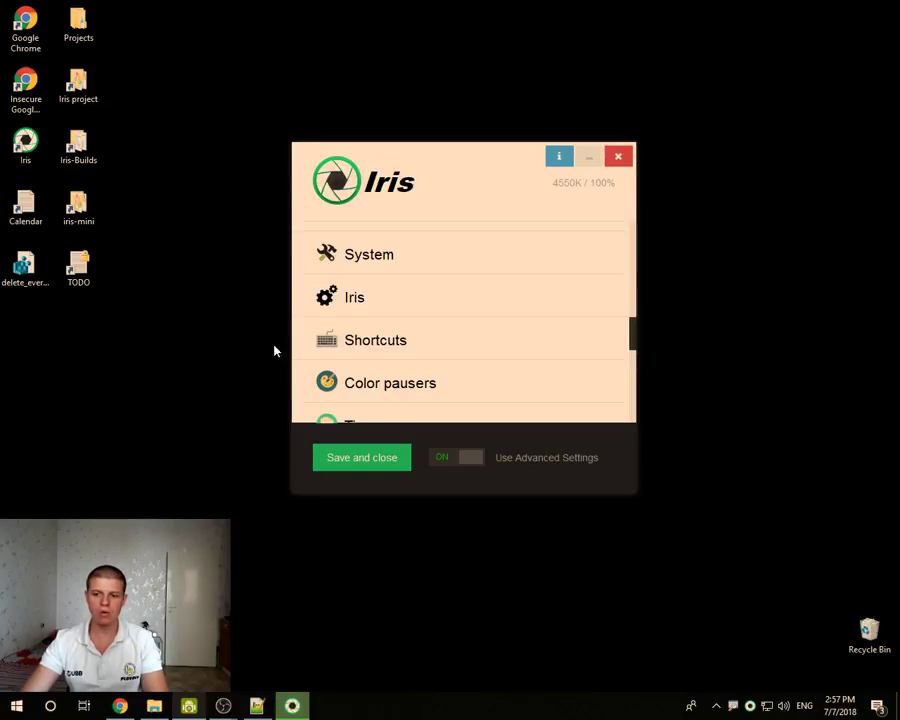
Open the Shortcuts page and look through the list of features that can have a shortcut
click(368, 350)
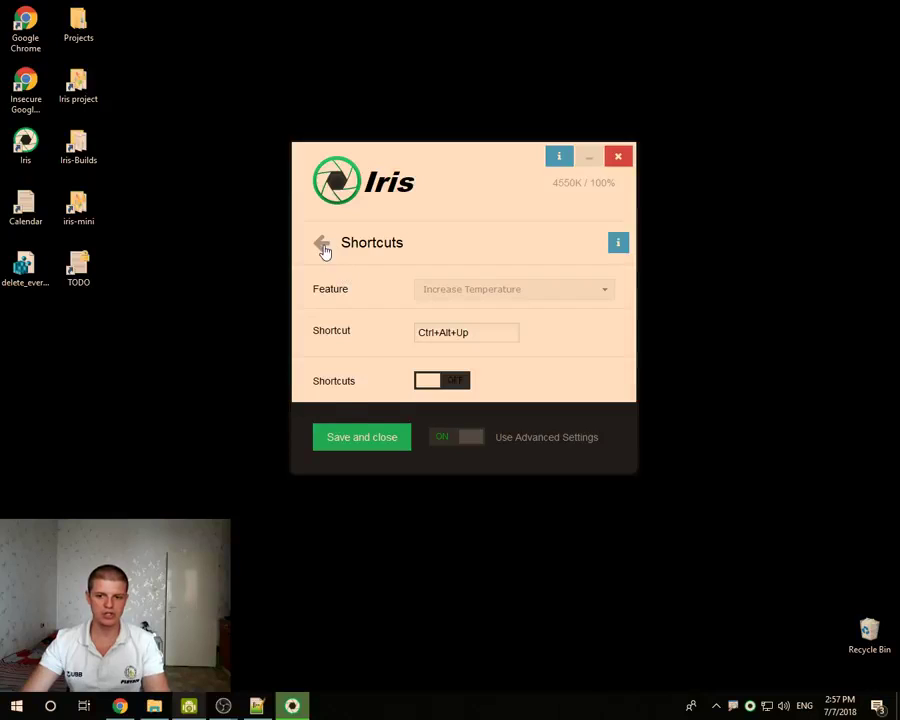
click(325, 250)
key(ctrl+2)
mouse_move(477, 320)
mouse_down()
mouse_move(260, 318)
mouse_move(446, 300)
mouse_up()
key(Escape)
click(428, 356)
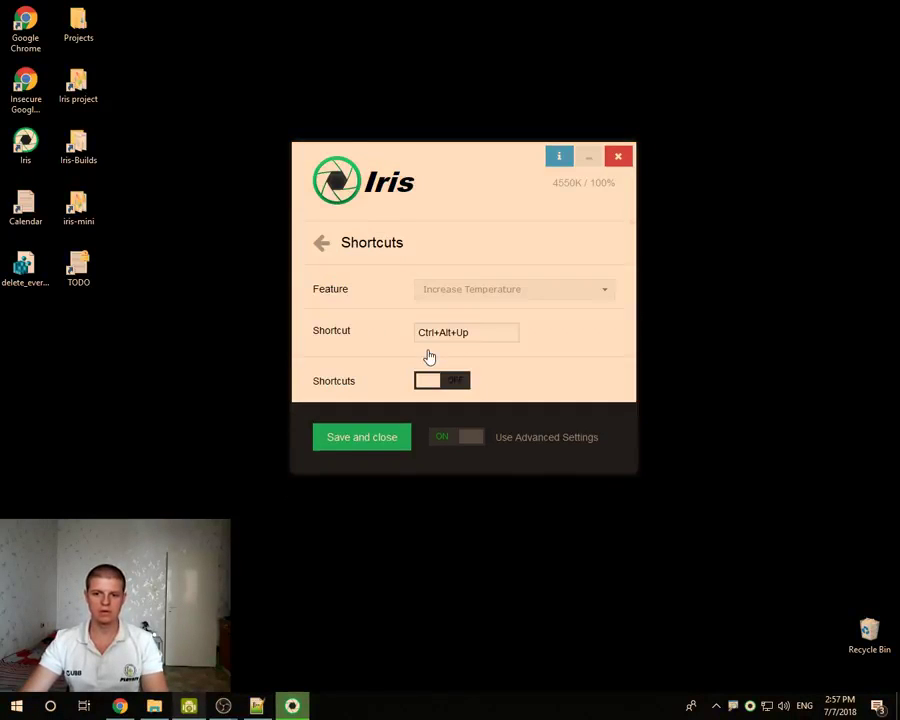
click(450, 289)
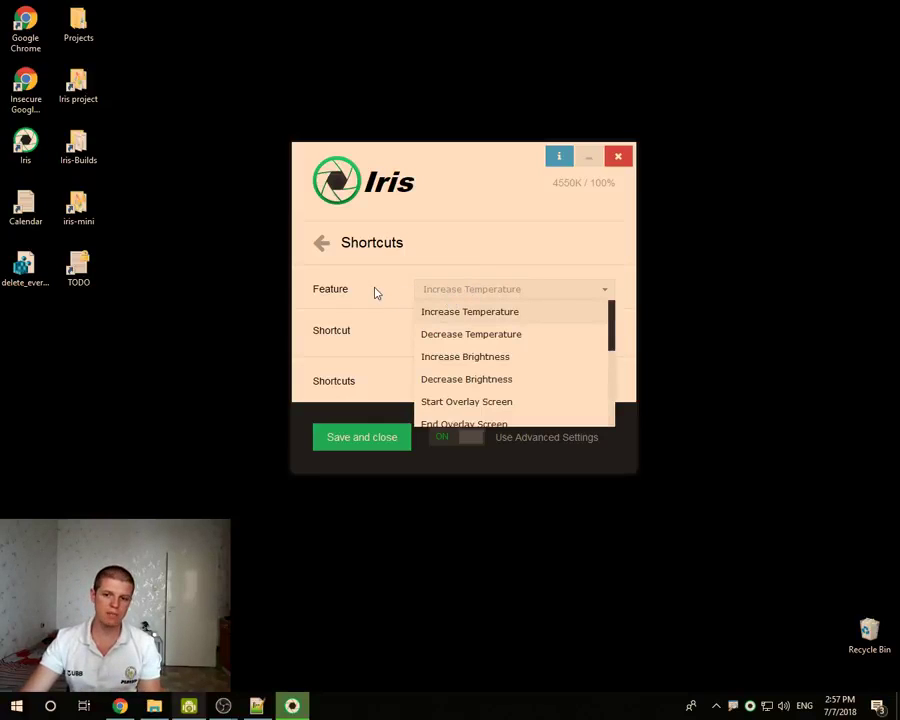
click(348, 297)
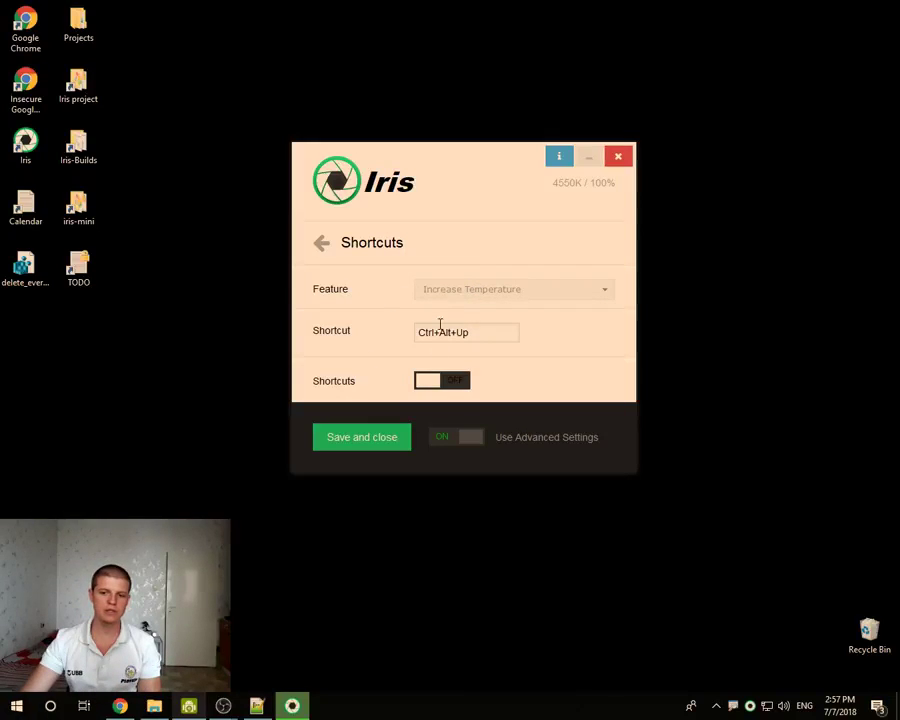
Cycle through the features from Decrease Temperature to Start Rest to view their key combinations, and return to Increase Temperature
click(462, 292)
click(455, 334)
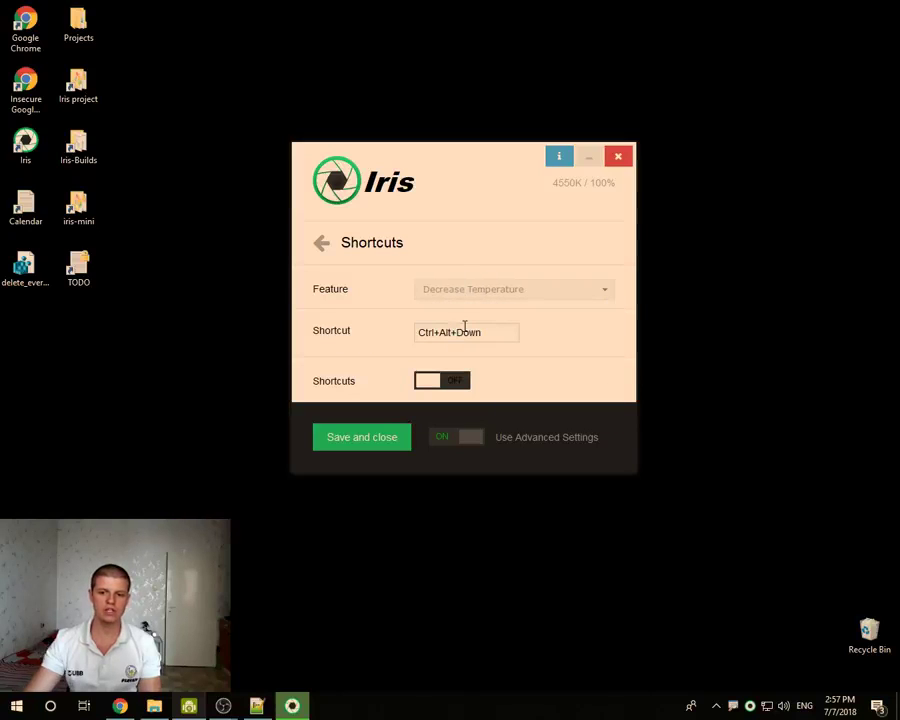
key(Down)
key(Down)
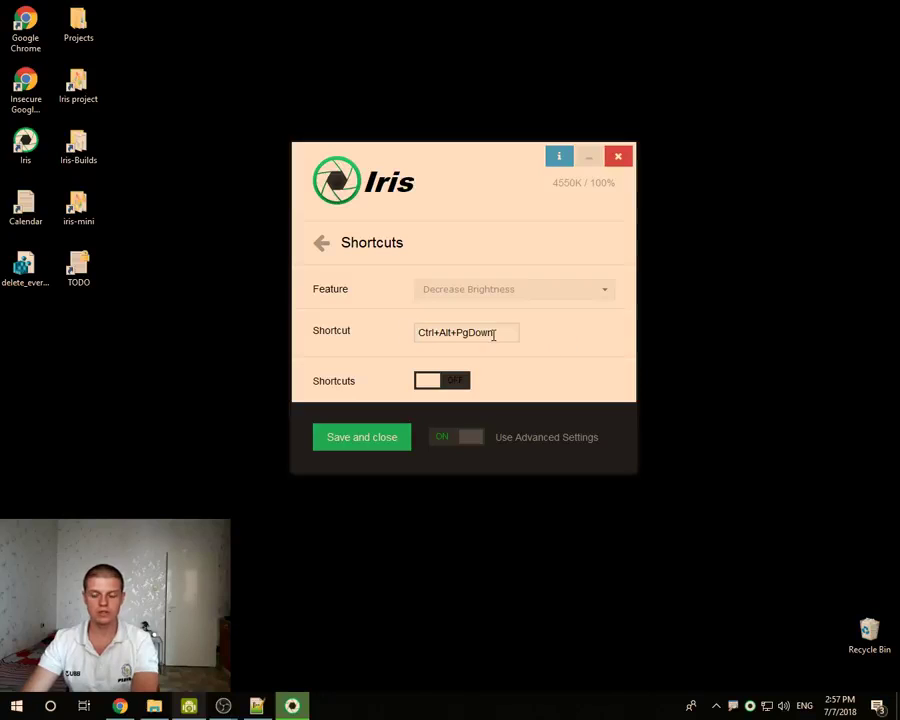
key(Down)
key(Down)
key(Down)
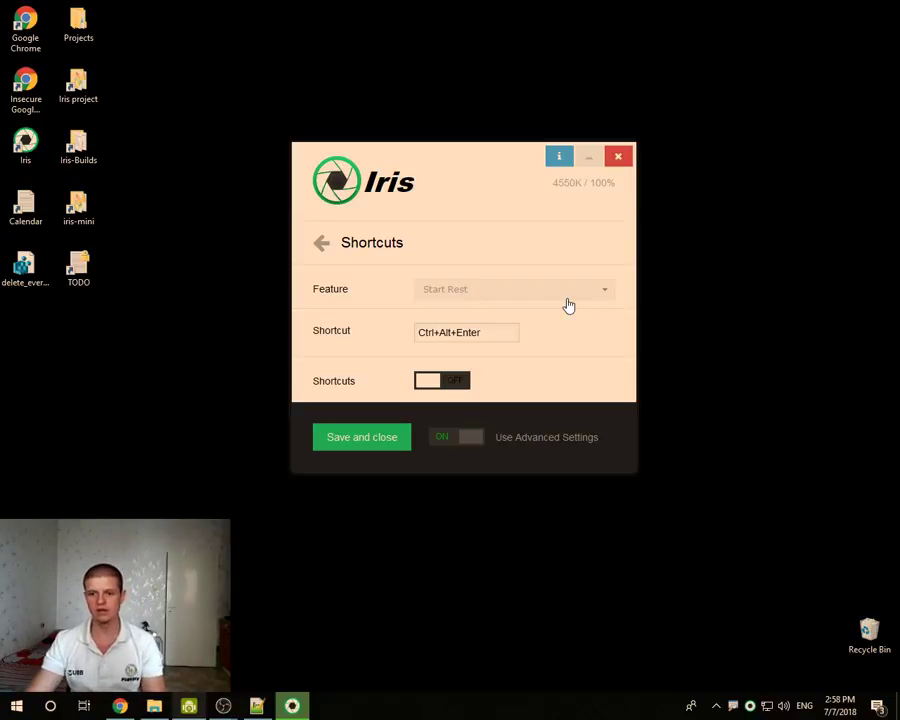
click(503, 291)
click(465, 322)
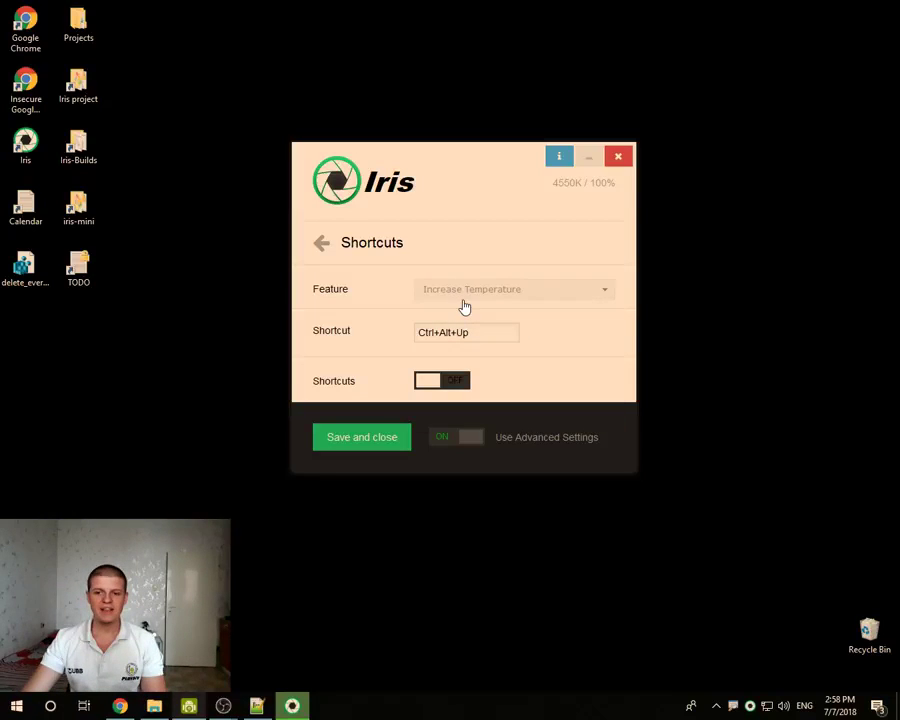
Return to the settings list, view the Iris page briefly, and reopen the Shortcuts page
click(324, 243)
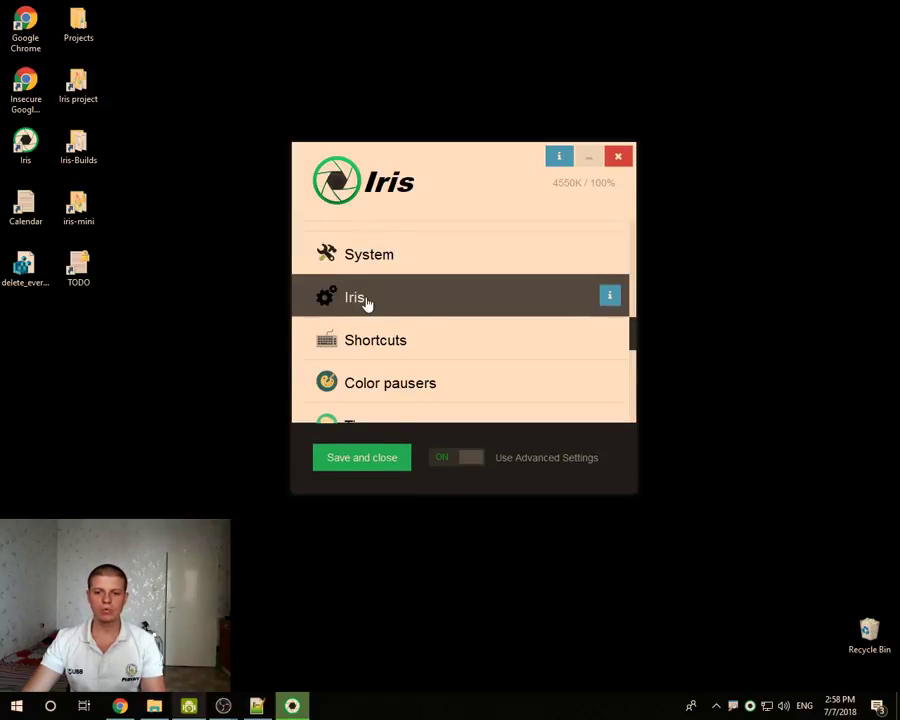
click(366, 302)
click(323, 246)
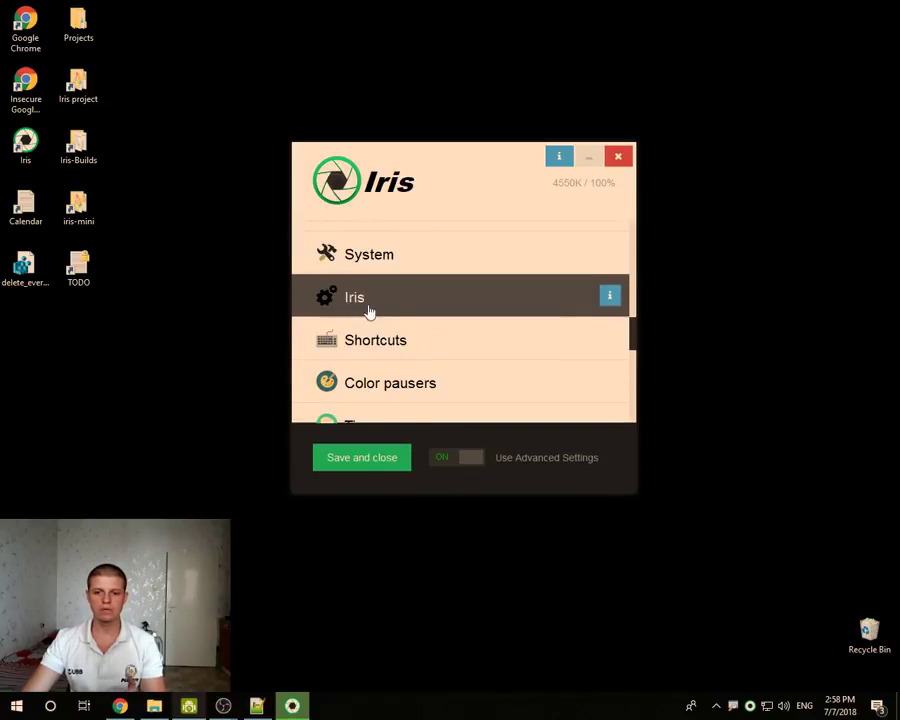
click(381, 343)
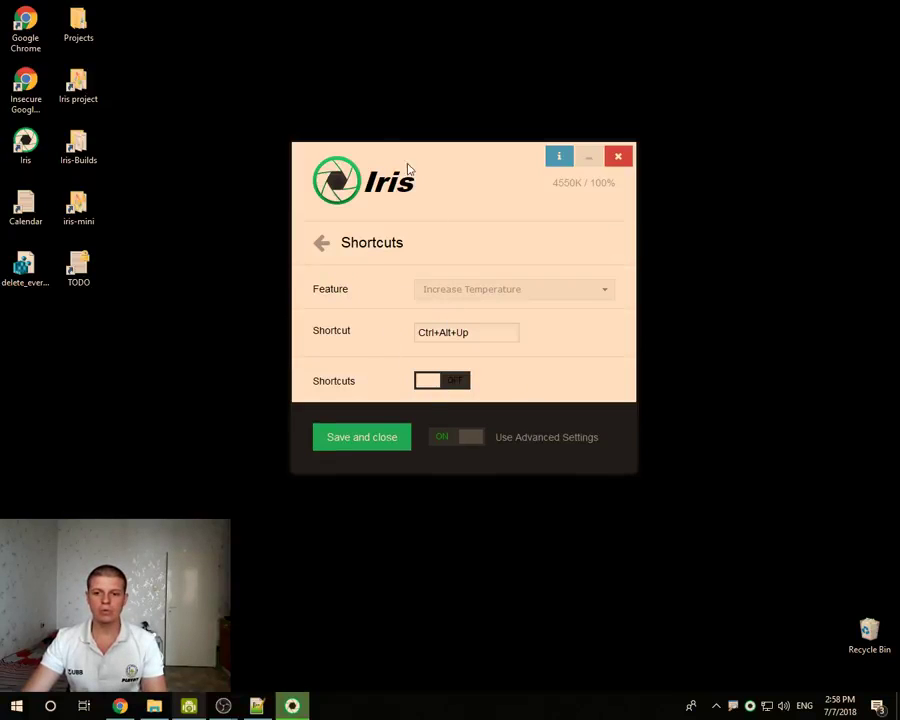
Reposition the Iris window, turn the Shortcuts option on, and save and close the settings
drag(458, 165, 437, 138)
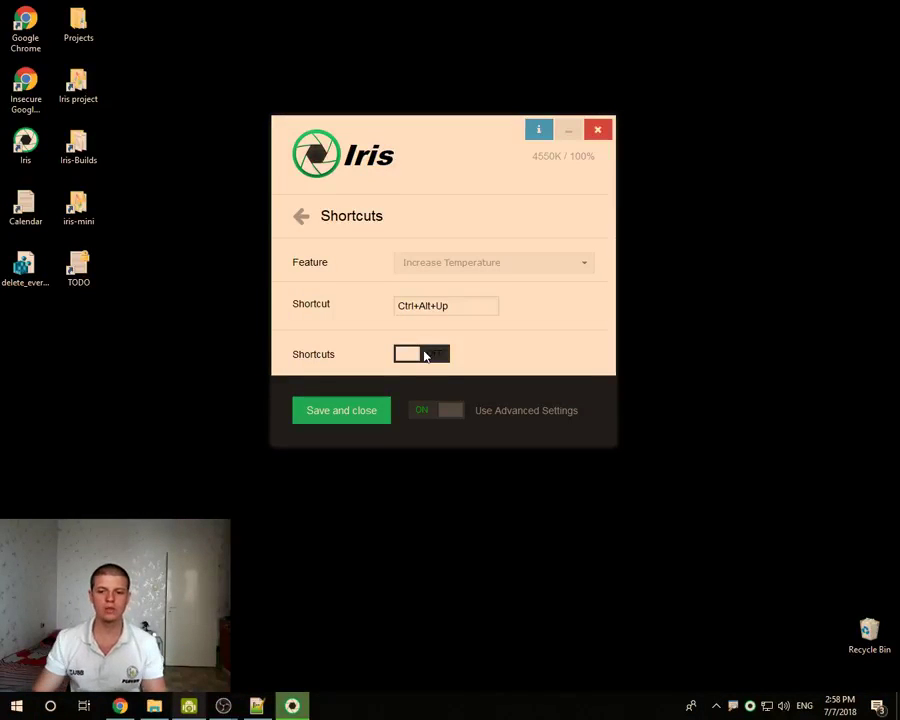
click(412, 357)
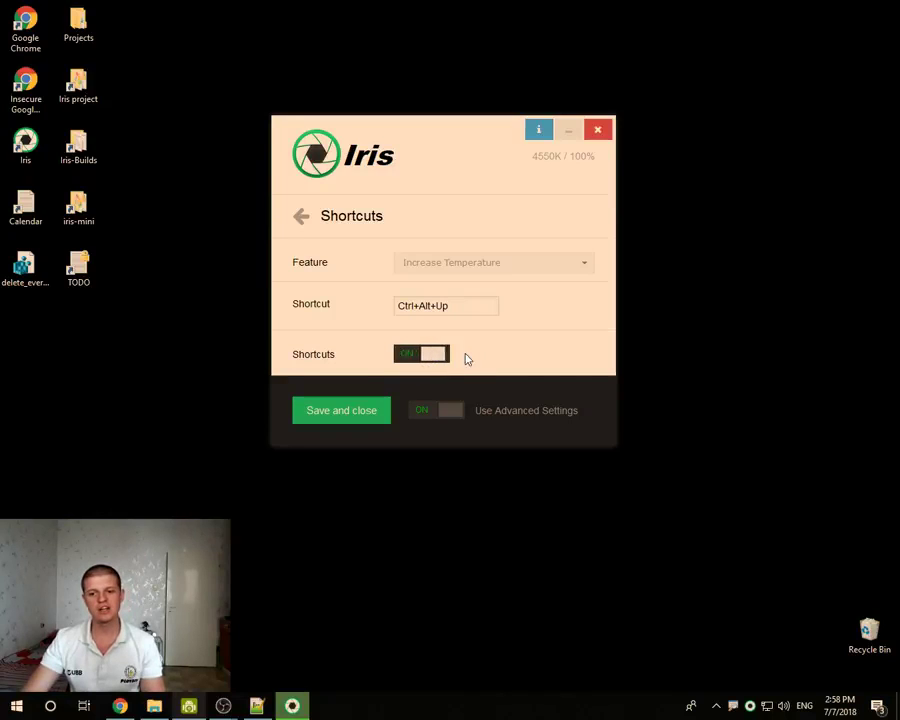
click(327, 420)
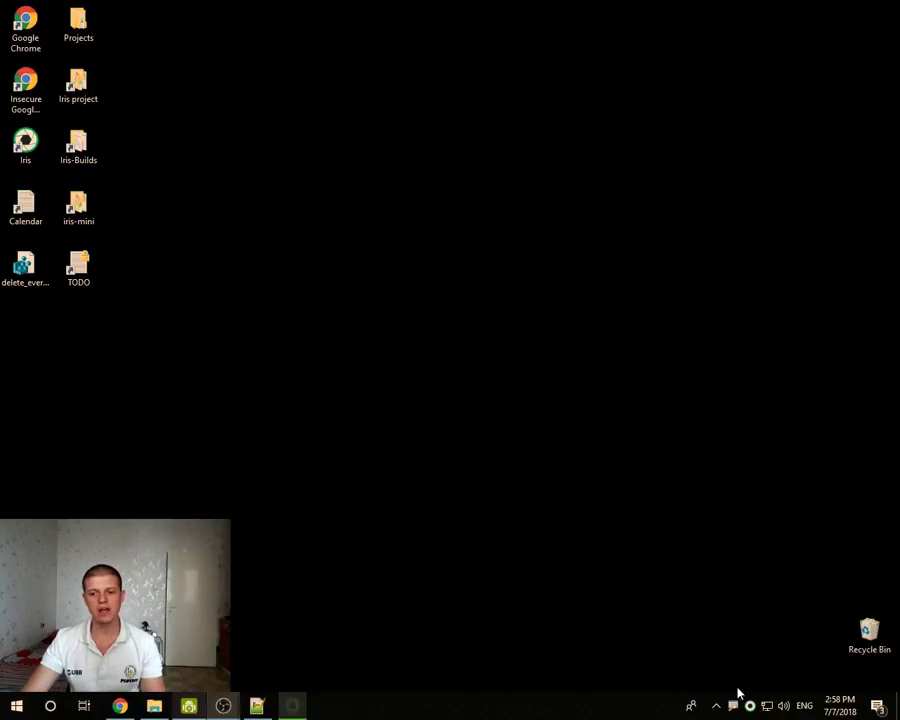
Reopen Iris and use its keyboard shortcuts to raise the color temperature to 6500K and lower it to 1500K
click(751, 706)
mouse_move(438, 131)
mouse_down()
mouse_move(412, 134)
mouse_move(426, 141)
mouse_up()
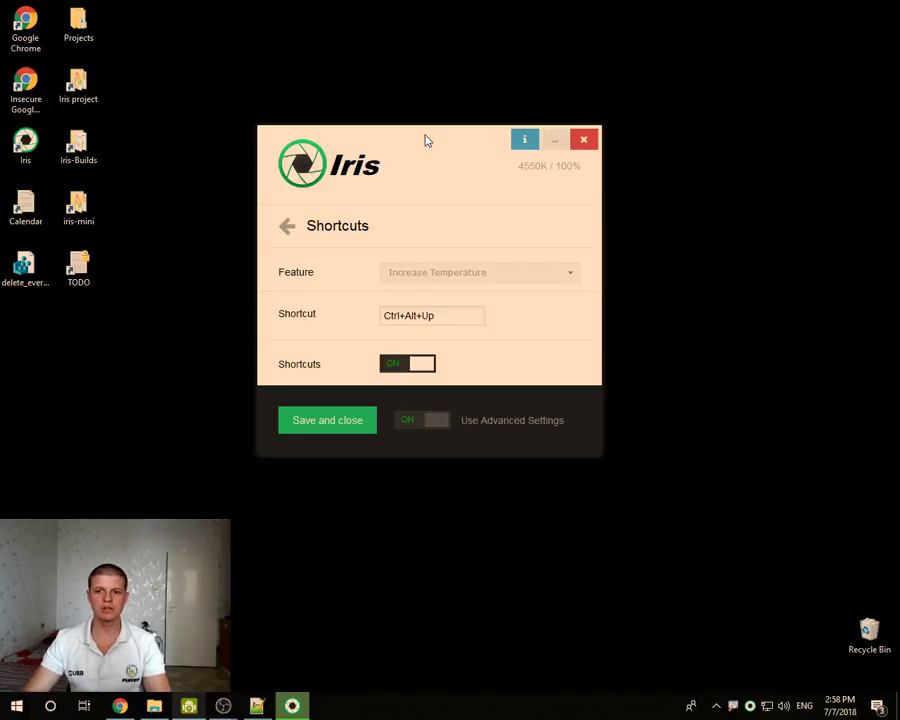
key(ctrl+alt+Up)
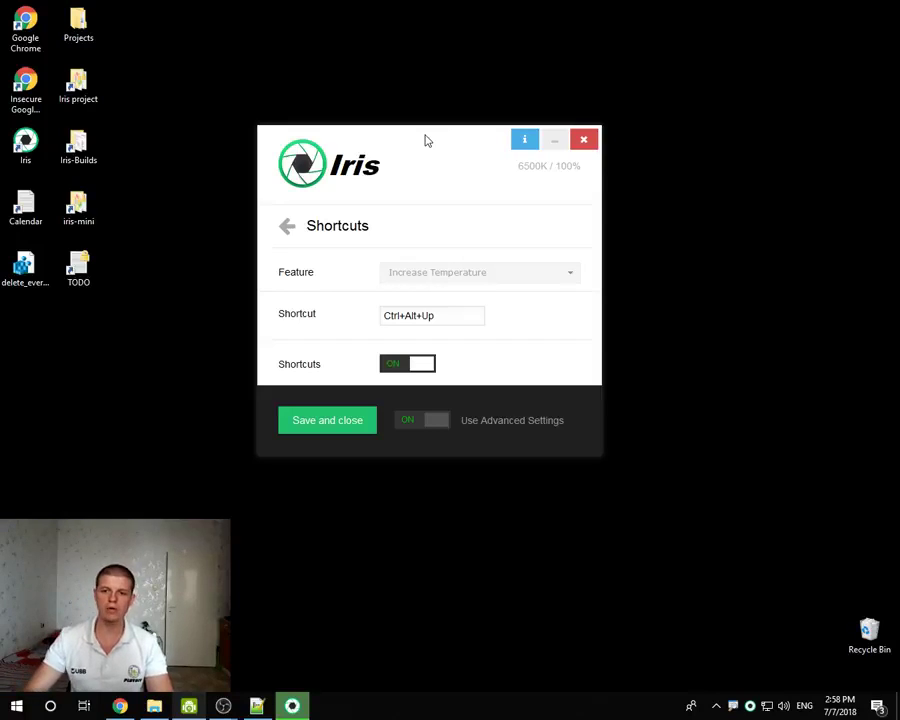
key(ctrl+alt+Down)
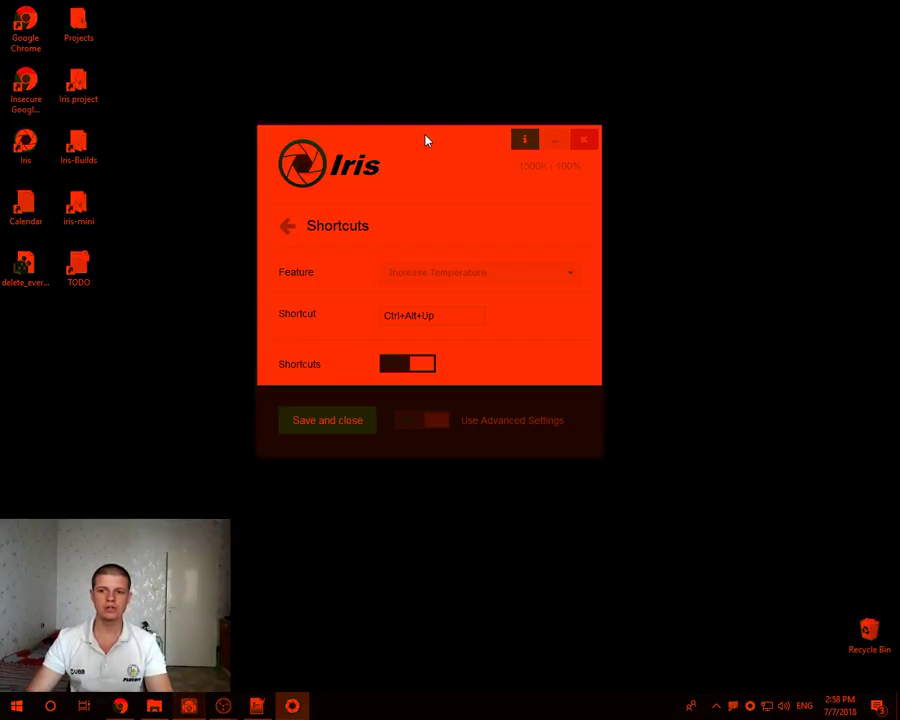
Raise the color temperature to 4000K in stages with the Increase Temperature shortcut
key(ctrl+alt+Up)
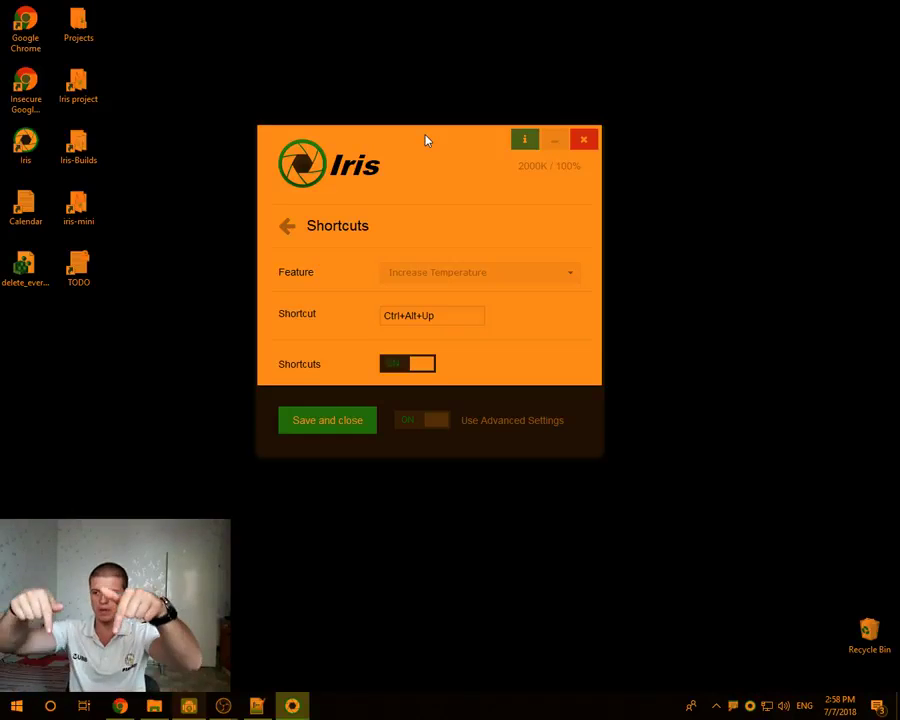
key(ctrl+alt+Up)
key(ctrl+alt+Up)
key(ctrl+alt+Up)
key(ctrl+alt+Up)
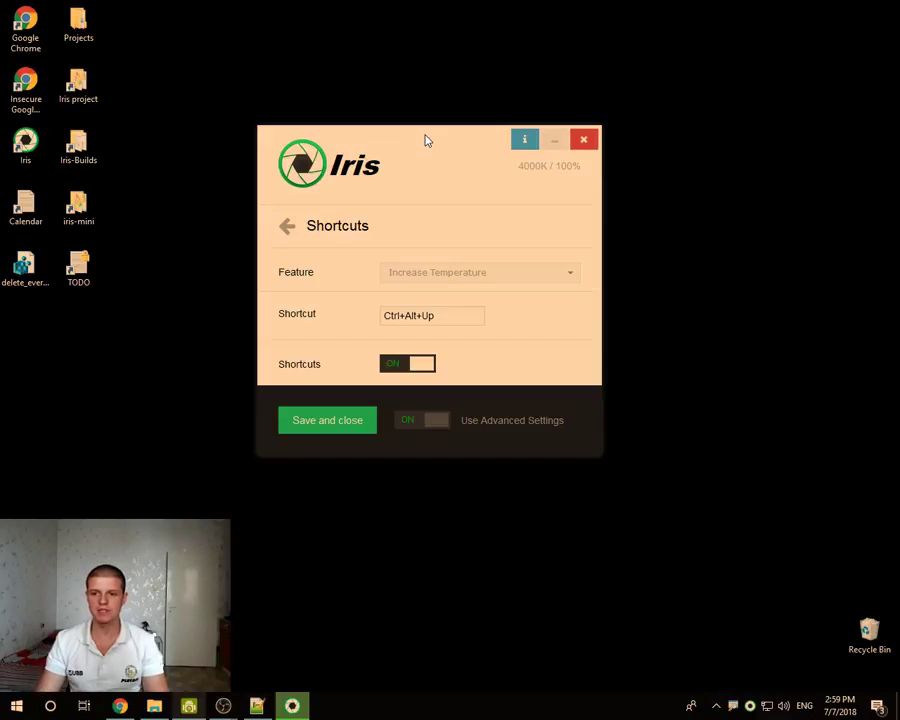
Raise the color temperature to 4500K, then select the Pause/Resume Iris feature and pause and resume Iris with its shortcut
key(ctrl+alt+Up)
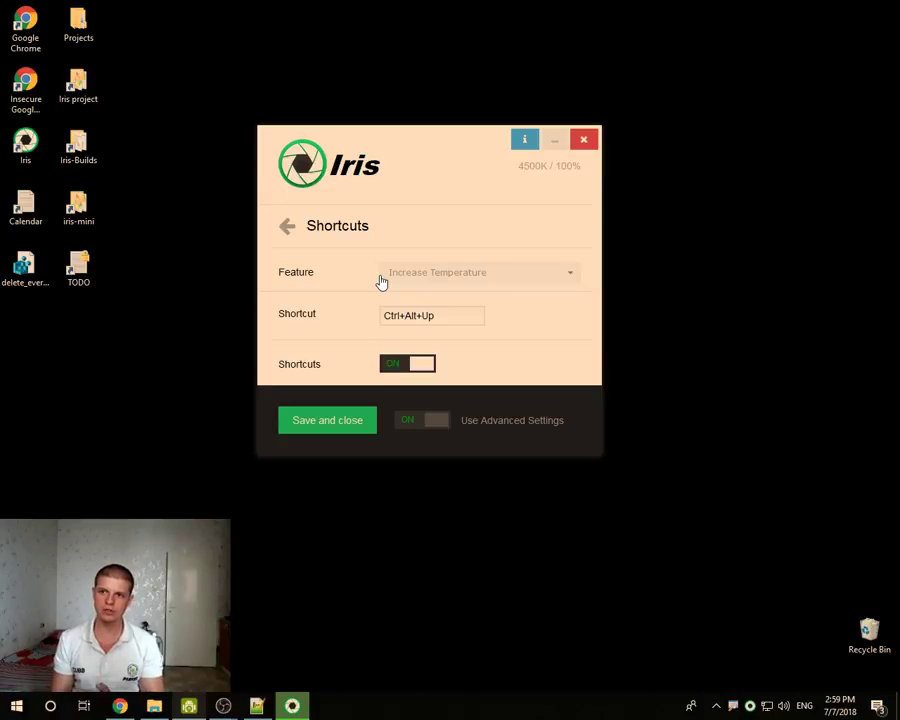
click(437, 273)
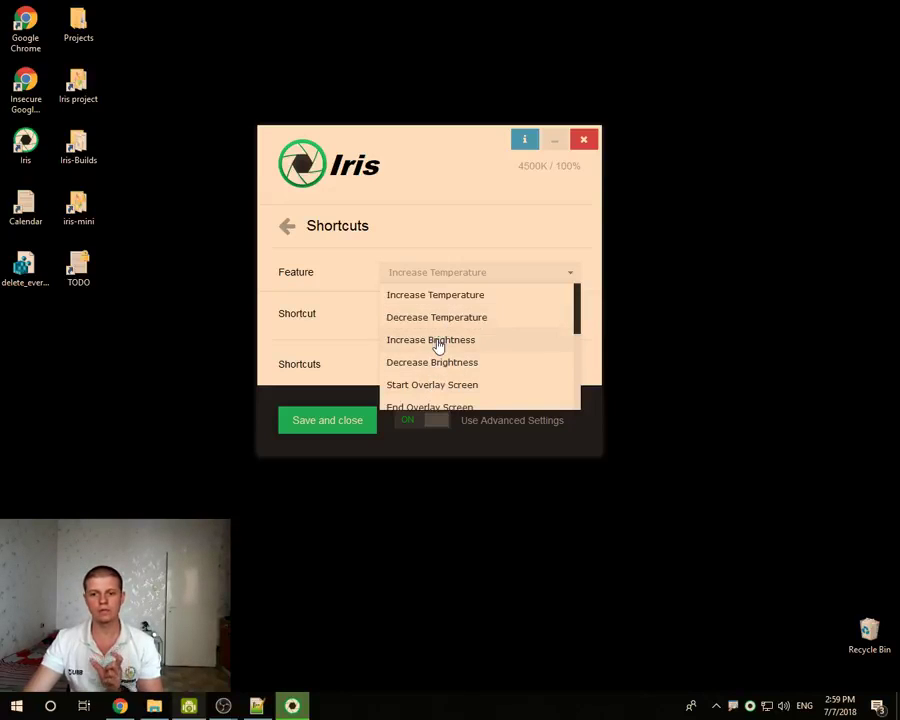
scroll(440, 346, down, 2)
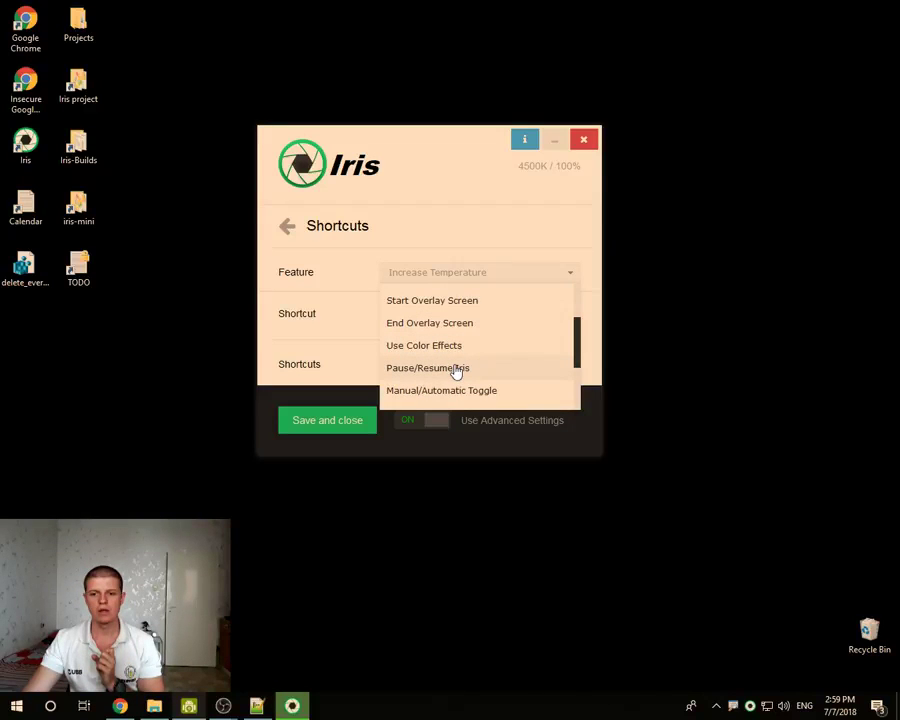
click(445, 368)
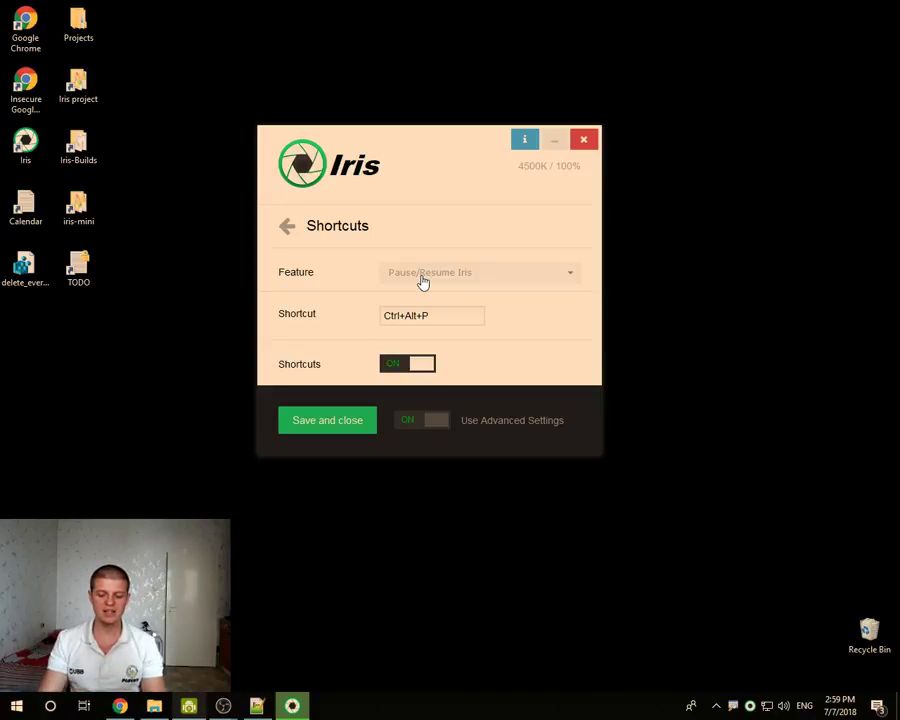
key(ctrl+alt+p)
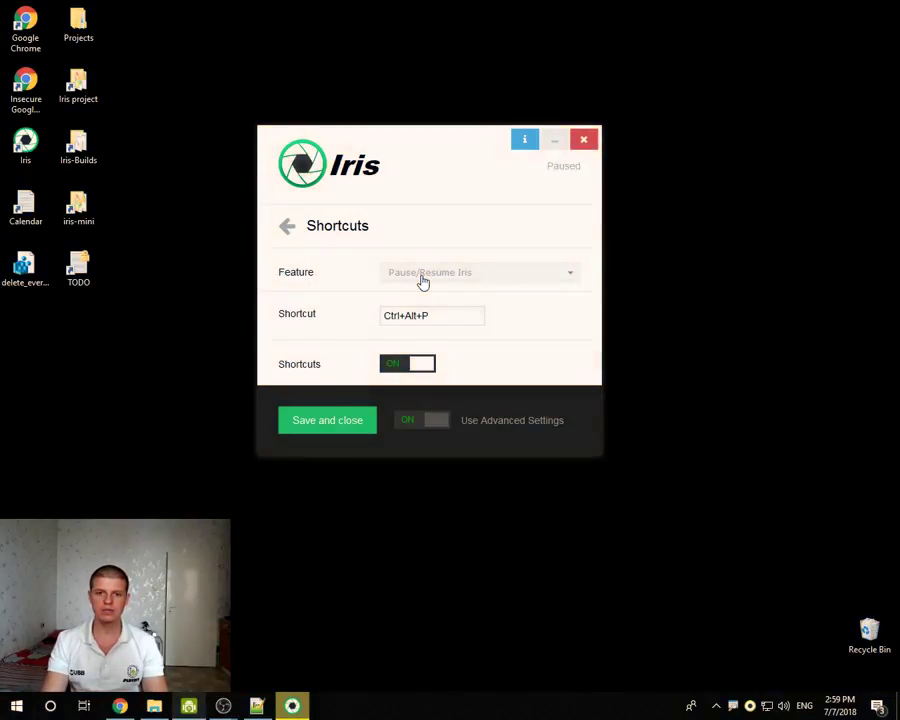
key(ctrl+alt+p)
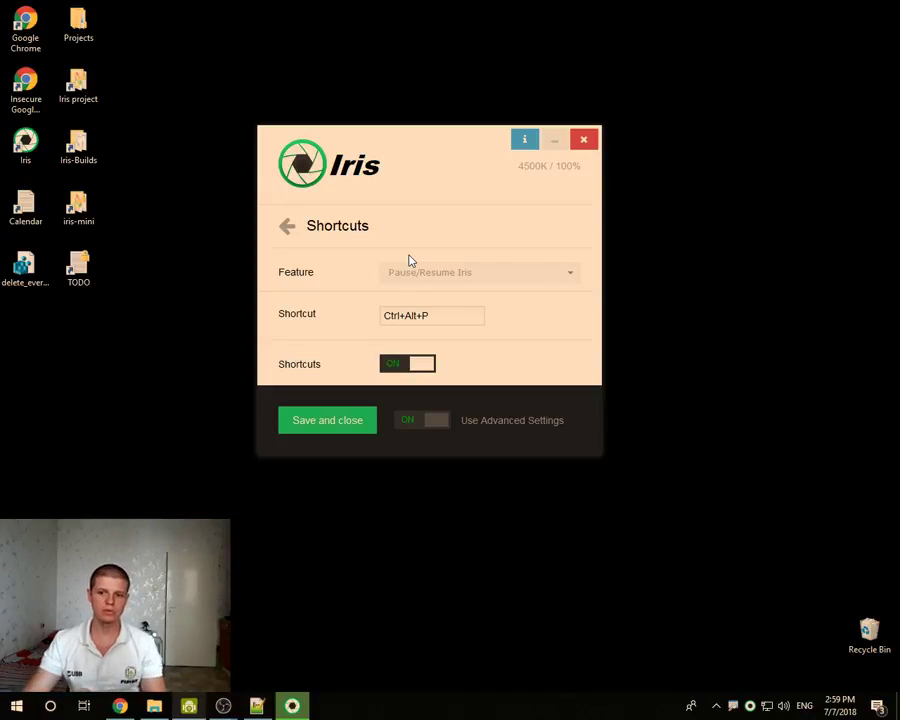
Select the Zoom in feature to view its shortcut, and use the zoom shortcuts to magnify the screen and zoom back out
click(410, 275)
scroll(432, 315, down, 3)
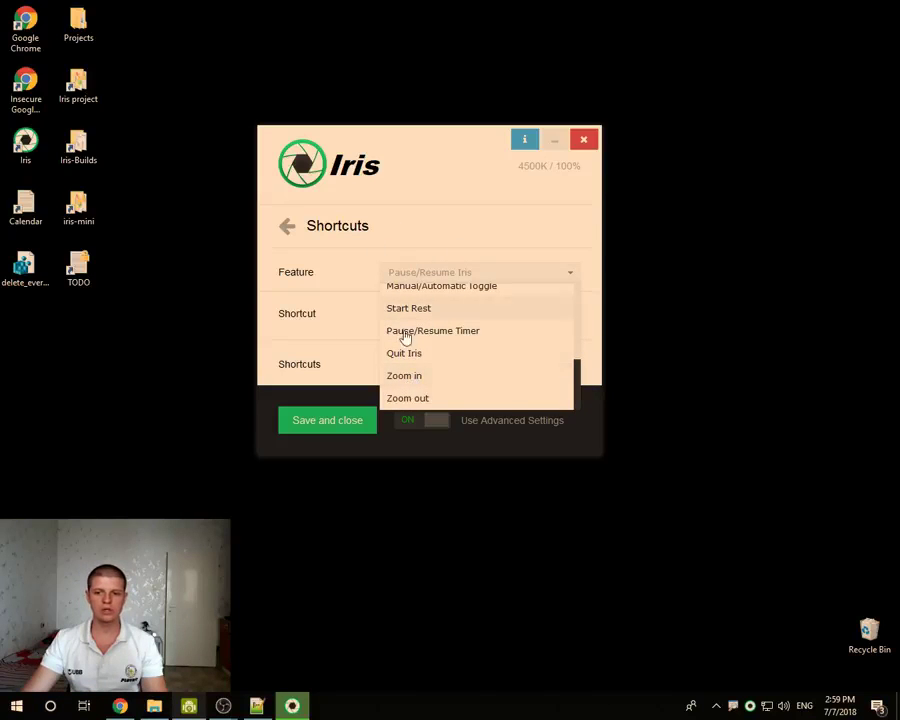
click(419, 378)
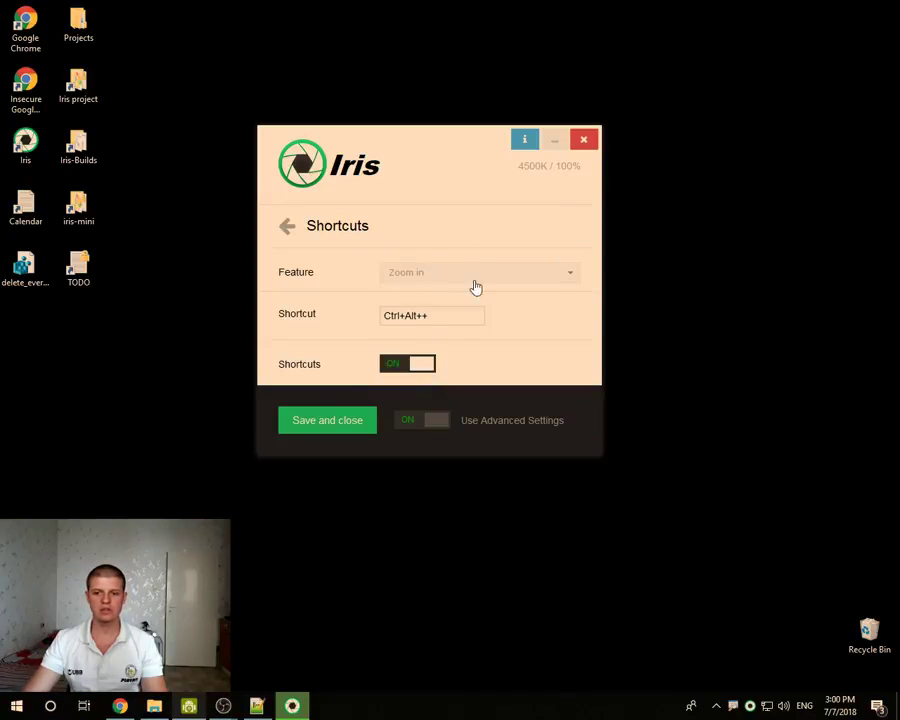
click(422, 278)
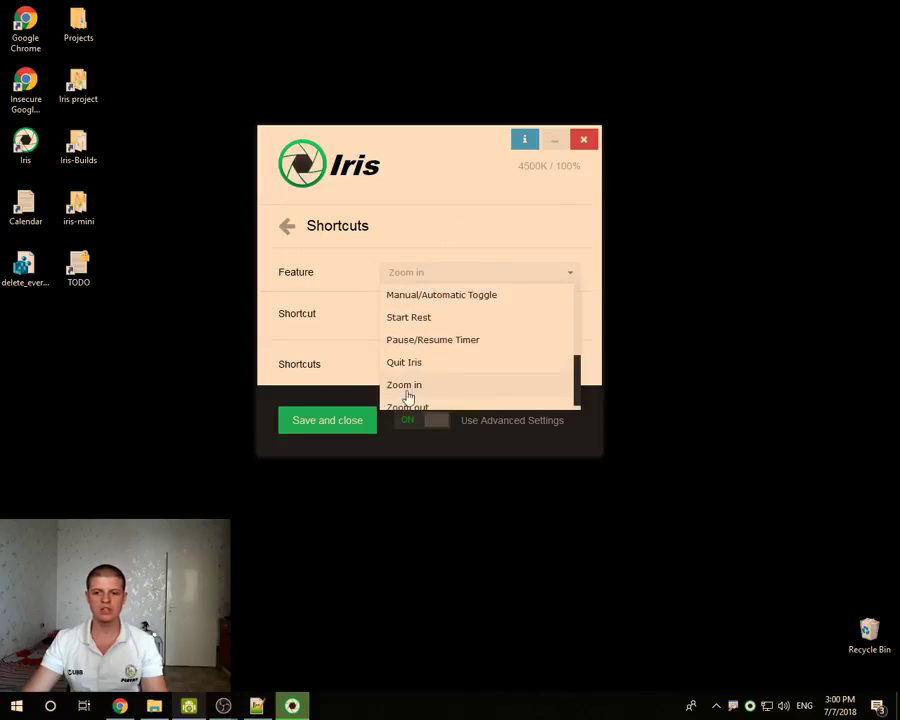
click(404, 232)
click(370, 325)
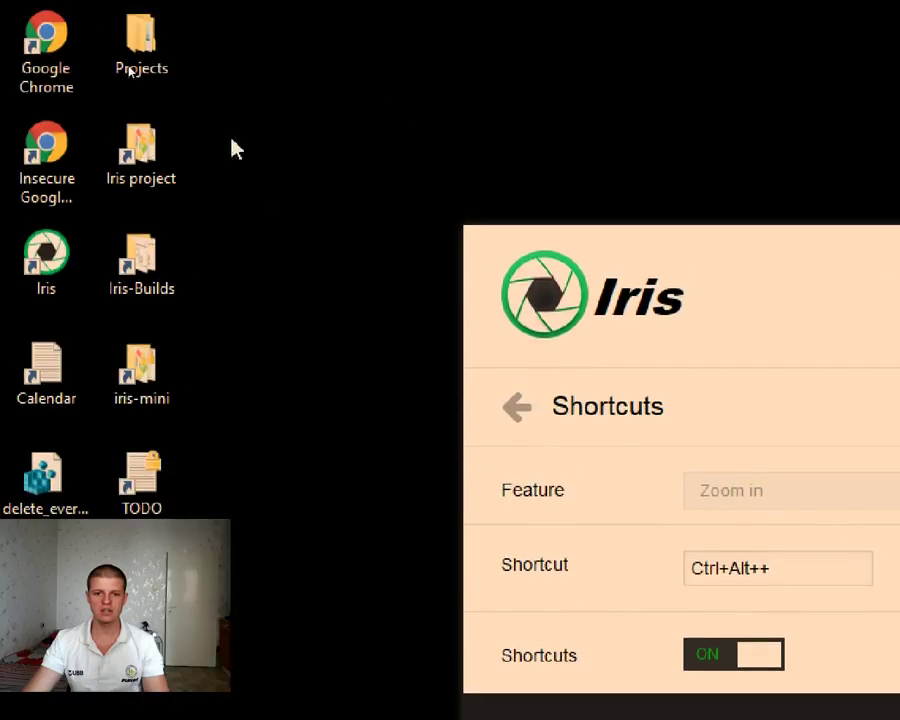
drag(255, 19, 385, 360)
key(ctrl+alt+minus)
key(ctrl+alt+minus)
key(ctrl+alt+minus)
key(ctrl+alt+minus)
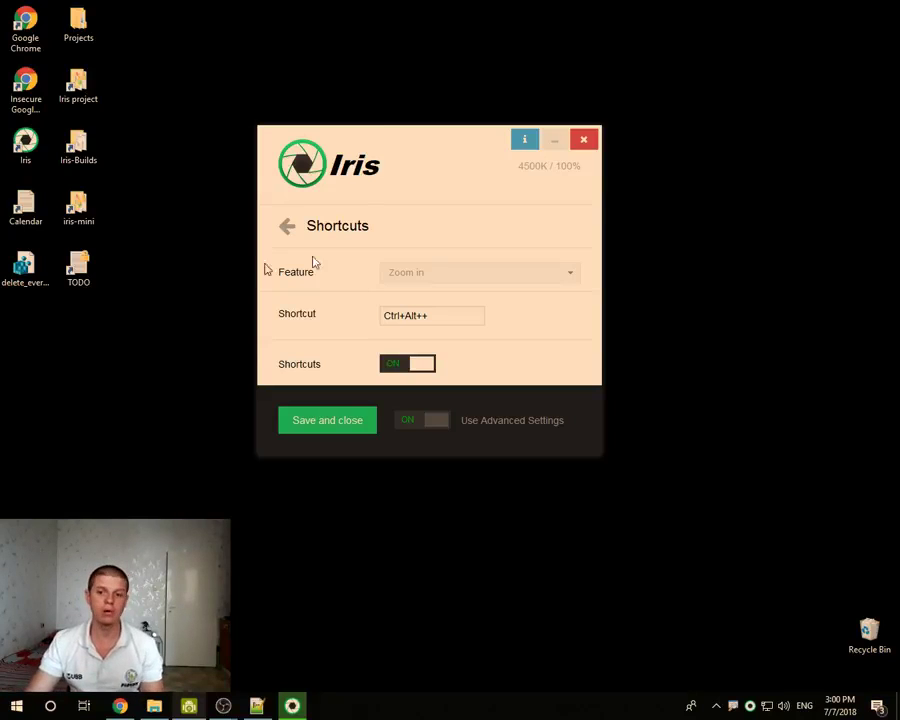
Reposition the Iris window slightly and select the Increase Temperature feature
drag(401, 138, 418, 147)
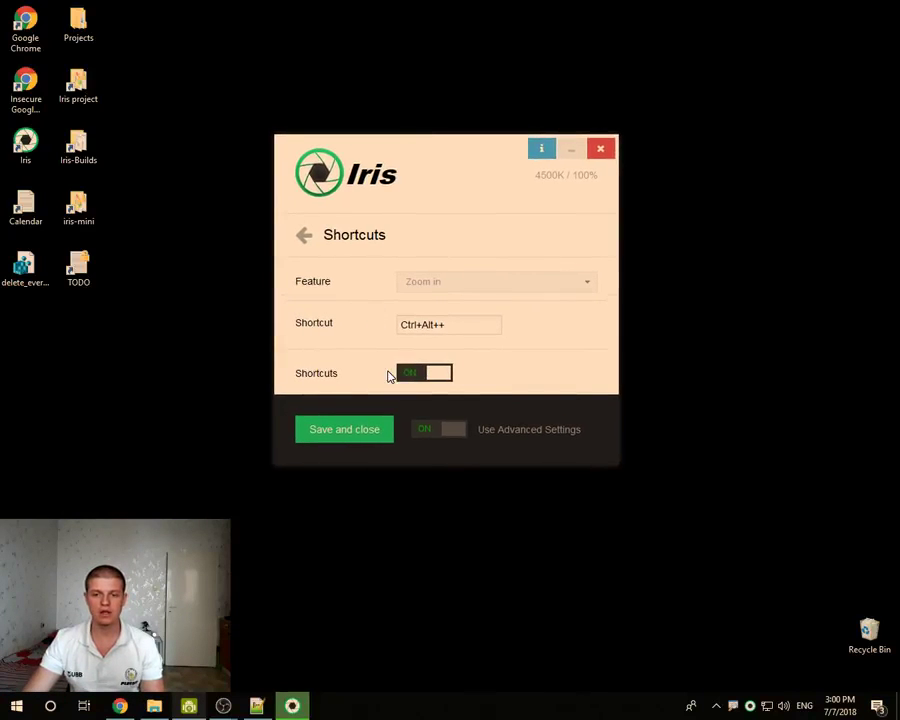
click(436, 287)
scroll(446, 322, up, 5)
click(446, 310)
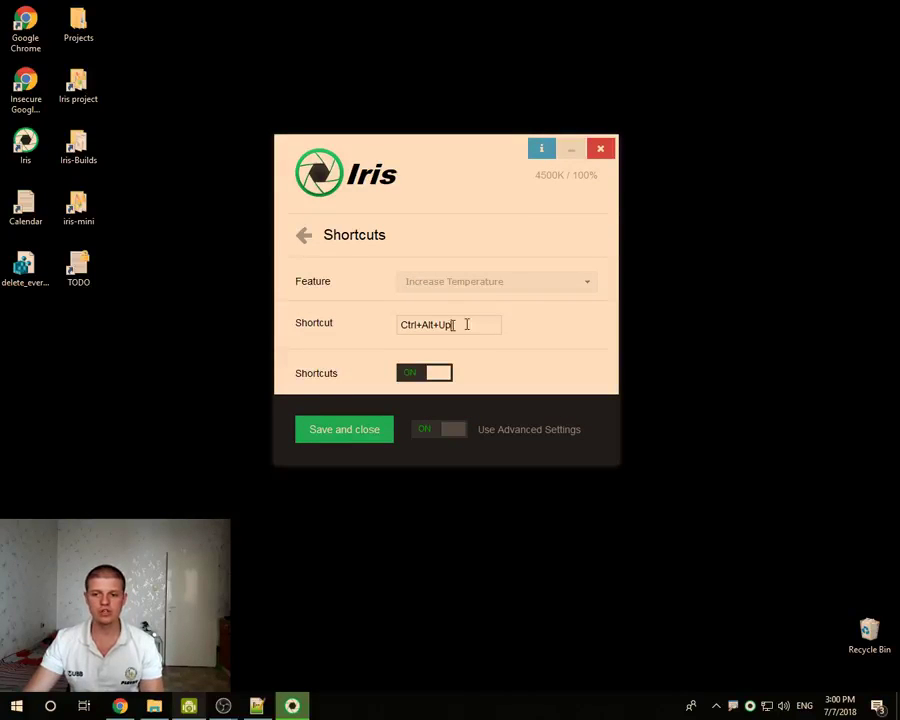
Replace the Increase Temperature shortcut with Ctrl+Alt+3
key(BackSpace)
key(BackSpace)
key(BackSpace)
key(BackSpace)
key(BackSpace)
key(BackSpace)
mouse_move(474, 304)
mouse_down()
mouse_move(352, 328)
mouse_move(492, 300)
mouse_move(475, 296)
mouse_up()
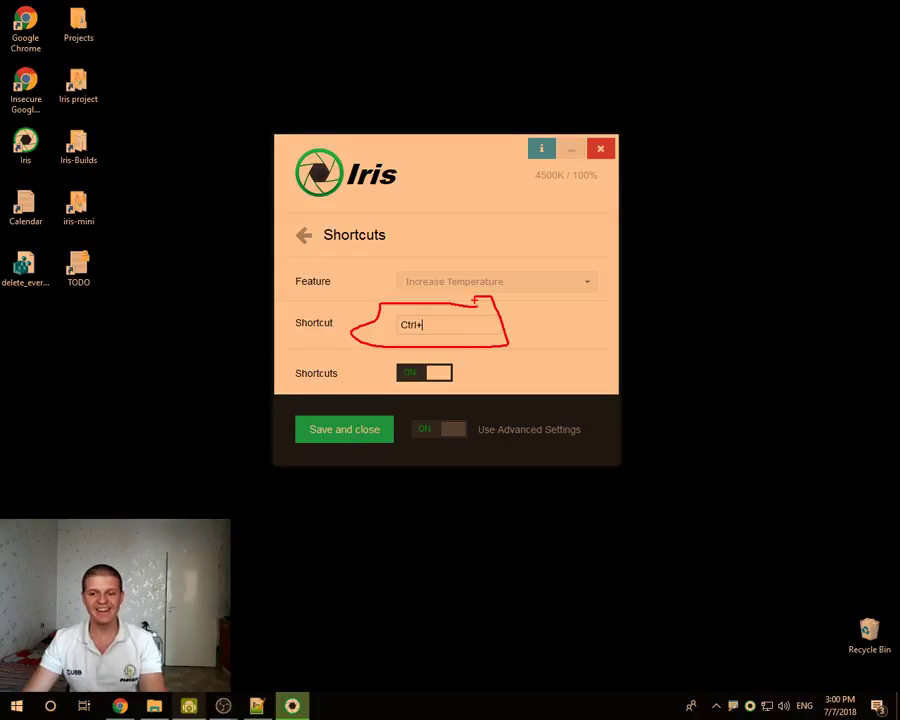
key(Escape)
text(Alt+)
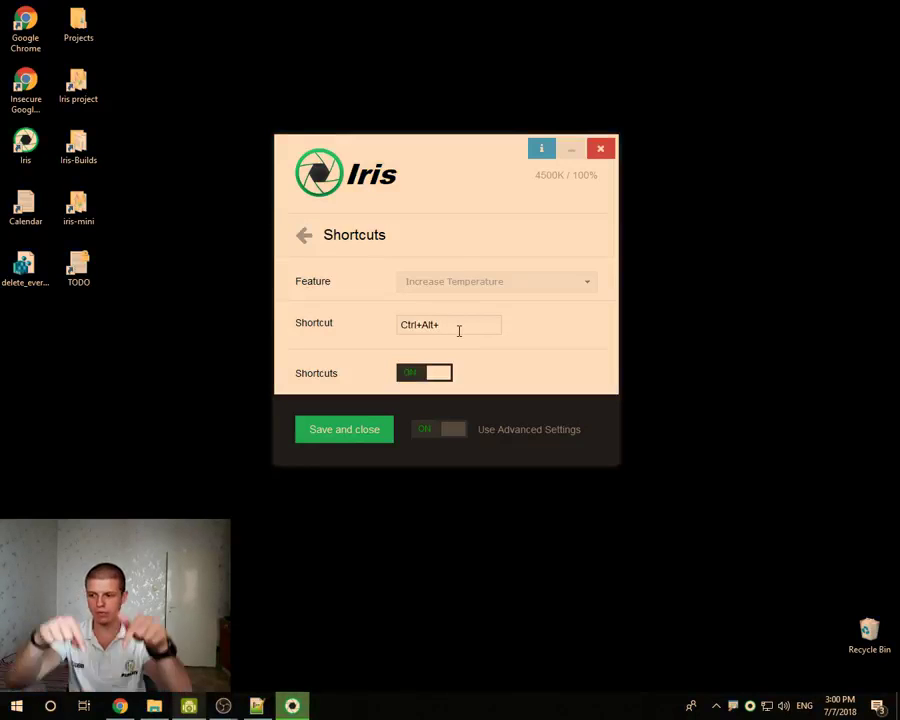
key(ctrl+alt)
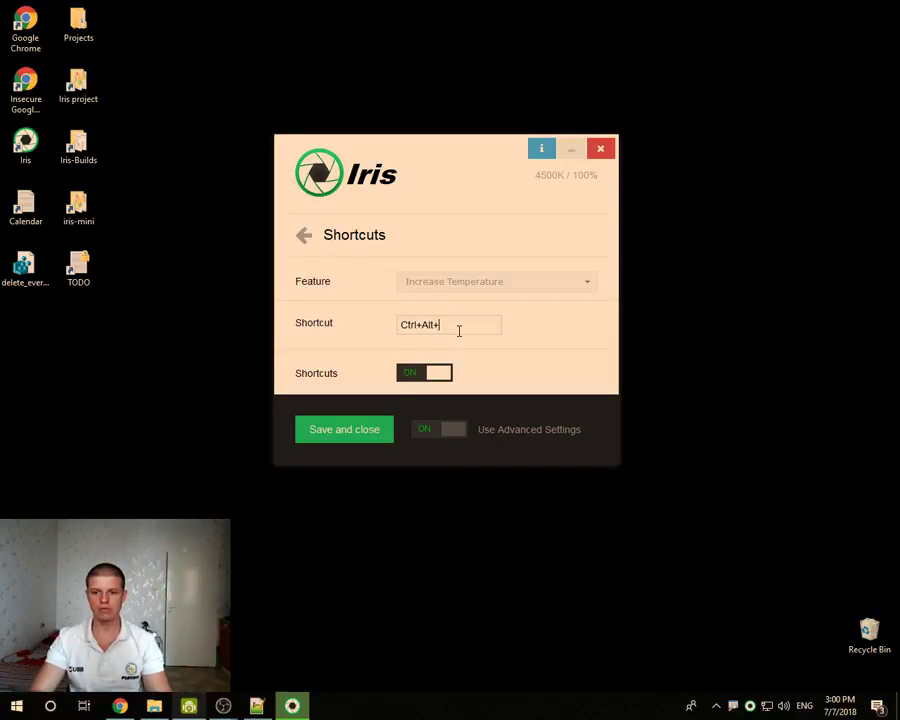
key(3)
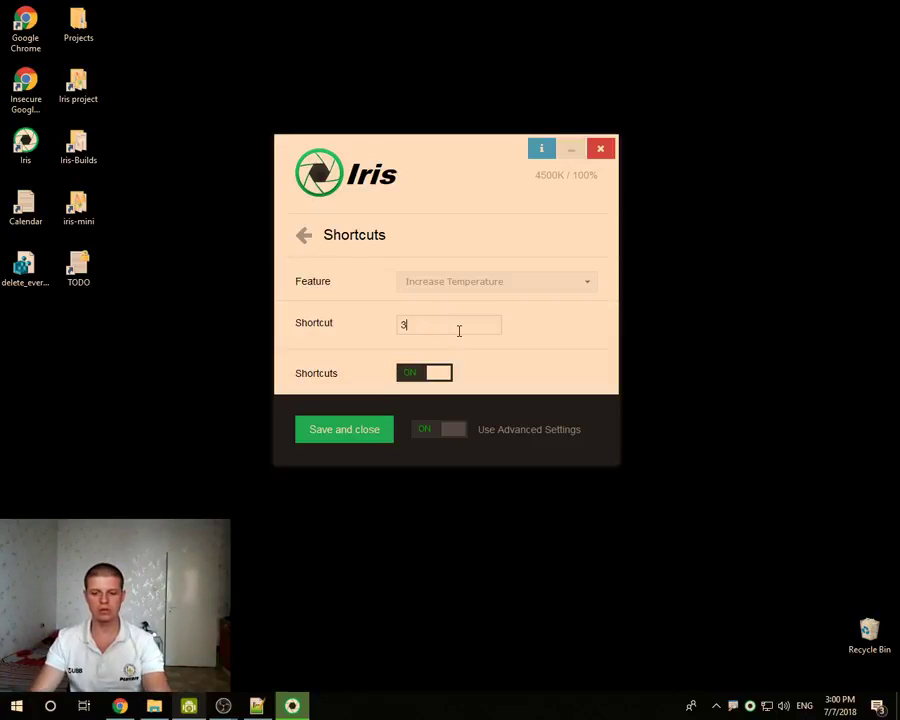
key(ctrl+alt+3)
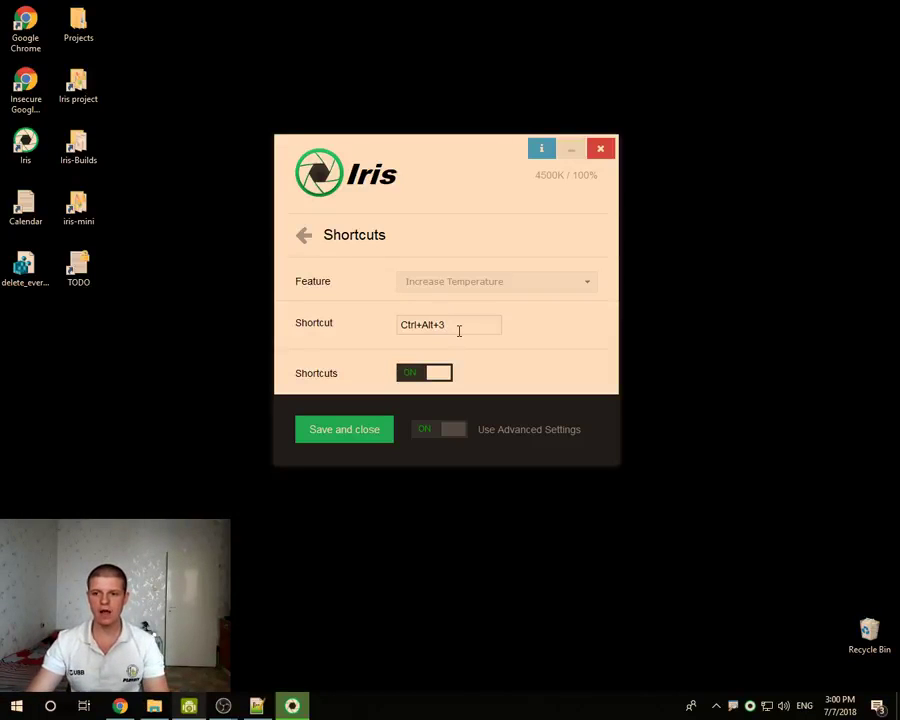
Select the Decrease Temperature feature and set its shortcut to Ctrl+Alt+2
click(468, 283)
click(456, 326)
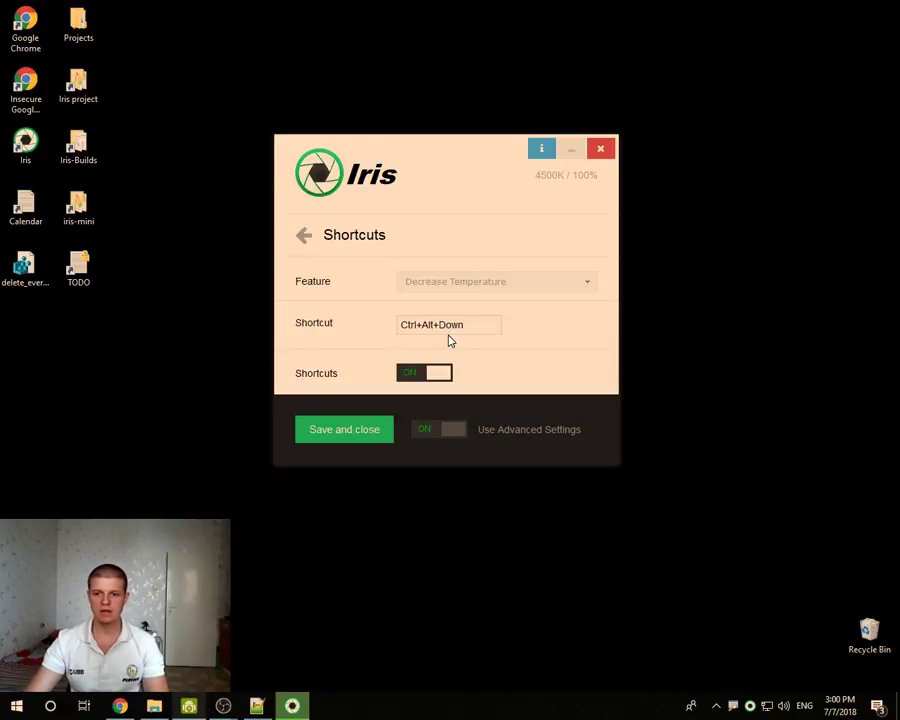
click(480, 332)
key(ctrl)
key(ctrl+alt+2)
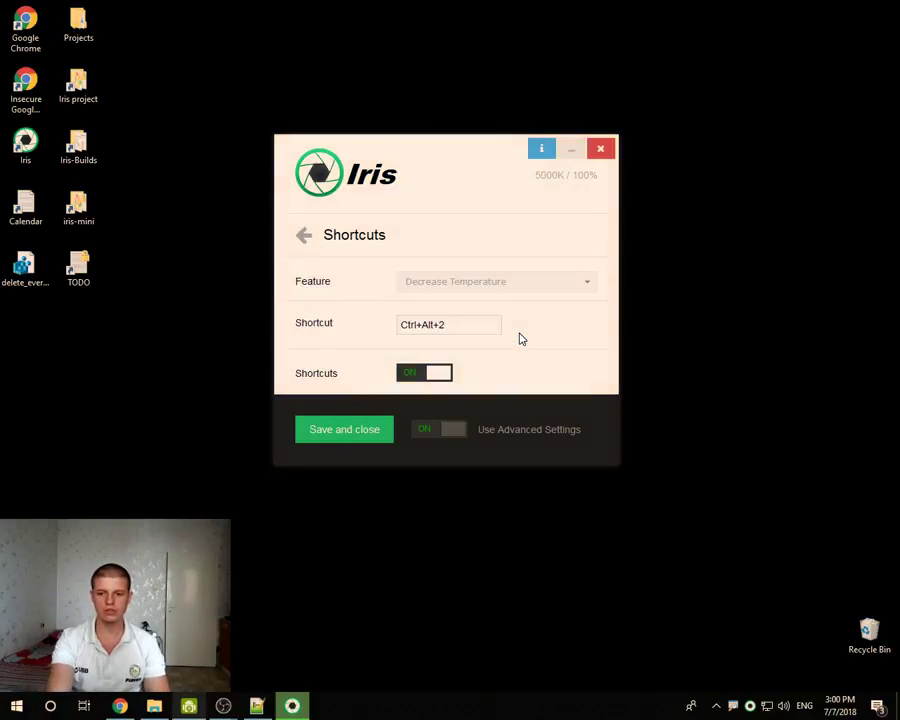
Test the reassigned temperature shortcuts by raising and lowering the color temperature repeatedly, finishing at 3500K
key(ctrl+alt+2)
key(ctrl+alt+1)
key(ctrl+alt+1)
key(ctrl+alt+1)
key(ctrl+alt+1)
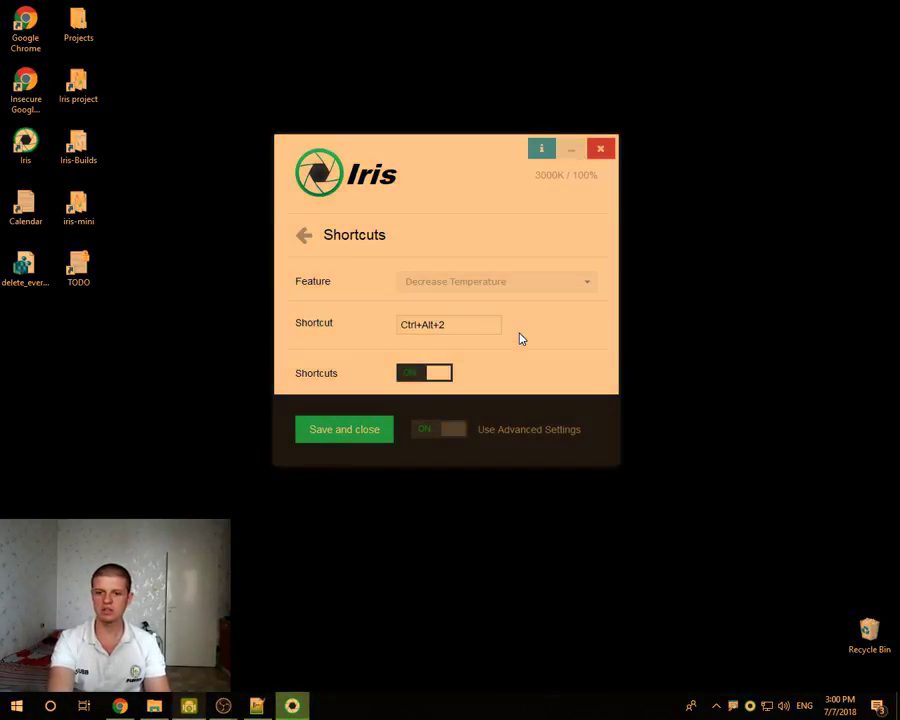
key(ctrl+alt+2)
key(ctrl+alt+2)
key(ctrl+alt+1)
key(ctrl+alt+1)
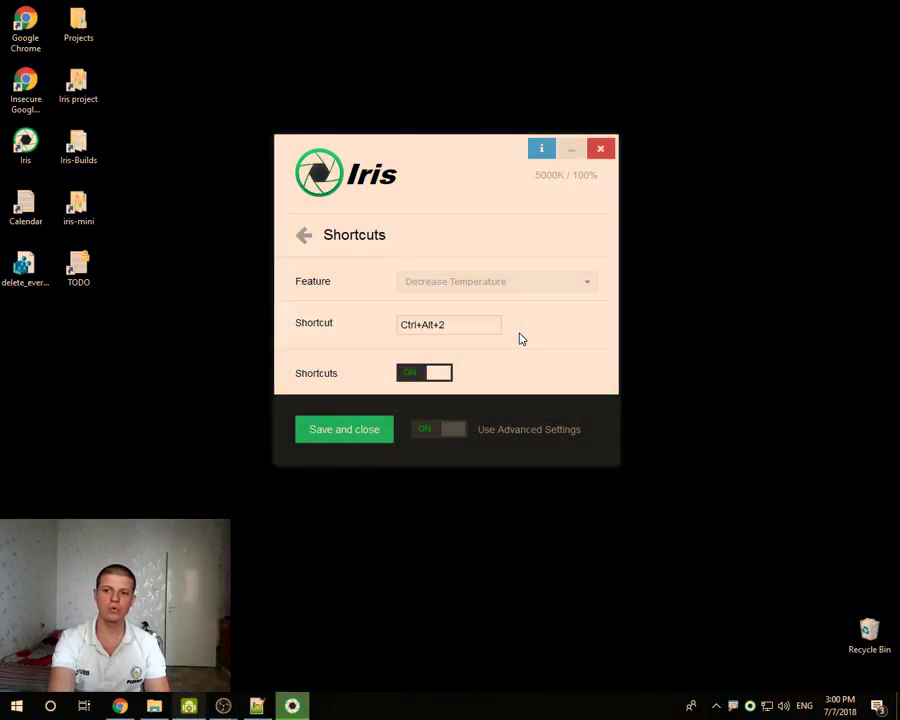
key(ctrl+alt+2)
key(ctrl+alt+2)
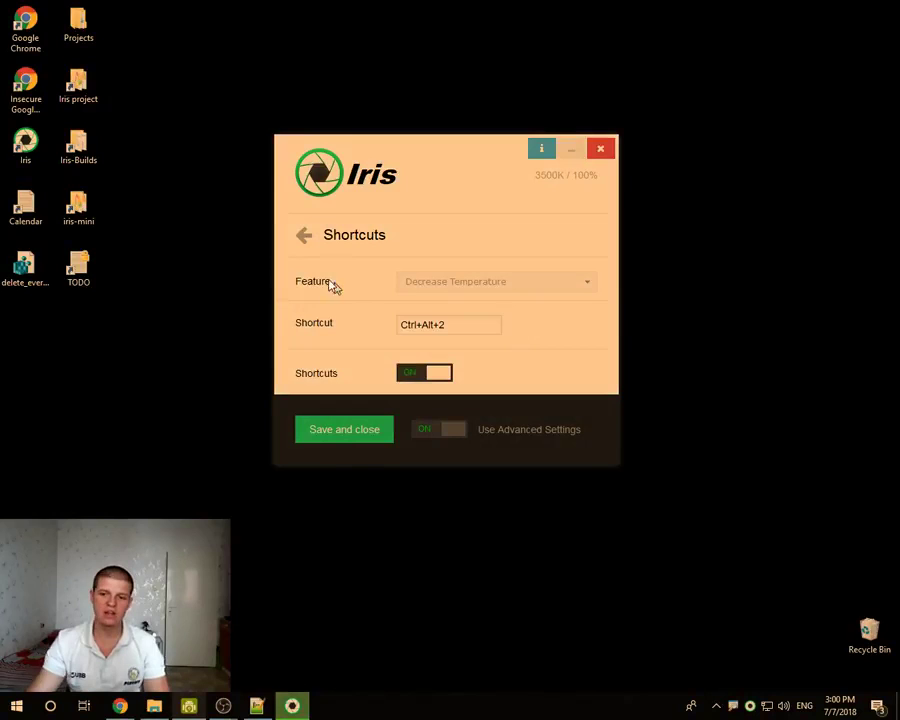
Restore the Decrease Temperature shortcut to Ctrl+Alt+Down
click(460, 328)
key(ctrl+alt)
key(ctrl+alt+Down)
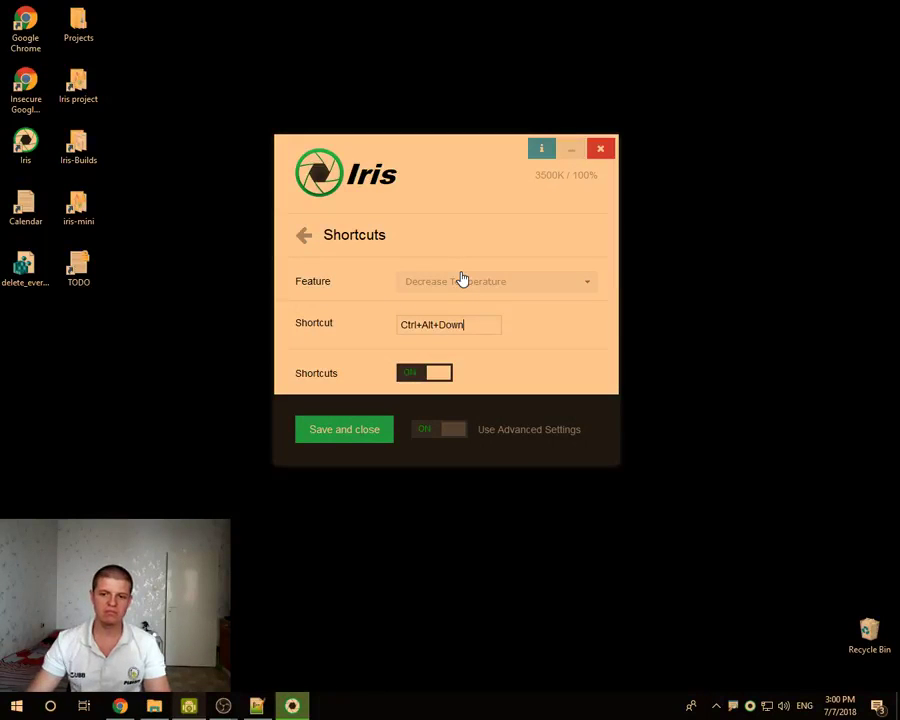
Select the Increase Temperature feature and restore its shortcut to Ctrl+Alt+Up
click(458, 285)
click(440, 305)
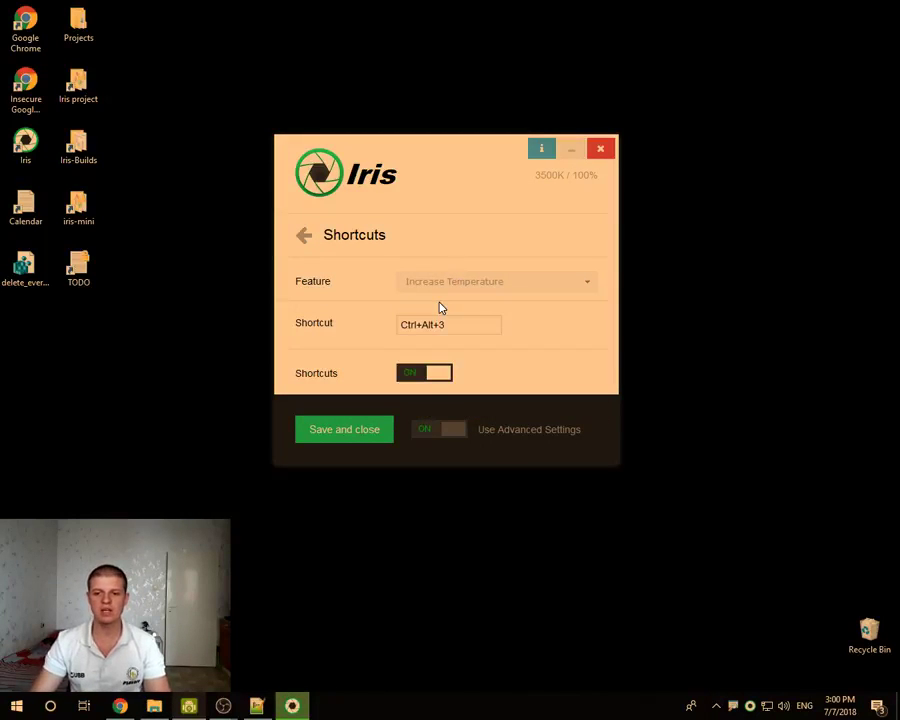
click(458, 327)
key(ctrl+alt+Up)
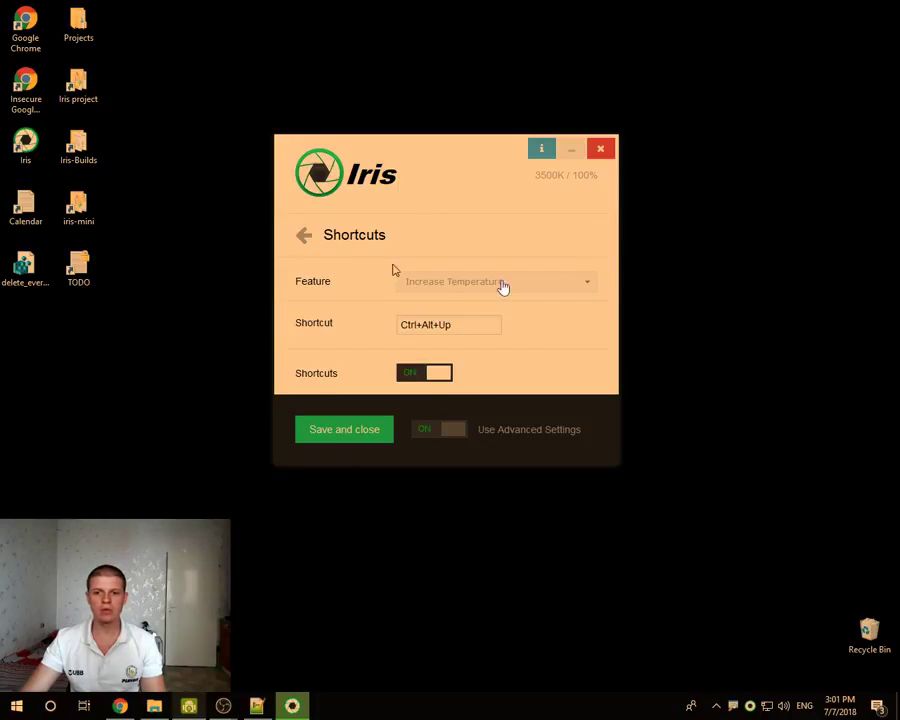
Return to the settings list, view the Shortcuts page once more, and go back to the list
click(304, 236)
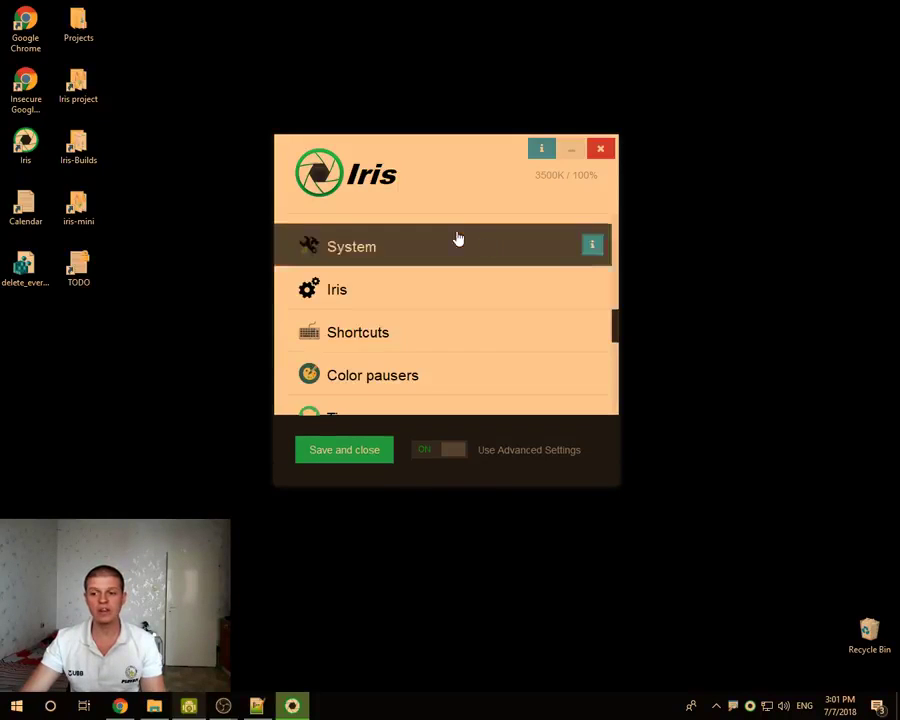
click(338, 333)
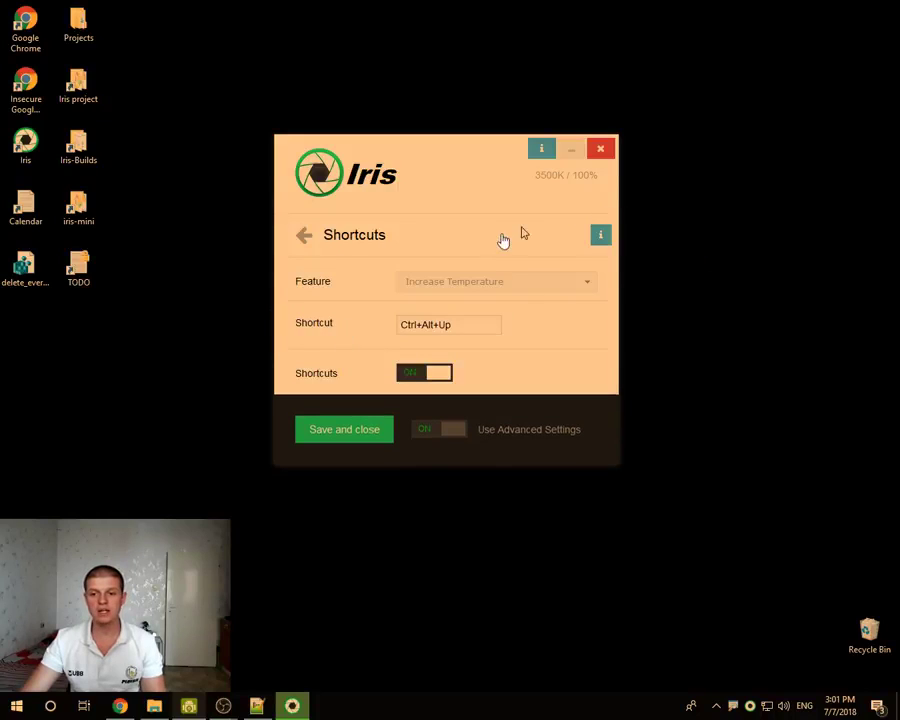
click(304, 235)
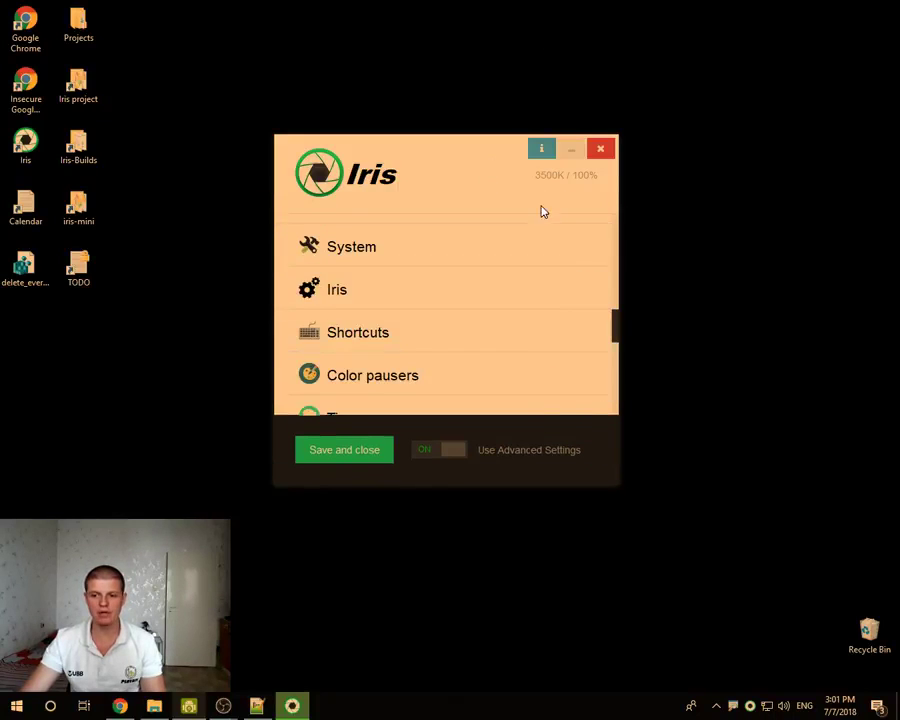
Show the help markers beside all settings, browse the list with them, and hide them again
click(537, 150)
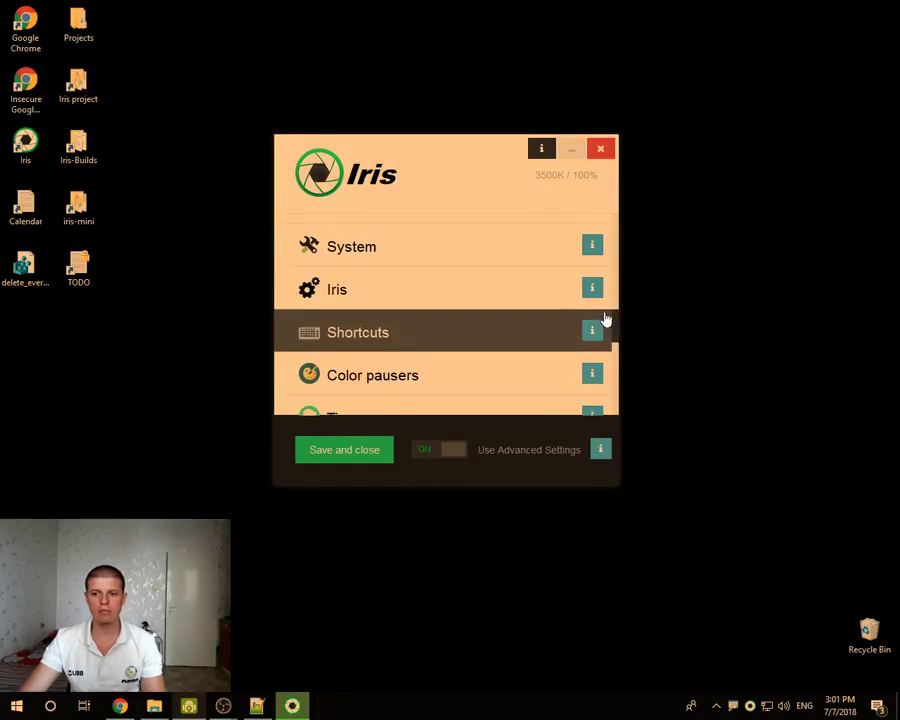
scroll(590, 310, up, 3)
scroll(580, 308, down, 3)
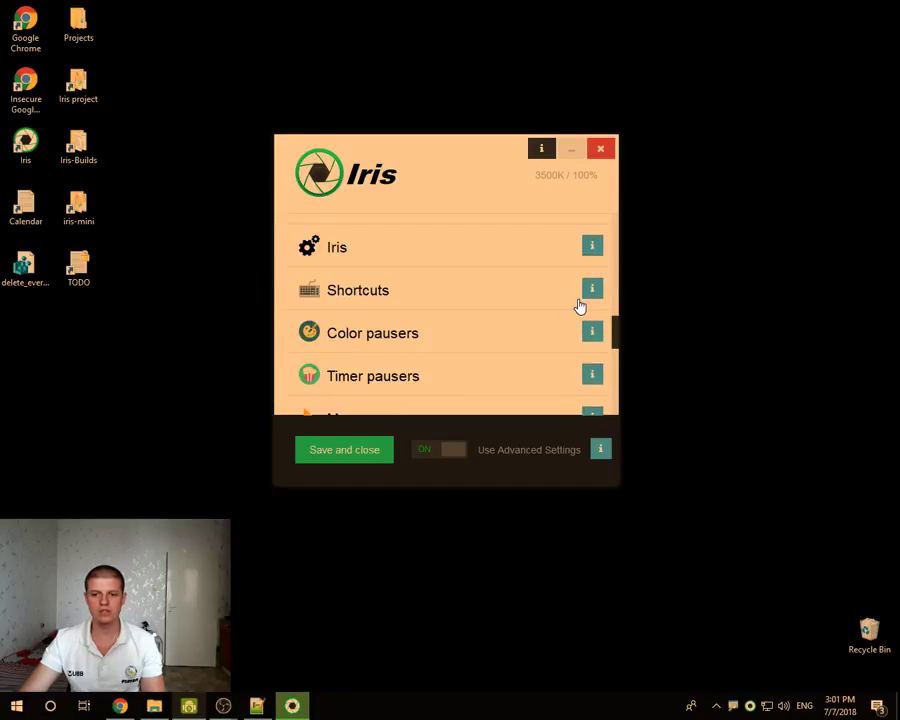
click(541, 150)
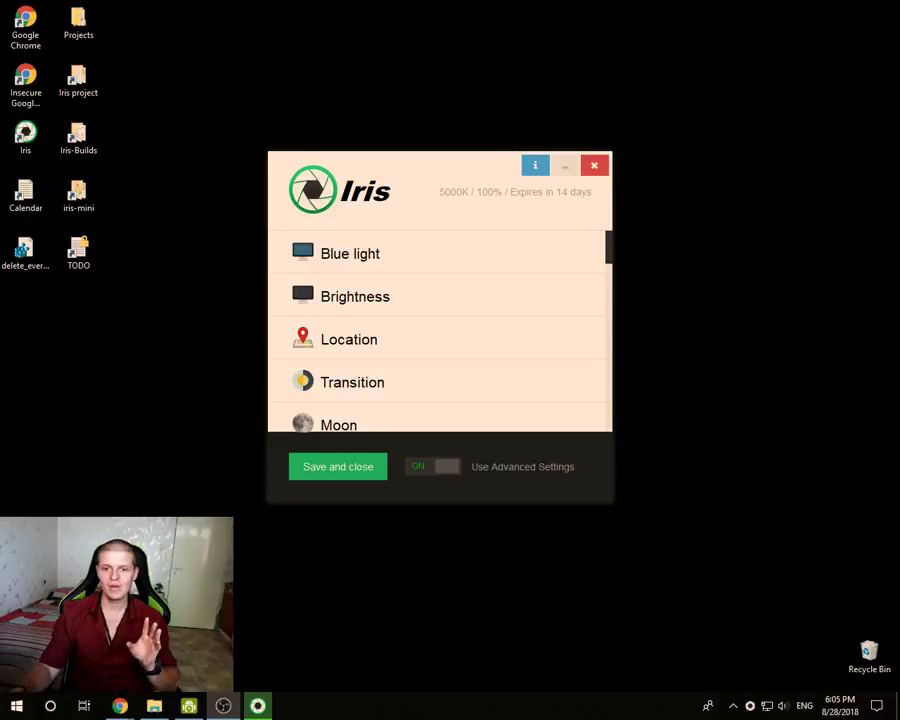
Open the Blue light settings, lower Day Light to 58, and raise it to 81
click(376, 245)
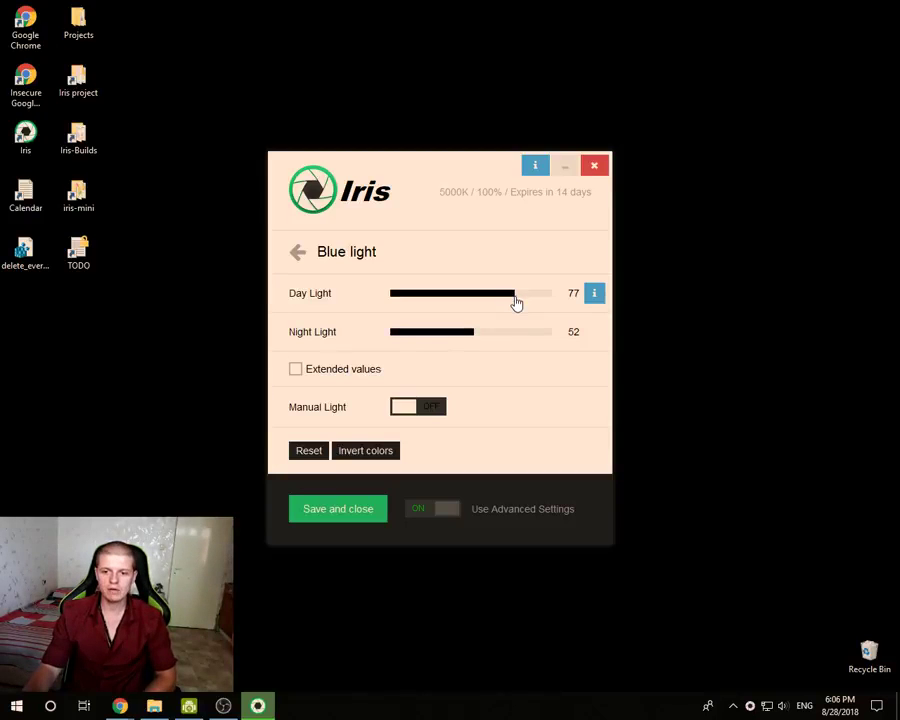
drag(515, 302, 485, 303)
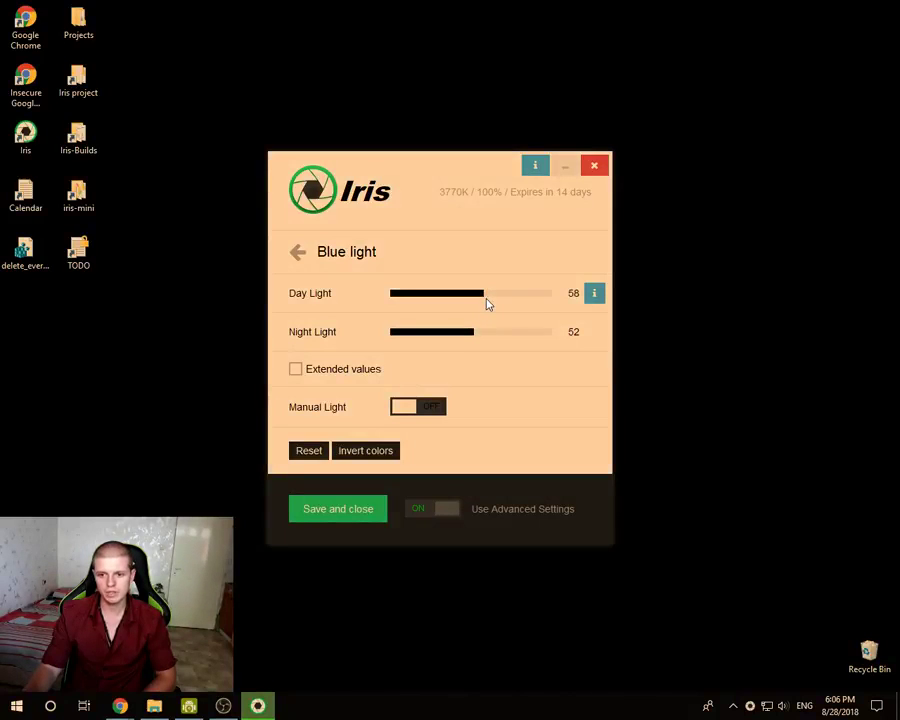
drag(486, 303, 521, 306)
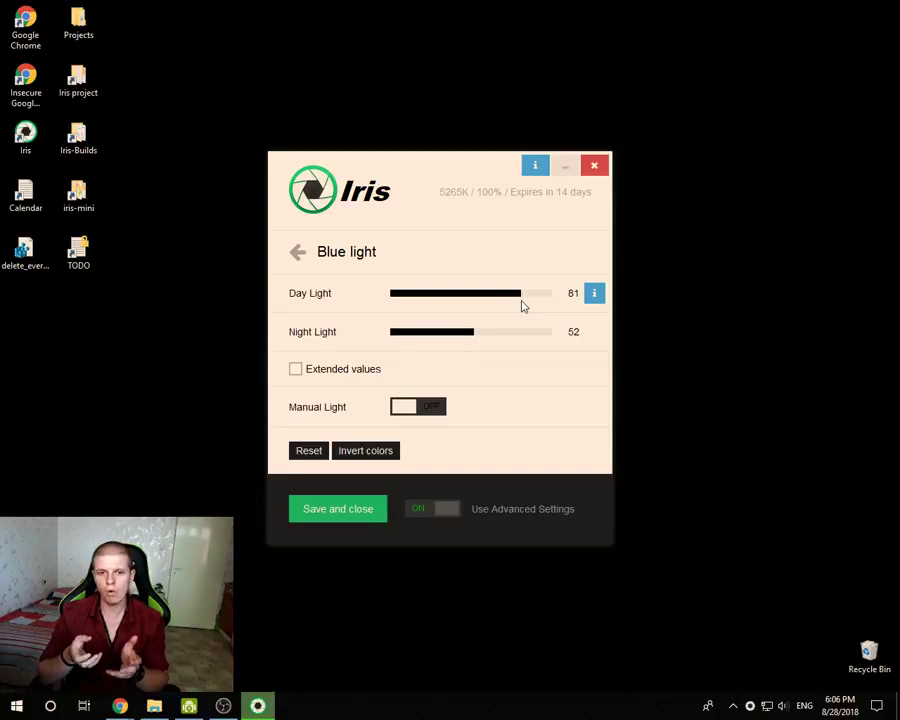
Try Day Light at 43, 51 and 48, reset the colors, and set Day Light to 71
drag(467, 300, 460, 297)
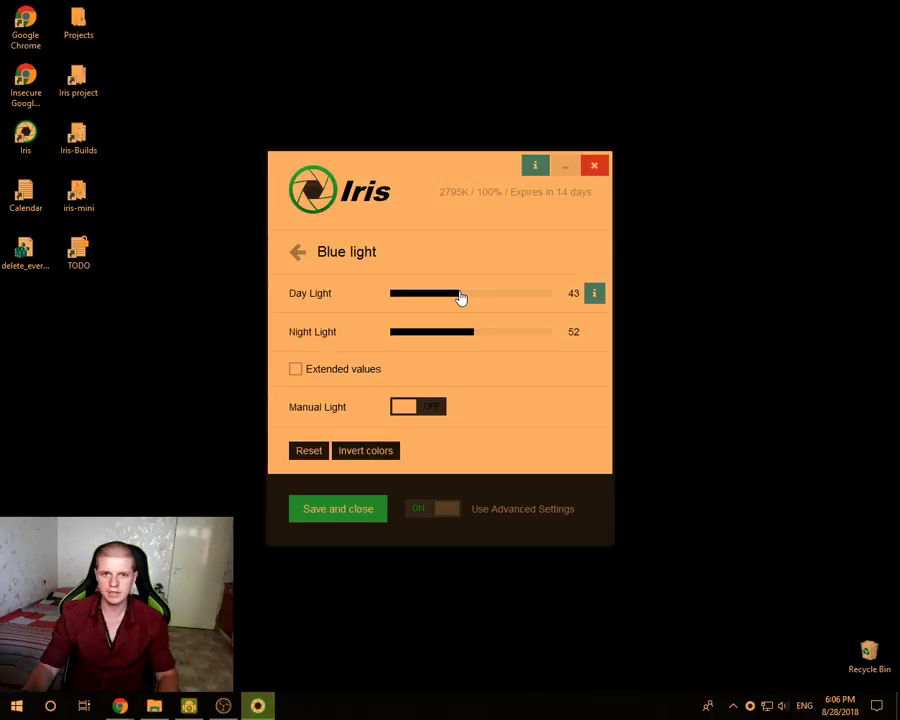
mouse_move(460, 297)
mouse_down()
mouse_move(371, 305)
mouse_move(474, 303)
mouse_up()
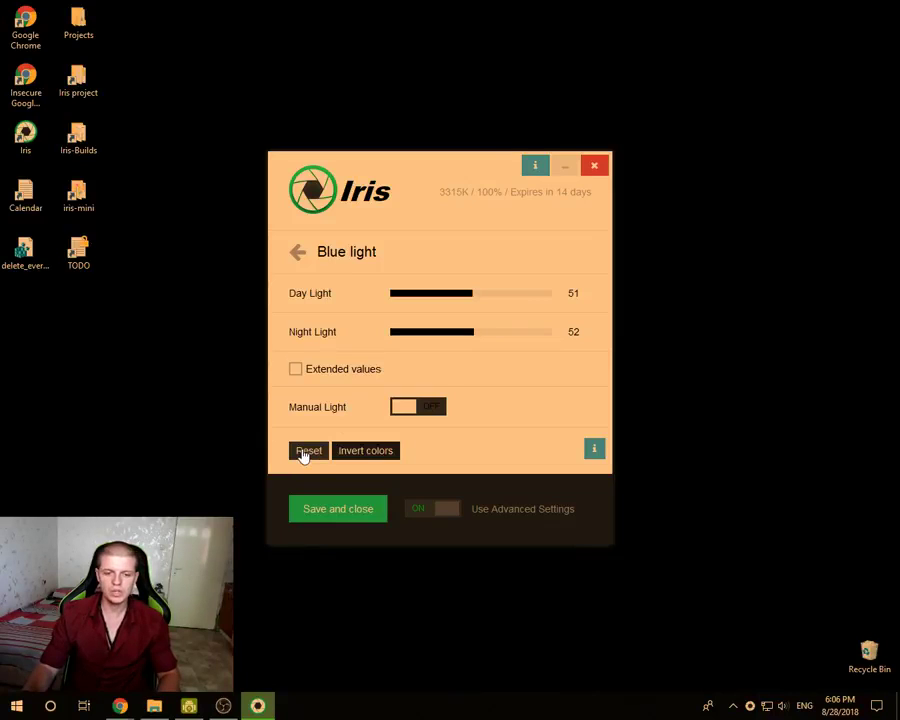
drag(488, 301, 454, 318)
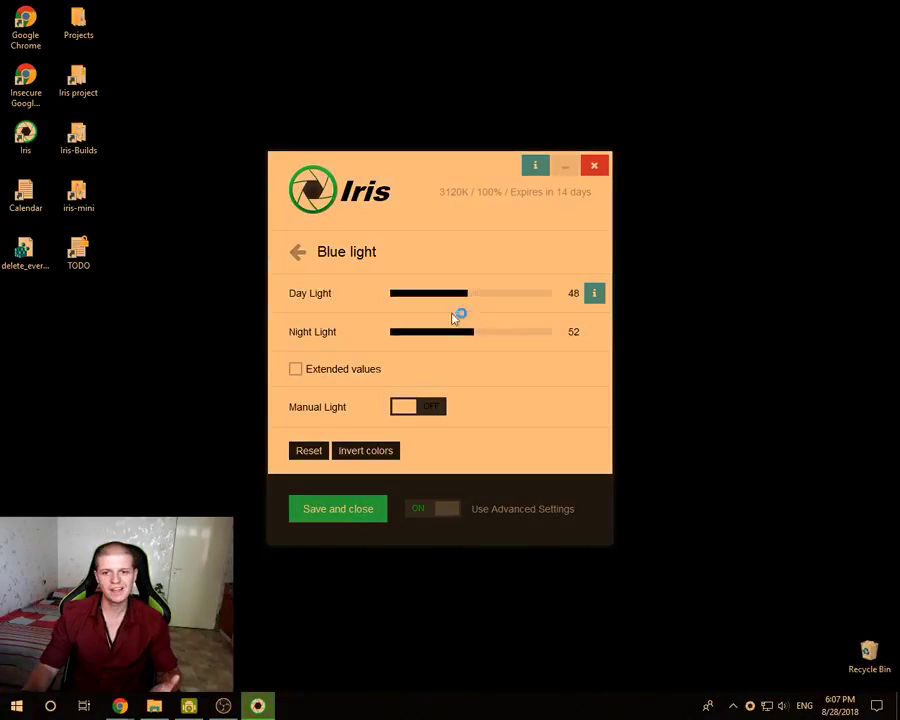
click(312, 451)
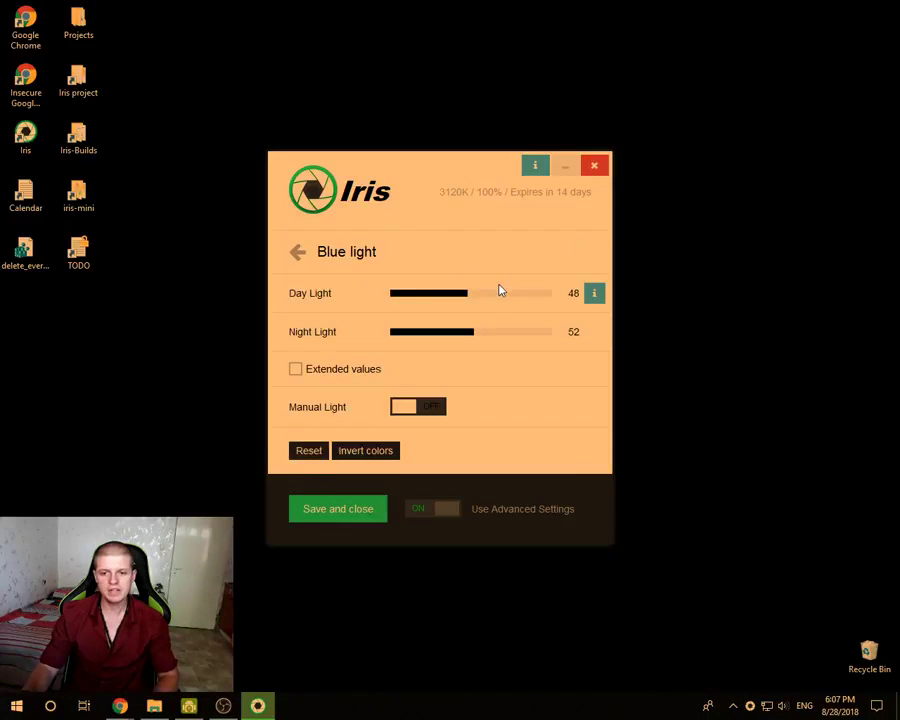
mouse_move(492, 301)
mouse_down()
mouse_move(544, 303)
mouse_move(506, 302)
mouse_up()
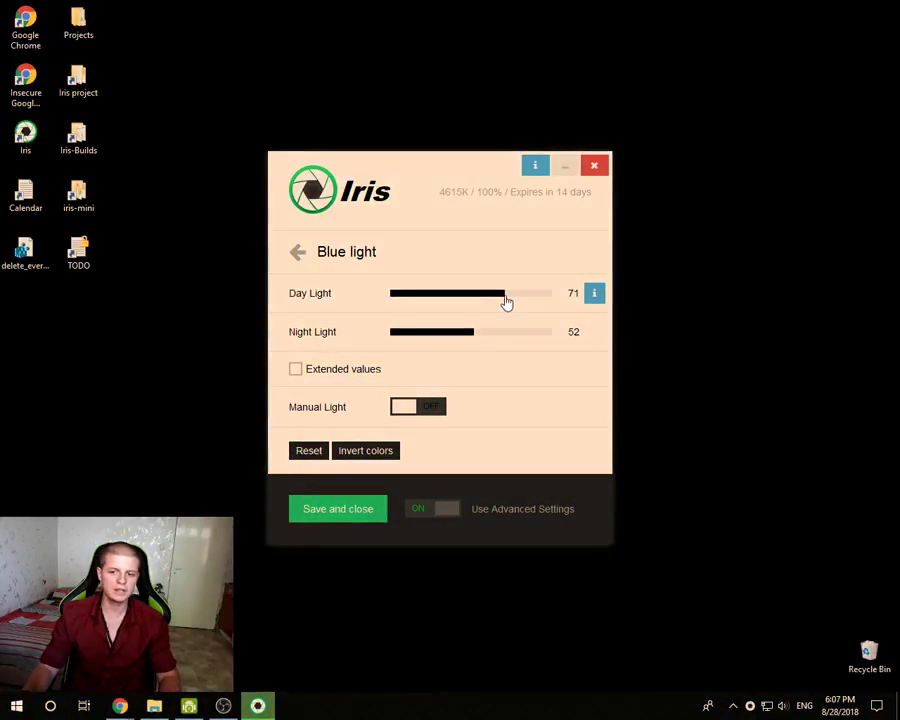
Open the Iris settings page to view its reset options, and return to the settings list
click(298, 255)
scroll(367, 342, down, 5)
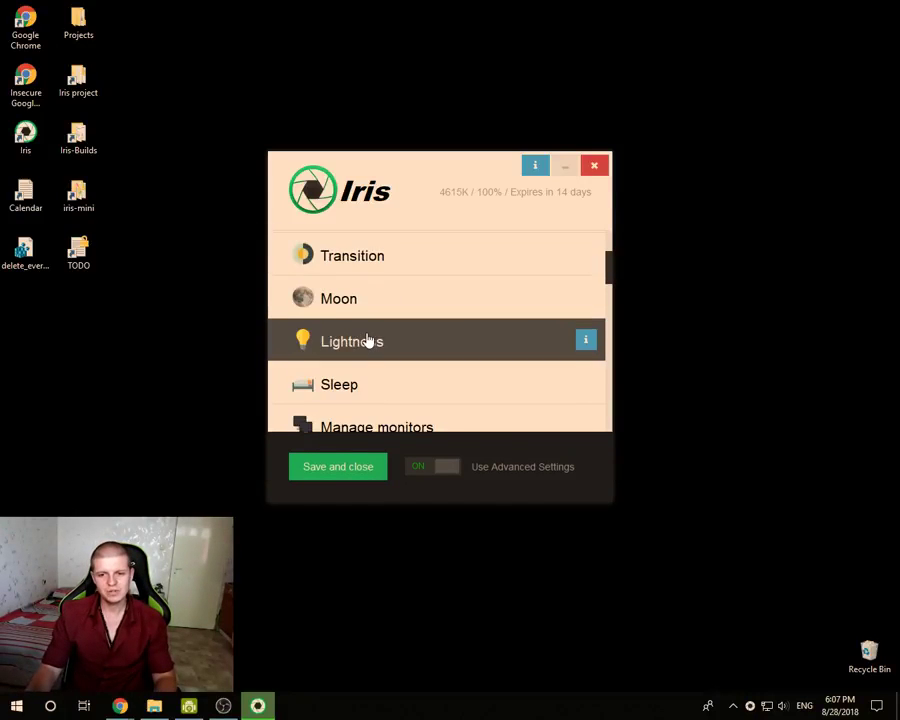
scroll(367, 342, down, 9)
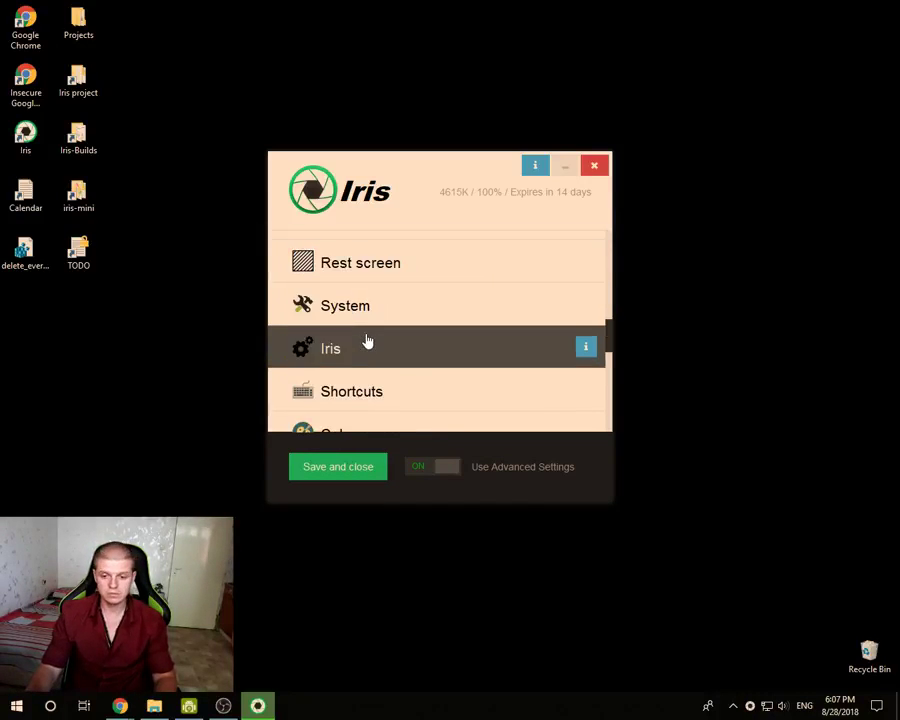
scroll(344, 362, up, 2)
click(392, 311)
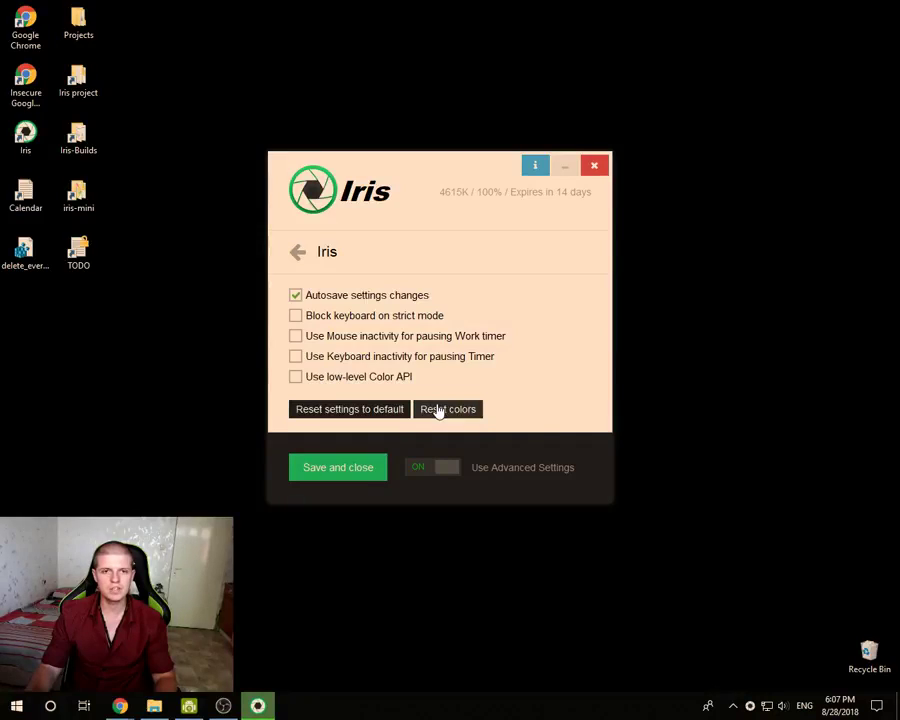
click(280, 253)
scroll(340, 297, down, 5)
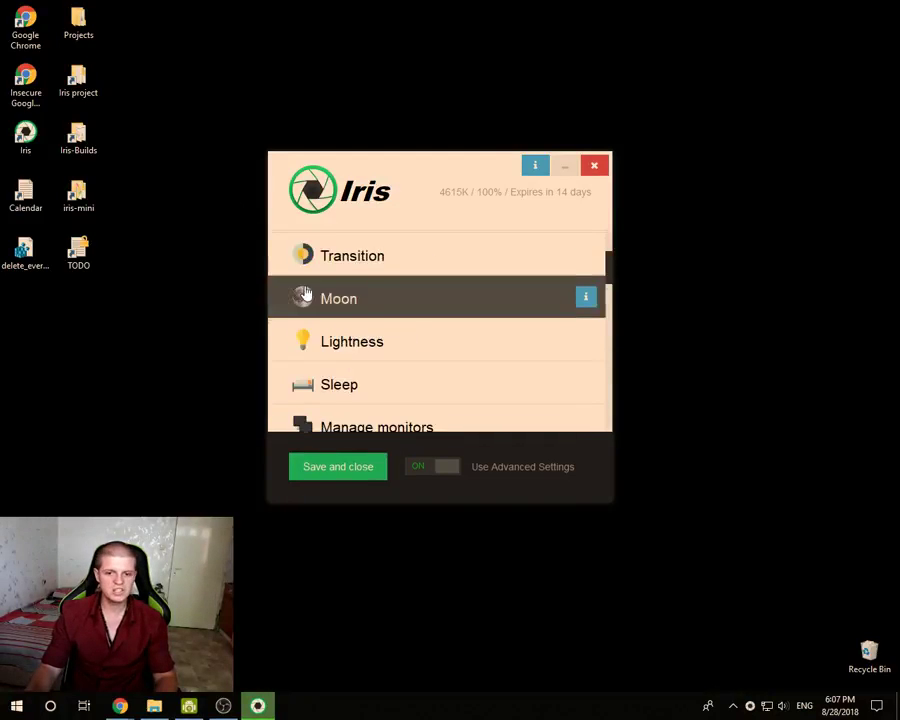
scroll(345, 258, up, 2)
Reopen the Blue light settings, raise Day Light to 100, and lower it again
click(345, 258)
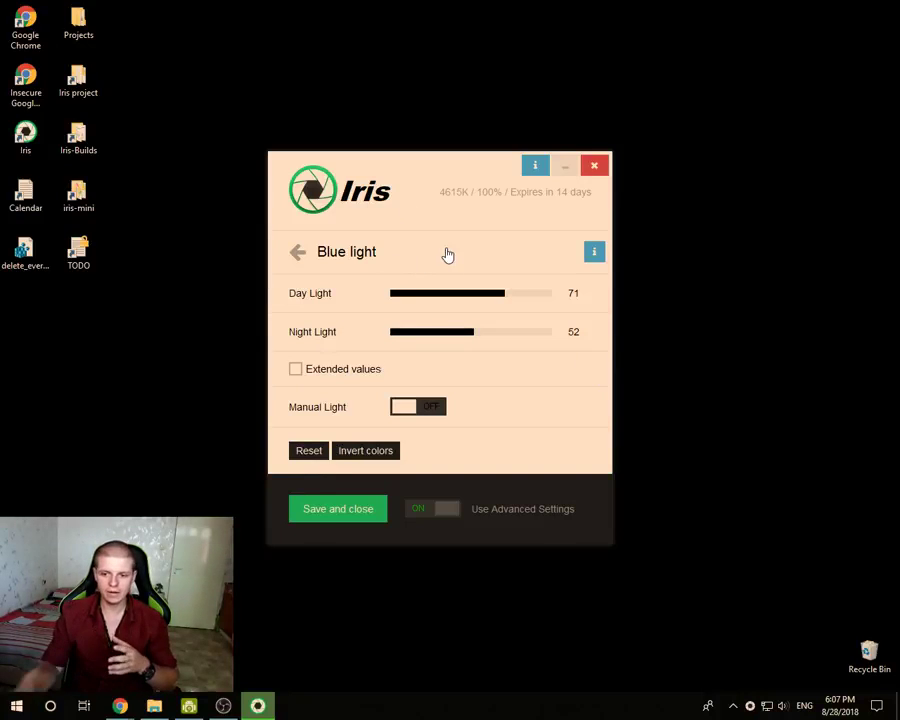
drag(536, 301, 595, 301)
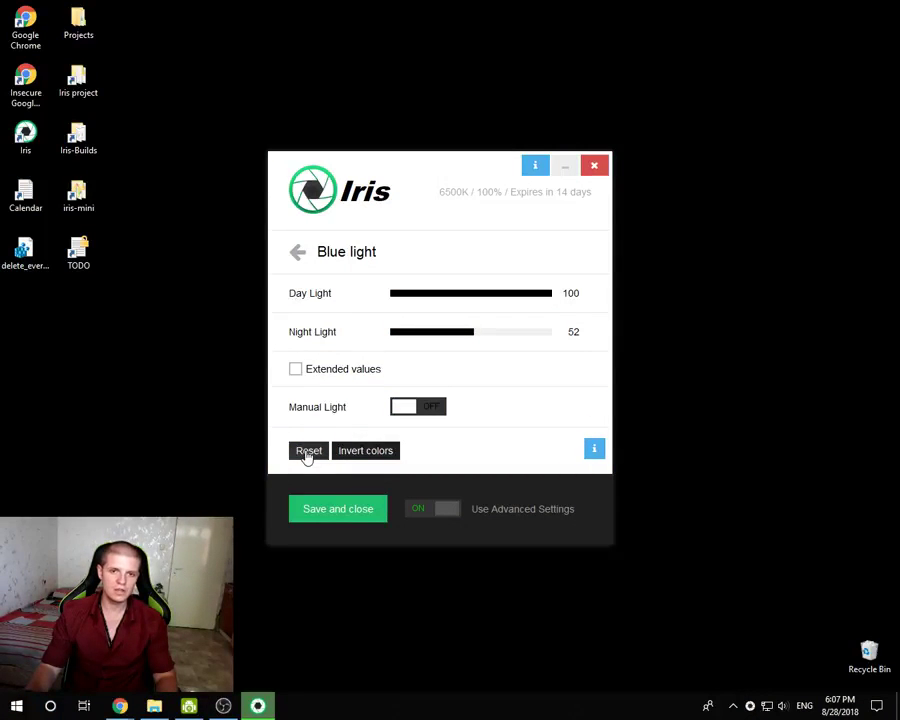
click(488, 298)
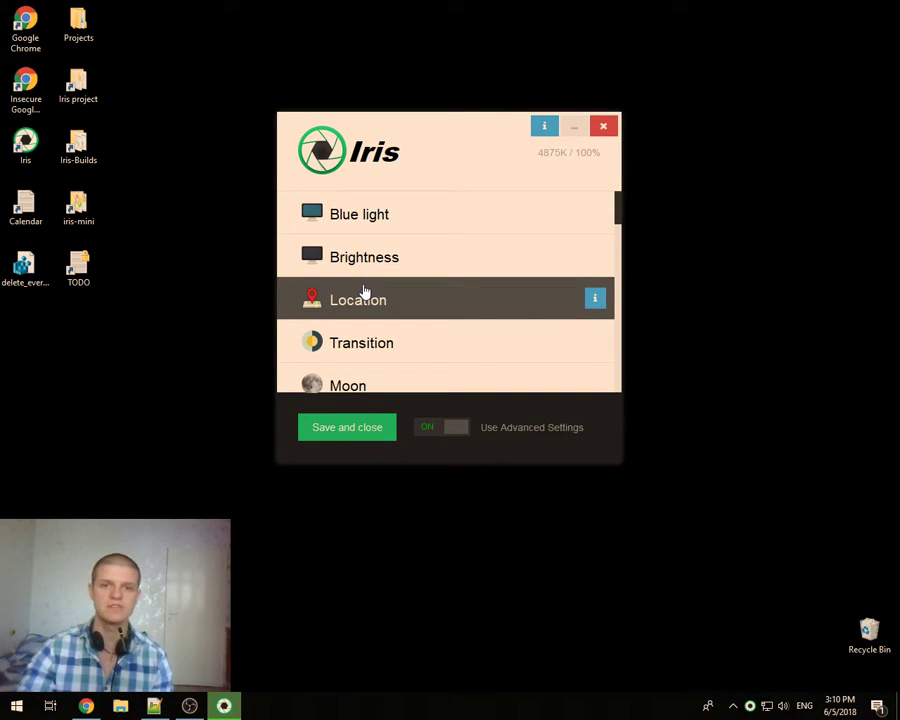
Open the Location settings, switch off advanced settings, and temporarily circle the basic Location row in red
click(358, 304)
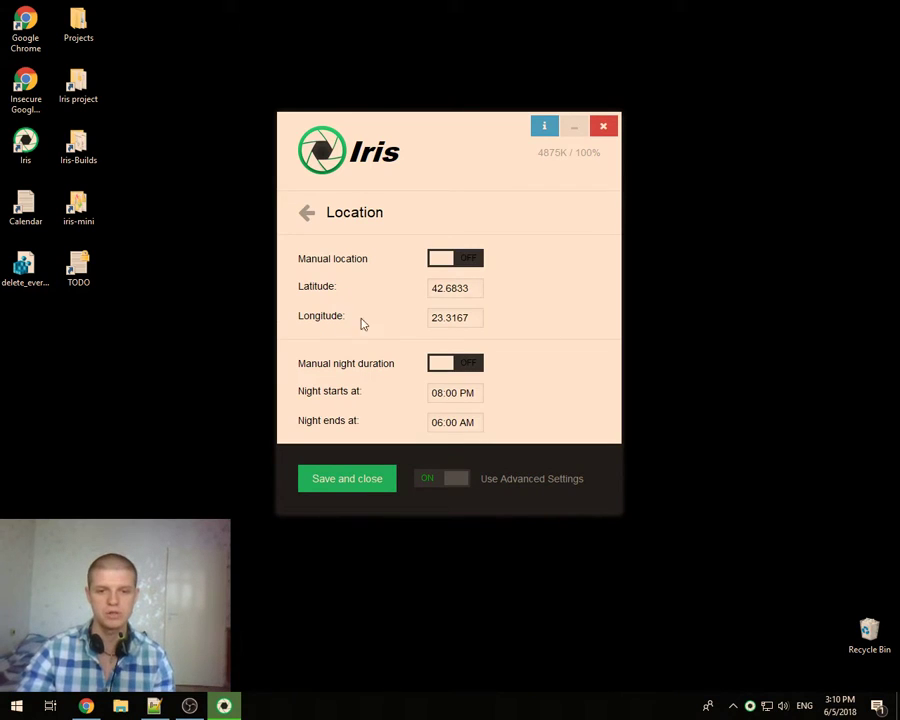
click(462, 481)
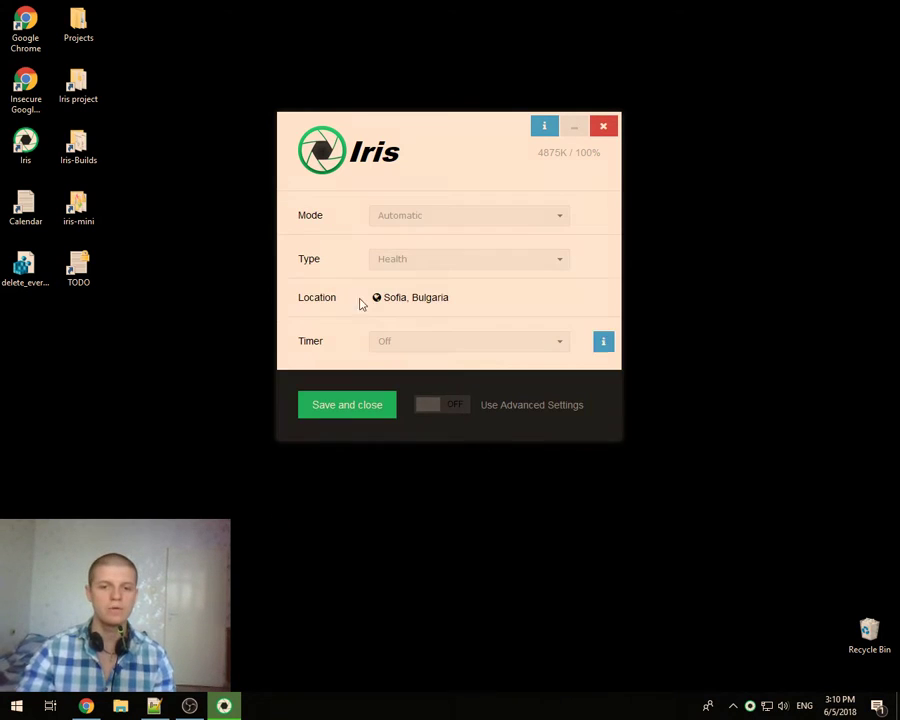
key(ctrl+2)
mouse_move(580, 273)
mouse_down()
mouse_move(484, 262)
mouse_move(322, 316)
mouse_move(618, 284)
mouse_move(550, 282)
mouse_up()
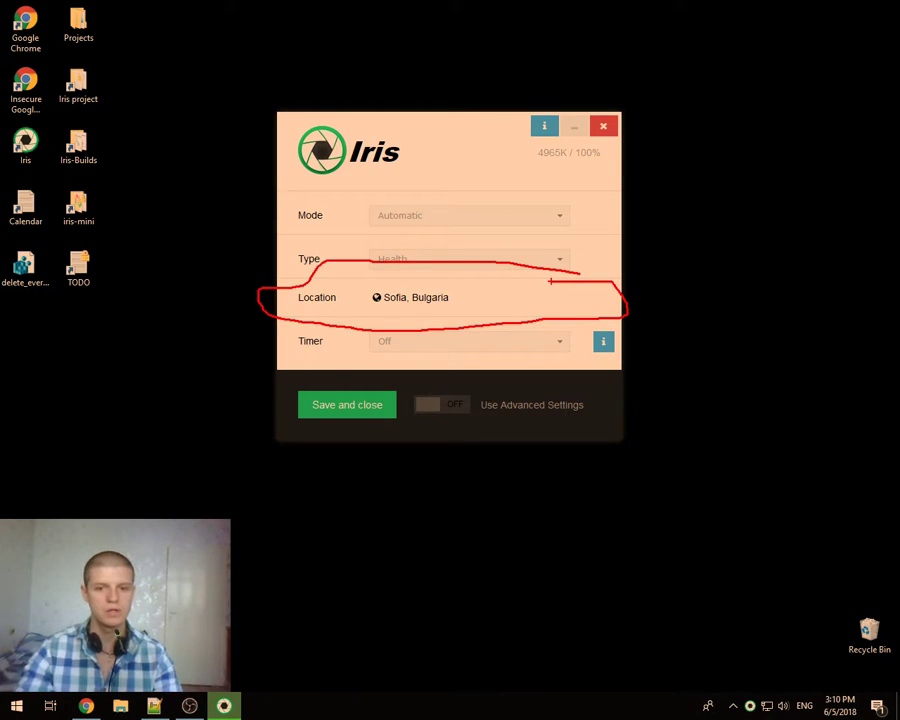
key(Escape)
Turn advanced settings back on and temporarily circle the manual location, latitude and longitude controls on the Location page
click(434, 402)
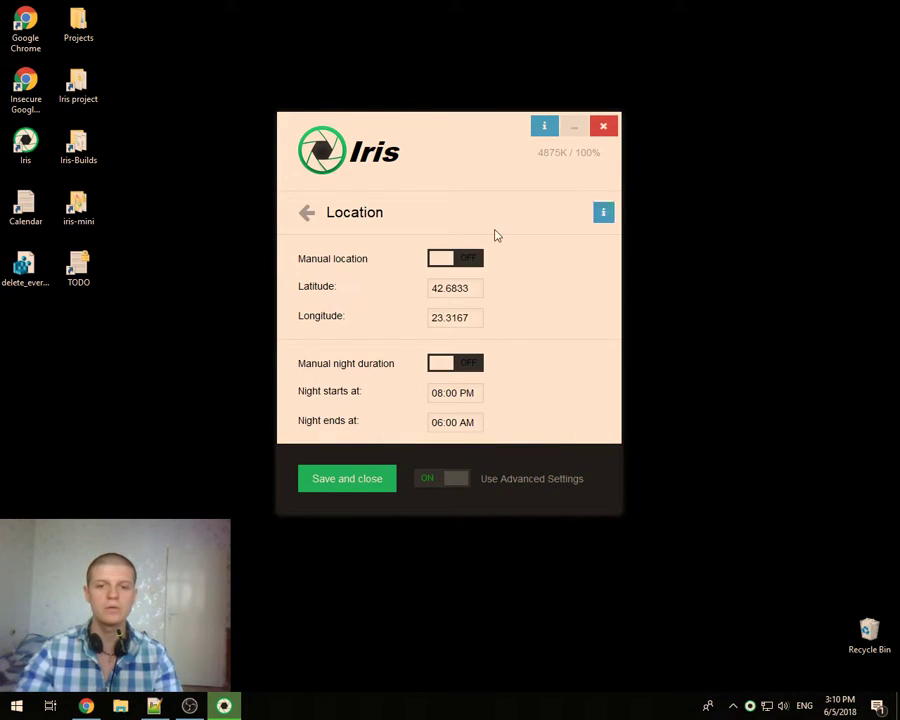
key(ctrl+2)
mouse_move(458, 232)
mouse_down()
mouse_move(509, 248)
mouse_move(412, 318)
mouse_move(528, 282)
mouse_move(475, 241)
mouse_up()
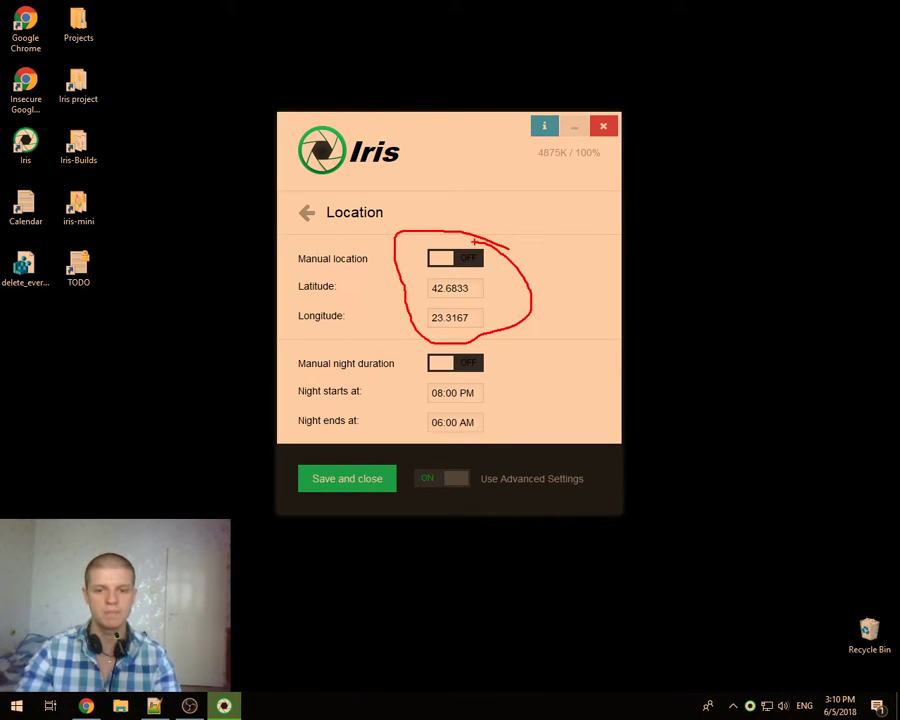
key(Escape)
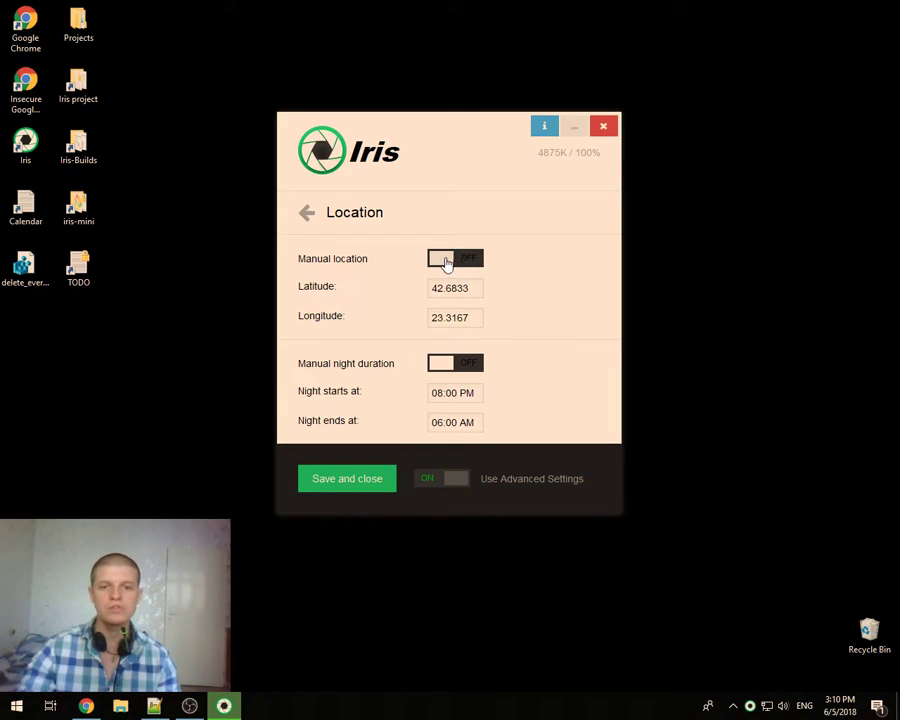
Turn on Manual location, select the latitude and longitude values in turn, and turn Manual location off again
click(450, 262)
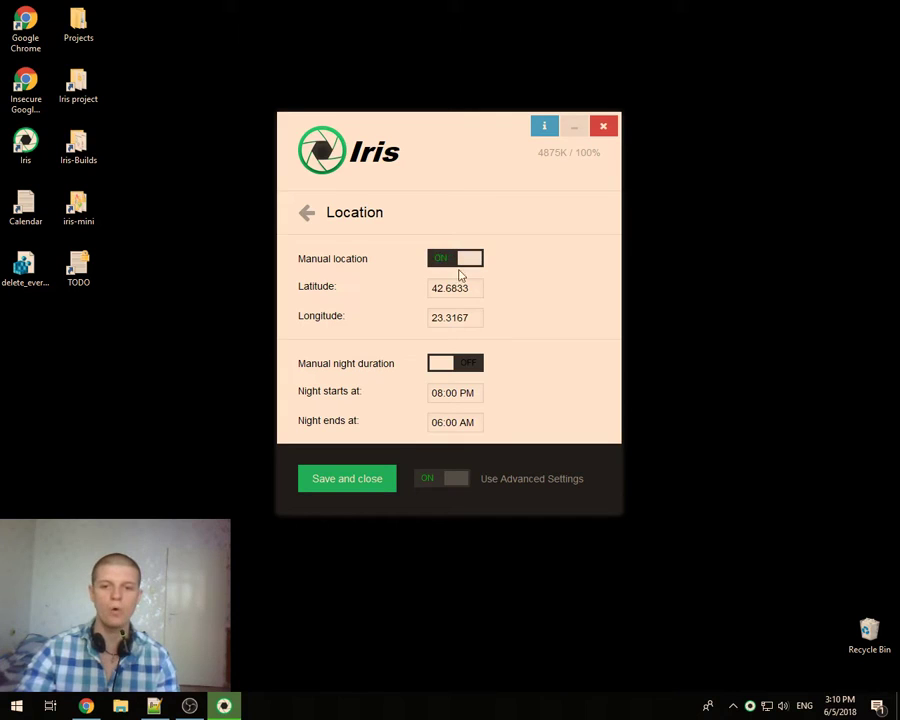
double_click(439, 288)
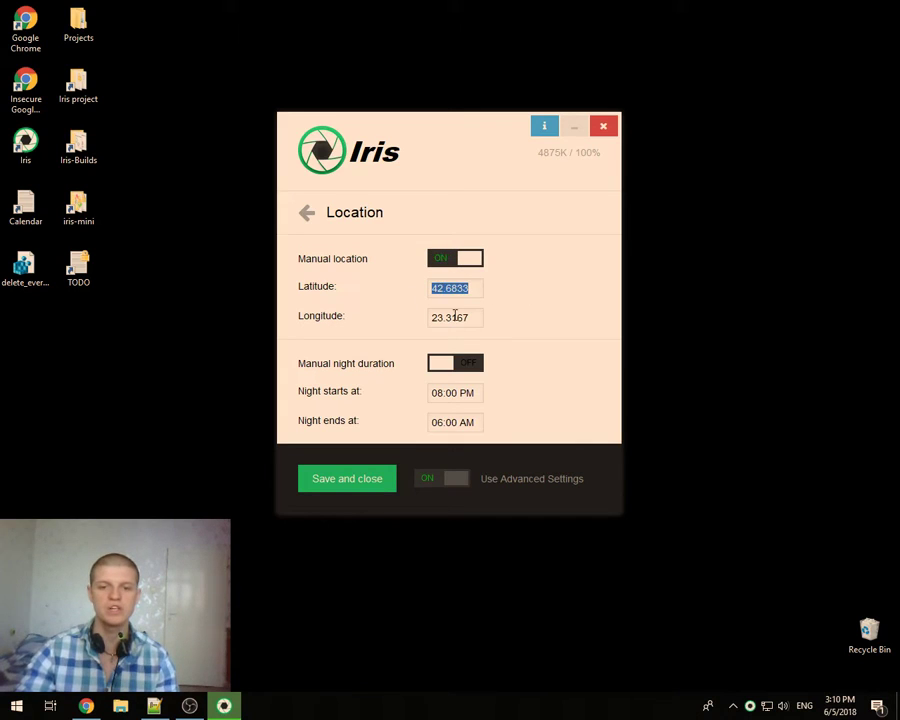
double_click(455, 317)
click(466, 260)
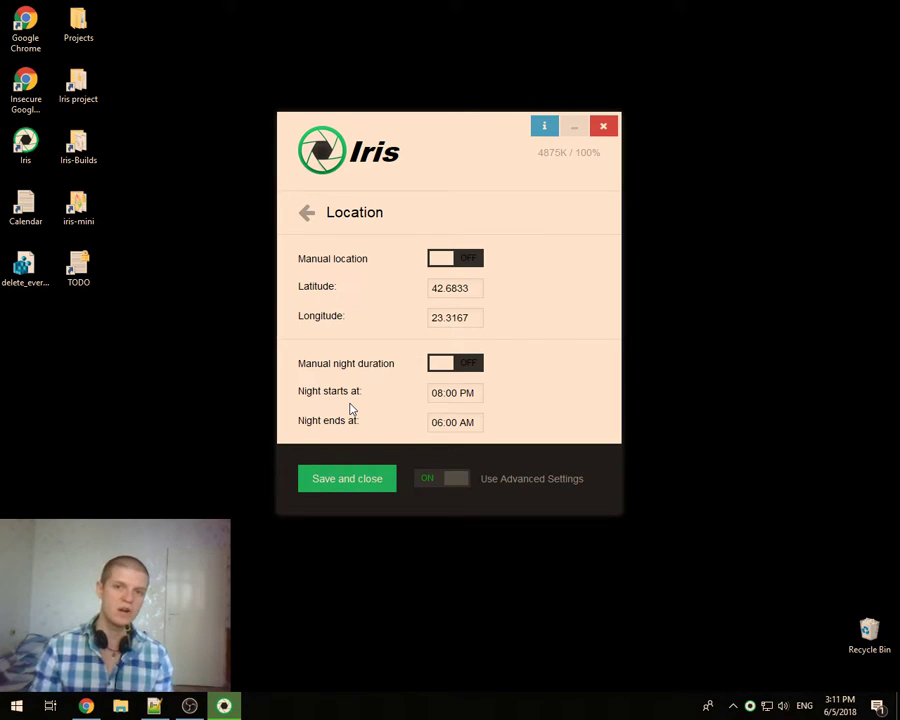
Turn on Manual night duration and set the night to start at 03:00 PM
click(441, 365)
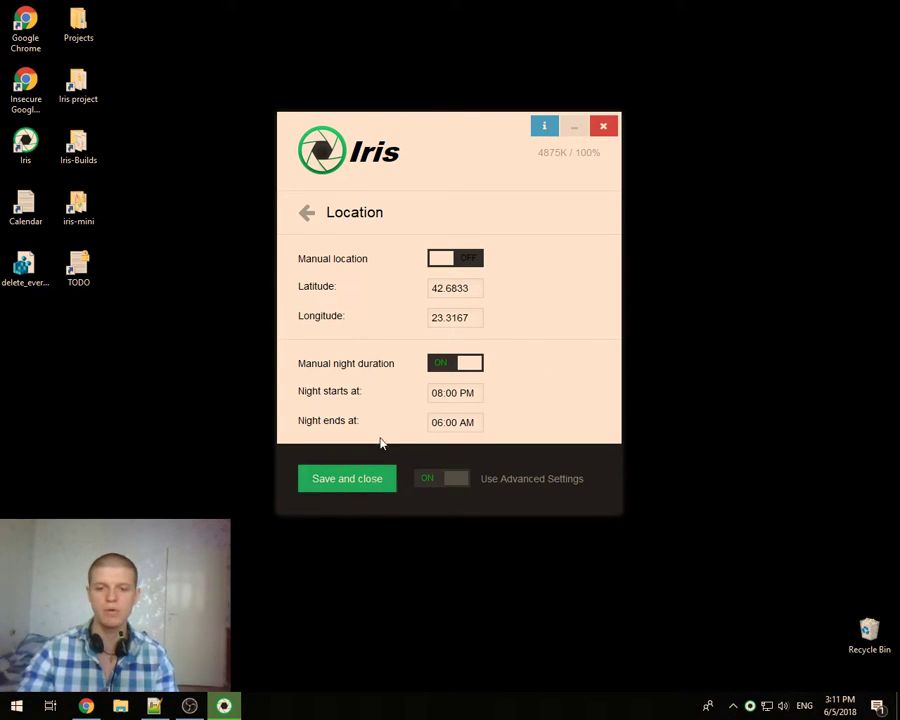
click(435, 393)
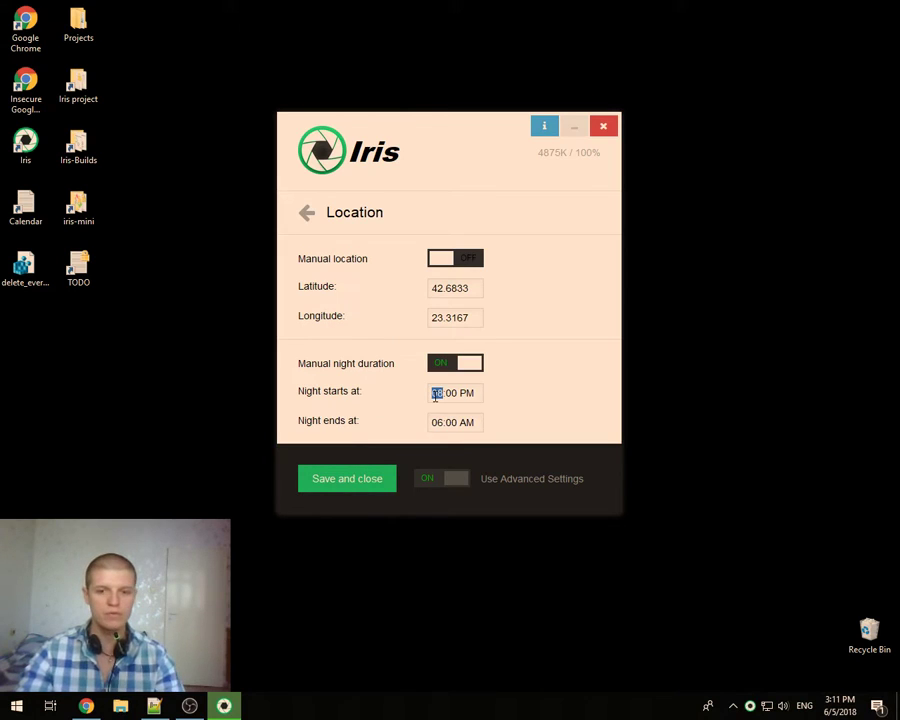
text(03)
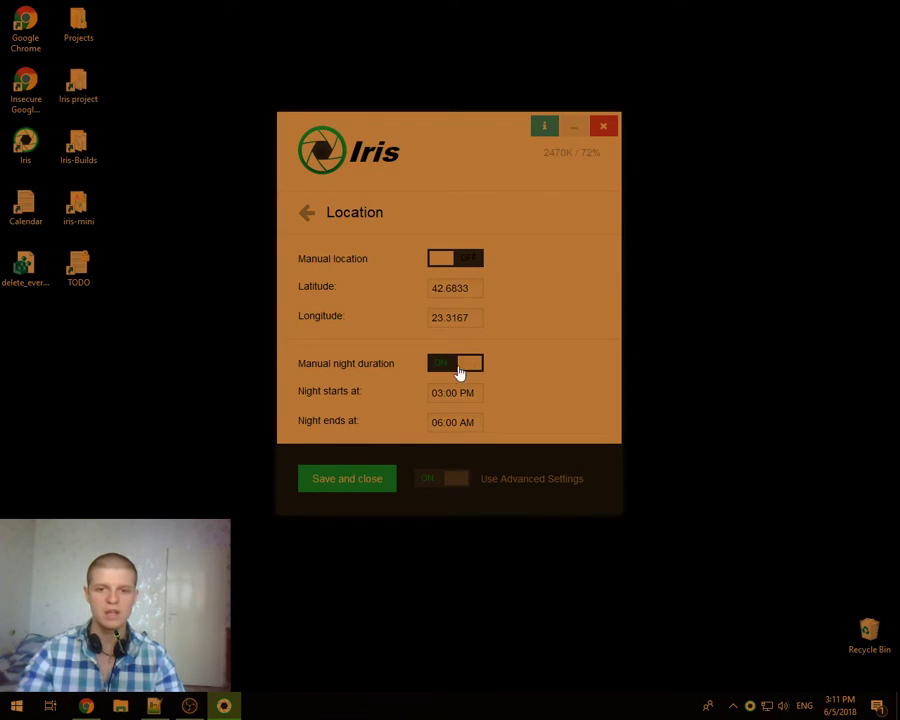
Move the night start to 04:00 PM and on to 05:00 PM
click(435, 393)
text(04)
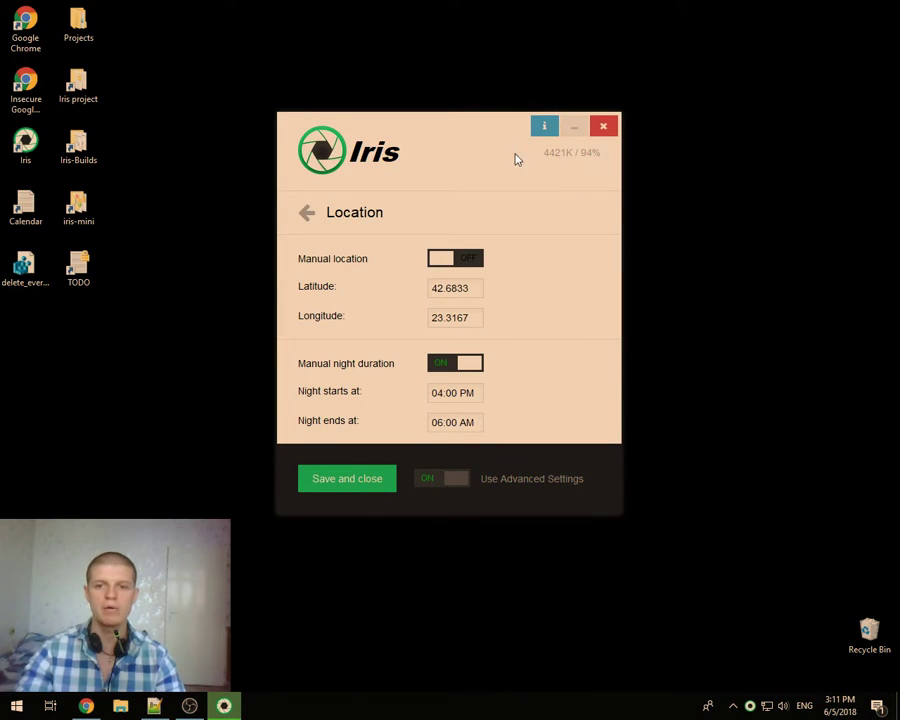
mouse_move(537, 204)
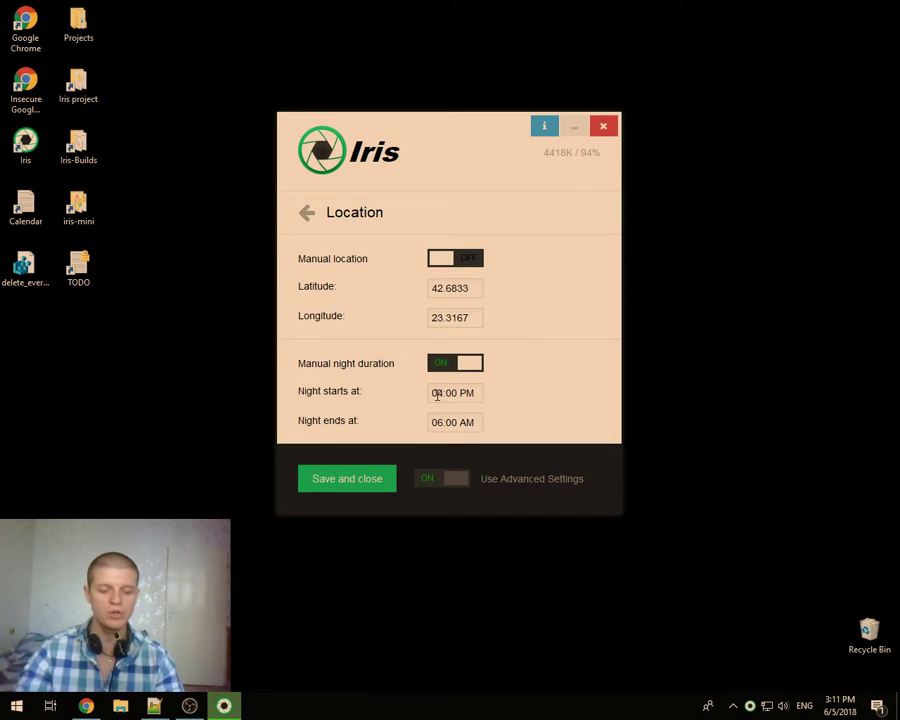
text(05)
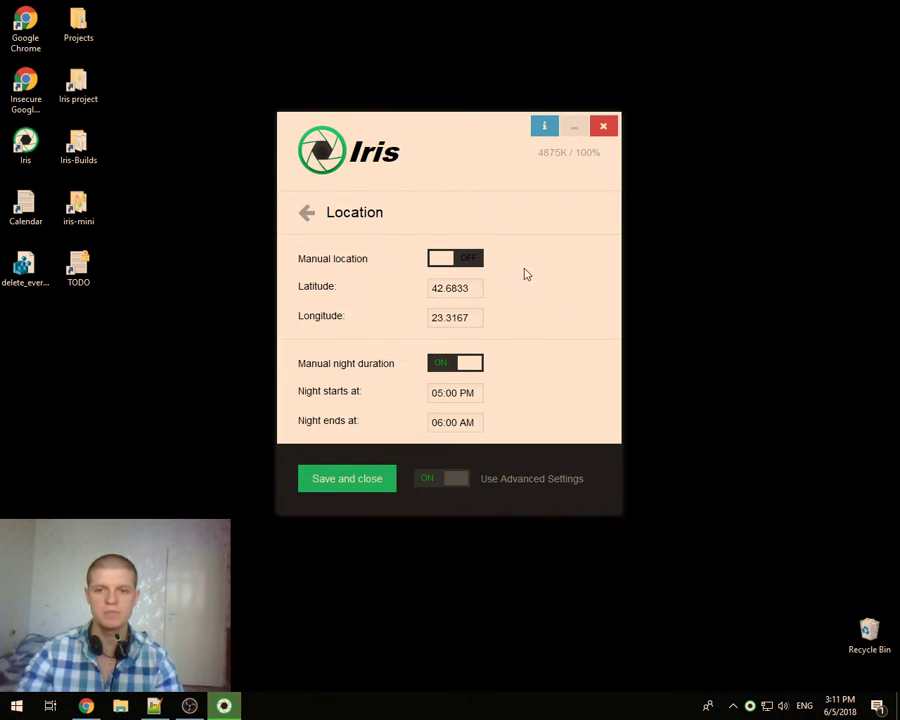
Go back to the settings list, open Blue light, and raise Day Light to 78
click(333, 222)
click(420, 214)
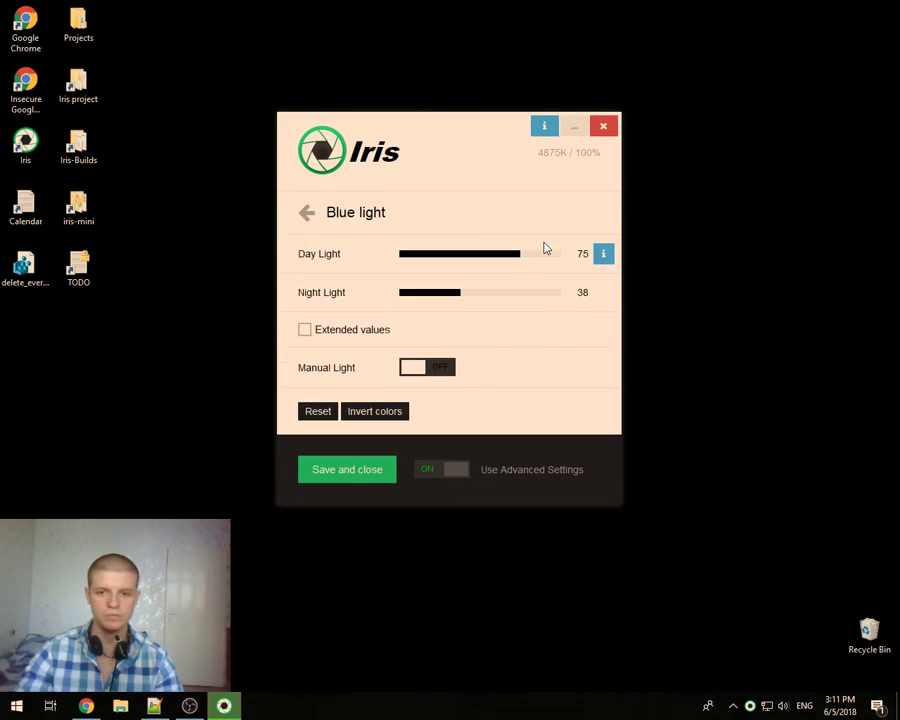
click(529, 255)
drag(529, 259, 524, 260)
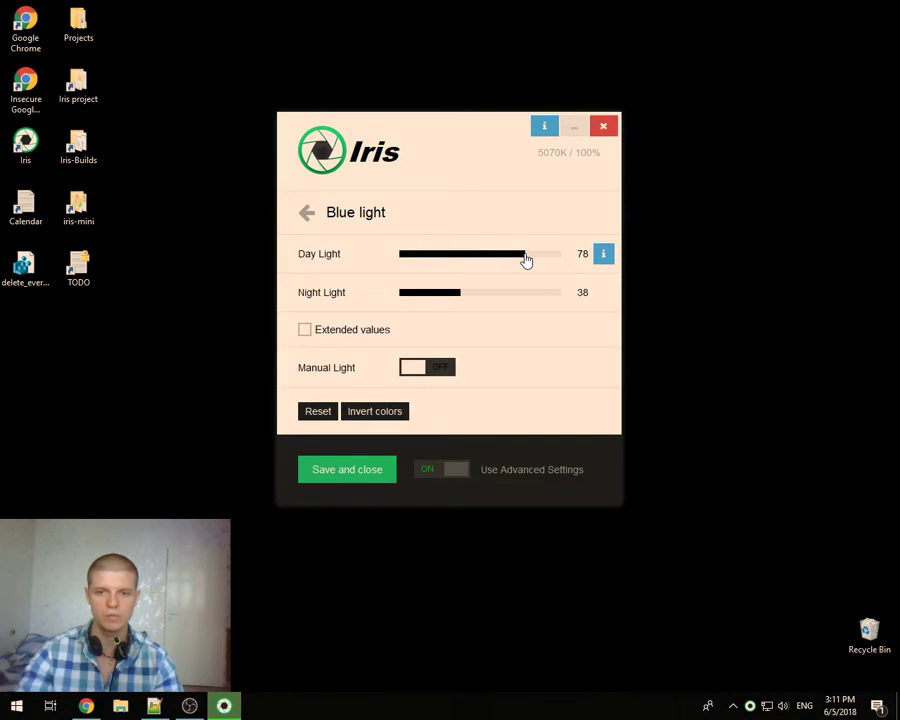
Open the Transition settings and temporarily circle the day, night, sleep and pause transition durations in red
click(295, 212)
click(396, 344)
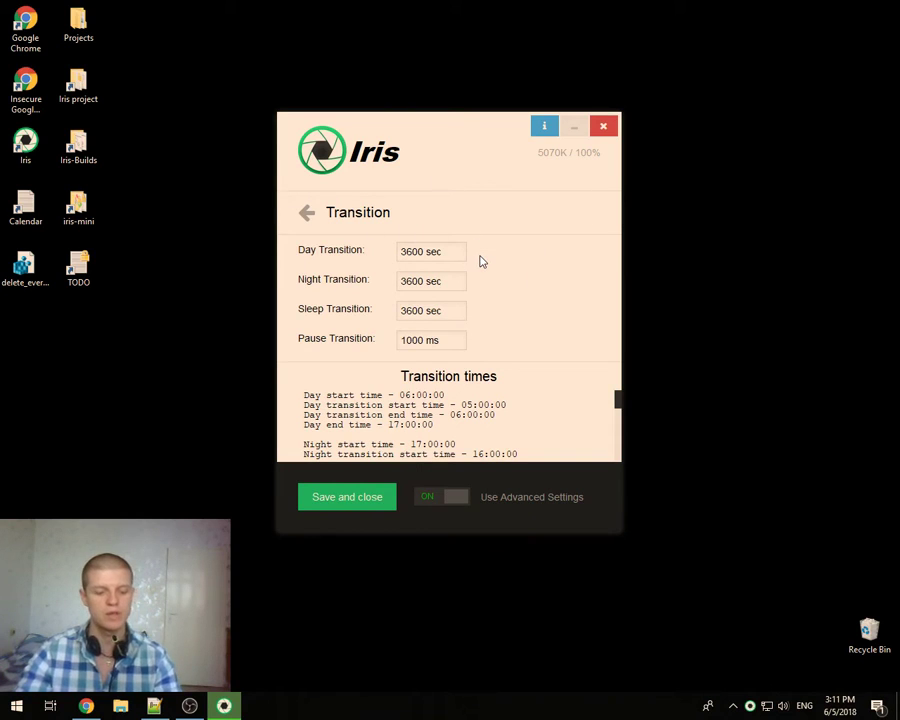
key(ctrl+2)
mouse_move(513, 230)
mouse_down()
mouse_move(460, 364)
mouse_move(395, 222)
mouse_up()
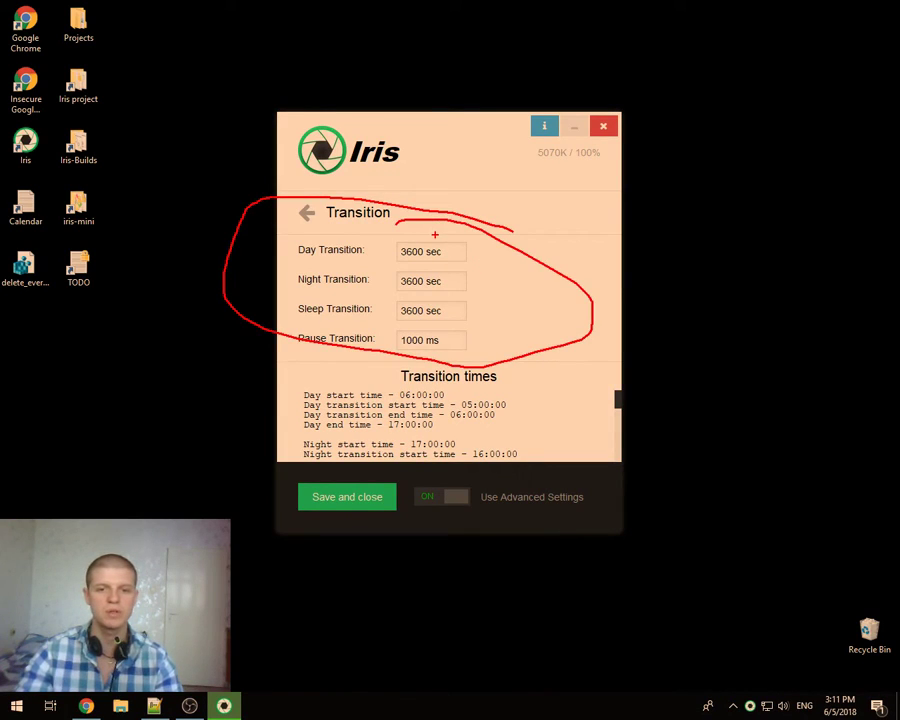
key(Escape)
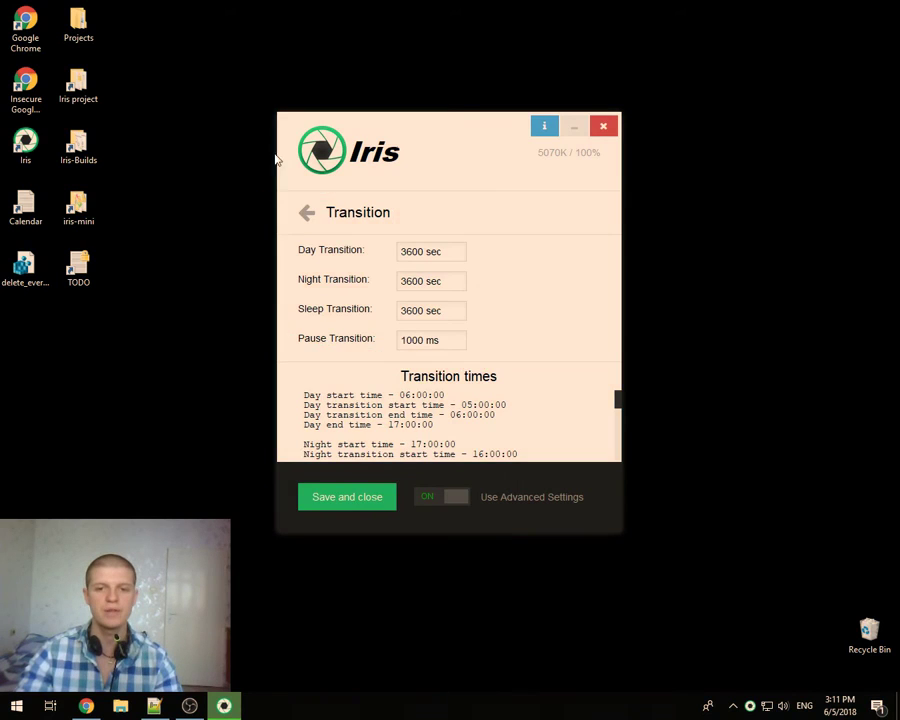
Return to the Location settings, set the night to start at 04:00 PM, and open the Blue light page
click(307, 216)
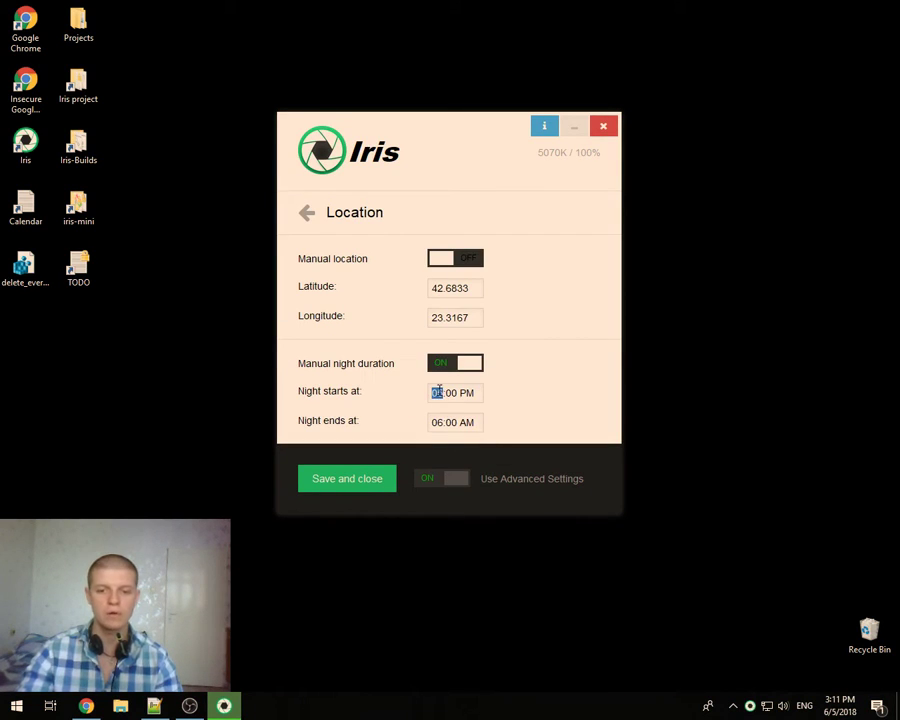
text(4)
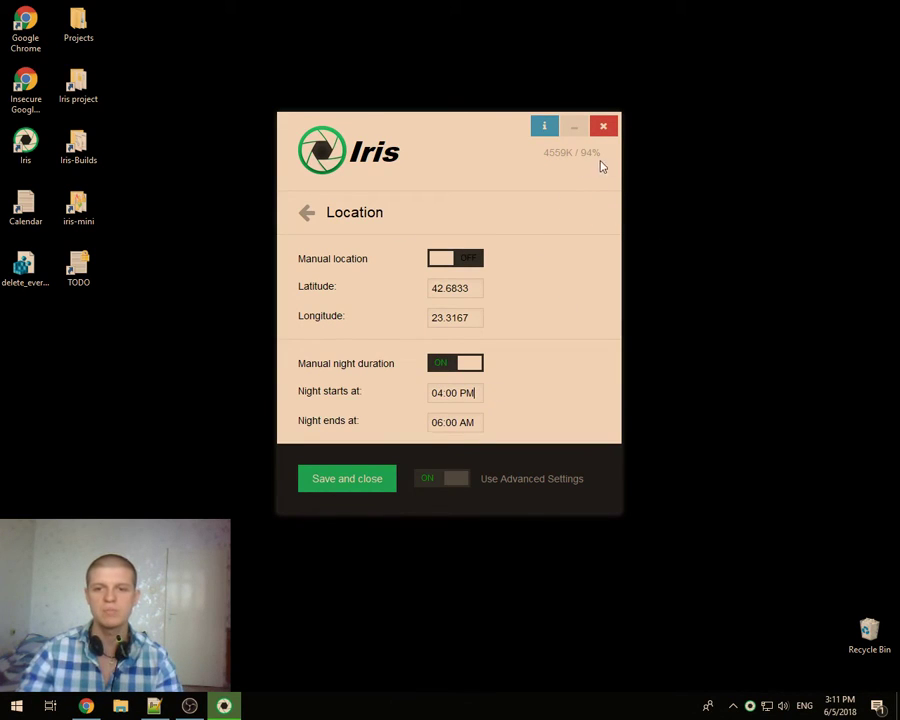
click(313, 224)
click(395, 222)
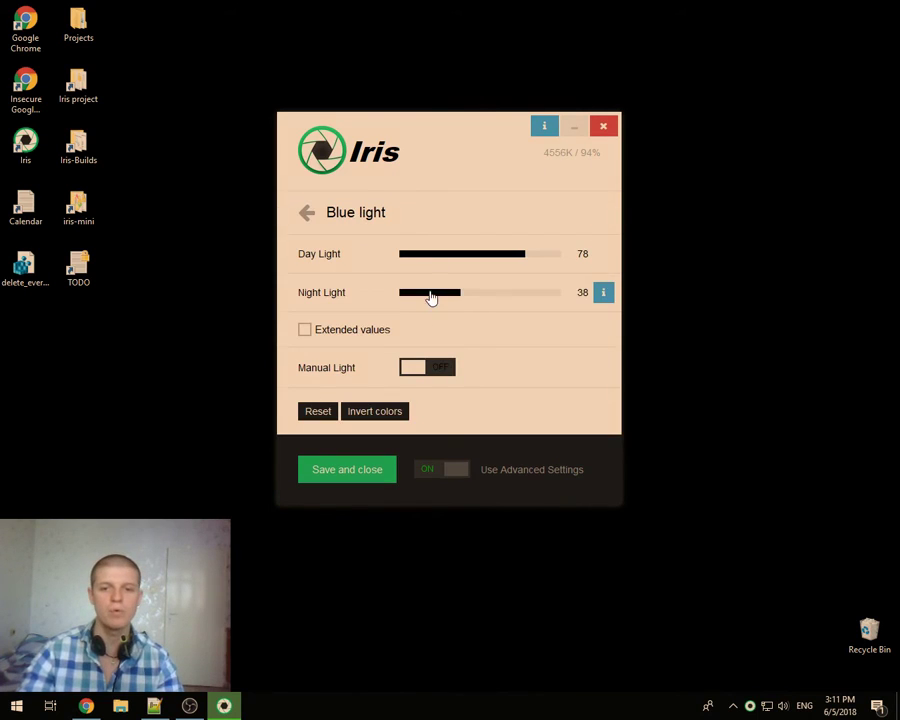
Lower Night Light to 0 and return to the Location settings
drag(431, 297, 385, 295)
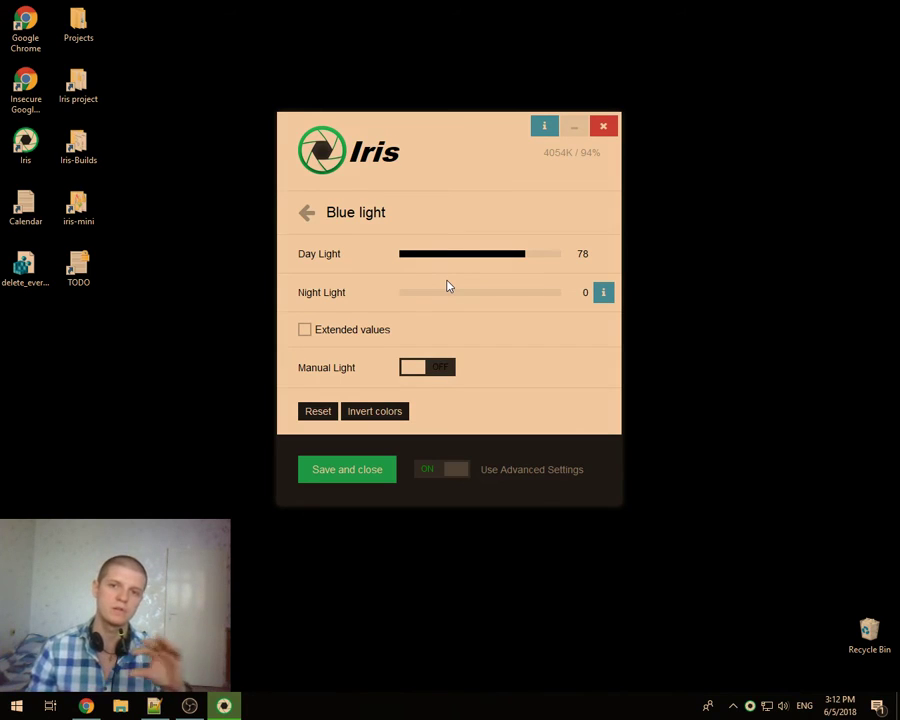
click(308, 214)
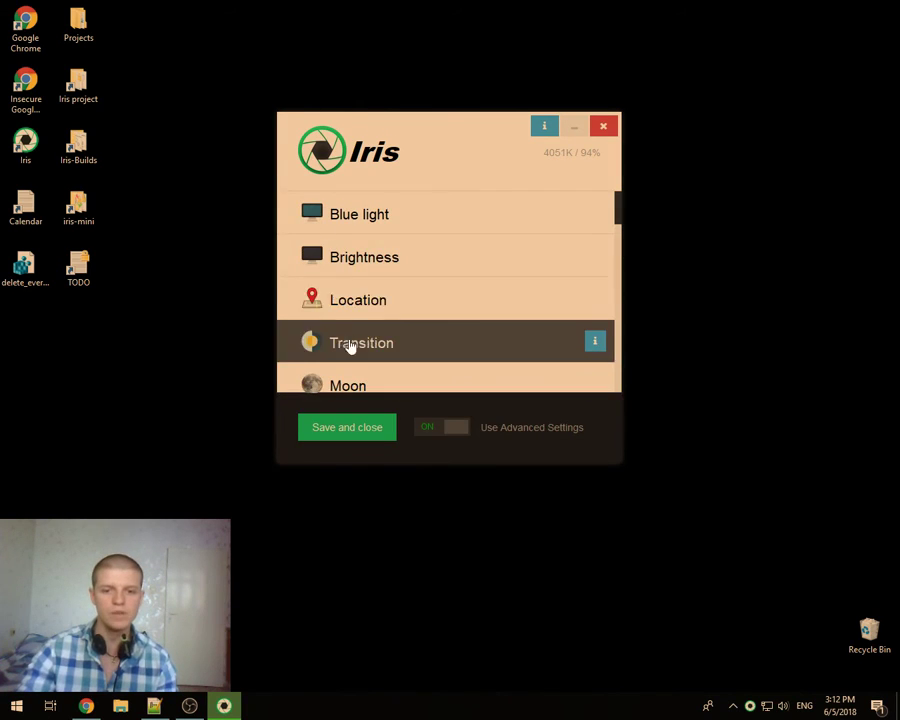
click(390, 310)
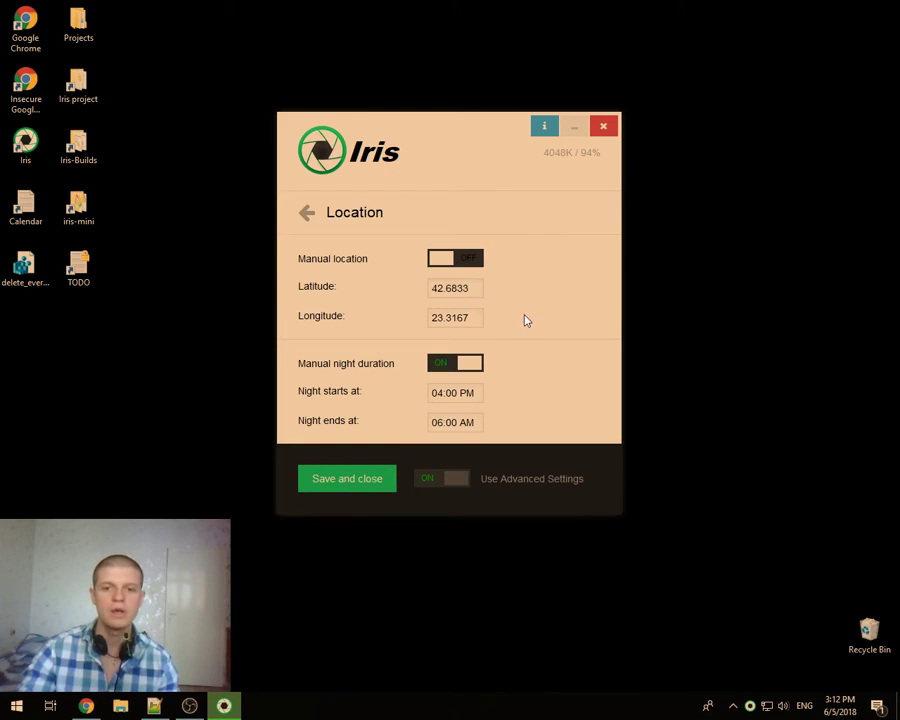
Try manual location in place of manual night duration, and switch back to manual night duration
click(474, 366)
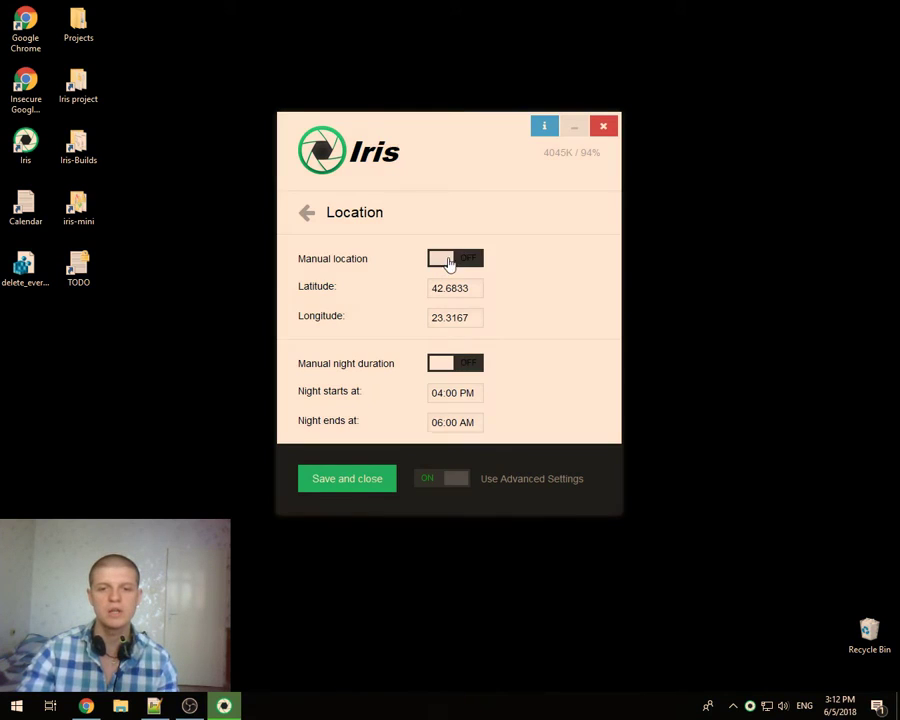
click(452, 259)
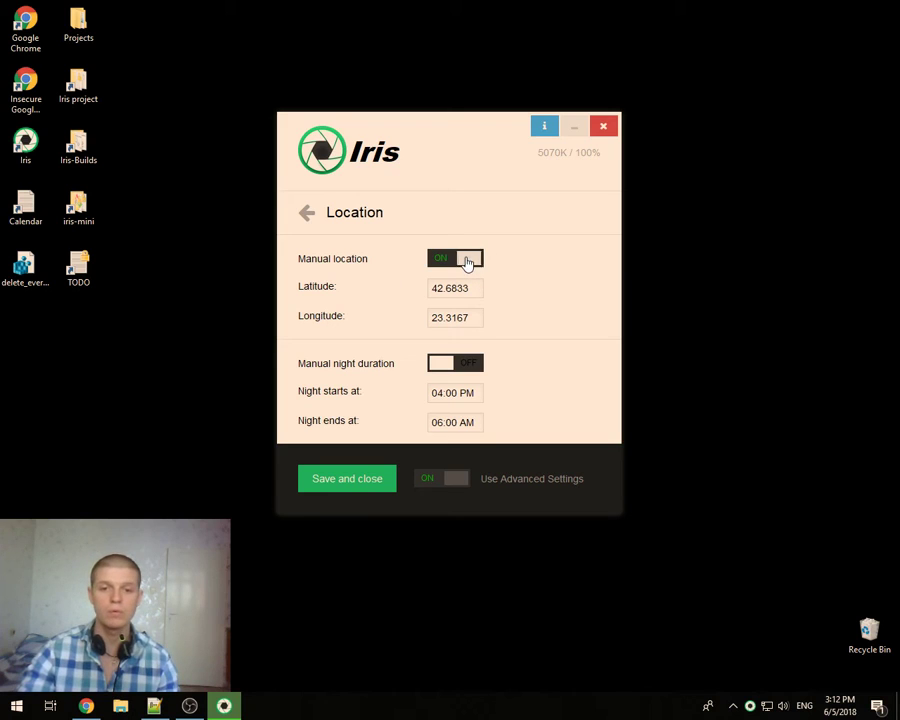
click(466, 262)
click(466, 366)
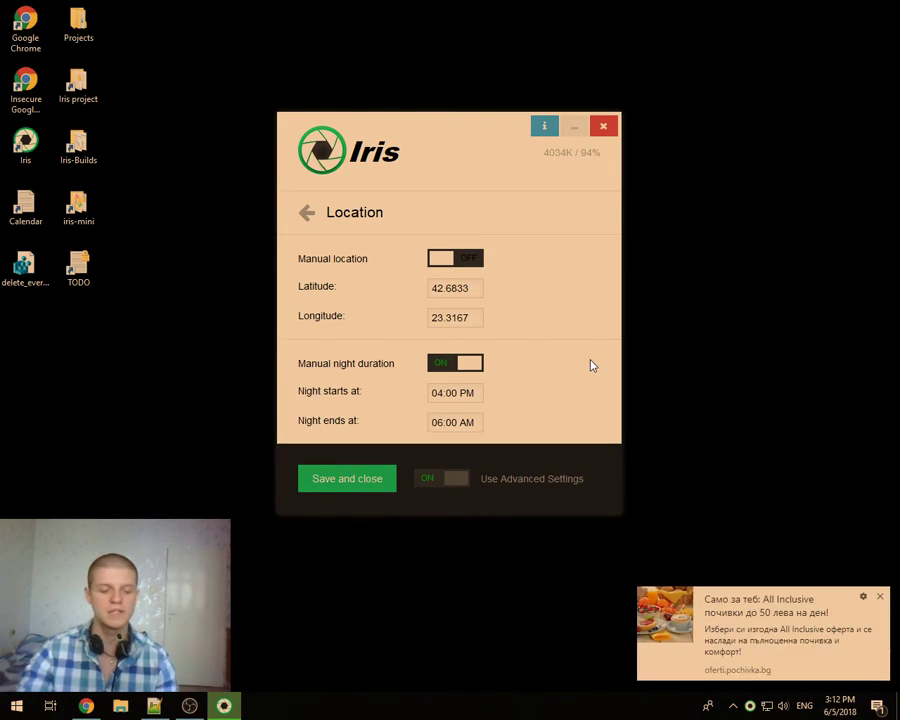
Temporarily circle the manual night duration settings in red twice, dismissing the notification popup in between
key(ctrl+2)
mouse_move(577, 344)
mouse_down()
mouse_move(325, 435)
mouse_move(526, 336)
mouse_up()
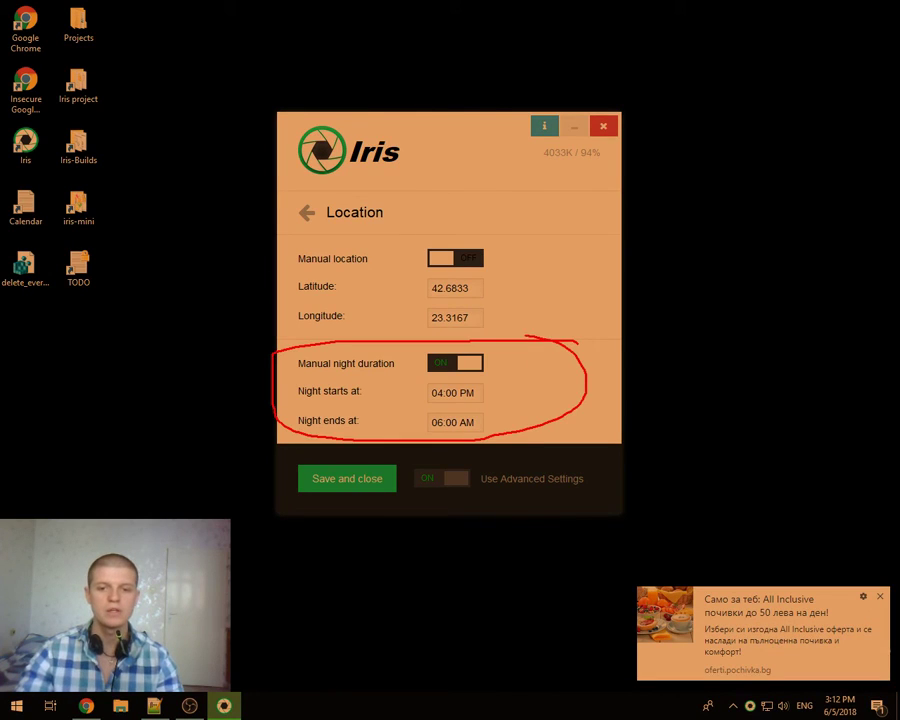
key(Escape)
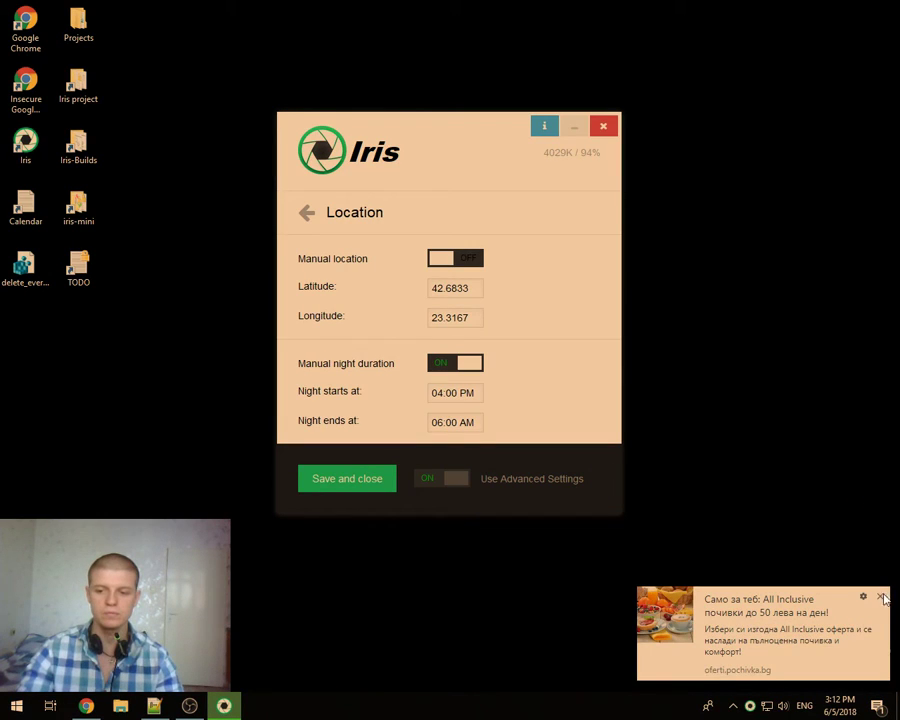
click(881, 597)
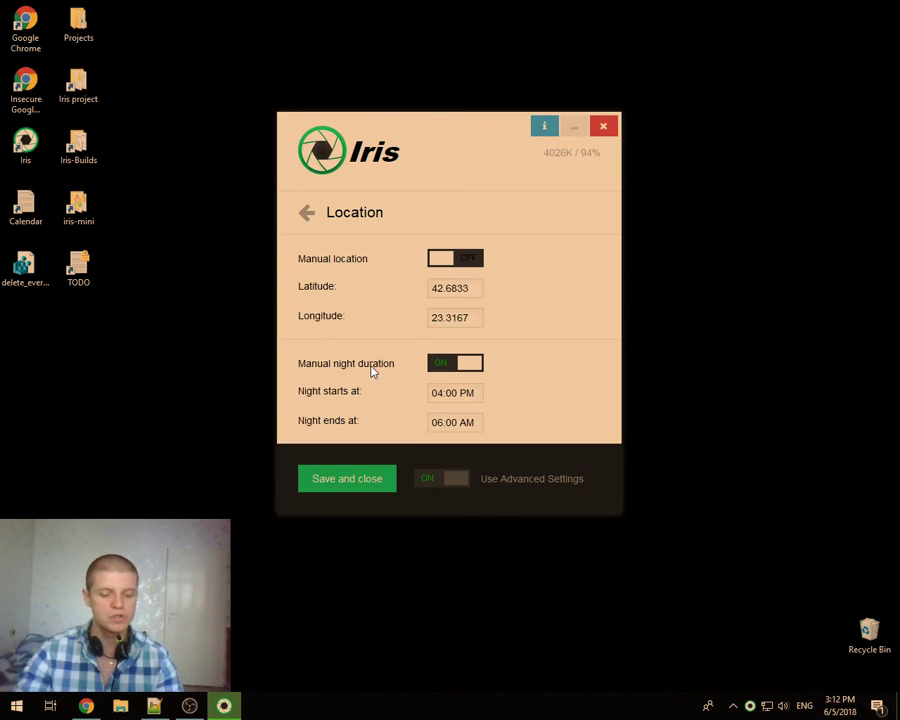
key(ctrl+2)
mouse_move(585, 343)
mouse_down()
mouse_move(327, 365)
mouse_move(543, 432)
mouse_move(565, 350)
mouse_up()
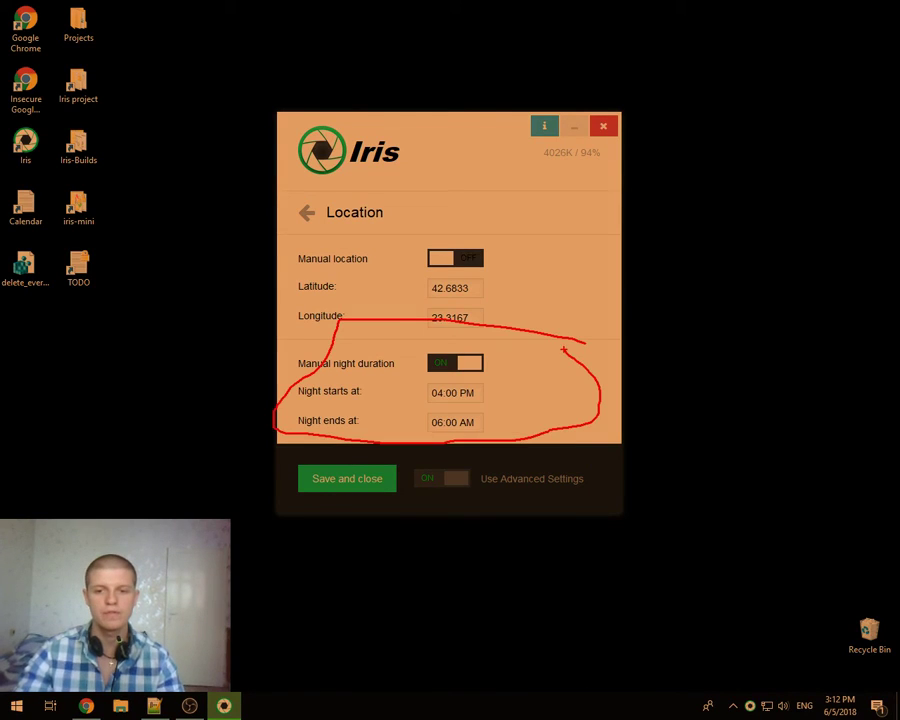
key(Escape)
With manual location switched off, set the night to start at 08:00 PM and turn off manual night duration
click(440, 258)
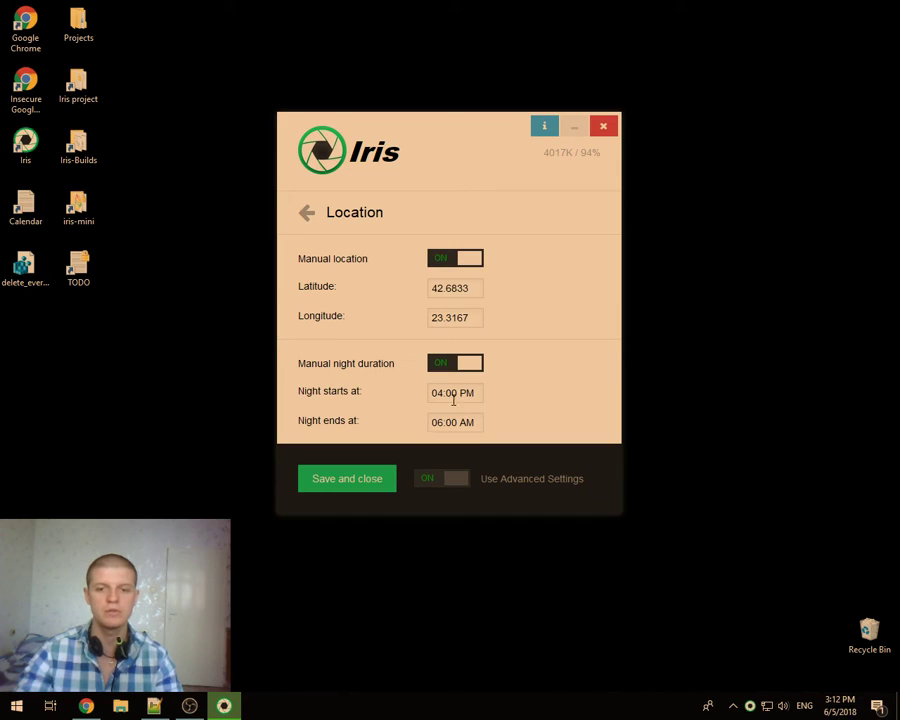
click(472, 257)
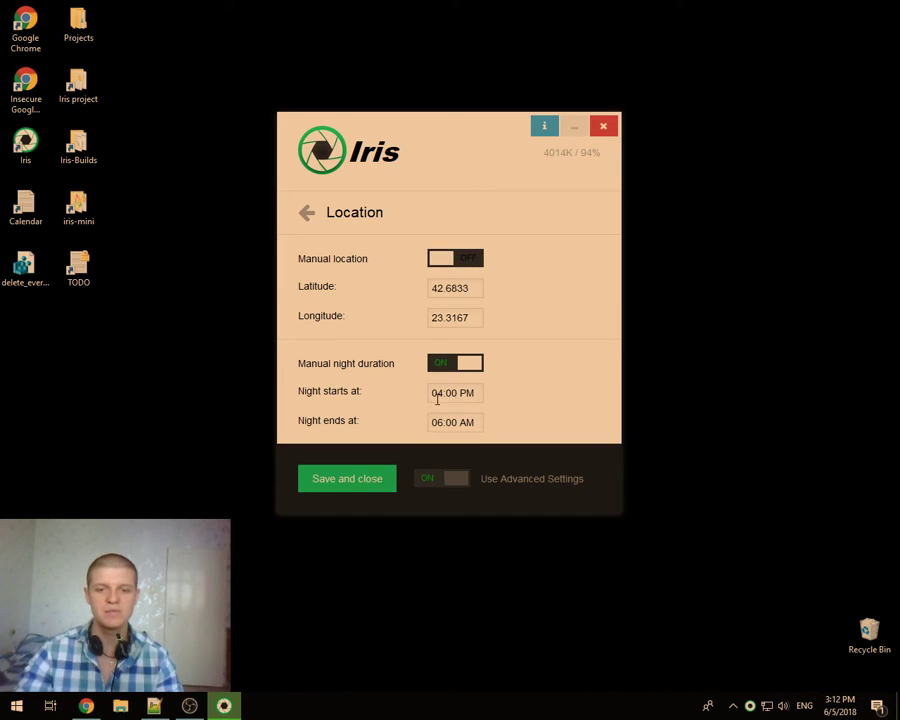
text(8)
click(510, 368)
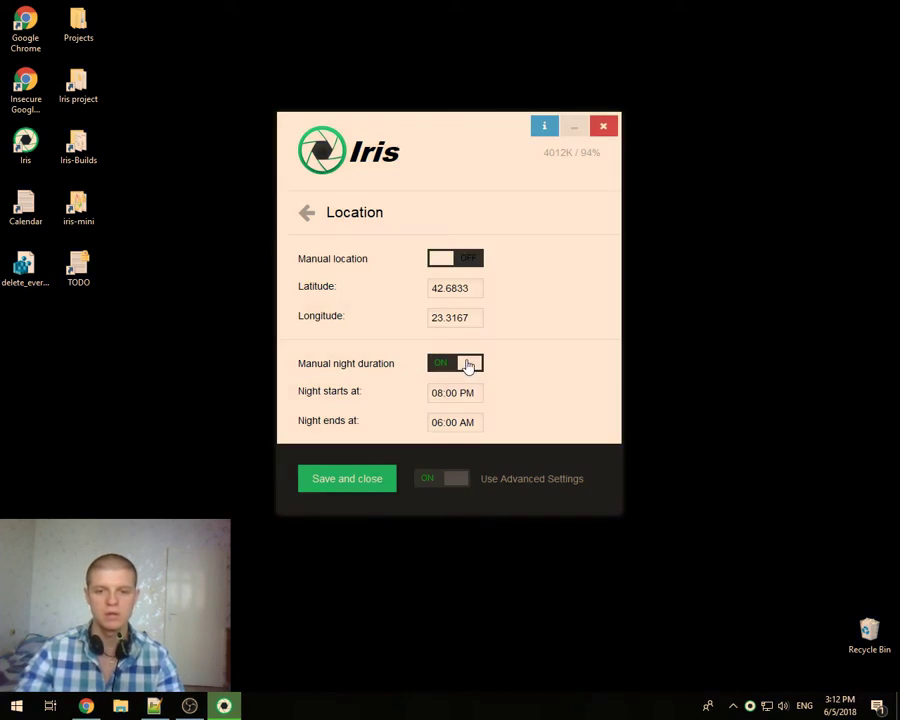
click(467, 364)
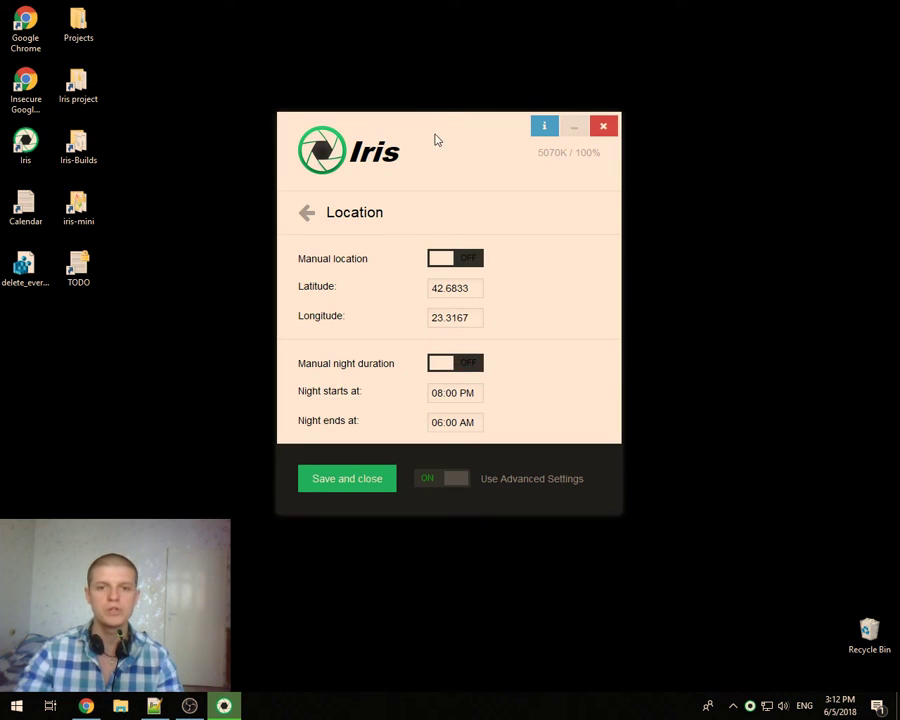
drag(437, 132, 435, 142)
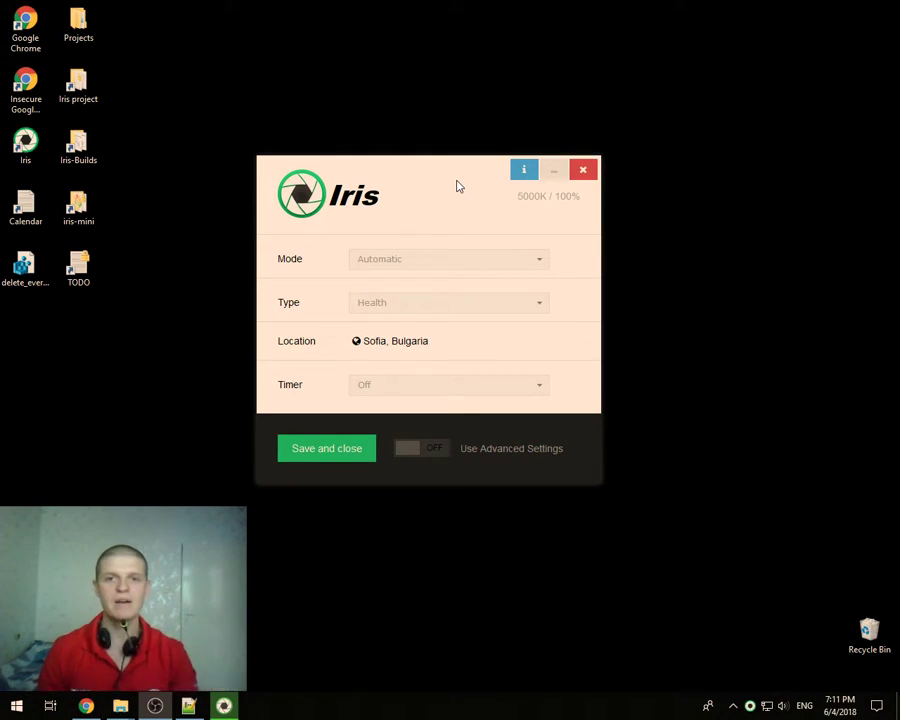
Change the Type to Sleep to preview it, and set it back to Health
click(408, 307)
click(374, 346)
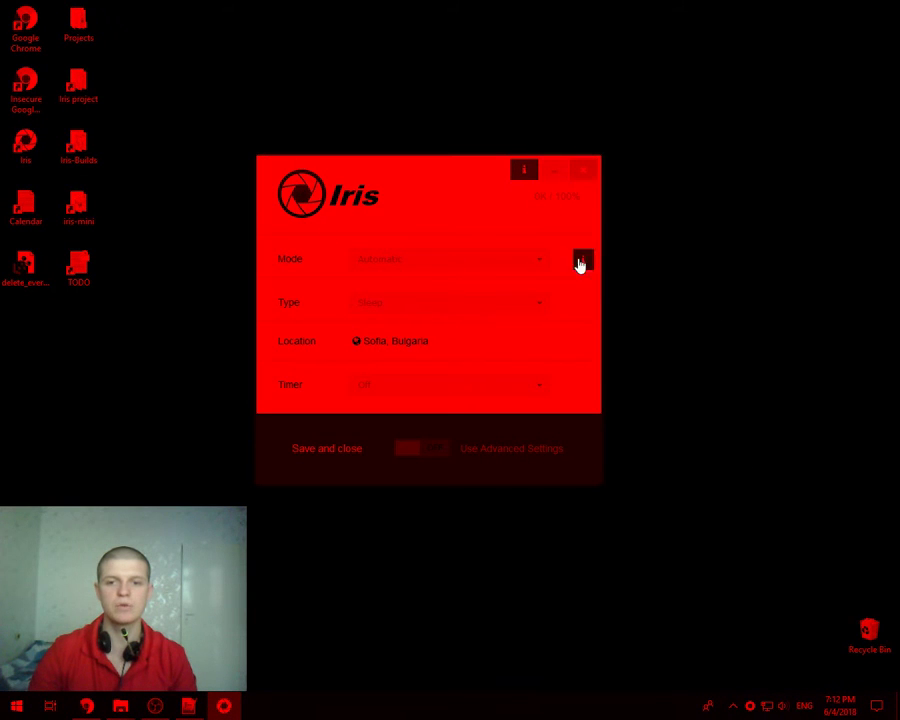
click(418, 306)
click(376, 334)
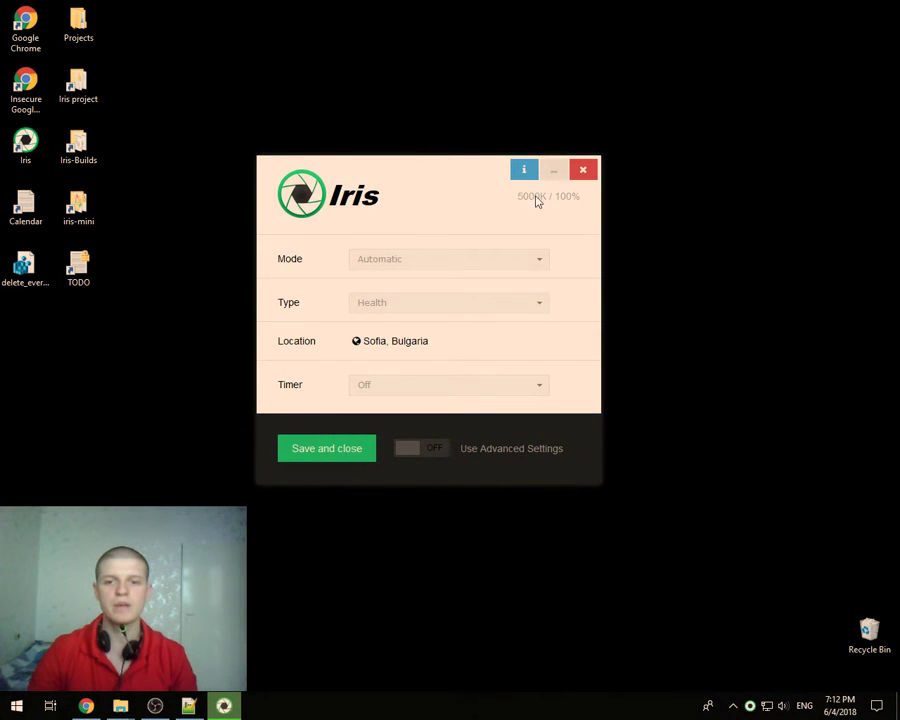
Set the Mode to Manual and reposition the settings window slightly on the desktop
click(420, 262)
click(379, 306)
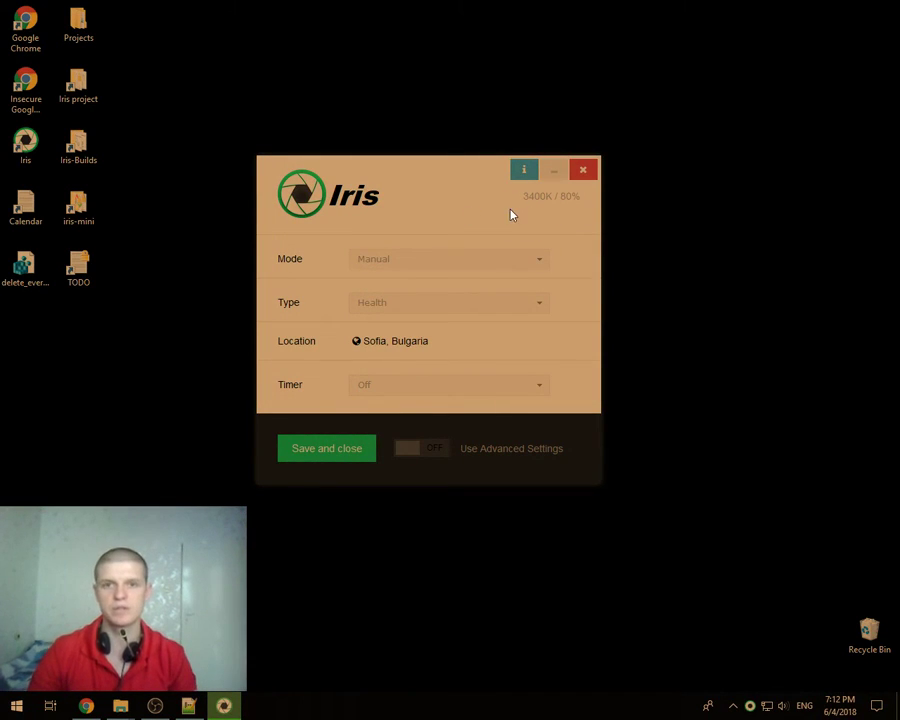
mouse_move(427, 263)
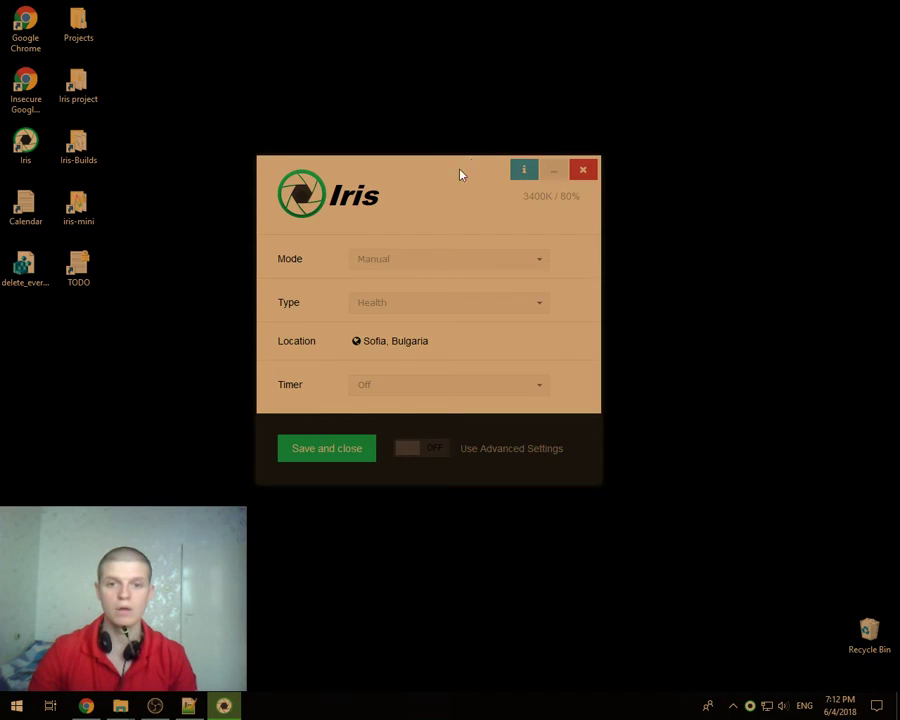
drag(460, 175, 433, 163)
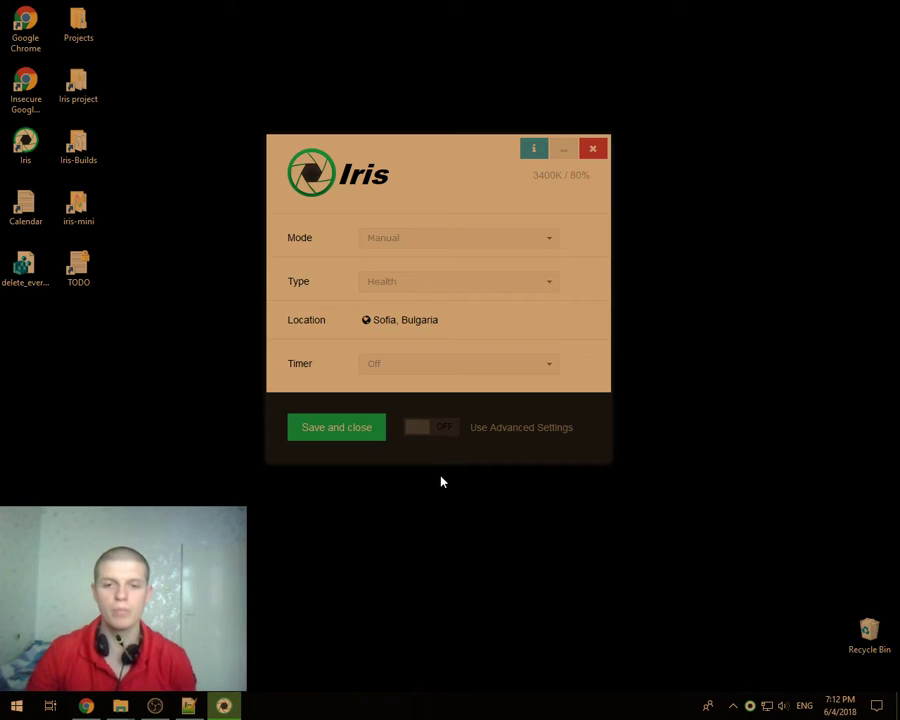
Turn on the advanced settings and lower Day Light to 70 on the Blue light page
click(424, 424)
scroll(374, 318, up, 5)
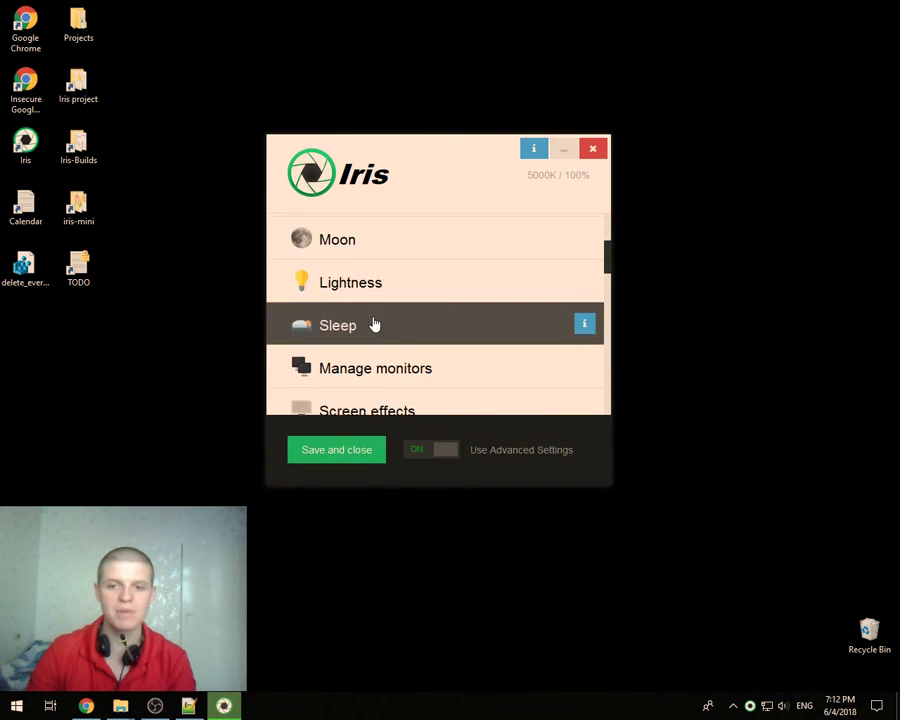
click(369, 240)
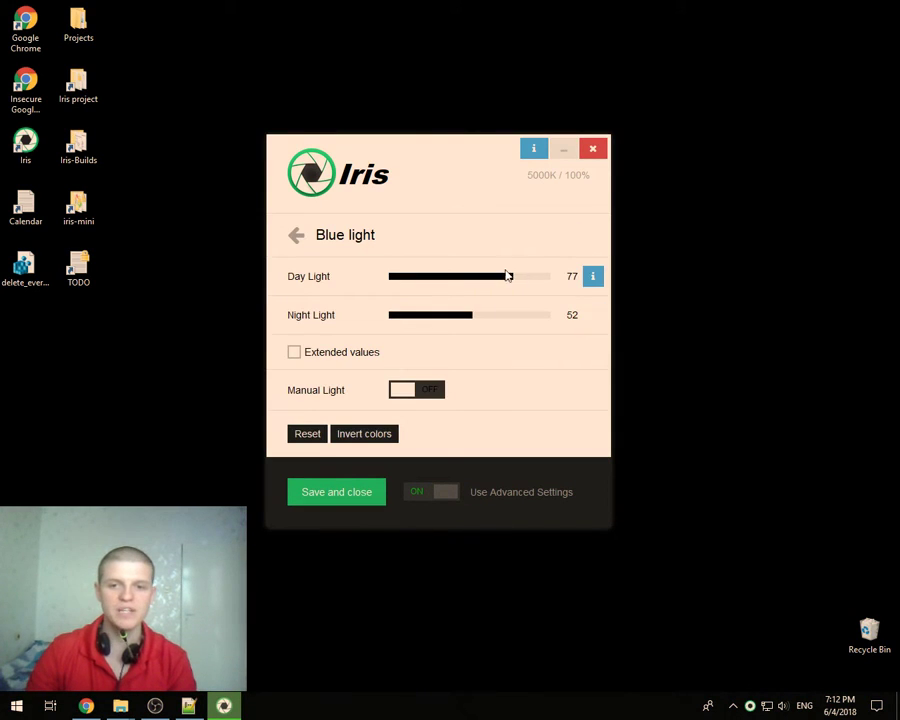
mouse_move(502, 285)
mouse_down()
mouse_move(408, 283)
mouse_move(534, 283)
mouse_move(460, 283)
mouse_move(500, 280)
mouse_up()
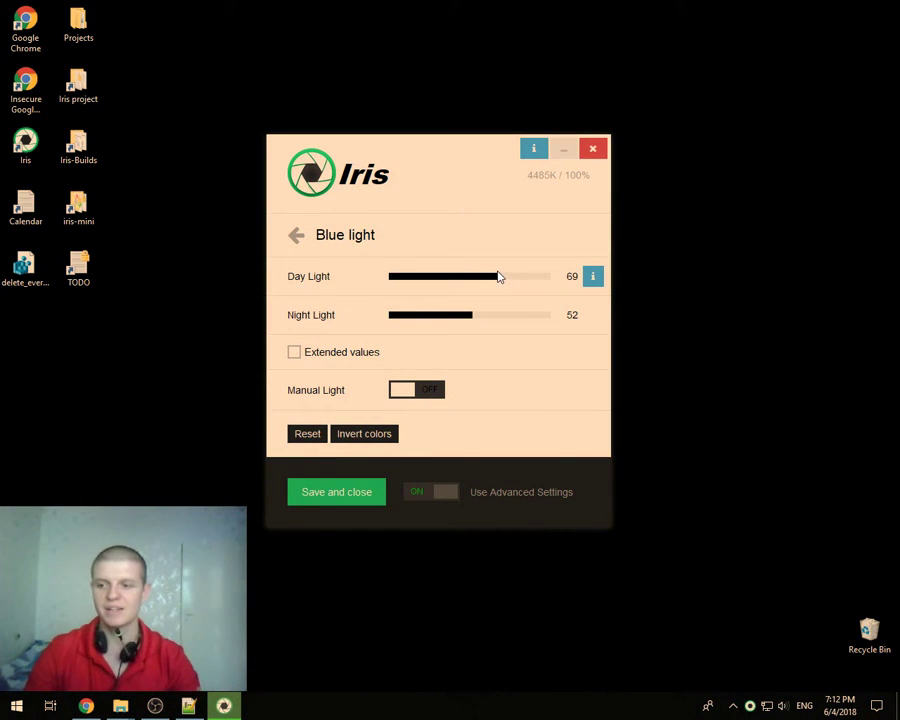
mouse_move(490, 281)
mouse_down()
mouse_move(455, 285)
mouse_move(514, 287)
mouse_move(460, 287)
mouse_move(500, 286)
mouse_up()
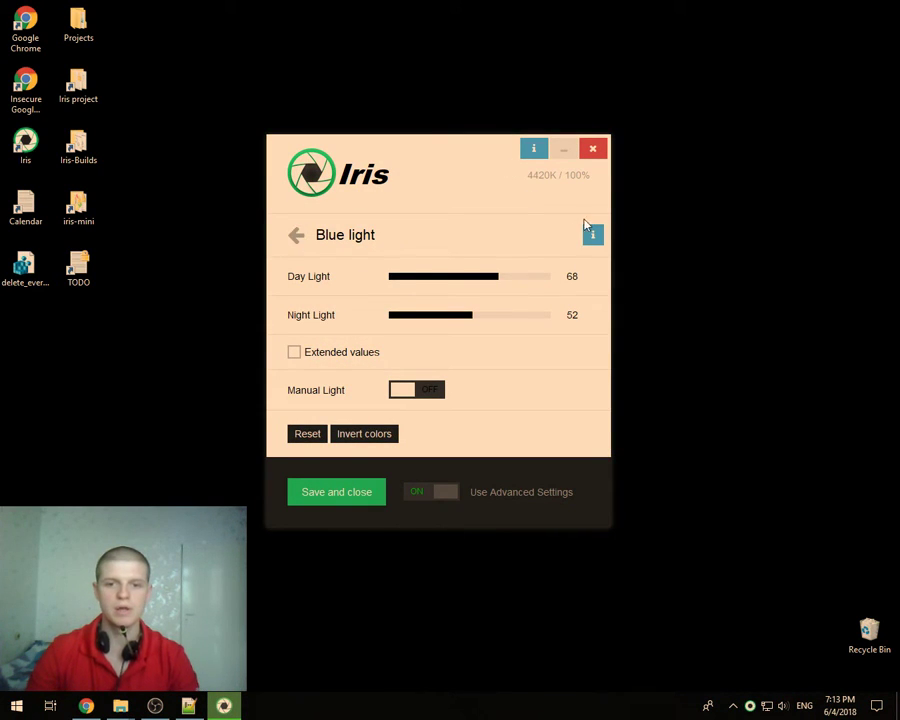
mouse_move(515, 287)
mouse_down()
mouse_move(550, 284)
mouse_move(396, 285)
mouse_move(536, 295)
mouse_move(503, 293)
mouse_up()
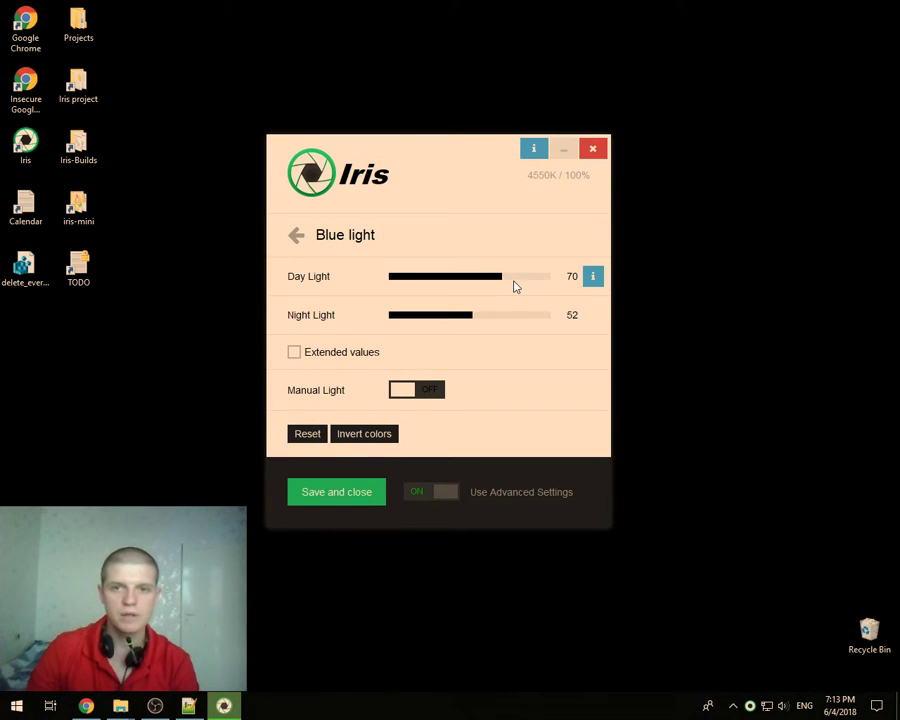
Lower the Day Light value to 46 and raise it back up to 85
drag(507, 287, 464, 281)
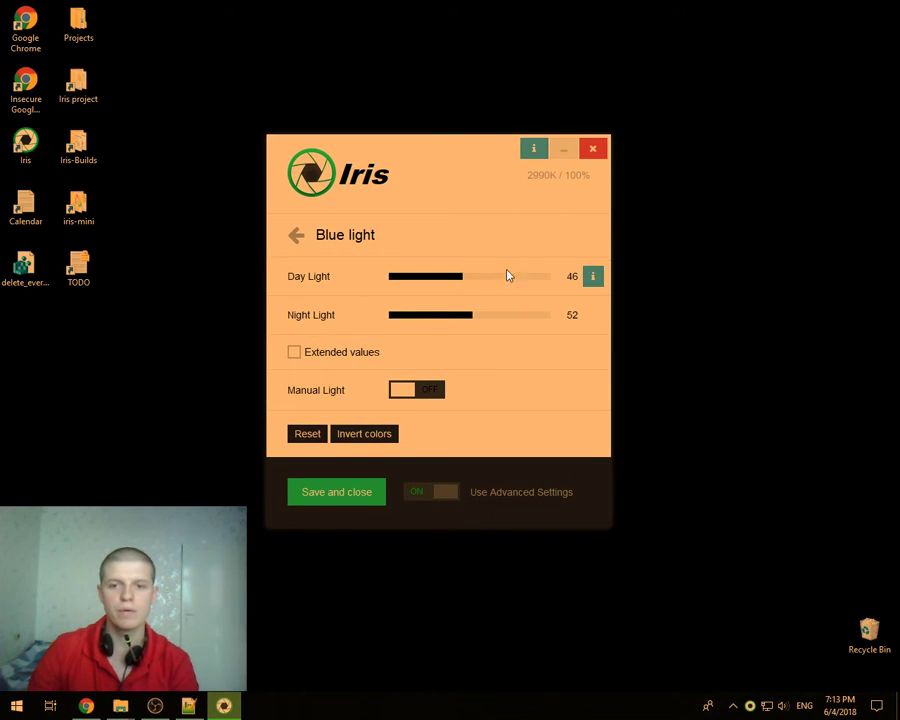
drag(506, 282, 527, 287)
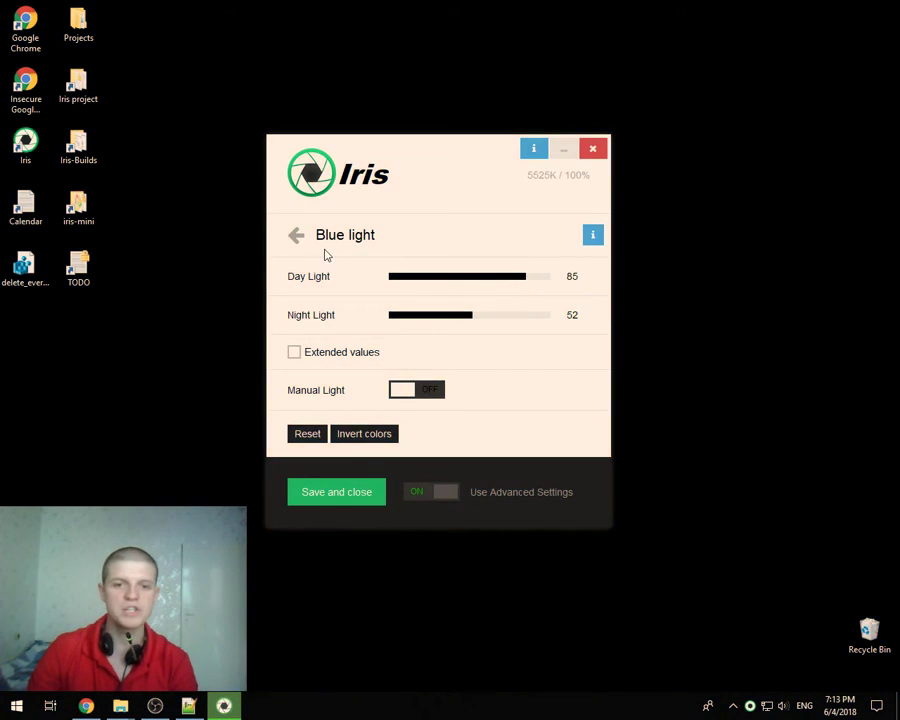
Open the Brightness settings, lower the Day Brightness and bring it back up to 100
click(295, 238)
click(381, 281)
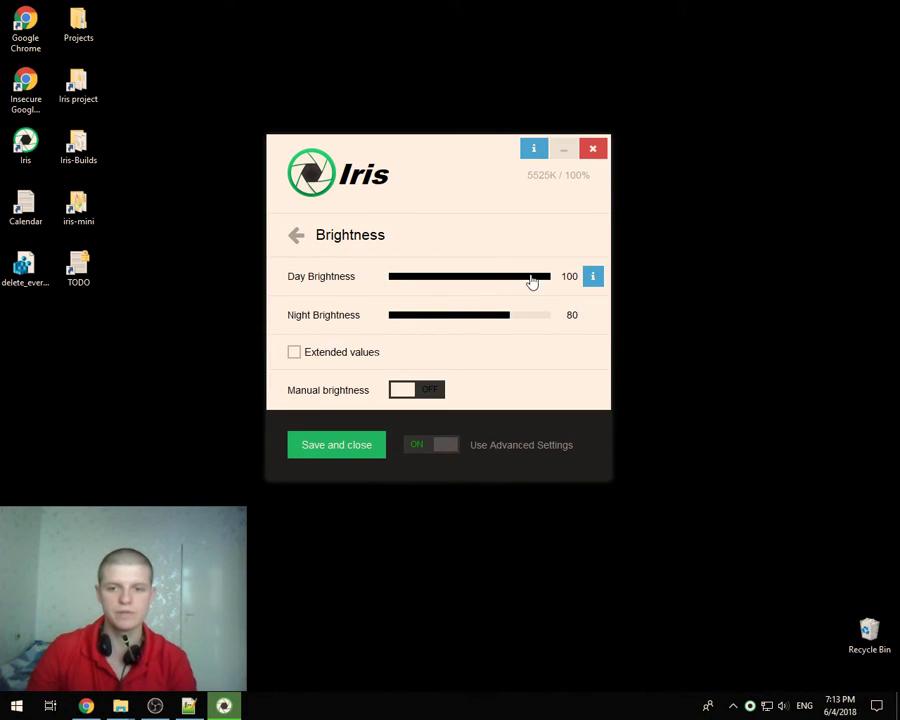
drag(531, 282, 364, 288)
drag(502, 304, 562, 301)
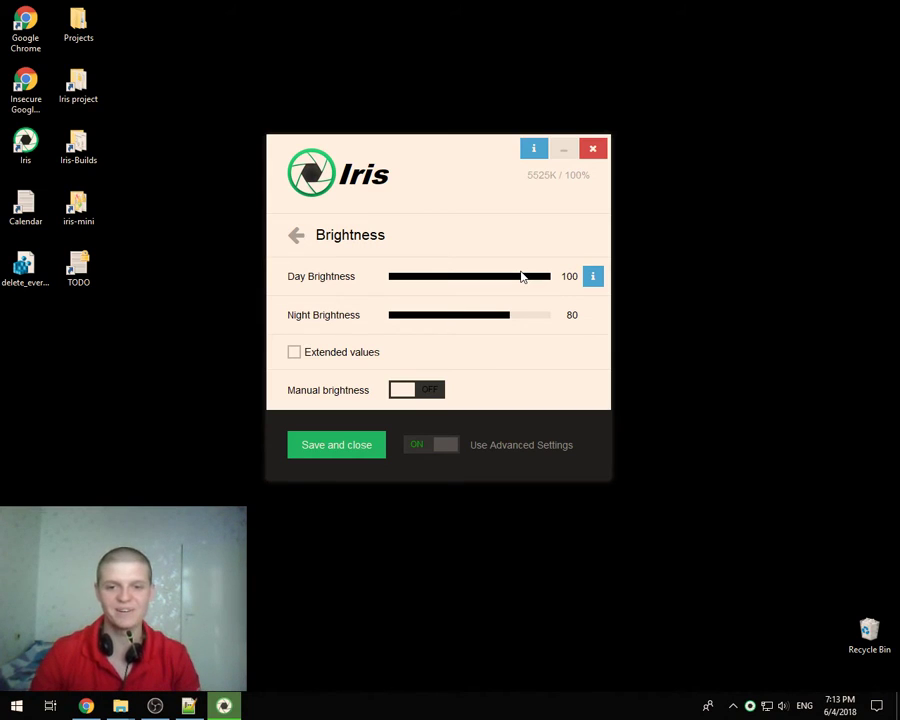
Turn off Use Advanced Settings to return to the basic Mode, Type, Location and Timer options
click(442, 447)
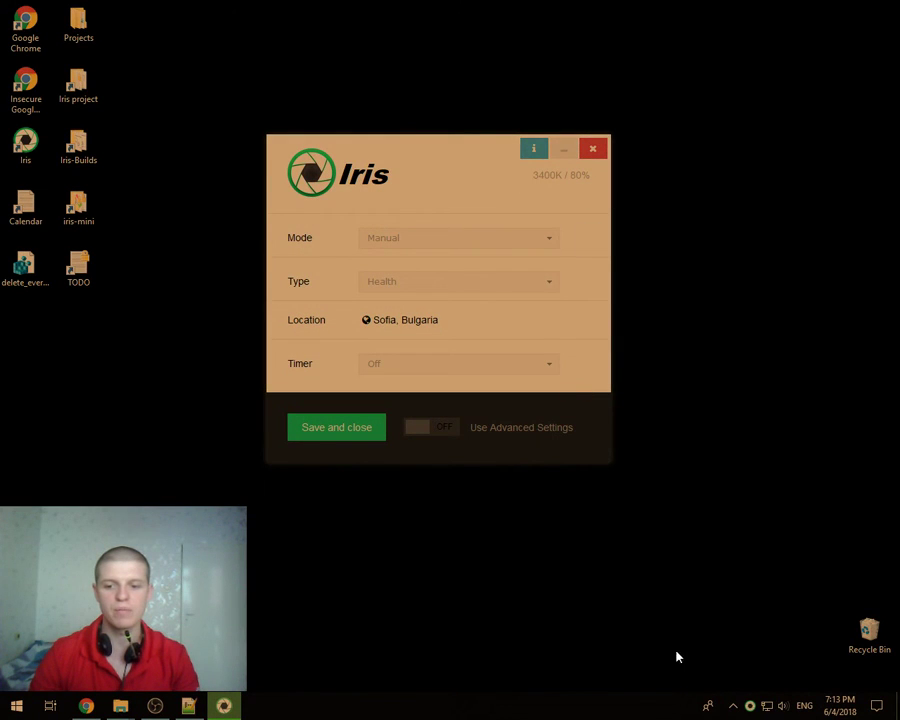
mouse_move(754, 708)
mouse_move(538, 330)
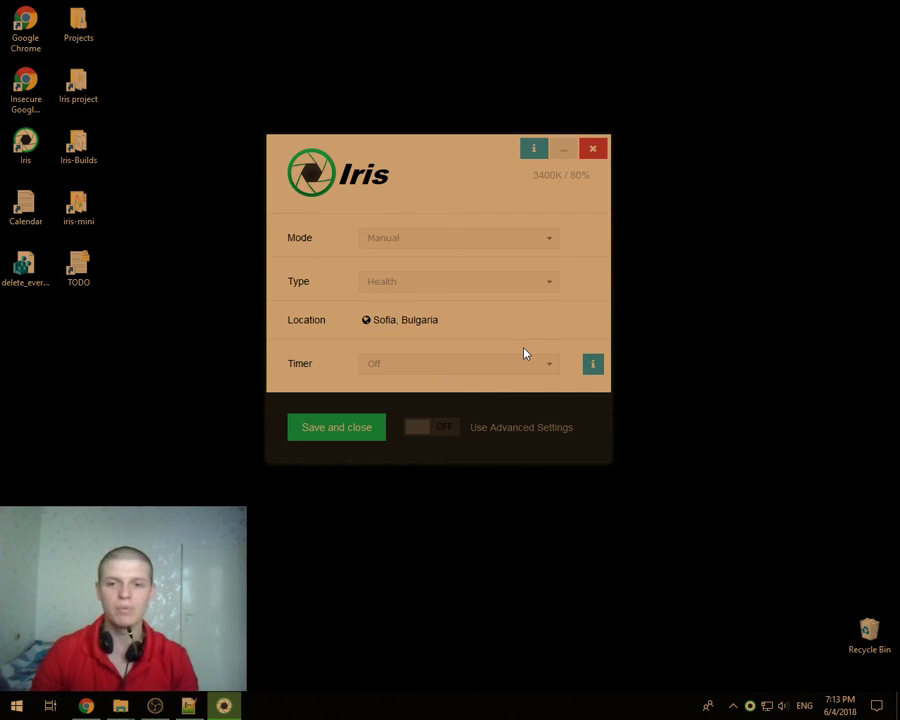
mouse_move(549, 223)
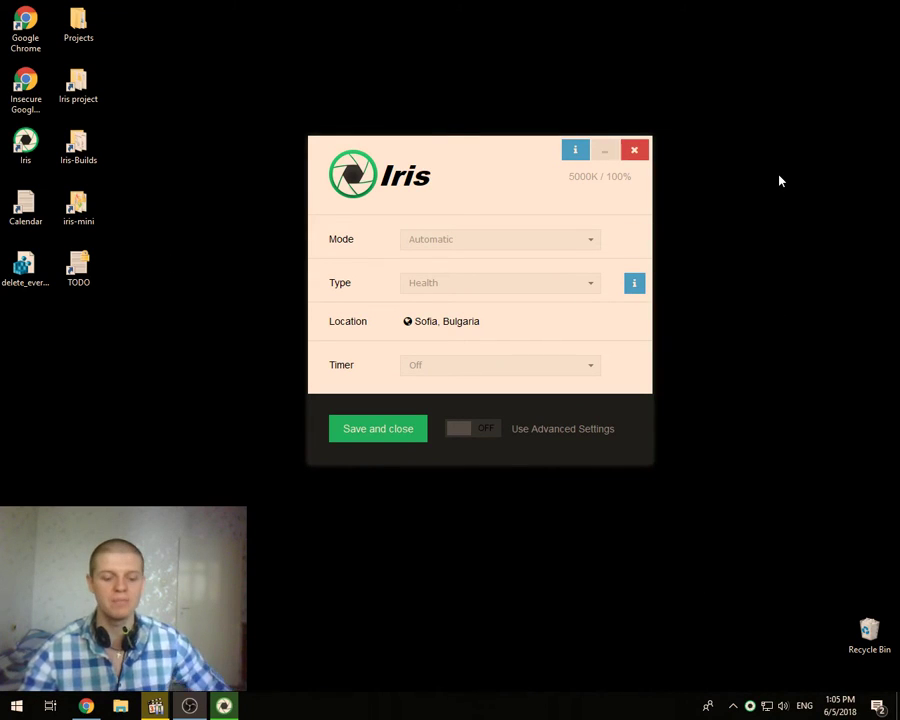
Circle the info, minimize and close controls of the Iris window in red and clear the annotation
key(ctrl+2)
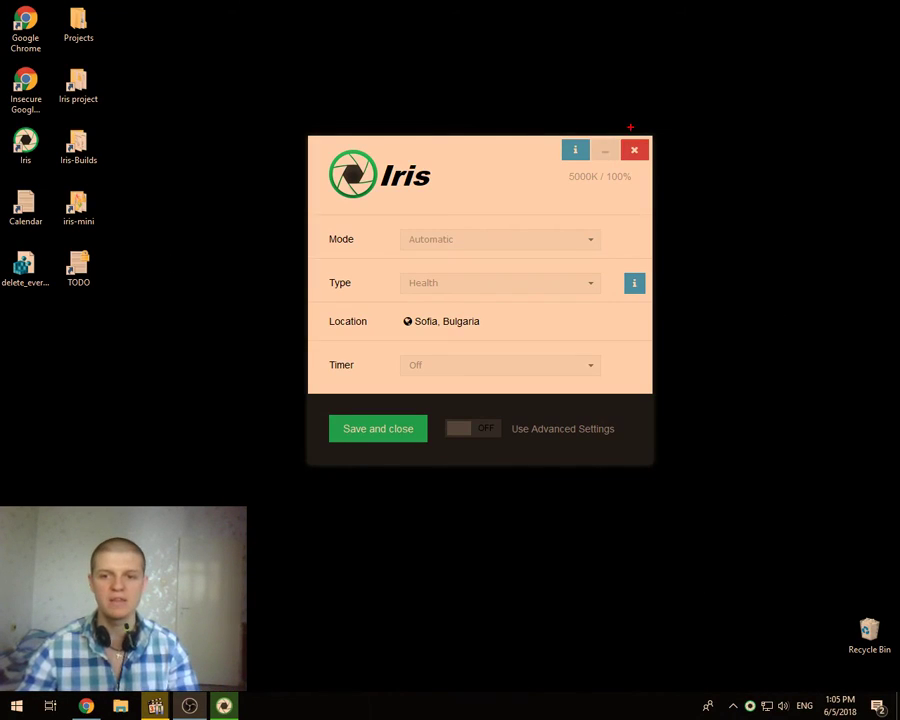
mouse_move(631, 127)
mouse_down()
mouse_move(594, 164)
mouse_move(654, 148)
mouse_up()
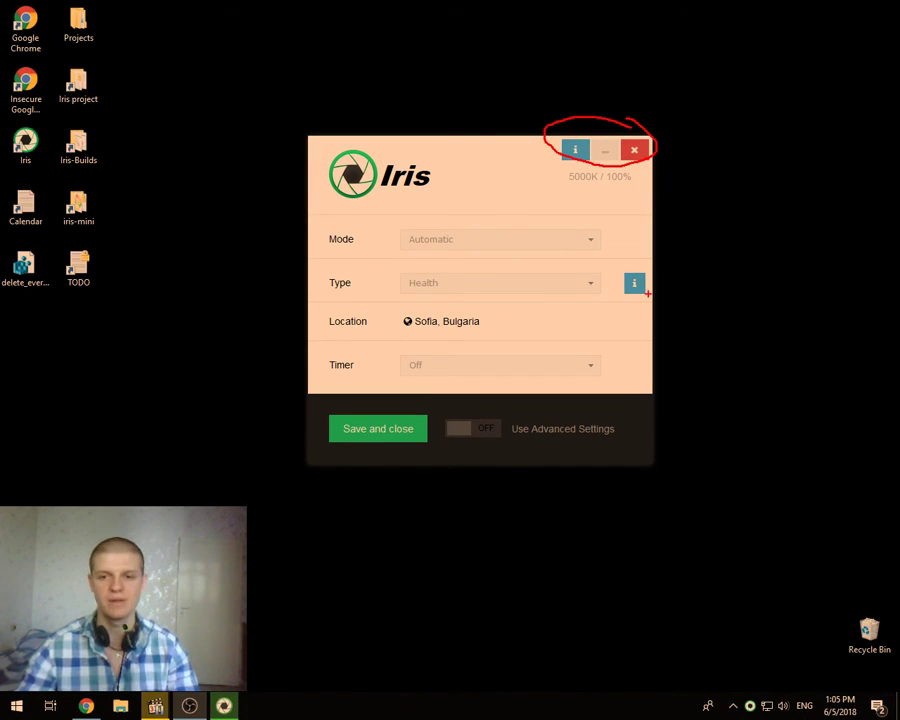
key(Escape)
Minimize the Iris window and outline the Windows taskbar in red, clearing the annotation
click(606, 153)
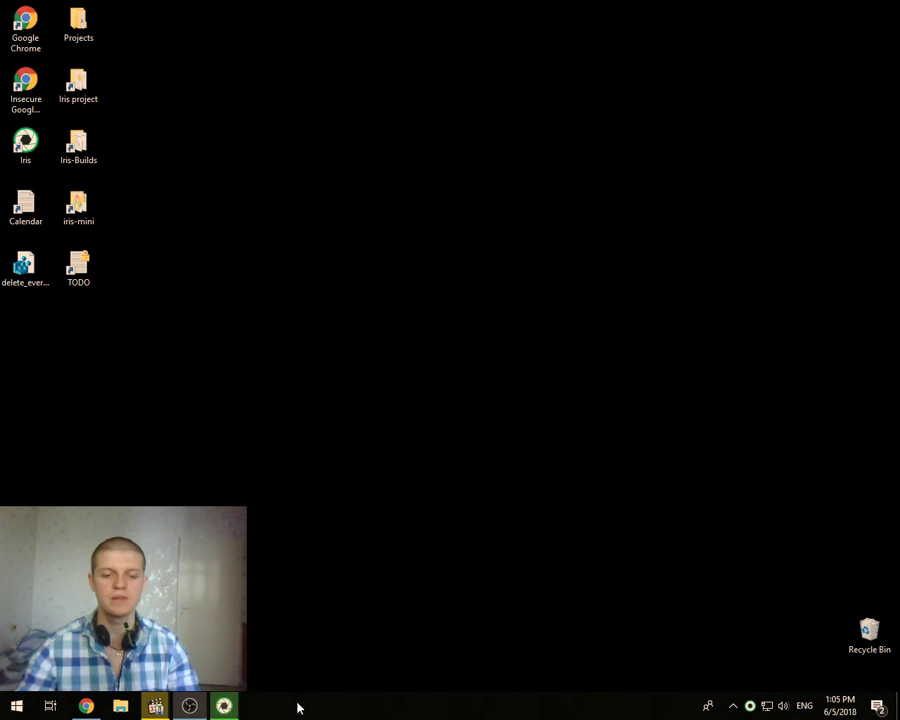
drag(335, 637, 267, 690)
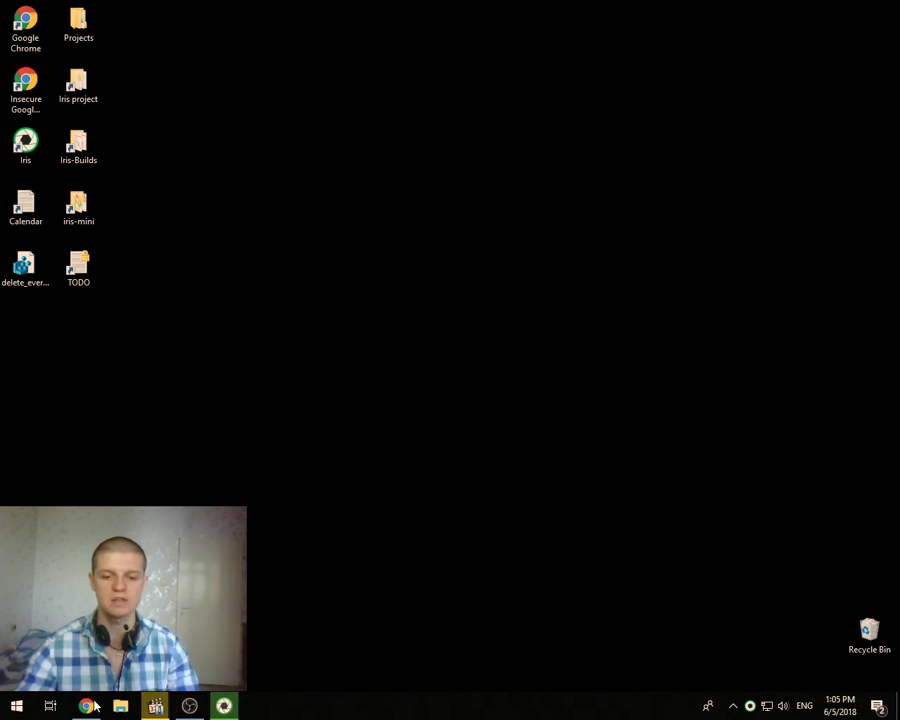
key(ctrl+1)
key(Escape)
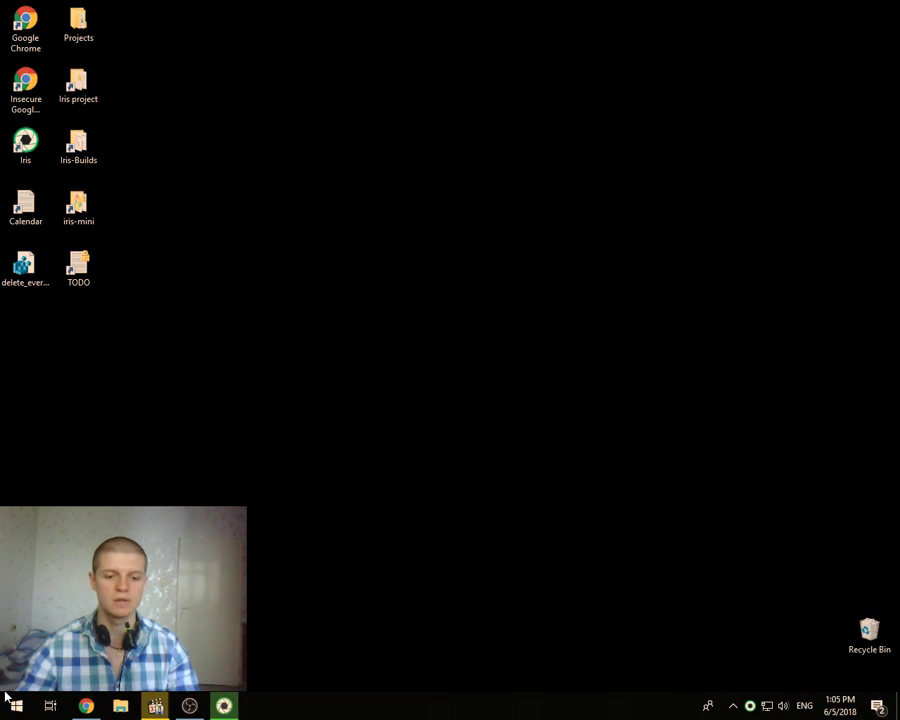
key(ctrl+2)
mouse_move(5, 690)
mouse_down()
mouse_move(449, 682)
mouse_move(895, 712)
mouse_move(2, 700)
mouse_up()
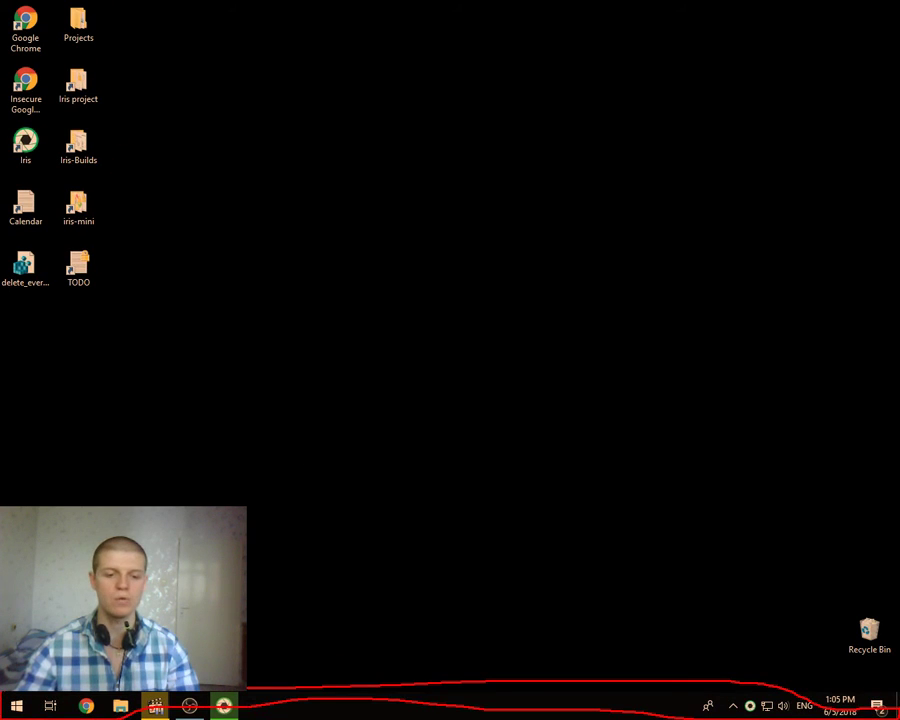
key(Escape)
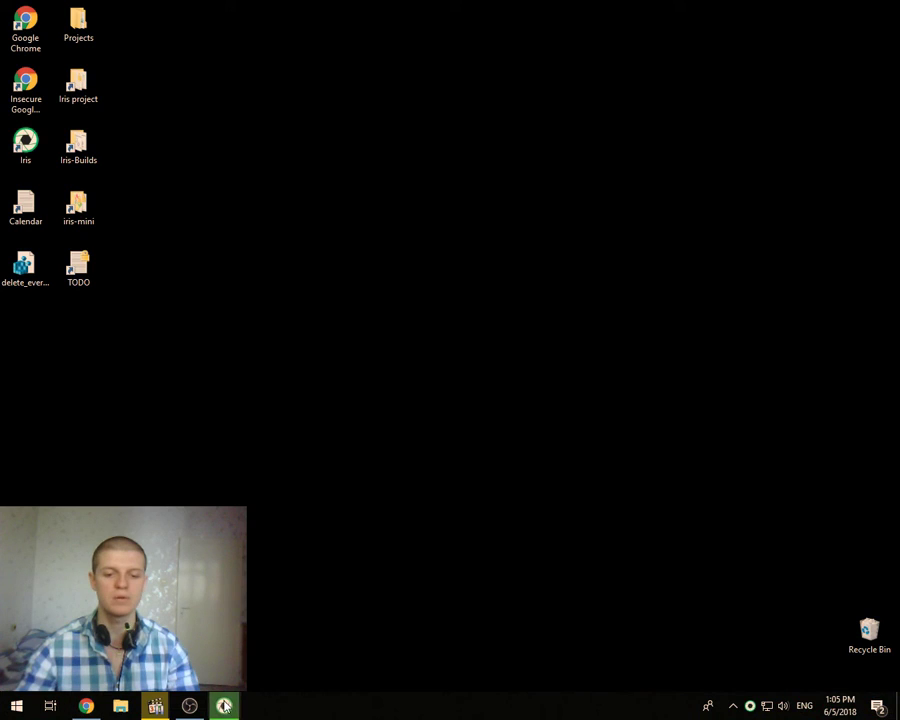
Restore the Iris window from its system tray icon and minimize it again, repeating this twice
mouse_move(224, 708)
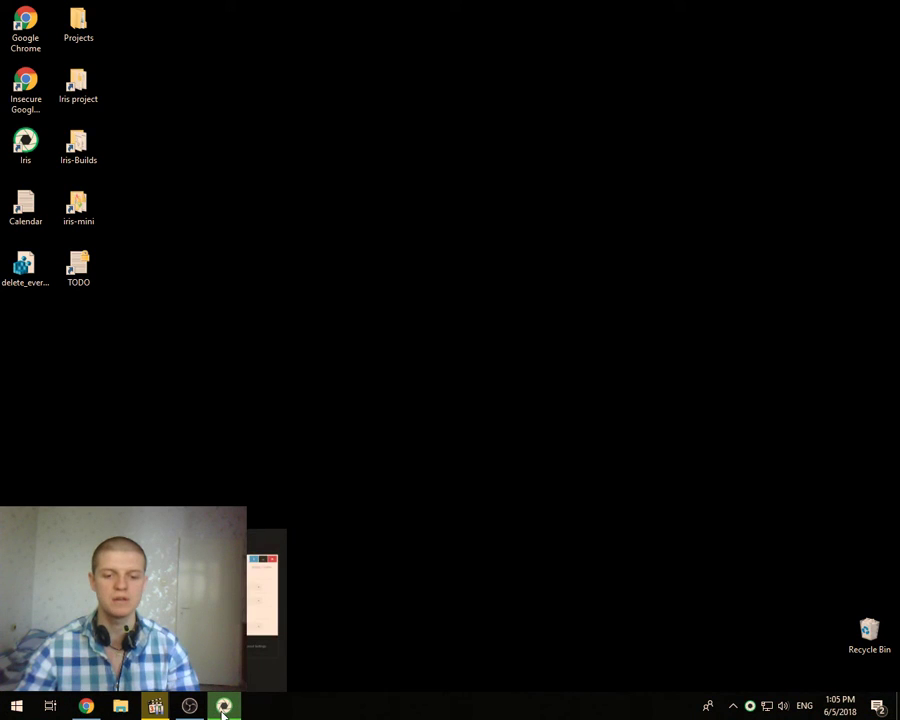
click(750, 708)
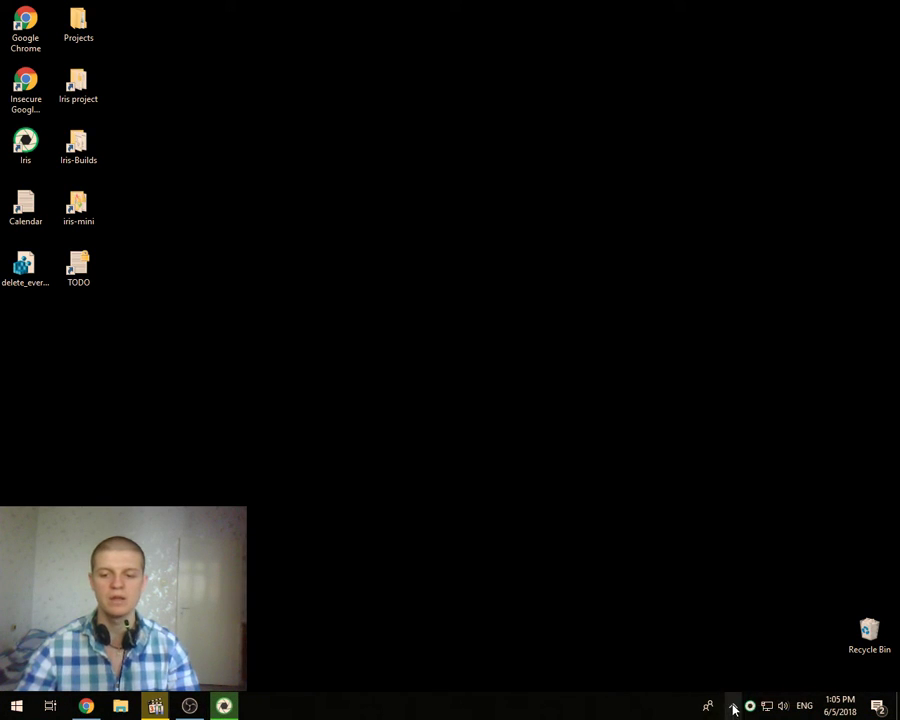
click(602, 152)
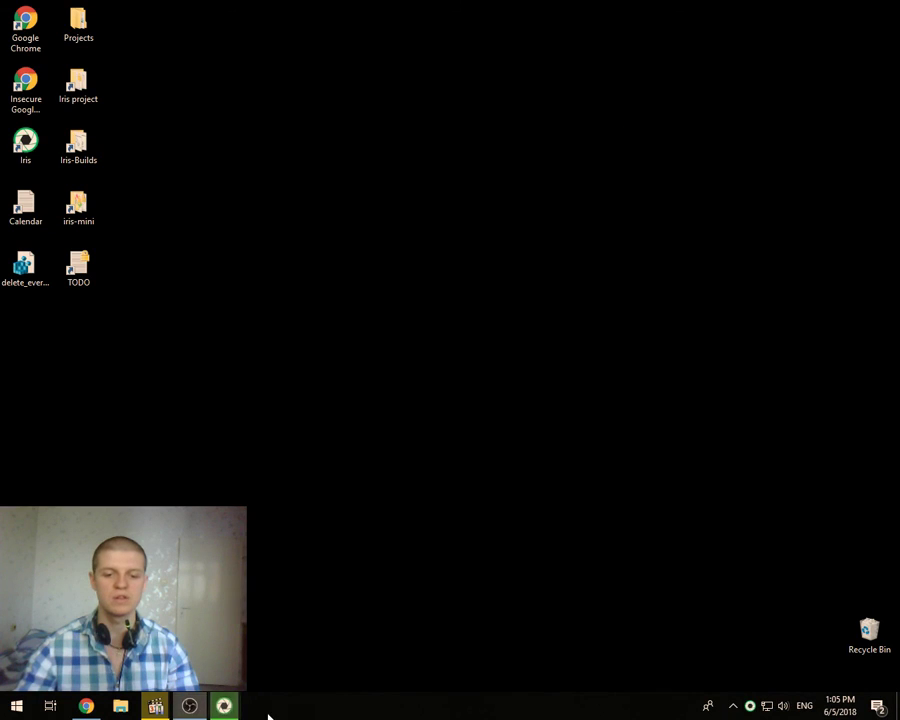
click(749, 707)
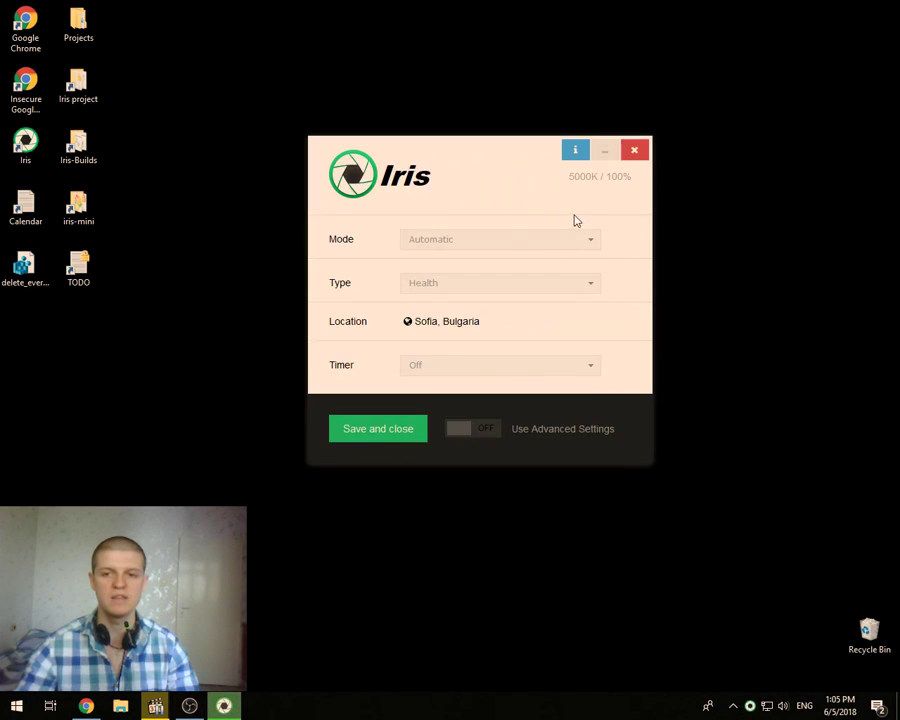
click(607, 155)
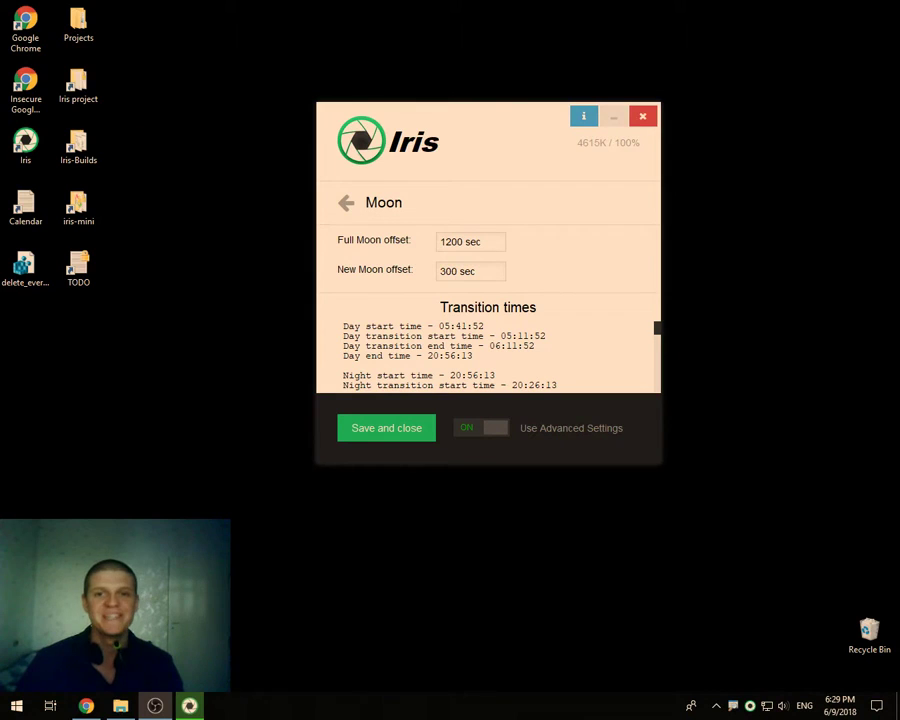
Outline the Moon settings in red, and also the sunrise and sunset times in the transition list, clearing each annotation
mouse_move(300, 196)
mouse_down()
mouse_move(408, 191)
mouse_move(460, 322)
mouse_move(272, 218)
mouse_move(334, 194)
mouse_up()
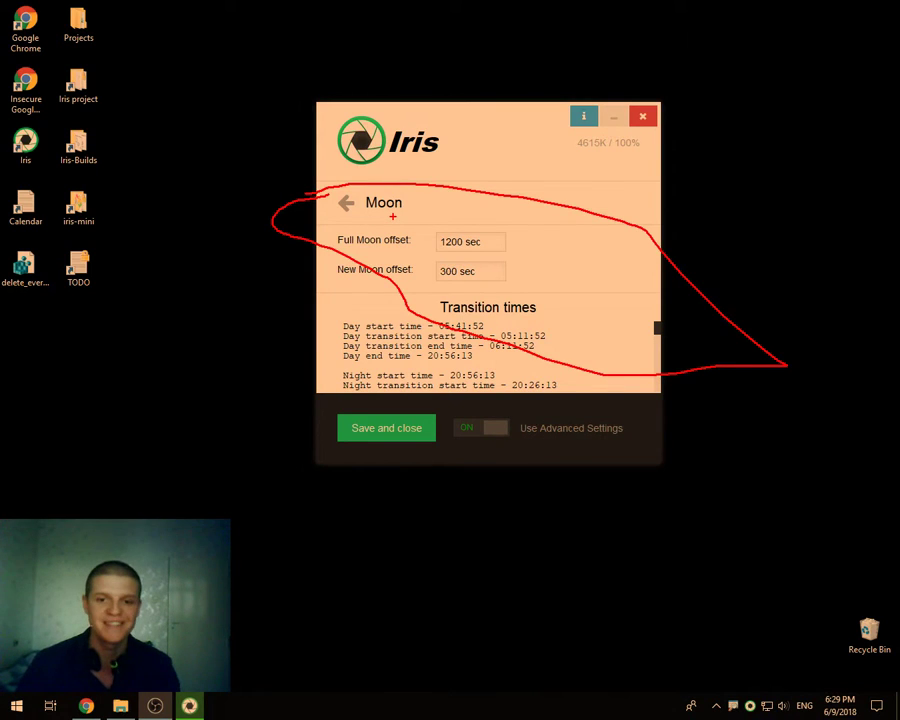
key(Escape)
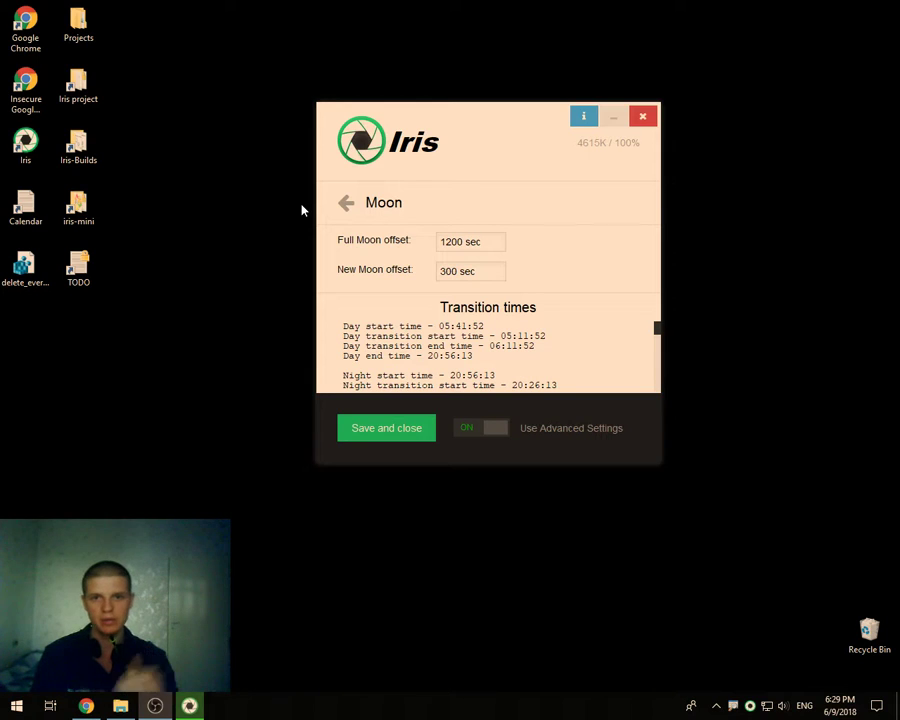
scroll(480, 337, down, 5)
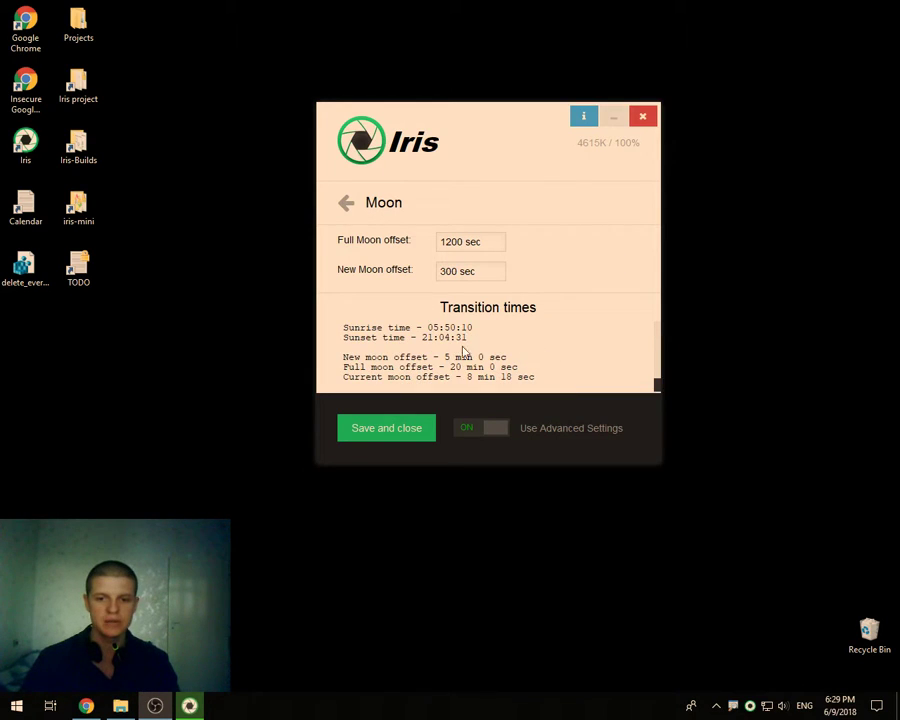
key(ctrl+2)
mouse_move(515, 315)
mouse_down()
mouse_move(394, 307)
mouse_move(355, 347)
mouse_move(510, 330)
mouse_move(476, 341)
mouse_up()
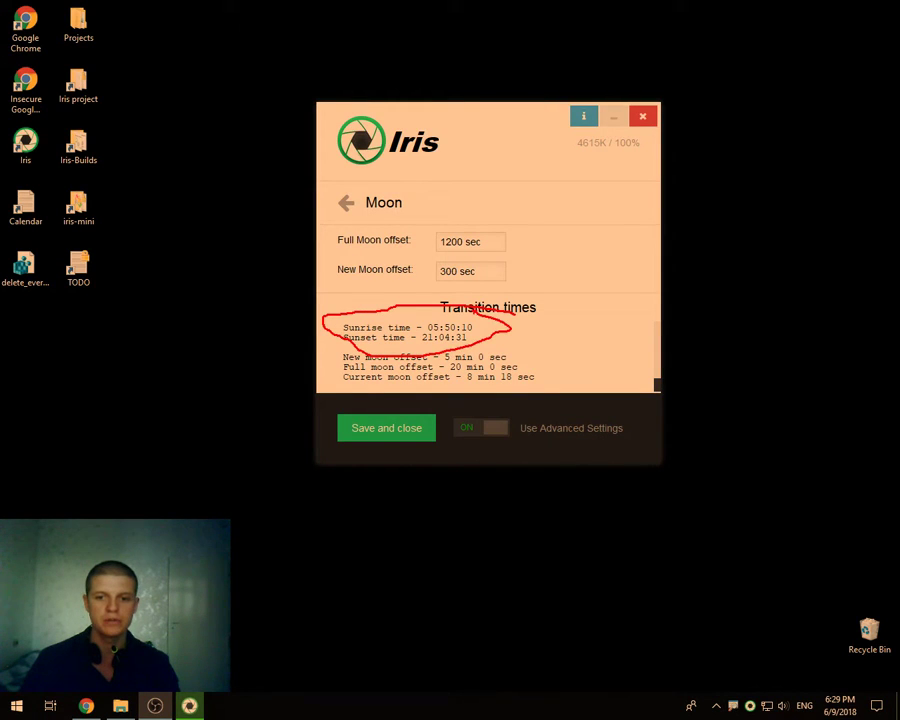
key(Escape)
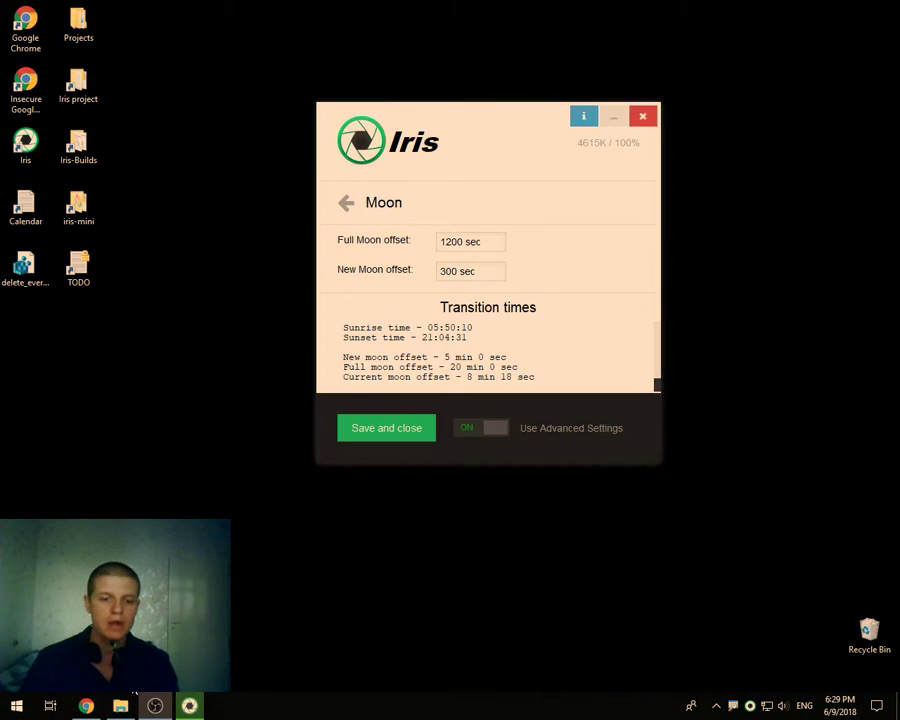
Switch to Chrome and examine the ScienceDirect article on the lunar cycle's influence on human sleep, from its title to the Time to fall asleep figure
click(95, 710)
click(308, 9)
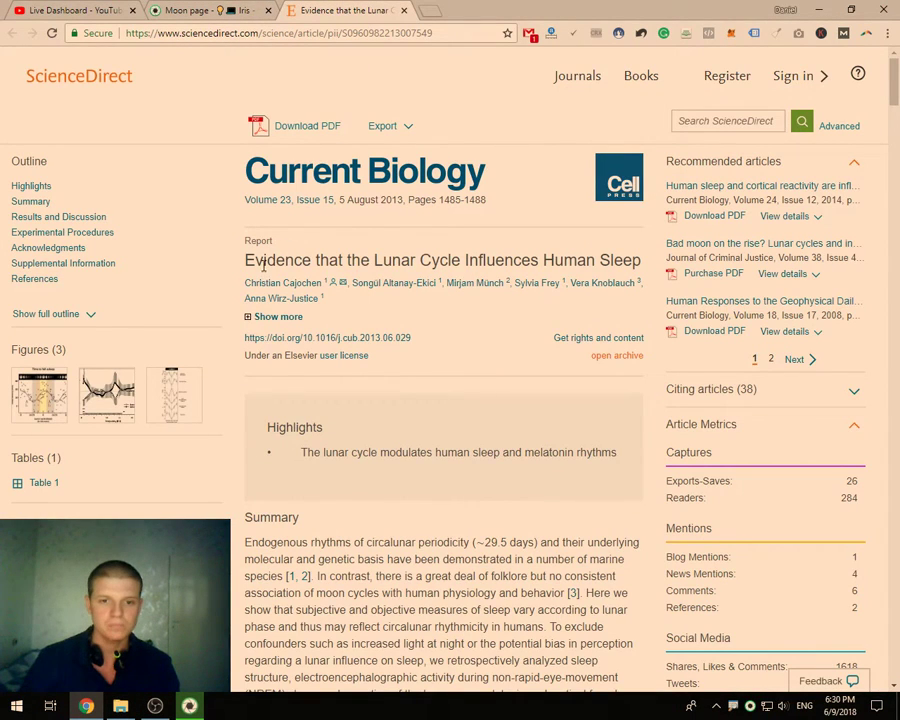
drag(245, 262, 435, 260)
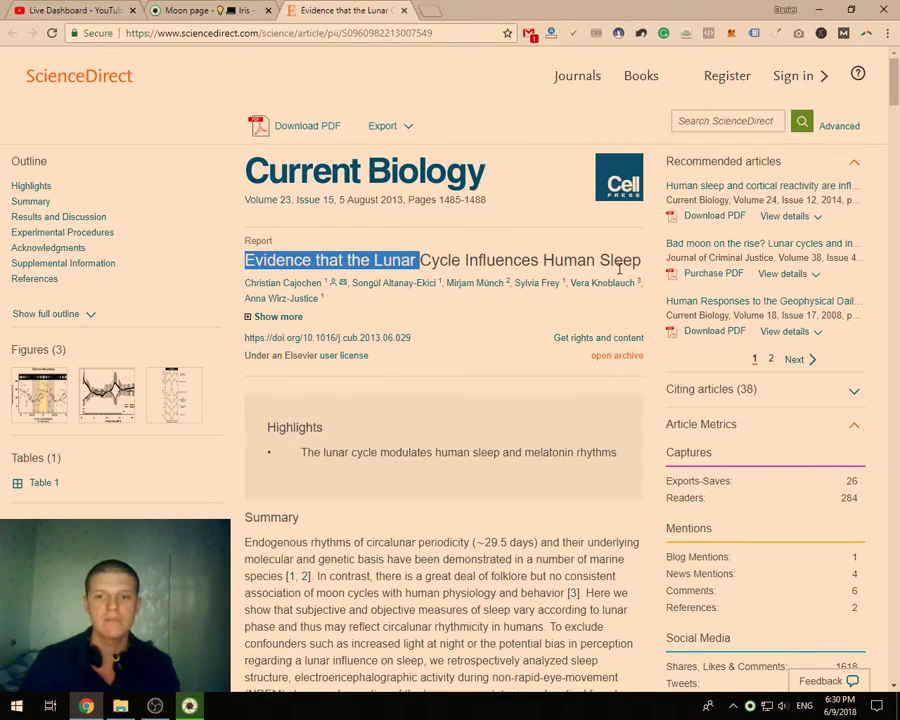
drag(641, 261, 244, 261)
scroll(350, 381, down, 1)
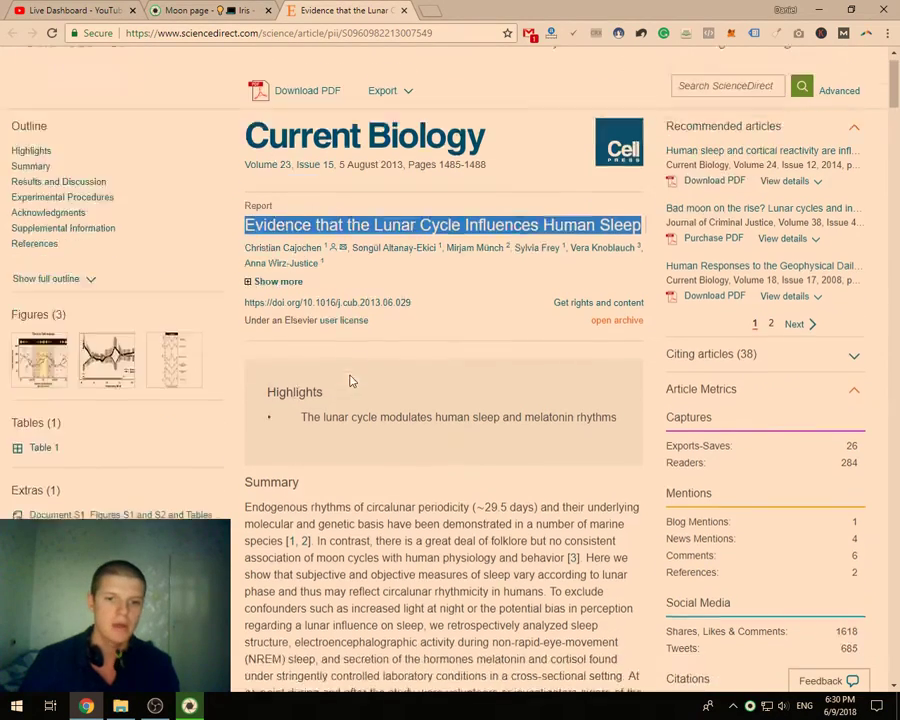
scroll(350, 381, down, 13)
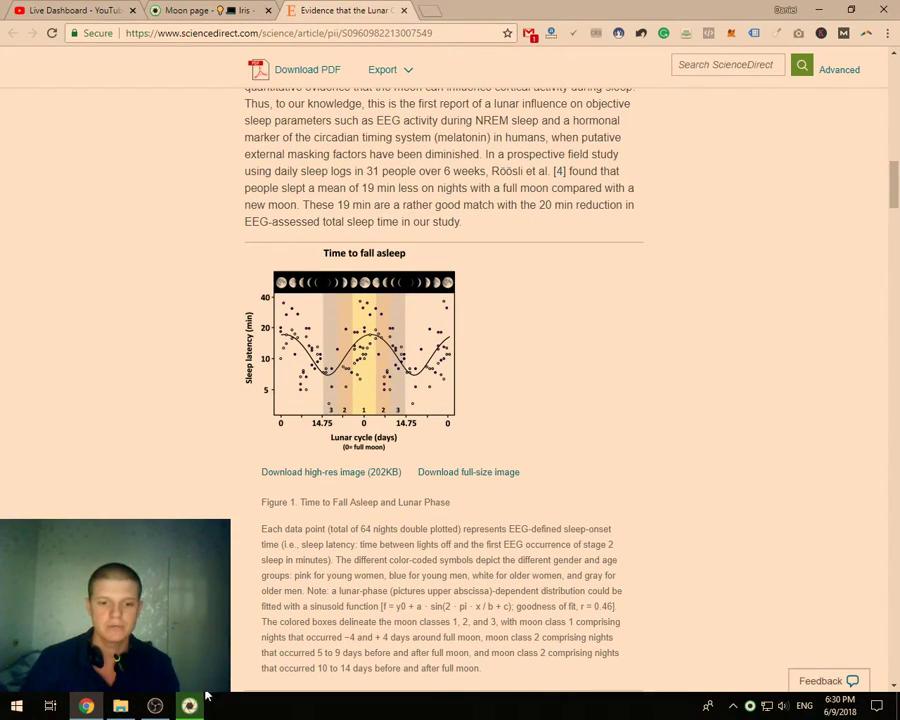
mouse_move(200, 711)
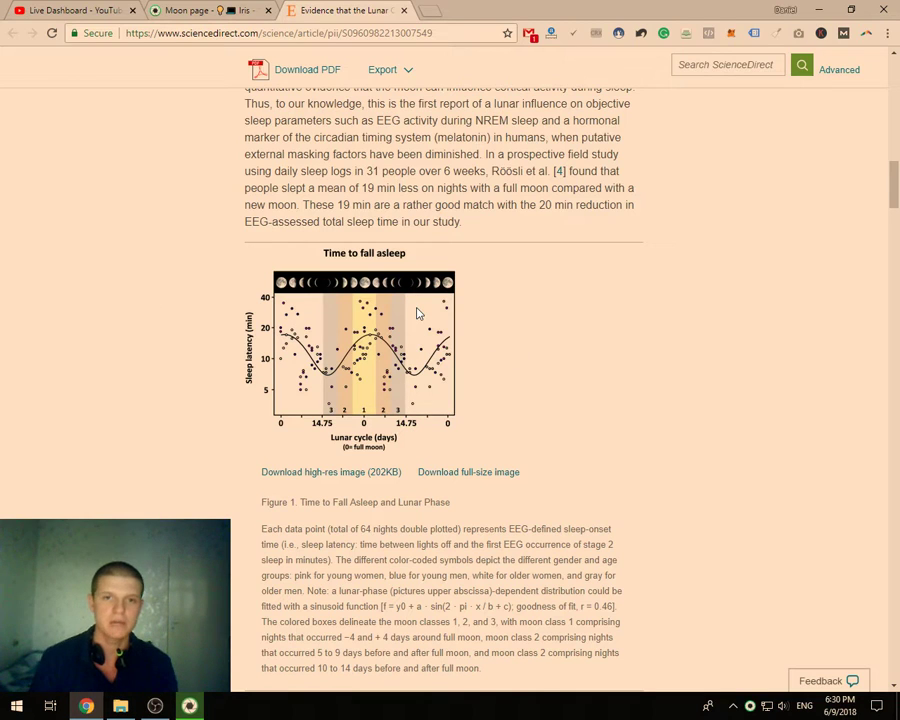
Enlarge the lunar cycle sleep latency chart on the Iris Moon help page, close the enlarged view and minimize Chrome
click(215, 10)
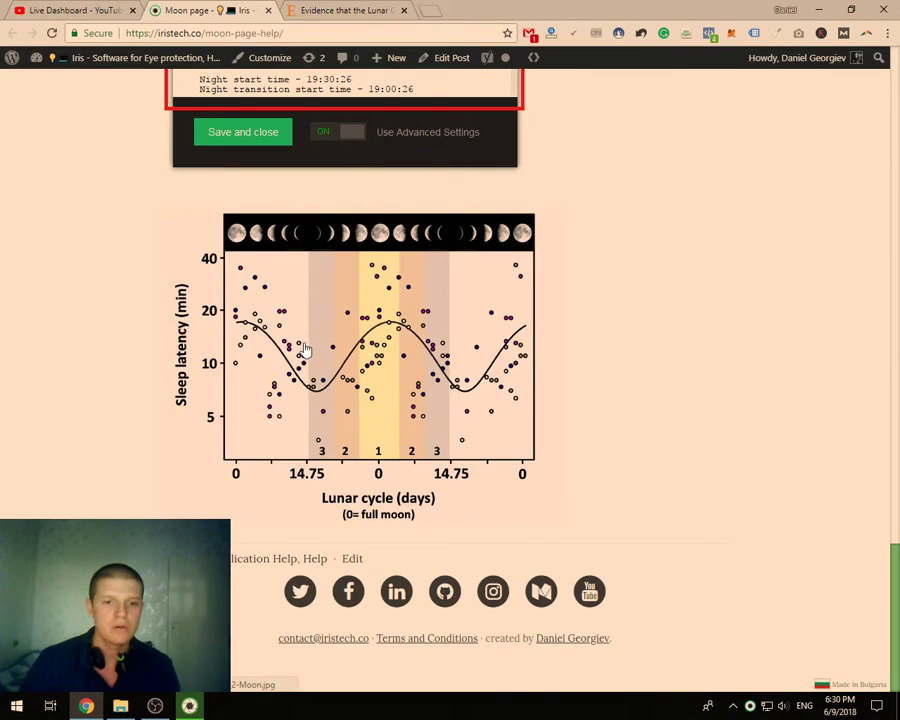
click(305, 349)
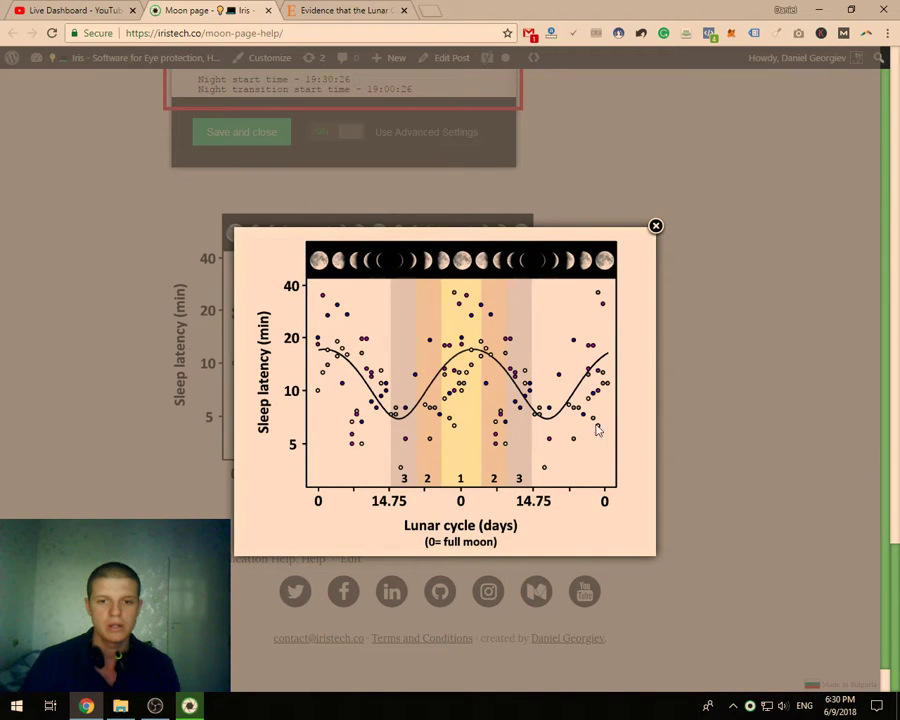
click(655, 228)
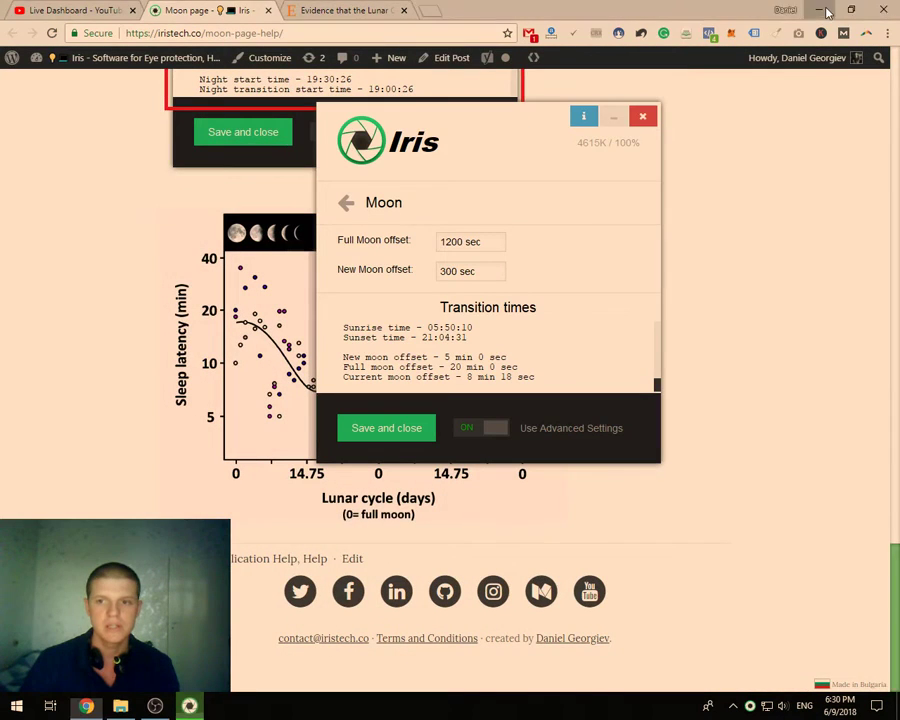
click(820, 10)
Return from the Moon page to the advanced settings list and switch Use Advanced Settings off and back on
click(344, 202)
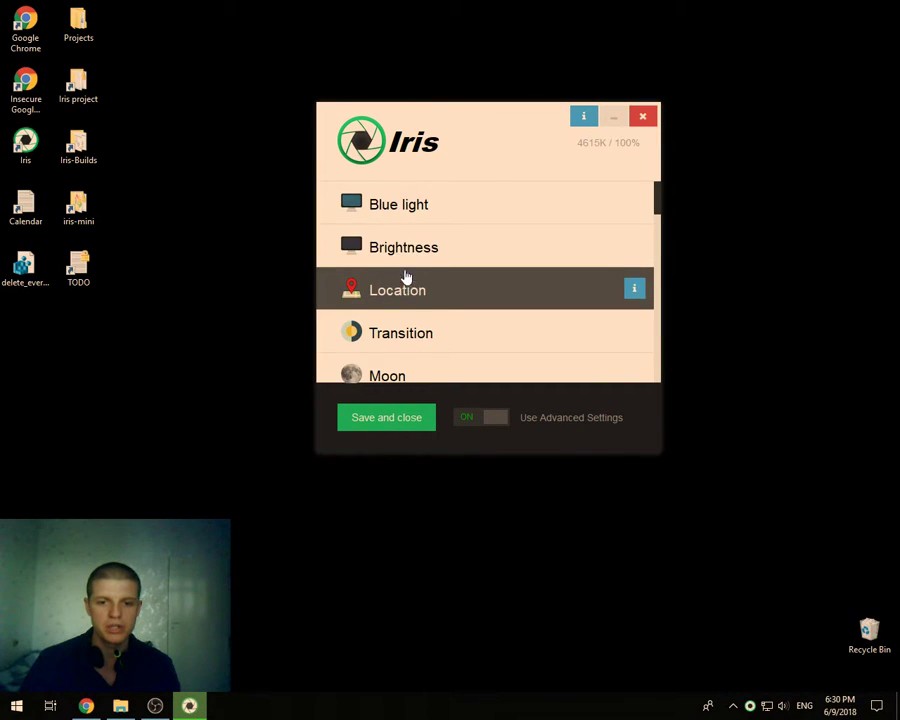
scroll(430, 305, down, 2)
click(492, 418)
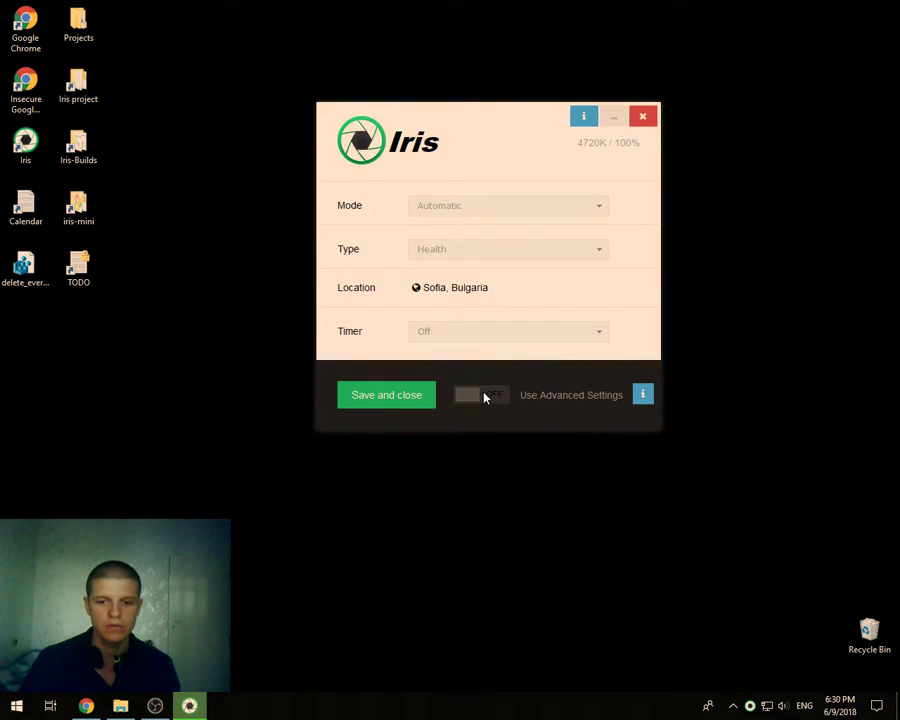
click(481, 395)
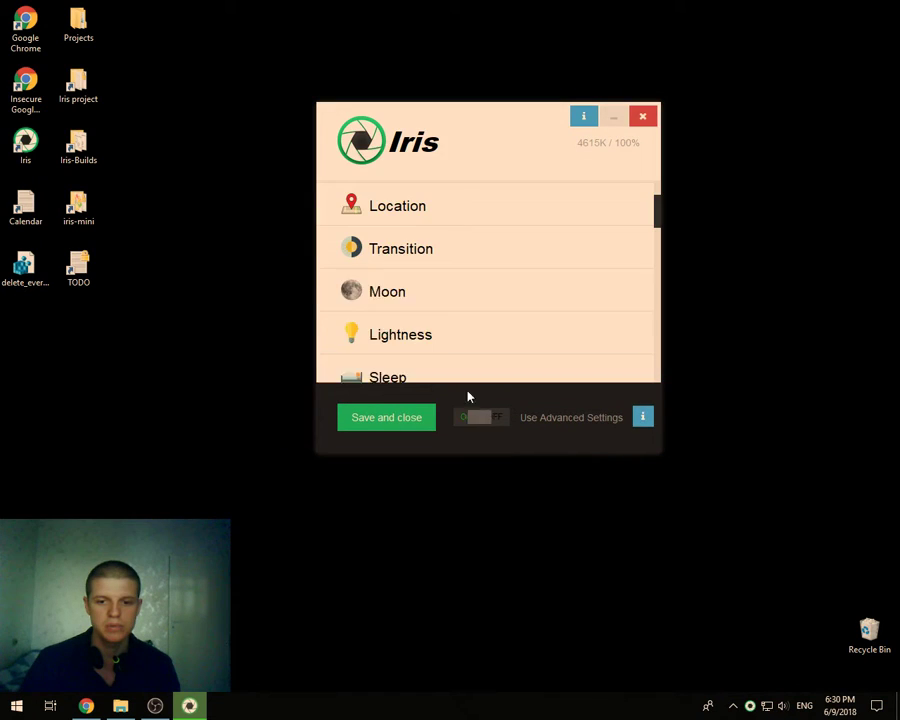
Open the Moon settings and outline the new, full and current moon offset lines in red, then clear the annotation
click(399, 300)
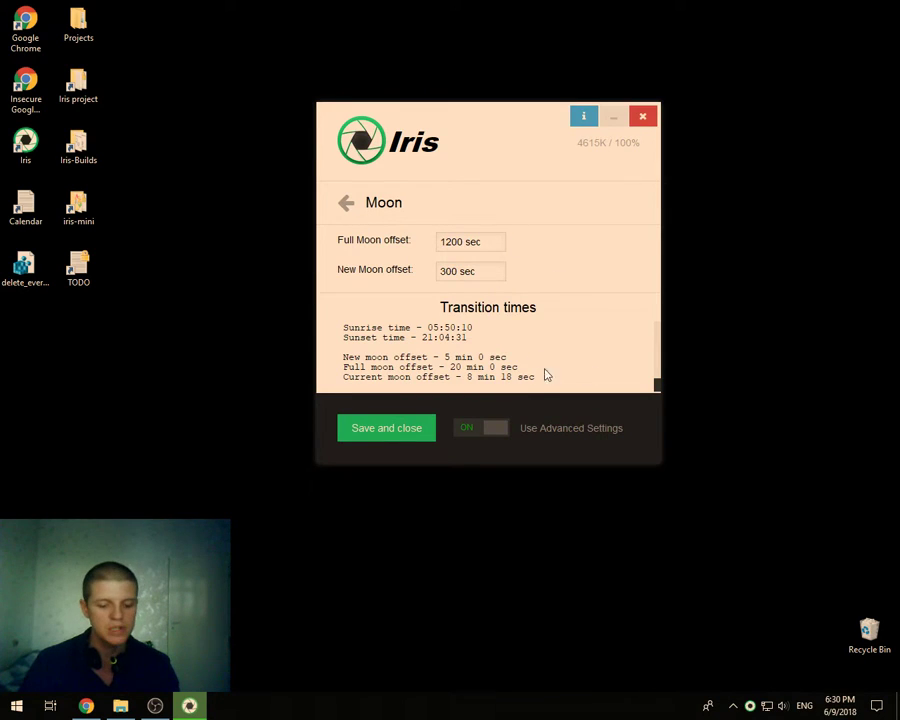
key(ctrl+2)
mouse_move(534, 346)
mouse_down()
mouse_move(342, 350)
mouse_move(490, 398)
mouse_move(504, 343)
mouse_up()
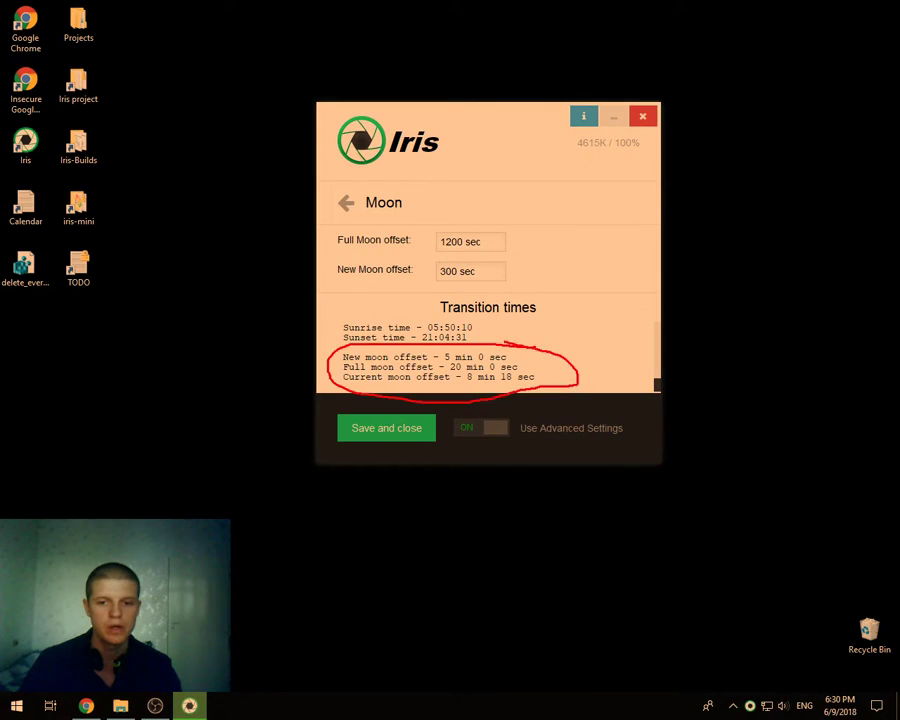
key(Escape)
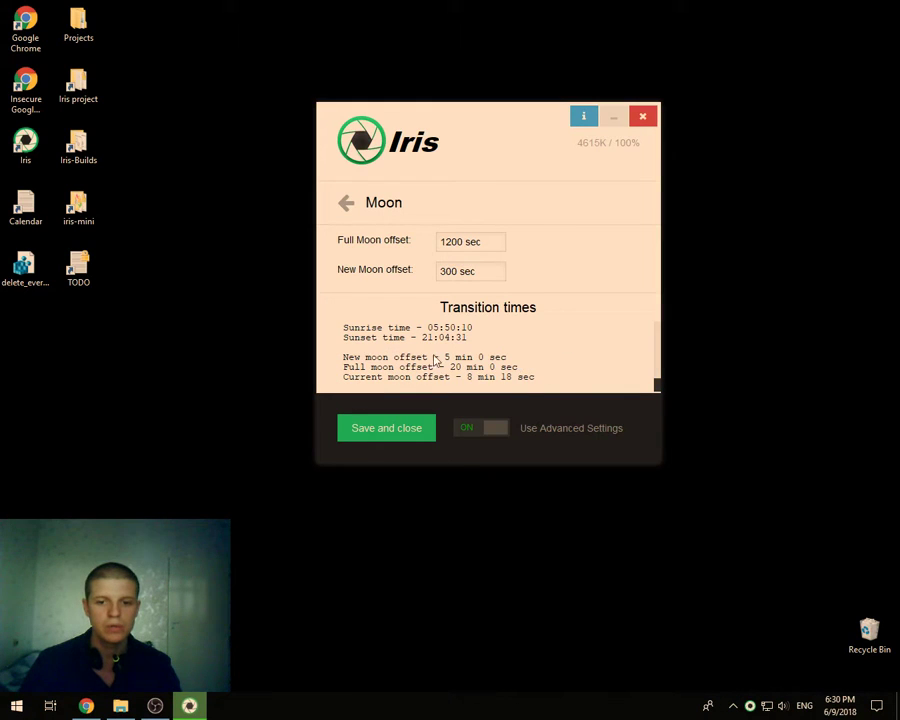
Review the transition times, set the Full Moon offset to 0 sec for comparison and restore it to 1200 sec
scroll(438, 362, up, 3)
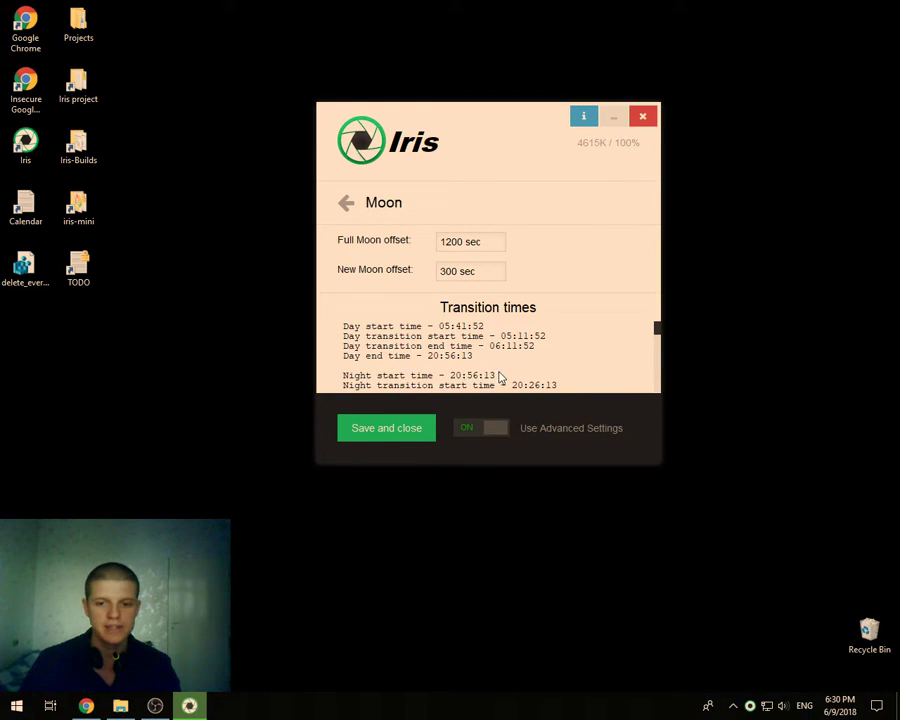
scroll(490, 372, down, 5)
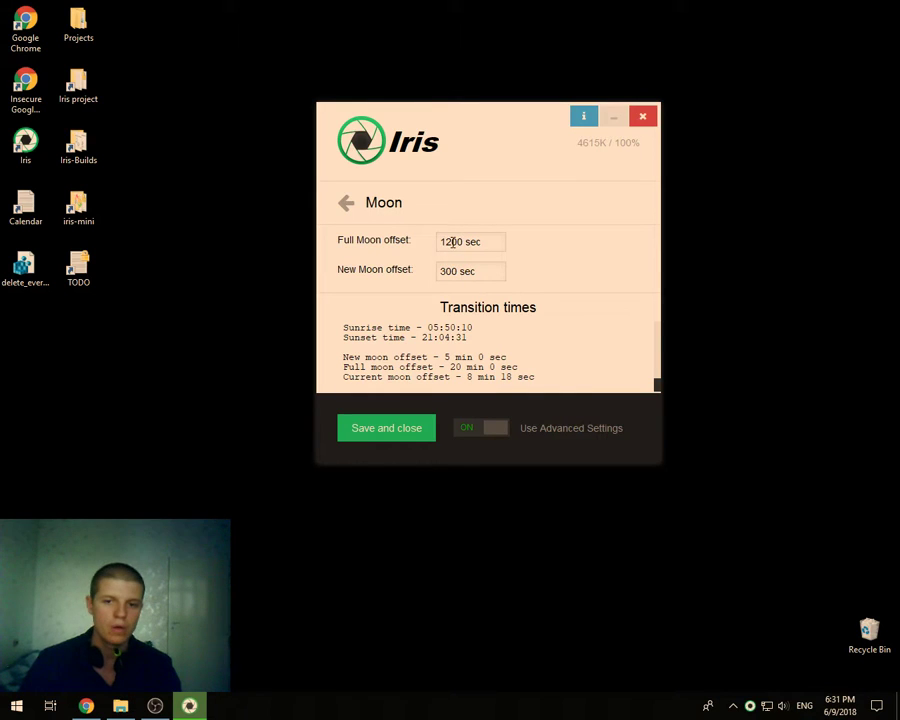
scroll(496, 338, up, 5)
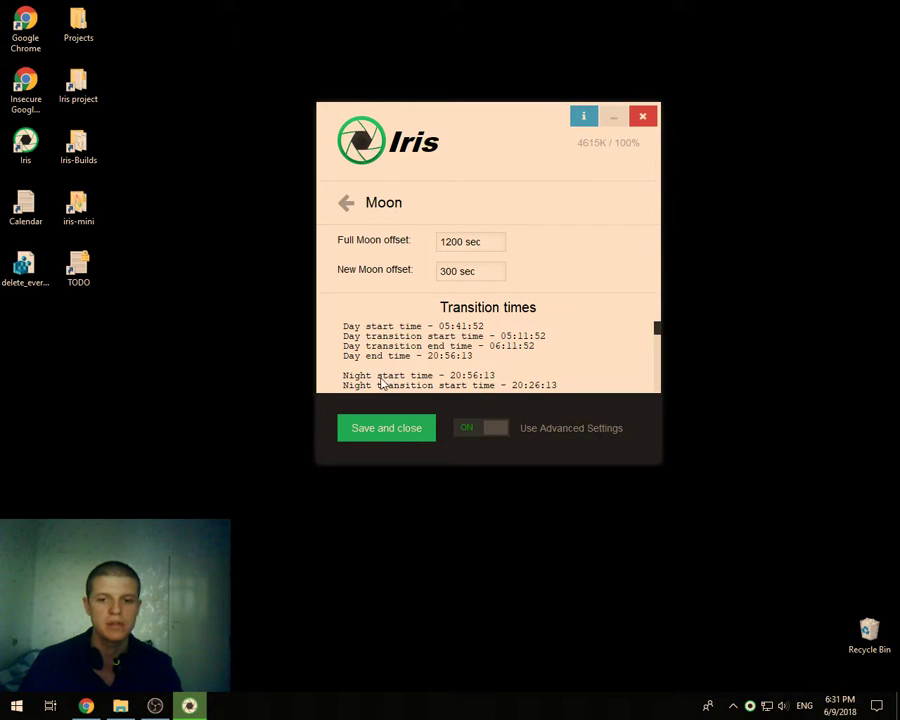
click(461, 241)
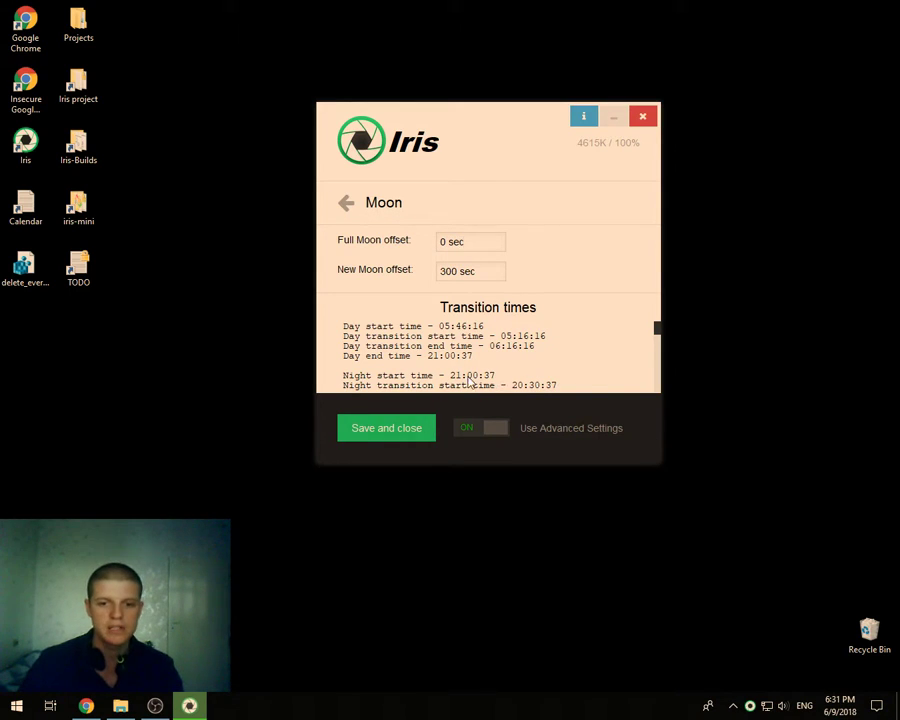
triple_click(453, 242)
text(1200)
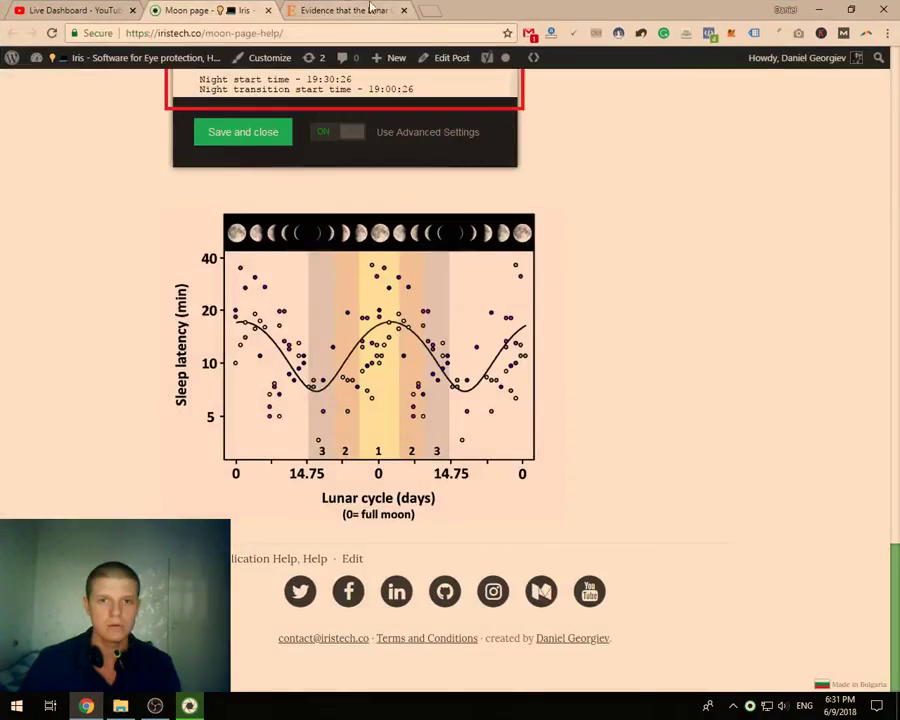
Switch to the ScienceDirect article in Chrome and review the text and chart around the Time to fall asleep figure
click(370, 8)
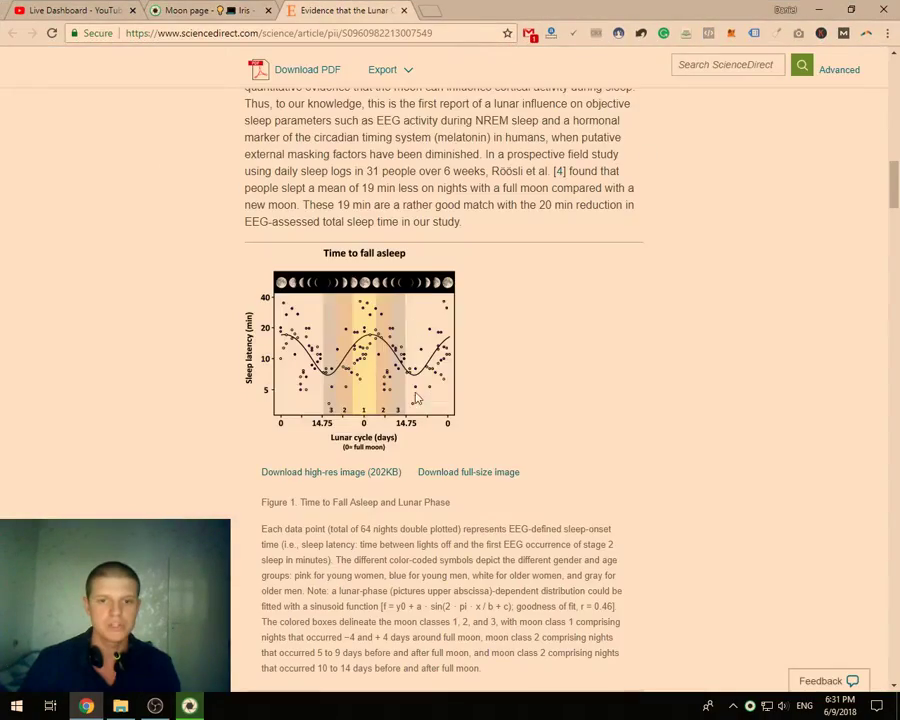
scroll(408, 392, up, 8)
scroll(742, 106, down, 5)
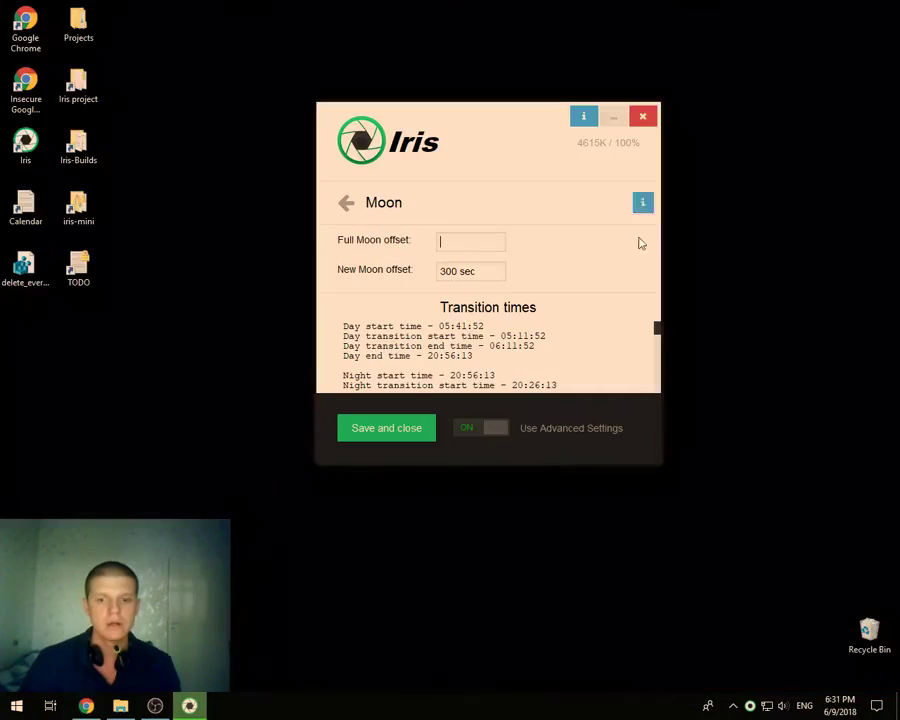
Back in Iris, enter 1200 sec as the Full Moon offset, compare it with 0 sec and set it back to 1200 sec
text(1200 sec)
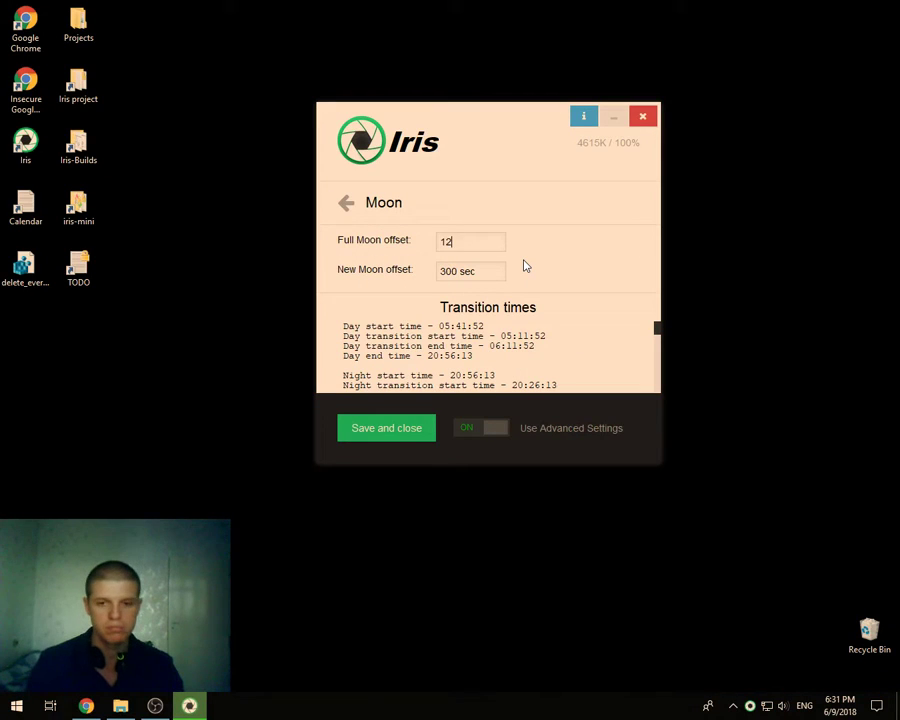
click(459, 242)
click(641, 272)
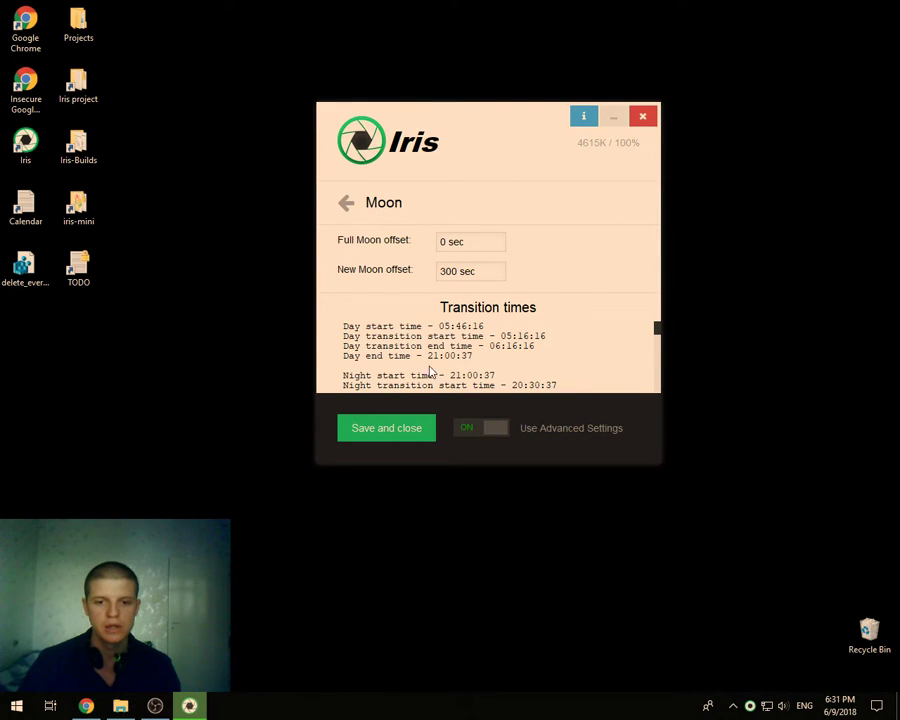
click(452, 244)
text(1200)
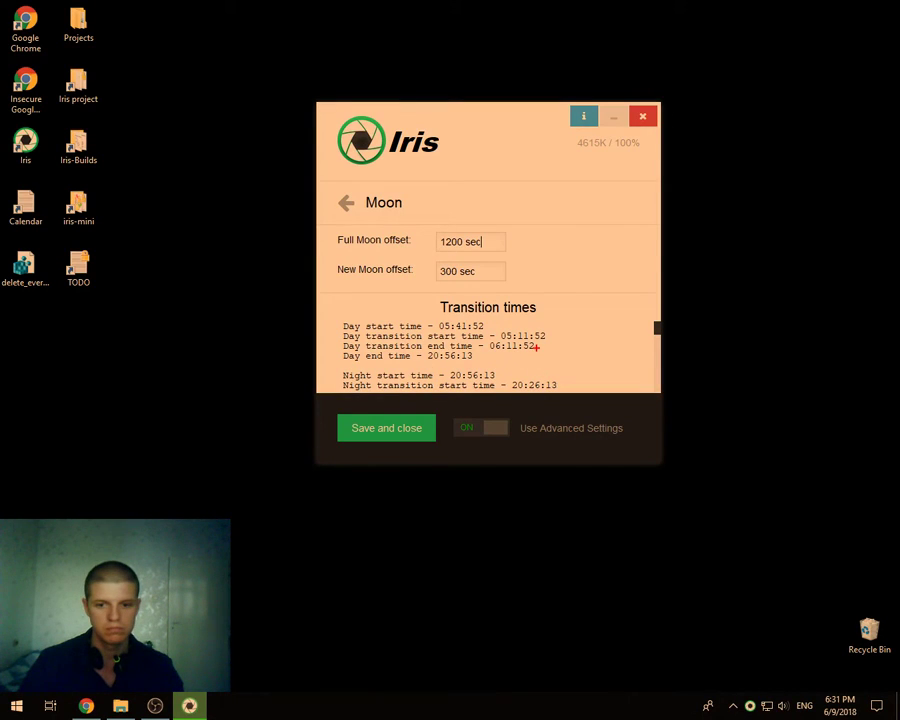
Outline the transition times in red, clear the annotation and re-enter 1200 sec as the Full Moon offset
mouse_move(540, 345)
mouse_down()
mouse_move(357, 381)
mouse_move(503, 335)
mouse_up()
key(Escape)
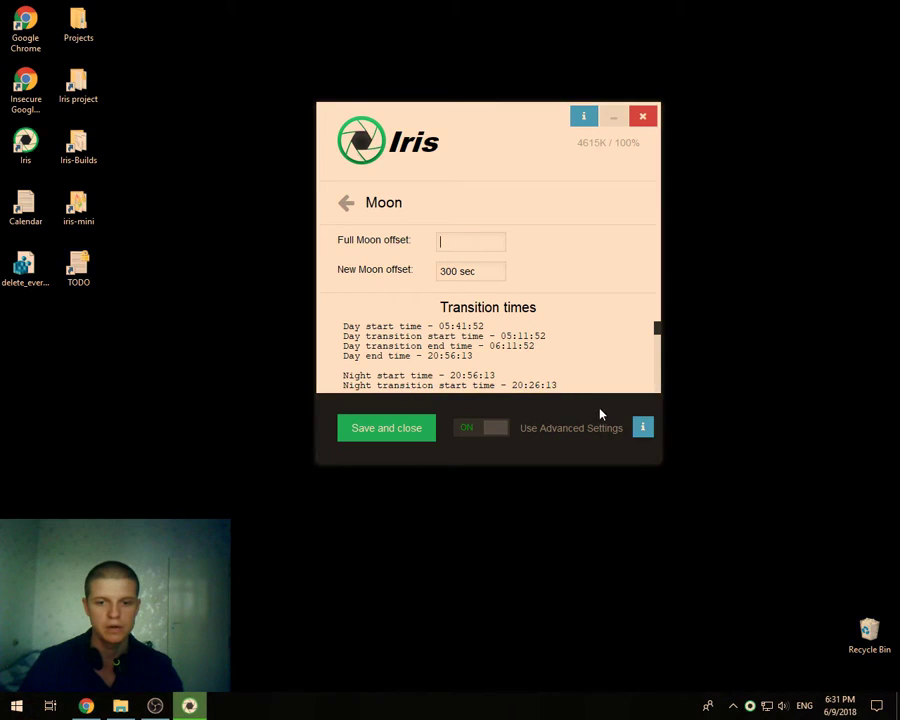
text(1200 sec)
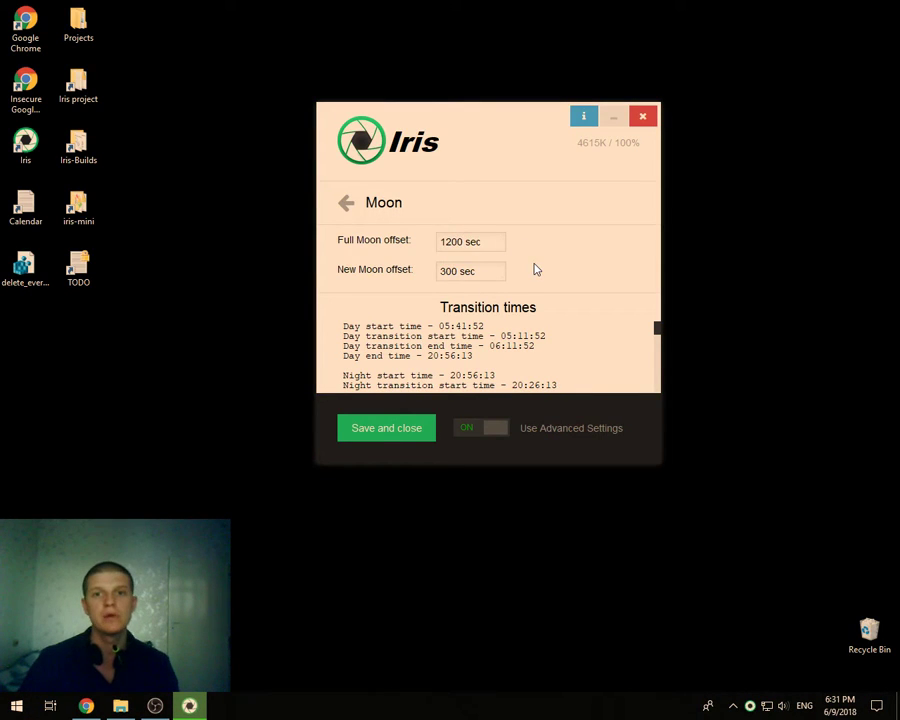
View the coordinates and night duration options in the Location settings and return to the Moon settings
click(344, 208)
click(388, 215)
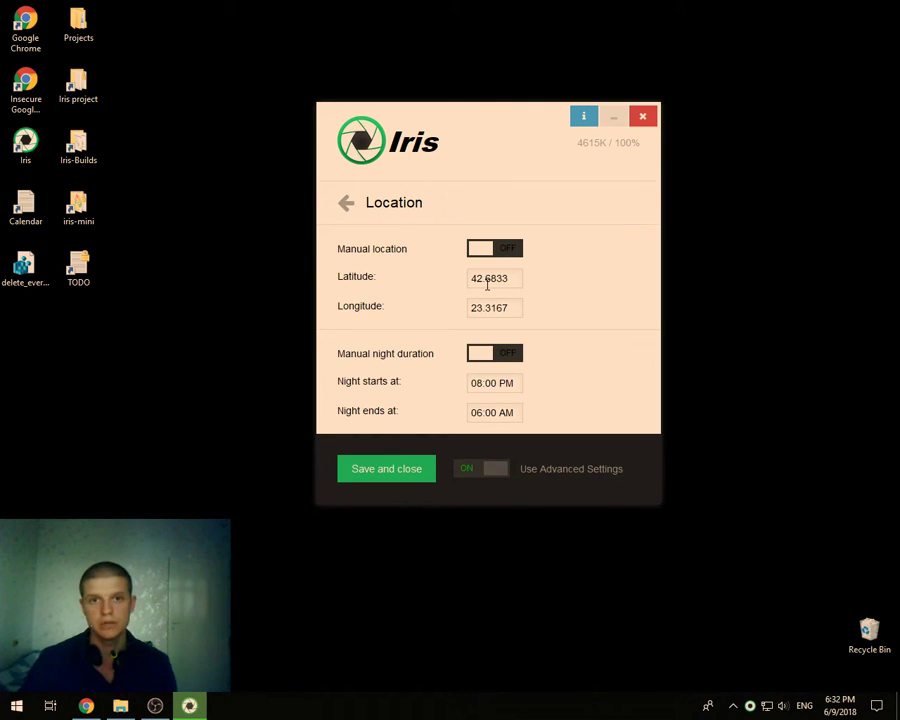
click(346, 206)
click(407, 296)
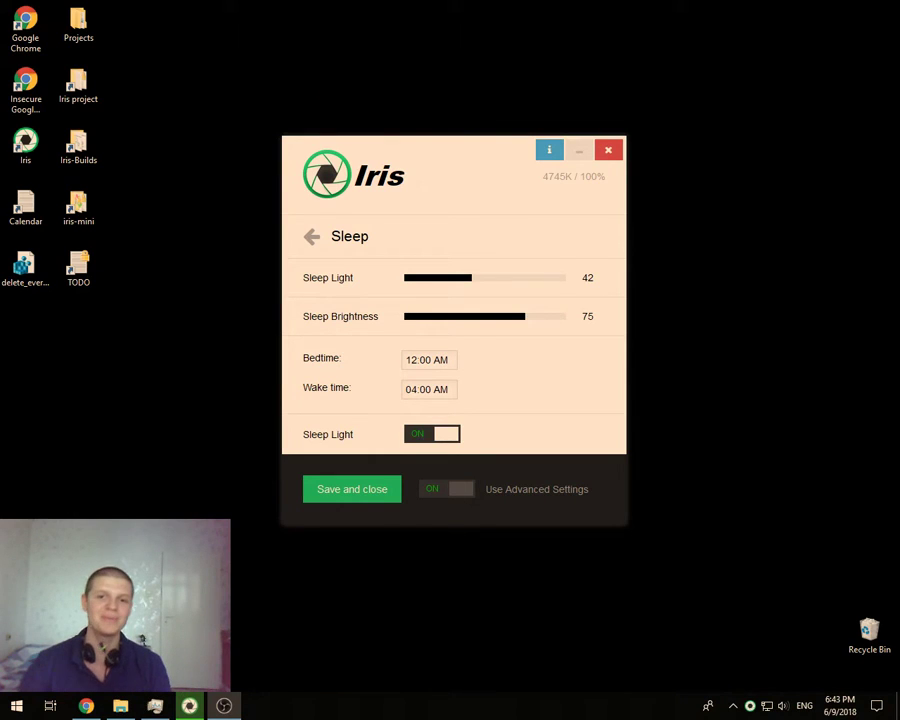
Outline the Sleep heading in red, clear the annotation and reposition the Iris window on the desktop
key(ctrl+2)
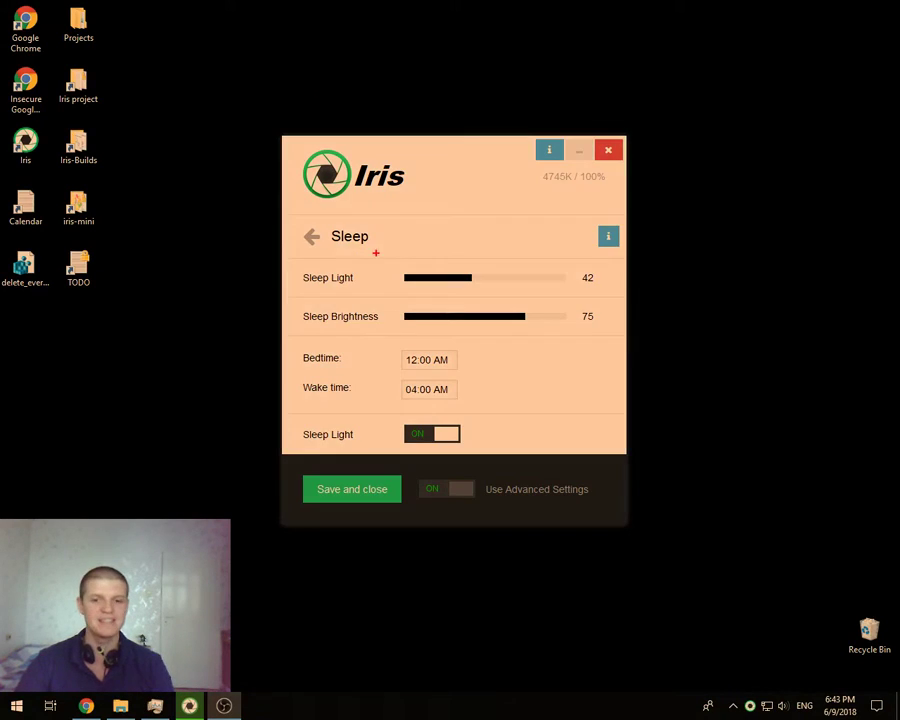
mouse_move(421, 229)
mouse_down()
mouse_move(282, 215)
mouse_move(411, 260)
mouse_move(392, 215)
mouse_up()
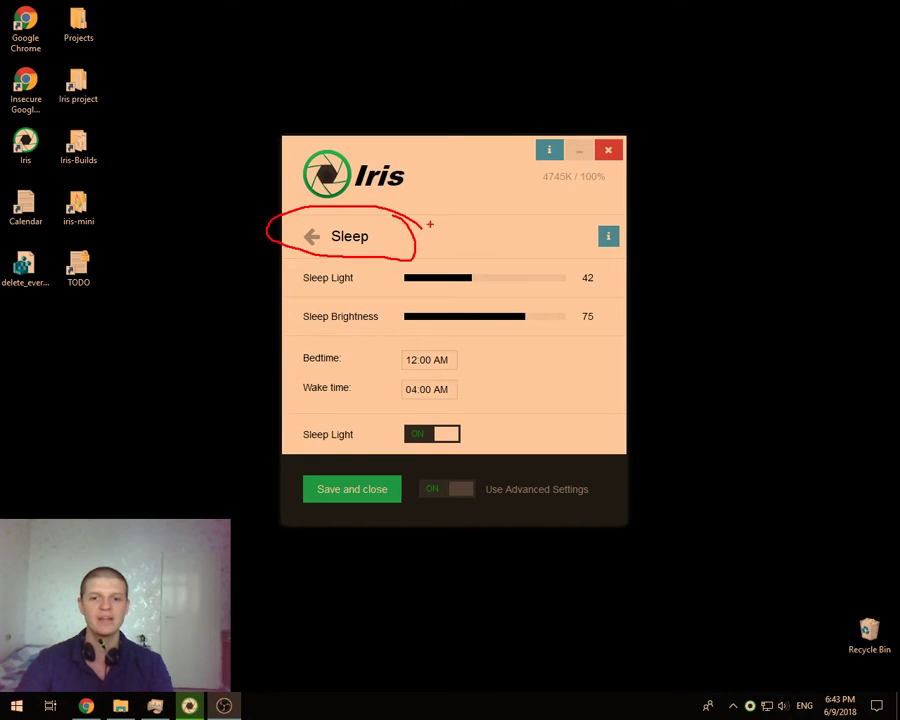
key(Escape)
mouse_move(416, 159)
mouse_down()
mouse_move(514, 108)
mouse_move(533, 139)
mouse_up()
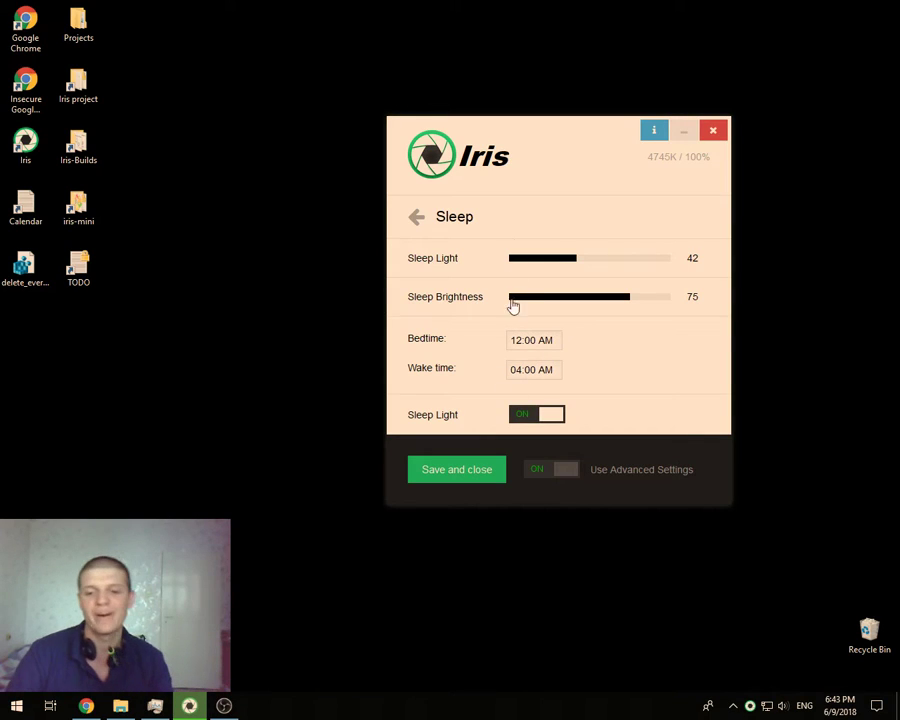
drag(538, 141, 484, 121)
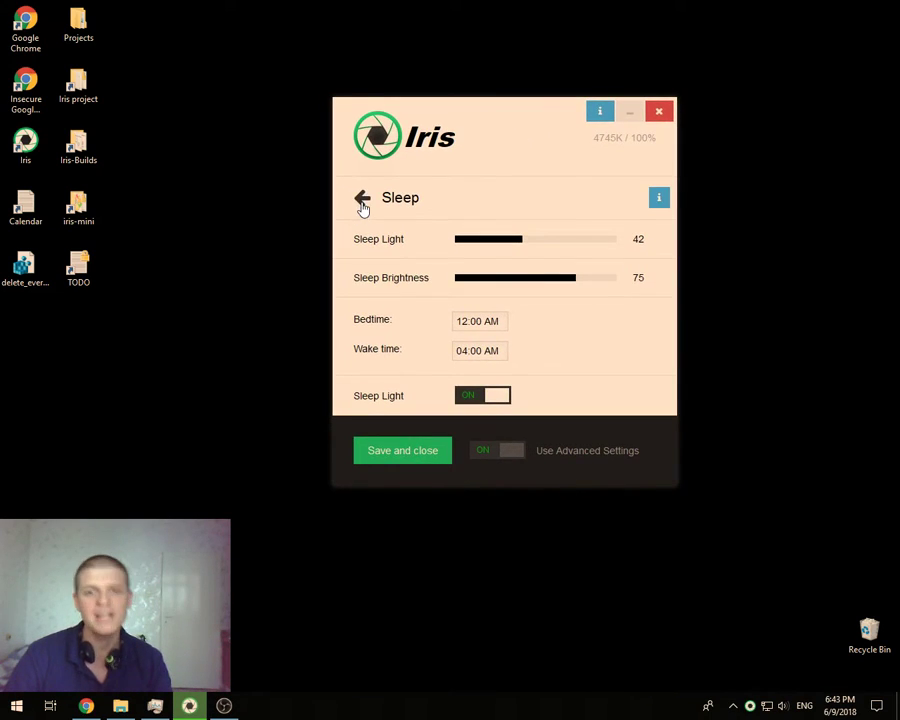
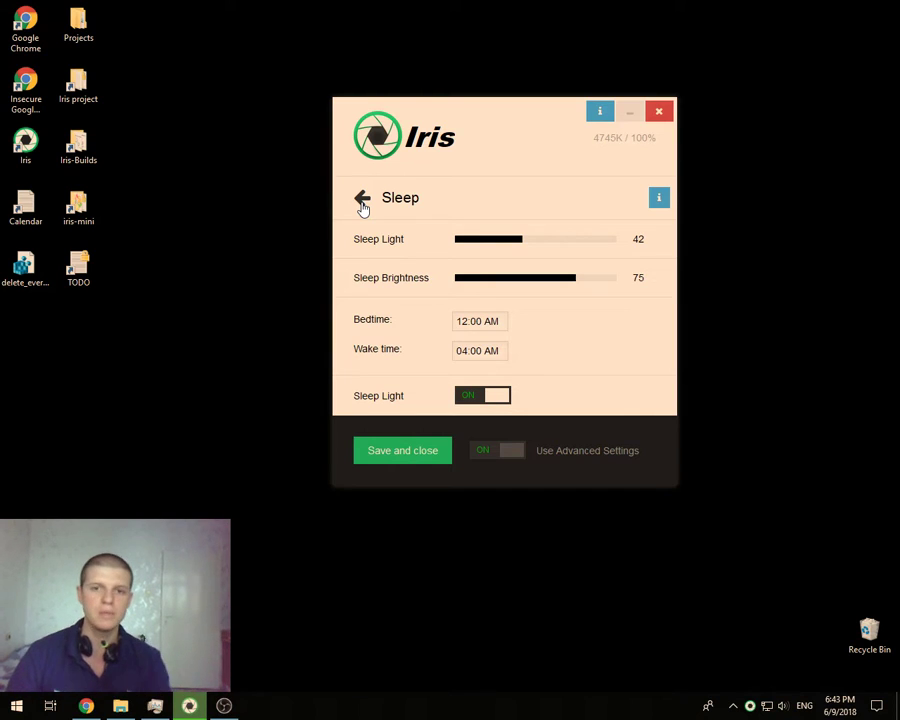
Leave the Sleep settings for the Blue light settings, turn on Manual Light and set Night Light to 43
click(465, 321)
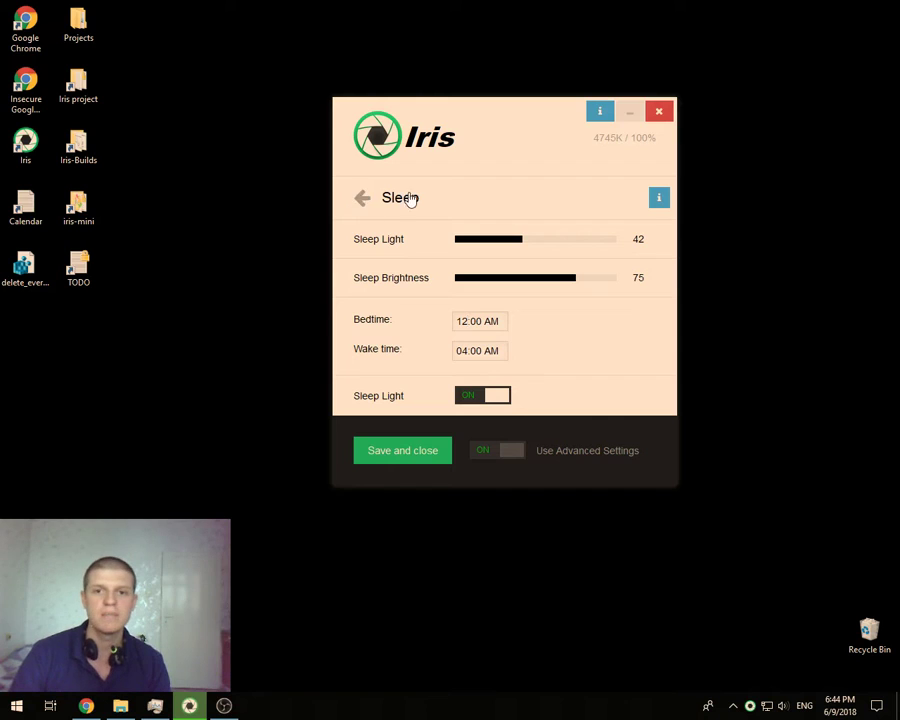
click(361, 202)
scroll(488, 354, up, 3)
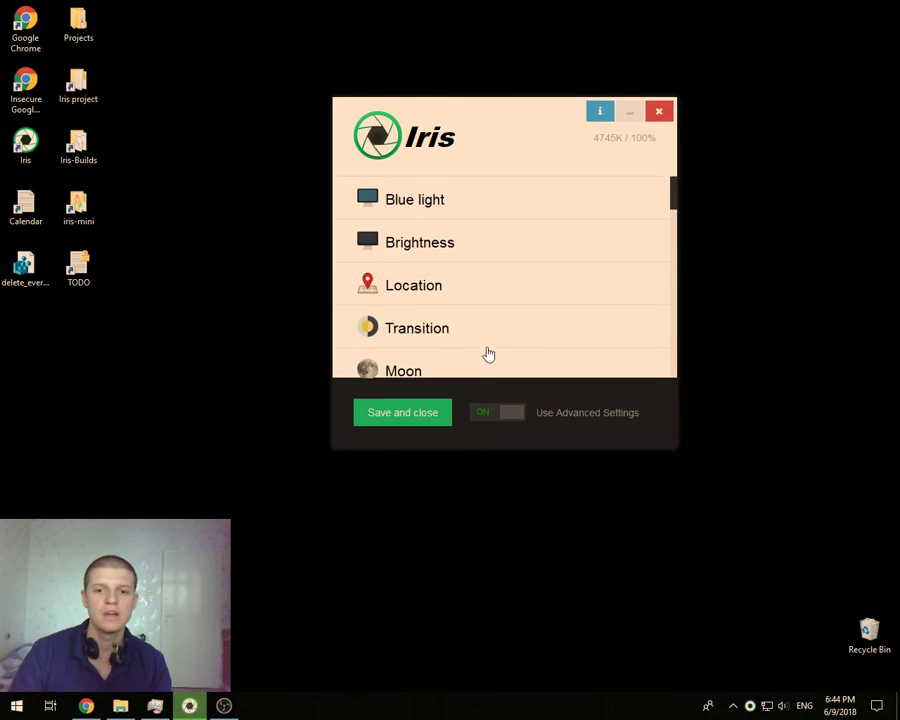
click(440, 243)
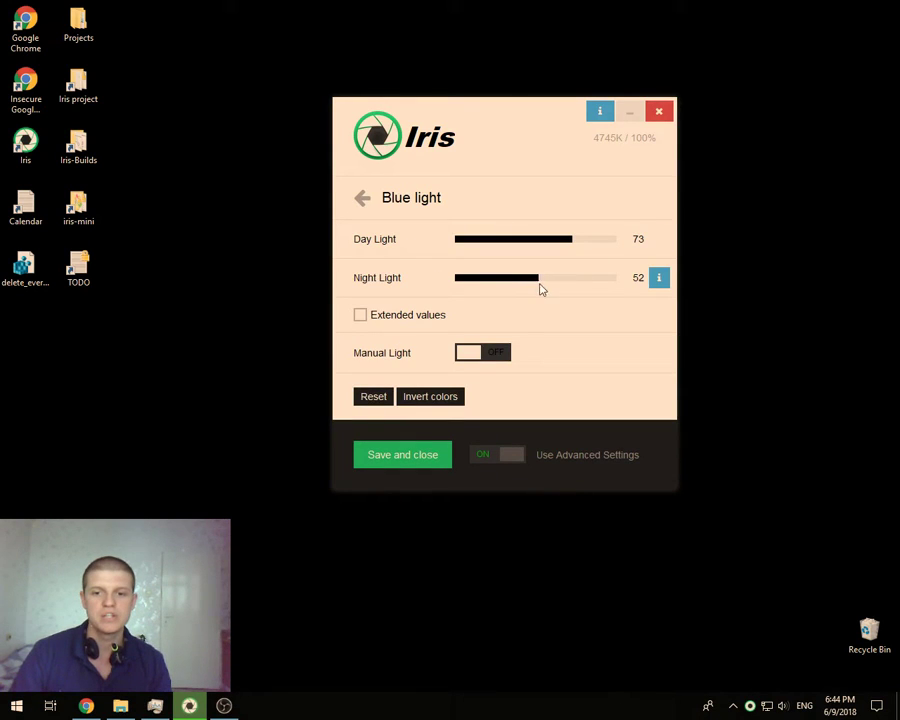
drag(538, 287, 530, 289)
click(480, 353)
mouse_move(522, 242)
mouse_down()
mouse_move(512, 244)
mouse_move(523, 252)
mouse_up()
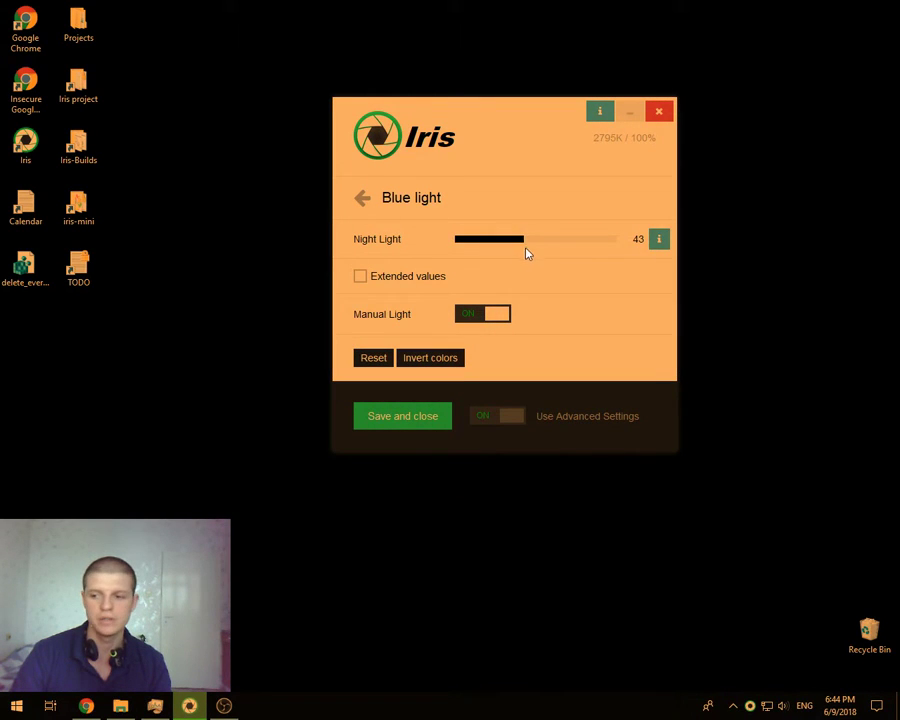
Turn off Manual Light, set Night Light to 50 and return to the advanced settings list
click(496, 316)
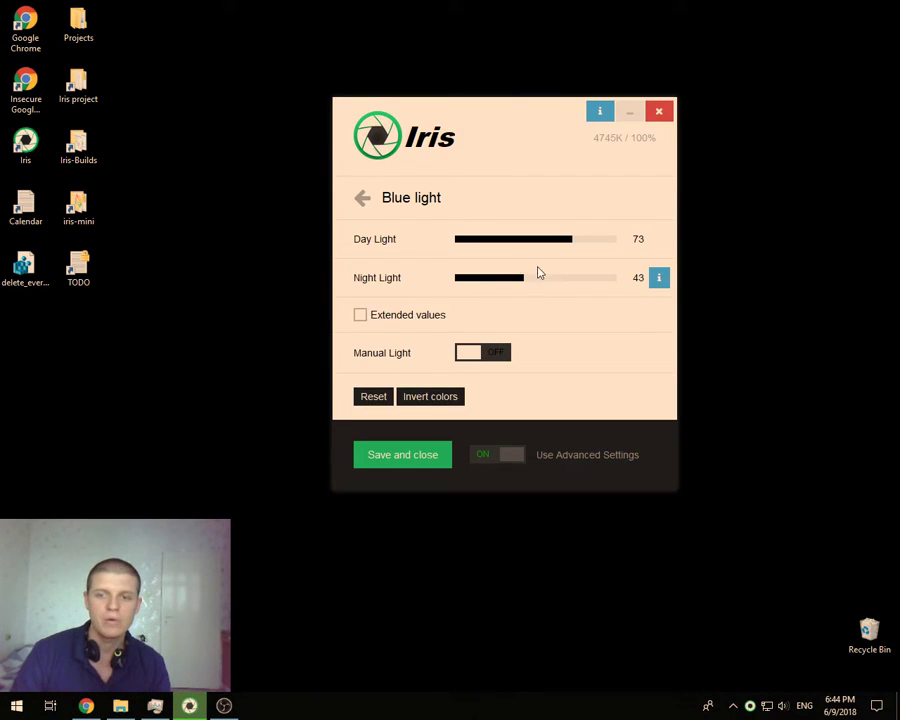
click(535, 282)
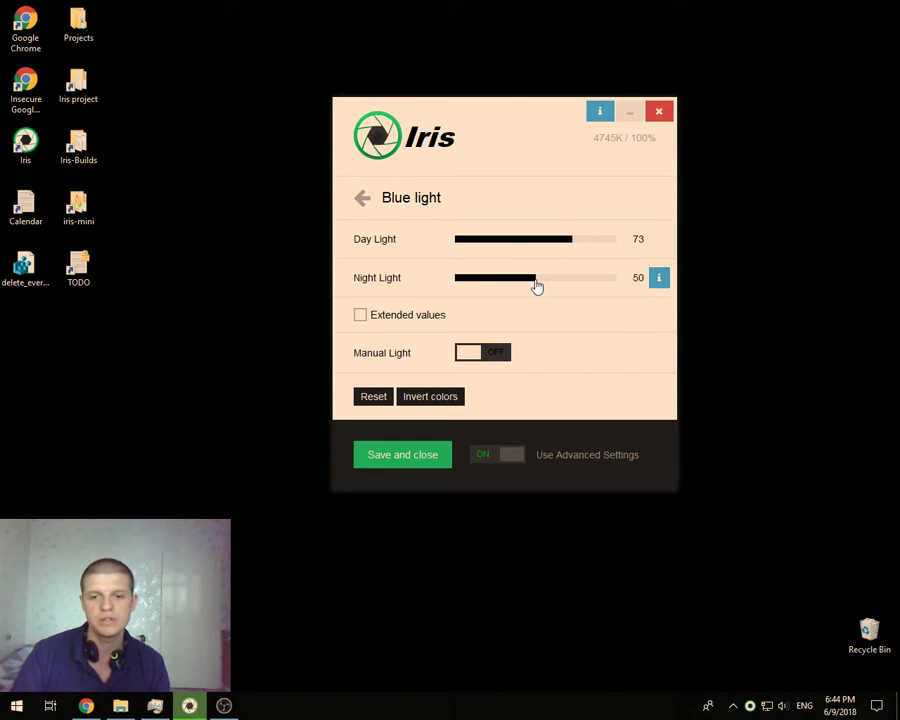
click(361, 204)
Open the Sleep settings and switch Use Advanced Settings off and back on
scroll(440, 288, down, 3)
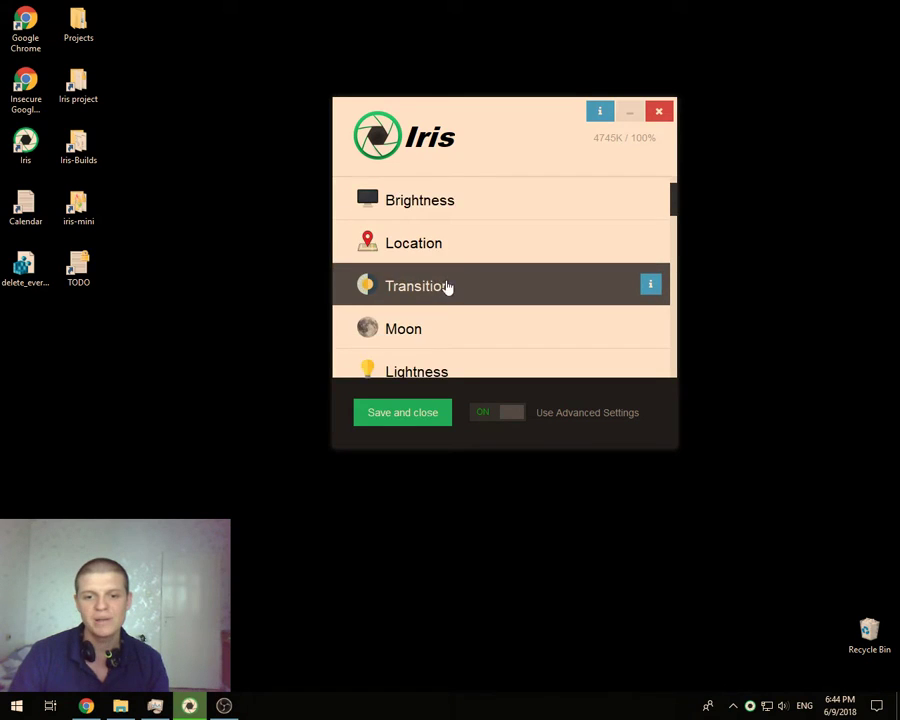
click(451, 342)
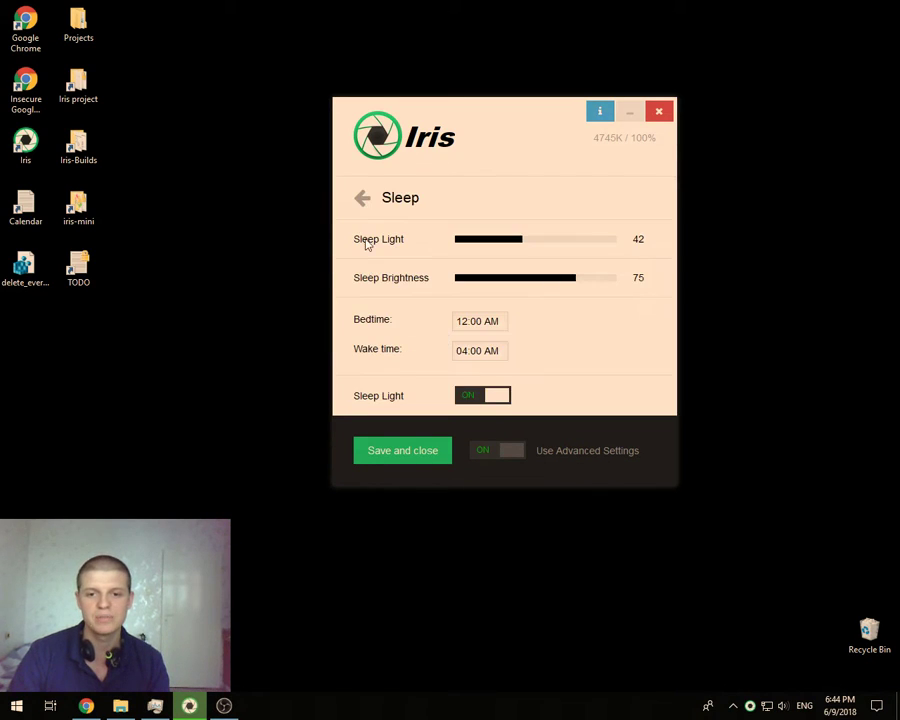
click(509, 456)
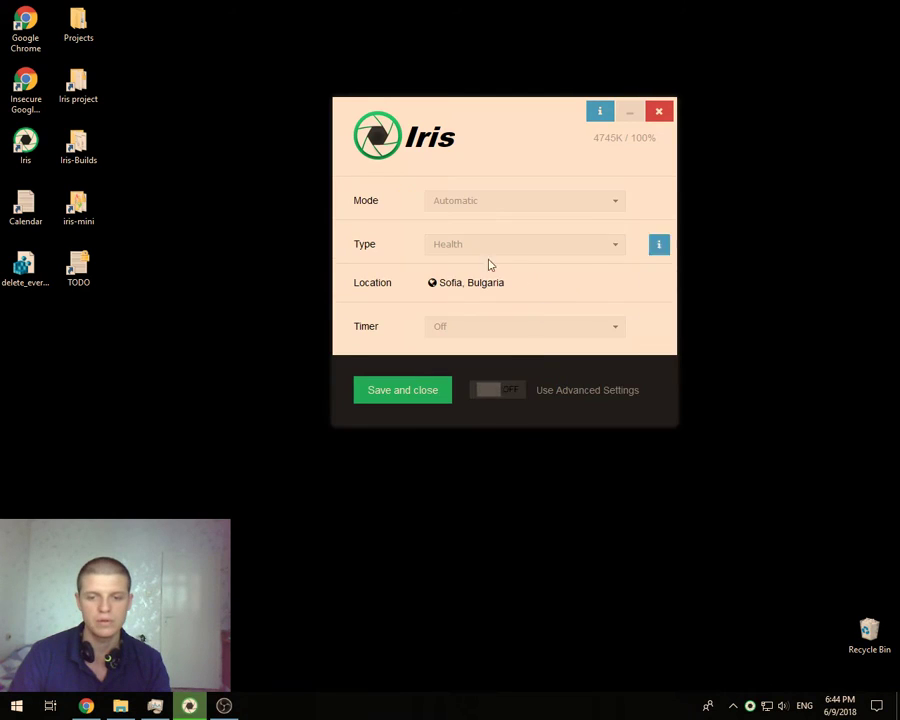
click(484, 392)
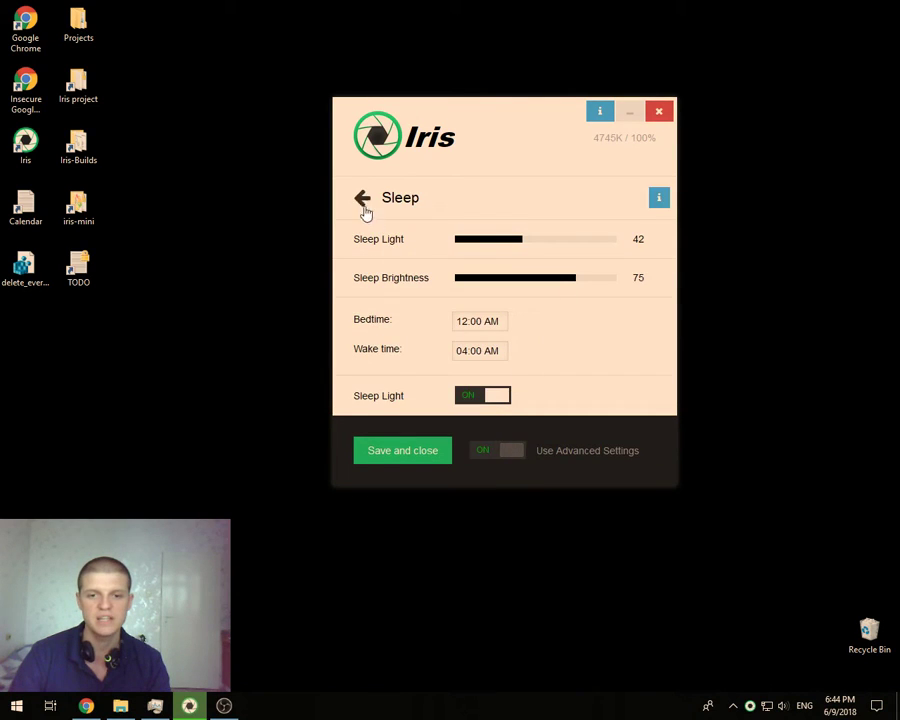
Go back to the advanced settings list and reopen the Sleep settings
click(363, 199)
scroll(428, 251, up, 2)
scroll(455, 252, down, 3)
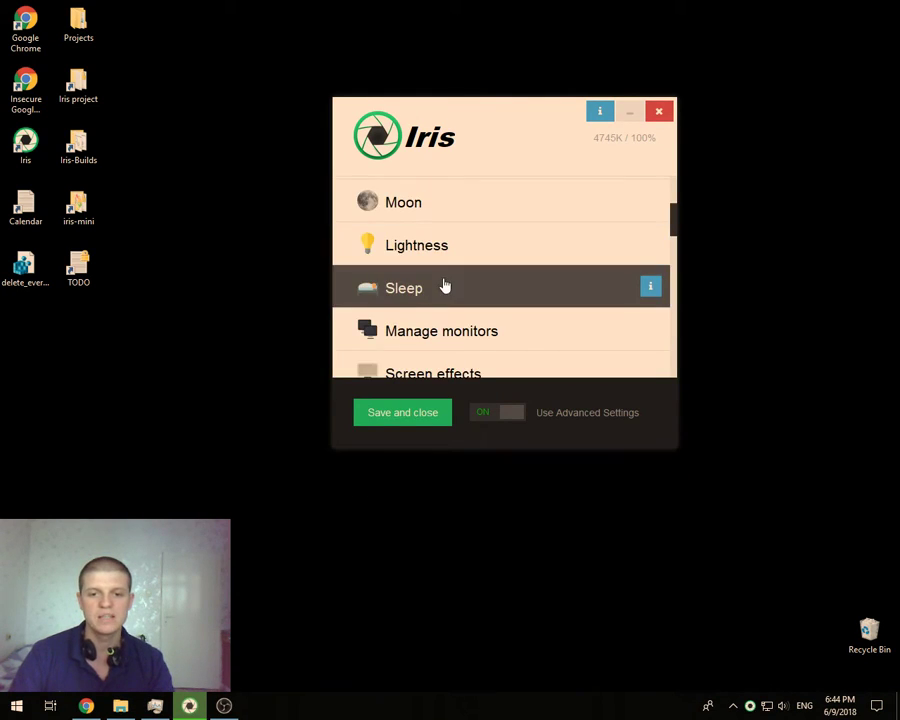
click(447, 286)
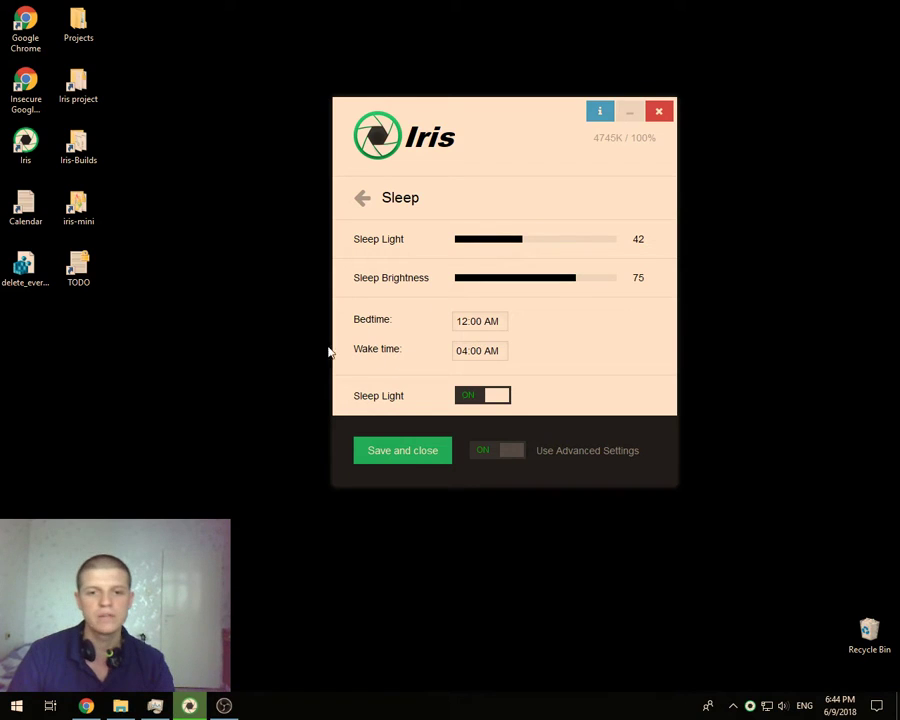
Annotate the screen in red with a wave curve over a horizontal baseline and a box around the wave's middle section
key(ctrl+2)
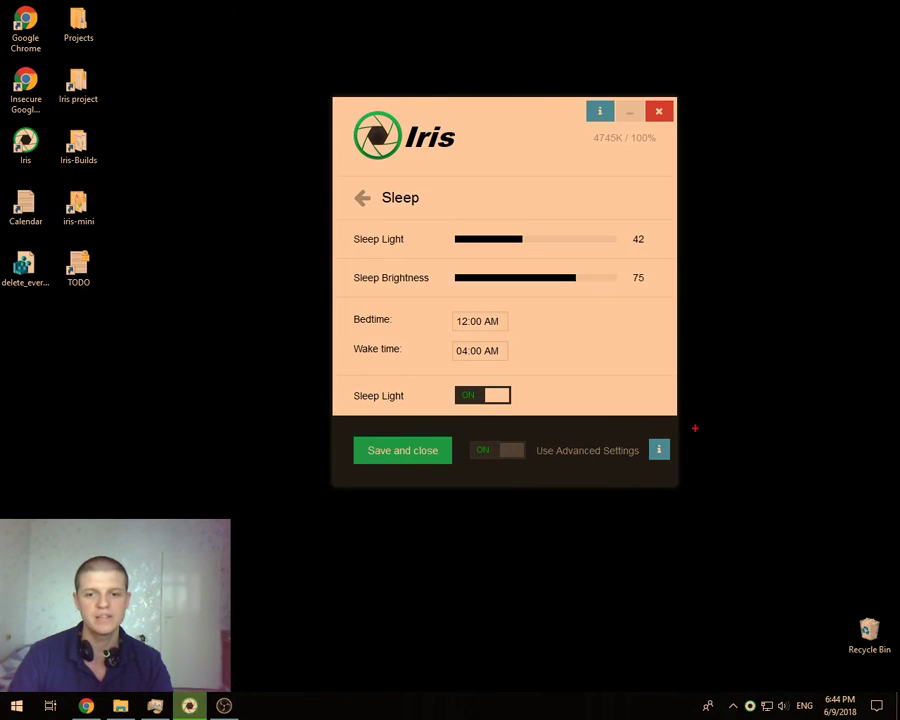
mouse_move(864, 450)
mouse_down()
mouse_move(38, 463)
mouse_move(62, 436)
mouse_move(151, 267)
mouse_move(373, 505)
mouse_move(706, 446)
mouse_move(751, 336)
mouse_up()
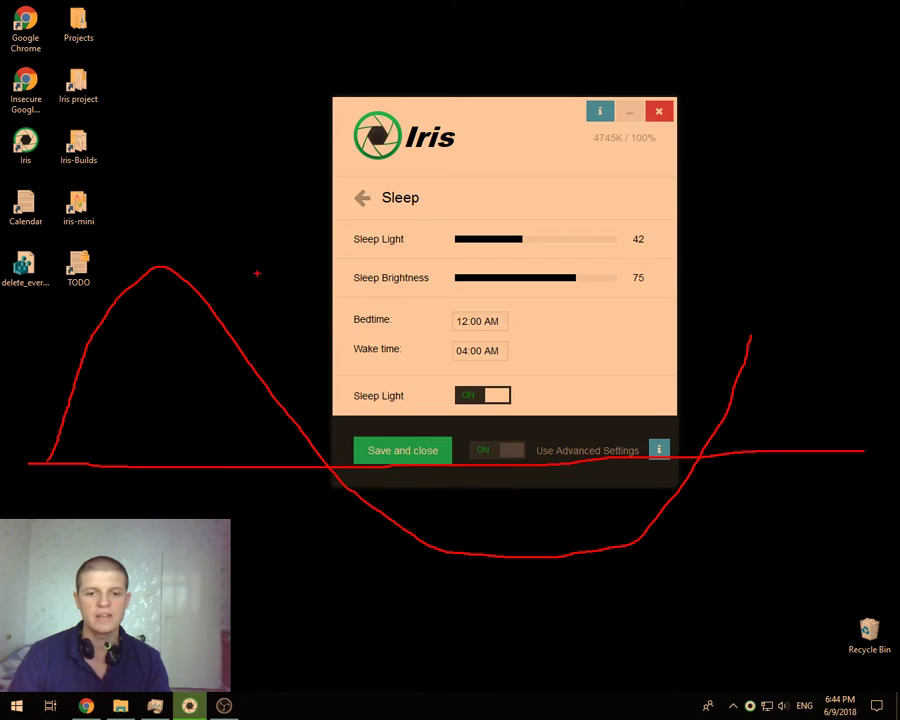
mouse_move(287, 270)
mouse_down()
mouse_move(283, 485)
mouse_move(295, 597)
mouse_up()
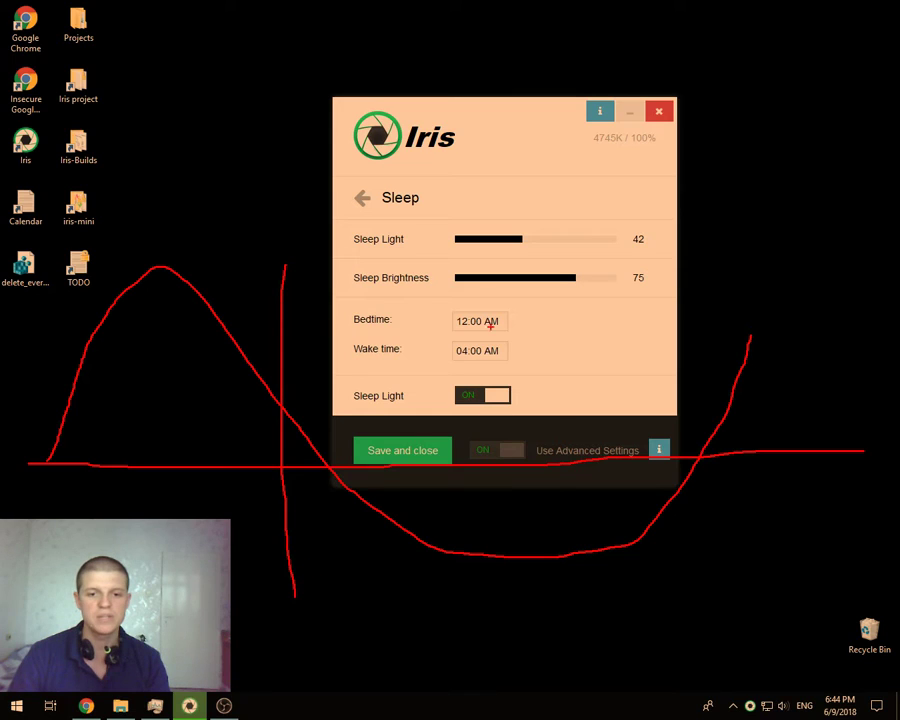
mouse_move(548, 237)
mouse_down()
mouse_move(567, 595)
mouse_move(250, 596)
mouse_up()
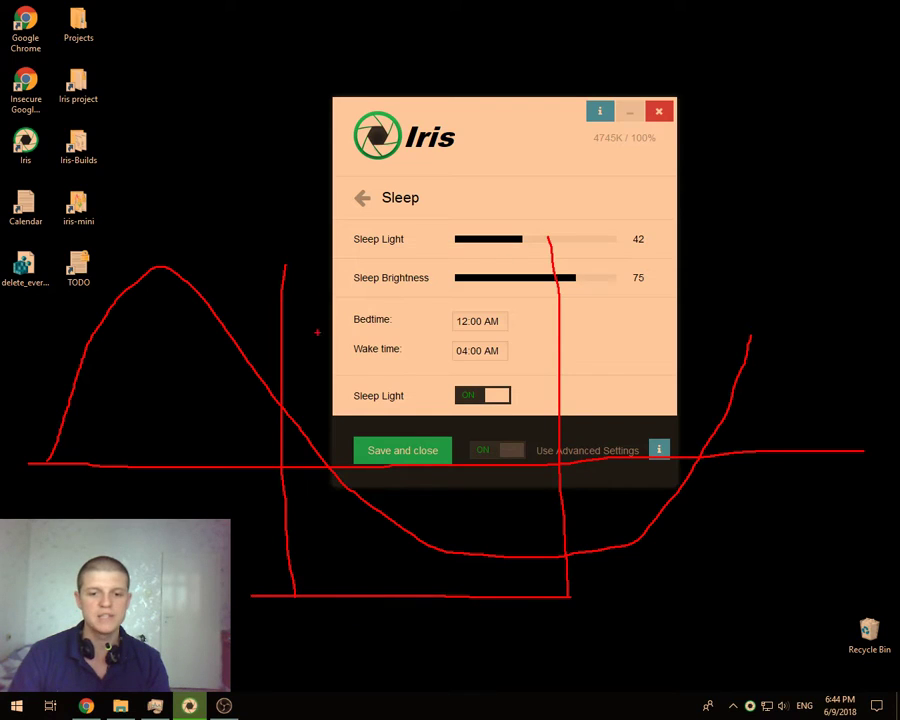
drag(285, 267, 582, 259)
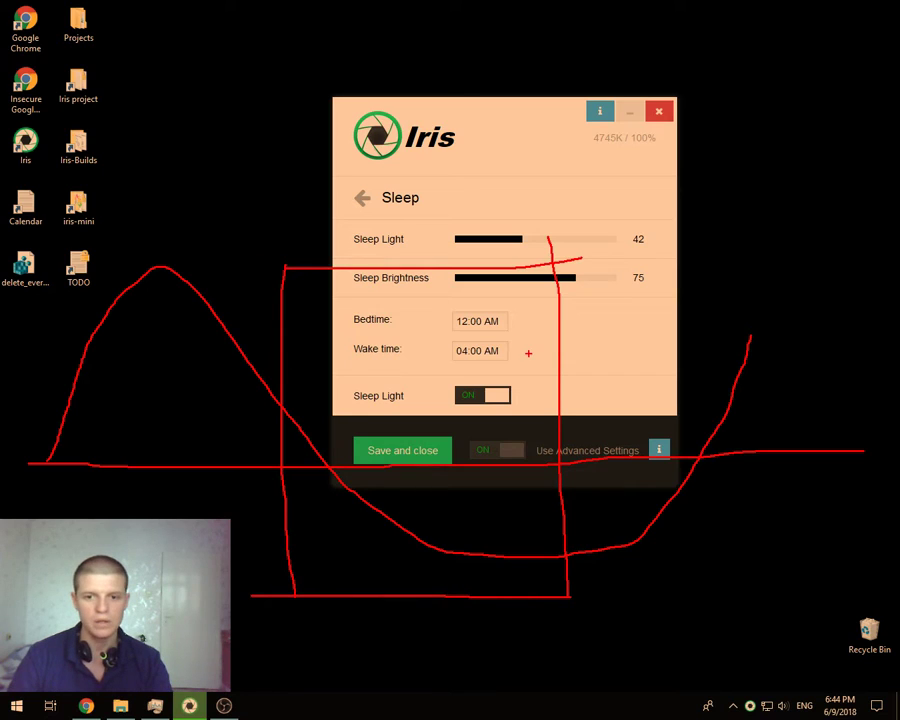
Undo all the red wave, baseline and box strokes and leave the annotation mode
key(ctrl+z)
key(ctrl+z)
key(ctrl+z)
key(ctrl+z)
key(ctrl+z)
key(ctrl+z)
key(ctrl+z)
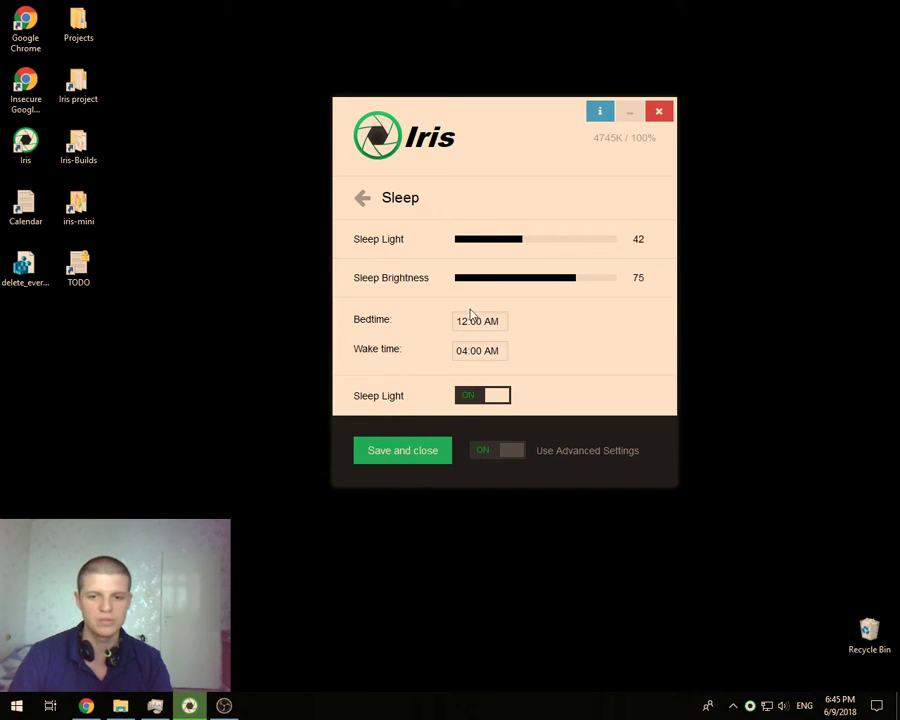
Check the current time in the system clock and set Bedtime to 06:00 PM
click(839, 705)
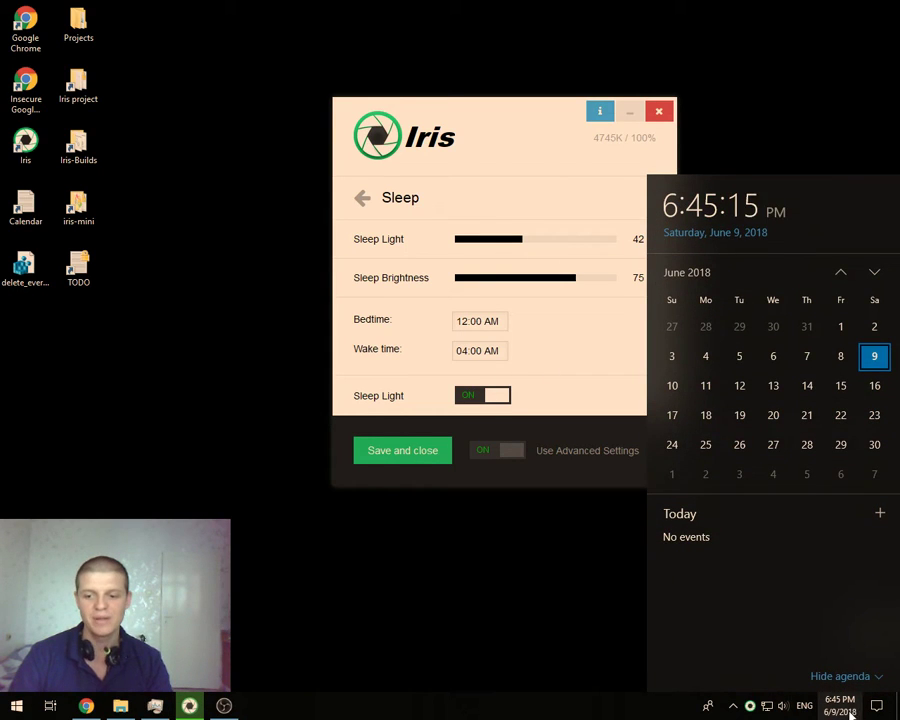
click(480, 380)
click(462, 321)
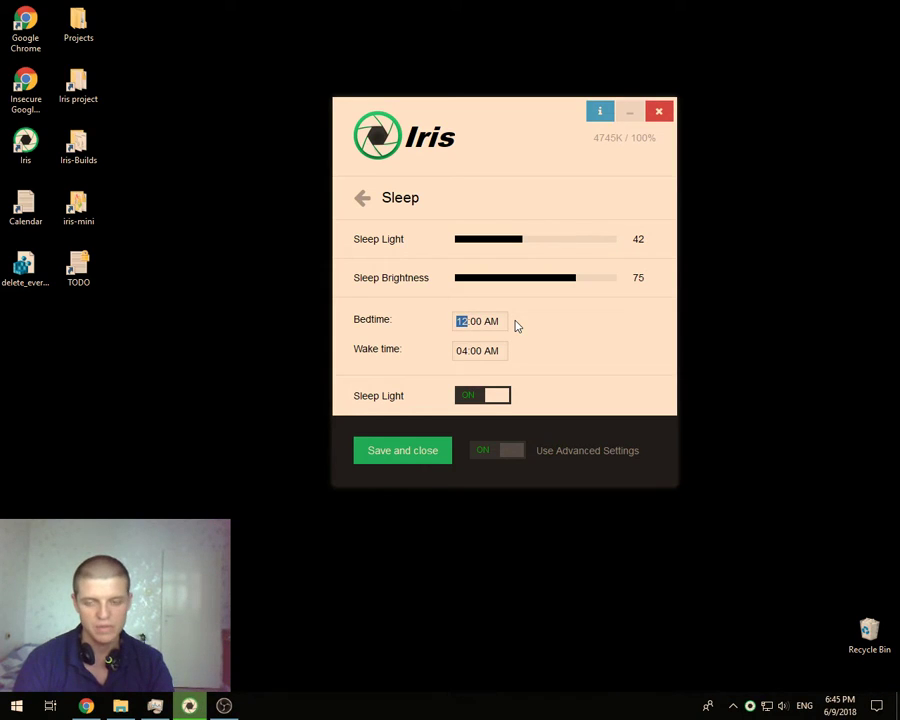
text(6)
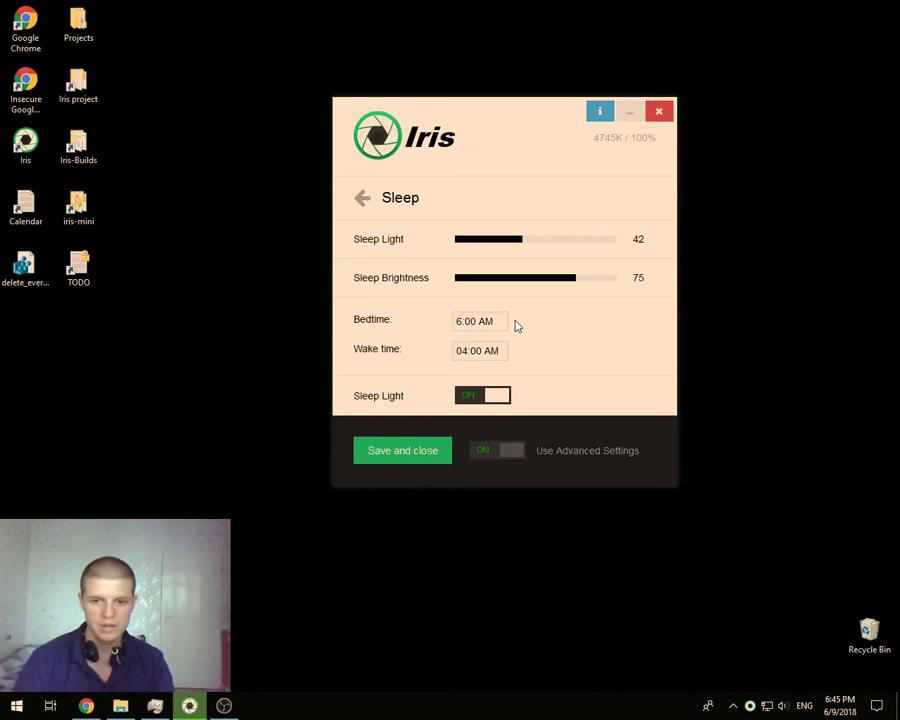
key(Right)
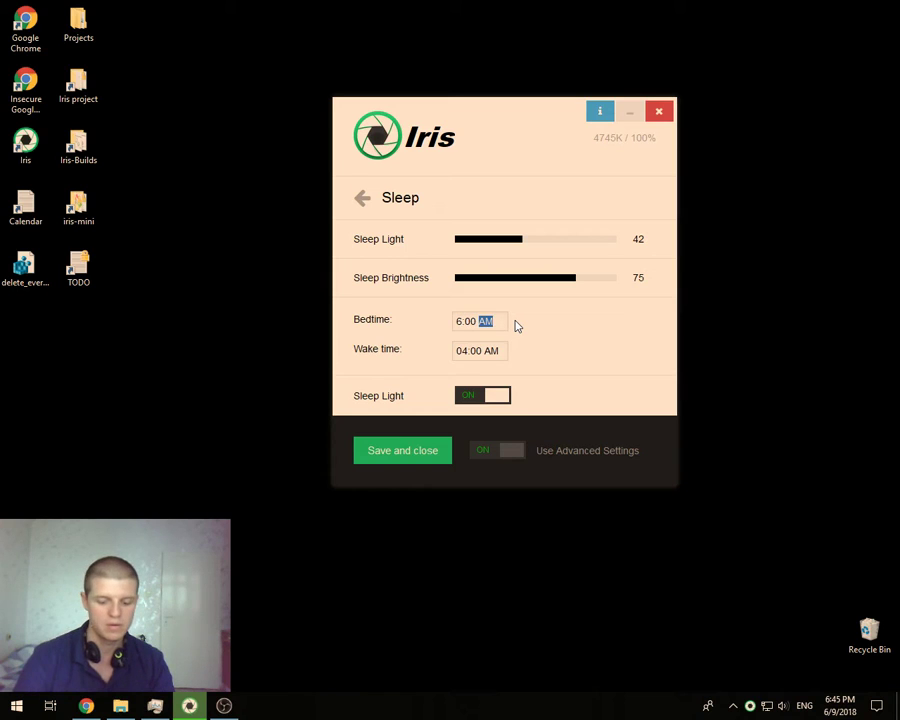
text(p)
Set the Wake time to 08:00 PM in the Sleep settings
click(490, 351)
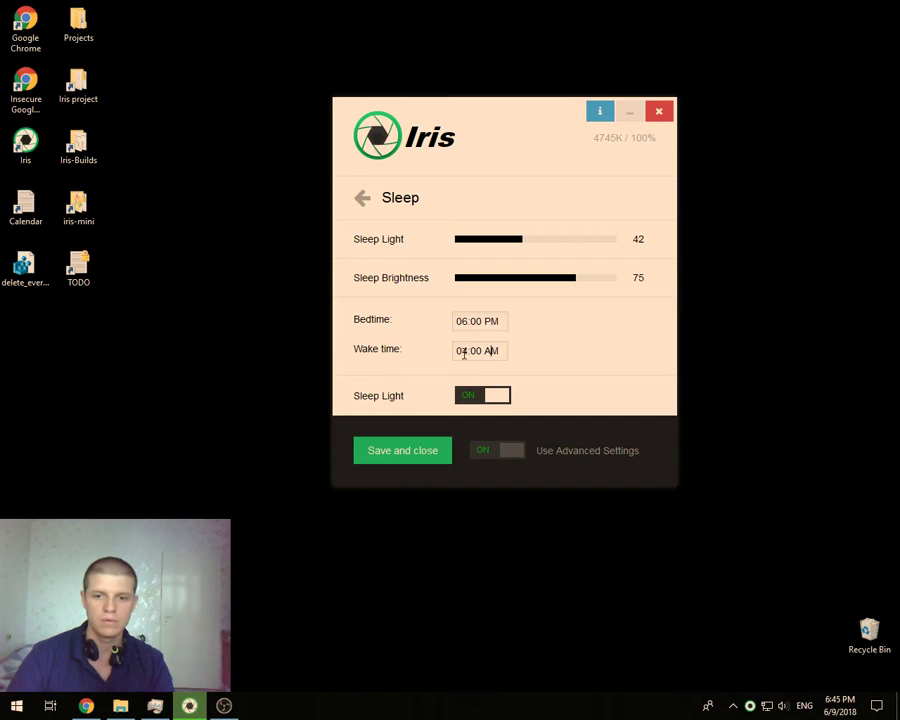
click(466, 349)
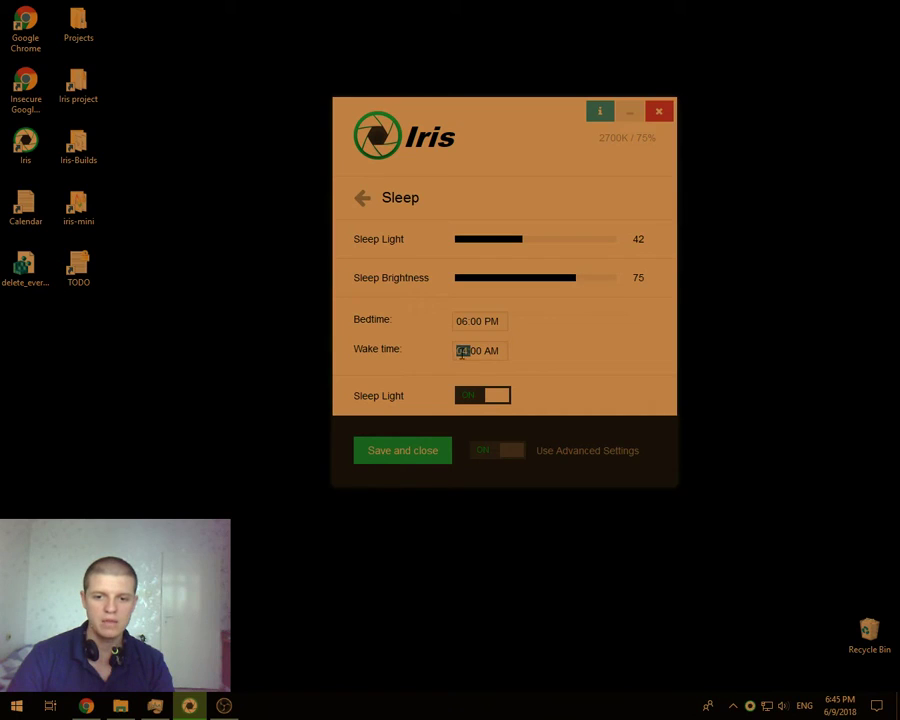
text(0)
drag(463, 350, 436, 350)
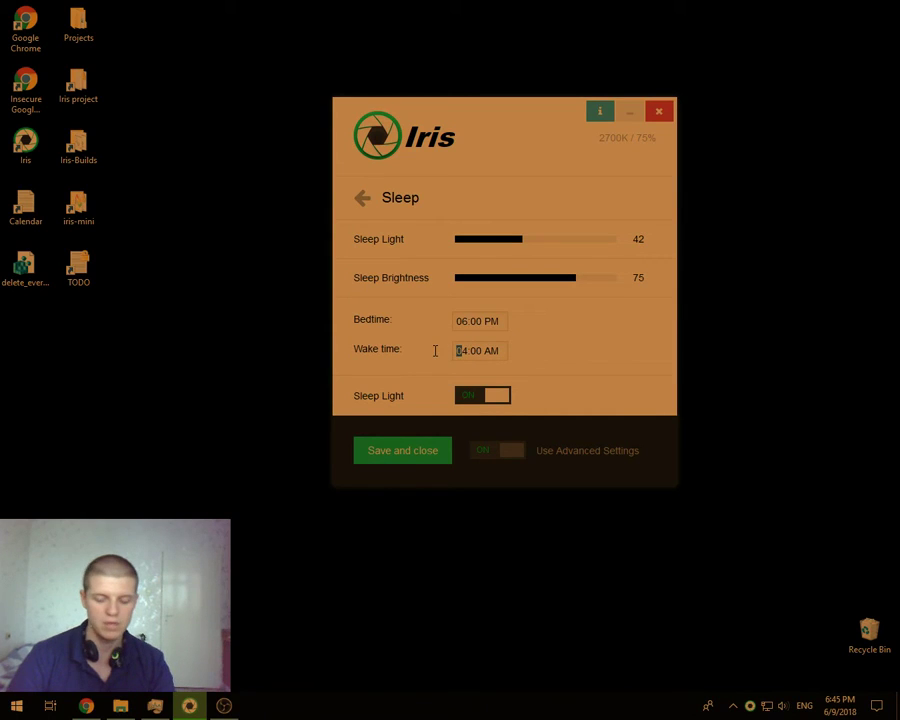
key(Delete)
key(Delete)
text(08)
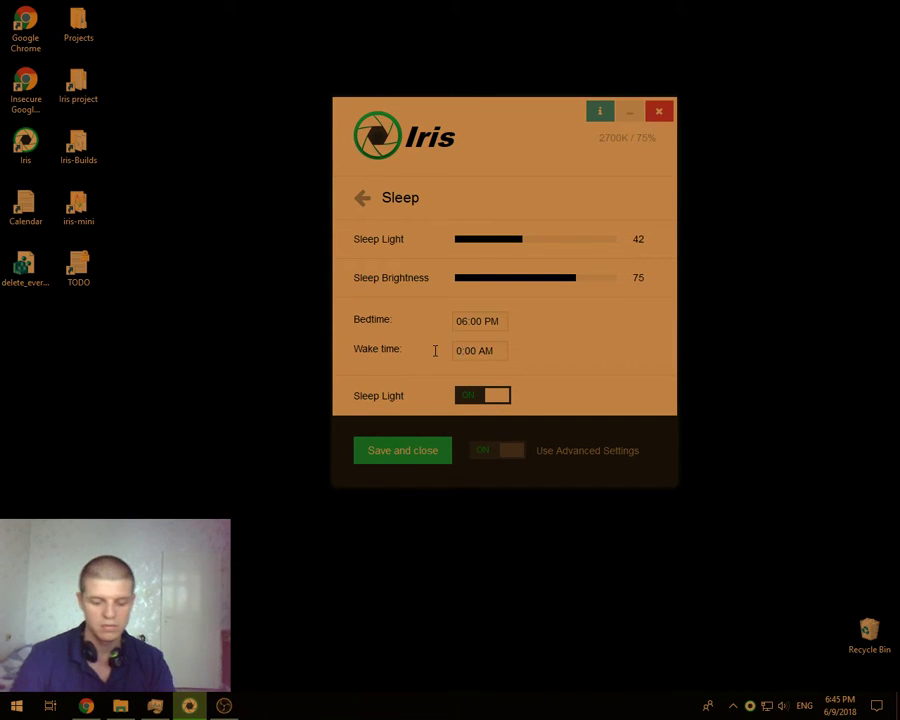
key(Right)
key(Right)
key(shift+End)
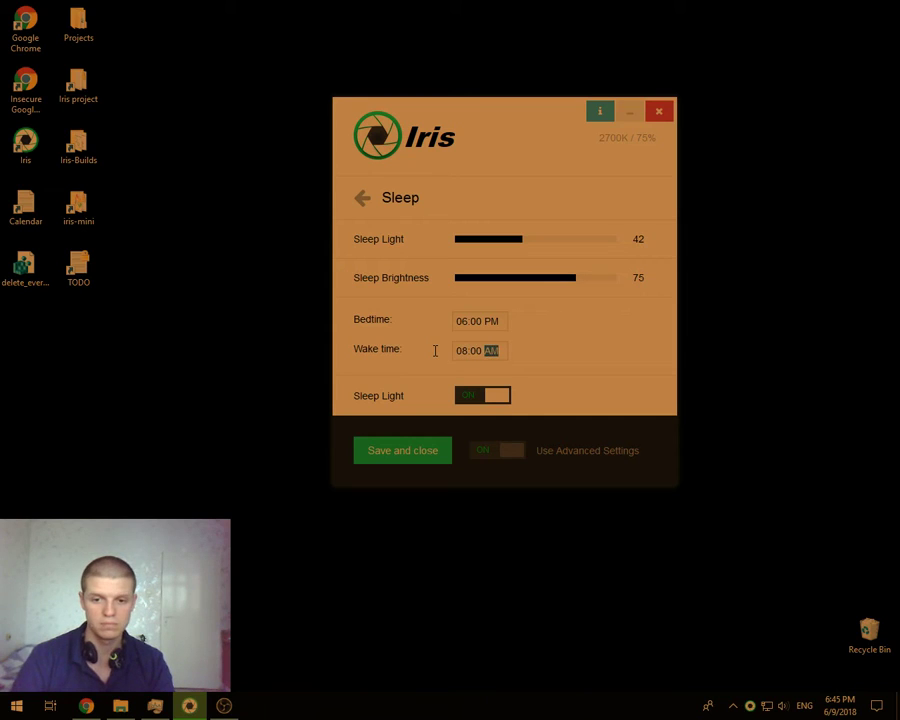
text(PM)
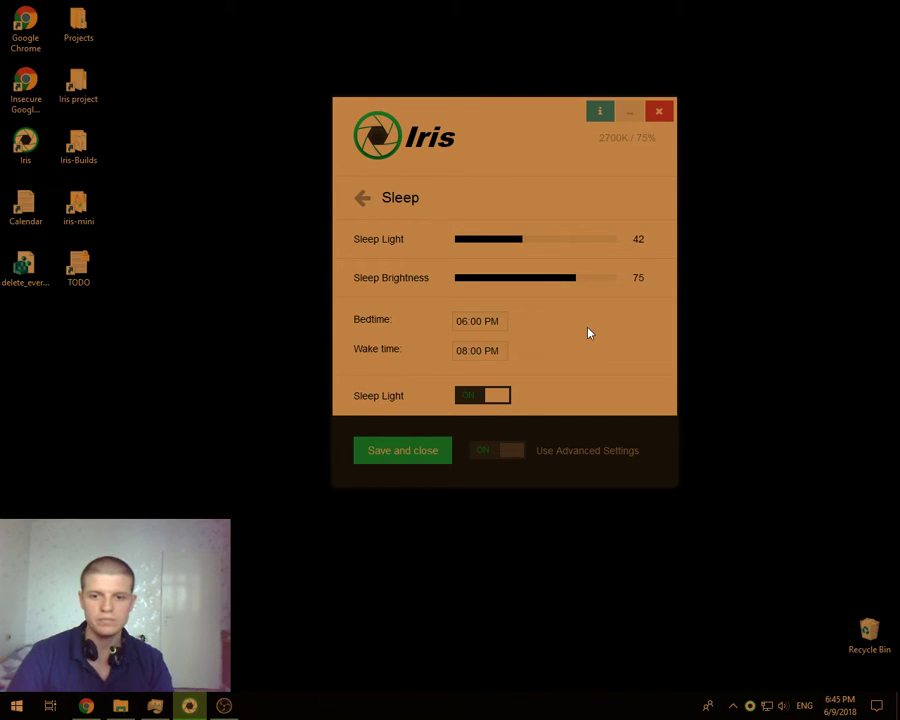
Reposition the Iris window on the desktop and turn Sleep Light off before leaving the Sleep settings
drag(485, 107, 419, 81)
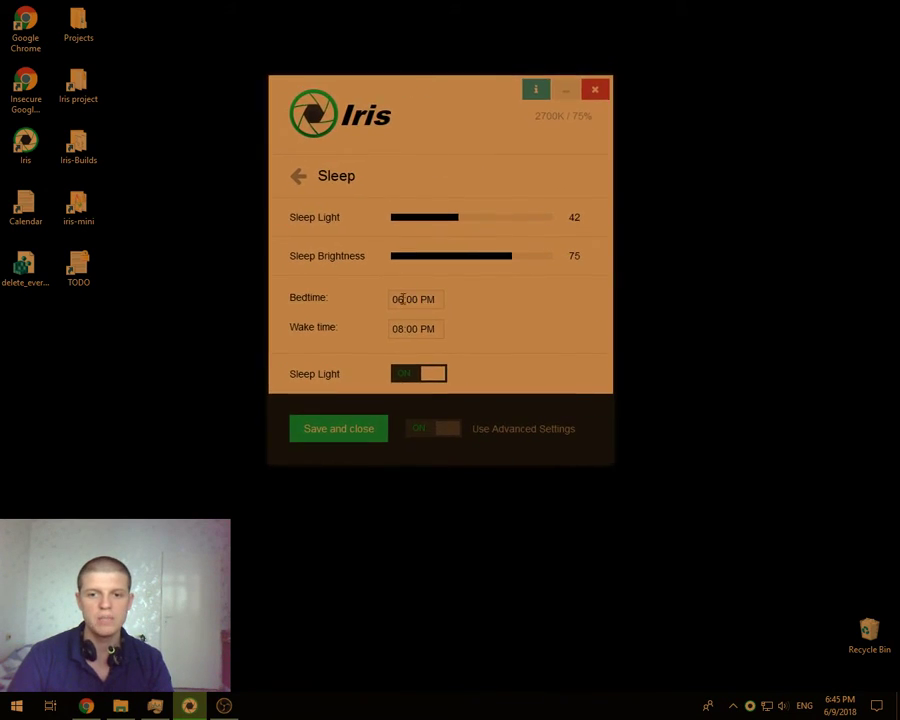
click(431, 375)
click(298, 176)
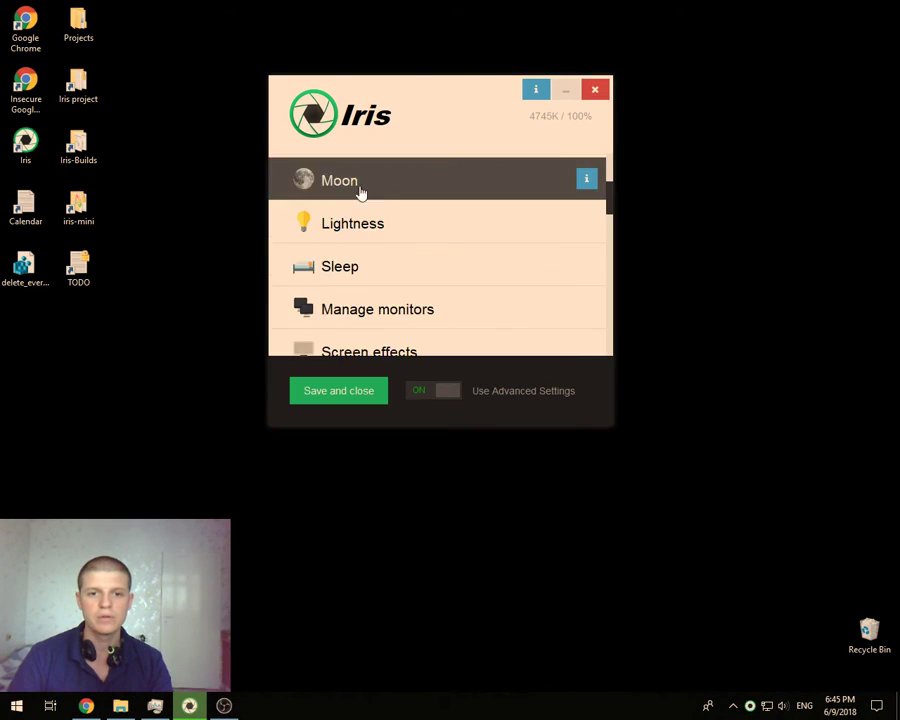
Open the Transition settings, outline the Bedtime entries under Transition times in red and clear the annotation
scroll(356, 230, up, 2)
scroll(380, 240, down, 1)
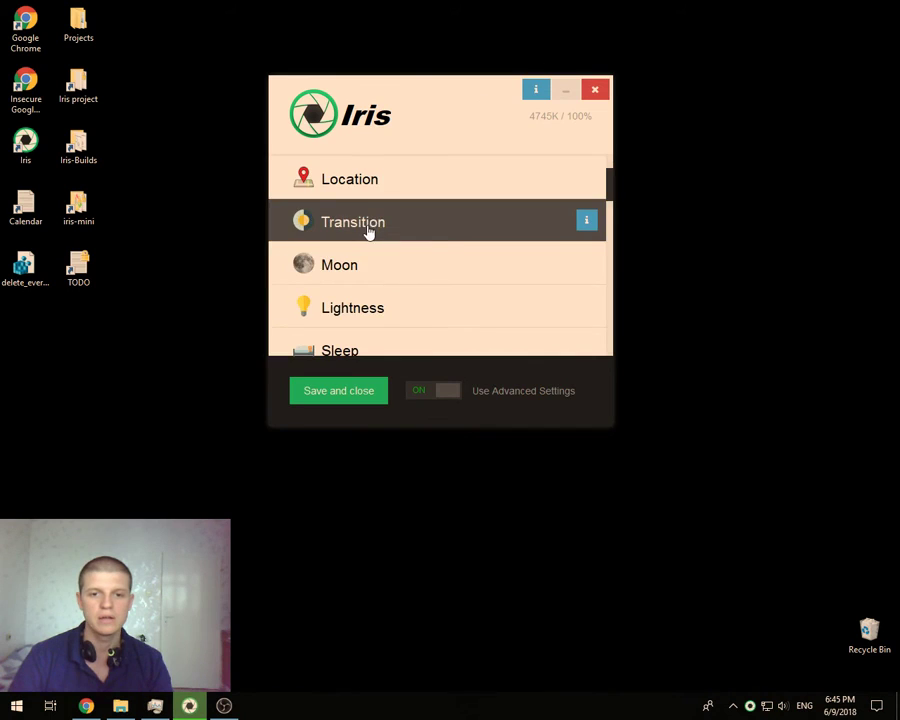
click(368, 230)
scroll(332, 378, down, 2)
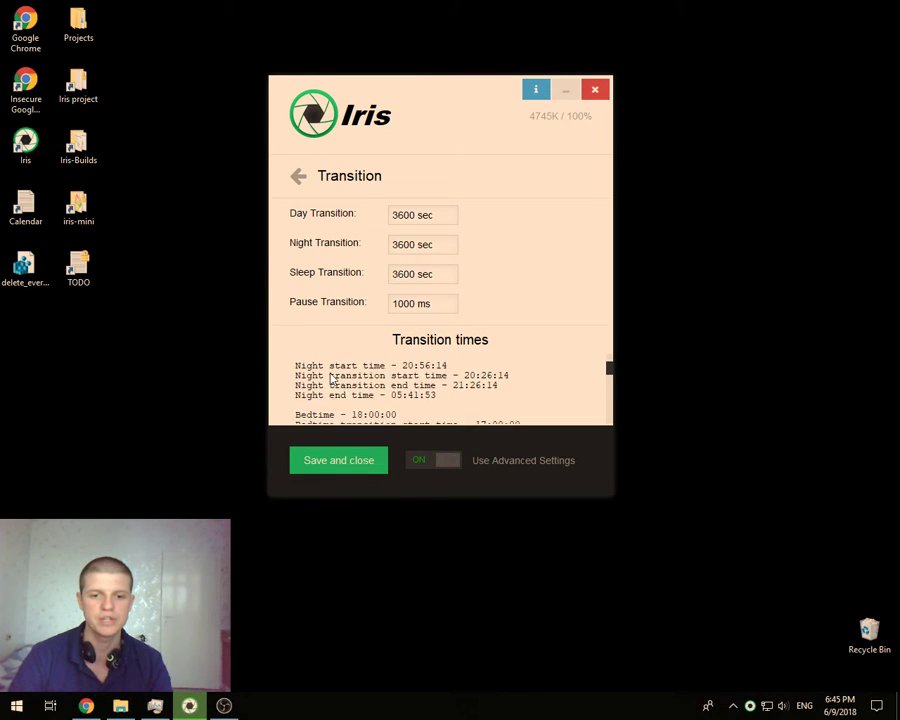
scroll(356, 376, down, 2)
scroll(366, 383, up, 2)
scroll(358, 368, down, 2)
scroll(352, 390, up, 1)
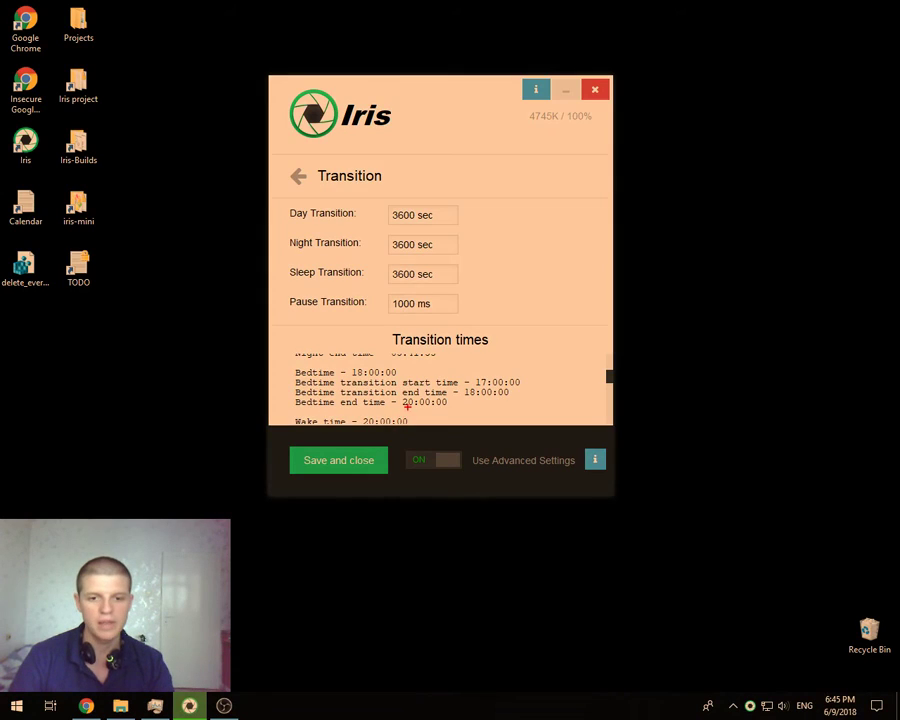
mouse_move(532, 374)
mouse_down()
mouse_move(505, 420)
mouse_move(440, 368)
mouse_up()
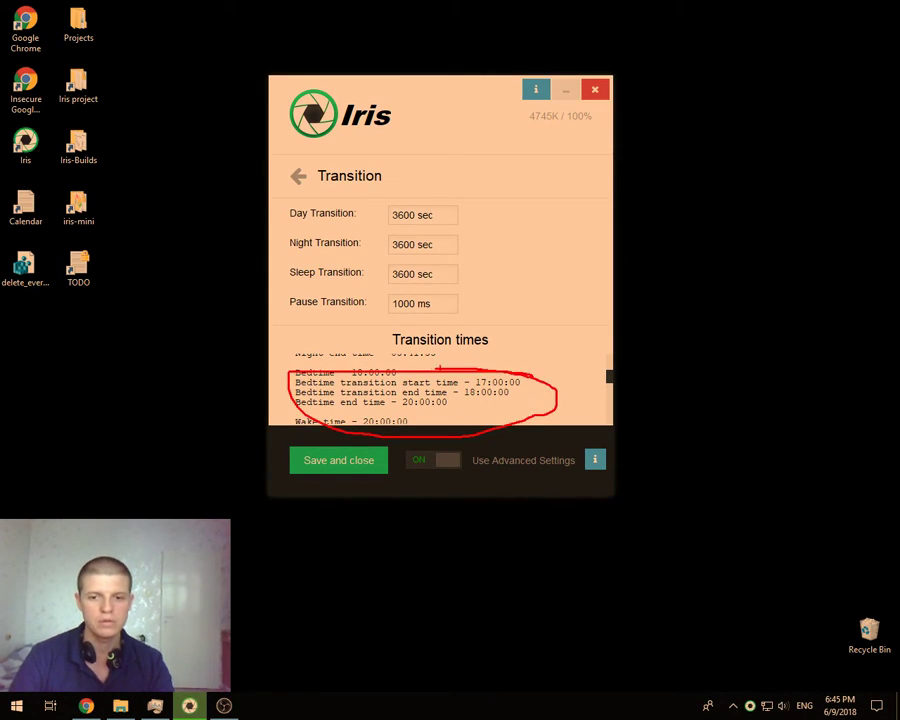
key(Escape)
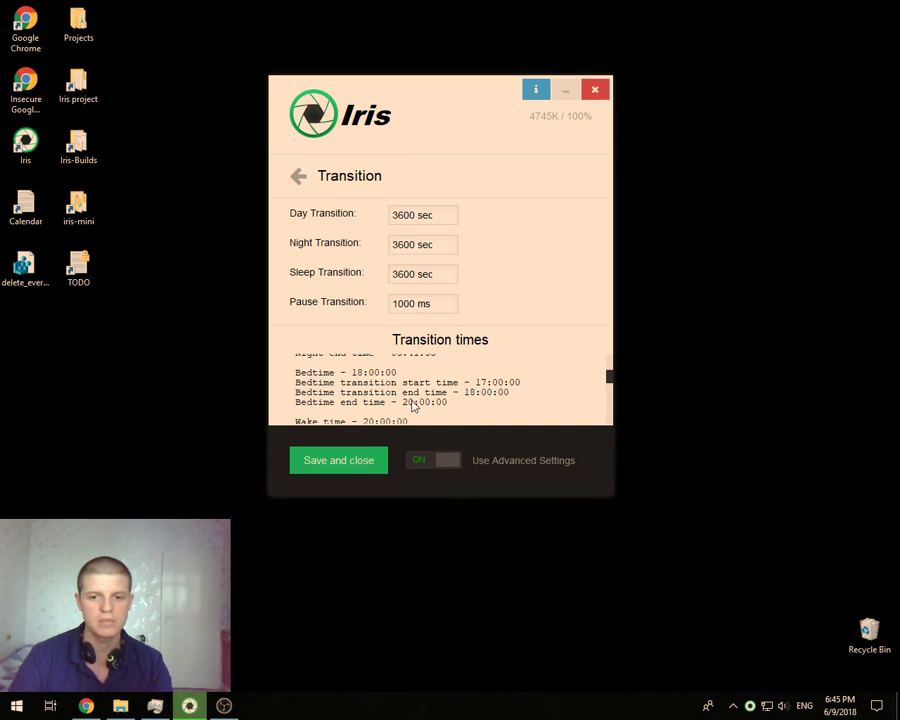
Return to the Sleep settings and turn Sleep Light back on
click(298, 177)
scroll(418, 314, down, 2)
click(368, 297)
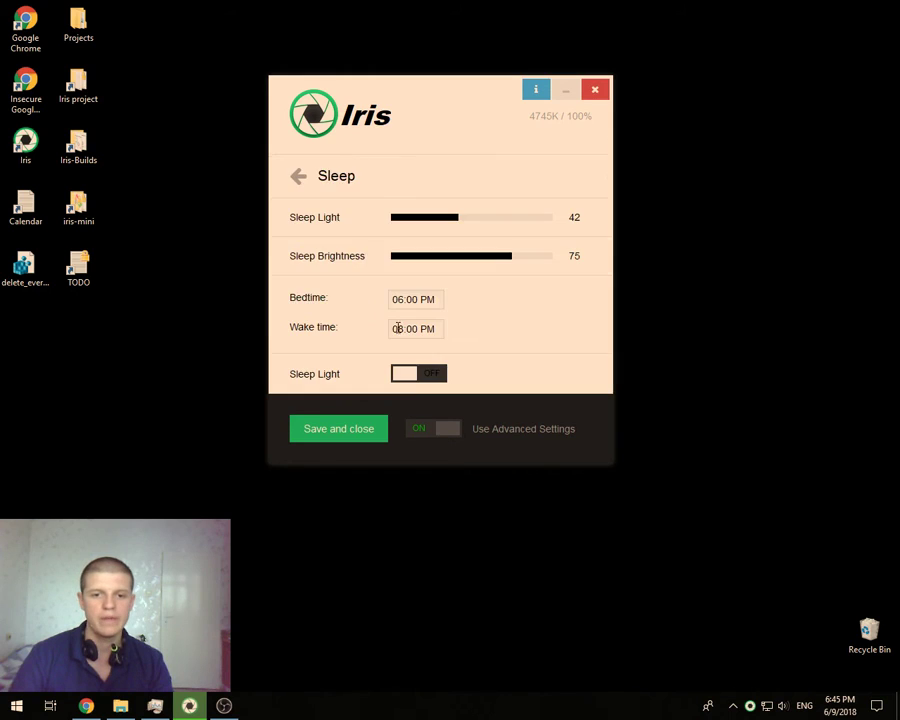
click(410, 376)
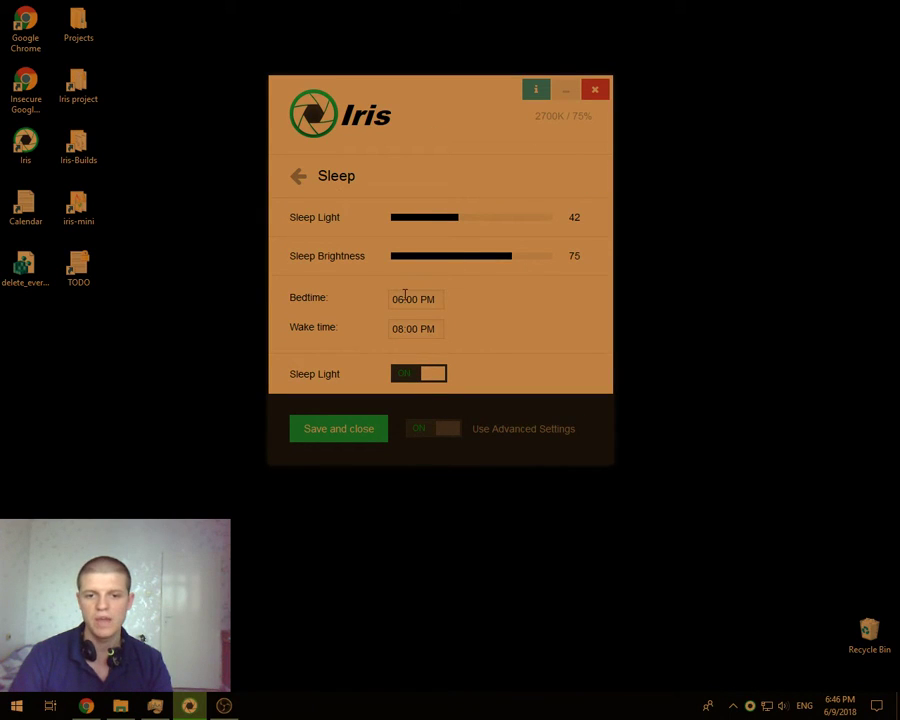
Set Bedtime to 07:00 PM and the Sleep Light level to 48
key(BackSpace)
text(7)
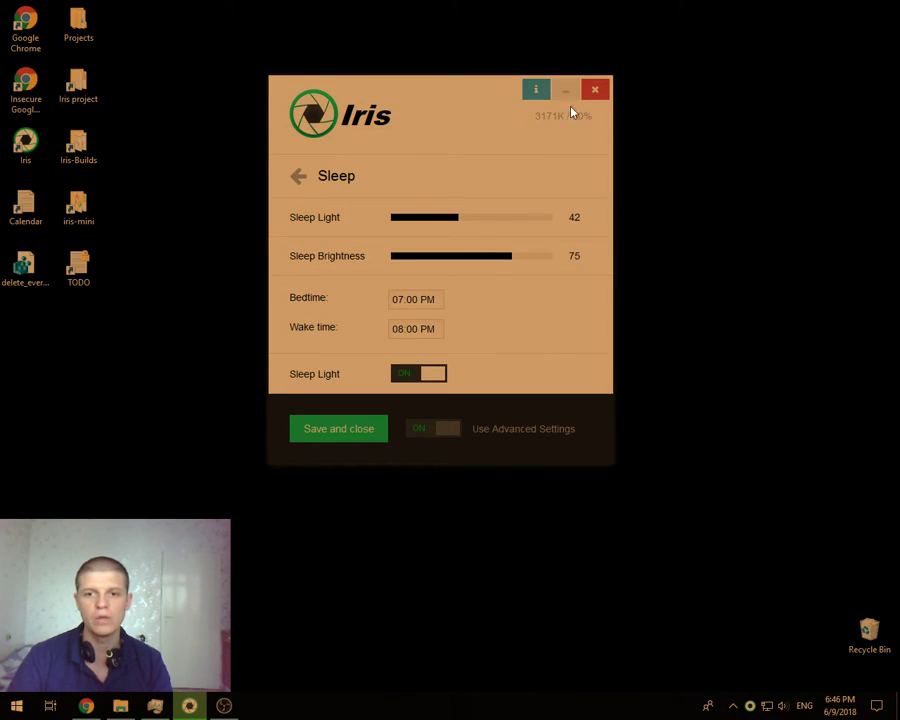
mouse_move(460, 218)
mouse_down()
mouse_move(411, 219)
mouse_move(456, 231)
mouse_move(467, 222)
mouse_up()
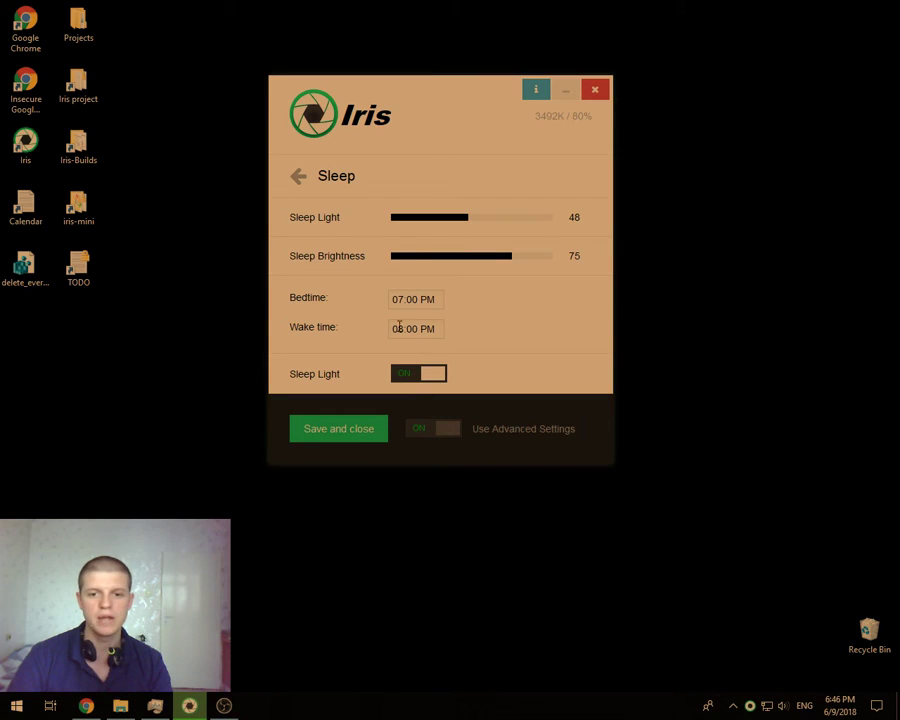
Set Bedtime to 06:00 PM and raise the Sleep Light level to 54
key(Down)
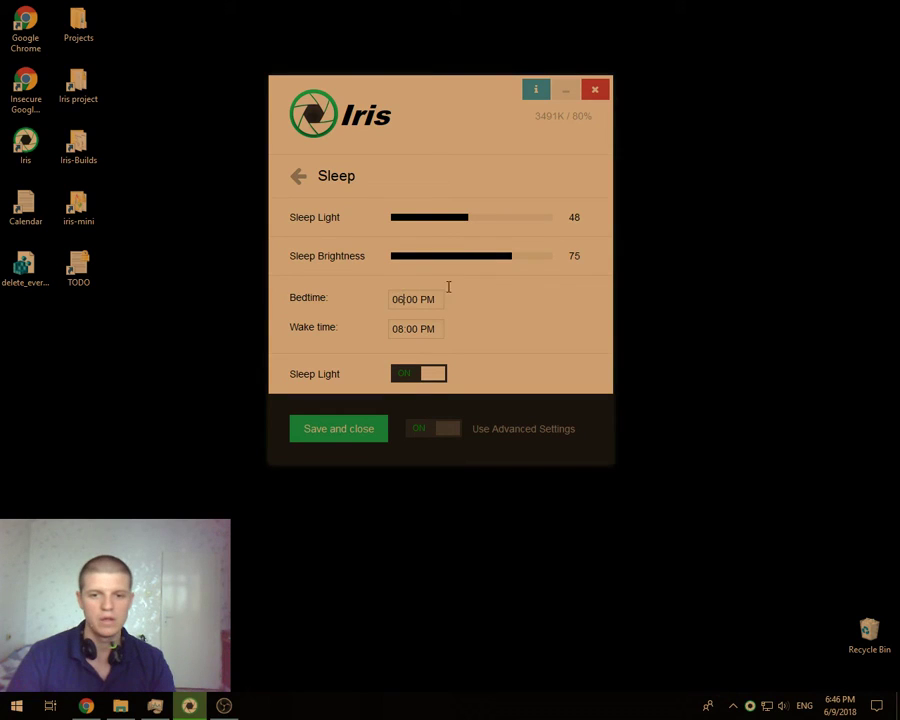
click(511, 271)
drag(458, 224, 478, 227)
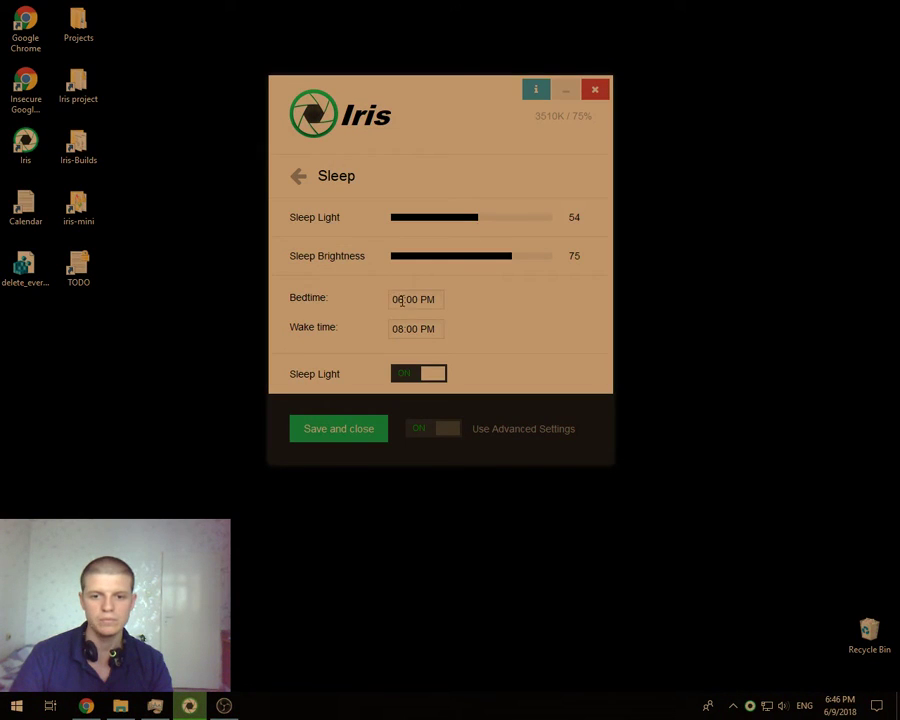
Set Bedtime to 08:00 PM and Wake time to 09:00 PM
key(BackSpace)
text(8)
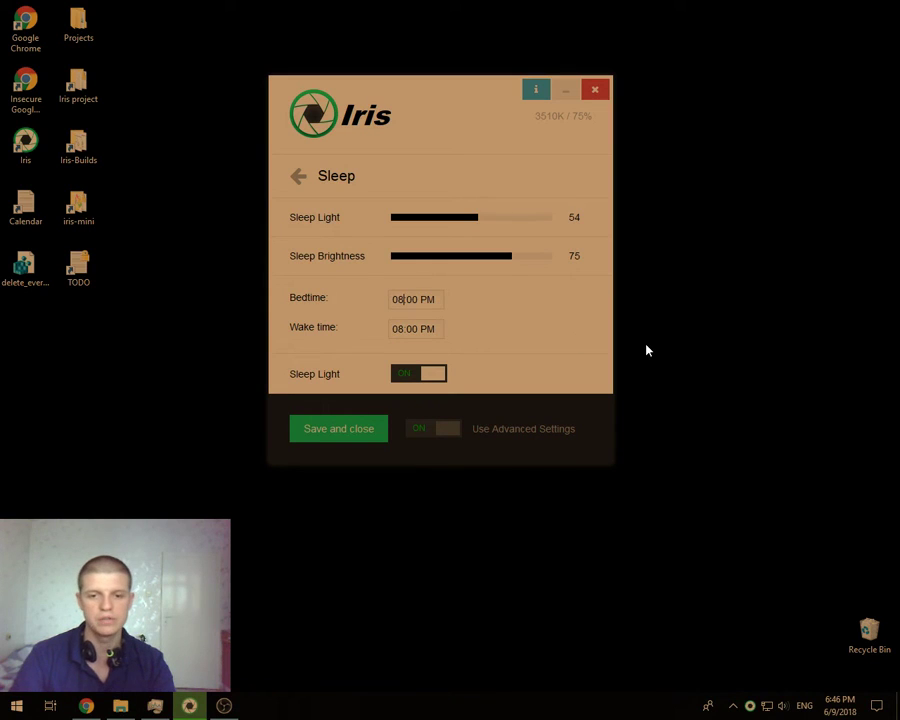
click(403, 329)
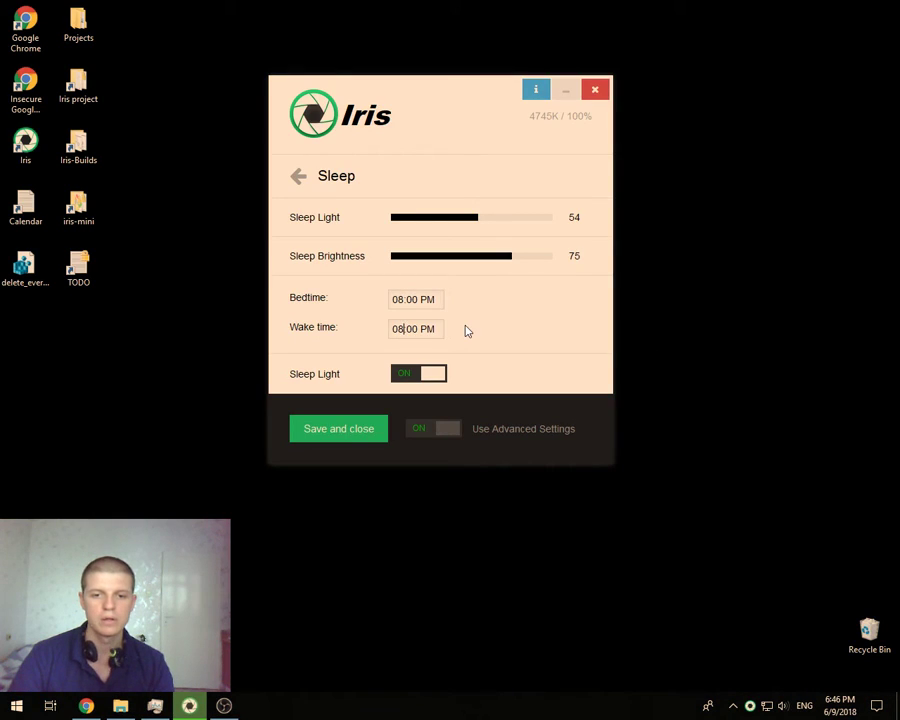
key(BackSpace)
text(9)
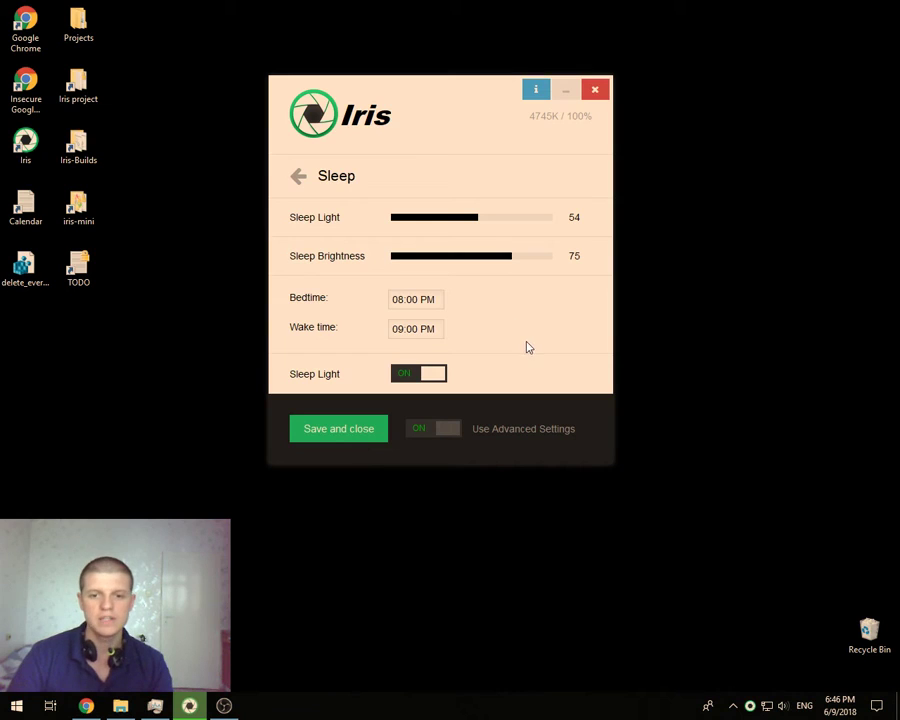
Leave the Sleep settings and check the Bedtime entries under Transition times in the Transition settings
click(299, 176)
click(367, 261)
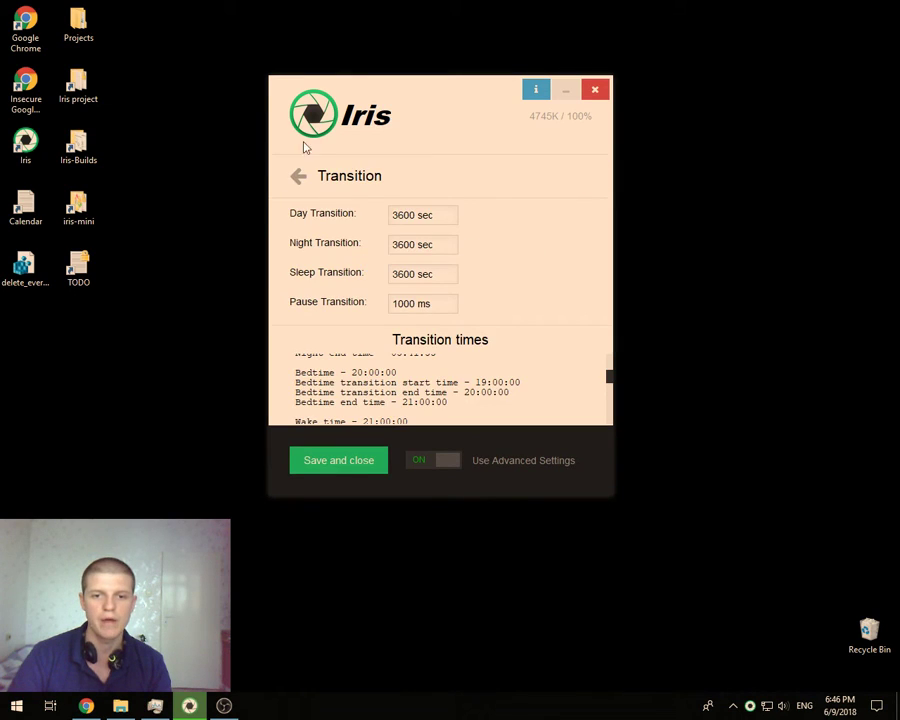
Return from the Transition settings to the Sleep settings and set Bedtime to 12:00 AM
click(298, 182)
scroll(410, 300, down, 2)
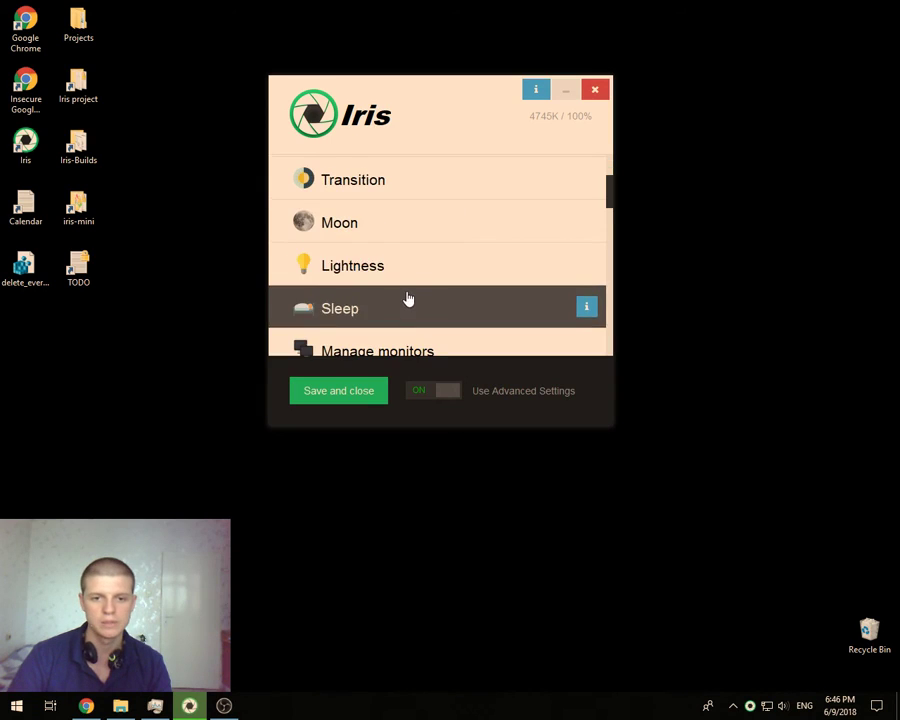
click(368, 311)
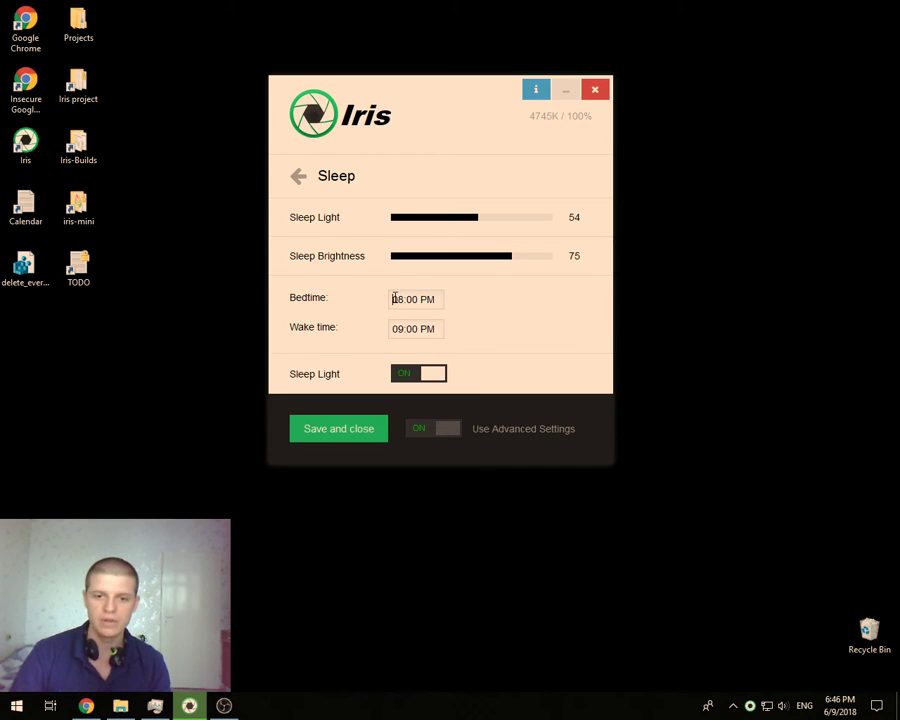
drag(393, 299, 595, 318)
text(0:)
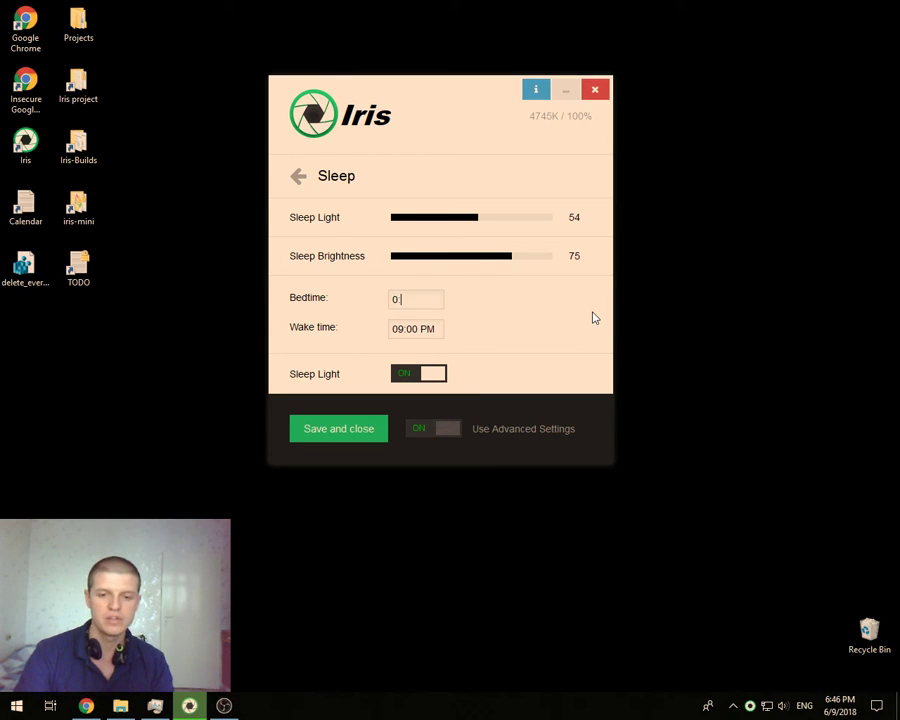
text(0 AM)
key(Return)
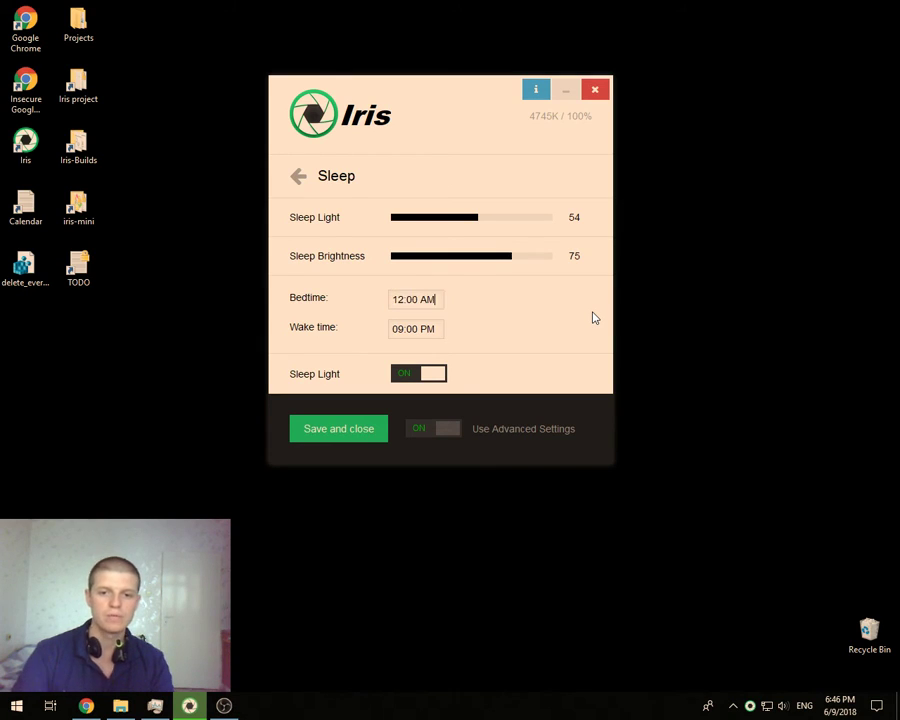
Set Wake time to 04:00 AM and shift the settings window slightly on the desktop
double_click(397, 329)
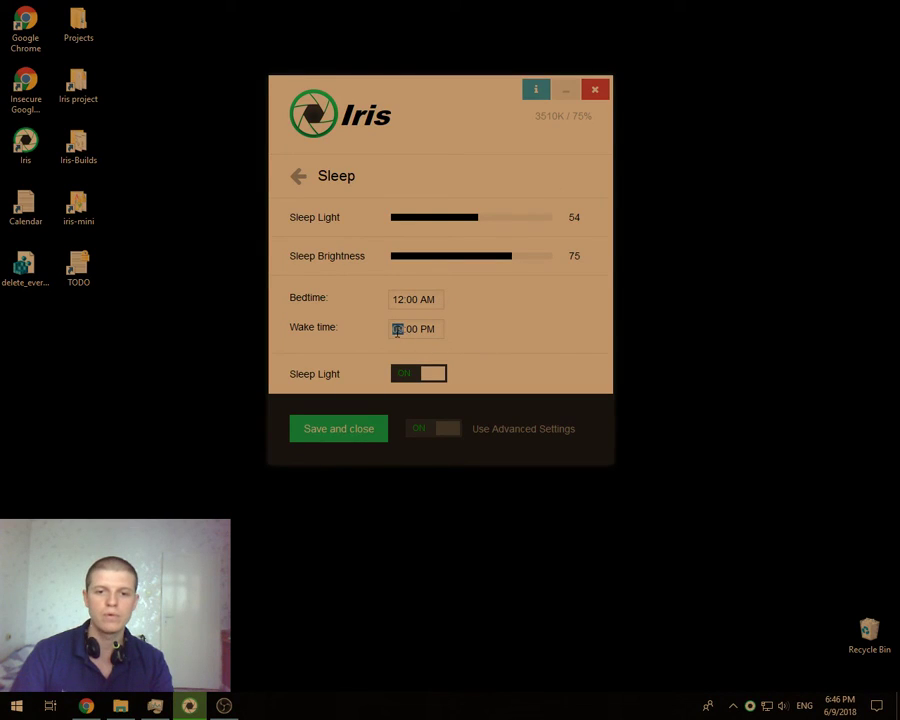
text(4:00 )
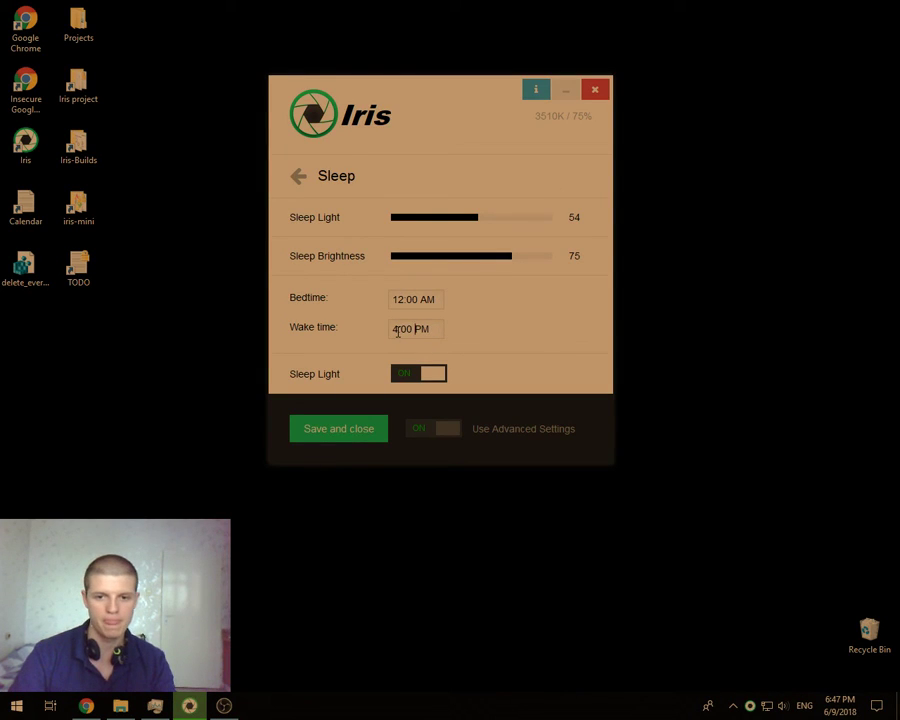
text(AM)
key(Return)
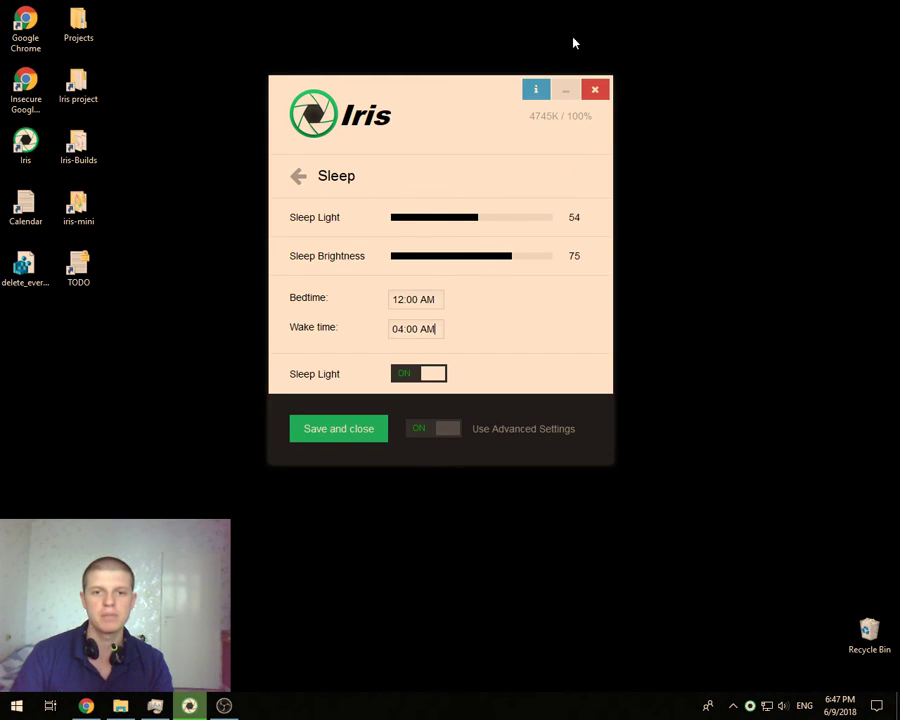
drag(436, 88, 458, 112)
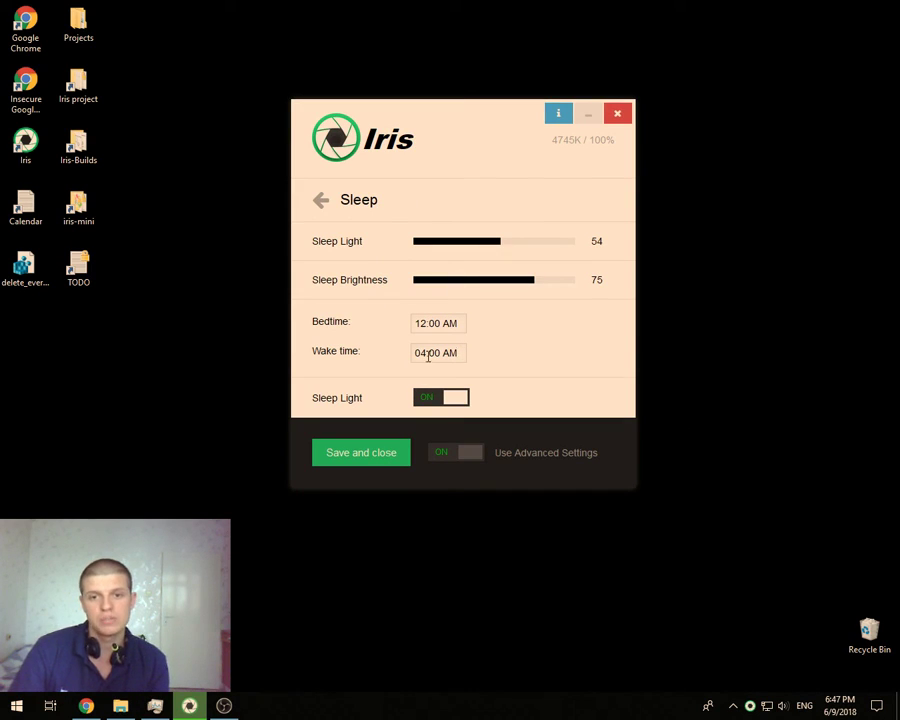
Set Bedtime to 11:00 PM and switch Sleep Light off and back on to demonstrate it
drag(420, 322, 452, 321)
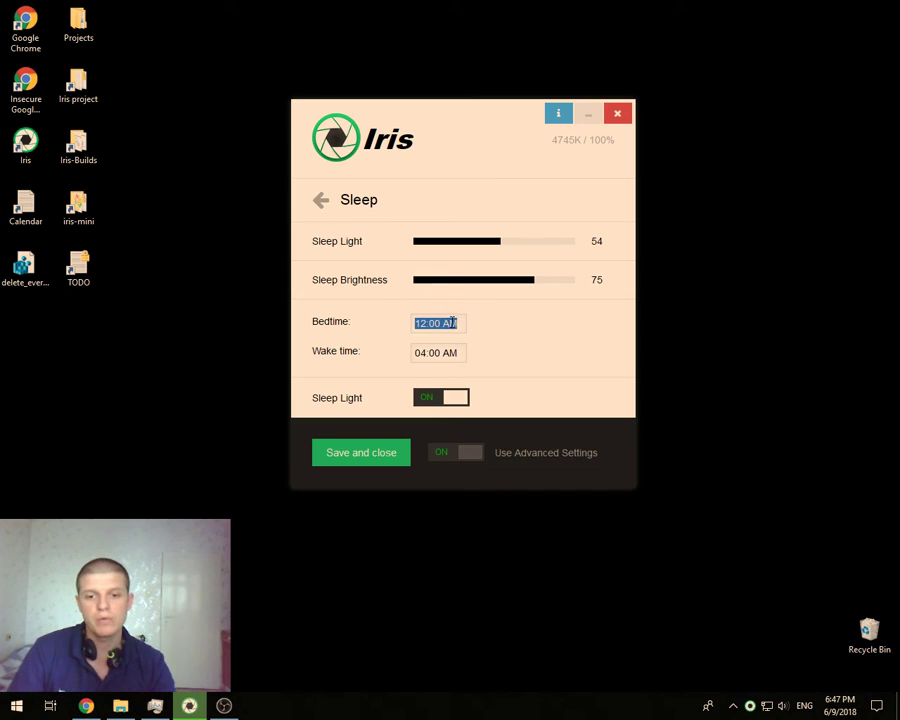
text(11)
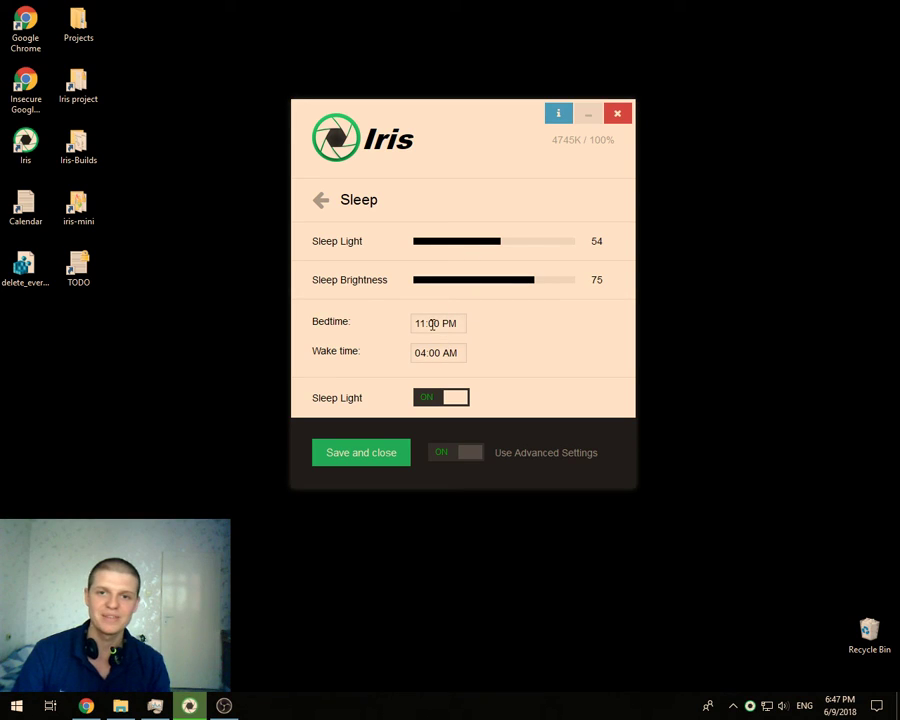
click(458, 402)
click(426, 402)
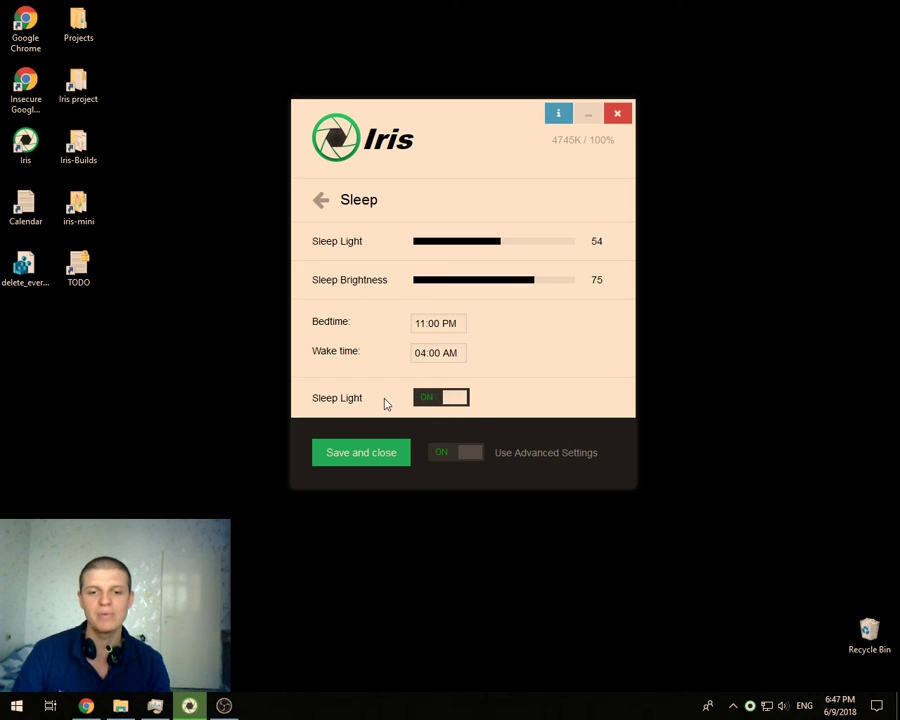
click(457, 402)
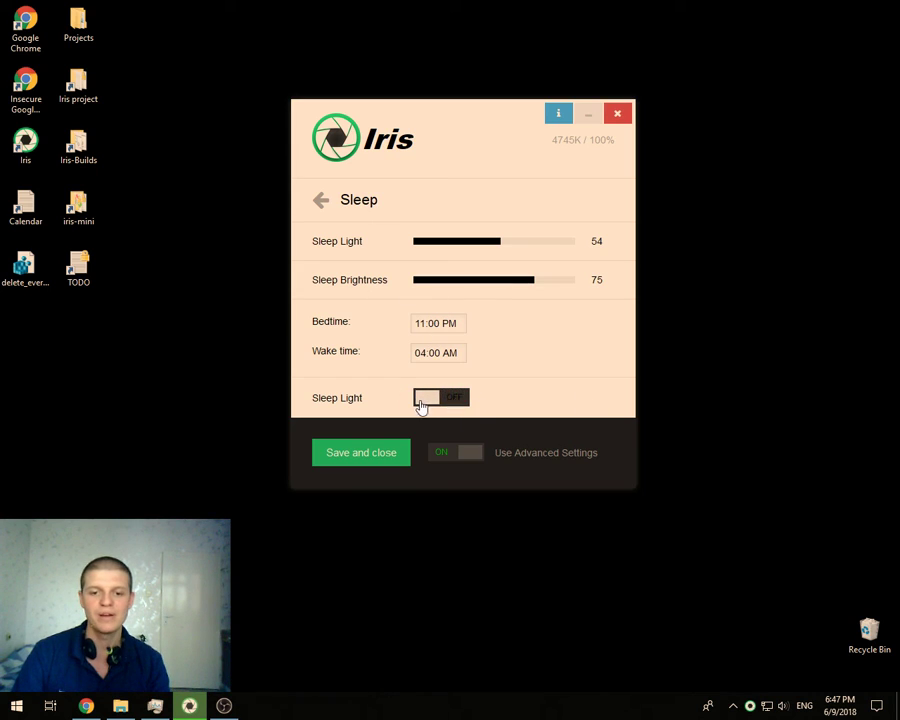
click(420, 401)
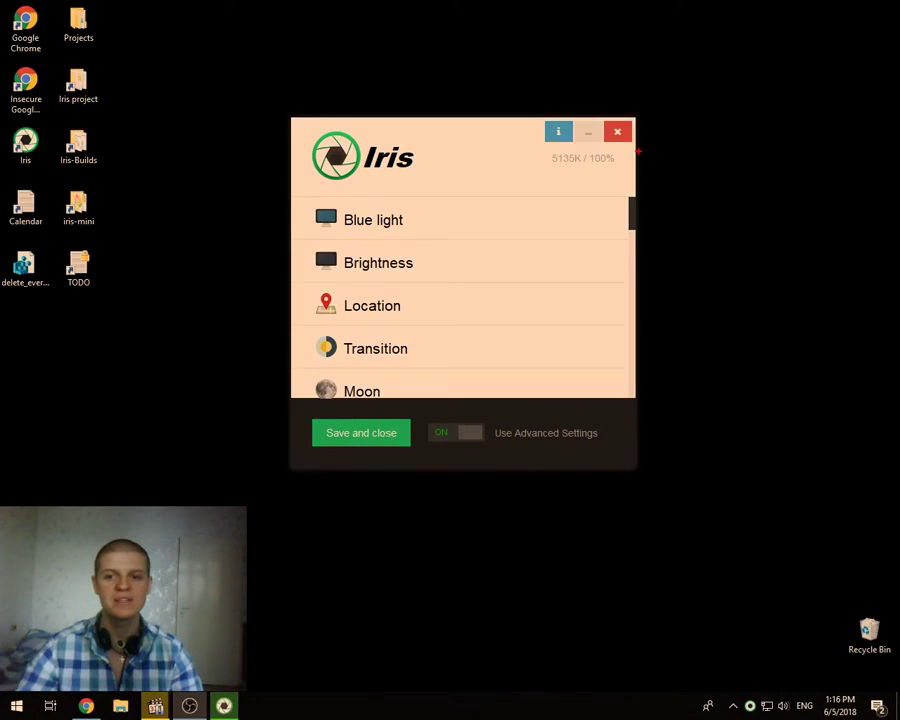
Circle the colour temperature and brightness read-out and the Iris tray icon in red, and clear the markings
mouse_move(637, 150)
mouse_down()
mouse_move(601, 144)
mouse_move(625, 172)
mouse_move(650, 165)
mouse_up()
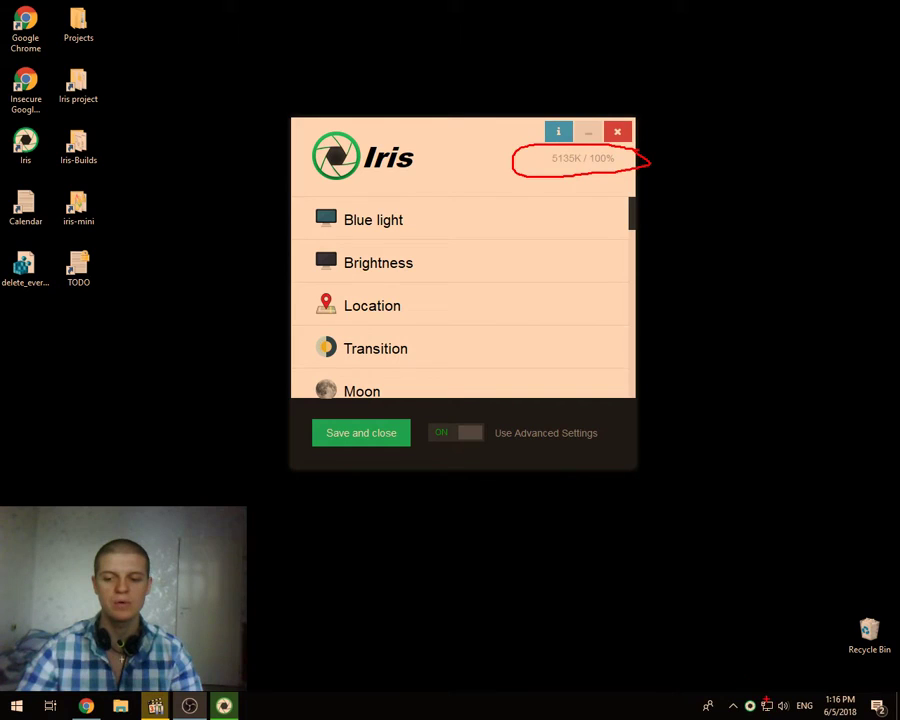
drag(727, 697, 765, 699)
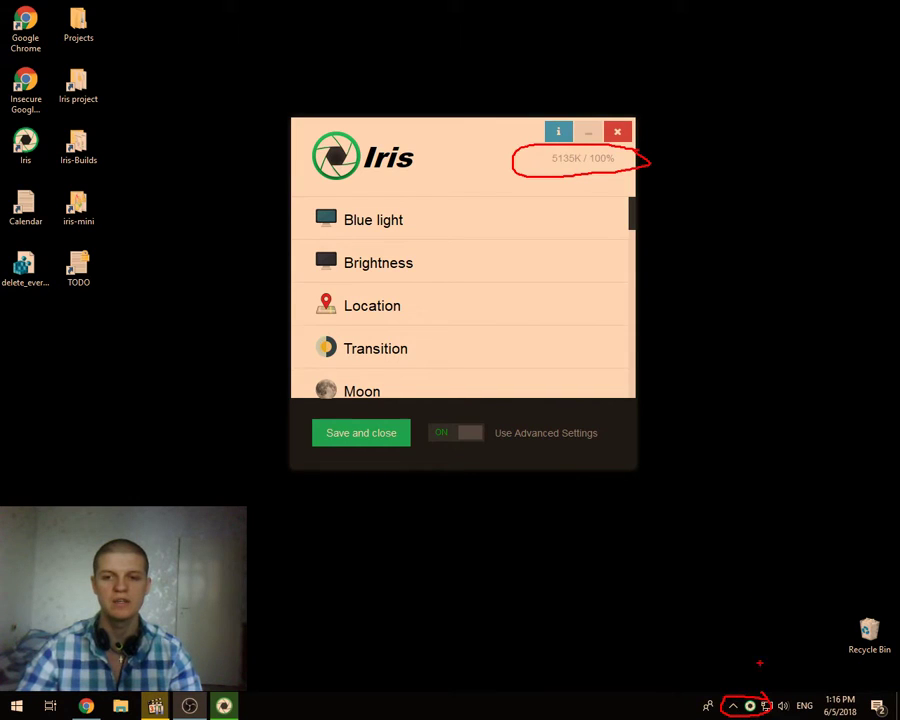
key(Escape)
Move the Iris icon from the hidden tray icons to the visible tray, and temporarily circle the window's temperature and brightness read-out
click(733, 706)
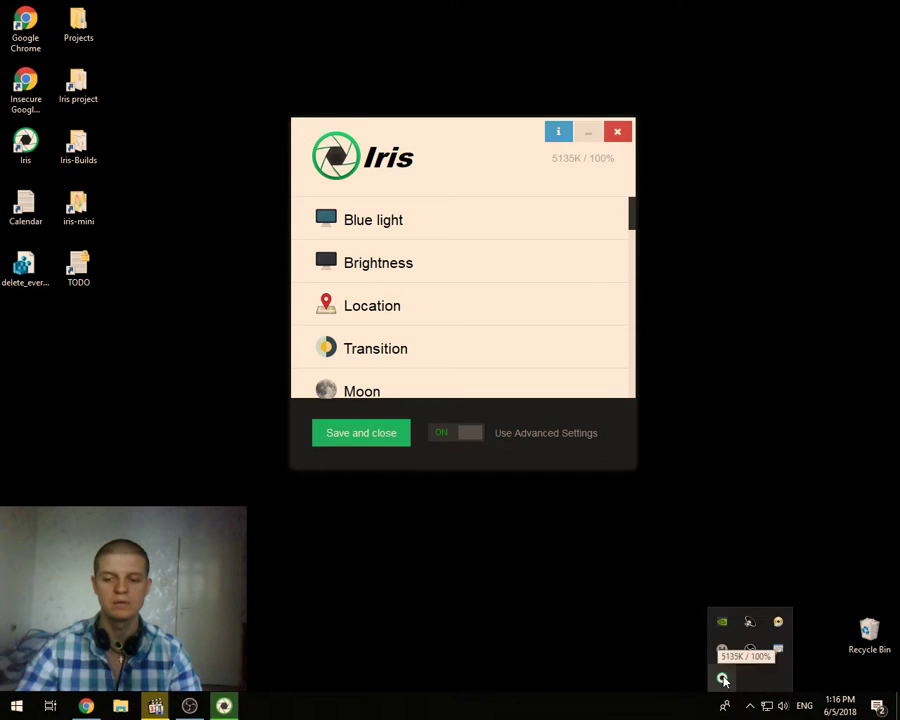
drag(722, 681, 758, 714)
click(734, 708)
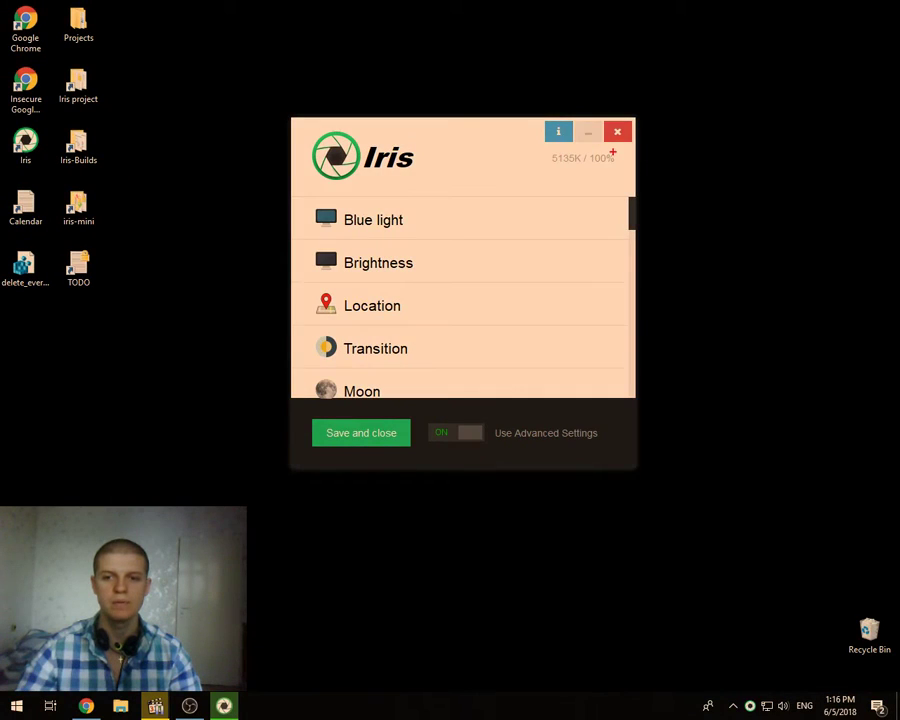
mouse_move(613, 148)
mouse_down()
mouse_move(511, 153)
mouse_move(633, 170)
mouse_move(637, 157)
mouse_up()
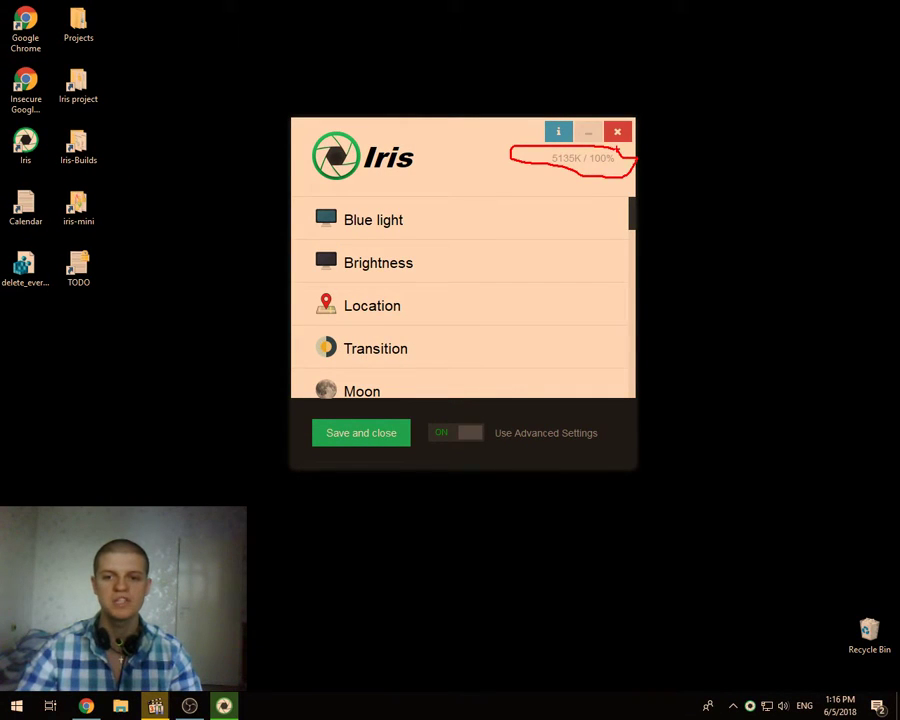
key(Escape)
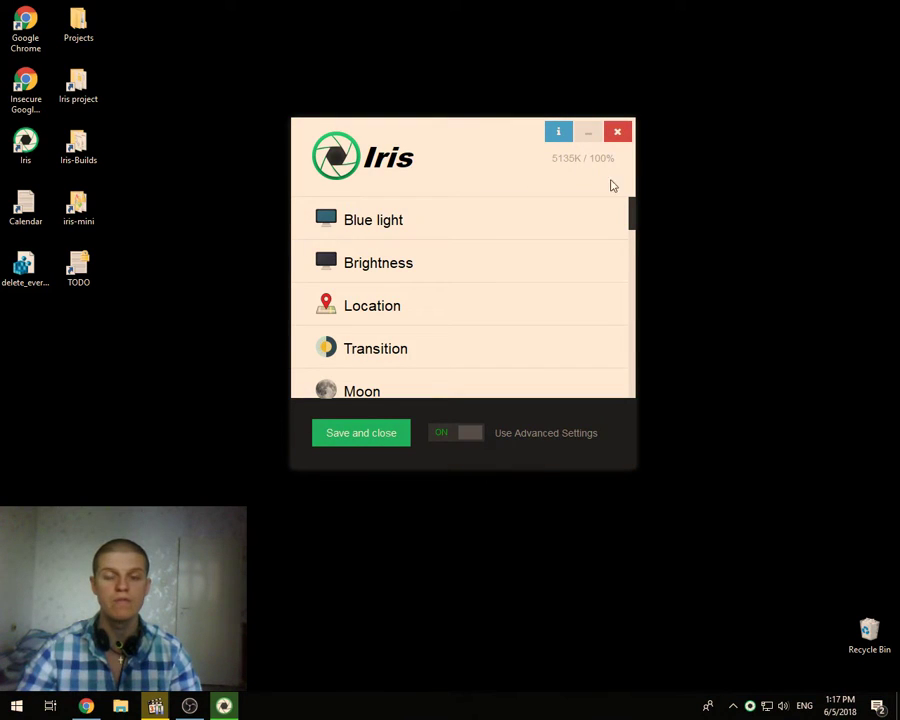
Open the Blue light settings, raise Day Light to 99 and enable Extended values
click(346, 218)
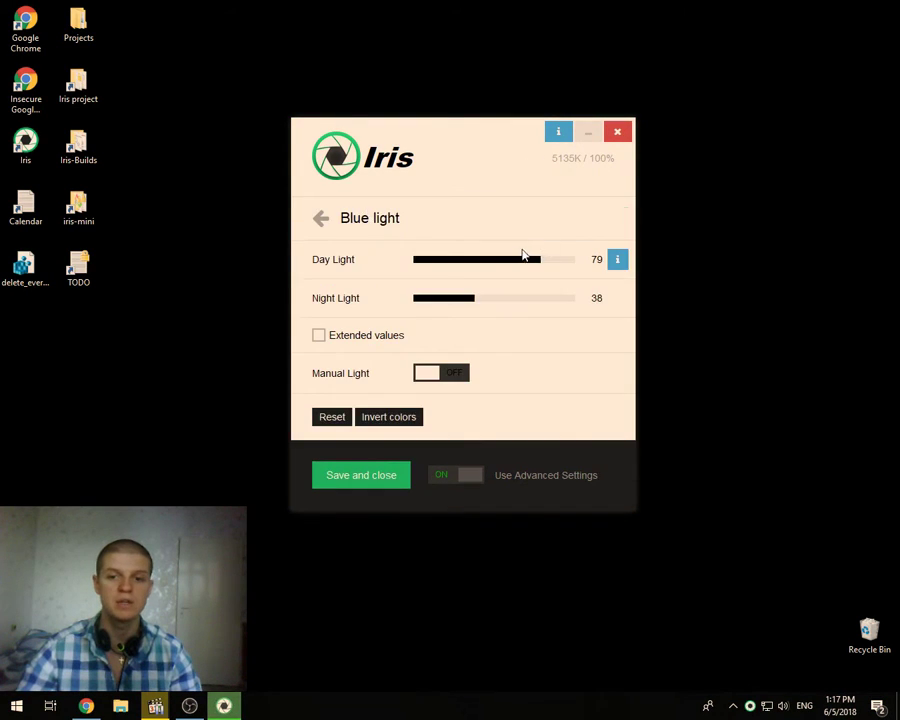
drag(522, 255, 558, 274)
drag(580, 260, 521, 266)
click(342, 338)
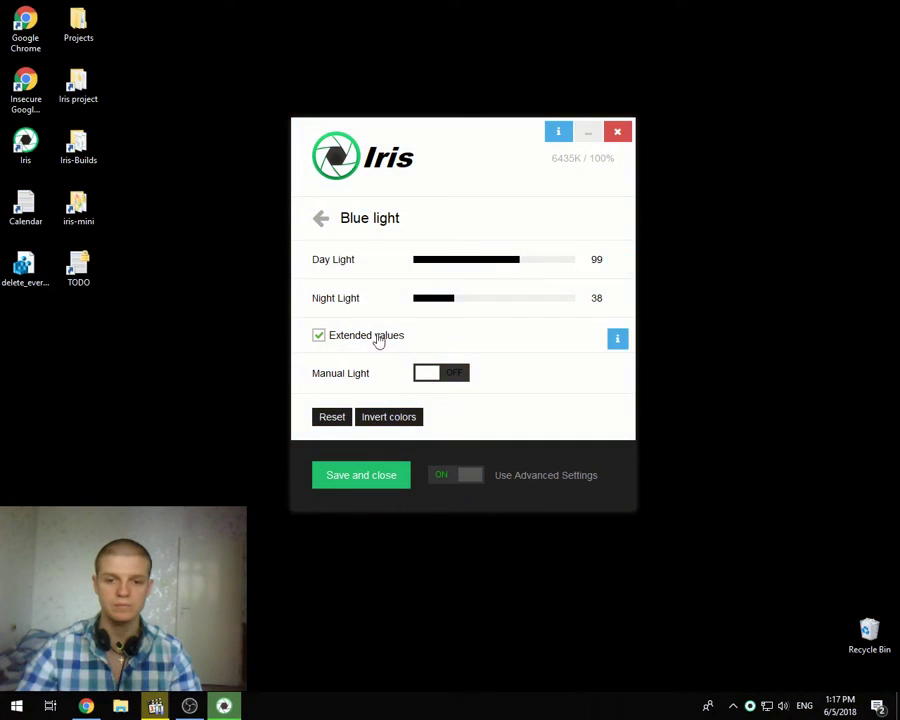
Disable Extended values, try Day Light at 100, and set it to 75
click(342, 340)
click(578, 260)
click(580, 262)
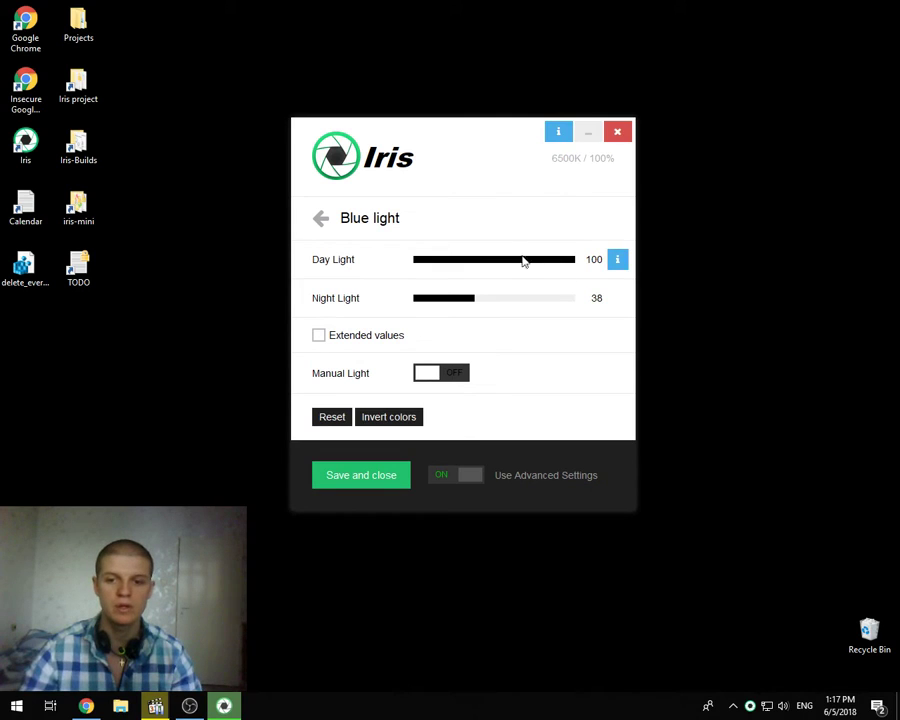
drag(522, 259, 536, 275)
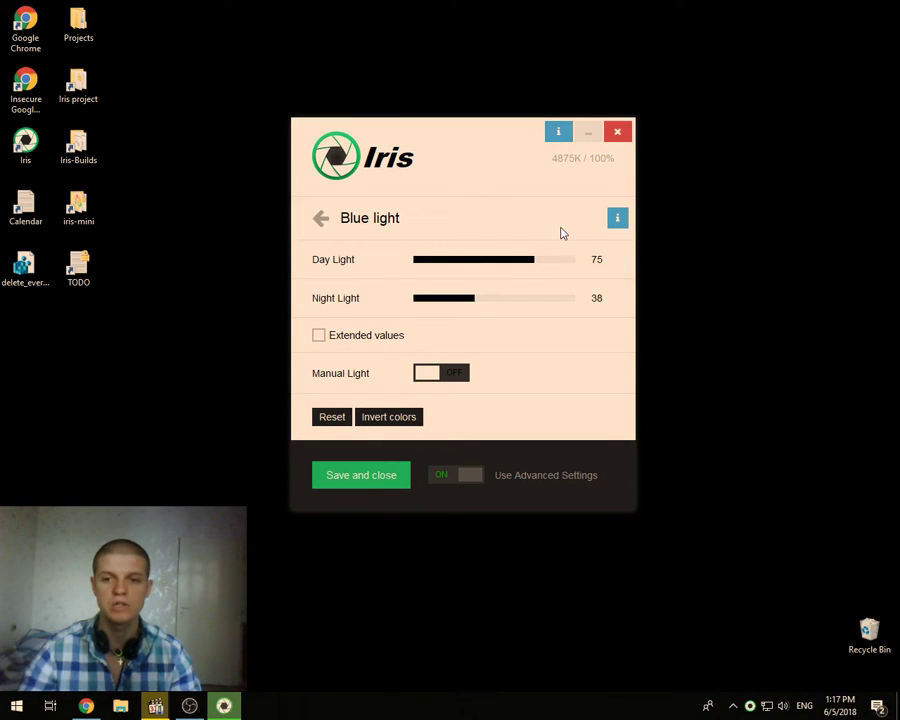
Check the tray icon's temperature and brightness tooltip and temporarily circle the matching read-out in the Iris window
mouse_move(756, 712)
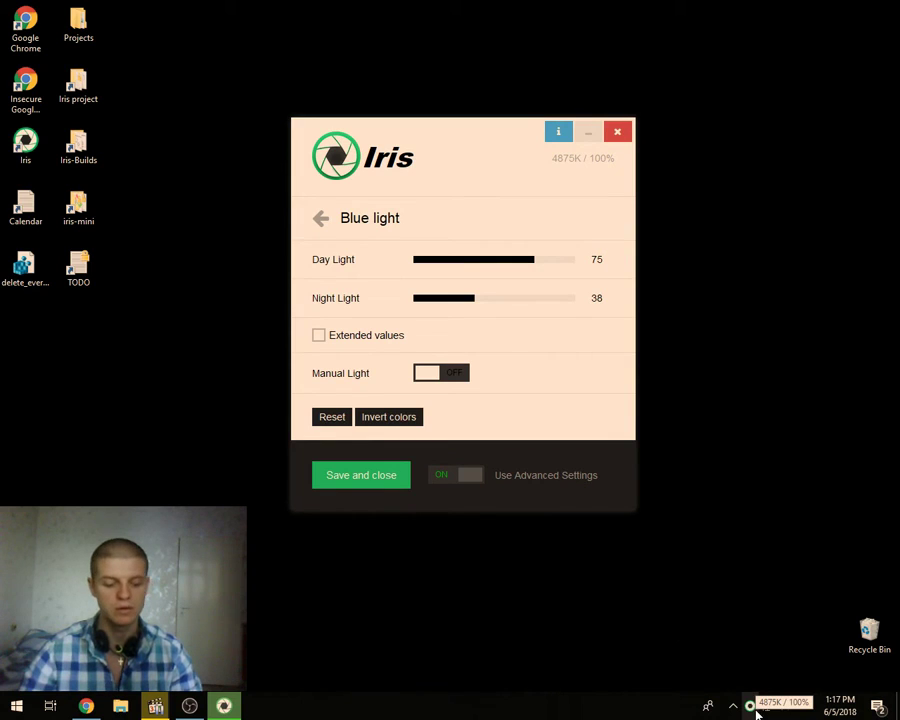
mouse_move(802, 681)
mouse_down()
mouse_move(762, 690)
mouse_move(790, 716)
mouse_move(818, 688)
mouse_up()
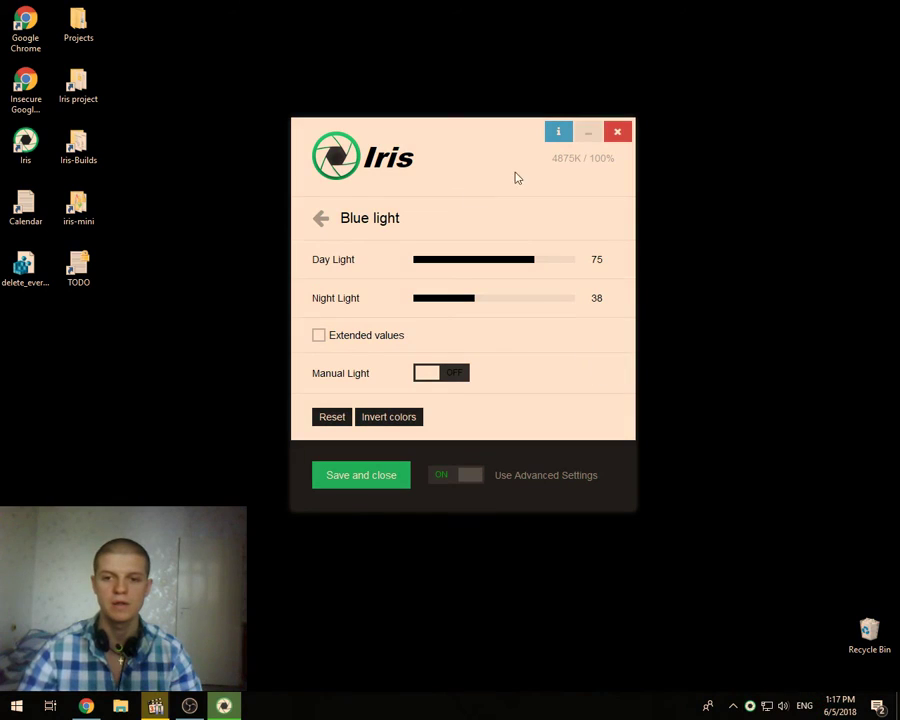
mouse_move(616, 150)
mouse_down()
mouse_move(592, 152)
mouse_move(611, 175)
mouse_move(622, 150)
mouse_up()
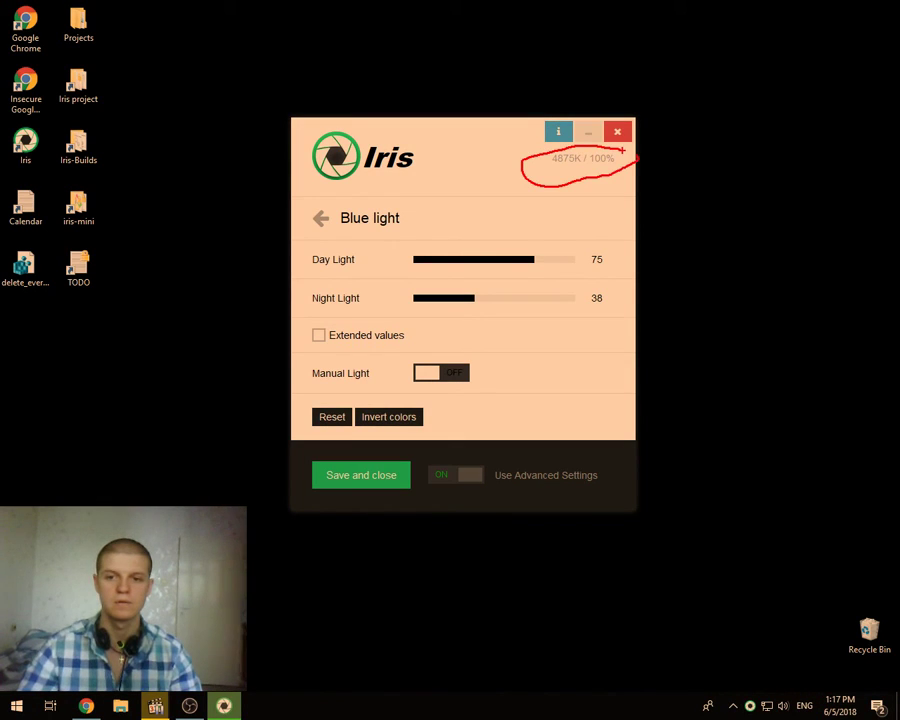
key(Escape)
Turn off Use Advanced Settings, set Timer to Normal and check the tray icon's tooltip
click(468, 477)
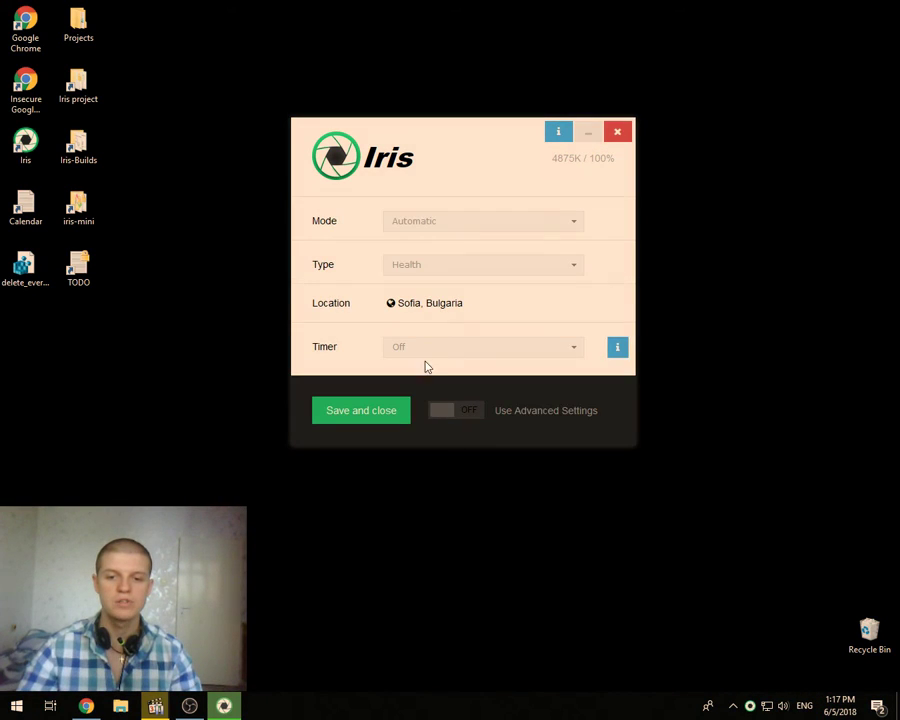
click(420, 350)
click(408, 393)
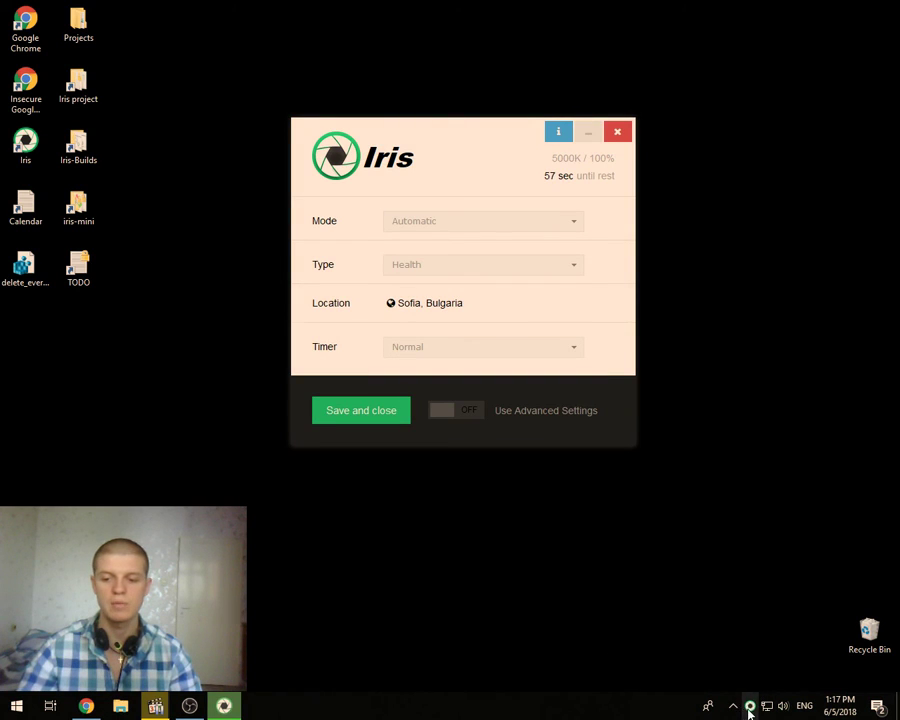
mouse_move(749, 710)
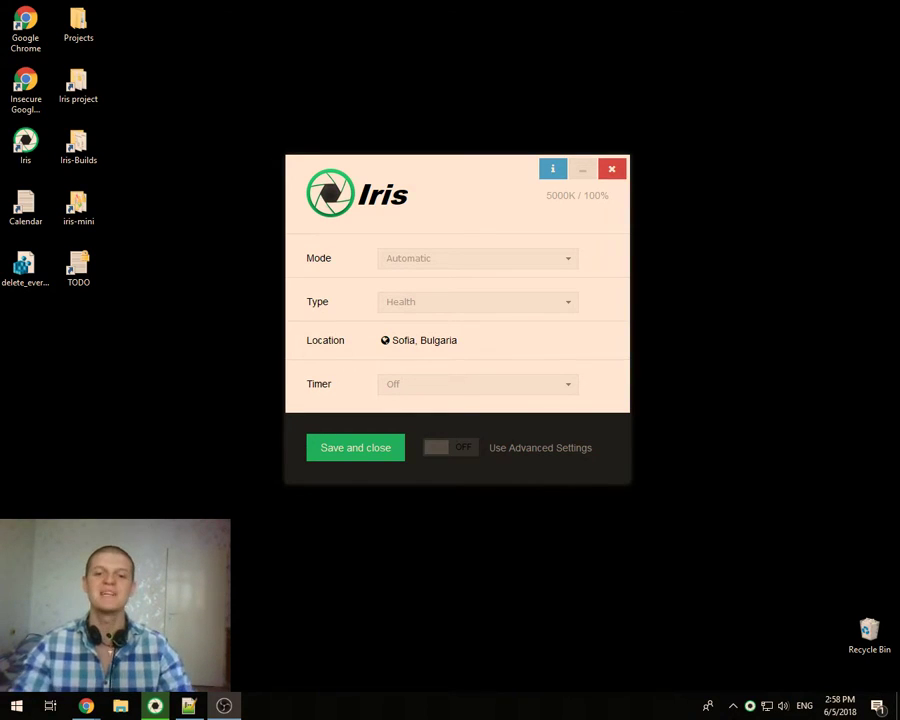
Turn on Use Advanced Settings and adjust Day Brightness to 100 in the Brightness settings
click(437, 449)
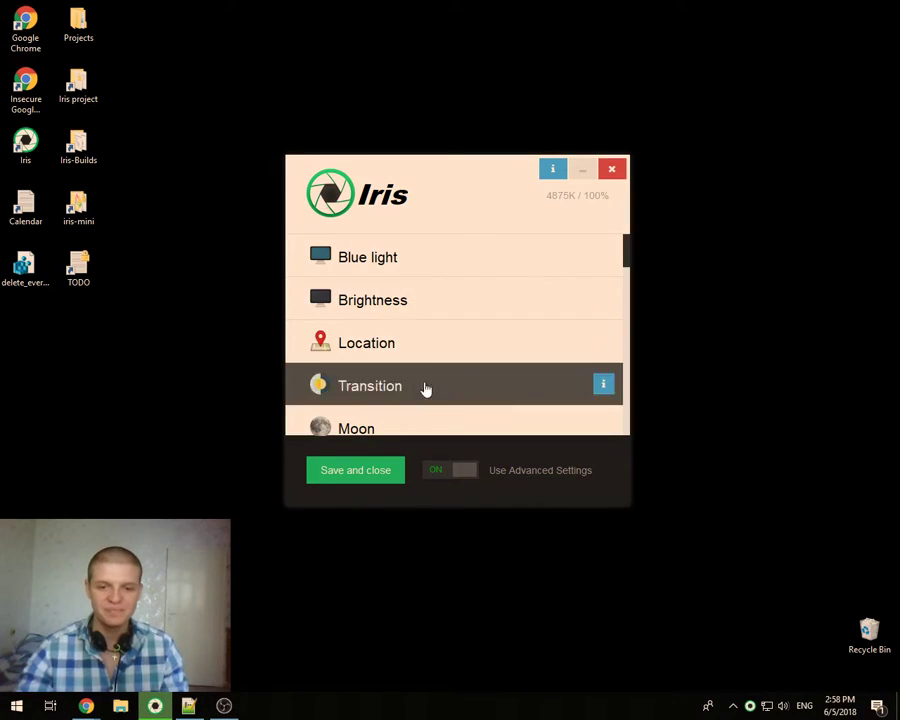
click(388, 302)
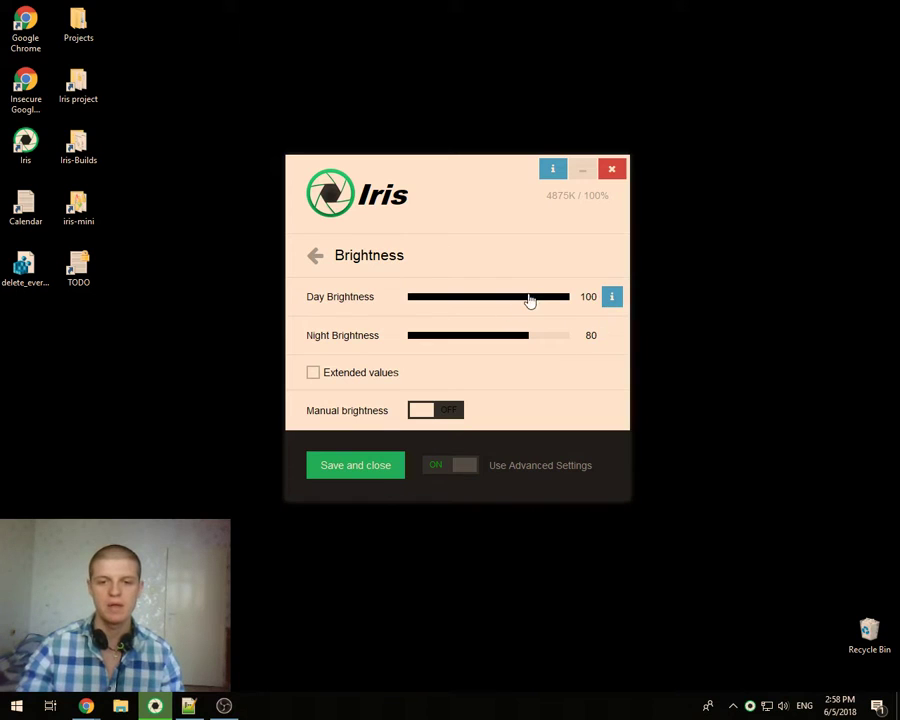
drag(530, 300, 575, 298)
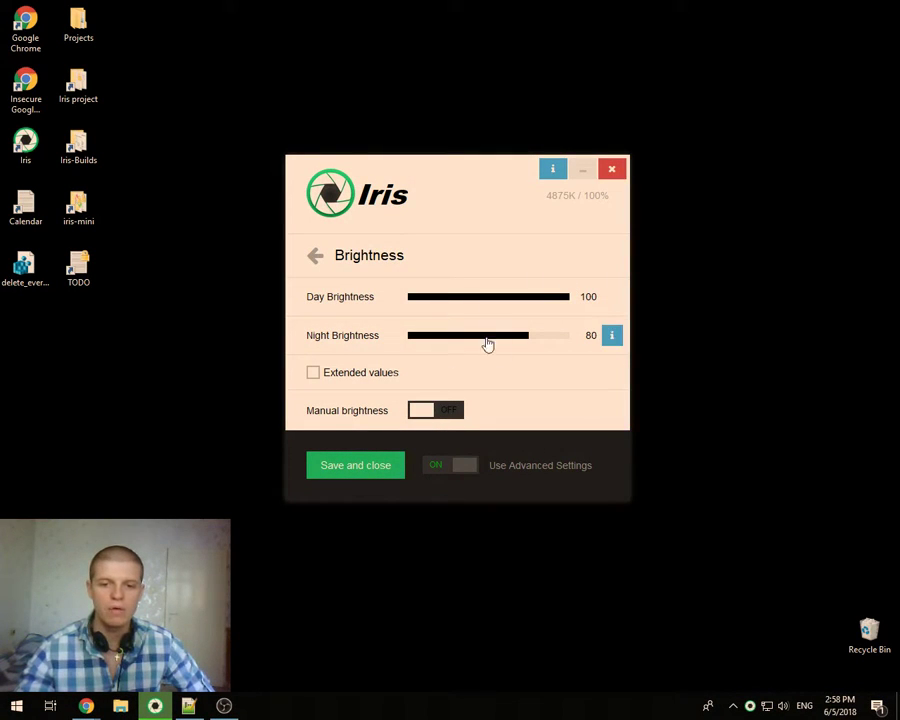
Enable Manual brightness and lower the brightness level to 79
click(430, 410)
drag(500, 305, 527, 306)
click(448, 371)
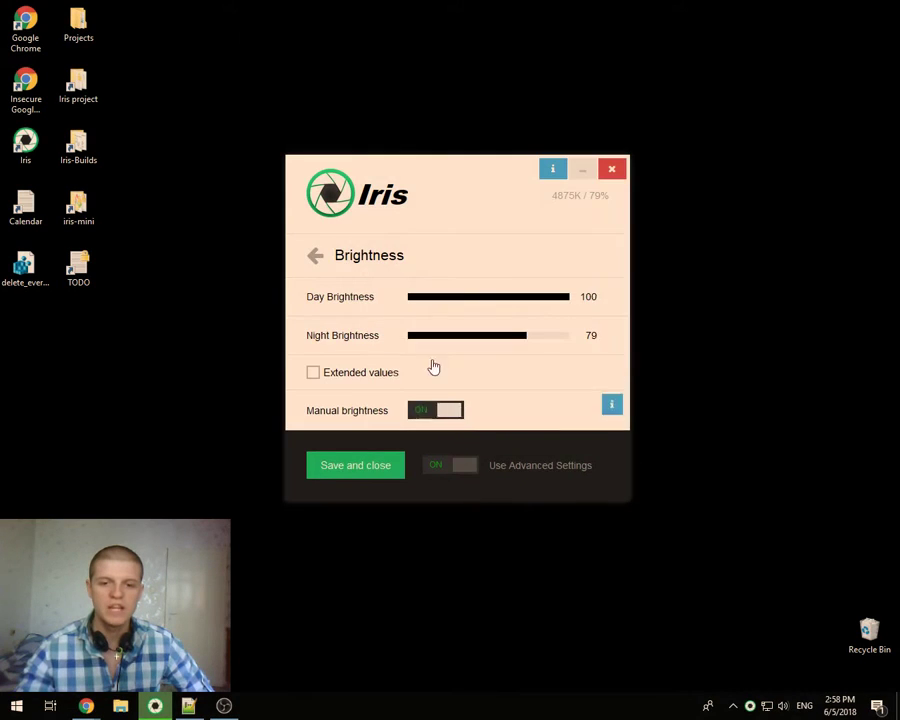
Leave the Brightness settings, open the Sleep settings and circle the Bedtime and Wake time values in red
click(316, 257)
click(356, 386)
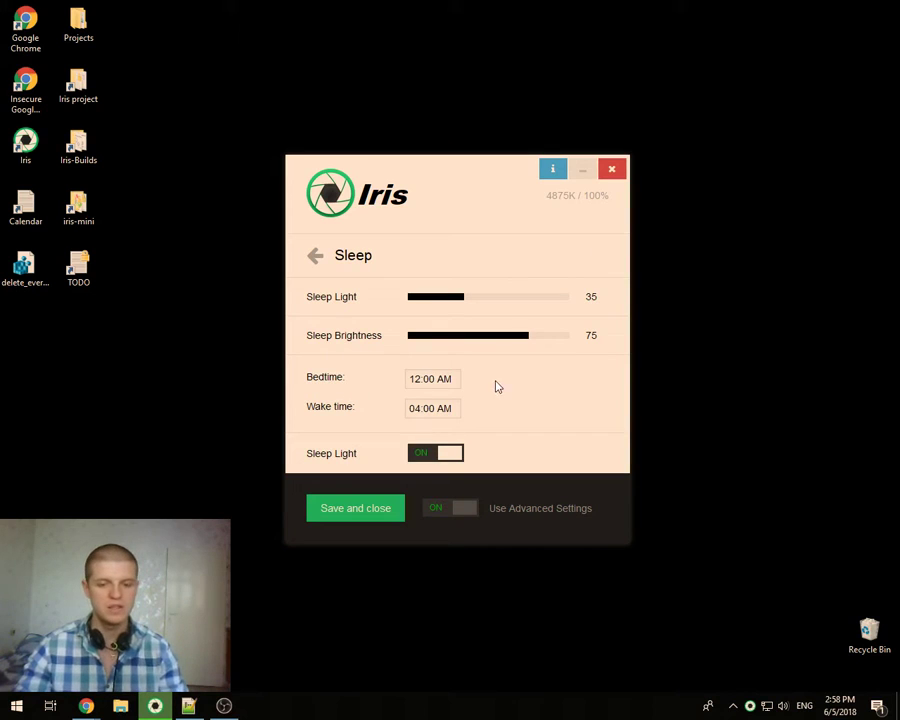
key(ctrl+2)
mouse_move(486, 366)
mouse_down()
mouse_move(420, 432)
mouse_move(490, 378)
mouse_up()
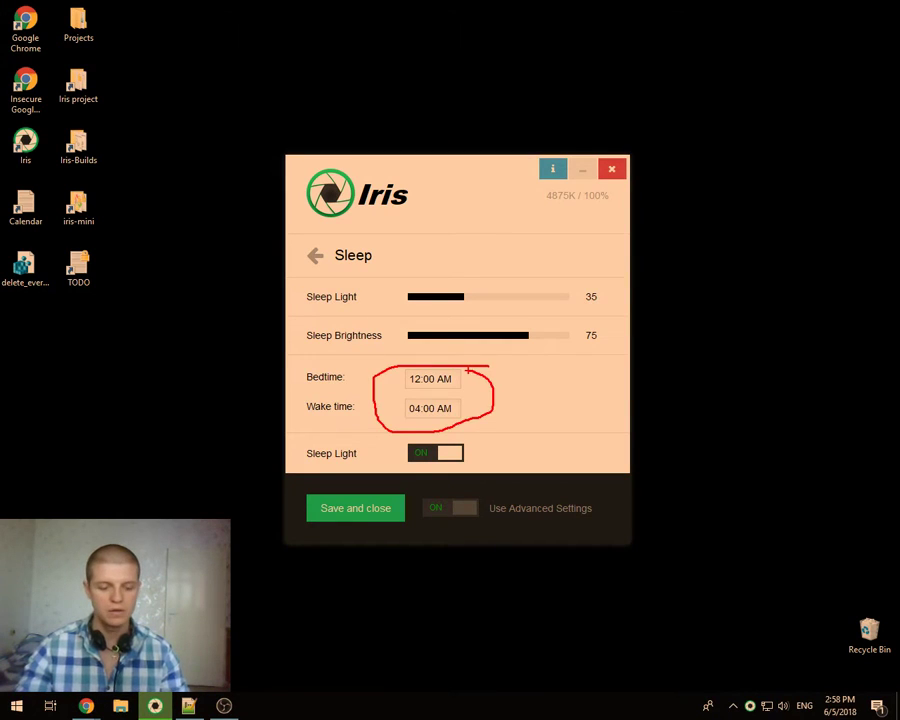
Clear the red annotation, leave the Sleep settings and turn on Manual brightness in the Brightness settings
key(Escape)
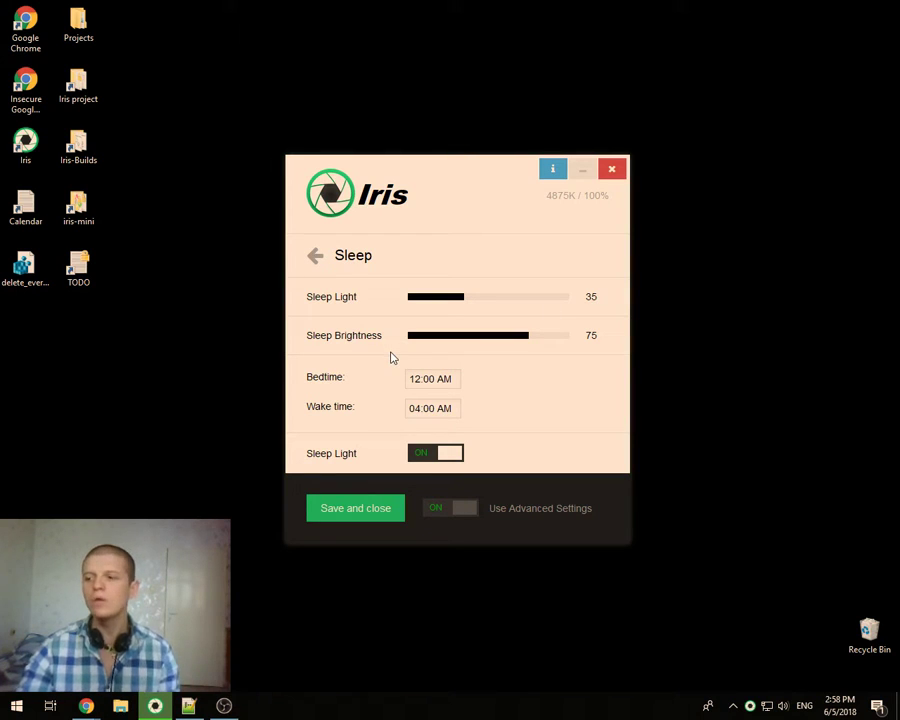
click(313, 257)
scroll(347, 330, up, 2)
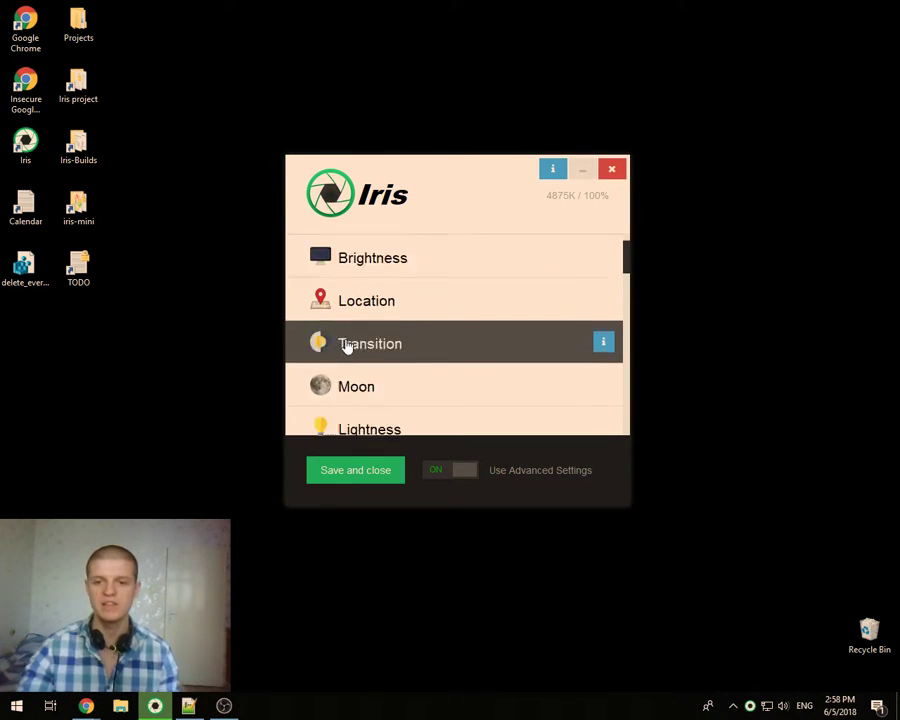
scroll(345, 345, up, 1)
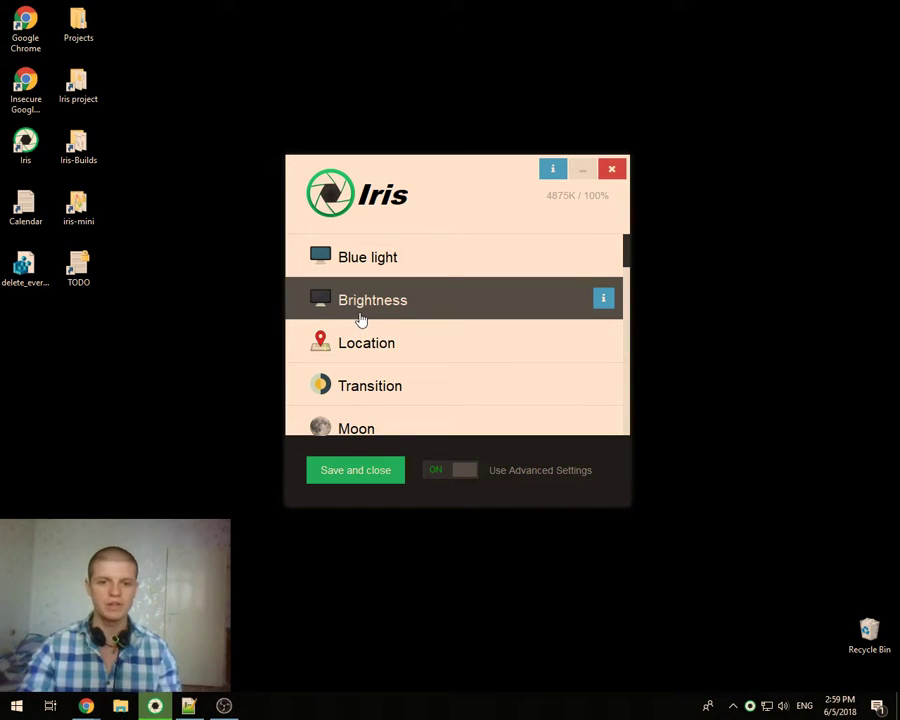
click(370, 314)
click(436, 410)
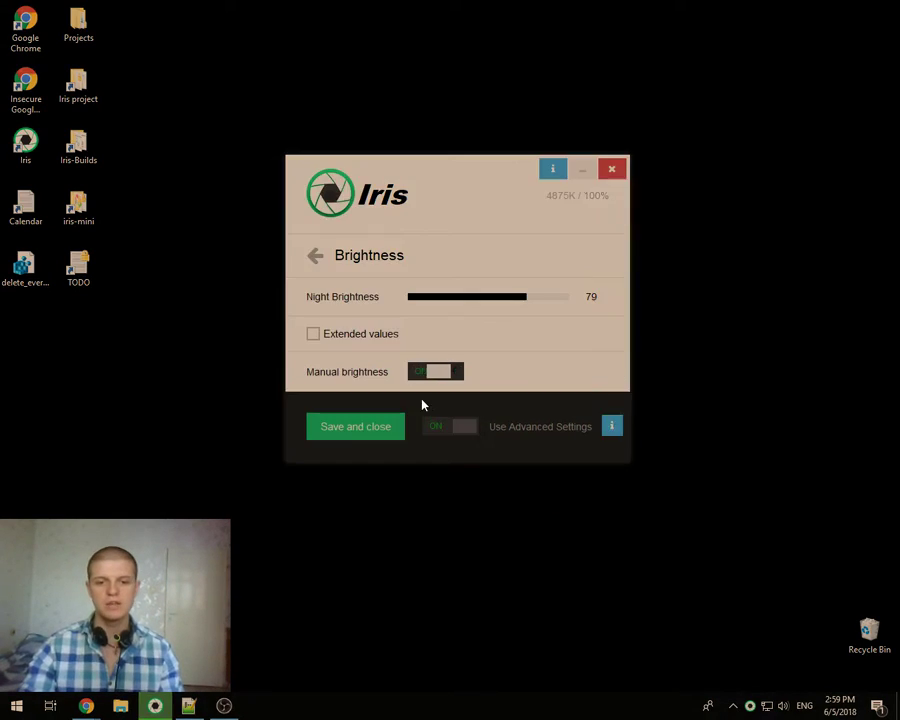
Try Night Brightness at 83 and 55, set it to 100 and turn off Use Advanced Settings
drag(511, 307, 537, 307)
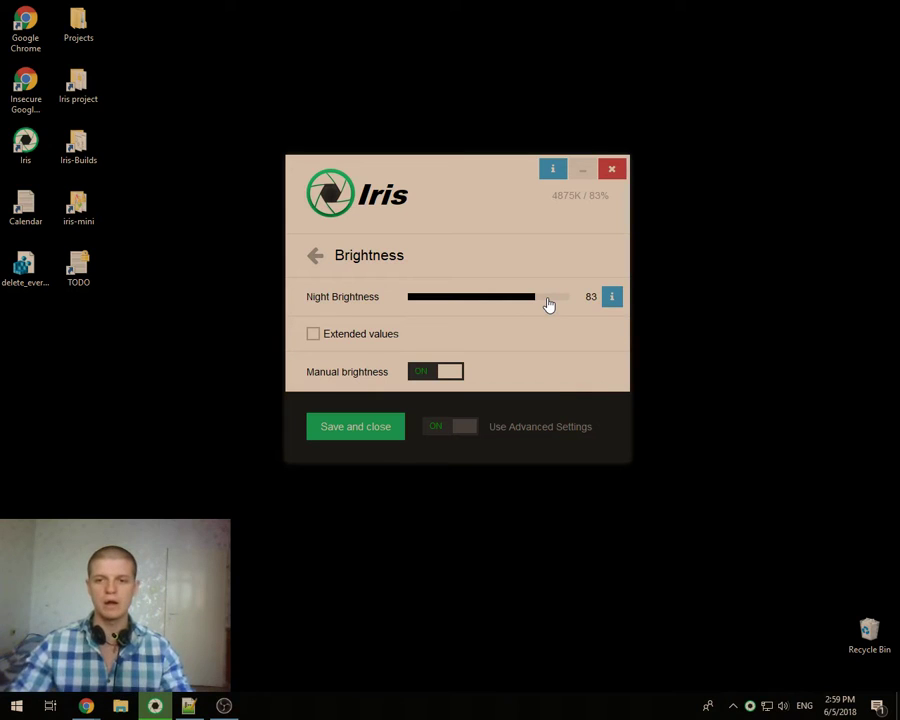
drag(548, 304, 476, 311)
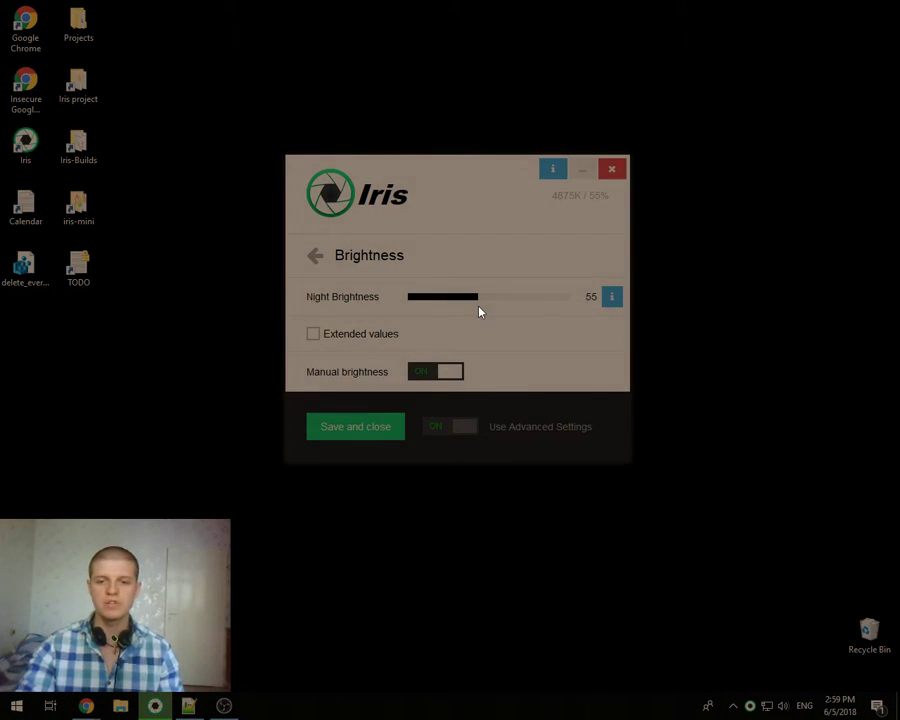
drag(480, 309, 625, 313)
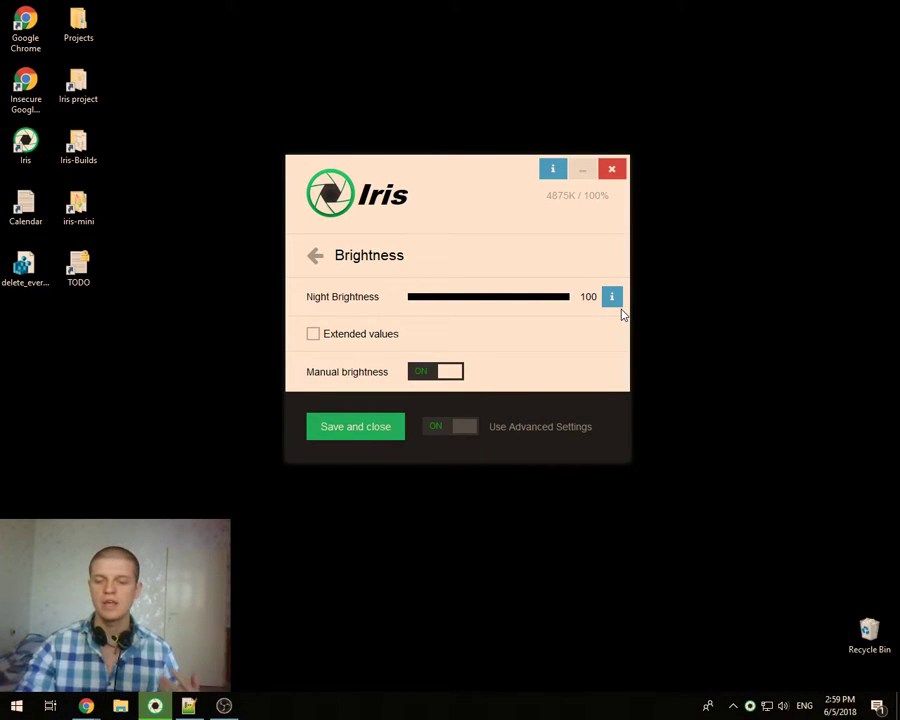
click(468, 432)
Switch to the PWM flicker article in Chrome, enlarge the monitor brightness image under Recommendation and close it again
mouse_move(90, 706)
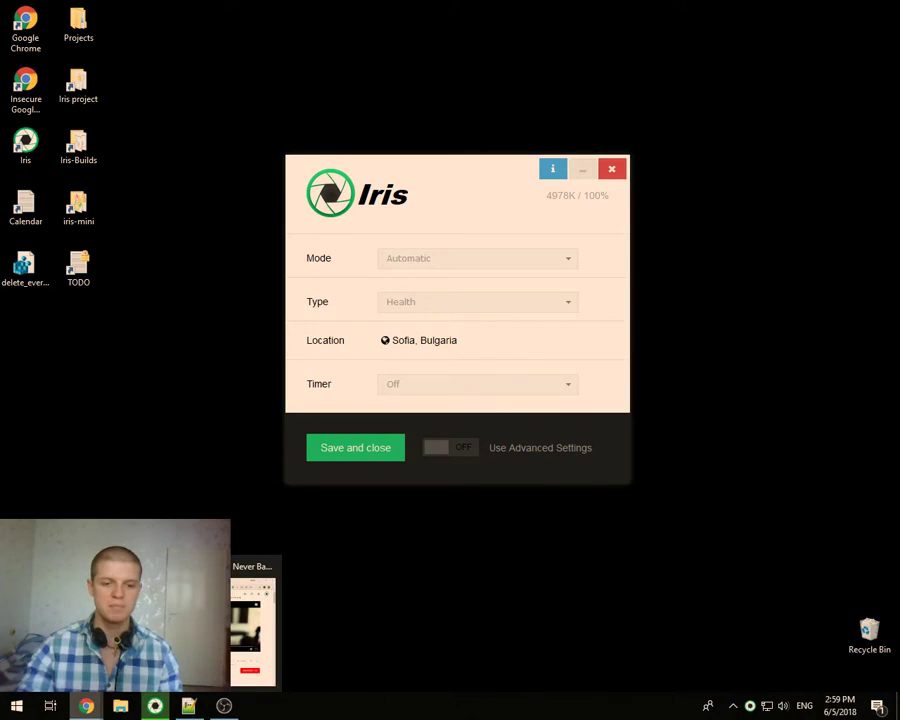
click(150, 620)
scroll(249, 352, up, 1)
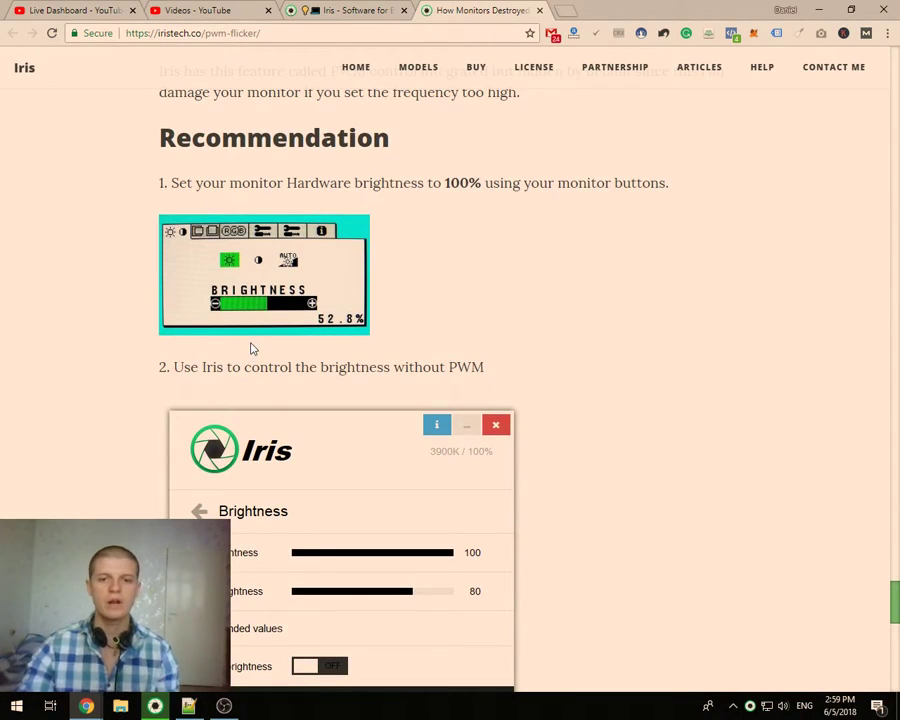
click(272, 270)
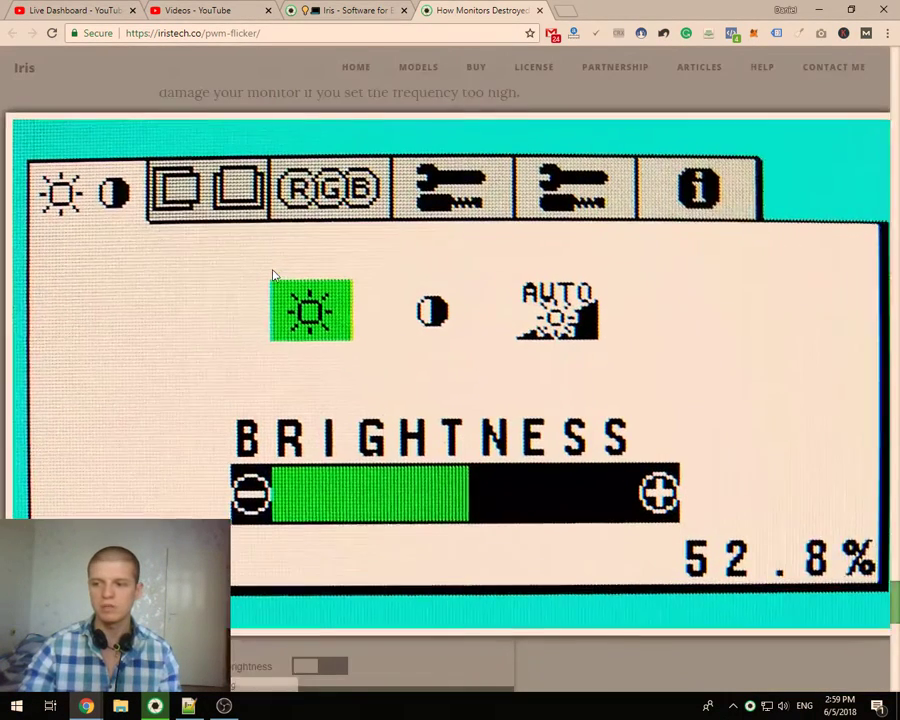
click(164, 100)
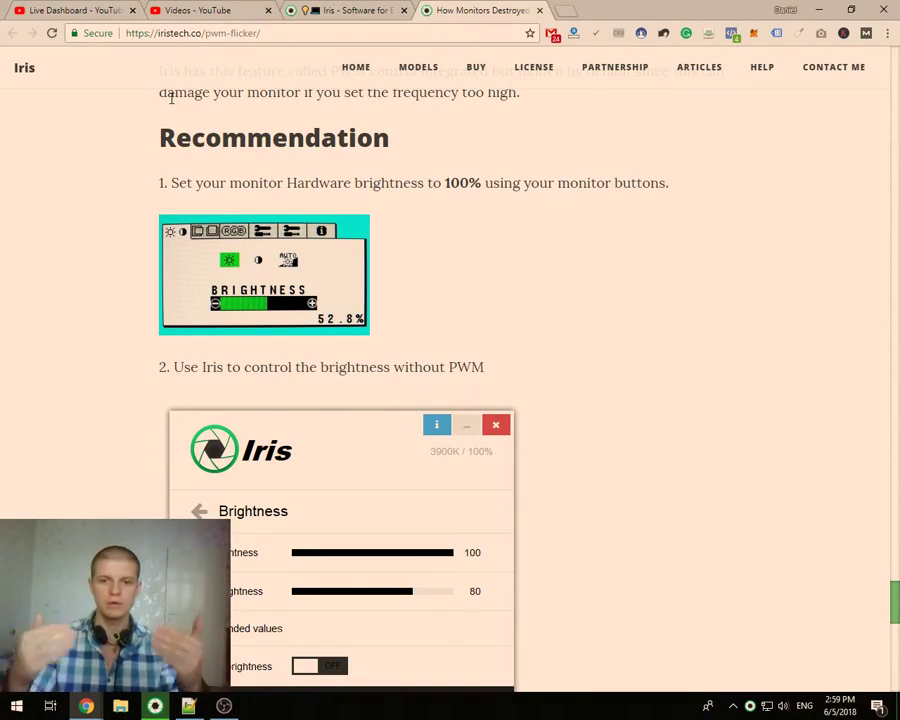
Review the article's sections on PWM flicker, light bulbs, flicker-free monitors and solutions, returning to the Recommendation section
scroll(478, 362, up, 10)
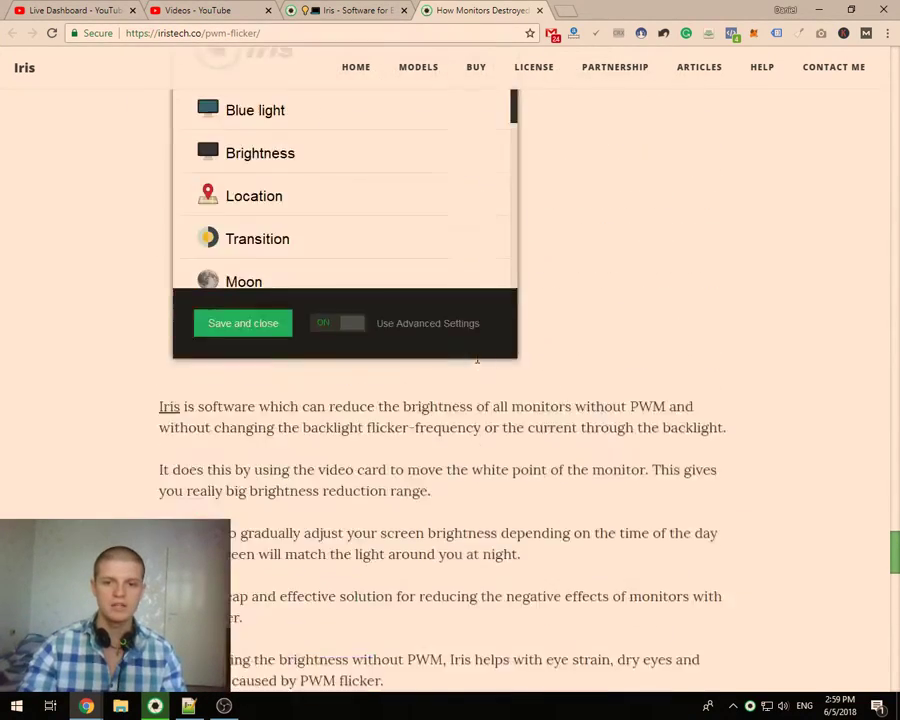
scroll(480, 381, up, 15)
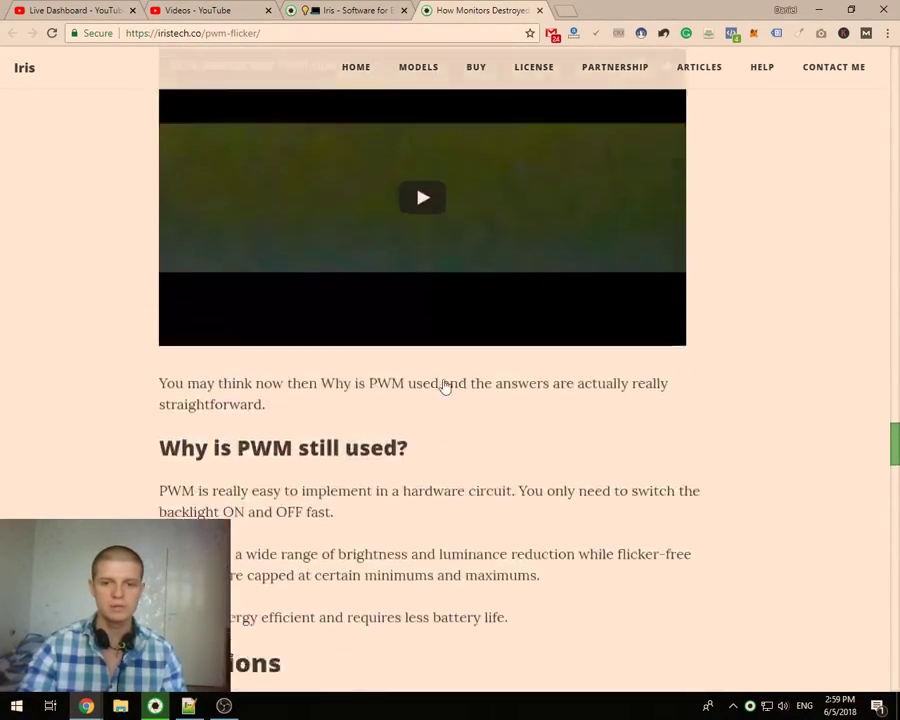
scroll(495, 376, up, 8)
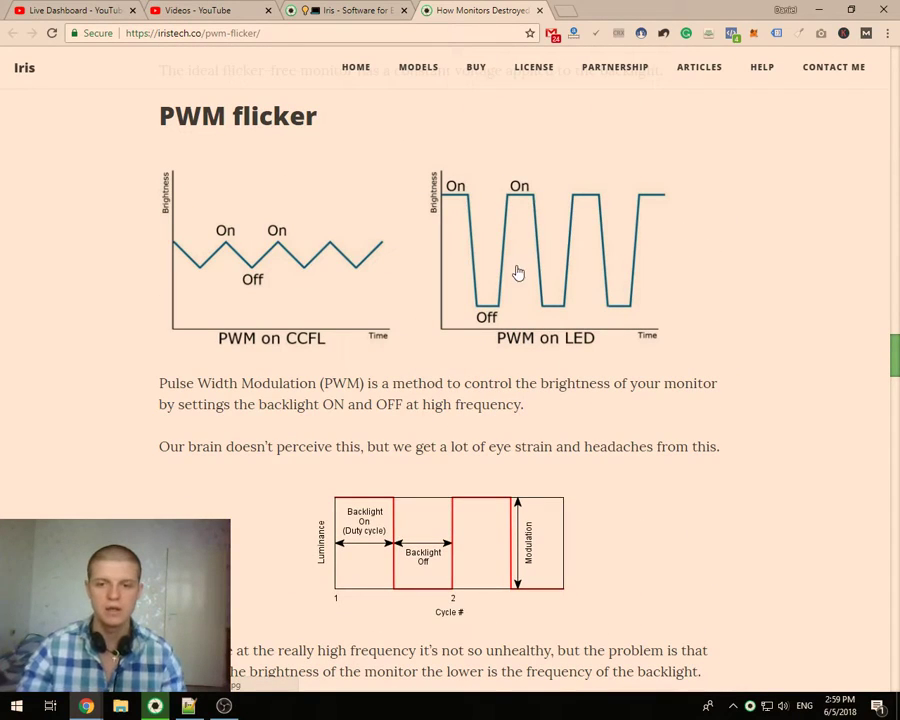
scroll(558, 256, down, 10)
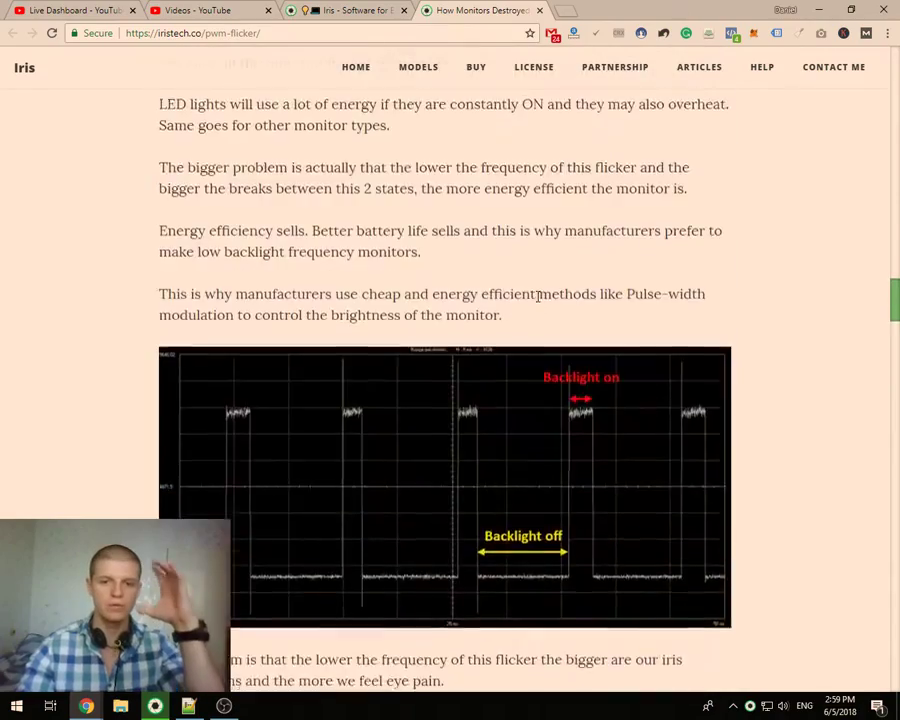
scroll(536, 294, up, 3)
scroll(536, 305, up, 5)
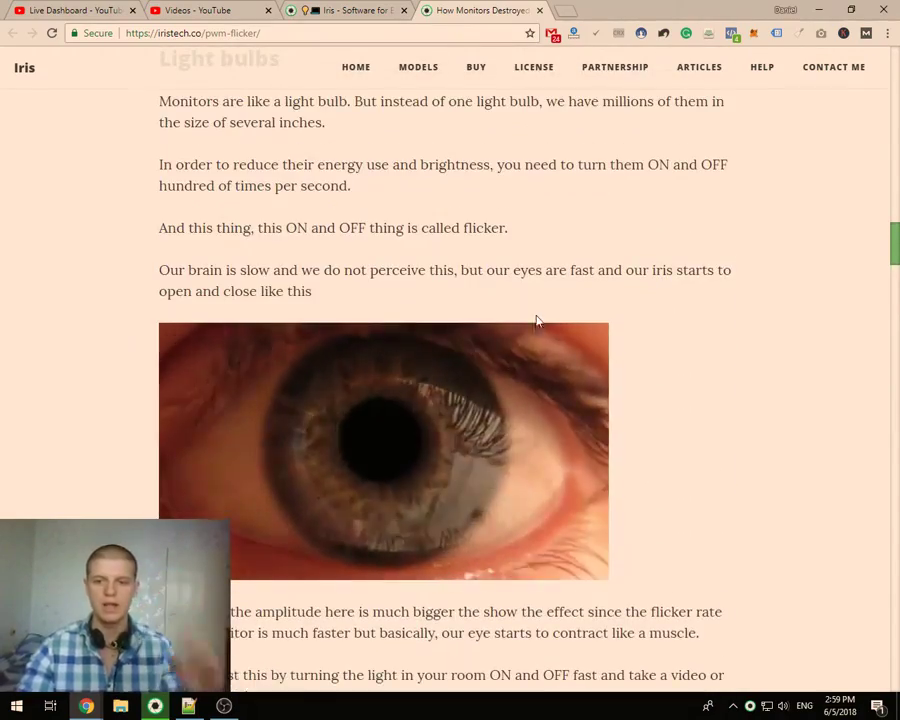
scroll(507, 357, down, 15)
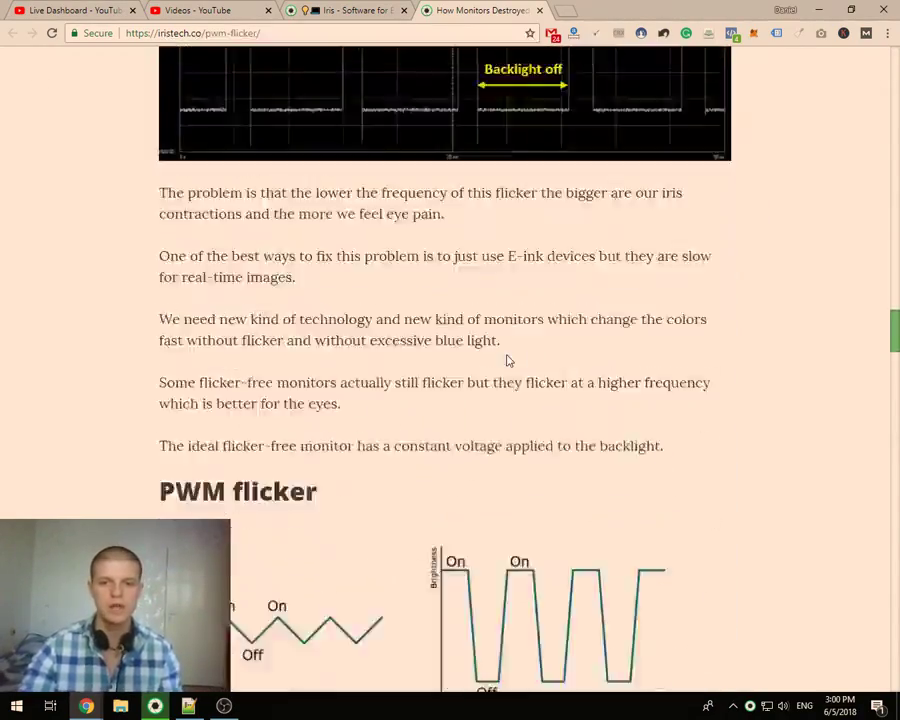
scroll(507, 360, down, 20)
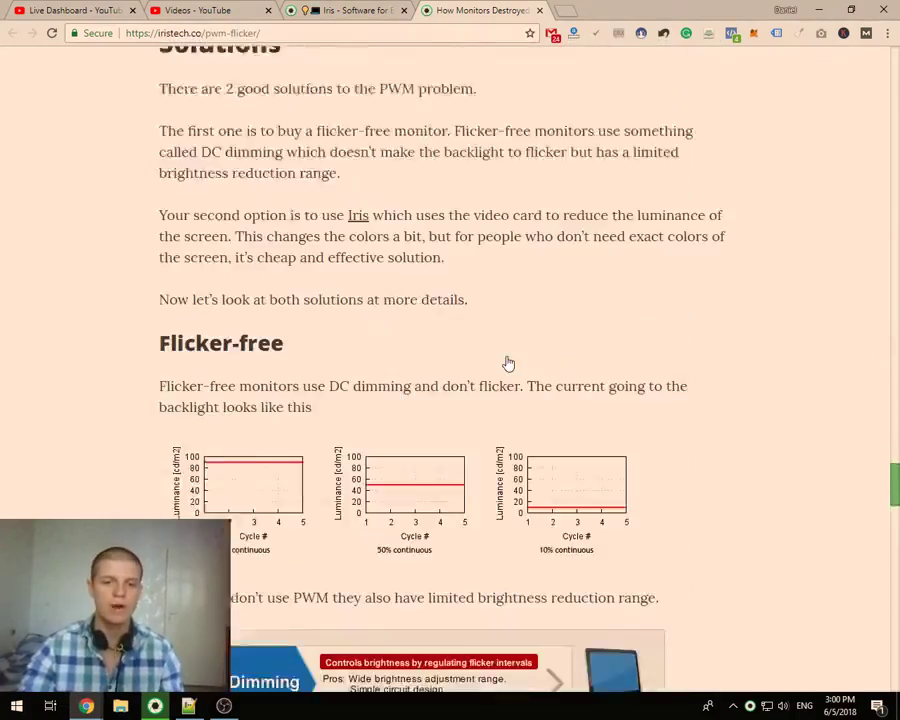
scroll(507, 365, down, 15)
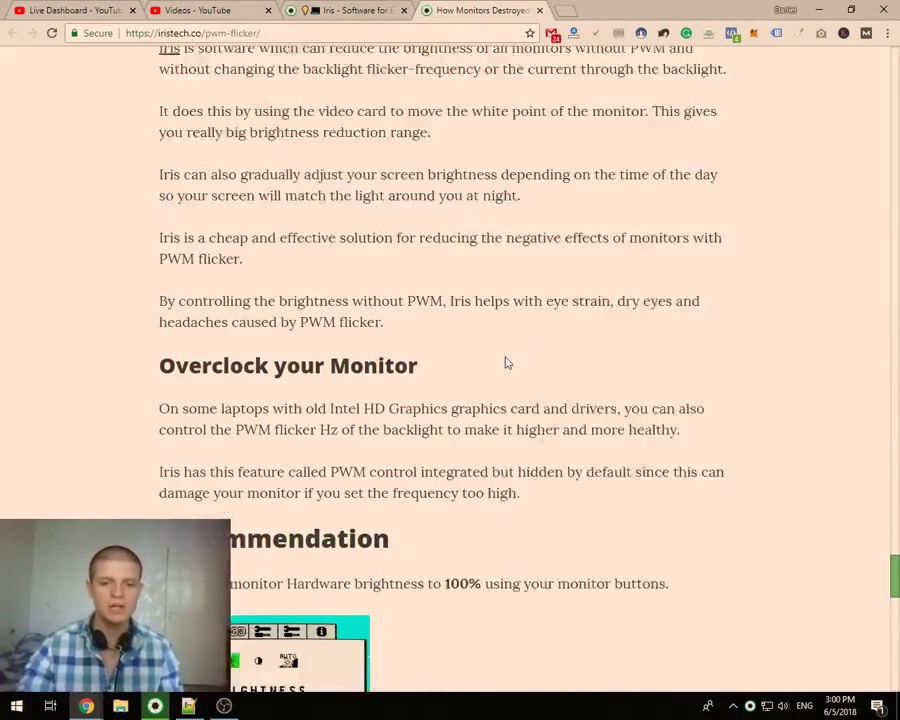
scroll(261, 486, down, 3)
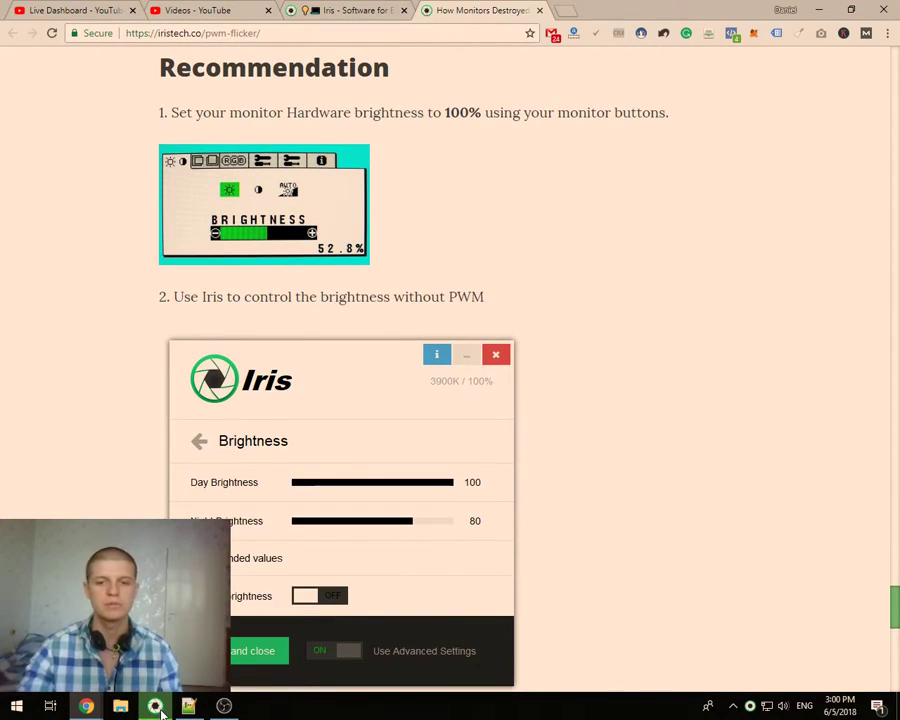
Switch back to Iris with the browser minimized, try the Manual mode and set Mode back to Automatic
click(157, 709)
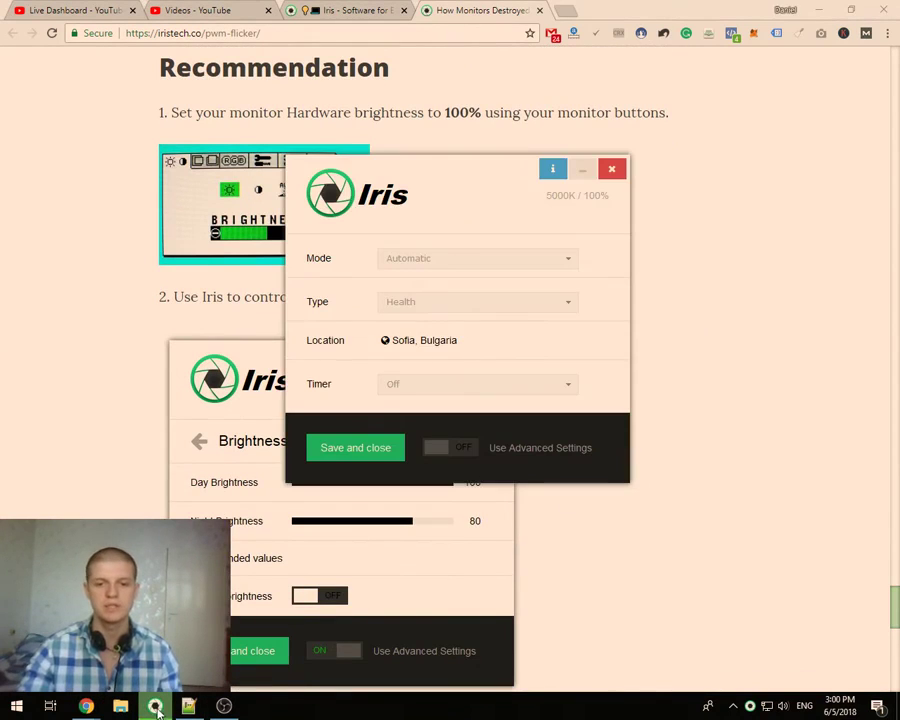
click(817, 12)
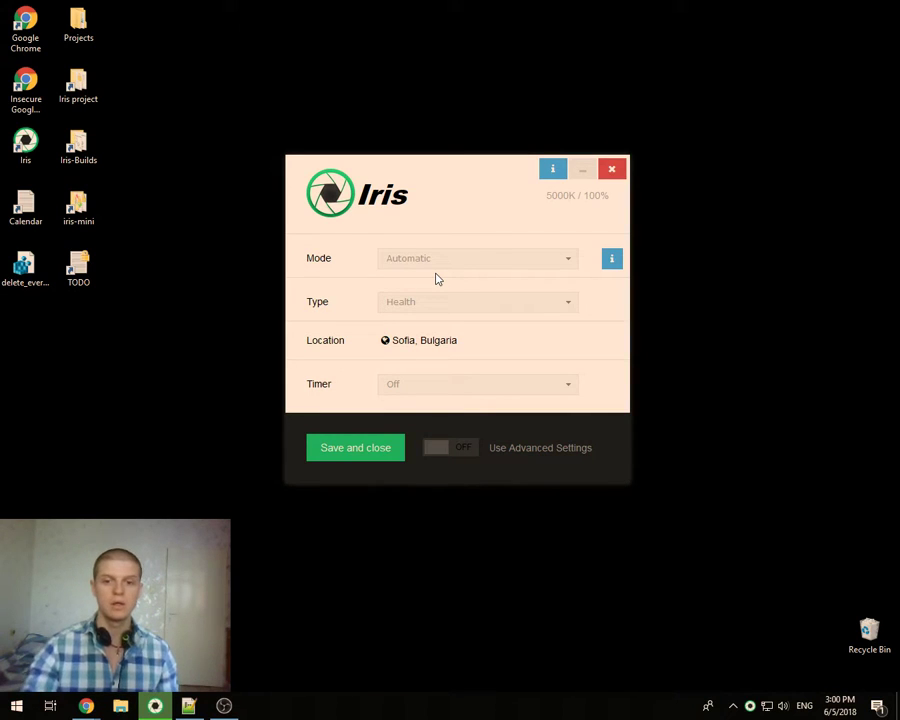
click(442, 265)
click(408, 304)
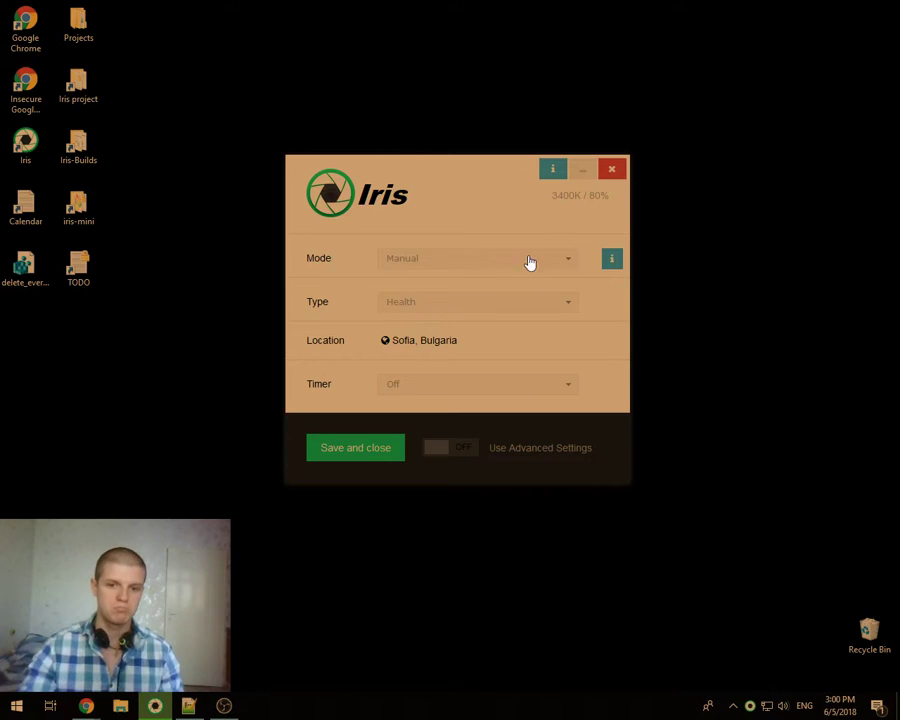
click(384, 262)
click(406, 288)
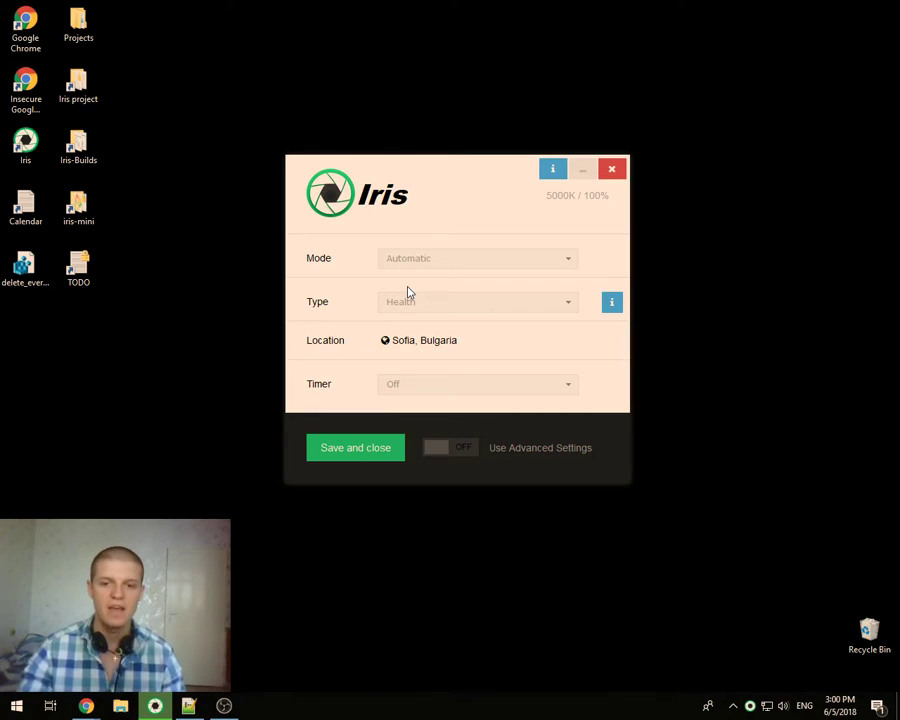
Turn on Use Advanced Settings, then set Night Brightness to 85 and turn off Manual brightness in the Brightness settings
drag(447, 174, 436, 155)
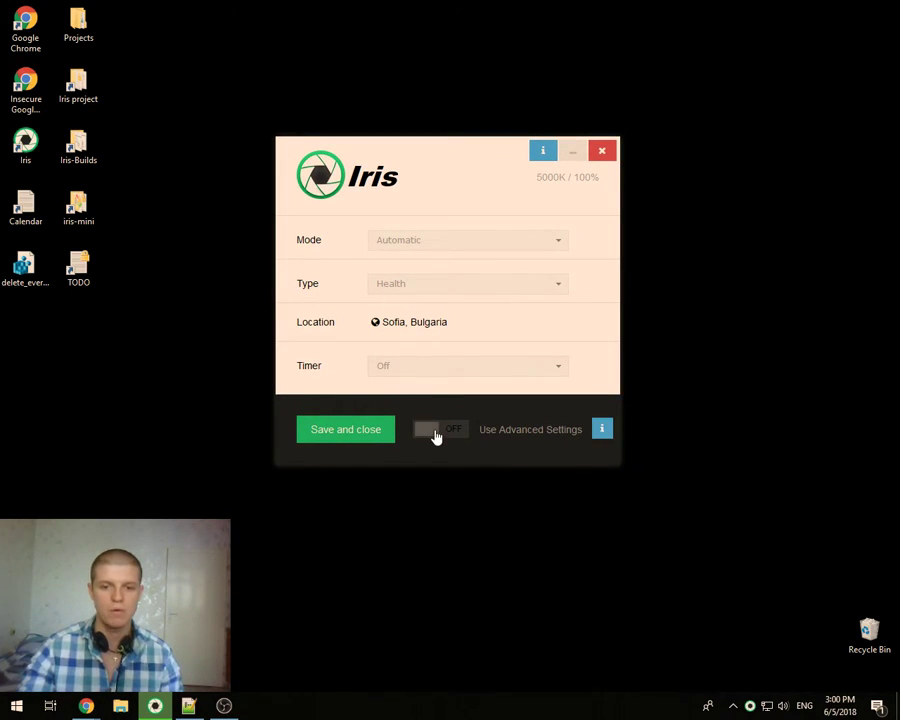
click(436, 437)
click(319, 247)
click(394, 291)
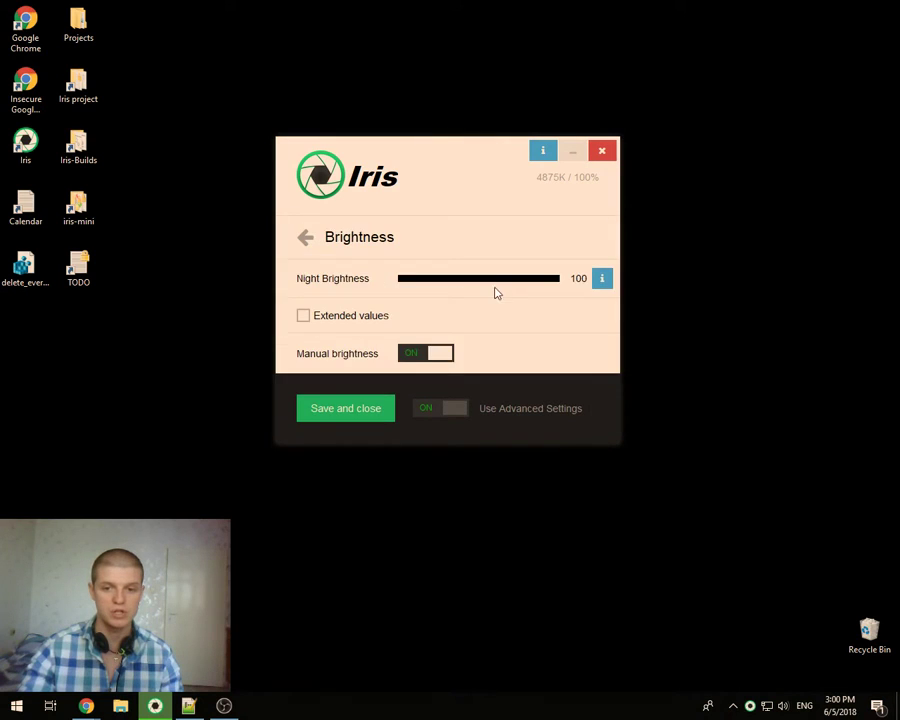
drag(497, 292, 528, 289)
click(451, 355)
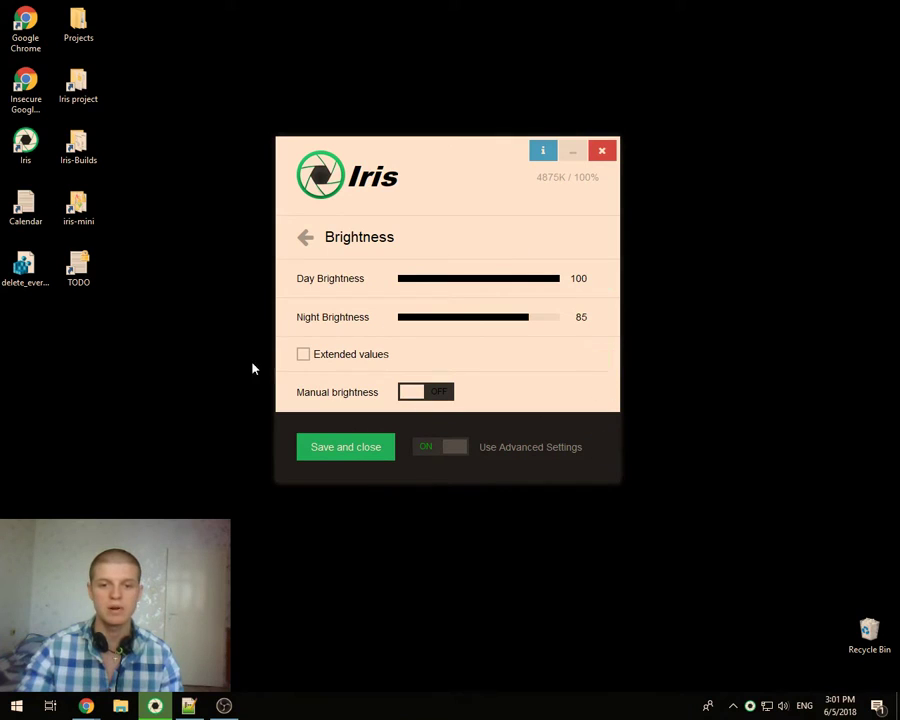
Try the Extended values option with Day Brightness at 100 and turn the option off again
click(318, 362)
mouse_move(506, 285)
mouse_down()
mouse_move(563, 281)
mouse_move(504, 292)
mouse_up()
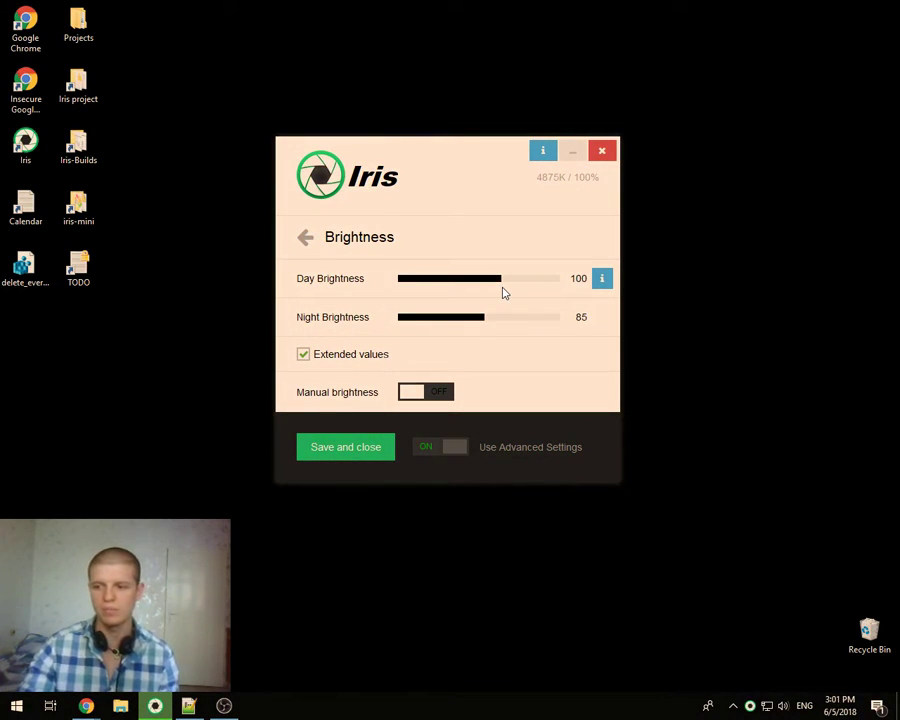
click(303, 354)
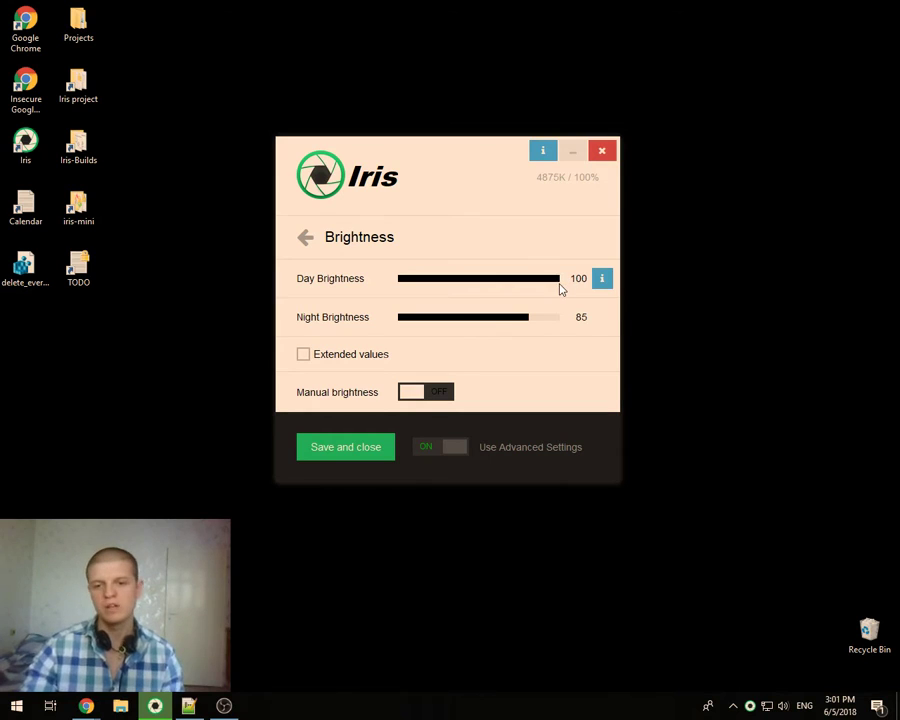
Set Night Brightness to 72, leave the Brightness settings and turn off Use Advanced Settings
drag(526, 323, 506, 337)
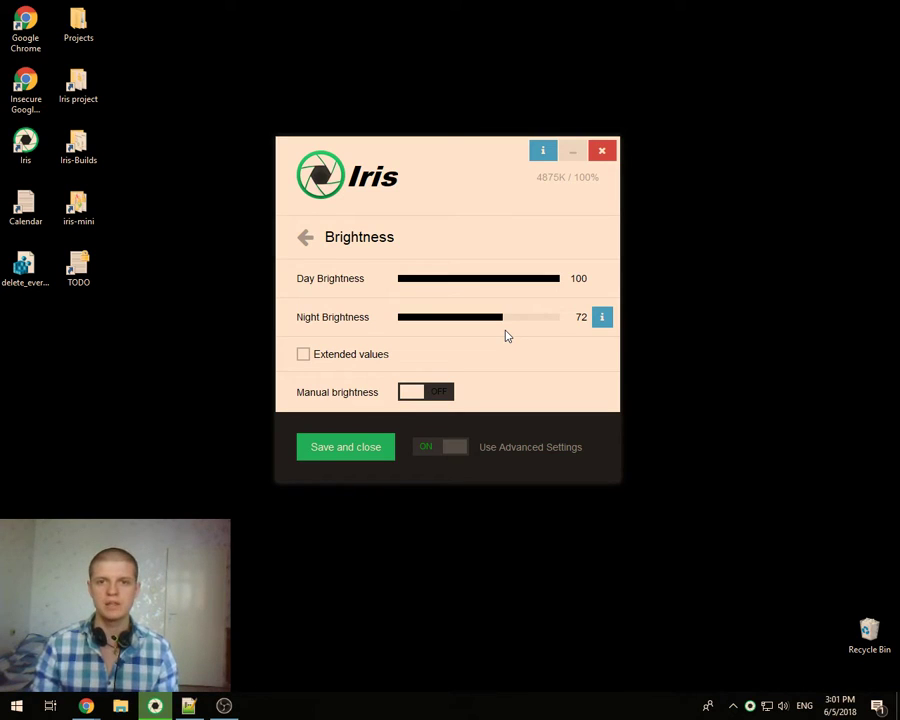
click(306, 238)
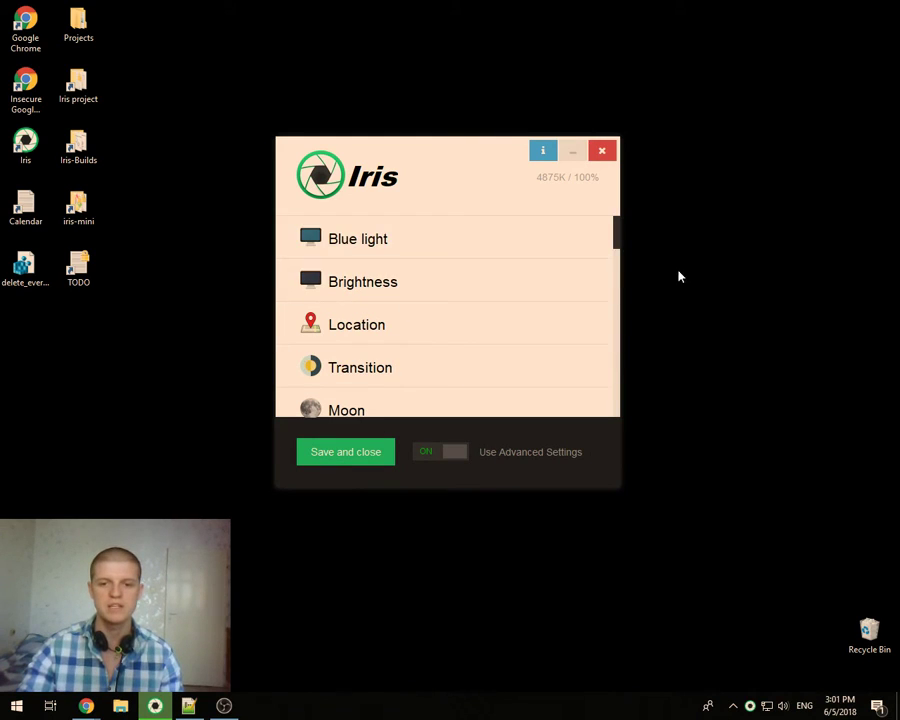
click(466, 455)
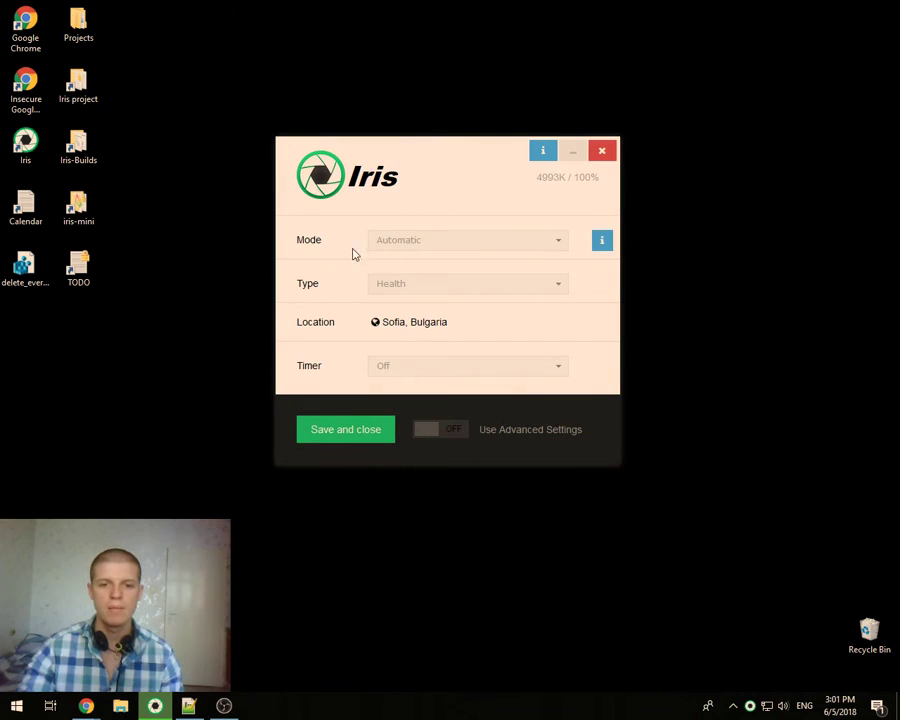
Check the Mode choices and browse the available Type presets through to Overlay
click(402, 242)
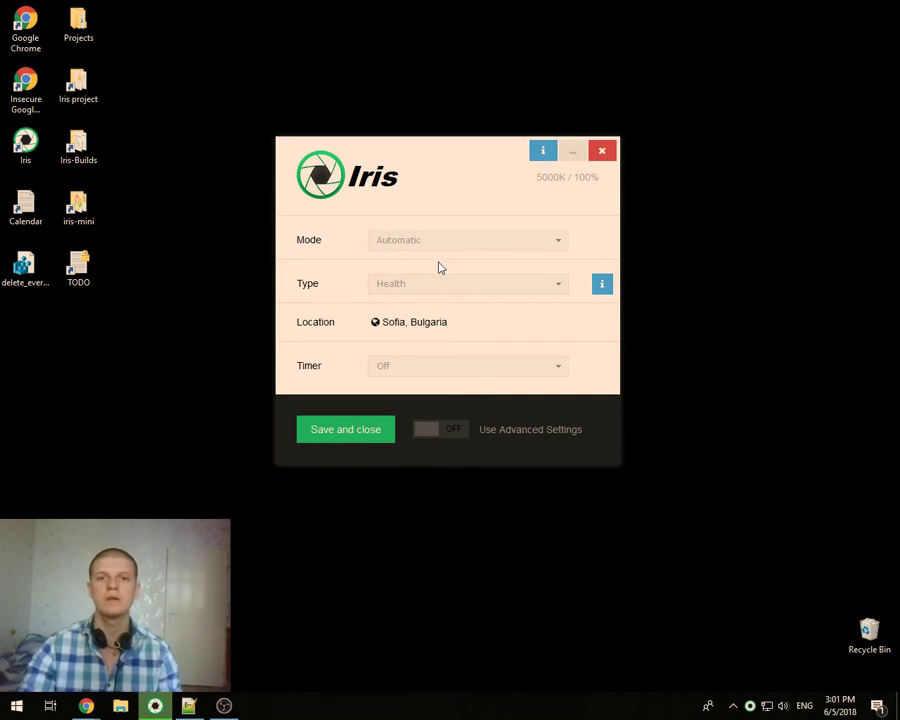
click(428, 285)
scroll(440, 410, down, 2)
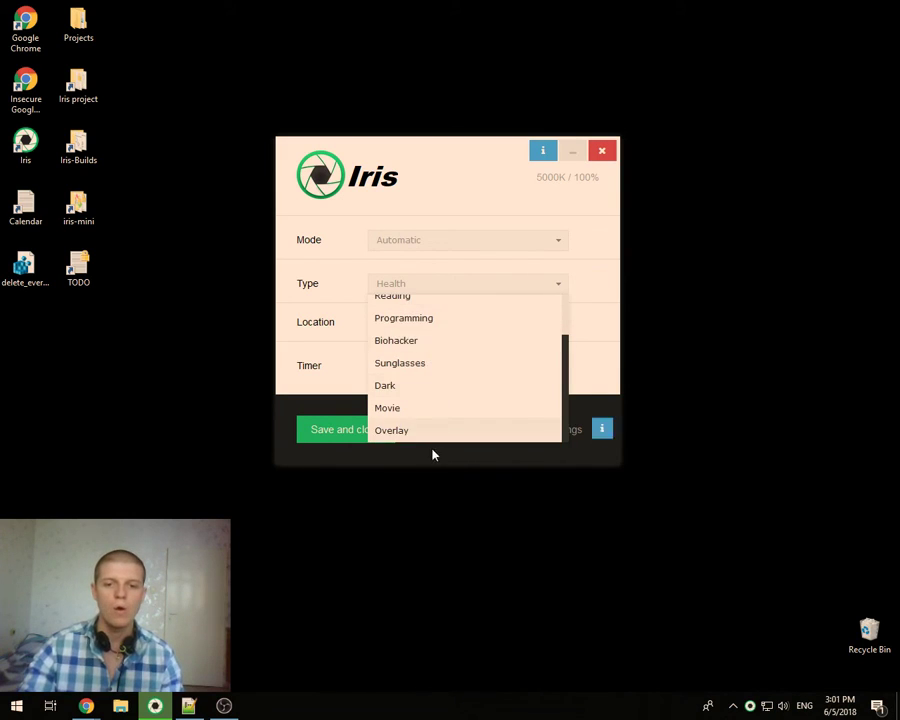
scroll(424, 385, up, 2)
scroll(418, 380, down, 2)
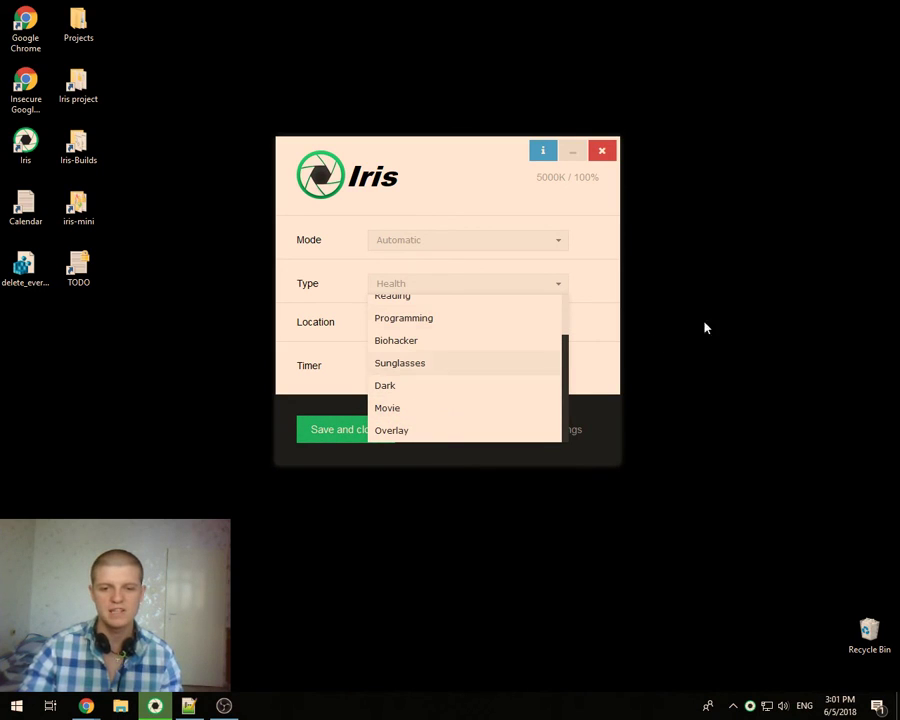
Try the Dark and Sunglasses types, finishing with Type set to Reading
scroll(458, 377, up, 1)
click(398, 396)
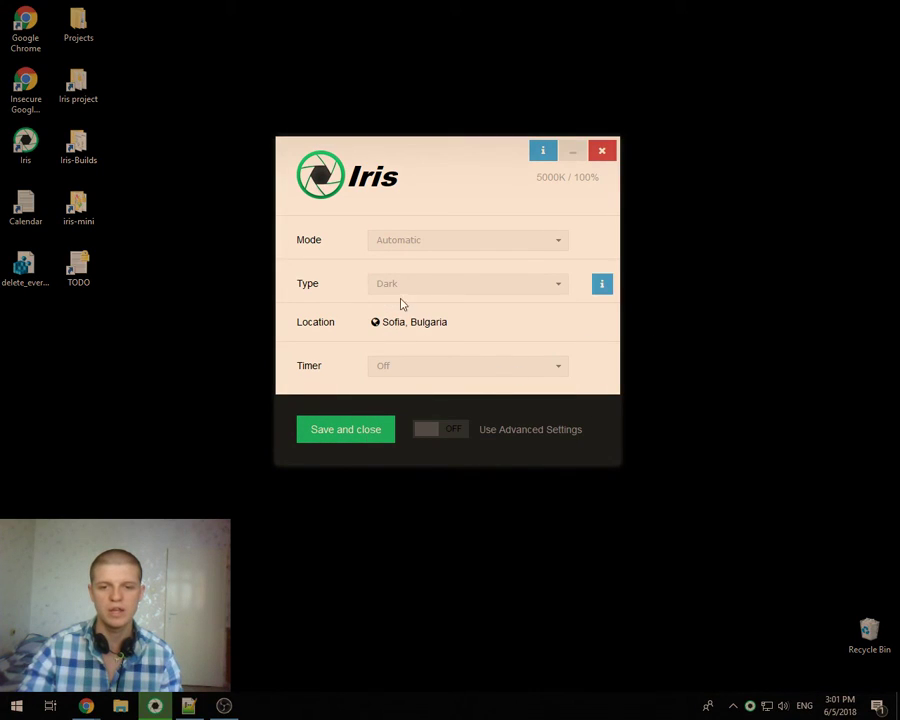
click(408, 284)
click(400, 374)
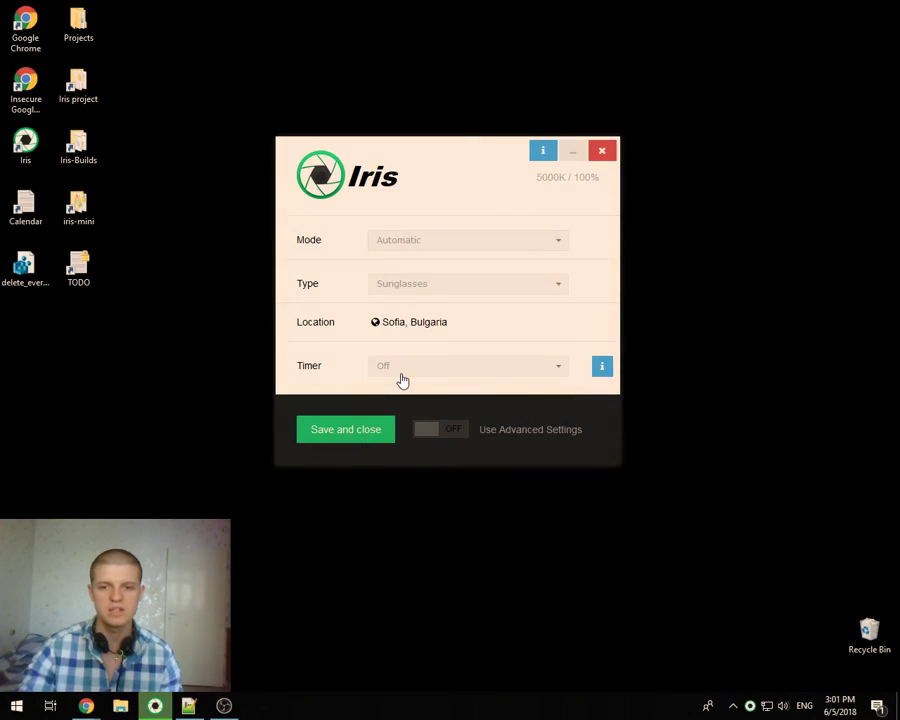
click(403, 287)
click(398, 306)
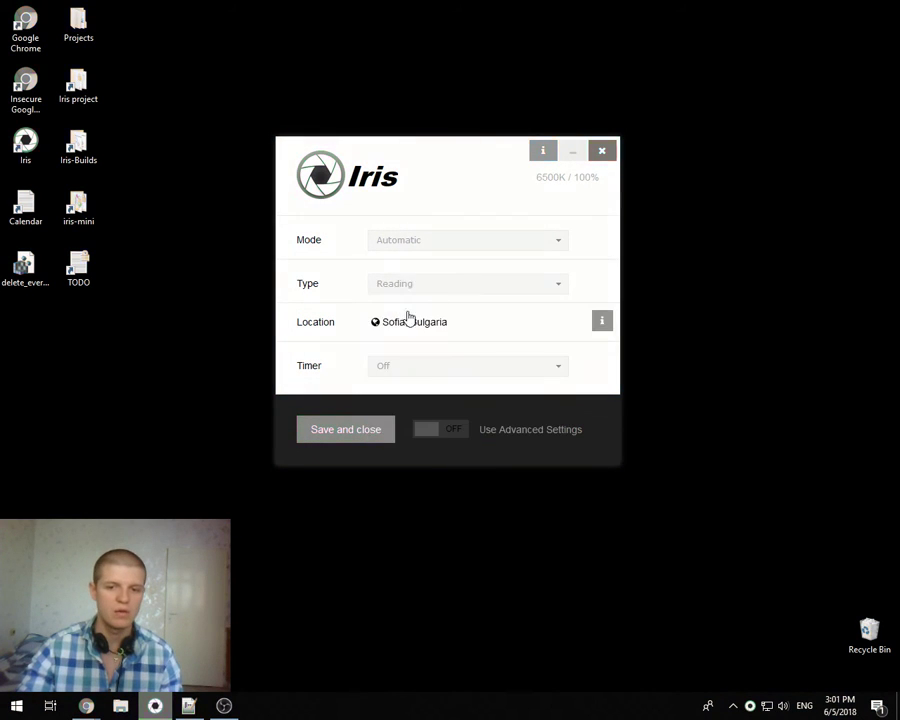
Switch Mode to Manual, pause the screen adjustments, check the Type choices and set Mode back to Manual
click(398, 242)
click(404, 286)
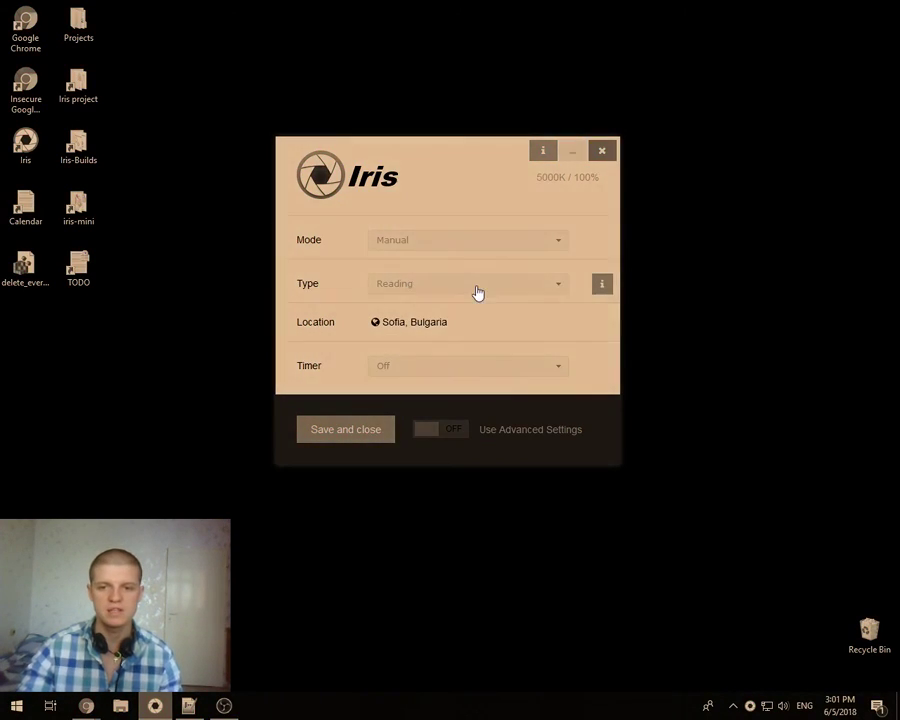
key(alt+p)
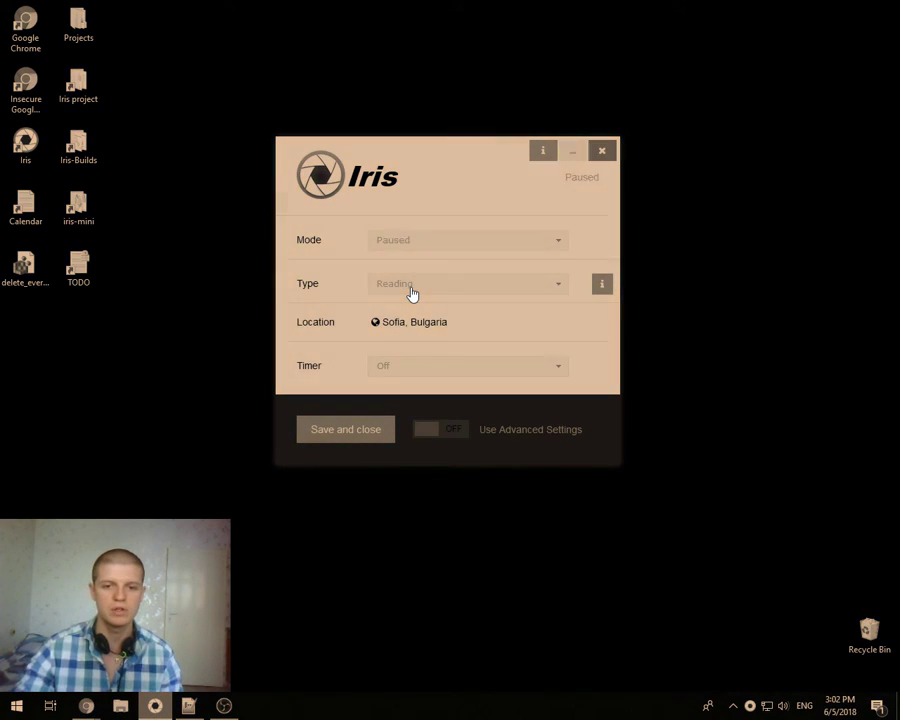
click(413, 287)
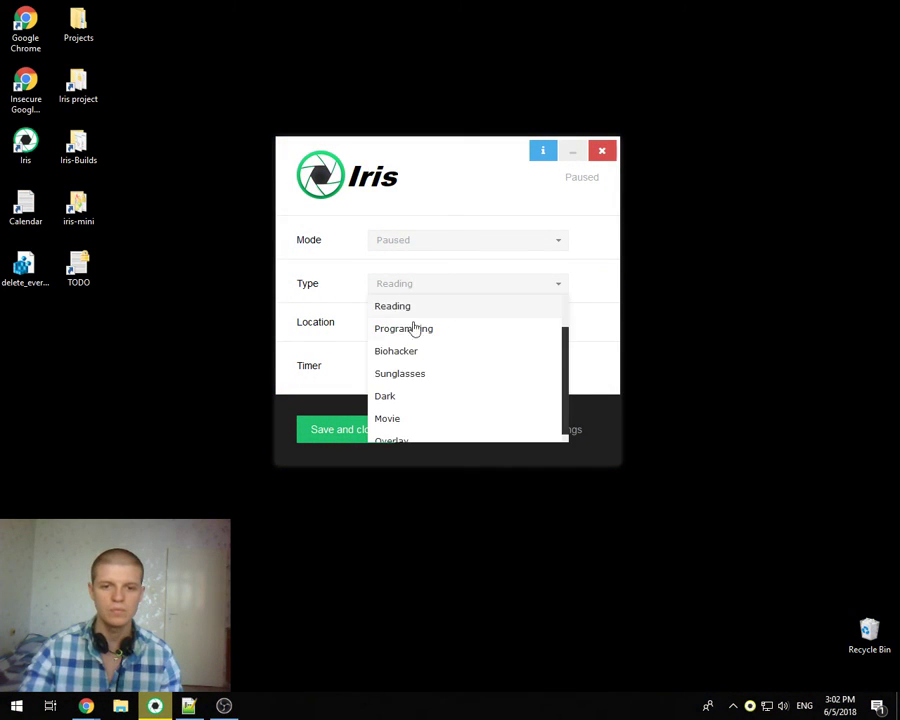
click(391, 250)
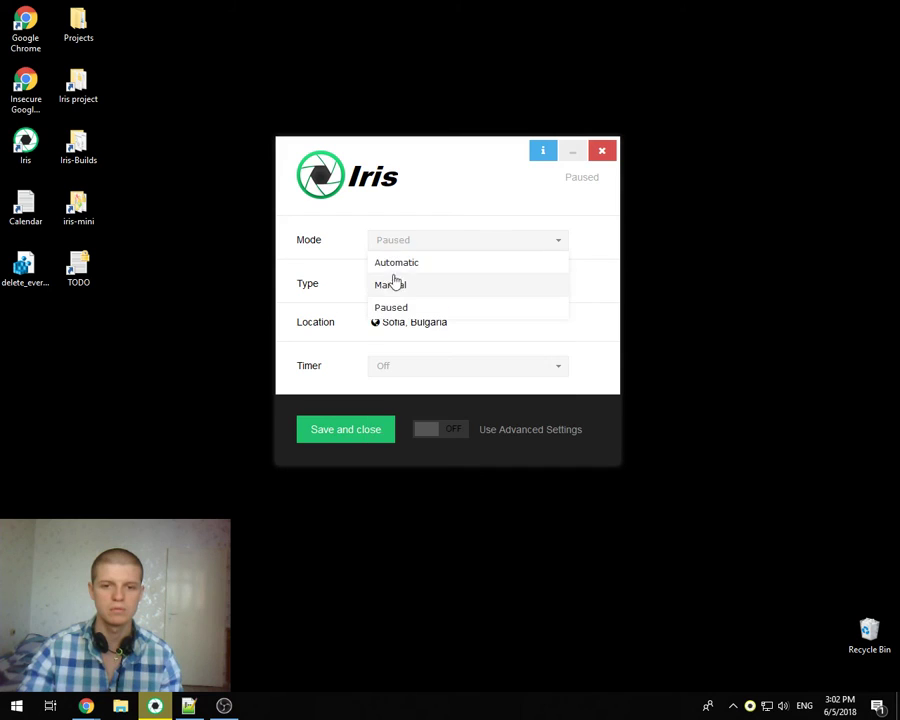
click(394, 283)
Reselect the Reading type and change Type to Health
click(403, 287)
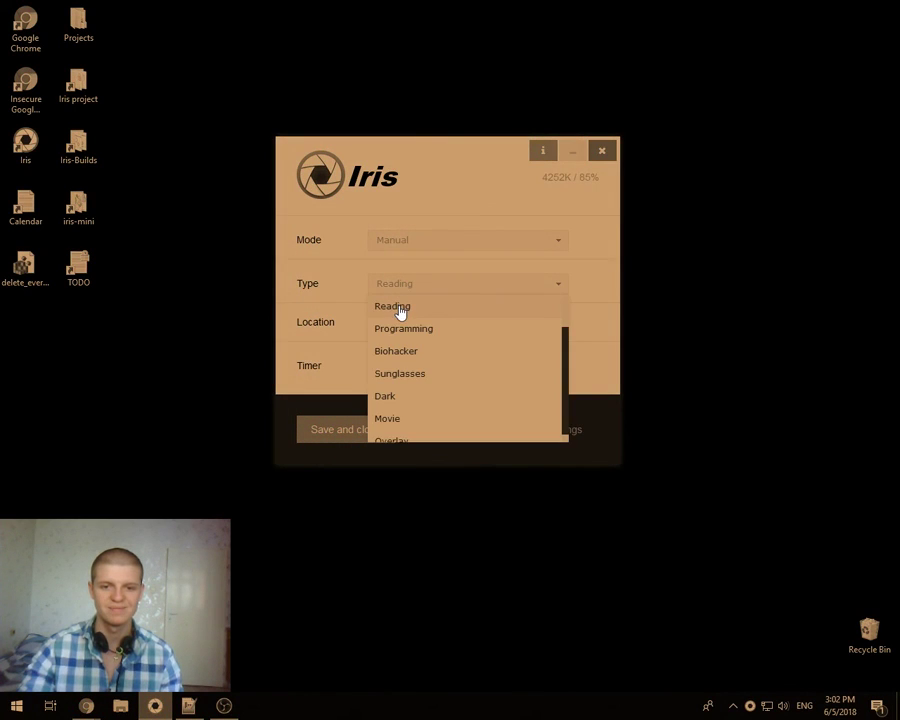
click(400, 304)
click(400, 292)
scroll(398, 313, up, 1)
click(399, 308)
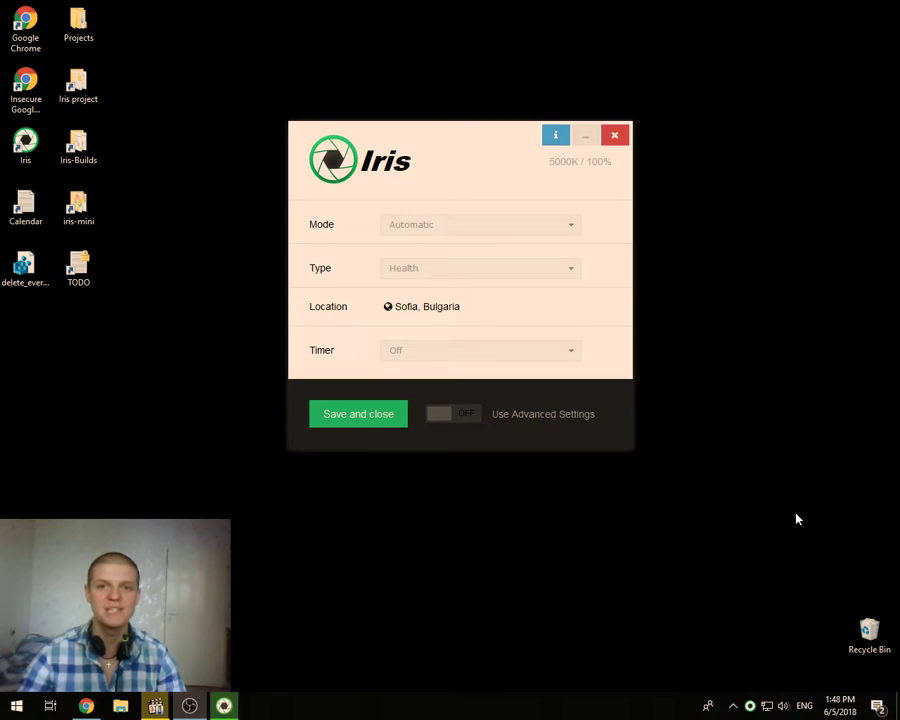
Reposition the settings window slightly, close it and reopen it from the desktop shortcut
drag(463, 142, 437, 122)
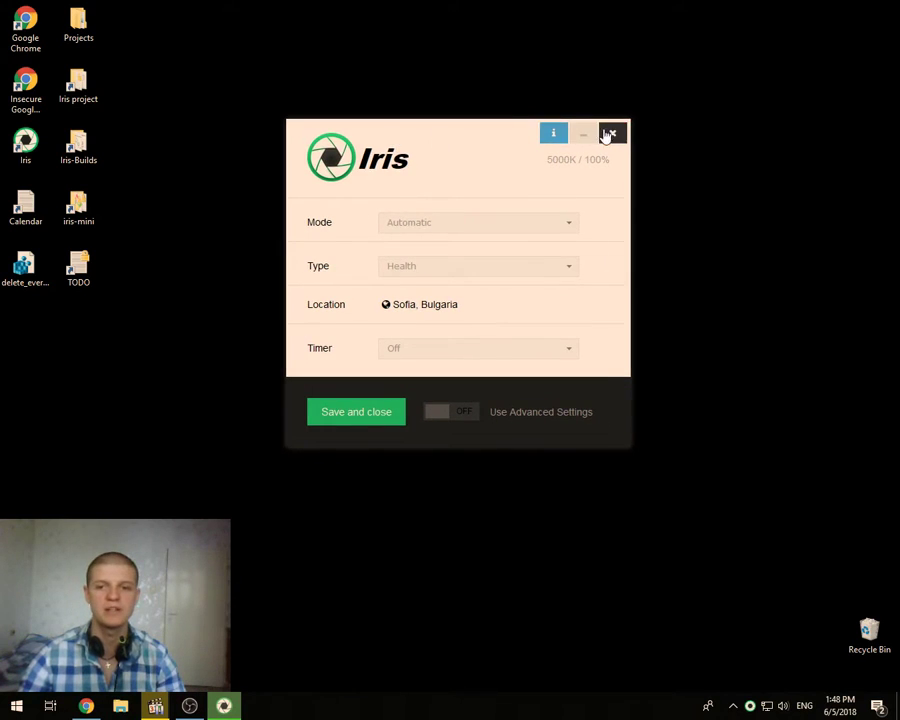
click(609, 134)
double_click(30, 143)
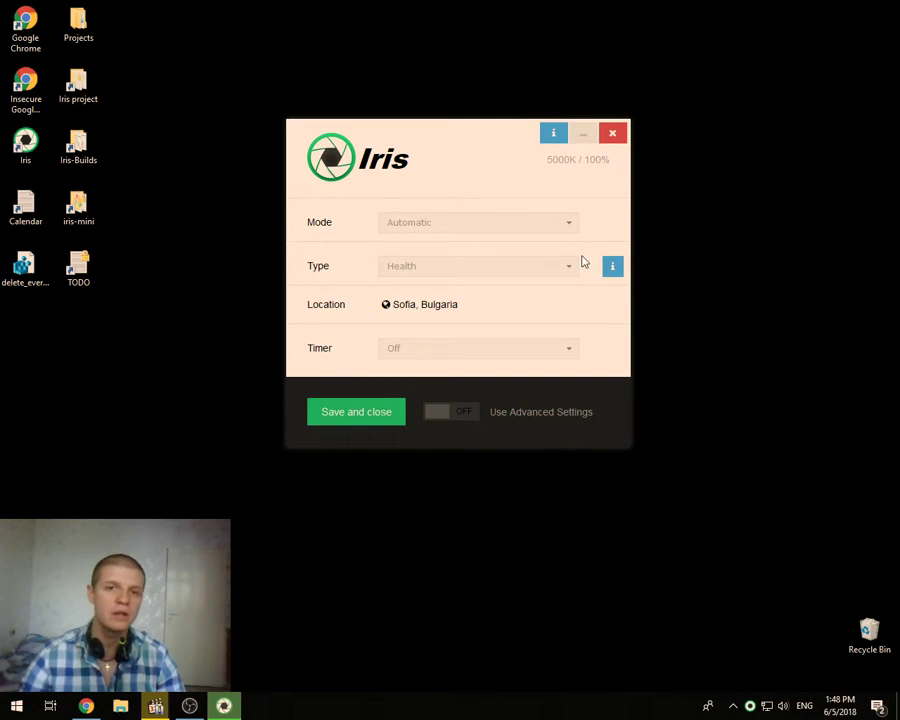
Alternate Mode between Manual and Automatic twice to compare their effect, finishing in Automatic
click(410, 229)
click(418, 264)
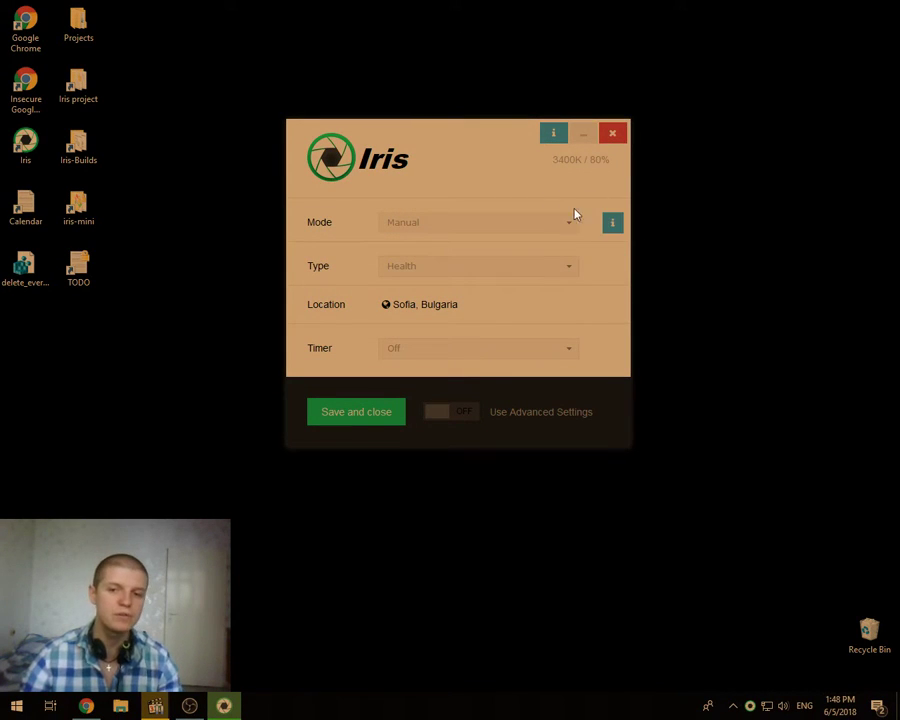
click(414, 225)
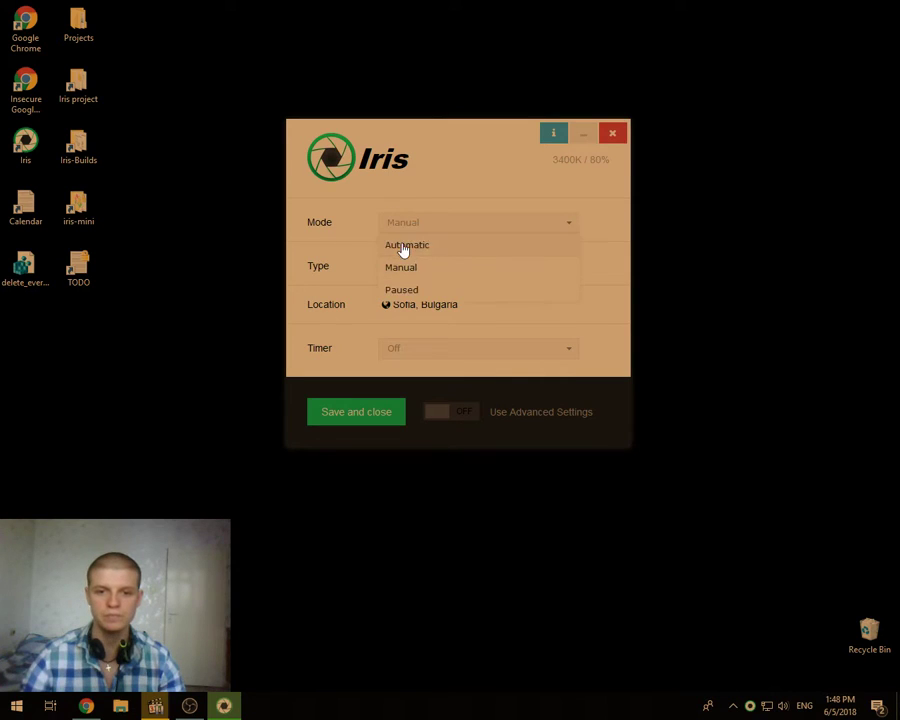
click(410, 245)
click(400, 225)
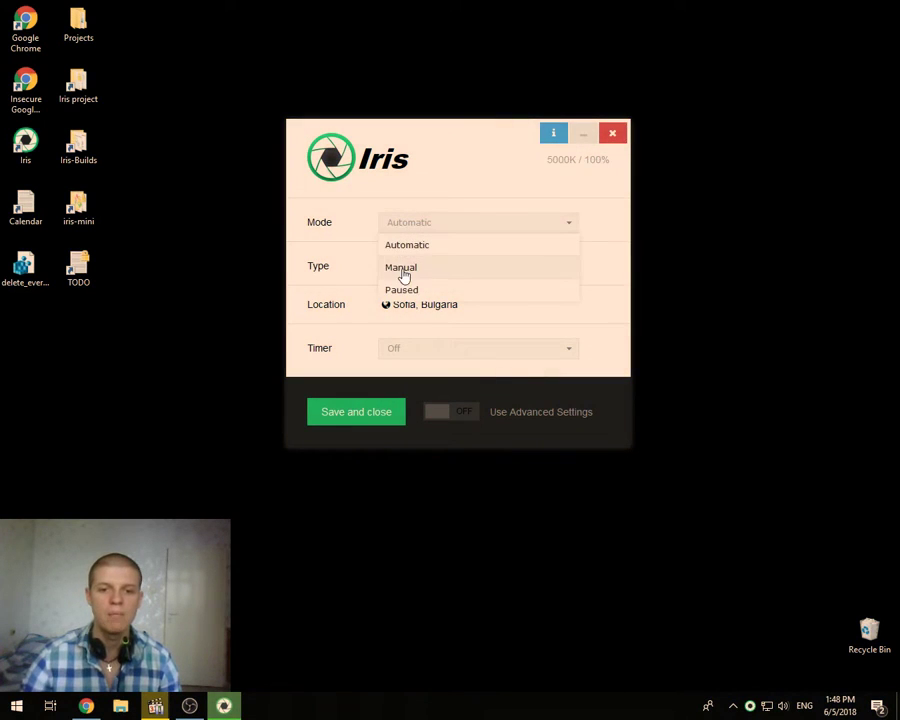
click(404, 272)
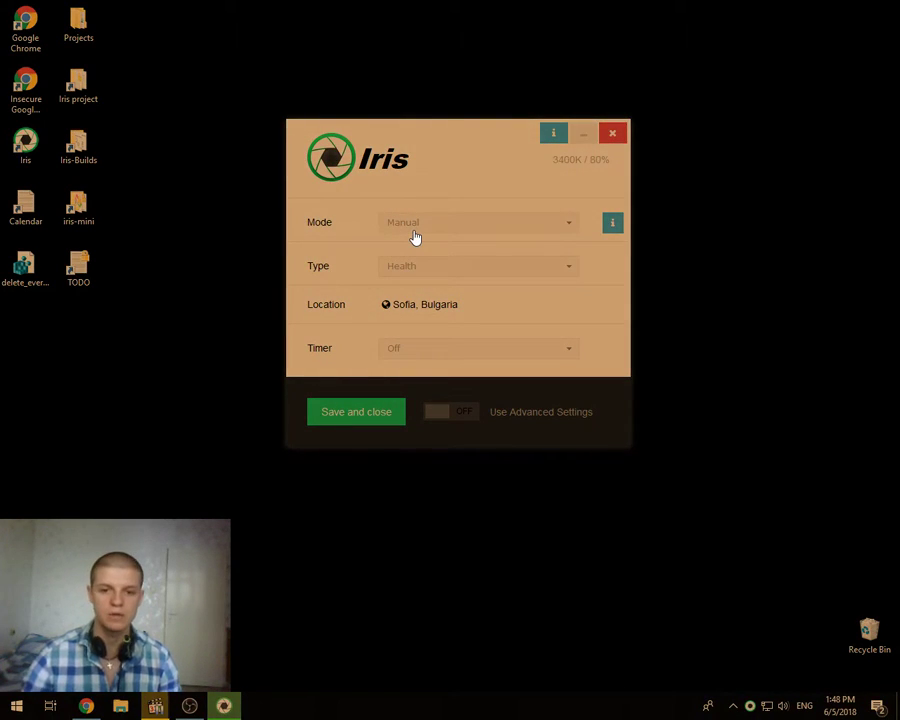
click(415, 237)
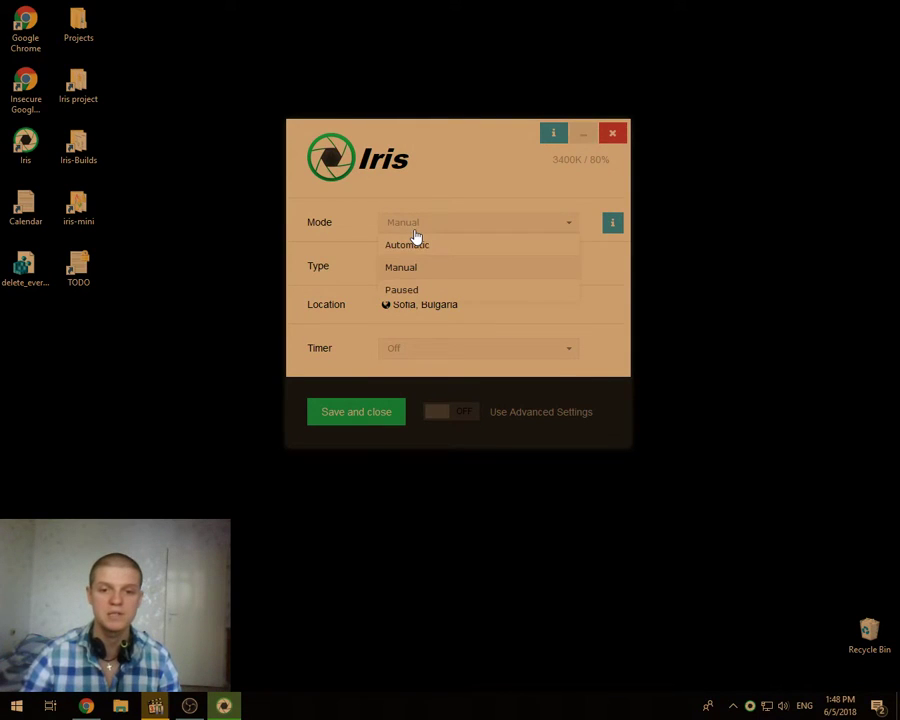
click(422, 245)
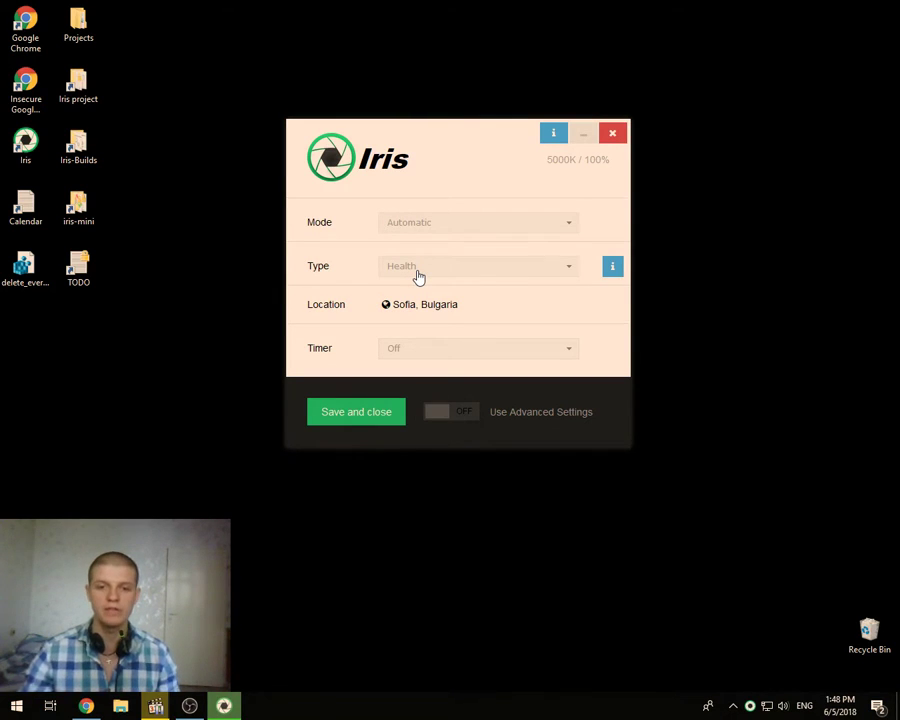
Try the Sleep type, move the window a little and return Type to Health
click(418, 277)
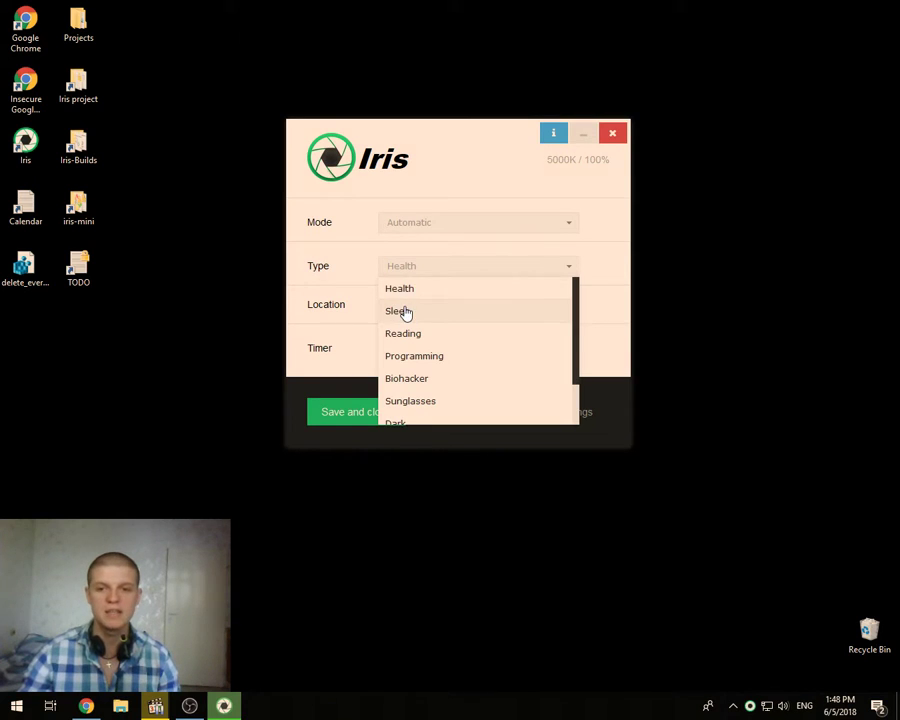
click(404, 311)
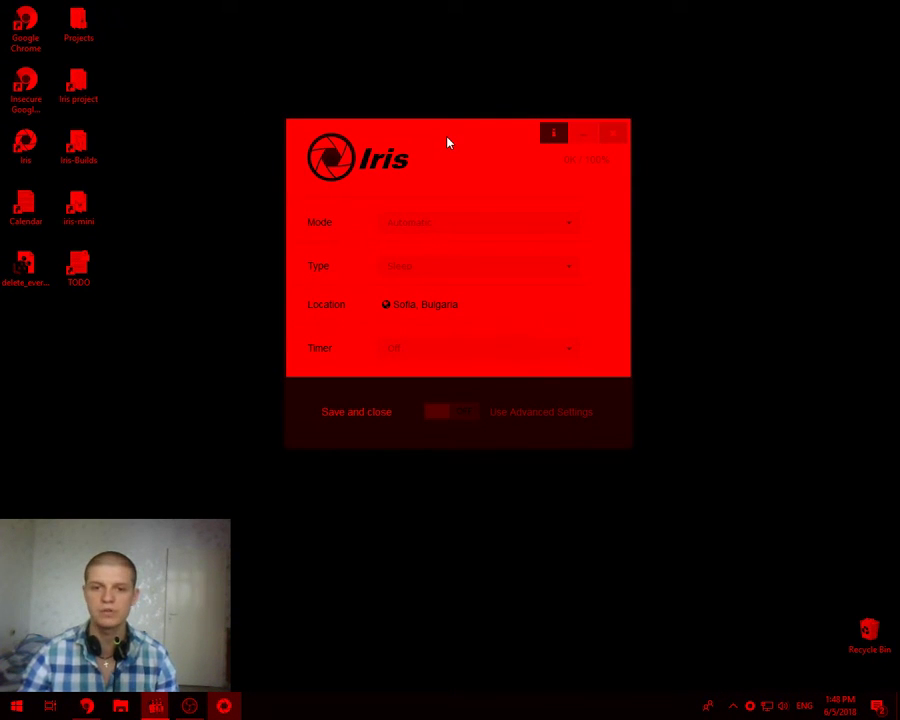
drag(448, 143, 470, 131)
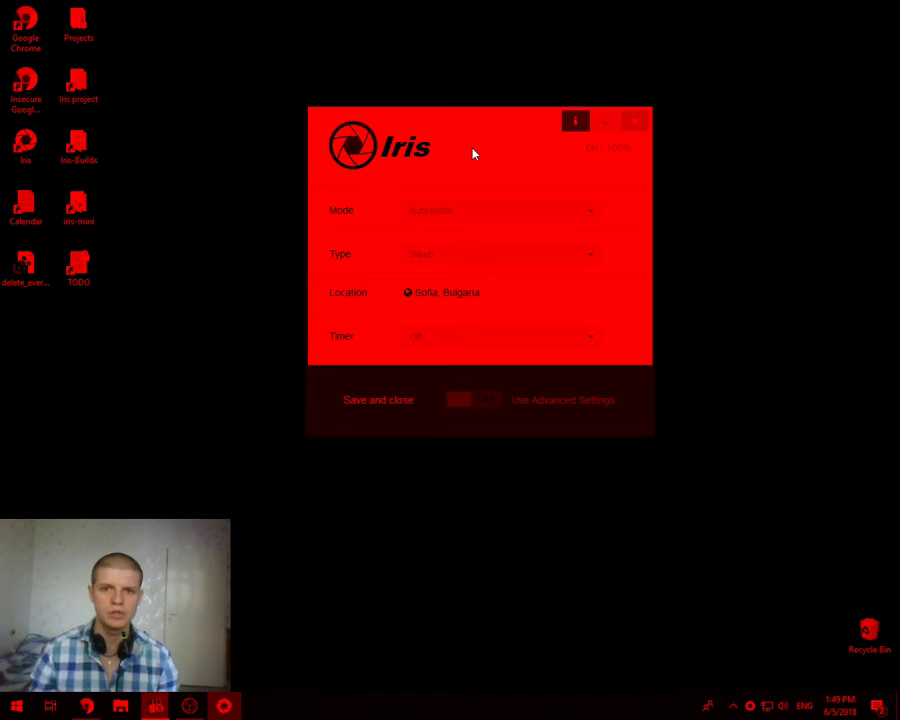
click(425, 259)
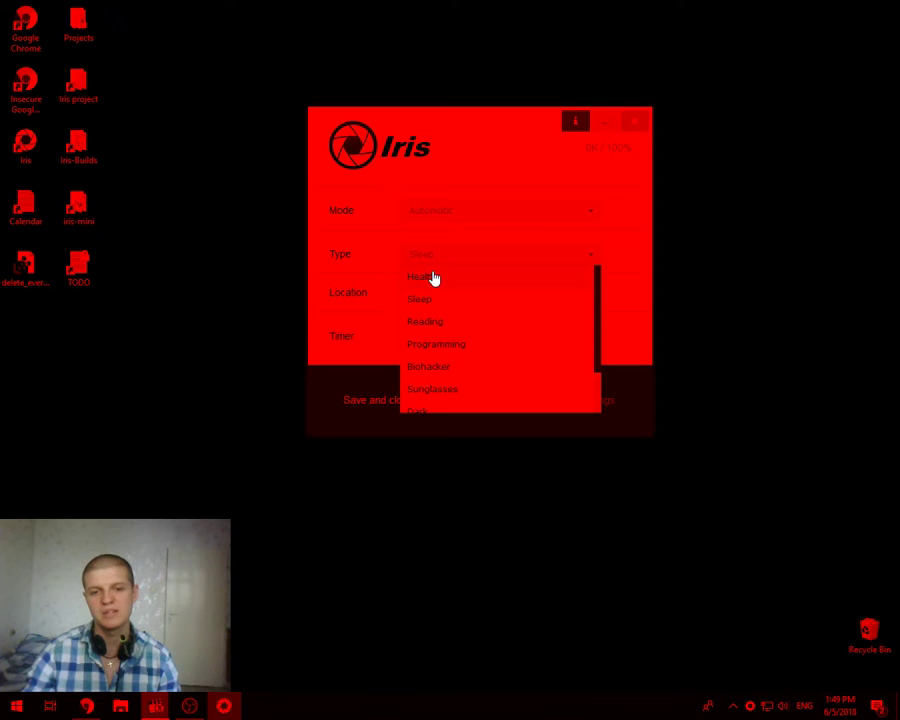
click(433, 278)
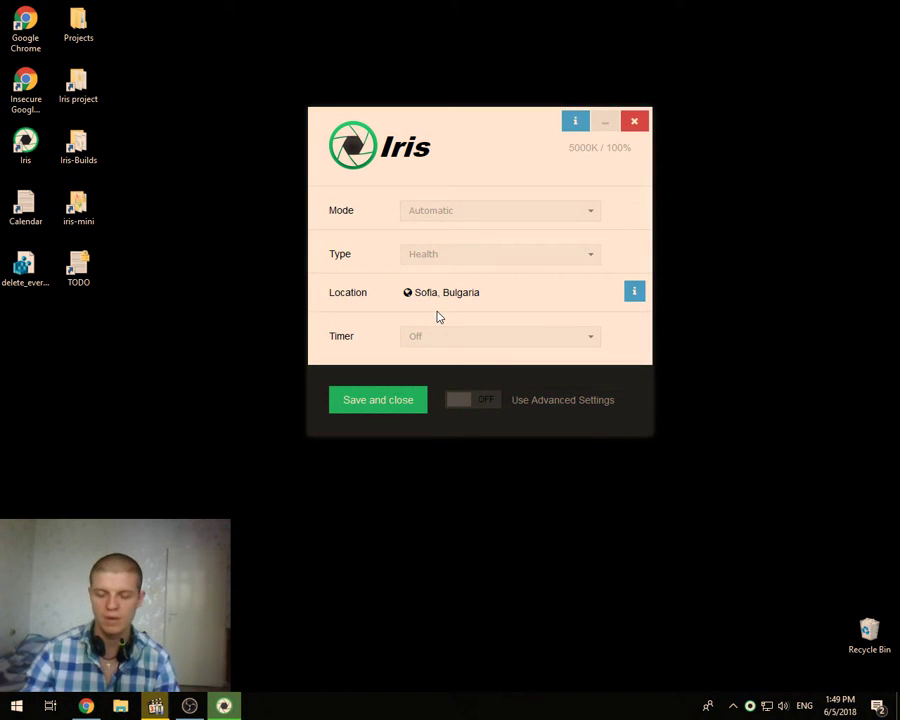
Browse the Type choices, try the Biohacker type and return Type to Health
click(431, 256)
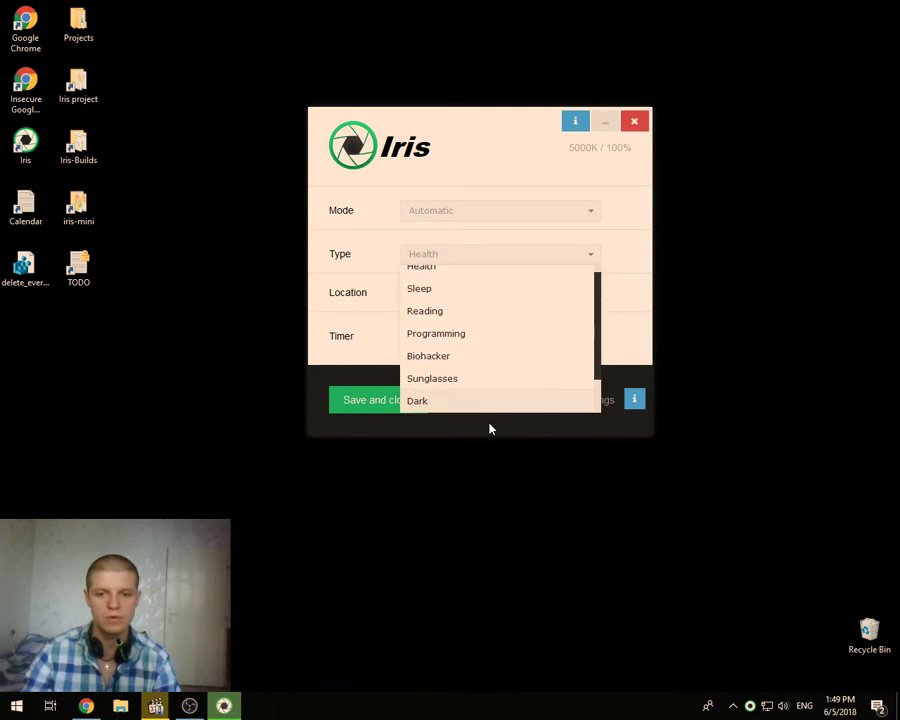
click(347, 258)
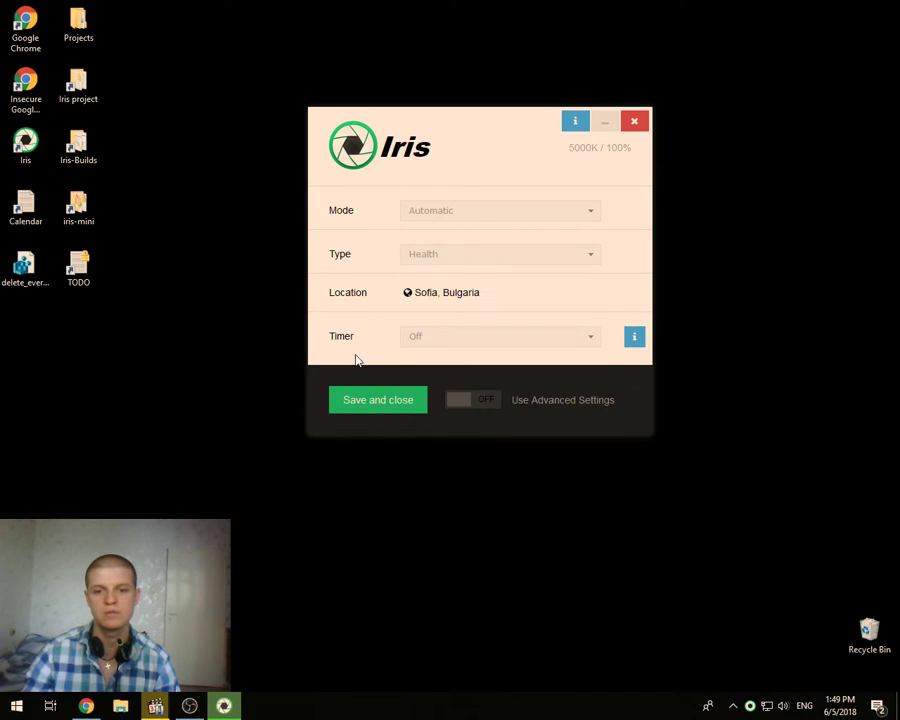
click(444, 258)
click(449, 366)
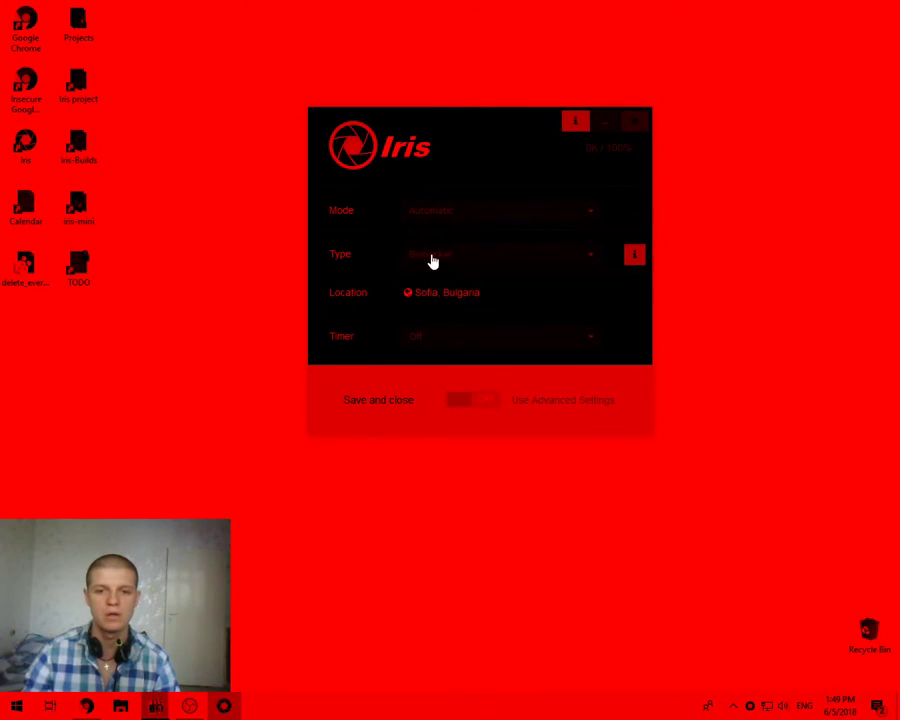
click(482, 259)
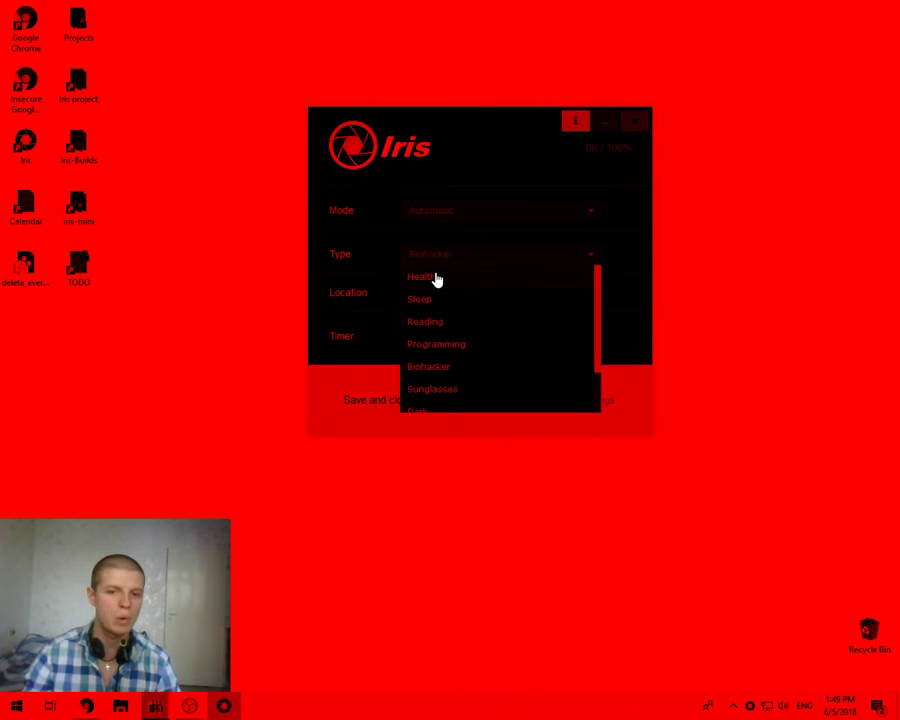
click(436, 279)
Browse the full range of Type presets and apply the Movie type
click(452, 259)
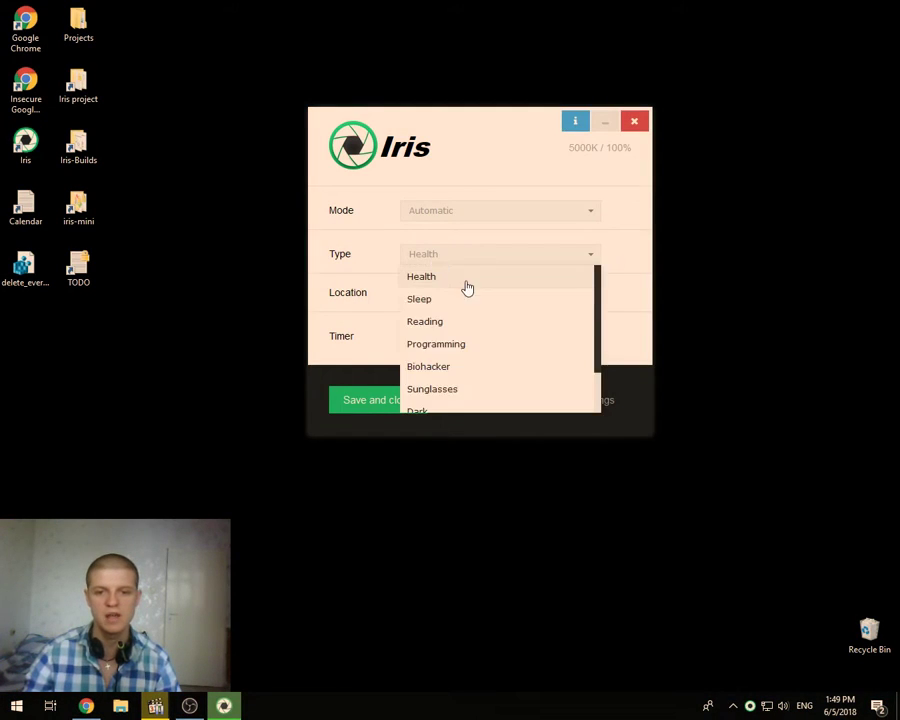
scroll(500, 330, down, 2)
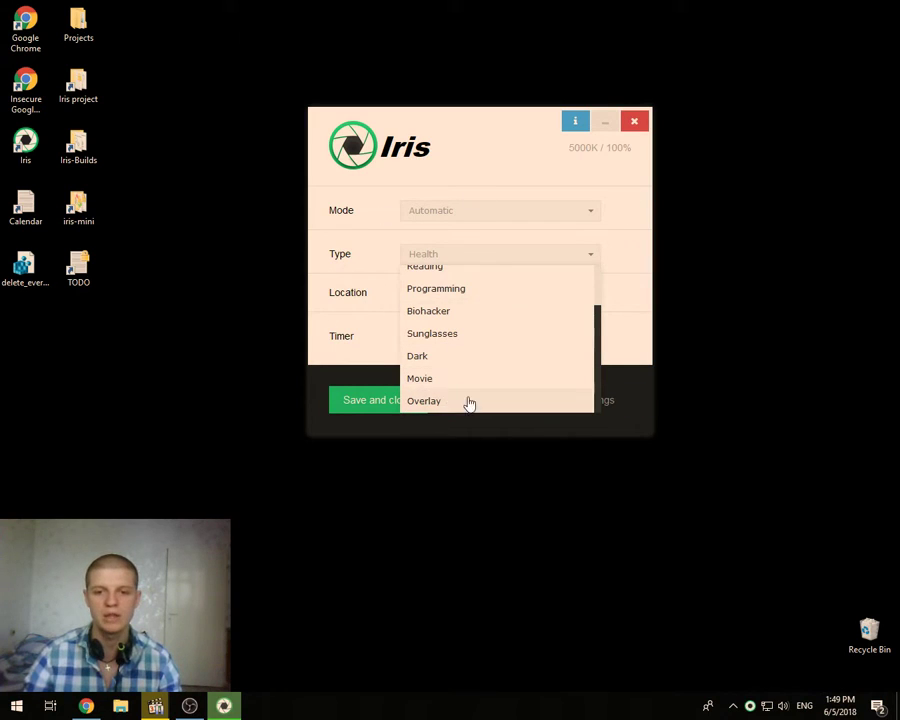
scroll(466, 368, up, 2)
scroll(469, 372, down, 2)
click(443, 379)
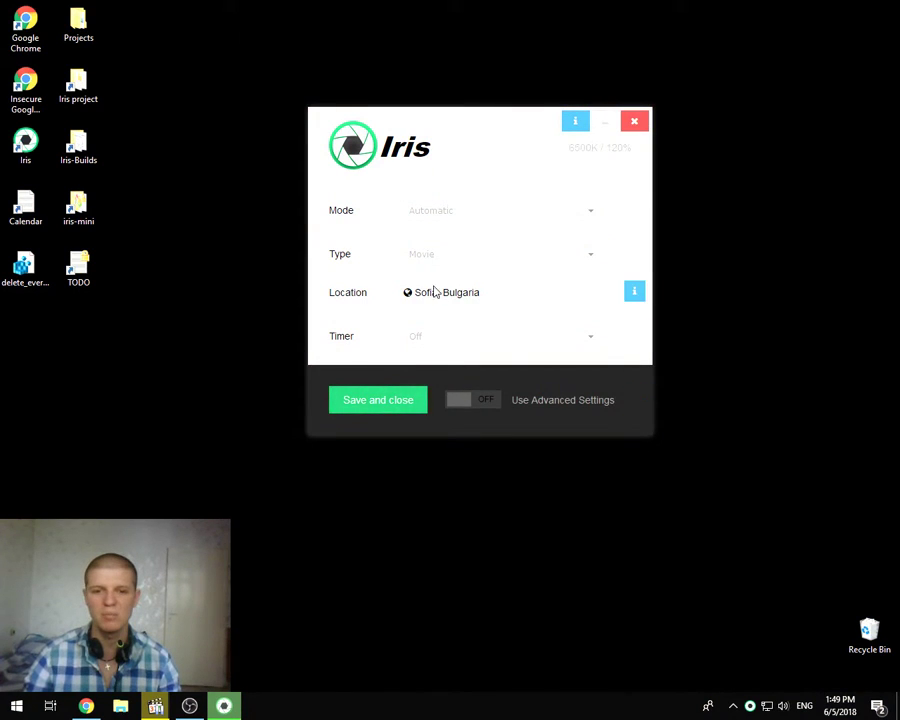
Return Type to Health and step through Sleep to the Reading type
click(424, 255)
scroll(466, 318, up, 2)
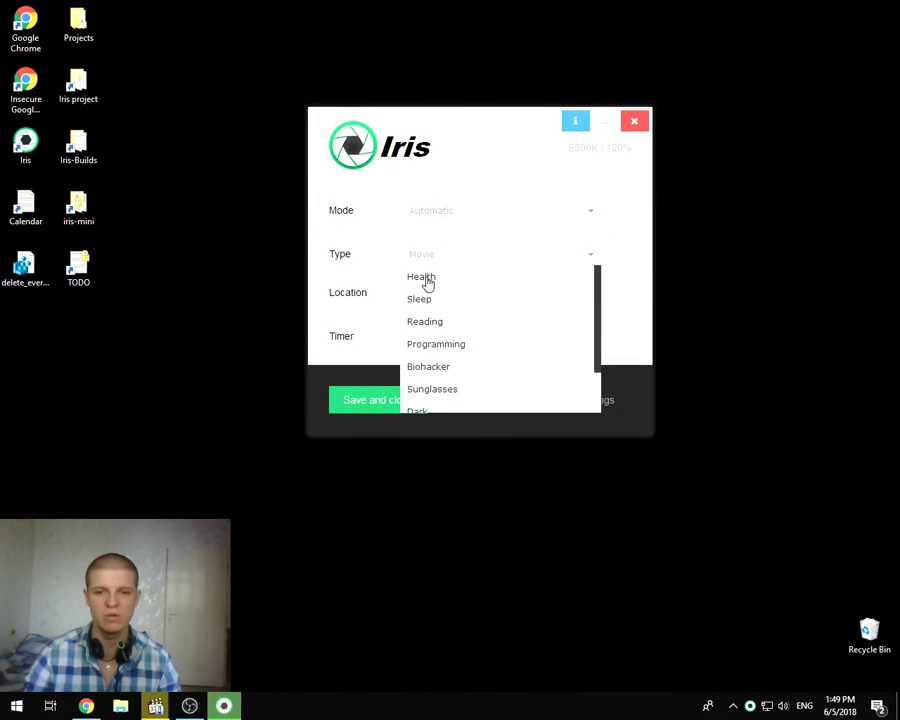
click(428, 285)
scroll(464, 241, down, 1)
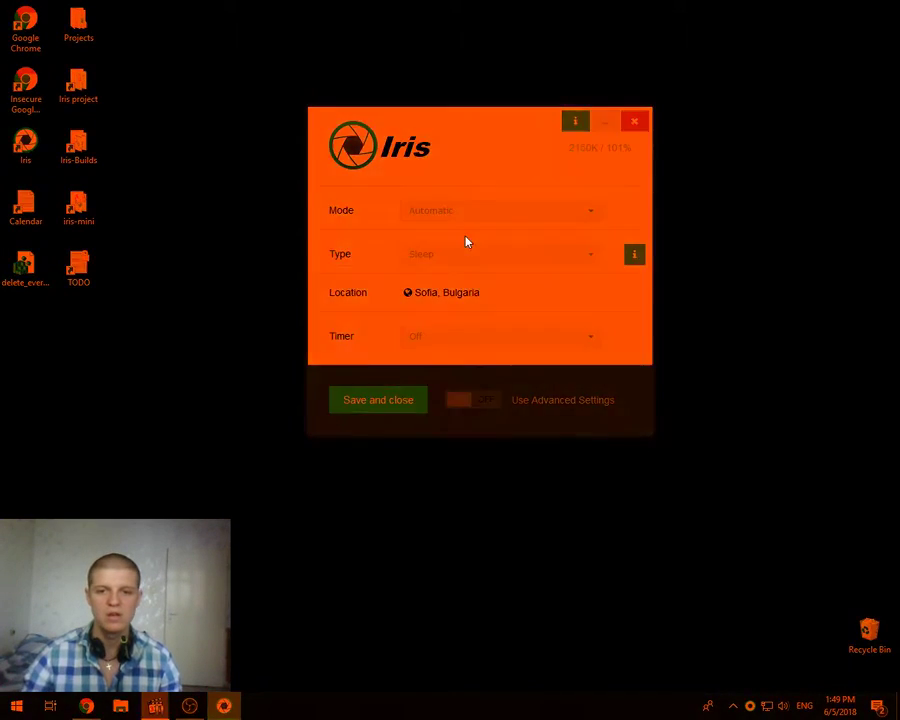
scroll(465, 241, down, 1)
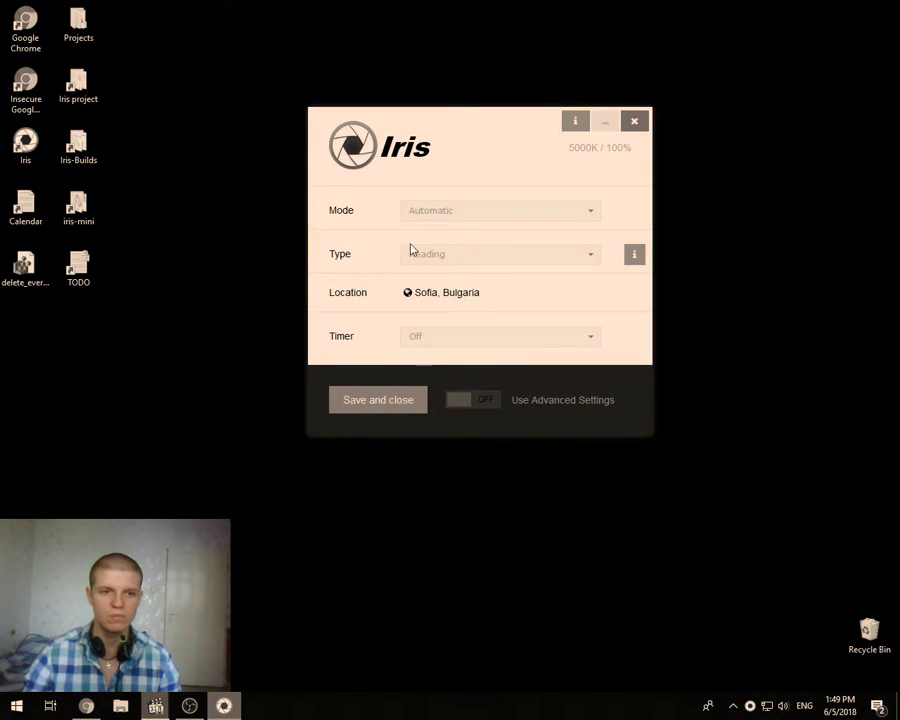
Switch Mode to Manual and back to Automatic while the Reading type is active
click(434, 212)
click(444, 258)
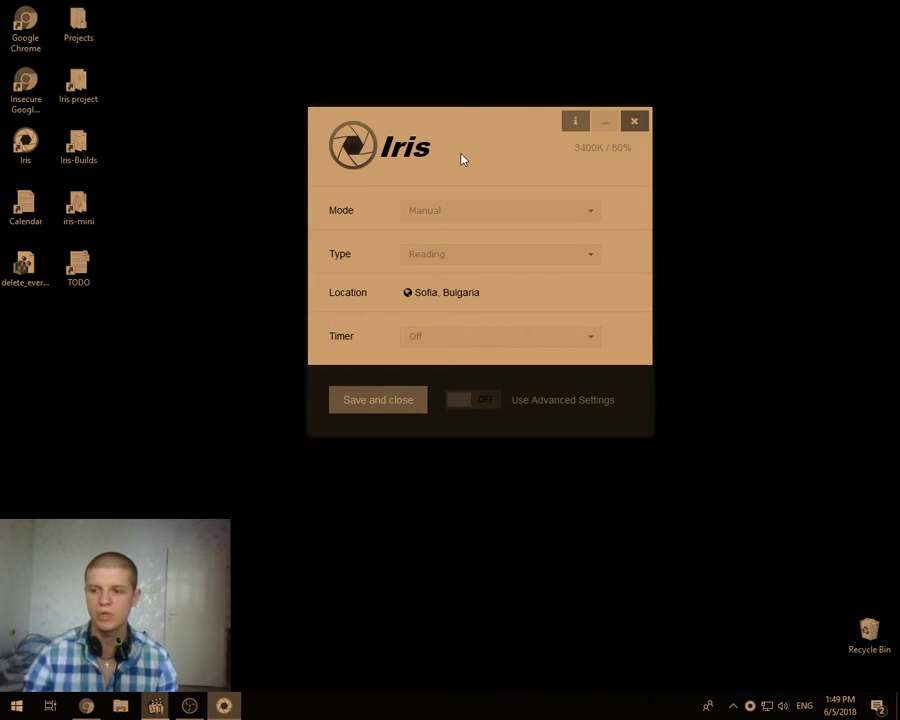
click(432, 210)
click(434, 236)
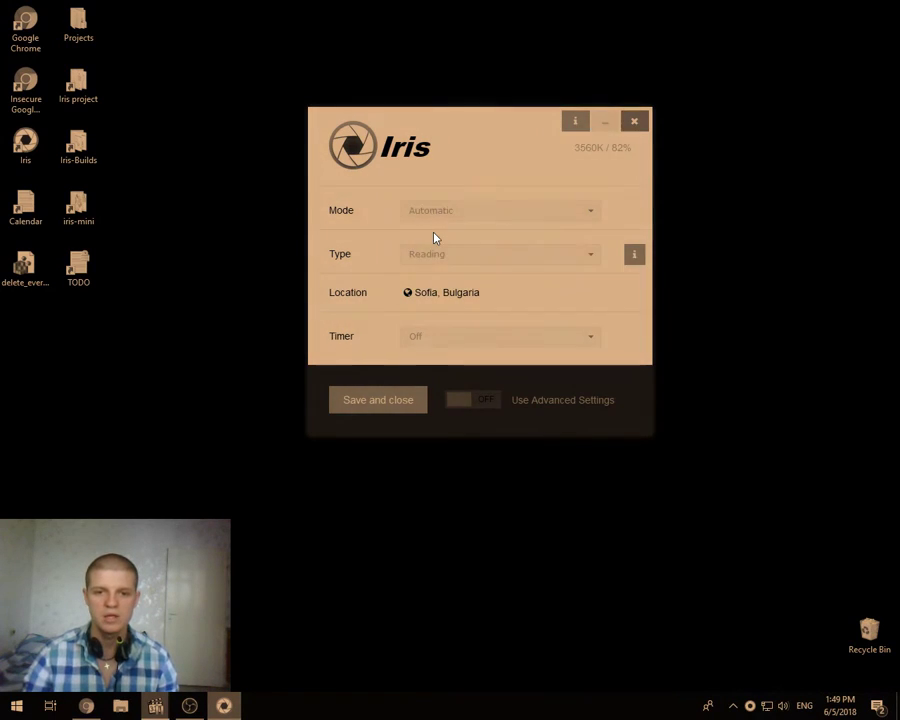
Set Type to Health and shift the settings window slightly on the desktop
click(452, 258)
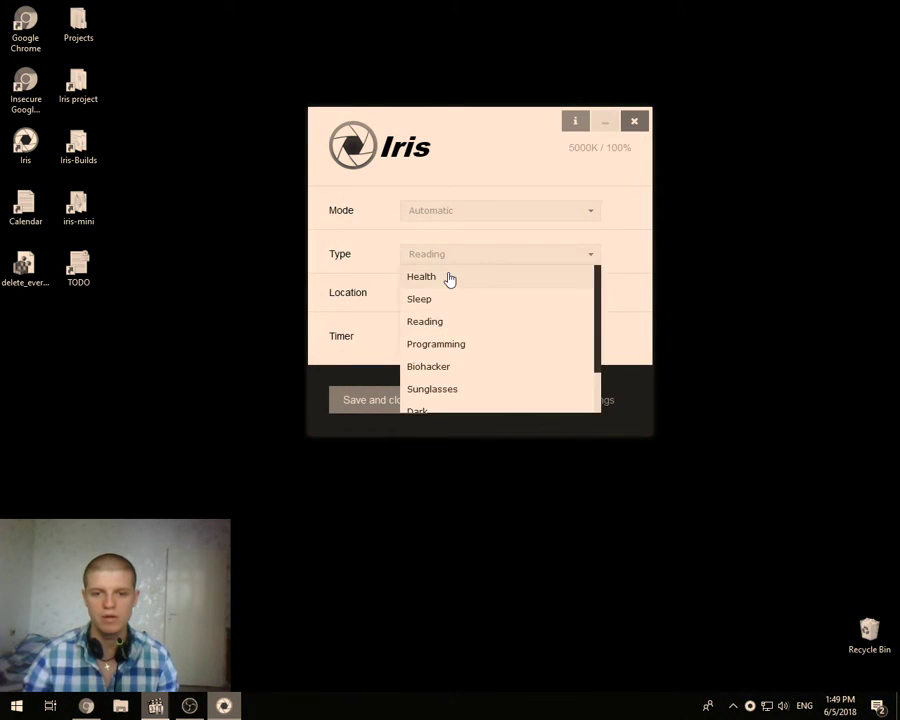
click(450, 277)
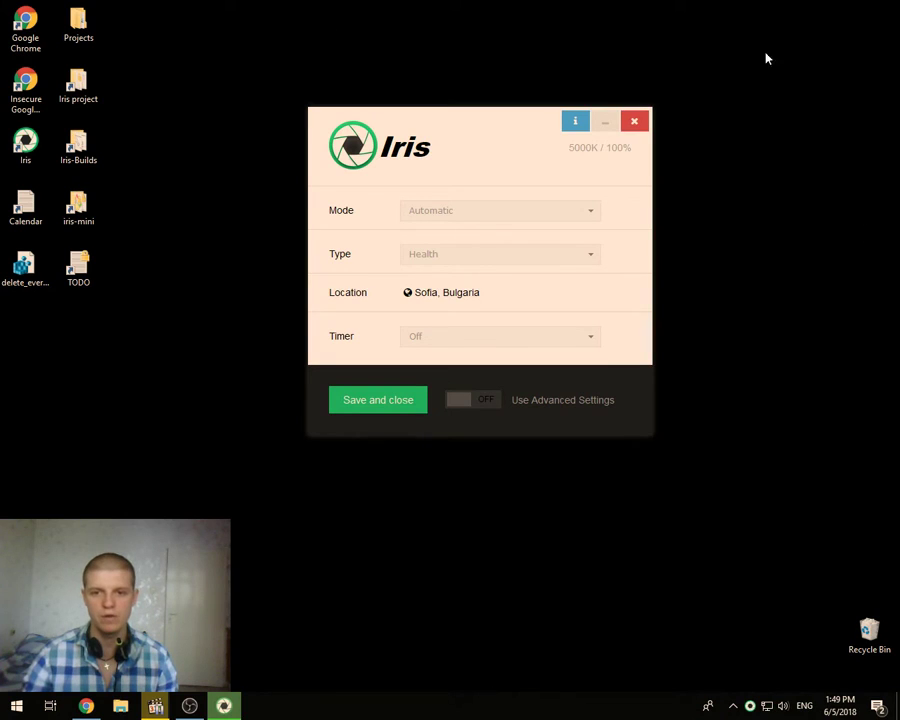
drag(739, 26, 253, 511)
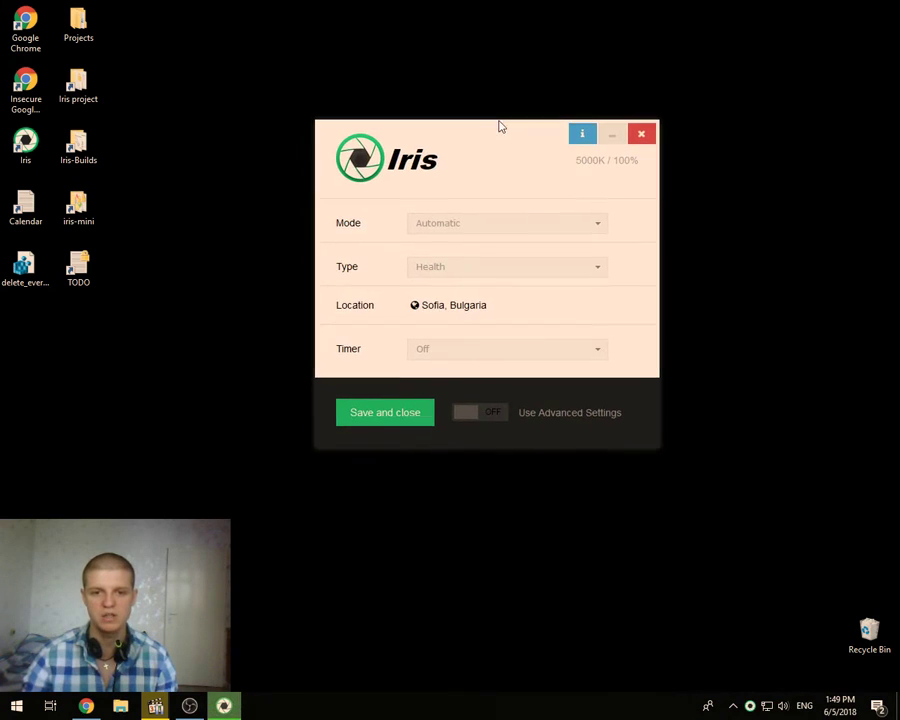
Turn on the advanced settings and set Day Light to 89 in the Blue light settings
click(460, 414)
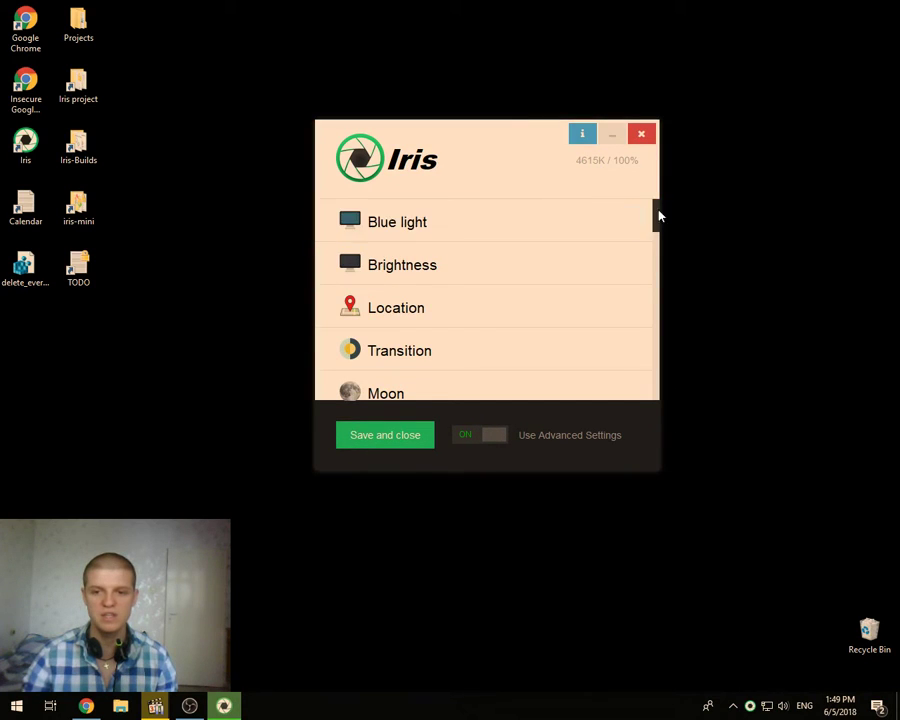
click(440, 216)
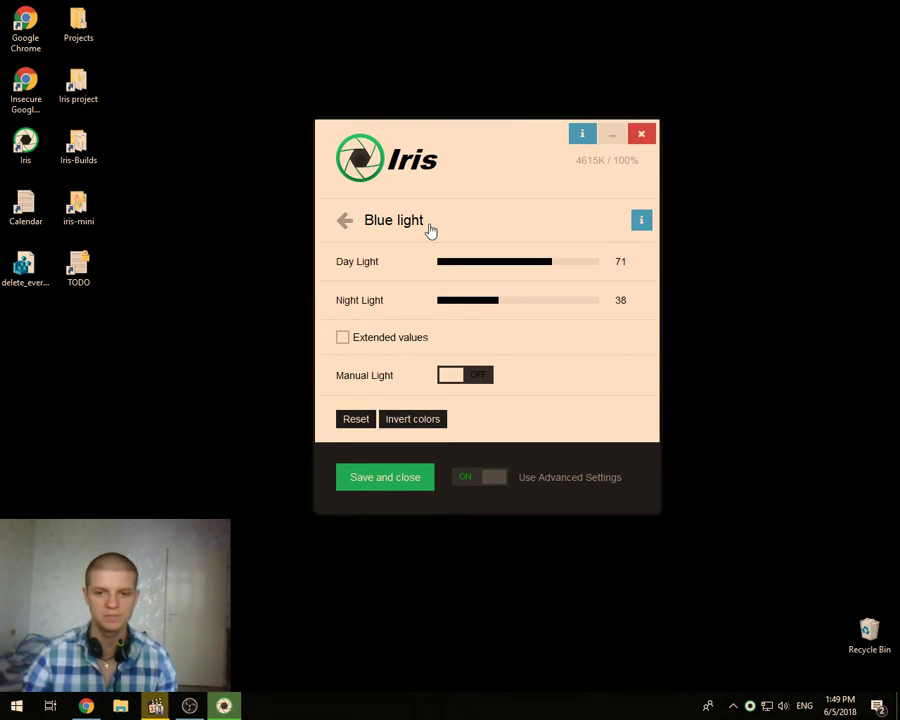
click(547, 266)
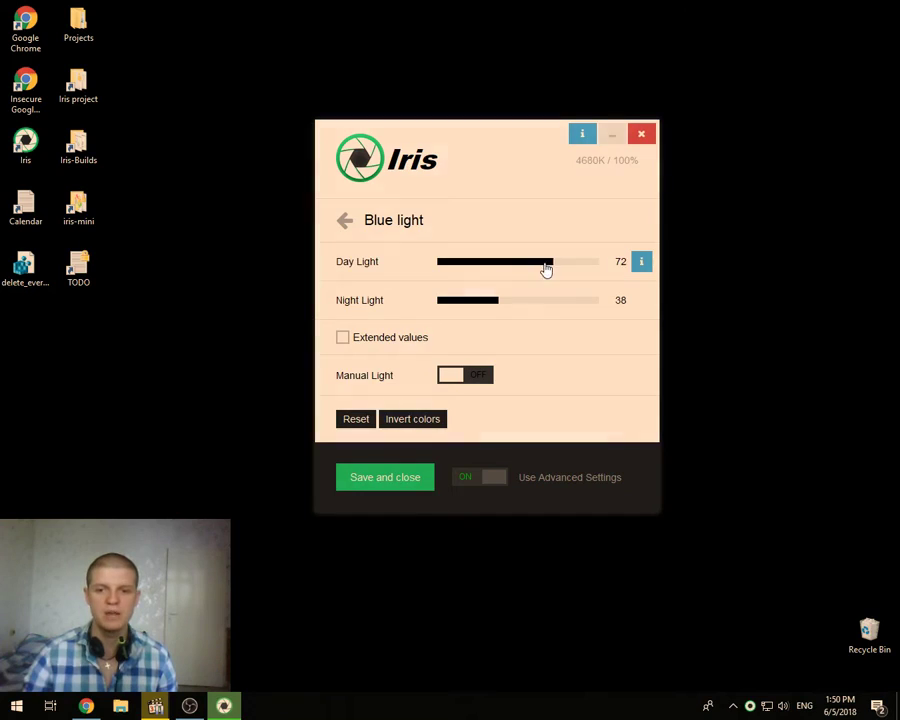
drag(547, 266, 585, 261)
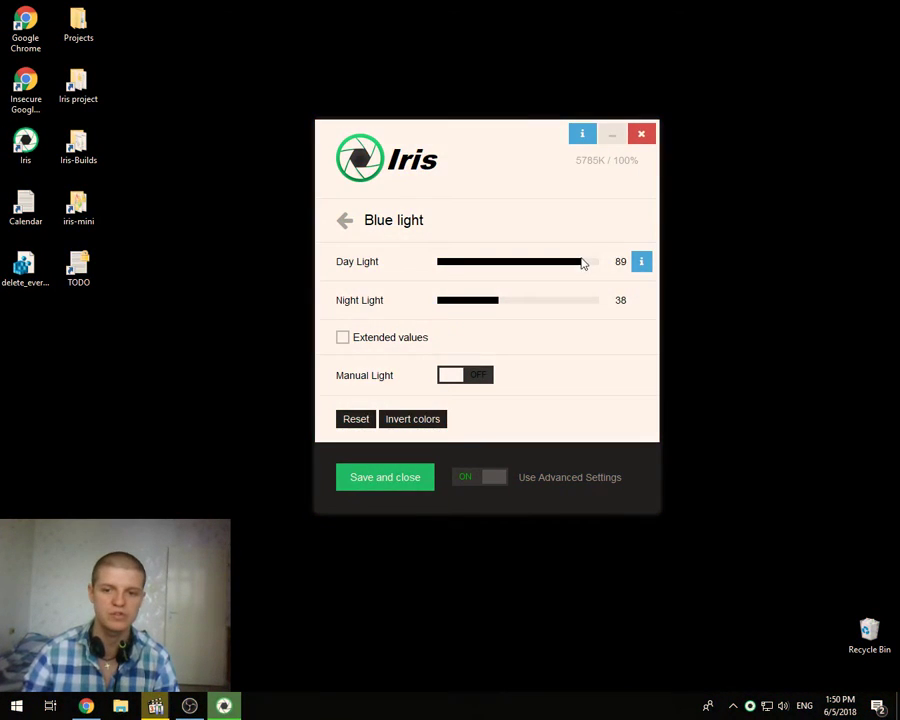
Try the Manual Light option with an adjusted light level and switch it back off
click(456, 373)
mouse_move(494, 265)
mouse_down()
mouse_move(524, 259)
mouse_move(493, 271)
mouse_move(500, 274)
mouse_up()
click(478, 339)
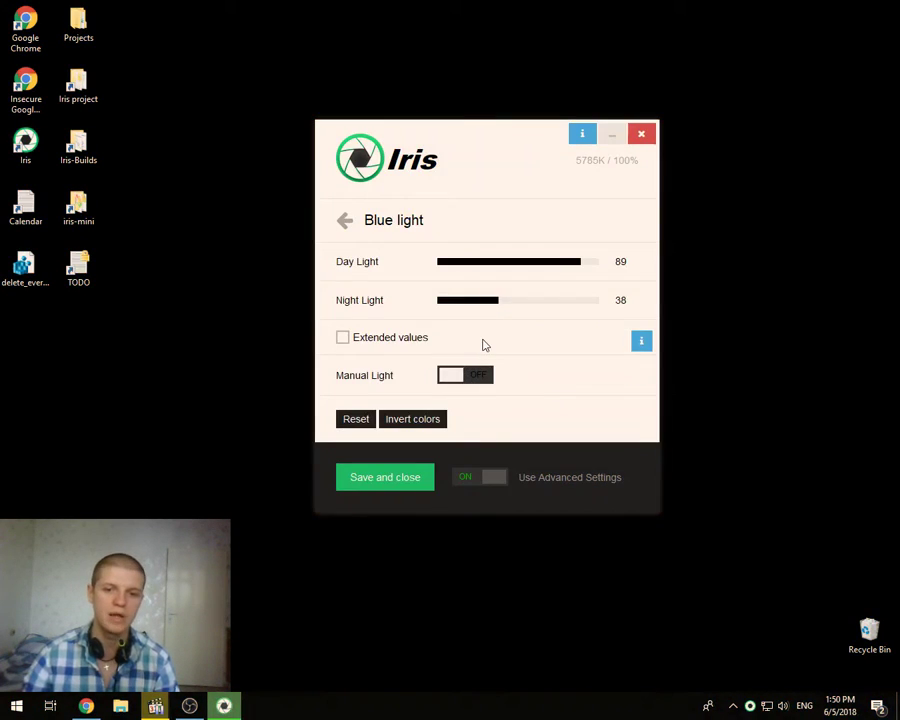
Enable Extended values for blue light and adjust Day Light through 62 to 94
click(369, 341)
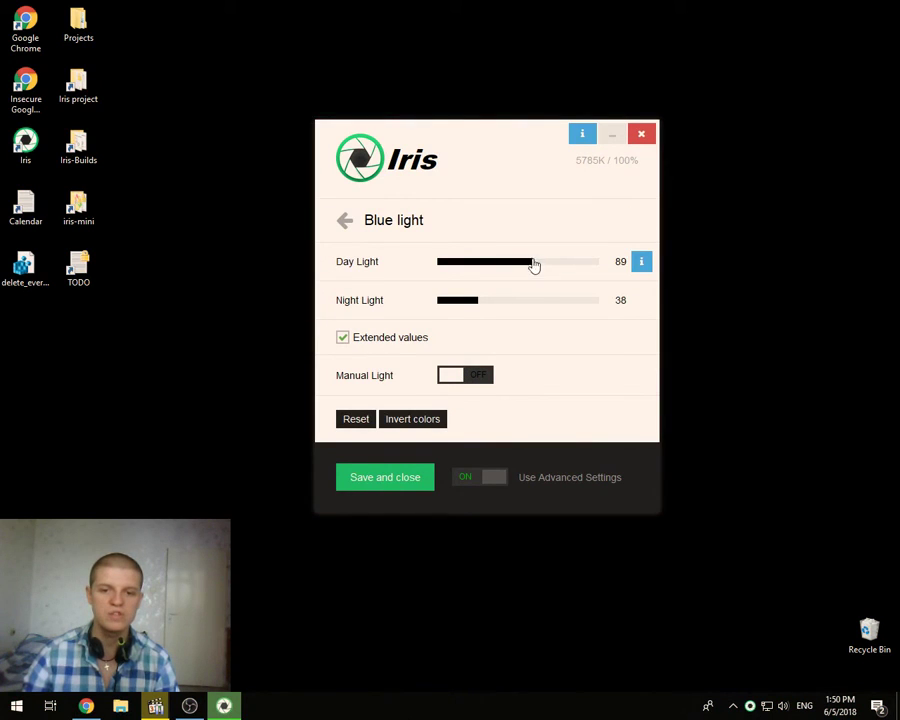
drag(535, 265, 504, 270)
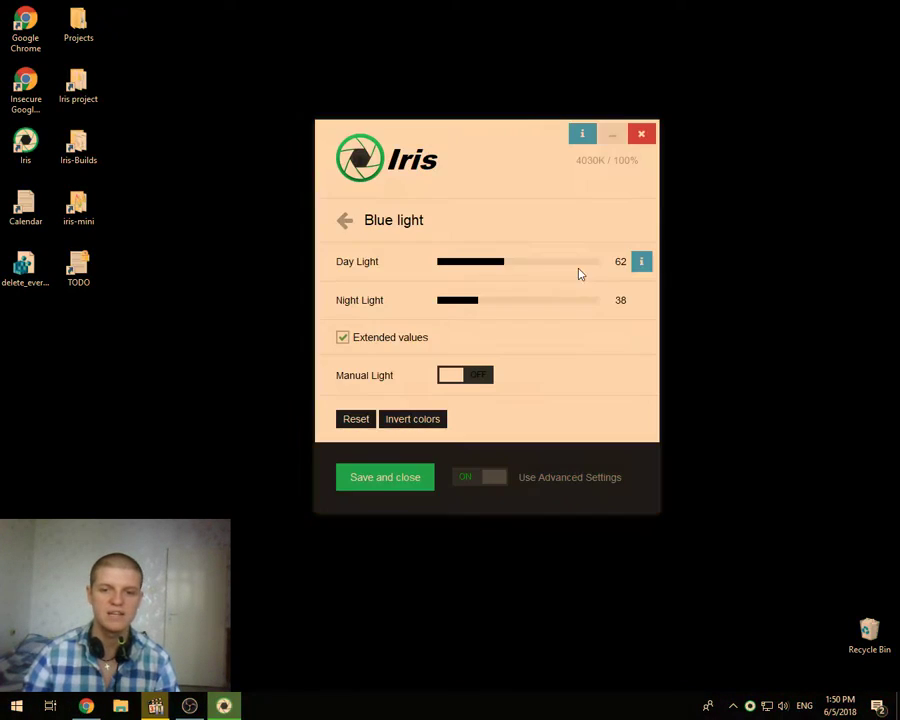
drag(580, 273, 539, 287)
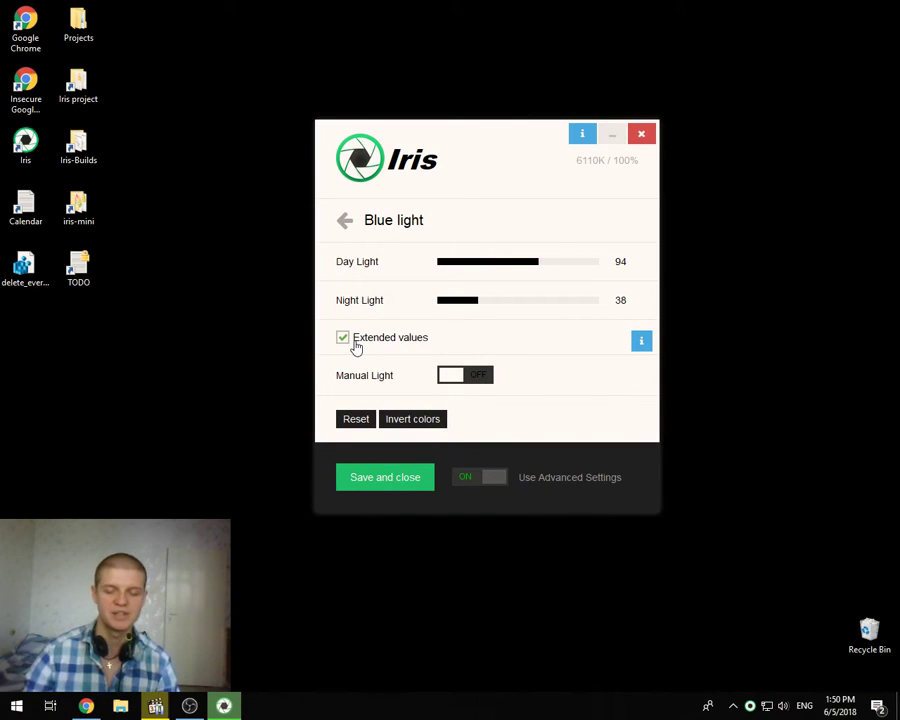
click(355, 345)
click(366, 347)
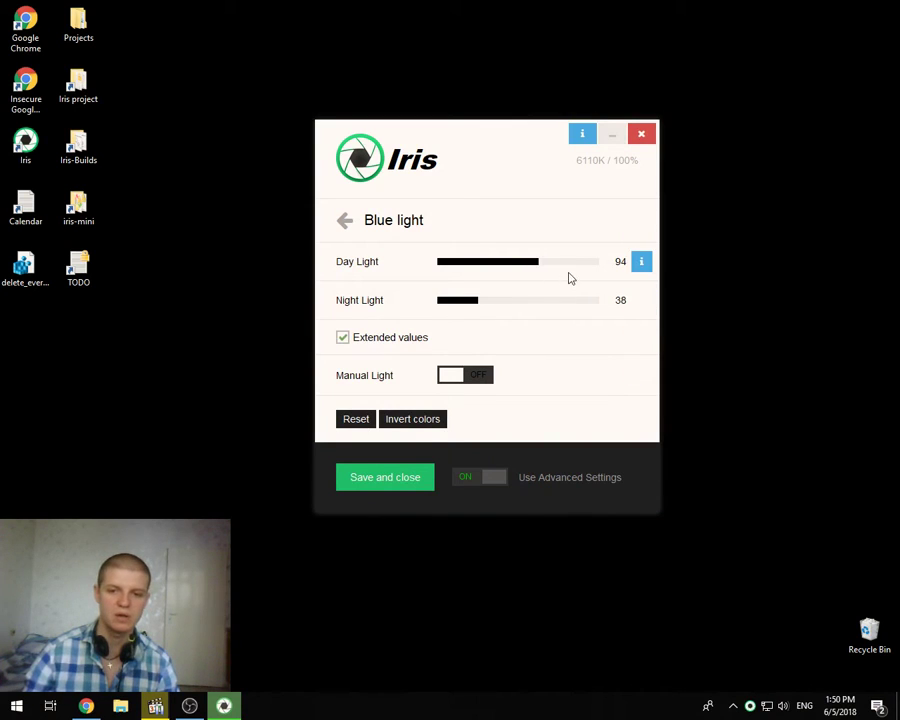
Raise the extended Day Light to 144 and bring it back down to about 90
drag(560, 267, 594, 270)
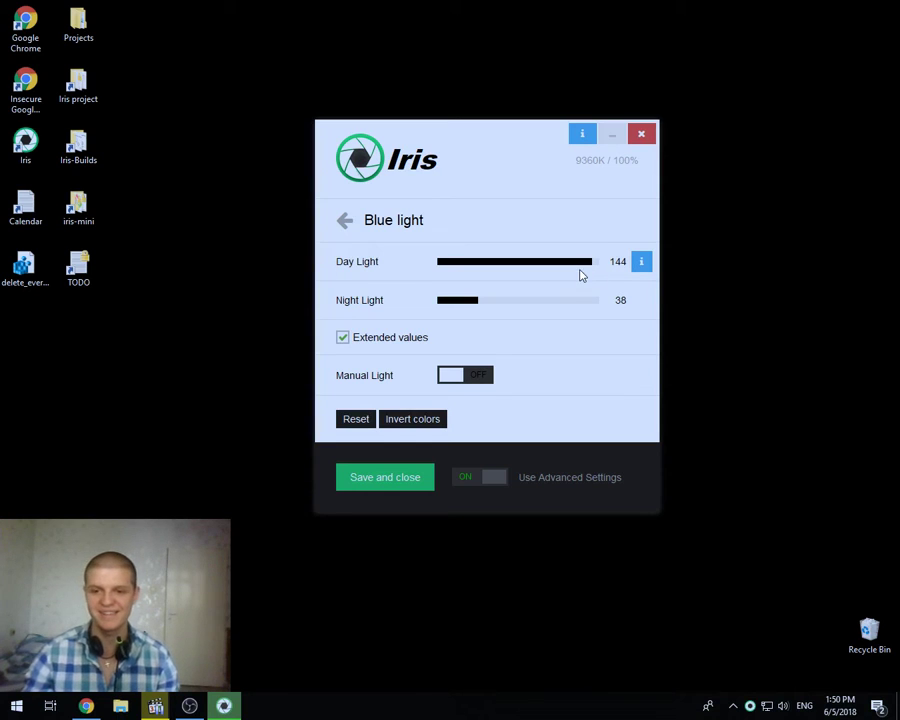
drag(580, 266, 535, 269)
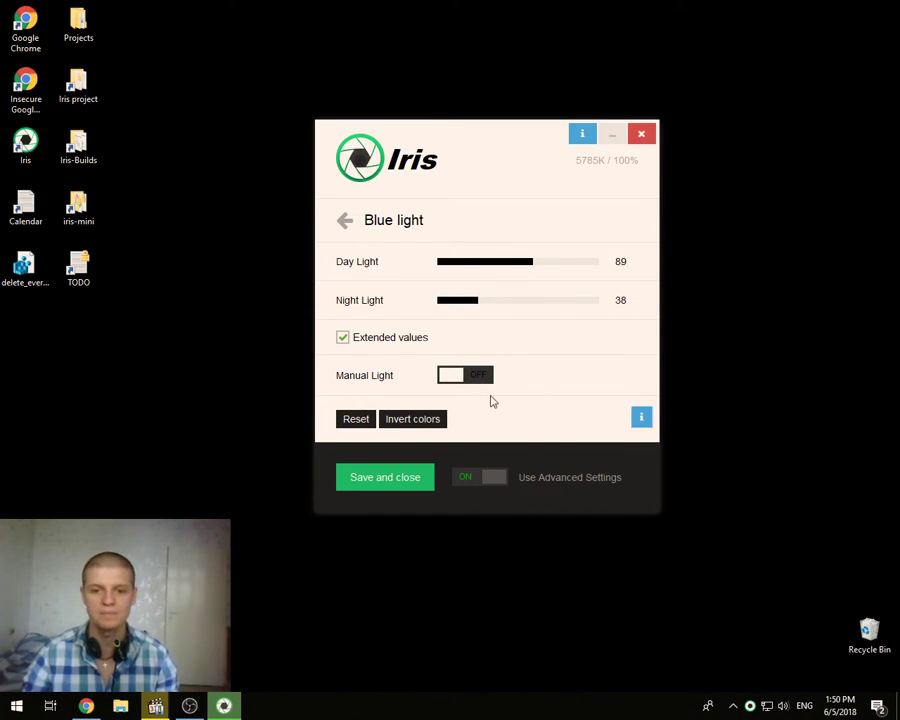
click(535, 266)
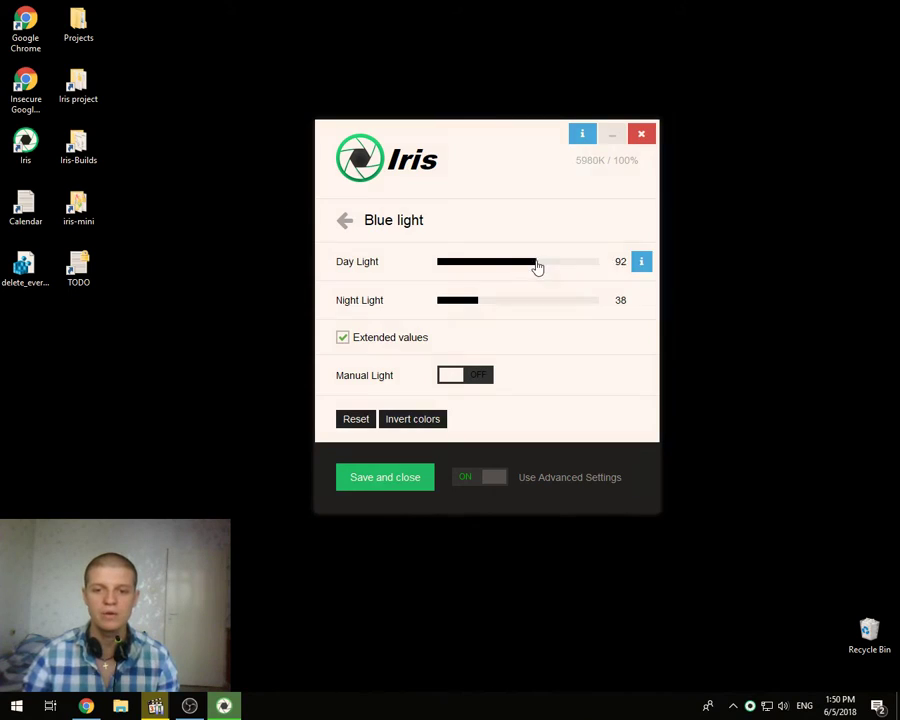
Open the Sleep settings, outline the Bedtime and Wake time fields in red and clear the markup
click(346, 222)
scroll(615, 330, down, 1)
scroll(460, 290, down, 2)
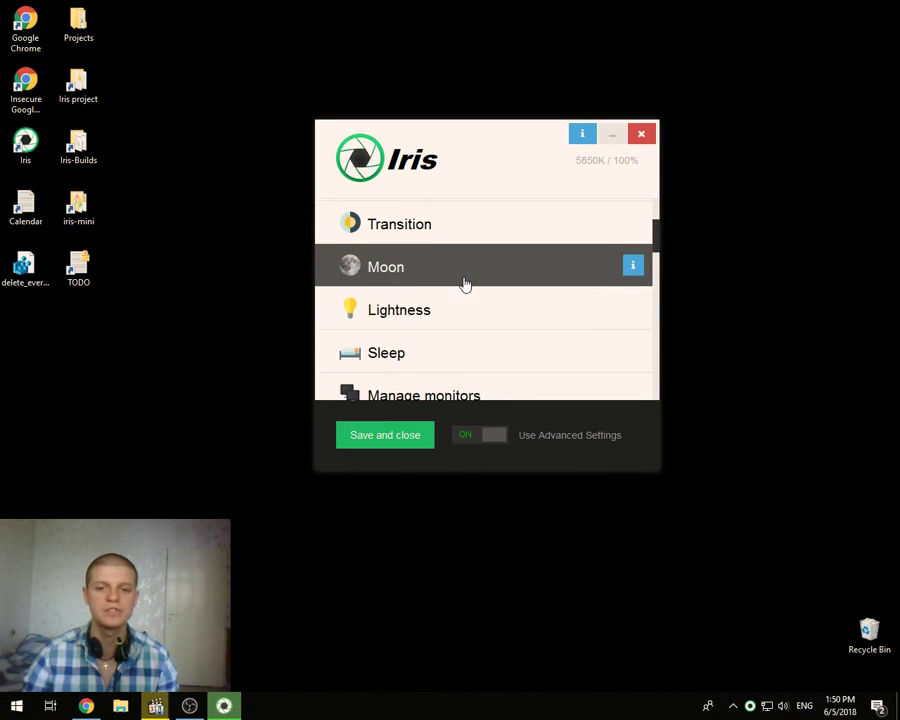
click(434, 342)
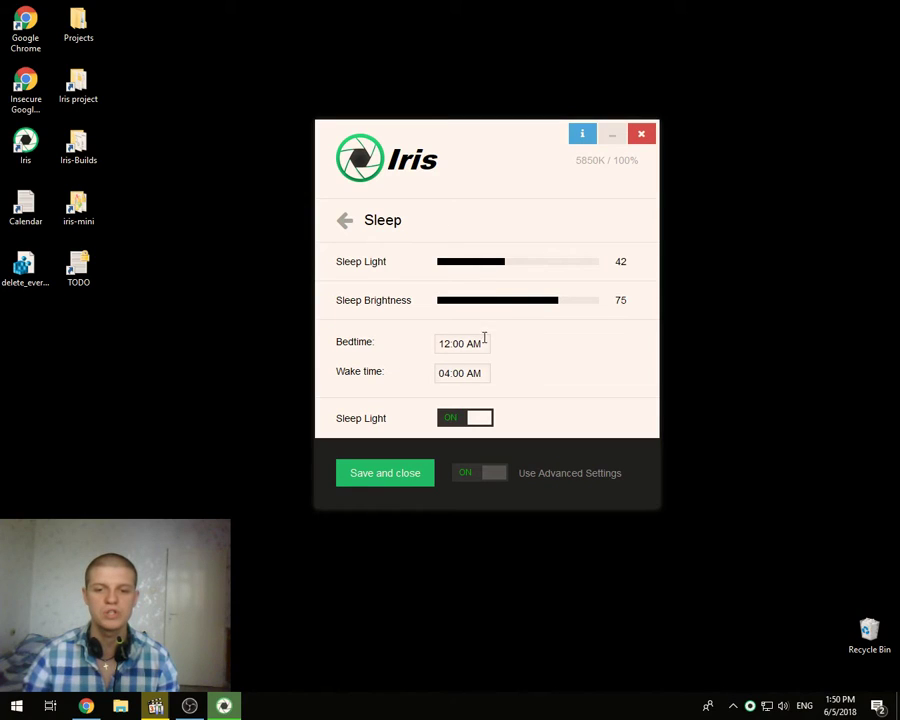
key(ctrl+2)
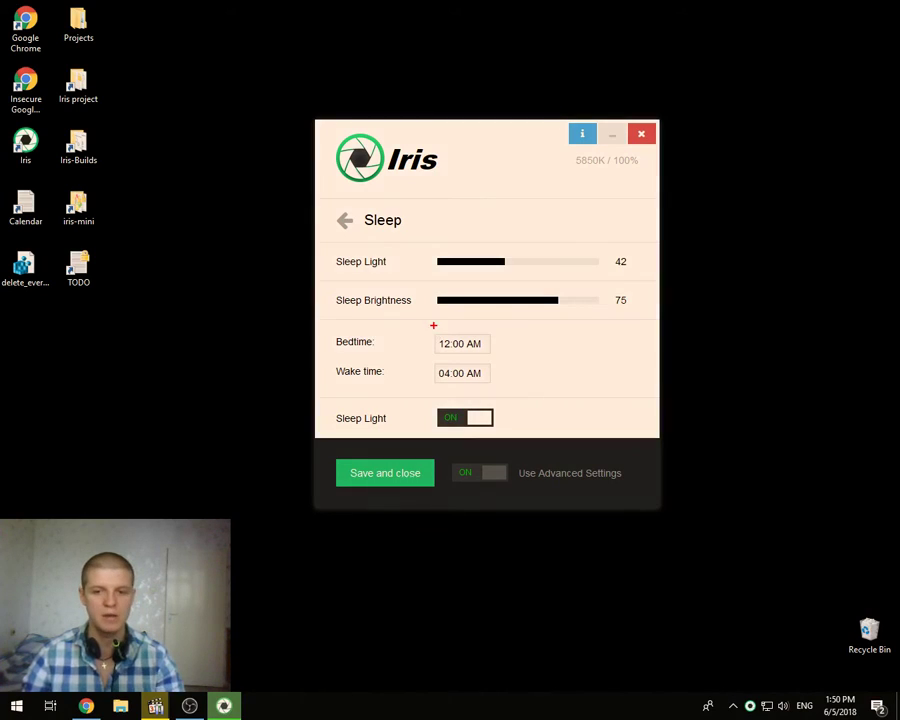
mouse_move(434, 325)
mouse_down()
mouse_move(524, 328)
mouse_move(430, 382)
mouse_move(424, 326)
mouse_up()
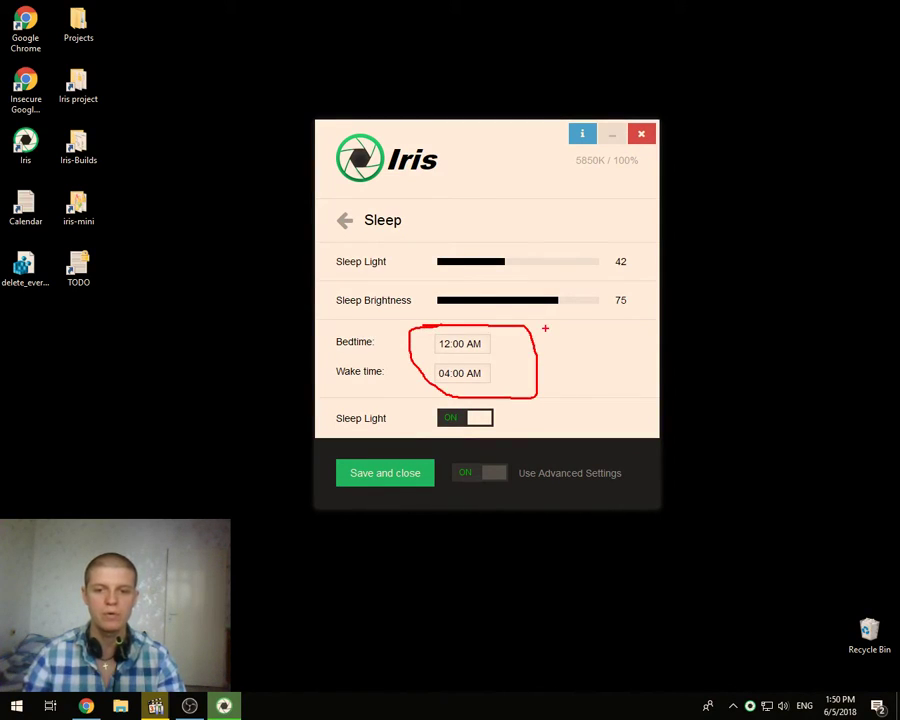
key(Escape)
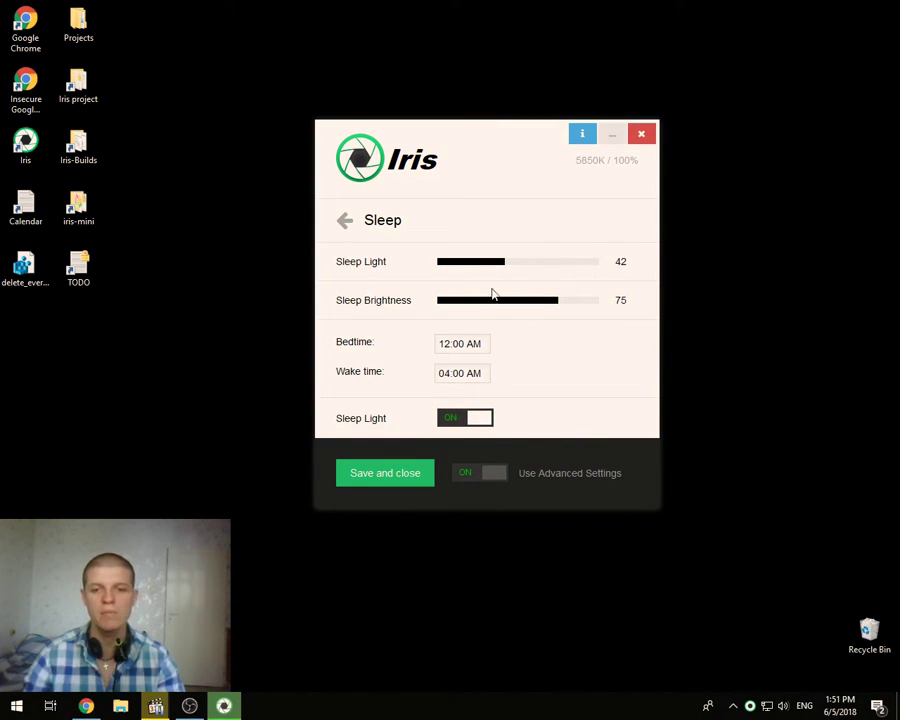
Set Sleep Light to 35 and return to the list of advanced settings
drag(506, 267, 494, 289)
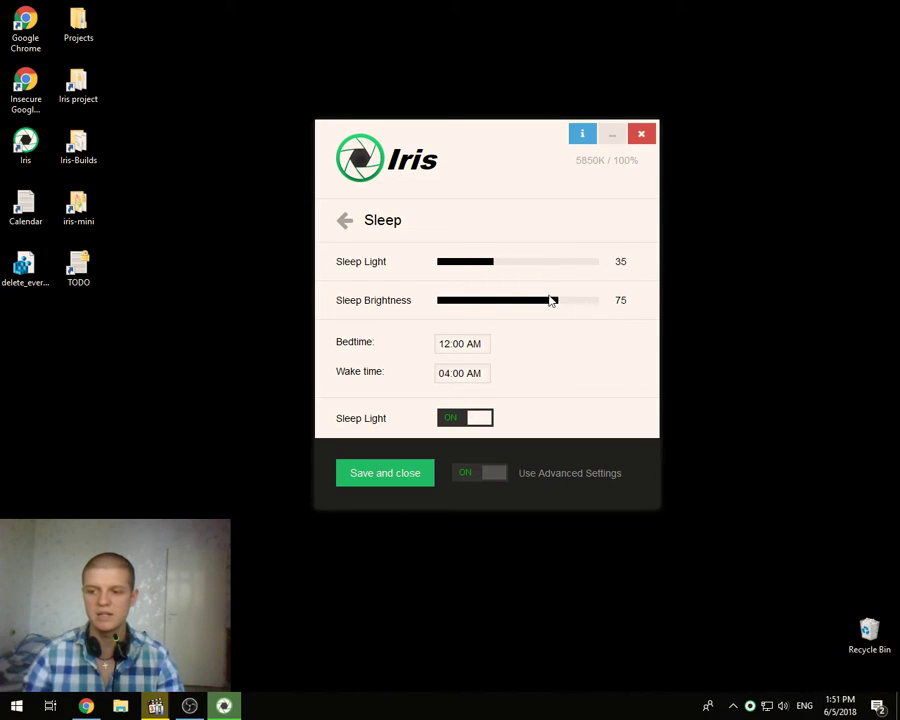
click(344, 226)
scroll(536, 352, up, 1)
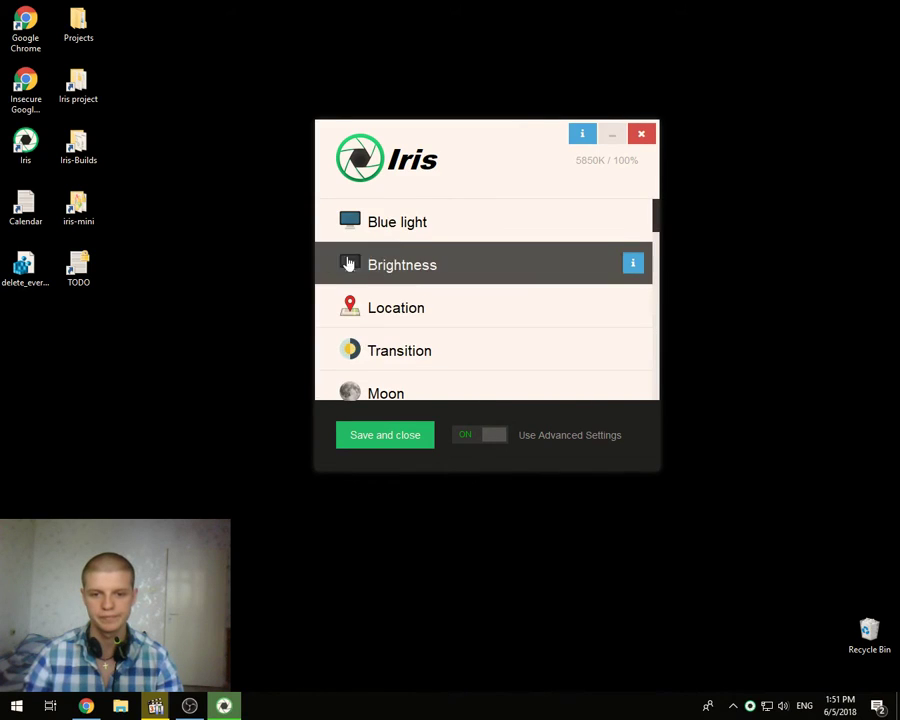
Examine the manual location and night duration options in the Location settings
scroll(462, 287, down, 1)
scroll(462, 287, up, 1)
click(408, 312)
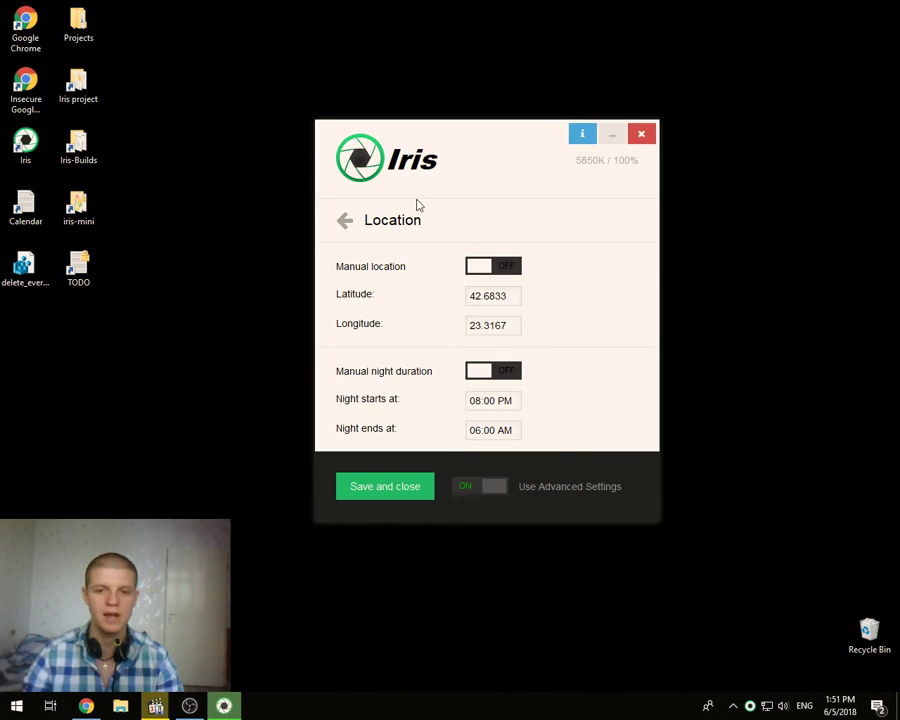
click(344, 221)
Readjust Day Light in the Blue light settings, disable Extended values and turn off the advanced settings
click(462, 228)
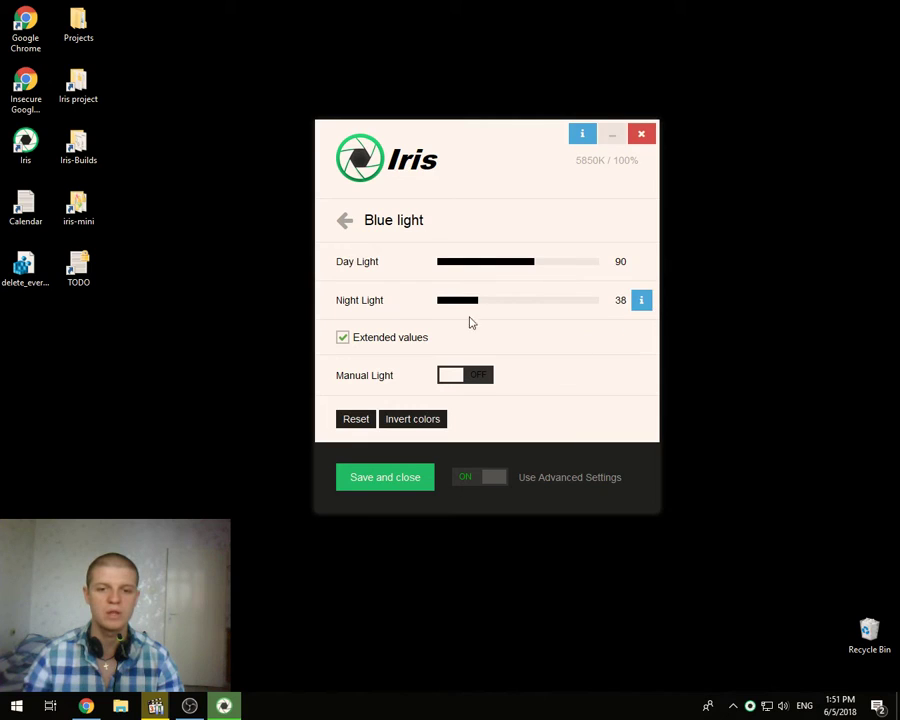
drag(520, 263, 556, 269)
click(376, 345)
click(492, 475)
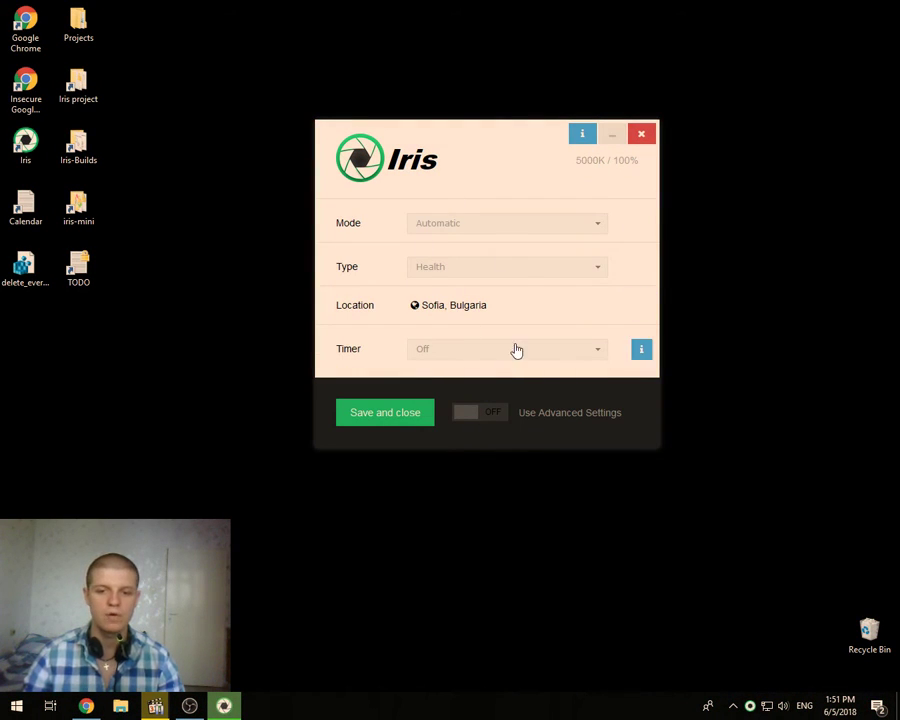
Switch Type to Sleep and back to Health
click(418, 270)
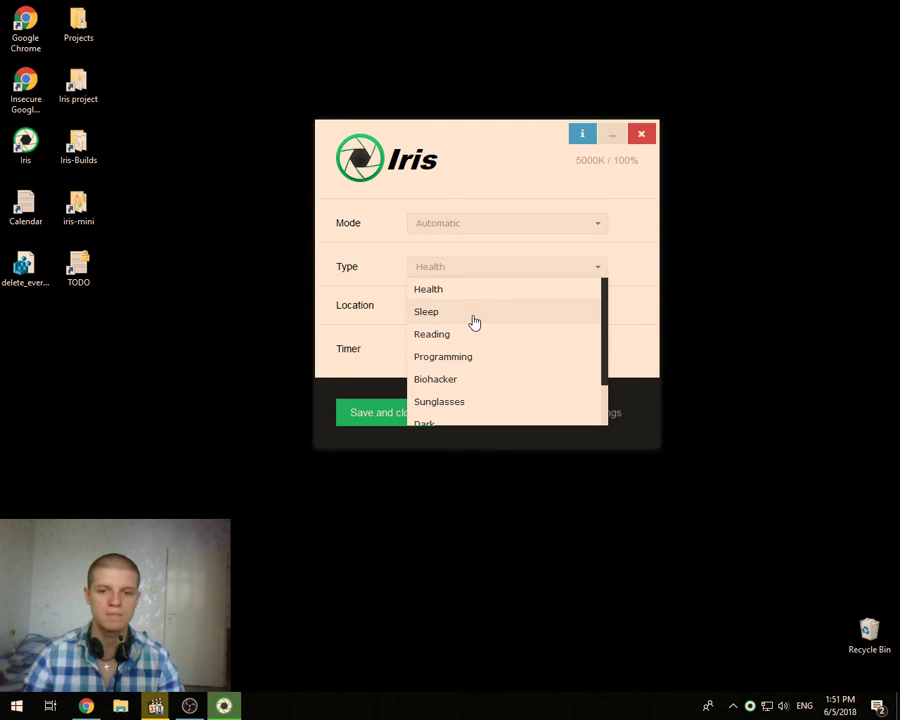
click(474, 318)
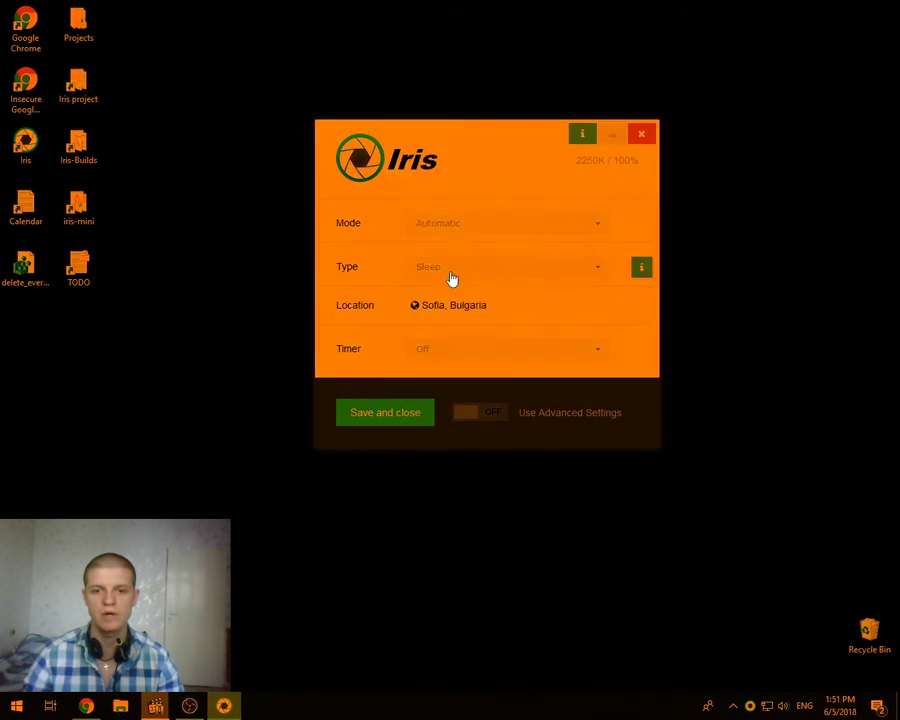
click(450, 274)
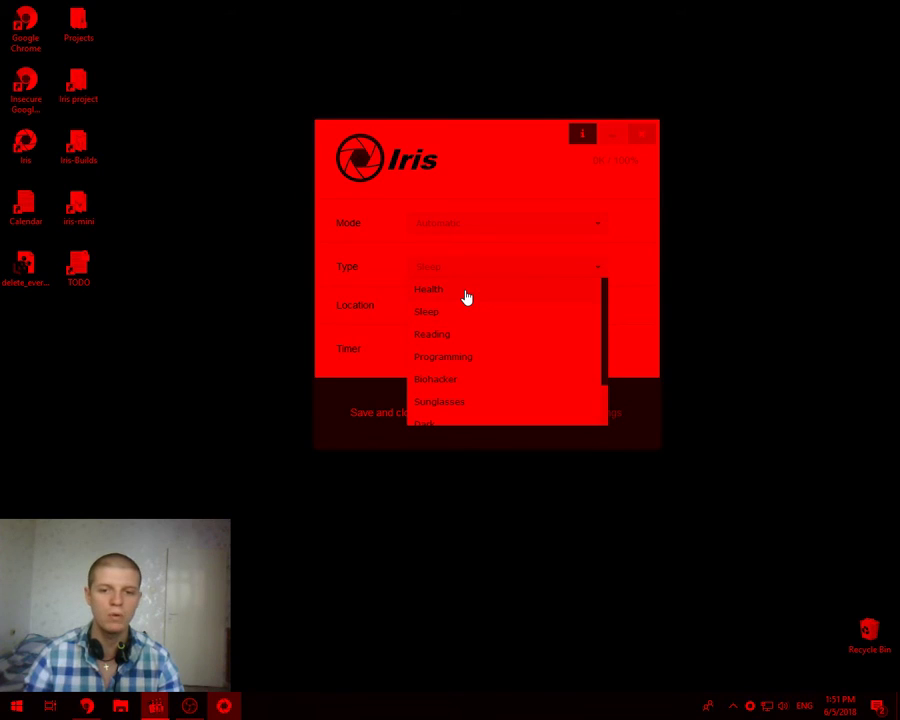
click(466, 297)
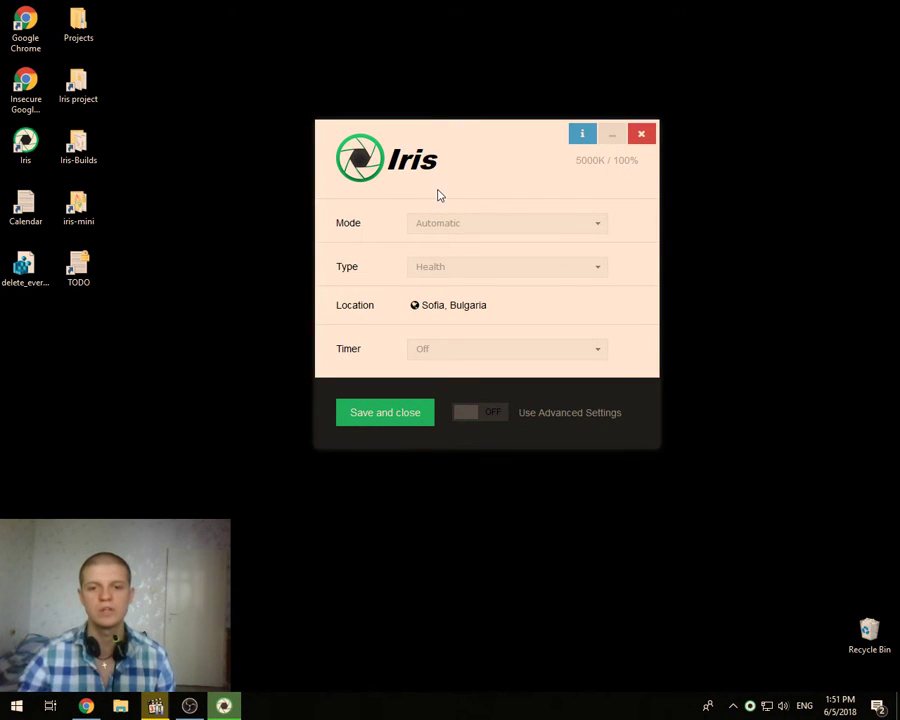
Turn the advanced settings back on, set Day Light for blue light to 30 and reposition the window
click(440, 227)
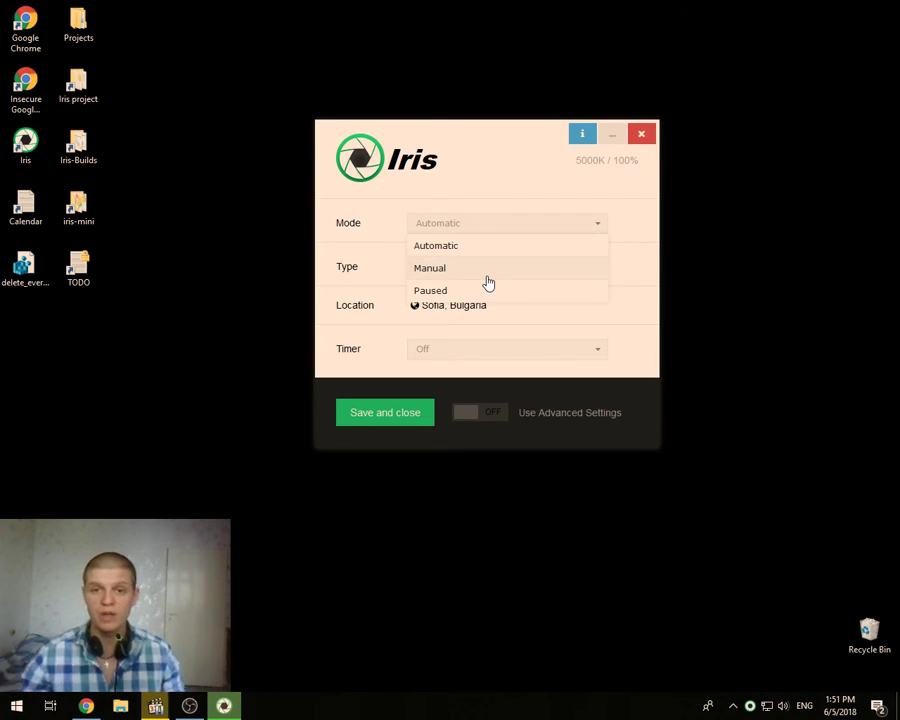
click(478, 412)
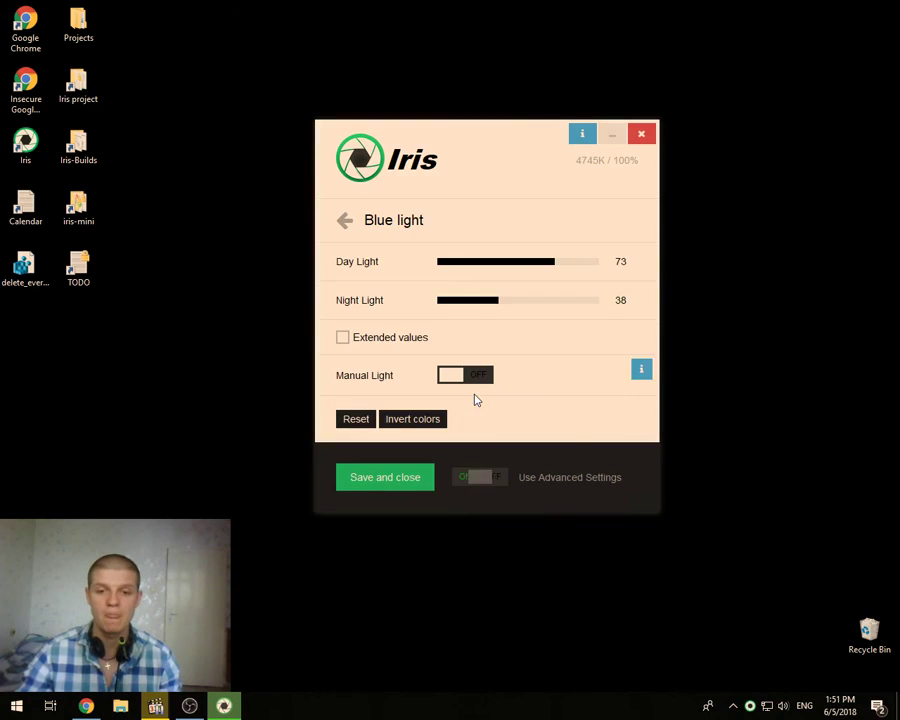
drag(514, 270, 487, 277)
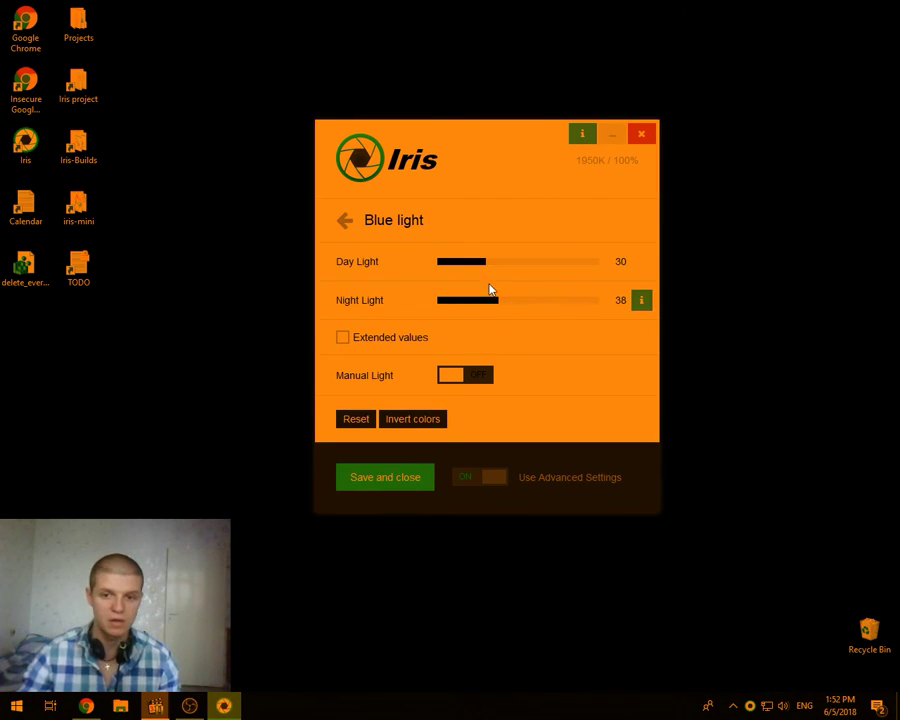
drag(524, 130, 484, 101)
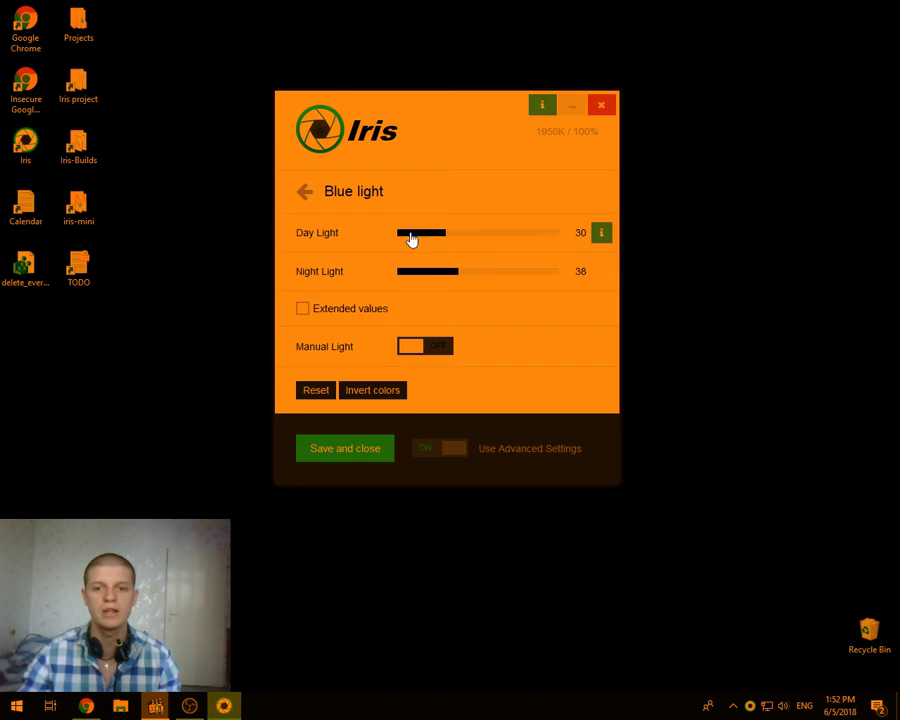
Lower Day Light in the Blue light settings to 0 and raise it again
drag(445, 240, 389, 261)
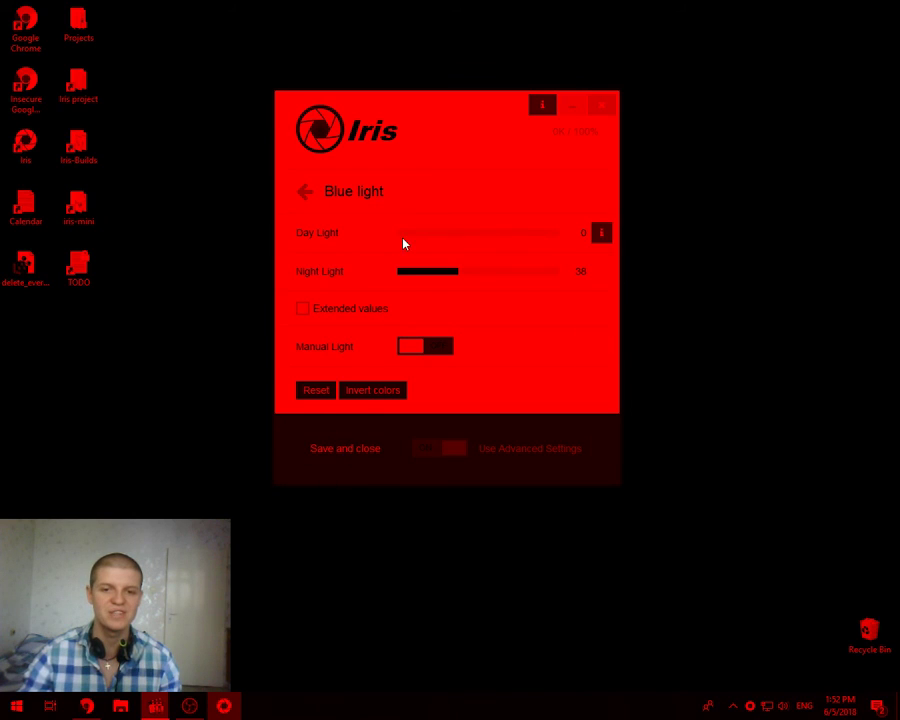
drag(404, 244, 325, 235)
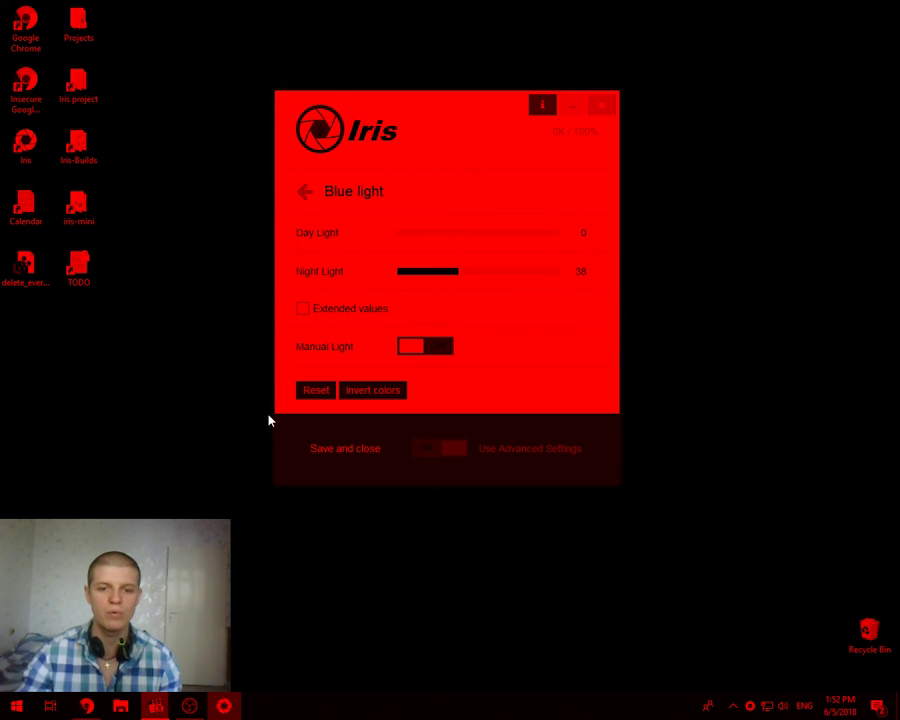
drag(445, 241, 532, 243)
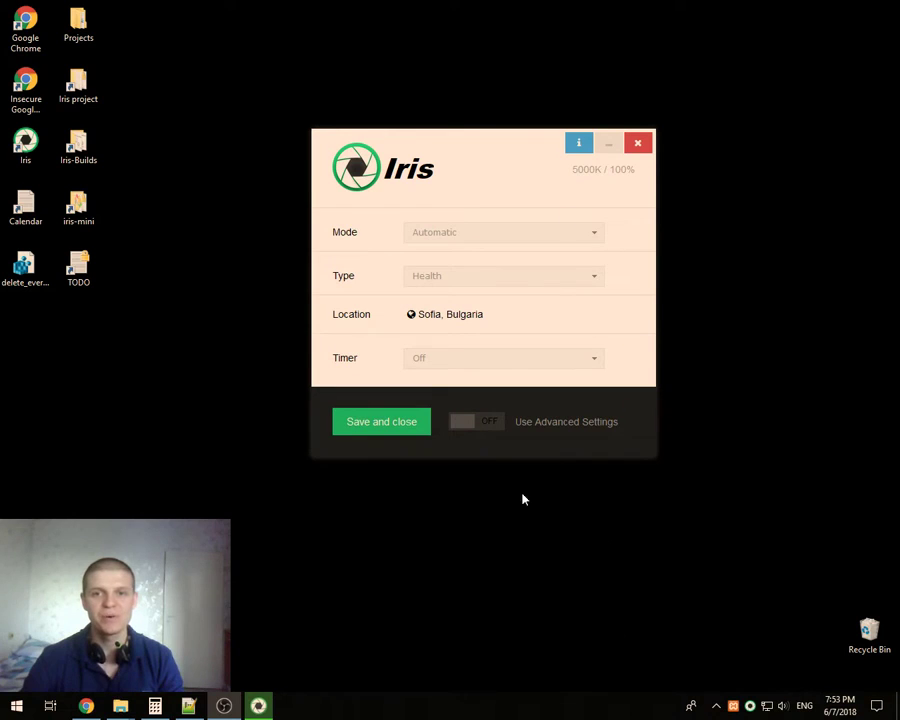
Check the system date and time, and look at the advanced settings list before returning to the basic view
click(840, 705)
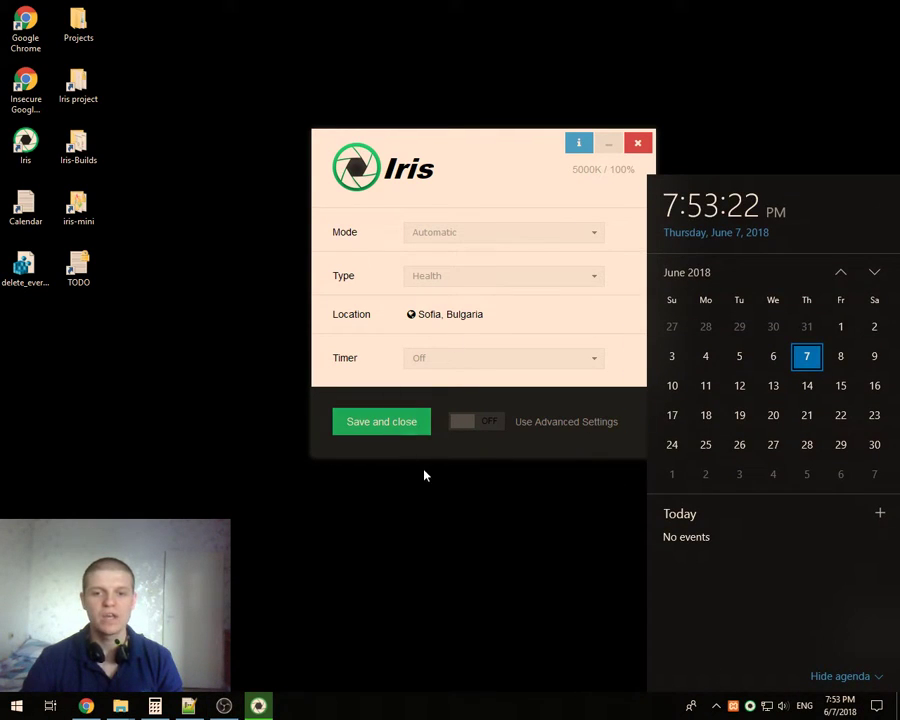
click(475, 548)
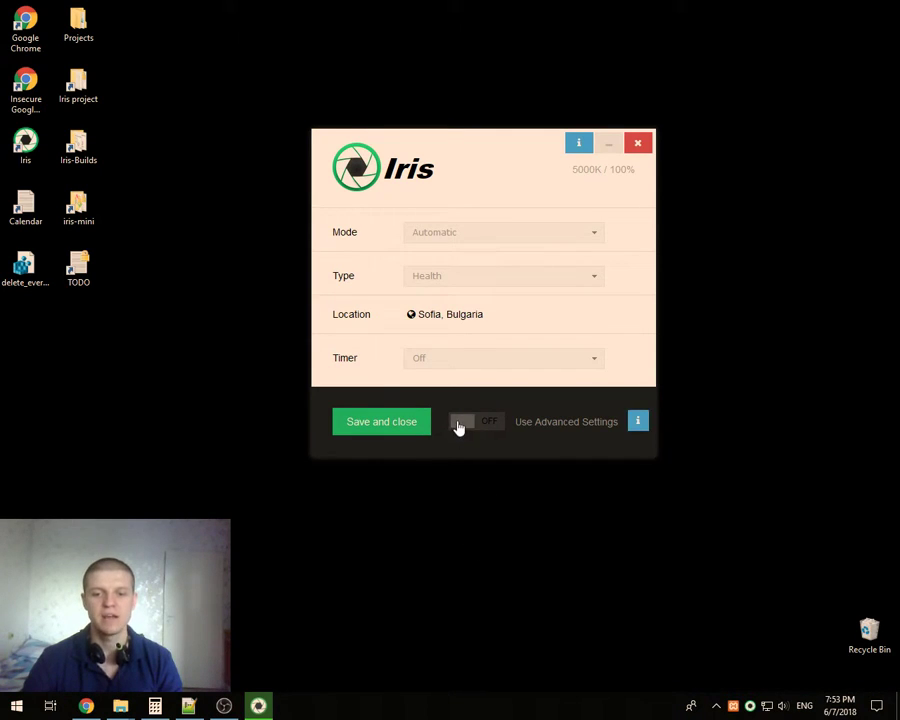
click(462, 425)
click(336, 230)
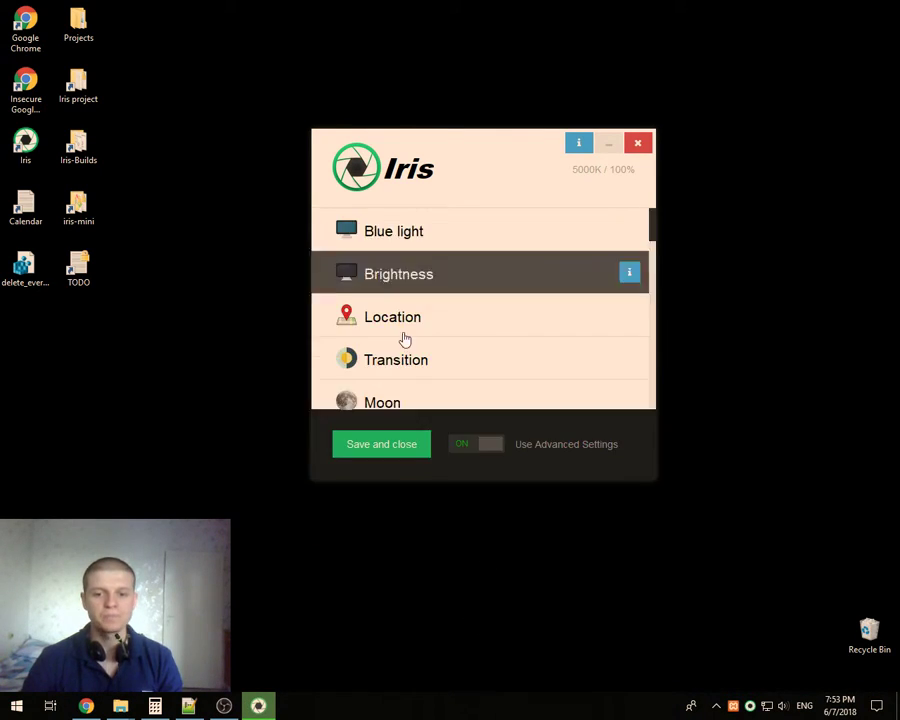
click(485, 443)
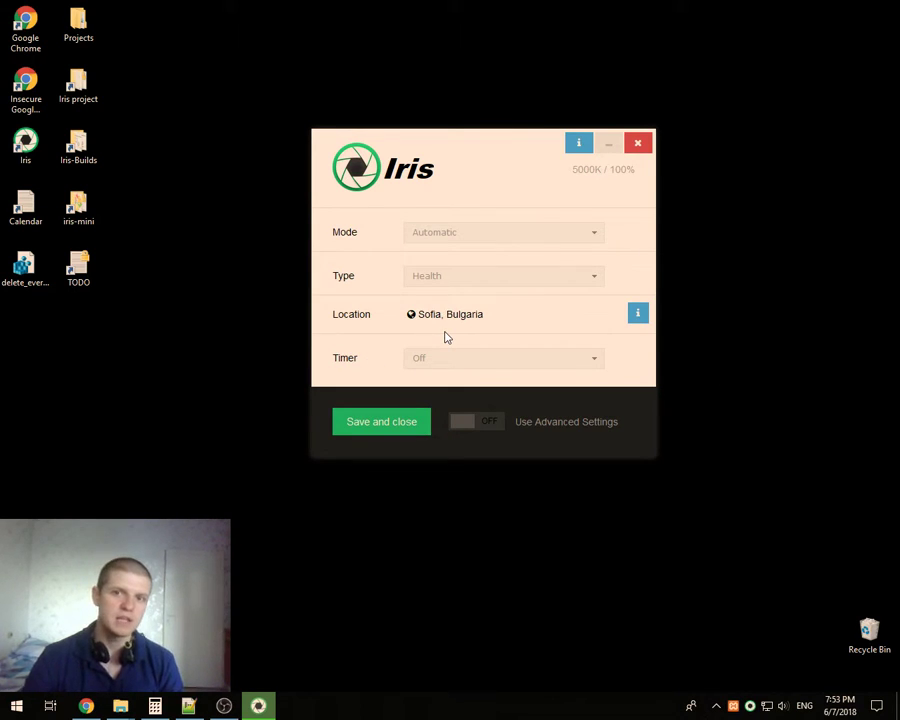
Turn on the advanced settings and enable Manual night duration in the Location settings
click(464, 423)
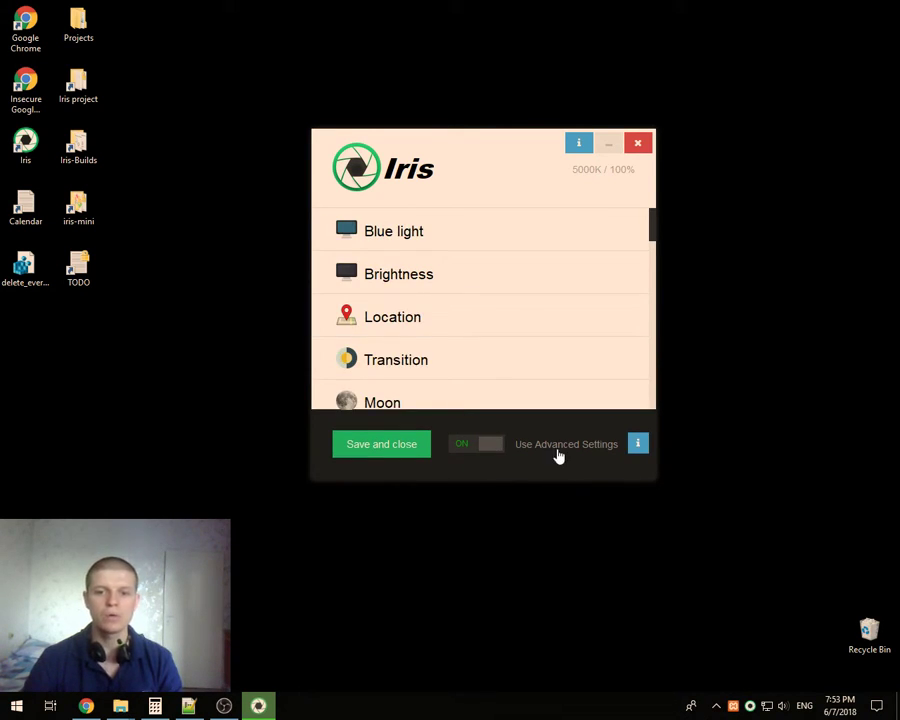
click(434, 333)
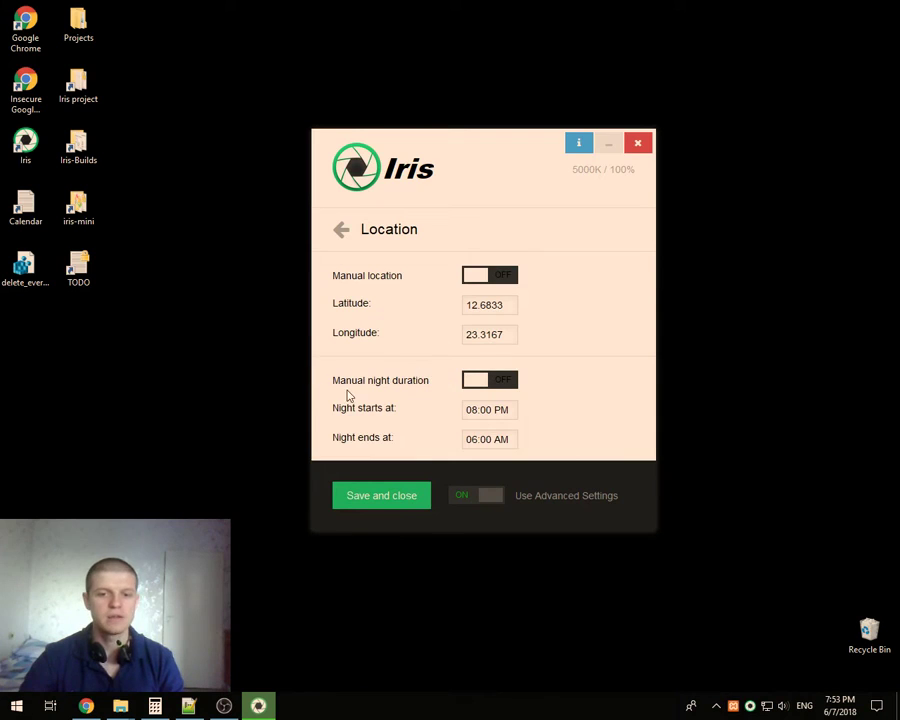
click(474, 385)
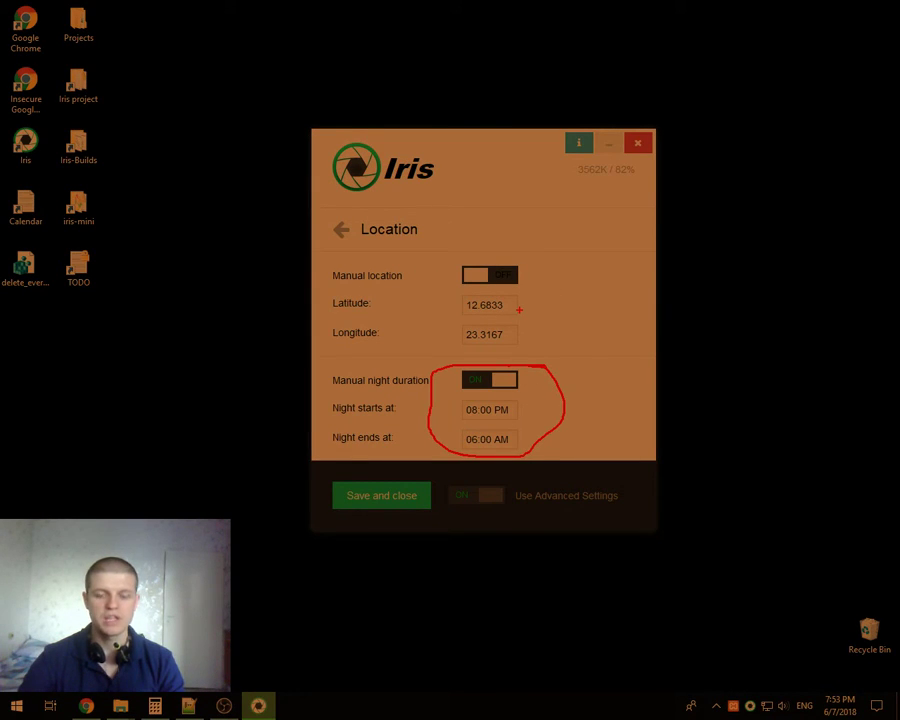
key(Escape)
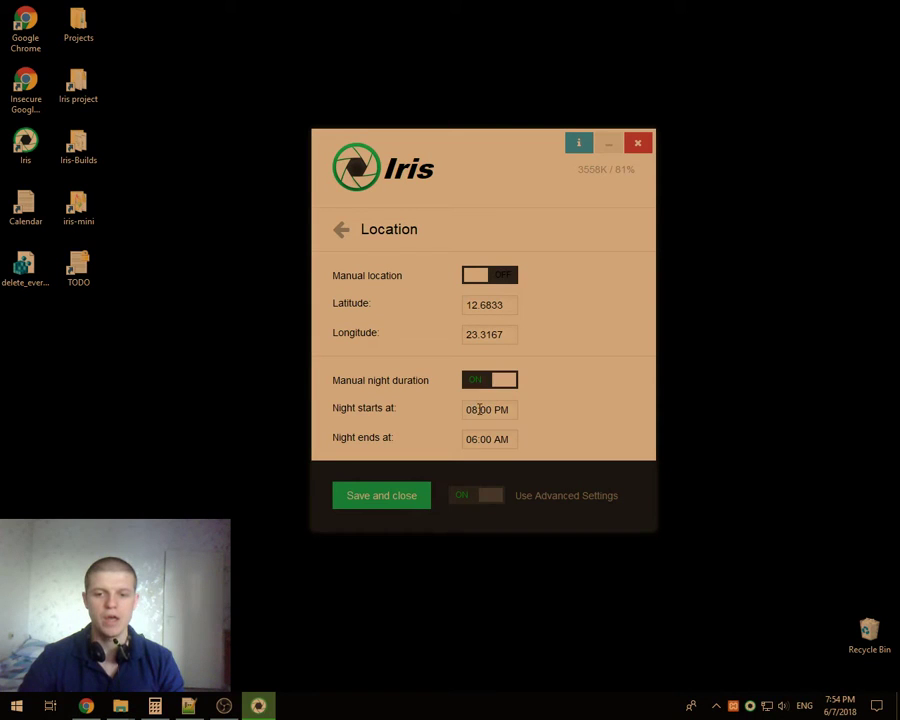
Set the night start time to 10:00 PM and compare it with the system clock
click(477, 409)
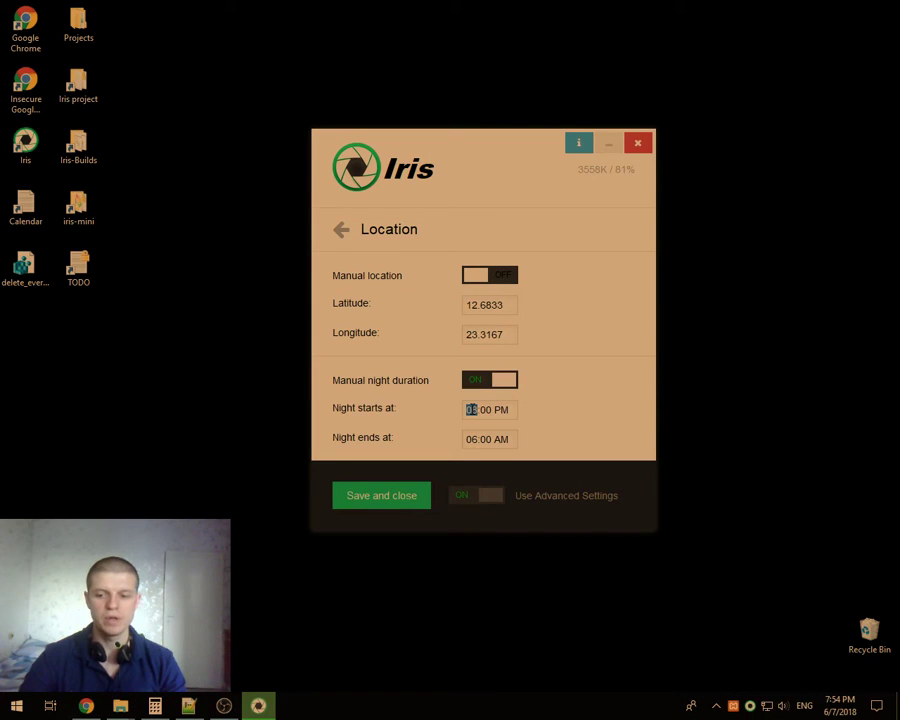
text(10)
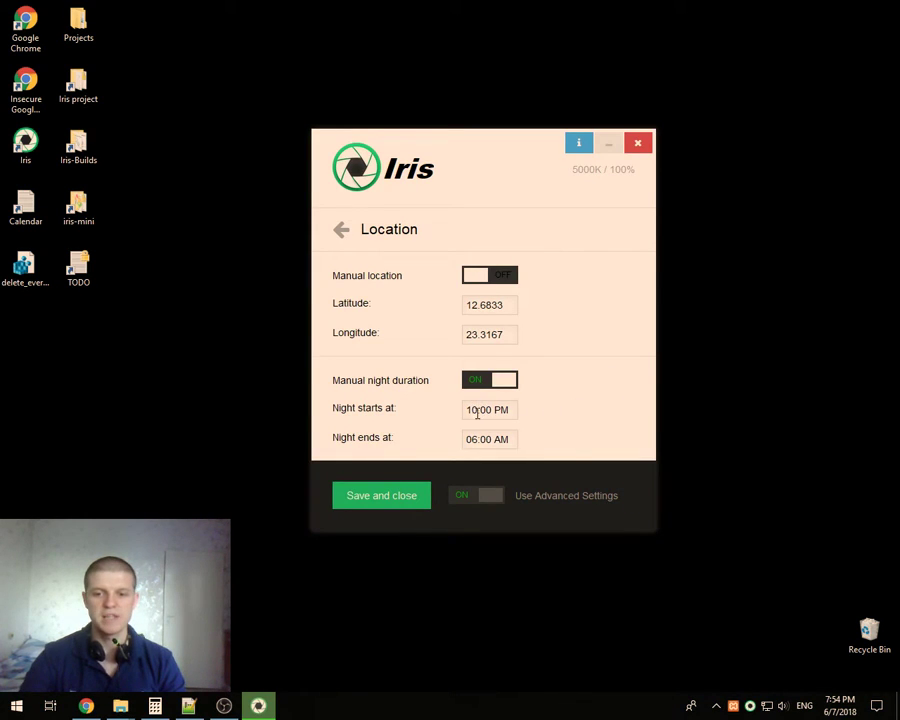
click(470, 410)
click(840, 705)
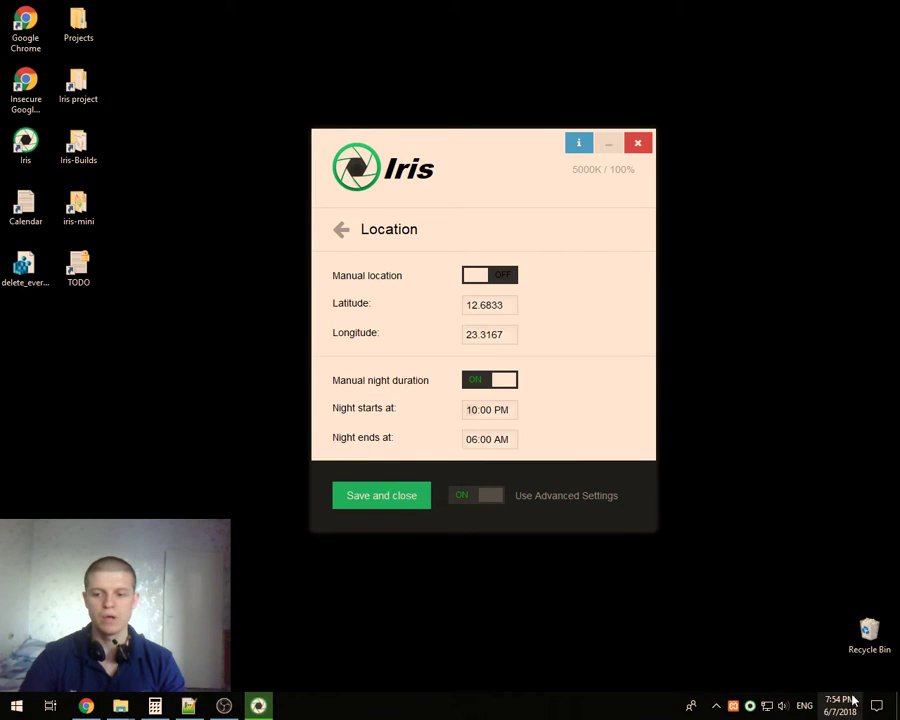
Set the night start back to 08:00 PM, and after that to 09:00 PM
click(470, 409)
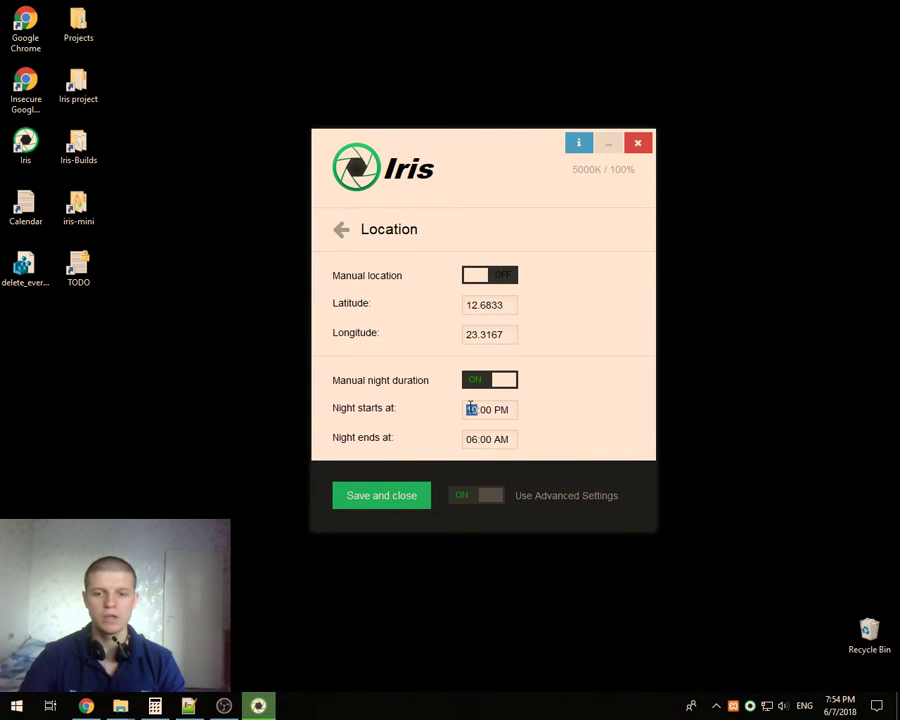
text(8)
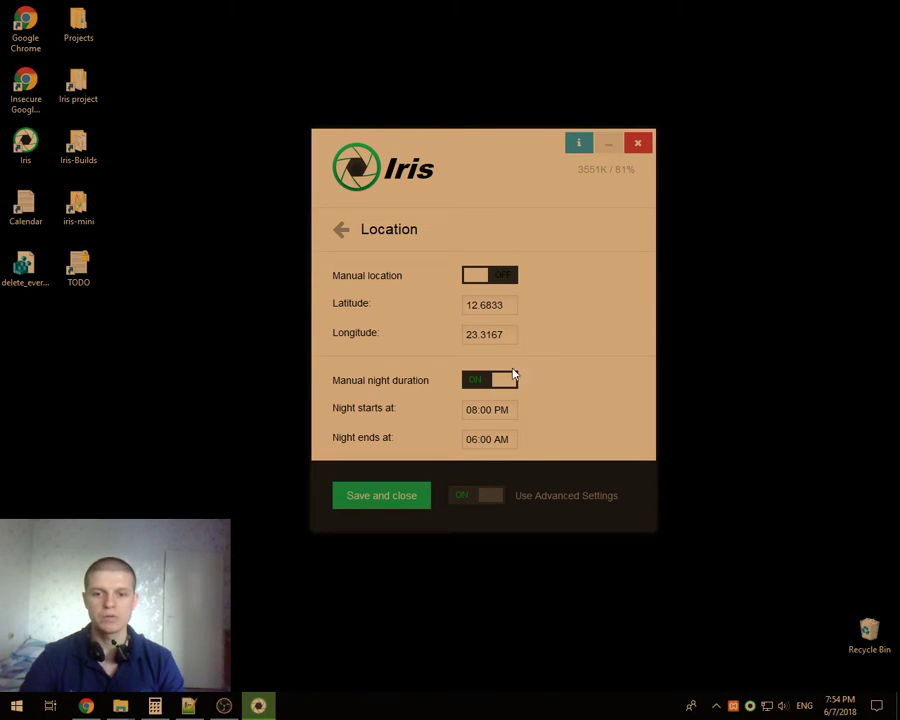
click(471, 409)
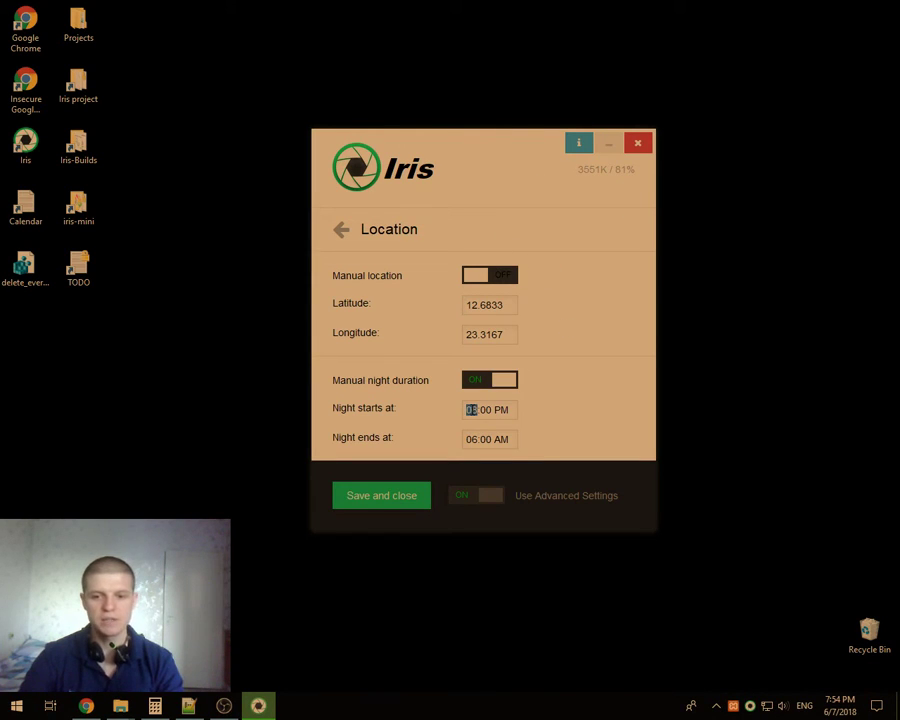
text(9)
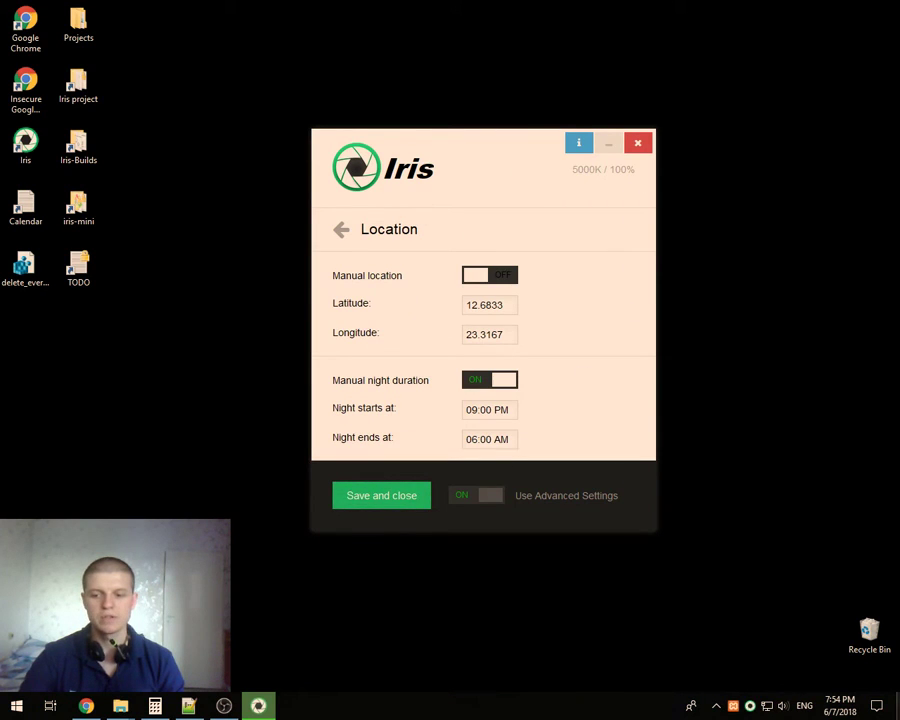
Compare the system time with the night start and end times, and circle the Manual night duration section
click(840, 705)
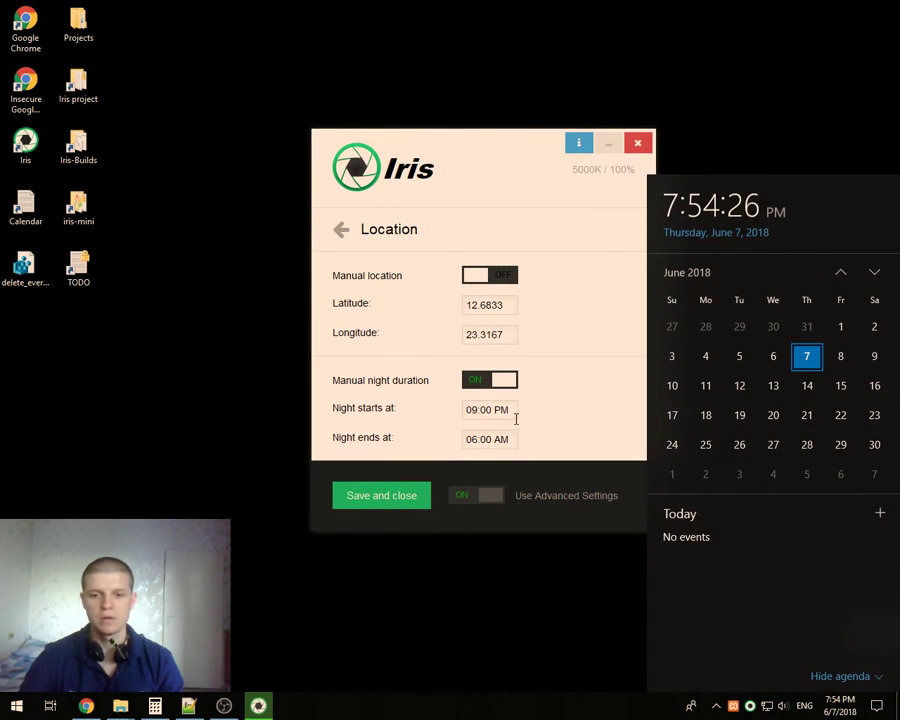
click(581, 419)
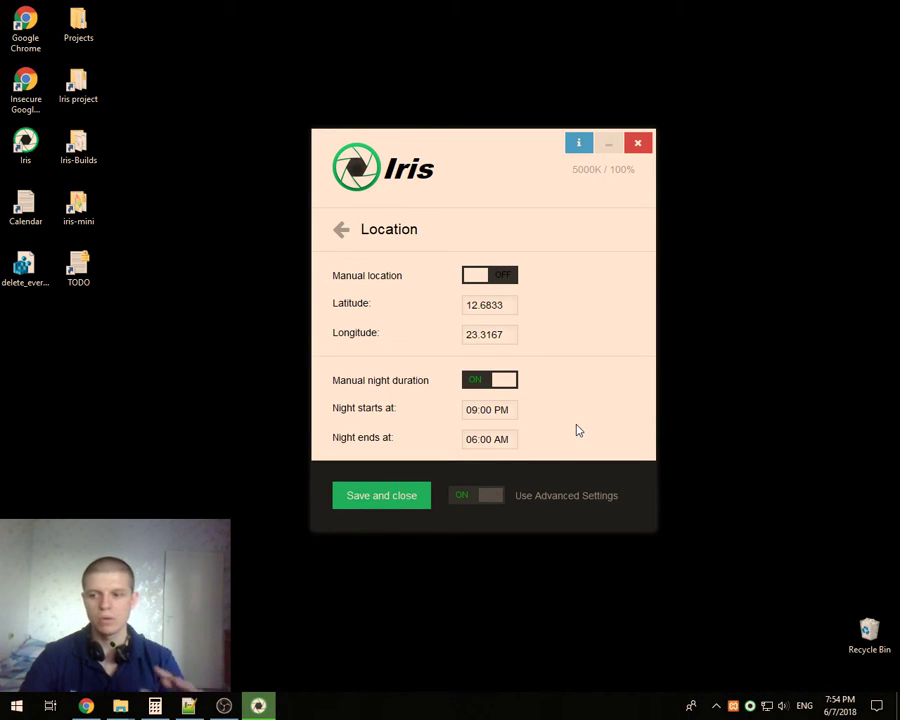
click(475, 410)
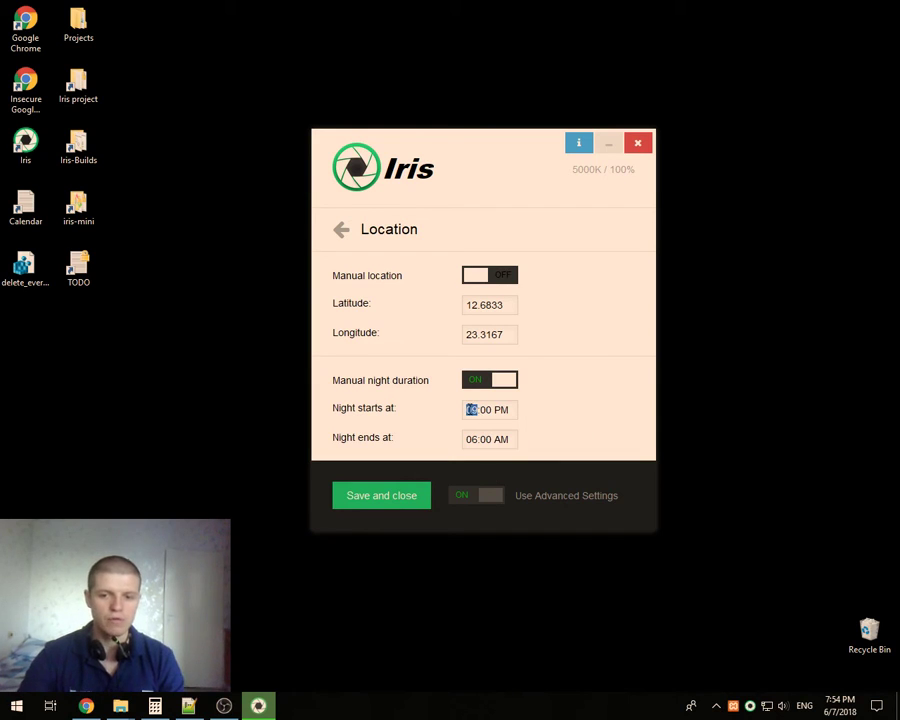
click(500, 439)
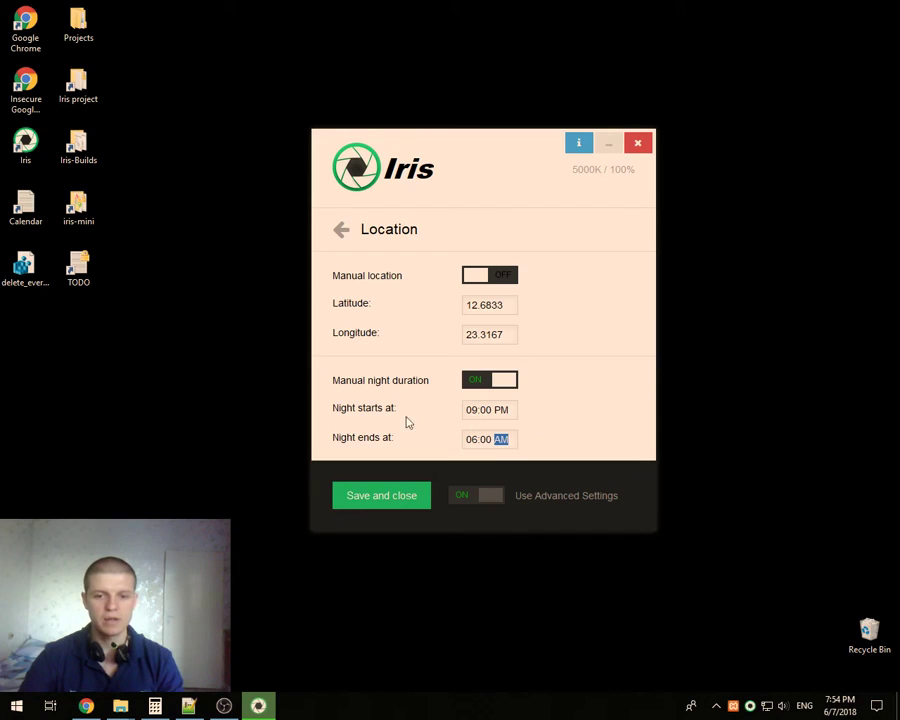
mouse_move(556, 396)
mouse_down()
mouse_move(301, 438)
mouse_move(548, 410)
mouse_up()
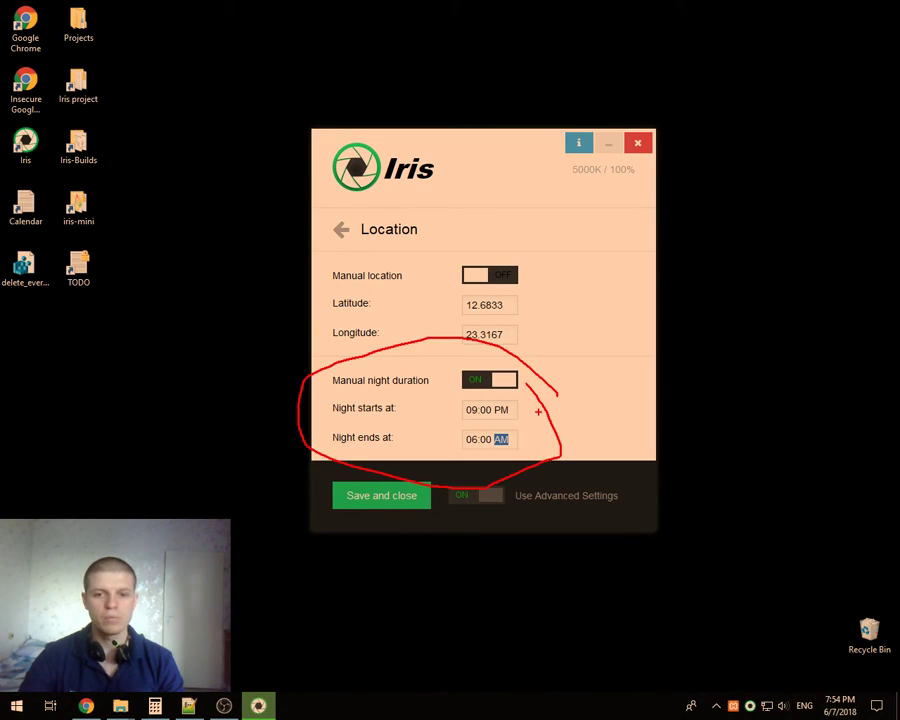
key(Escape)
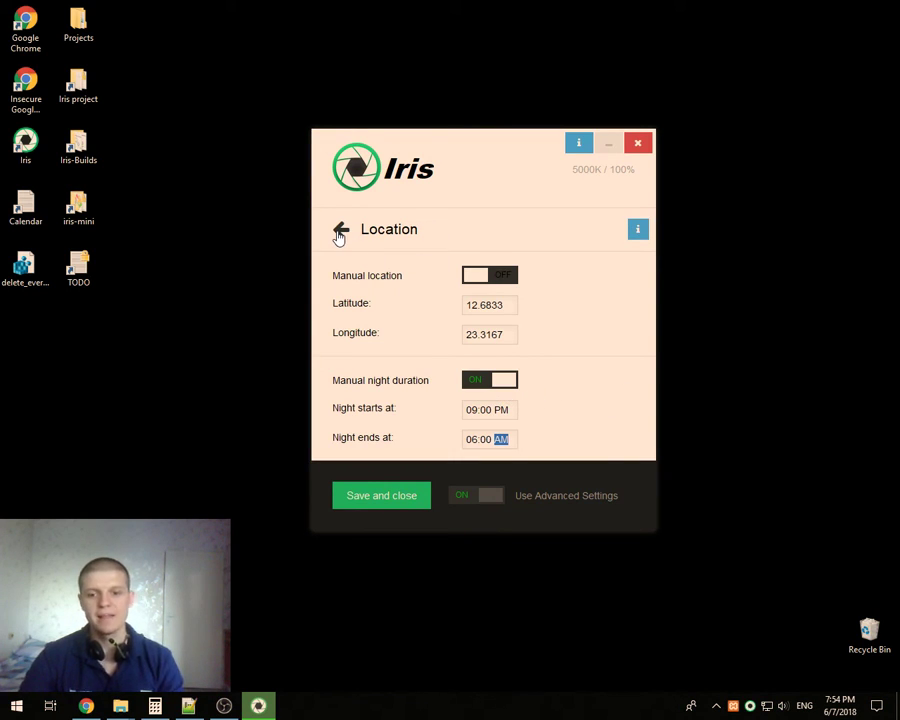
Disable Manual night duration, turn off the advanced settings, and save and close Iris
click(501, 383)
click(494, 494)
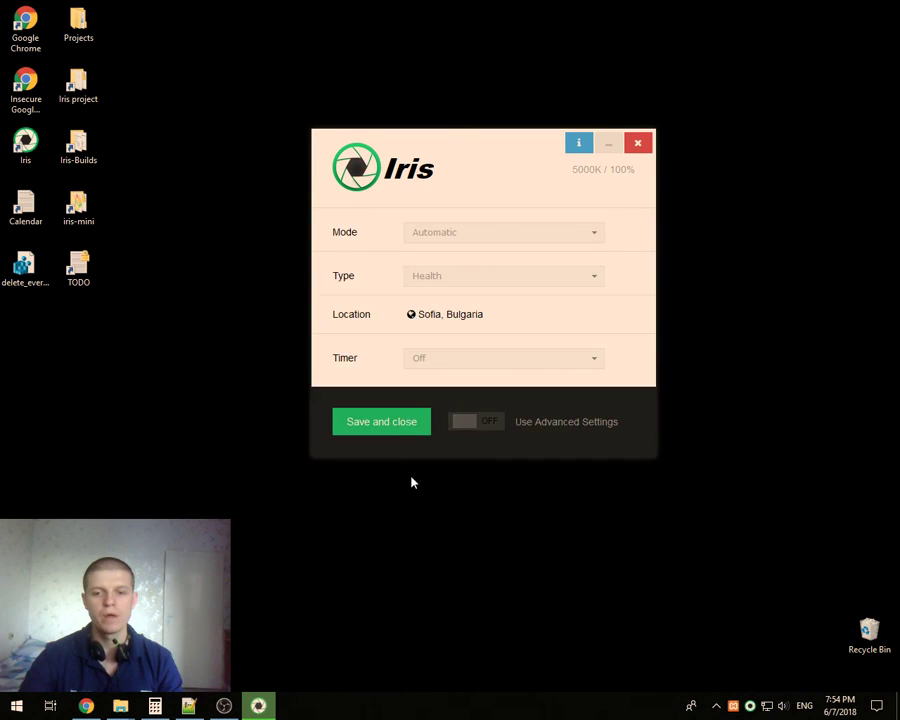
click(408, 428)
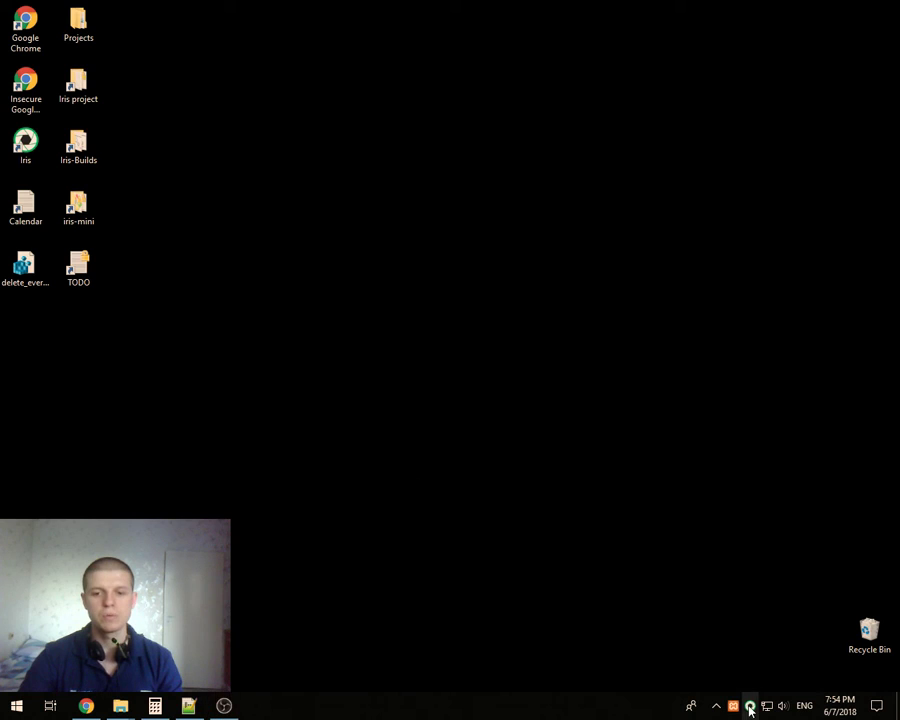
Reopen the Iris window, circle its close control and close the window
click(750, 707)
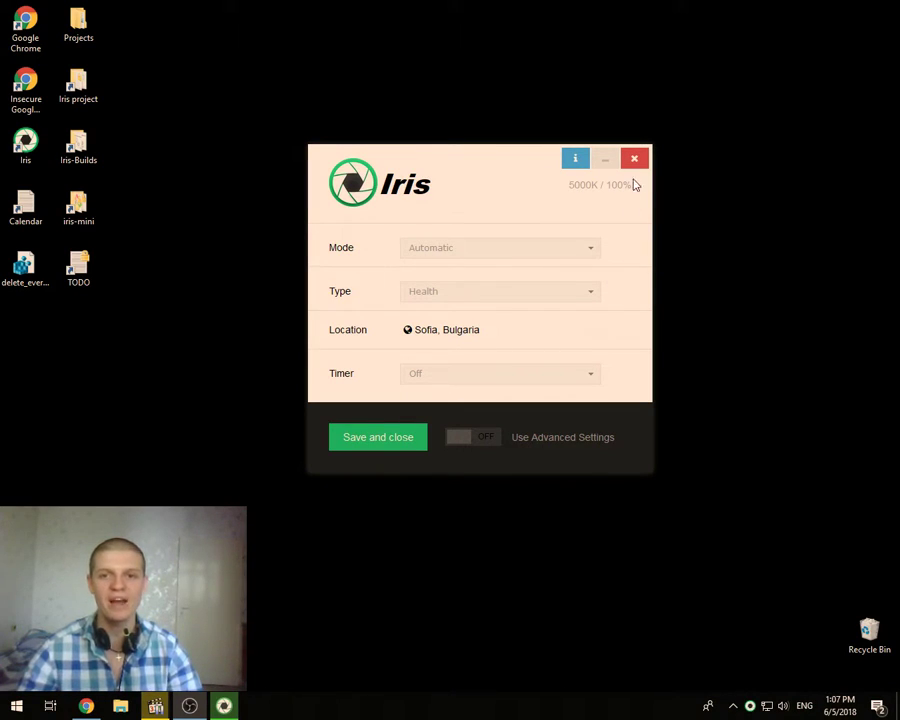
mouse_move(641, 125)
mouse_down()
mouse_move(600, 152)
mouse_move(682, 150)
mouse_move(645, 130)
mouse_up()
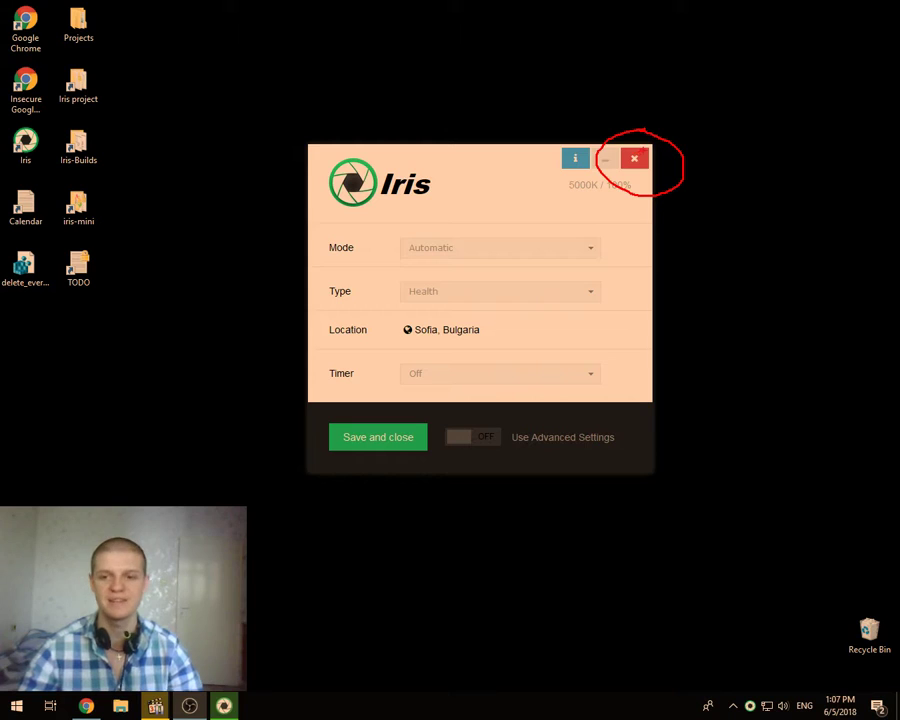
key(Escape)
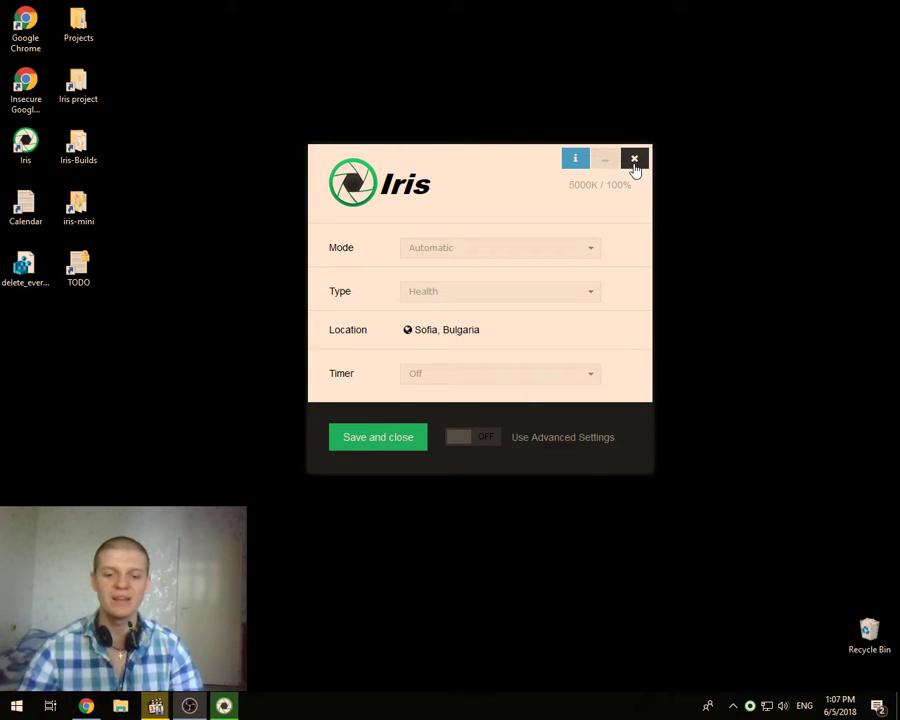
click(634, 161)
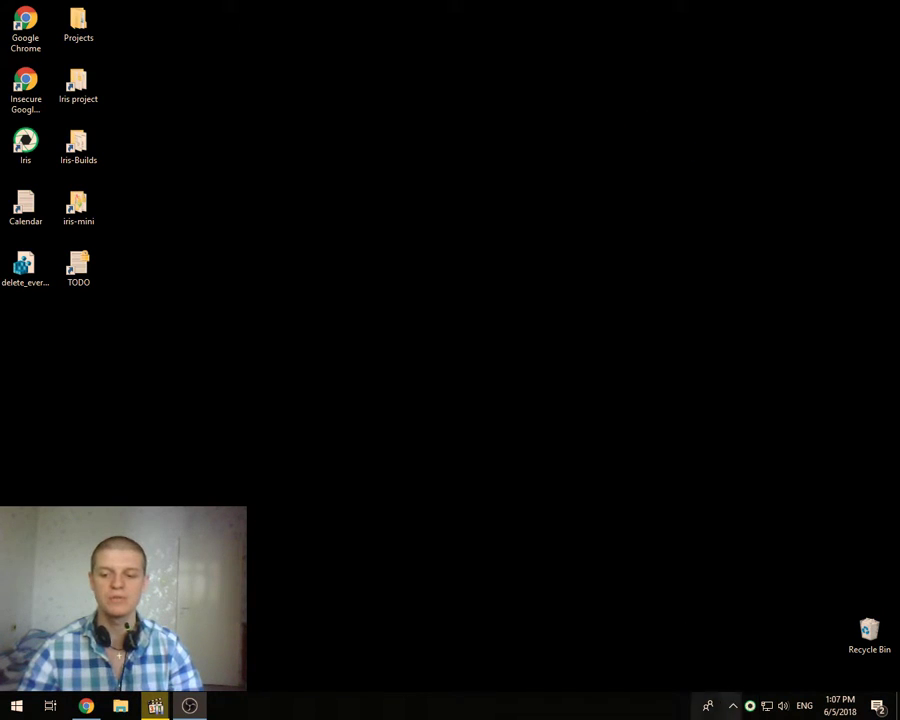
Move the Iris icon from the visible system tray into the hidden icons area
click(735, 706)
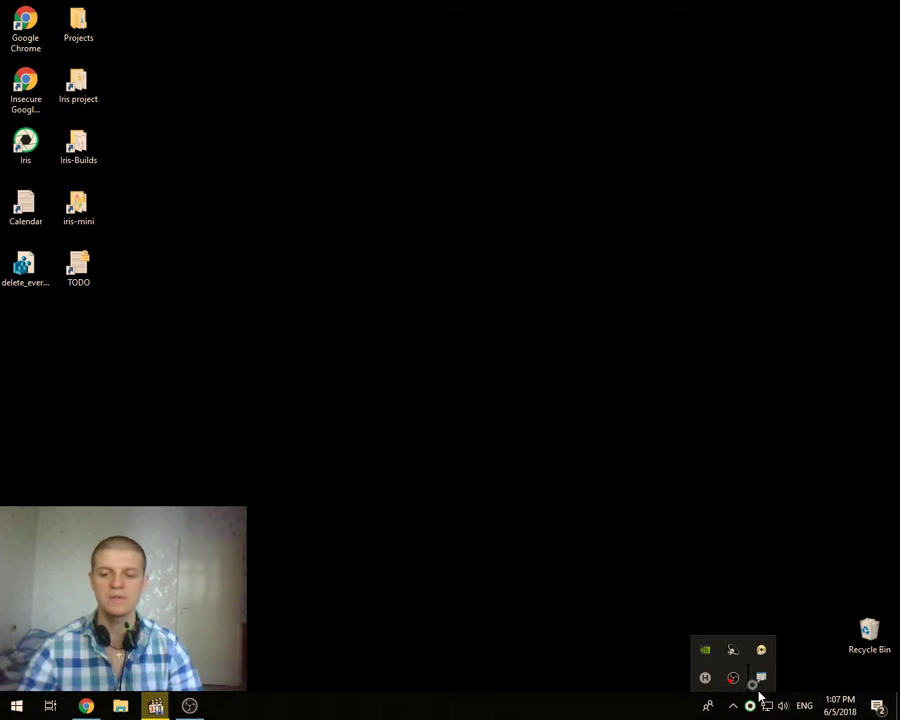
drag(773, 687, 776, 687)
click(616, 533)
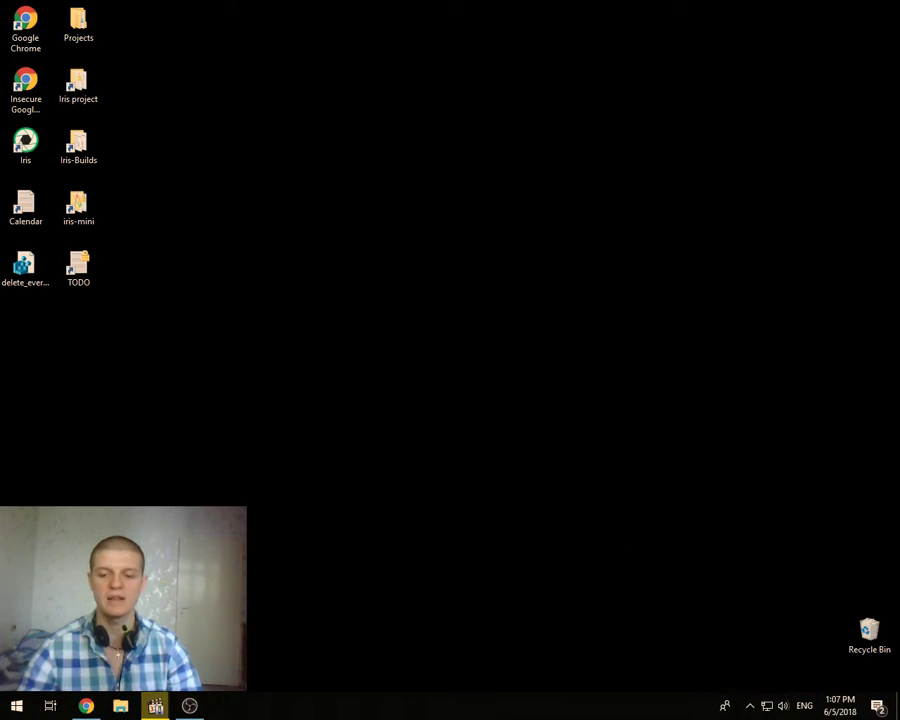
Reveal the hidden tray icons and move the Iris icon back to the visible system tray
click(750, 707)
click(750, 708)
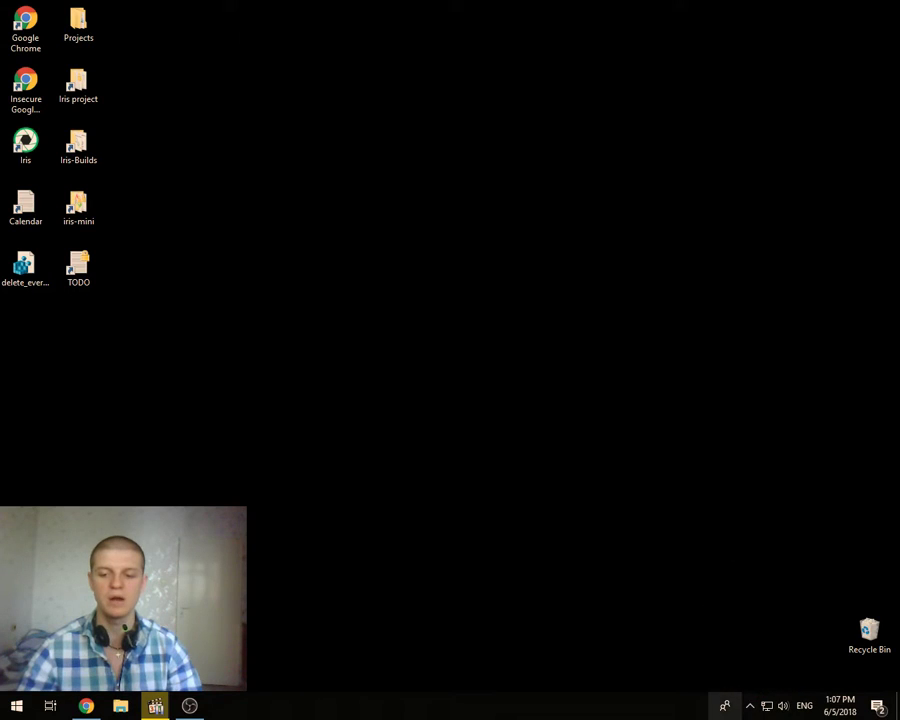
click(750, 707)
drag(725, 677, 765, 712)
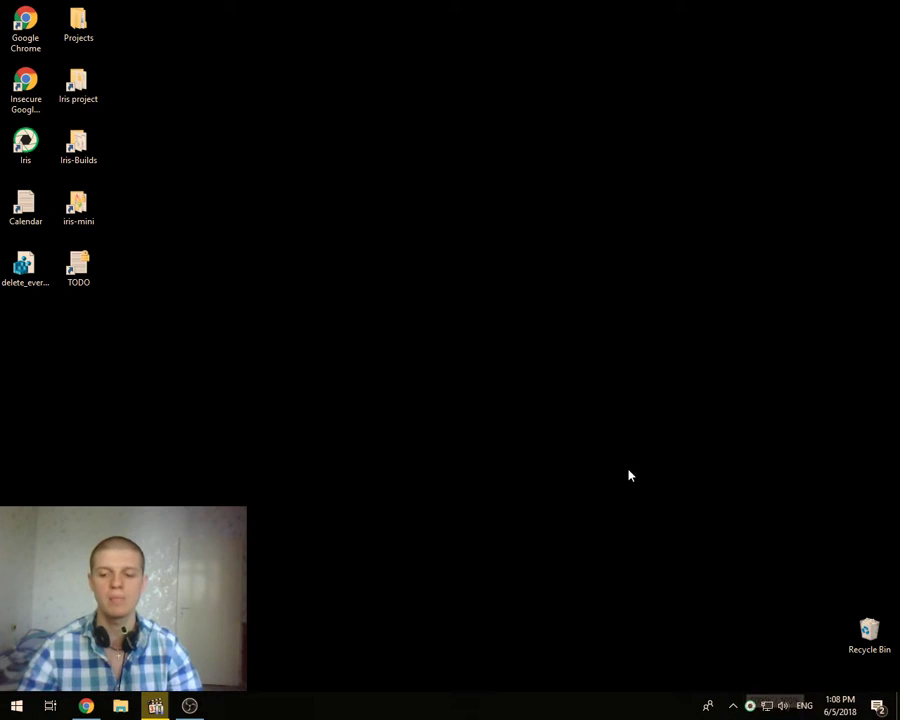
Reopen Iris from the system tray and close its window again
click(750, 706)
click(632, 160)
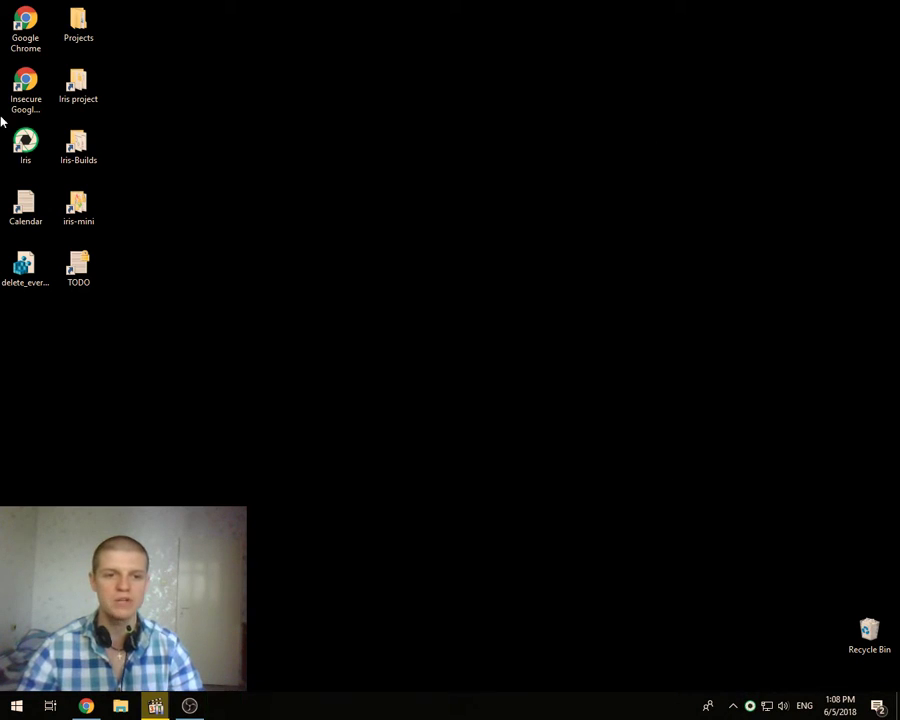
Open Iris from its desktop shortcut, circle the Iris icons in the taskbar, system tray and desktop, and close the window
double_click(35, 143)
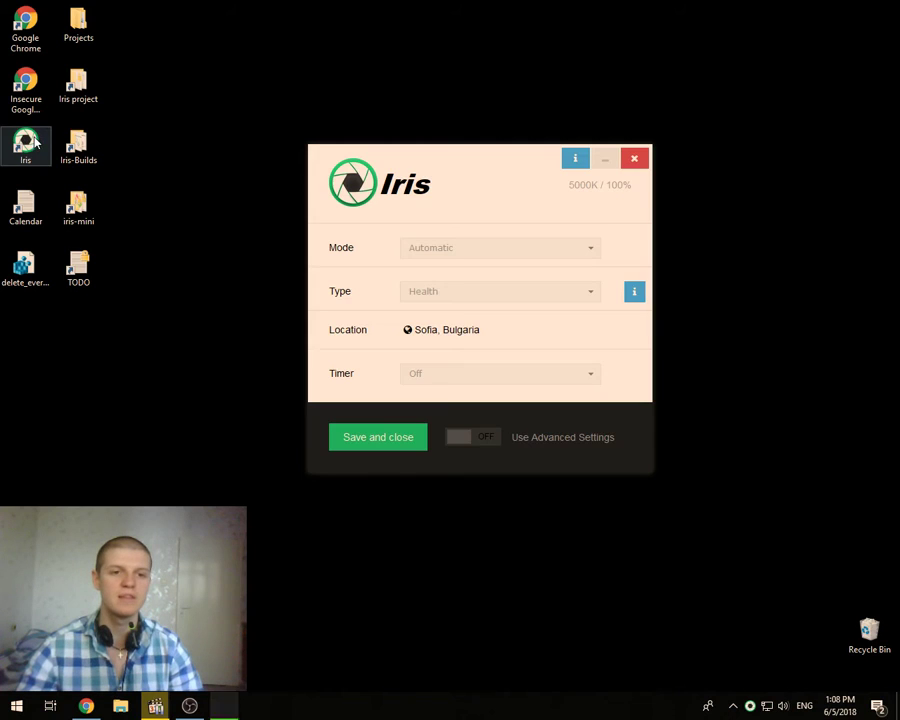
drag(507, 166, 460, 141)
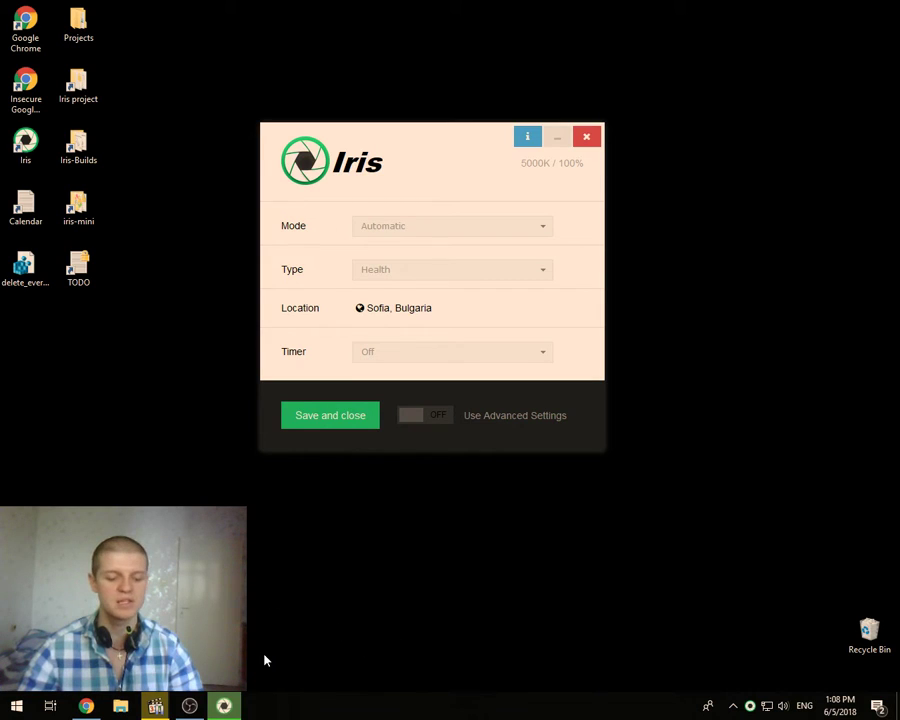
key(ctrl+2)
mouse_move(272, 677)
mouse_down()
mouse_move(247, 671)
mouse_move(286, 687)
mouse_move(250, 665)
mouse_up()
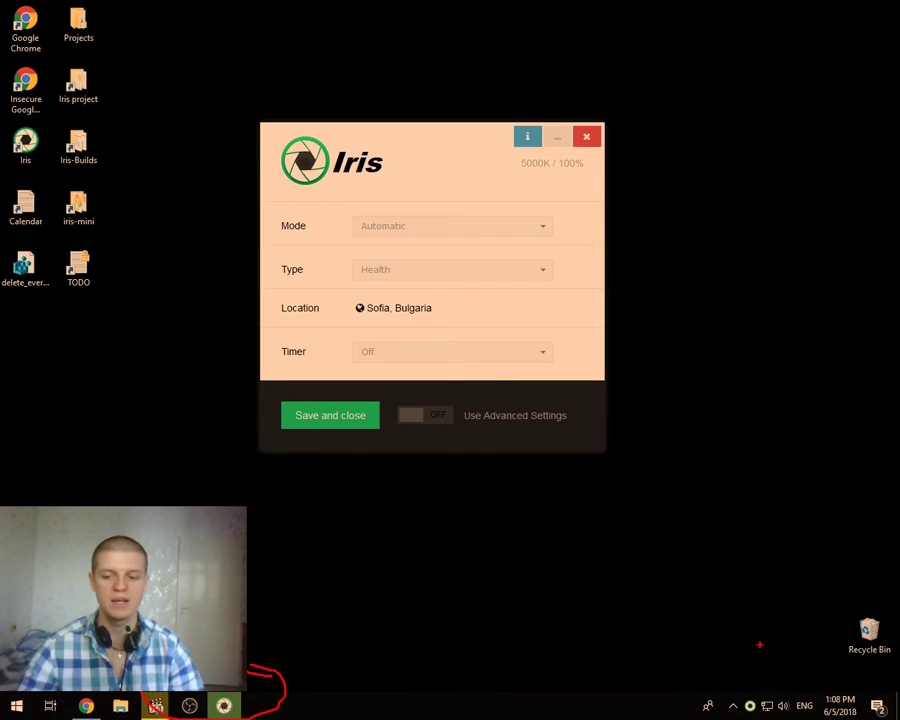
mouse_move(758, 690)
mouse_down()
mouse_move(740, 715)
mouse_move(778, 698)
mouse_up()
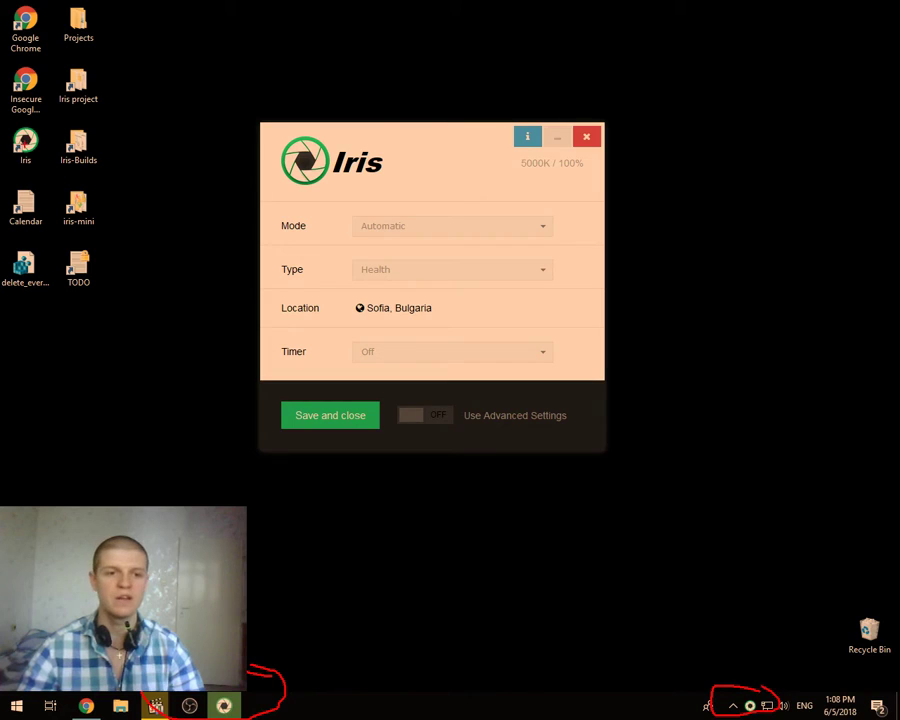
mouse_move(55, 96)
mouse_down()
mouse_move(10, 102)
mouse_move(14, 158)
mouse_move(58, 96)
mouse_up()
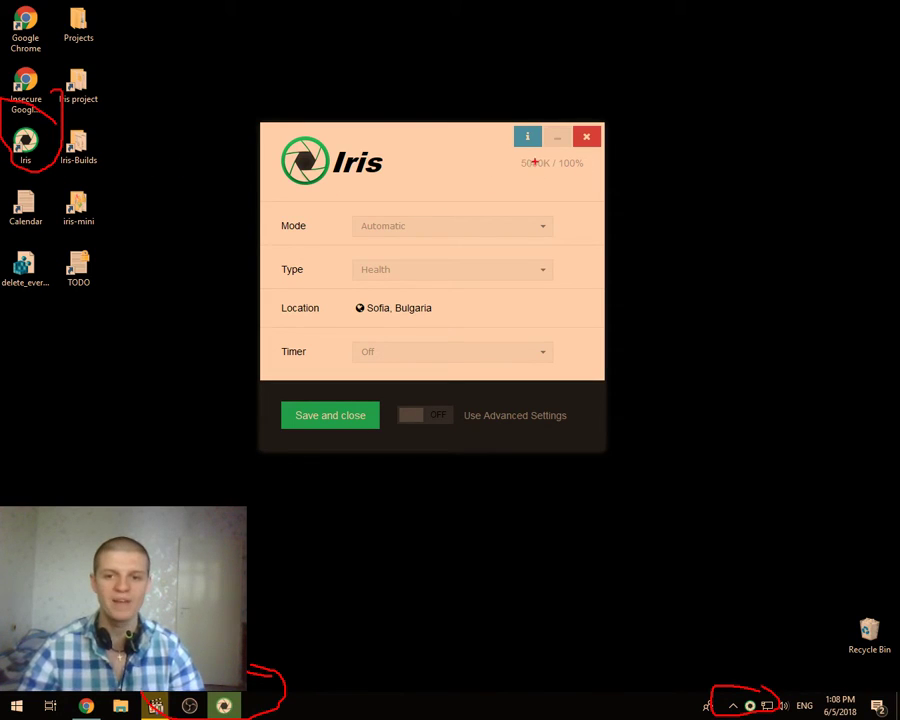
key(Escape)
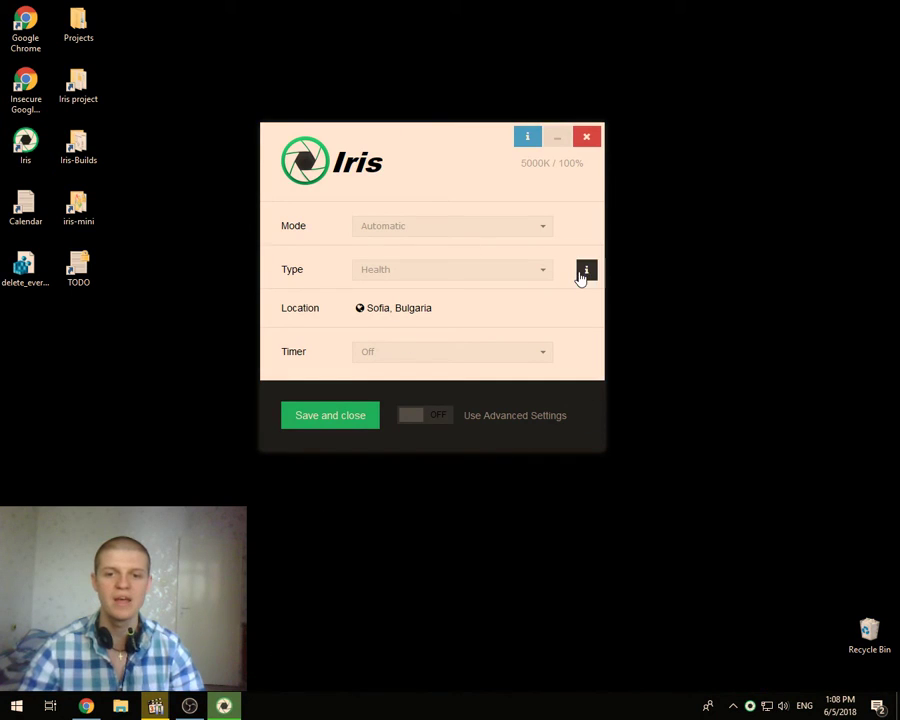
click(586, 140)
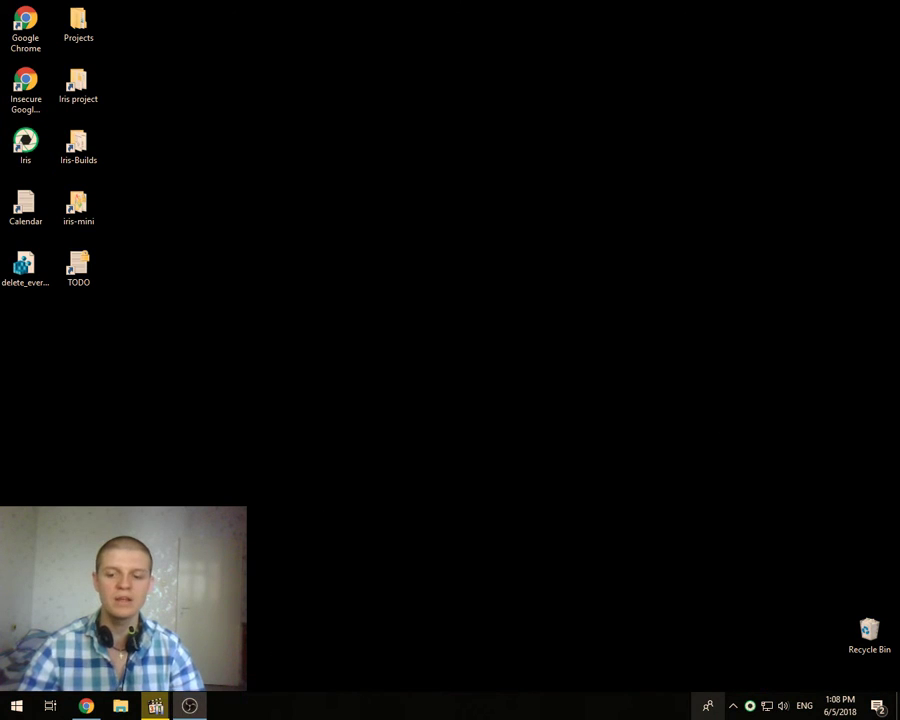
Reopen Iris from the system tray, set its mode to Manual and close the window
click(750, 707)
click(440, 228)
click(424, 268)
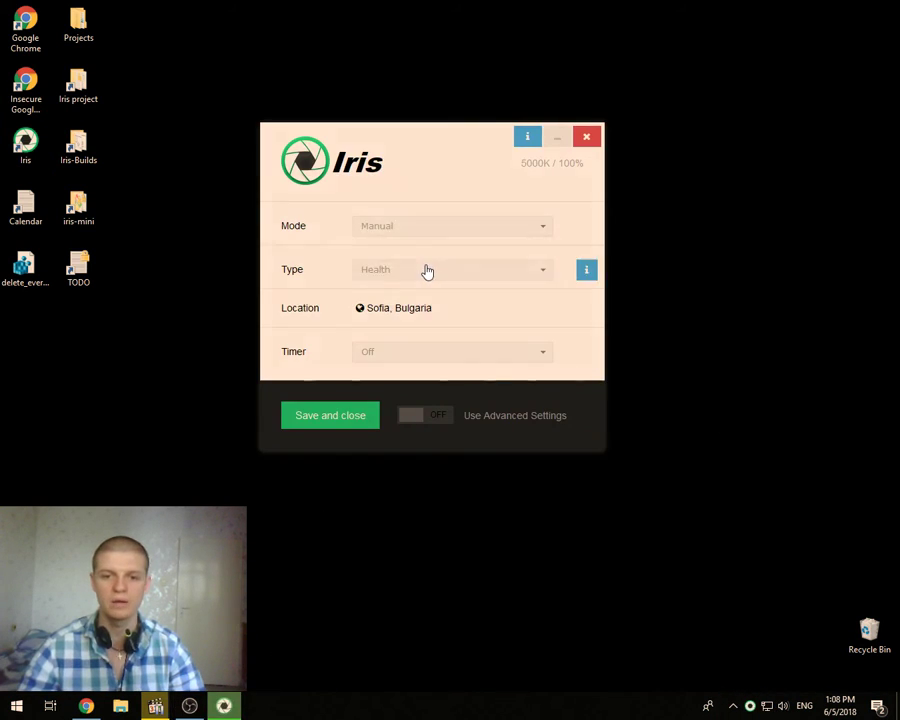
click(588, 139)
Bring Iris back from the system tray and set its mode to Automatic
click(750, 707)
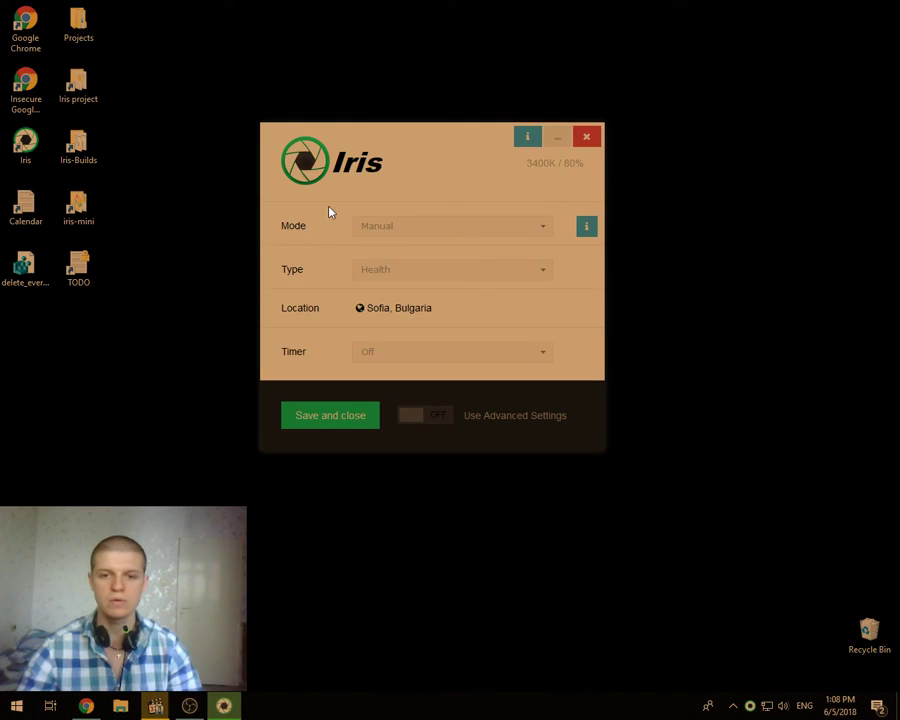
click(377, 225)
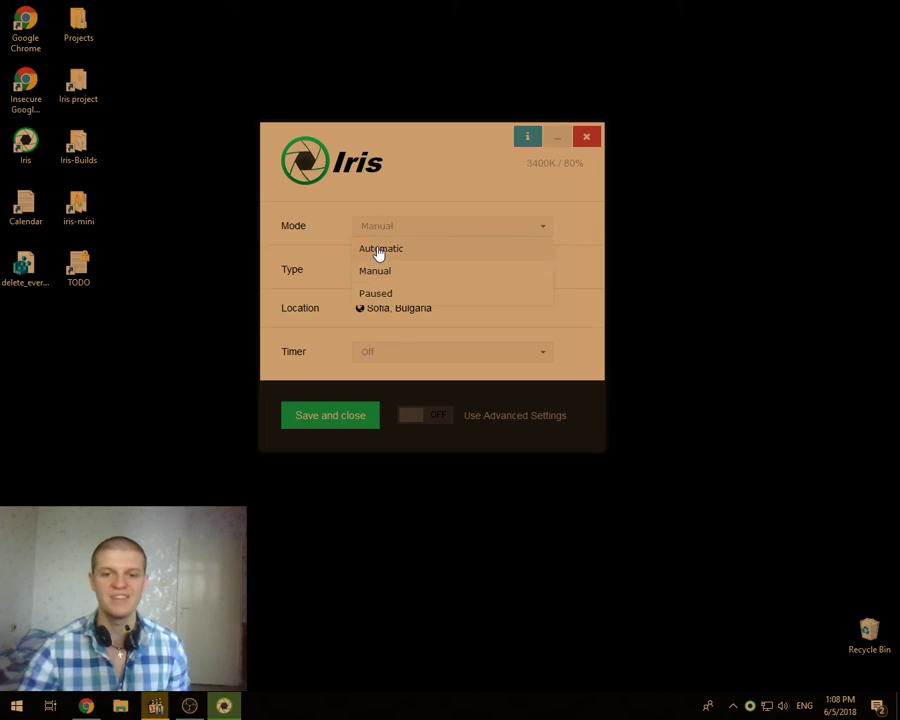
click(378, 249)
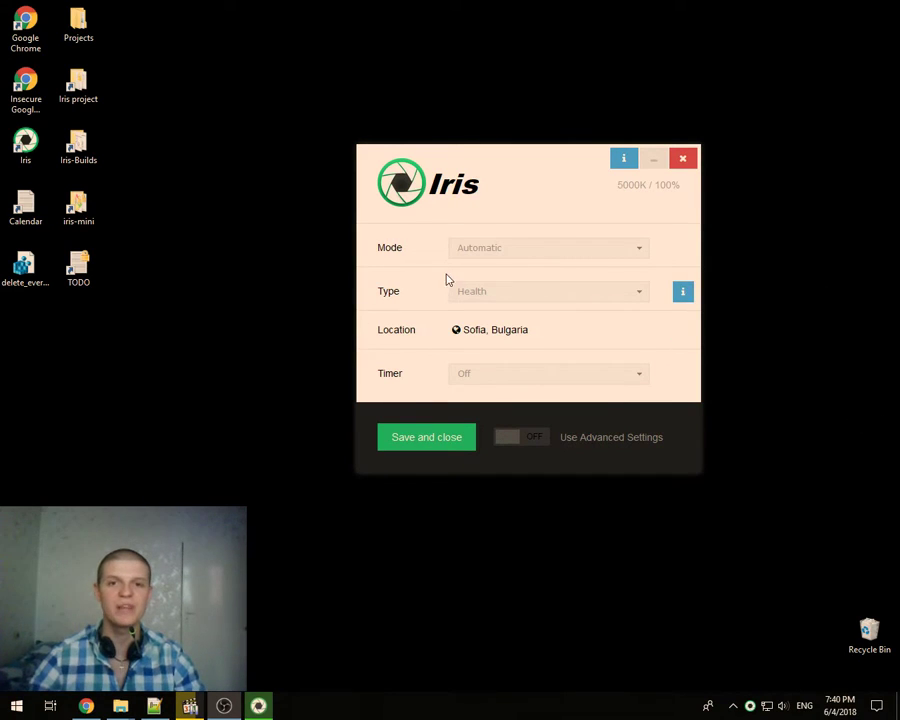
Reposition the Iris window and choose Automatic from the available modes
click(483, 256)
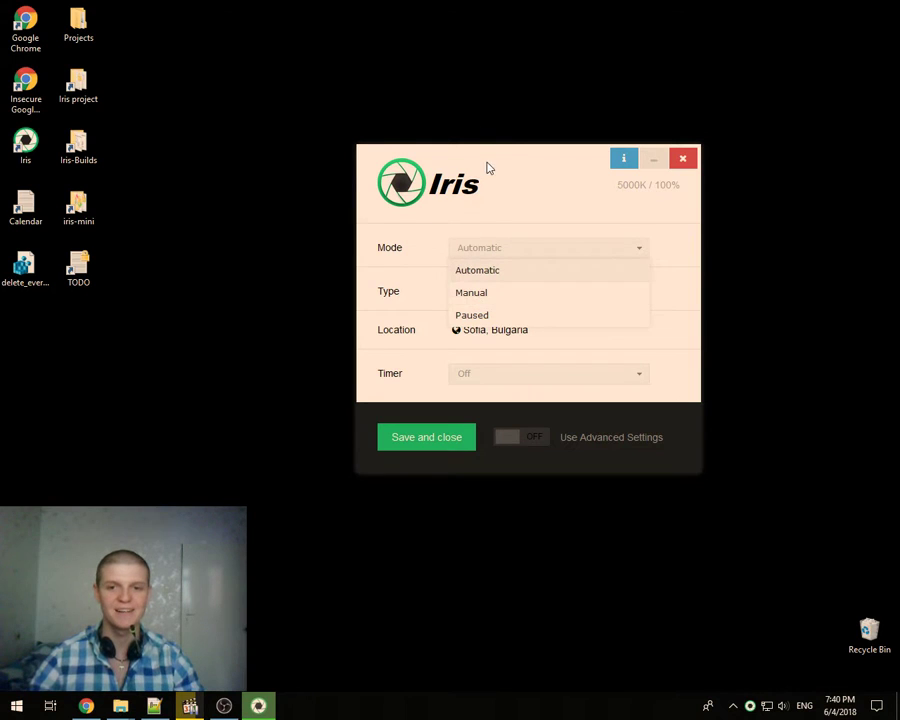
drag(488, 167, 427, 144)
click(415, 251)
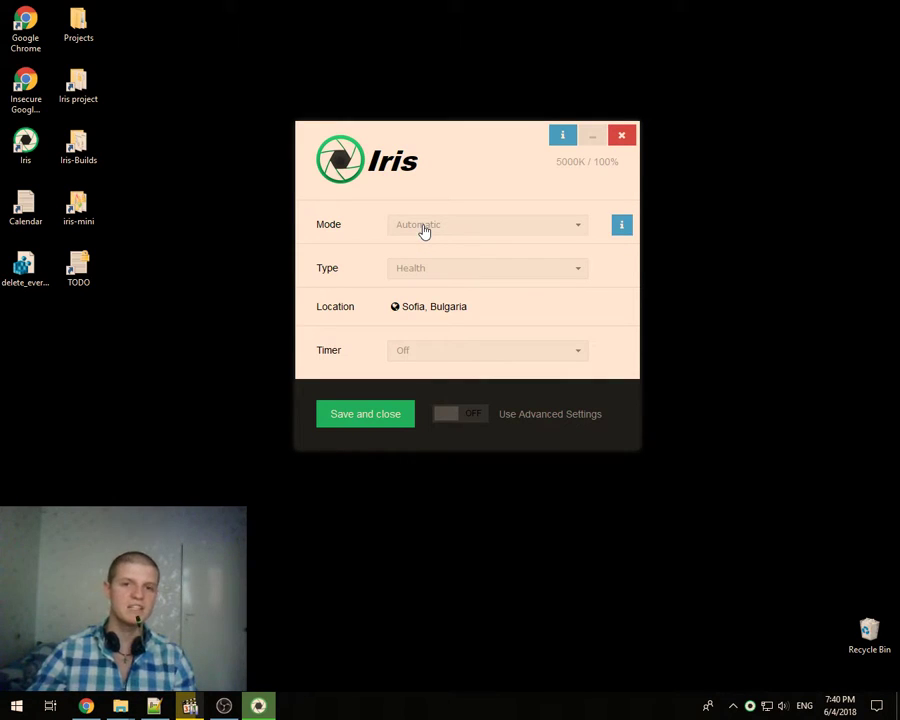
Switch the mode to Manual to demonstrate it and return it to Automatic
click(424, 230)
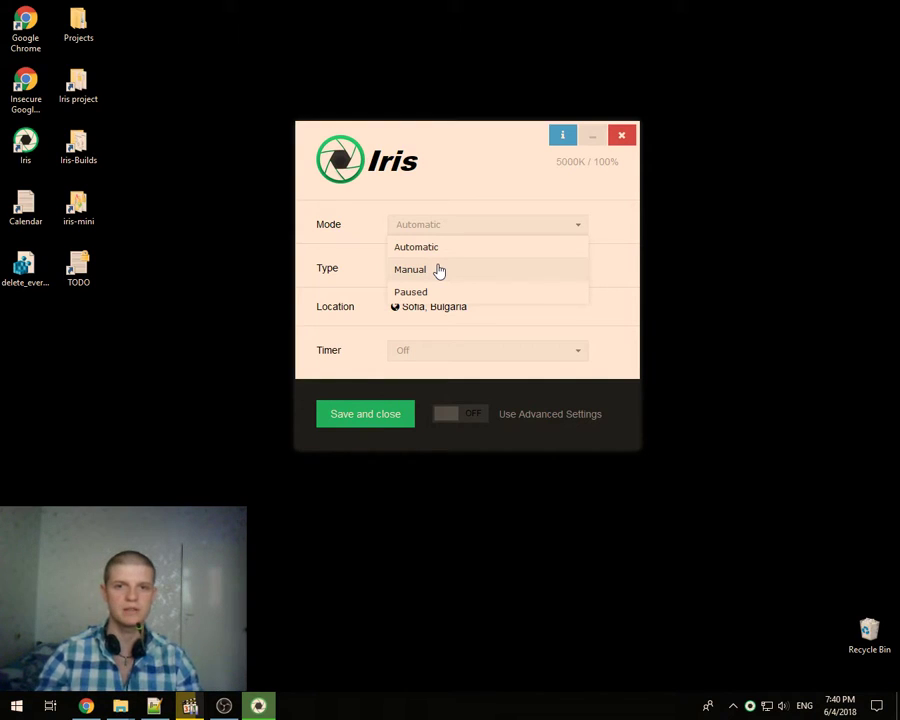
click(438, 270)
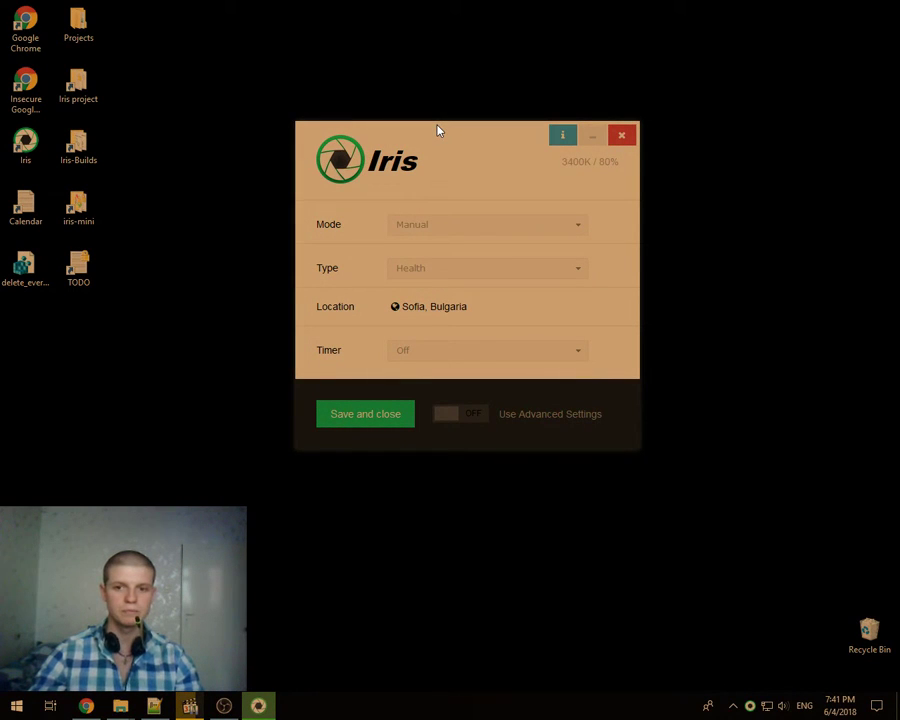
drag(437, 139, 505, 119)
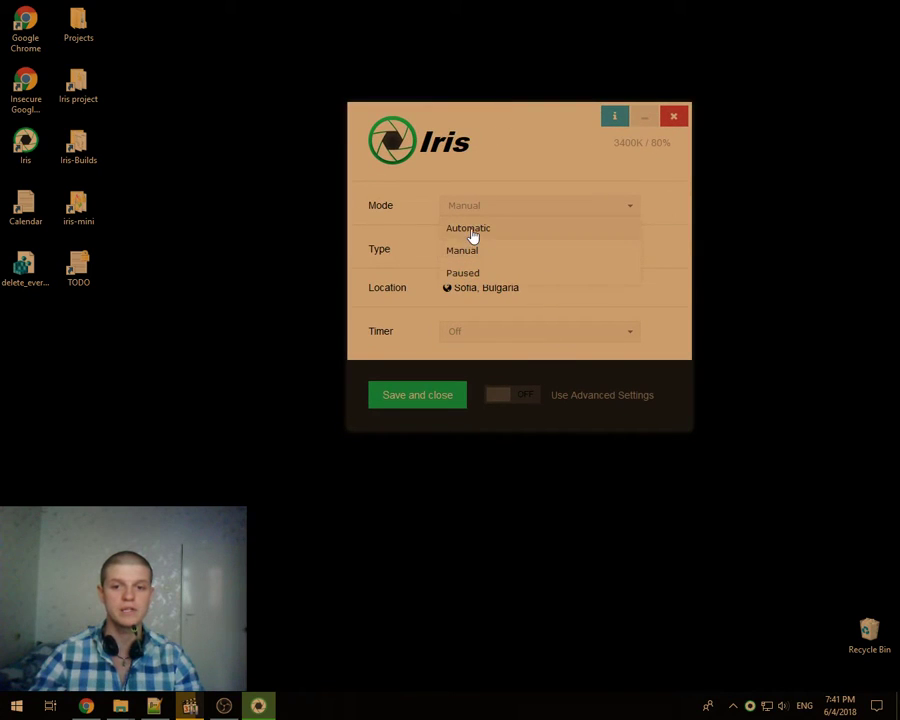
click(475, 228)
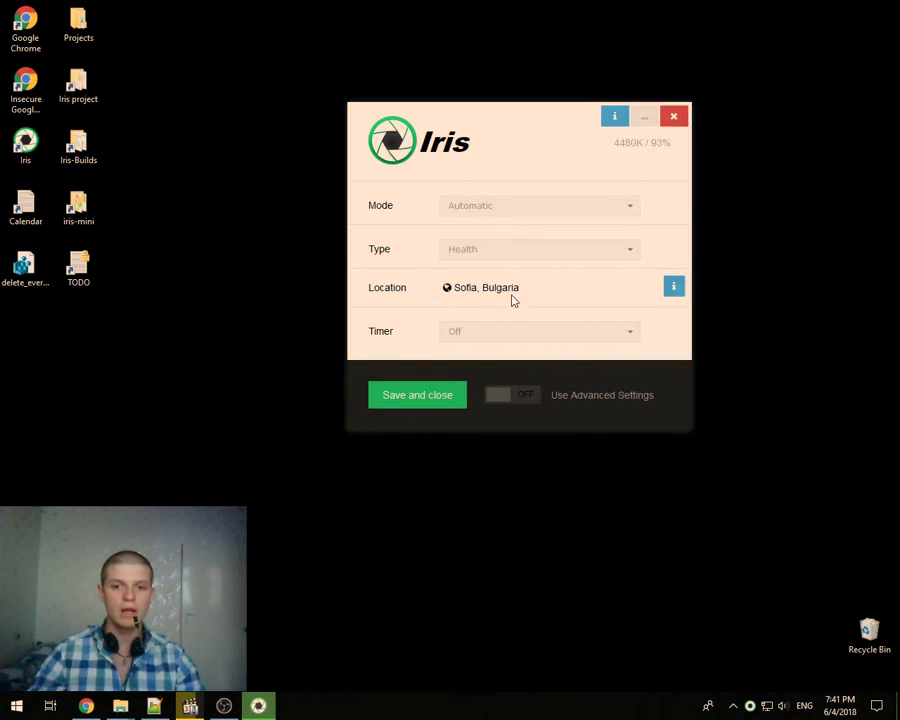
Turn on the advanced settings and open the Blue light settings
click(501, 403)
click(375, 203)
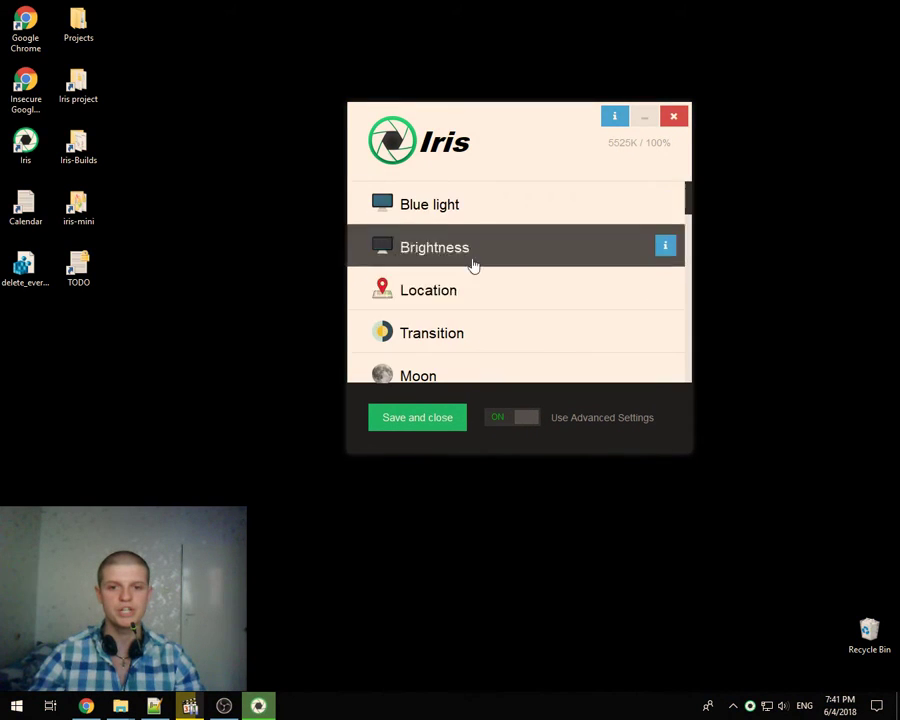
click(478, 205)
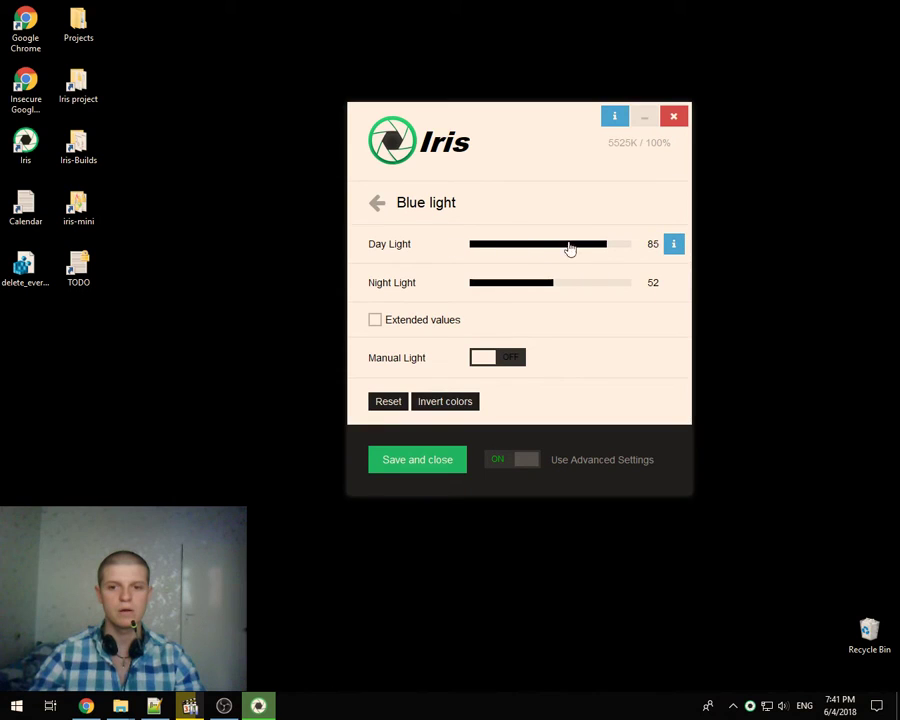
Leave and reopen the Blue light settings, and set Day Light to 84 and Night Light to 45
click(374, 204)
click(422, 213)
drag(577, 250, 604, 252)
drag(519, 302, 542, 306)
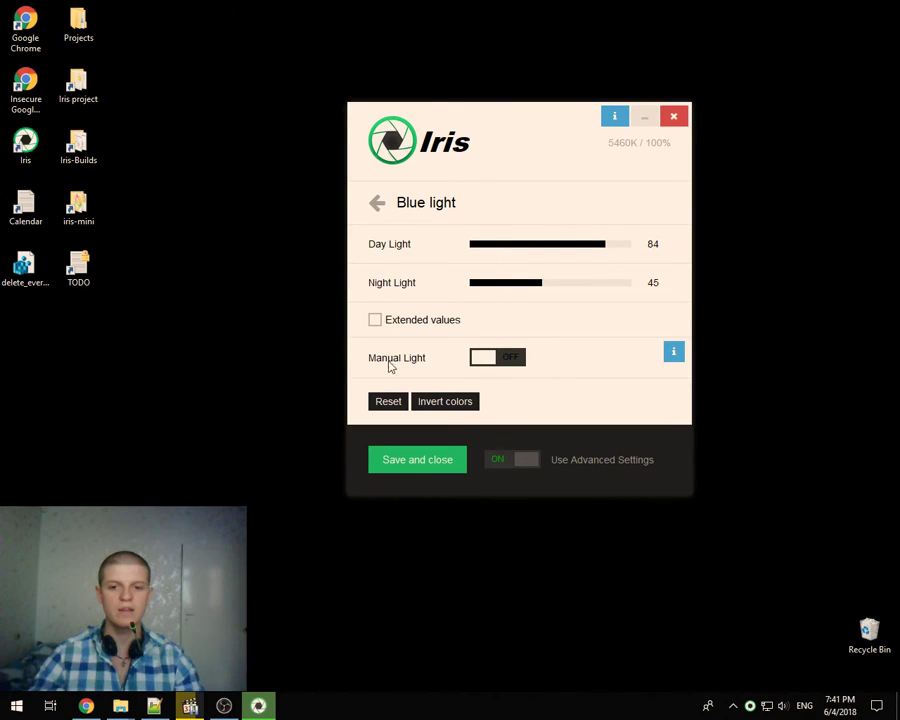
Set Night Light to 38 with Manual Light temporarily switched on, and switch Manual Light off again
click(481, 360)
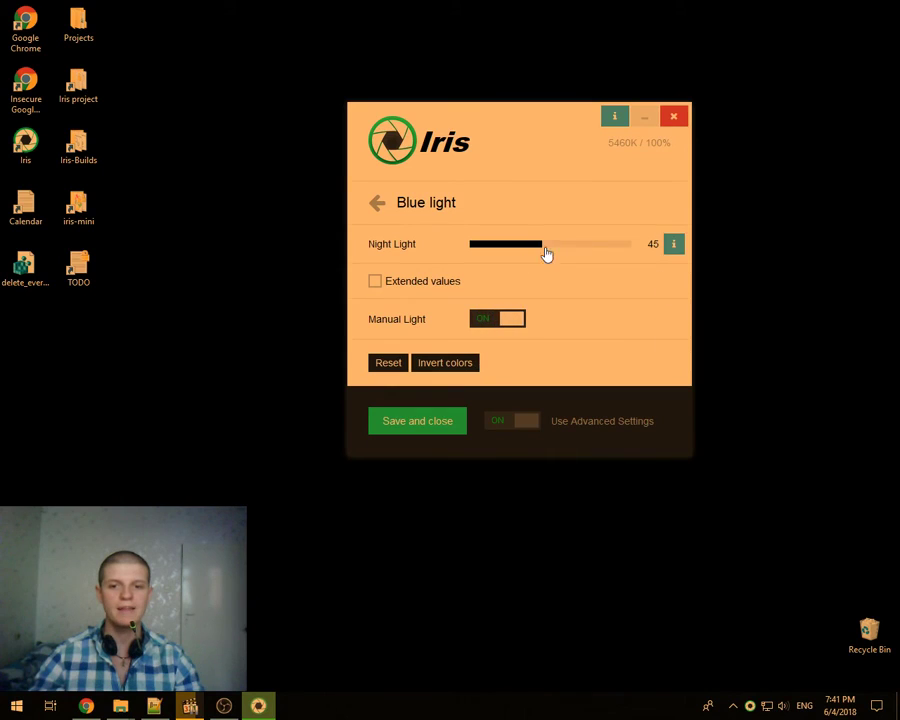
mouse_move(547, 254)
mouse_down()
mouse_move(518, 255)
mouse_move(579, 255)
mouse_move(551, 243)
mouse_move(532, 245)
mouse_move(560, 253)
mouse_move(534, 251)
mouse_up()
click(510, 322)
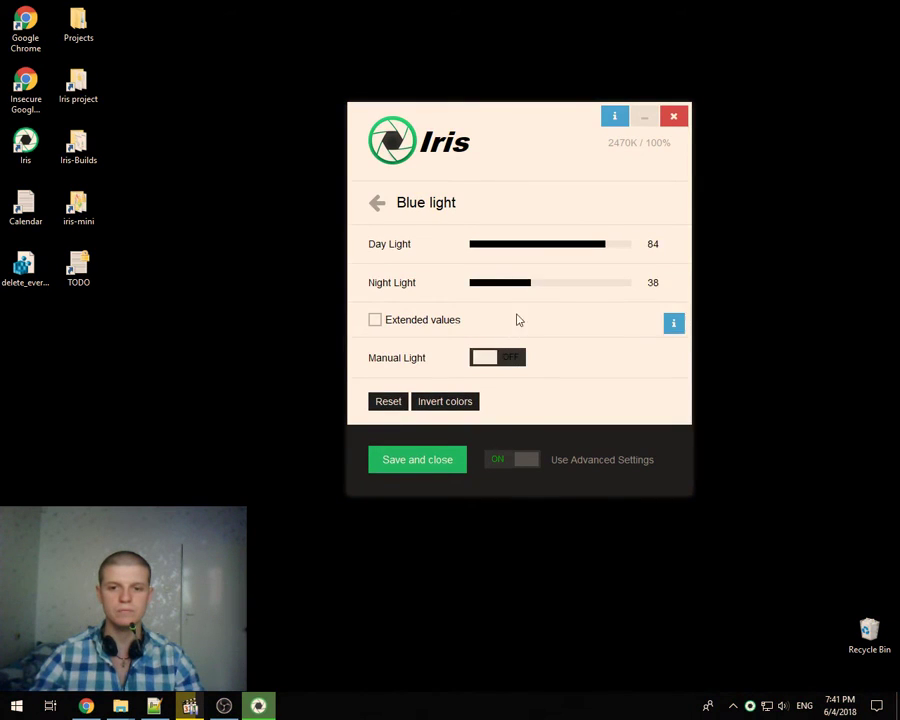
Leave the Blue light settings and open the Sleep settings
click(377, 205)
scroll(430, 300, down, 3)
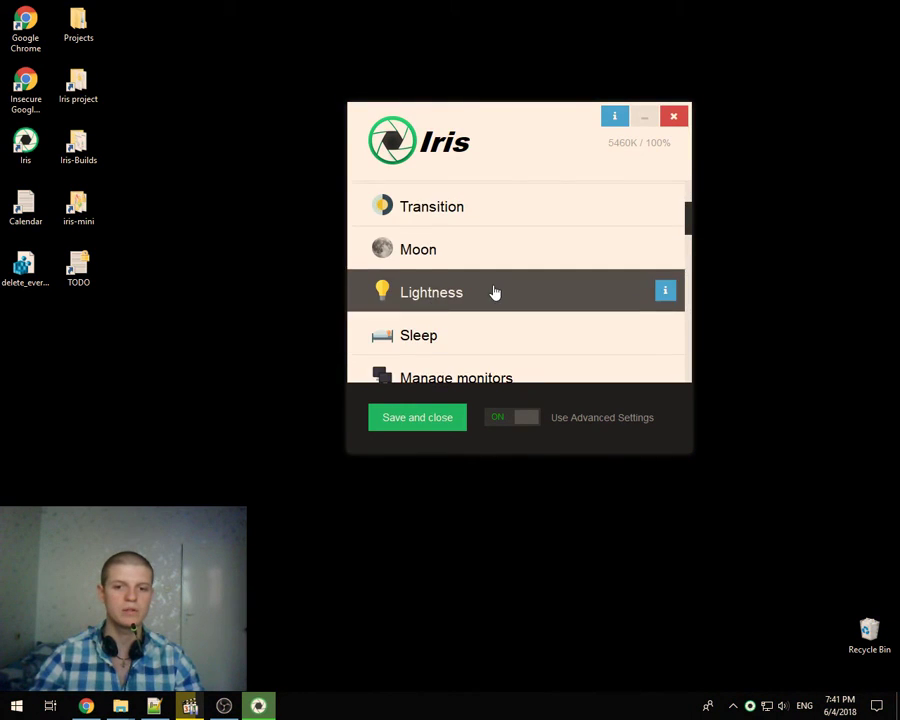
scroll(494, 292, down, 1)
click(434, 294)
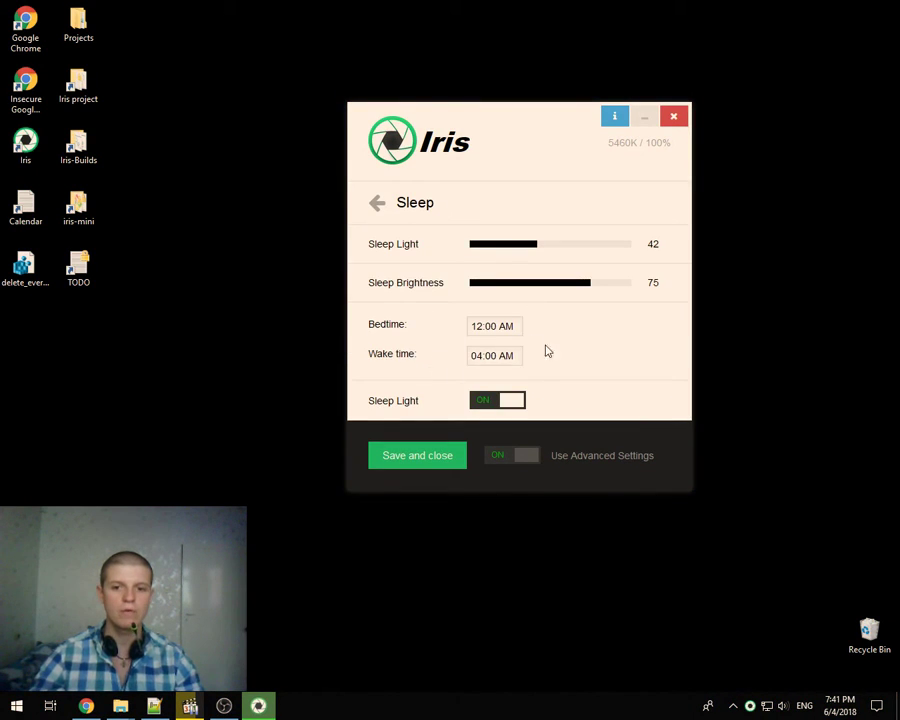
Switch Sleep Light off and on again, adjust its level to 42, and return to the advanced settings list
click(512, 401)
click(492, 403)
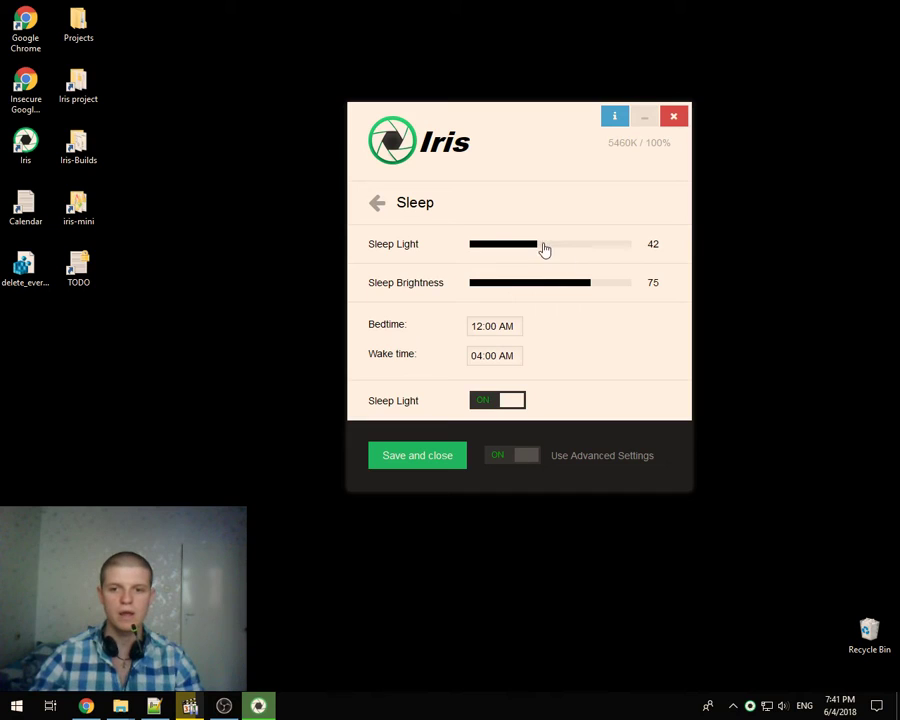
mouse_move(530, 251)
mouse_down()
mouse_move(578, 255)
mouse_move(528, 255)
mouse_move(540, 260)
mouse_up()
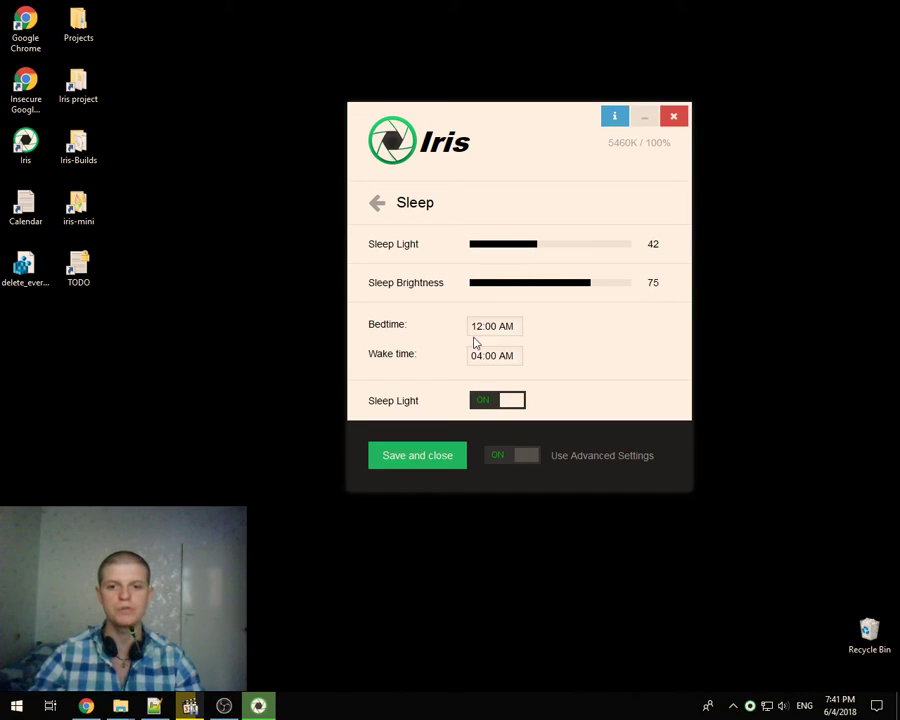
click(380, 204)
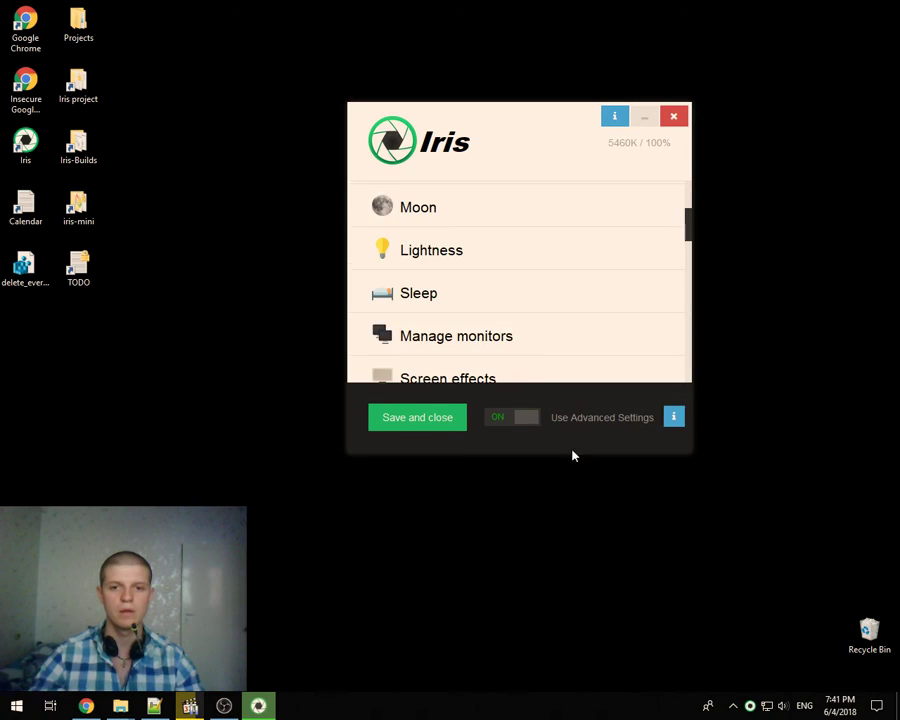
Return to the basic settings and choose Automatic mode
click(550, 205)
click(472, 214)
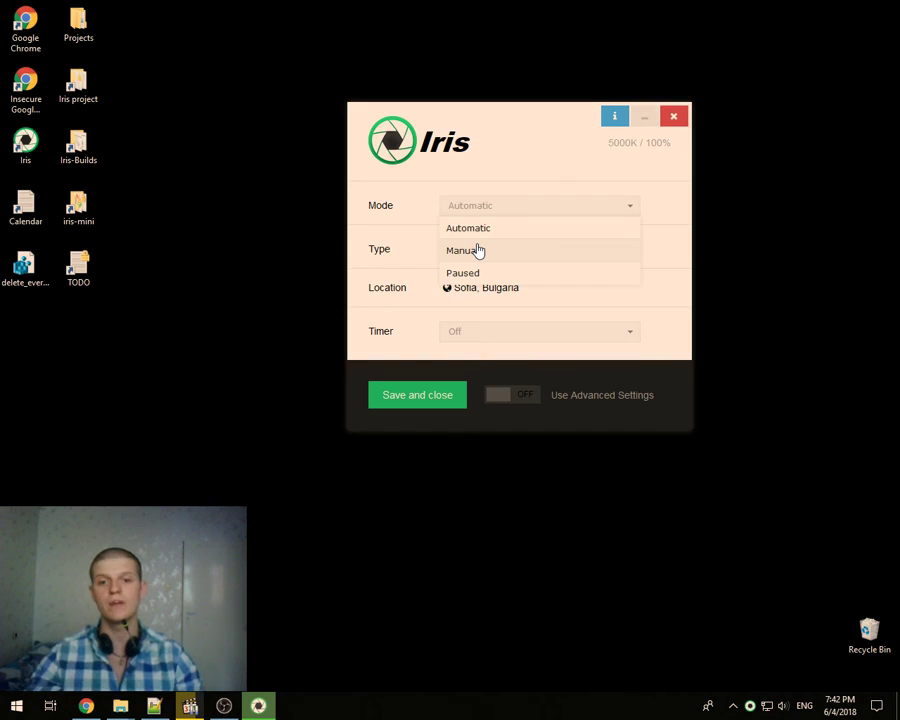
click(478, 232)
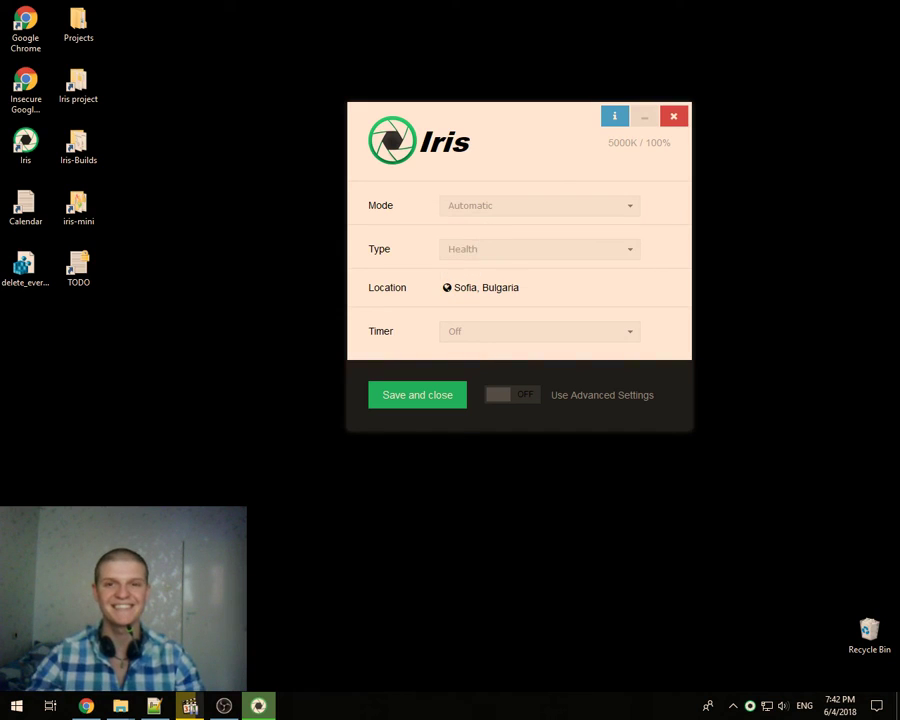